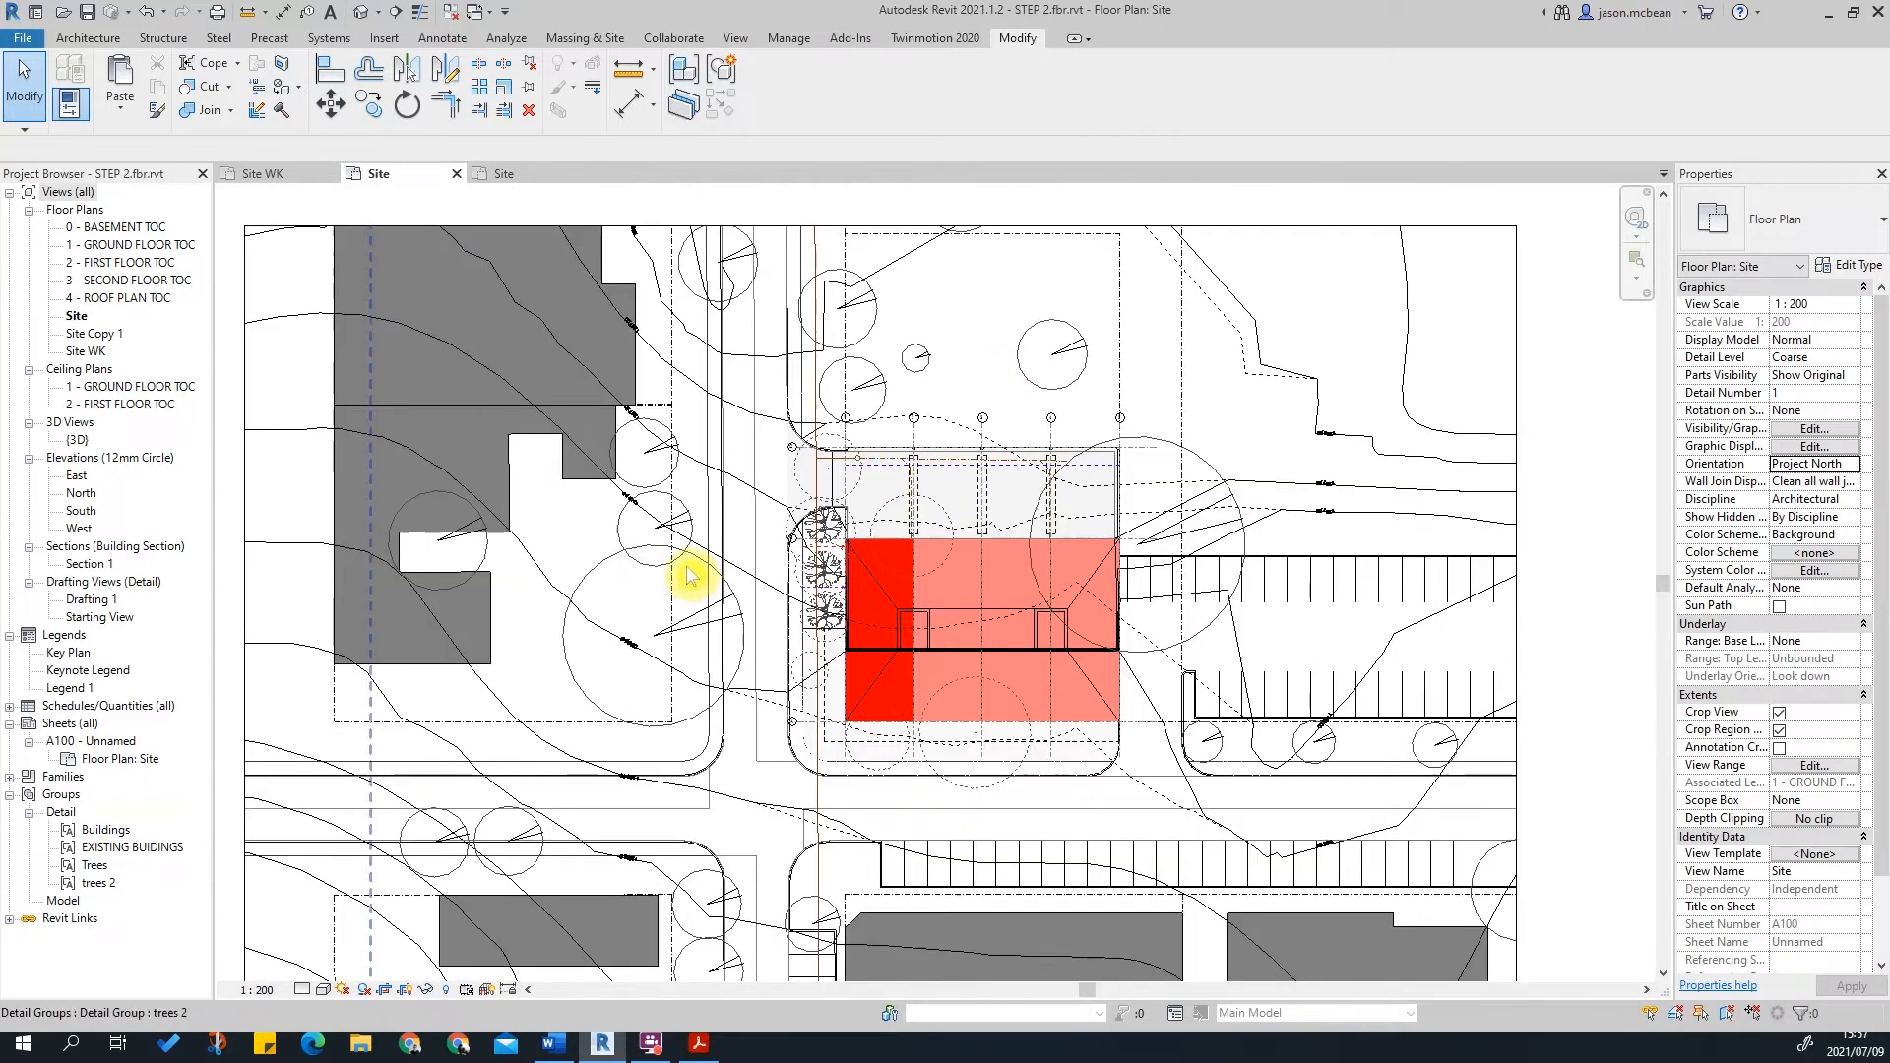
Step: Examine the Site floor plan's overall layout: proposed building, neighbouring buildings, trees, contours and surrounding roads
scroll(751, 535, "up", 5)
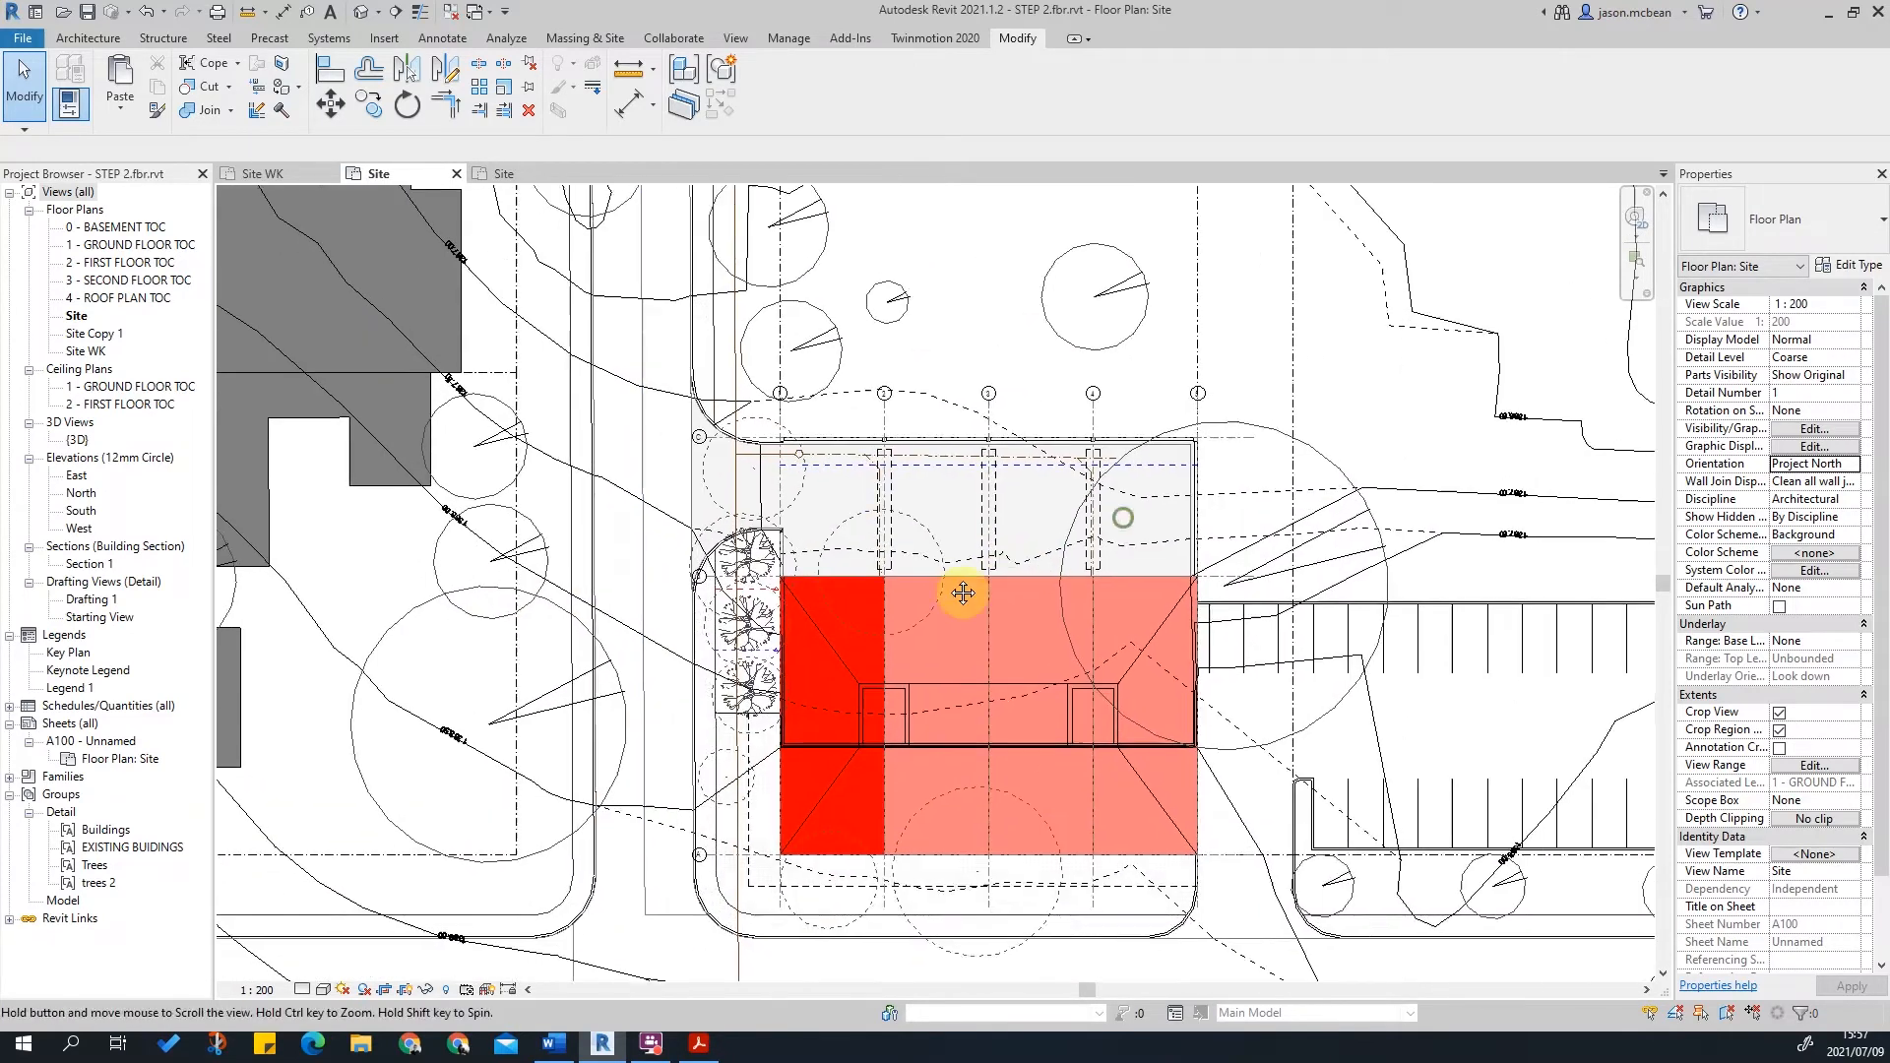
scroll(970, 529, "down", 2)
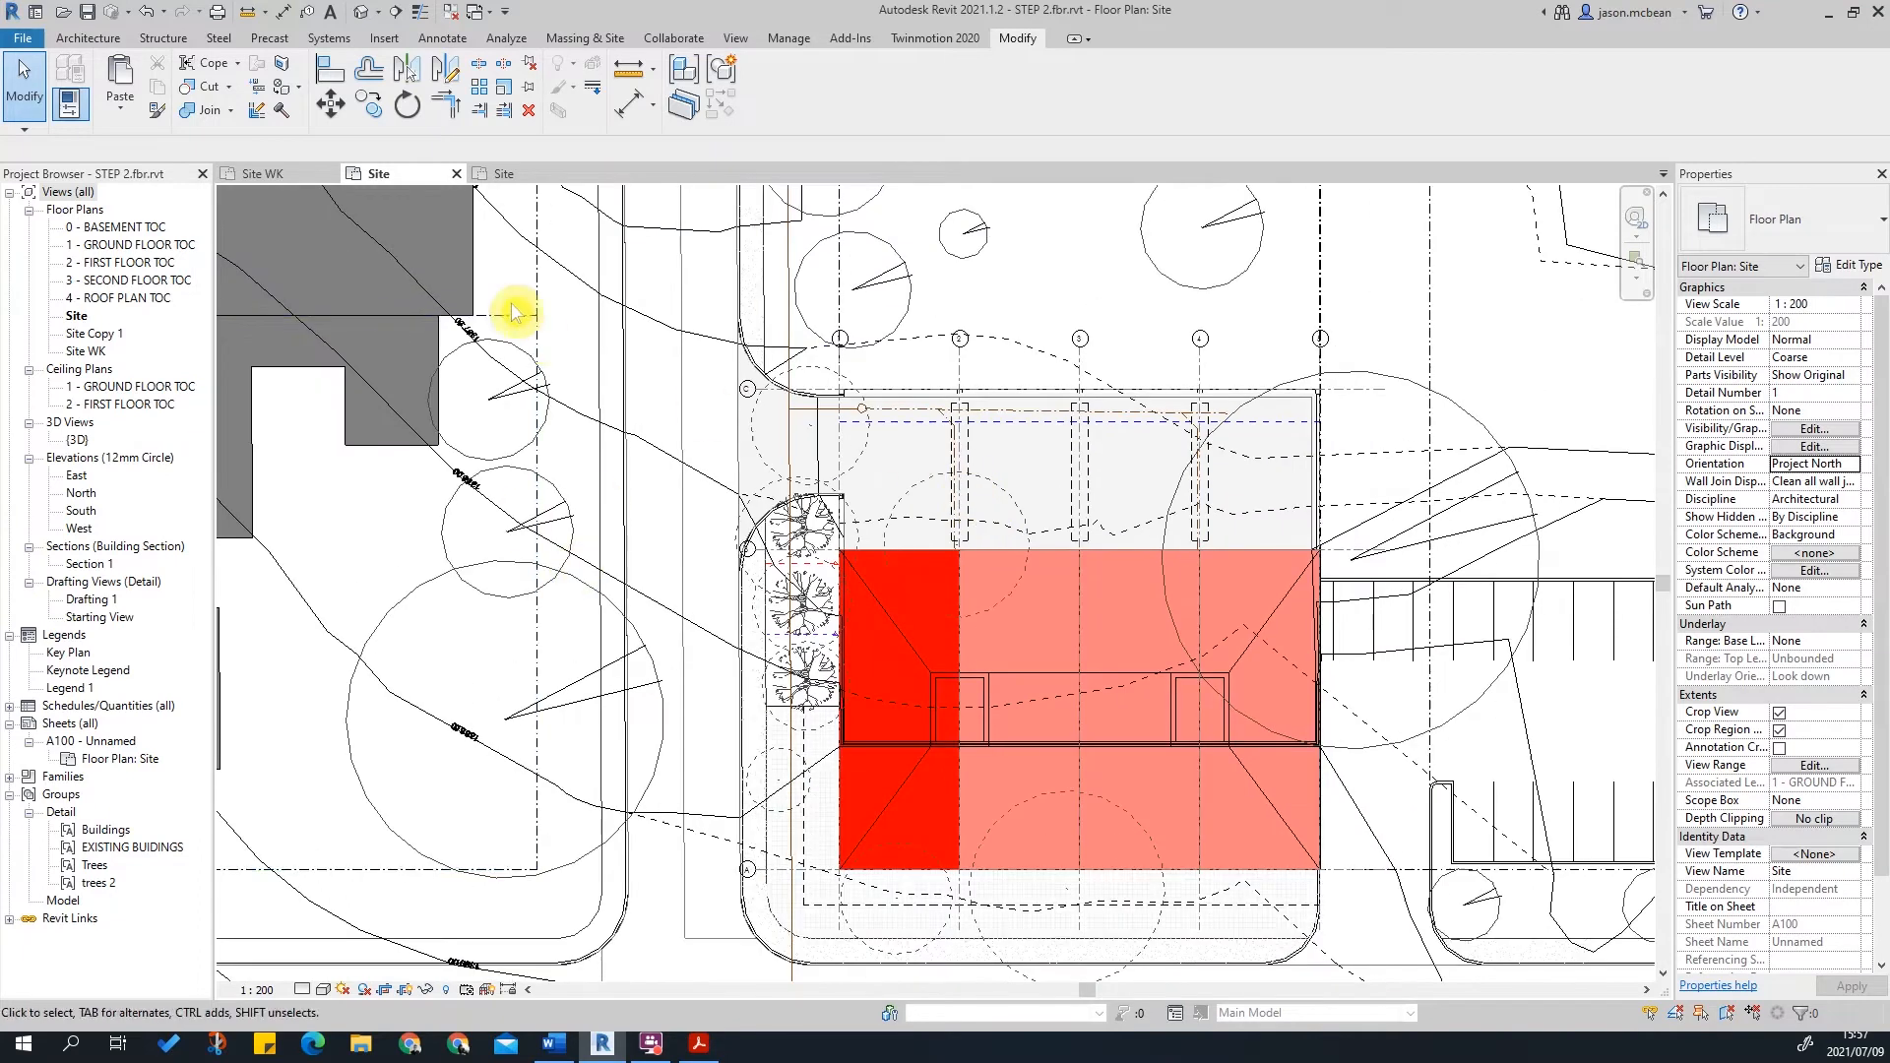
left_click(443, 39)
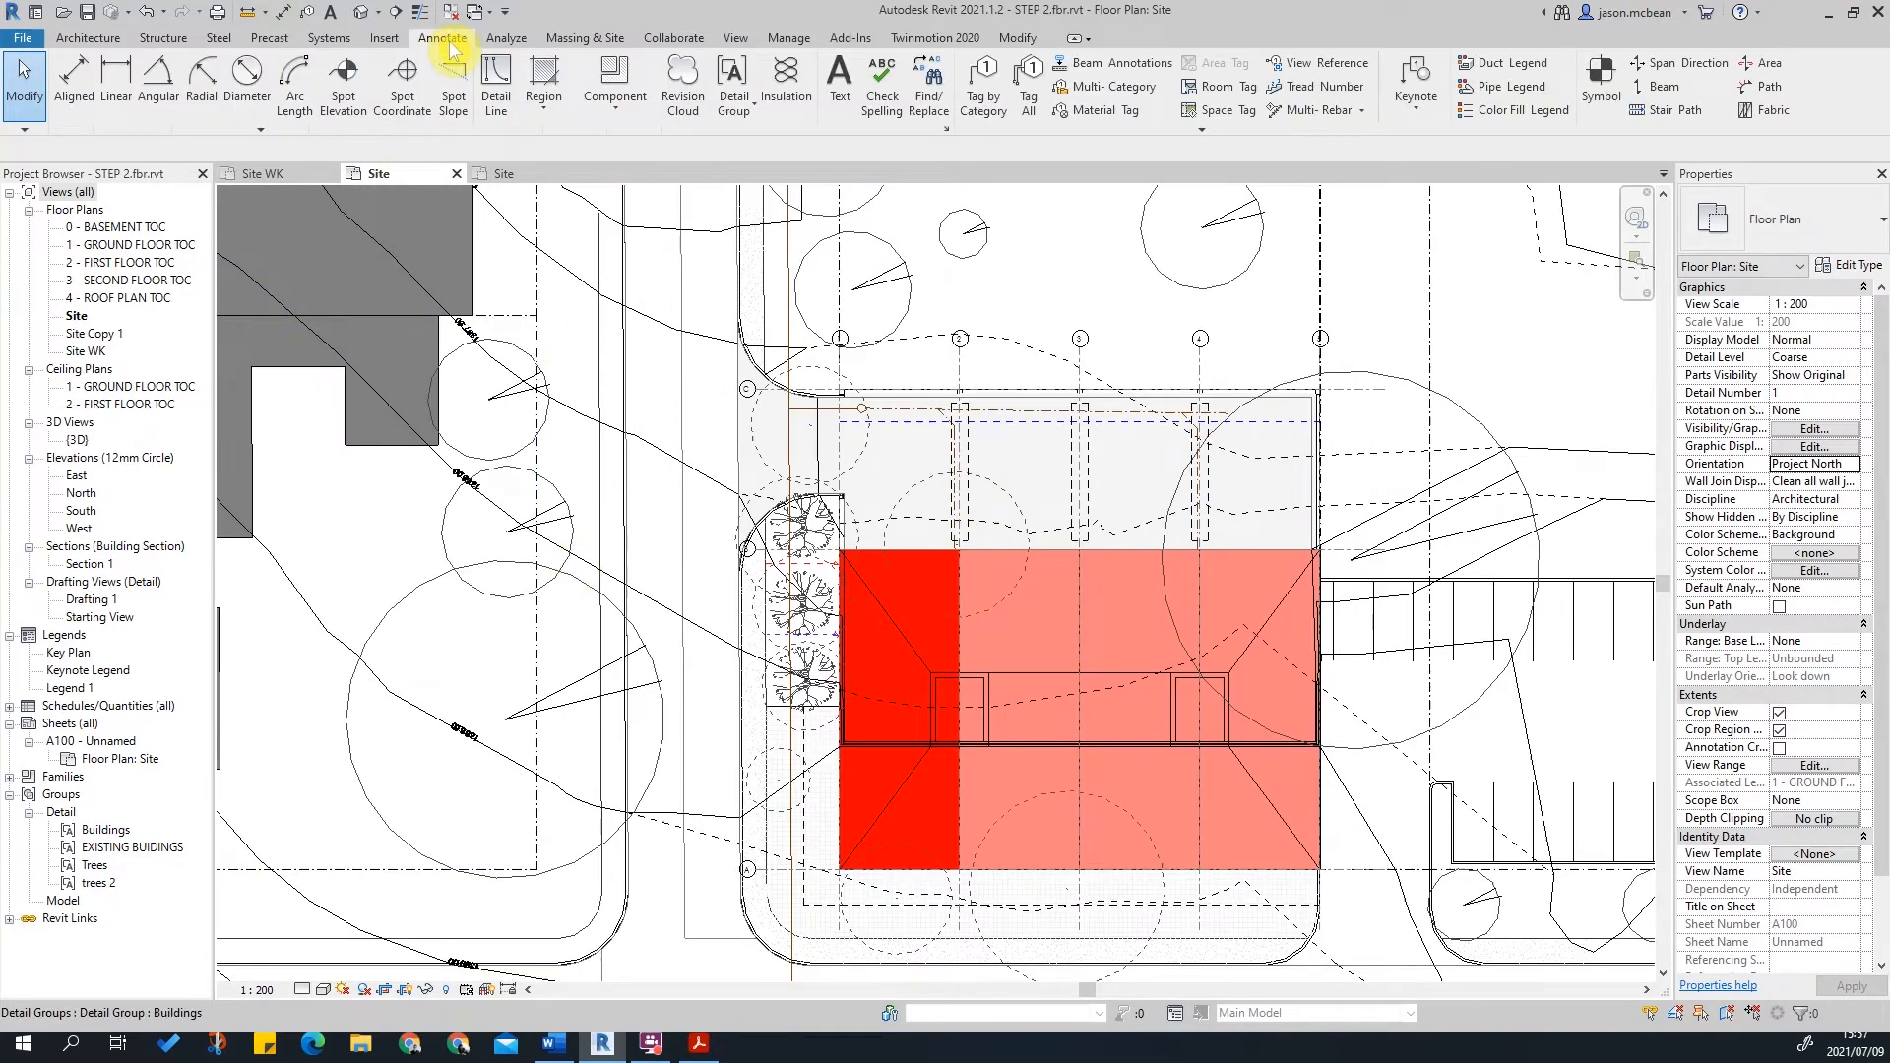
scroll(1254, 536, "up", 1)
middle_click_drag(1253, 535, 984, 293)
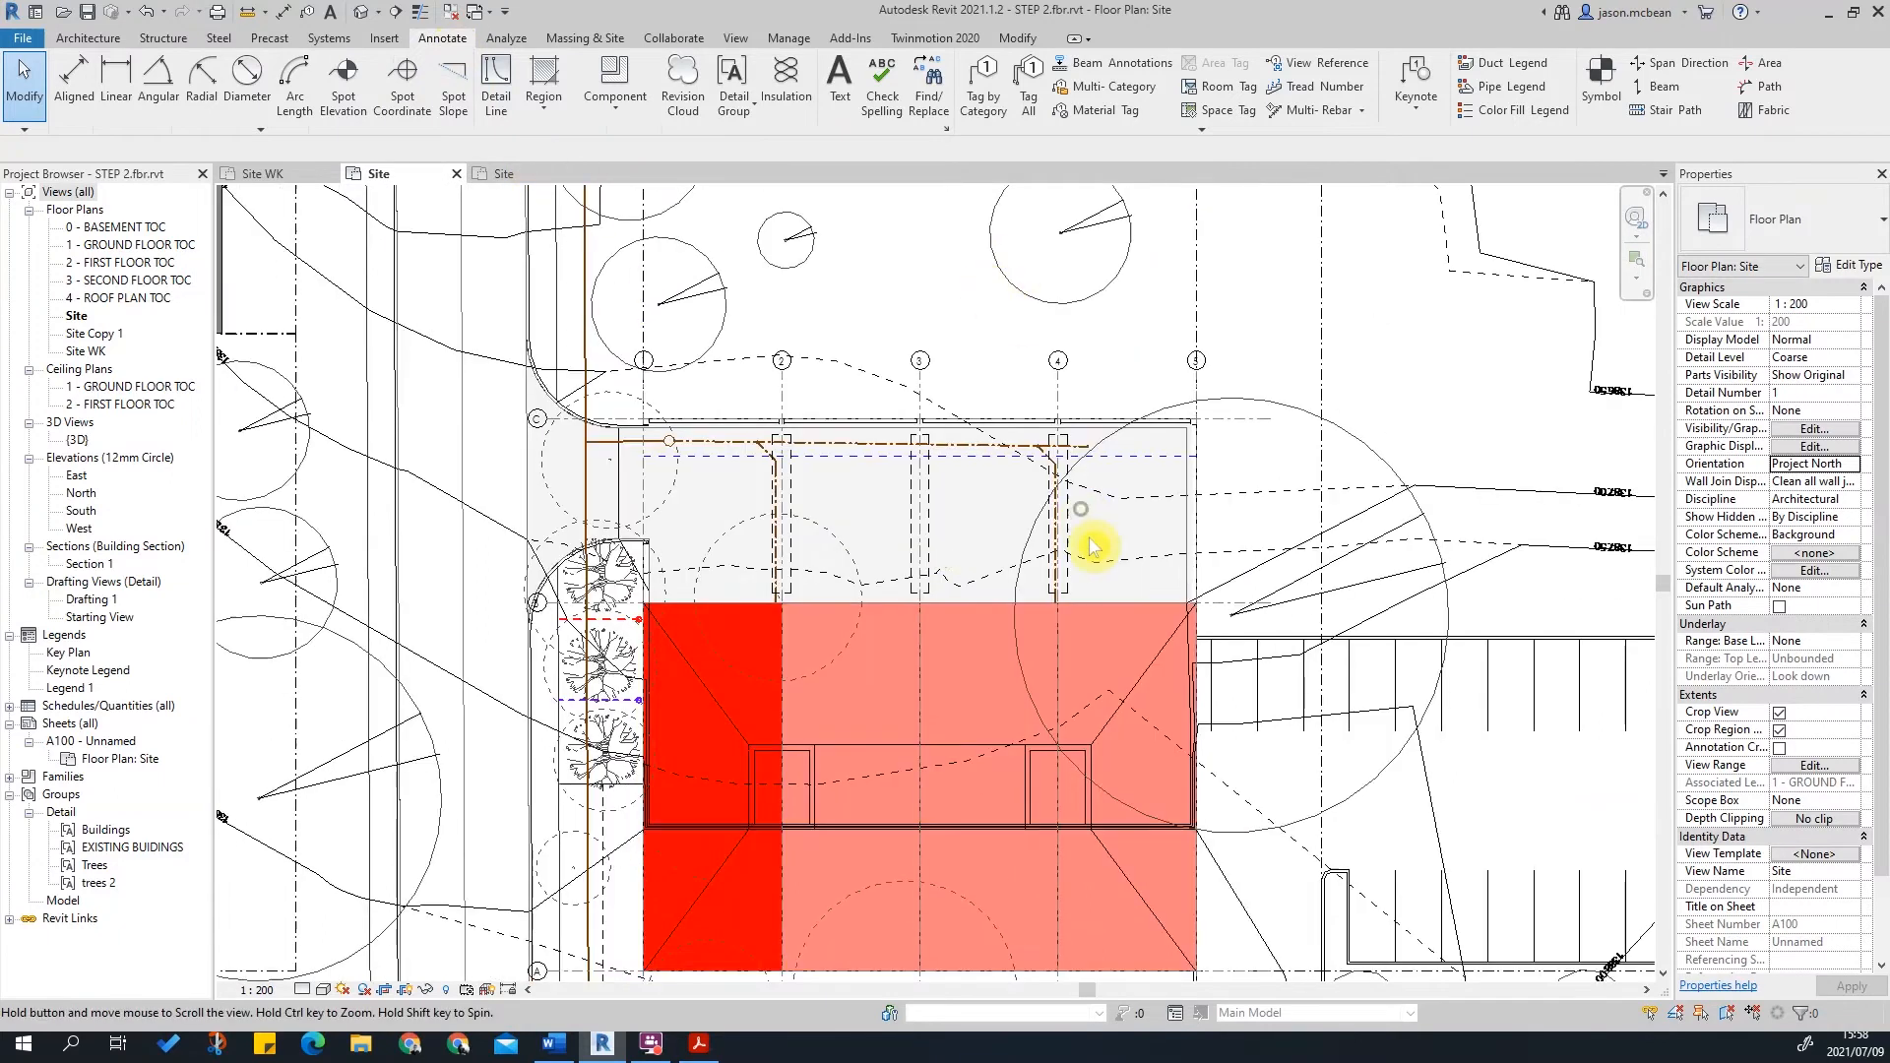
scroll(759, 350, "down", 2)
scroll(1013, 536, "down", 1)
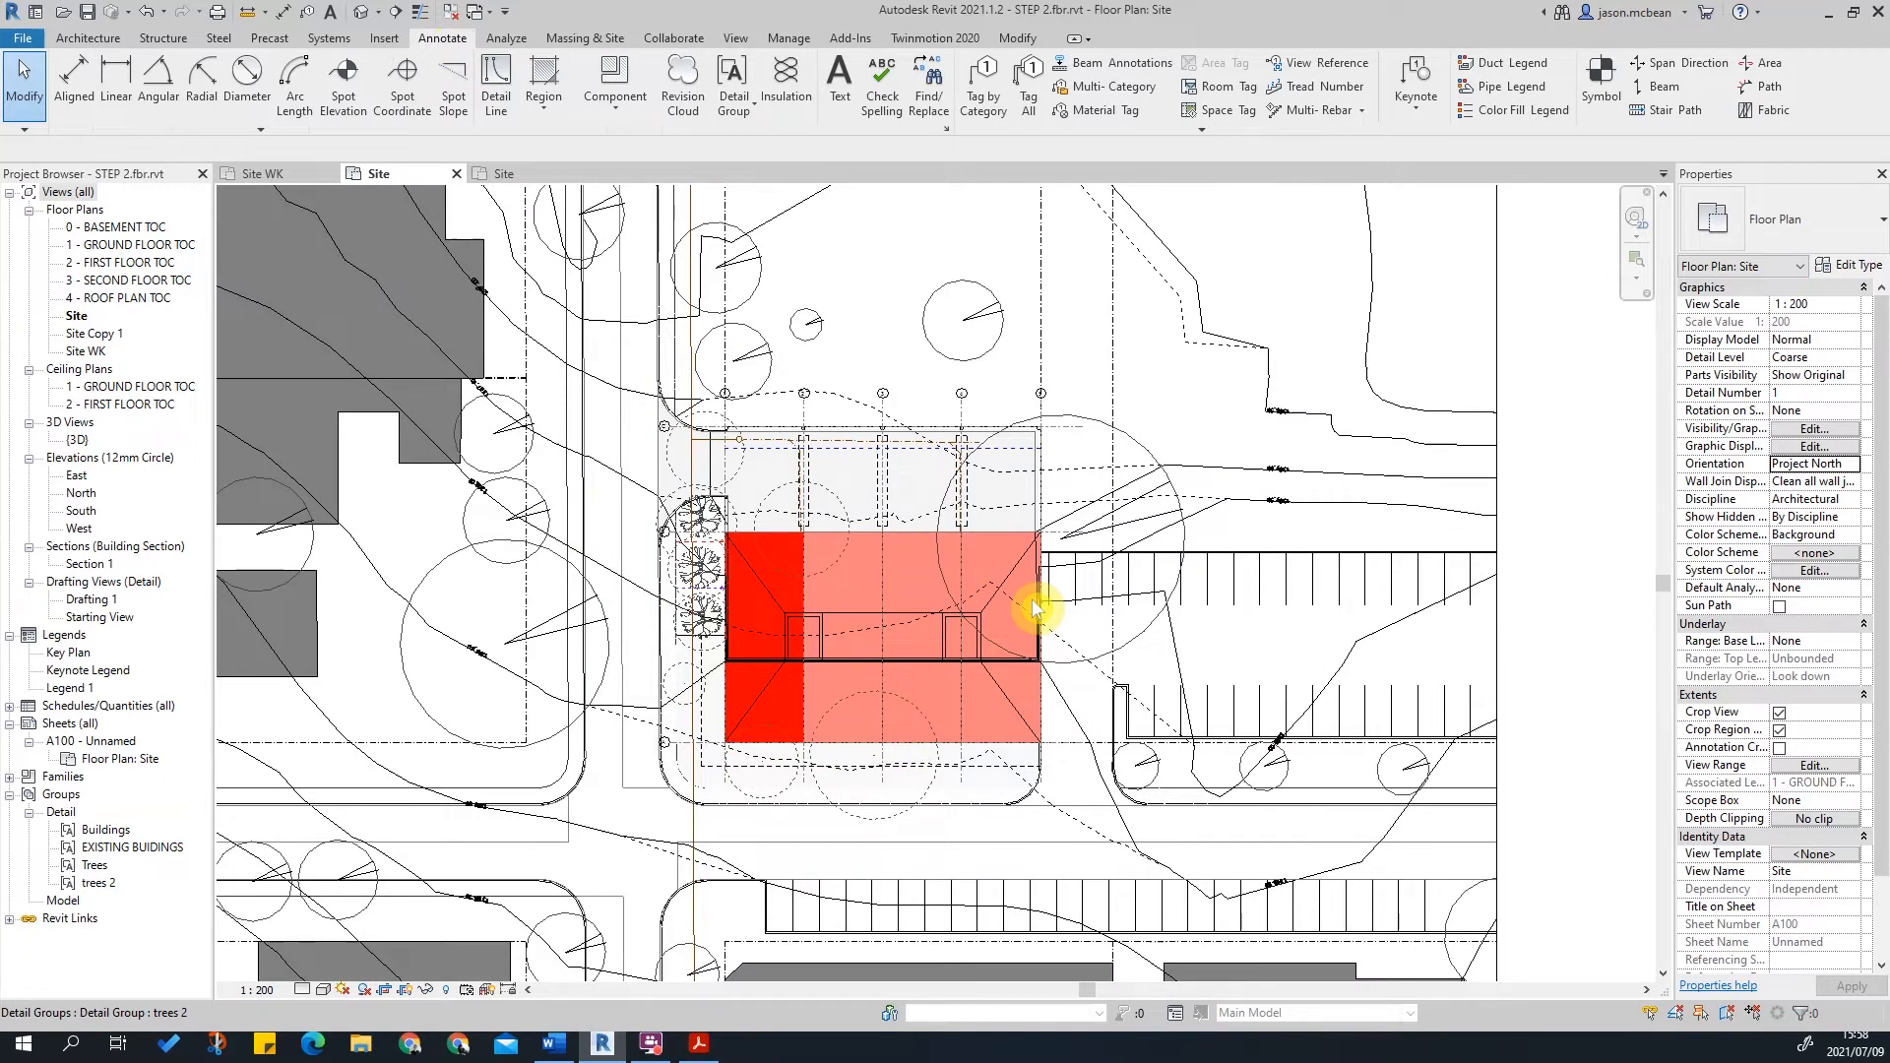
scroll(423, 570, "up", 1)
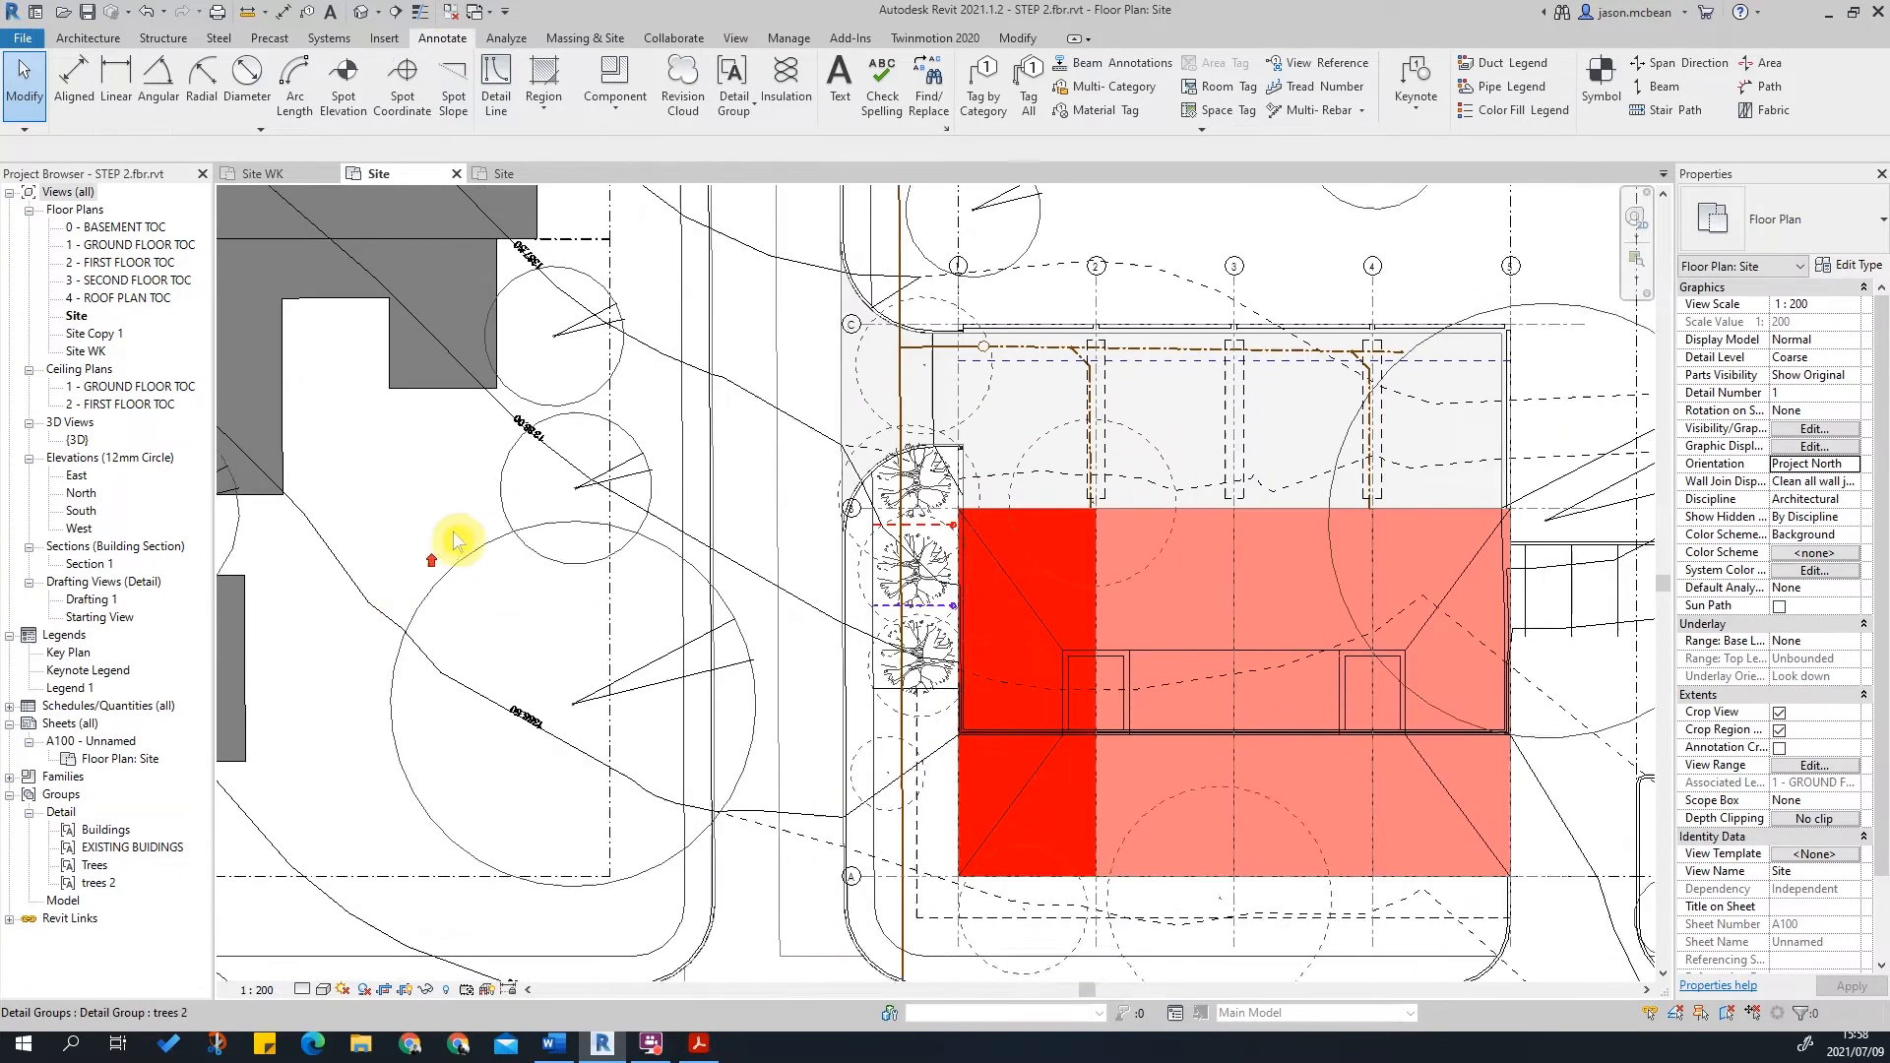
scroll(562, 443, "up", 1)
scroll(548, 815, "down", 2)
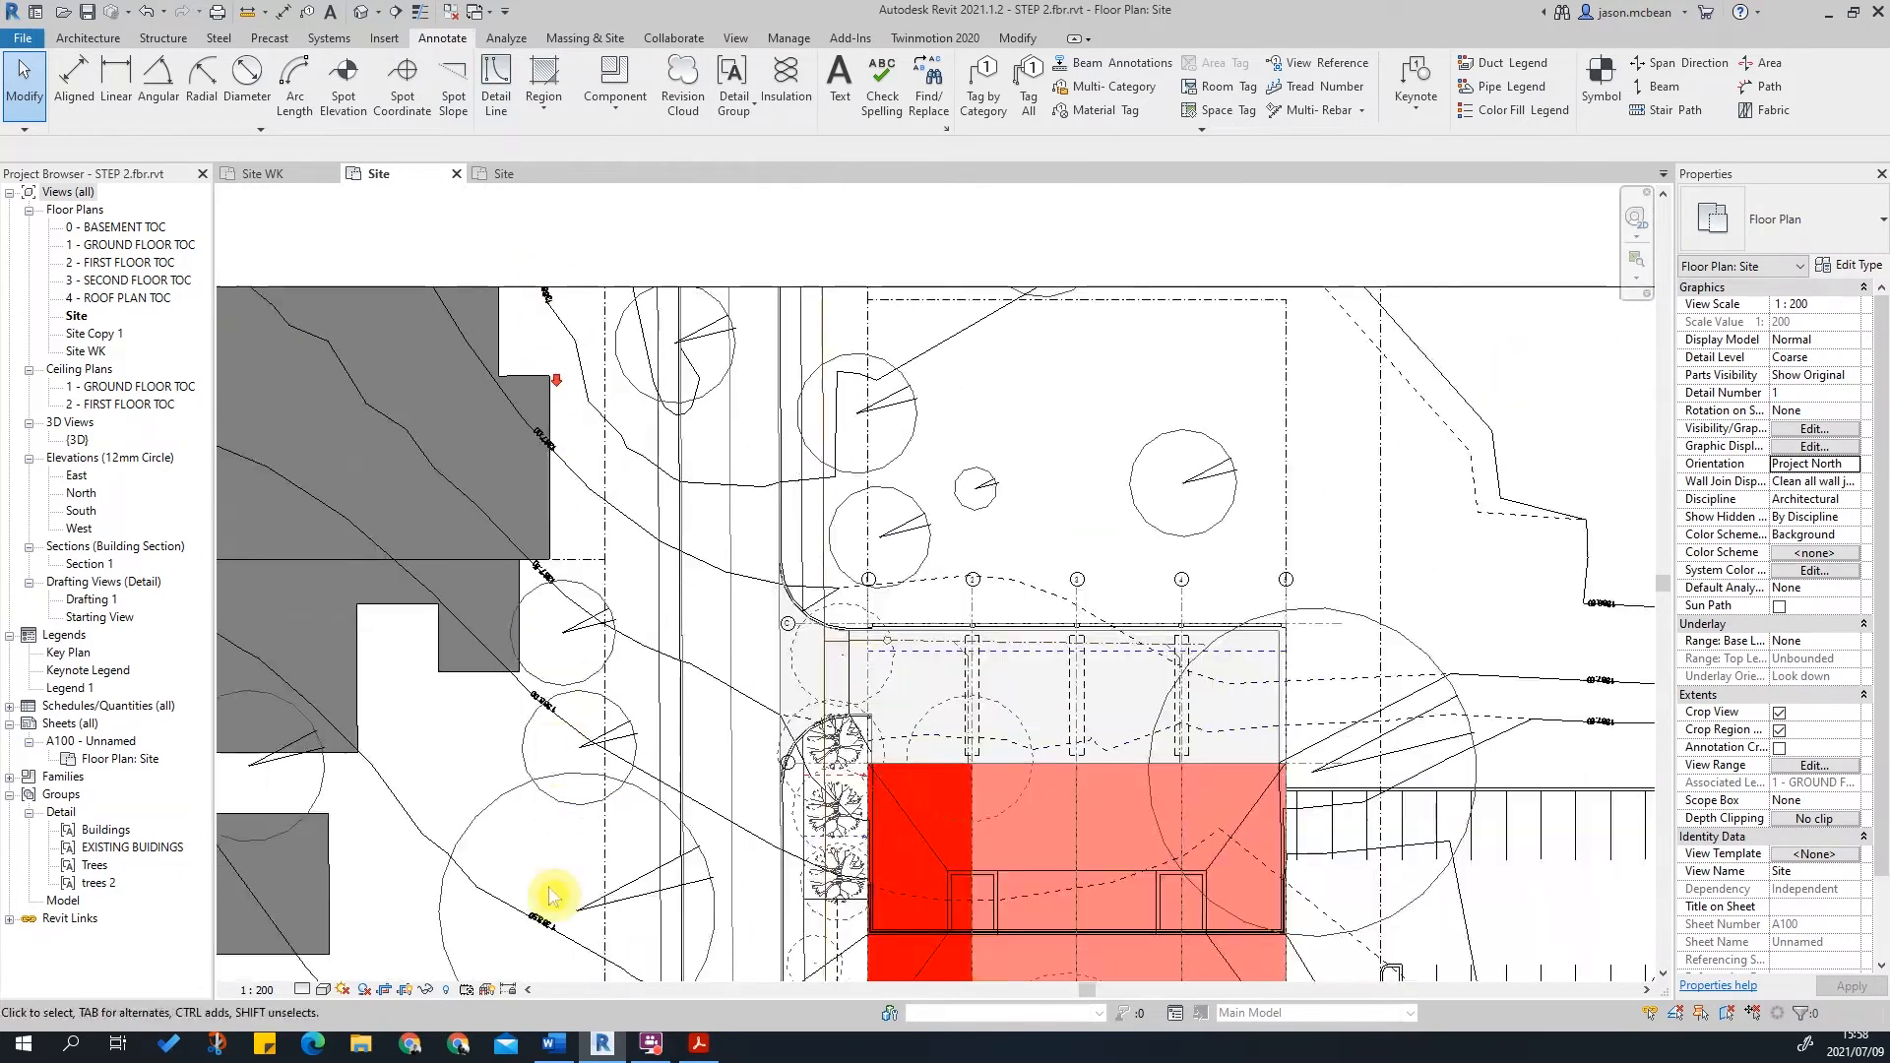
middle_click_drag(548, 814, 562, 412)
scroll(558, 372, "down", 4)
scroll(568, 863, "up", 3)
middle_click_drag(1261, 561, 1104, 877)
Step: Inspect the site boundary at the building's grid A corner and the boundary, drainage and service lines along grid C
scroll(795, 532, "up", 5)
scroll(493, 759, "up", 4)
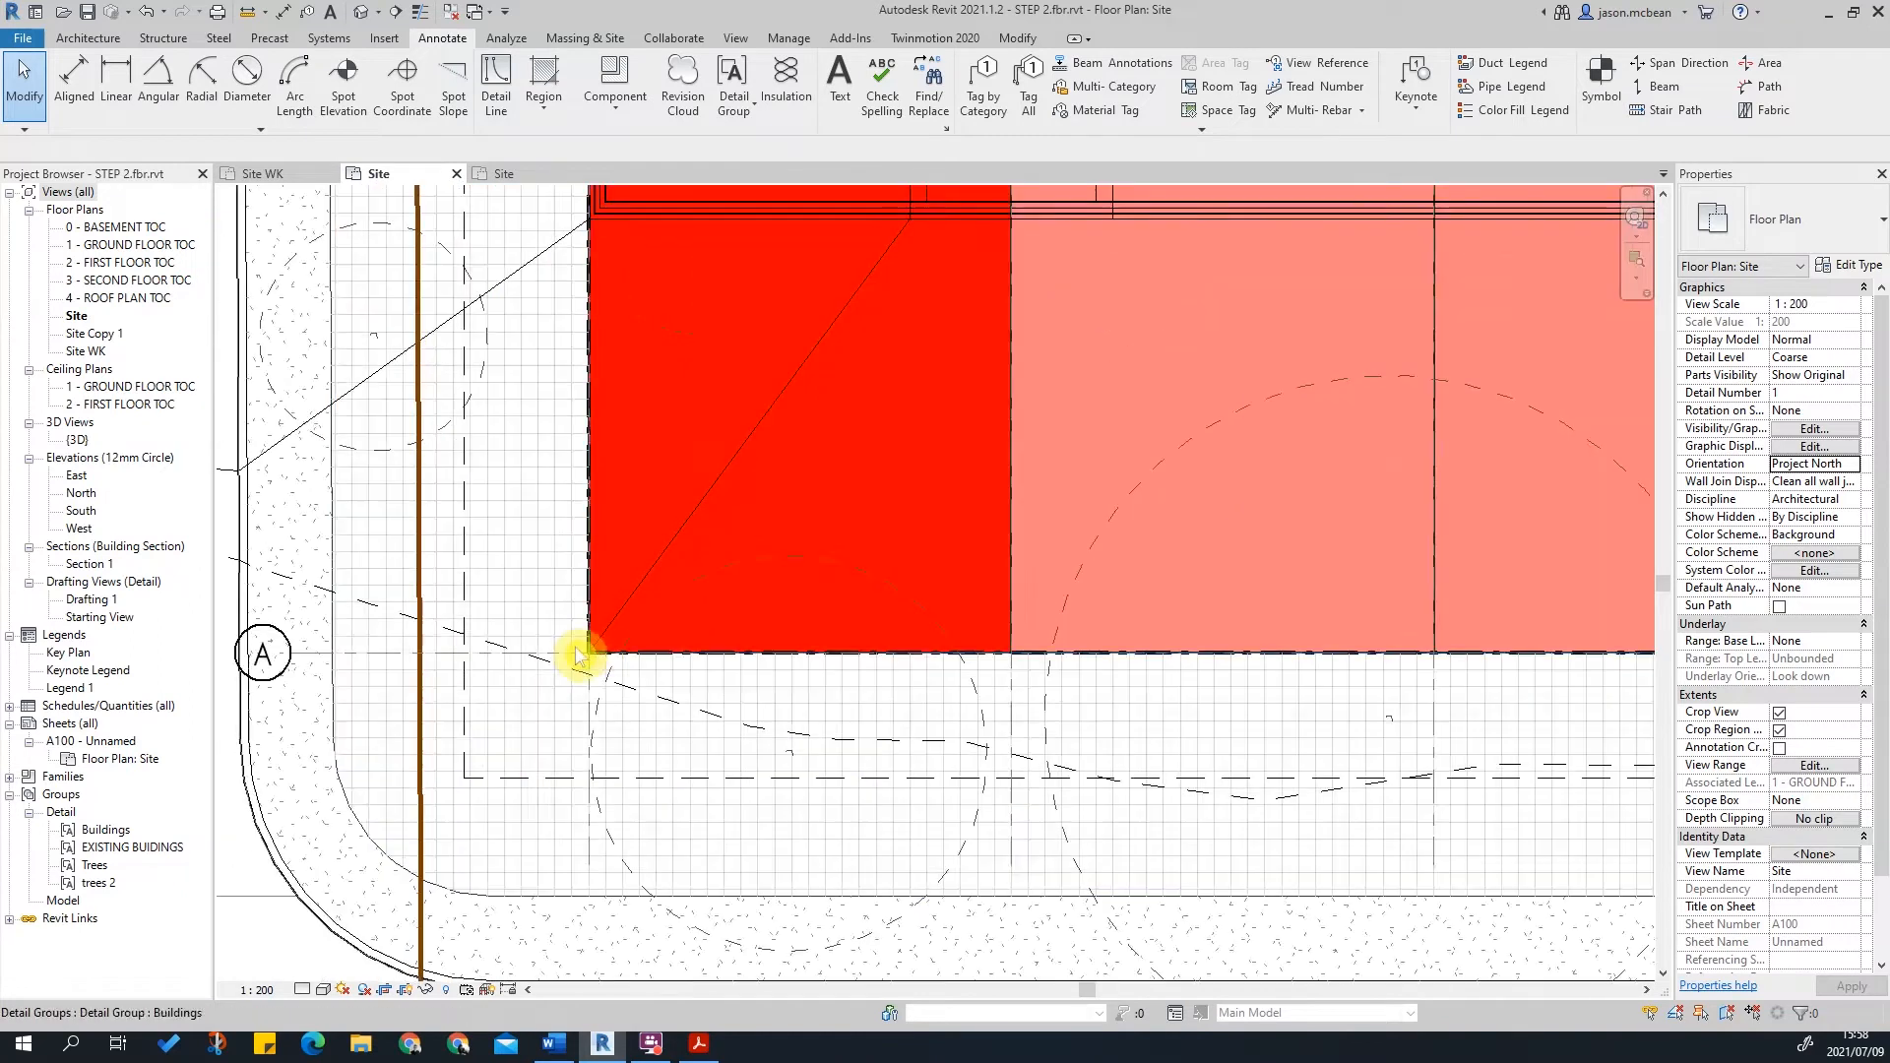
scroll(788, 689, "down", 1)
scroll(929, 640, "down", 2)
middle_click_drag(1142, 683, 526, 687)
scroll(1220, 663, "down", 2)
middle_click_drag(1165, 467, 1181, 670)
middle_click_drag(1133, 335, 1119, 456)
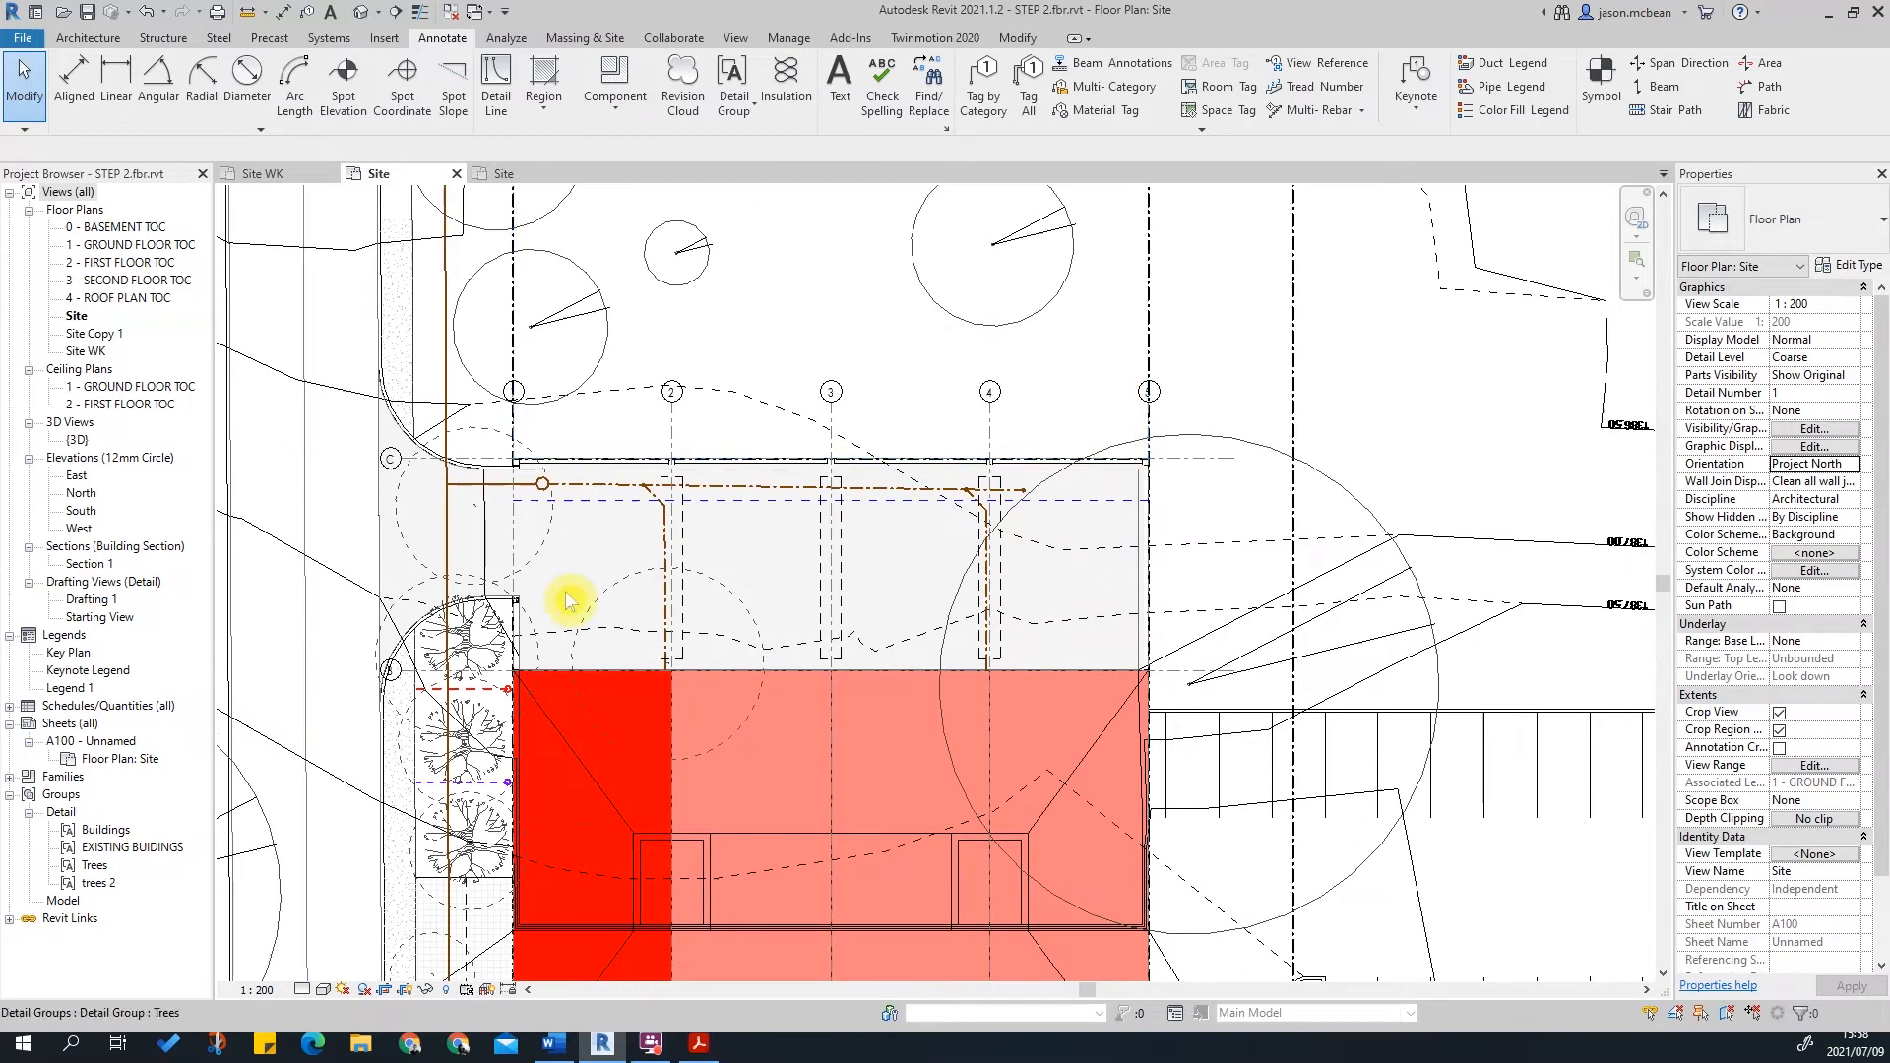
scroll(532, 636, "down", 3)
scroll(539, 436, "up", 4)
scroll(544, 436, "up", 4)
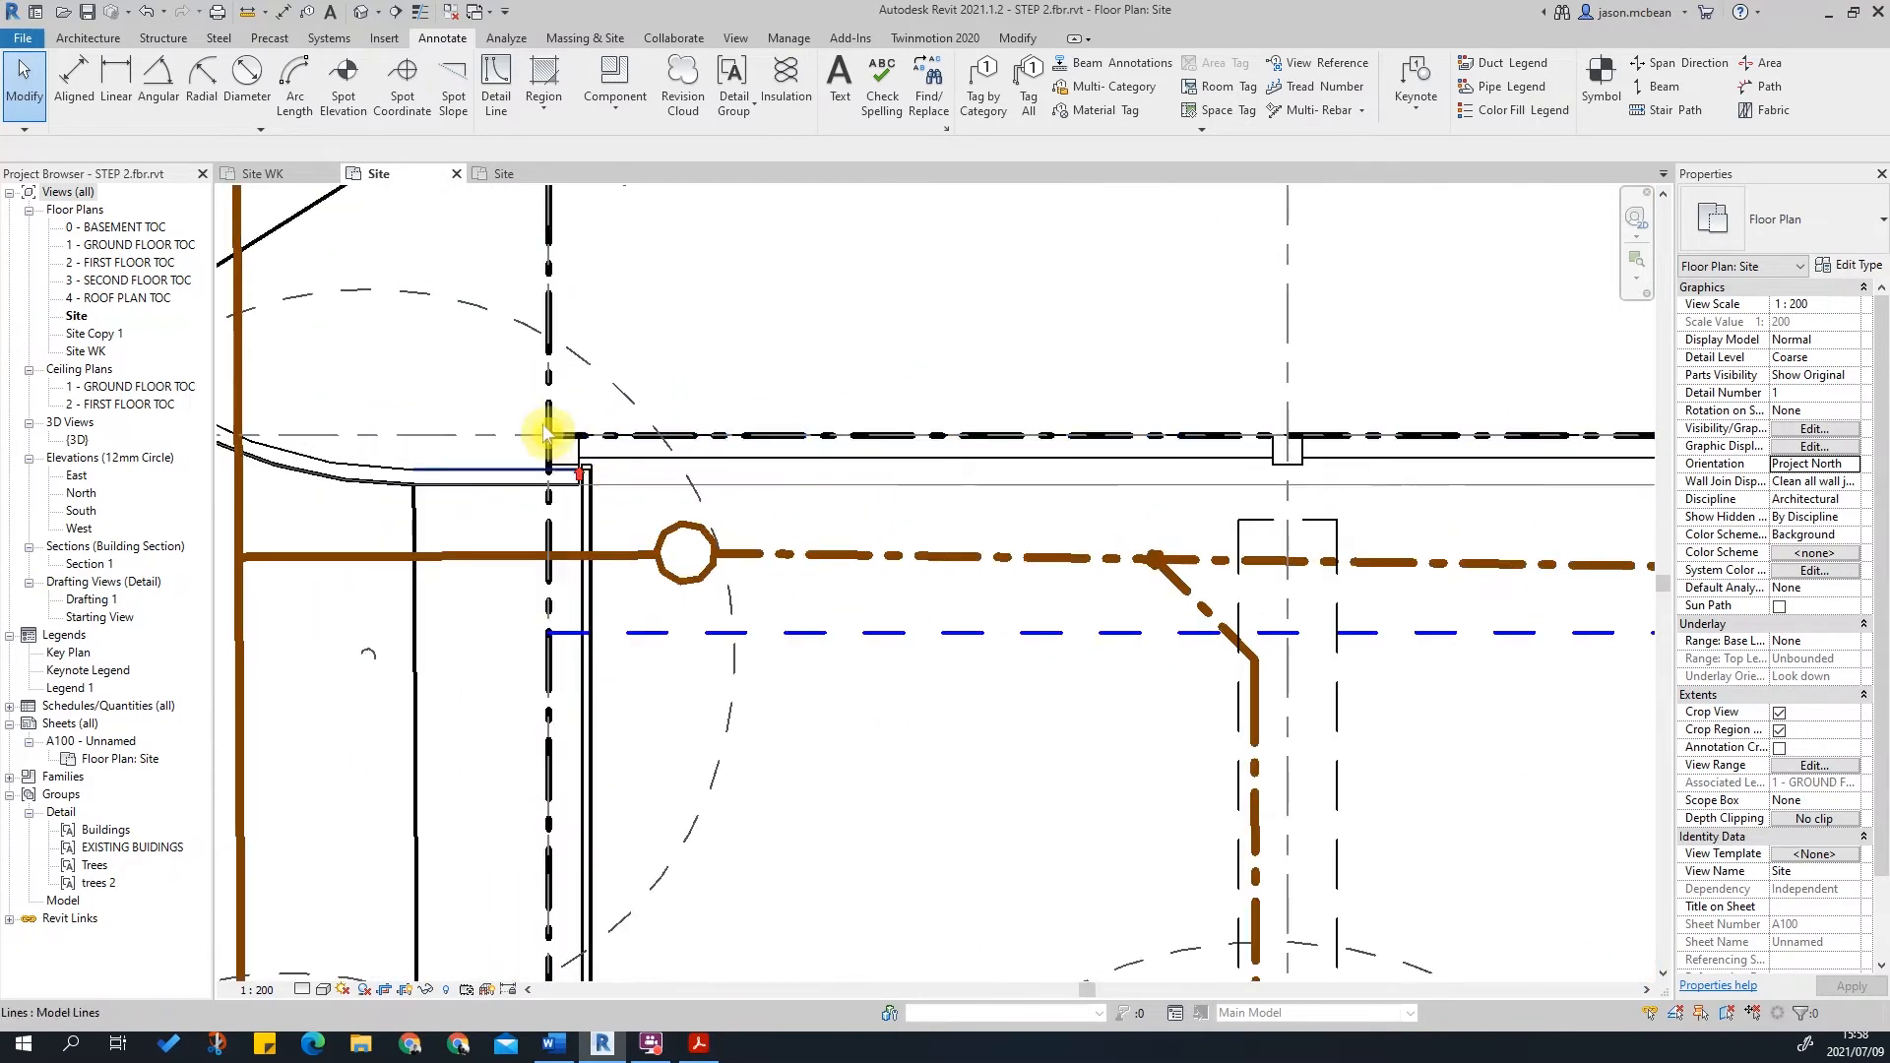
scroll(566, 482, "down", 2)
scroll(648, 377, "down", 6)
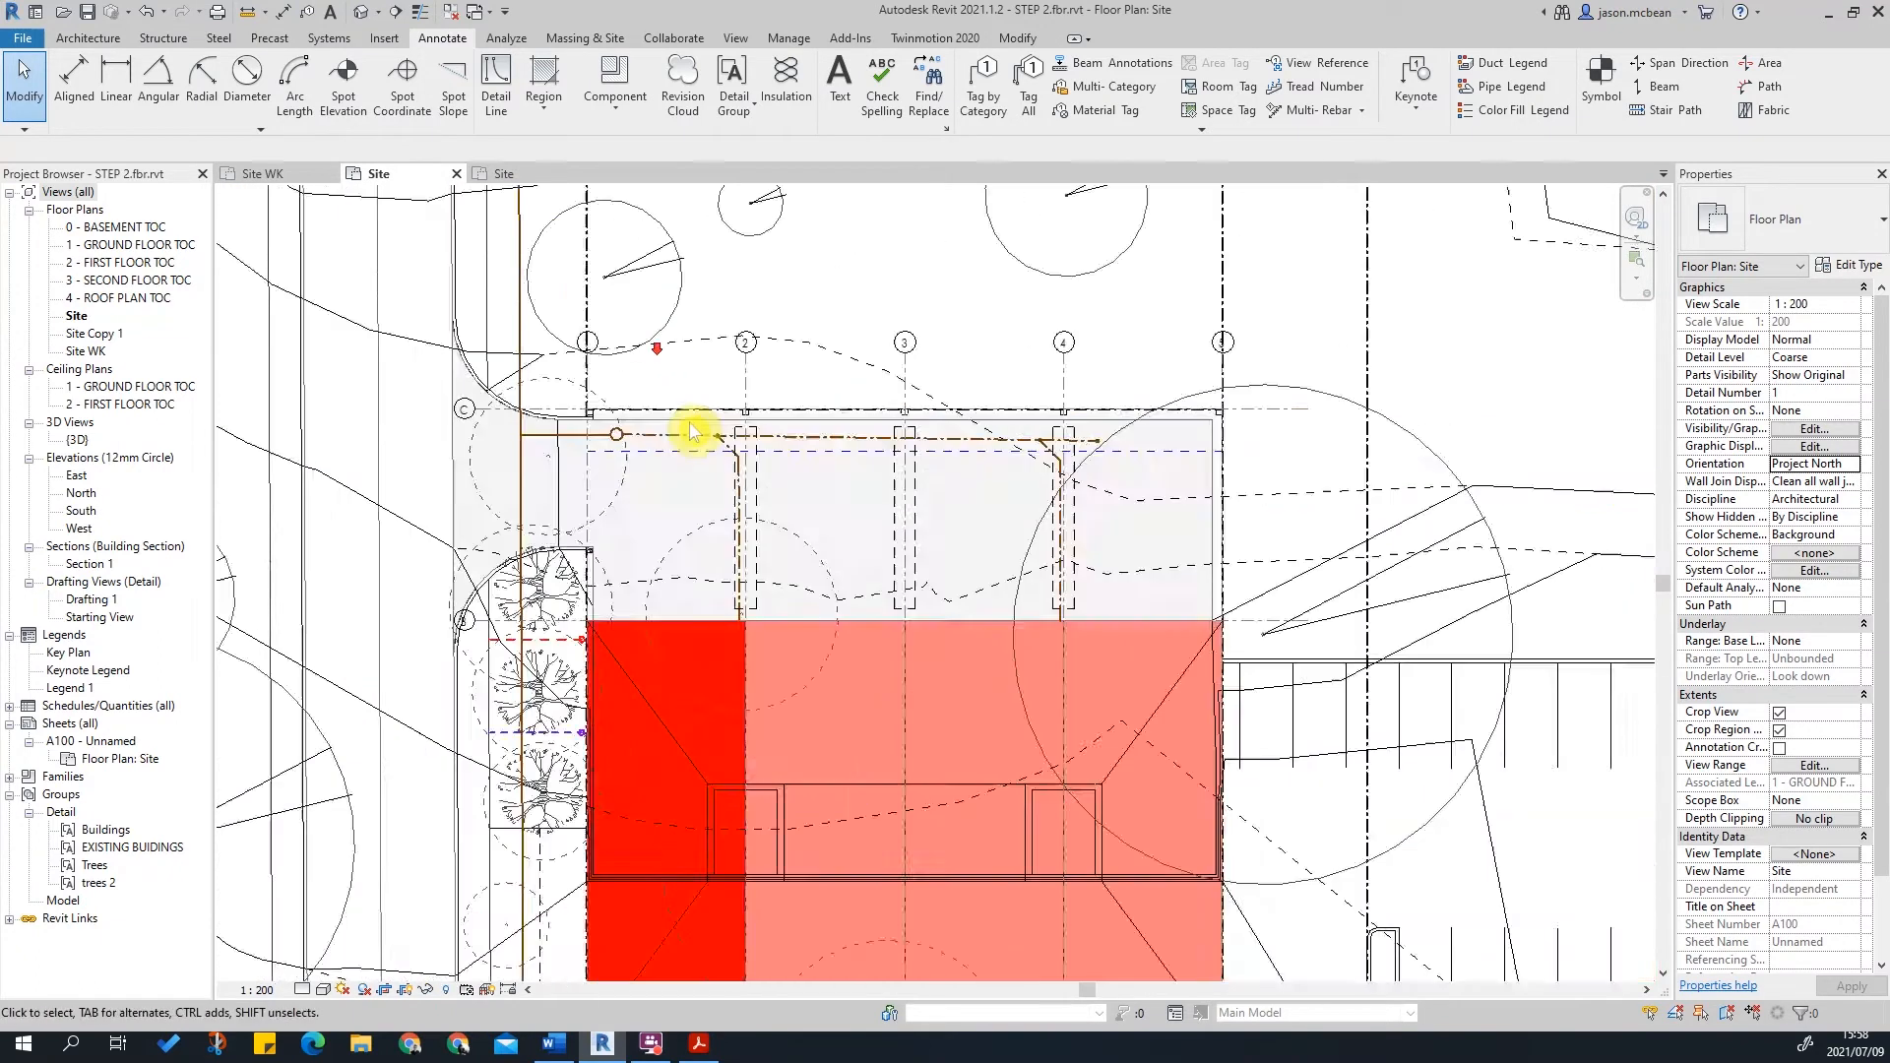
scroll(544, 420, "up", 6)
scroll(658, 484, "up", 4)
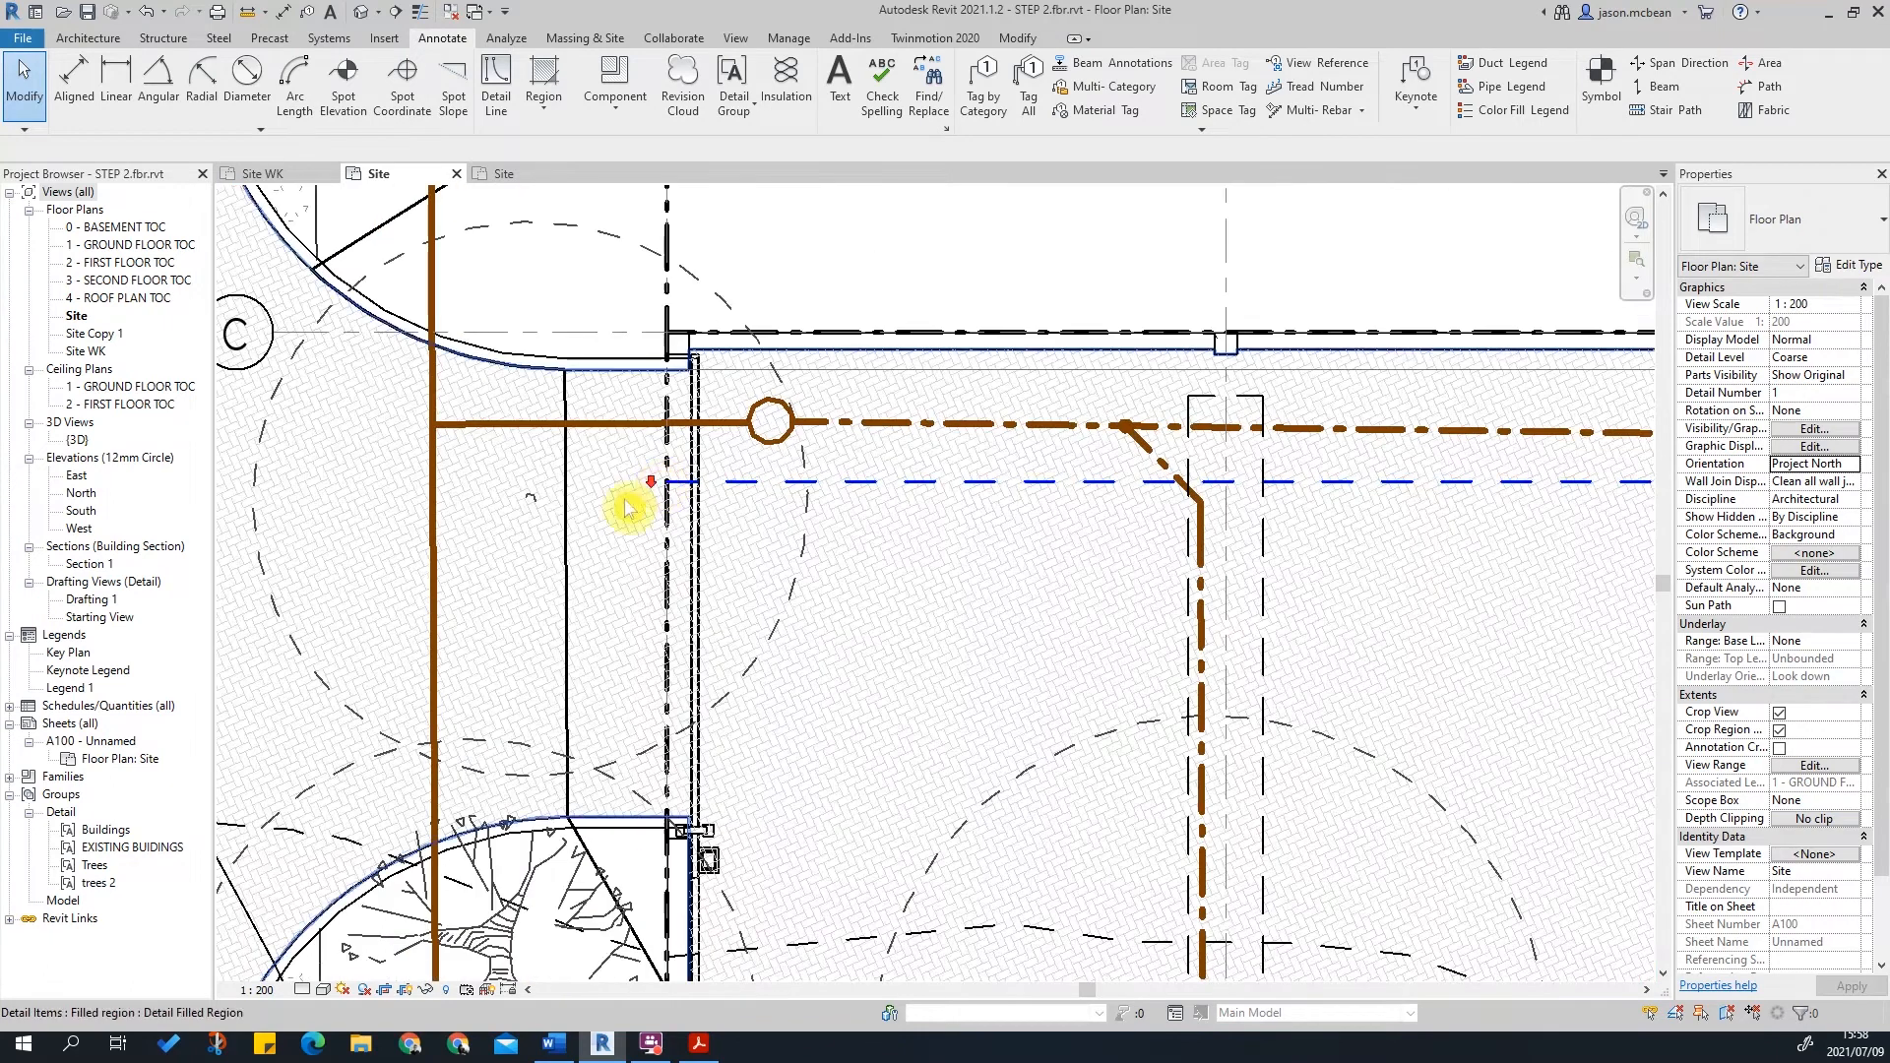
scroll(603, 517, "down", 3)
scroll(603, 517, "down", 4)
middle_click_drag(928, 570, 930, 646)
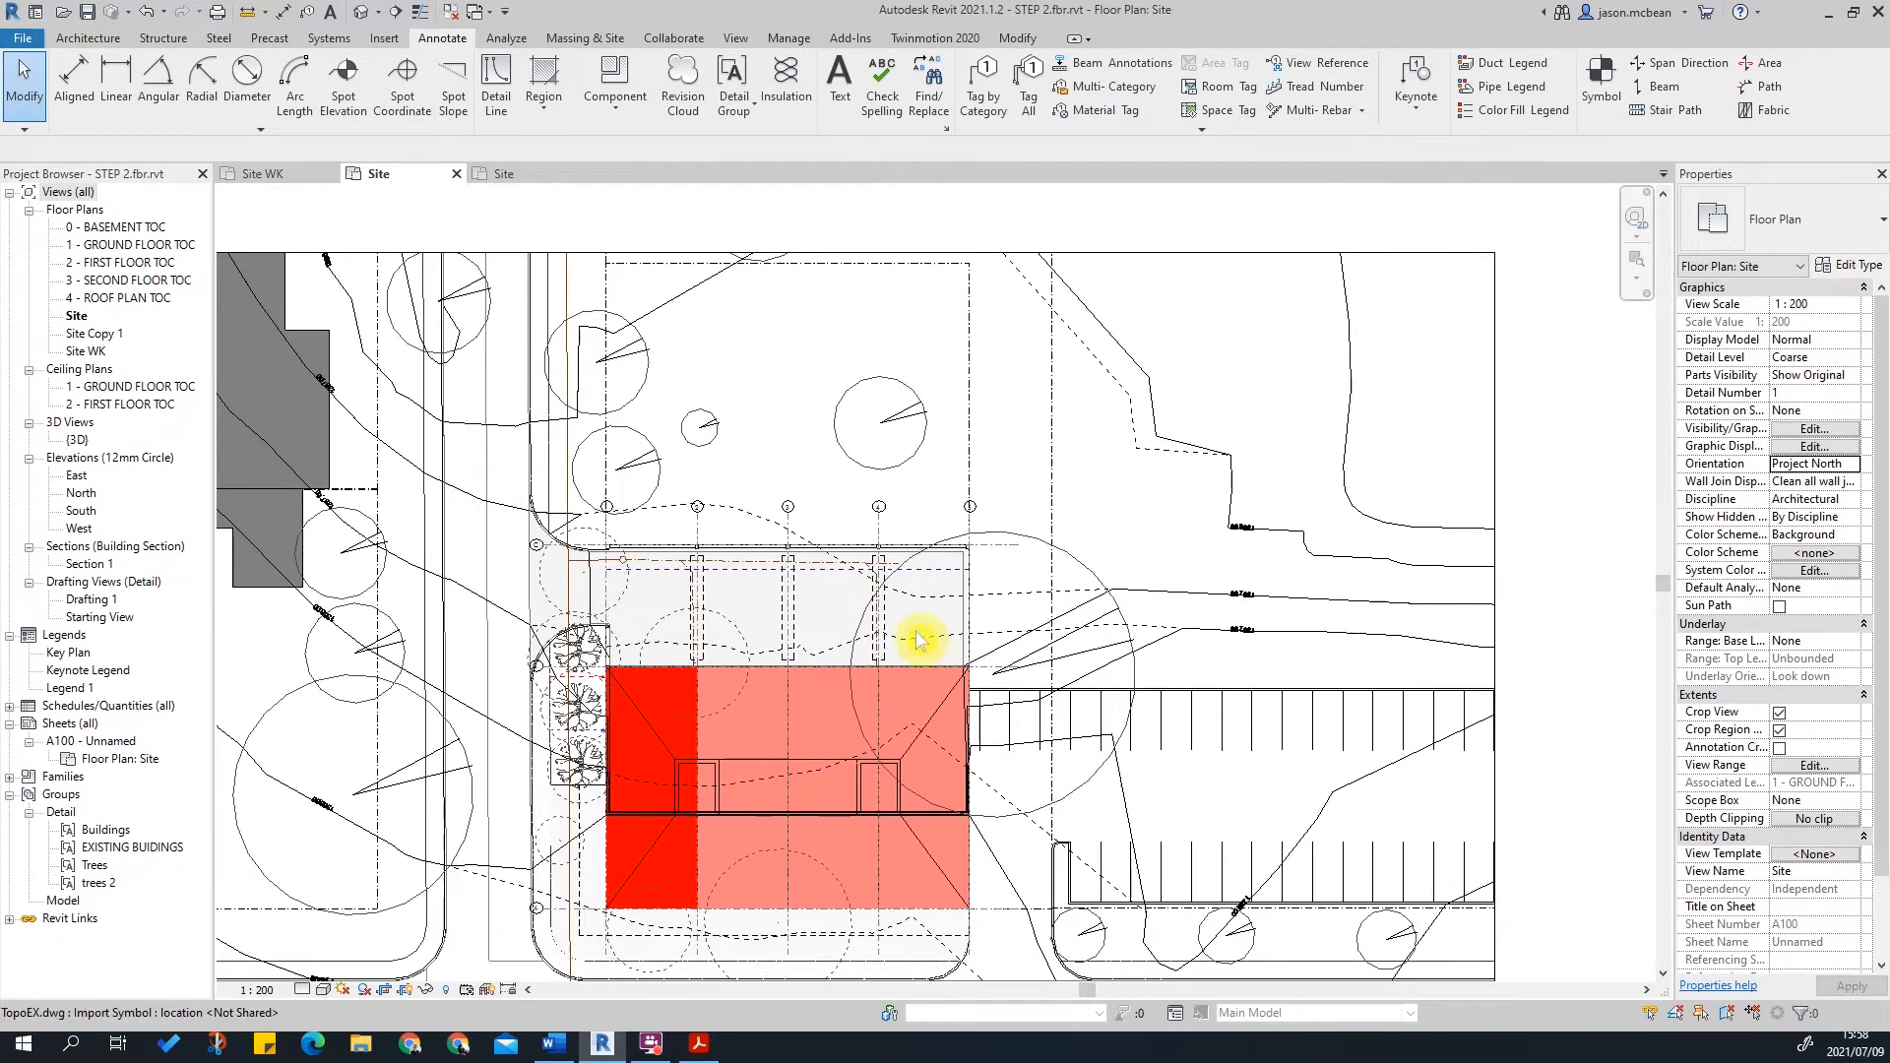
Step: Review the grid lines, contours, adjoining parking and paved and planted areas around the proposed building
scroll(668, 686, "up", 4)
scroll(591, 296, "up", 1)
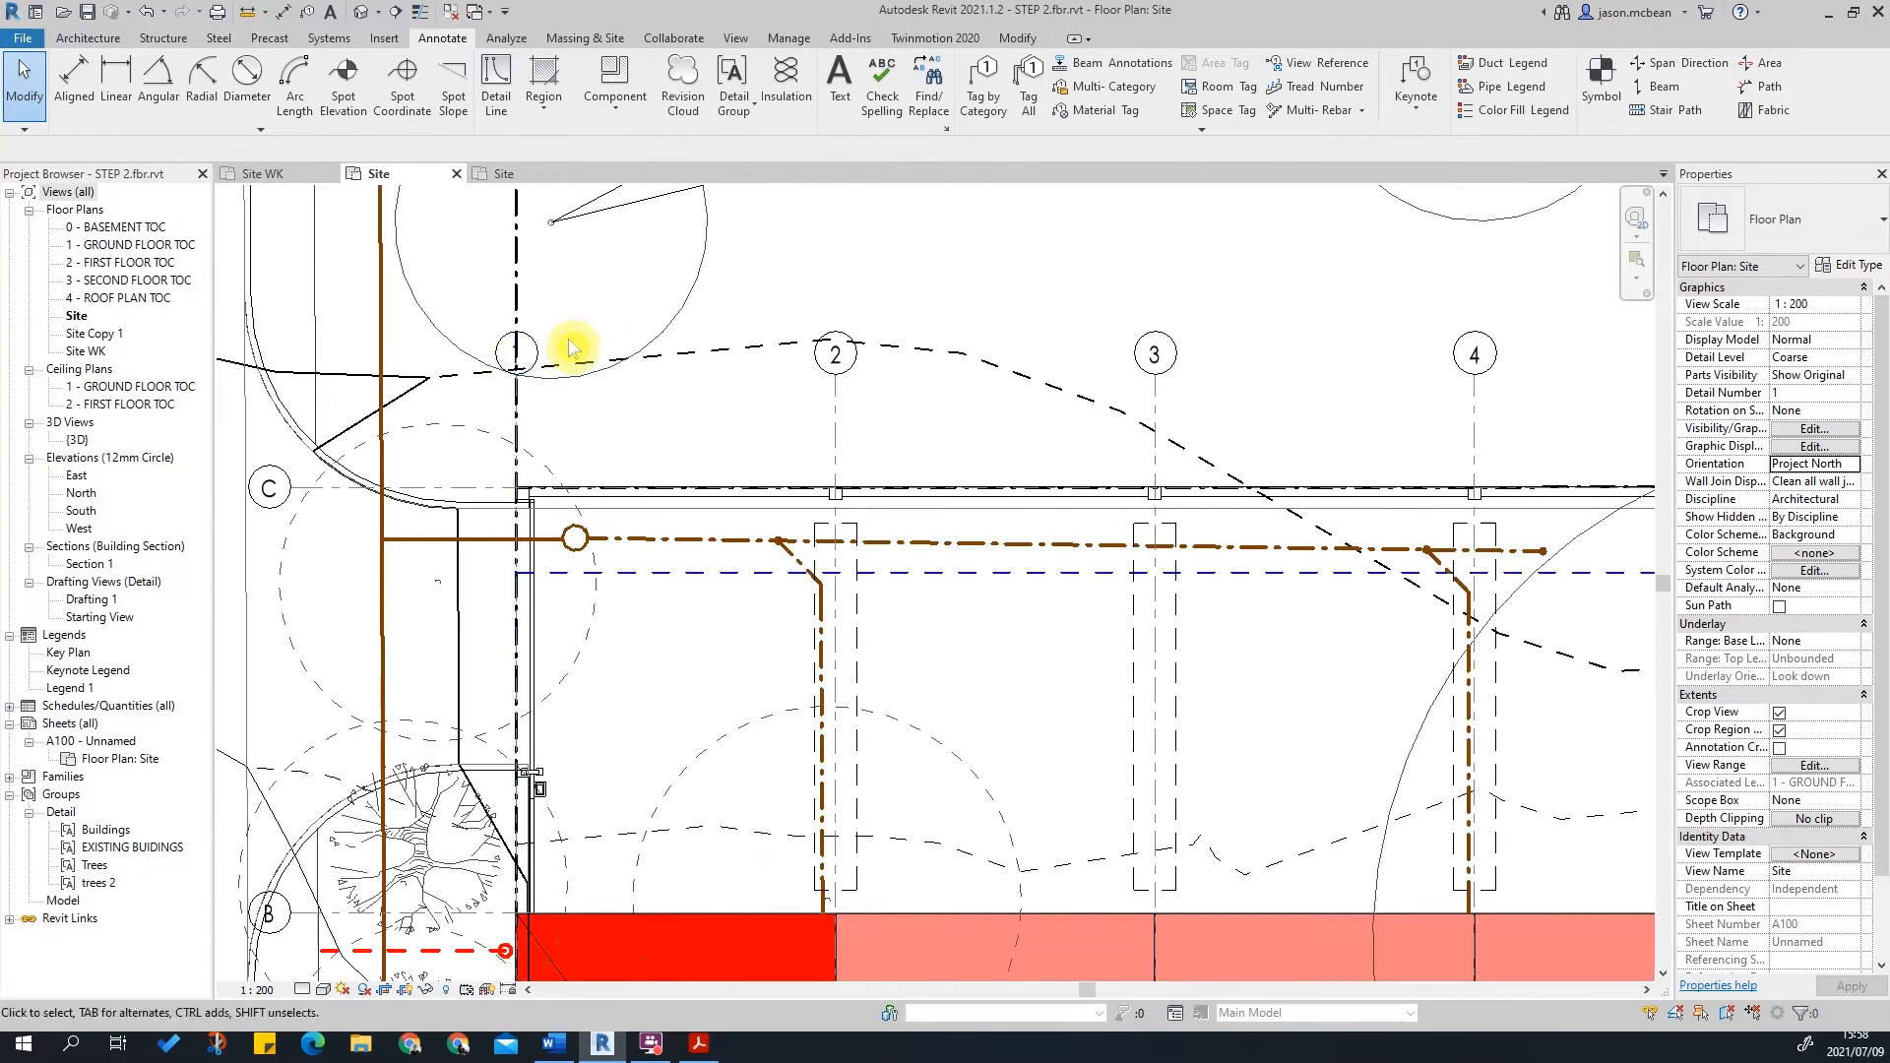
scroll(842, 353, "down", 2)
scroll(884, 391, "down", 2)
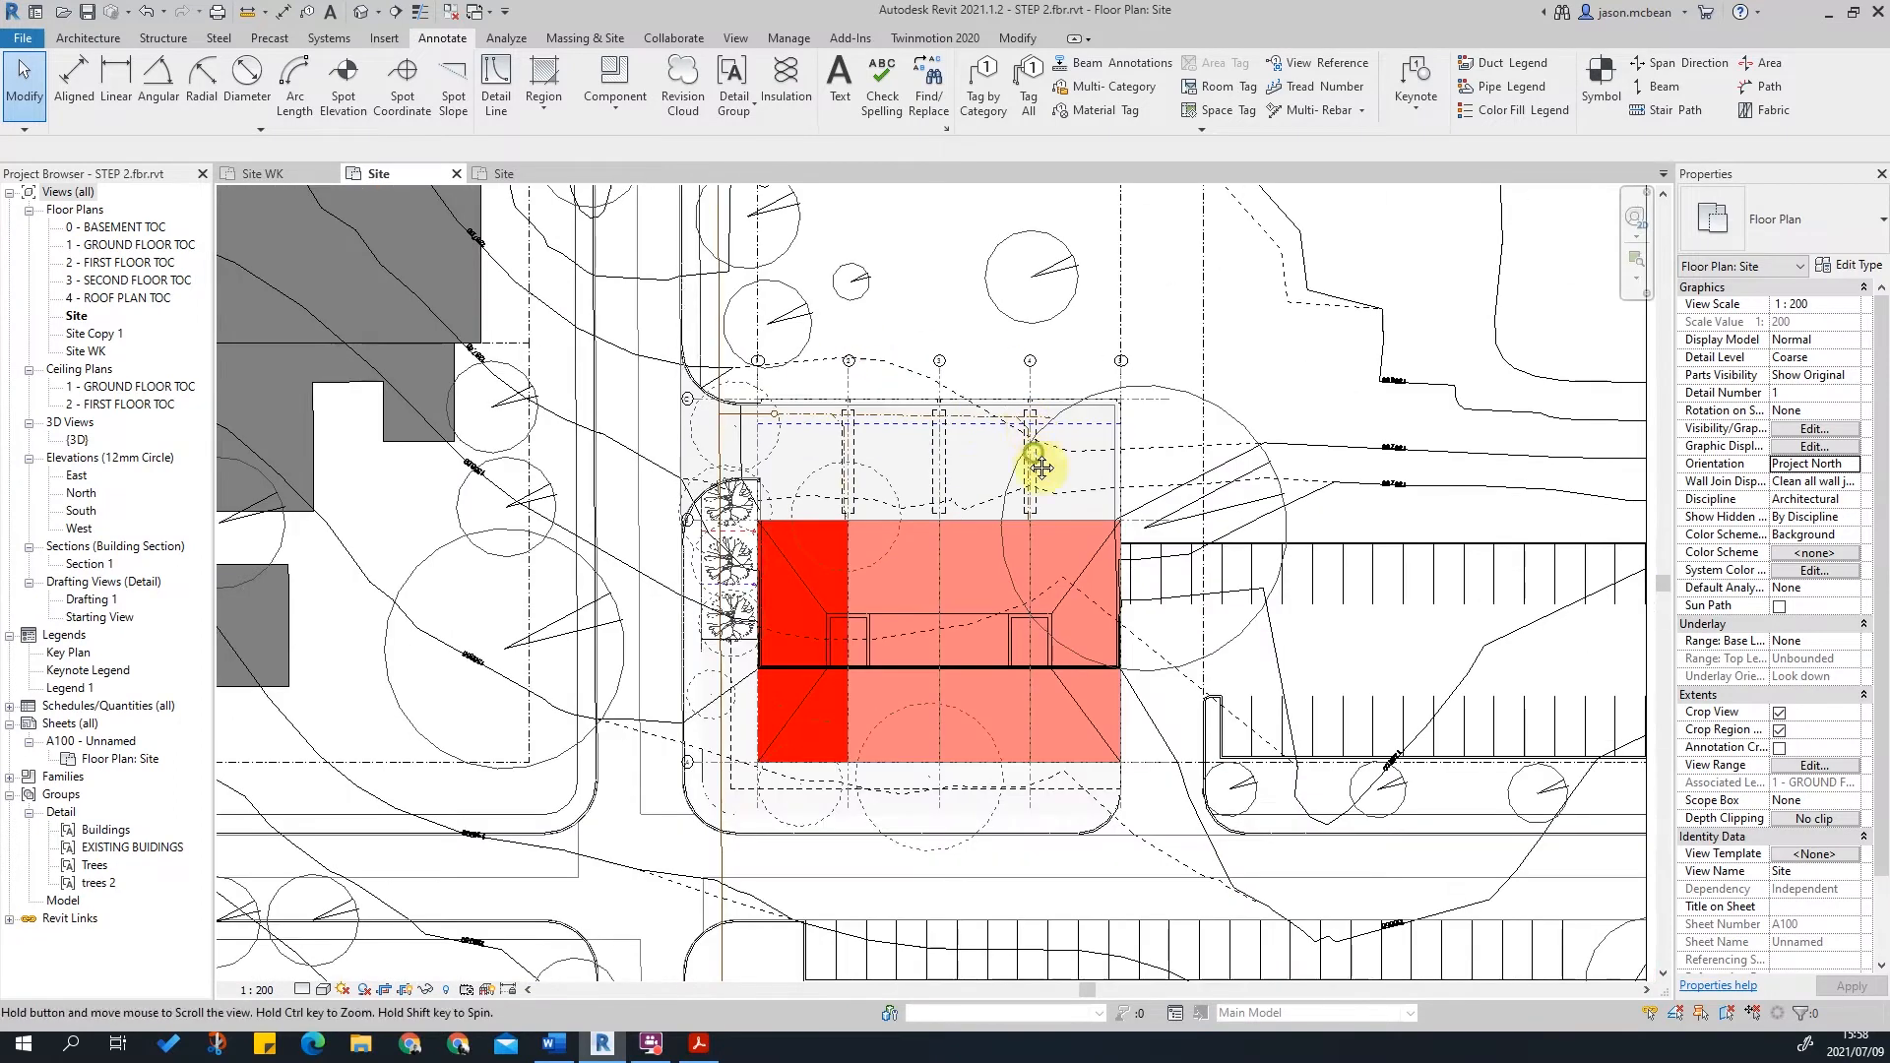
middle_click_drag(1030, 439, 916, 443)
scroll(645, 579, "up", 2)
scroll(645, 579, "down", 2)
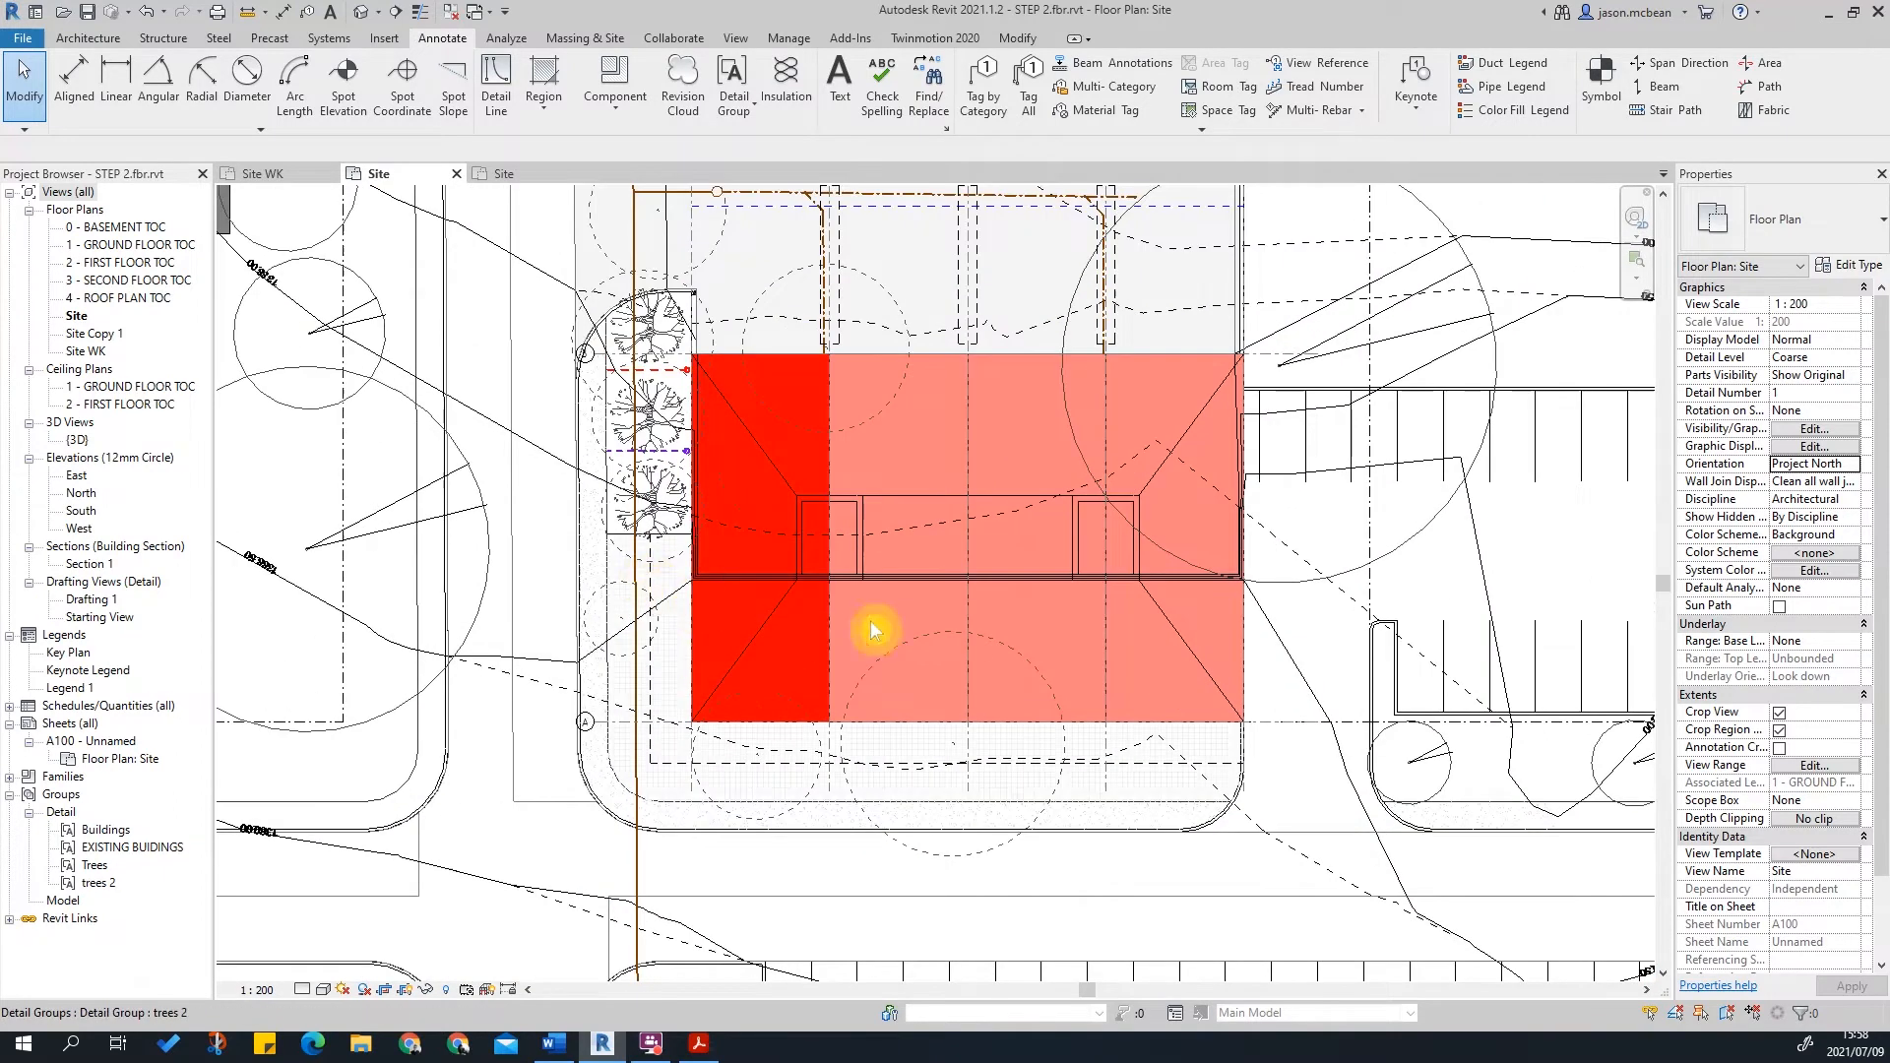
scroll(717, 642, "up", 2)
middle_click_drag(752, 739, 676, 784)
scroll(675, 784, "up", 1)
scroll(1095, 418, "up", 3)
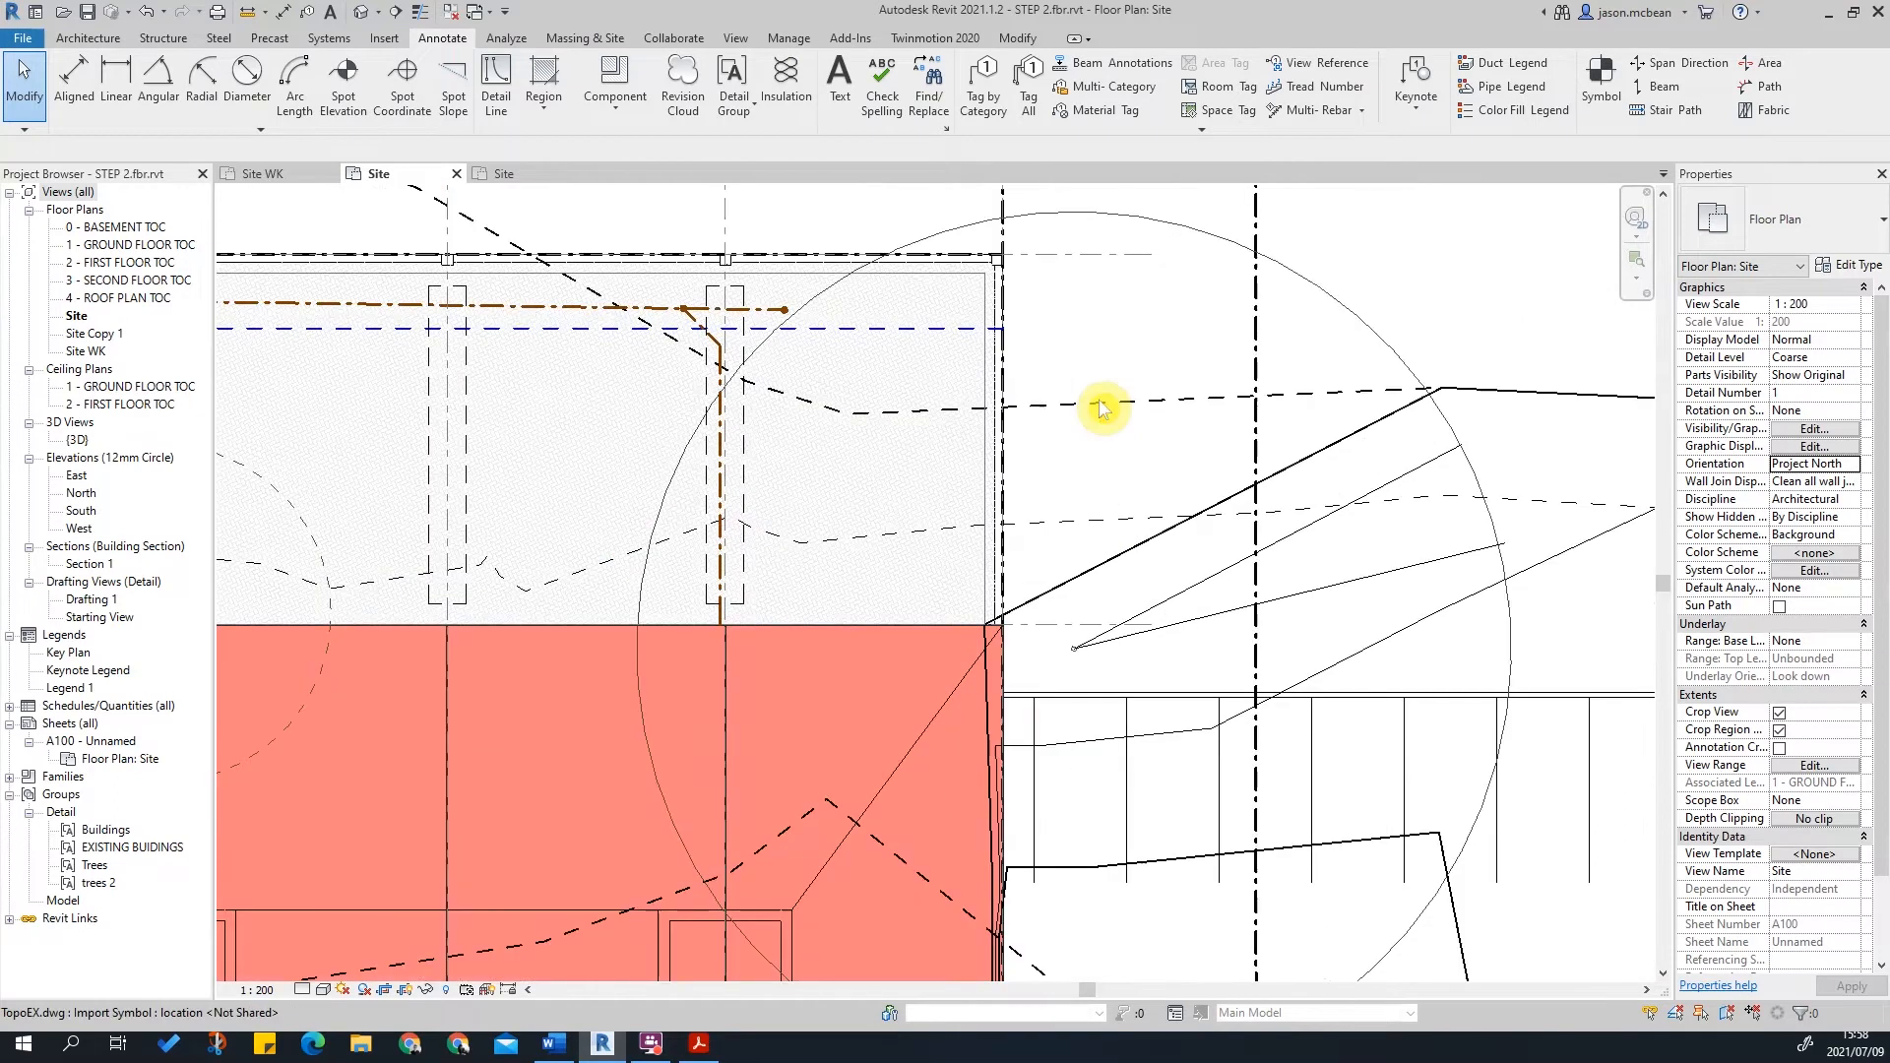
scroll(946, 403, "down", 4)
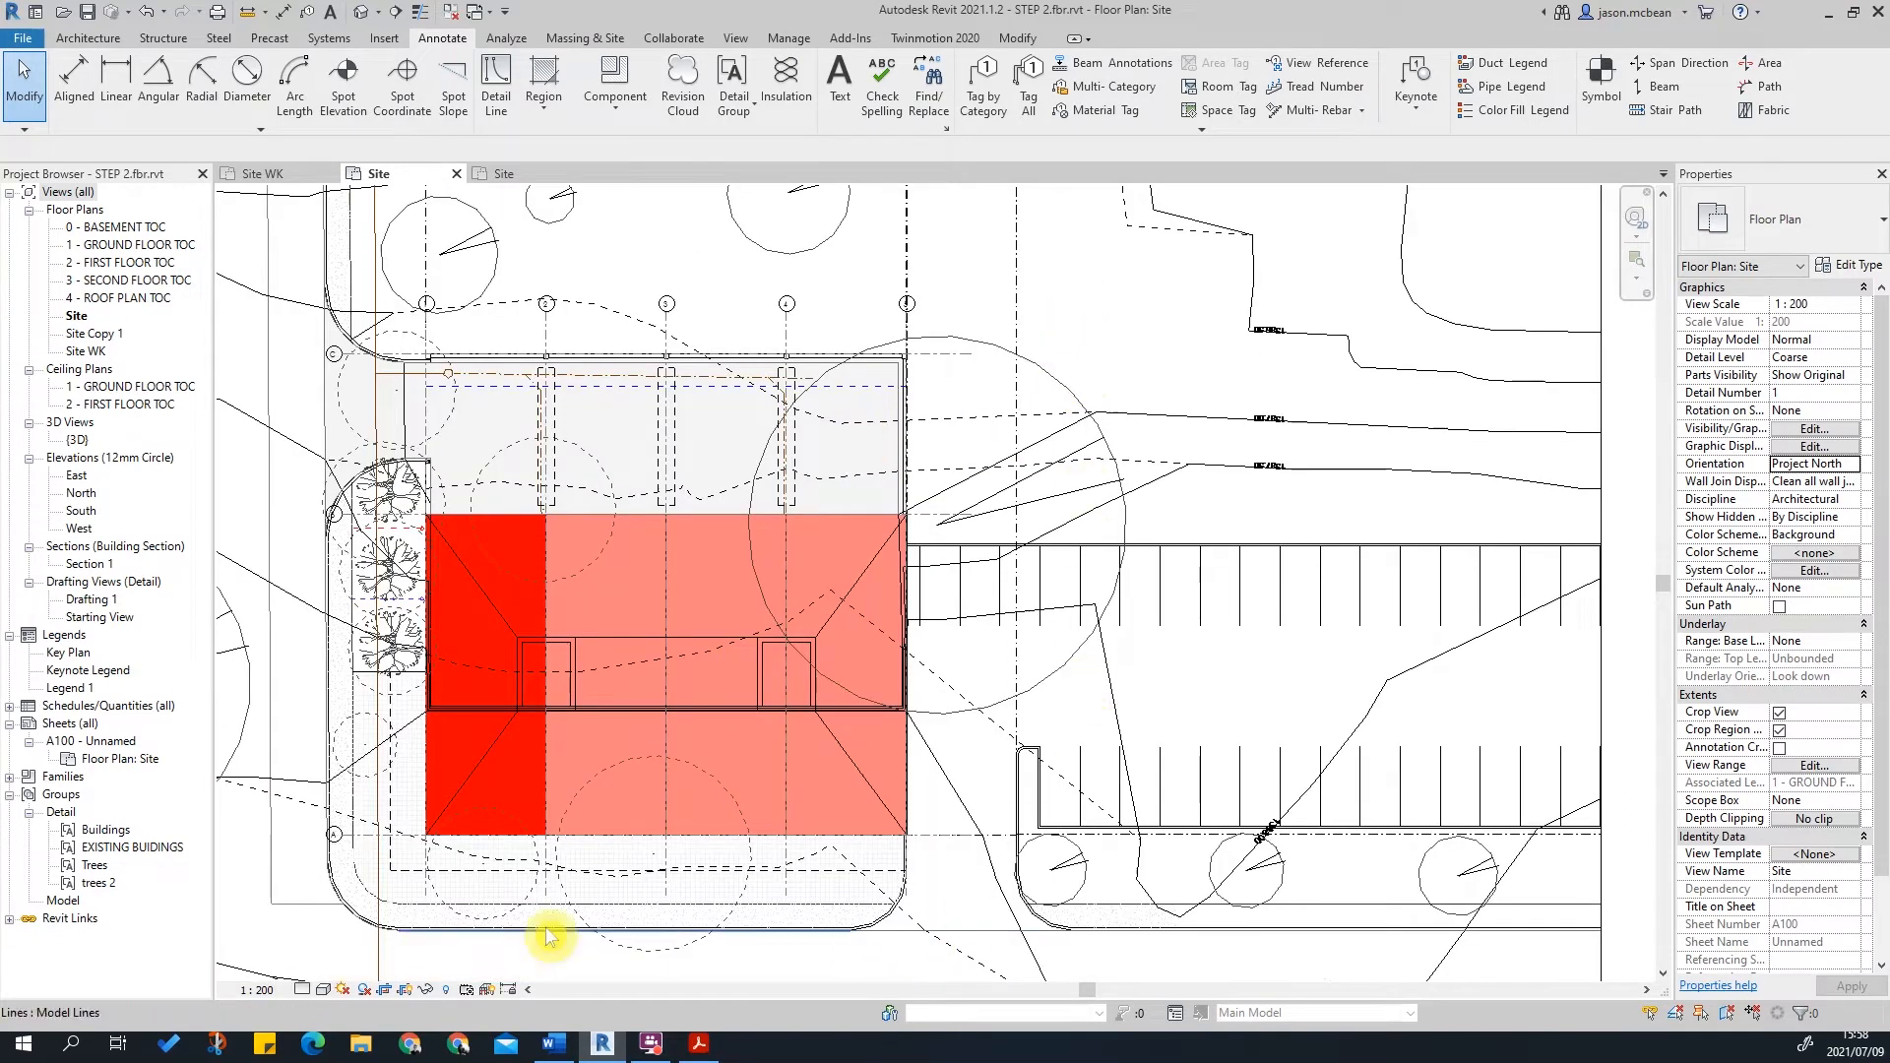
middle_click_drag(913, 529, 866, 506)
scroll(865, 506, "up", 3)
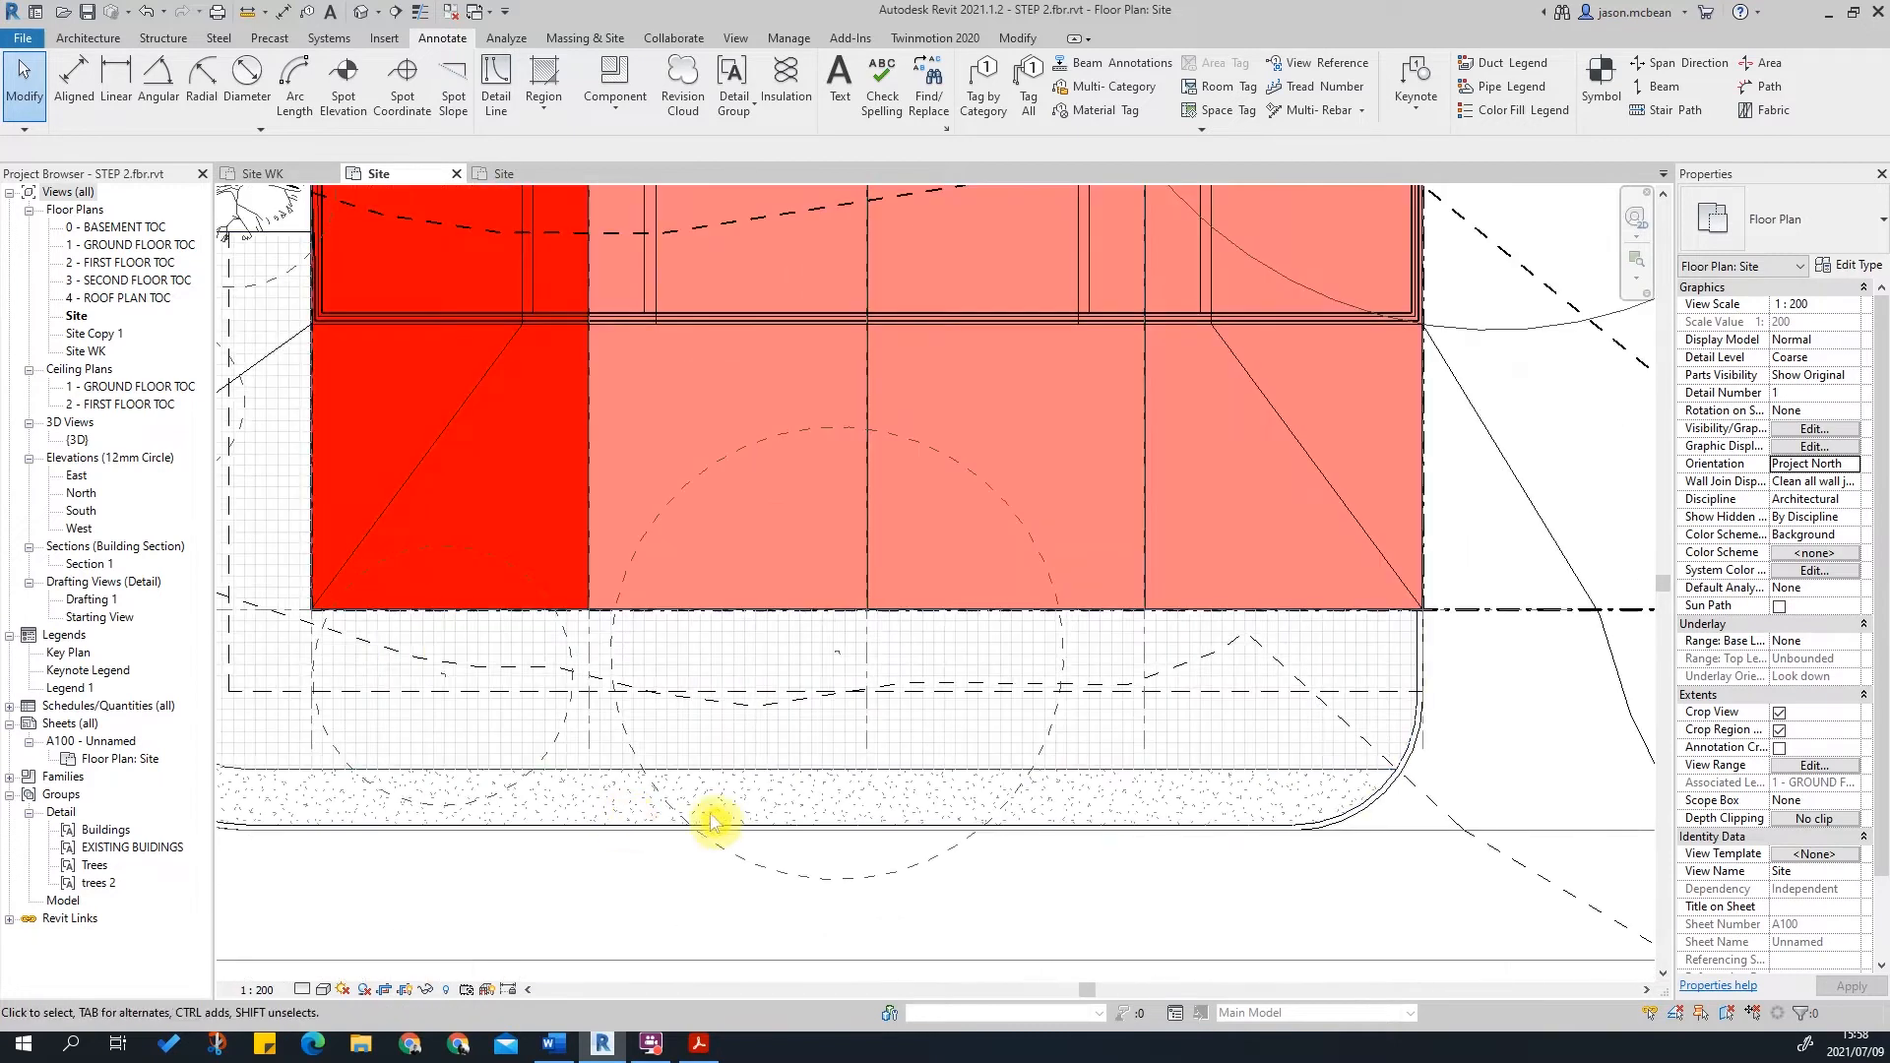
middle_click_drag(718, 823, 782, 797)
scroll(782, 798, "down", 1)
mouse_move(906, 422)
middle_mouse_down()
mouse_move(913, 729)
mouse_move(895, 714)
middle_mouse_up()
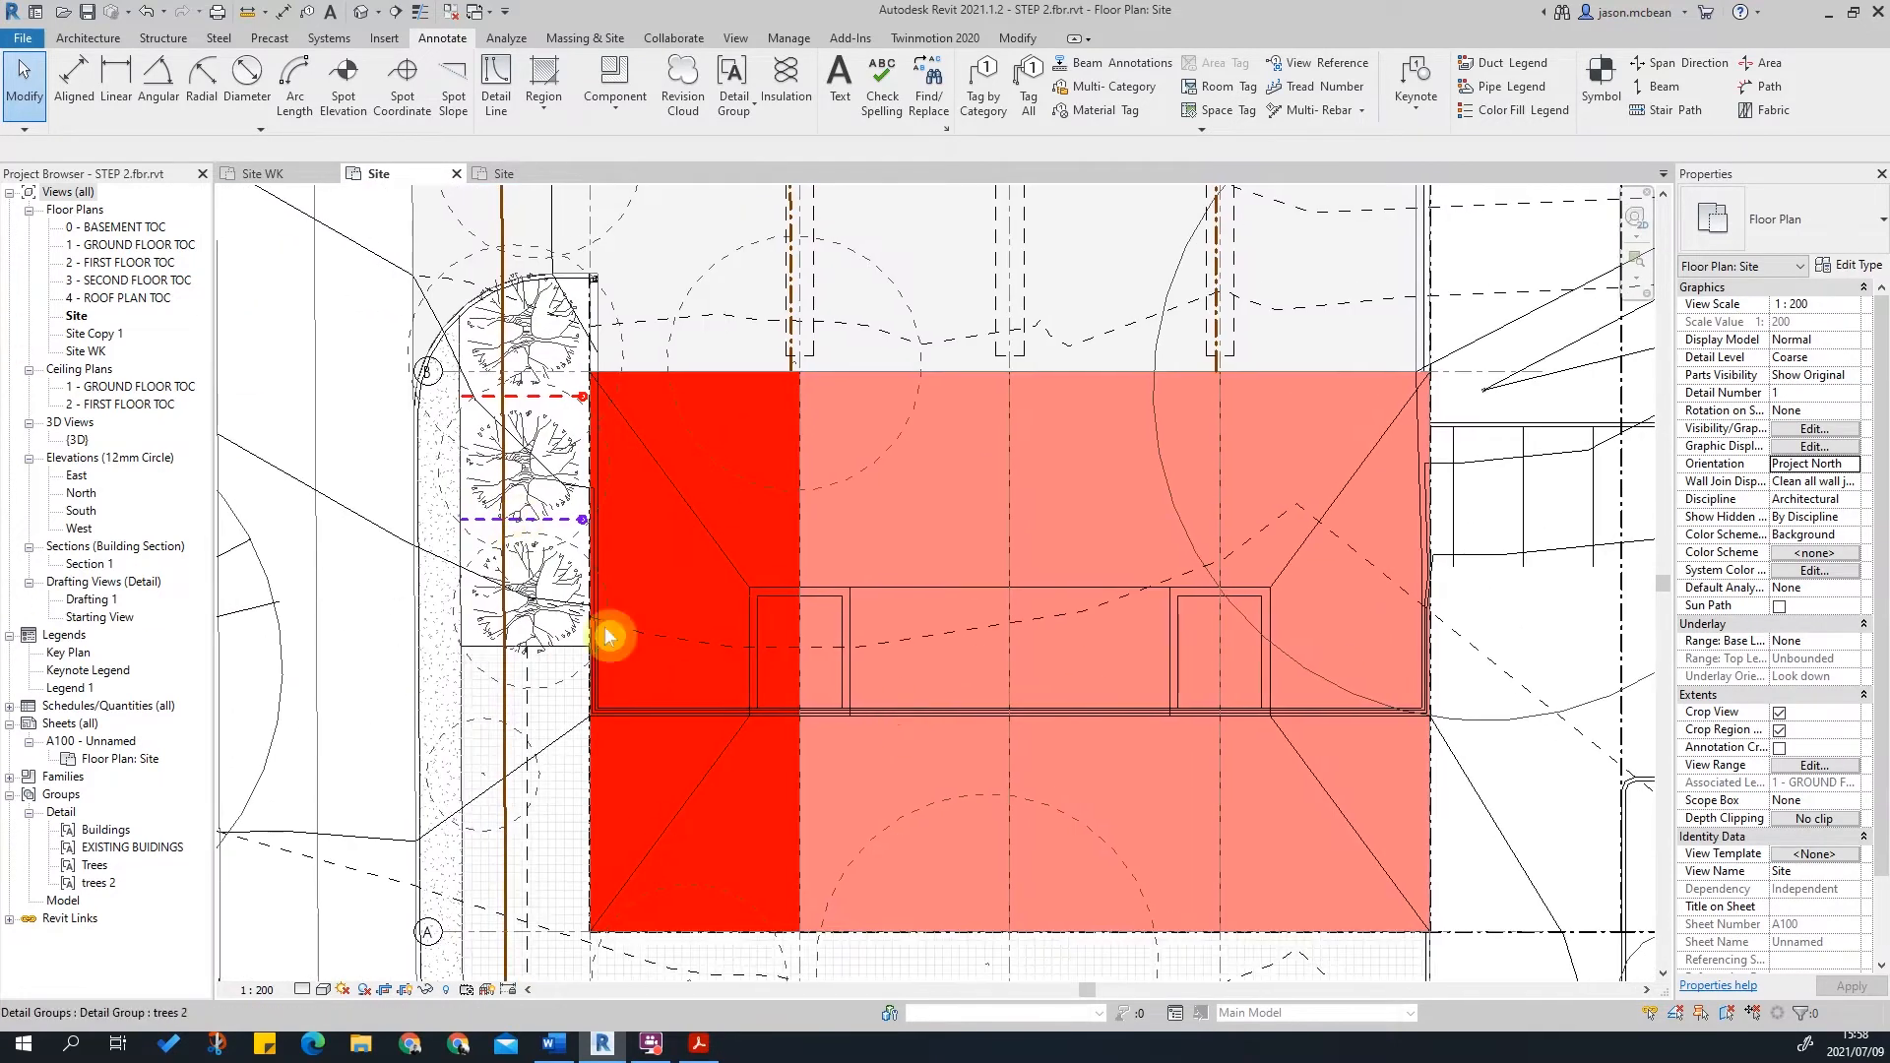
Step: Open the Drafting 1 drafting view
double_click(90, 600)
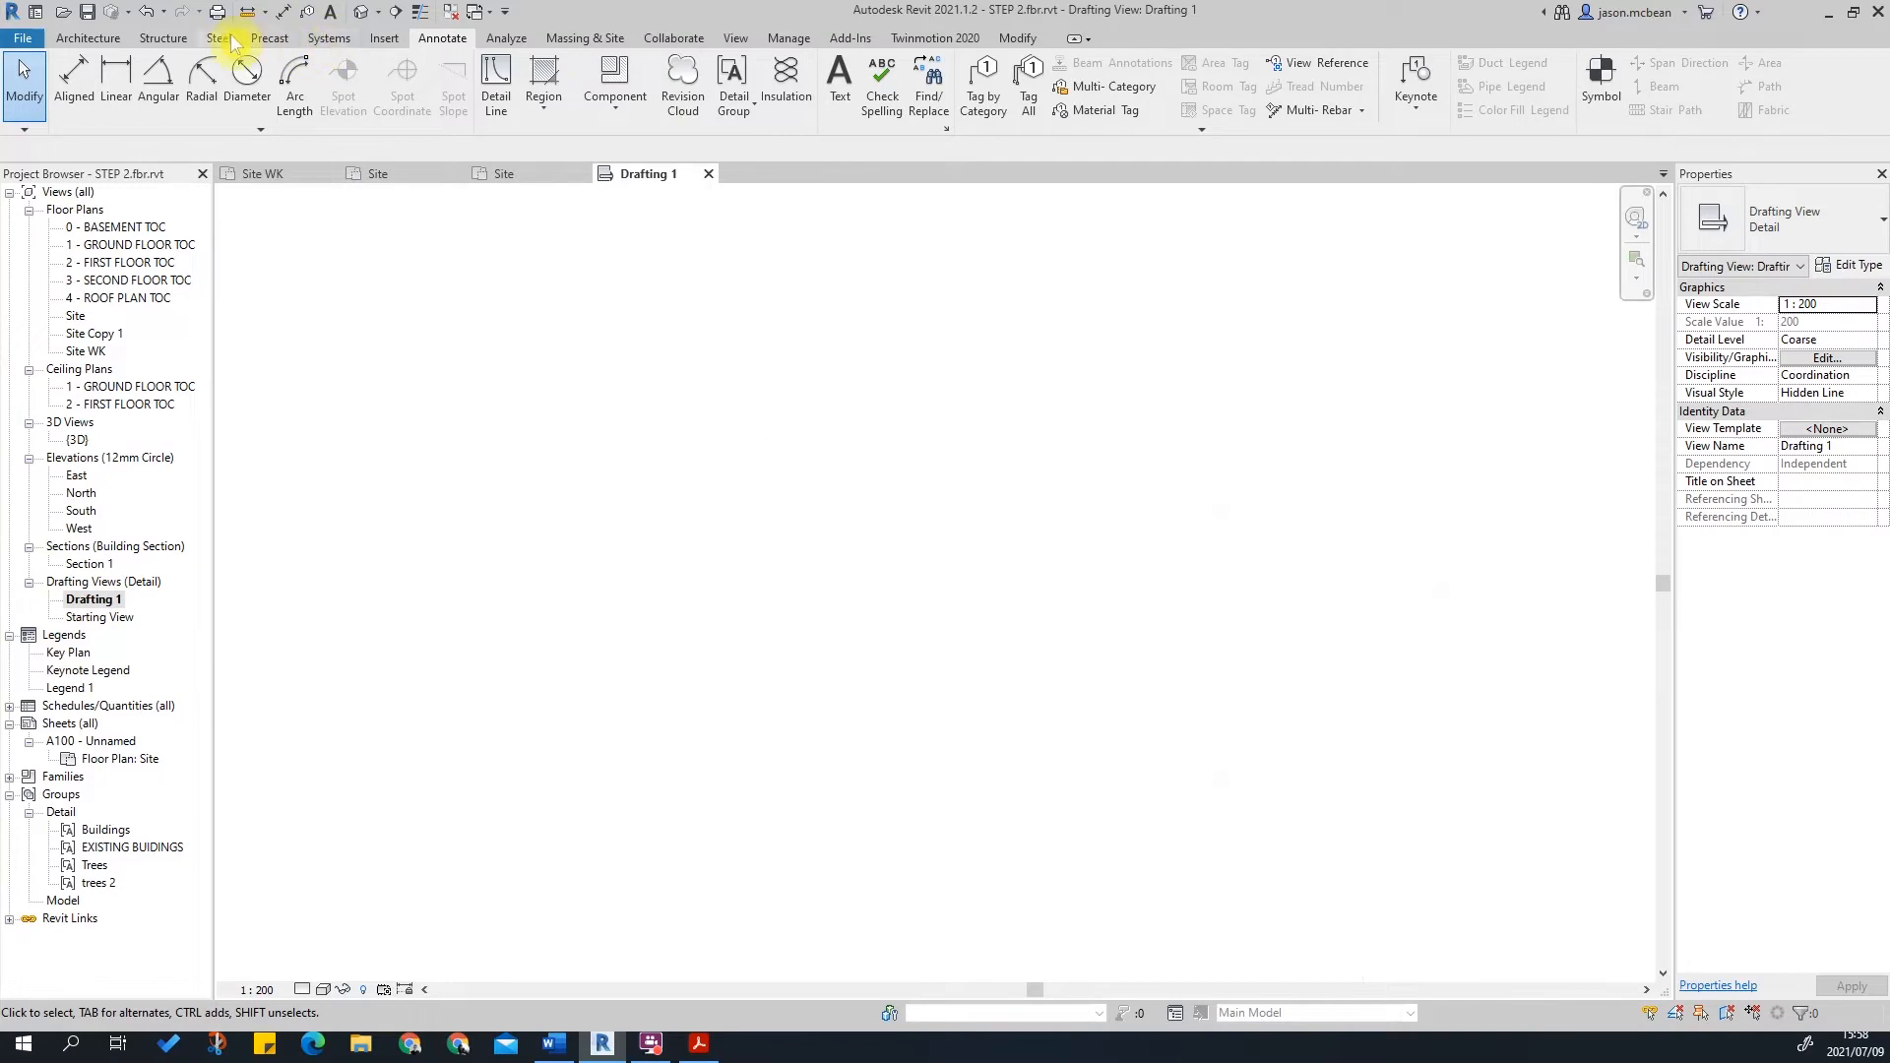
left_click(737, 38)
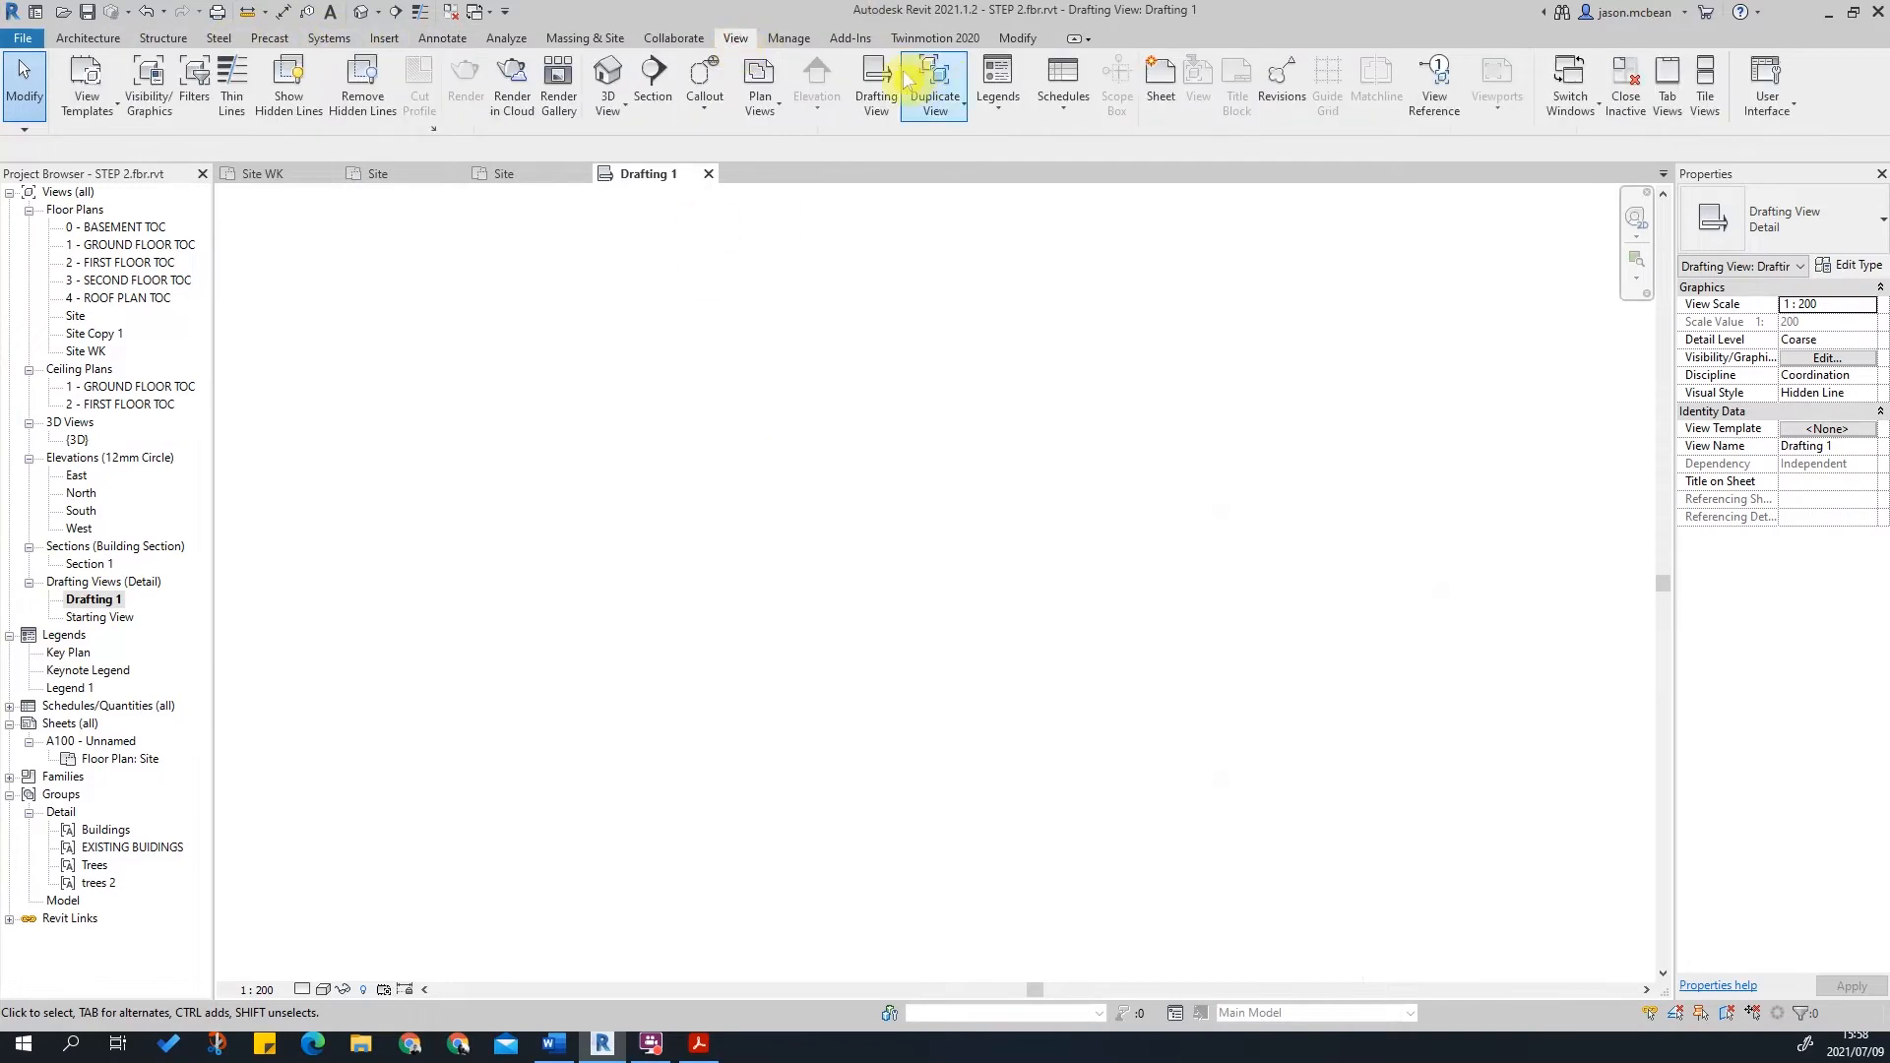
left_click(877, 84)
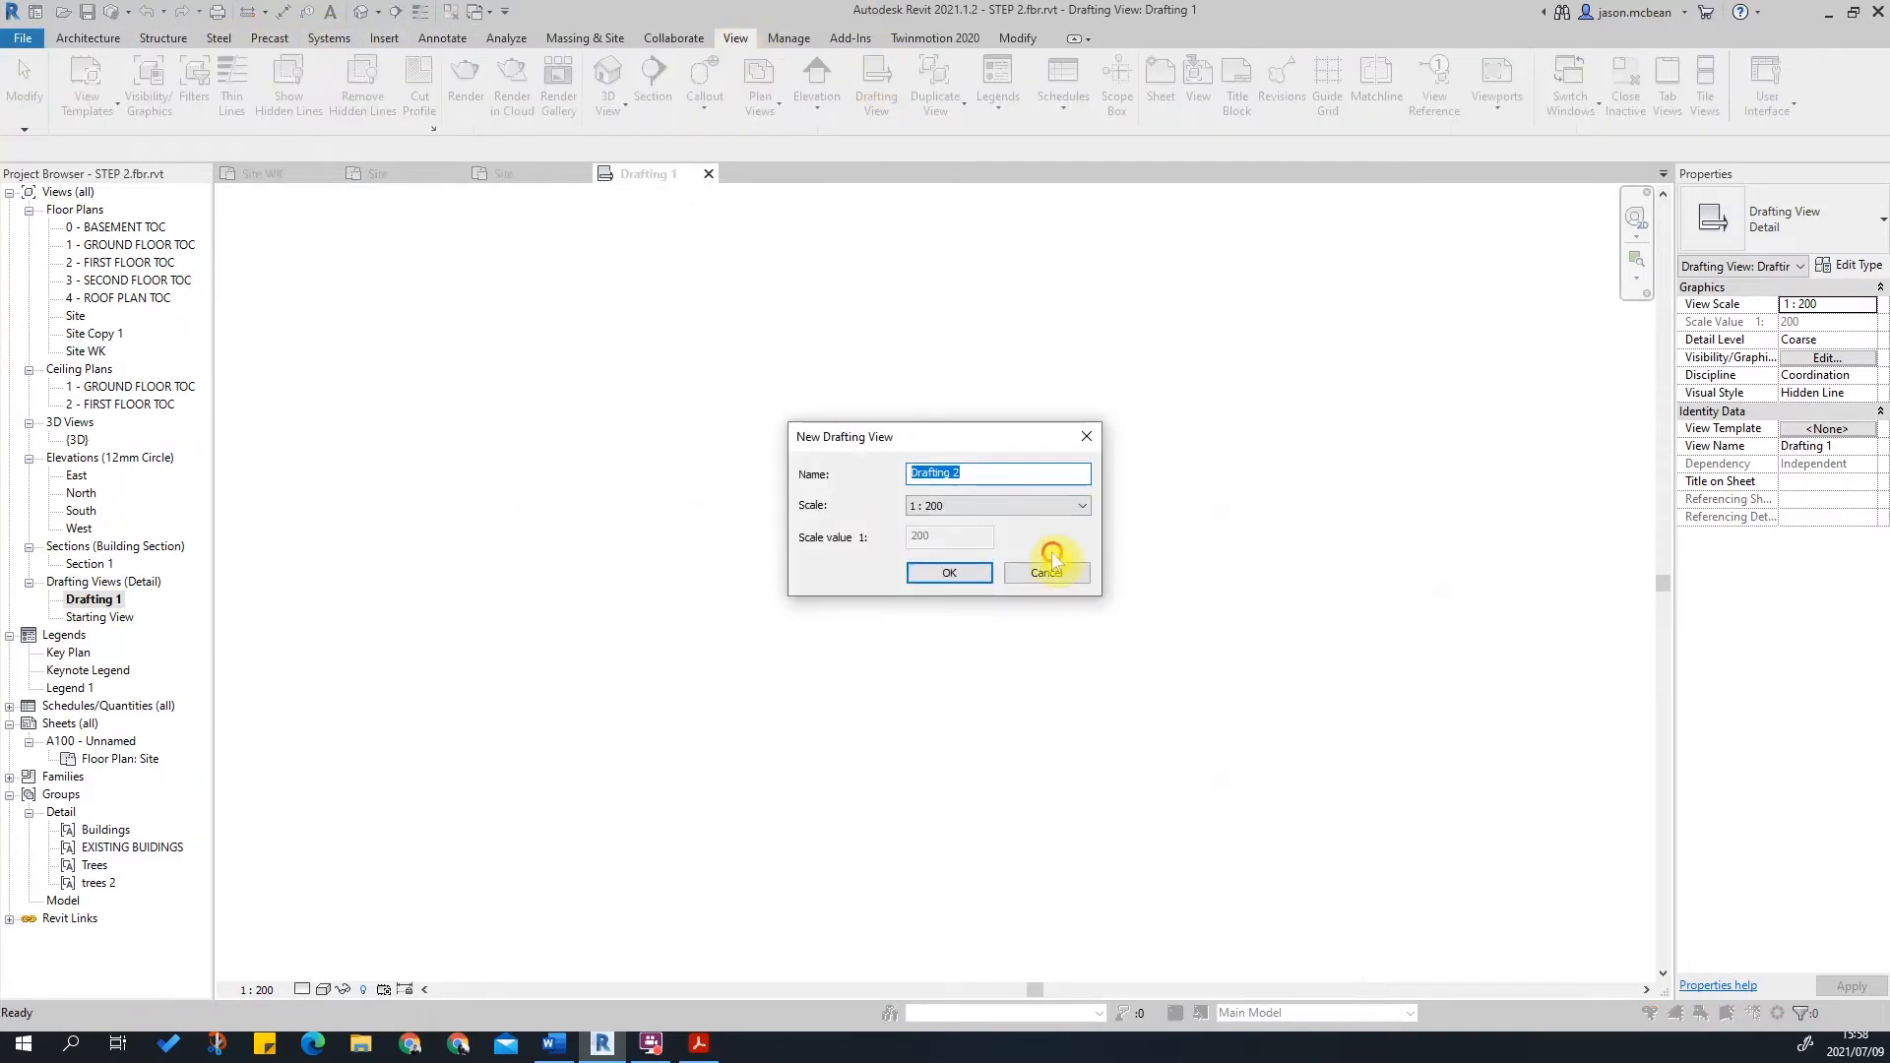
left_click(1048, 573)
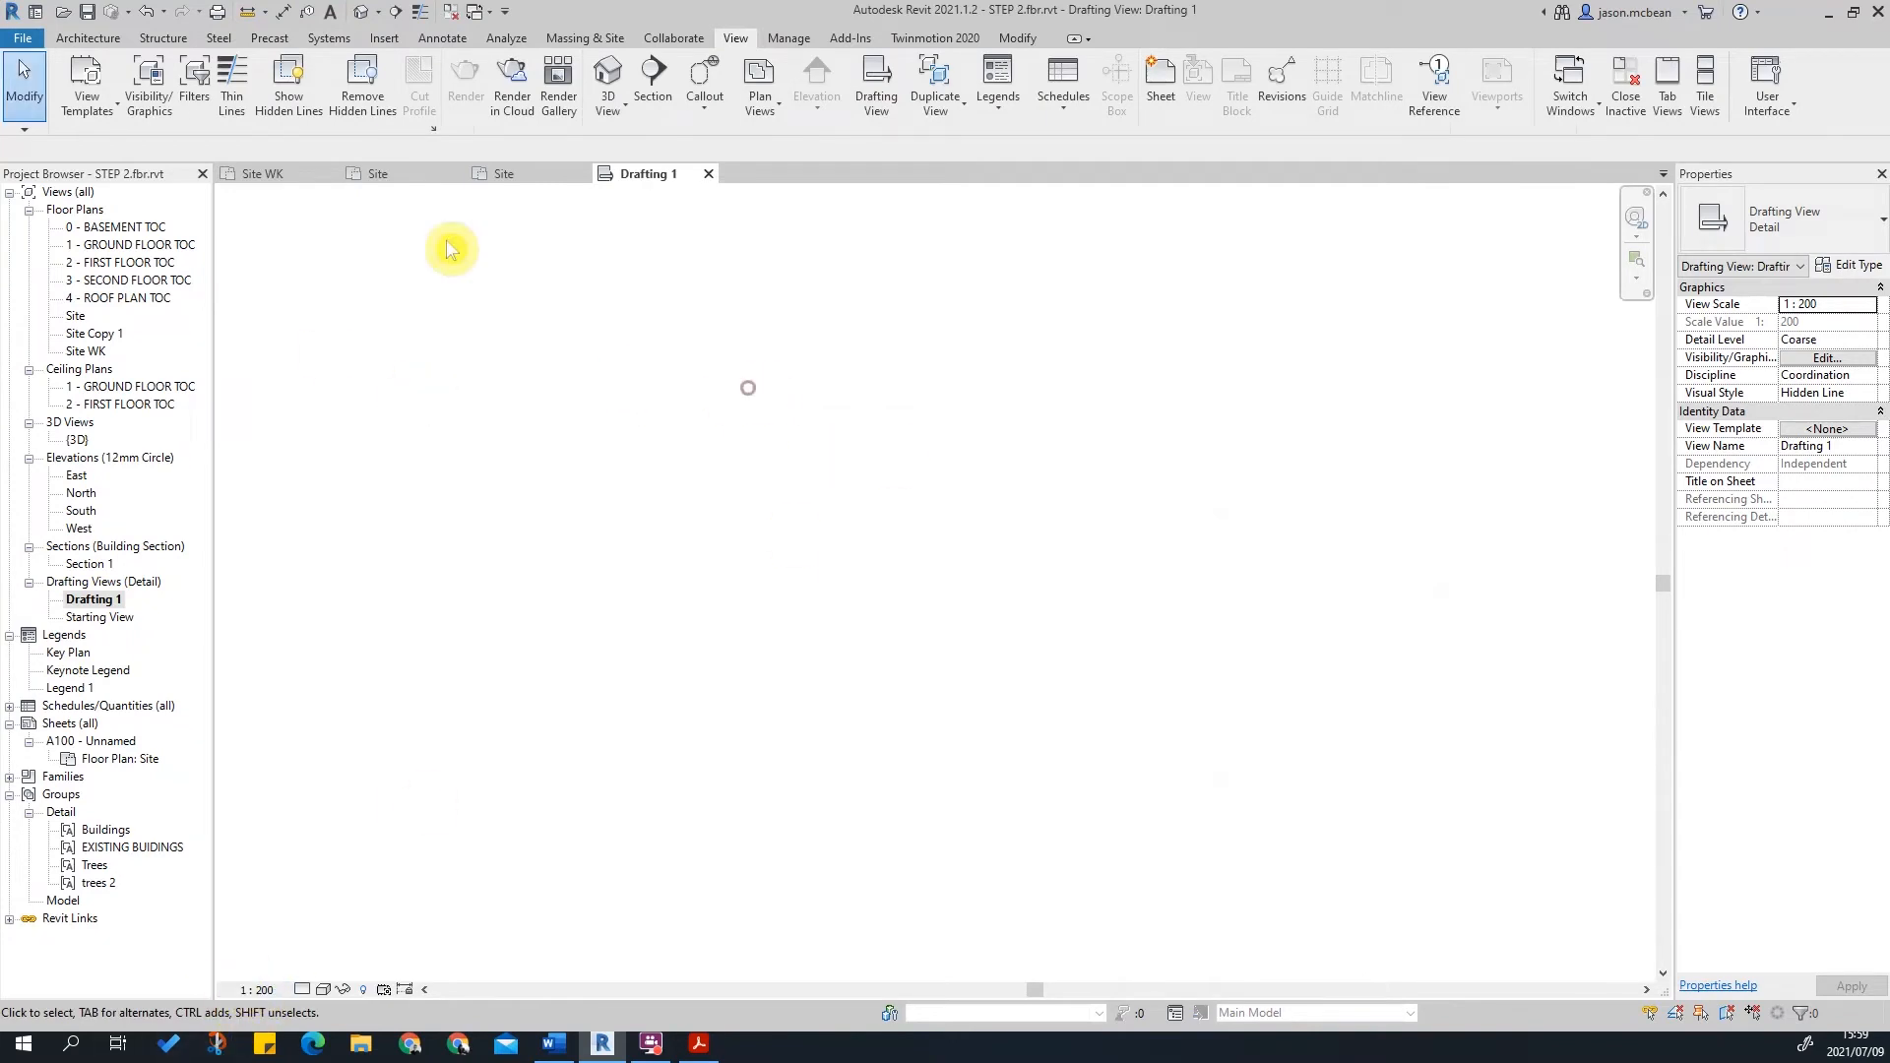
Step: Place a text note reading "fgdfg" in the Drafting 1 view
left_click(81, 37)
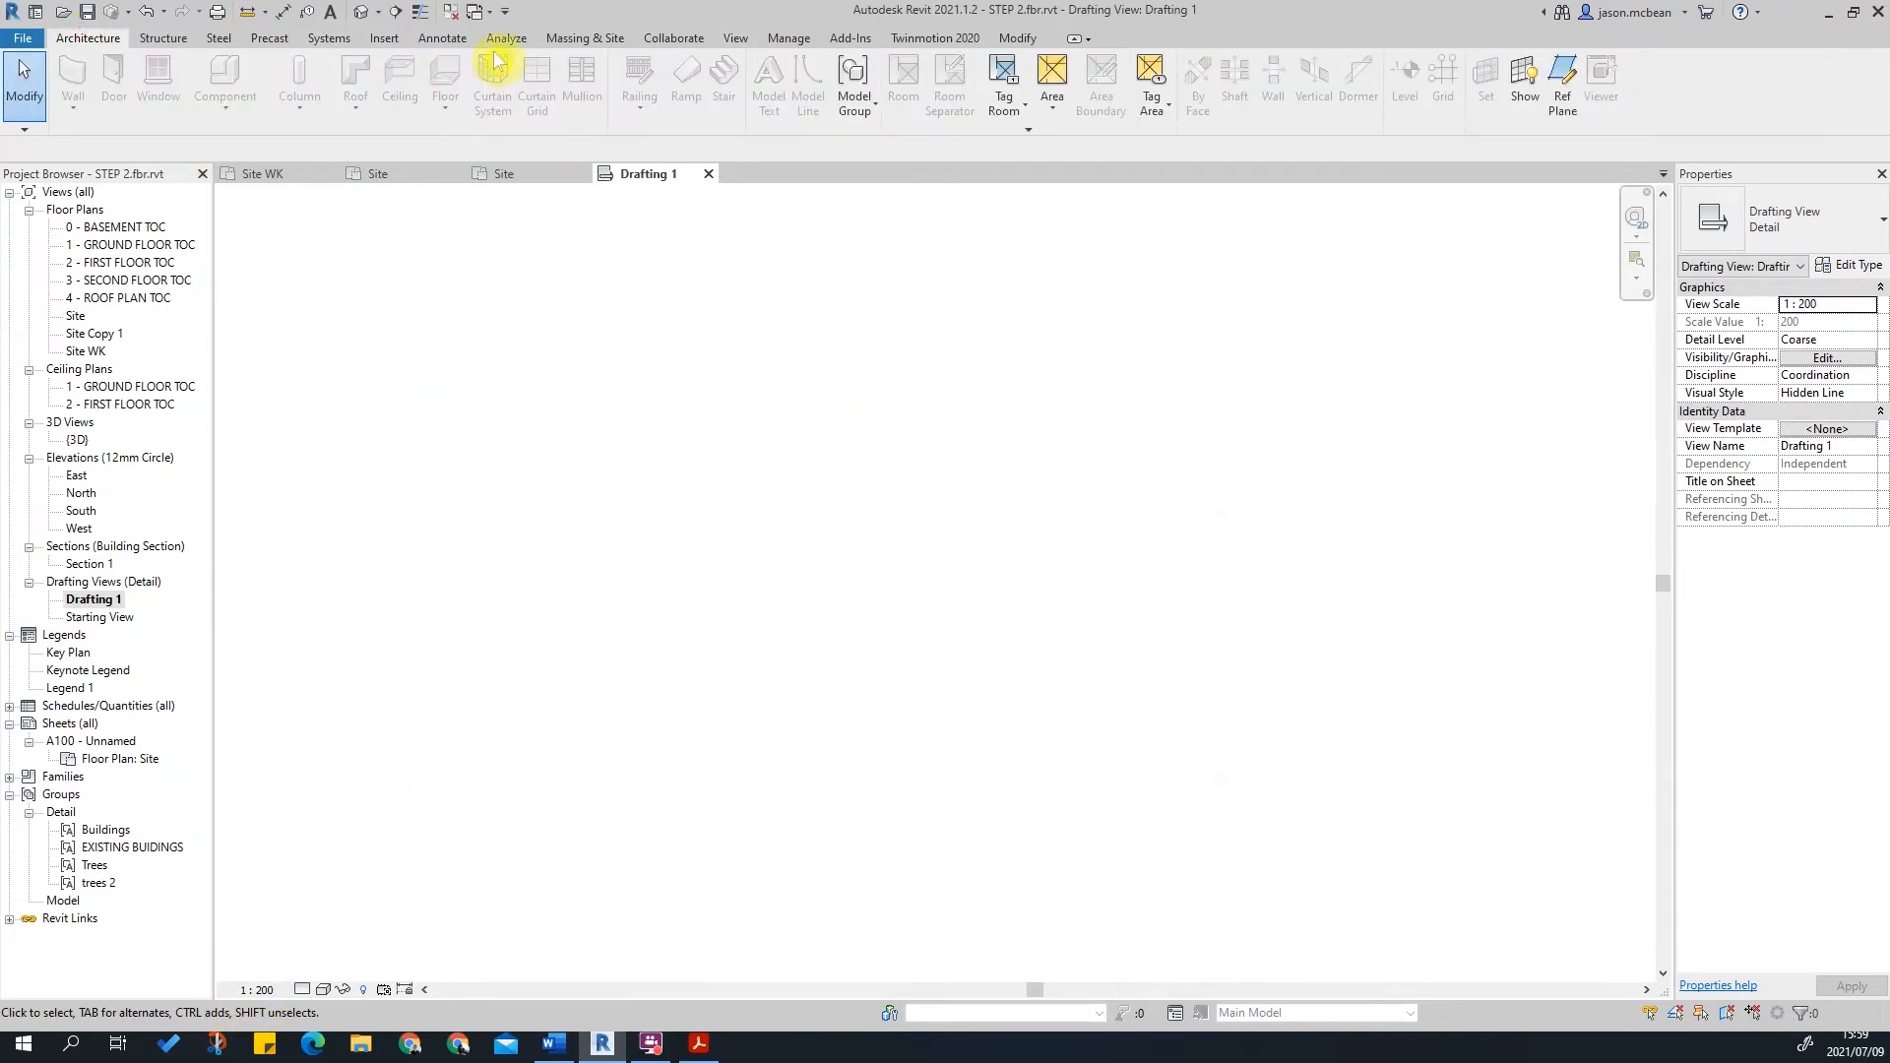
left_click(444, 37)
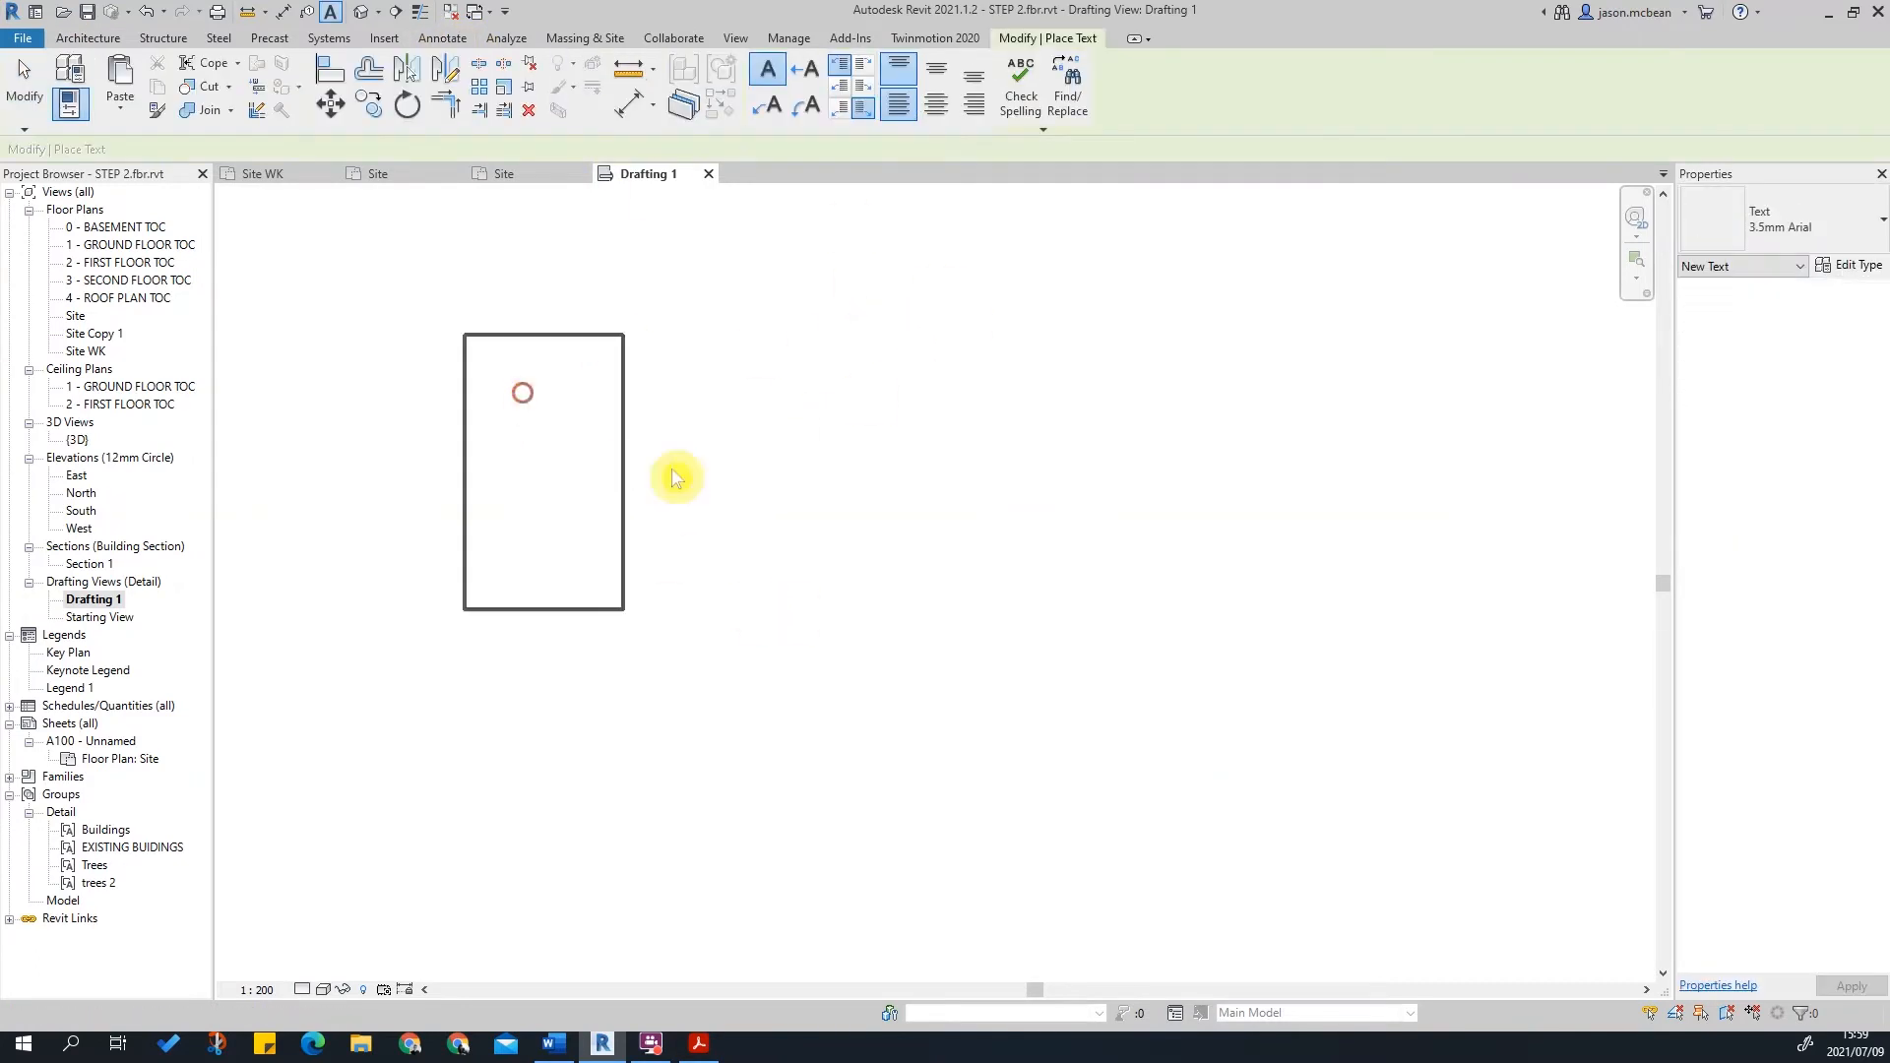
left_click(528, 400)
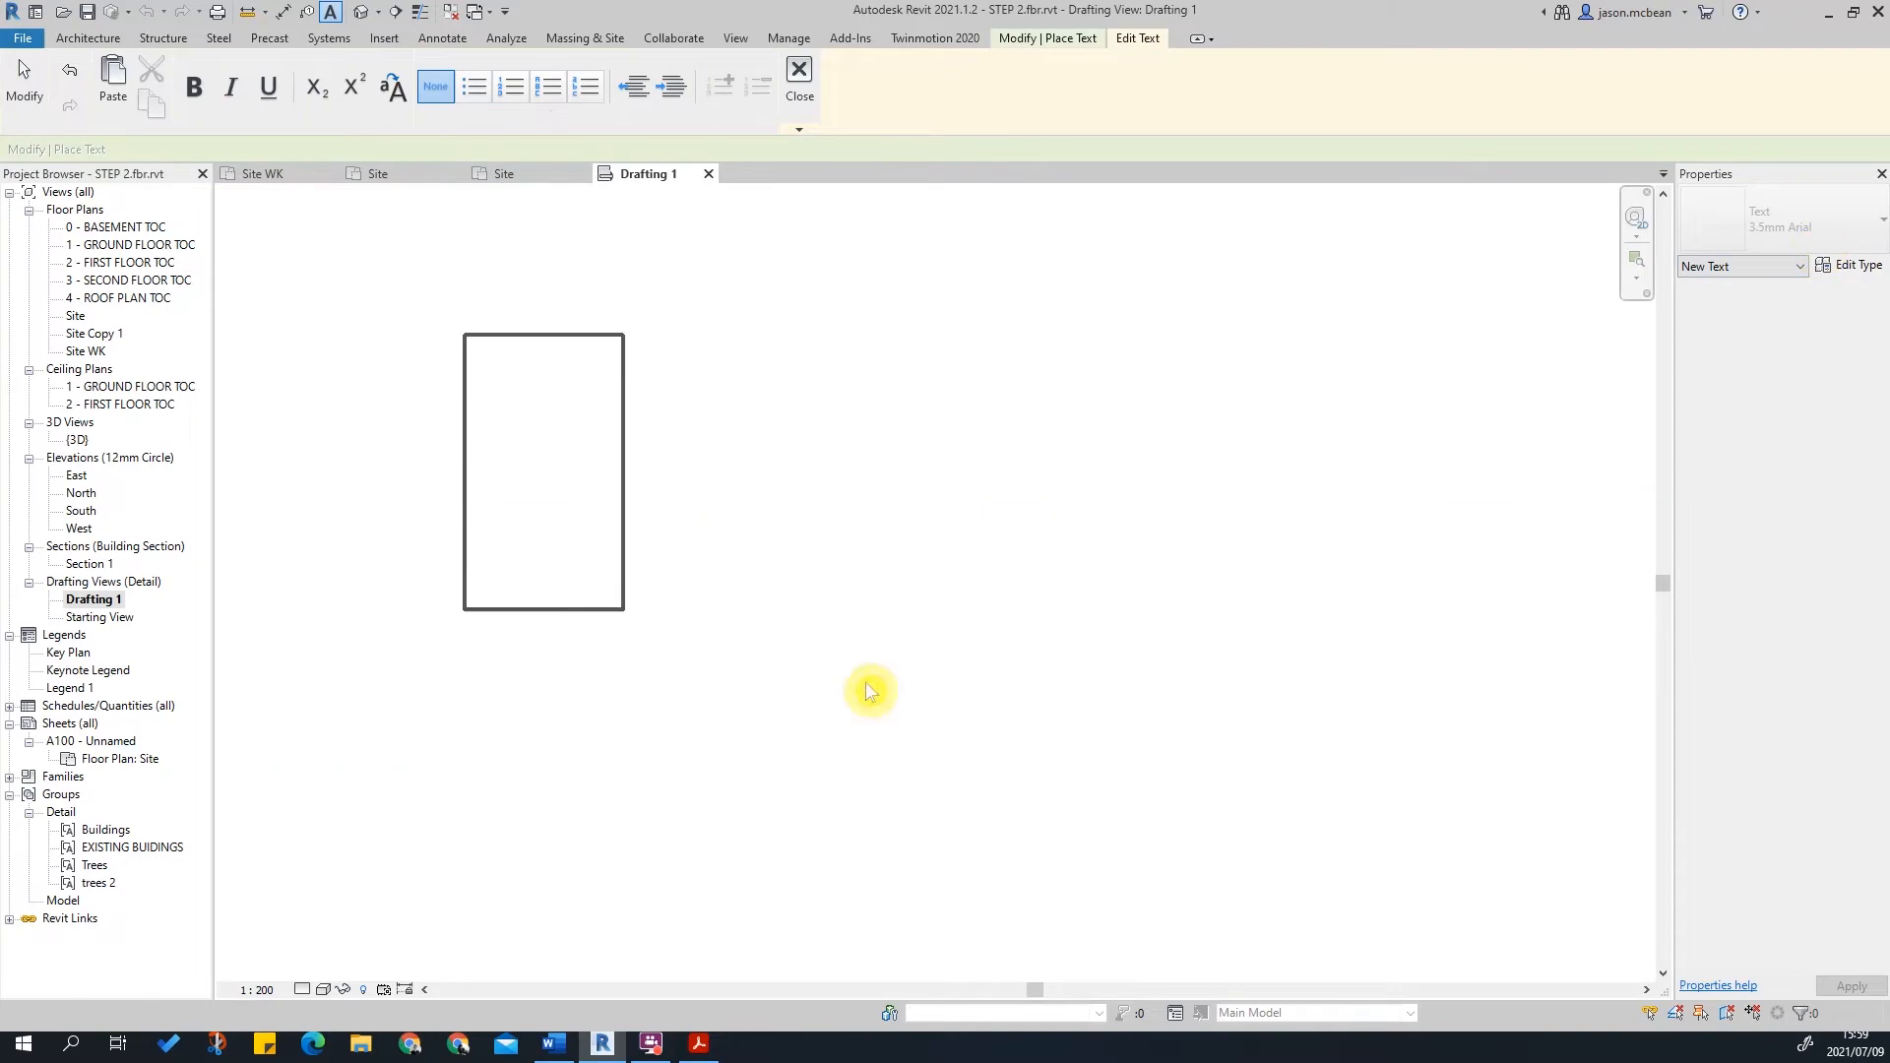
type("fgdfg")
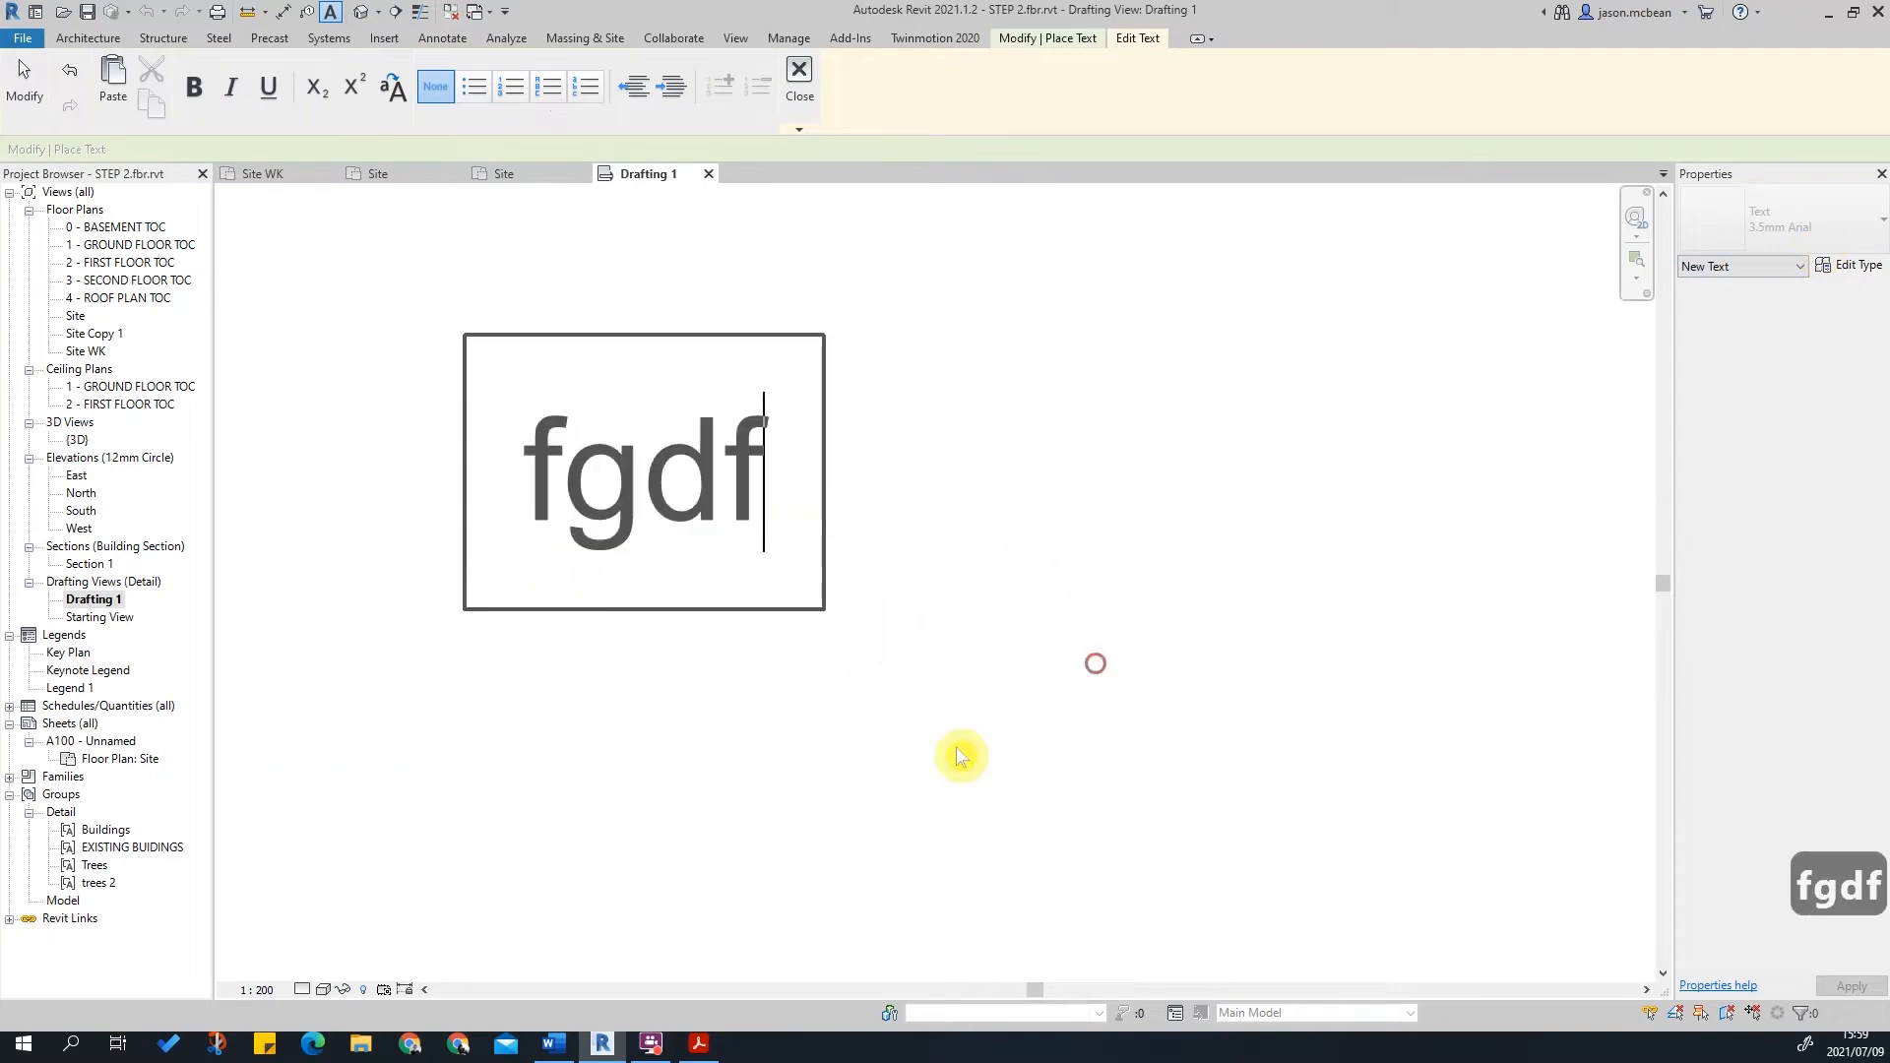
left_click(1009, 602)
key("Escape")
key("Escape")
key("Escape")
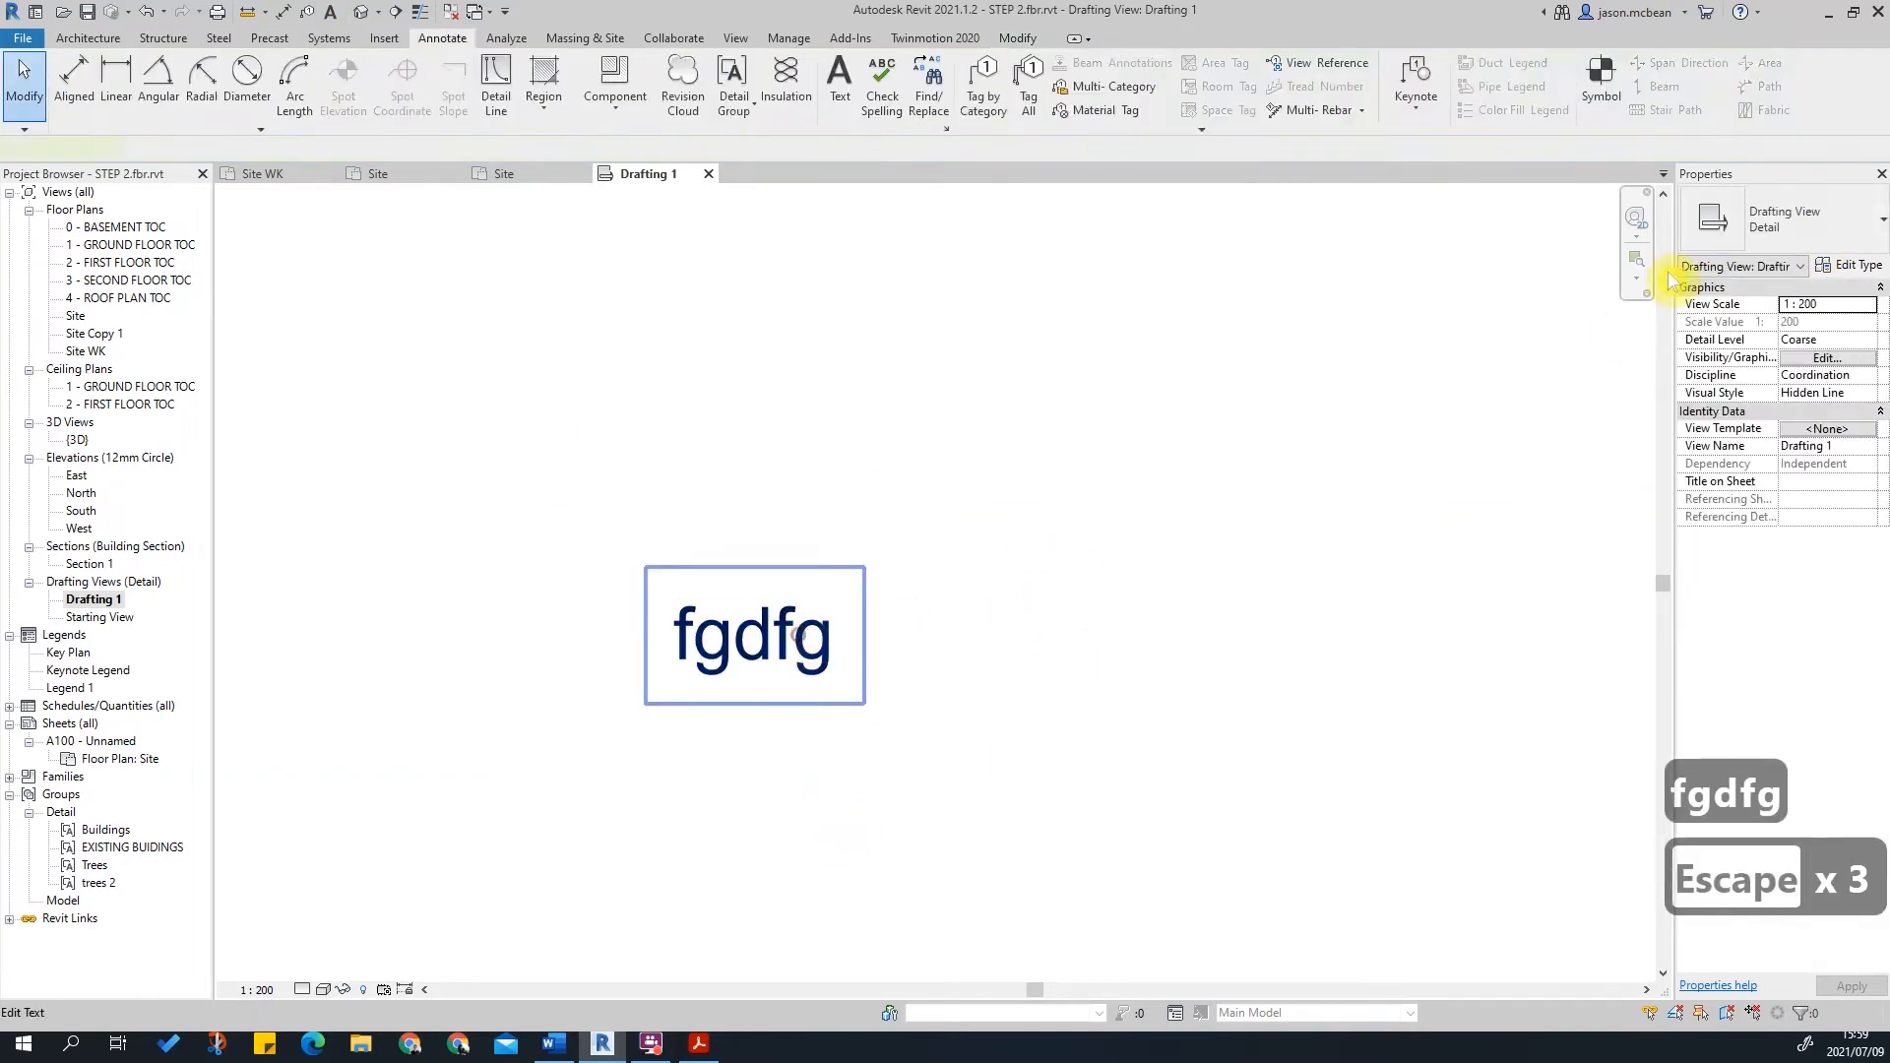
Step: Try the 2.5mm and 2mm Century Gothic types on the text note, finishing with 2.5mm Century Gothic
left_click(1830, 234)
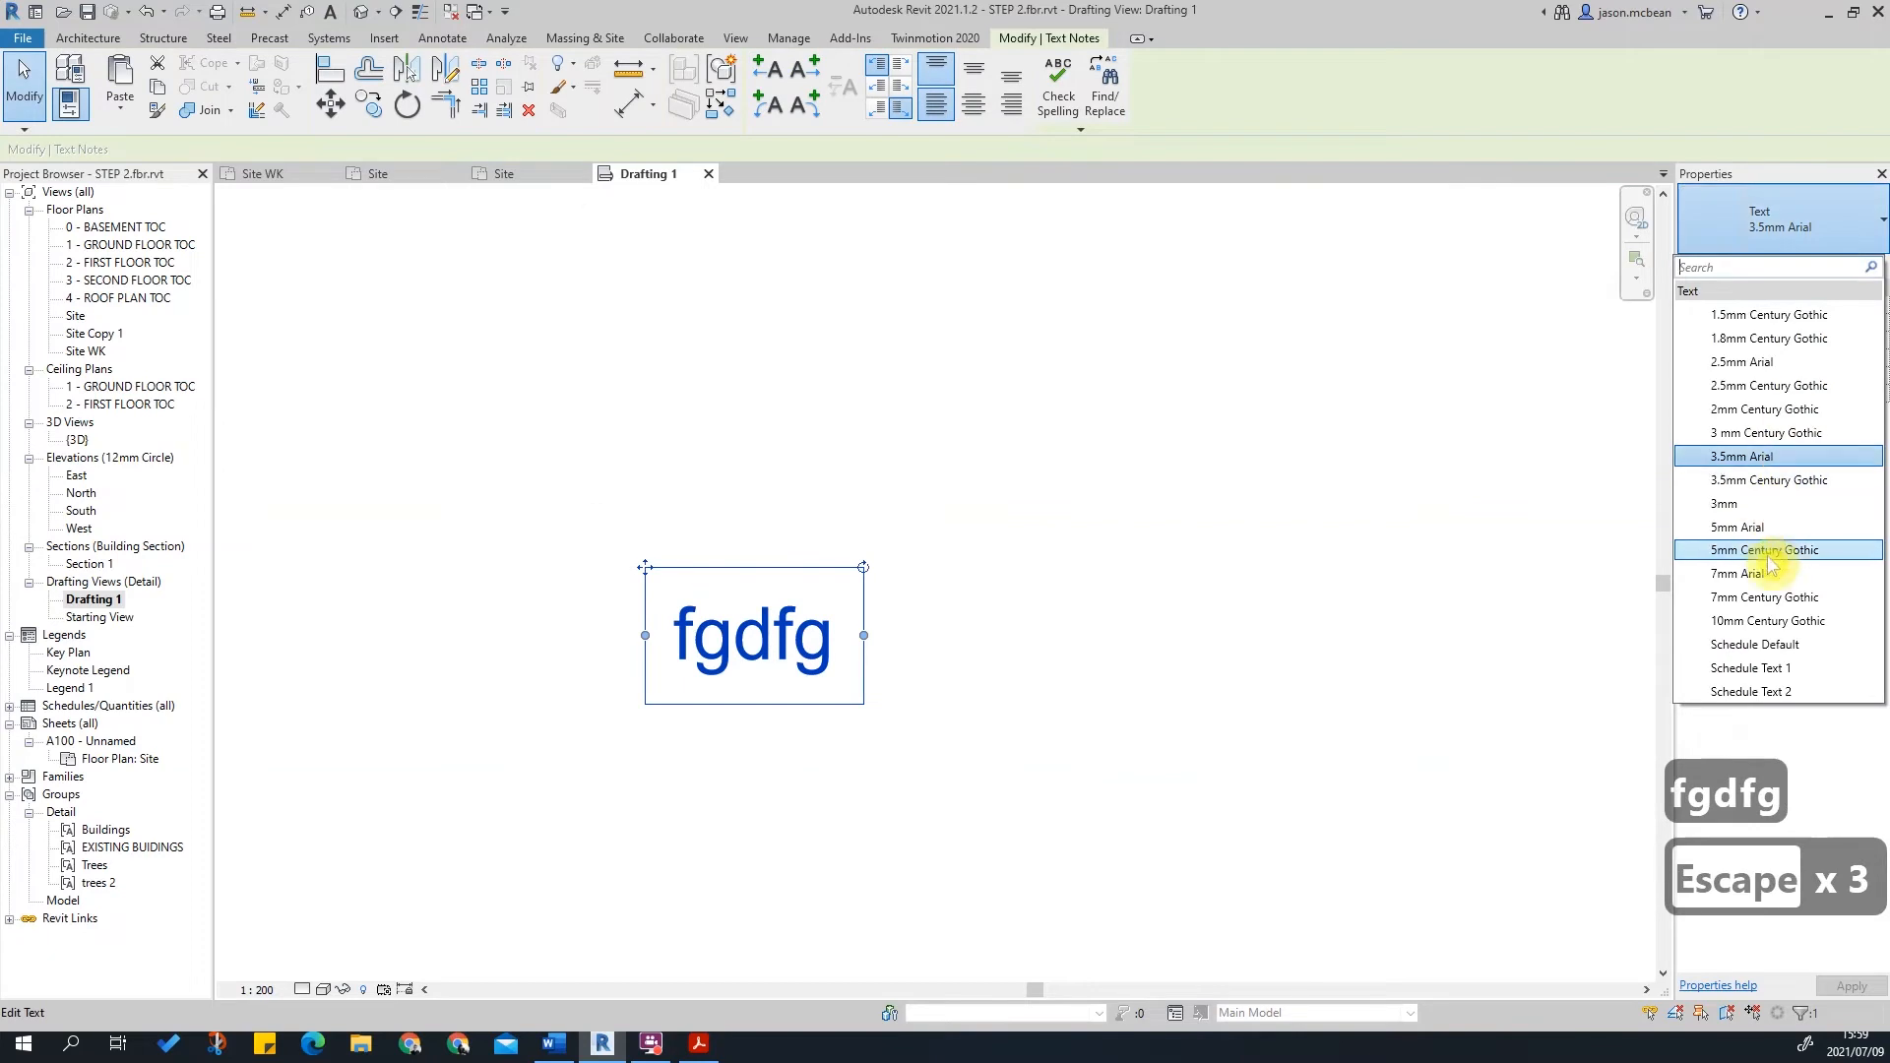
left_click(1790, 387)
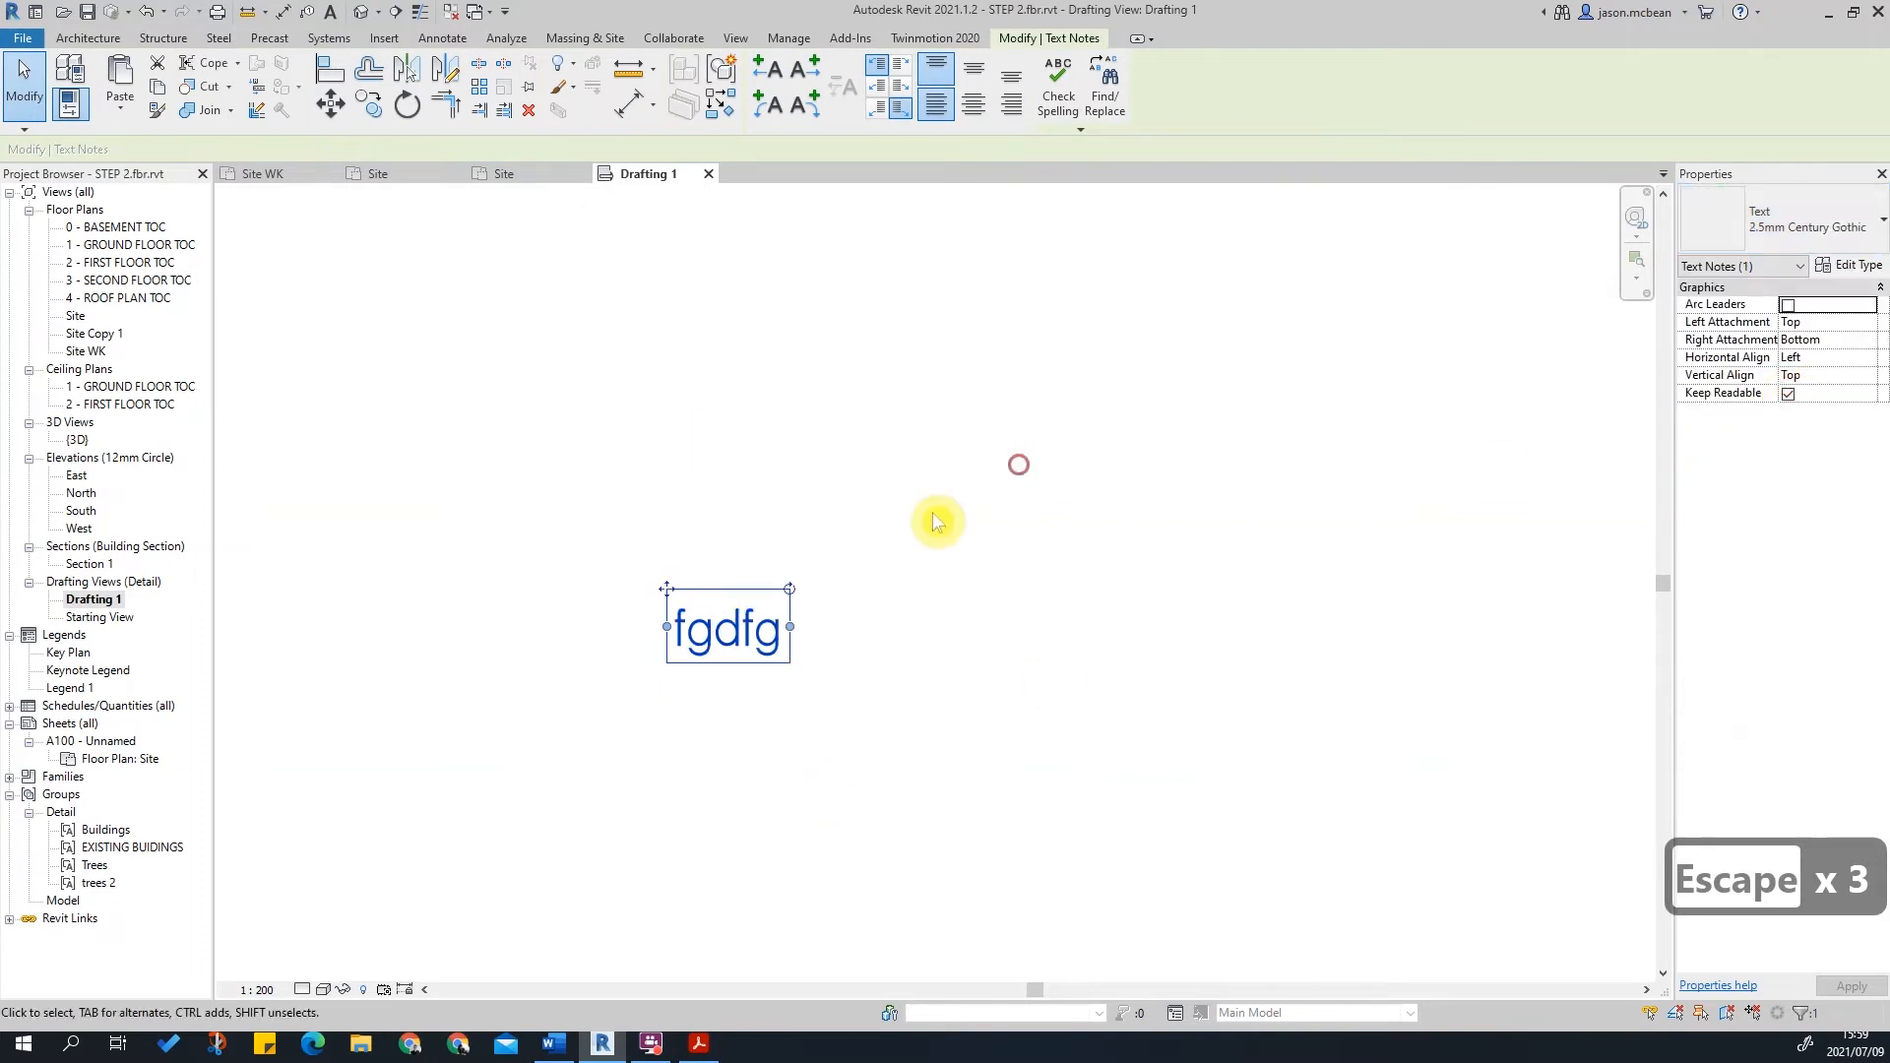
left_click(1826, 225)
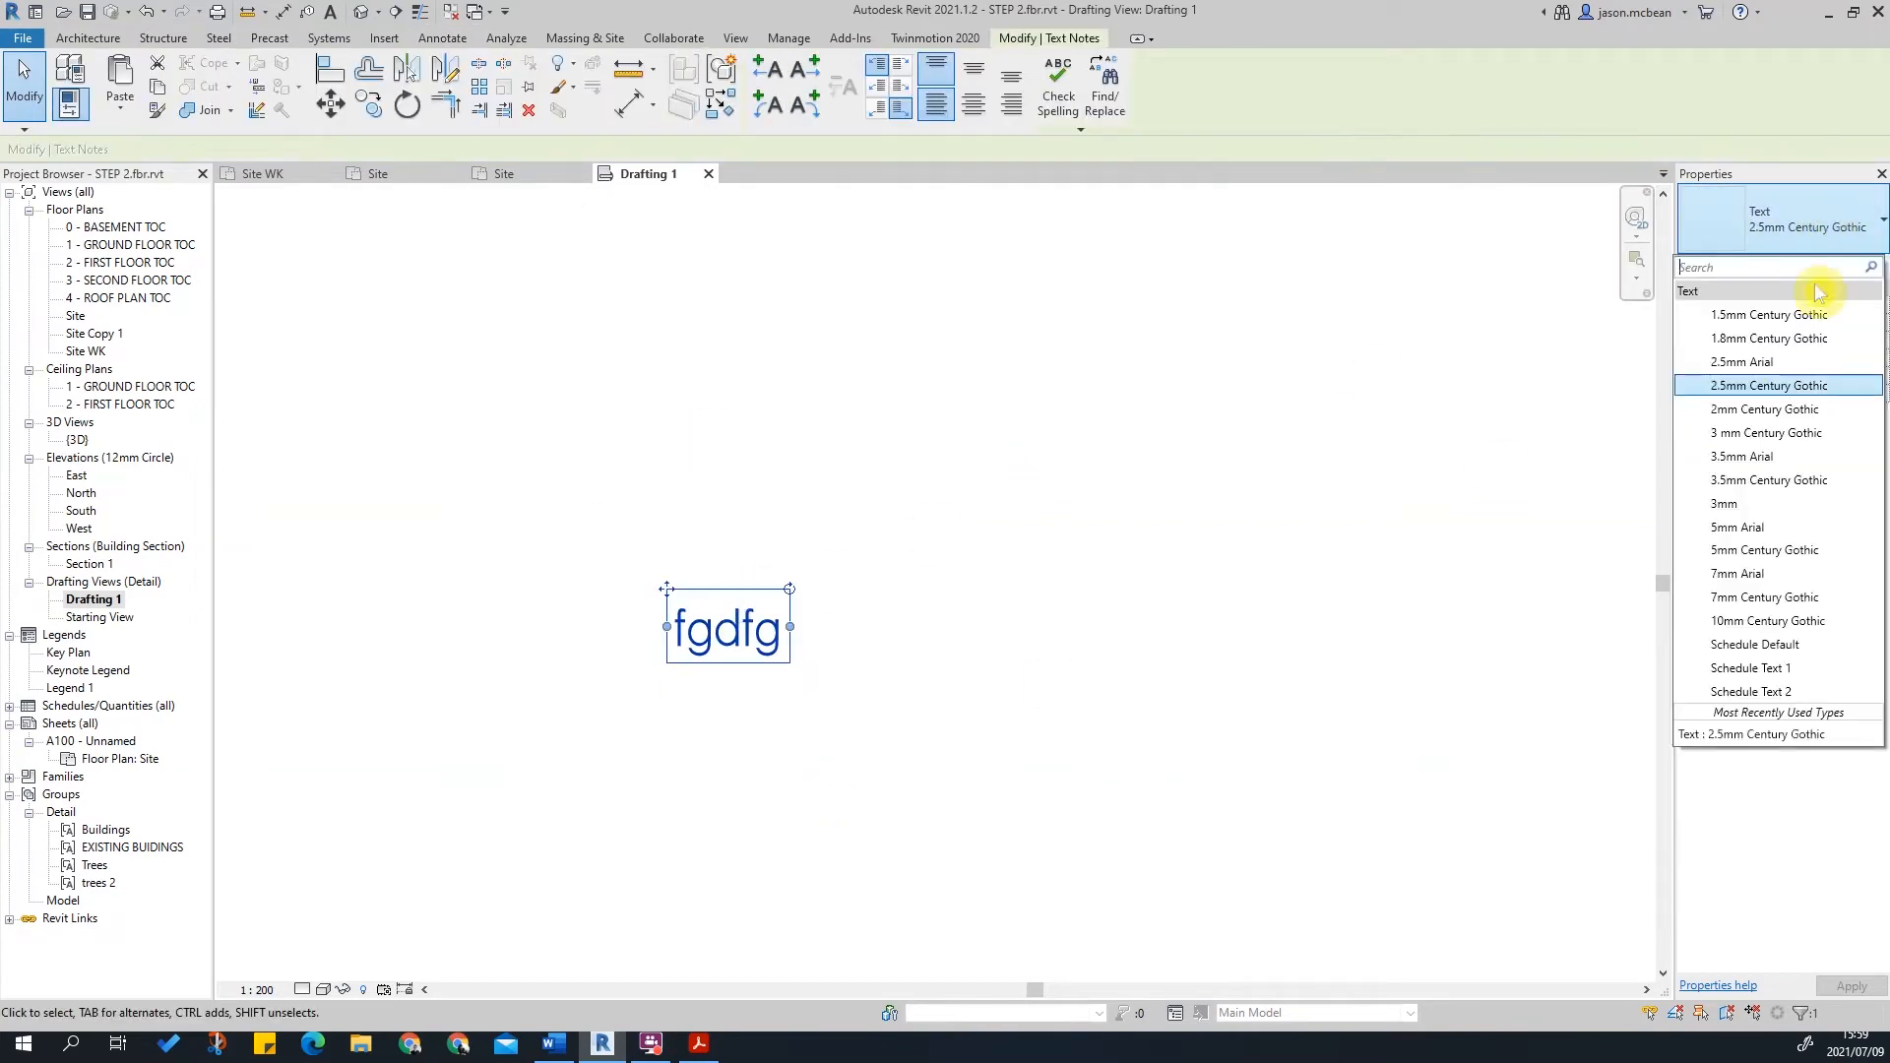
left_click(1784, 409)
left_click(1811, 219)
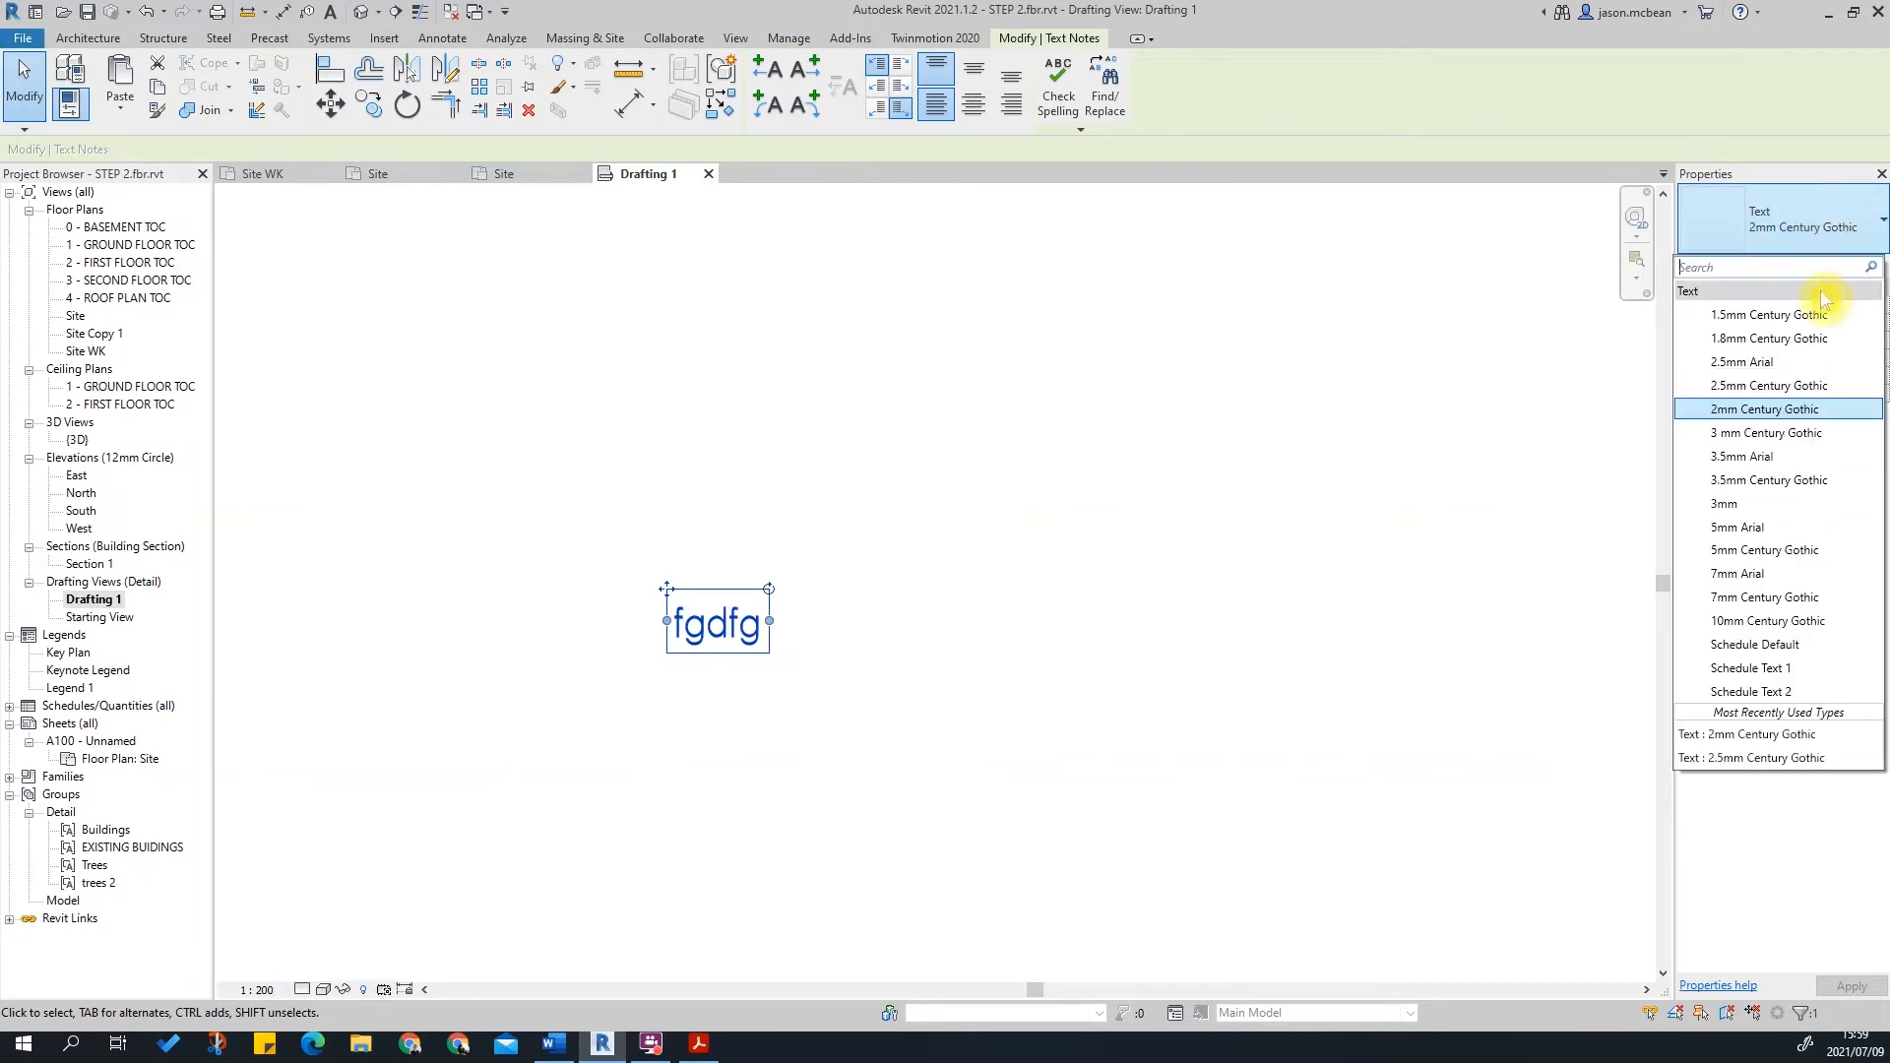
left_click(1807, 394)
left_click(1184, 682)
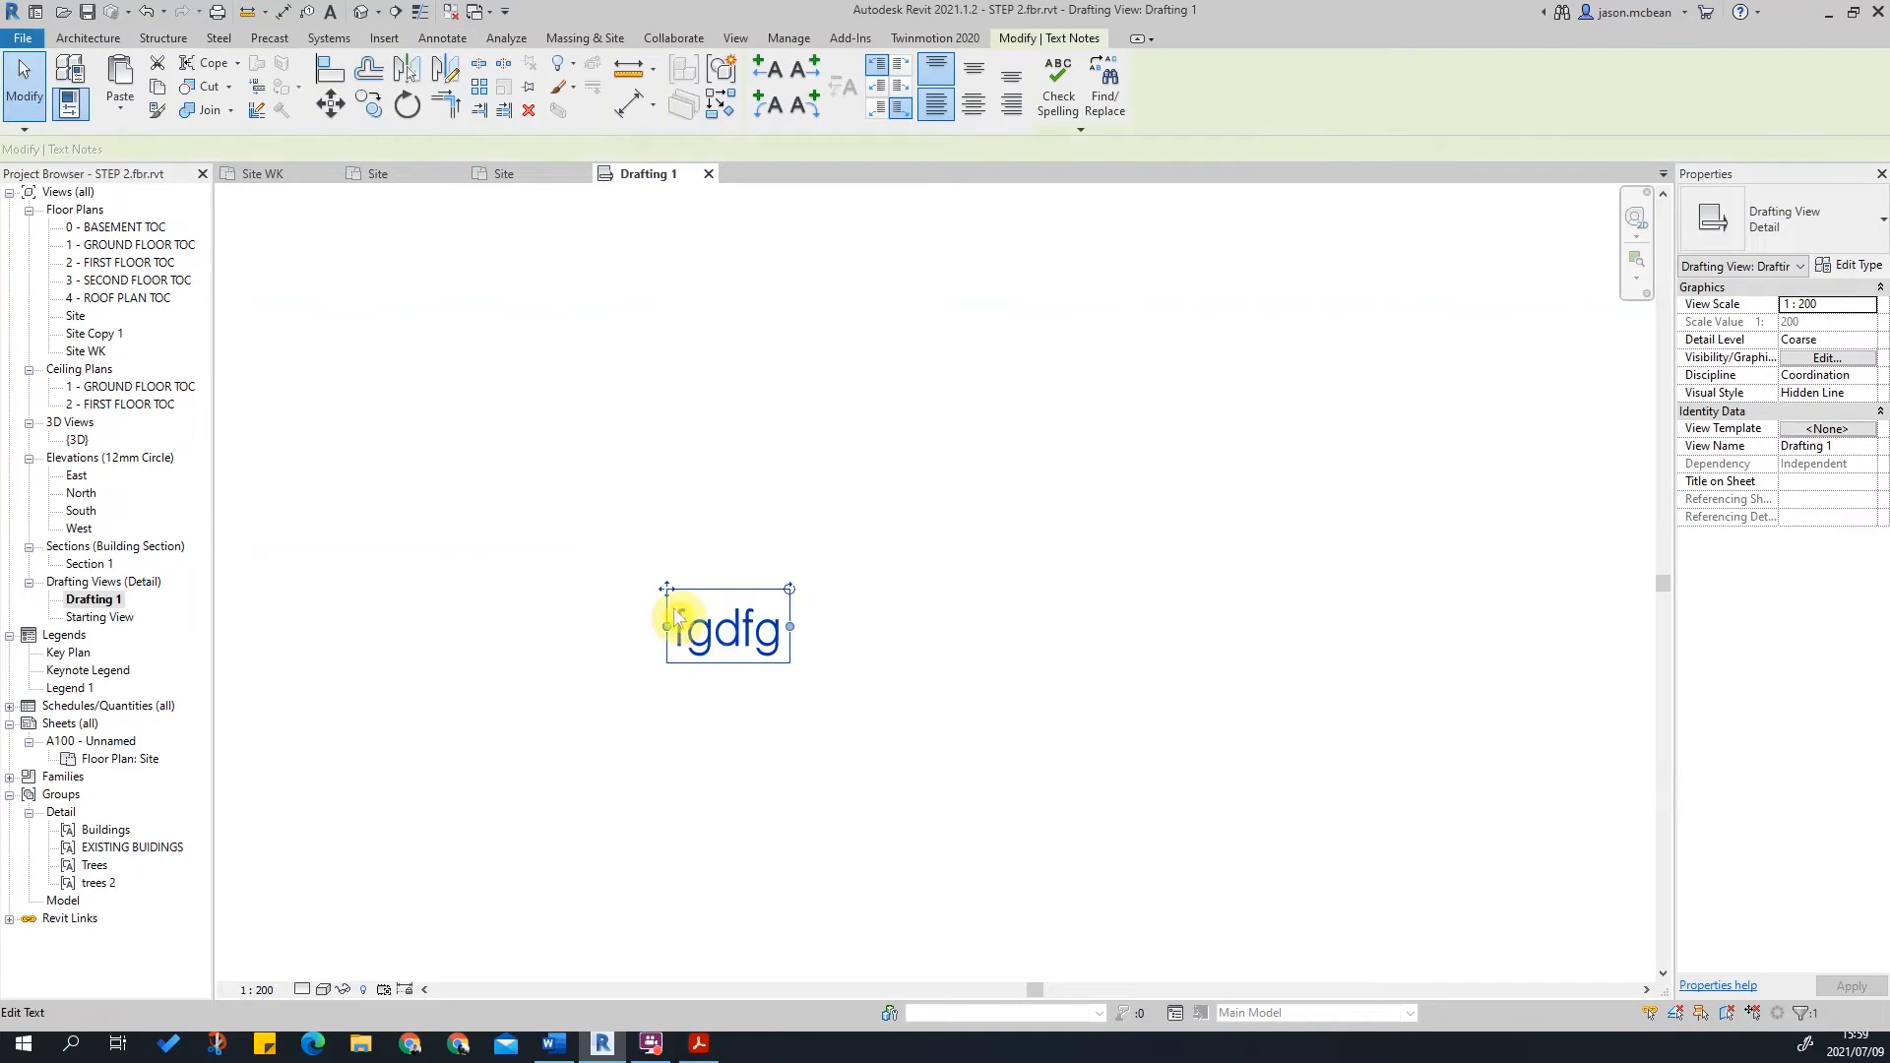
Step: Replace the "fgdfg" text note's content with "EXISITNG PAVING" in capitals
left_click(679, 622)
double_click(724, 635)
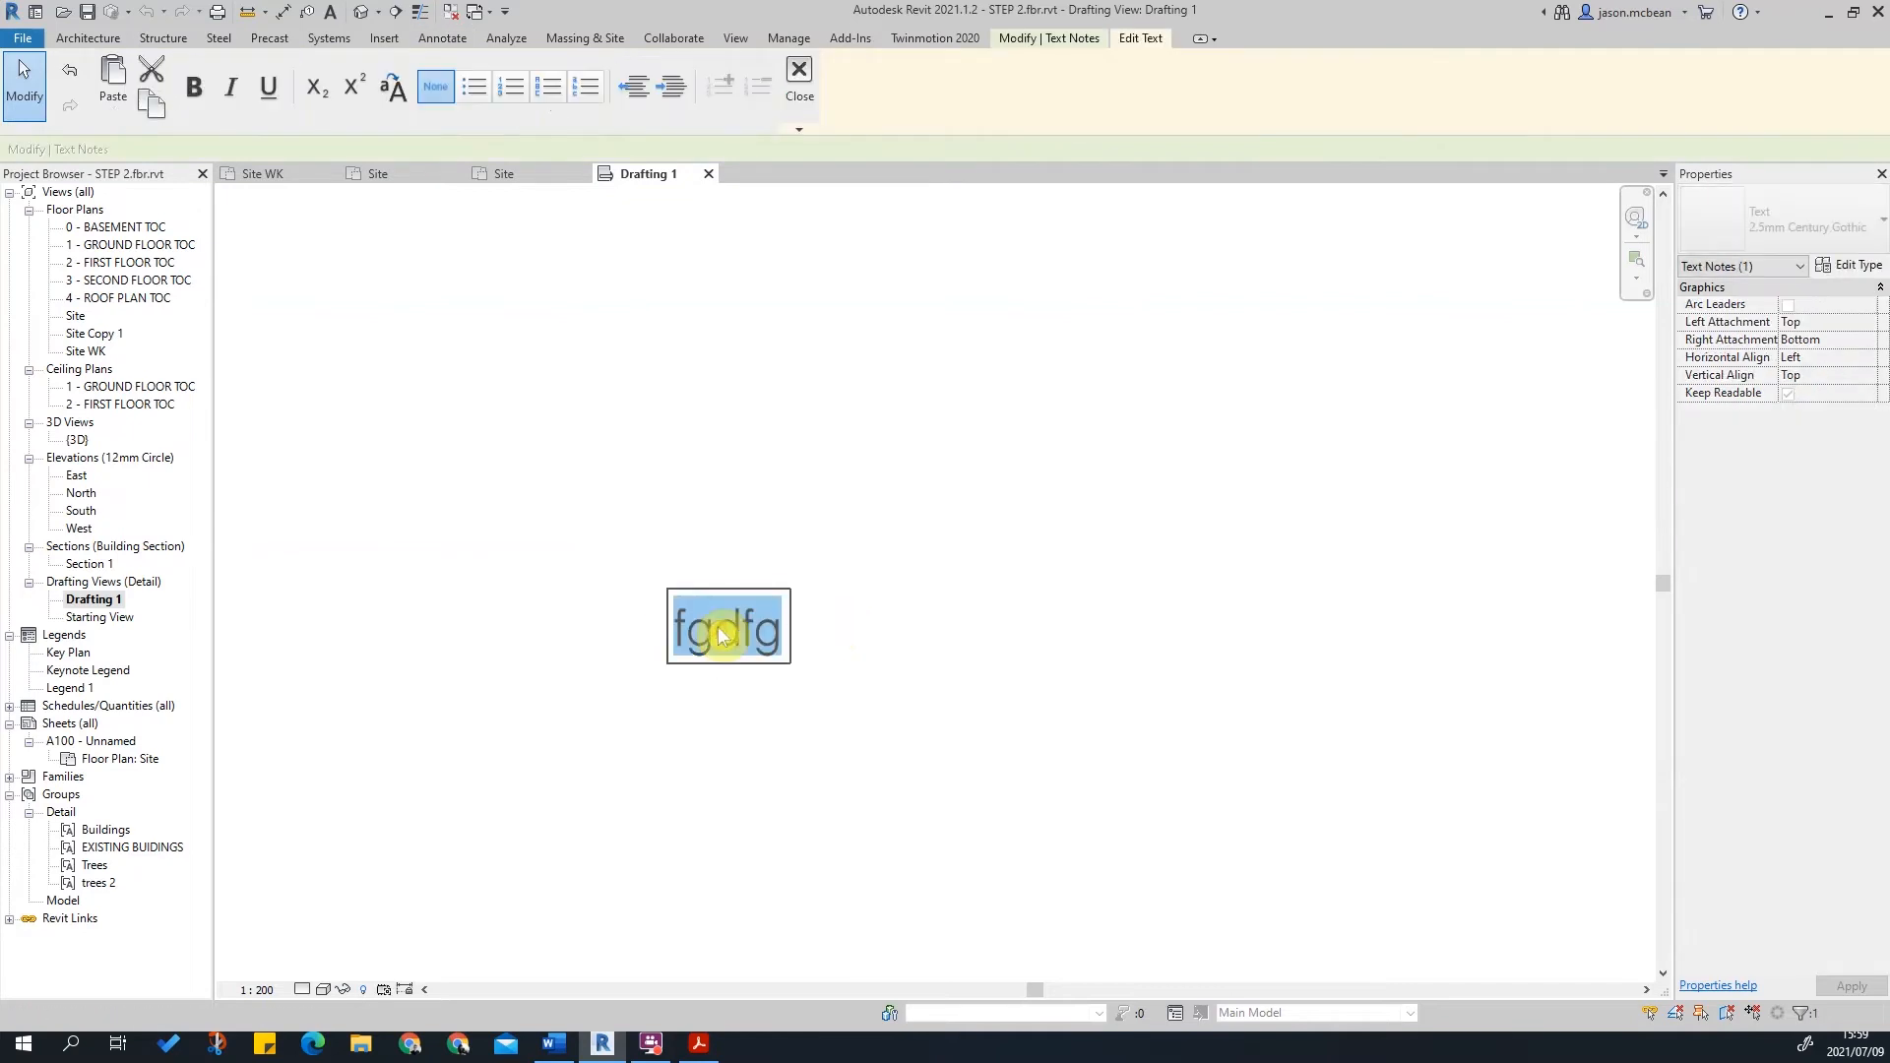
type("exis")
key("BackSpace")
key("BackSpace")
key("BackSpace")
key("BackSpace")
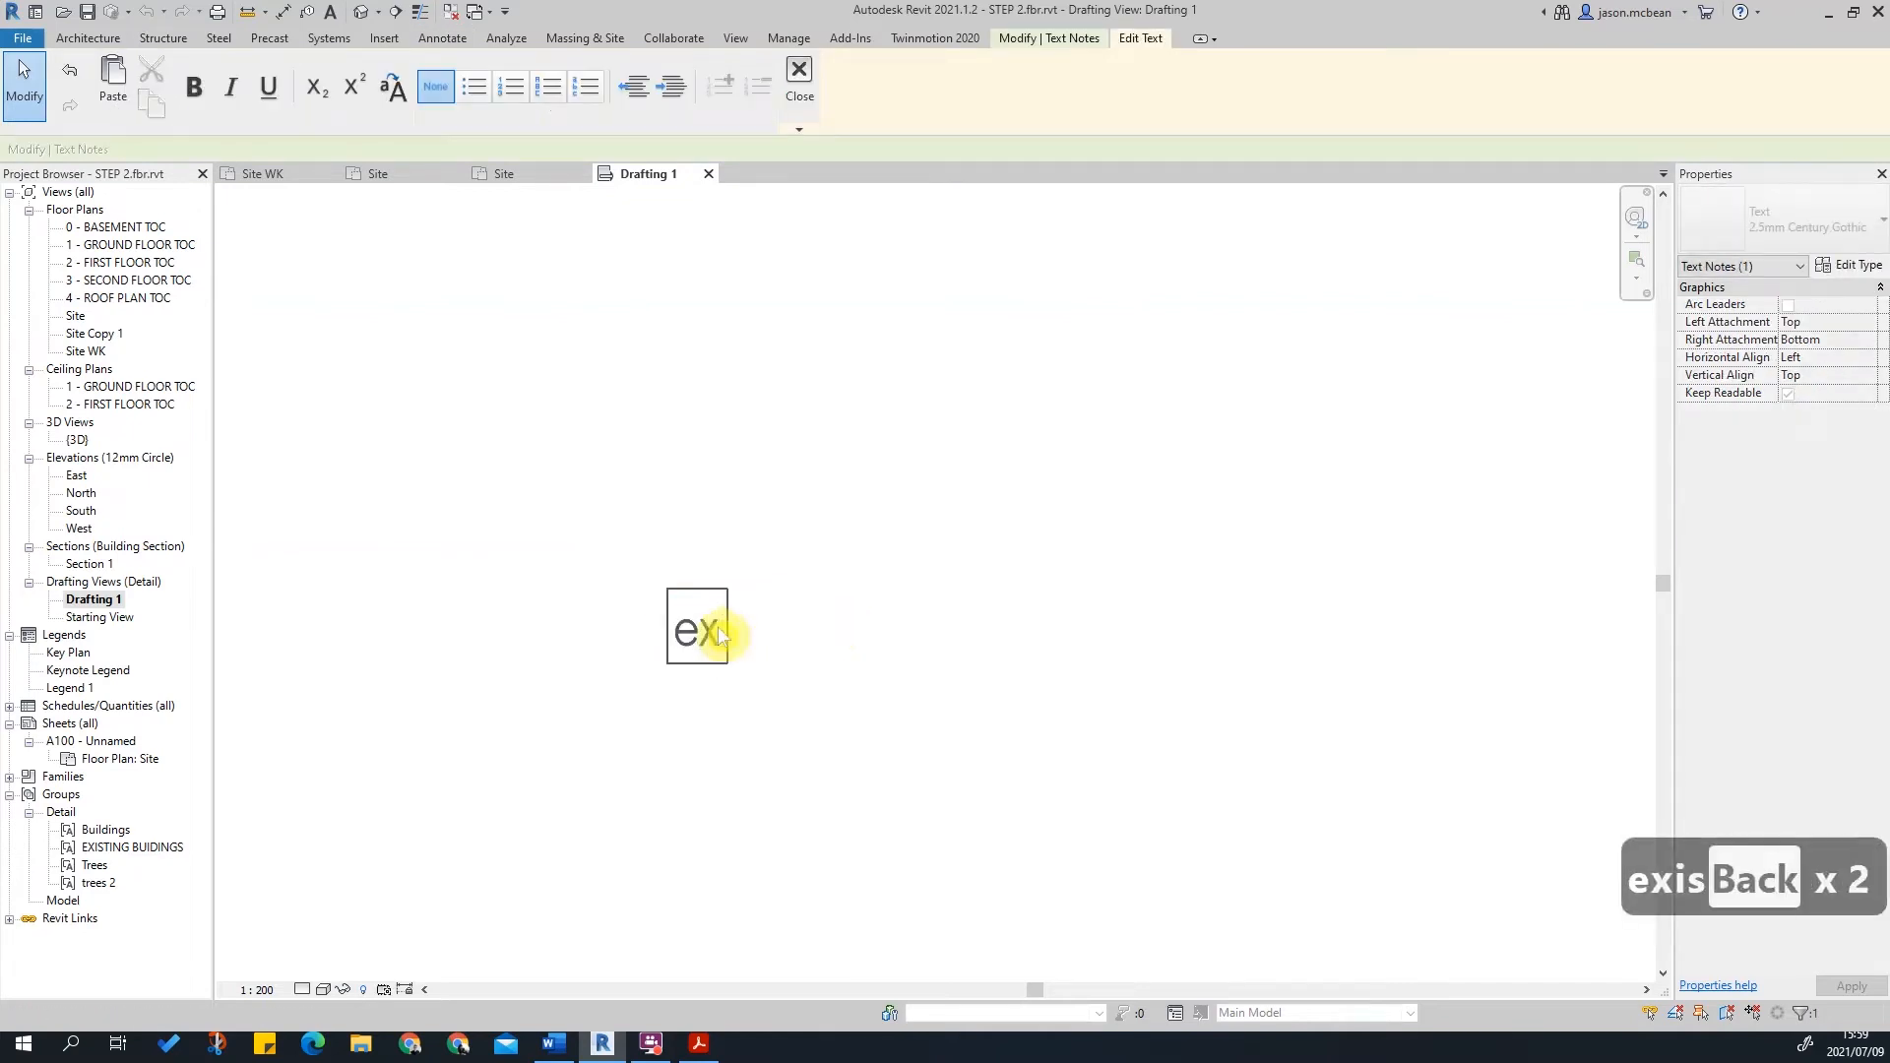
key("Caps_Lock")
type("EXISITNG")
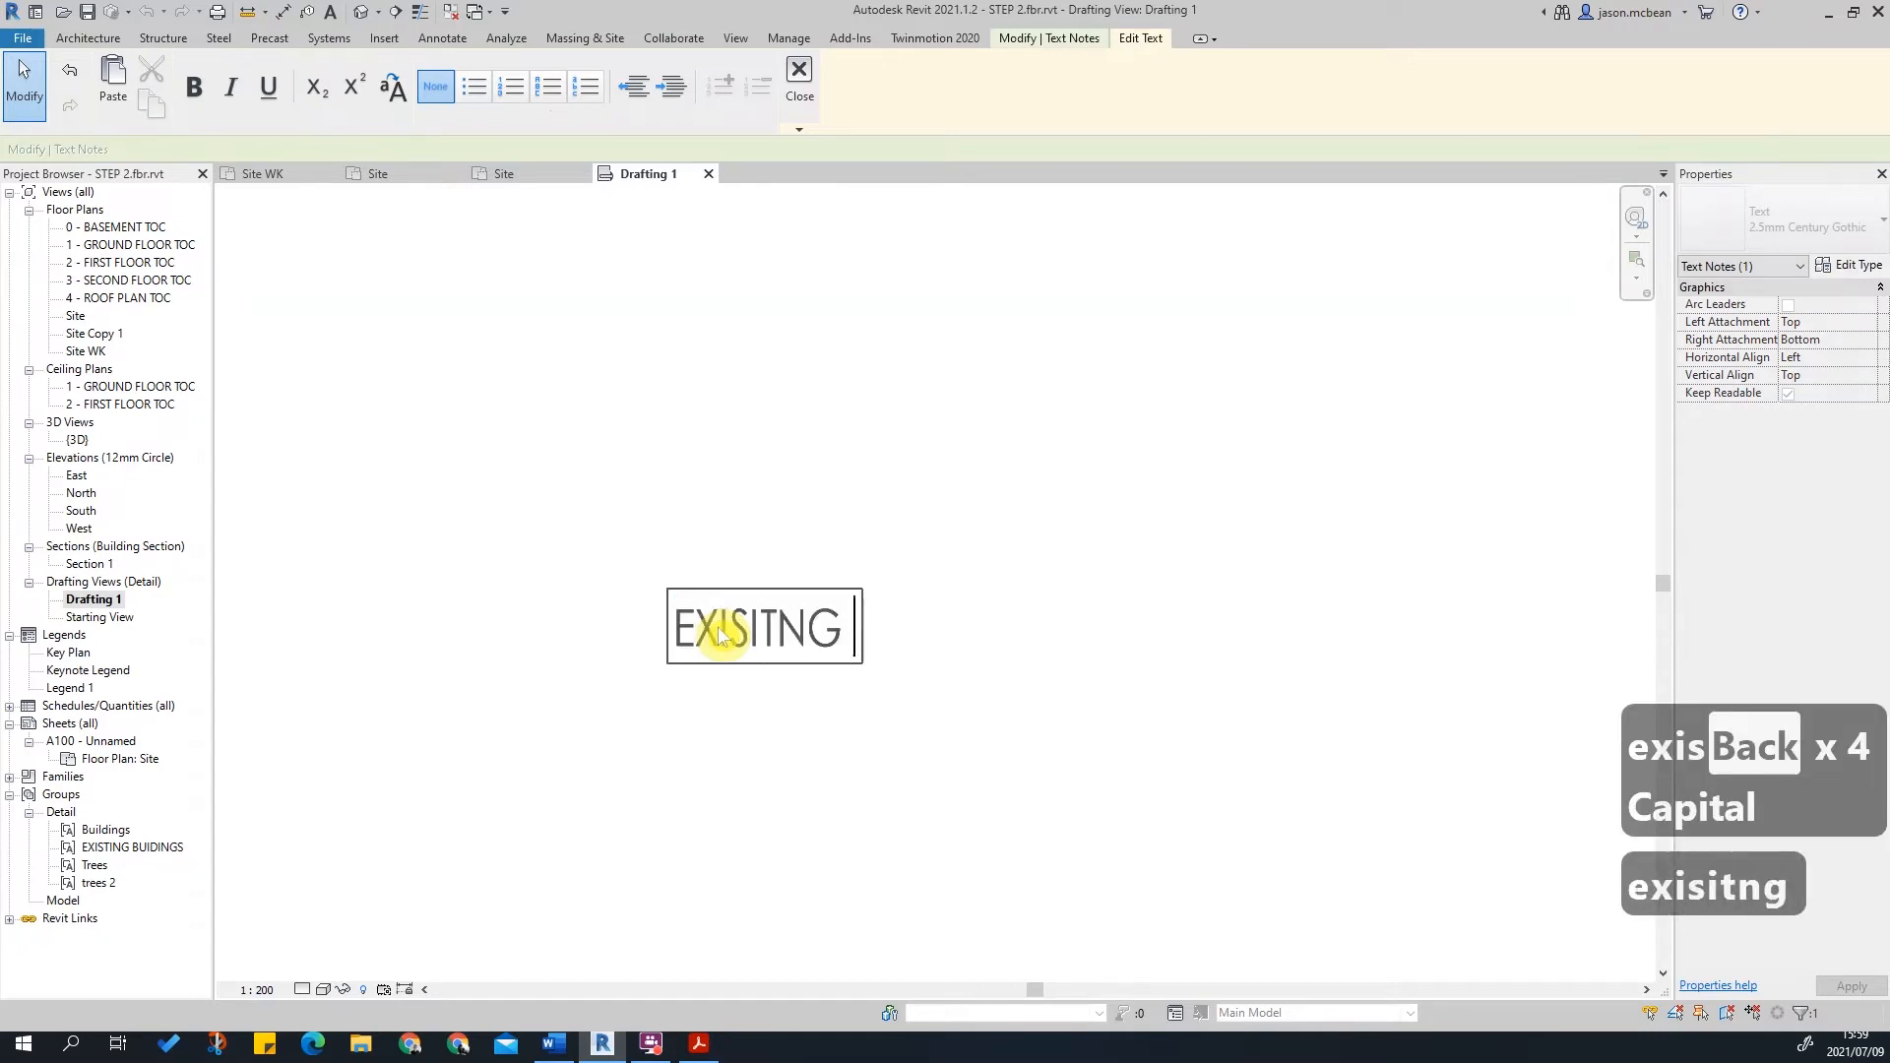
type(" PAVING")
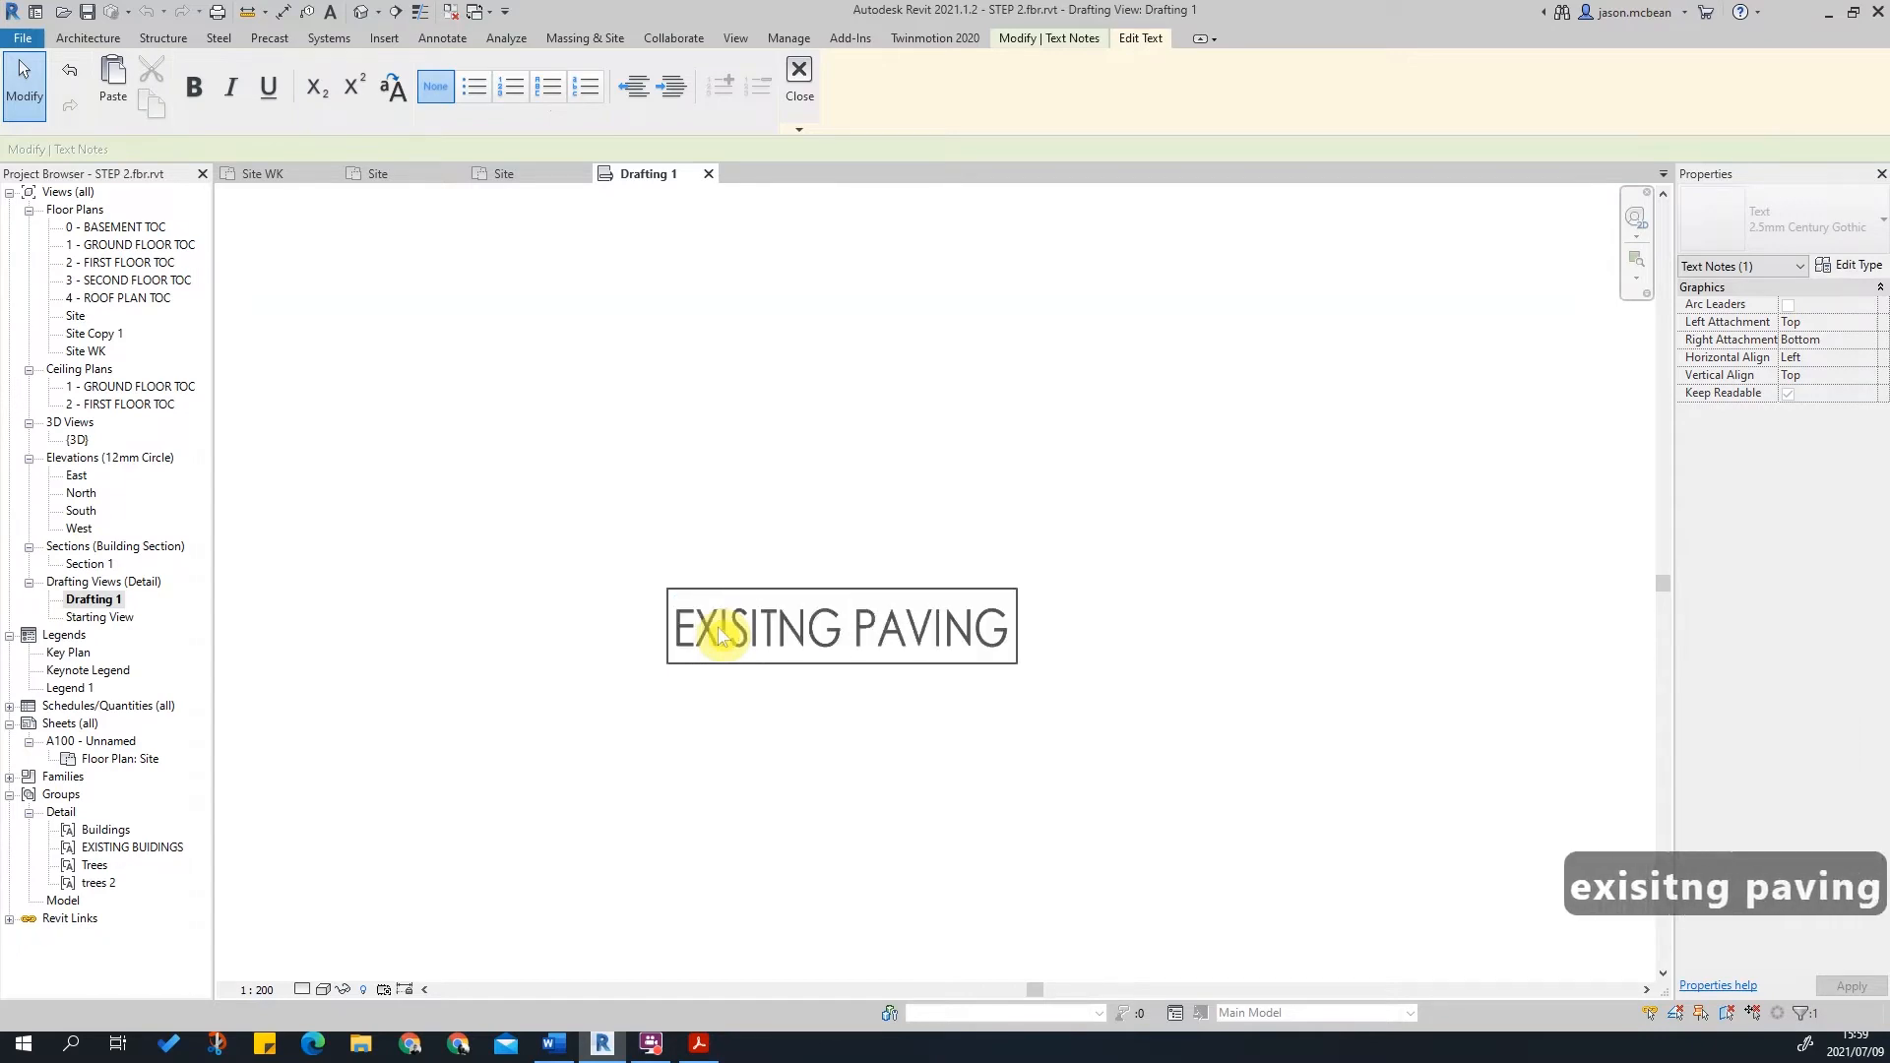
left_click(761, 689)
key("Escape")
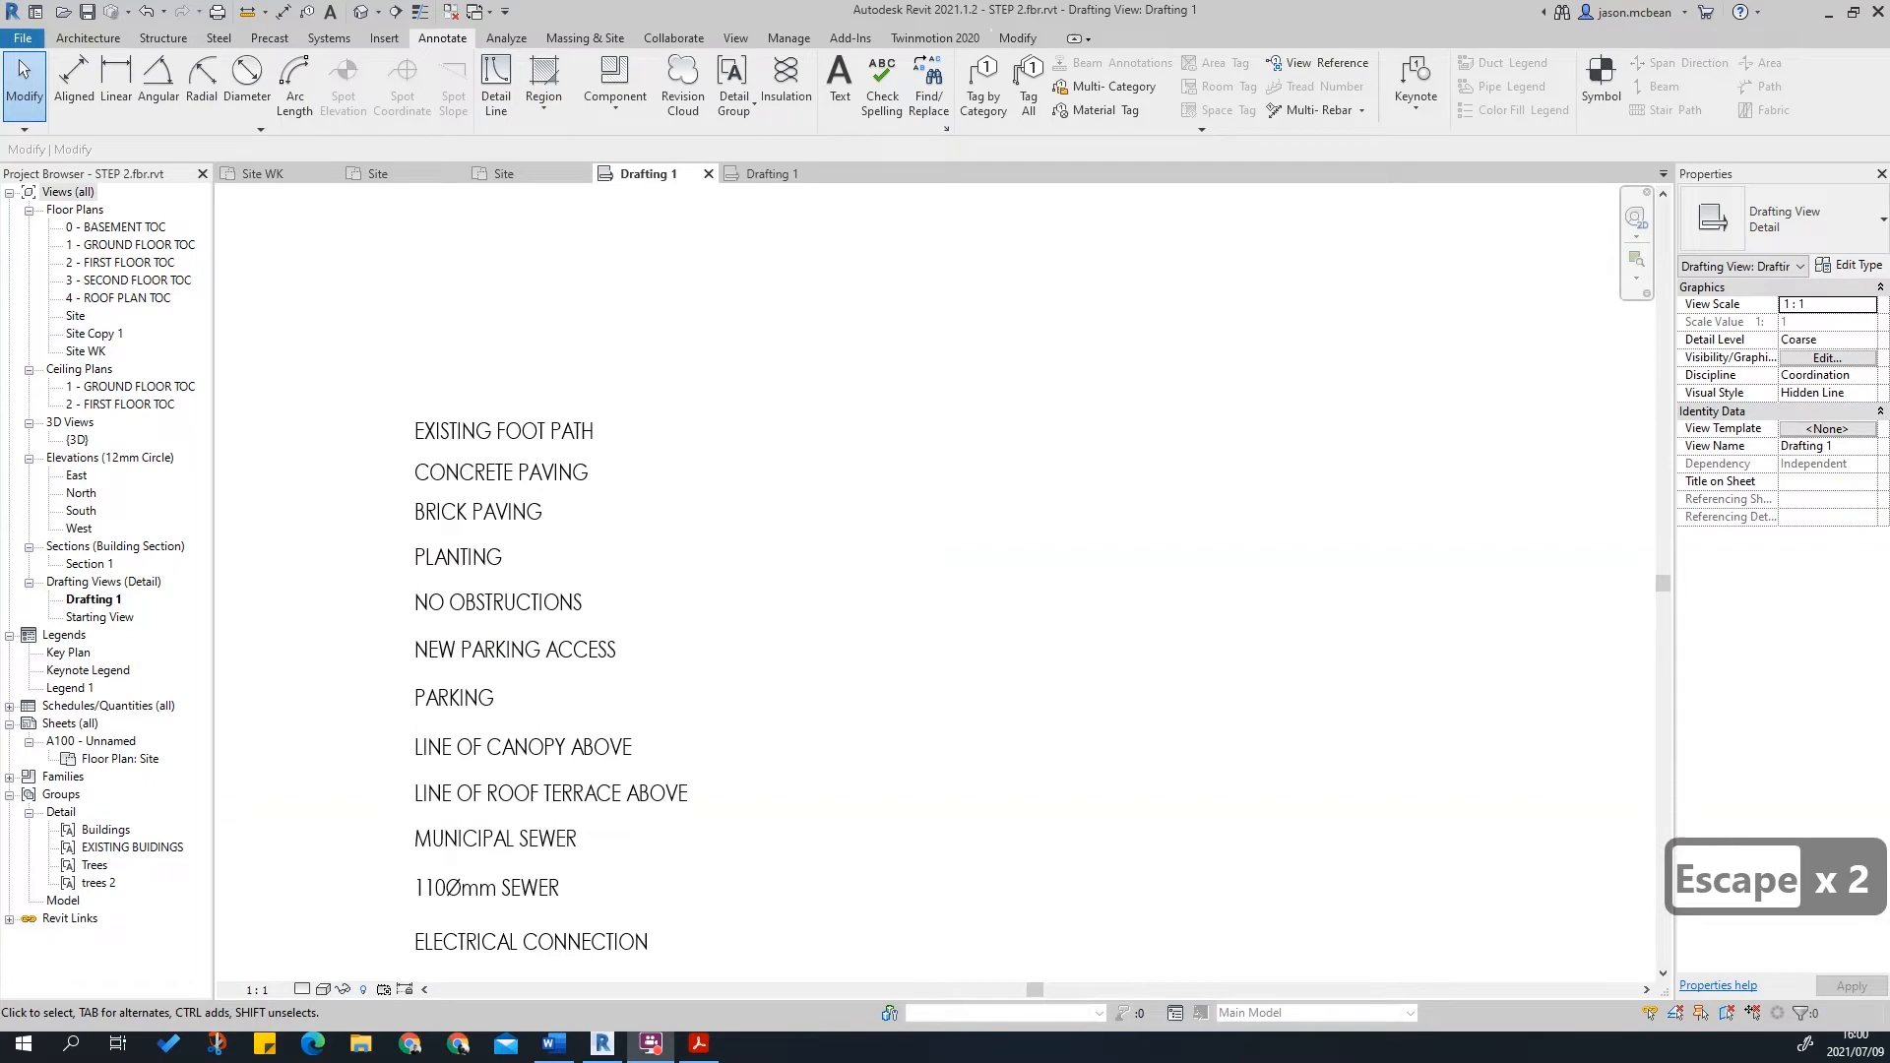
Step: Examine the view scale and the prepared list of site text notes in the drafting view
left_click(256, 994)
left_click(1055, 688)
middle_click_drag(810, 558, 930, 551)
scroll(665, 425, "up", 1)
left_click(665, 431)
left_click(960, 445)
middle_click_drag(844, 599, 965, 514)
scroll(810, 479, "down", 3)
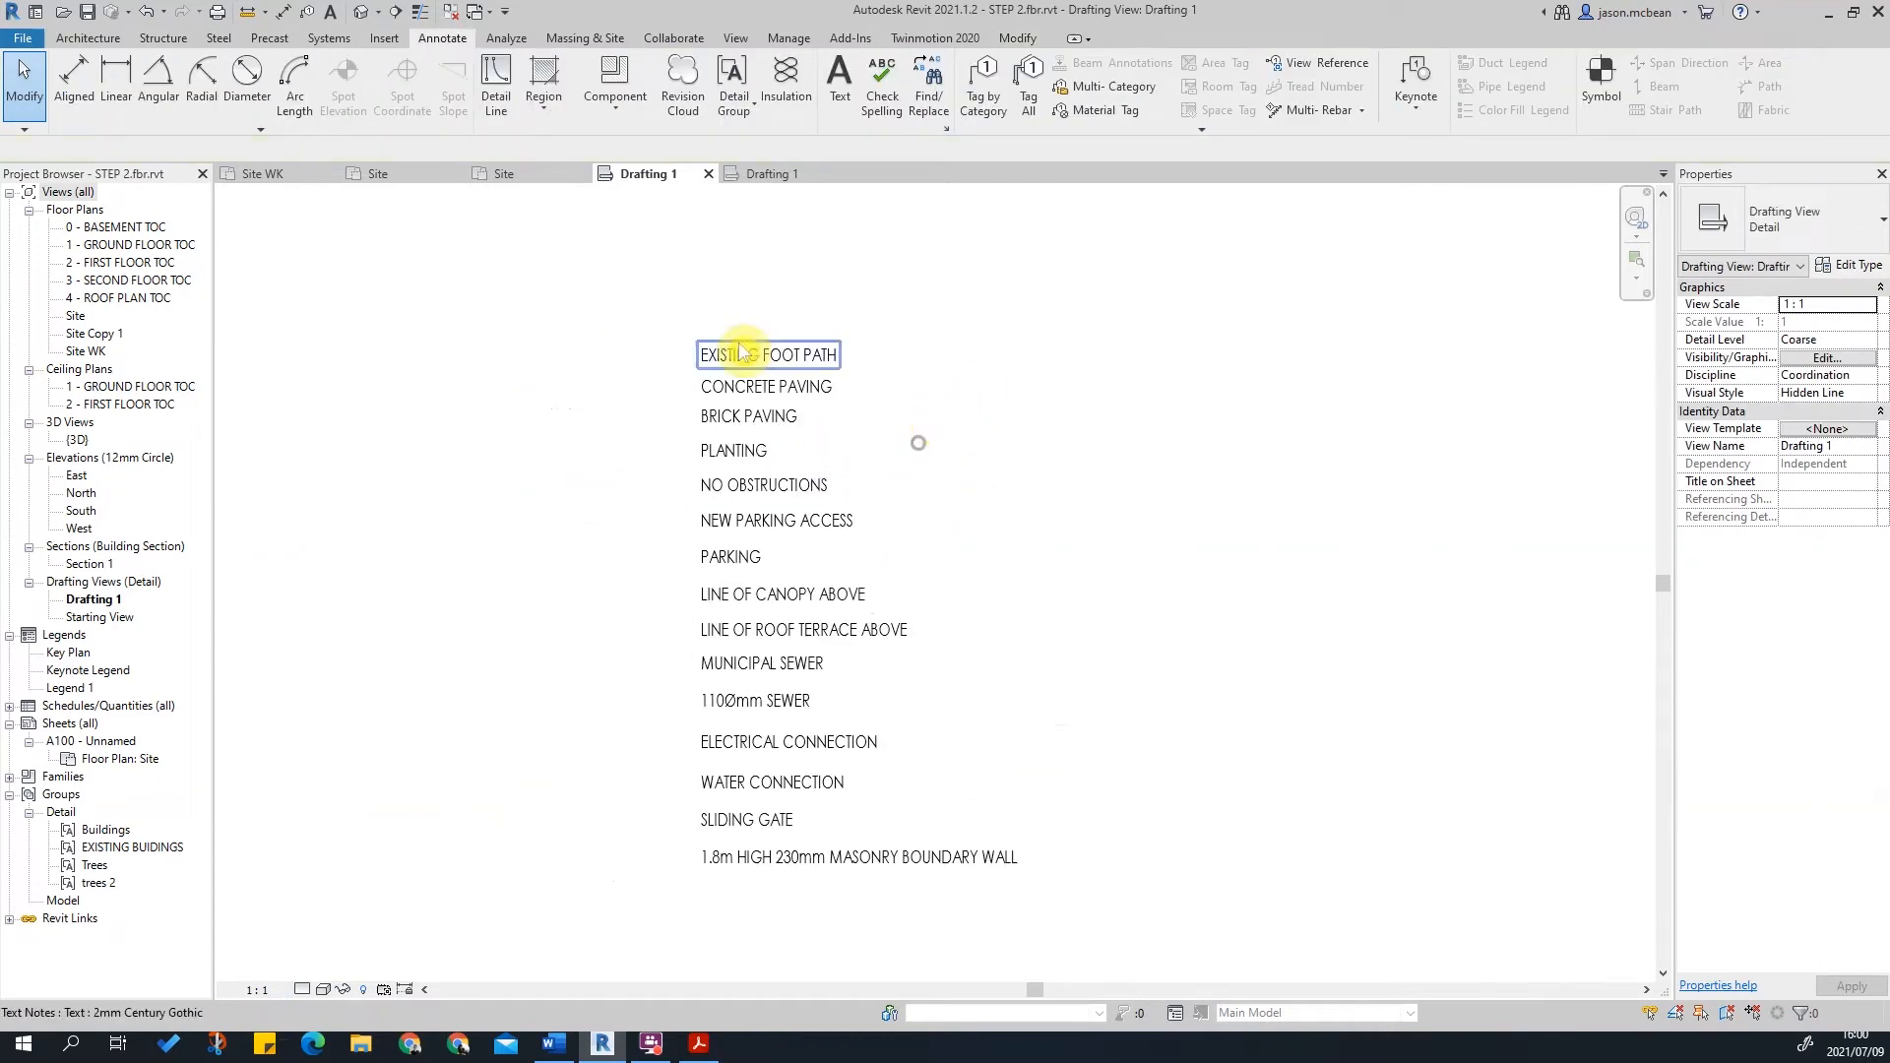
left_click(756, 656)
left_click_drag(678, 399, 1013, 887)
left_click(751, 310)
scroll(788, 438, "up", 2)
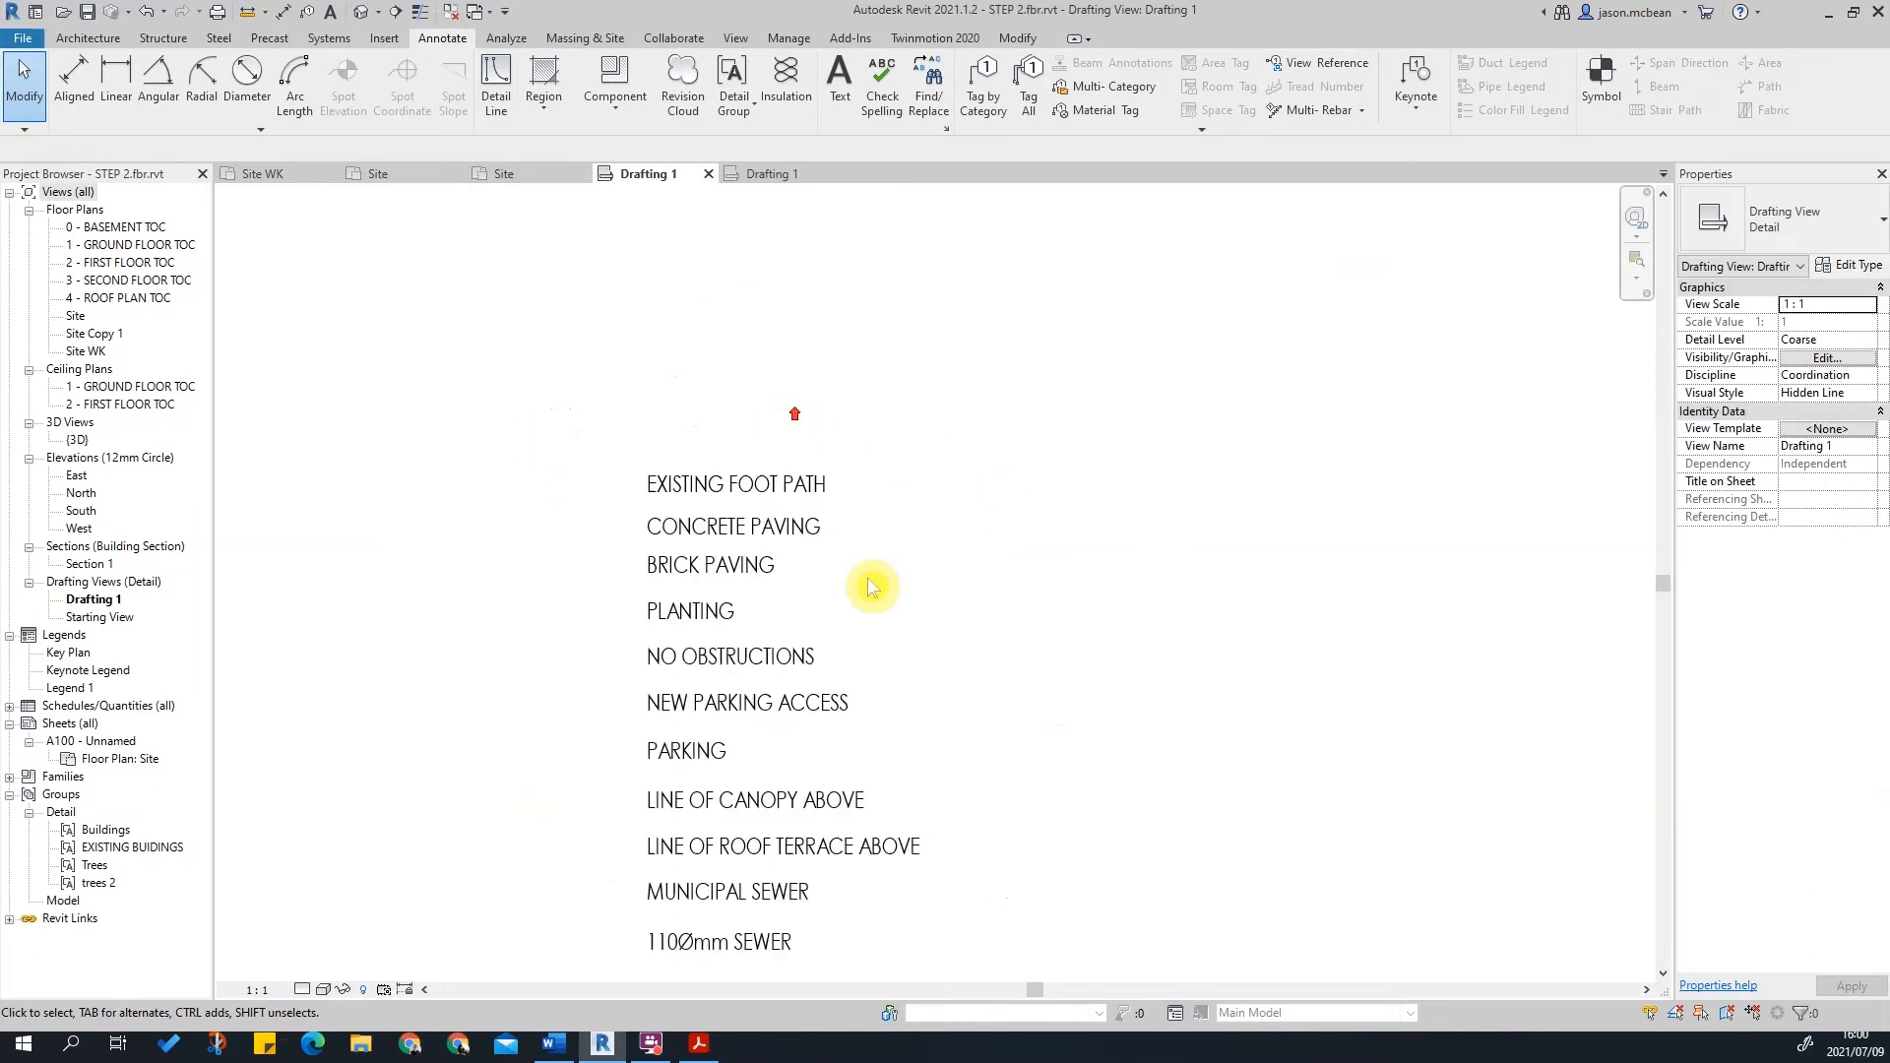
Step: Copy all the listed text notes, from EXISTING FOOT PATH to the masonry boundary wall note, to the clipboard
scroll(842, 317, "down", 2)
left_click_drag(675, 368, 1057, 870)
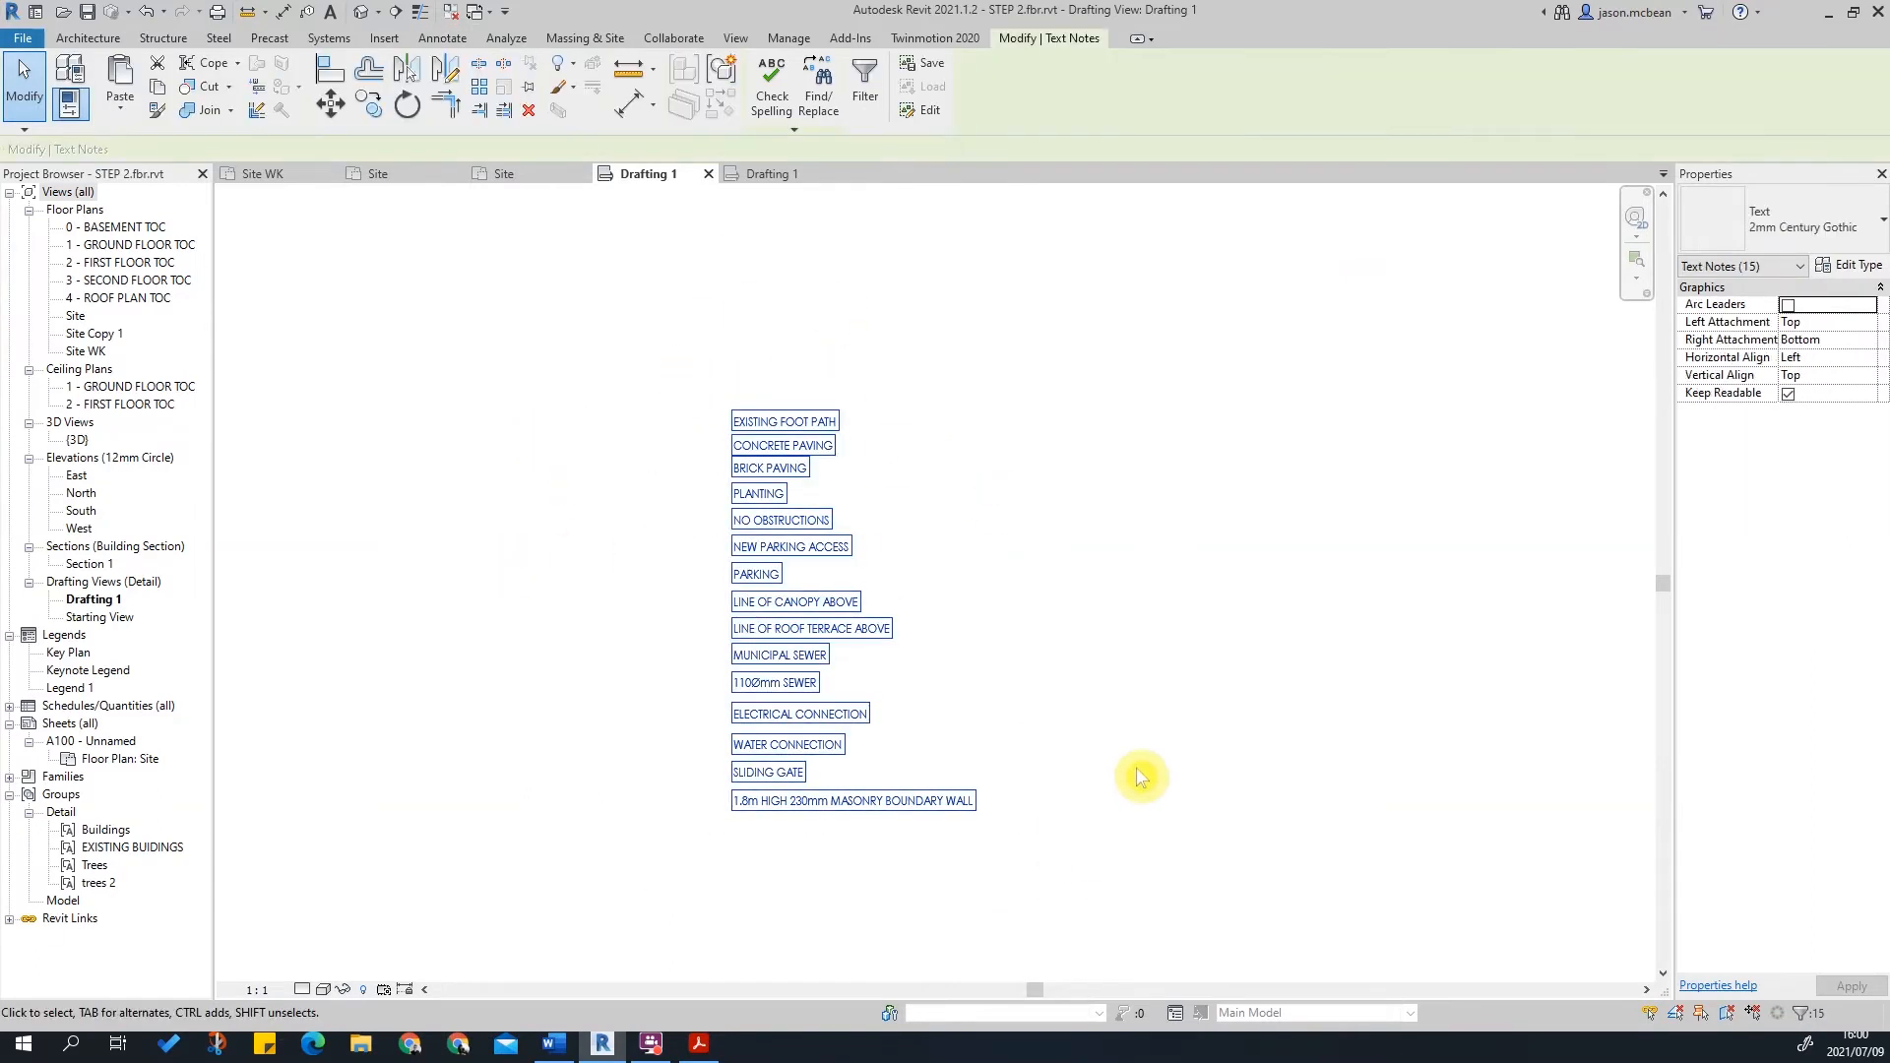
key("ctrl+c")
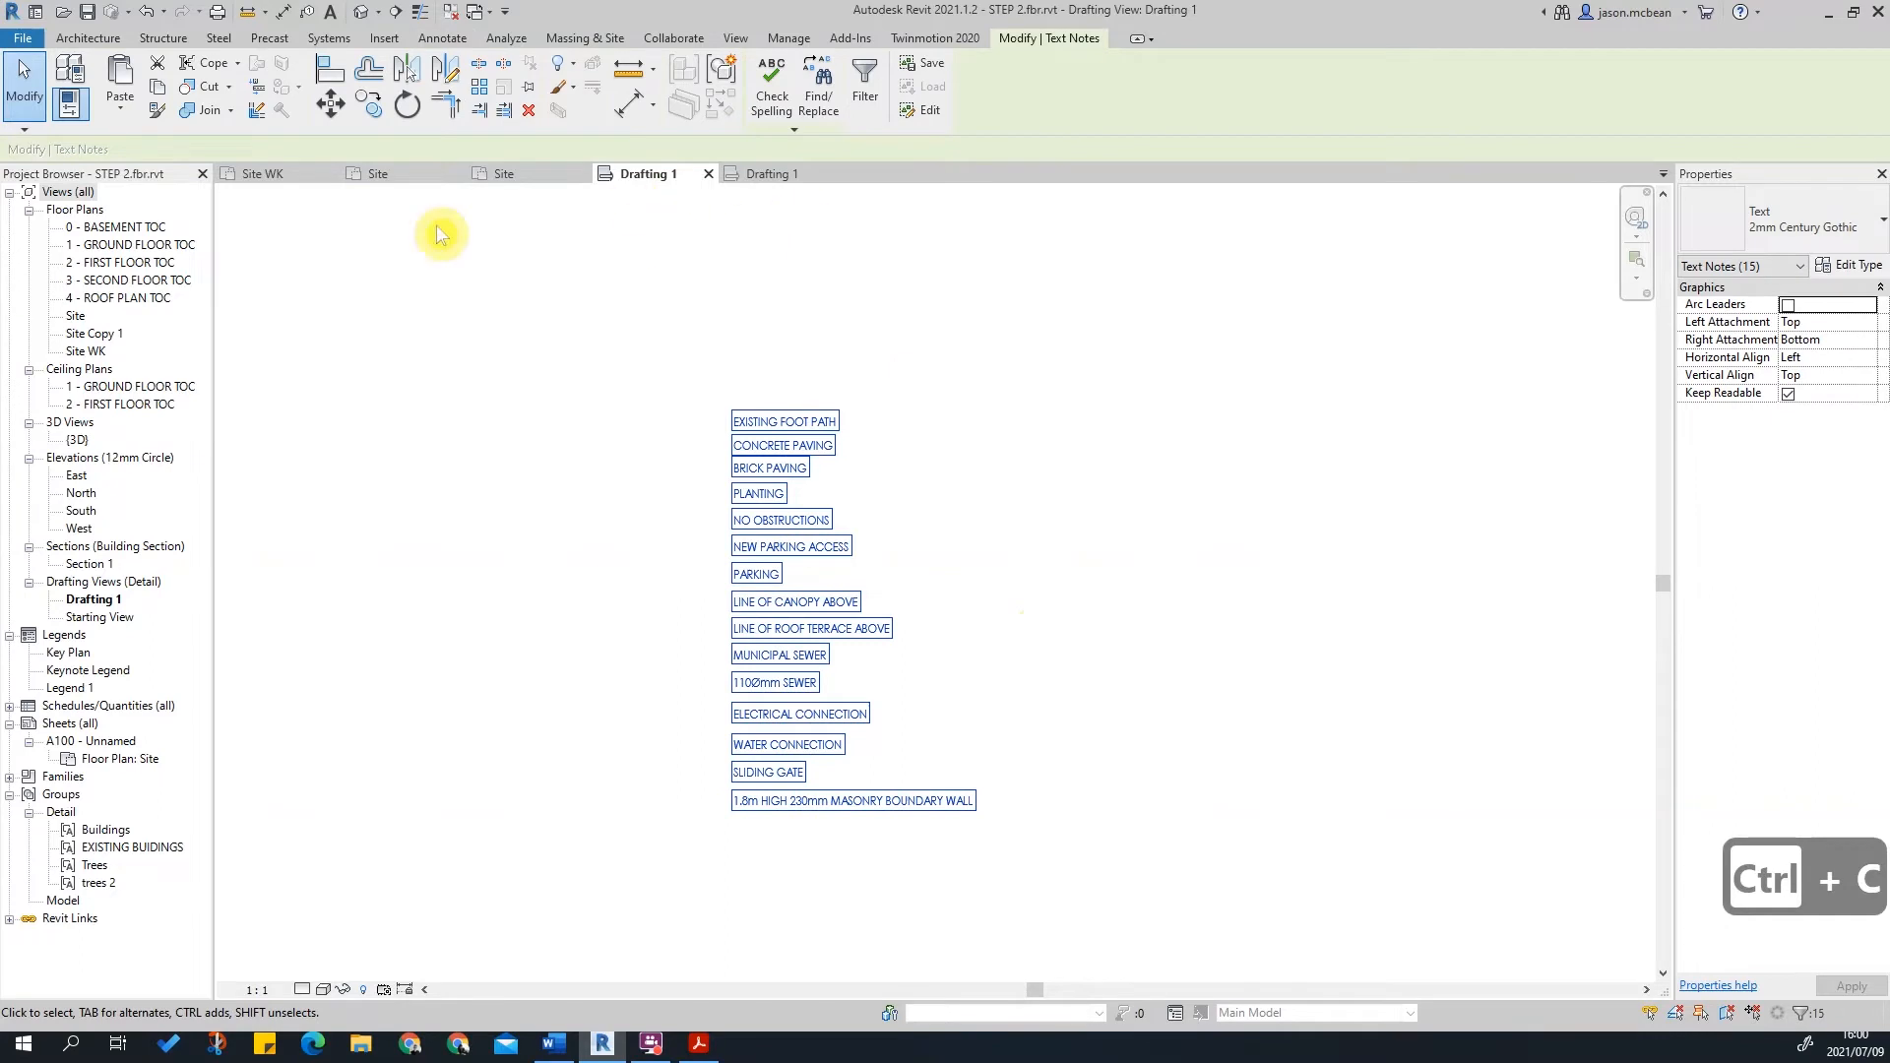
Step: Paste the copied text notes into the Site floor plan, in the open area northeast of the proposed building
left_click(418, 175)
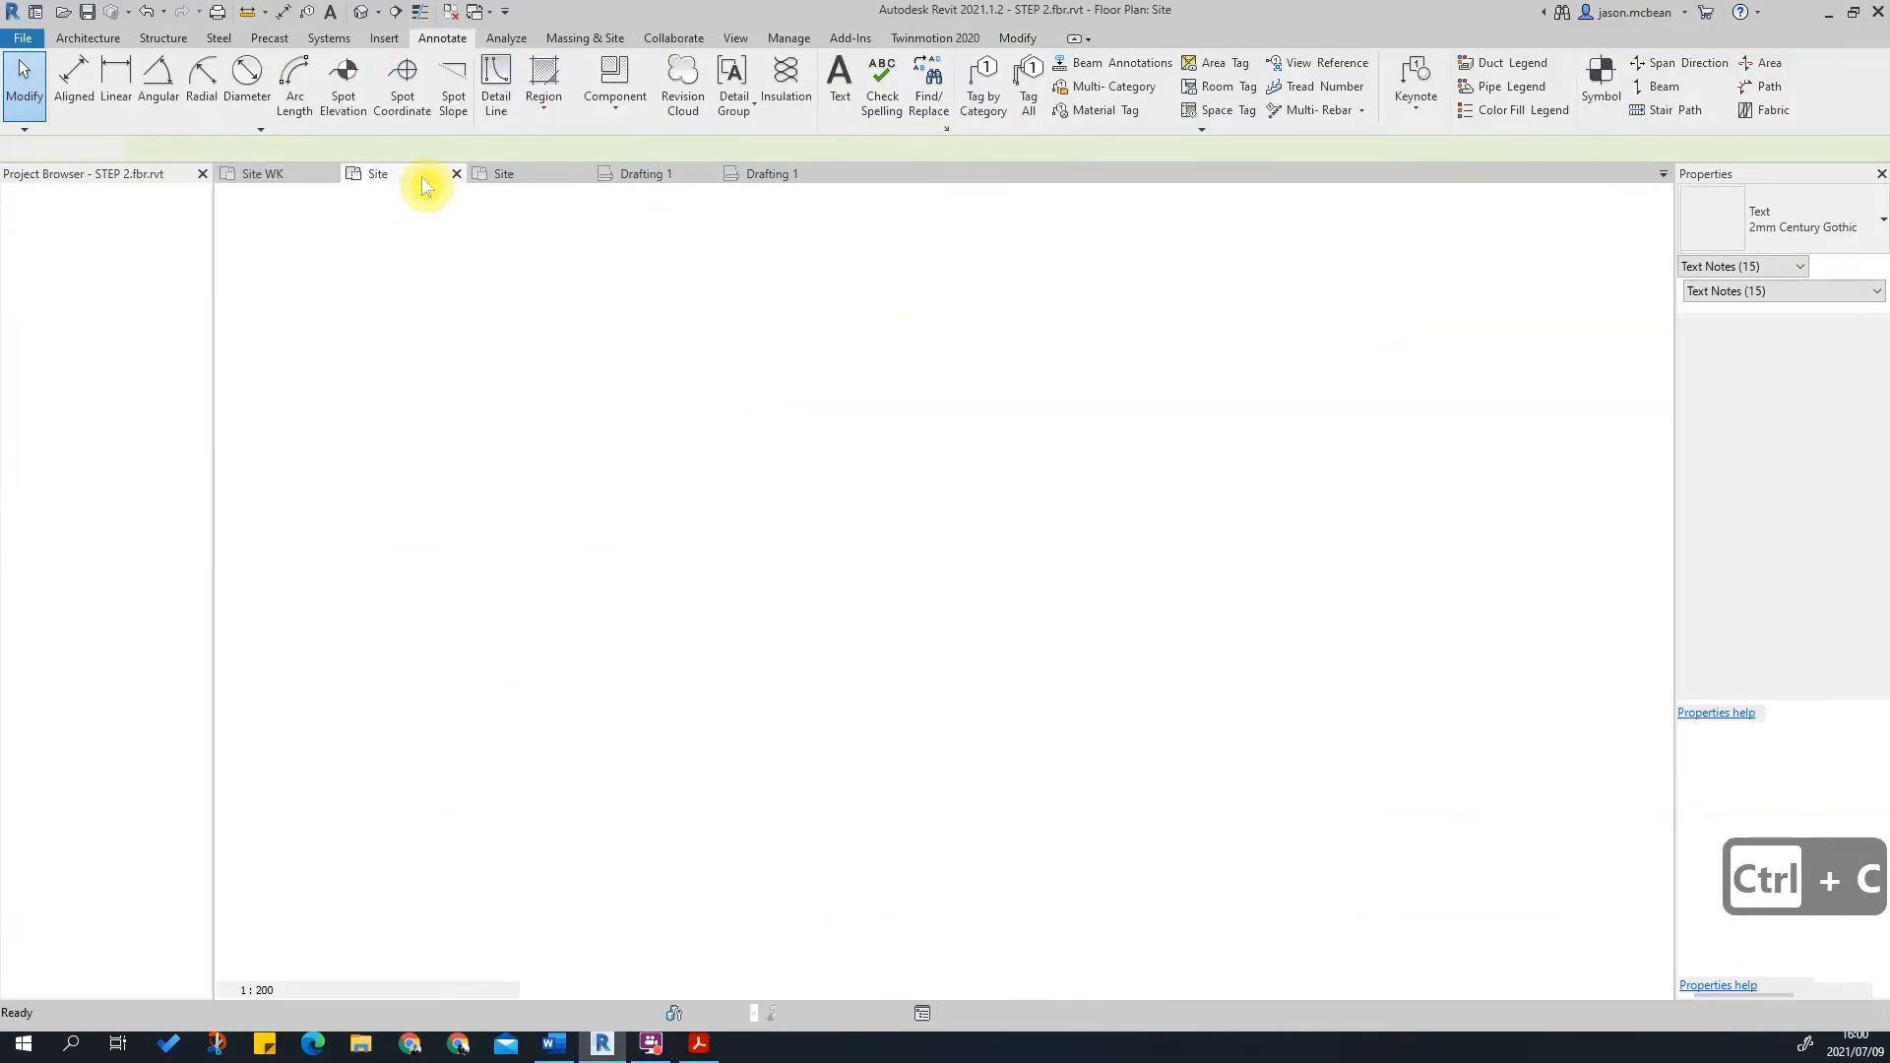
scroll(723, 489, "down", 2)
key("Escape")
key("Escape")
key("Escape")
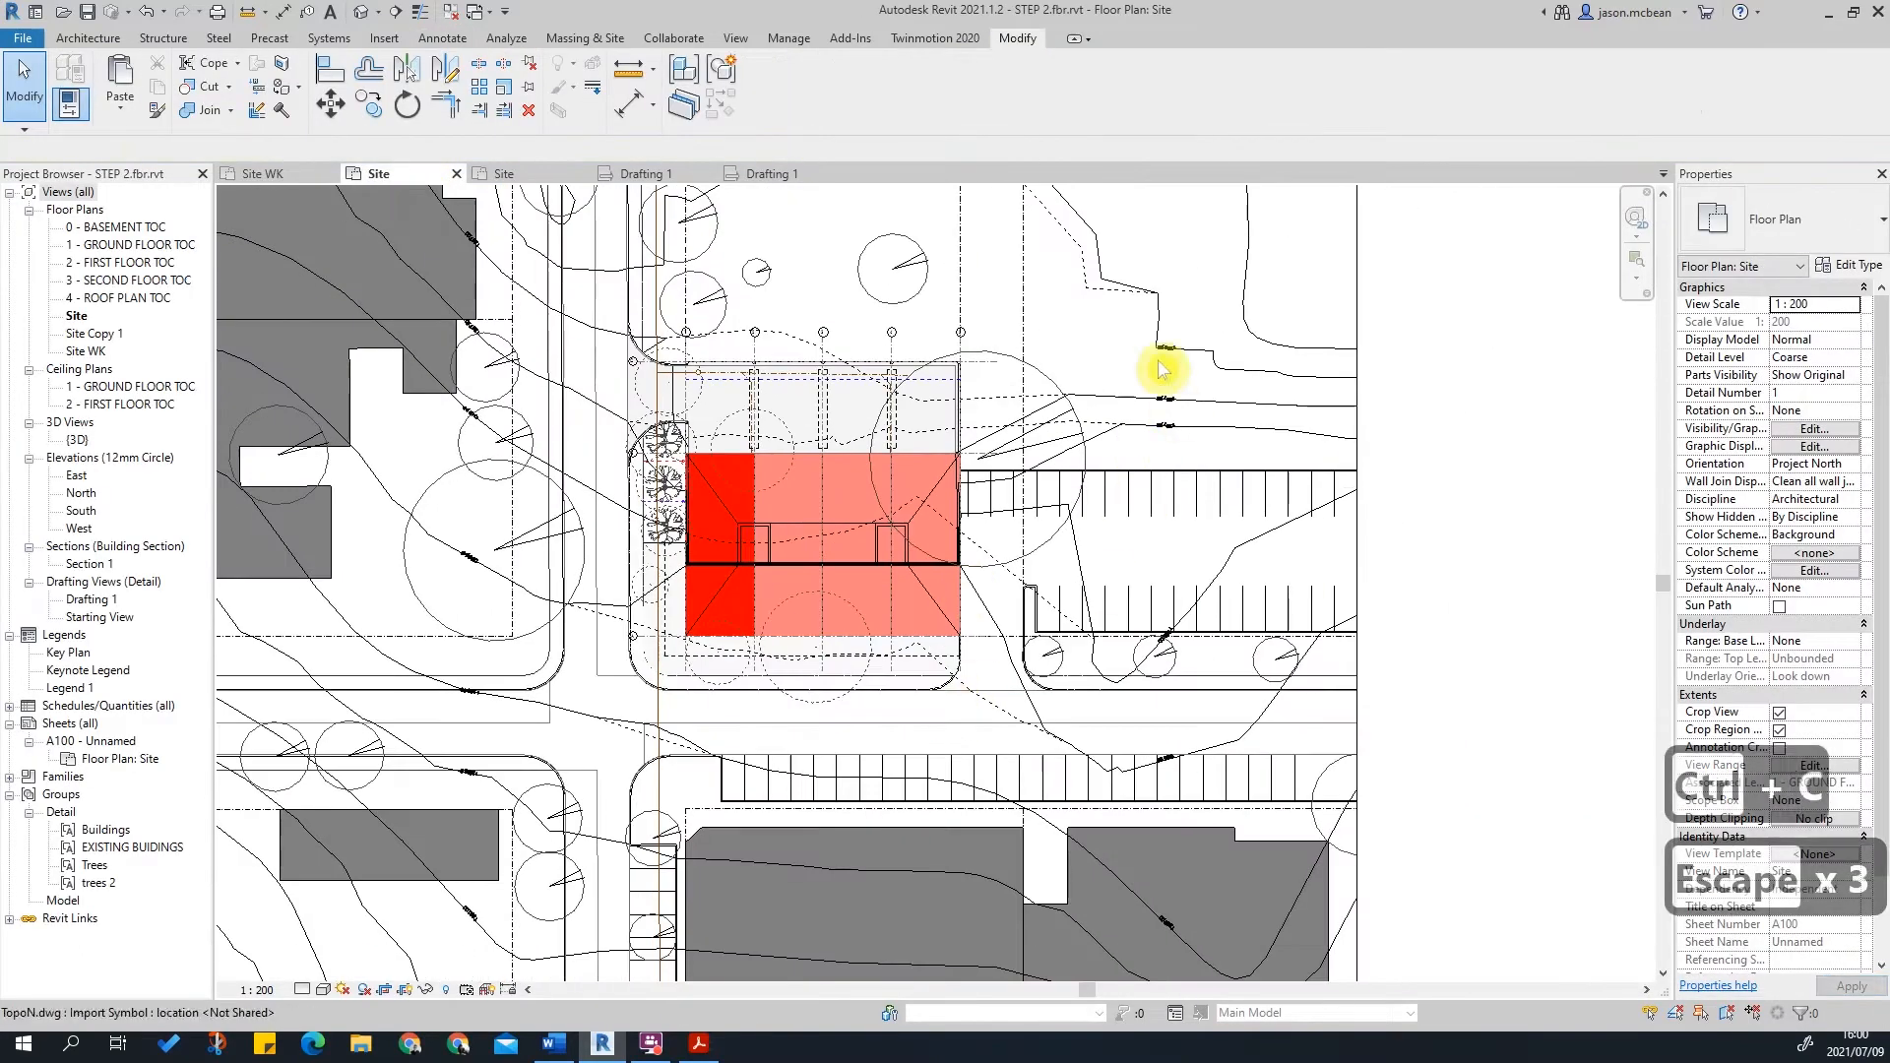
scroll(1130, 358, "up", 2)
middle_click_drag(1117, 364, 1169, 536)
key("ctrl+v")
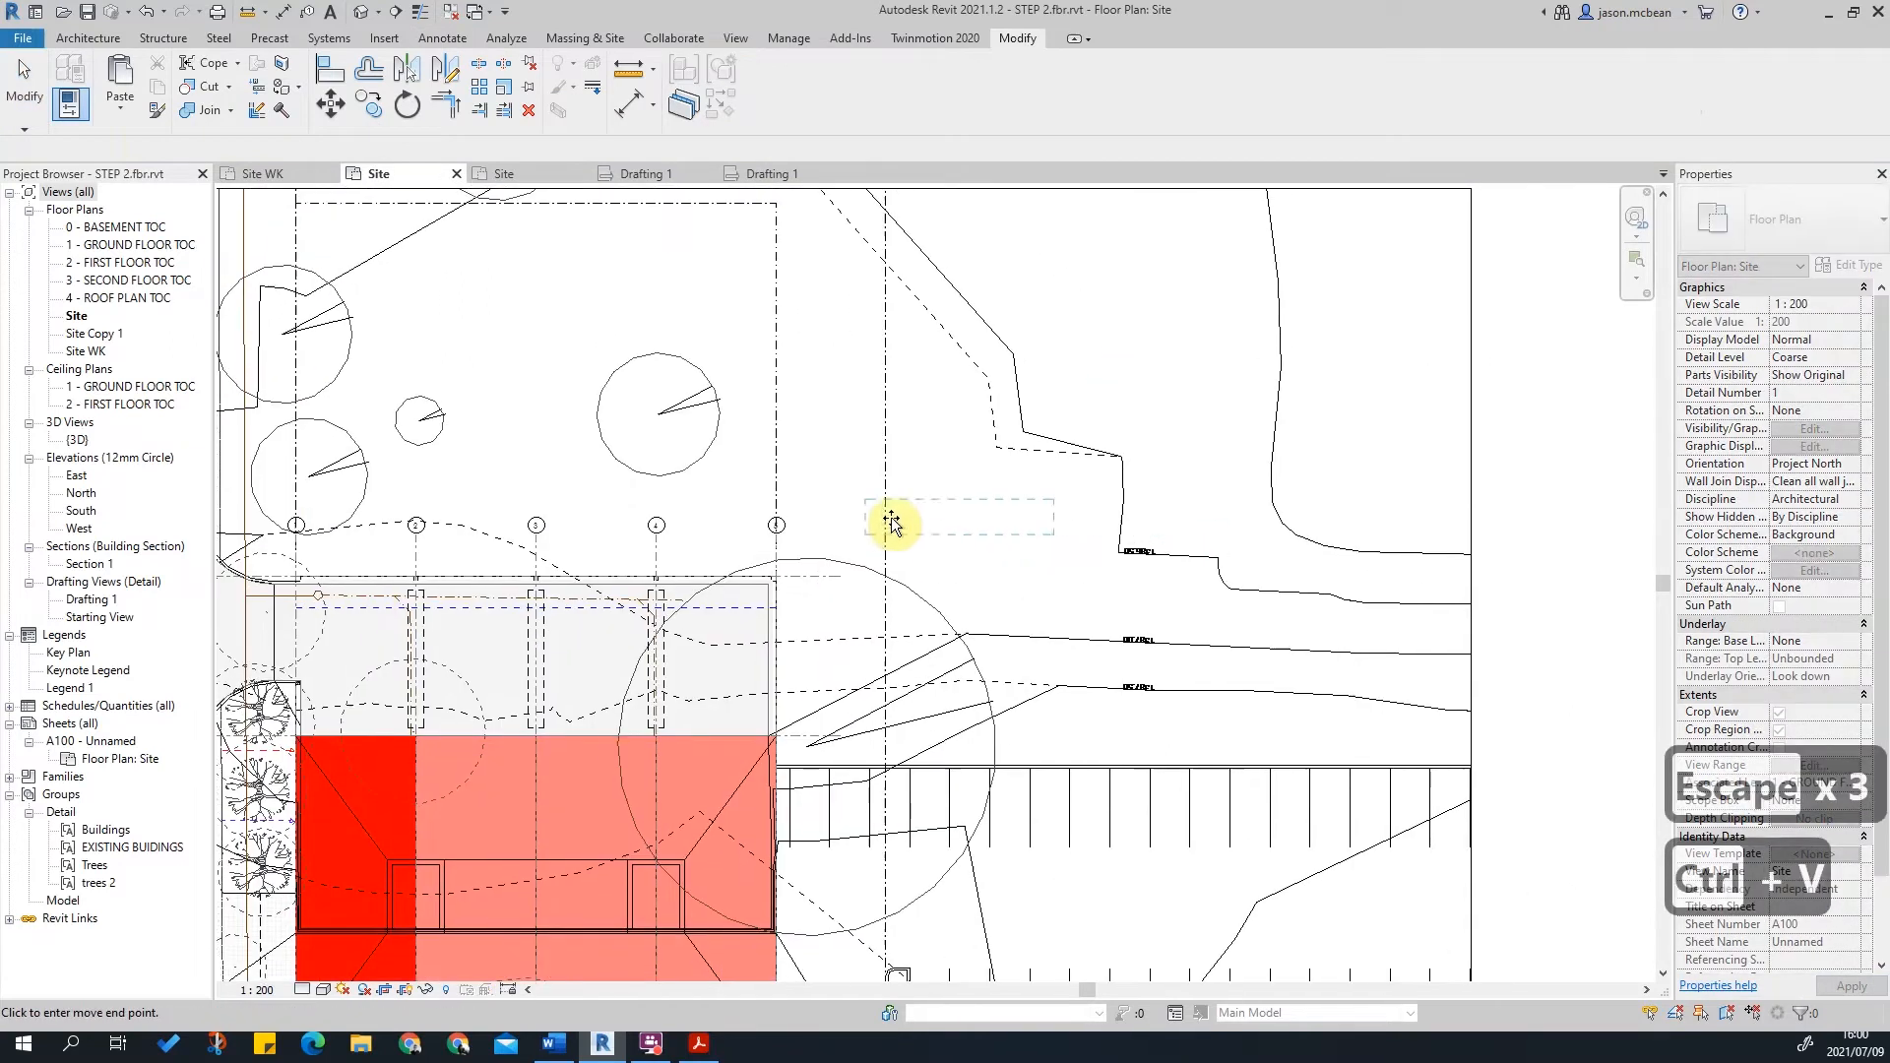
scroll(988, 522, "up", 3)
scroll(988, 521, "up", 2)
key("Escape")
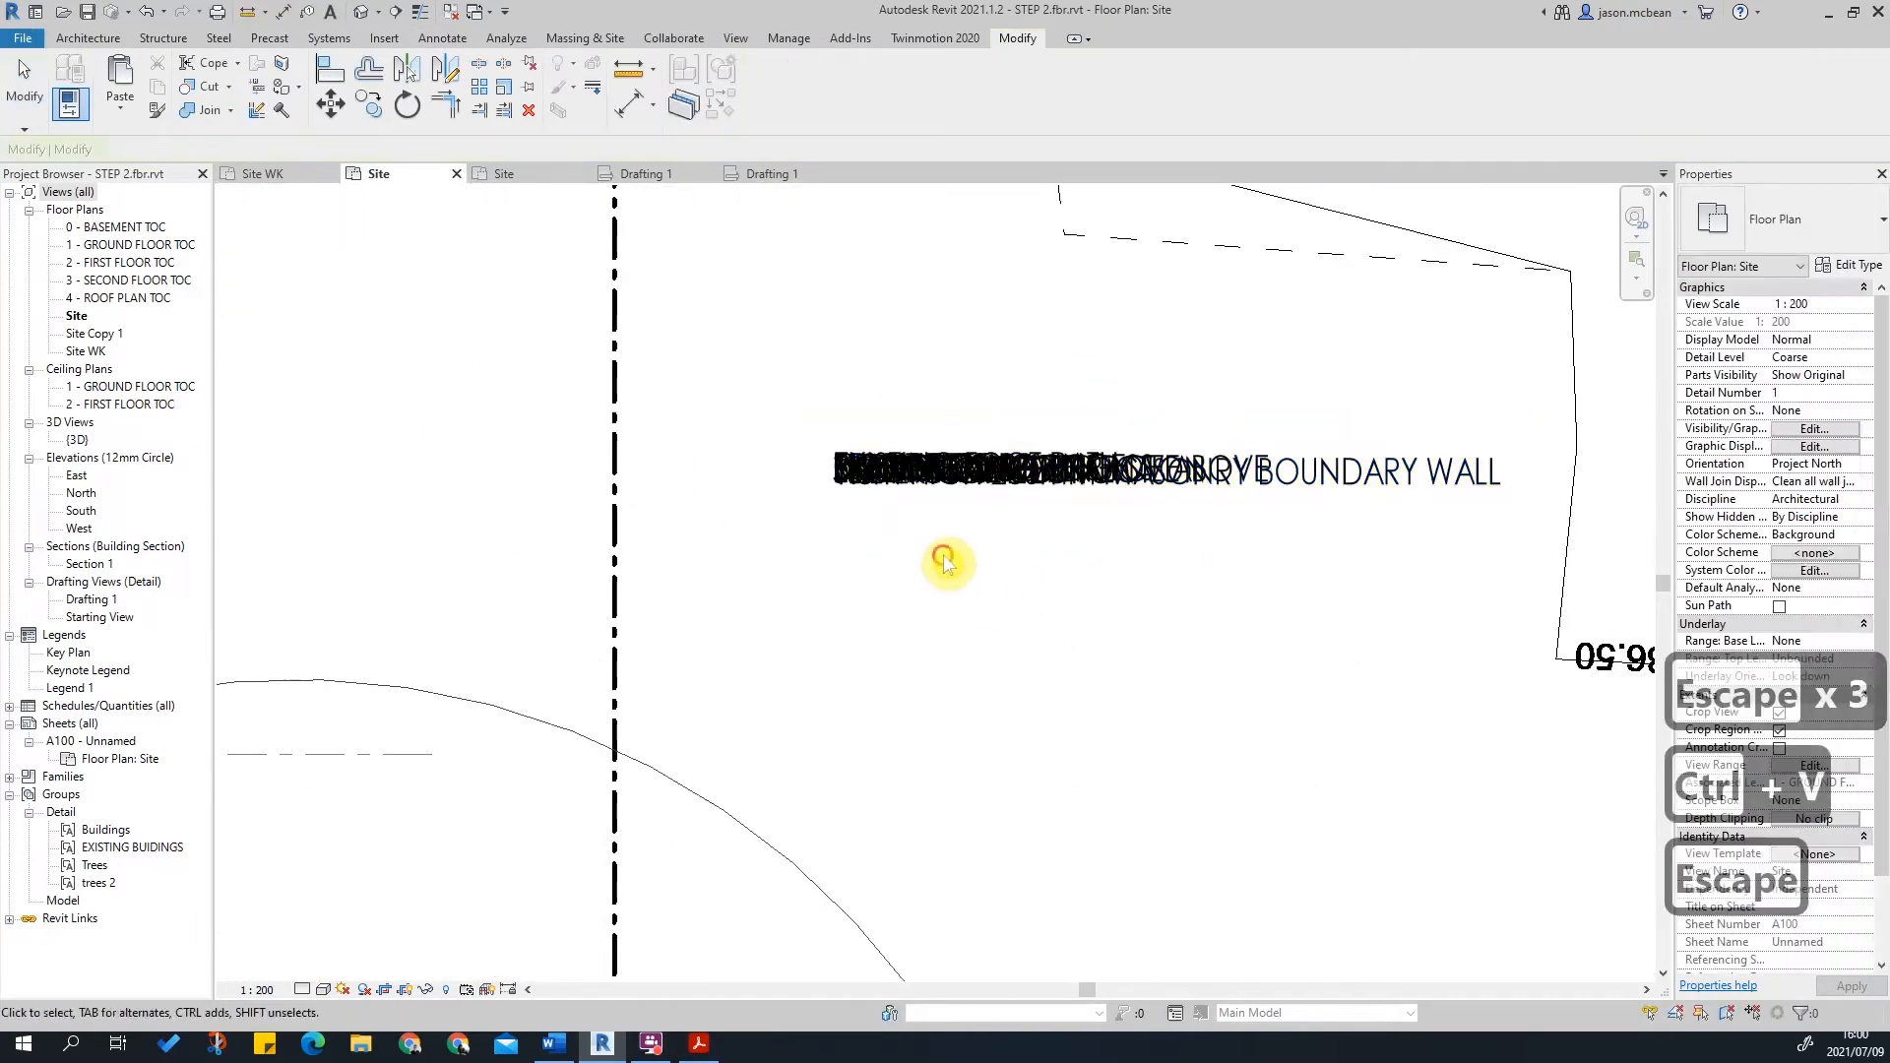
Step: Move the 1.8m HIGH 230mm MASONRY BOUNDARY WALL note above the stack of overlapping notes
left_click(869, 483)
left_click(869, 483)
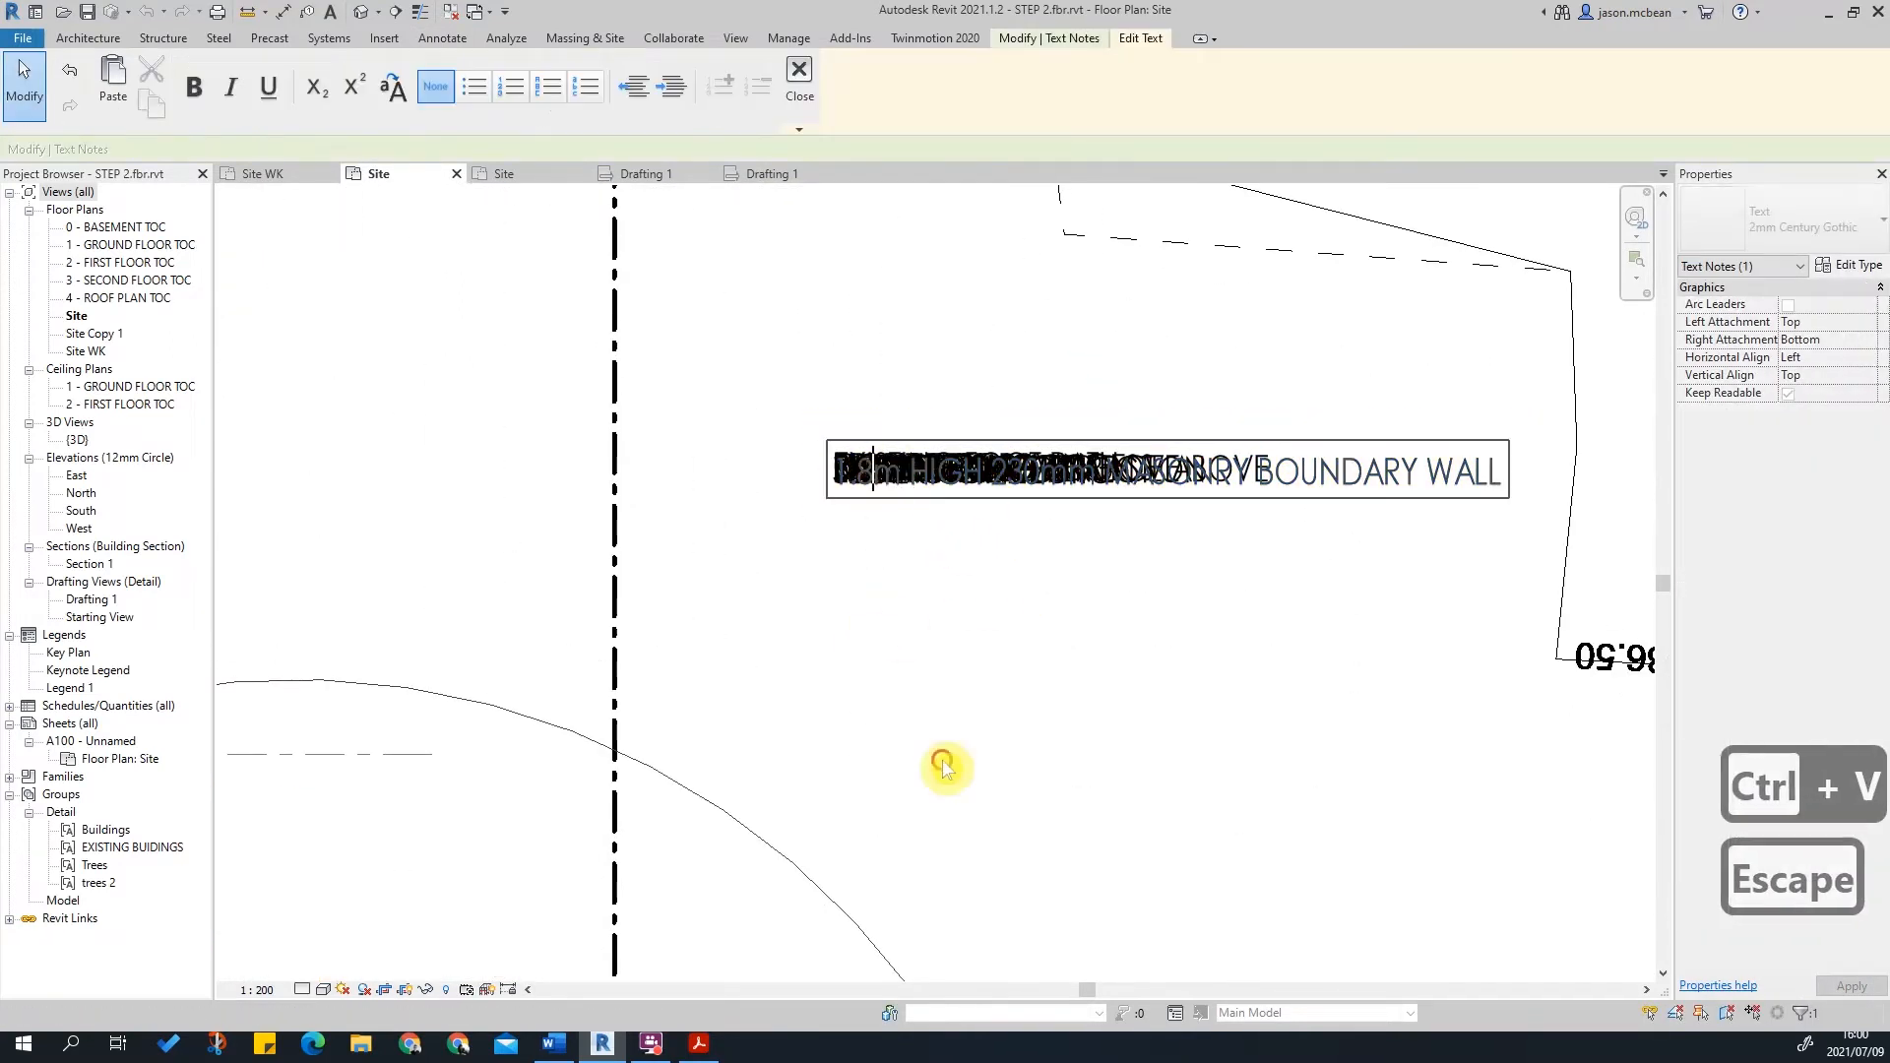
key("Escape")
key("Escape")
scroll(942, 571, "down", 2)
scroll(868, 540, "up", 2)
left_click_drag(872, 532, 878, 414)
Step: Separate the SLIDING GATE, WATER CONNECTION and ELECTRICAL CONNECTION notes from the stack by moving them below it
left_click(891, 536)
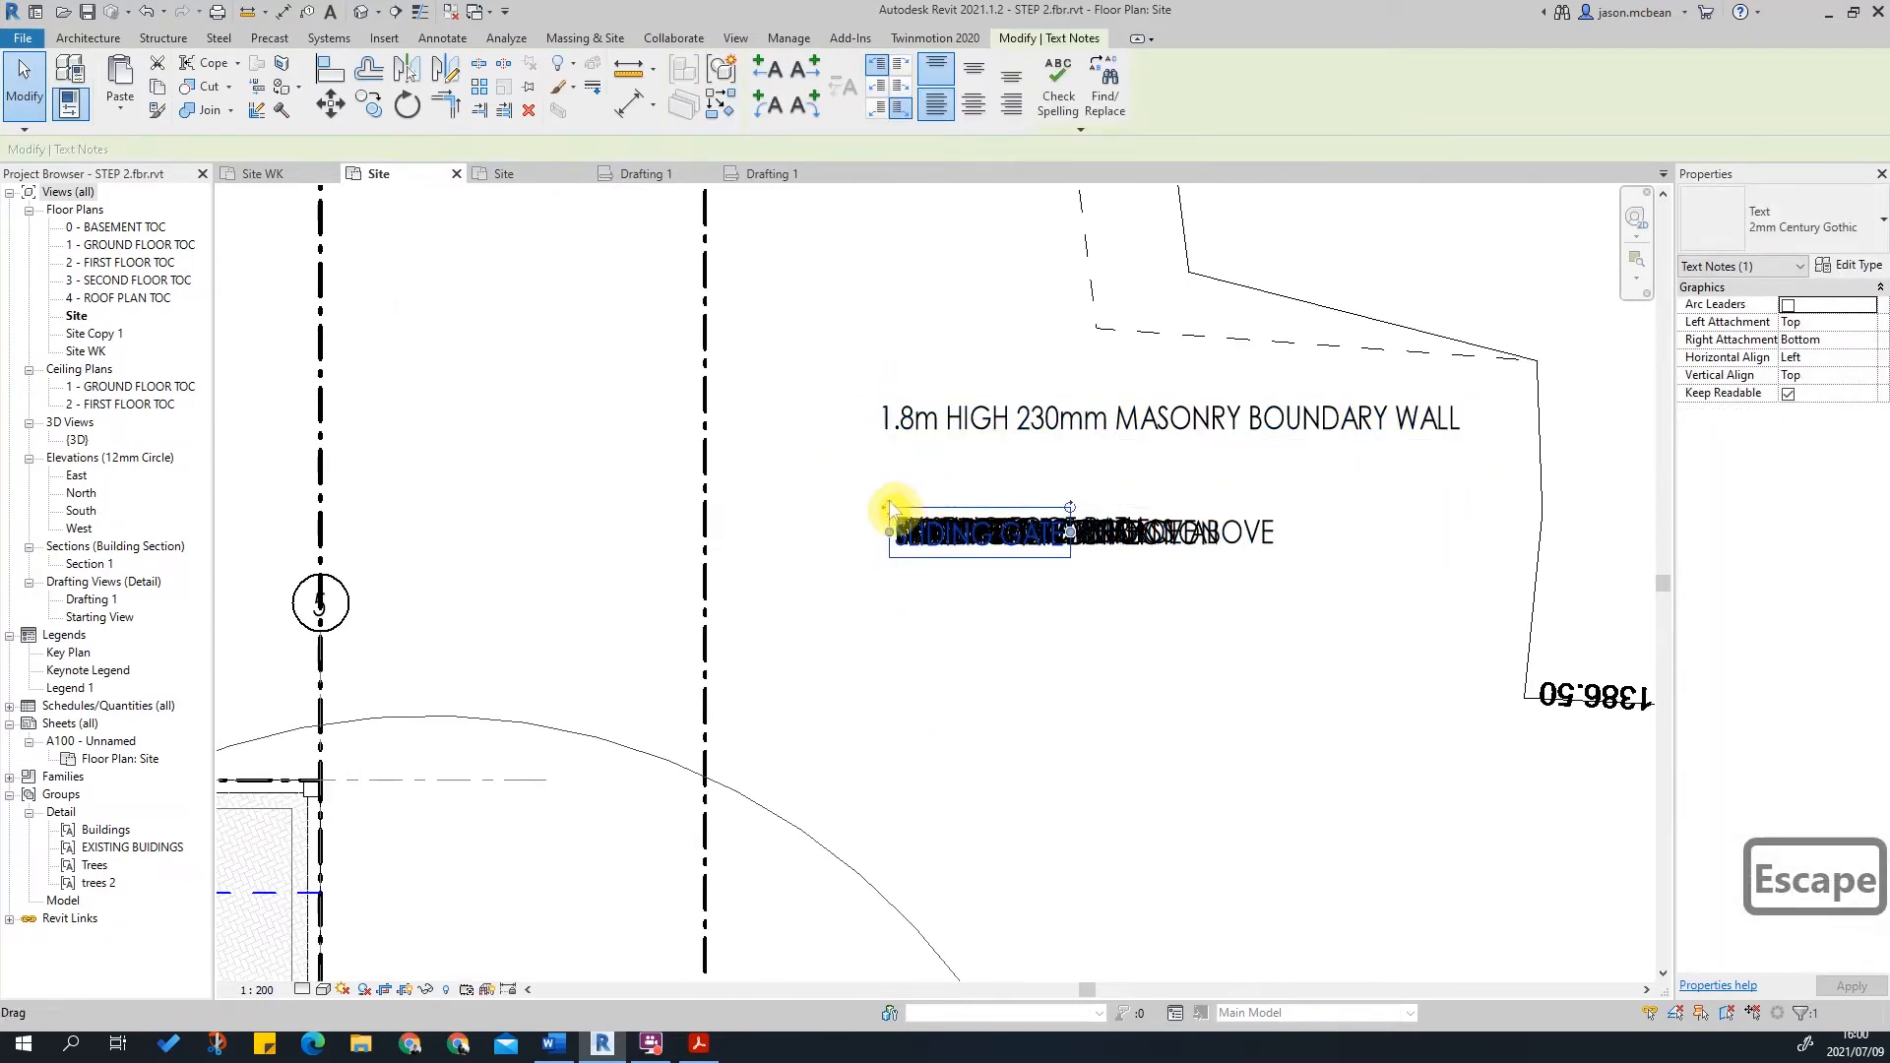
left_click_drag(891, 509, 896, 679)
key("Escape")
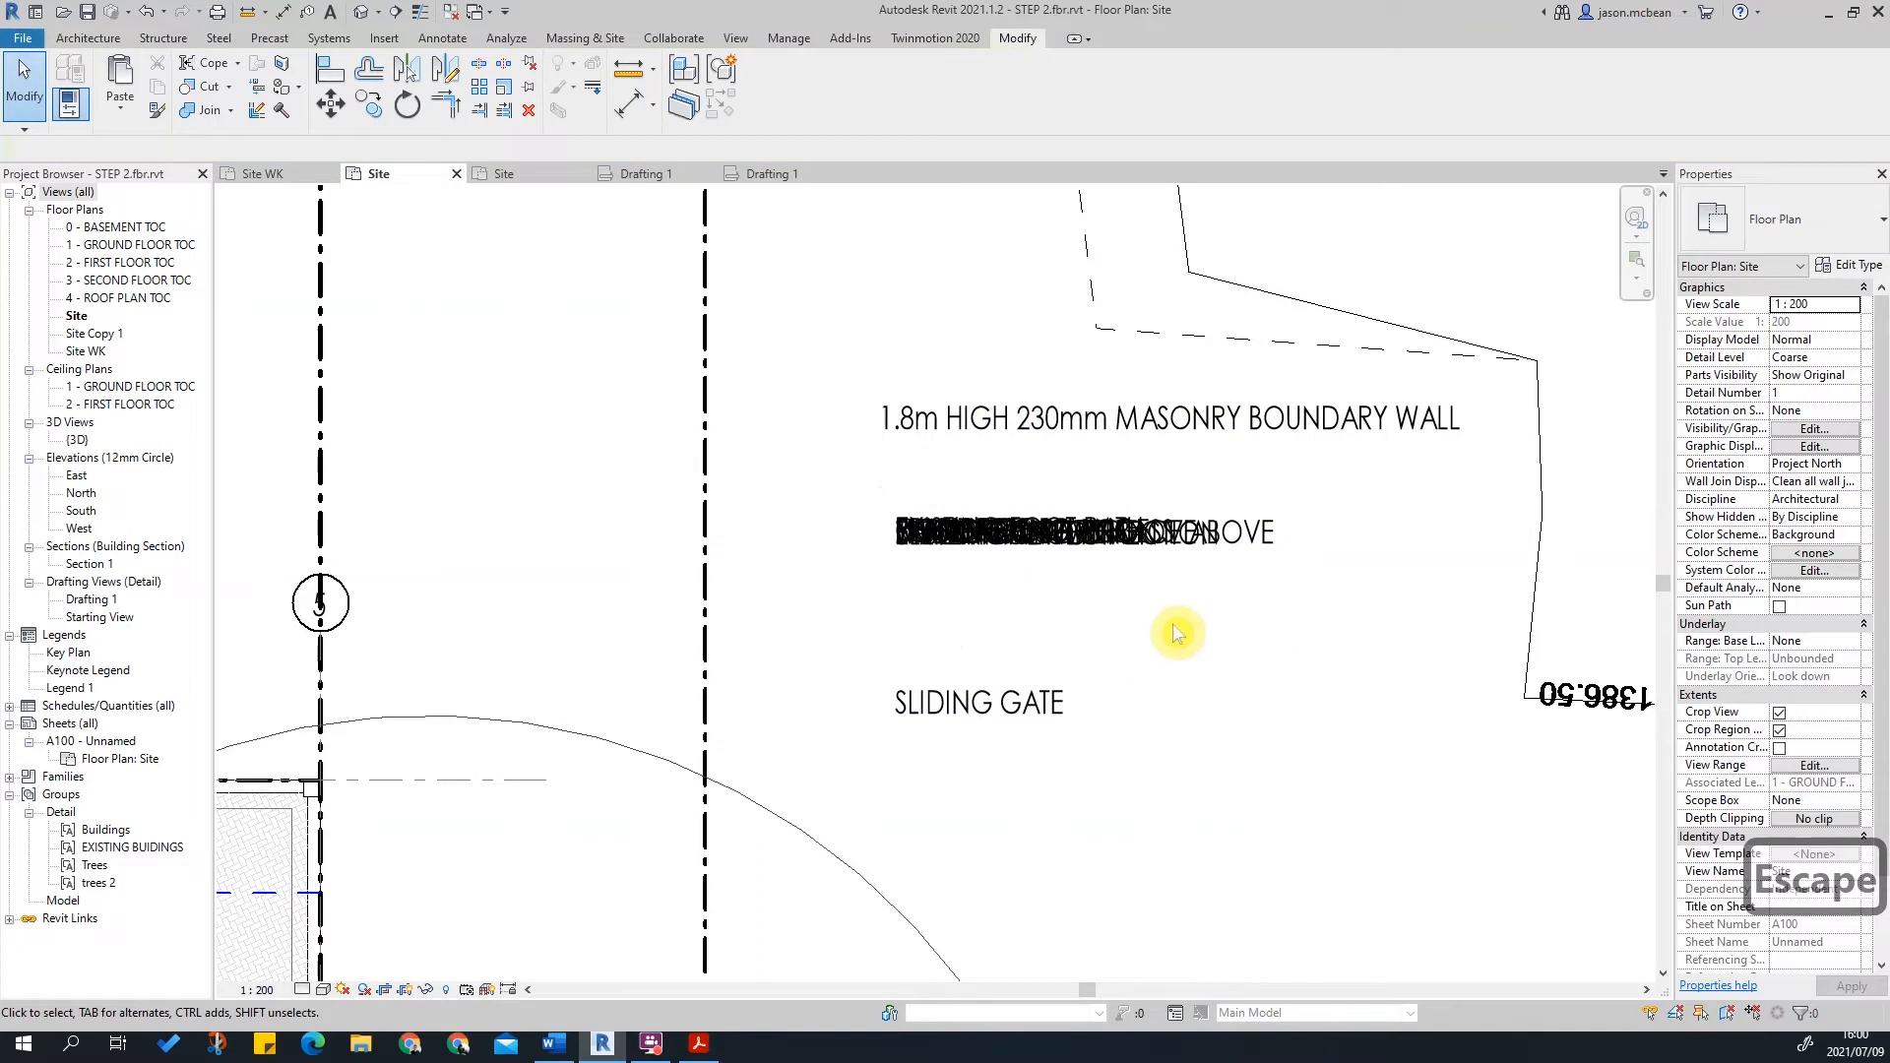
left_click(880, 522)
left_click_drag(877, 519, 889, 794)
left_click(916, 509)
left_click_drag(915, 509, 892, 591)
Step: Move the 110Ømm SEWER and MUNICIPAL SEWER notes above the stack, and the roof terrace and canopy line notes below it
left_click(898, 529)
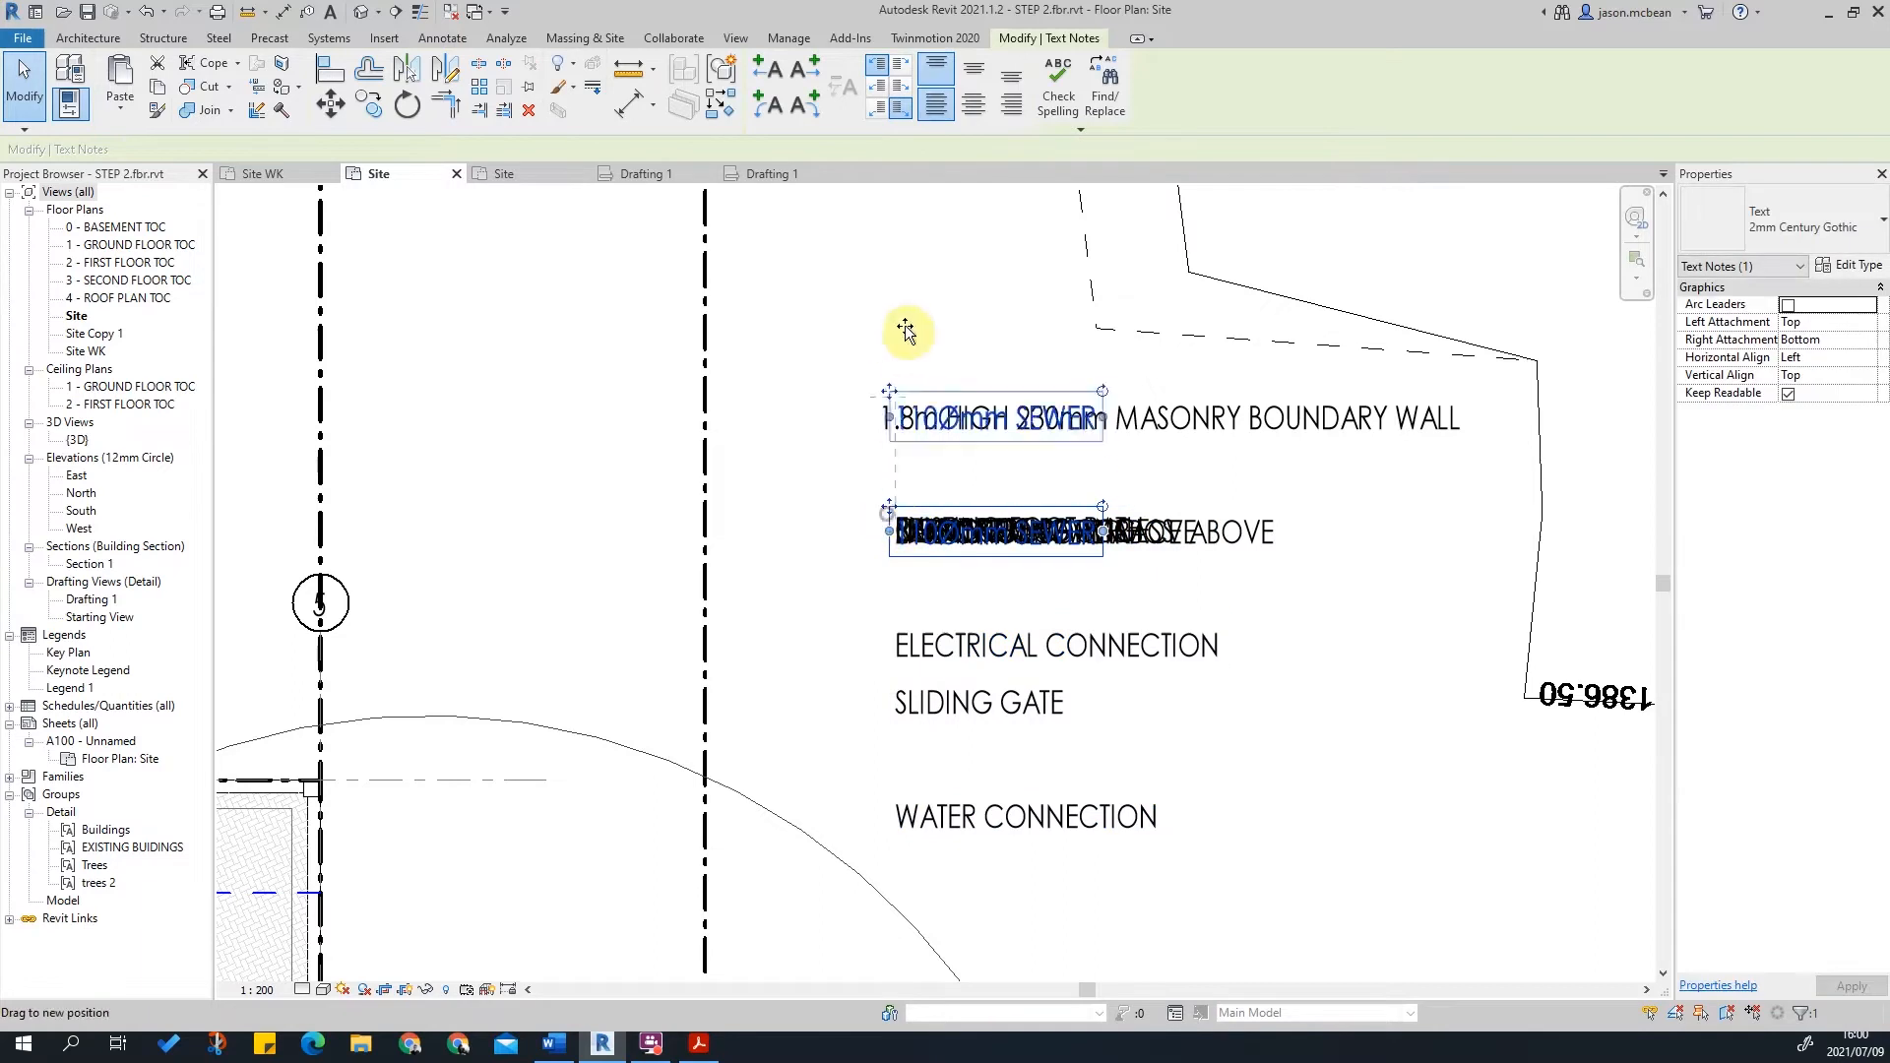
left_click_drag(902, 349, 914, 328)
left_click(901, 529)
left_click_drag(890, 436, 909, 716)
left_click(898, 530)
left_click(896, 531)
scroll(901, 533, "down", 2)
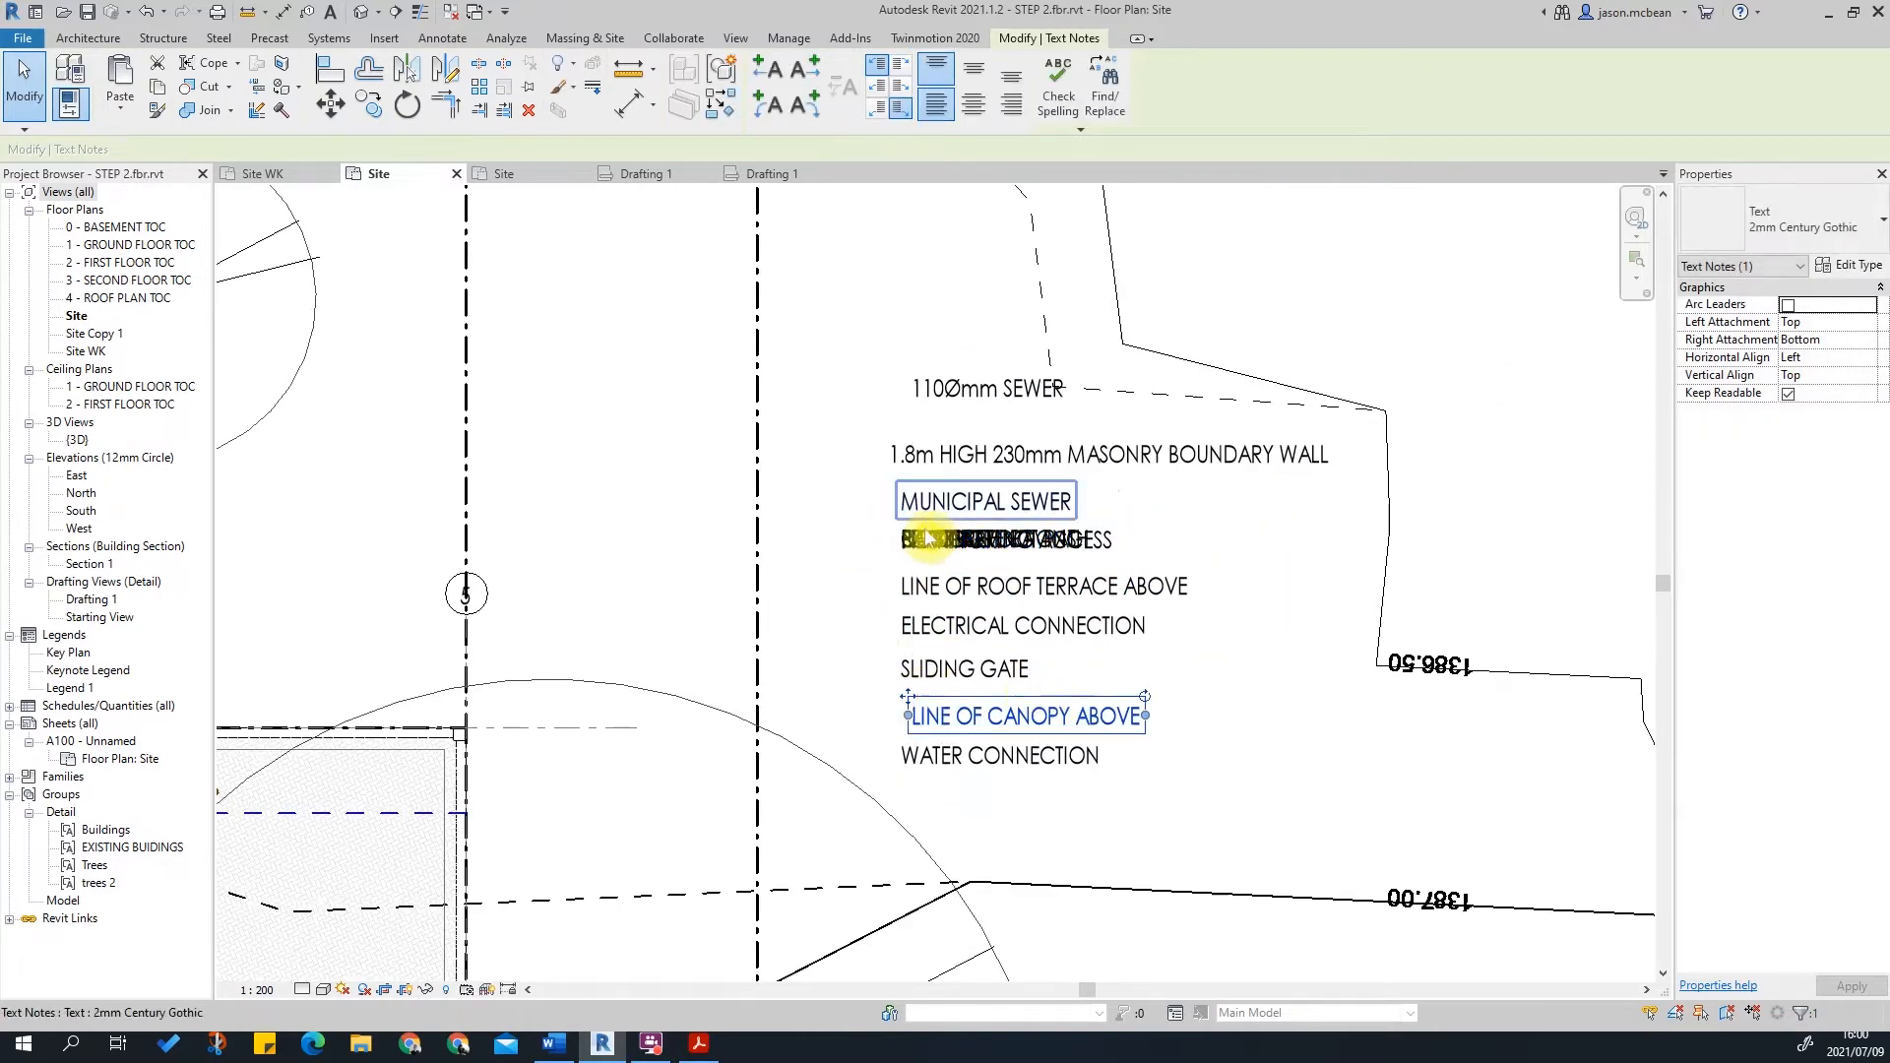
Step: Move the PARKING and NEW PARKING ACCESS notes out of the stack to below WATER CONNECTION
key("Escape")
left_click(858, 732)
left_click_drag(906, 542, 917, 825)
scroll(984, 807, "up", 3)
key("Escape")
left_click(835, 379)
left_click_drag(830, 363, 845, 849)
Step: Move the NO OBSTRUCTIONS, PLANTING, BRICK PAVING and CONCRETE PAVING notes below NEW PARKING ACCESS, leaving EXISTING FOOT PATH in place
left_click(906, 388)
scroll(858, 461, "down", 2)
left_click_drag(865, 410, 865, 785)
left_click(865, 411)
left_click_drag(843, 412, 847, 940)
left_click(858, 410)
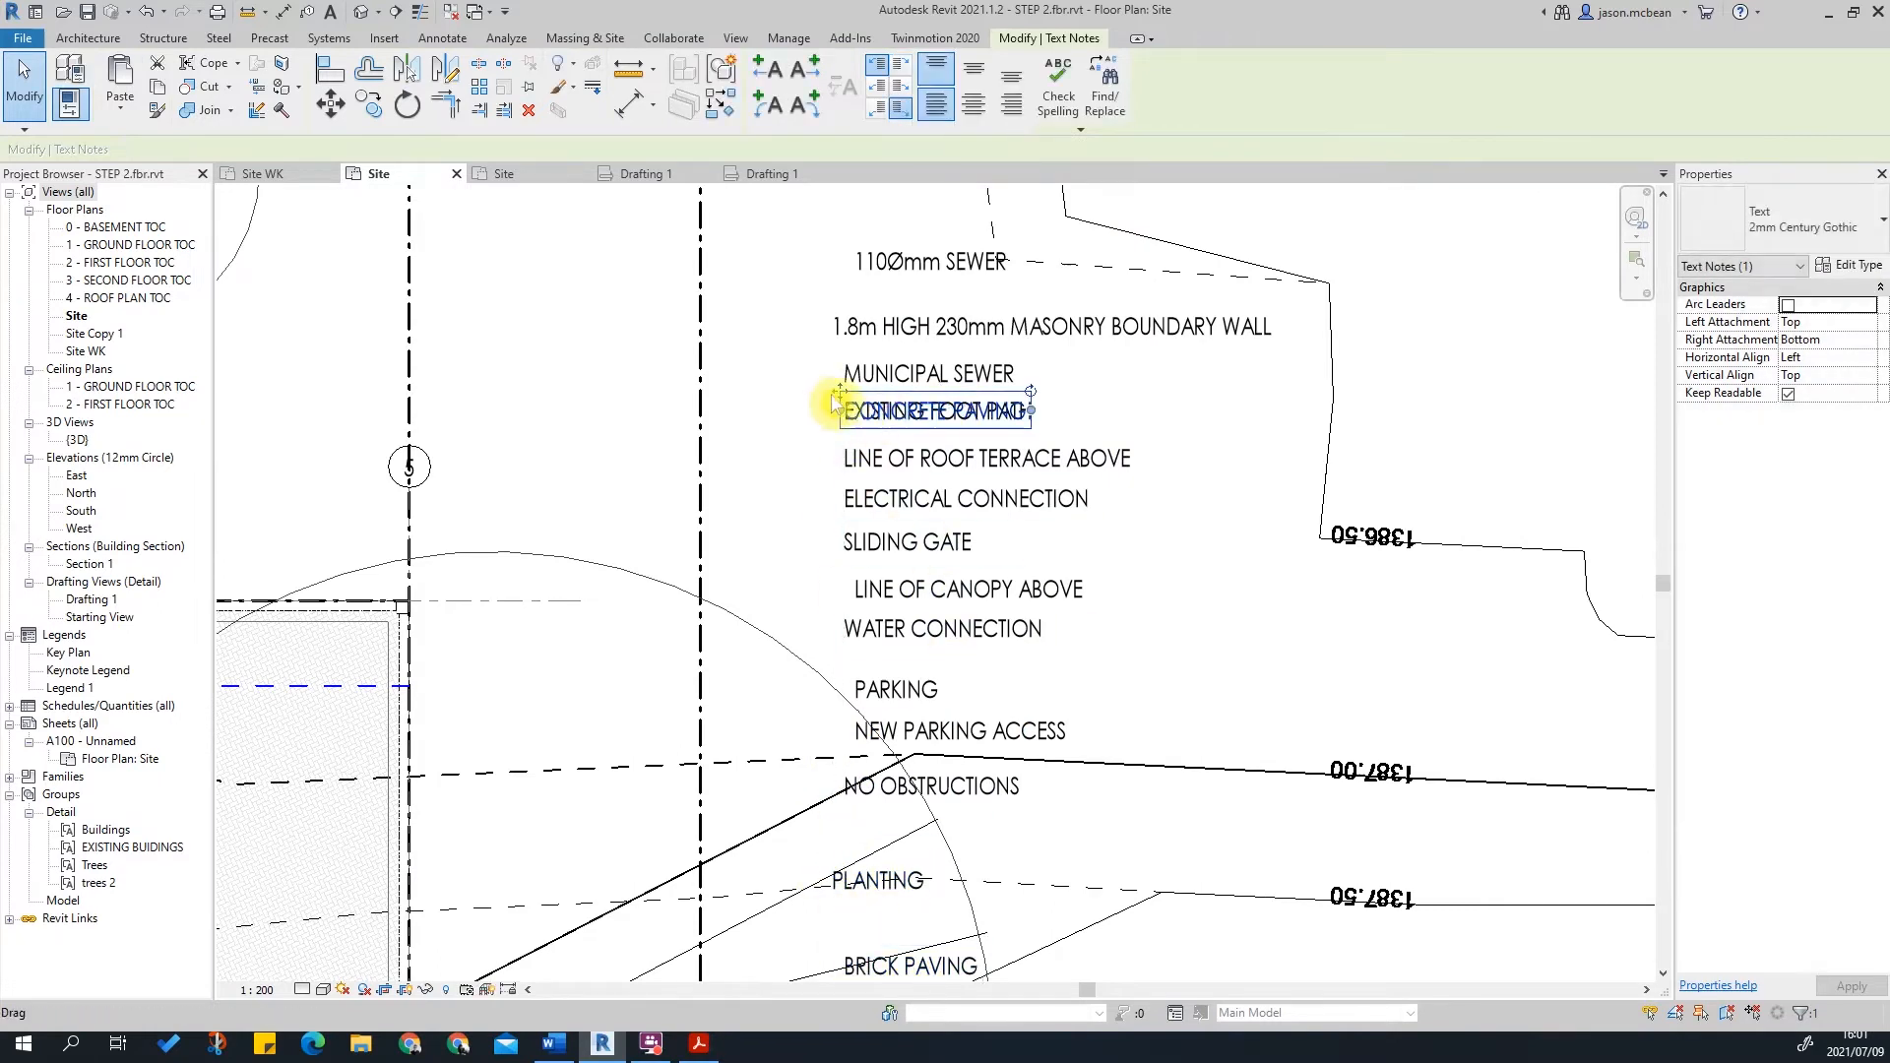
left_click_drag(849, 707, 845, 835)
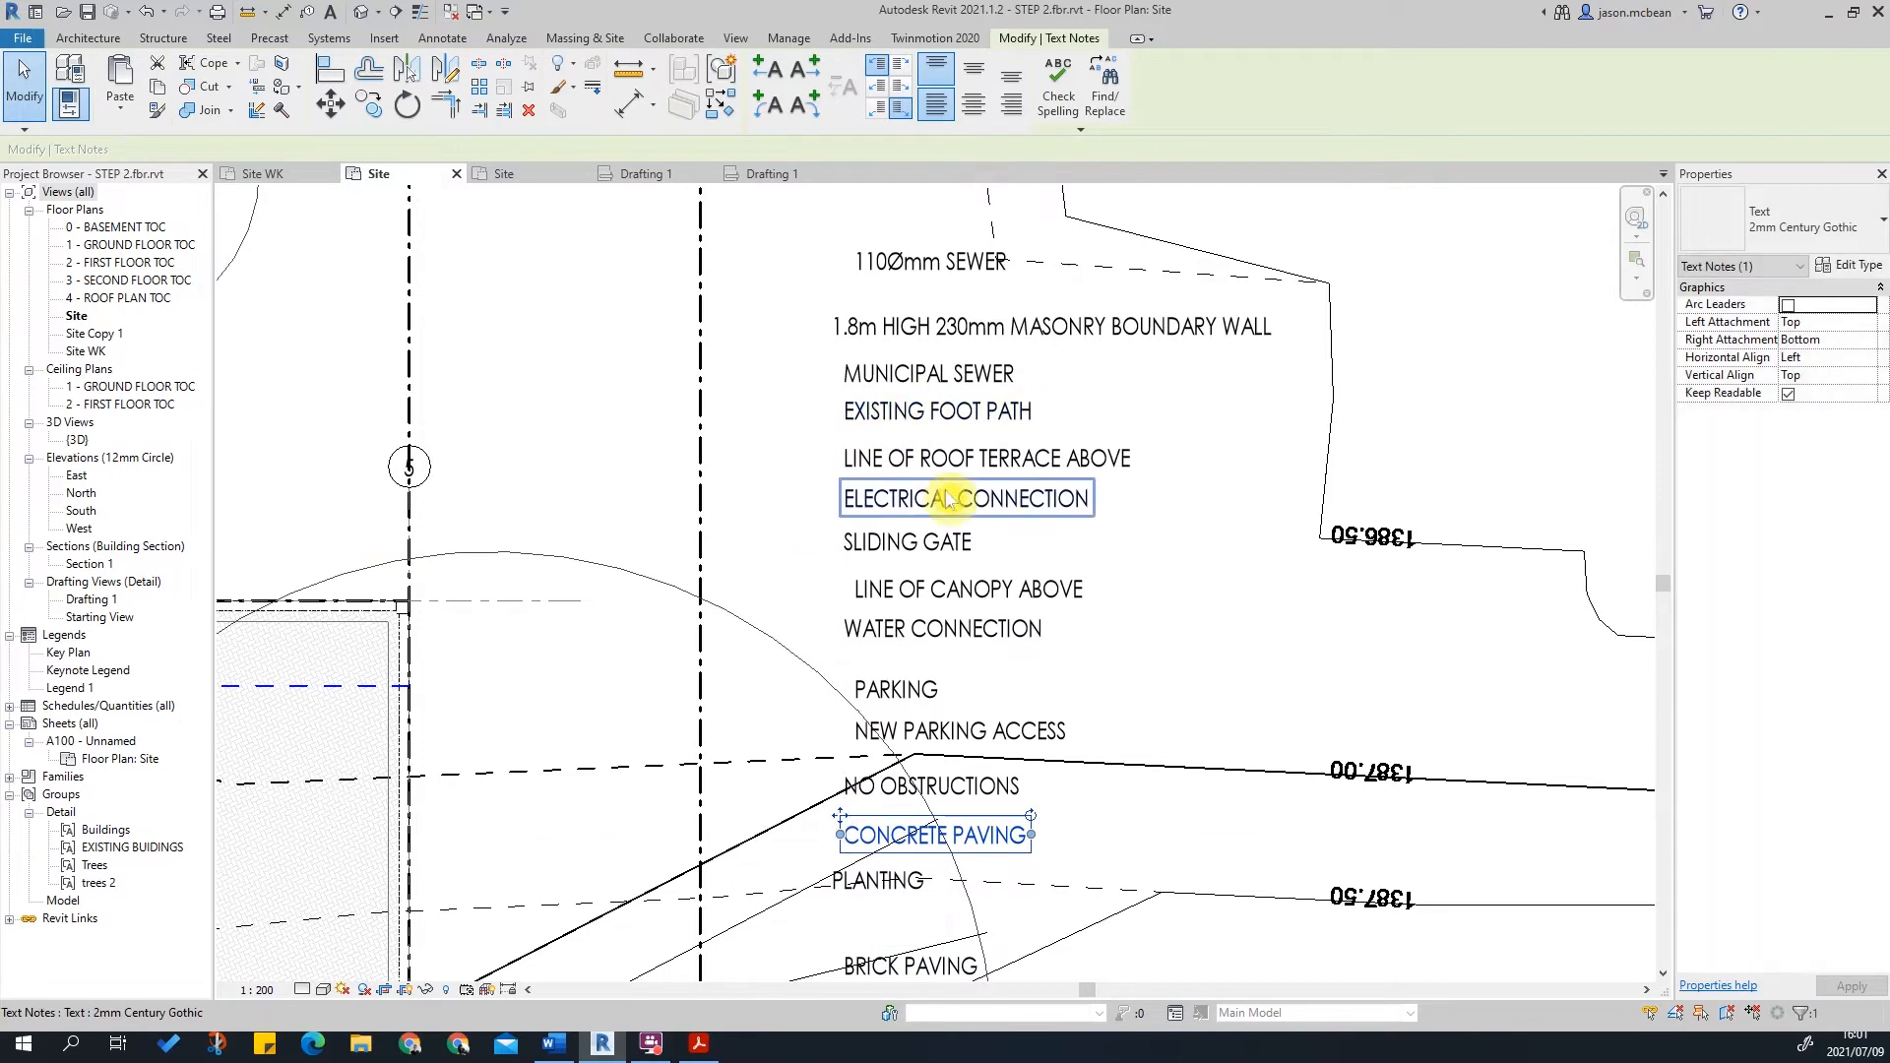
key("Escape")
scroll(975, 797, "down", 2)
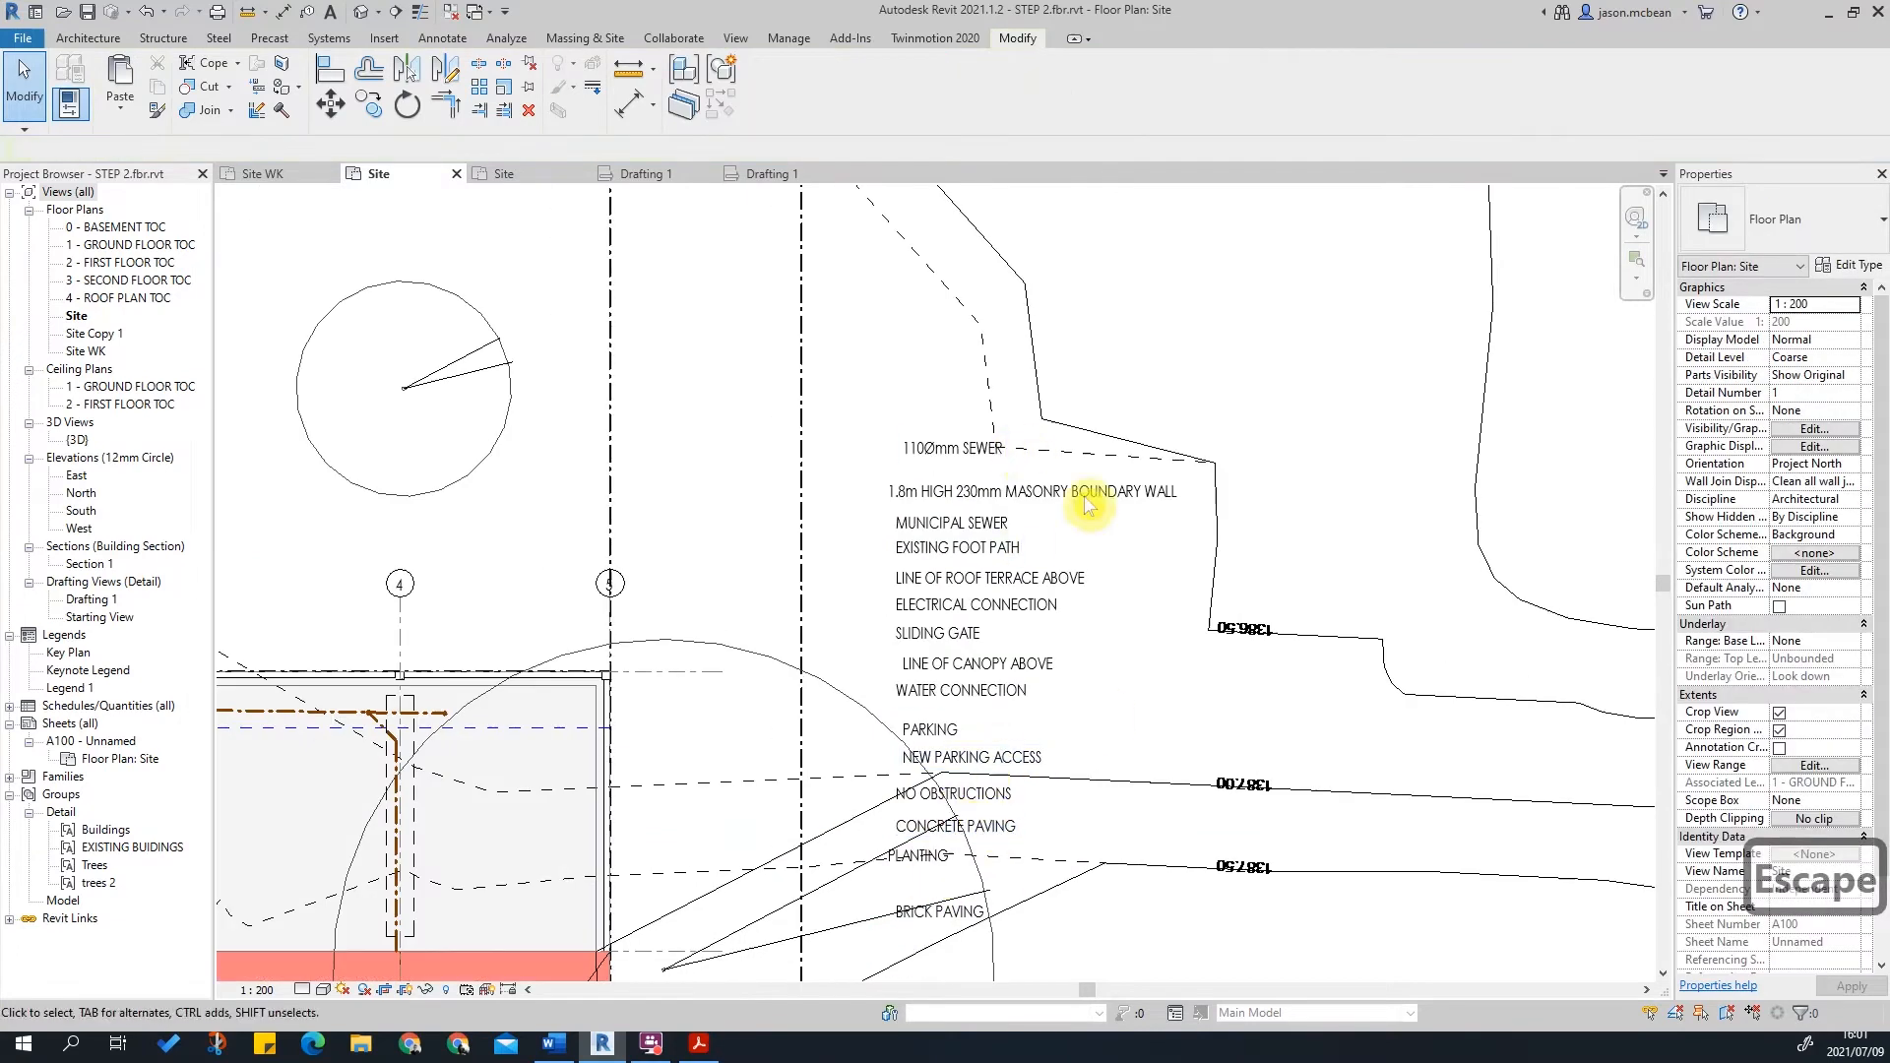
Step: Move the BRICK PAVING note onto the paved area north of the building, between grids 2 and 3
scroll(1103, 715, "up", 3)
key("Escape")
scroll(1083, 694, "down", 2)
middle_click_drag(773, 768, 1025, 493)
scroll(1019, 443, "up", 2)
key("Escape")
key("Escape")
left_click(1024, 382)
left_click_drag(1024, 382, 1346, 514)
scroll(1346, 514, "down", 3)
scroll(650, 376, "up", 3)
left_click_drag(687, 389, 803, 402)
scroll(756, 370, "up", 2)
scroll(799, 441, "down", 2)
key("Escape")
scroll(1100, 564, "down", 2)
middle_click_drag(1099, 564, 560, 848)
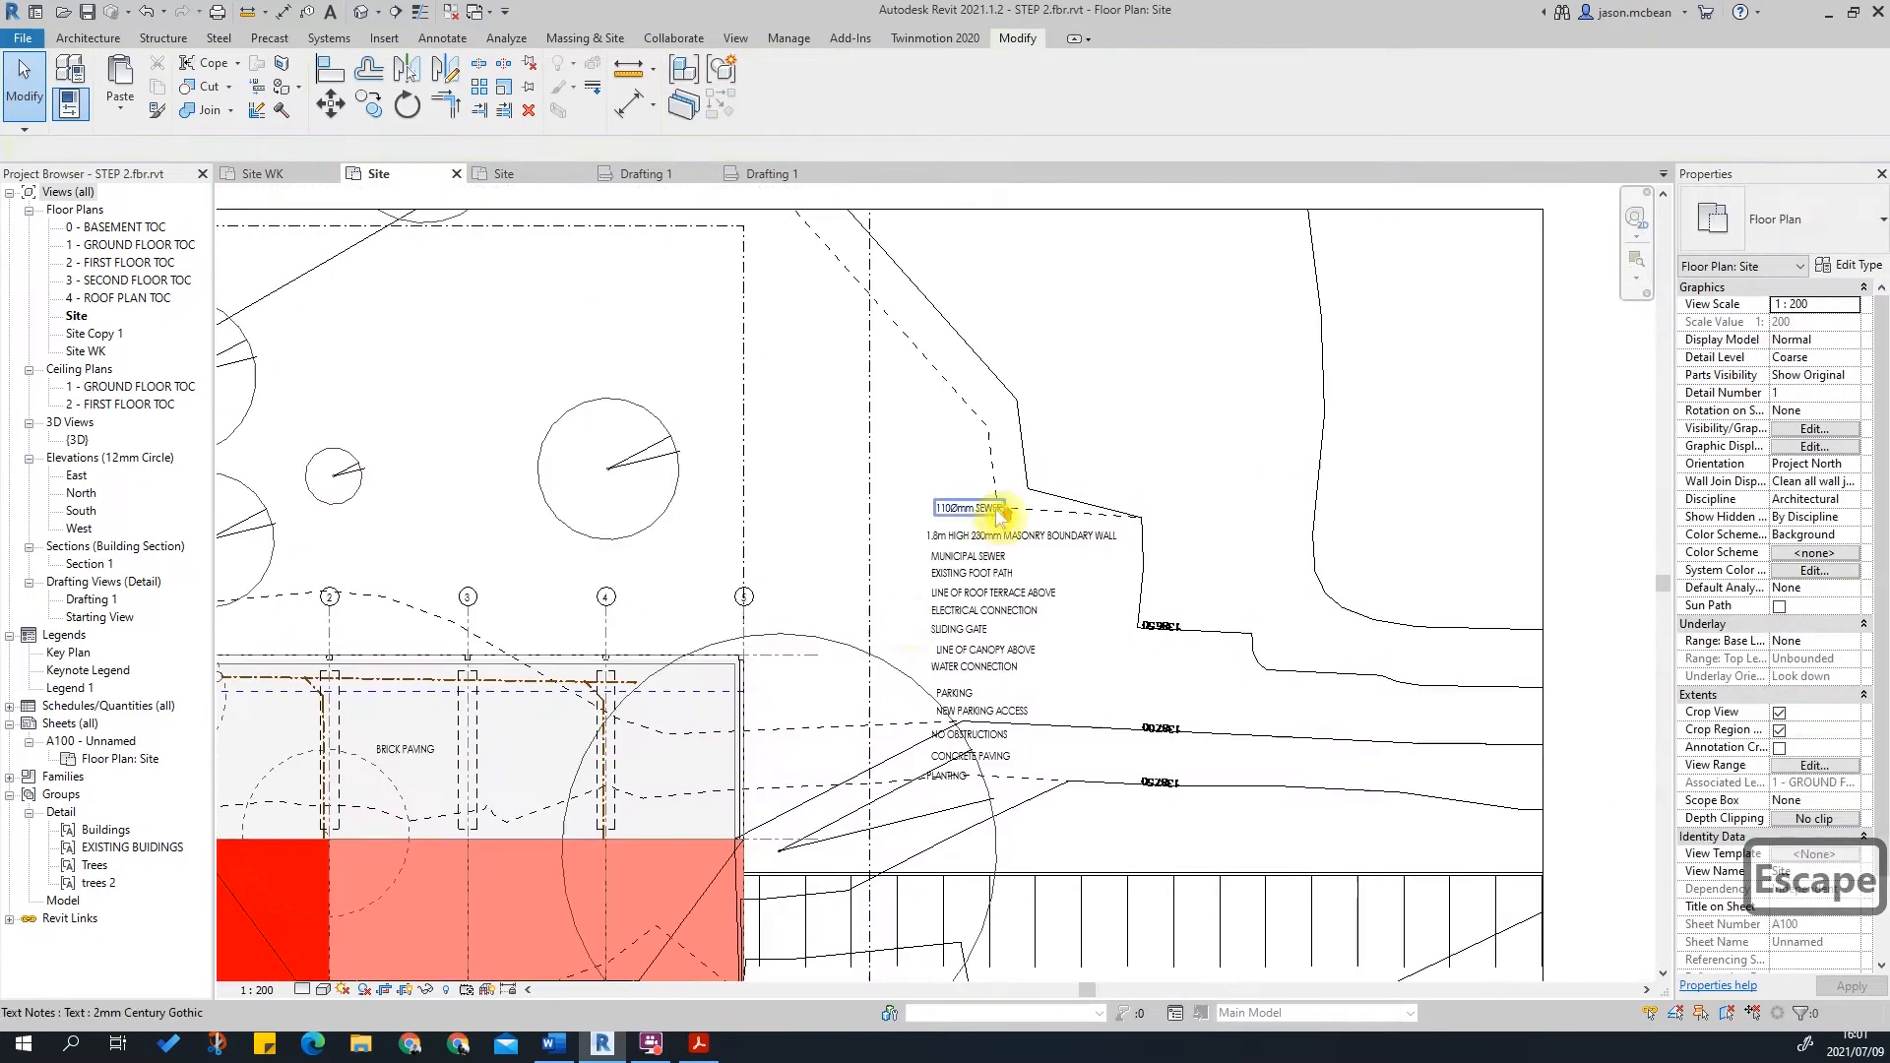
Step: Rotate the NO OBSTRUCTIONS note to vertical and place it west of the parking entrance, between grids B and C
scroll(1000, 514, "up", 3)
key("Escape")
scroll(916, 633, "up", 1)
middle_click_drag(988, 737, 1041, 438)
middle_click_drag(1104, 668, 1159, 513)
left_click(1014, 701)
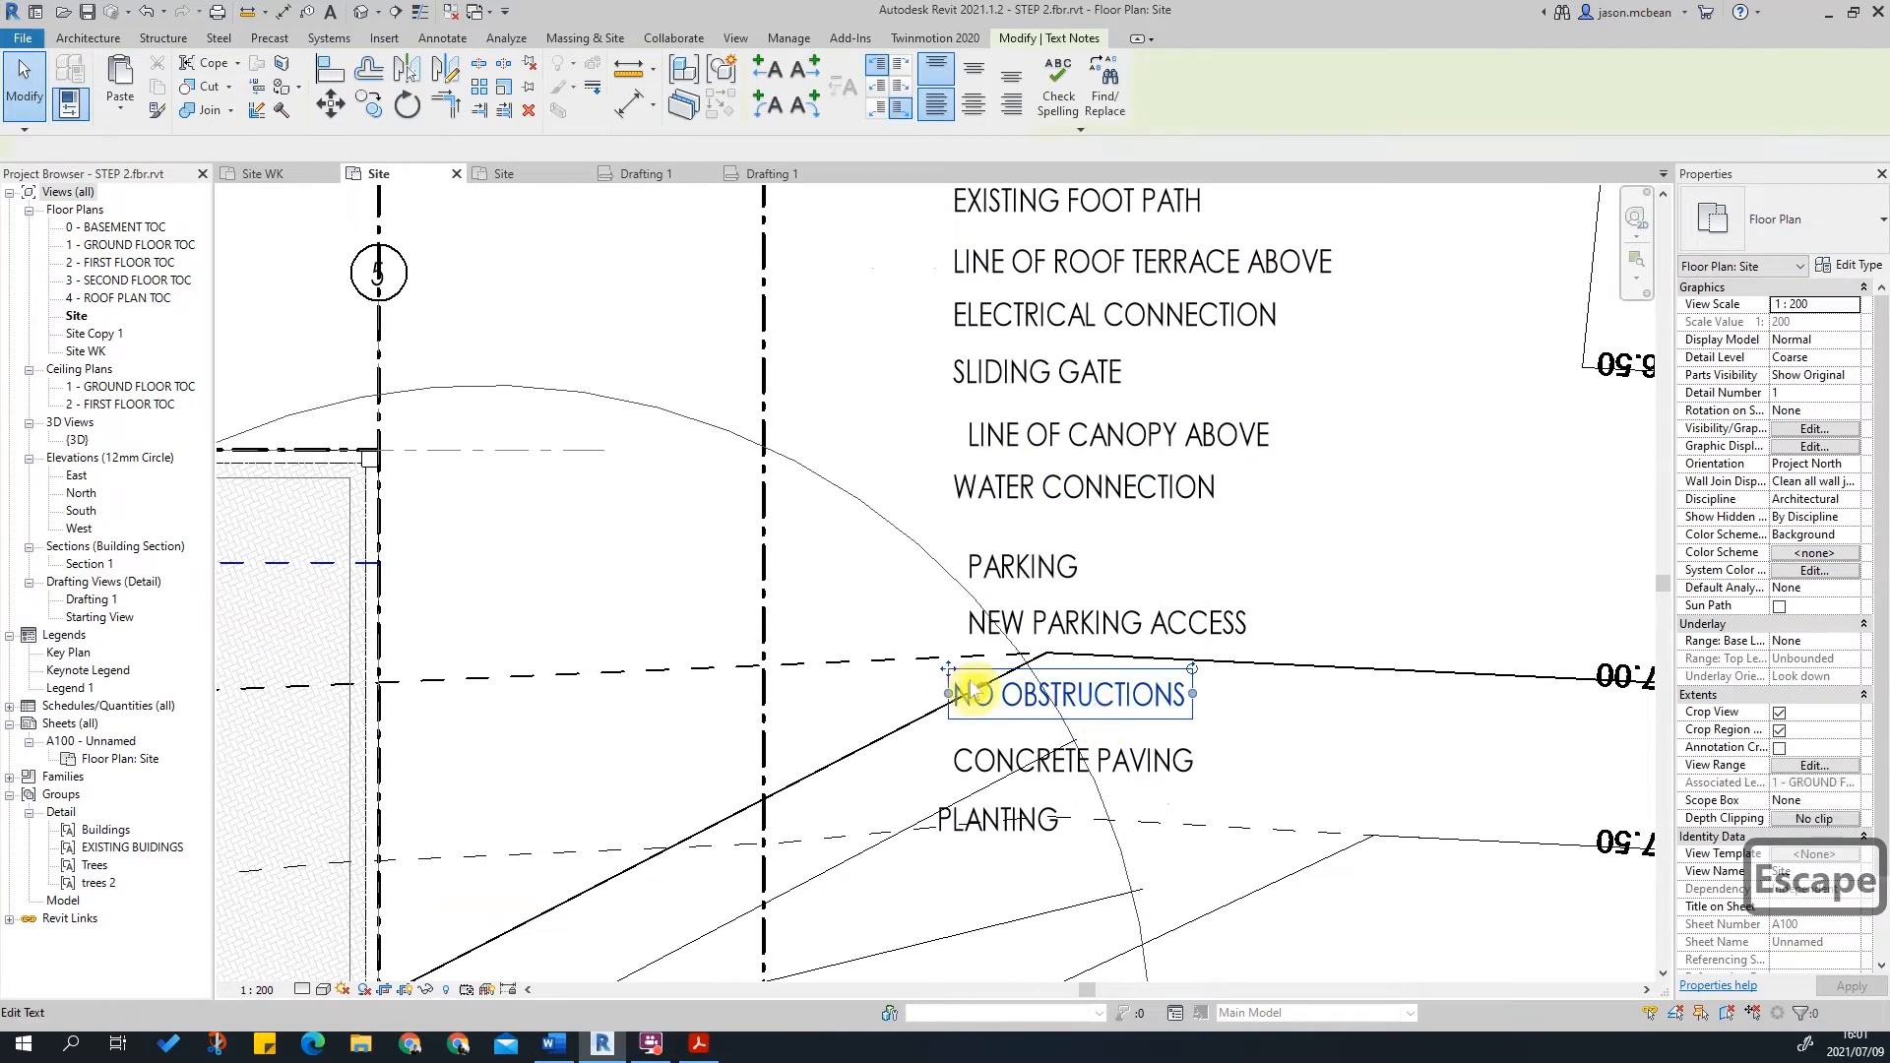
left_click_drag(1188, 675, 1084, 604)
scroll(1132, 788, "down", 1)
scroll(1132, 788, "down", 2)
left_click_drag(1083, 810, 342, 662)
scroll(1052, 579, "down", 2)
scroll(296, 650, "up", 3)
key("Escape")
scroll(333, 681, "down", 4)
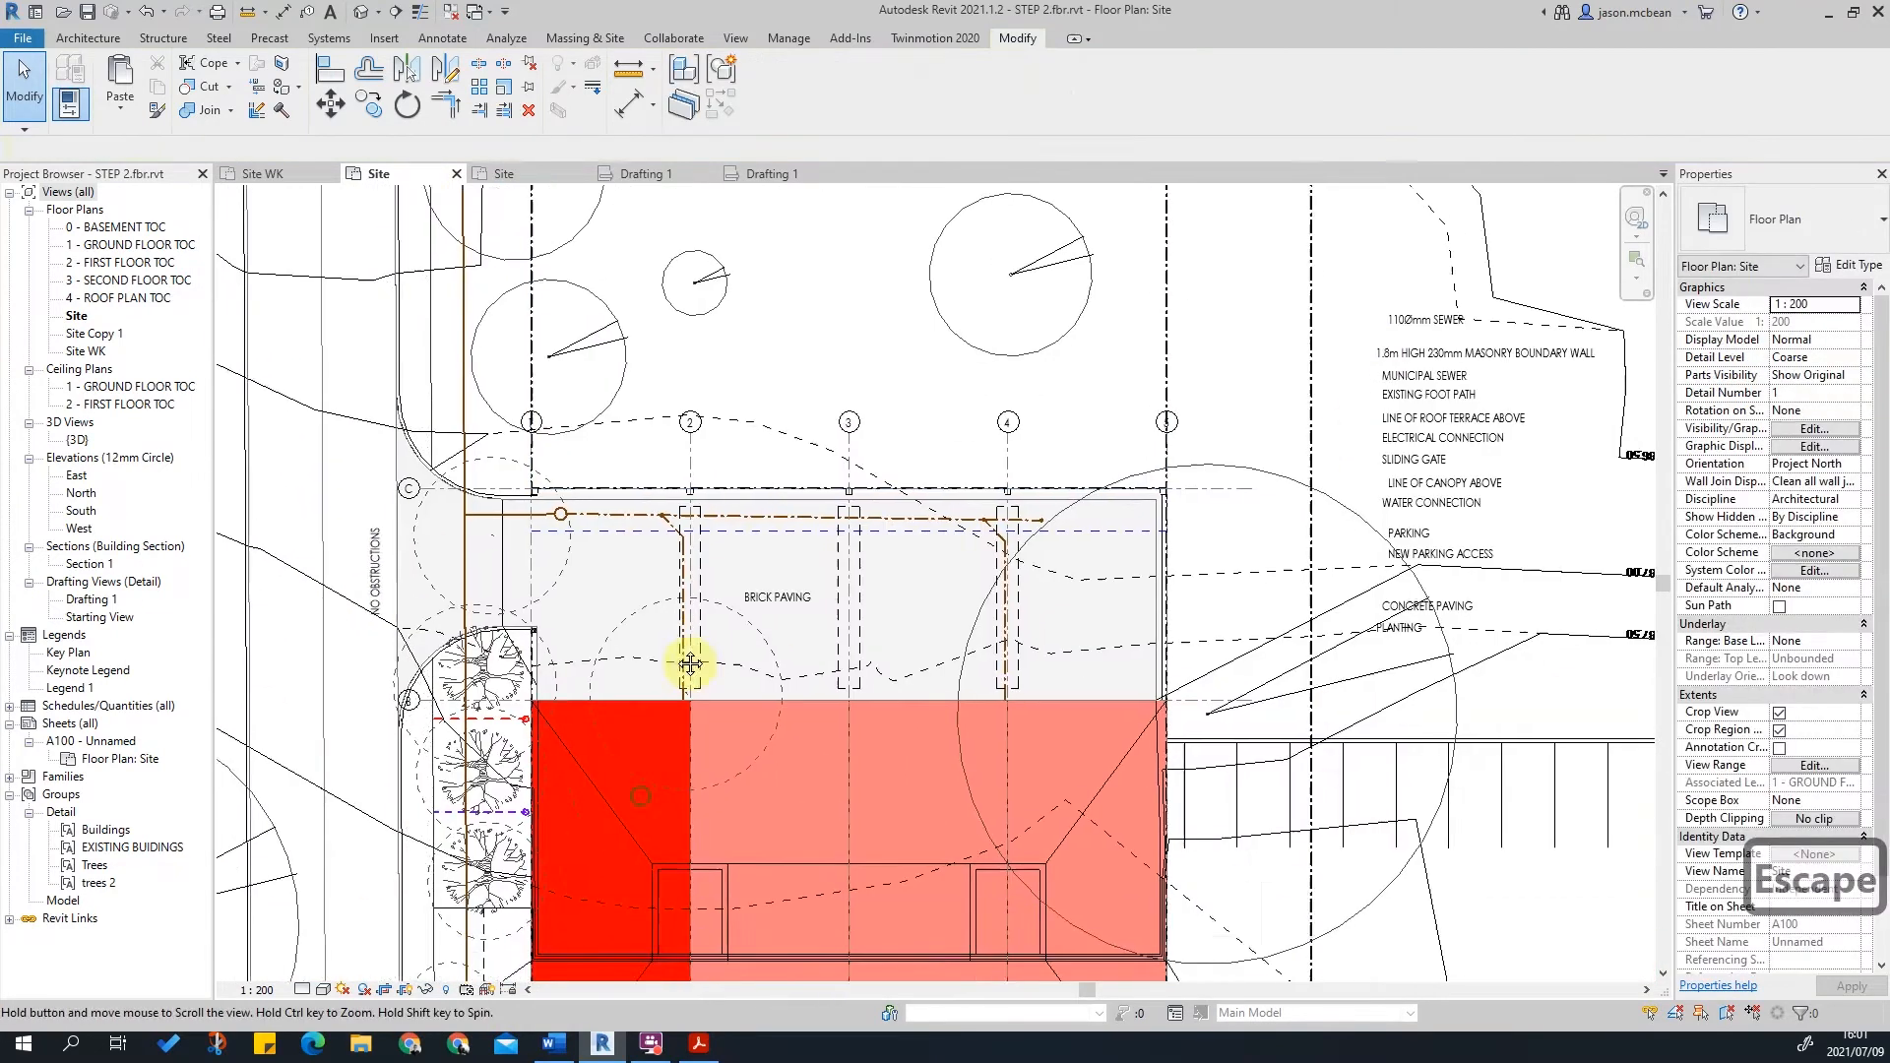
Step: Examine the placed sewer, boundary wall, parking, paving, canopy and foot path annotations around the proposed building
scroll(1088, 532, "up", 3)
key("Escape")
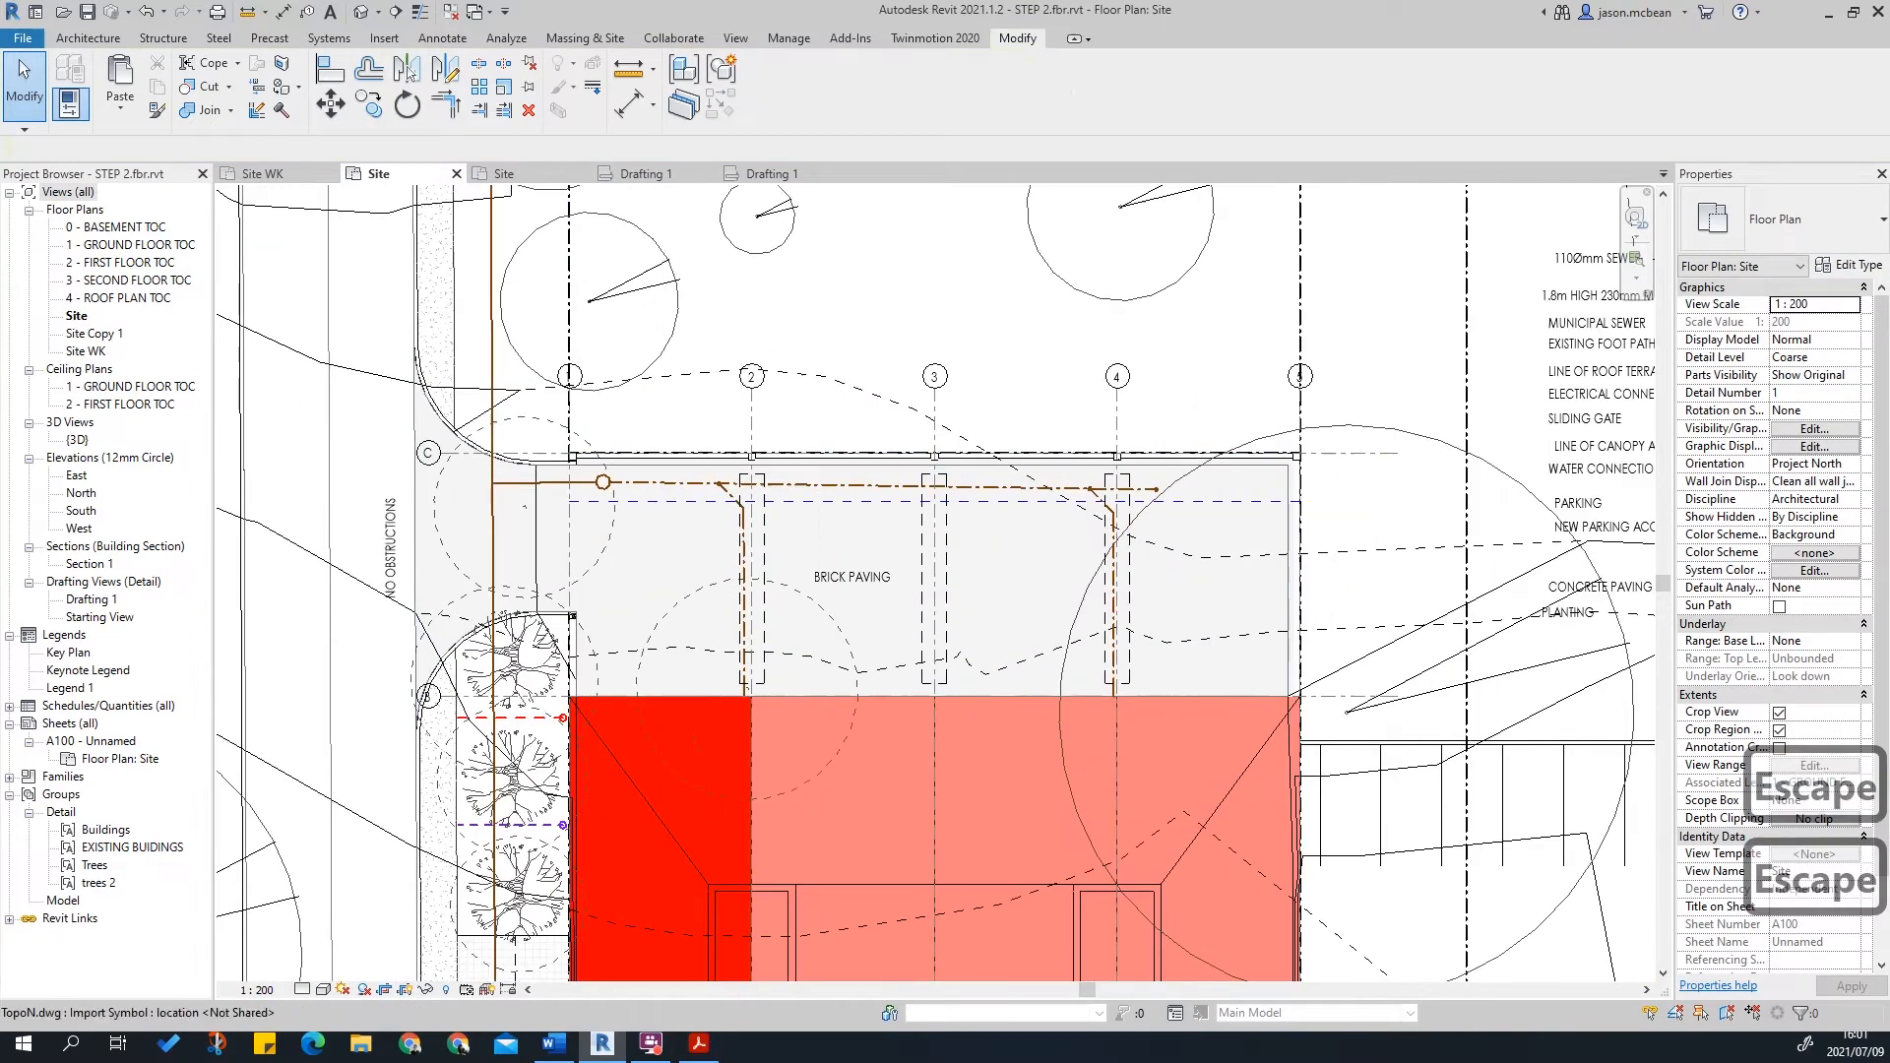
scroll(647, 604, "up", 3)
scroll(1167, 483, "down", 3)
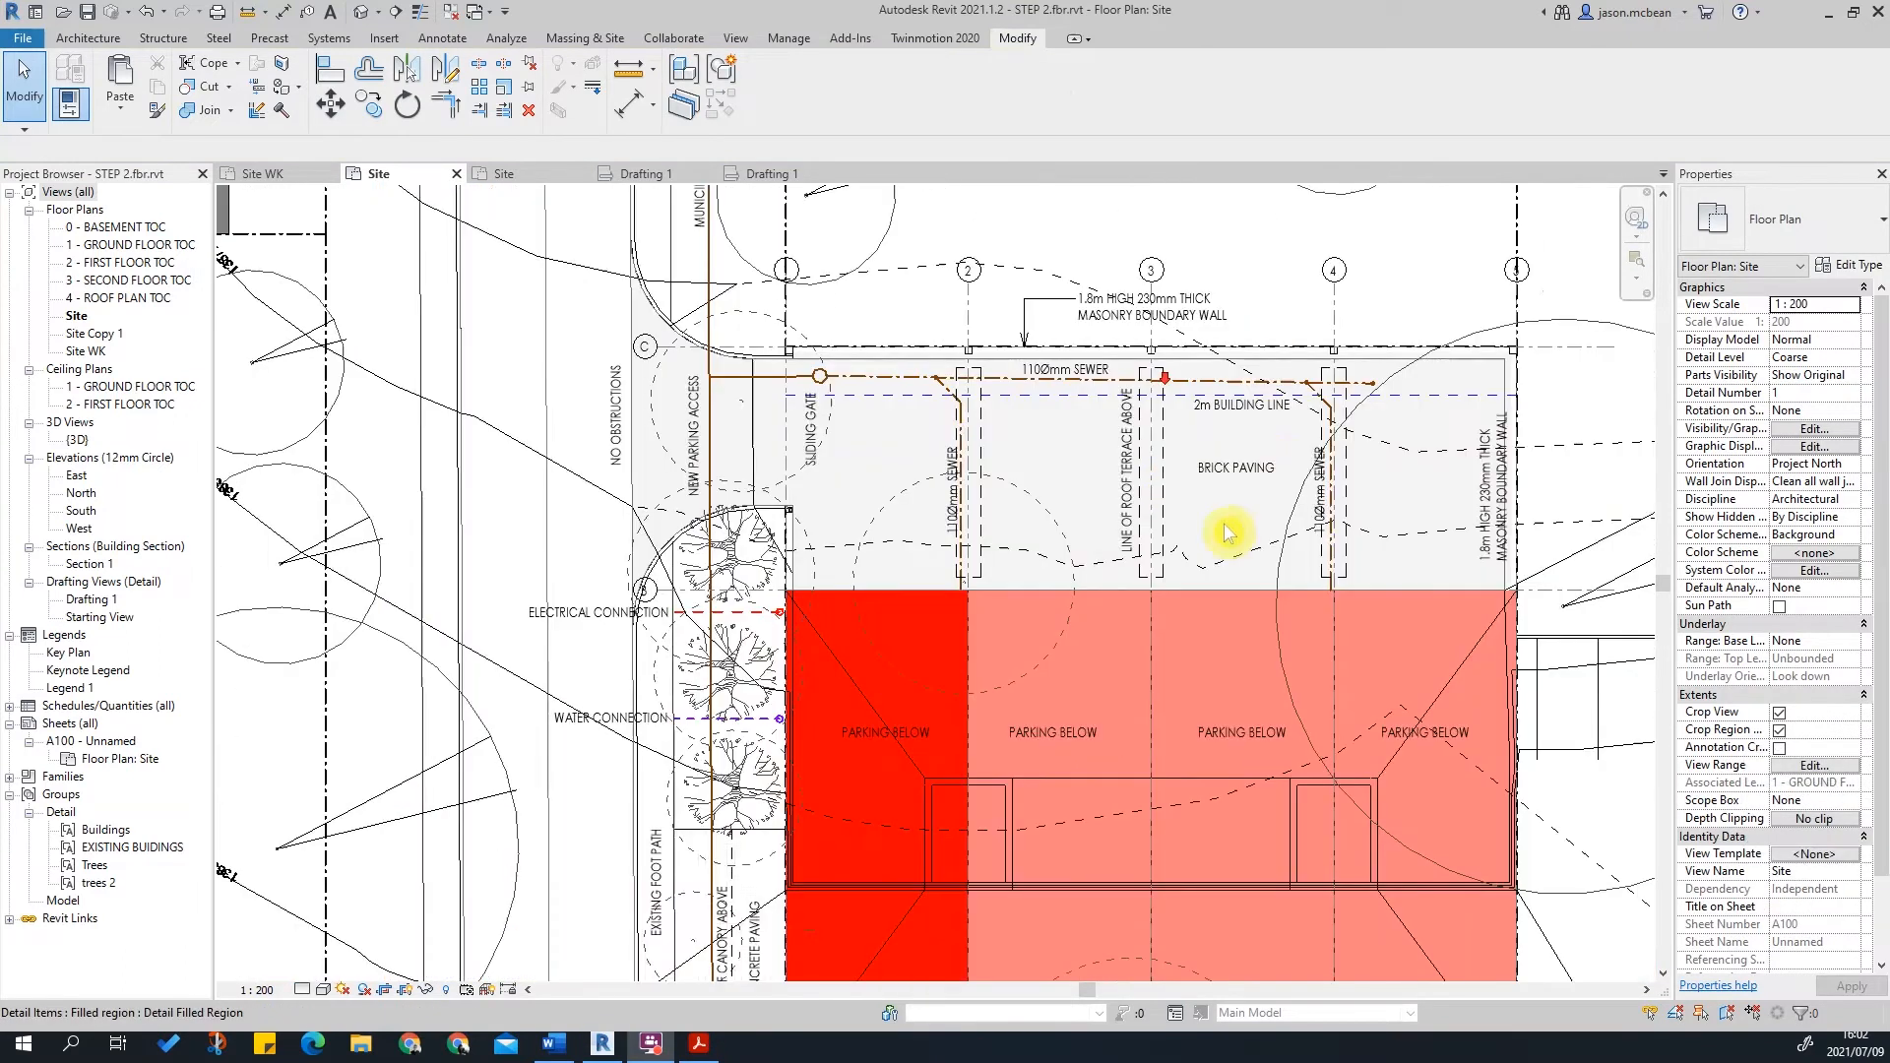
scroll(1341, 586, "up", 3)
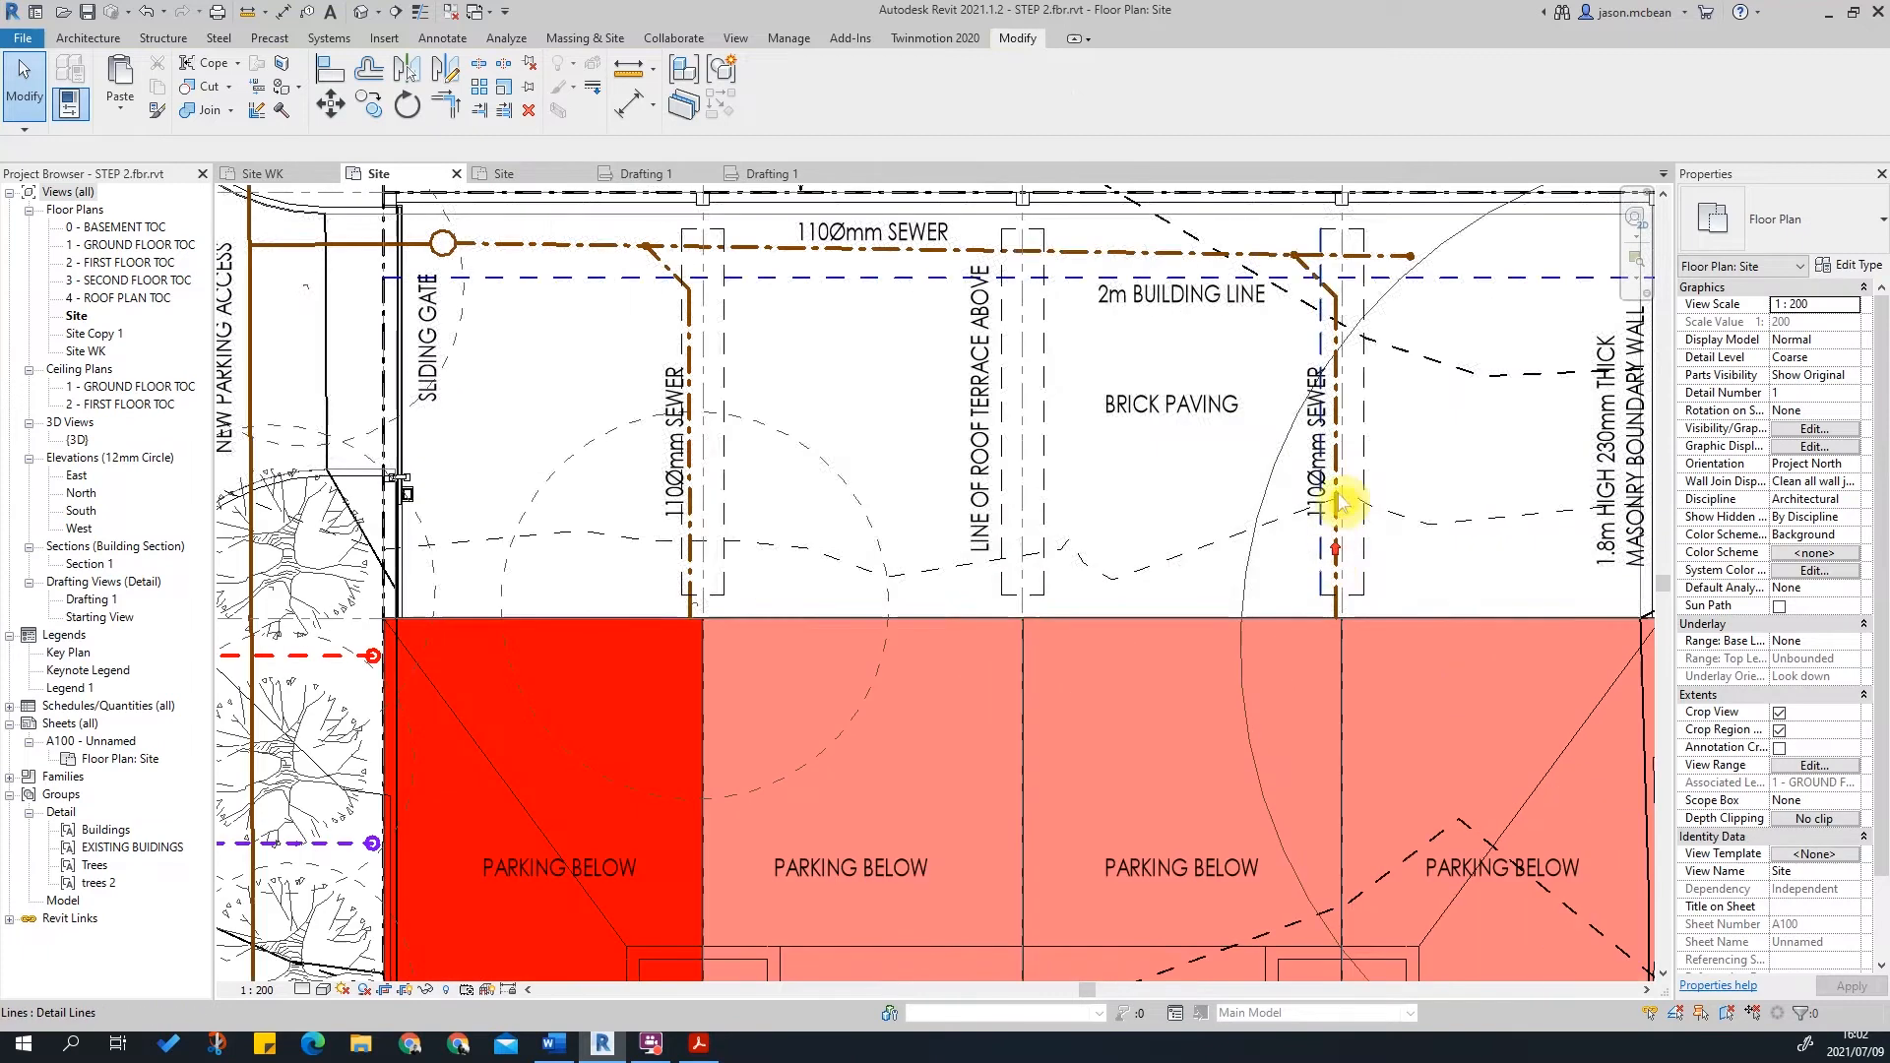
middle_click_drag(561, 287, 1009, 483)
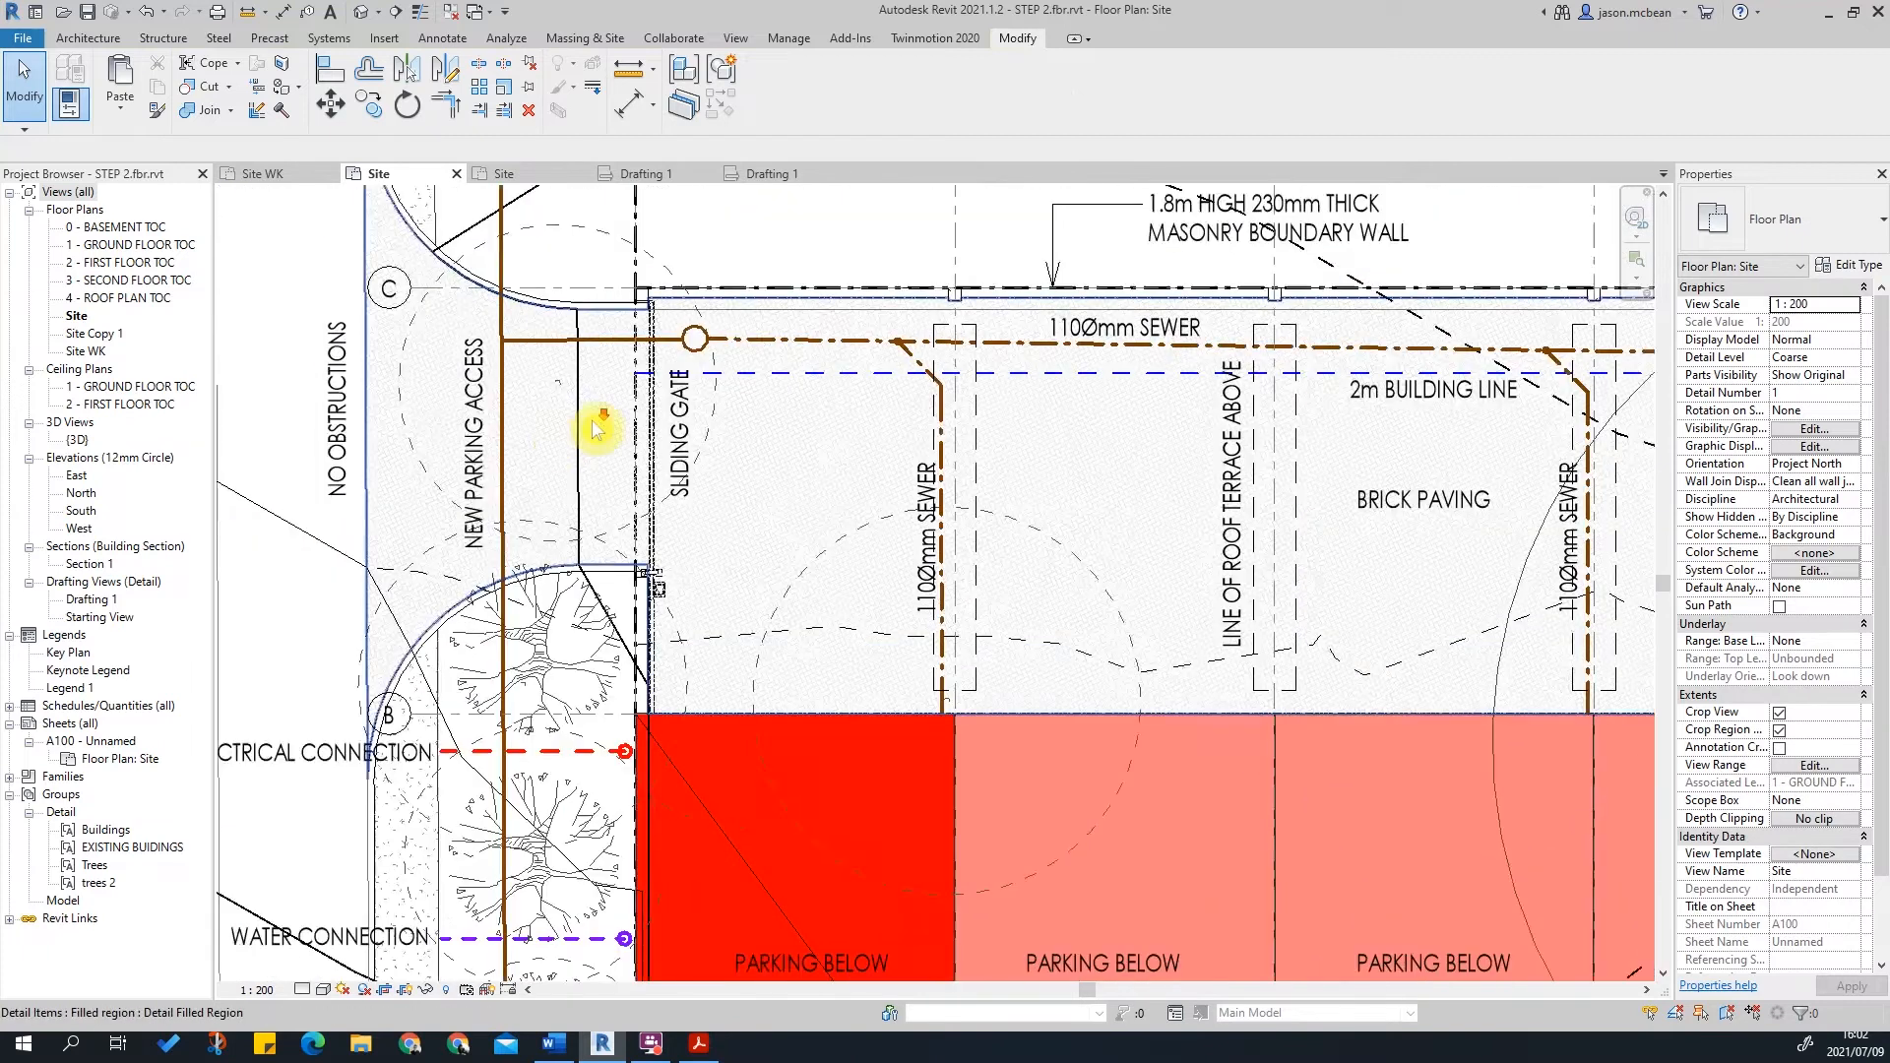
scroll(582, 422, "down", 3)
middle_click_drag(1228, 490, 1018, 532)
middle_click_drag(1329, 872, 1344, 423)
scroll(493, 696, "up", 1)
middle_click_drag(564, 654, 884, 826)
scroll(885, 825, "up", 1)
scroll(665, 628, "down", 2)
scroll(1000, 792, "up", 3)
Step: Try the 2.5mm Century Gothic type on the EXISTING FOOT PATH note south of the building and return it to 2mm Century Gothic
left_click(933, 849)
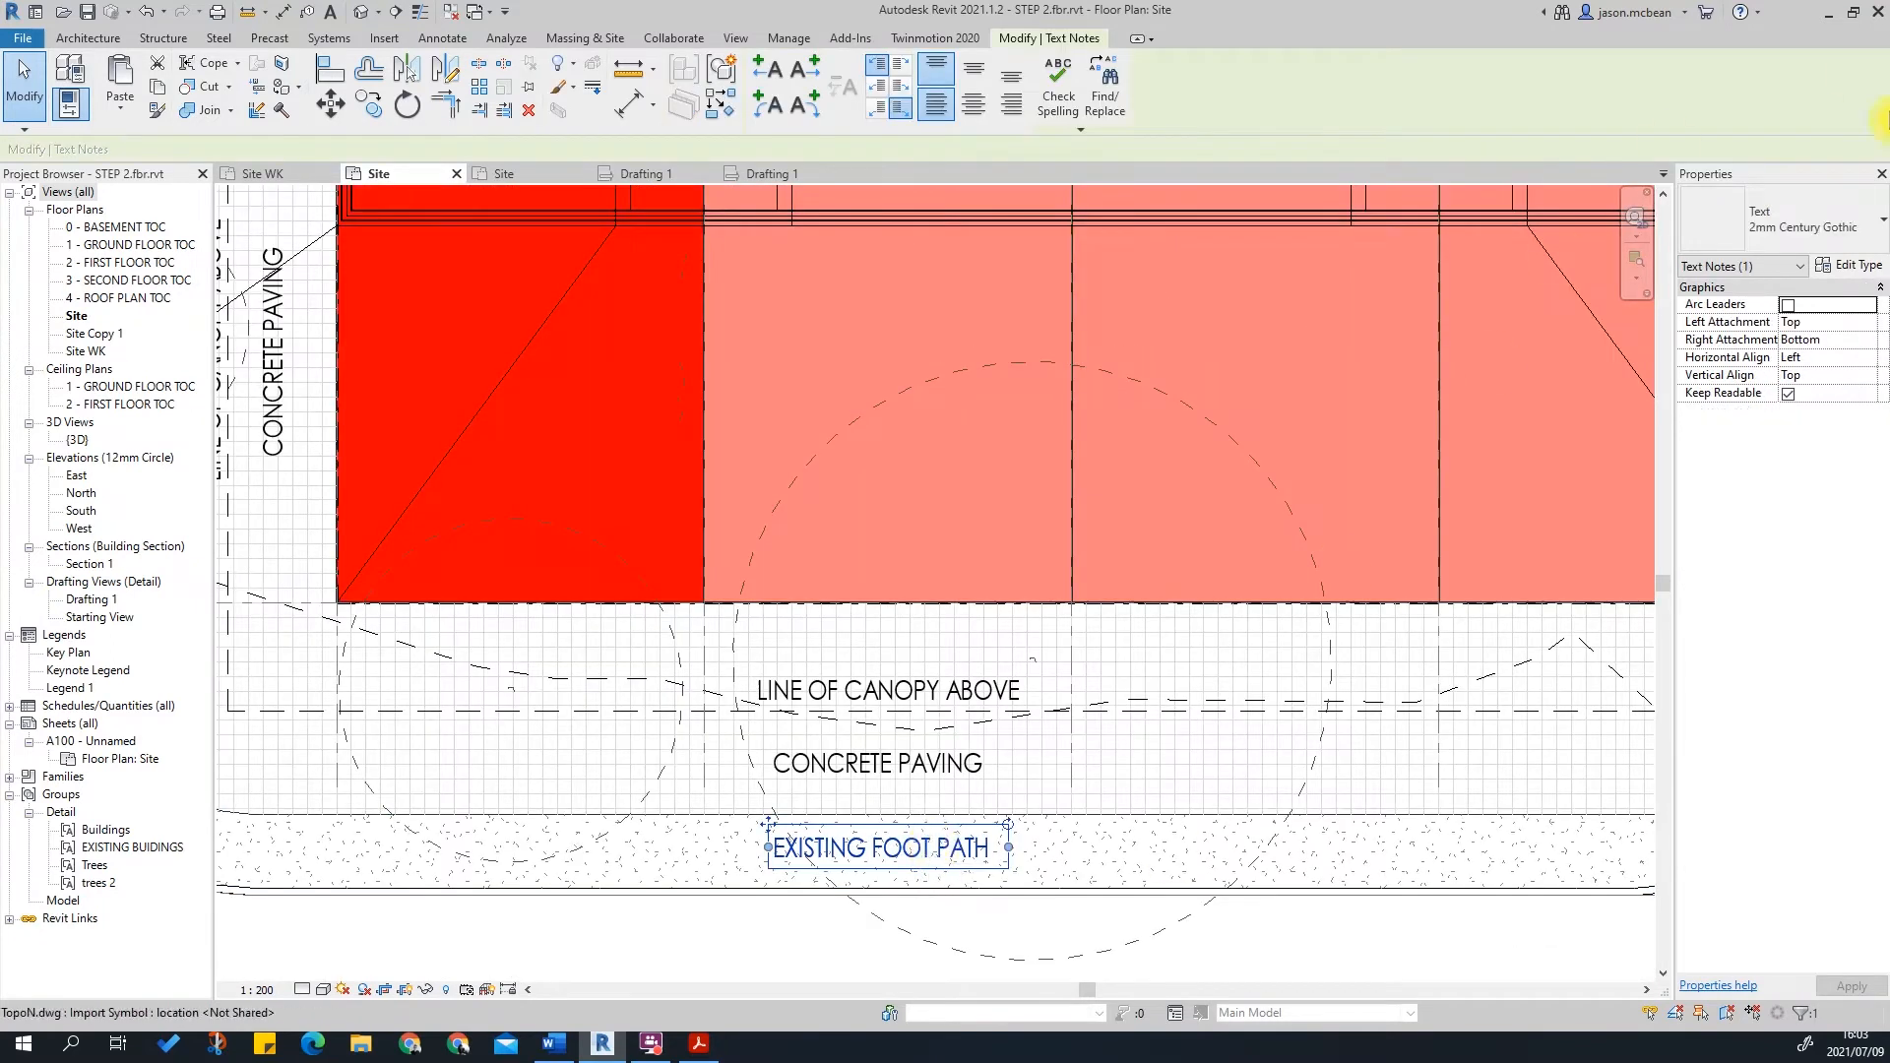
left_click(1861, 210)
left_click(1861, 211)
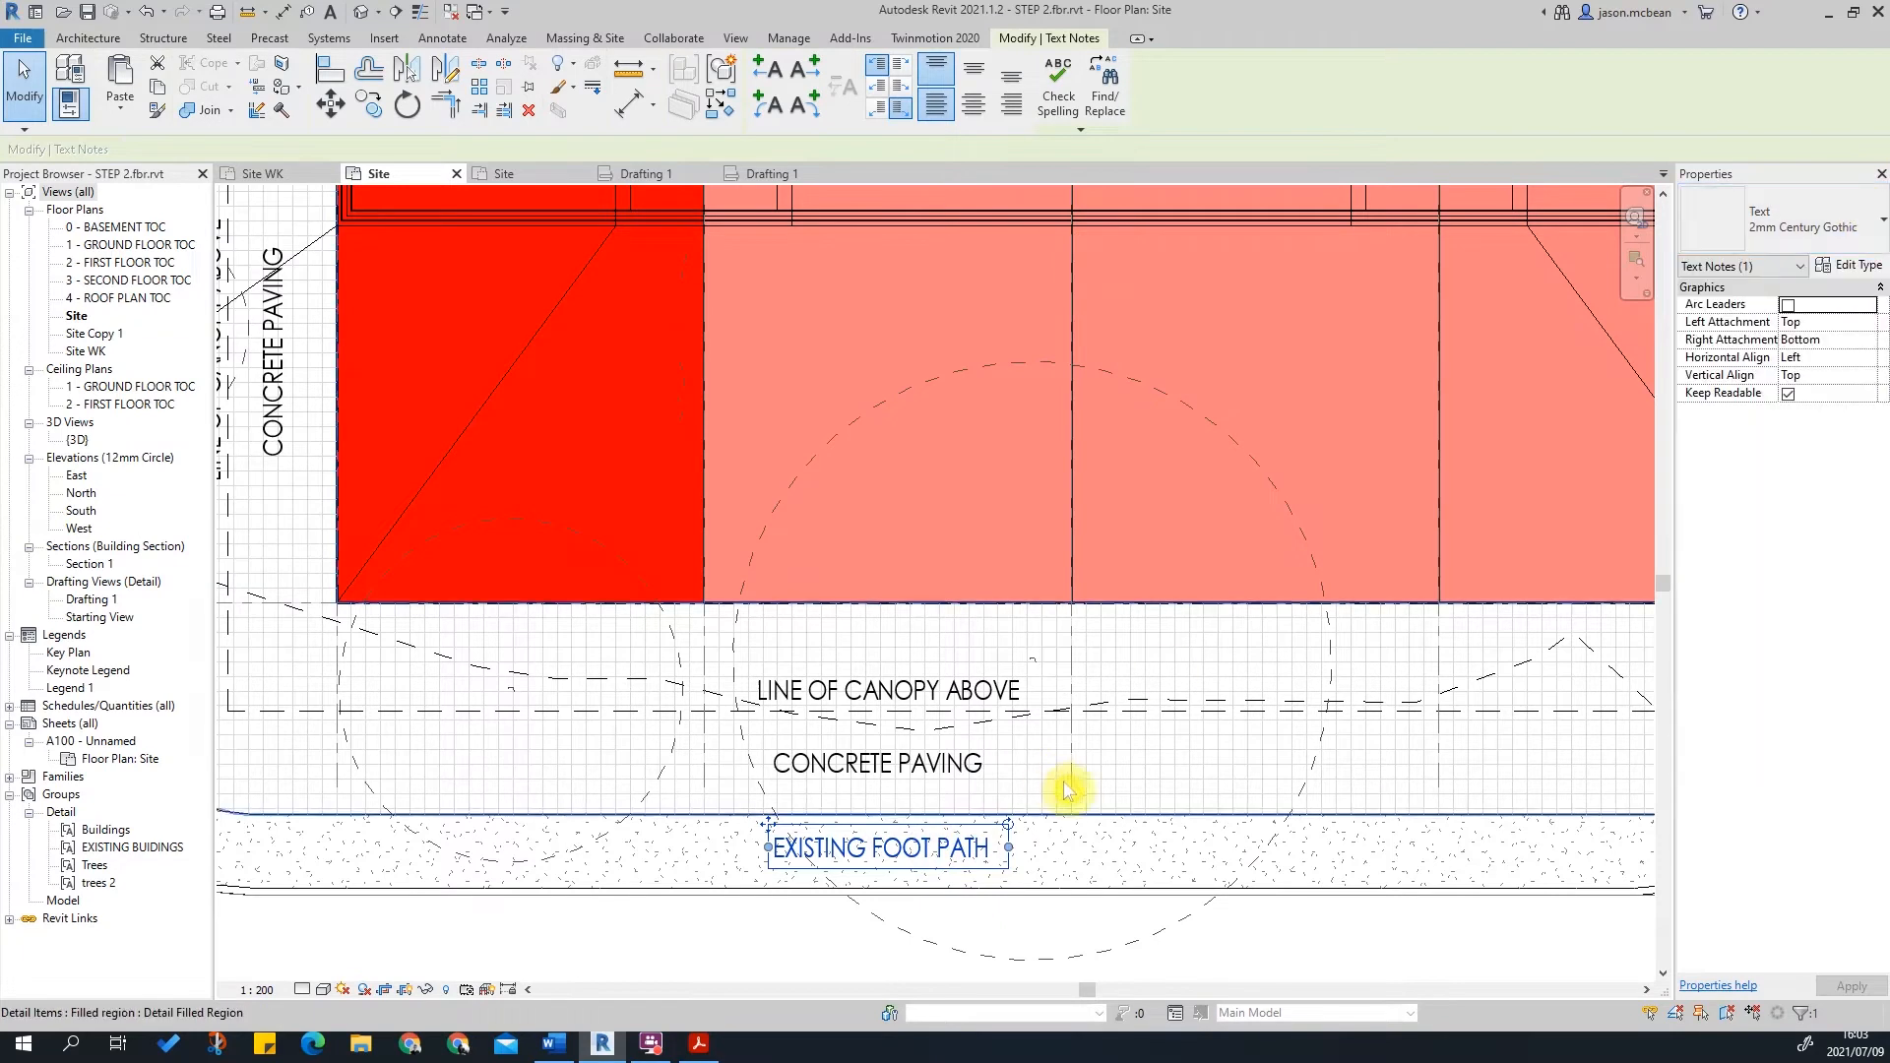
left_click(1777, 230)
left_click(1770, 397)
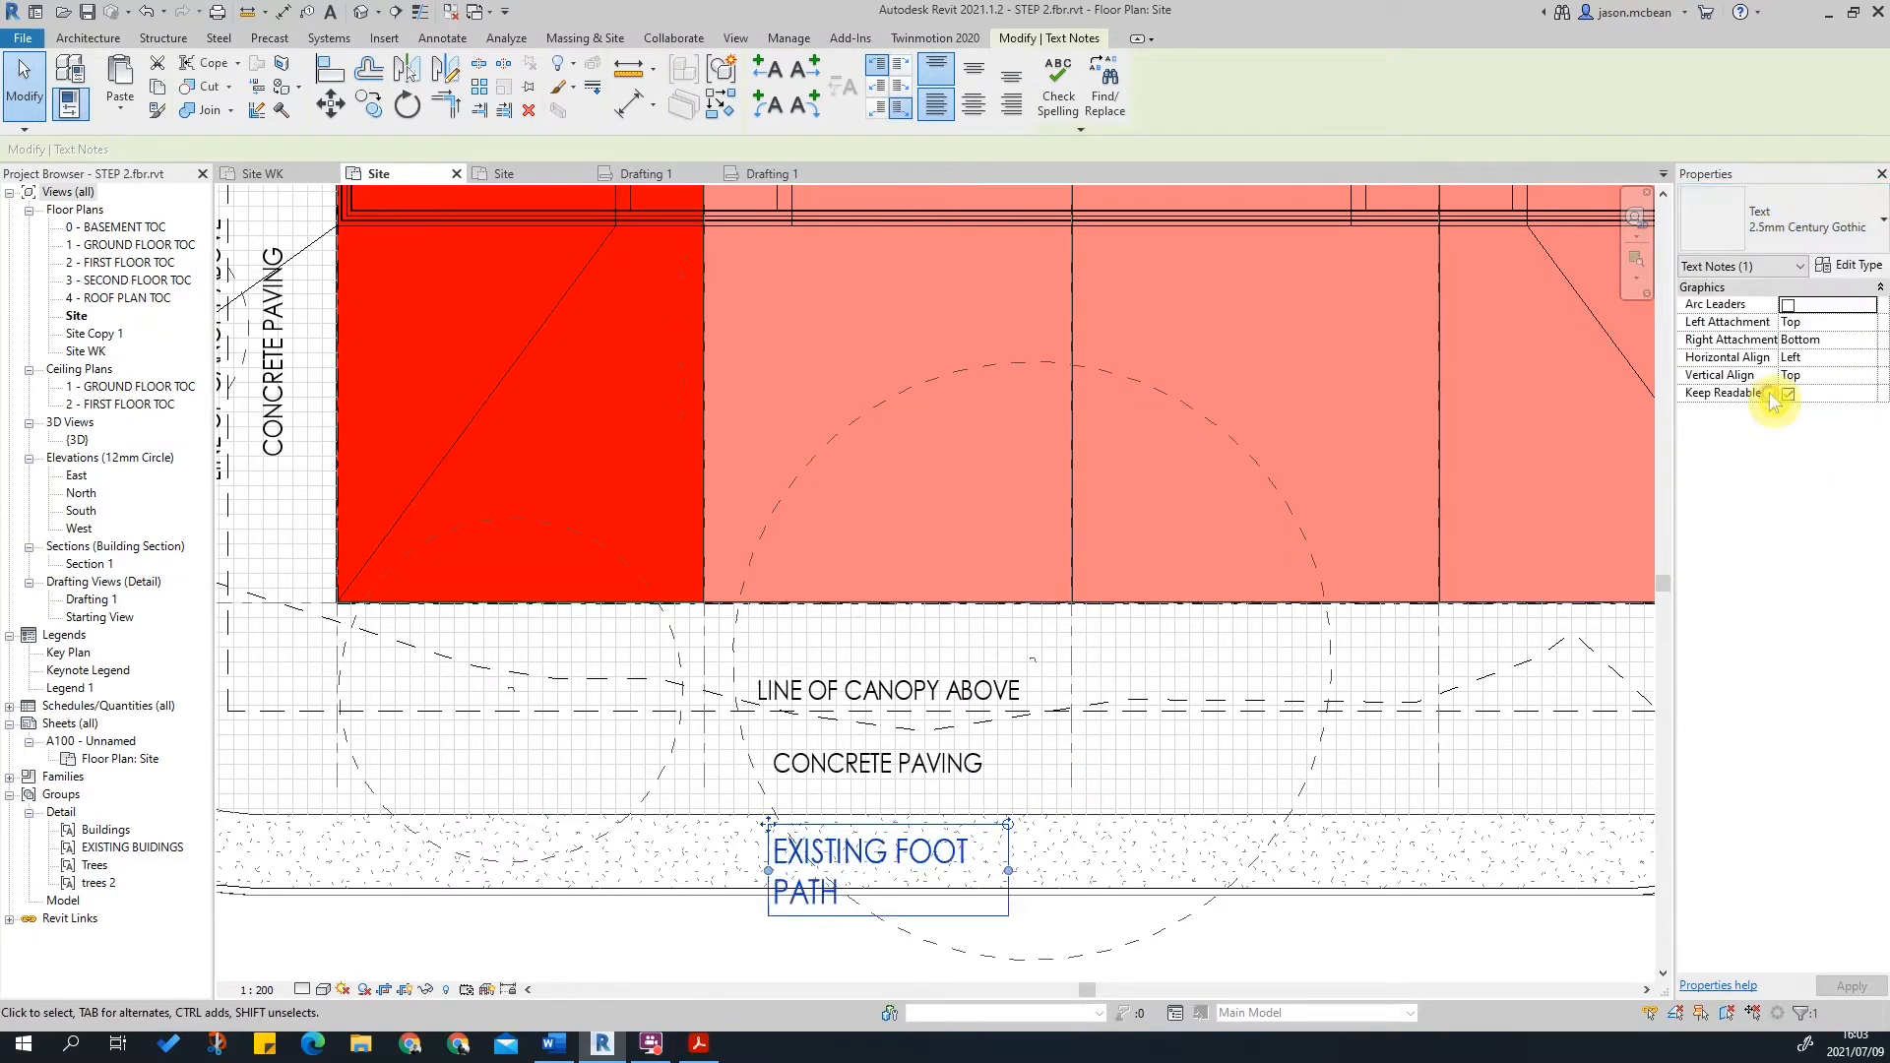
left_click(1856, 225)
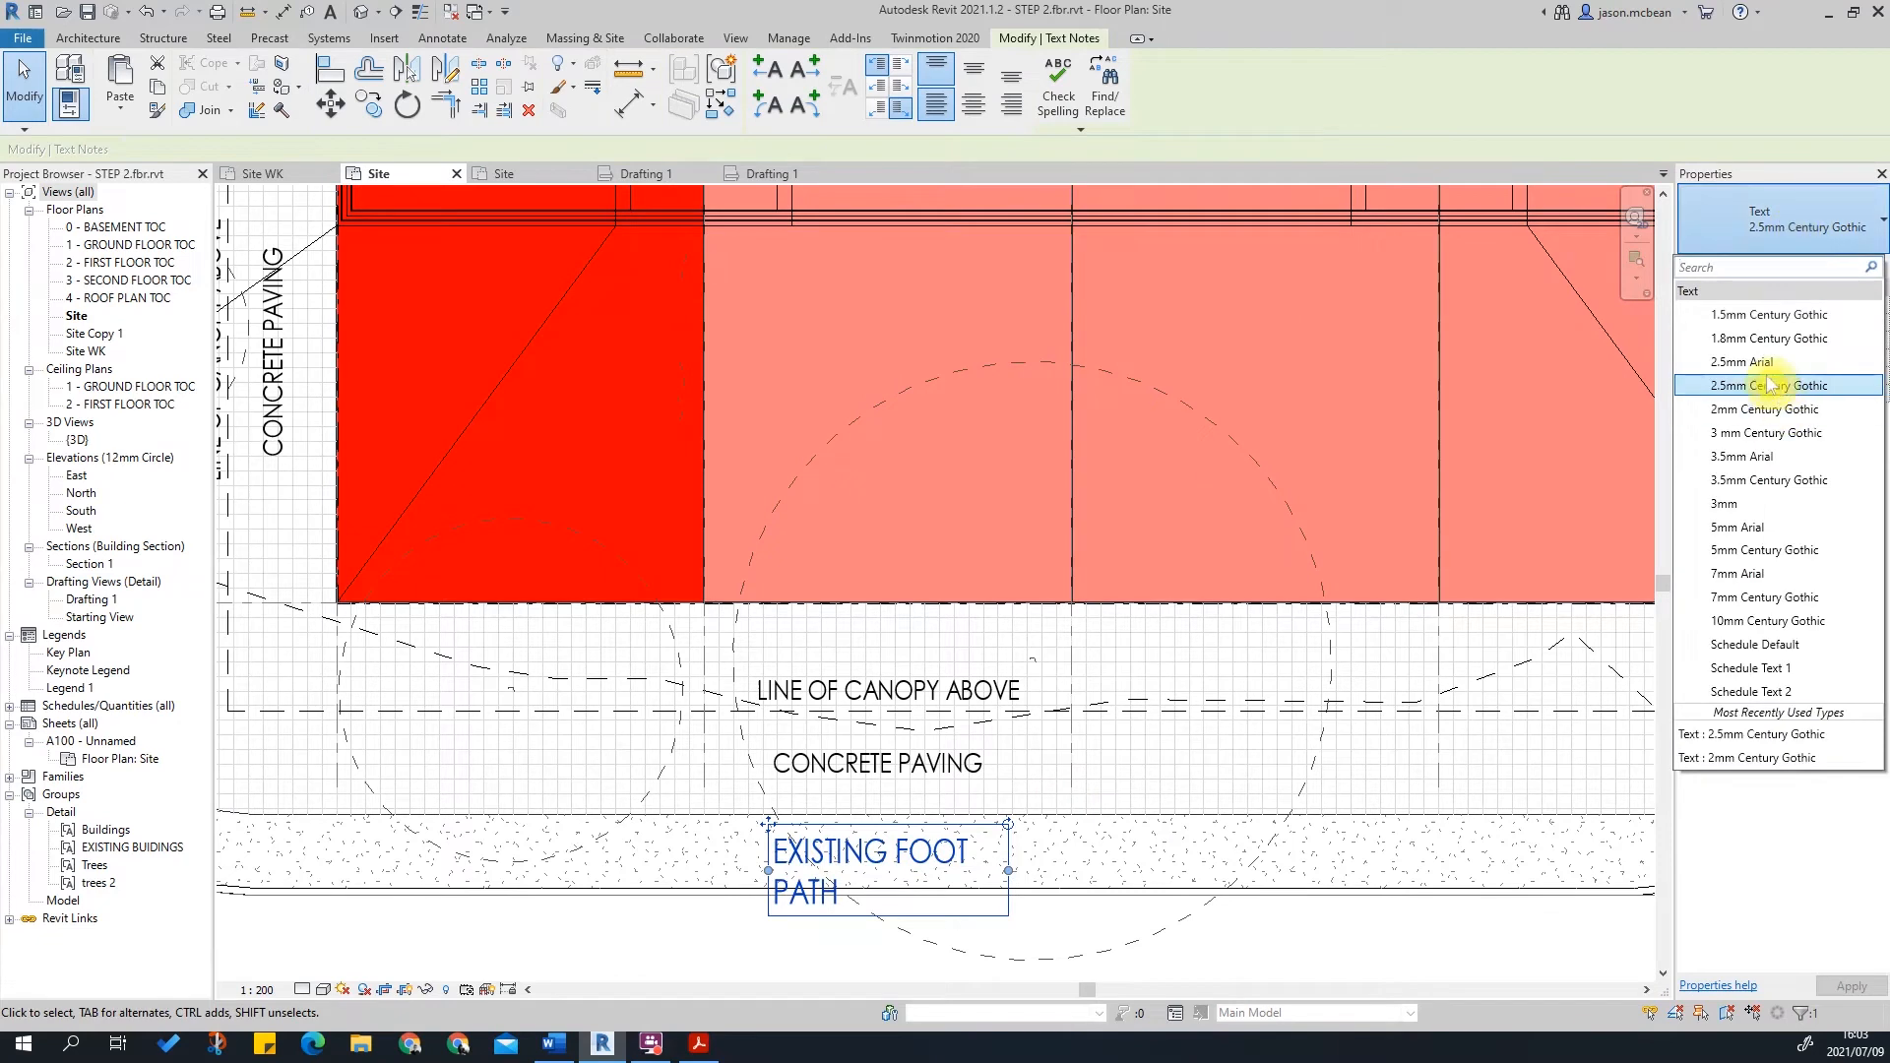
left_click(1763, 409)
scroll(1194, 498, "down", 2)
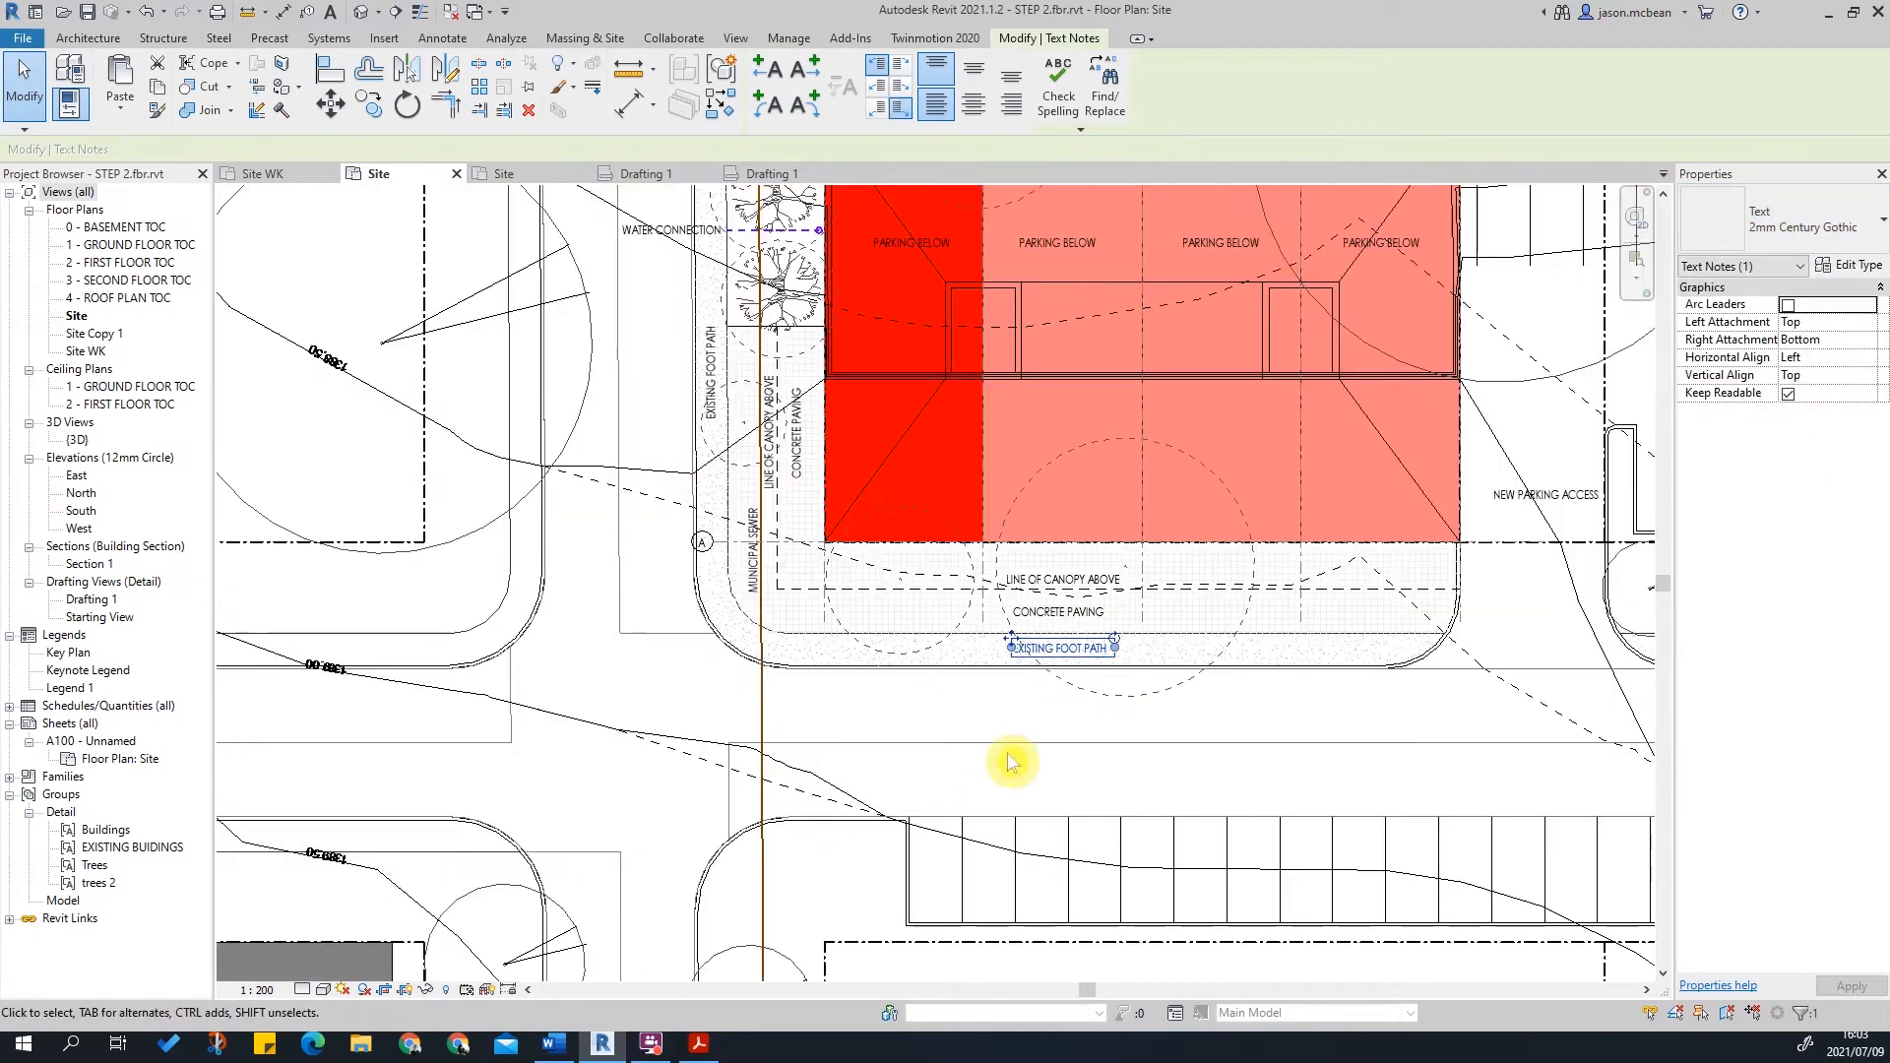
key("Escape")
middle_click_drag(1067, 523, 1002, 724)
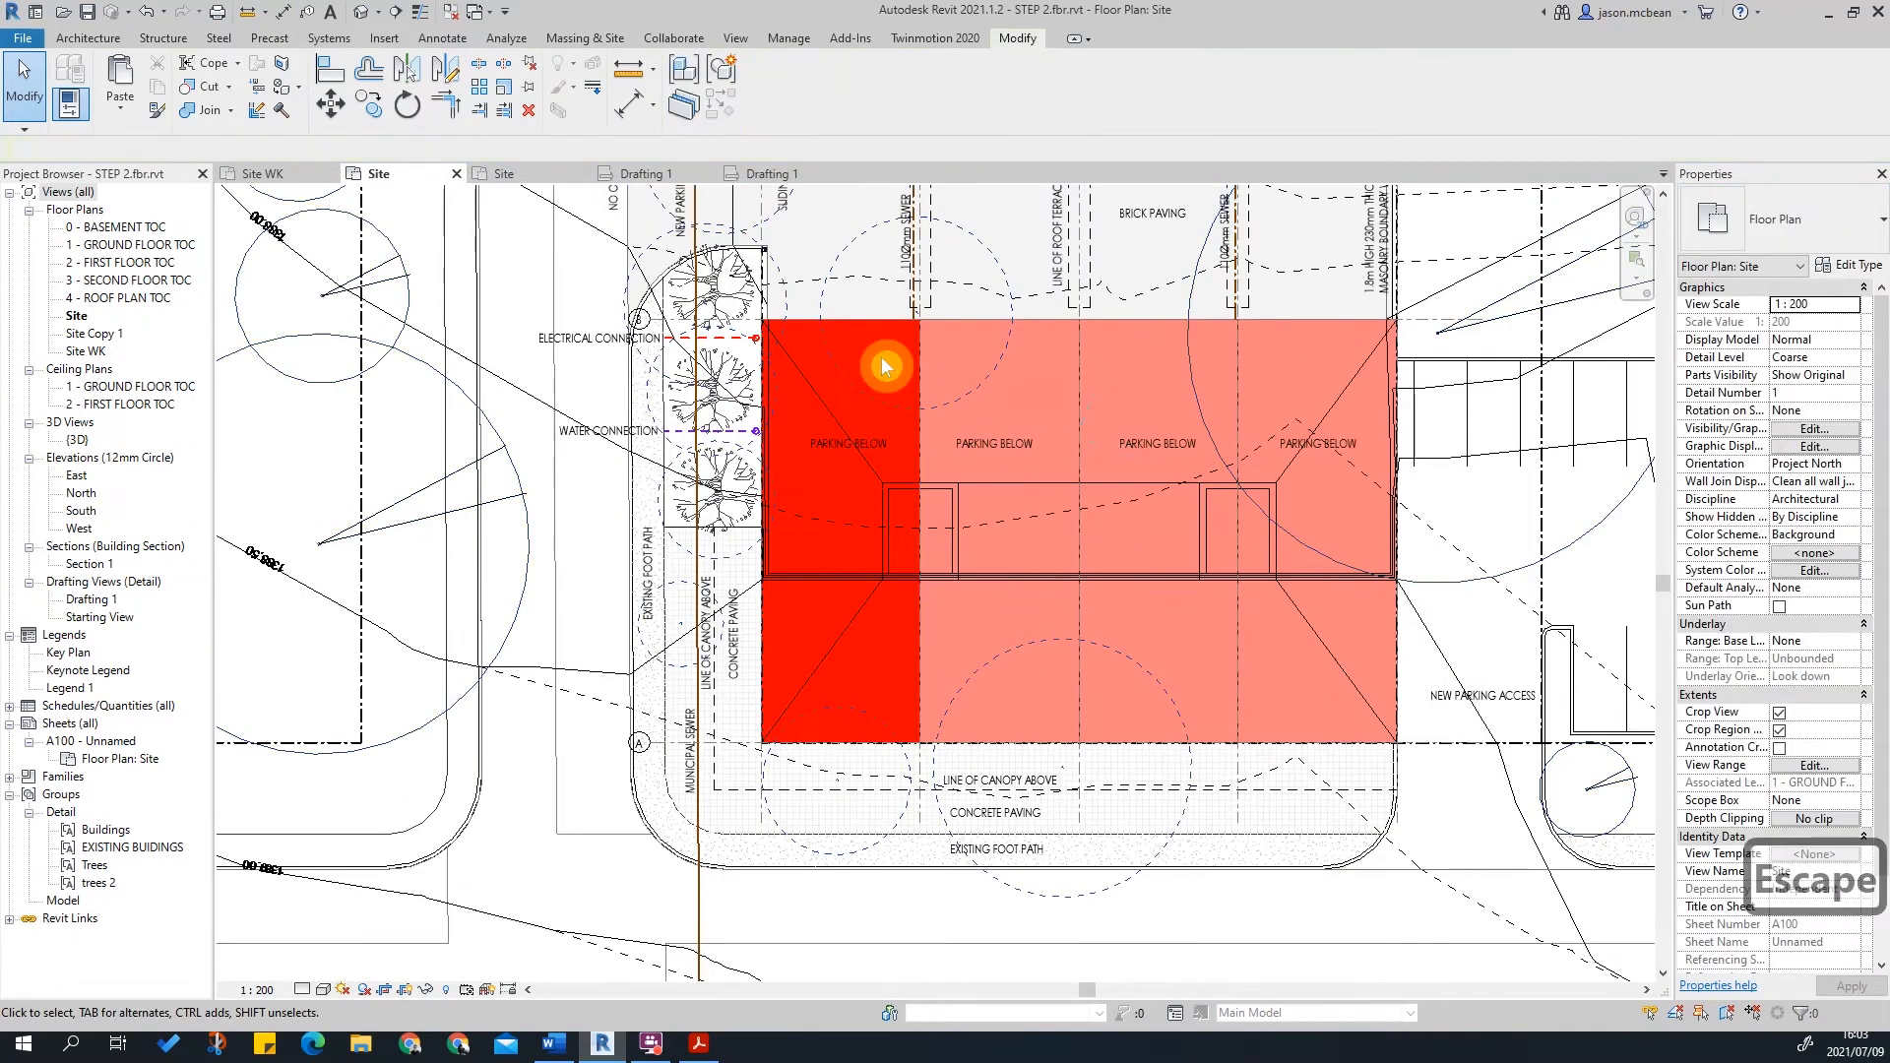
scroll(926, 504, "down", 2)
key("Escape")
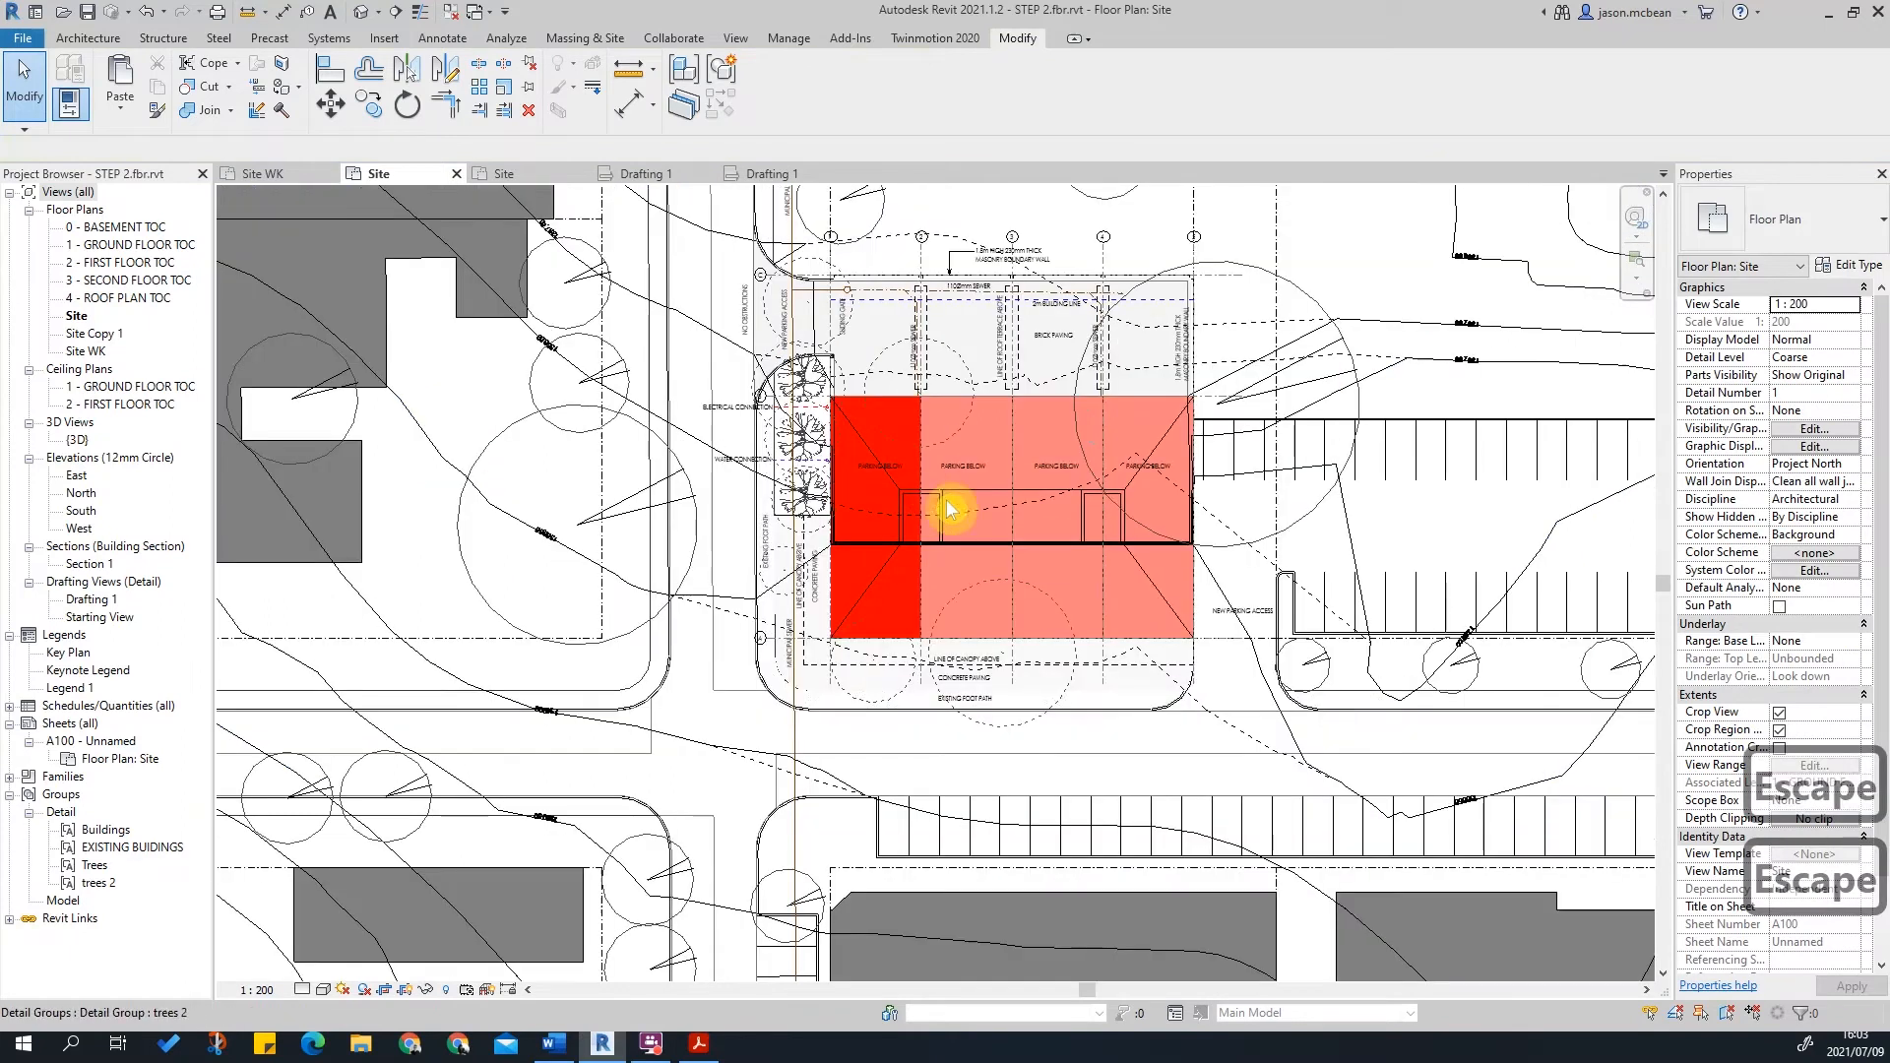
Step: Examine the annotated building area and the street corridors west and south of it
scroll(1010, 474, "up", 4)
scroll(1086, 451, "down", 1)
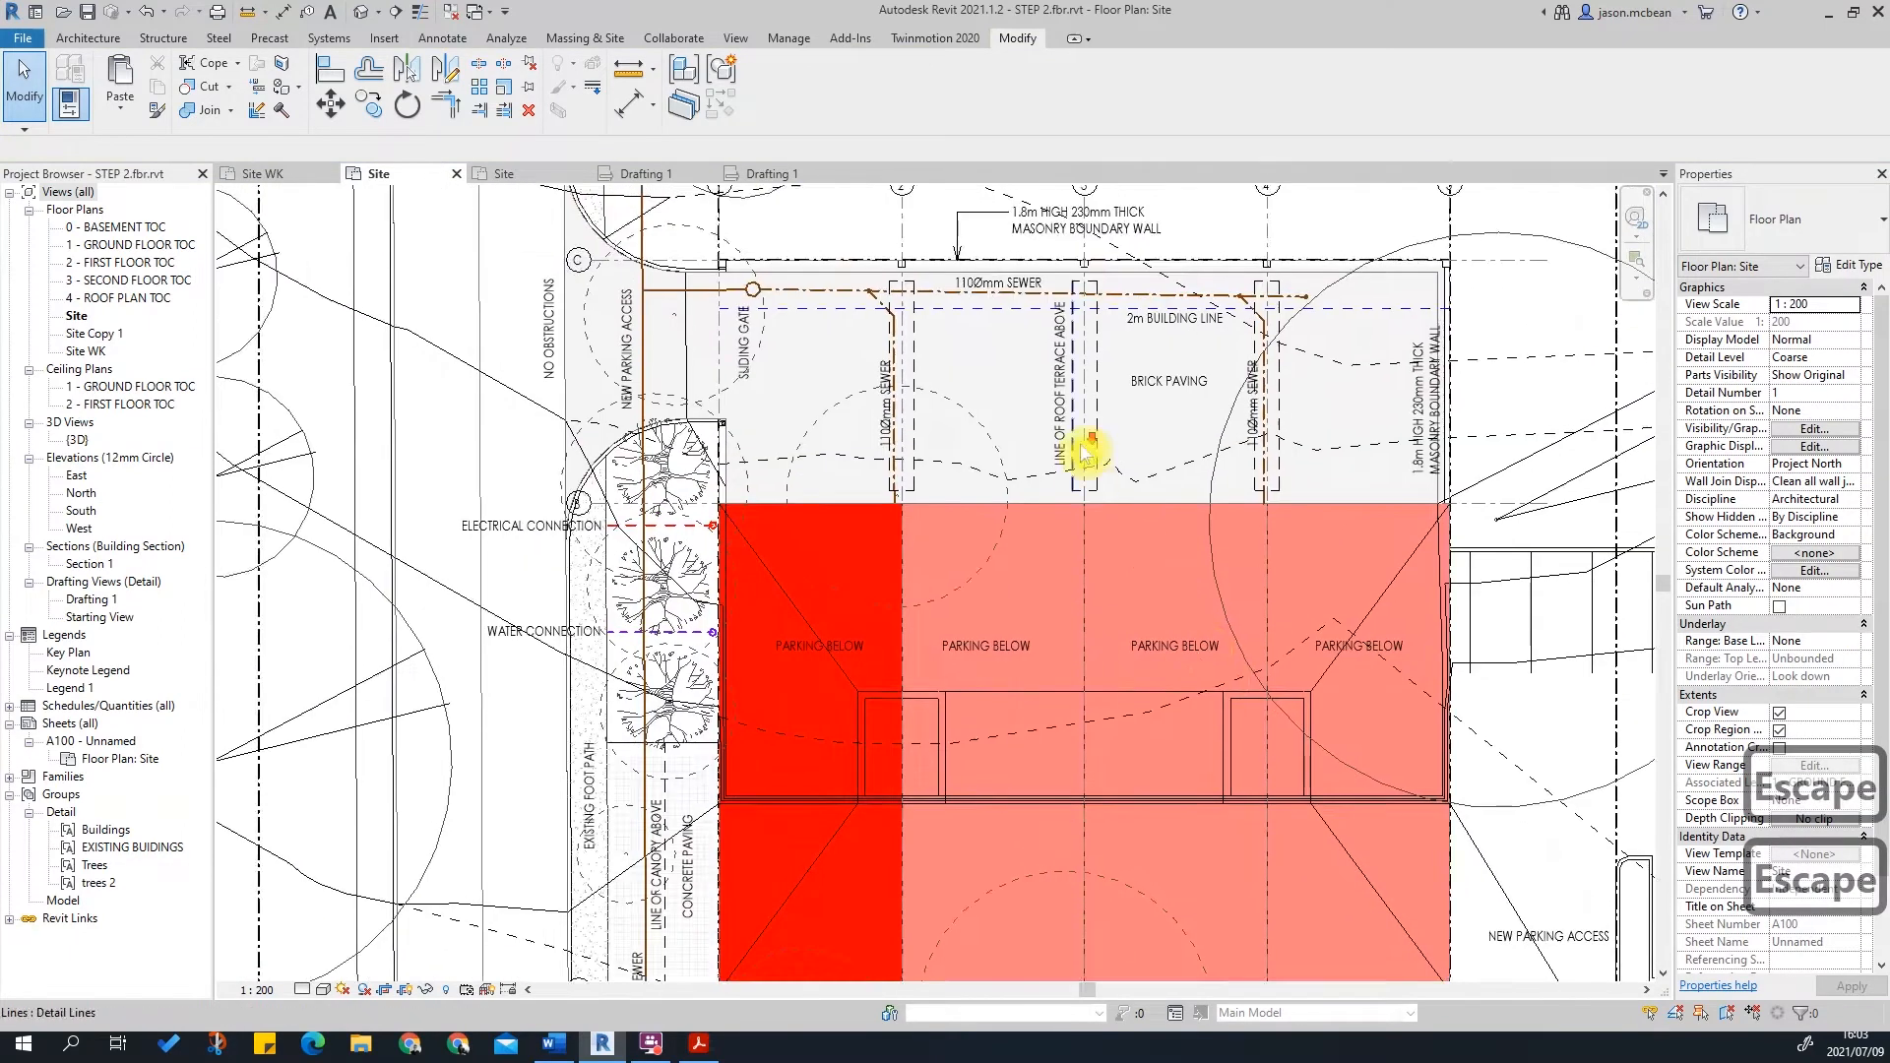
scroll(1083, 449, "down", 2)
middle_click_drag(1312, 955, 1287, 874)
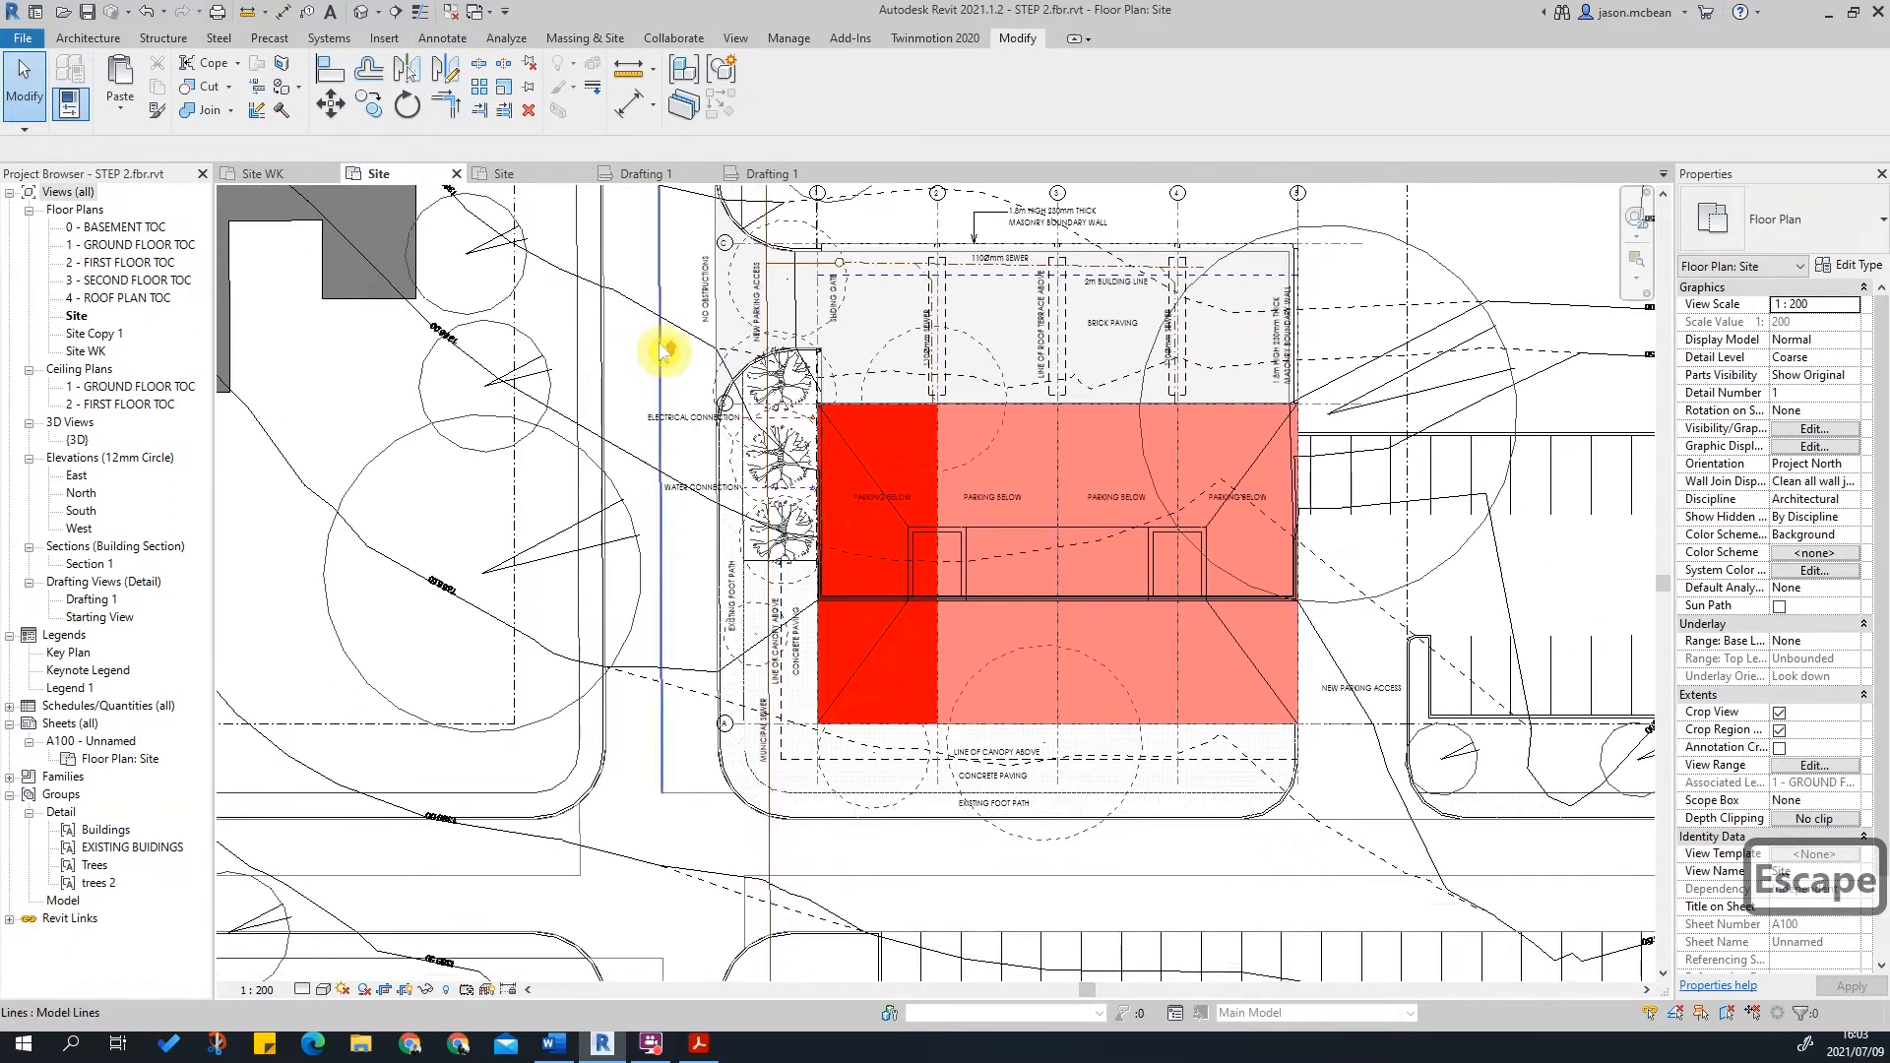
scroll(662, 353, "up", 3)
scroll(725, 243, "down", 4)
middle_click_drag(738, 443, 676, 409)
scroll(665, 720, "up", 4)
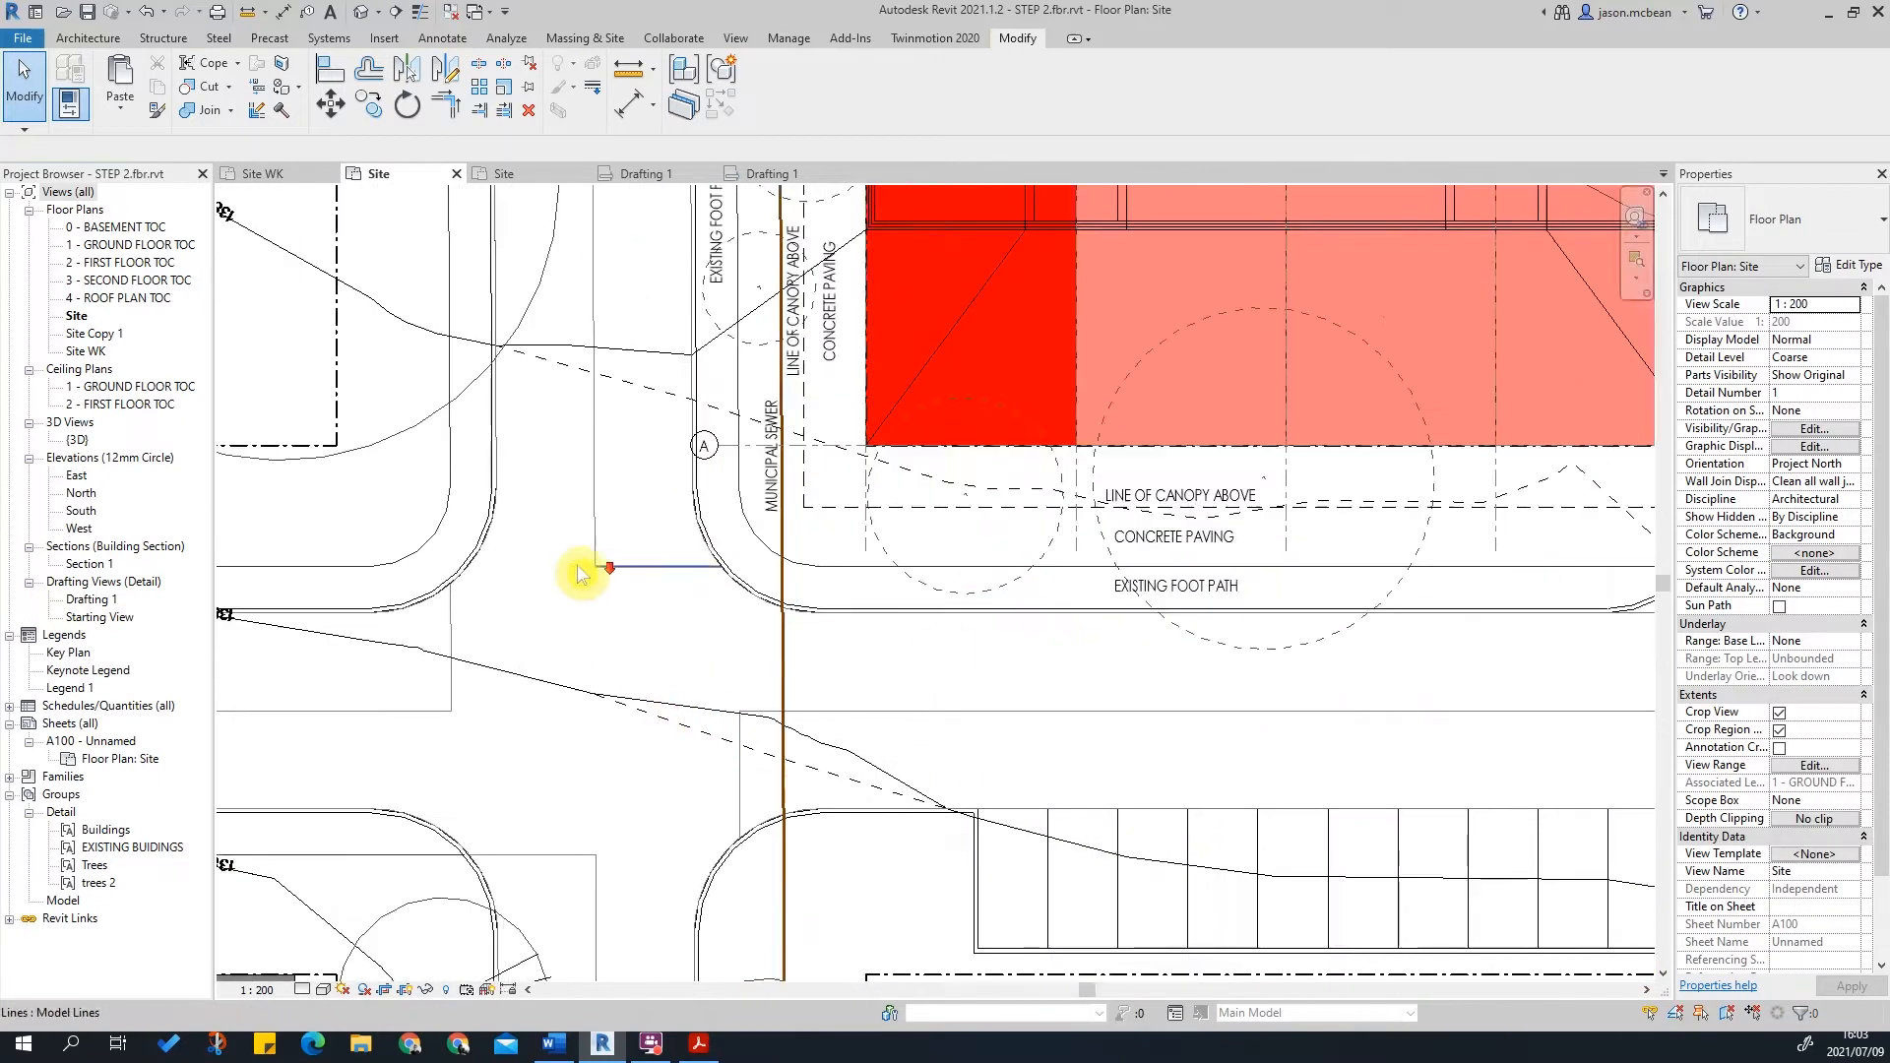
Step: Copy the EXISTING FOOT PATH note from the foot path south of the building down onto the street
scroll(590, 582, "down", 3)
middle_click_drag(831, 611, 962, 561)
scroll(962, 562, "up", 4)
left_click(891, 500)
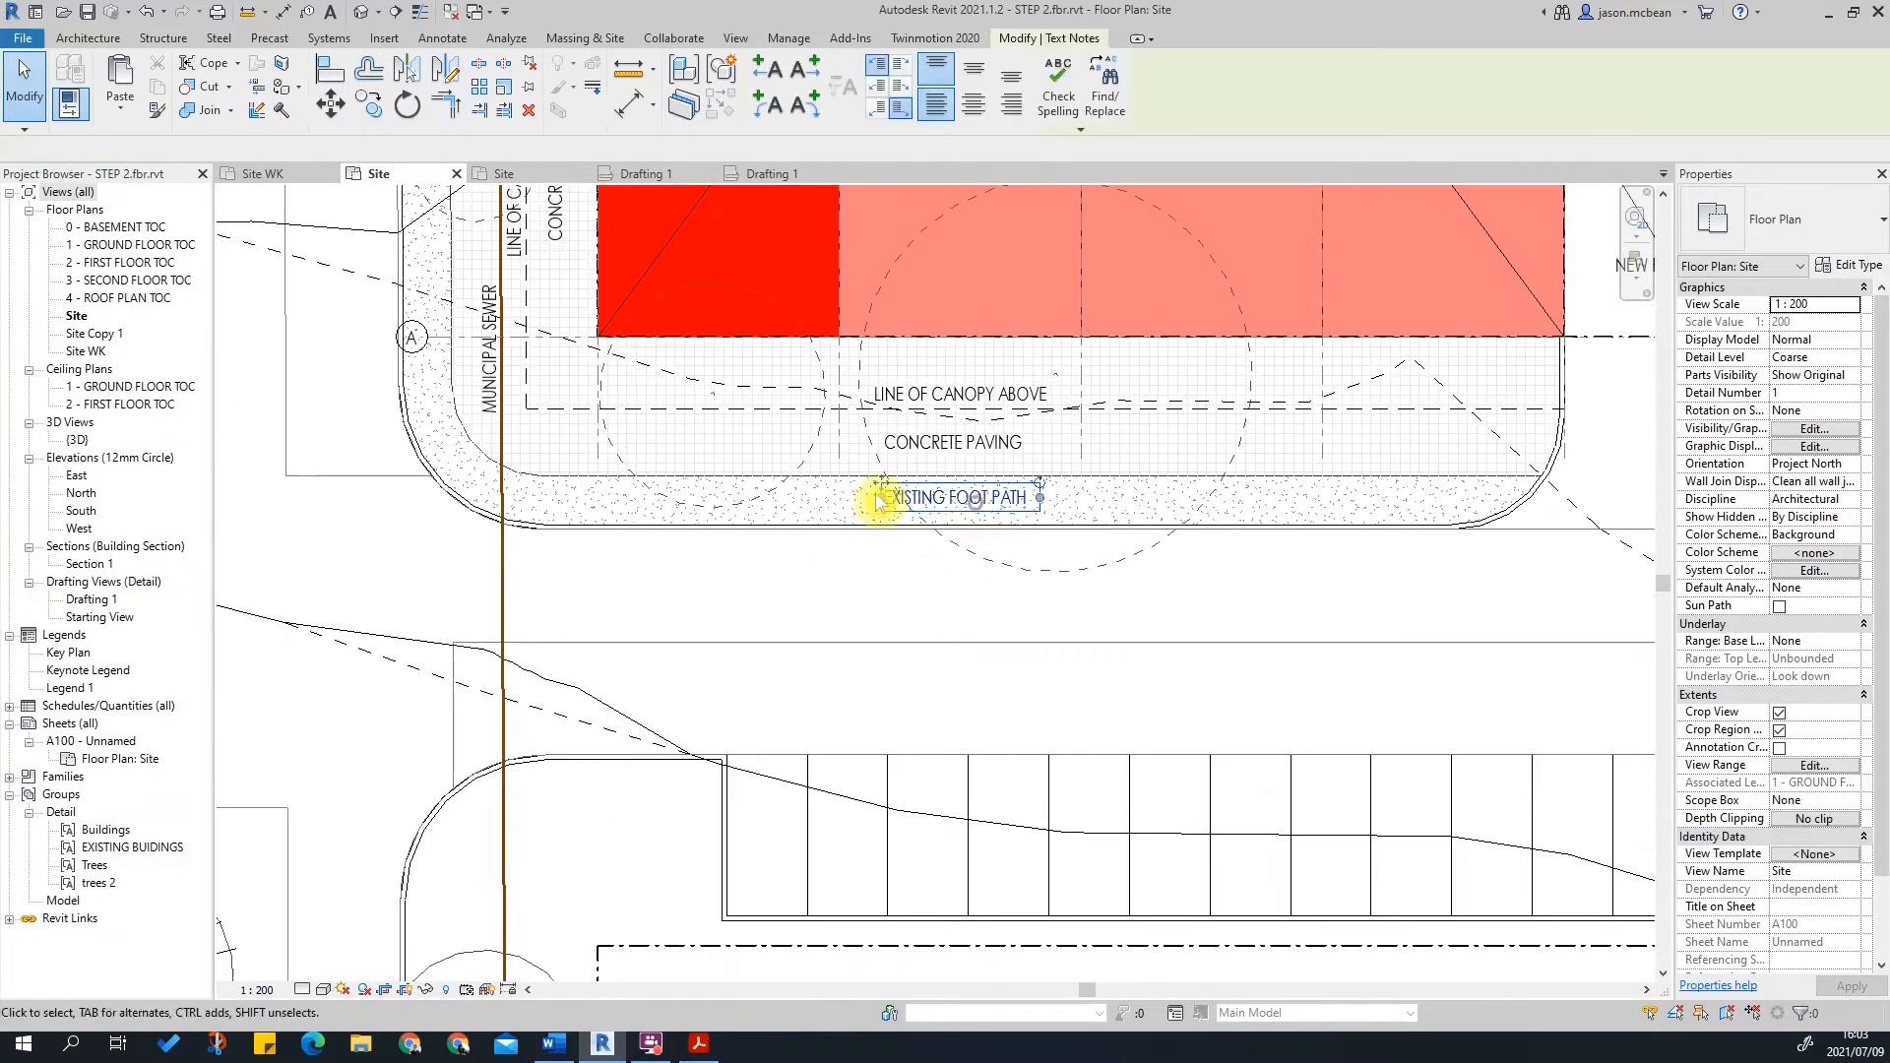
left_click_drag(878, 482, 879, 610, "ctrl")
double_click(975, 624)
key("Escape")
key("Escape")
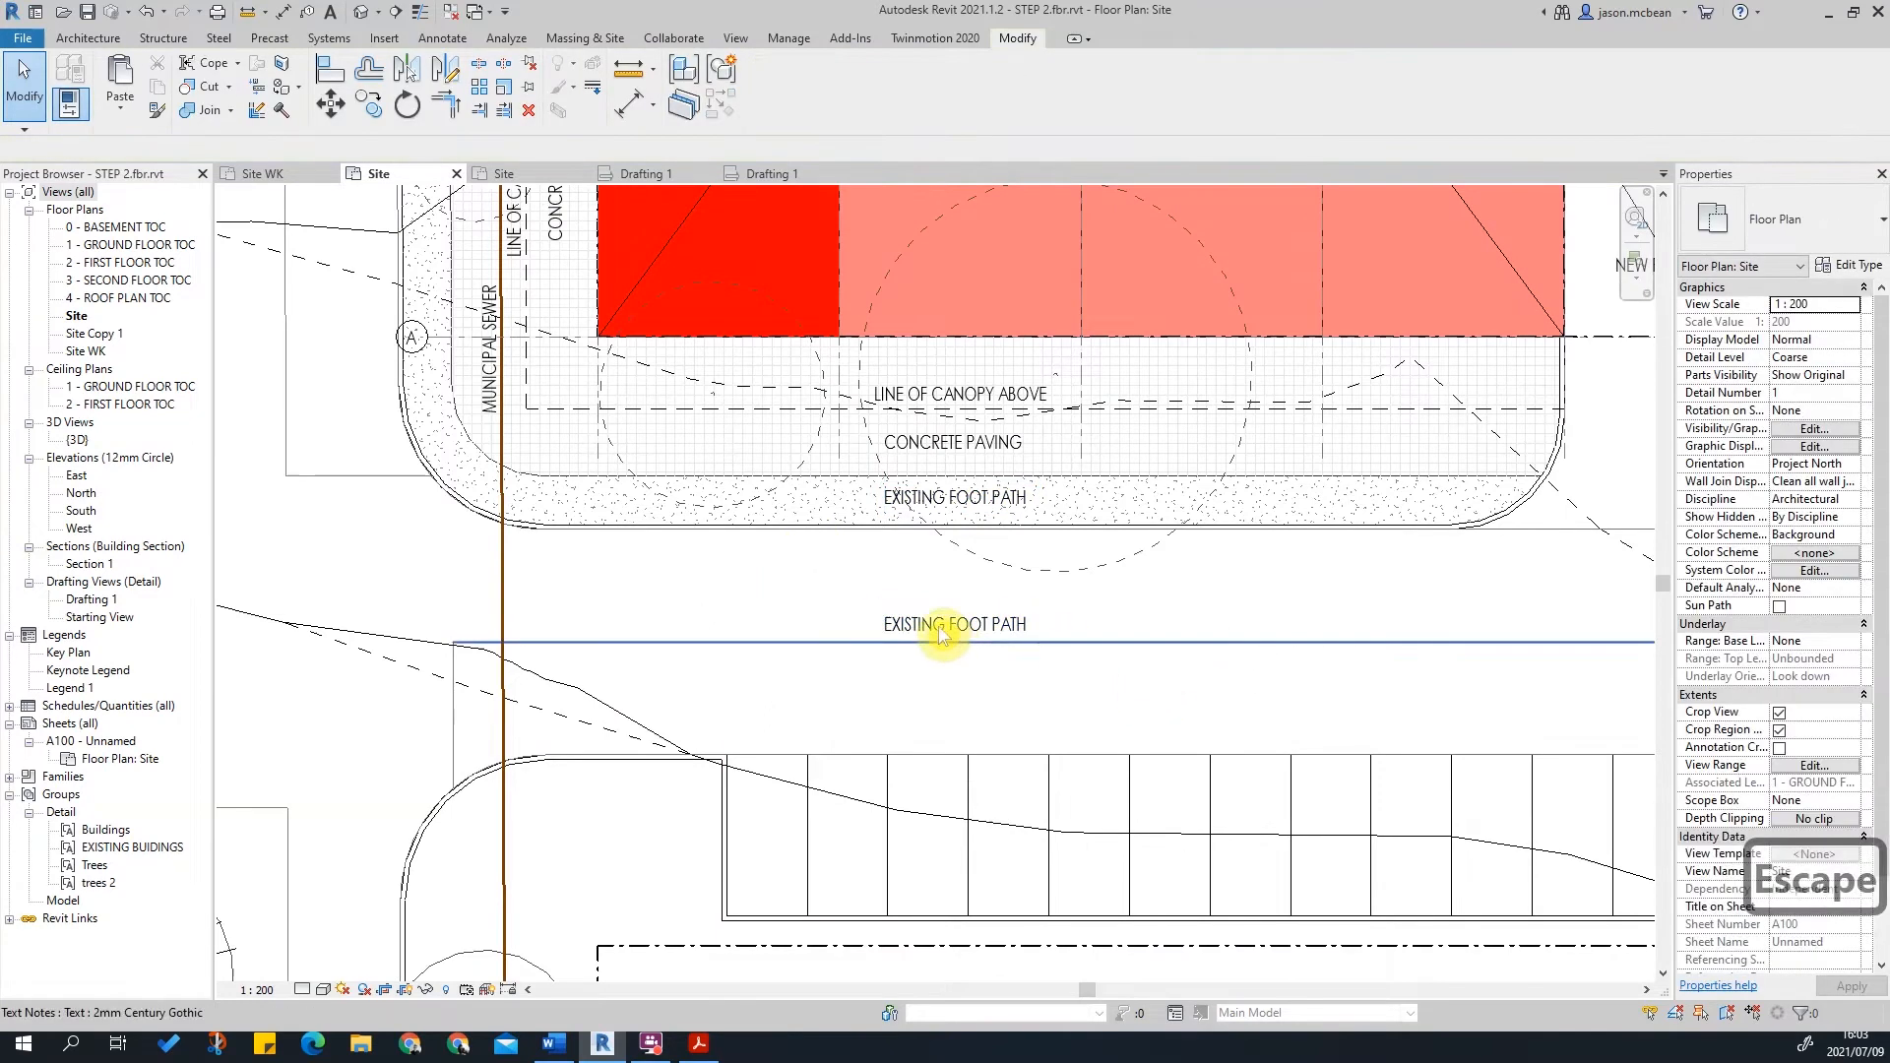
Step: Change the copied note on the street to the 5mm Century Gothic type, widen its text box to one line and reposition it
left_click(1811, 226)
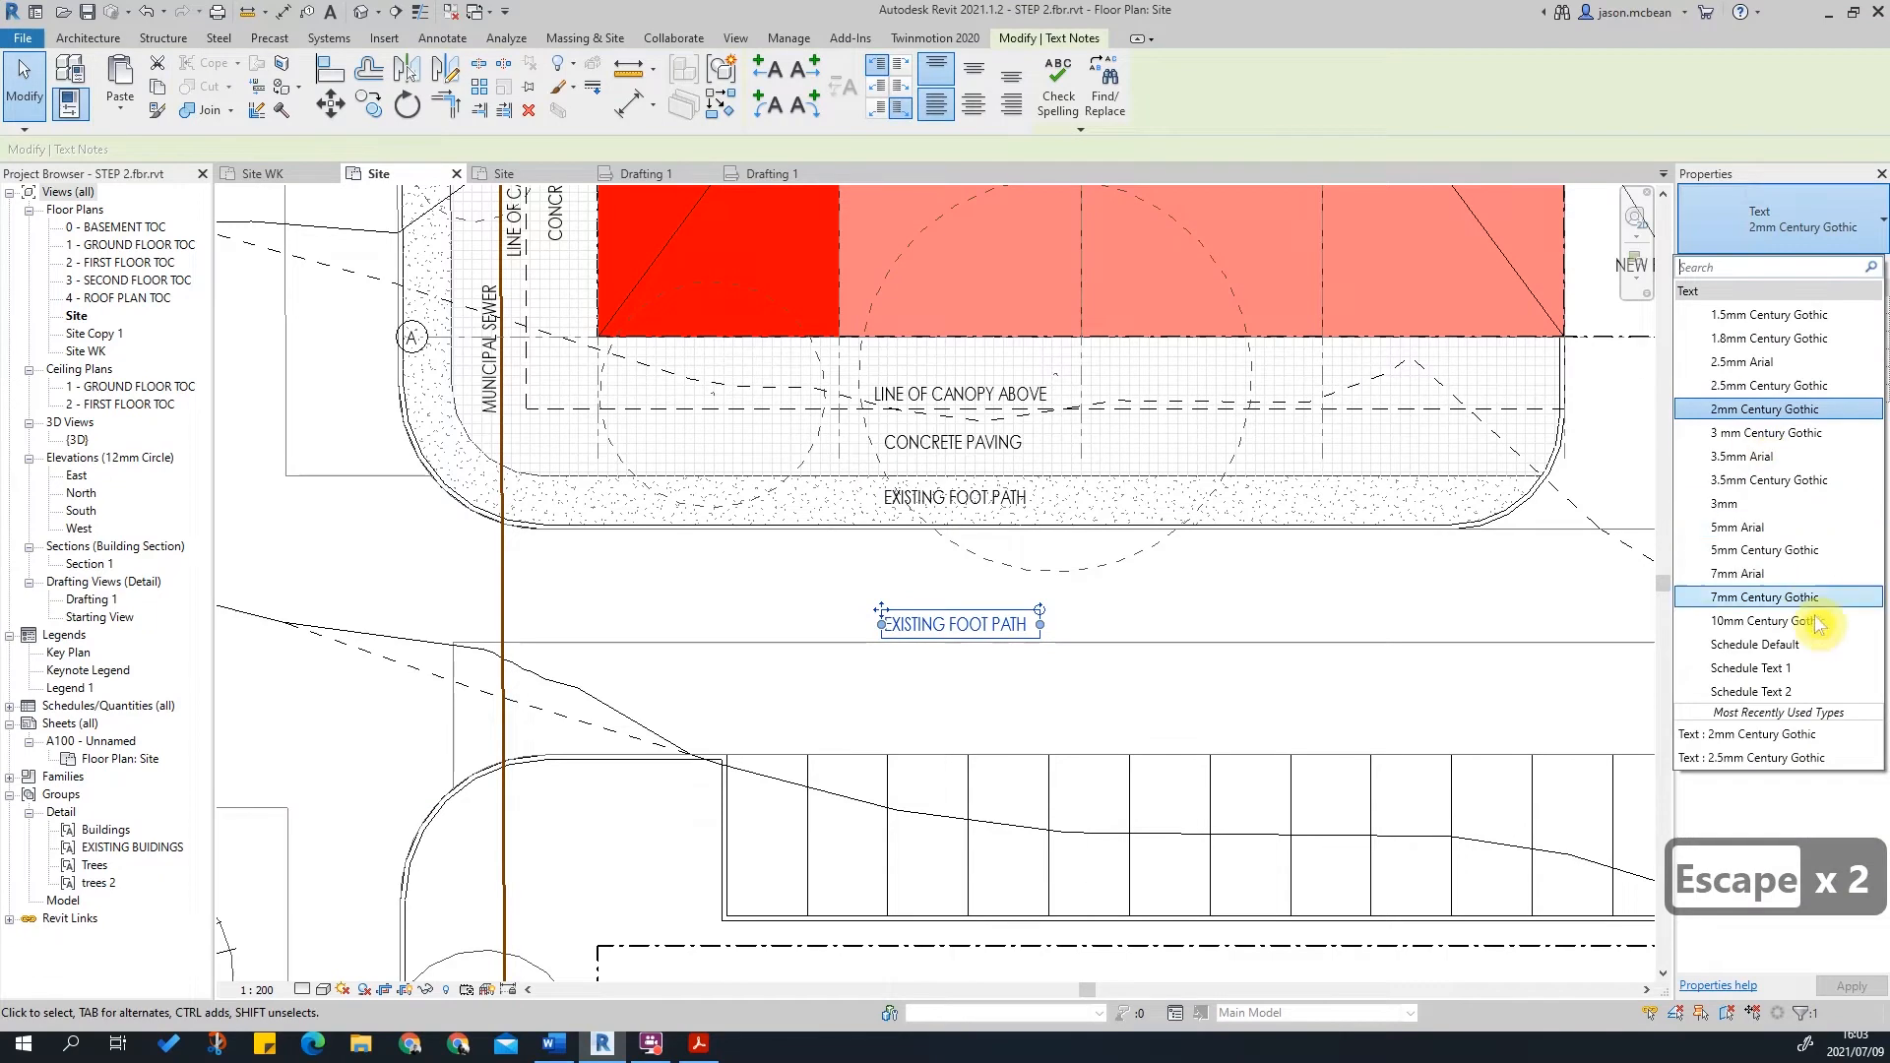
left_click(1806, 550)
left_click_drag(1047, 703, 1336, 640)
left_click_drag(876, 610, 805, 591)
scroll(1192, 689, "down", 3)
key("Escape")
key("Escape")
scroll(1034, 665, "up", 2)
key("Escape")
left_click_drag(989, 608, 952, 591)
Step: Set the background of the 5mm Century Gothic text type to Transparent
left_click(1858, 266)
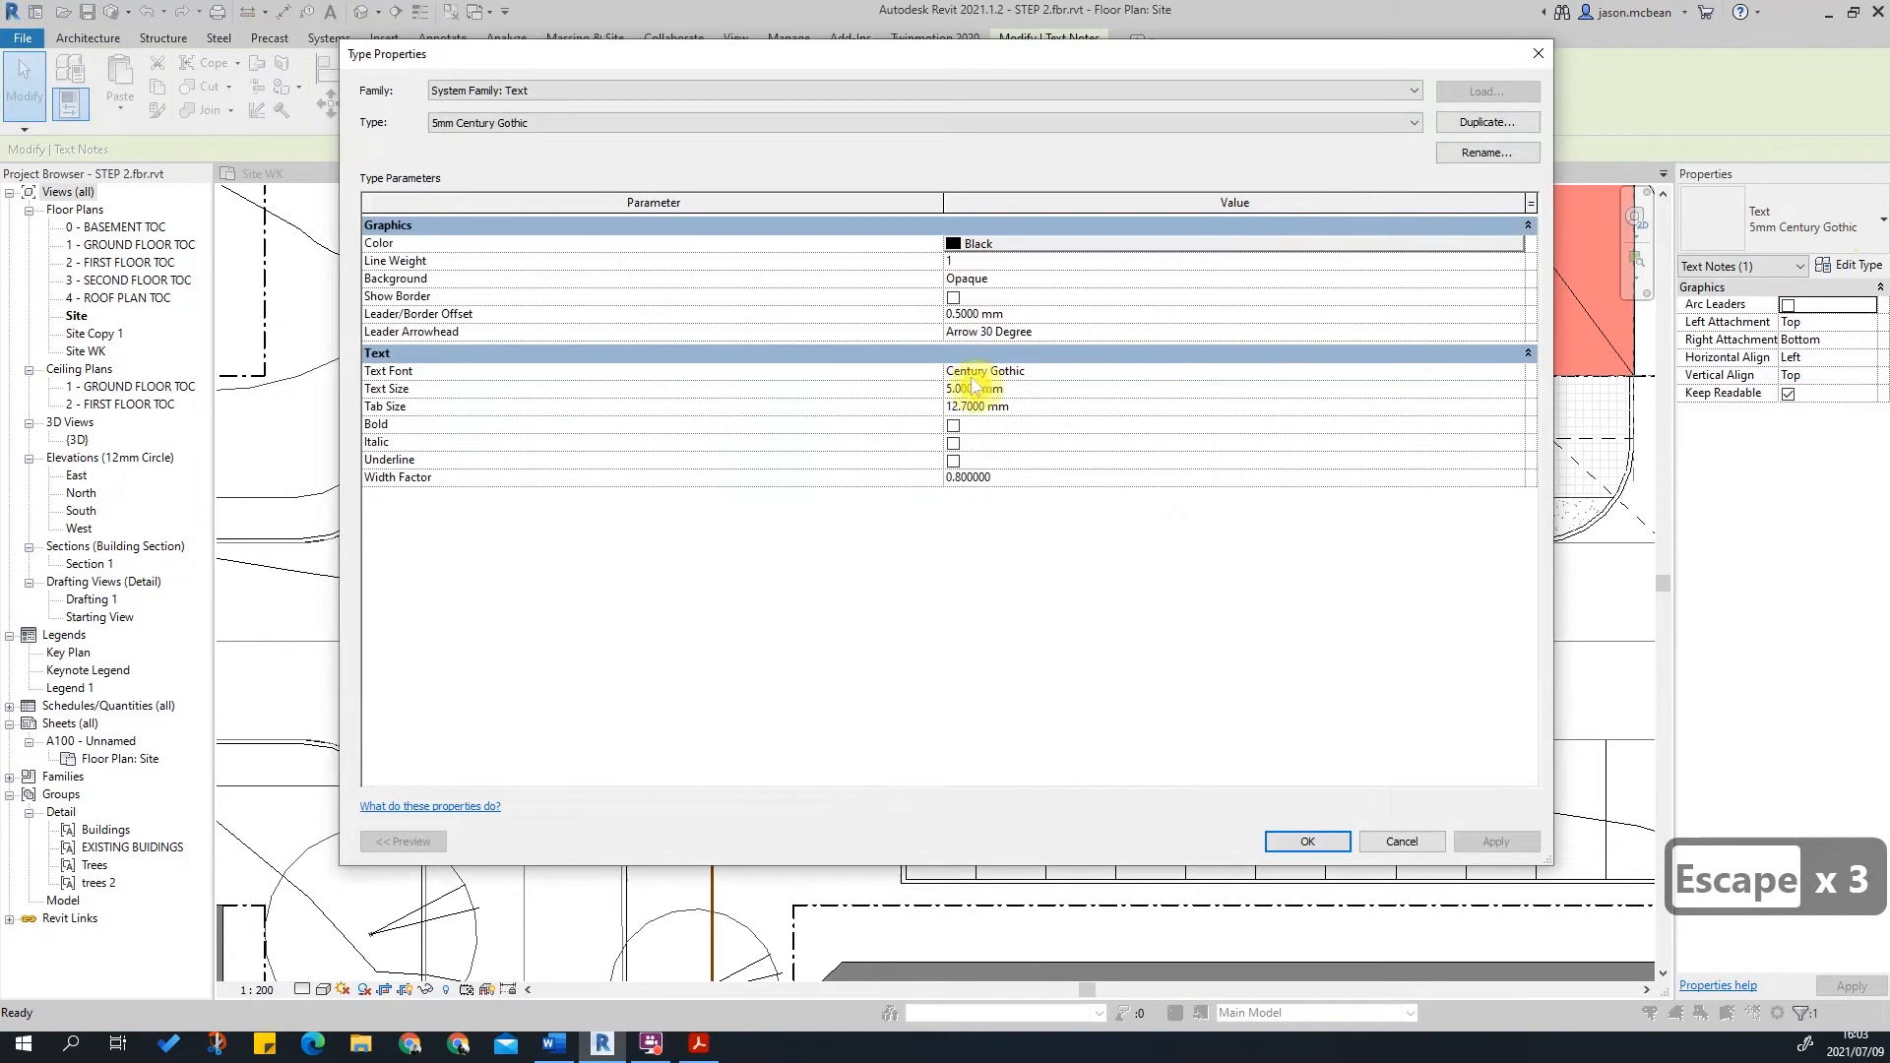
left_click(1517, 280)
left_click(984, 311)
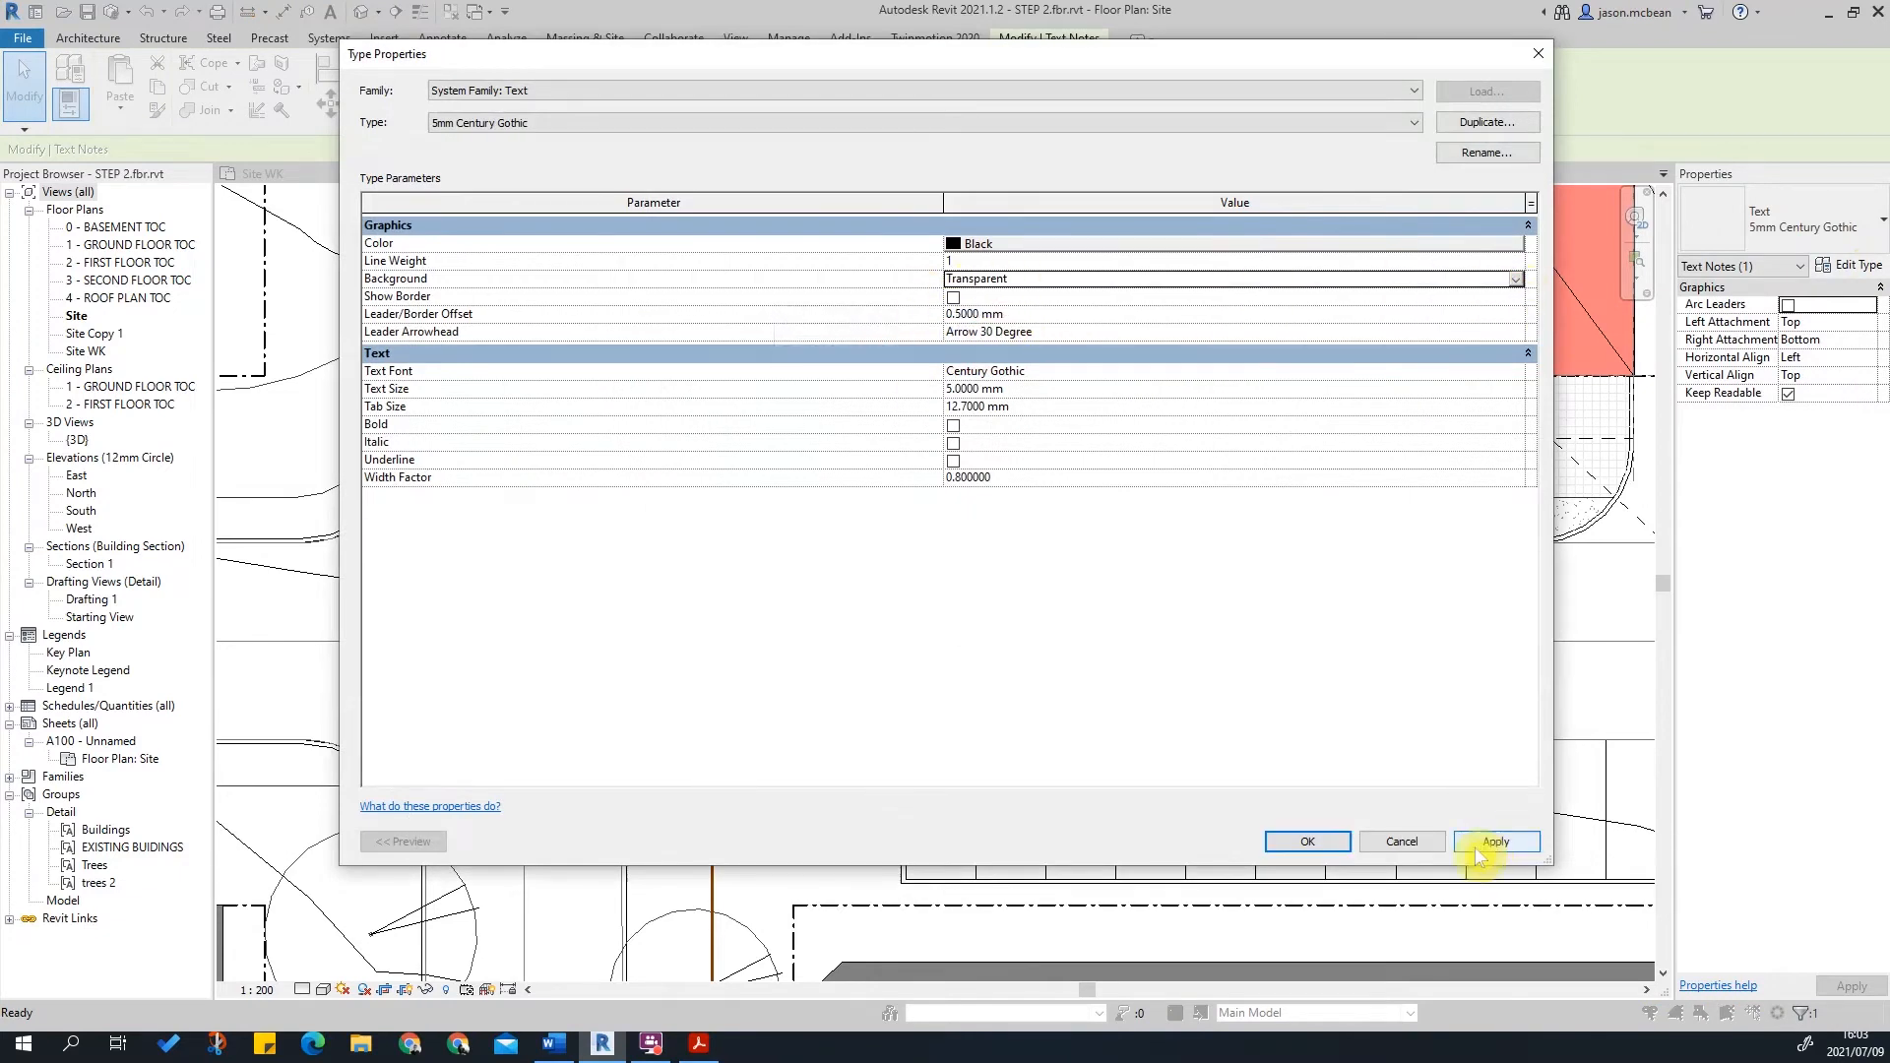
left_click(1295, 845)
key("Escape")
key("Escape")
key("Escape")
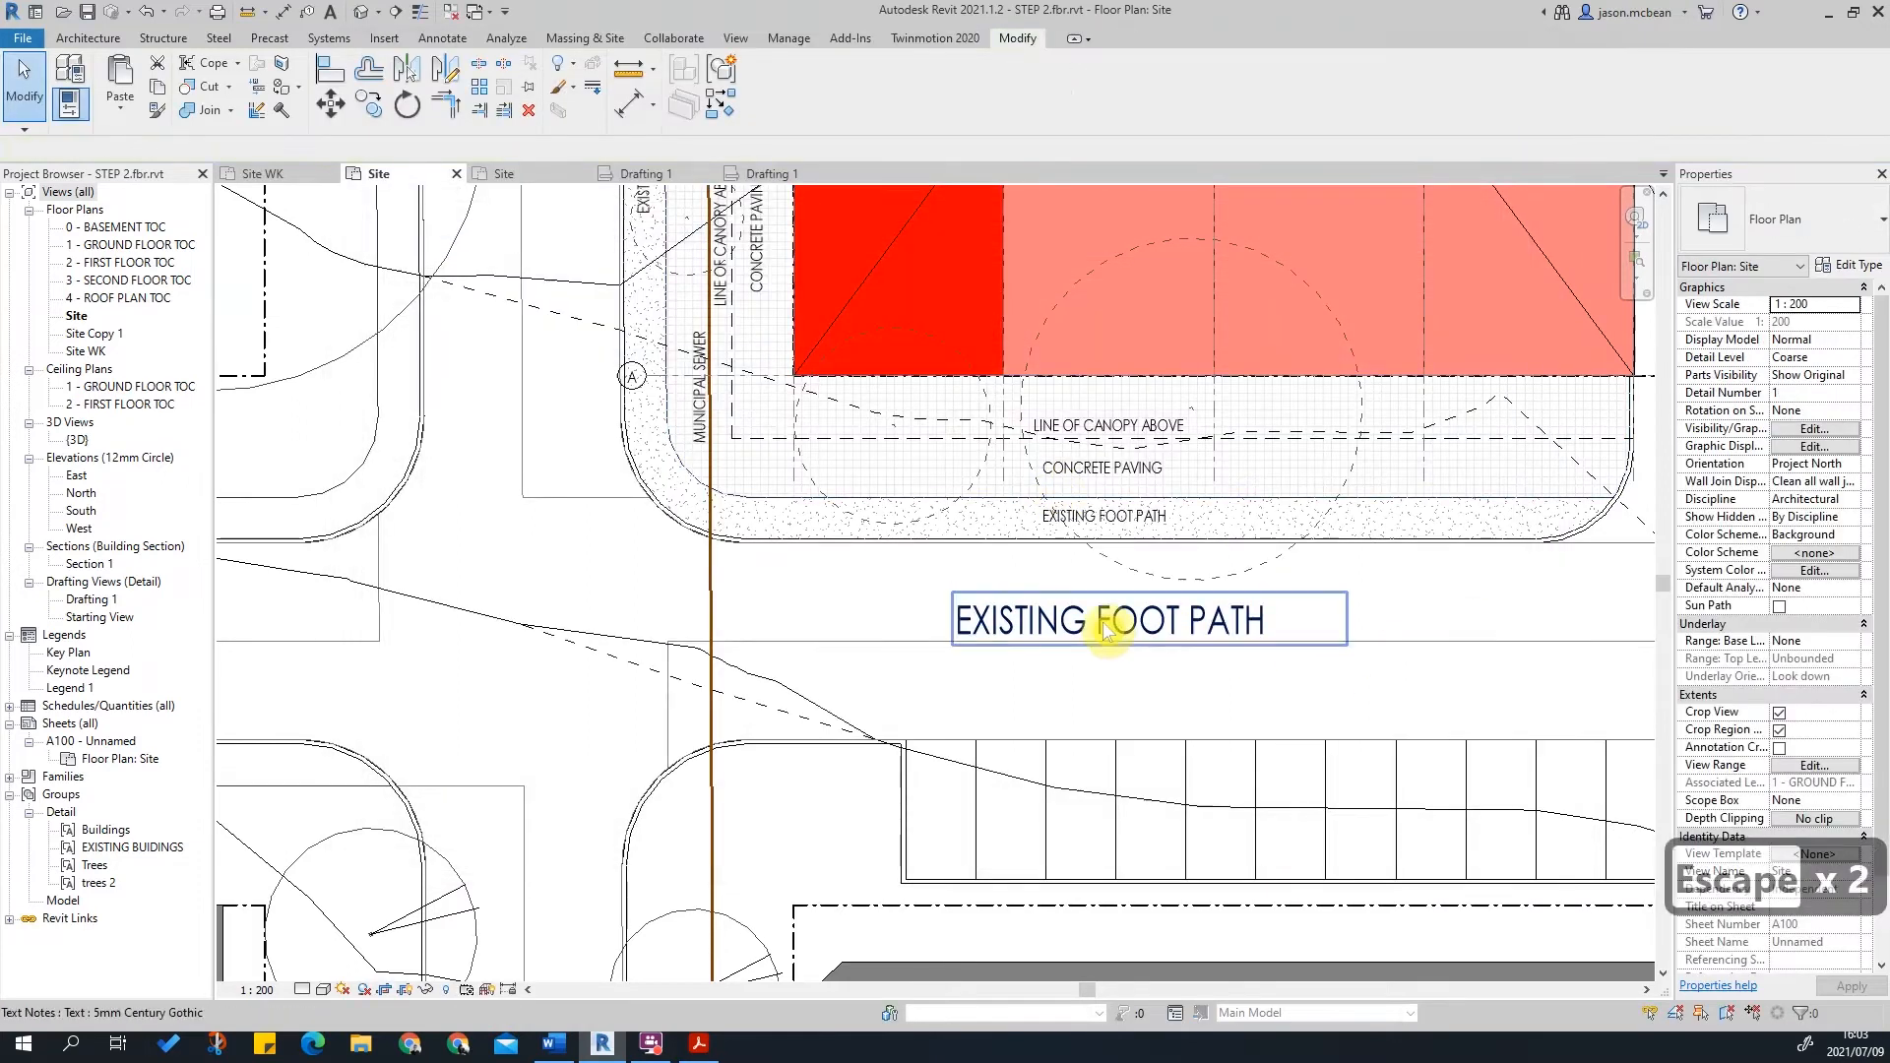
Step: Reword the large note south of the building as BRONKHORST STREET and place a vertical TRAM STREET note on the western street
scroll(1215, 630, "down", 3)
middle_click_drag(951, 444, 865, 528)
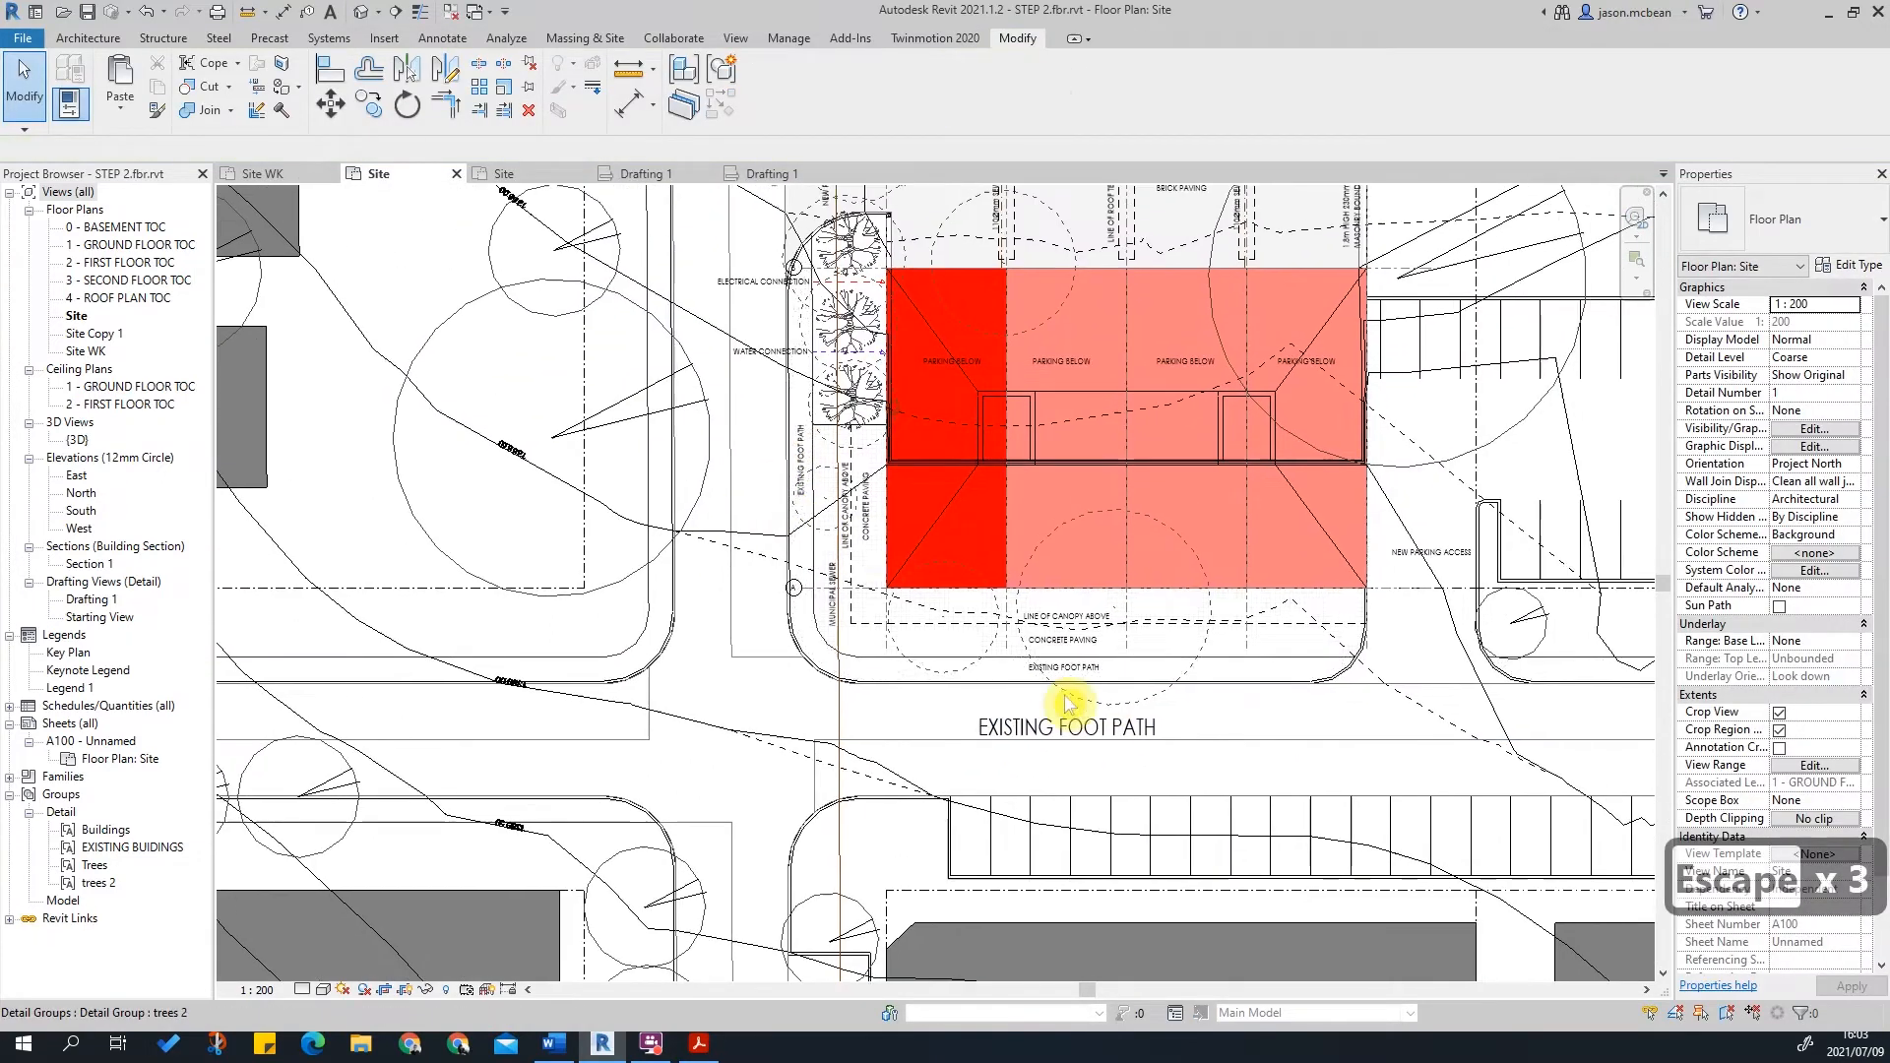
key("Escape")
left_click(1171, 734)
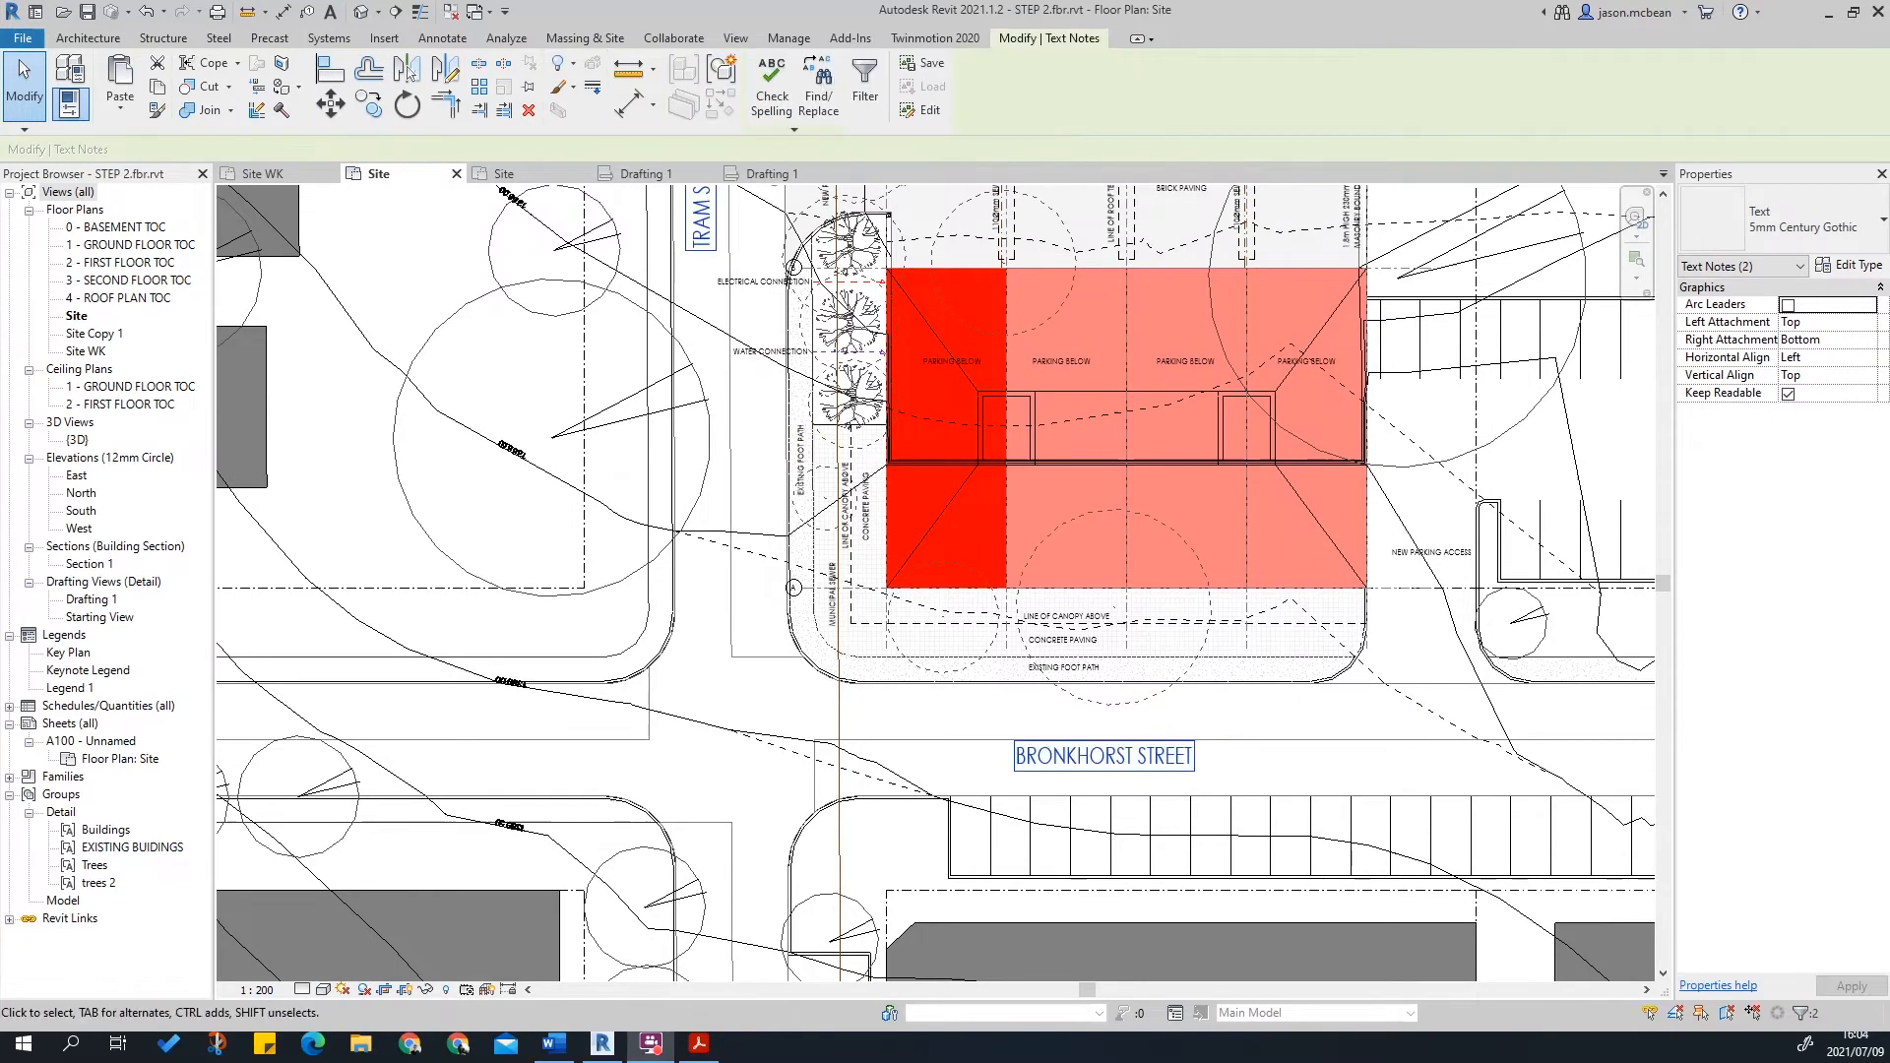
key("Escape")
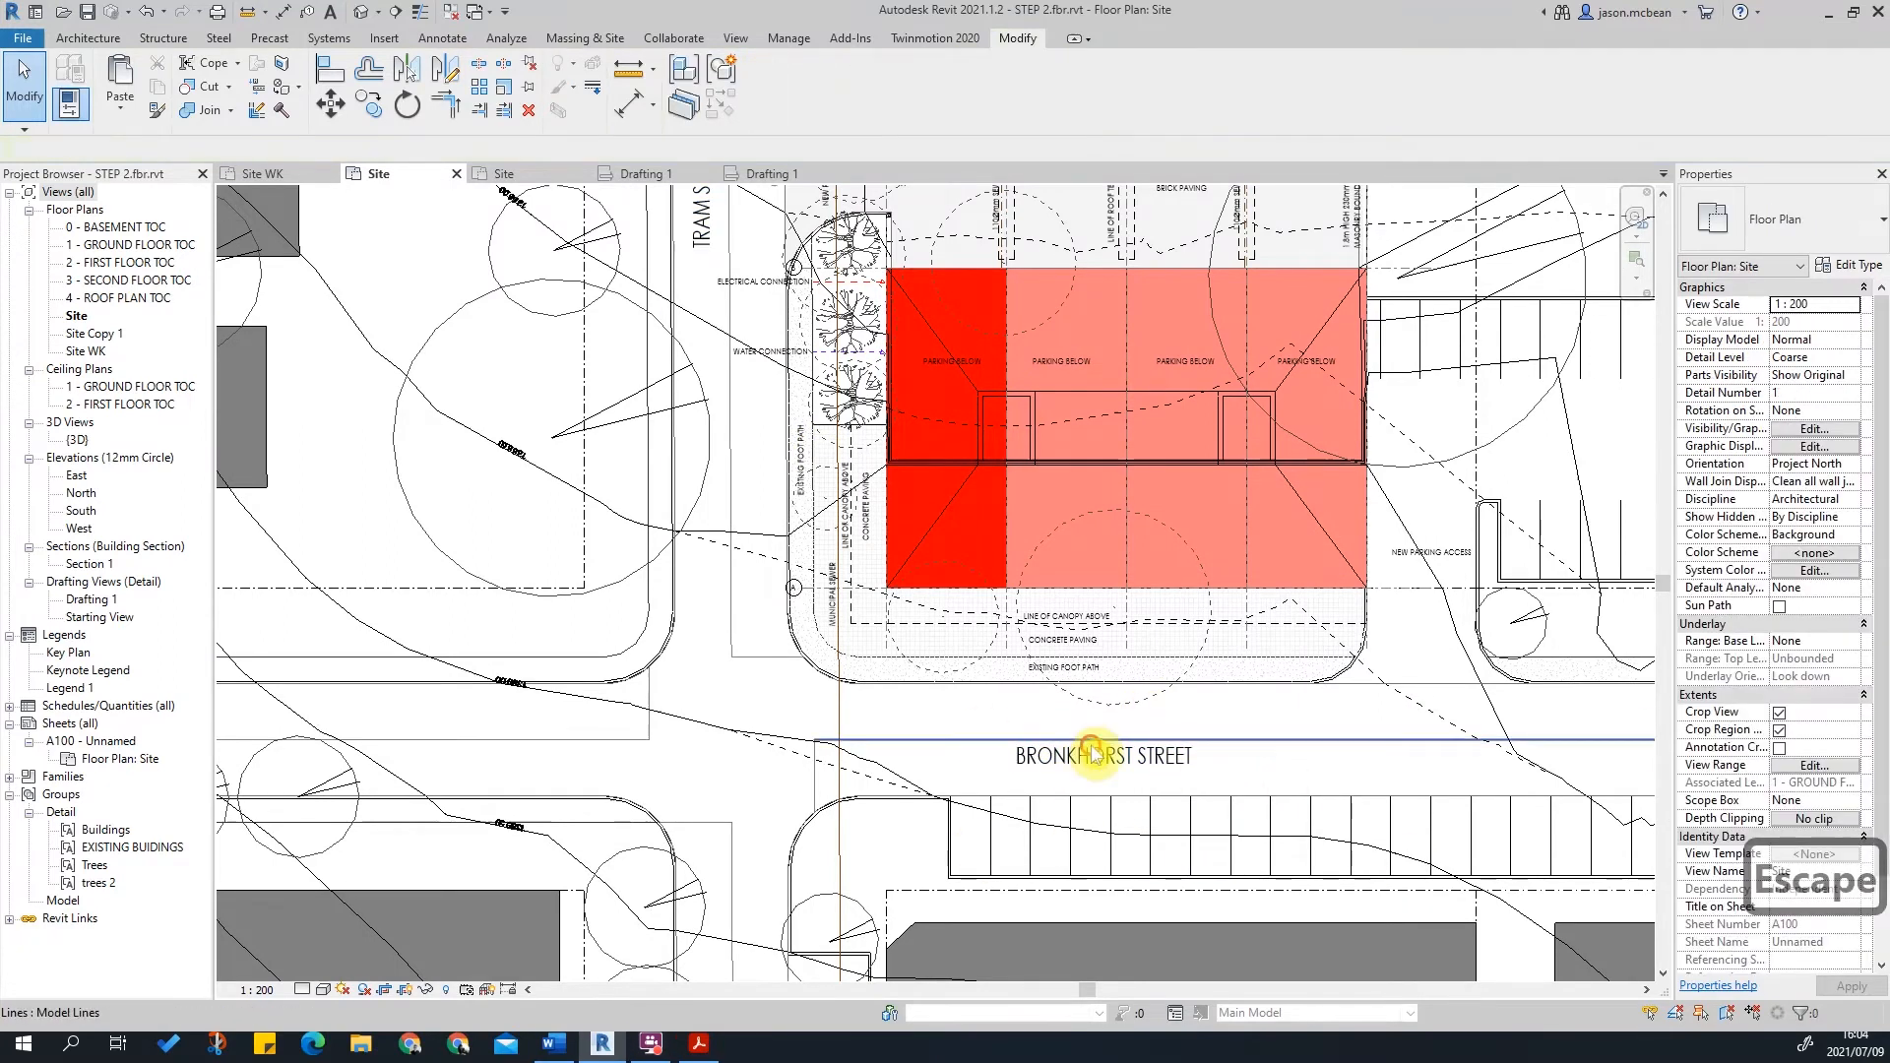
Step: Check the BRONKHORST STREET and TRAM STREET notes and inspect the southern corners of the building's site boundary
key("Escape")
double_click(1059, 768)
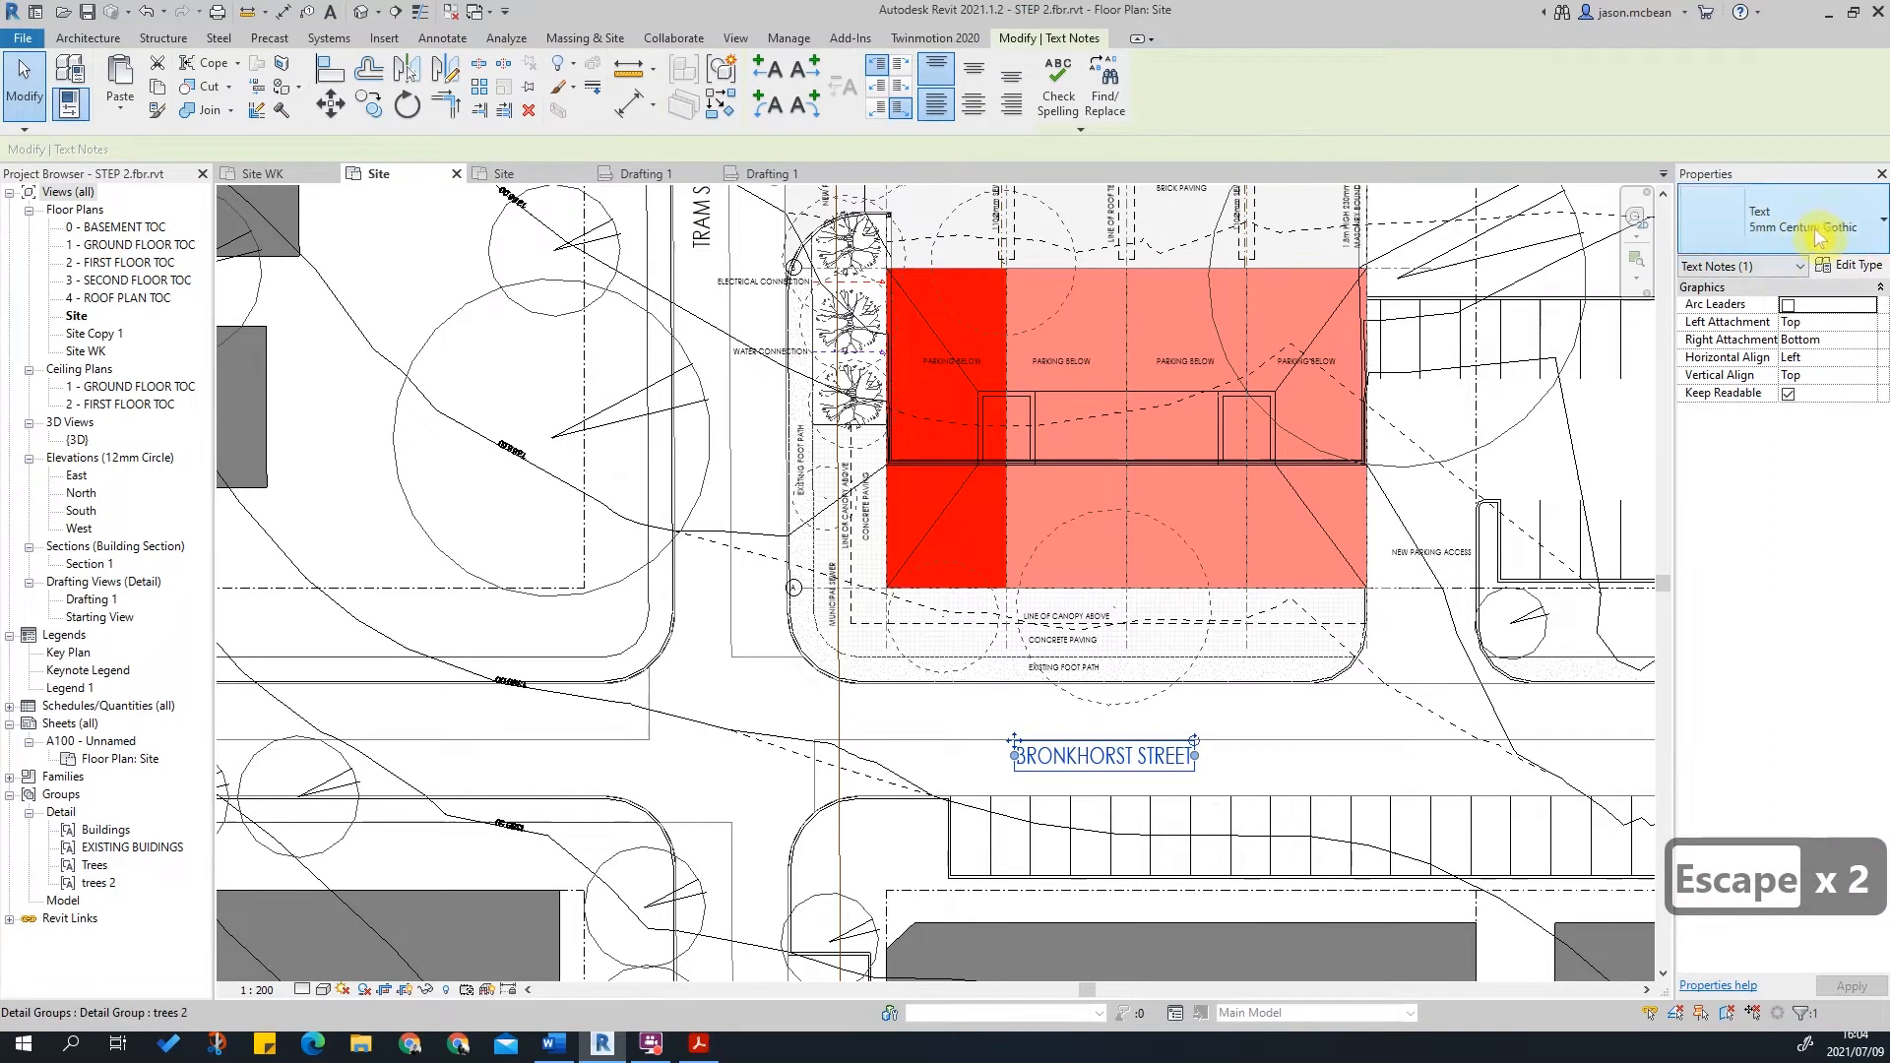
middle_click_drag(1089, 416, 1104, 587)
key("Escape")
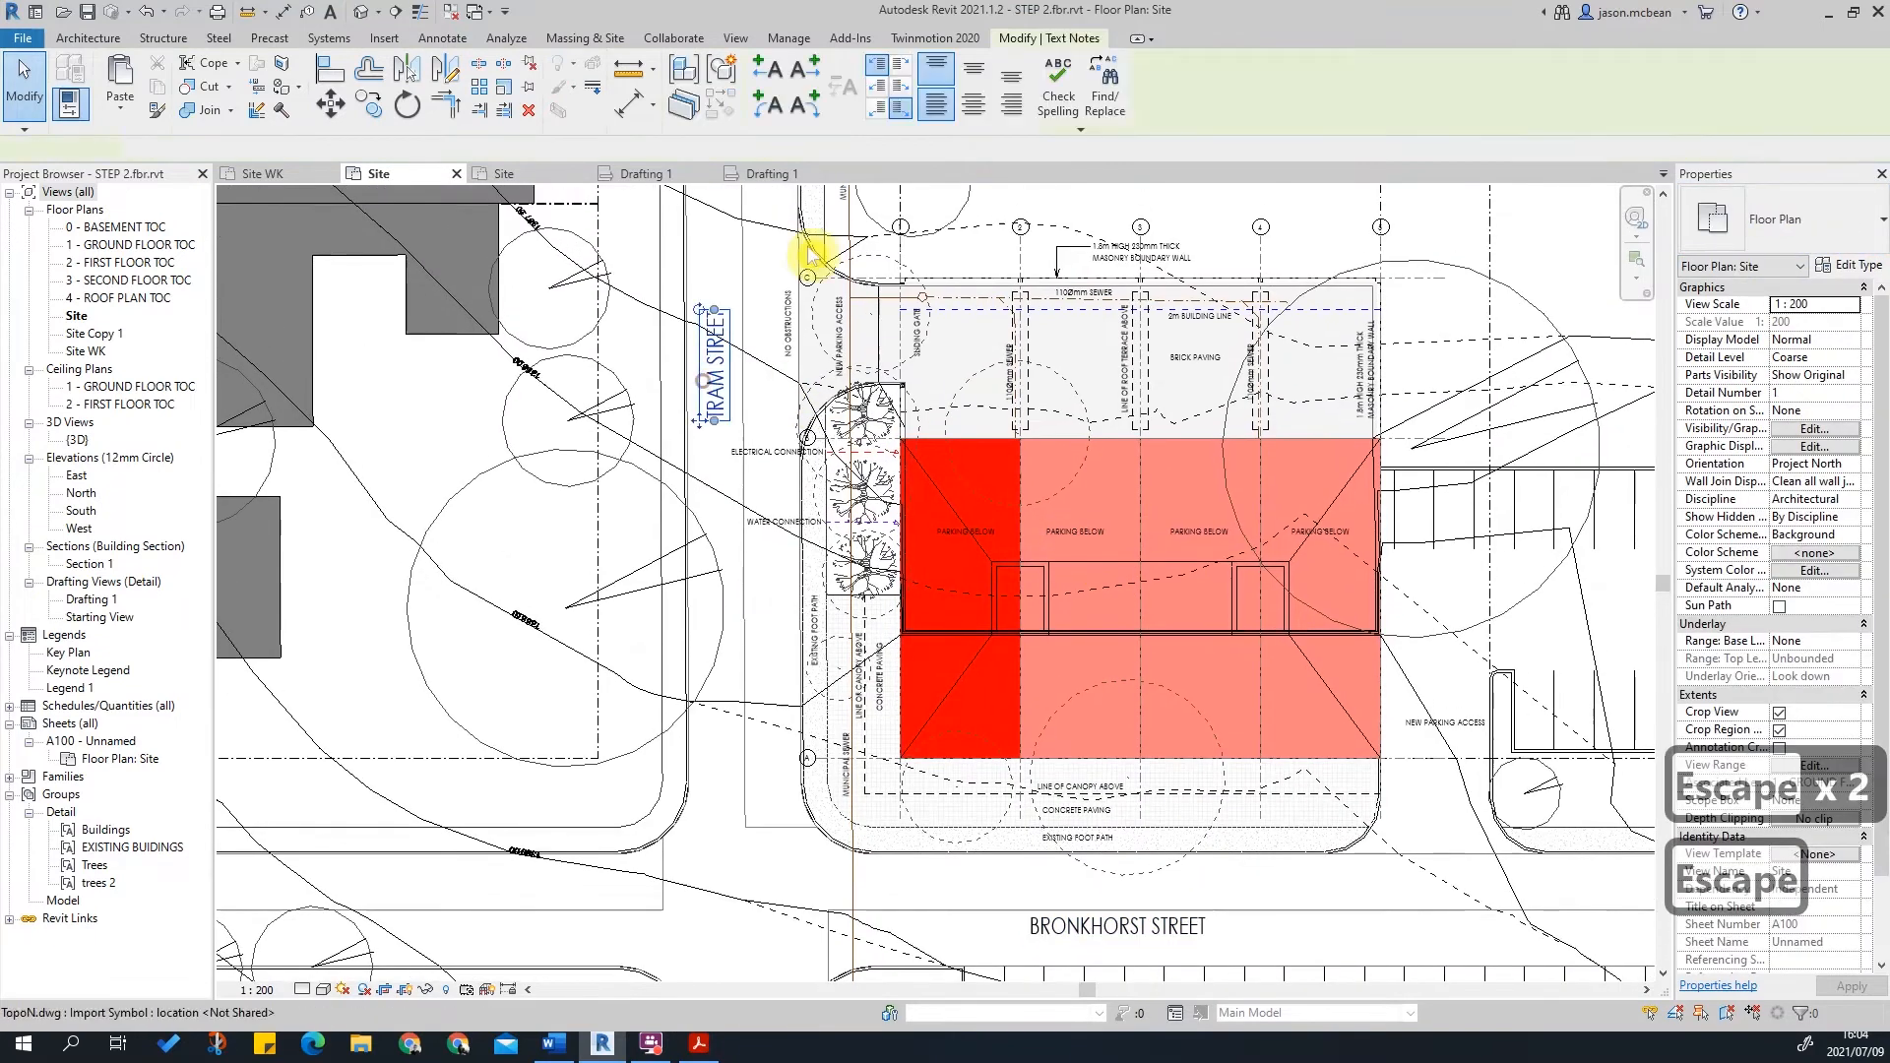
key("Escape")
middle_click_drag(1293, 700, 1102, 788)
scroll(709, 659, "down", 1)
key("Escape")
scroll(1084, 659, "up", 1)
middle_click_drag(1141, 605, 1314, 510)
scroll(663, 700, "up", 2)
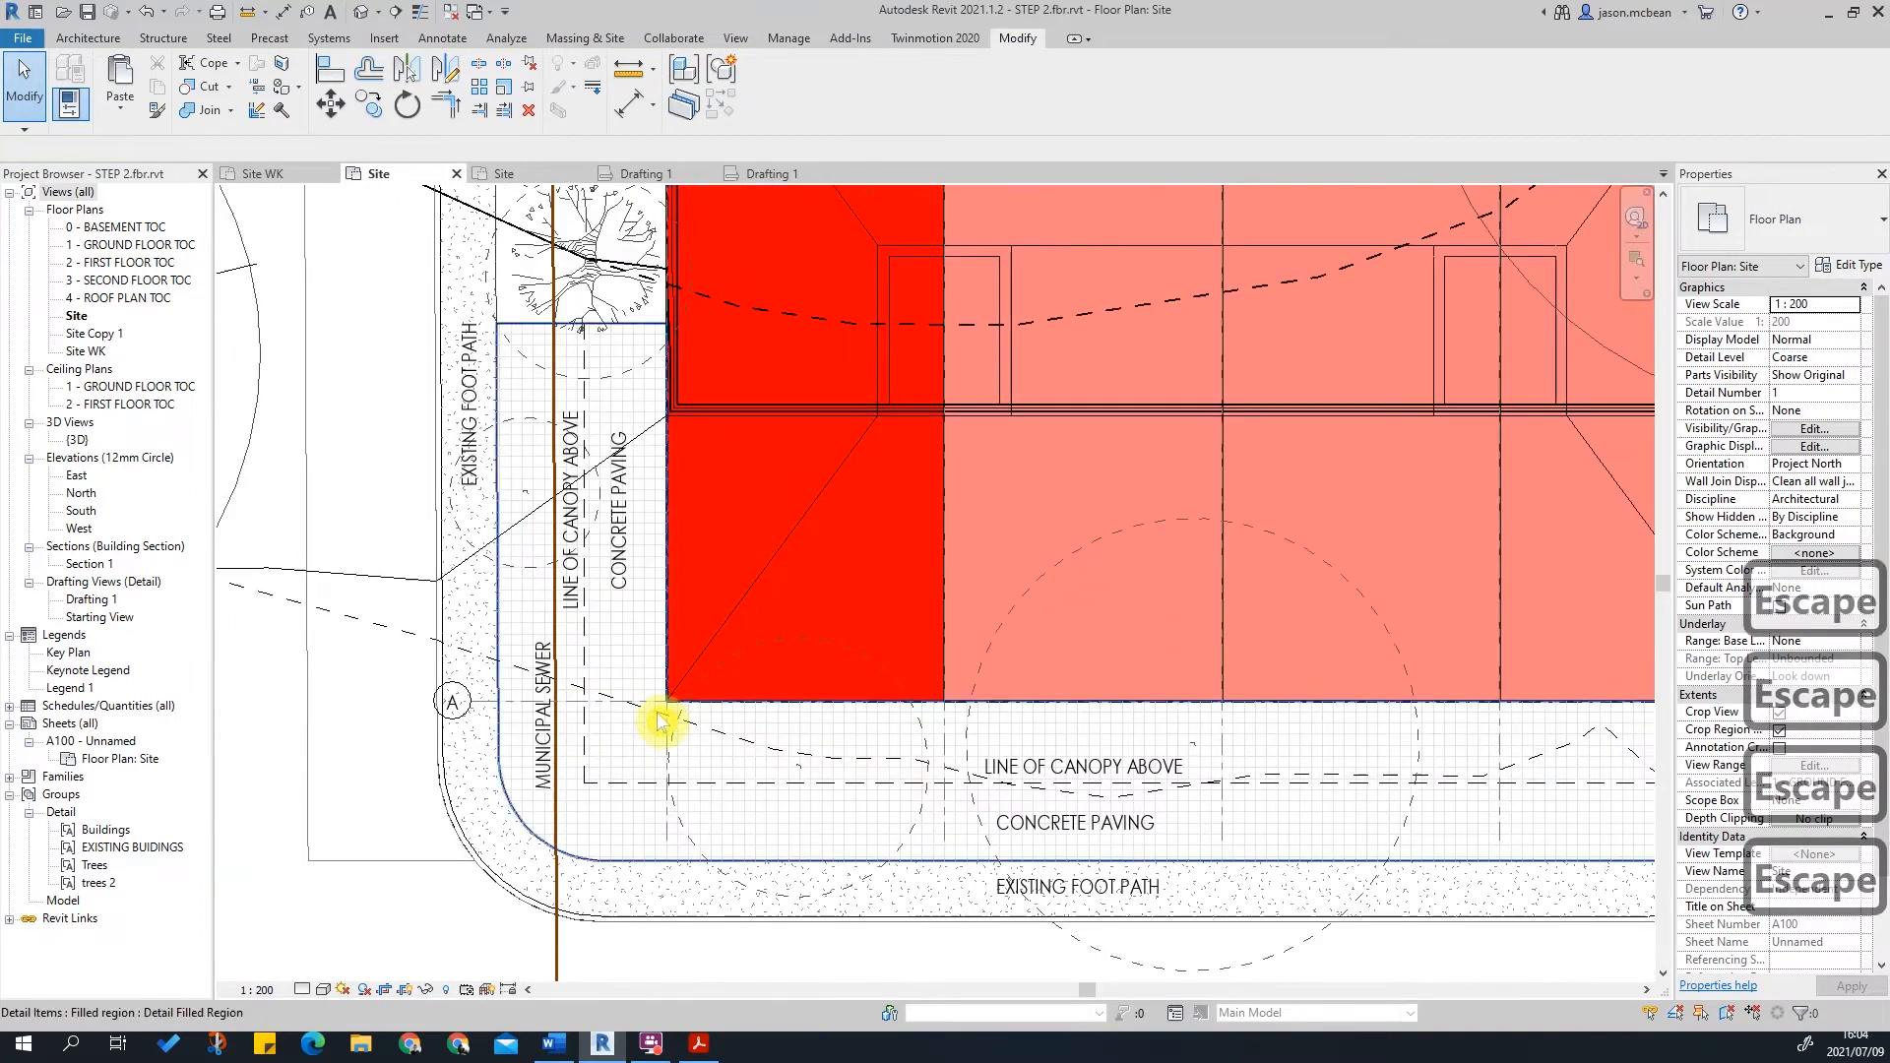
scroll(867, 728, "down", 1)
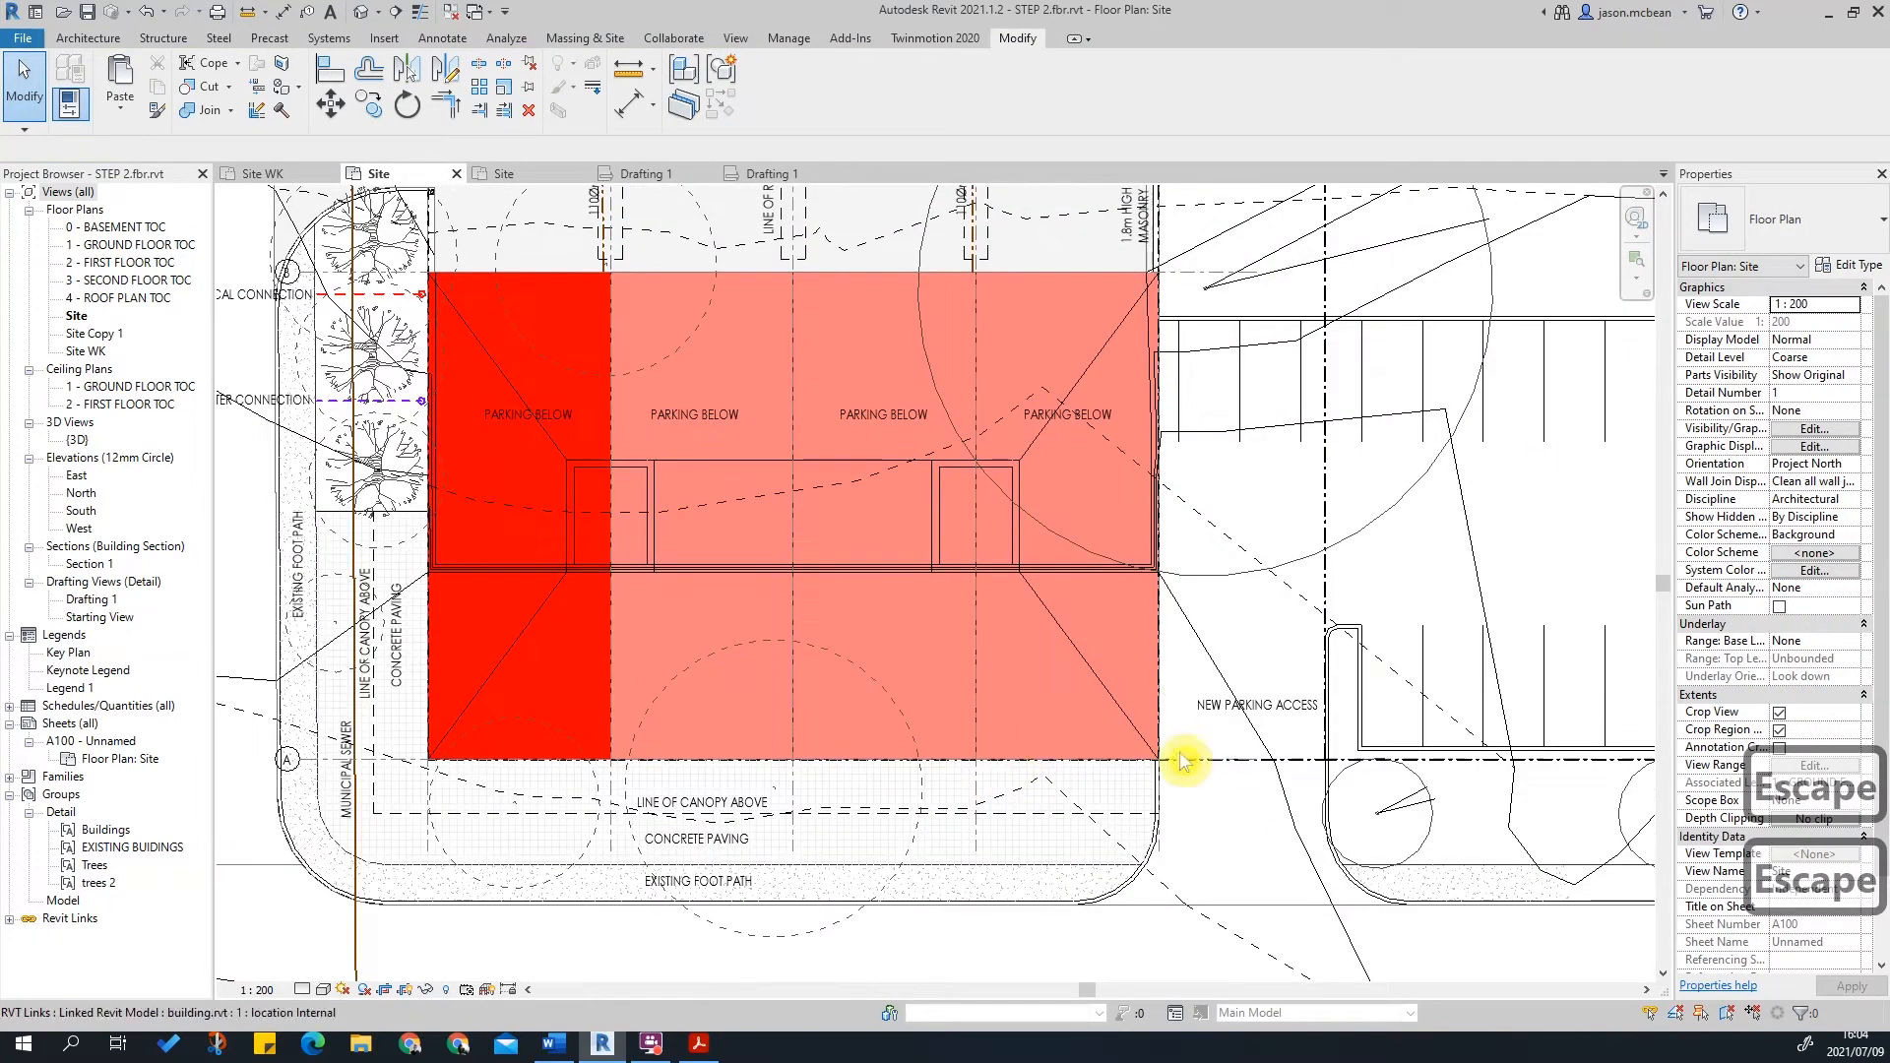
scroll(1280, 744, "up", 1)
scroll(1188, 740, "up", 1)
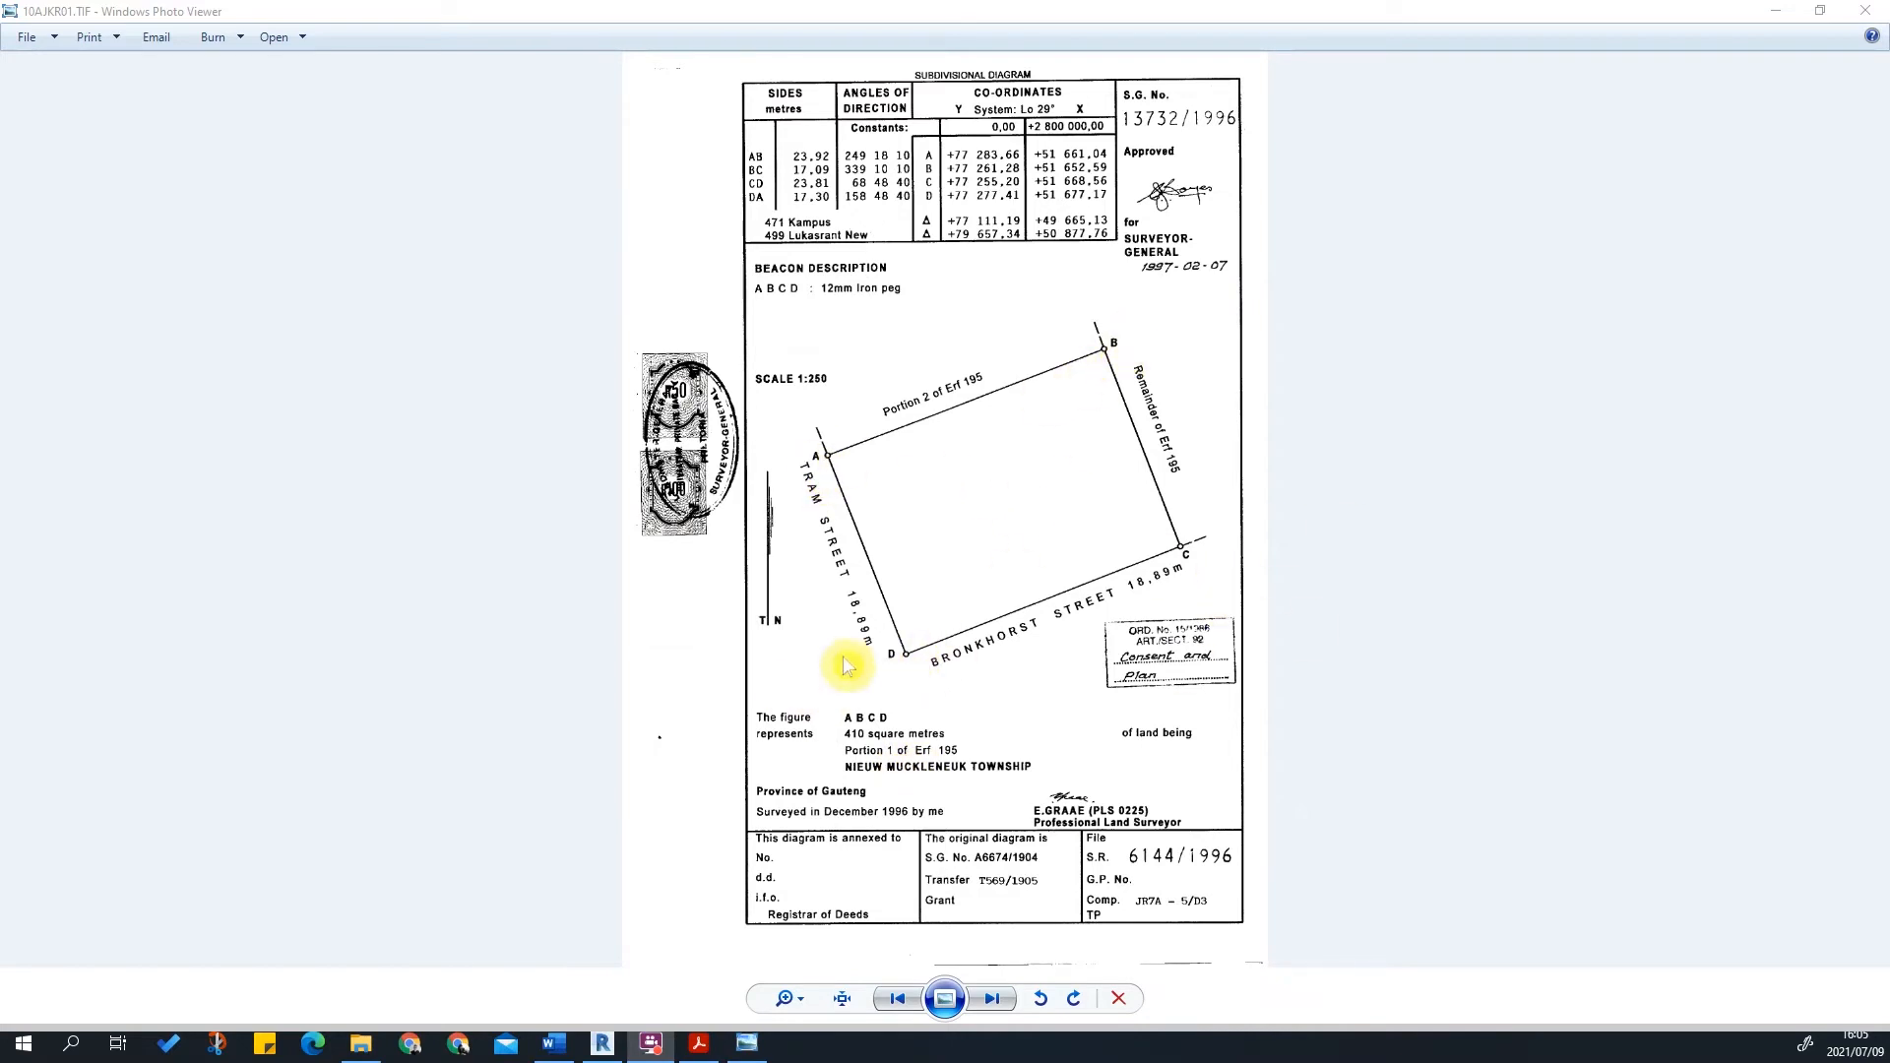
Step: Switch to SitePlan_ARC.pdf in Adobe Acrobat and examine the corner letters, boundary annotations and unit numbers around the building
left_click(602, 1043)
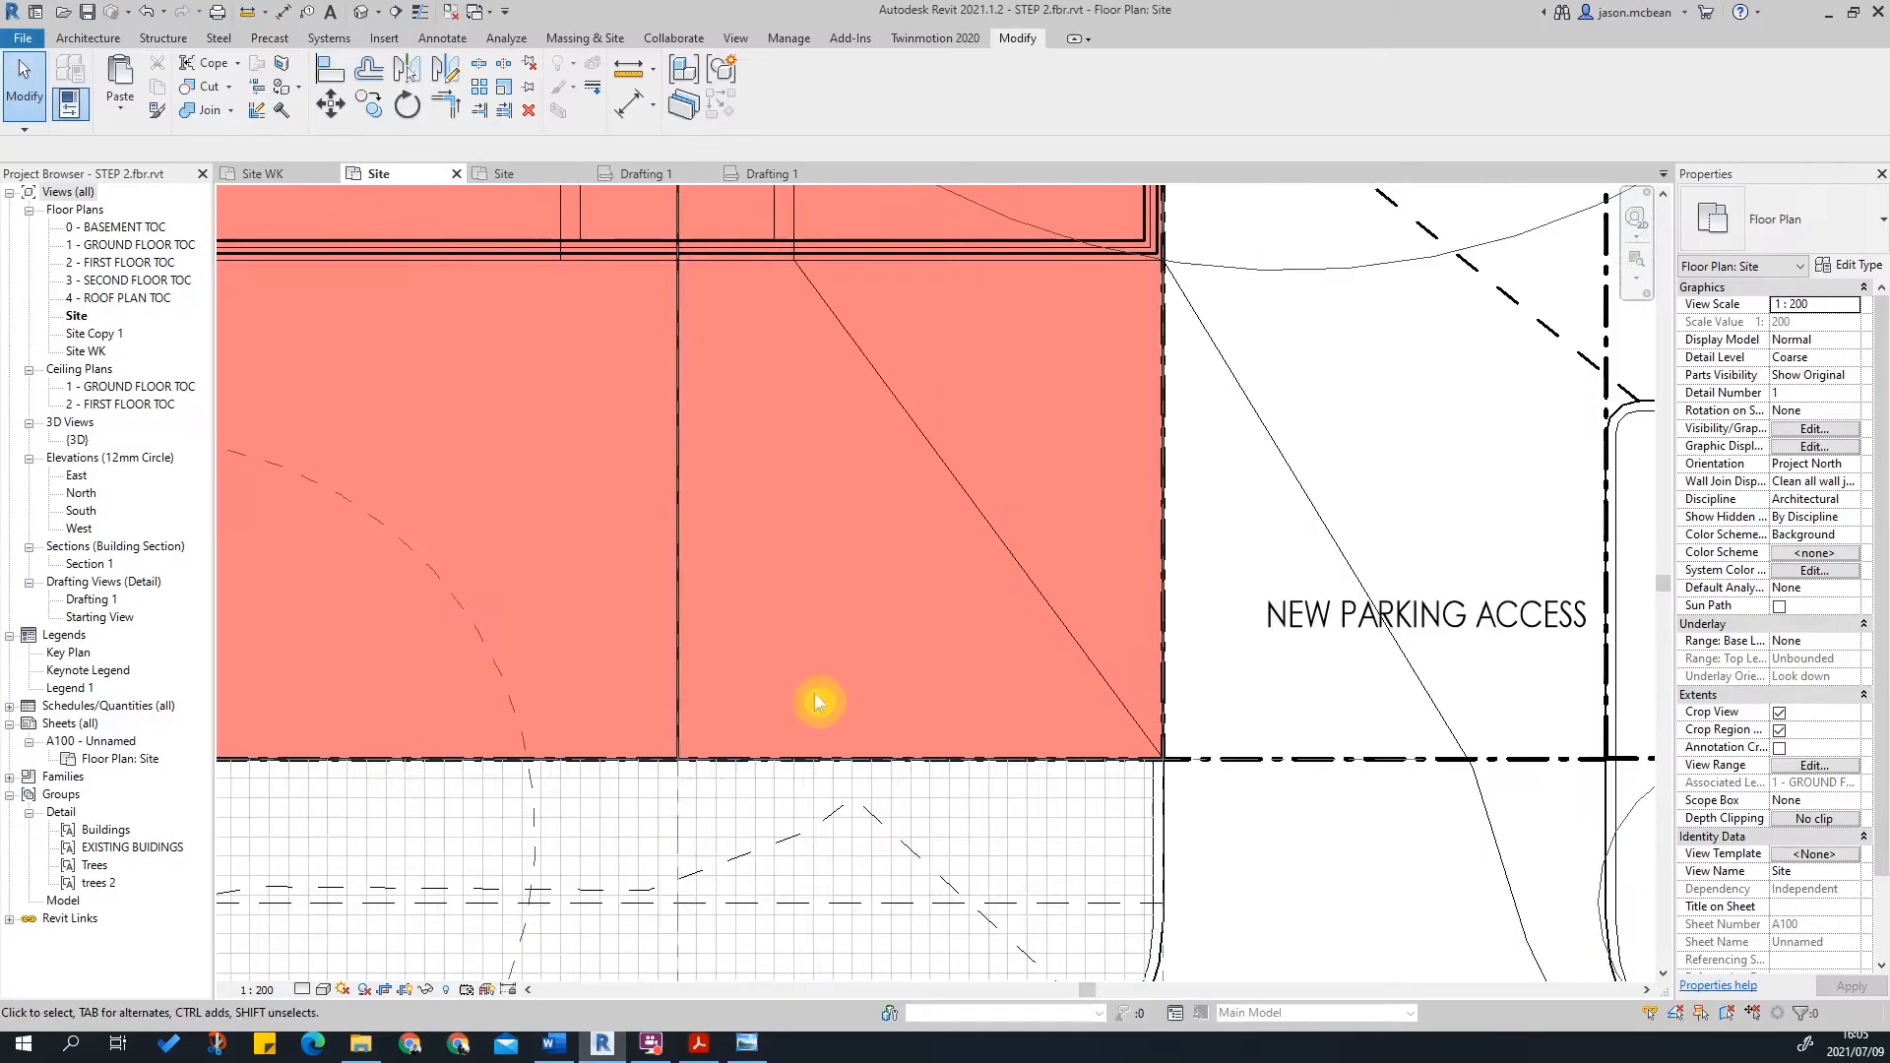
scroll(764, 722, "down", 5)
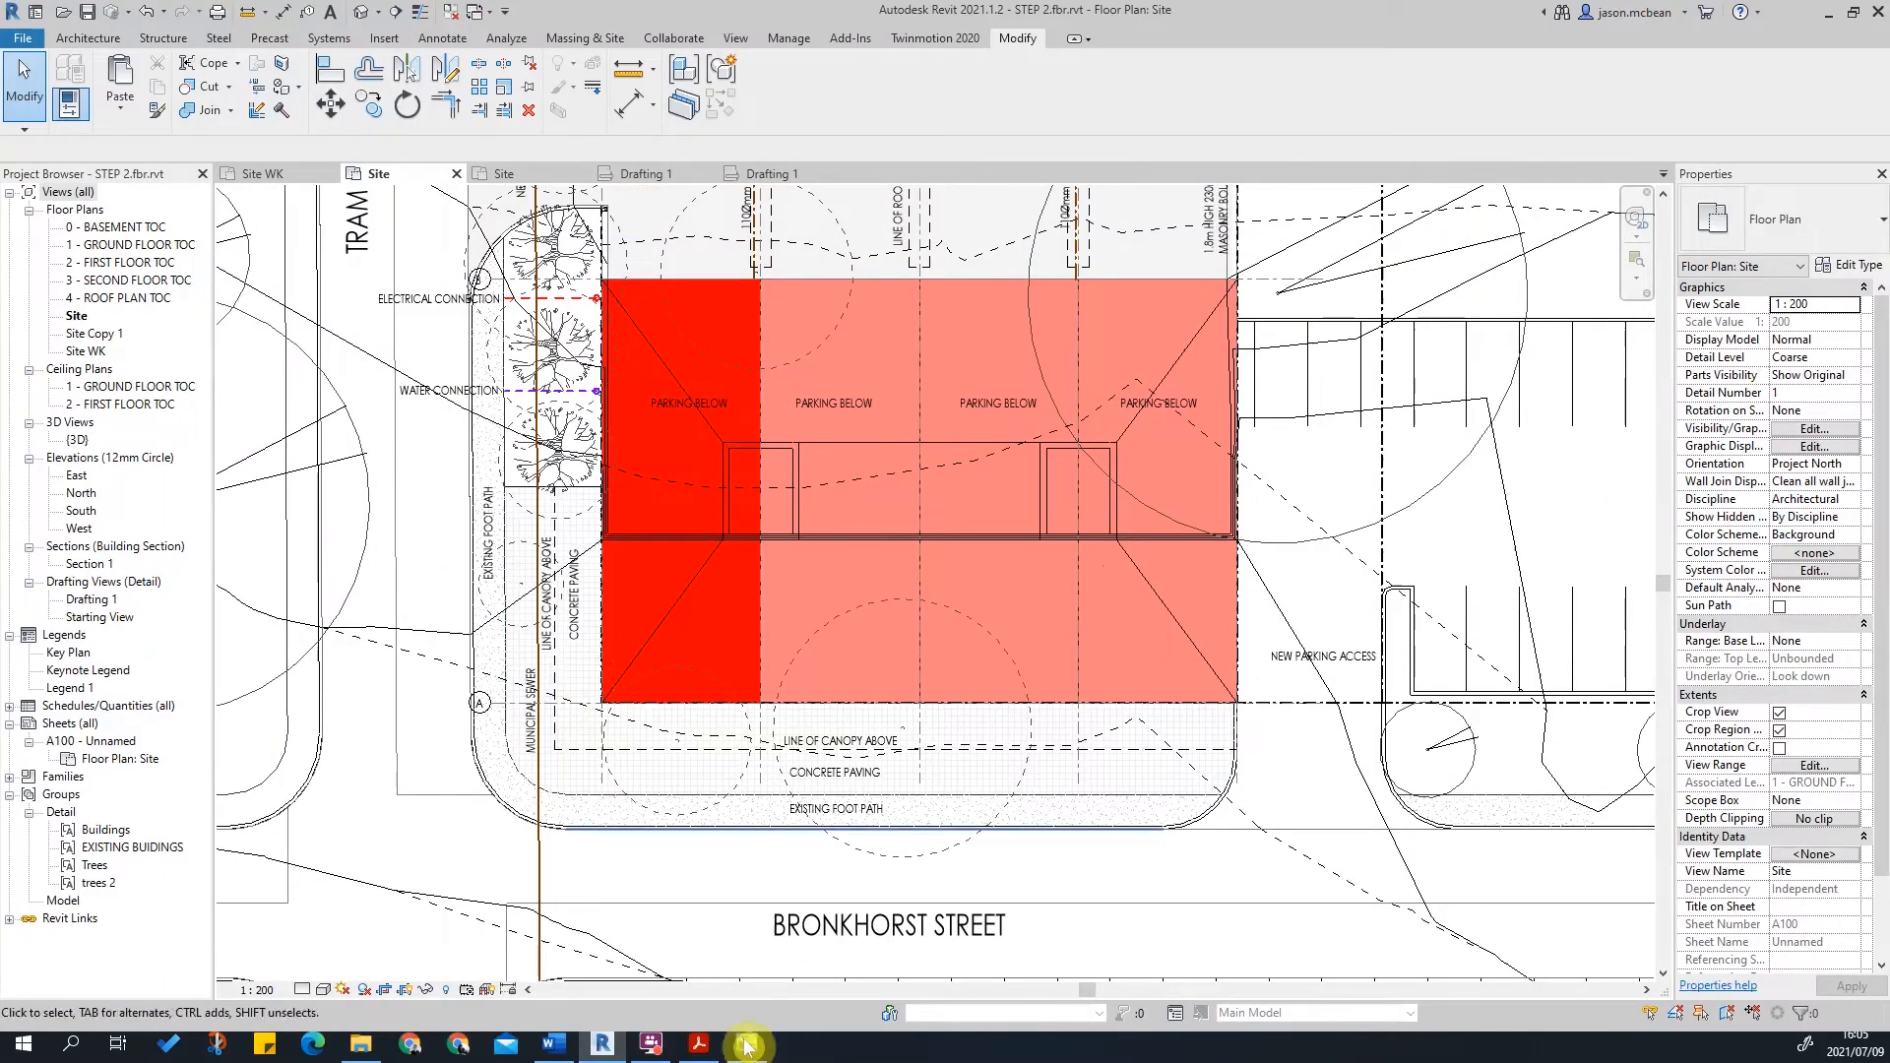
left_click(711, 1052)
scroll(1300, 633, "down", 3)
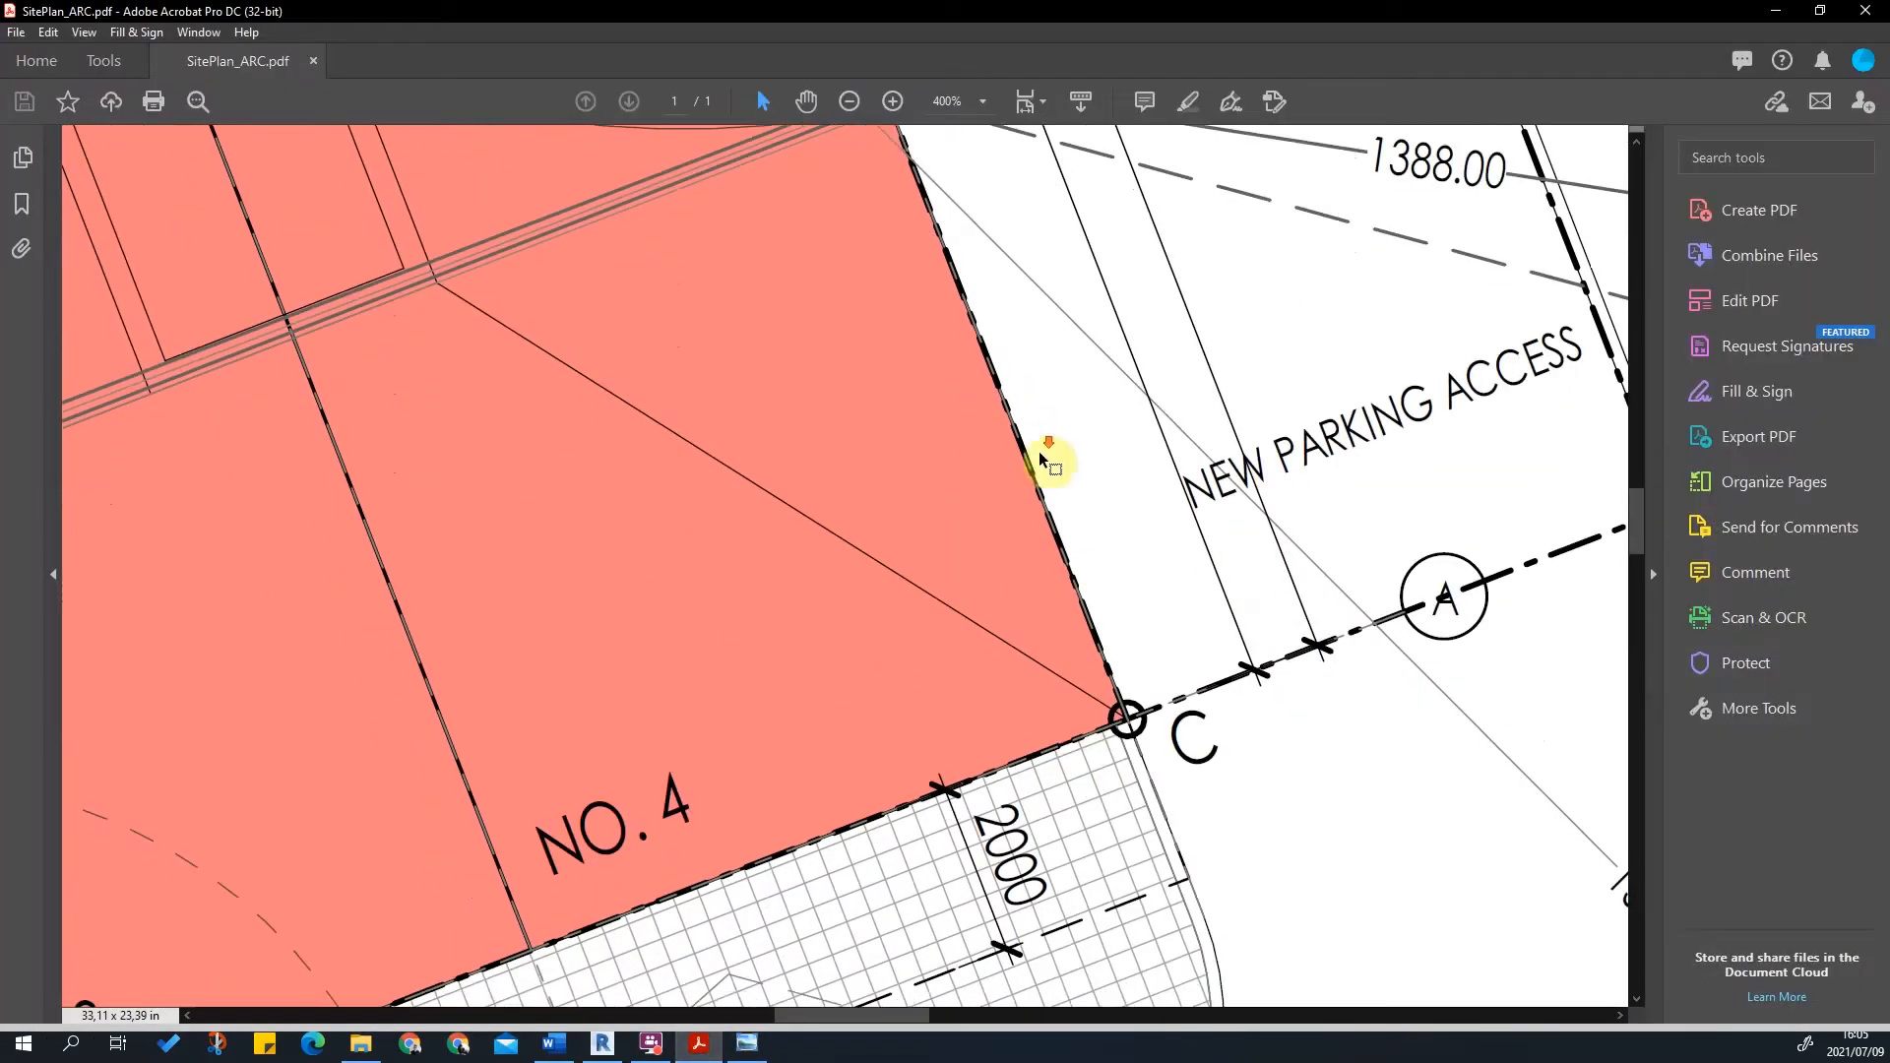
scroll(1254, 452, "down", 5, "ctrl")
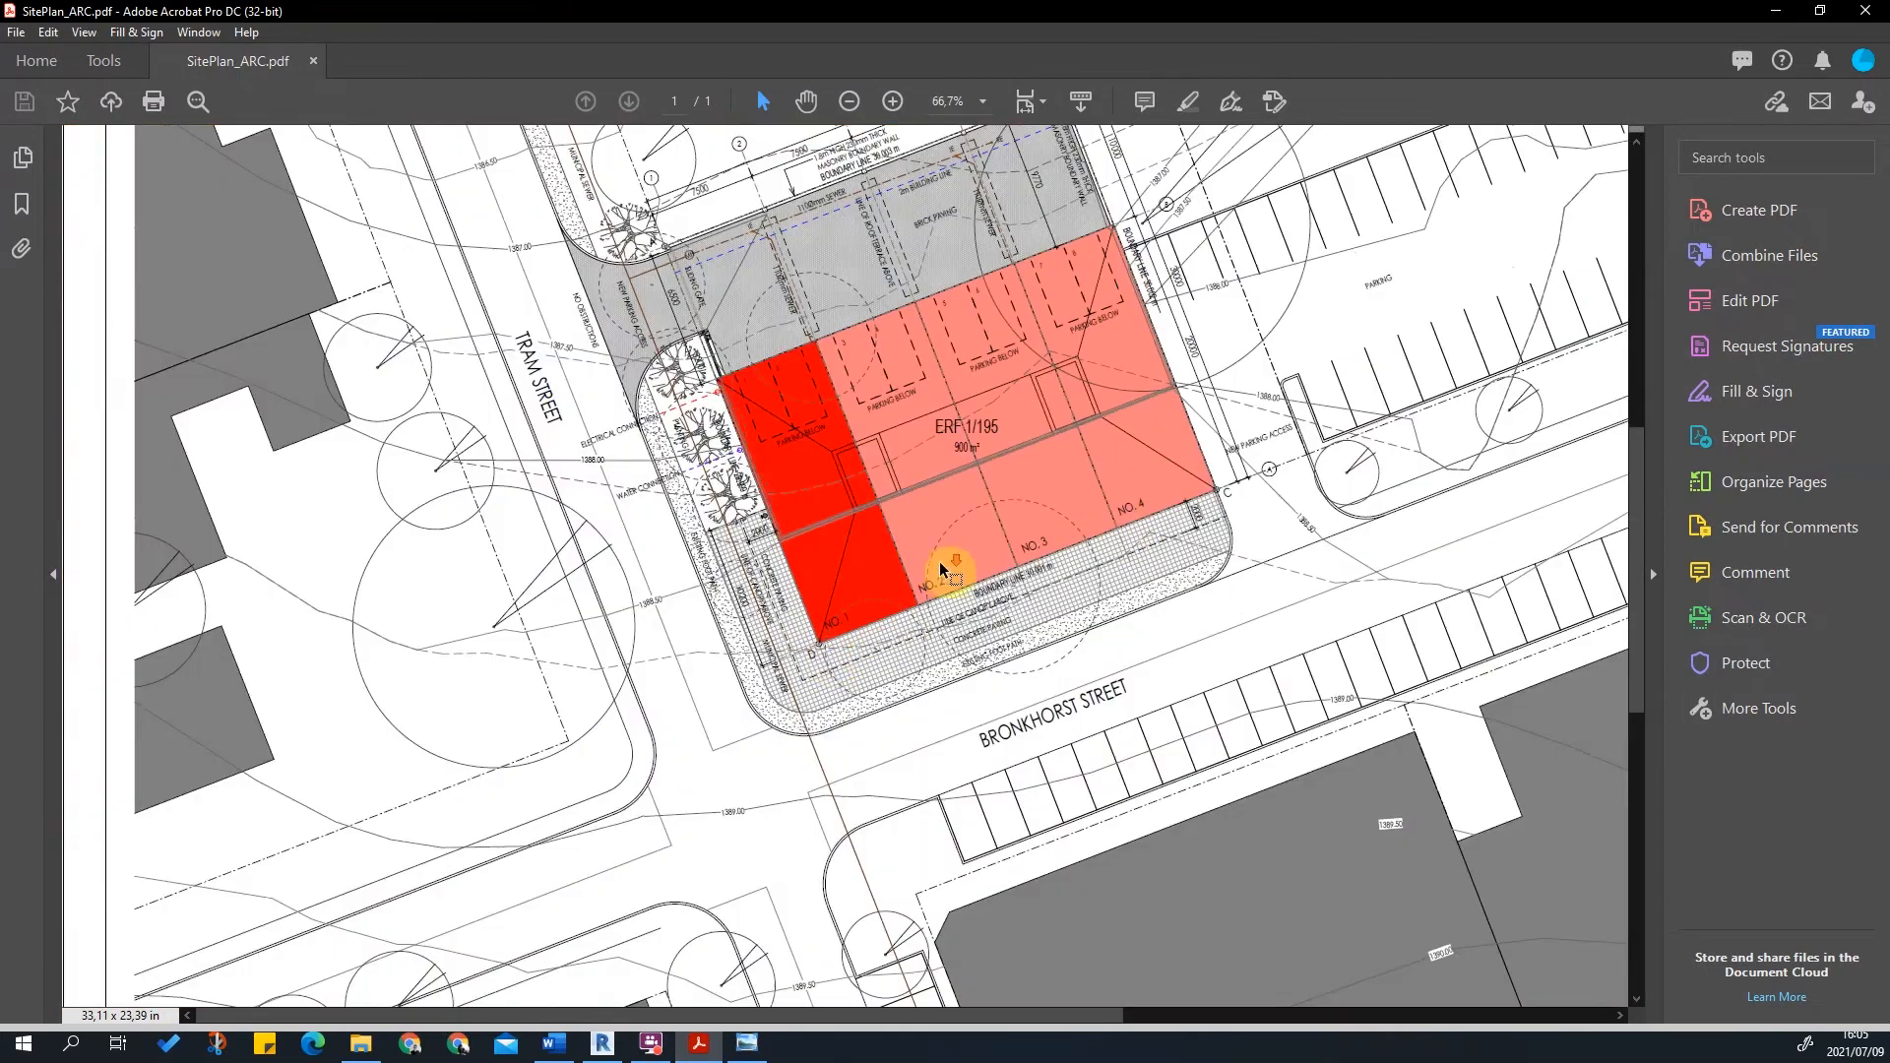
scroll(830, 568, "up", 3, "ctrl")
scroll(830, 568, "down", 2, "ctrl")
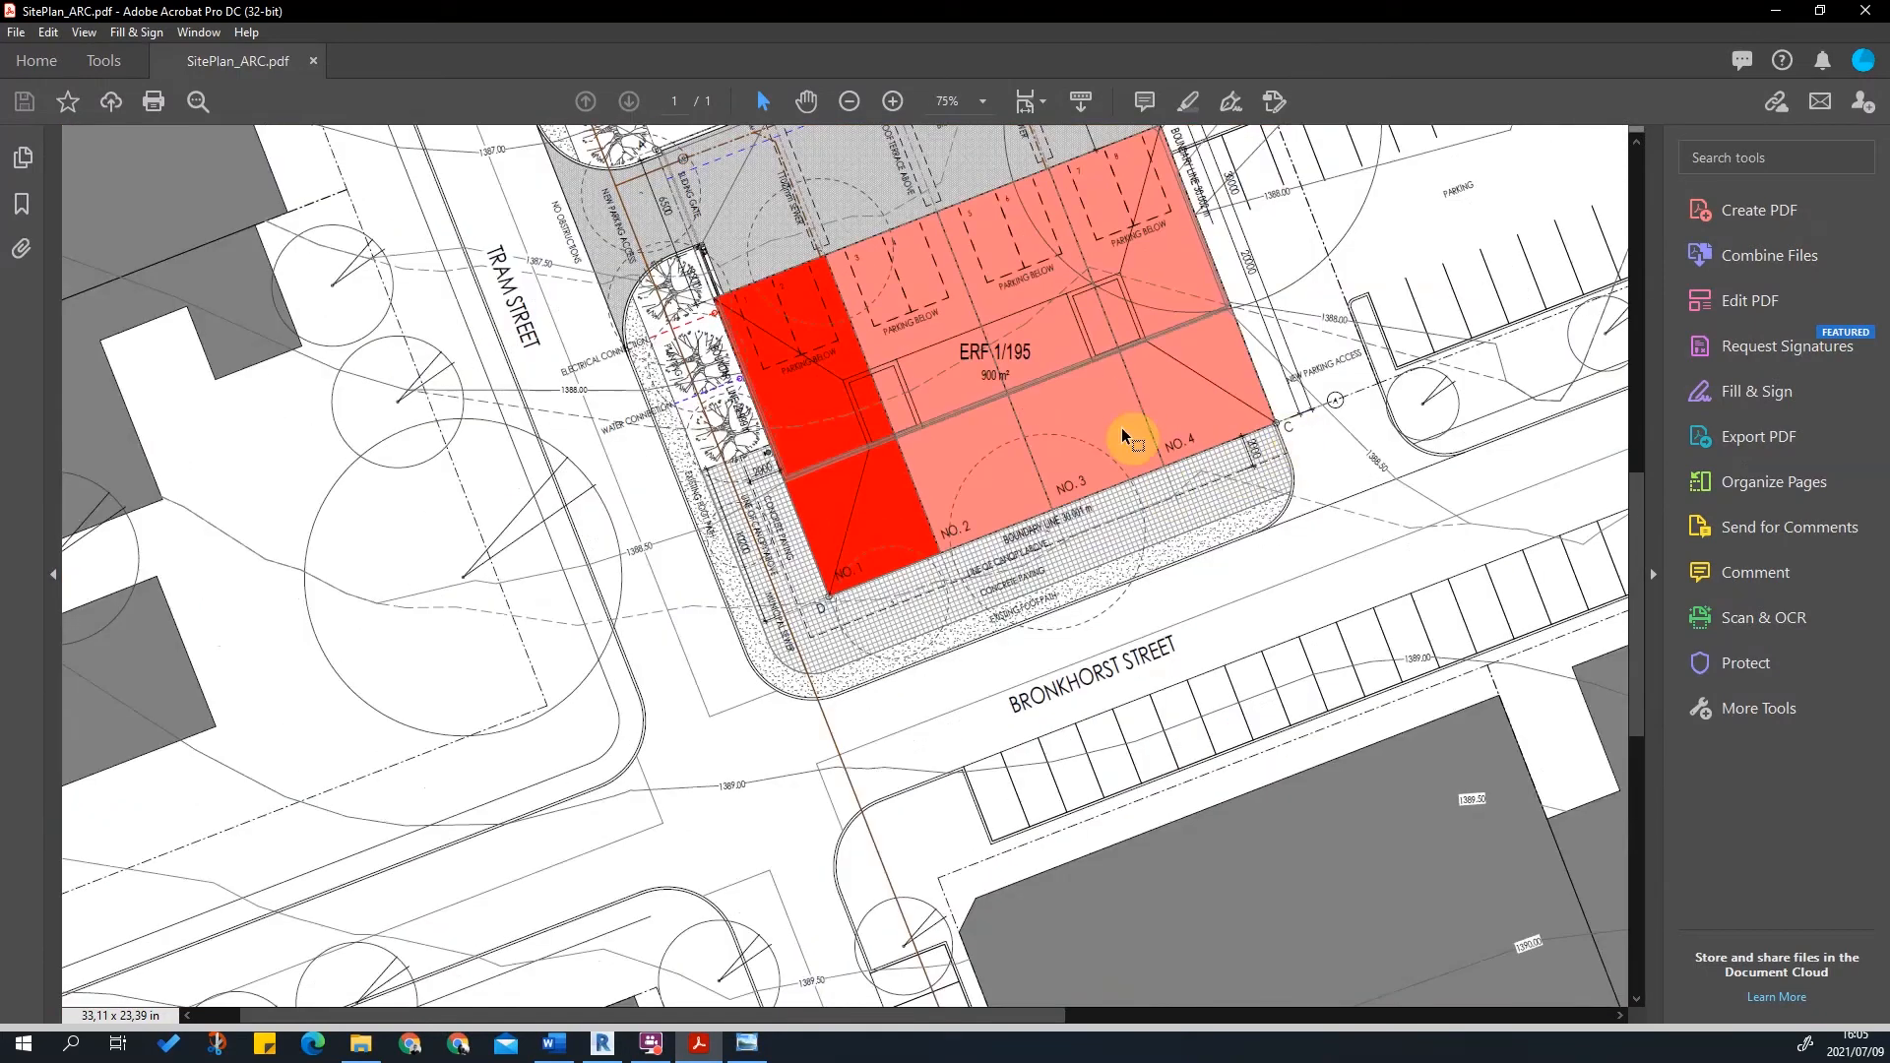
scroll(1126, 421, "up", 2)
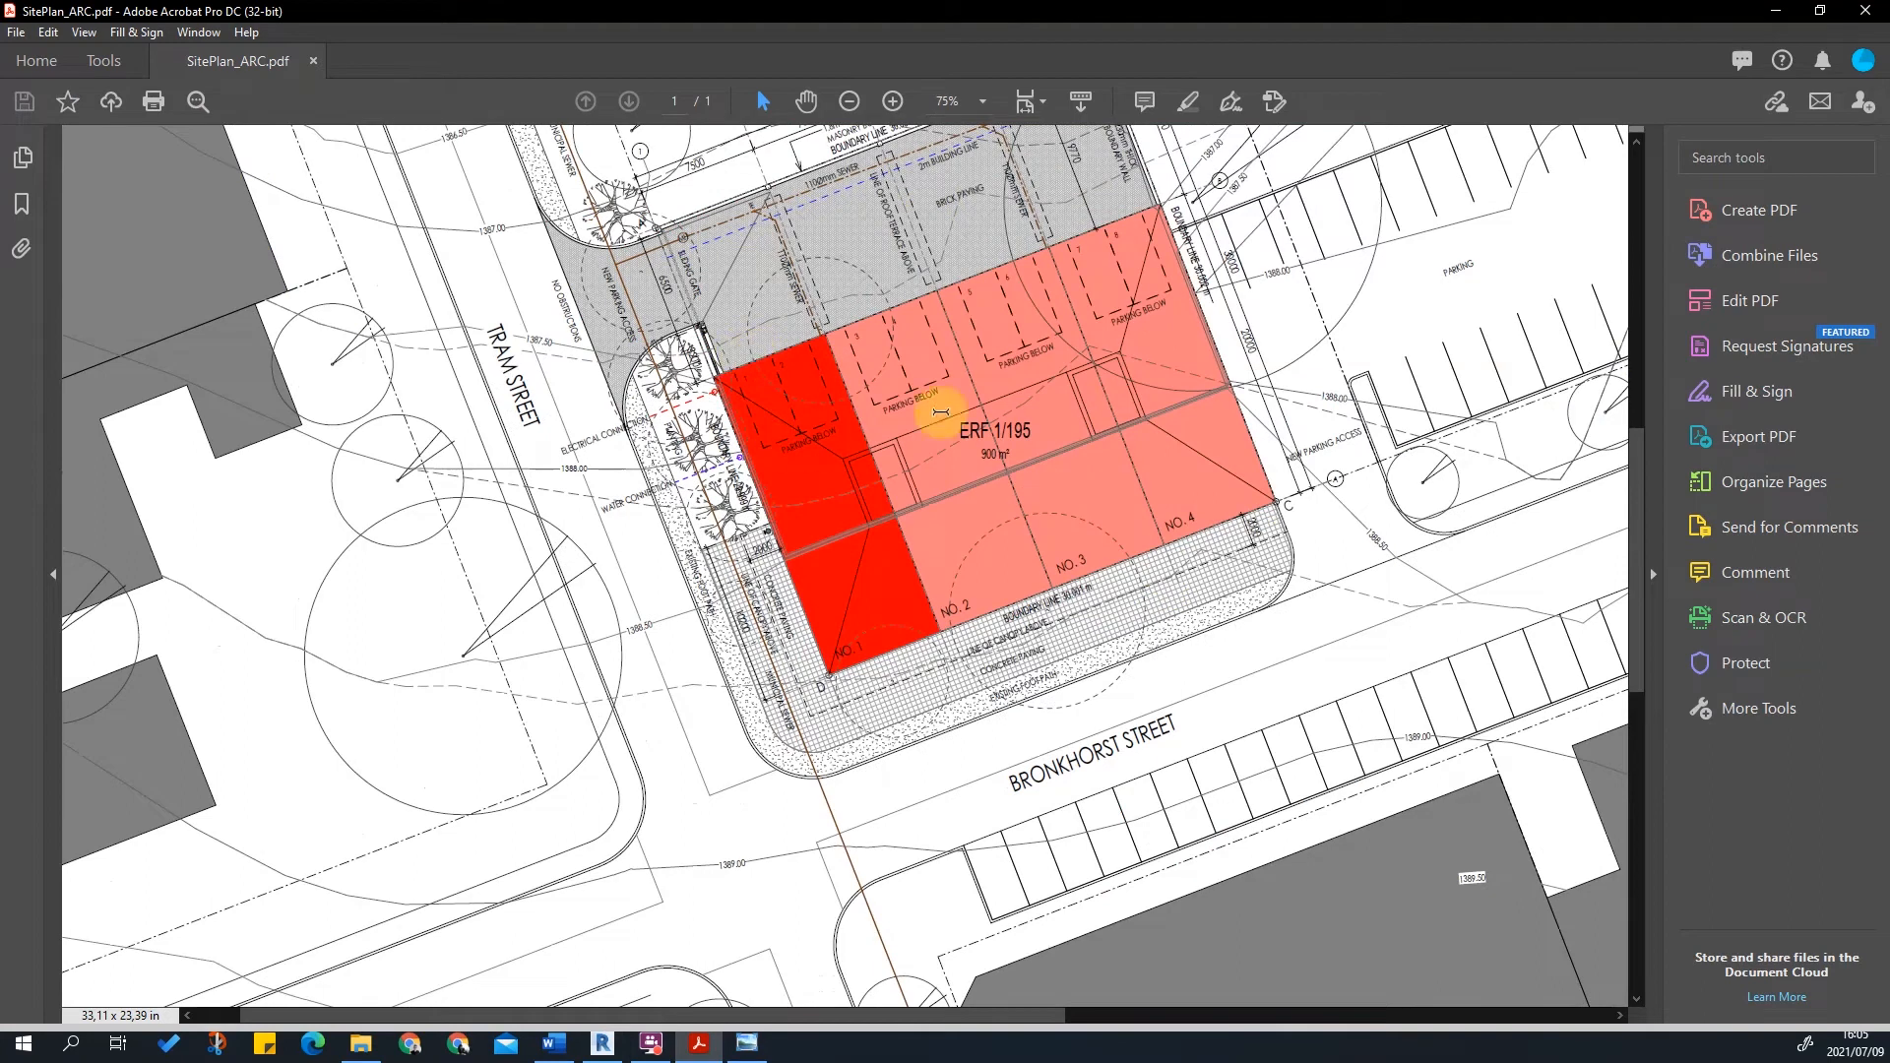
scroll(886, 325, "up", 2)
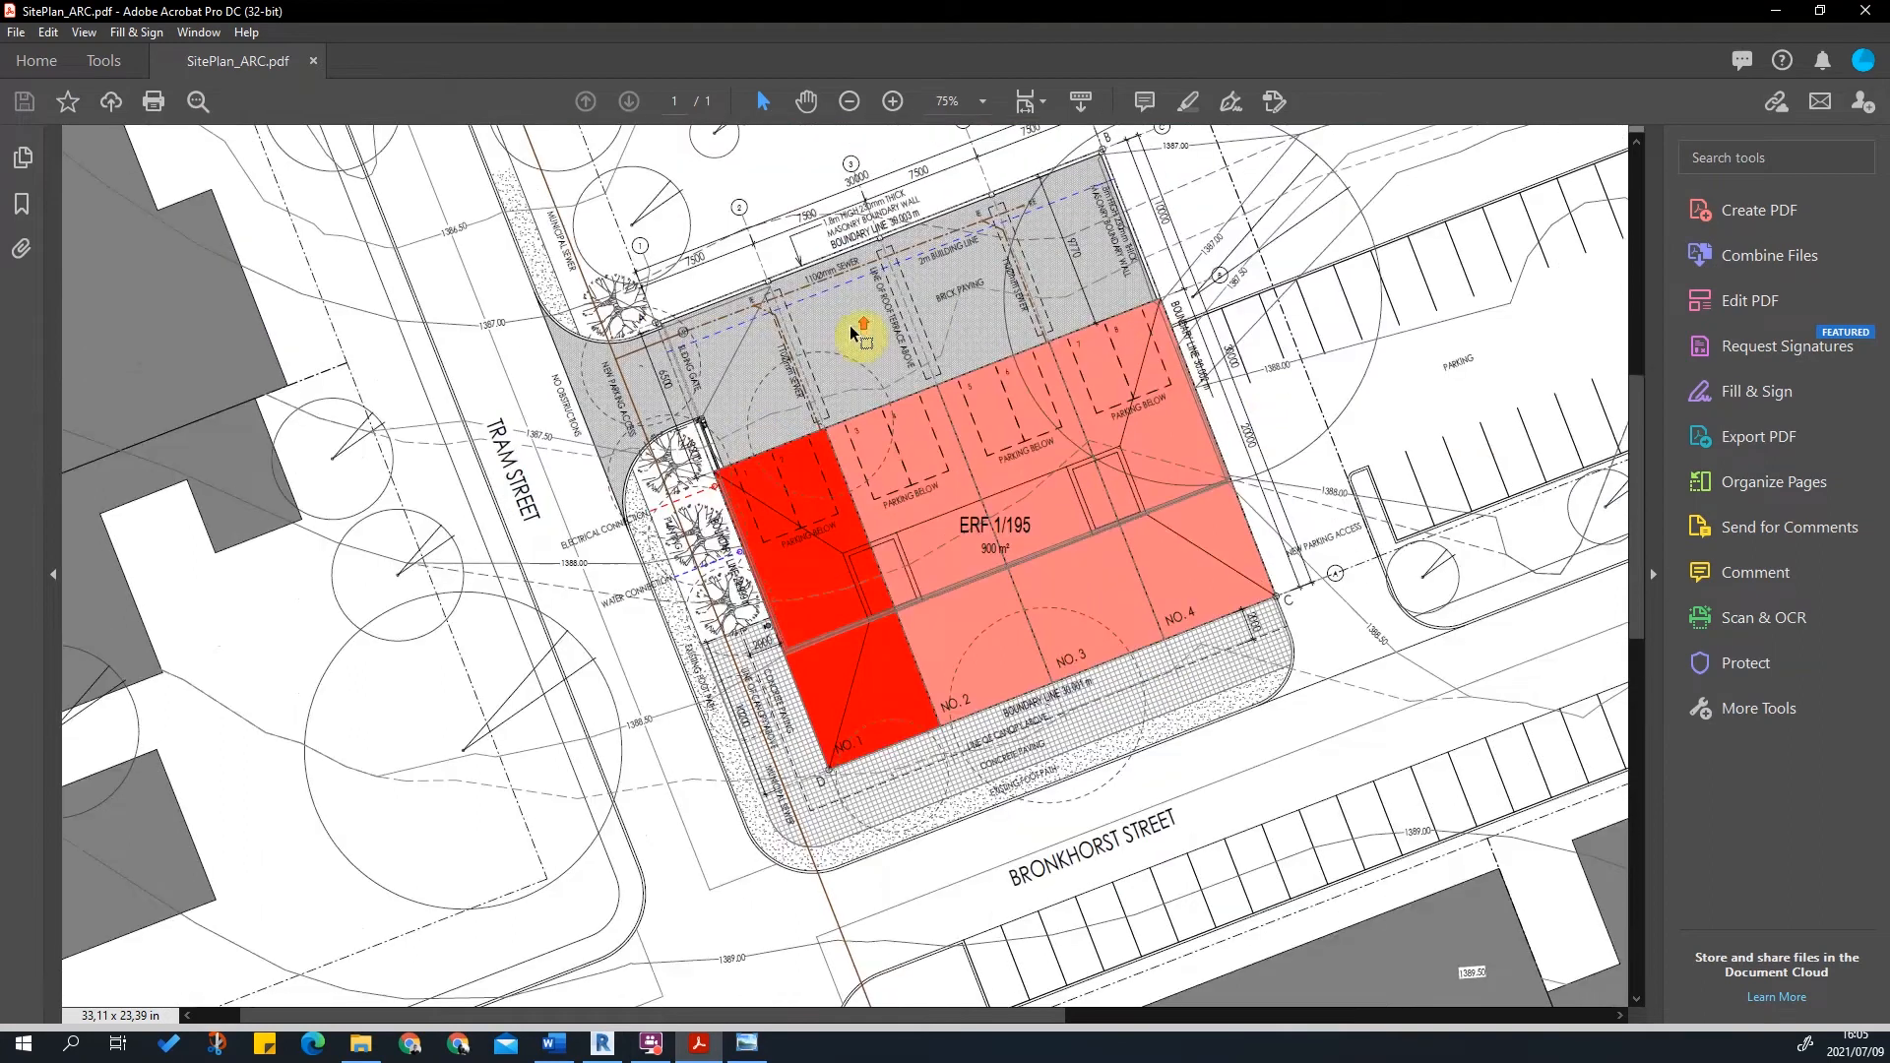
scroll(781, 433, "up", 1)
scroll(940, 398, "up", 5, "ctrl")
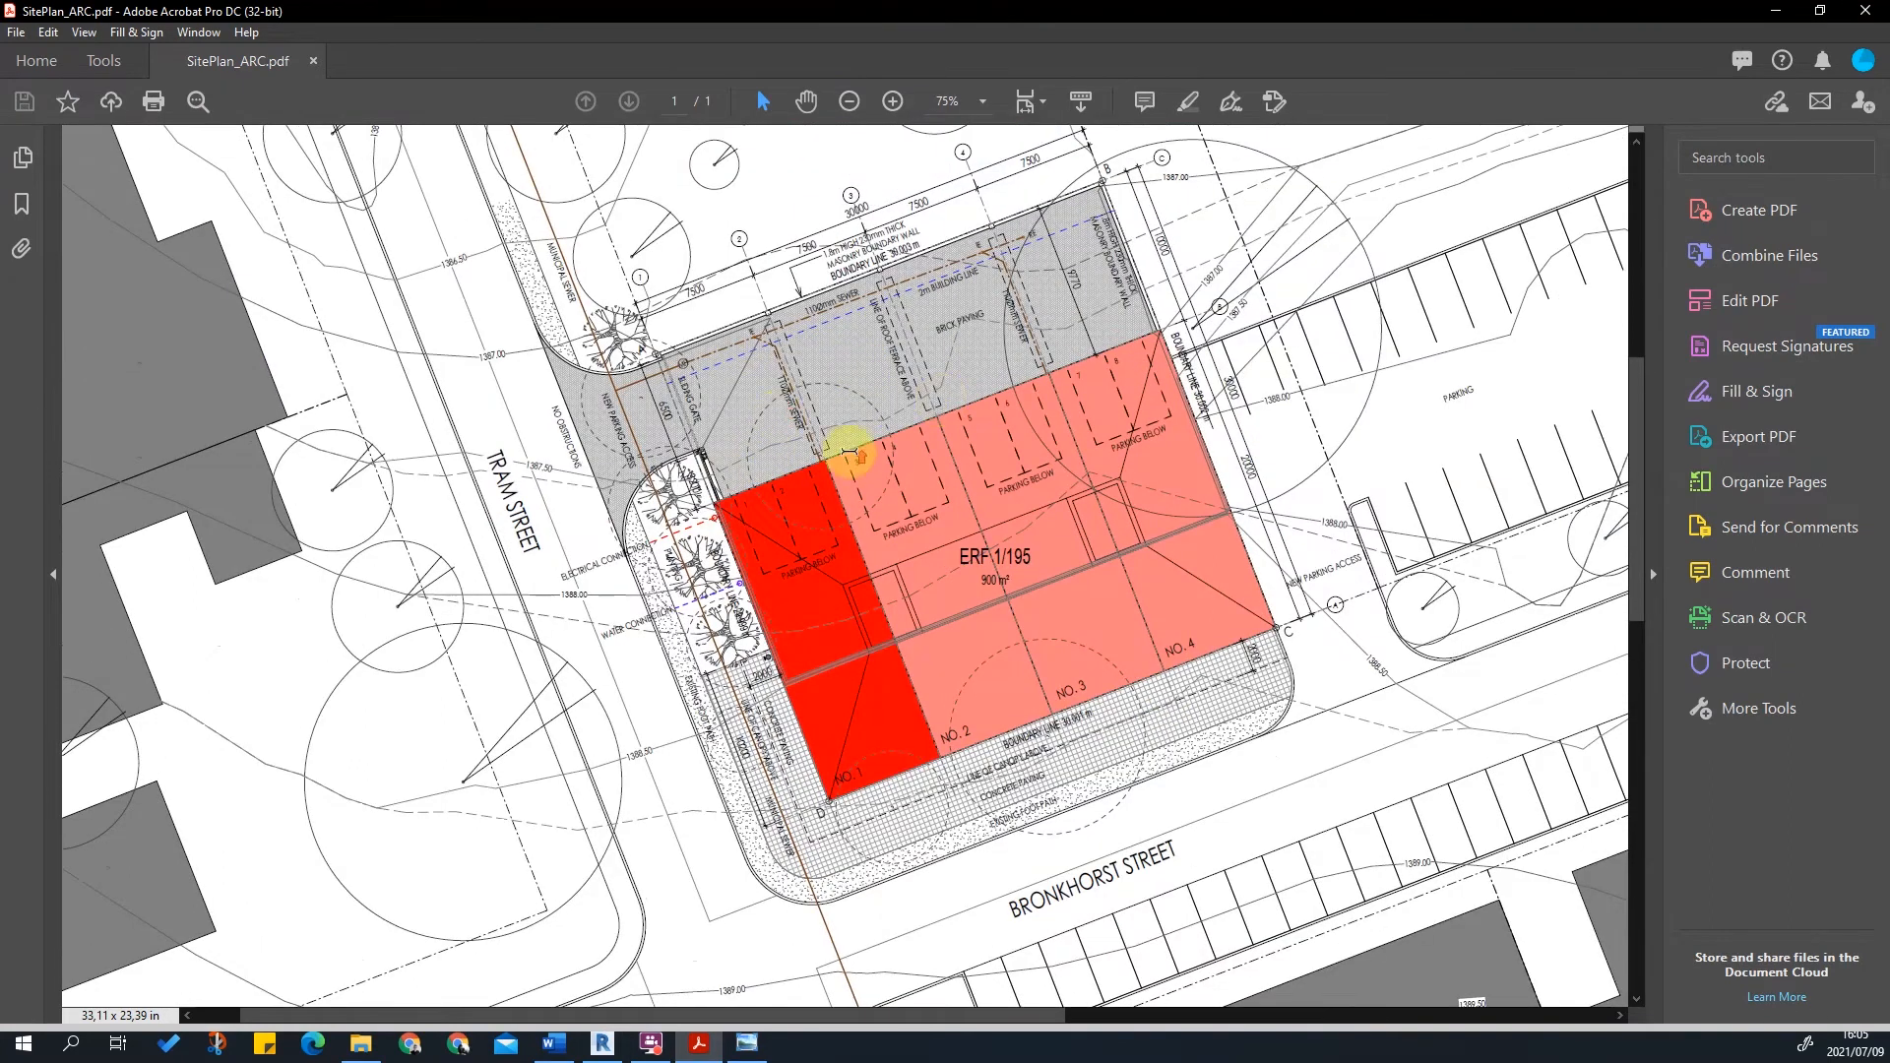
scroll(907, 561, "down", 5, "ctrl")
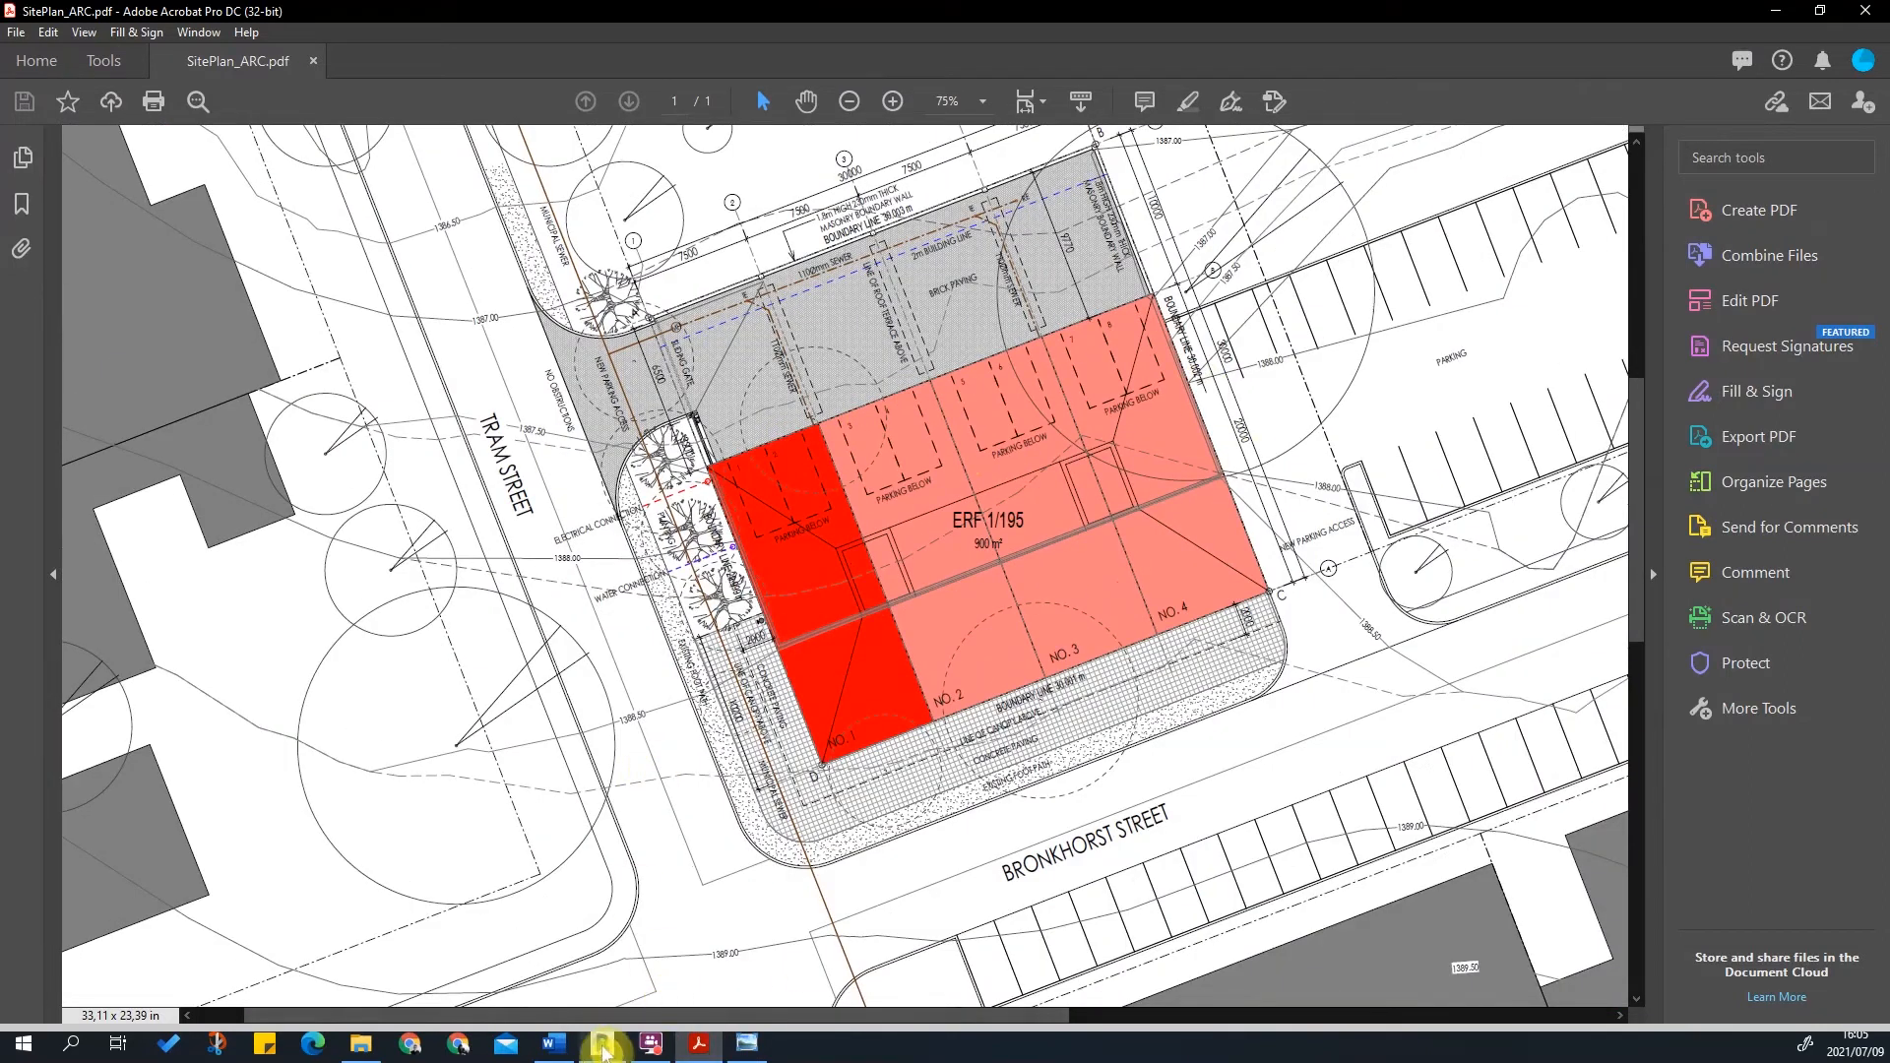
Step: Switch to Revit and start a 3 mm Century Gothic text note below the building's southwestern boundary corner
left_click(603, 1044)
scroll(984, 512, "up", 4)
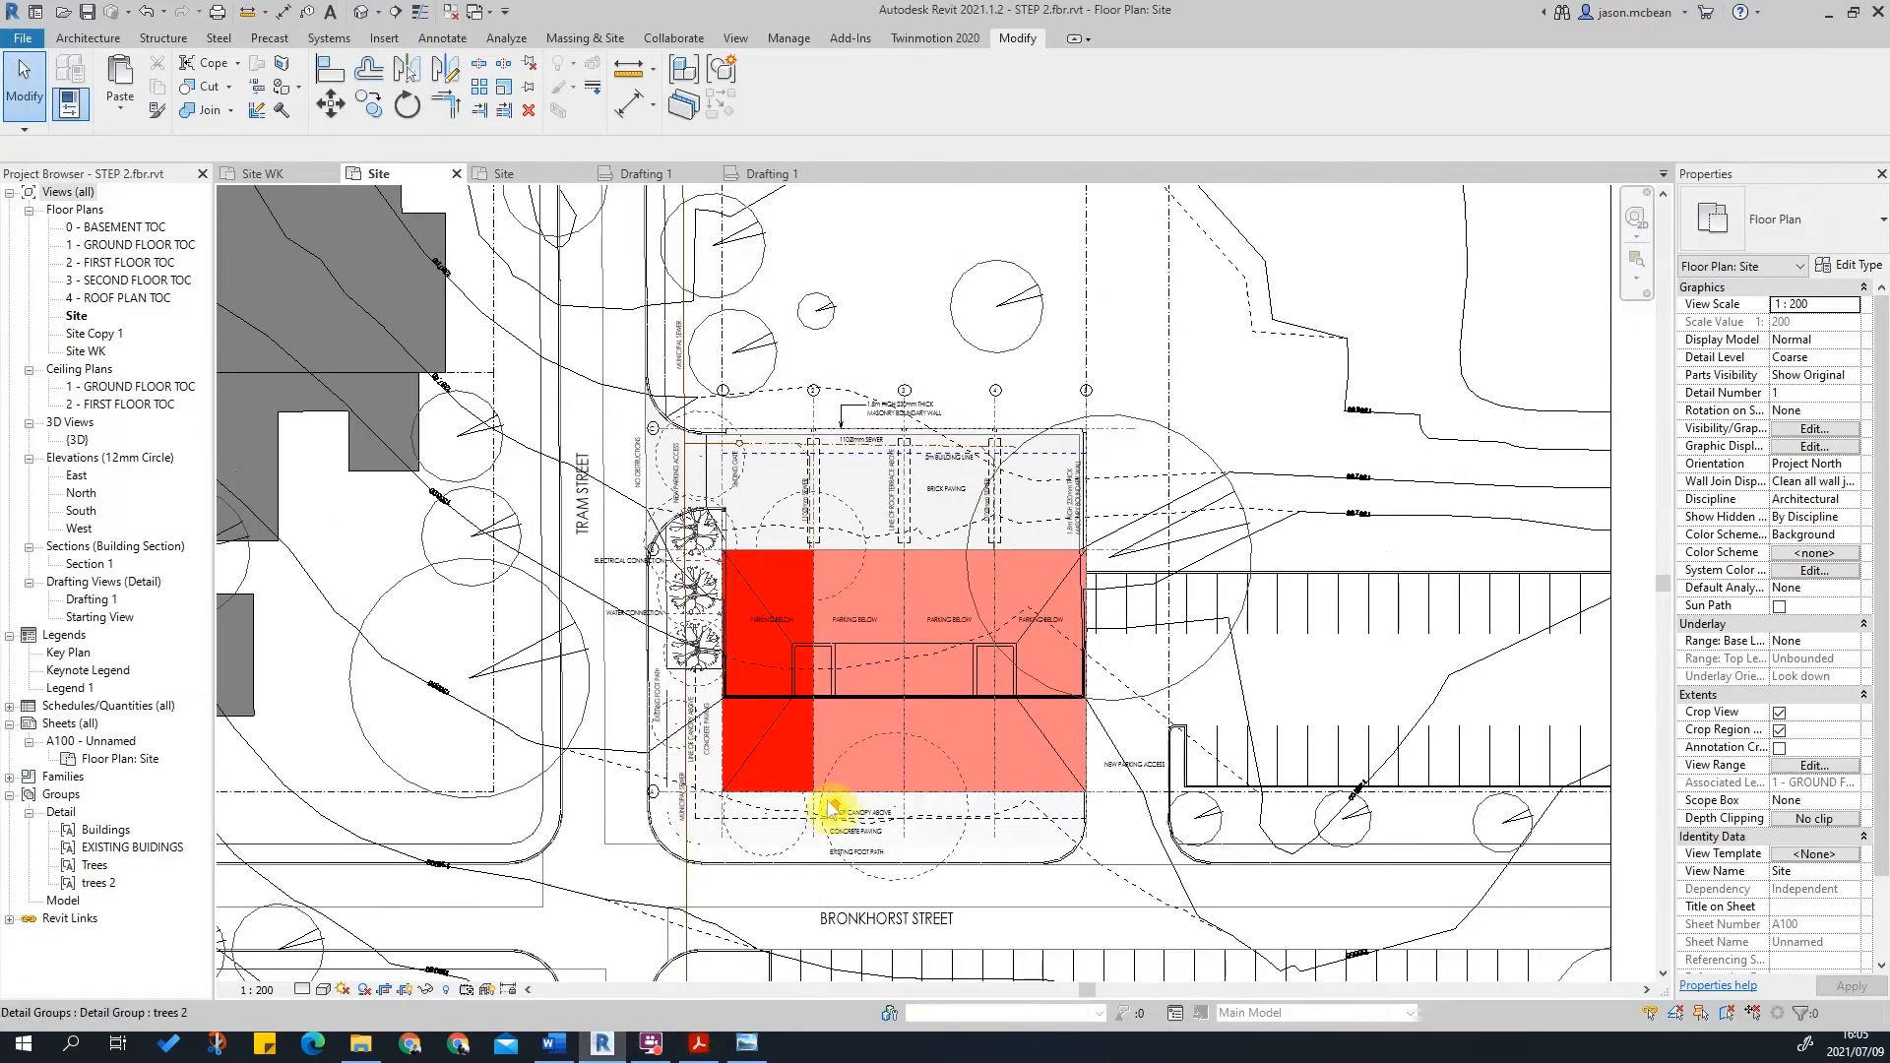
scroll(1303, 759, "up", 3)
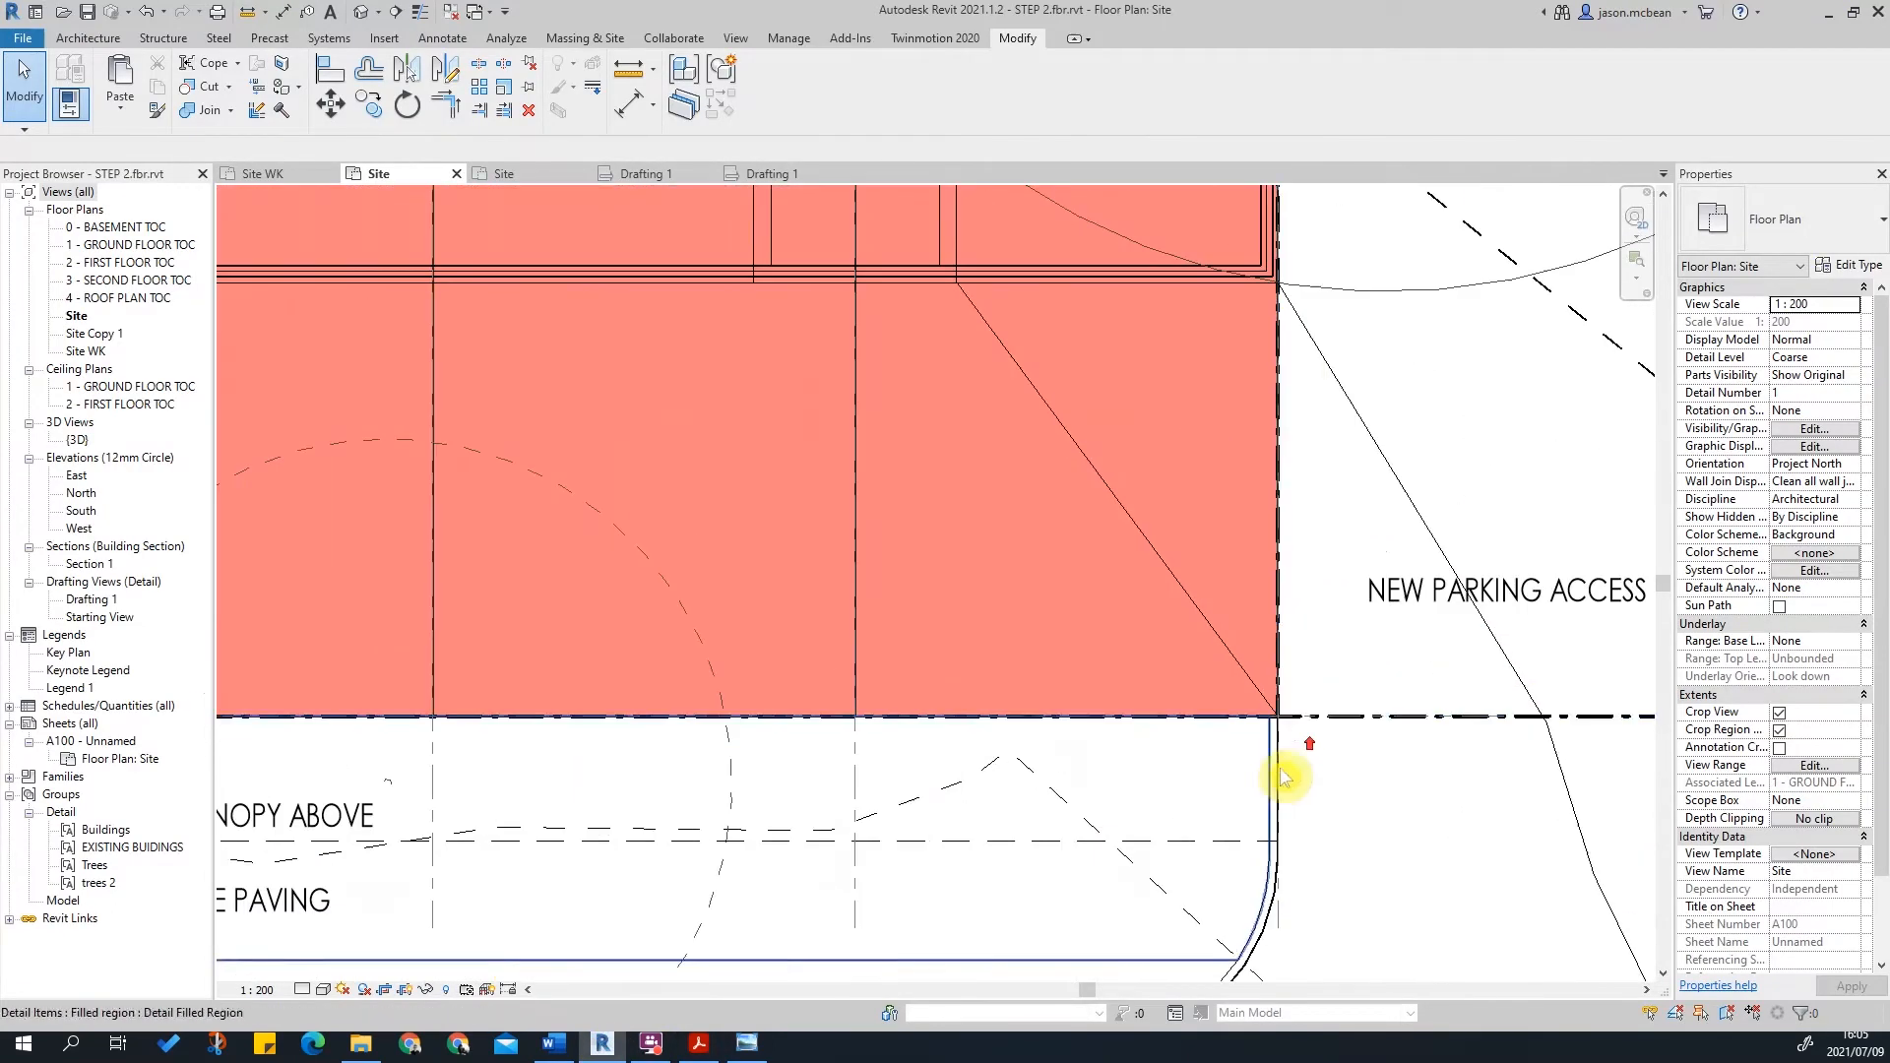
scroll(1139, 603, "down", 4)
left_click(77, 37)
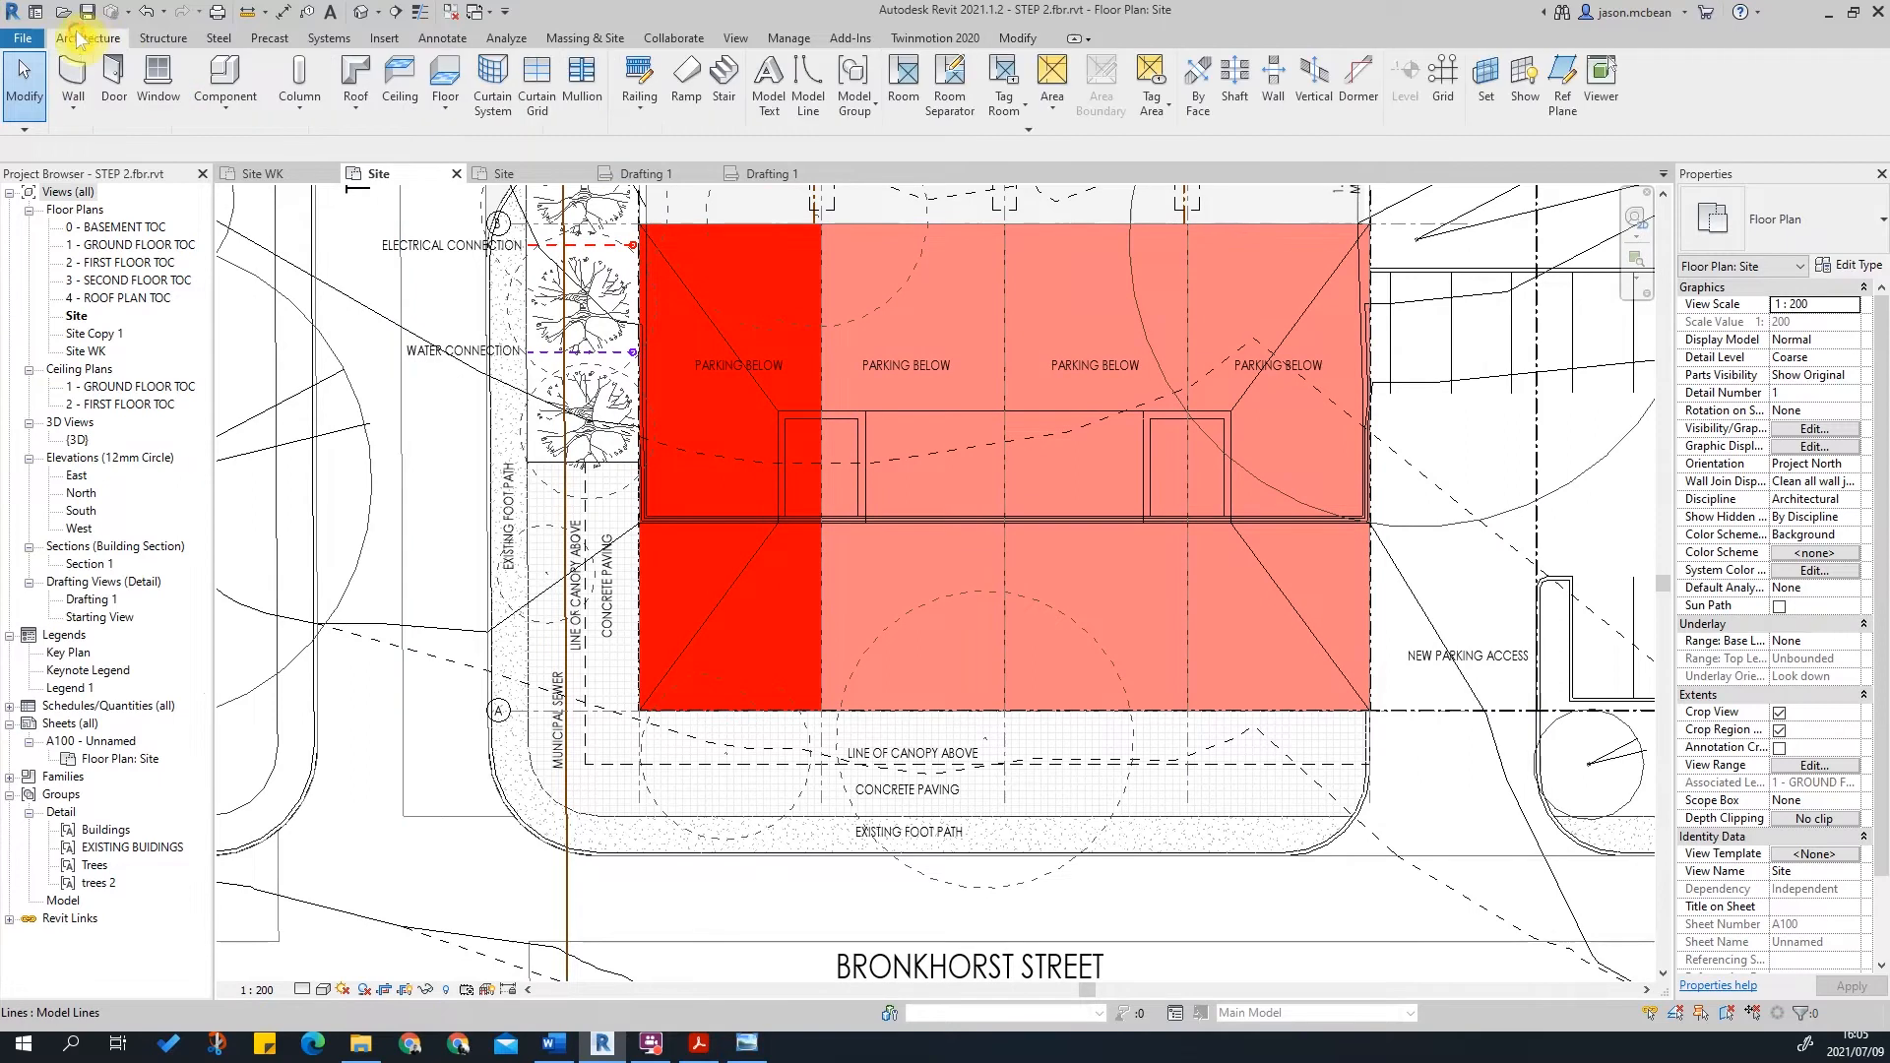
left_click(442, 39)
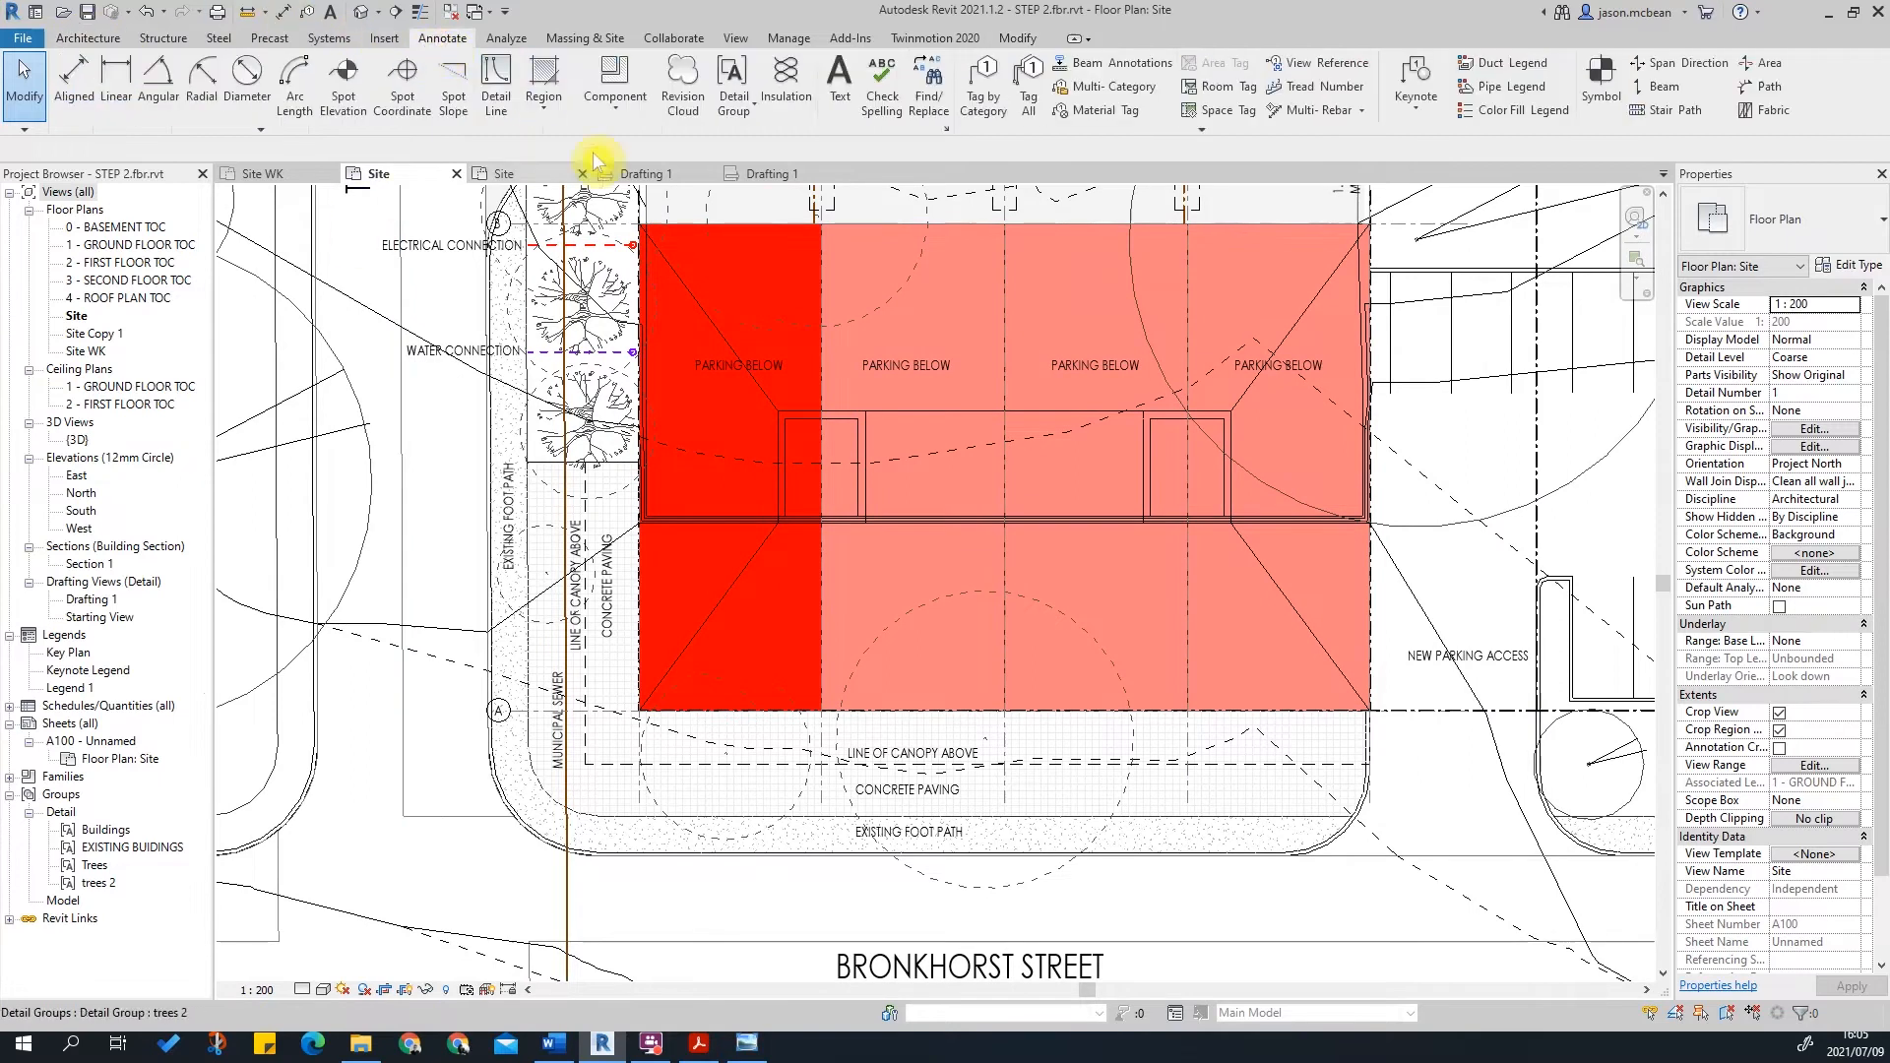
left_click(839, 84)
left_click(1817, 221)
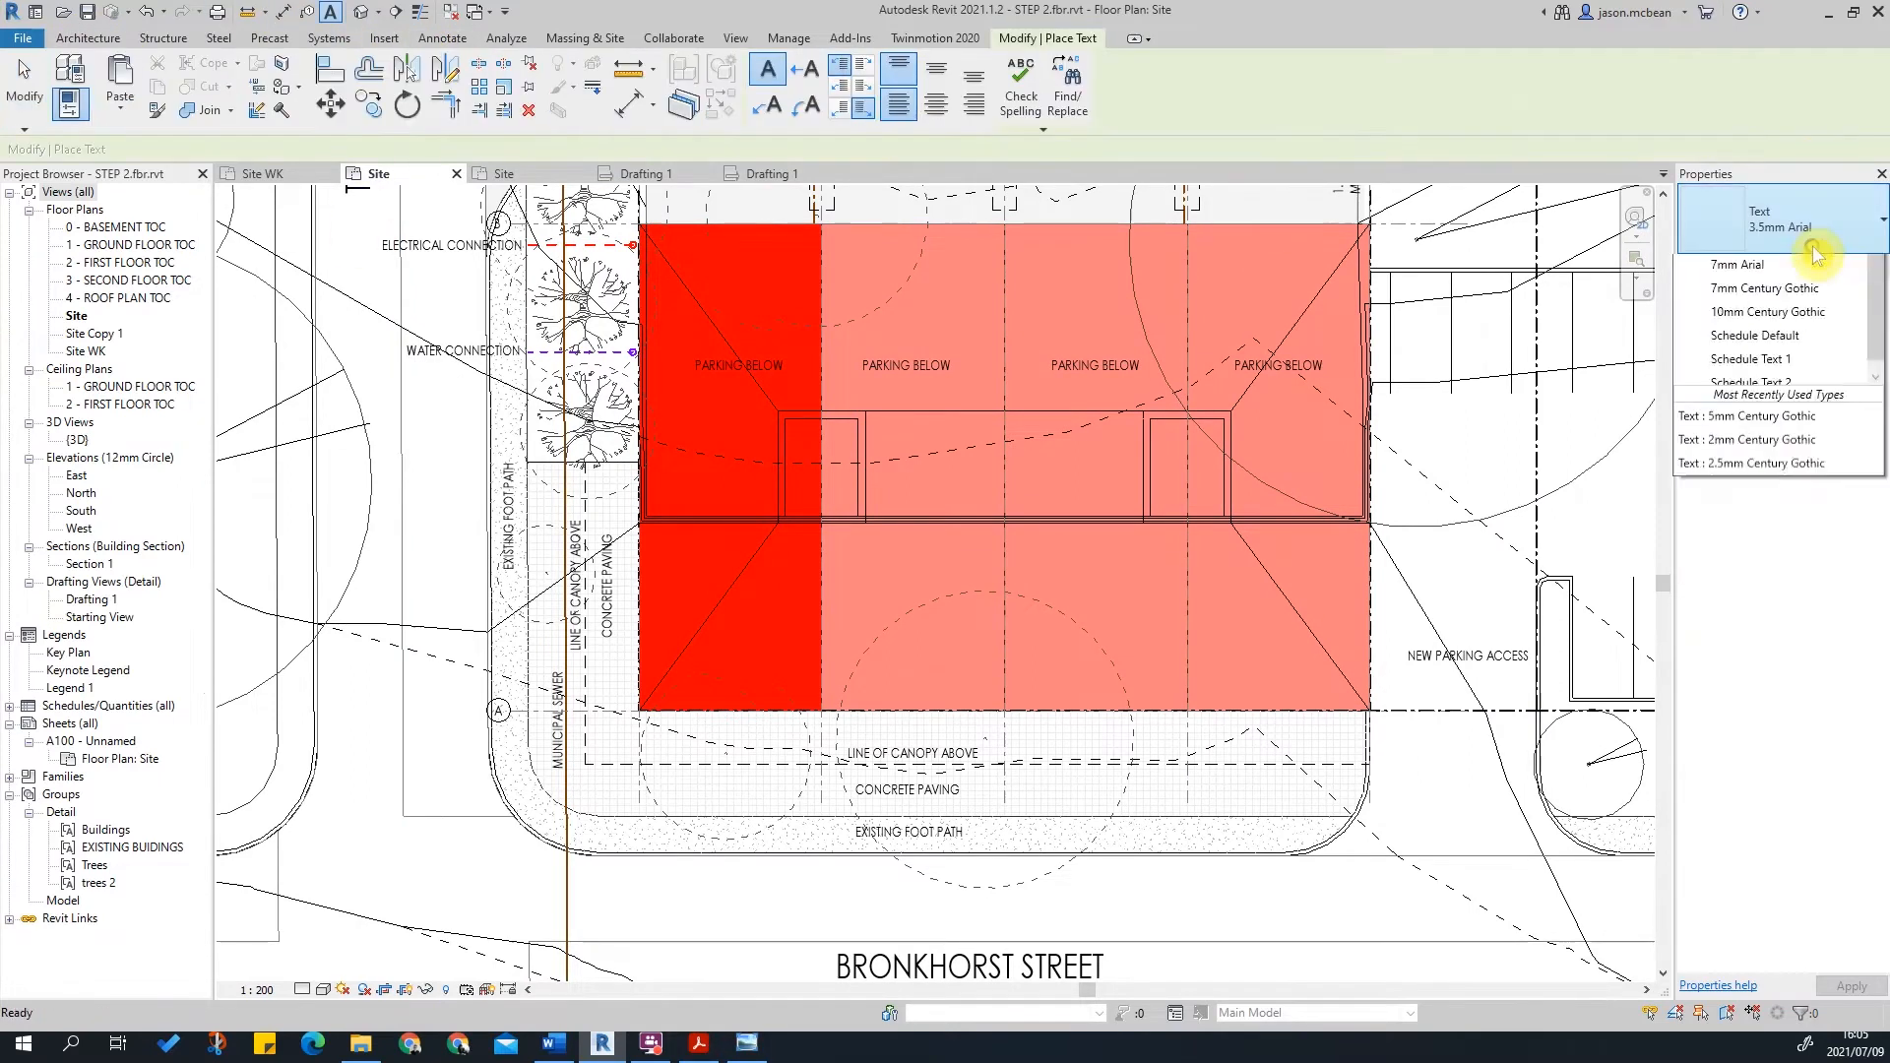
left_click(1790, 433)
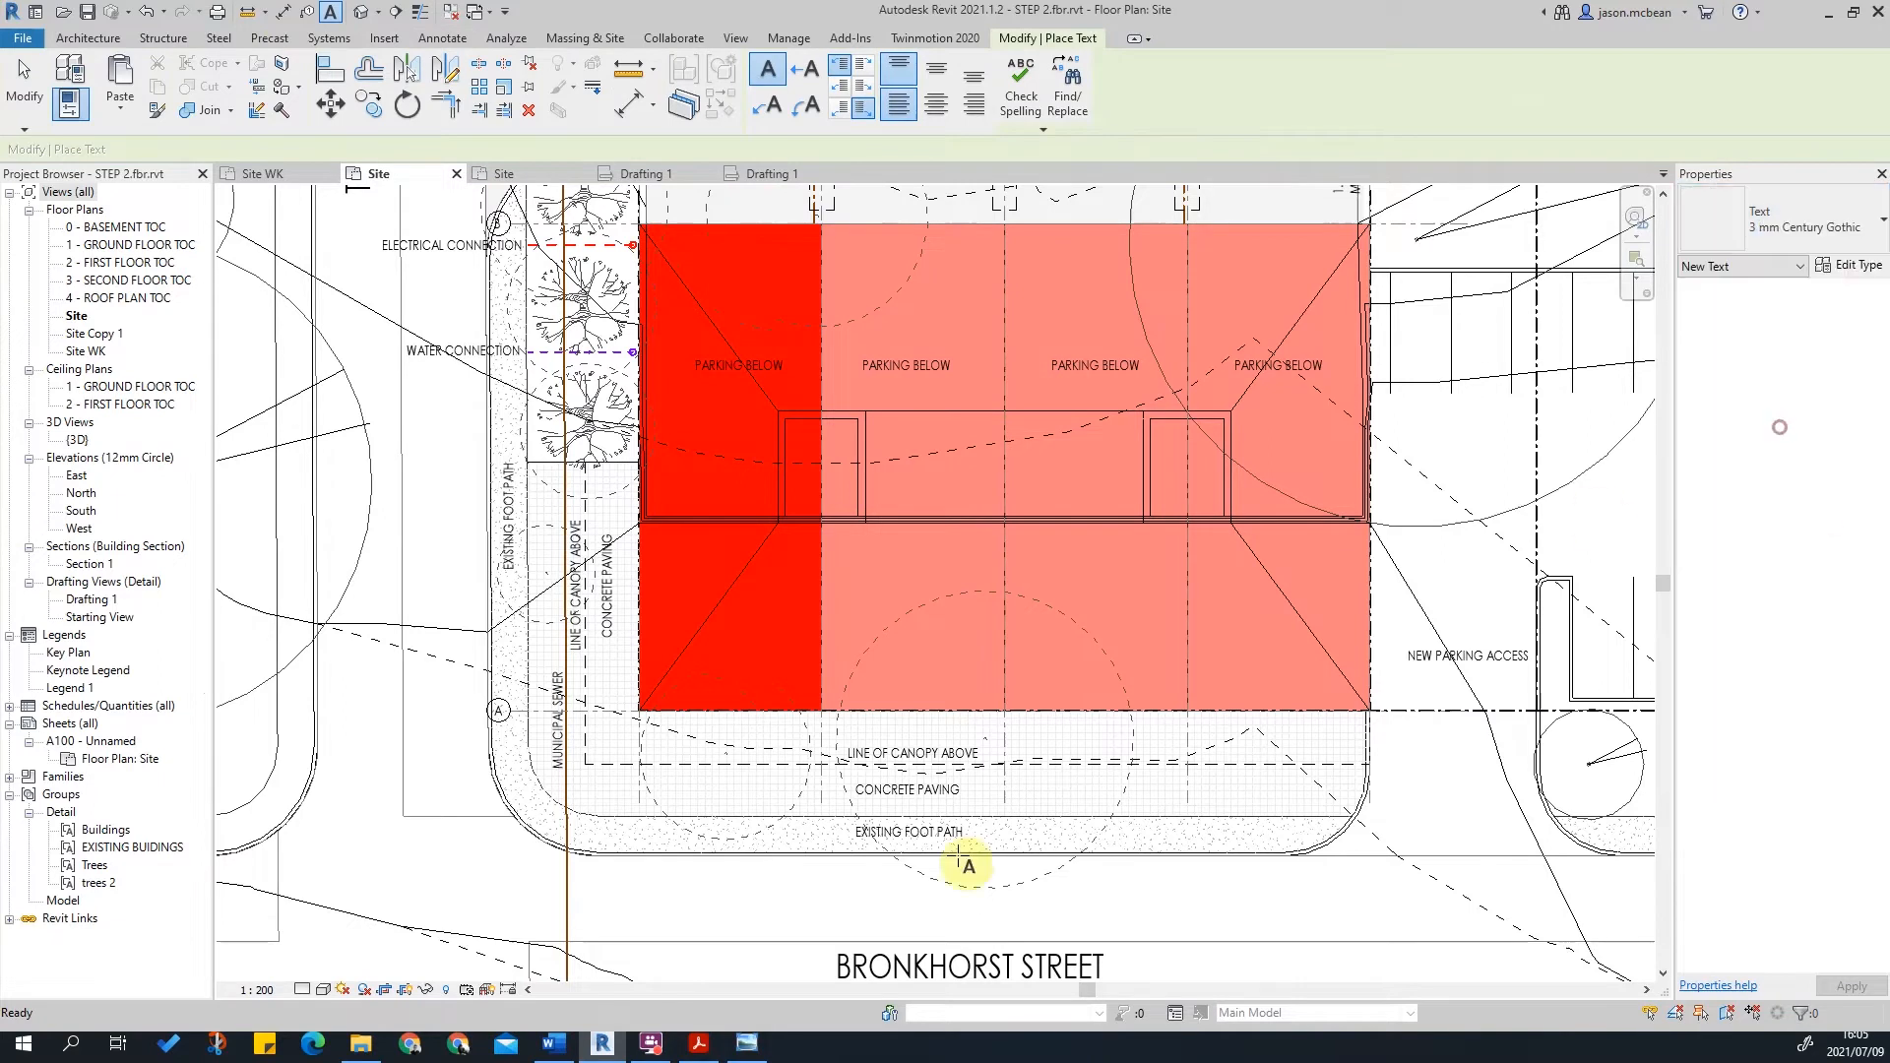
scroll(709, 759, "up", 3)
scroll(574, 621, "up", 2)
left_click(611, 704)
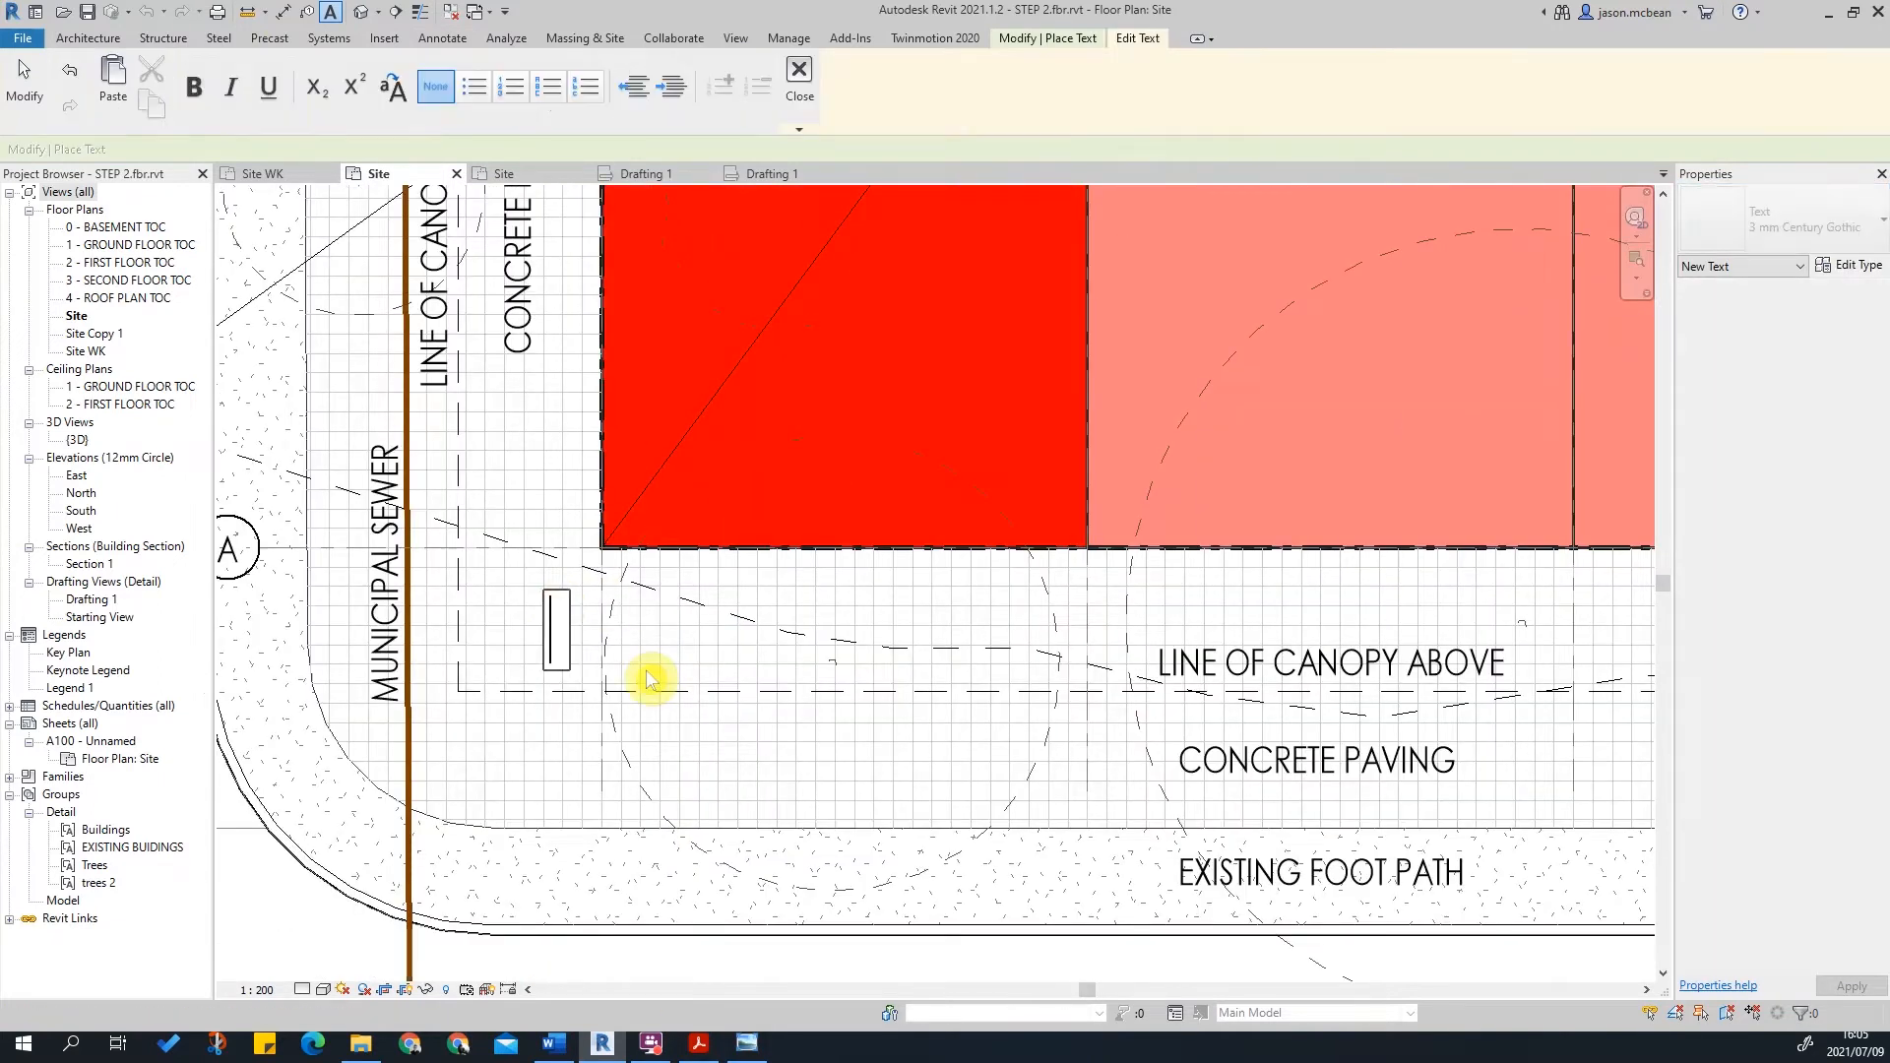
Step: Check the corner letters on the subdivisional diagram, enter D in the note and move it directly under the southwestern corner
left_click(748, 1046)
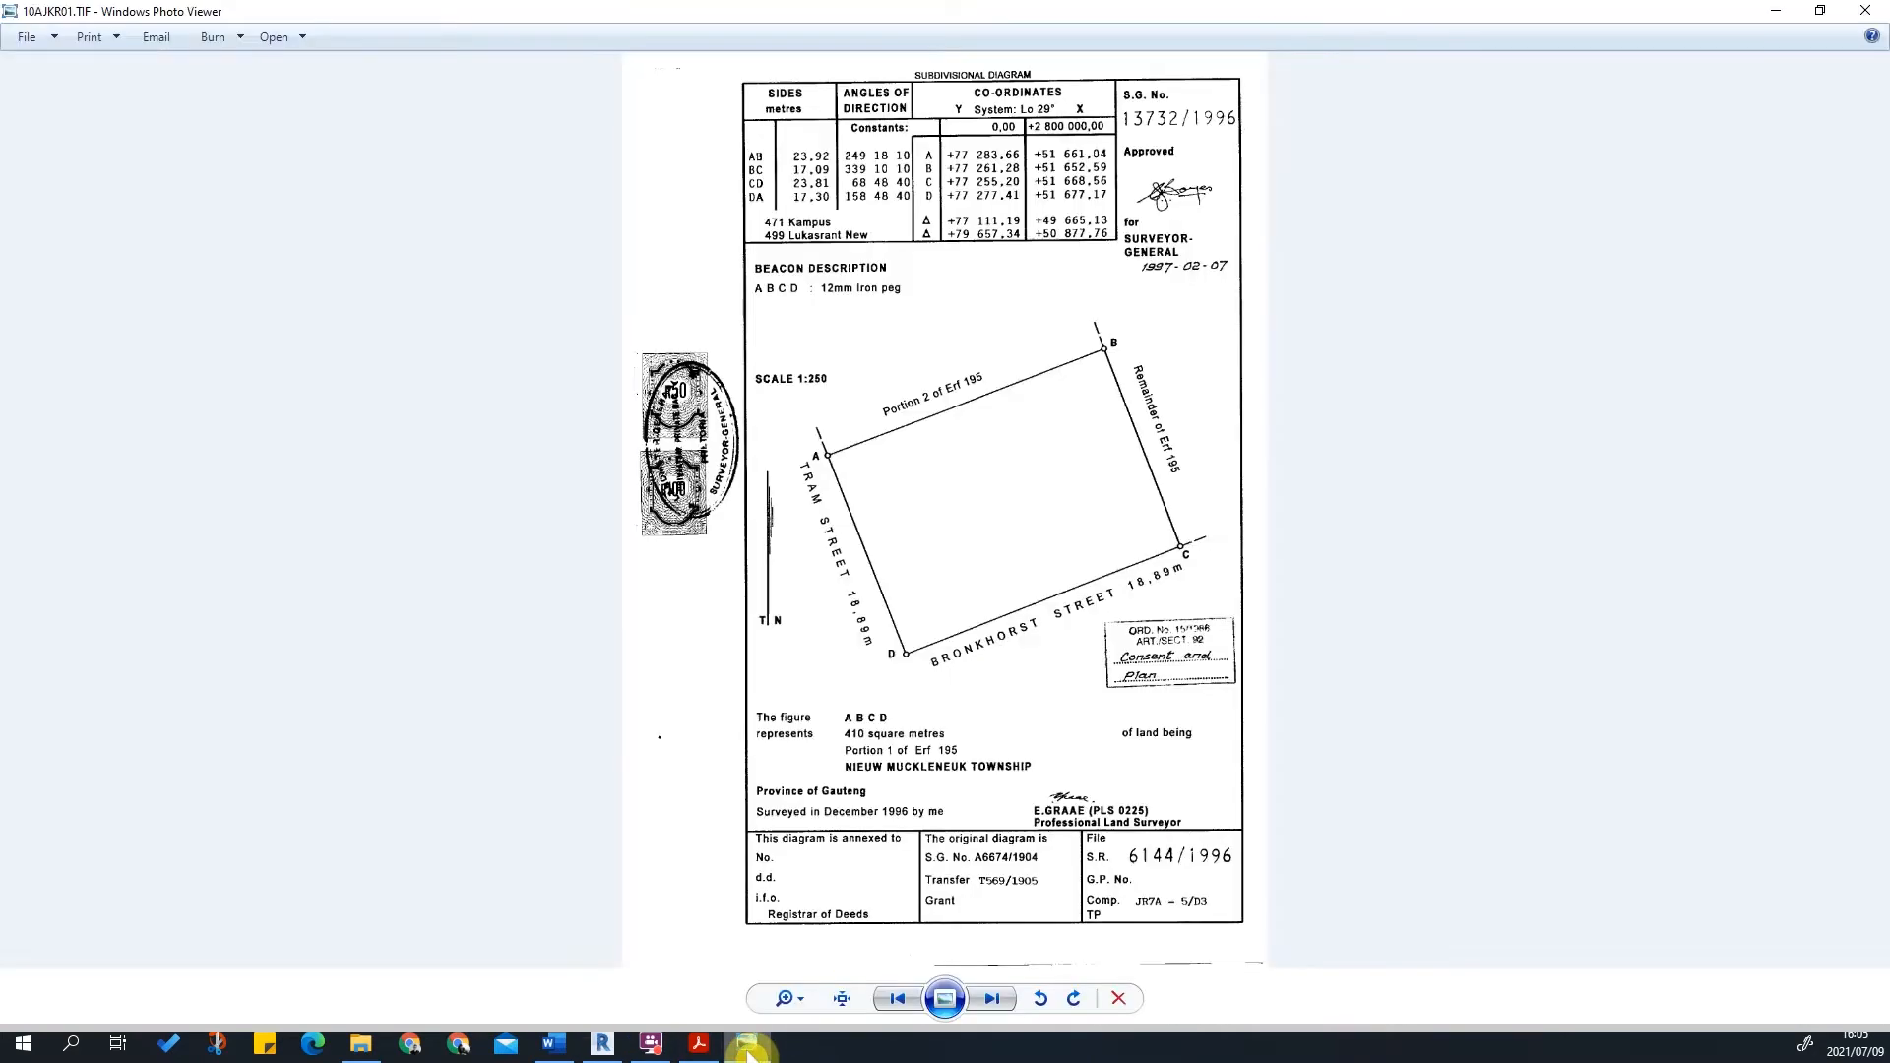
left_click(748, 1047)
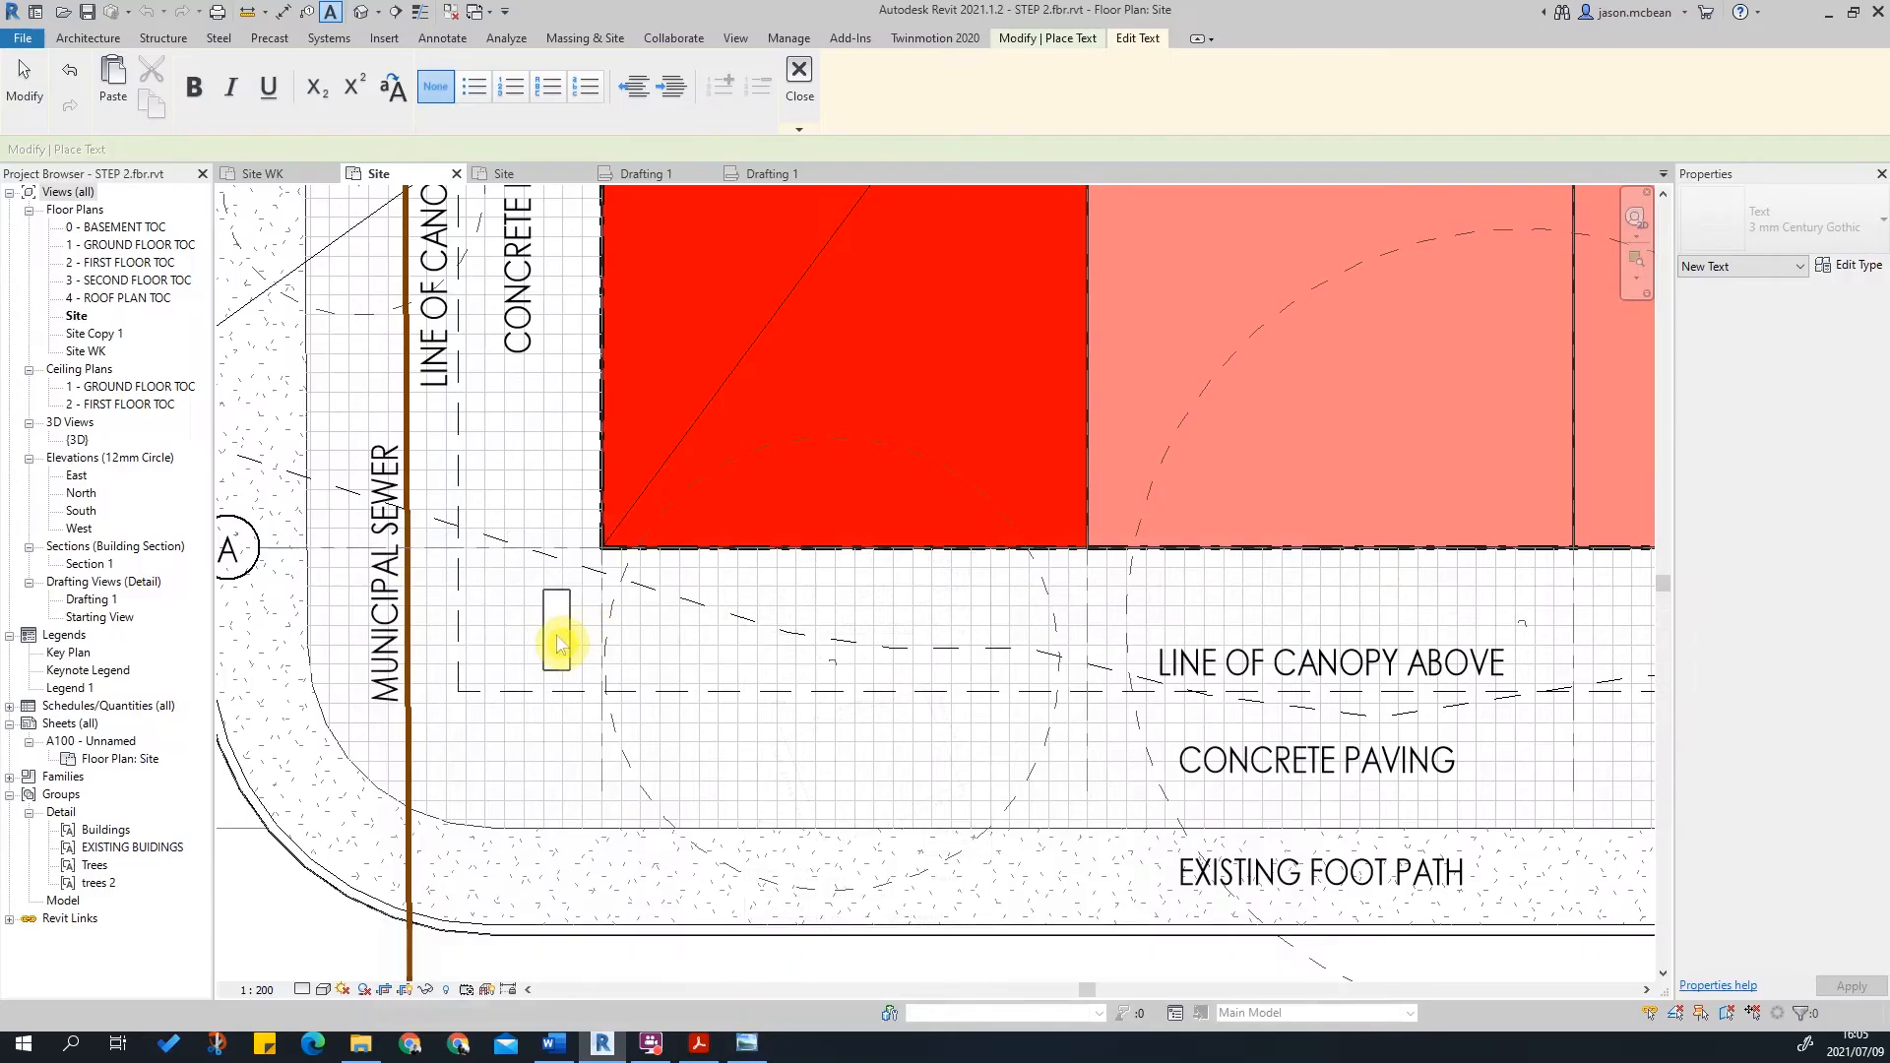
key("Escape")
key("Escape")
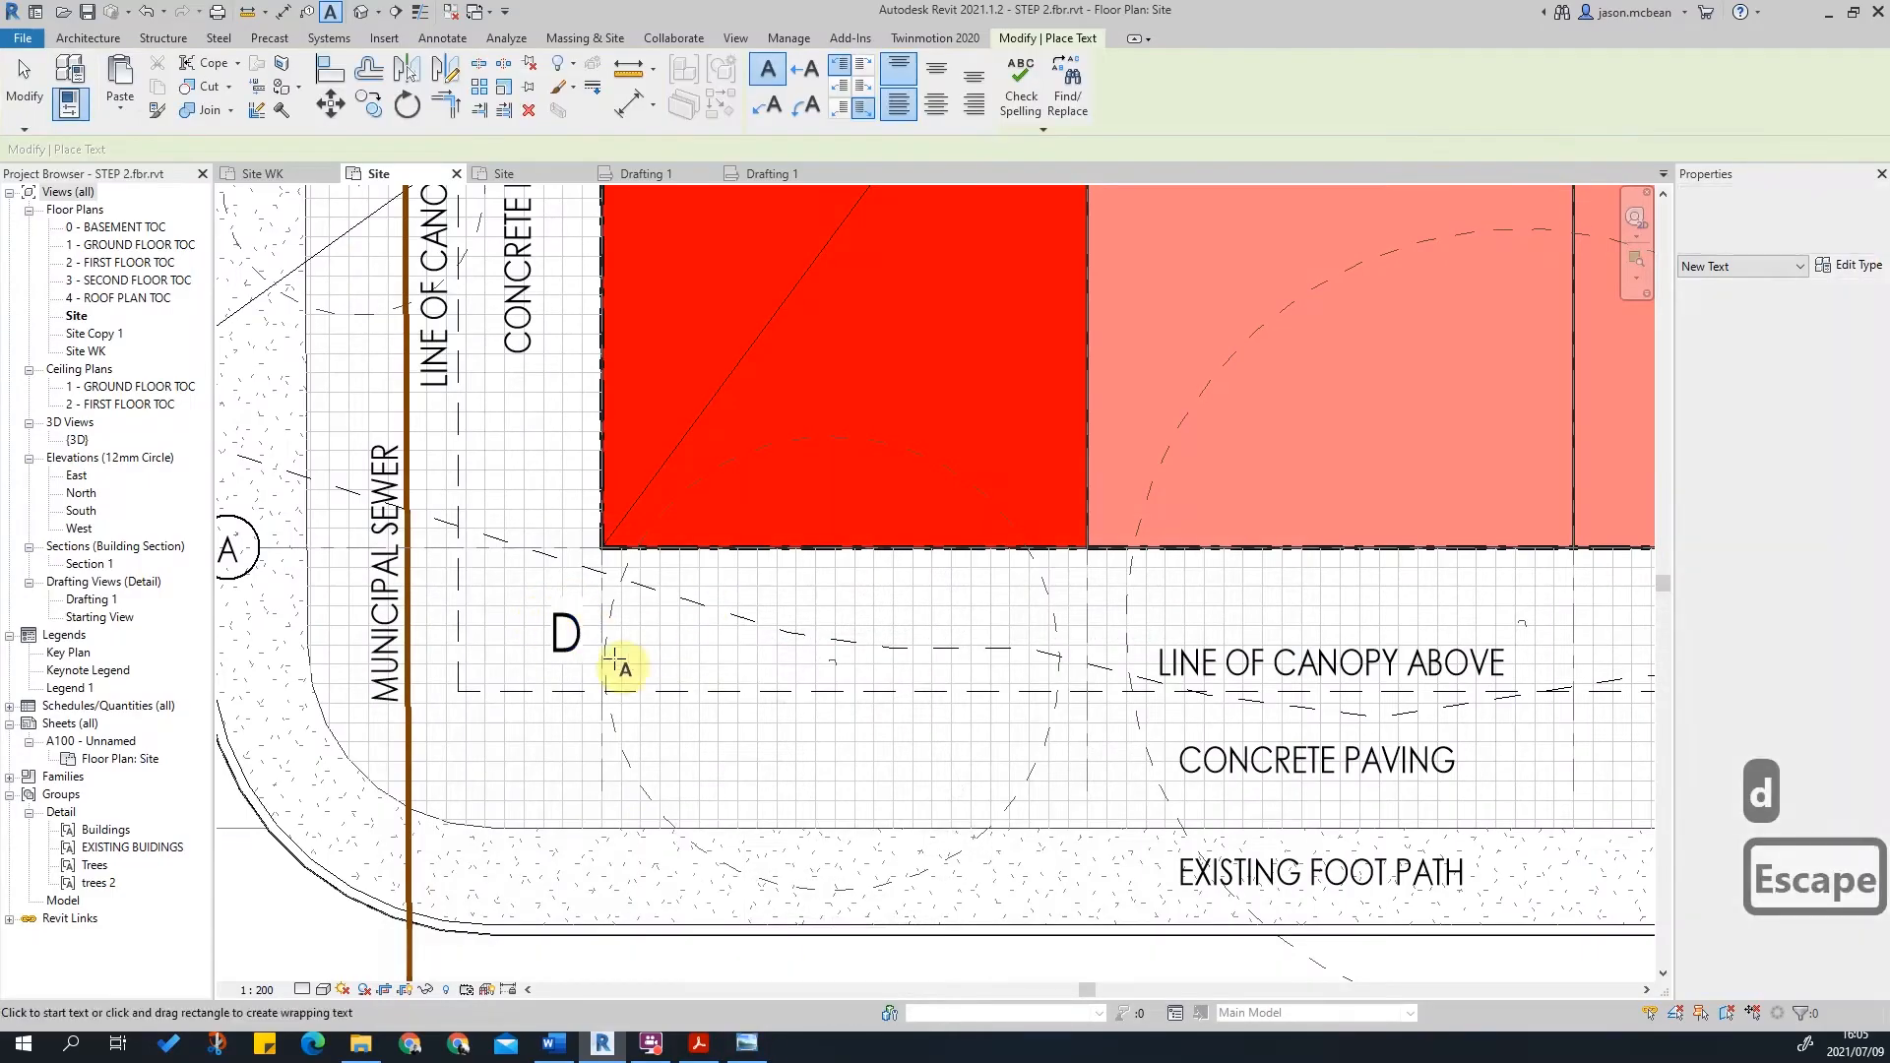
key("Escape")
key("Tab")
left_click_drag(557, 611, 594, 630)
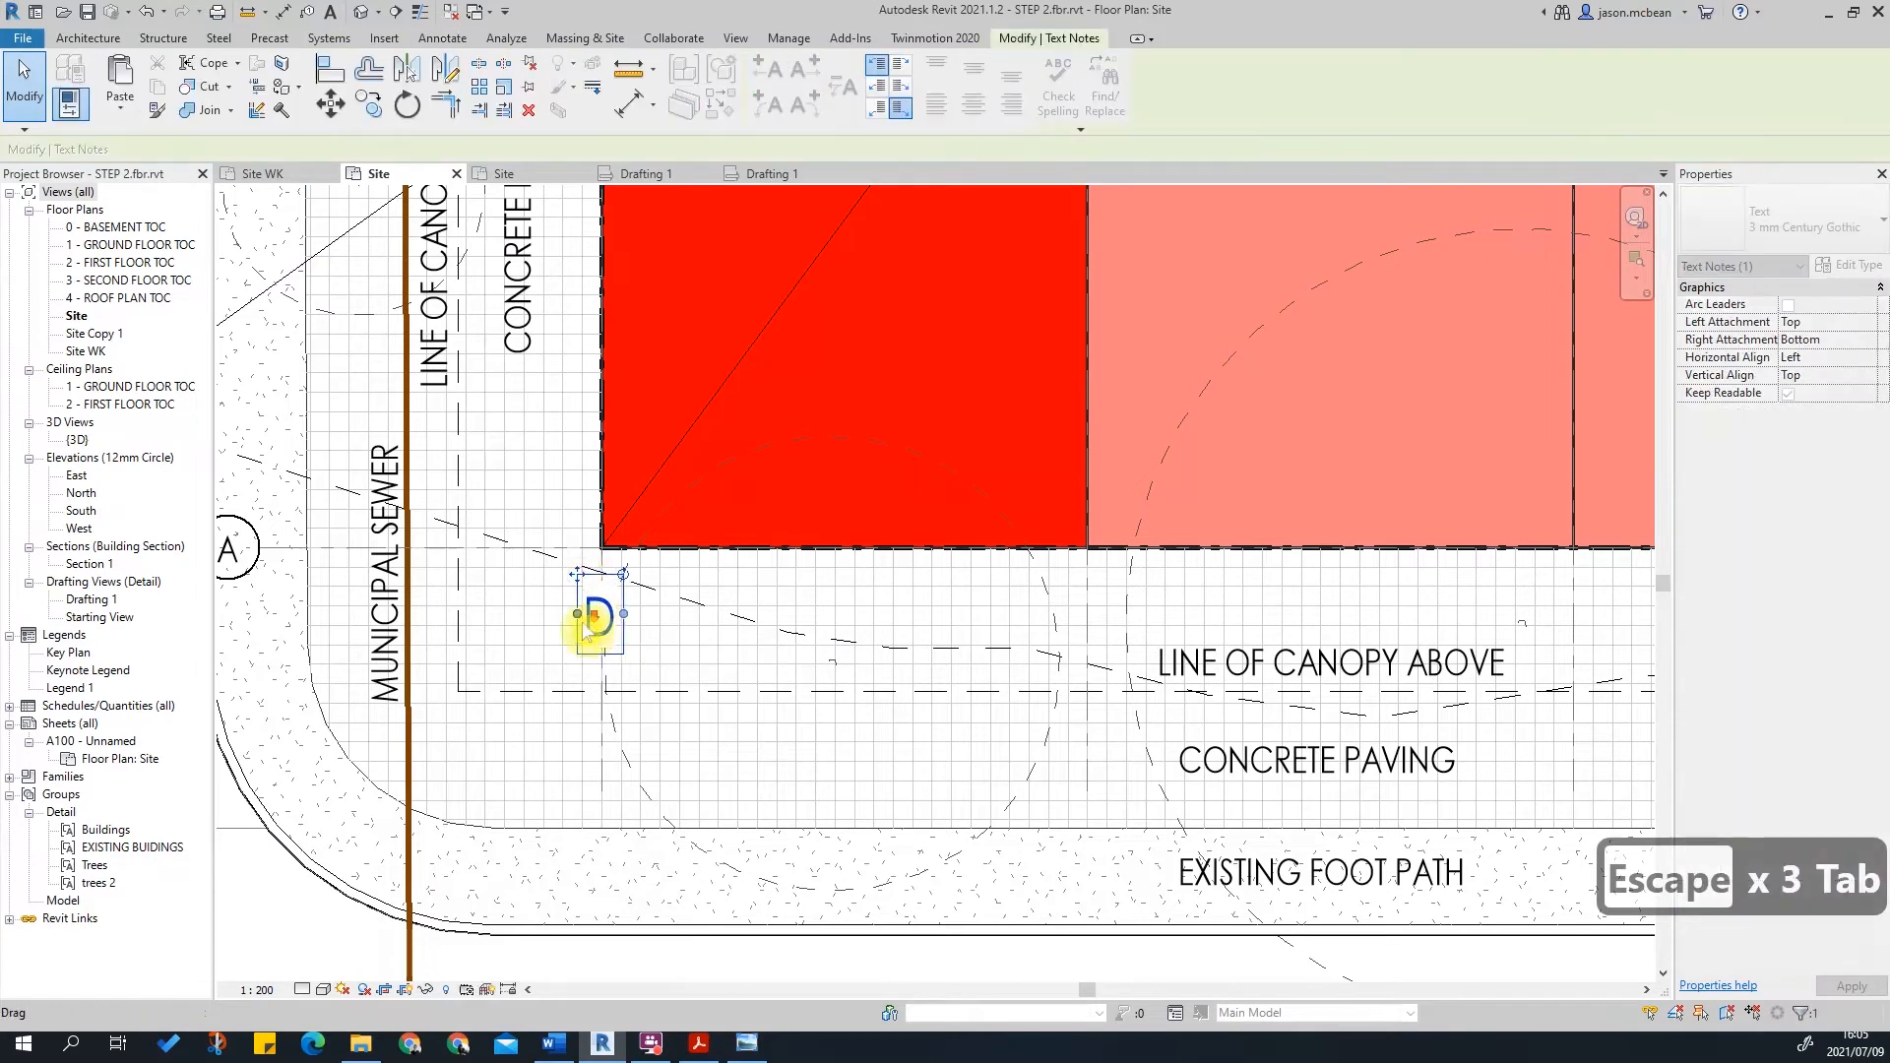
Step: Copy the D note to the southeastern boundary corner and change the copy's text to C
scroll(594, 630, "down", 3)
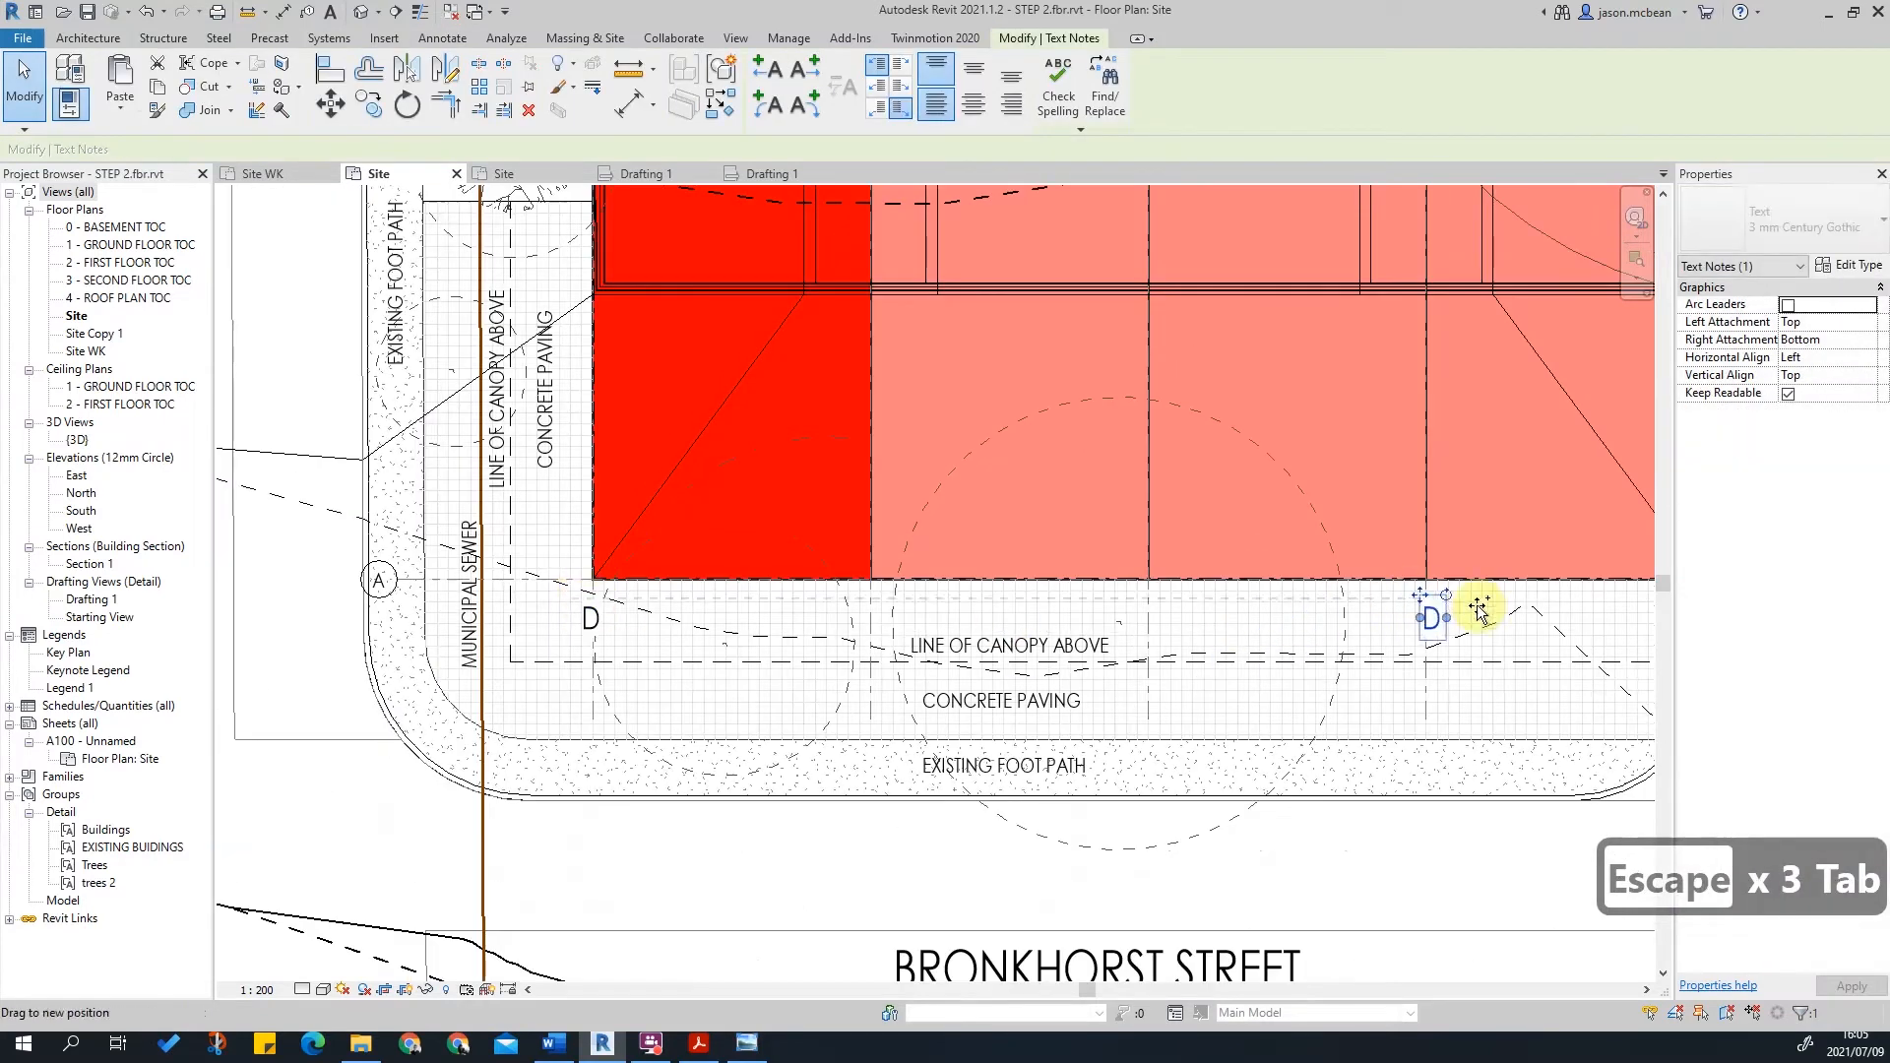
left_click_drag(1418, 605, 787, 611)
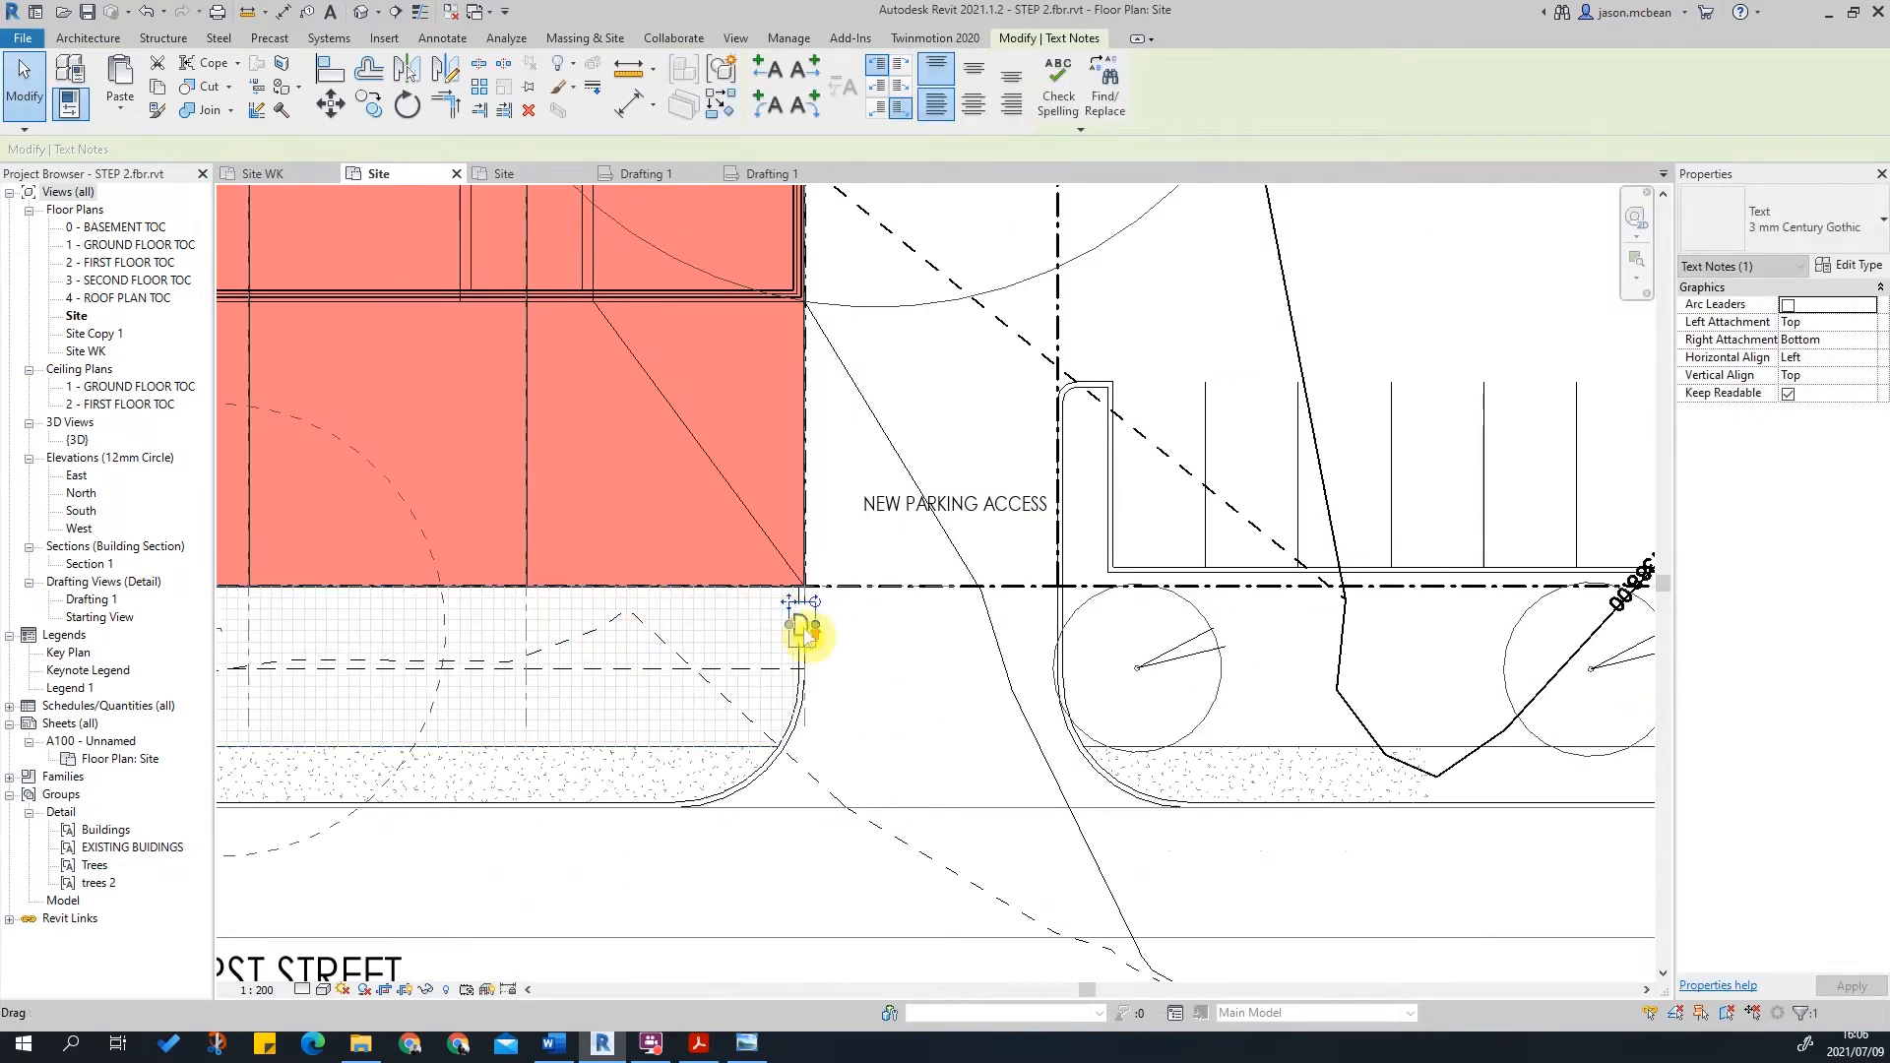
scroll(789, 615, "up", 3)
double_click(802, 623)
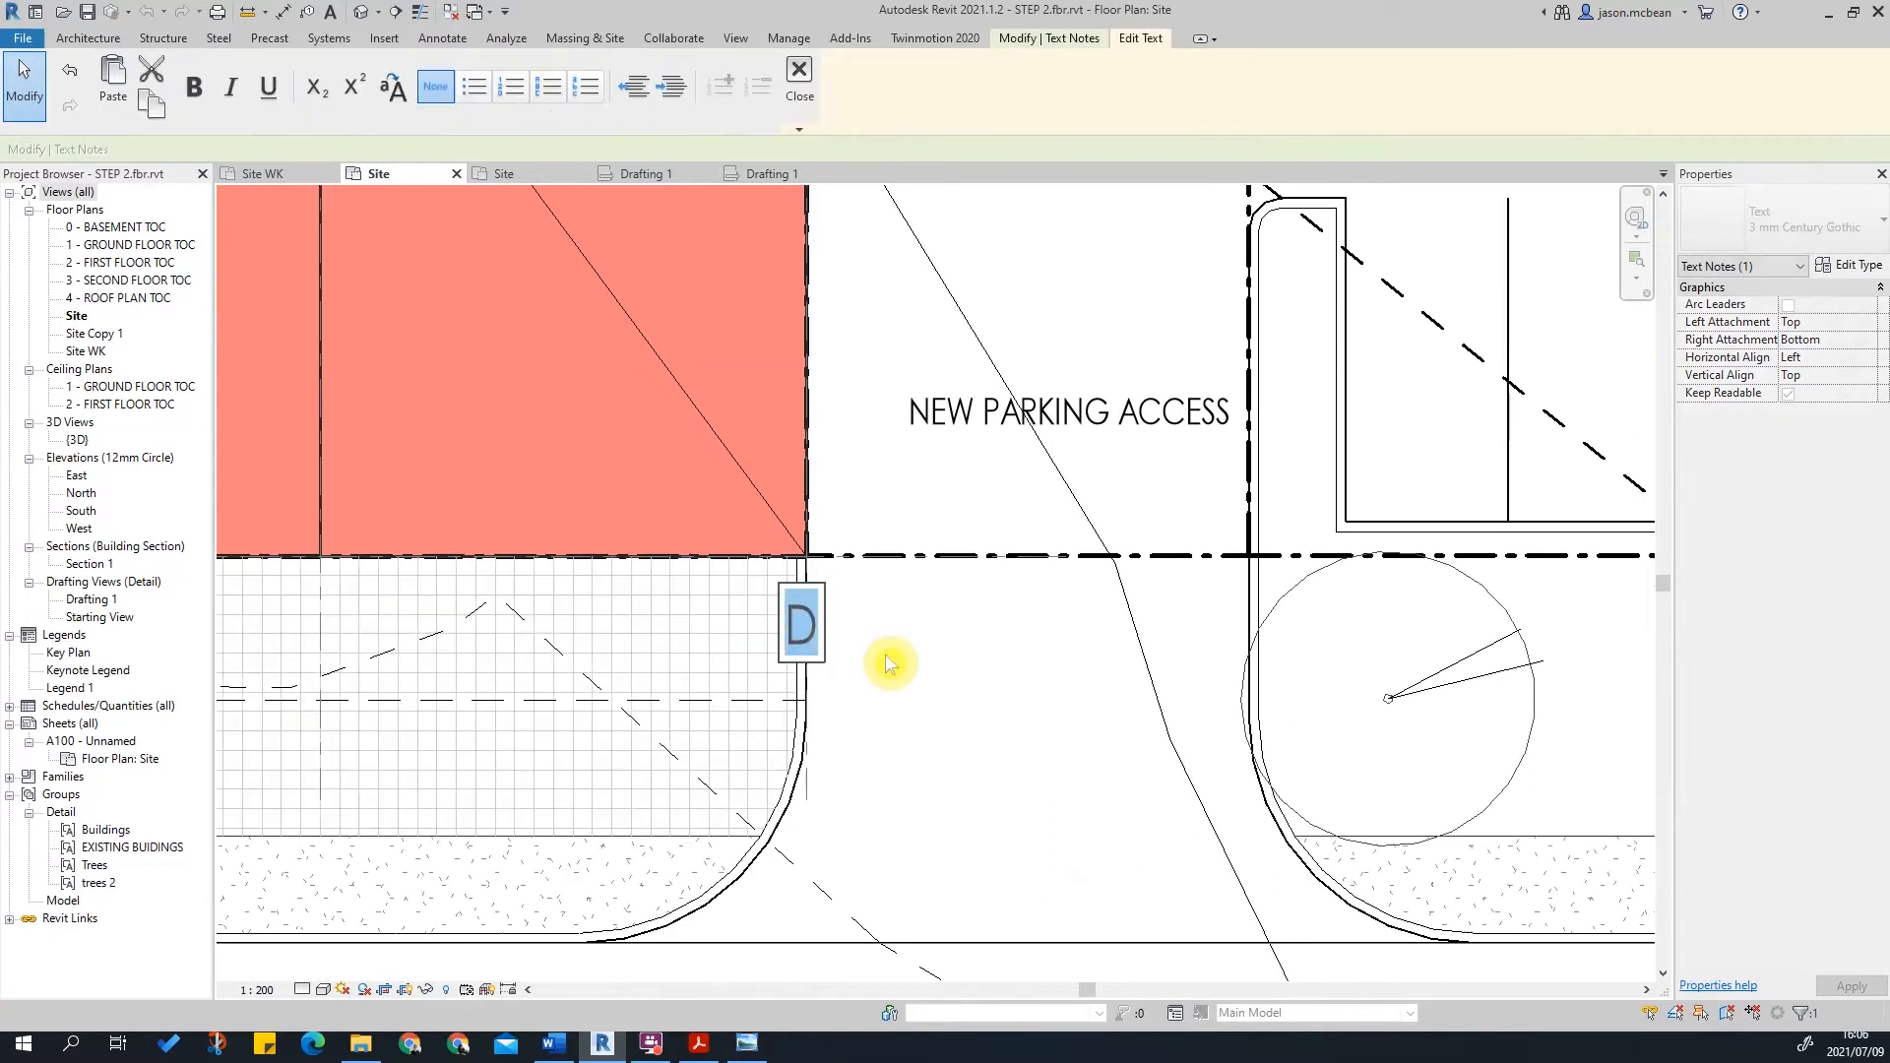
type("C")
left_click(994, 689)
scroll(971, 675, "down", 3)
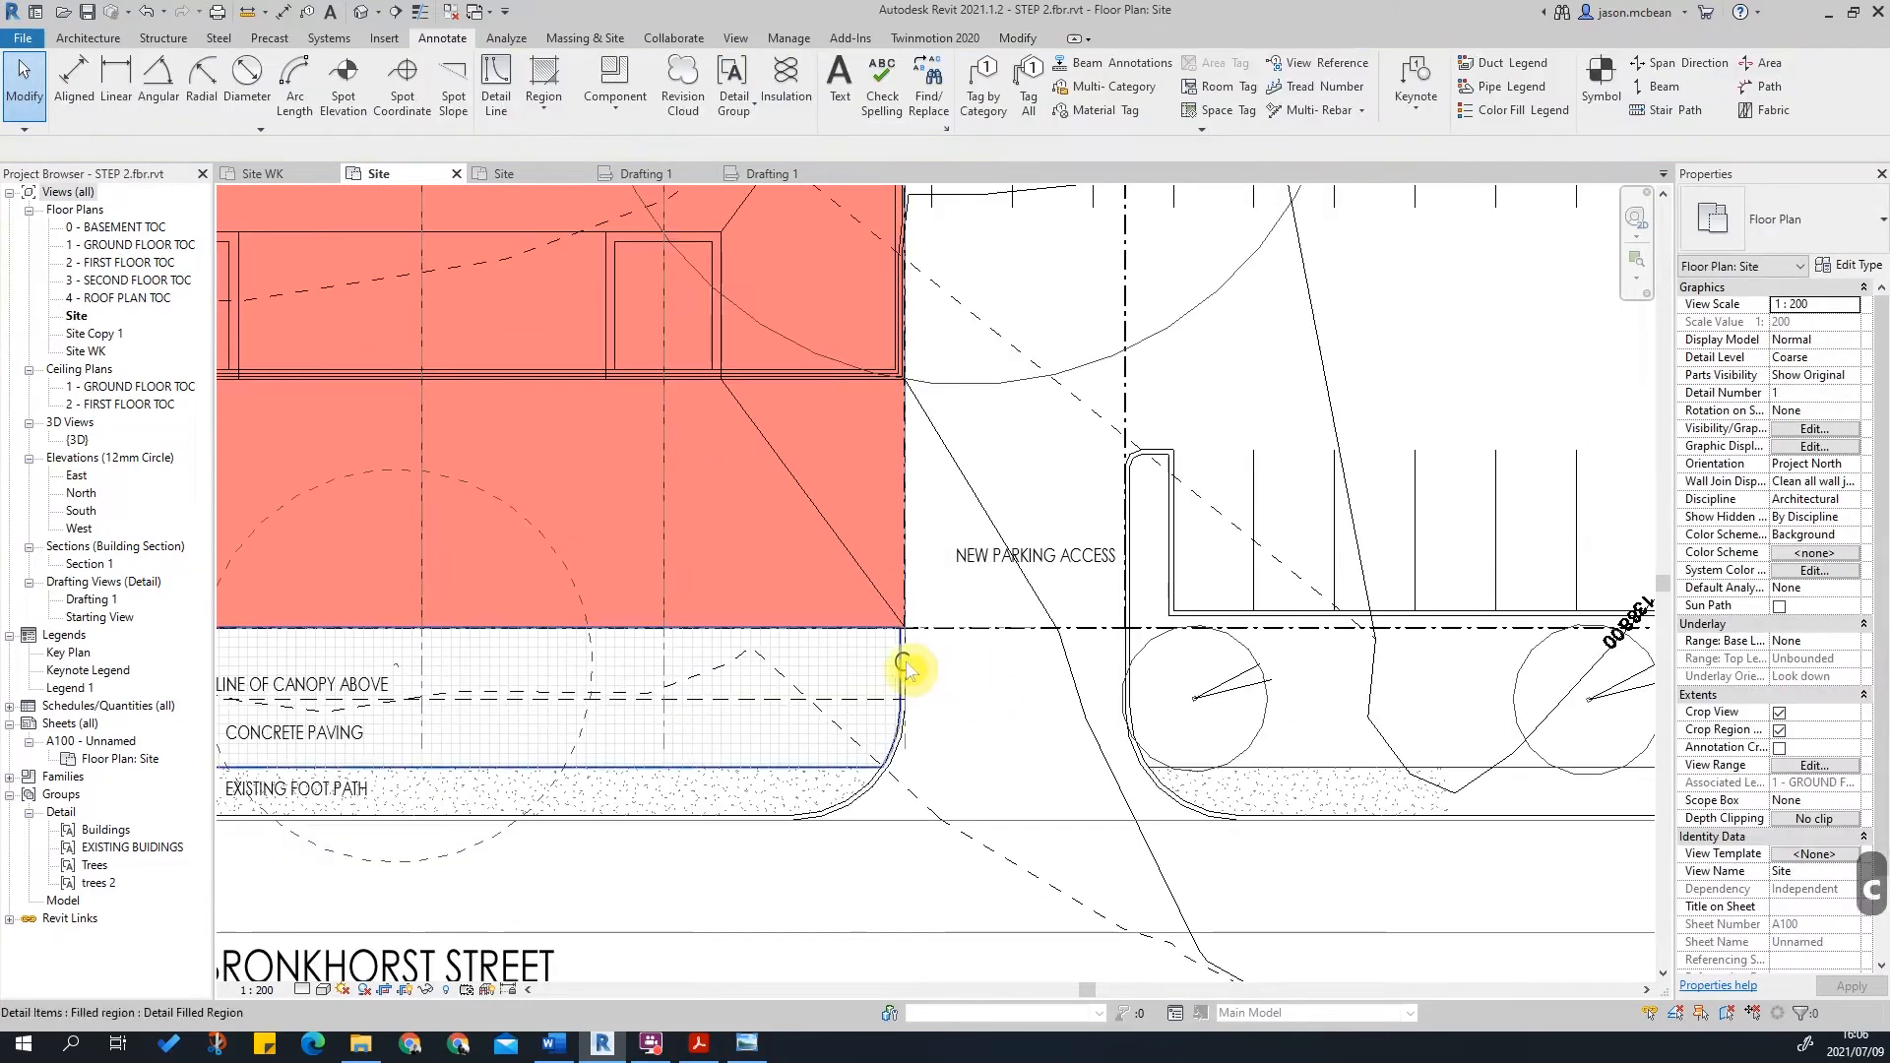
Step: Copy the C note to the northeastern boundary corner beside grid 5 and change the copy's text to B
left_click(926, 669)
scroll(947, 727, "down", 2)
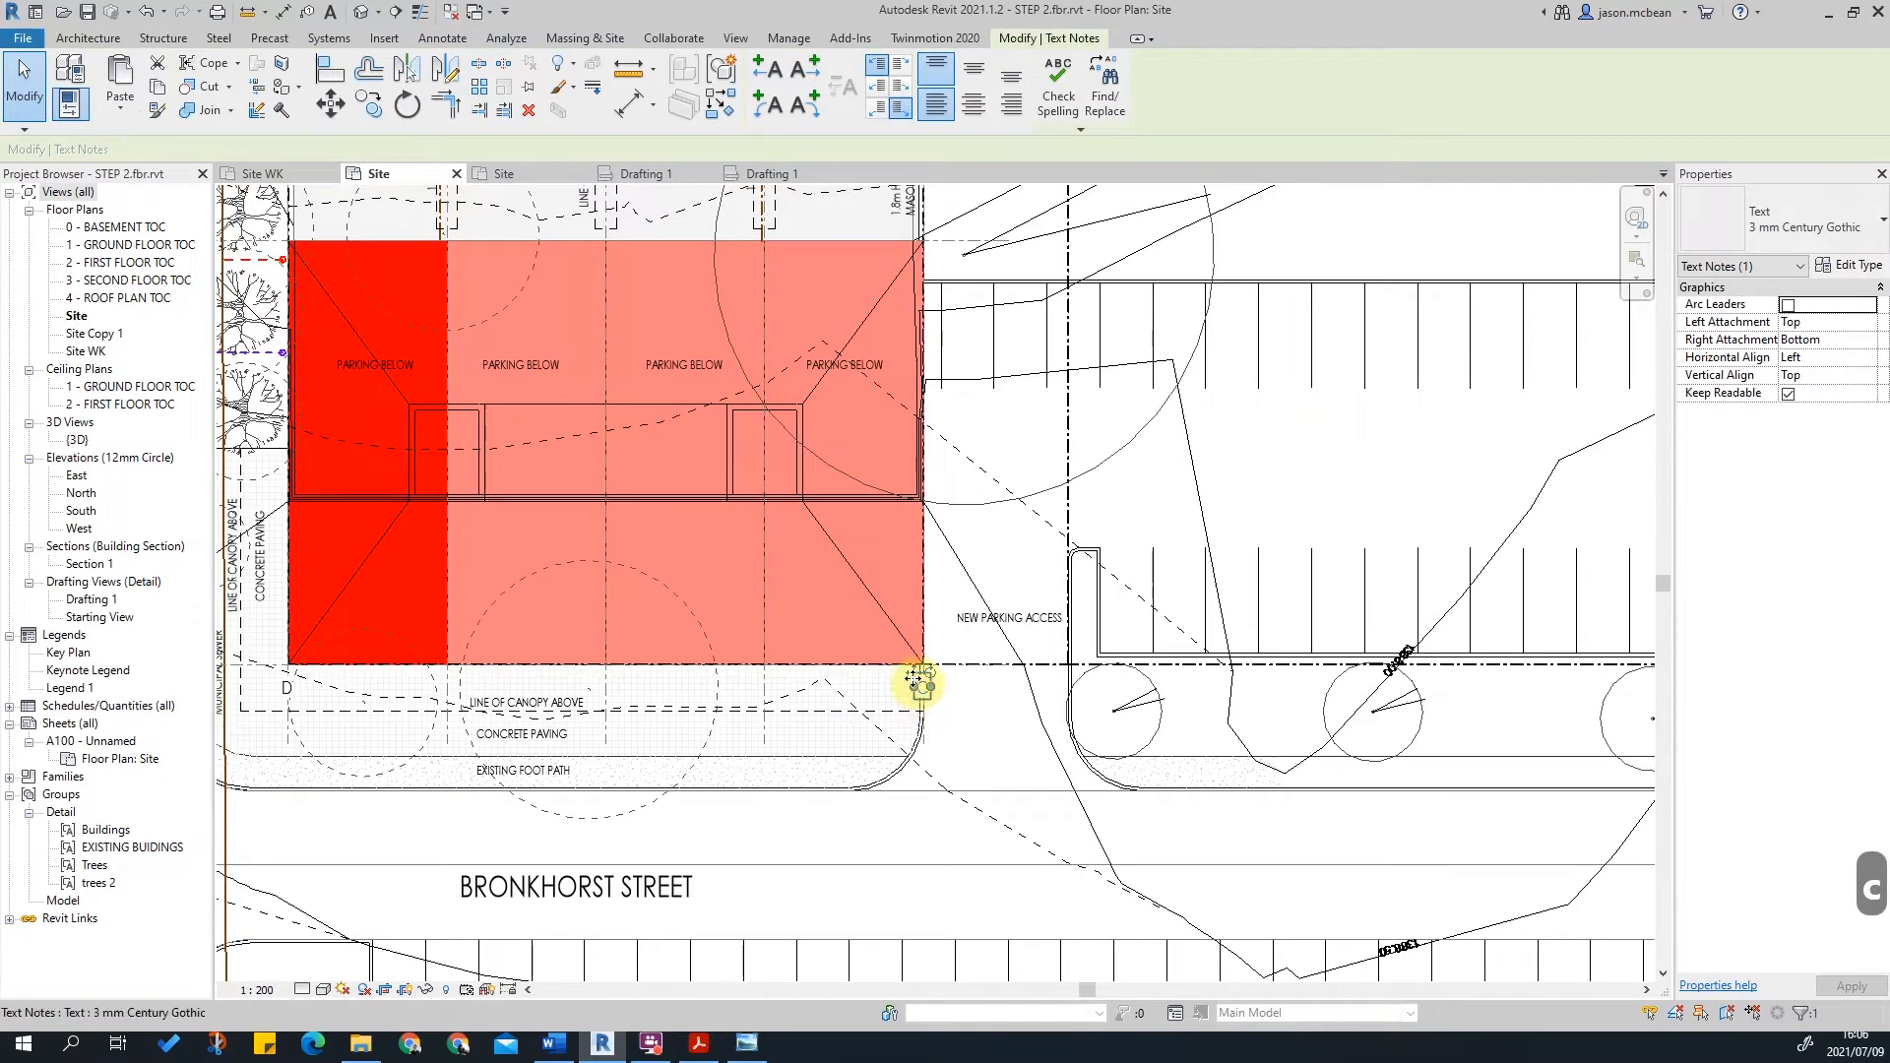
middle_click_drag(992, 308, 1089, 827)
scroll(1044, 738, "up", 3)
left_click_drag(1021, 775, 994, 415)
scroll(994, 416, "up", 3)
left_click(1009, 455)
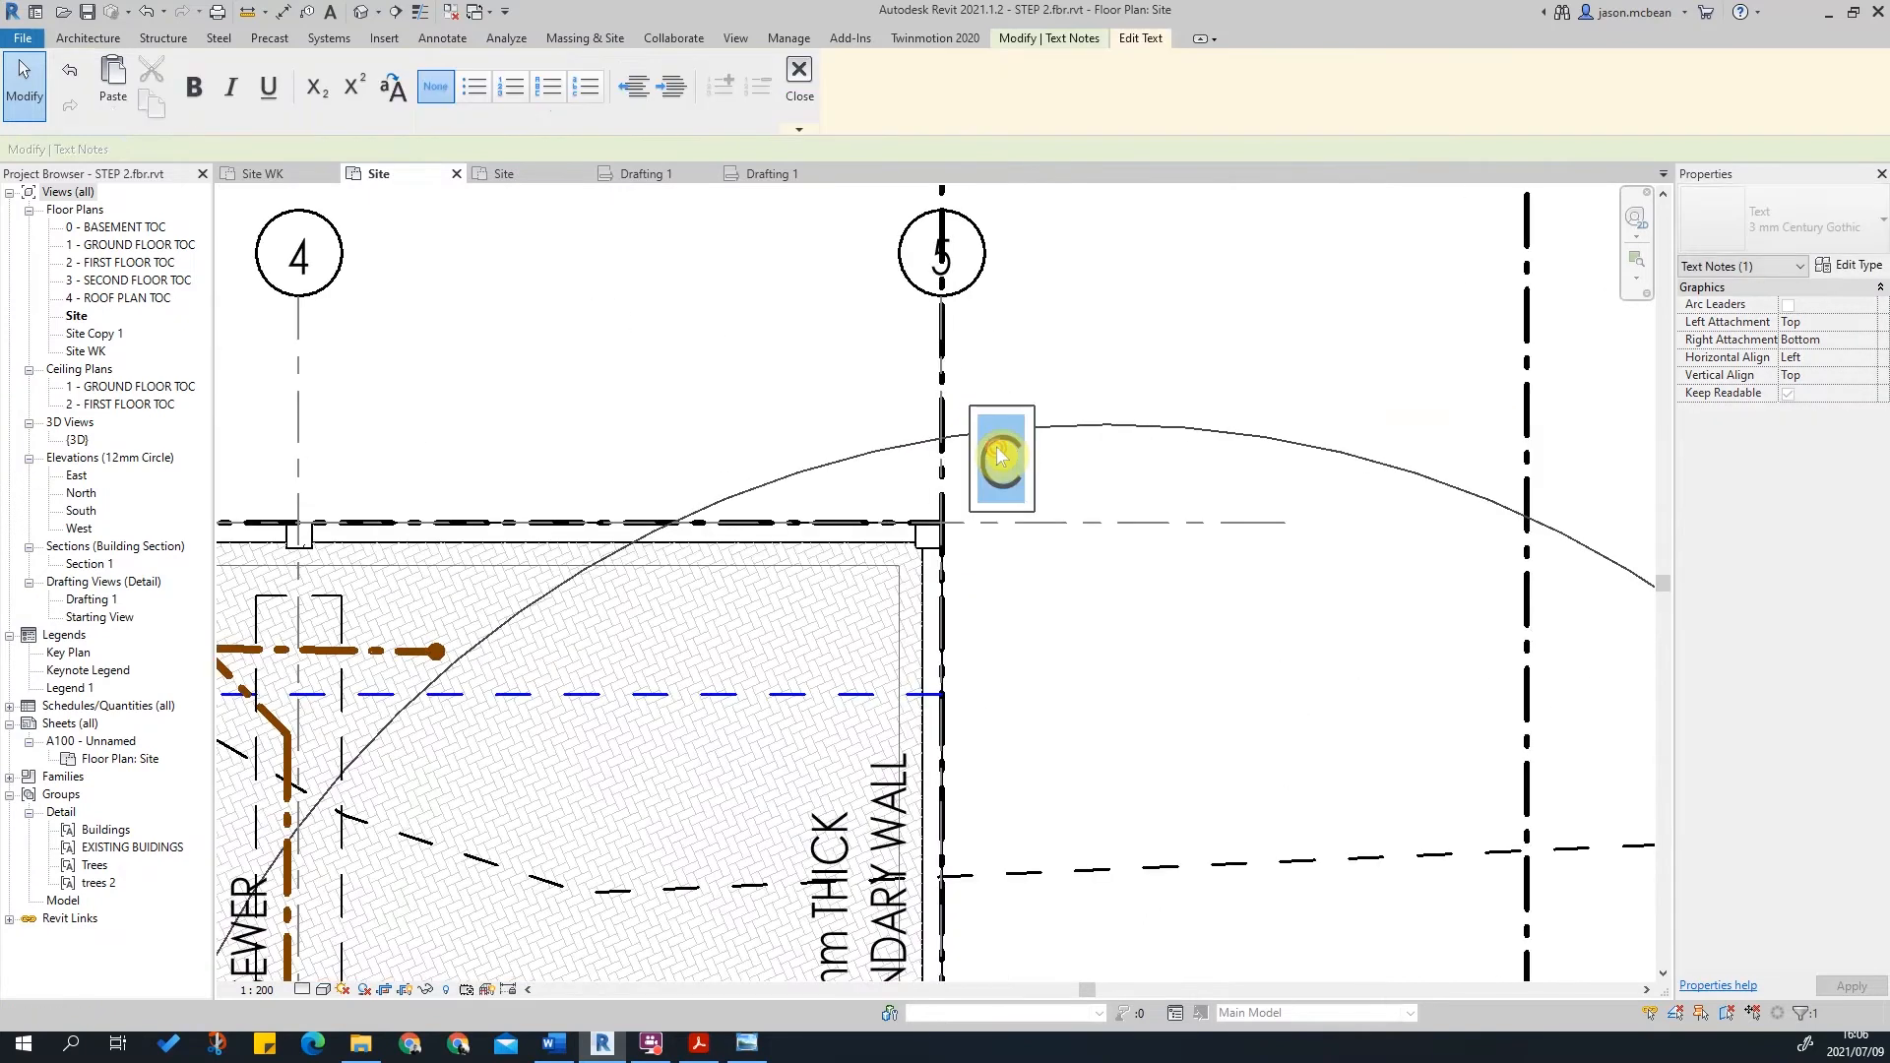
type("B")
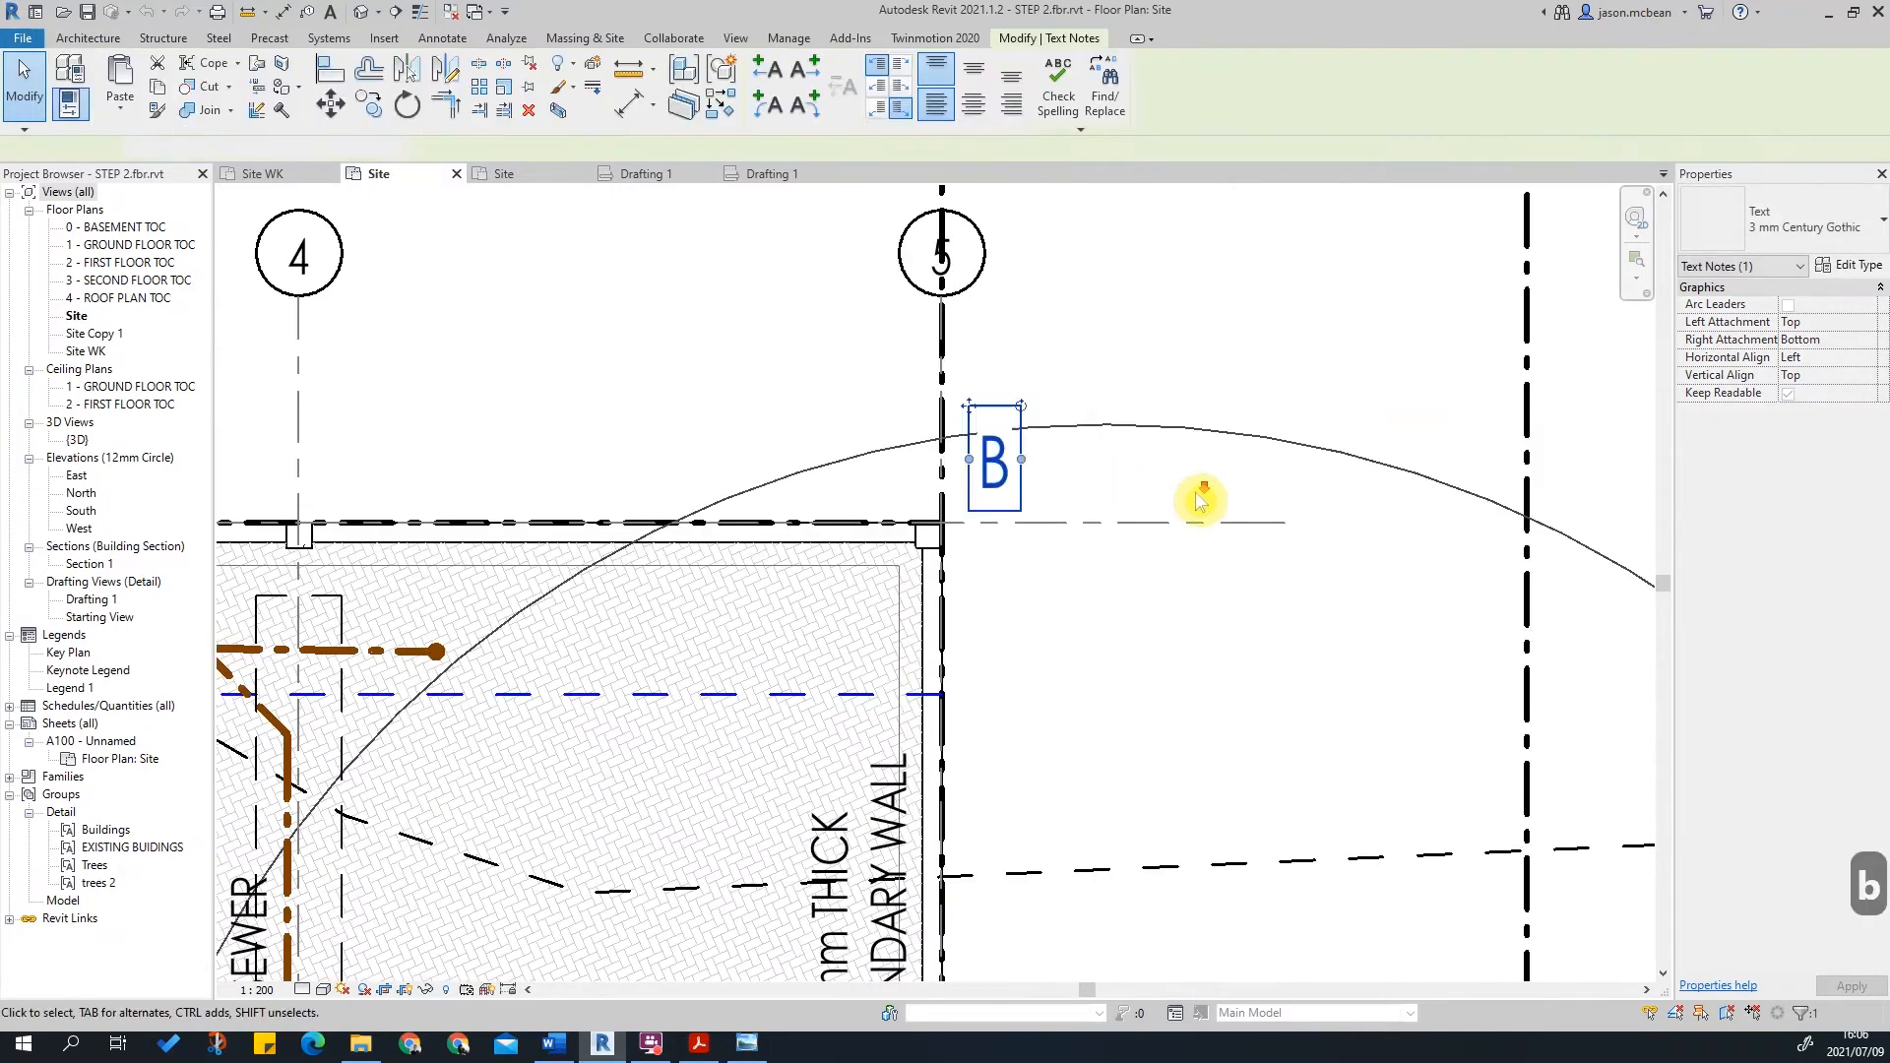
key("Escape")
scroll(1088, 472, "down", 3)
key("Escape")
Step: Copy the B note to just outside the northwestern boundary corner near the sliding gate
scroll(1098, 474, "down", 2)
left_click(1098, 460)
left_click_drag(1095, 461, 366, 470)
left_click_drag(229, 461, 240, 477)
scroll(354, 493, "up", 4)
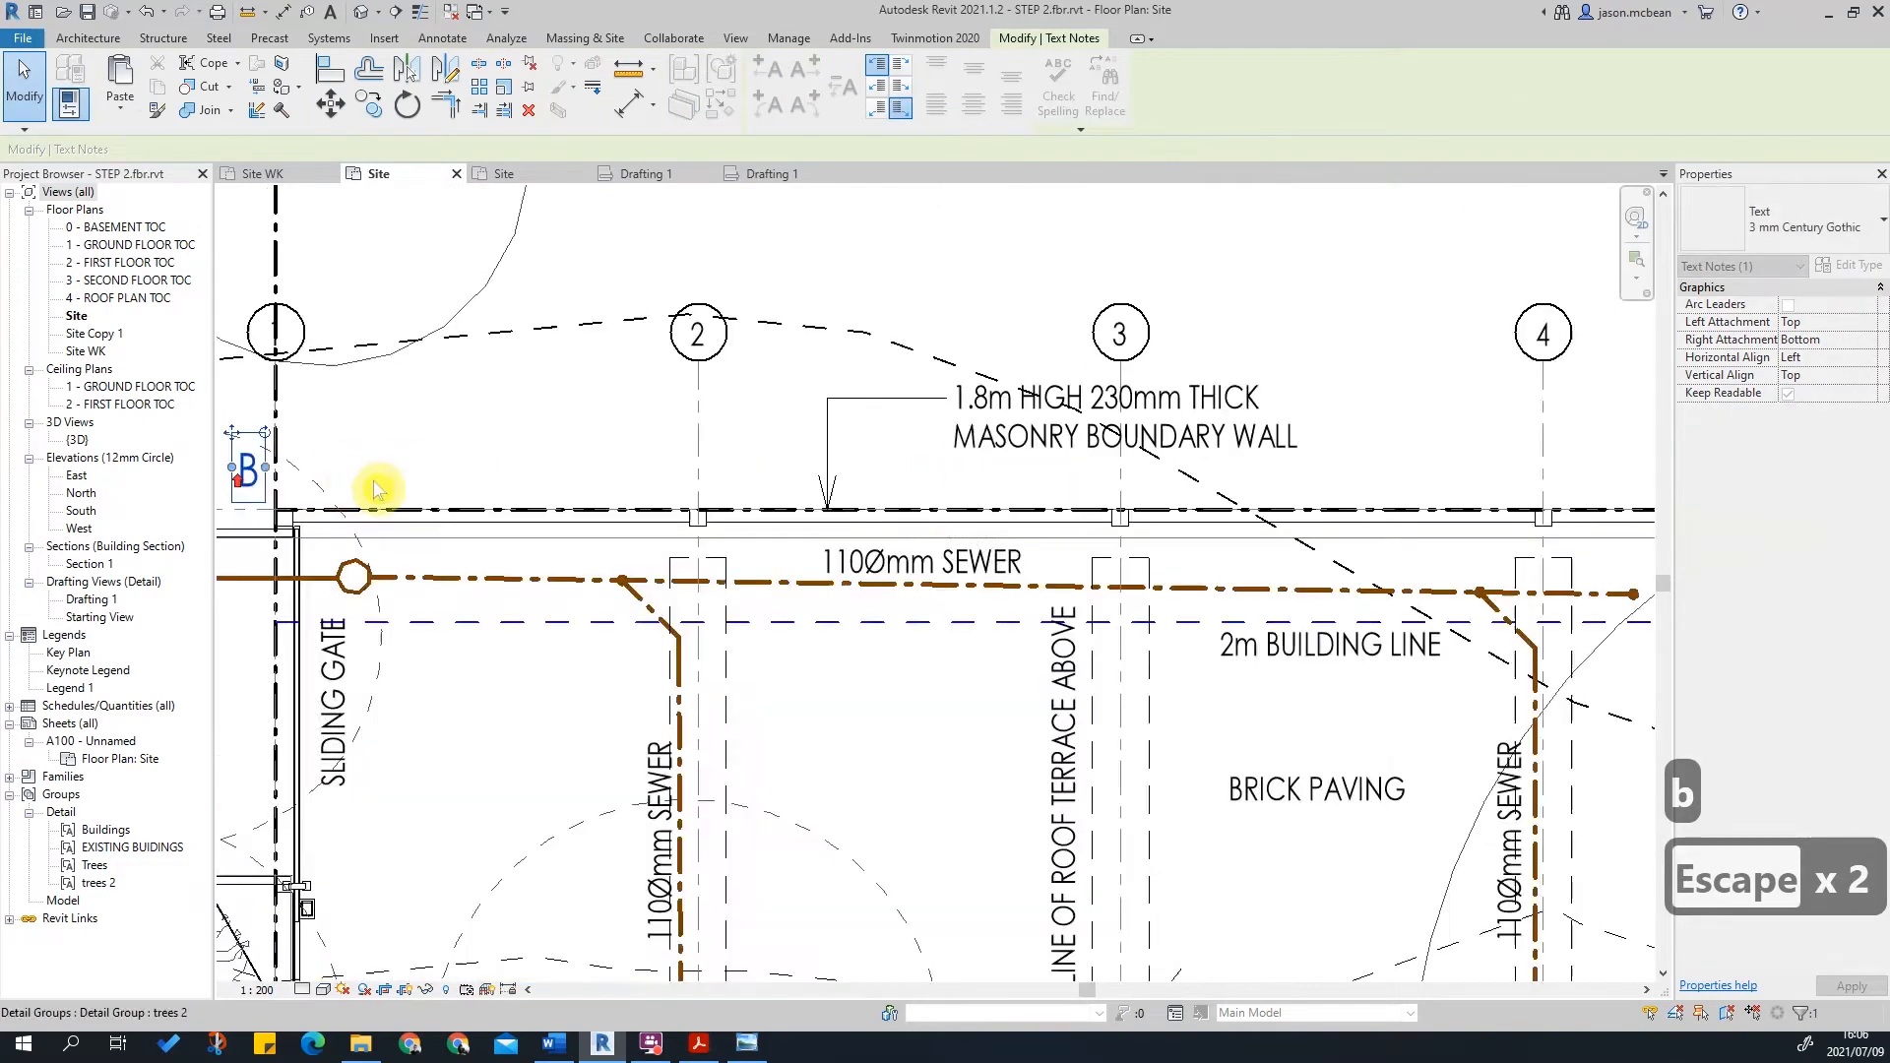
key("Escape")
left_click(482, 495)
key("Escape")
left_click(484, 498)
left_click(485, 508)
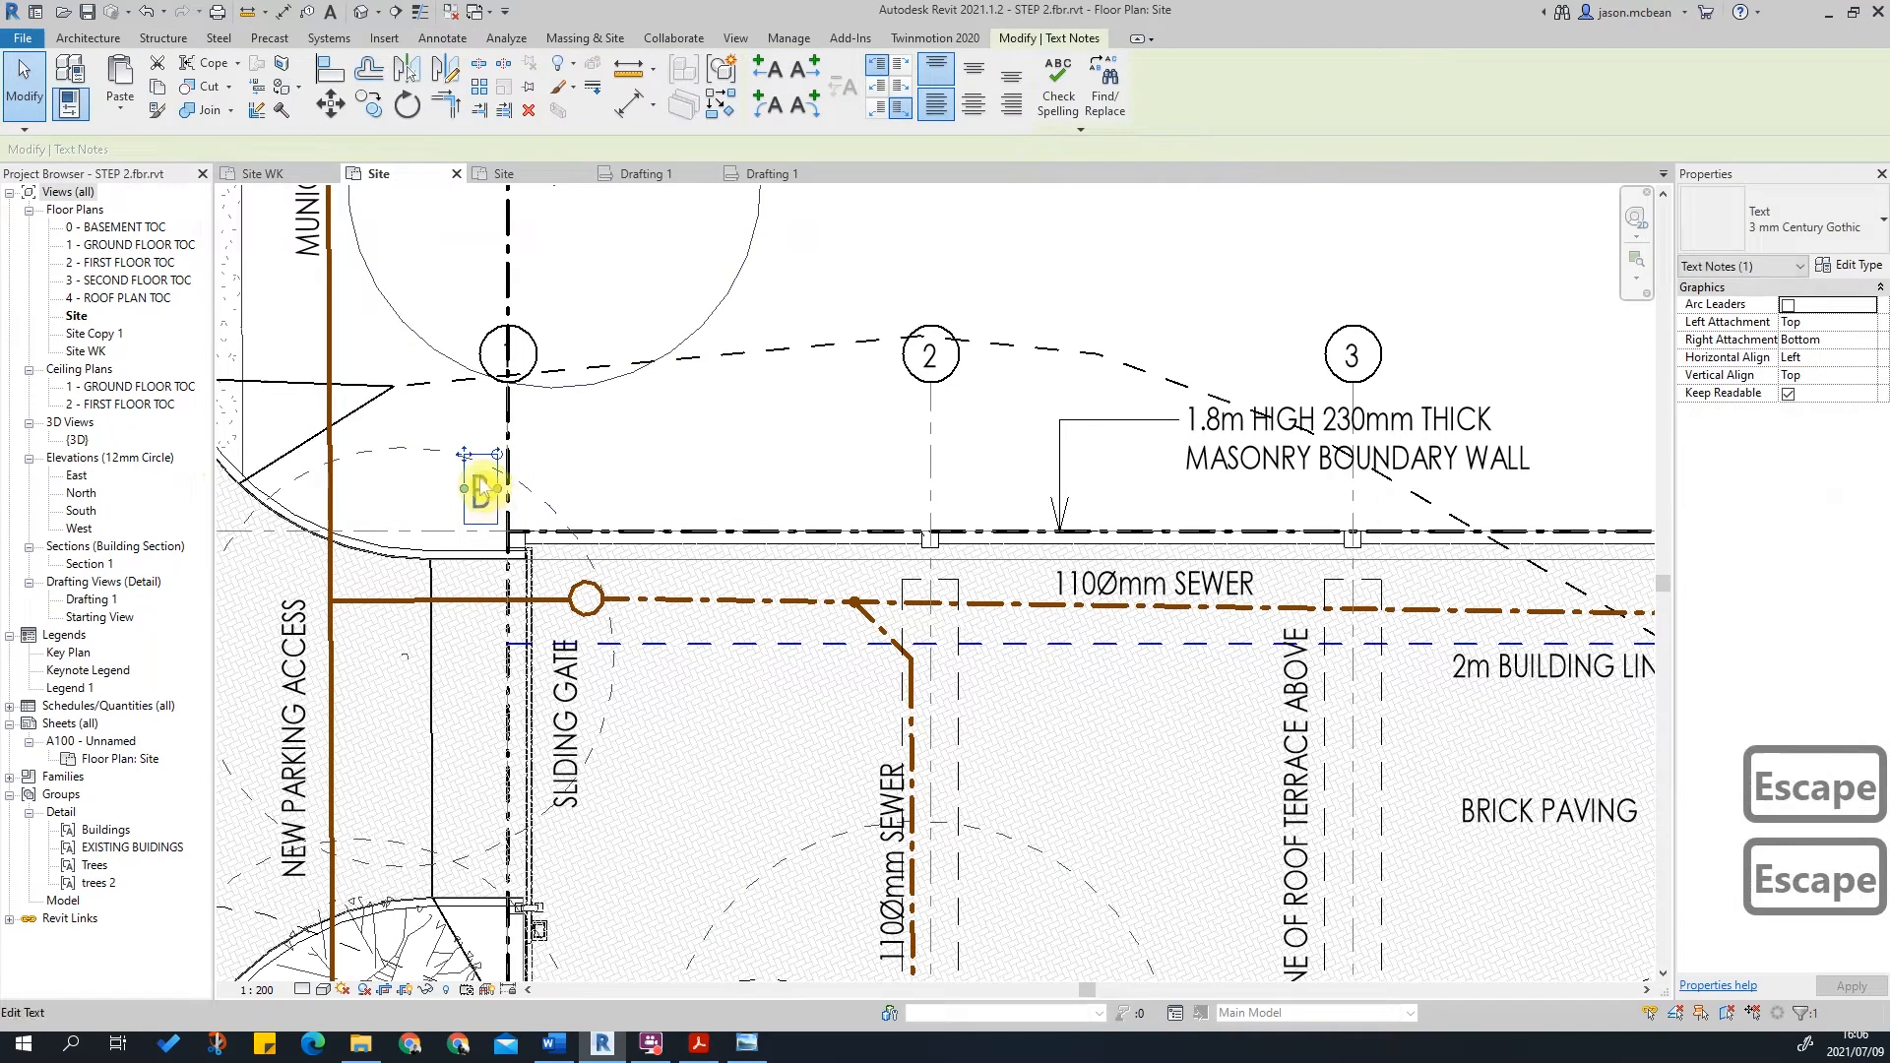
Step: Change the northwestern corner note's text to A
scroll(480, 500, "up", 4)
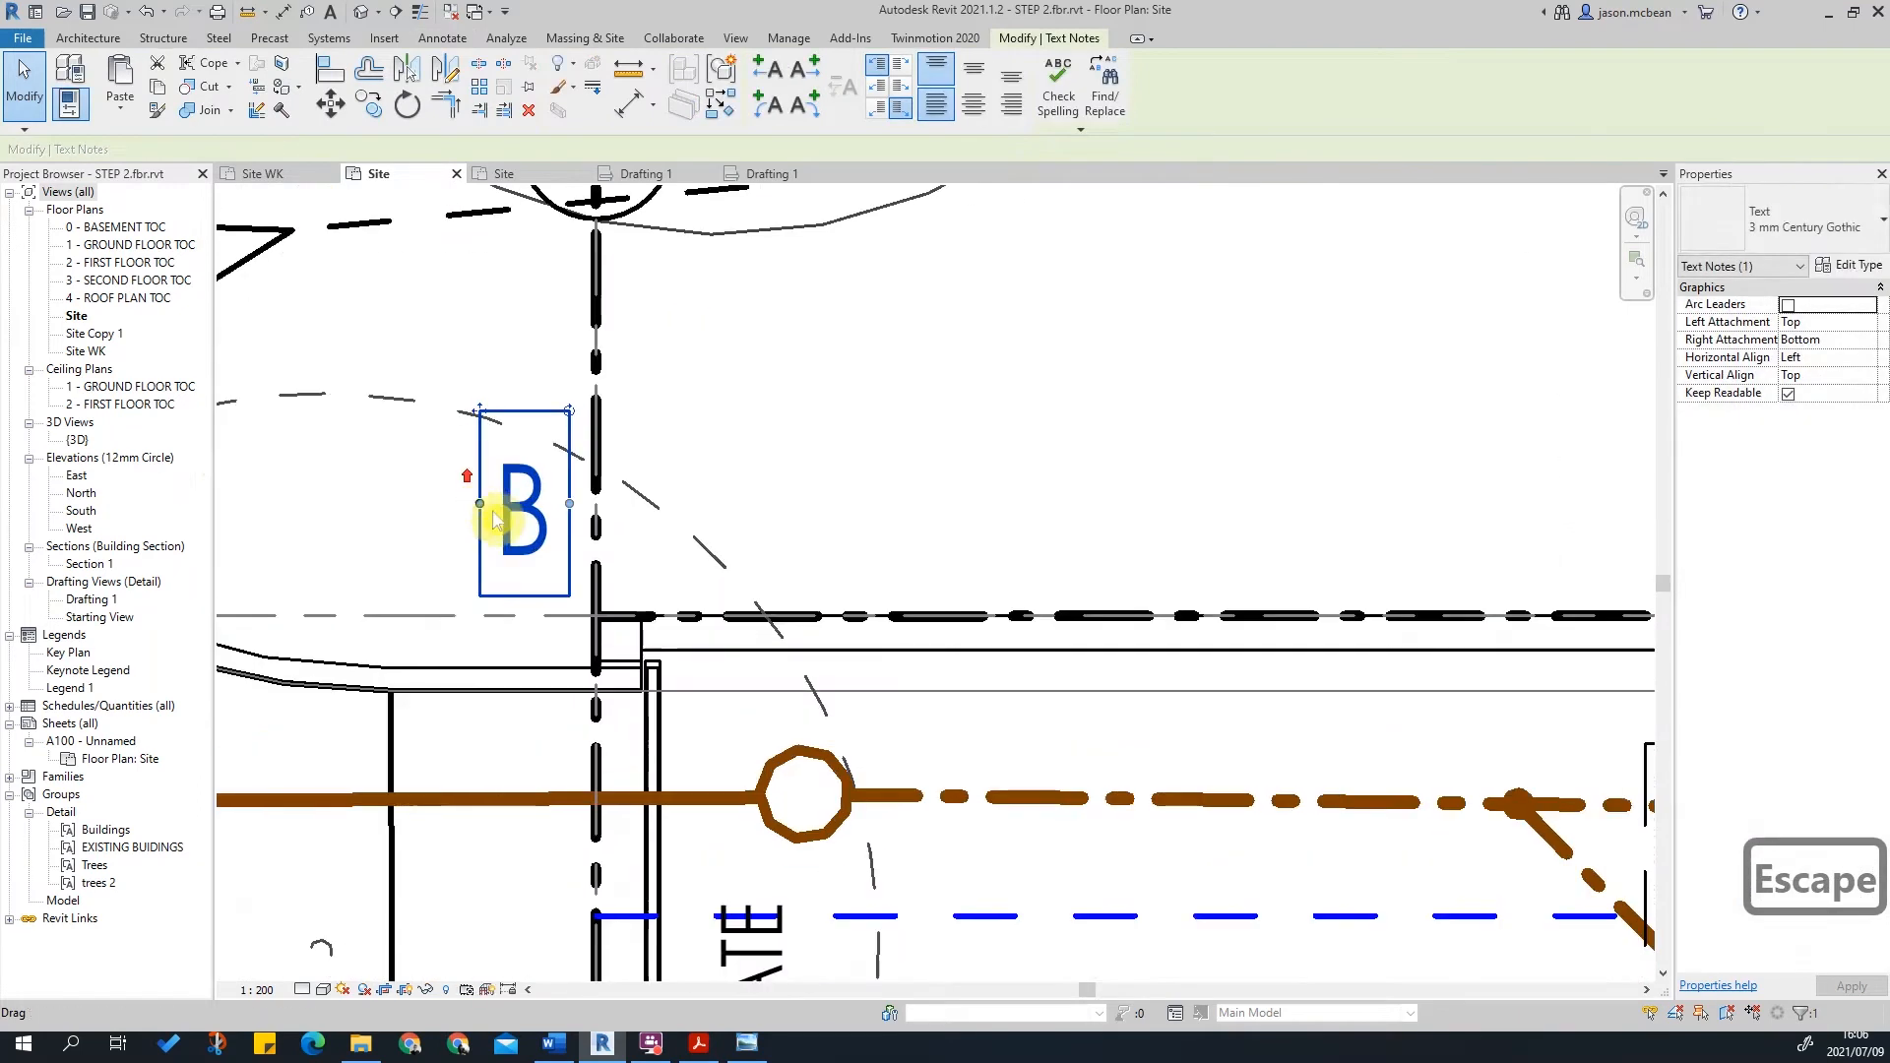
double_click(482, 507)
type("a")
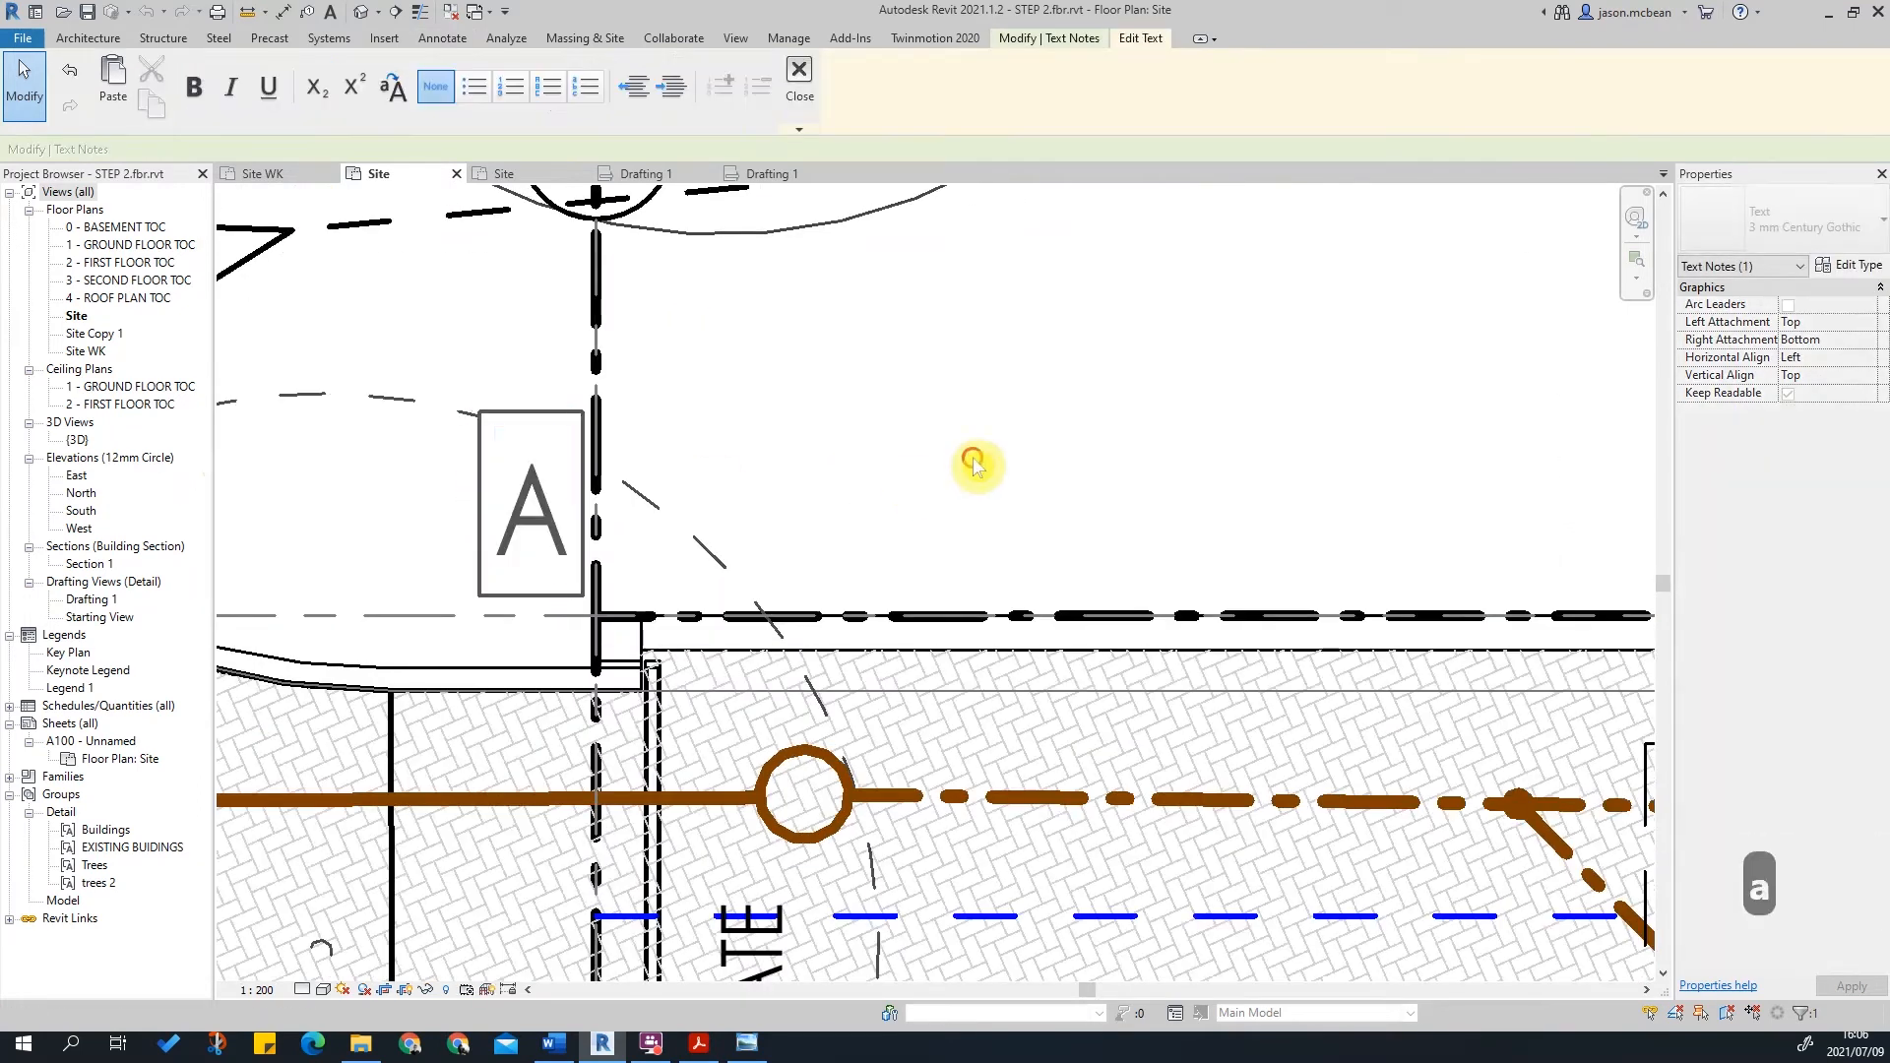
key("Escape")
key("Escape")
scroll(798, 472, "down", 5)
scroll(726, 548, "up", 4)
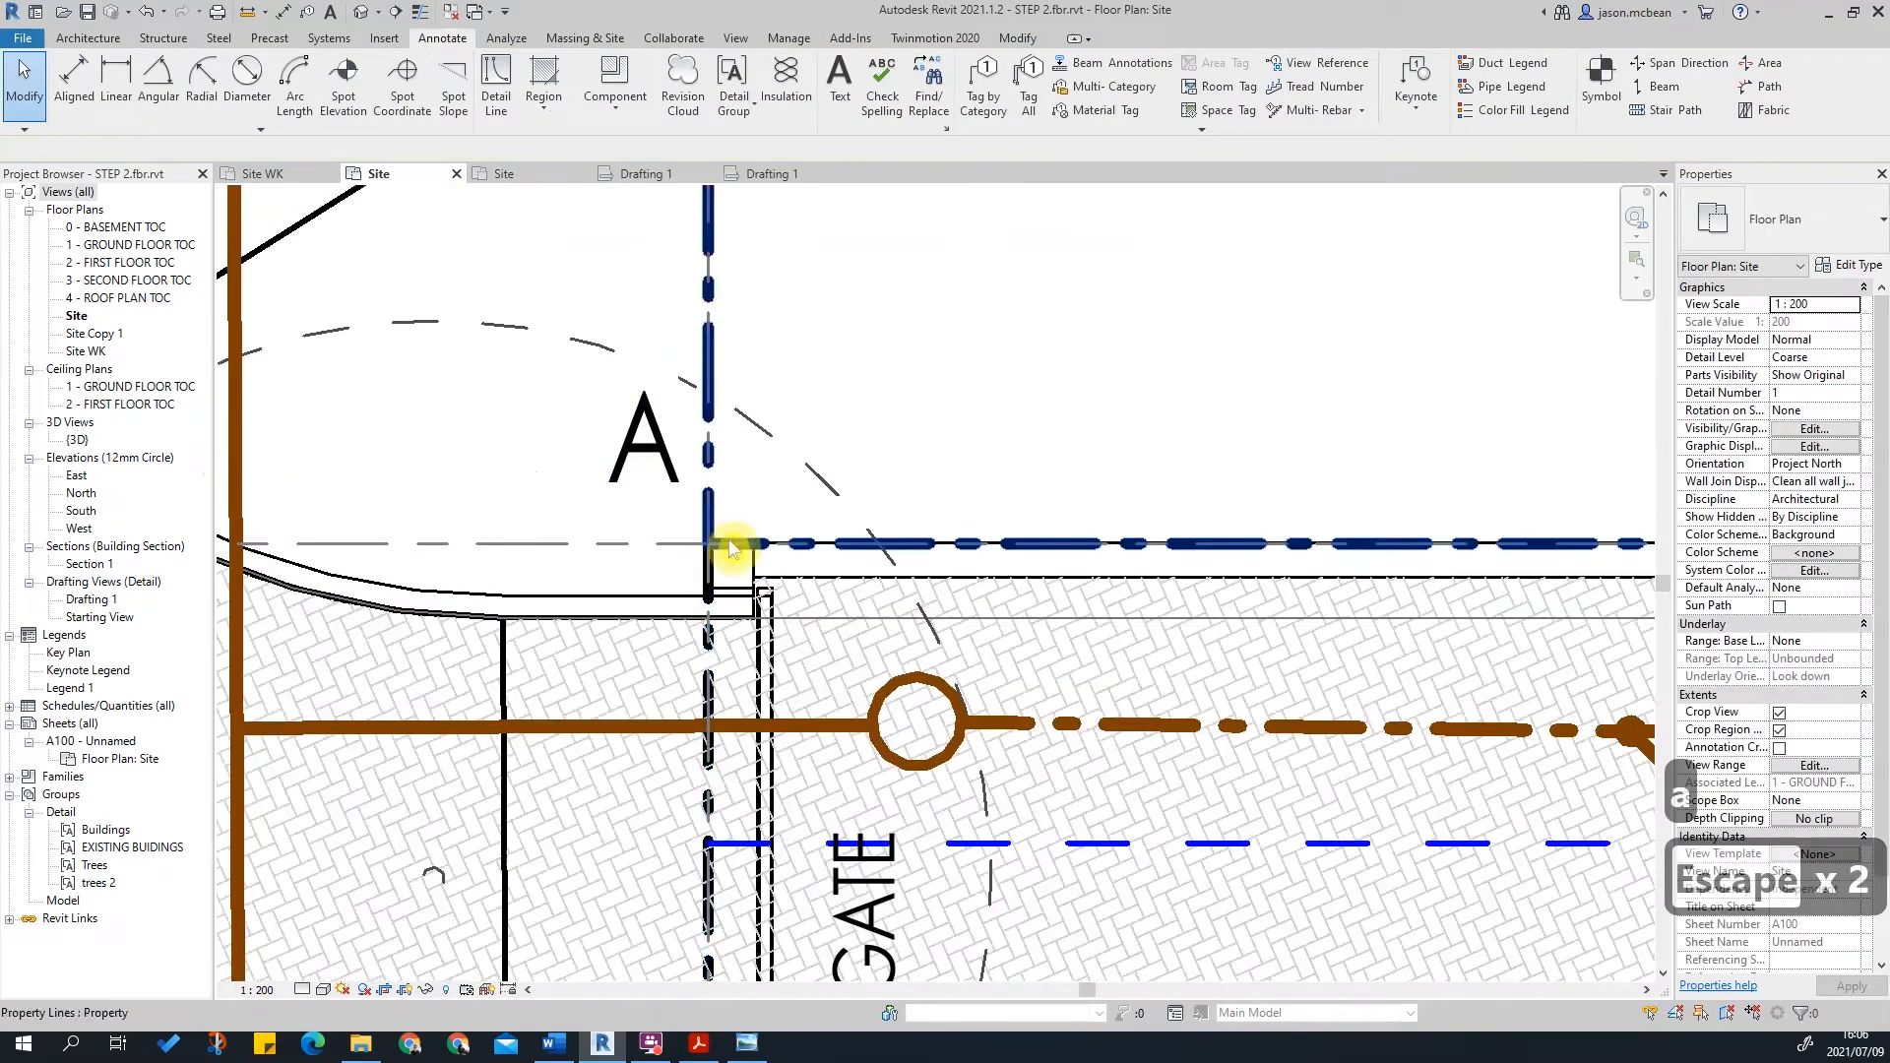
key("Escape")
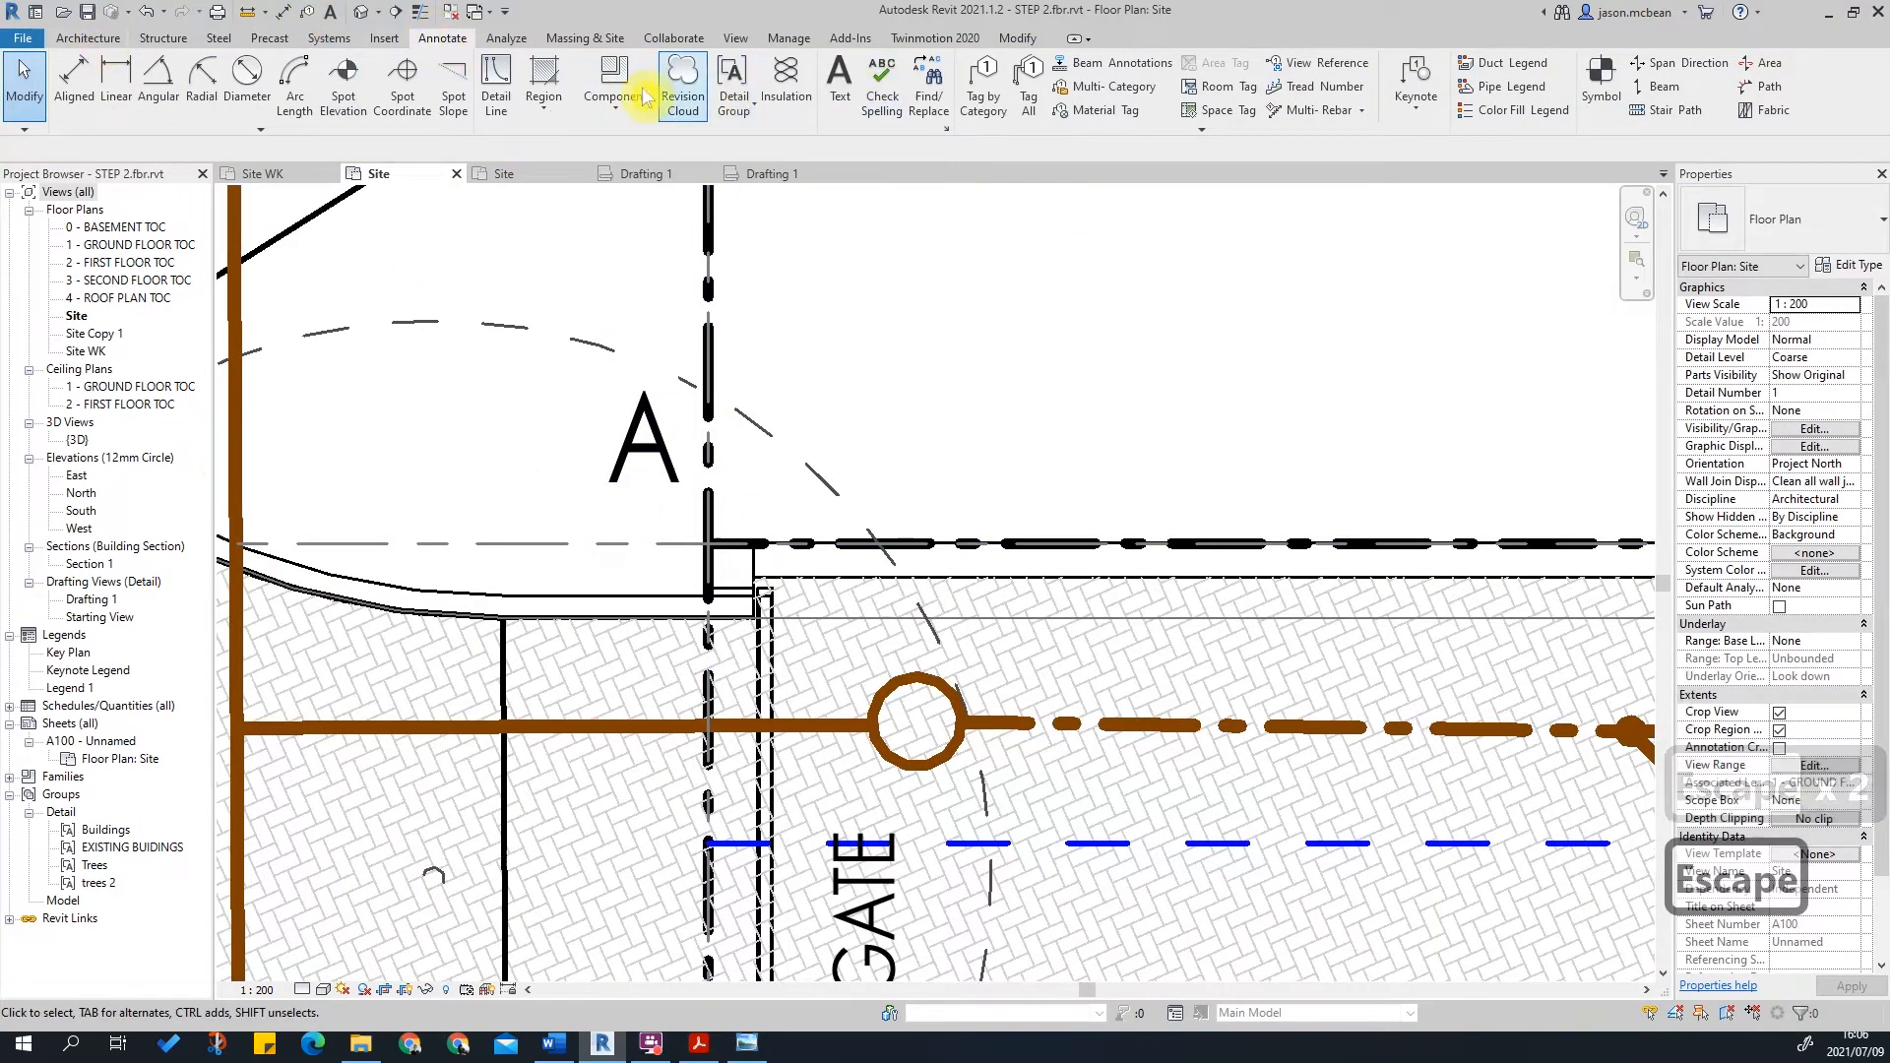
Step: Draw a detail line circle of radius 200 in line style 5, centred on the boundary corner at A
left_click(496, 86)
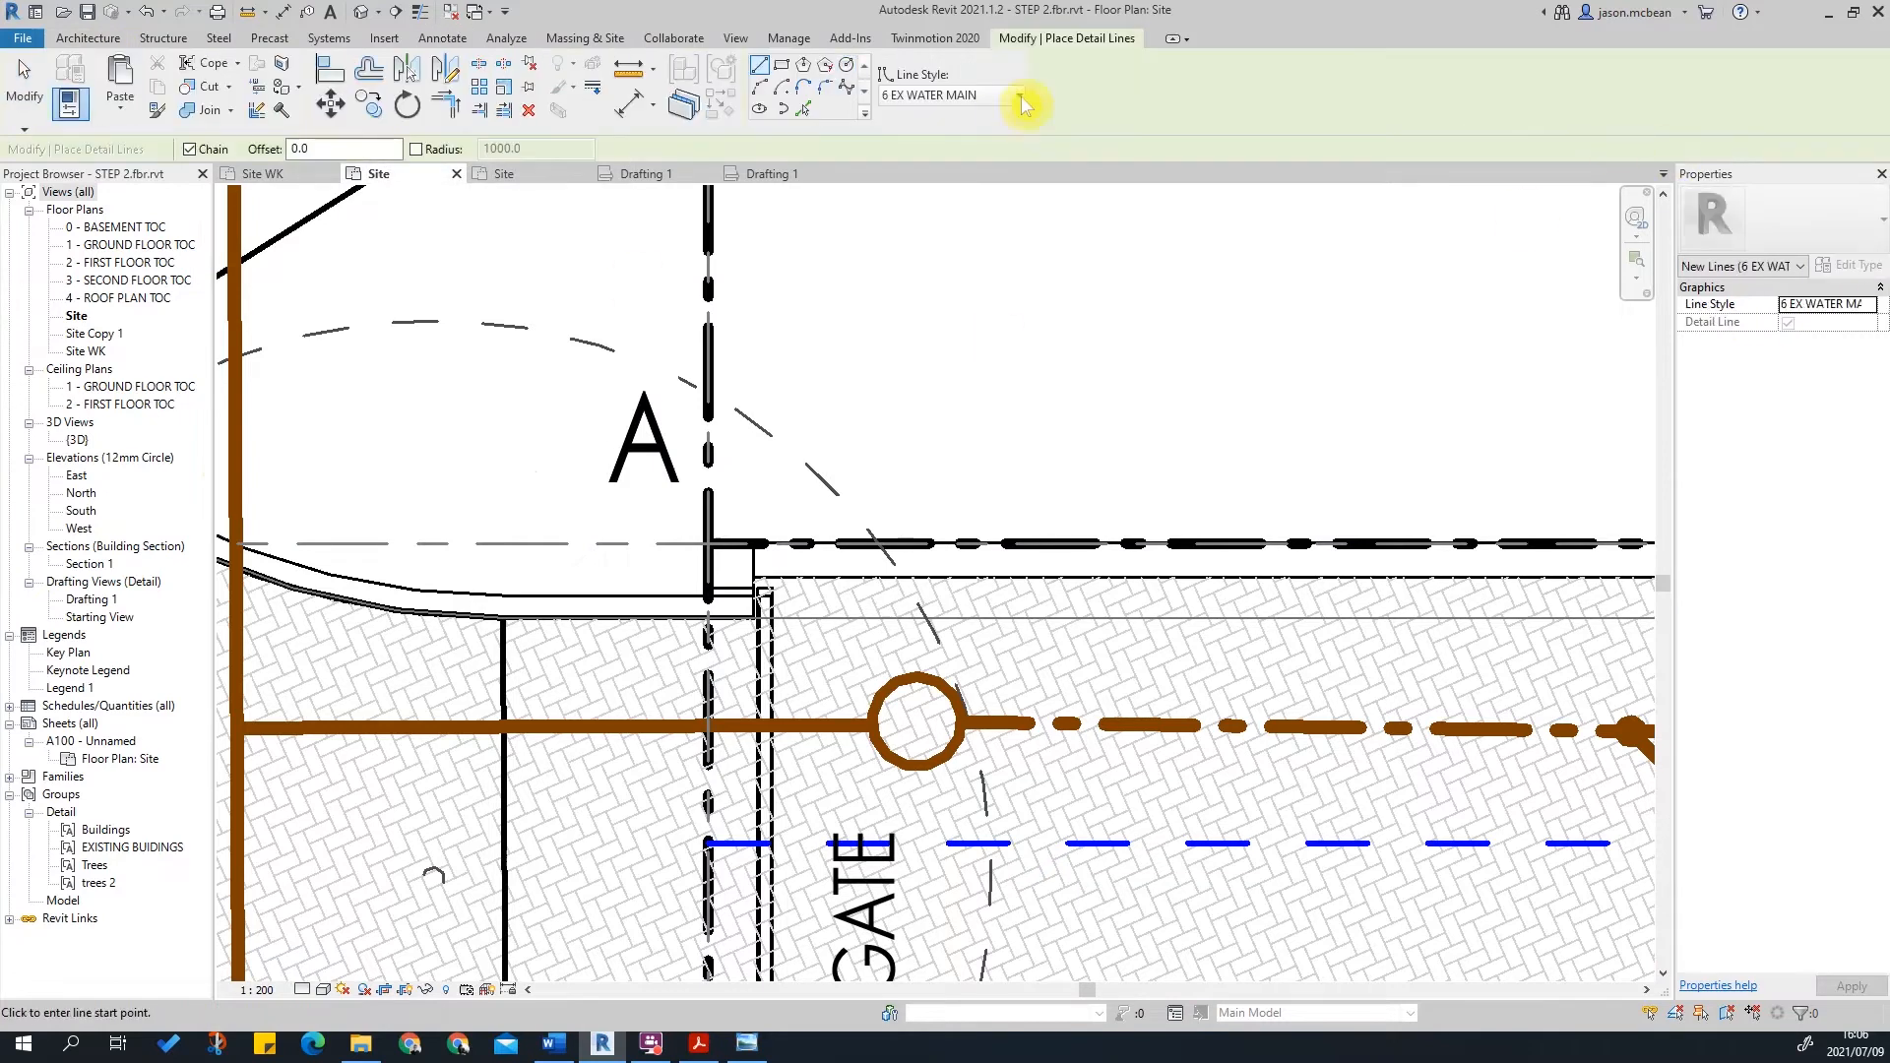
left_click(1001, 98)
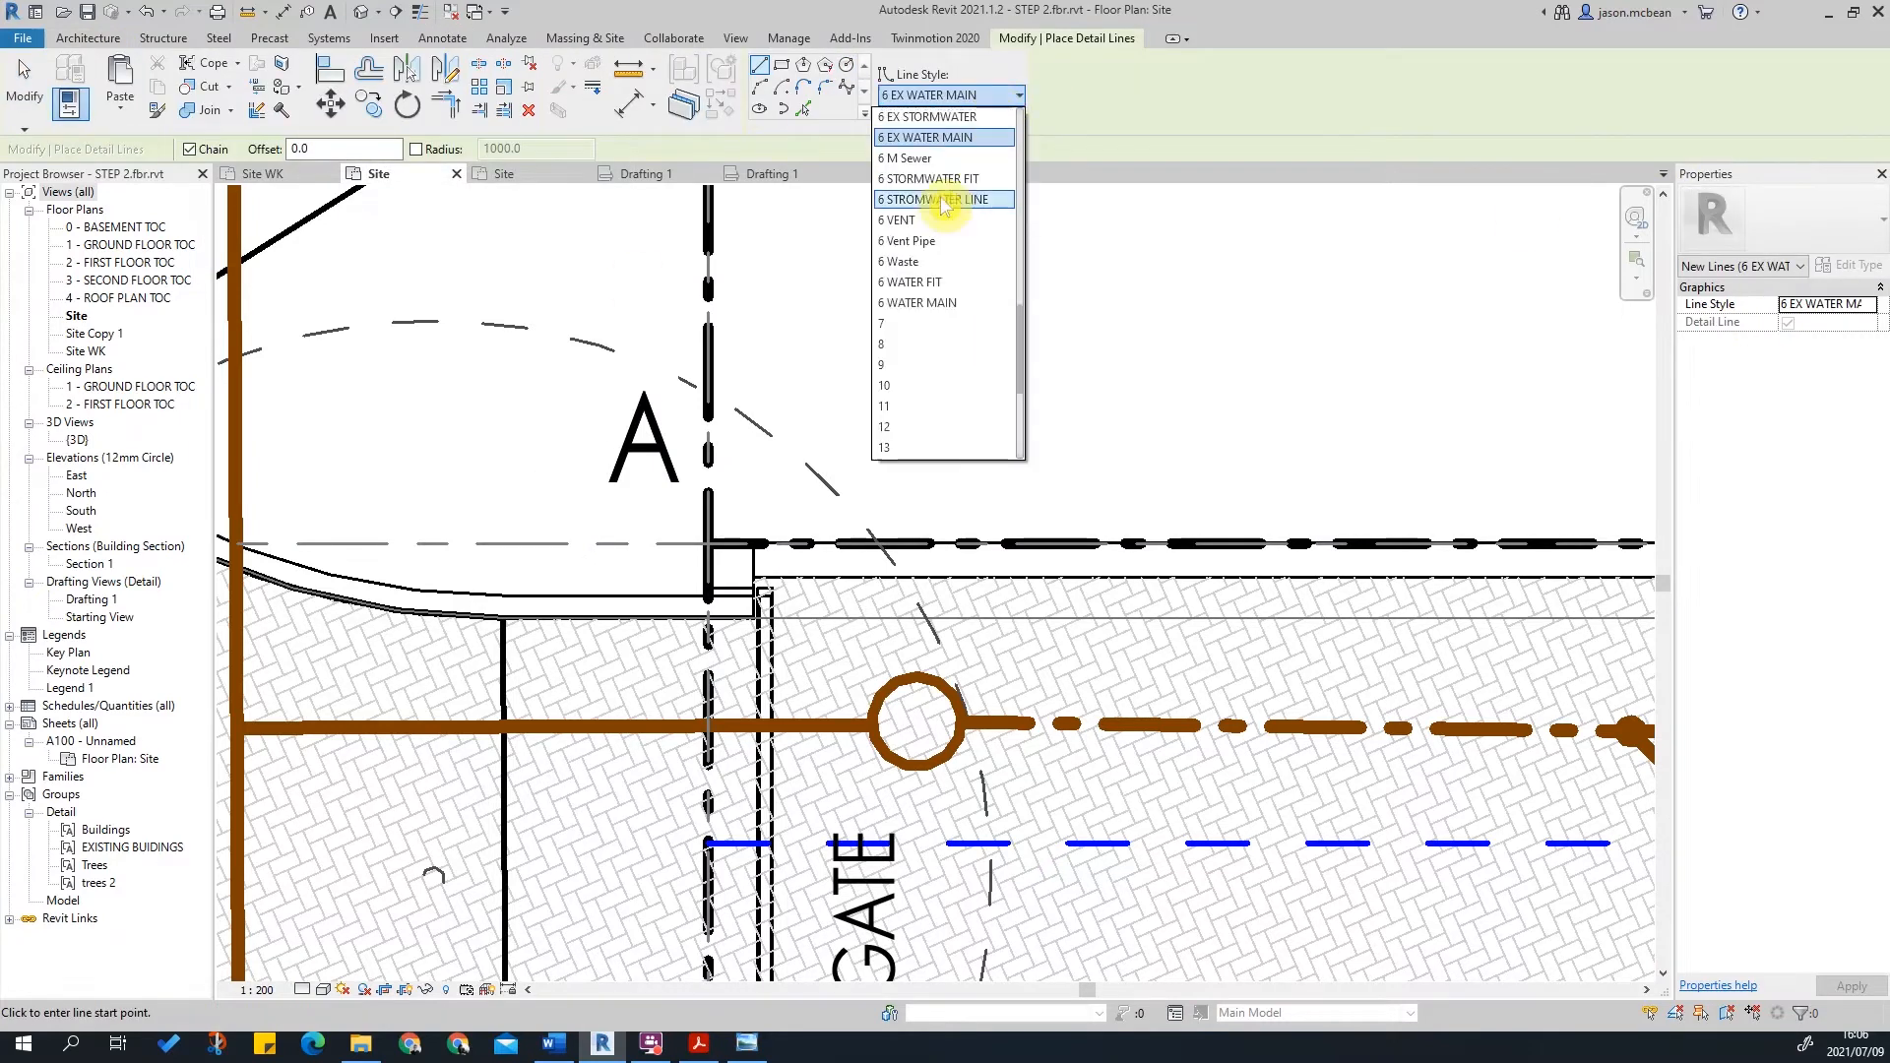
scroll(911, 131, "up", 3)
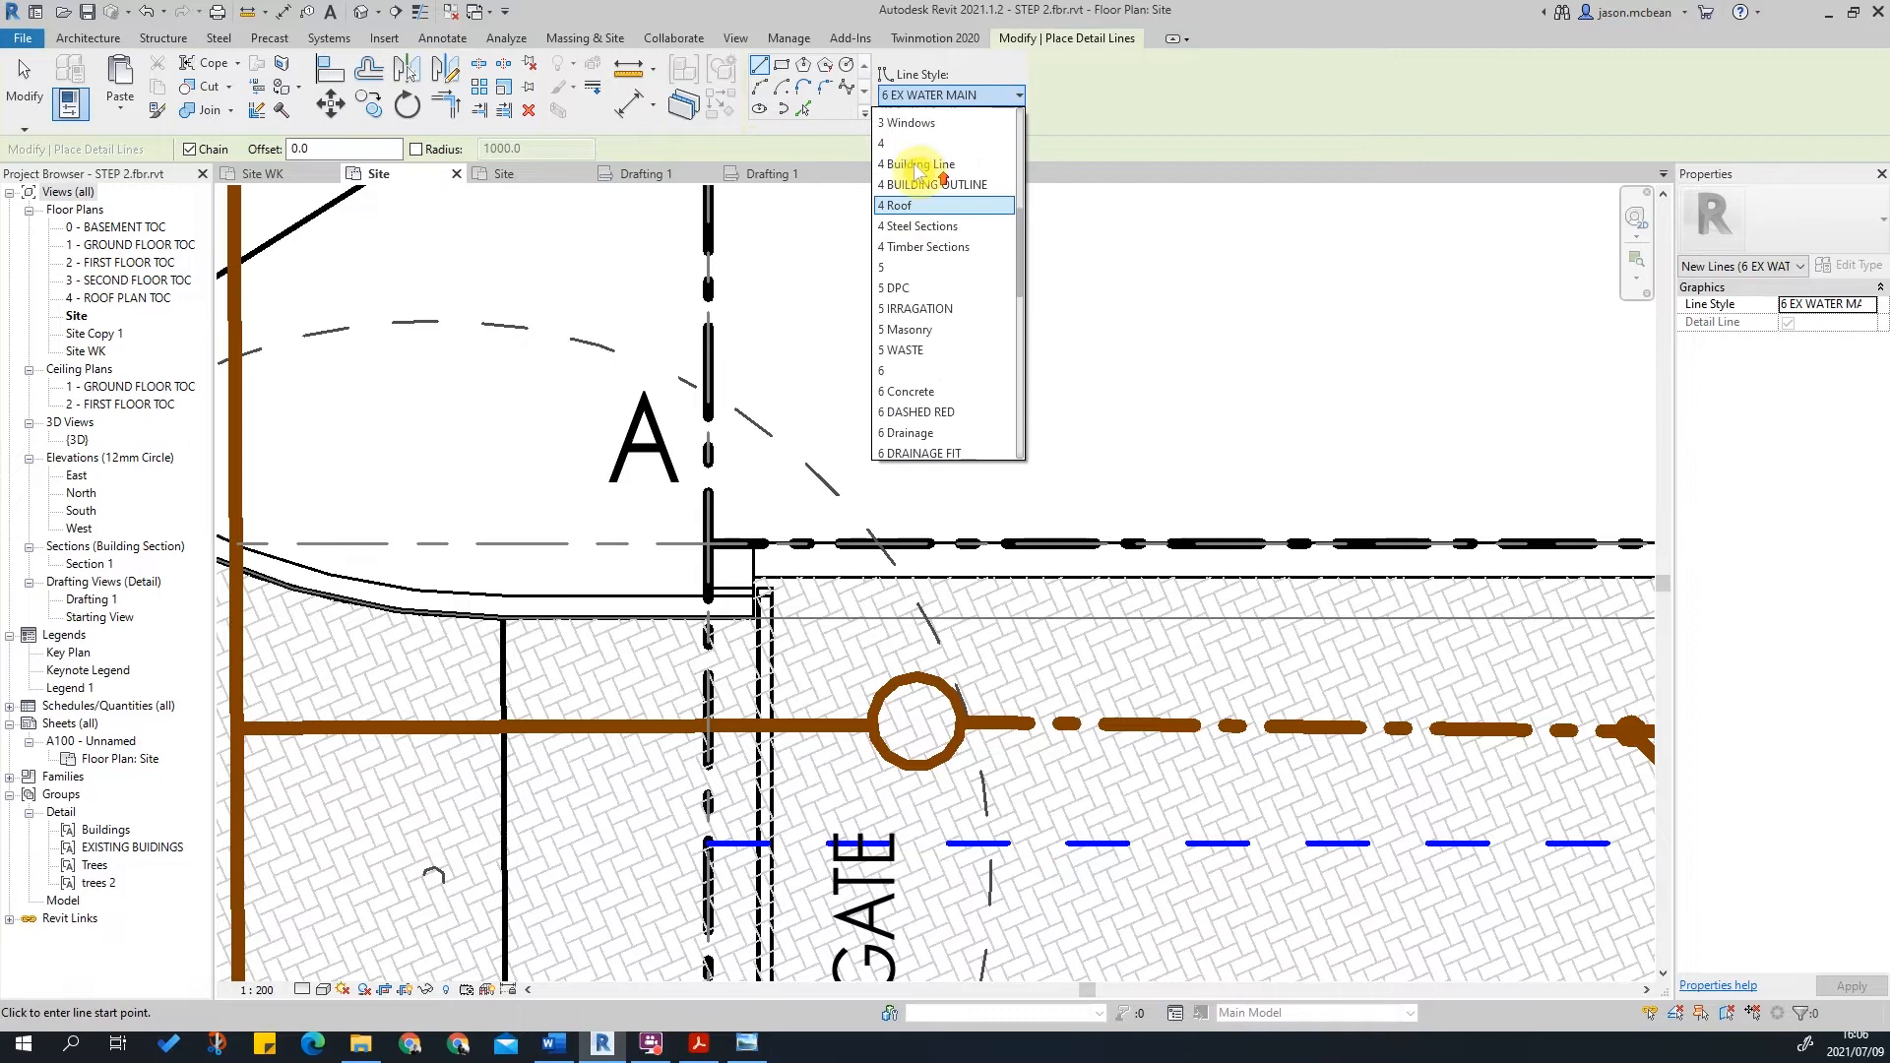
left_click(899, 245)
left_click(847, 68)
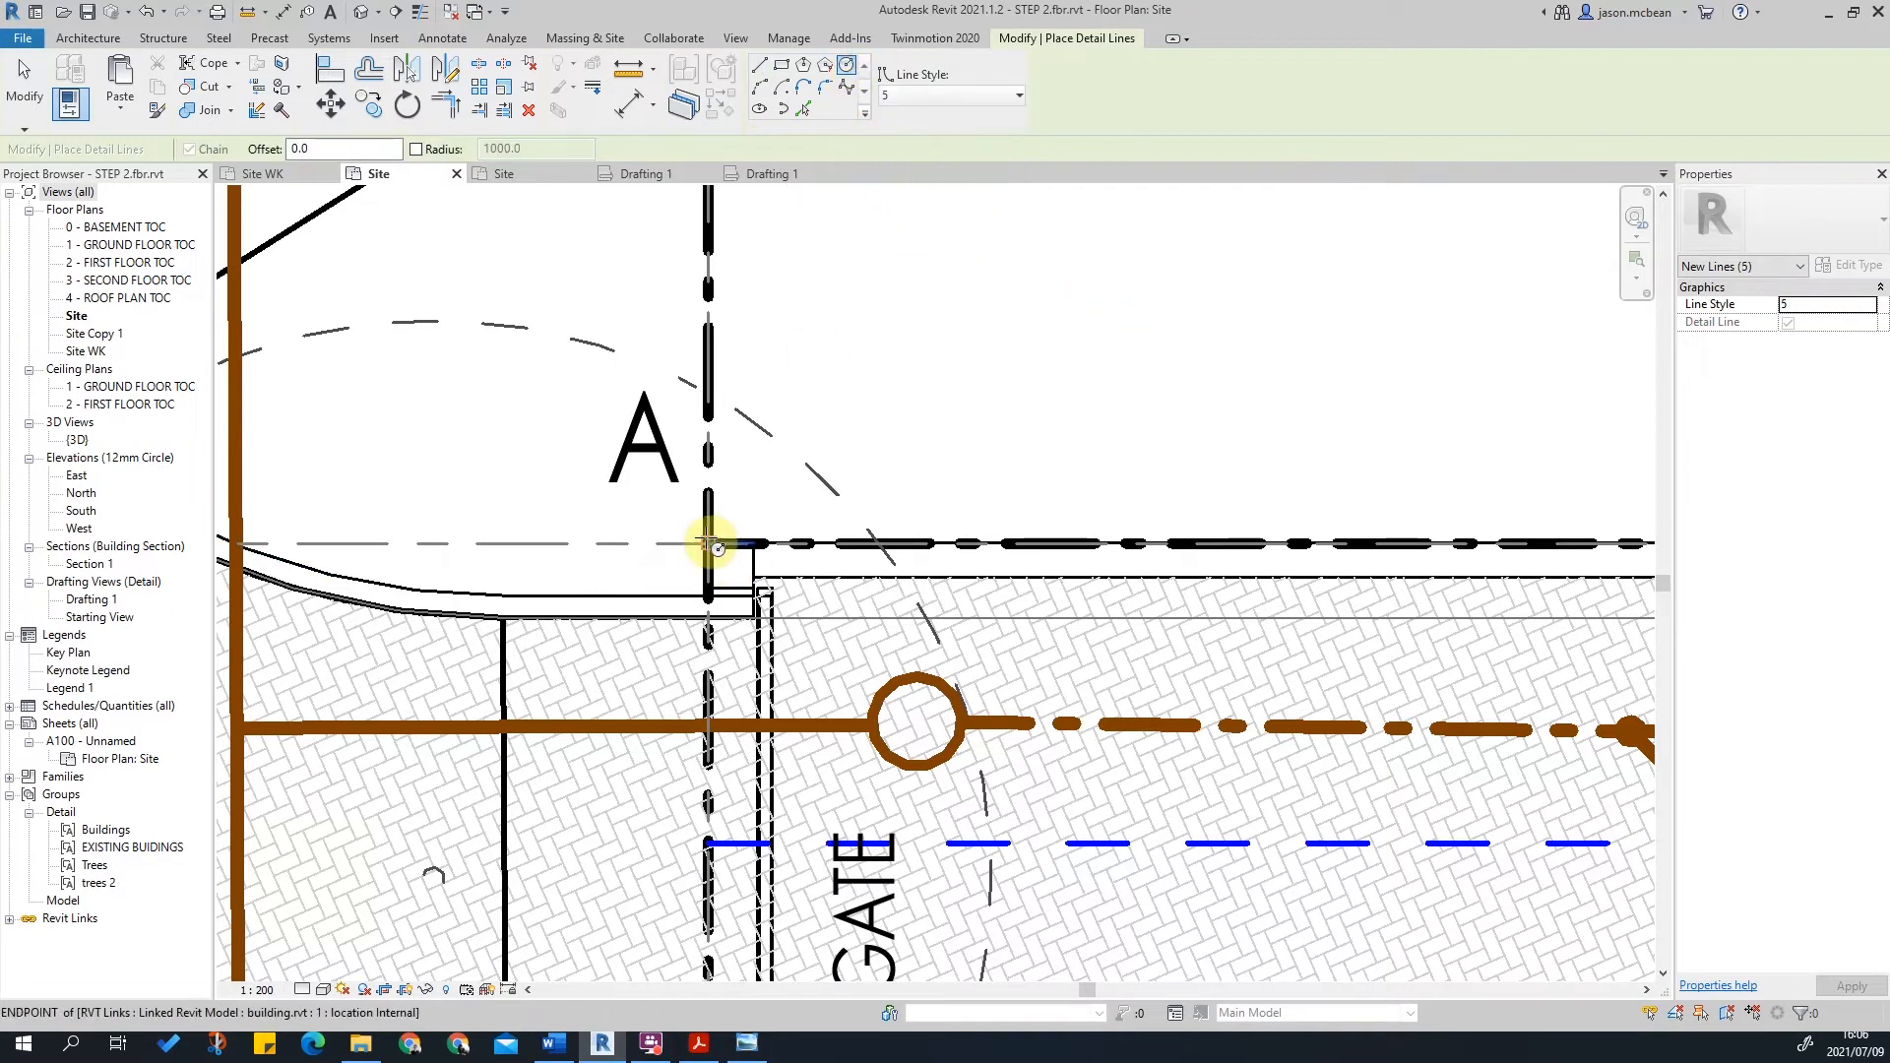
left_click(708, 544)
scroll(736, 507, "up", 2)
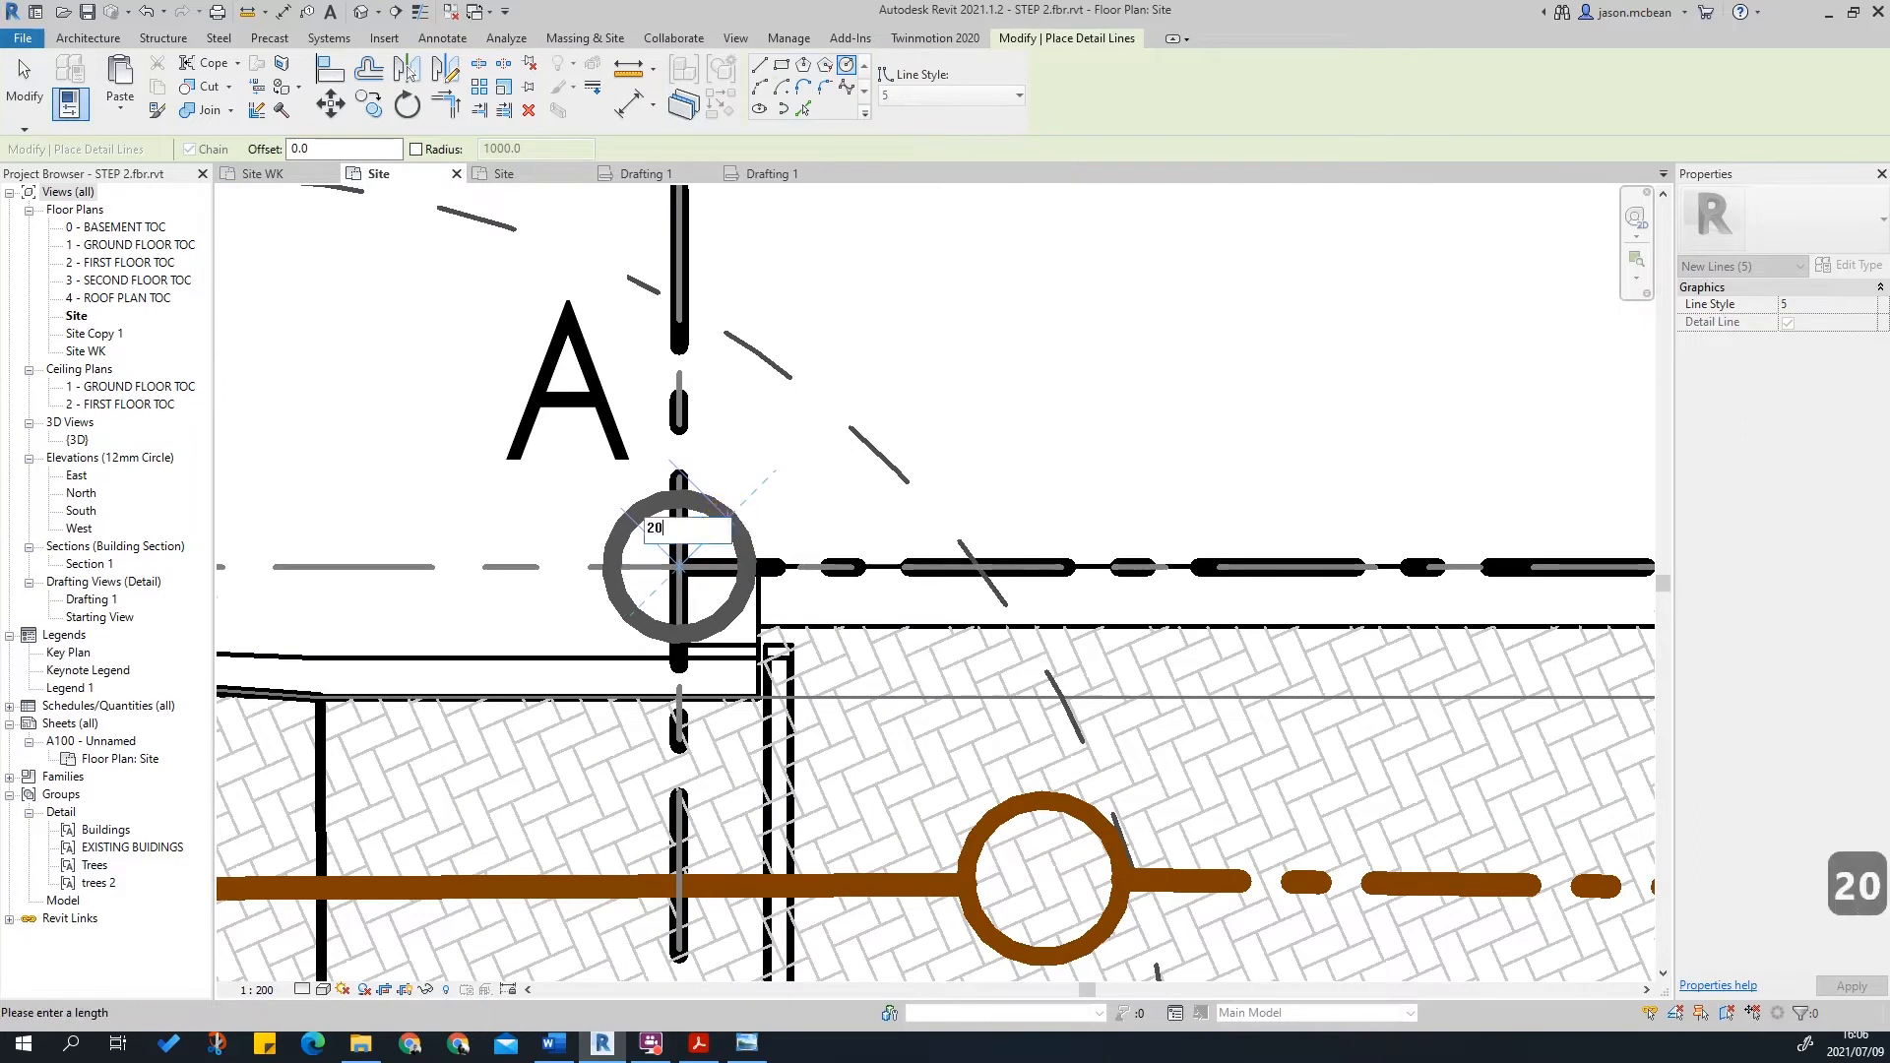
type("0")
key("Return")
scroll(771, 493, "down", 3)
key("Escape")
key("Escape")
key("Escape")
Step: Copy the corner circle from its centre at A to the boundary corner at B, with multiple copies enabled
scroll(743, 512, "up", 3)
left_click(736, 510)
scroll(735, 510, "up", 1)
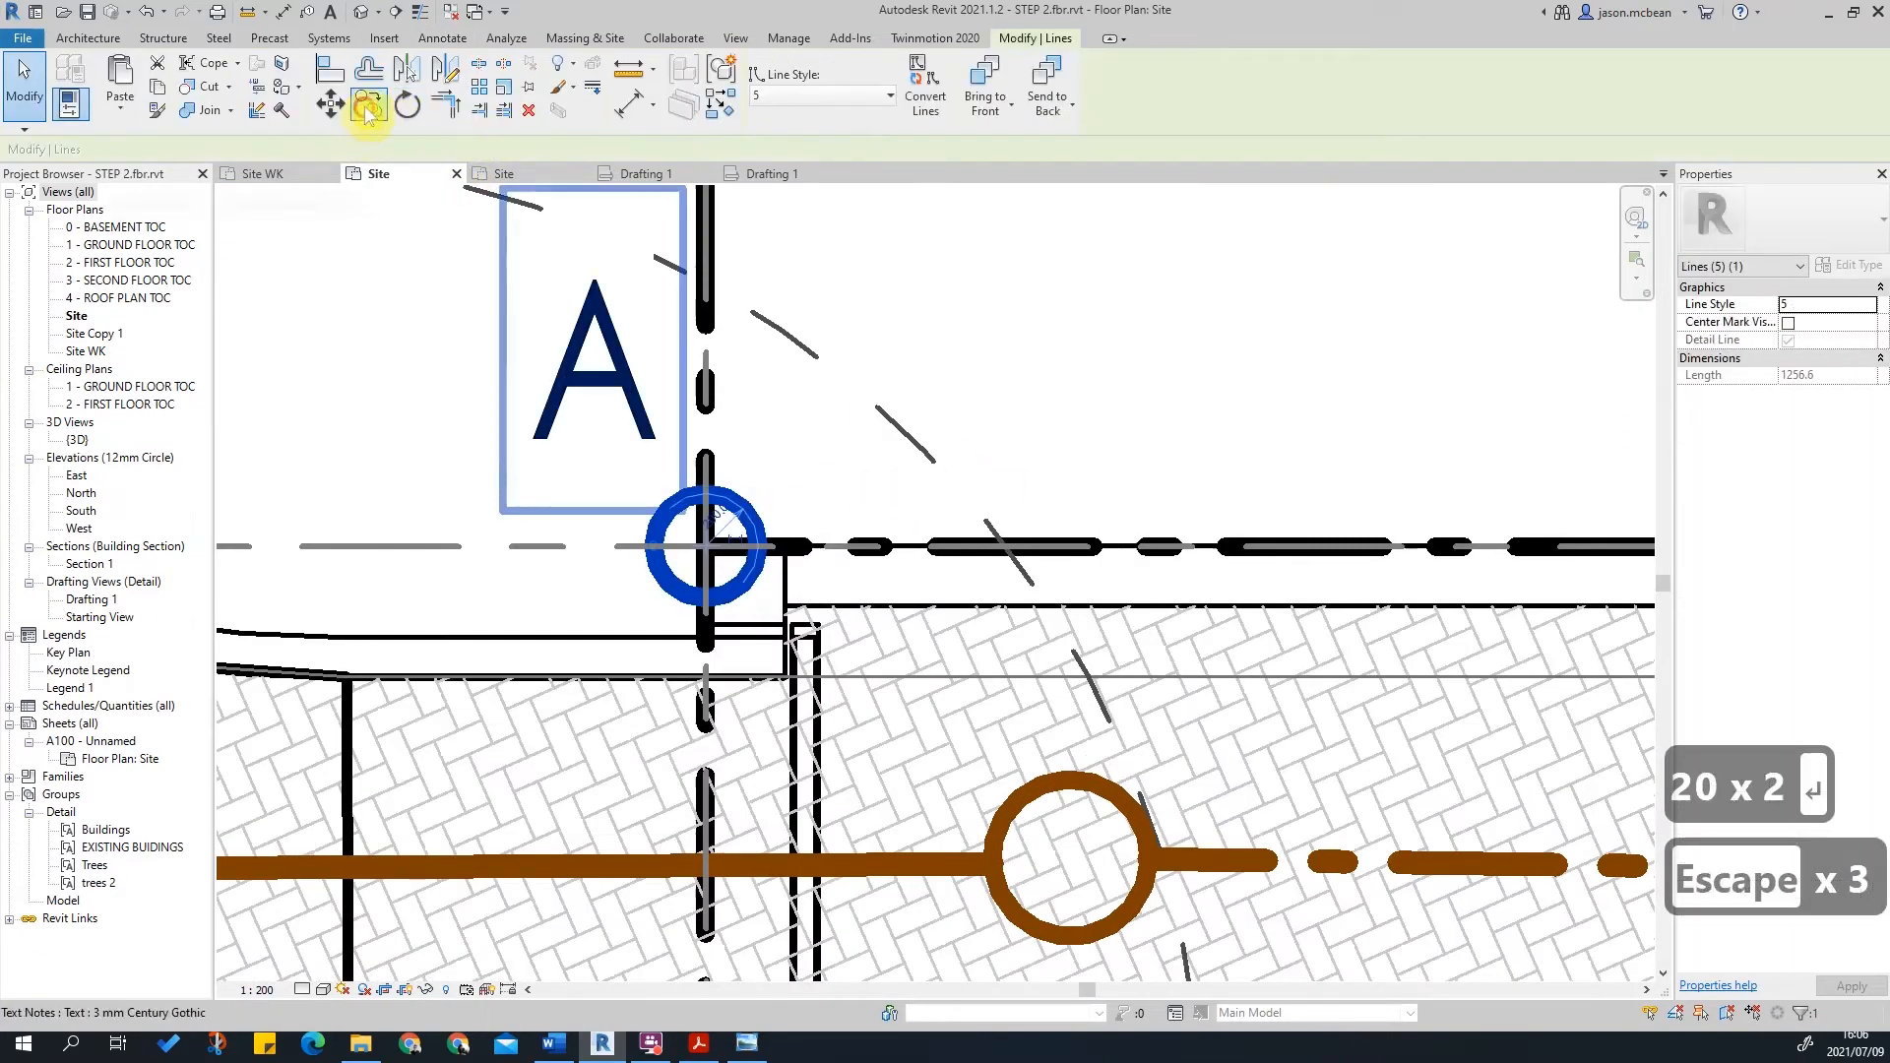
left_click(367, 106)
left_click(709, 548)
scroll(358, 527, "down", 2)
scroll(464, 528, "down", 1)
scroll(1207, 569, "down", 1)
scroll(1309, 549, "up", 6)
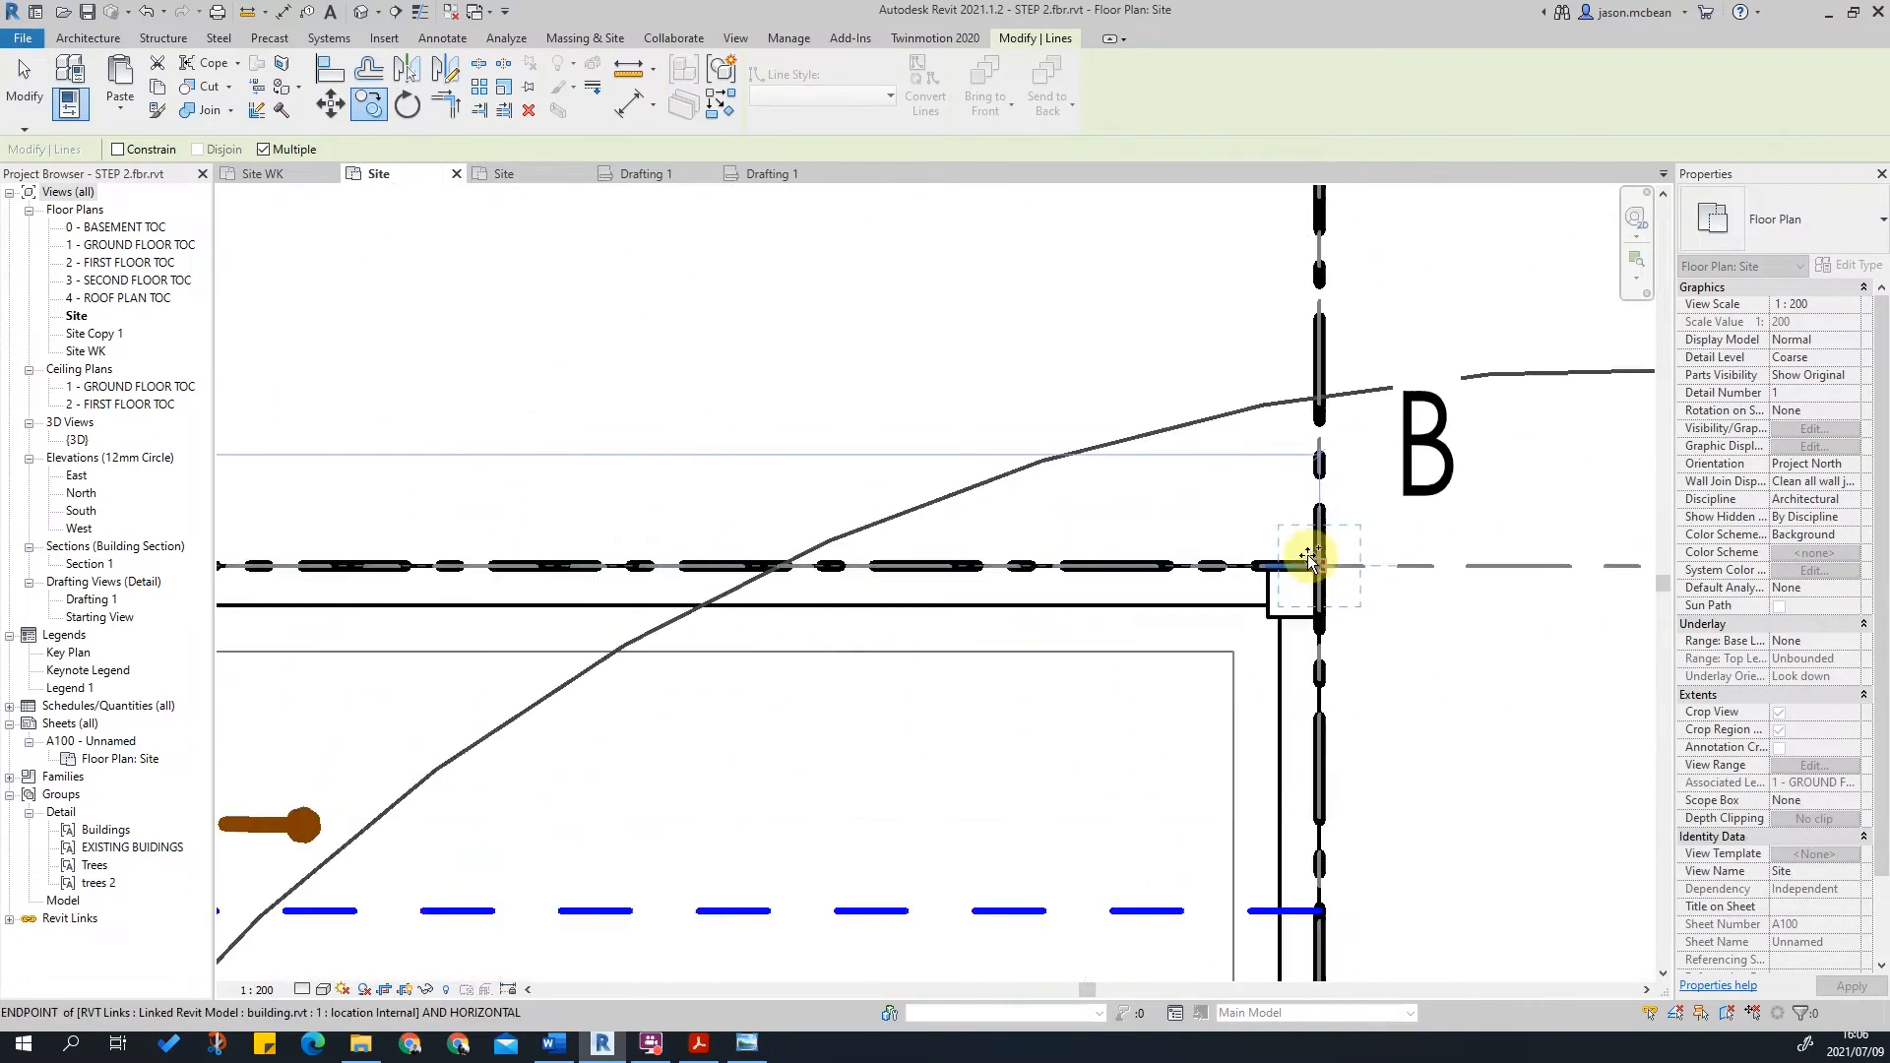
scroll(1458, 778, "down", 1)
Step: Place another copy of the circle on the southeastern boundary corner at C
middle_click_drag(1462, 783, 1313, 177)
scroll(1313, 187, "down", 1)
scroll(1224, 734, "up", 7)
middle_click_drag(1302, 822, 1279, 151)
scroll(1213, 334, "down", 4)
scroll(1209, 542, "up", 2)
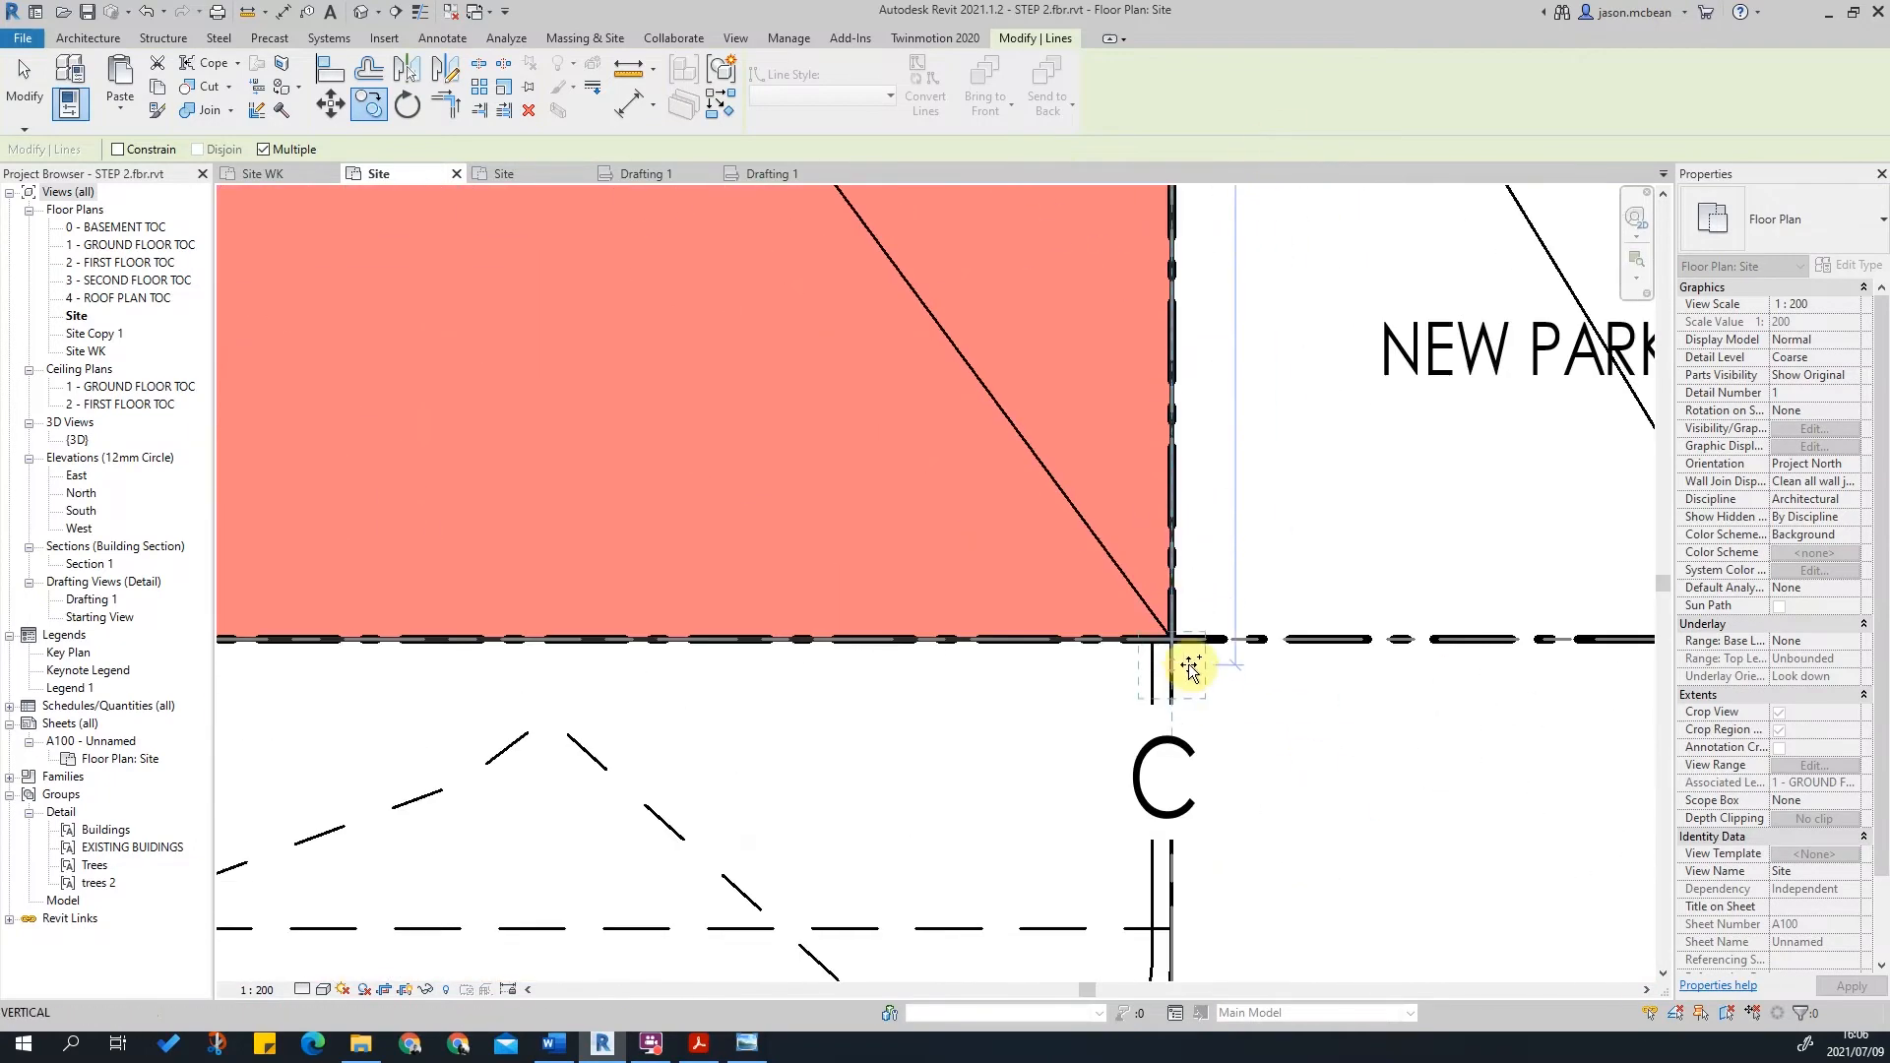
left_click(1174, 642)
Step: Place the last circle copy on the southwestern boundary corner at D
scroll(1350, 532, "down", 2)
scroll(886, 591, "down", 2)
scroll(742, 638, "up", 1)
scroll(649, 620, "up", 3)
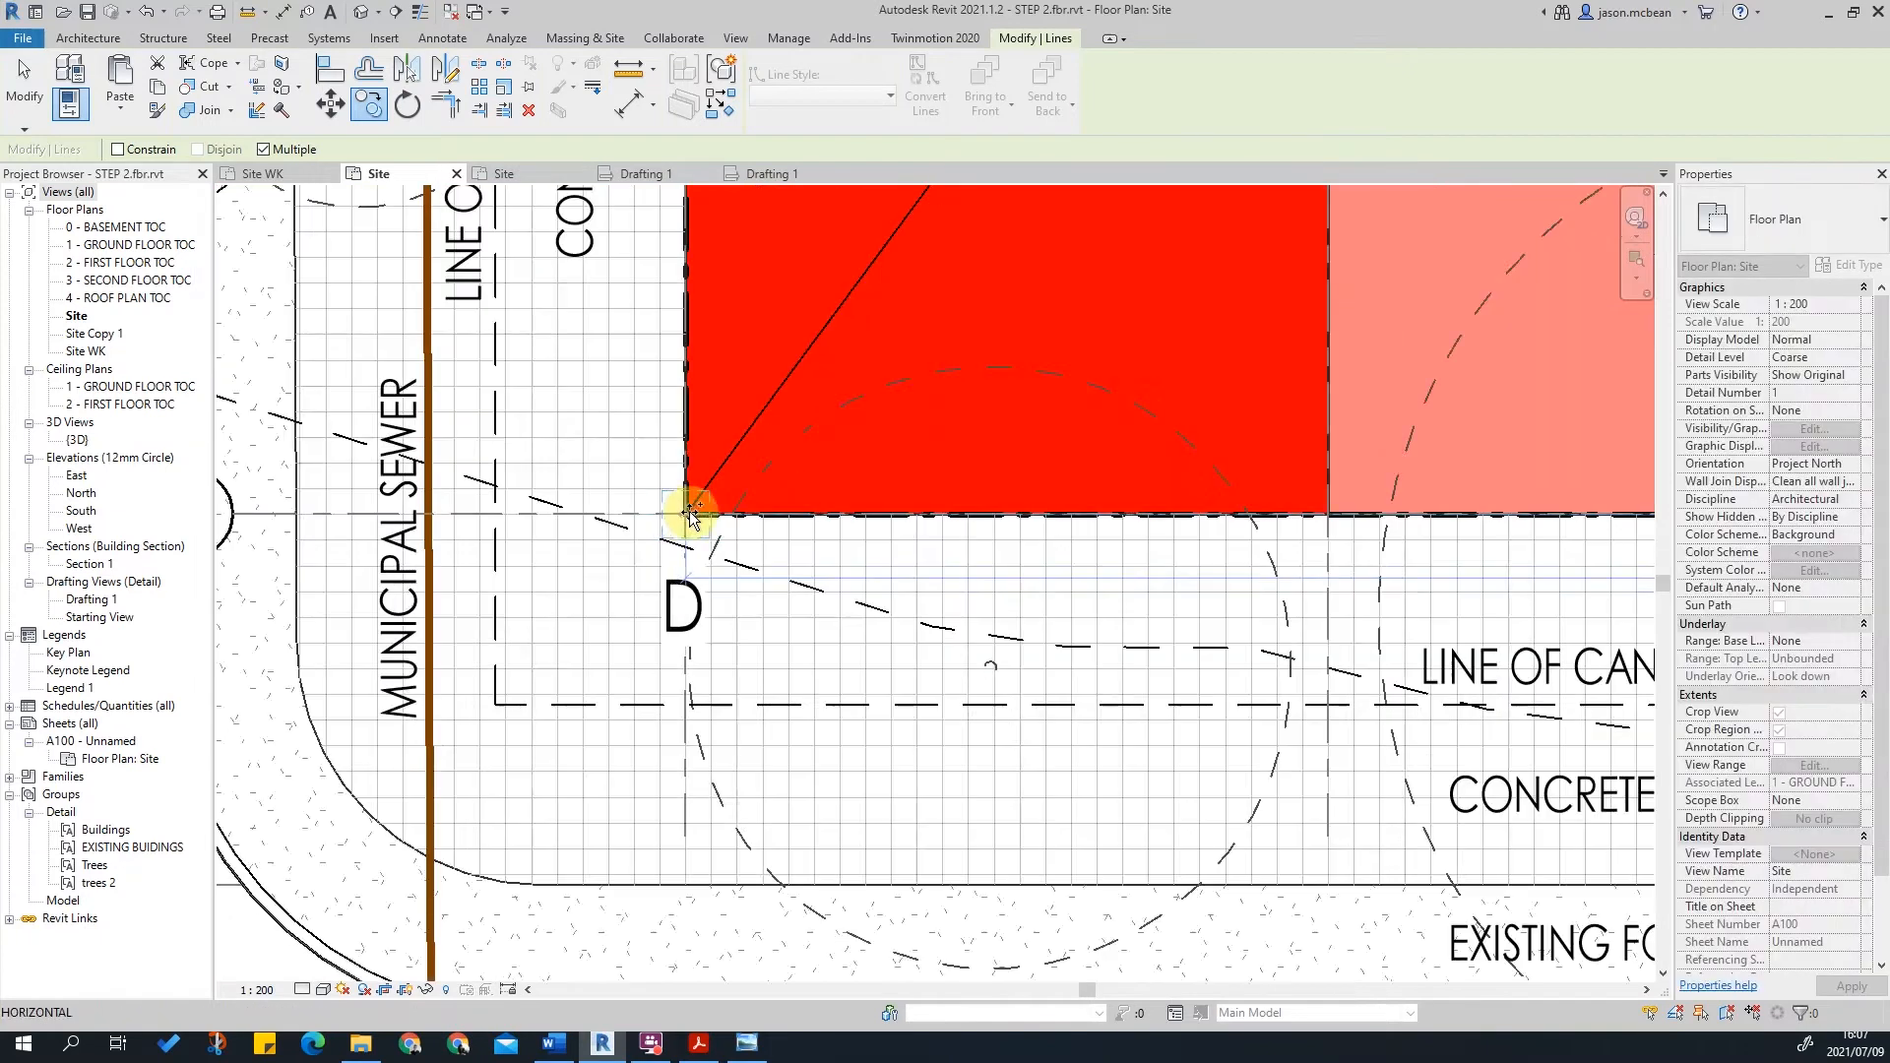
scroll(678, 501, "up", 3)
scroll(694, 522, "up", 2)
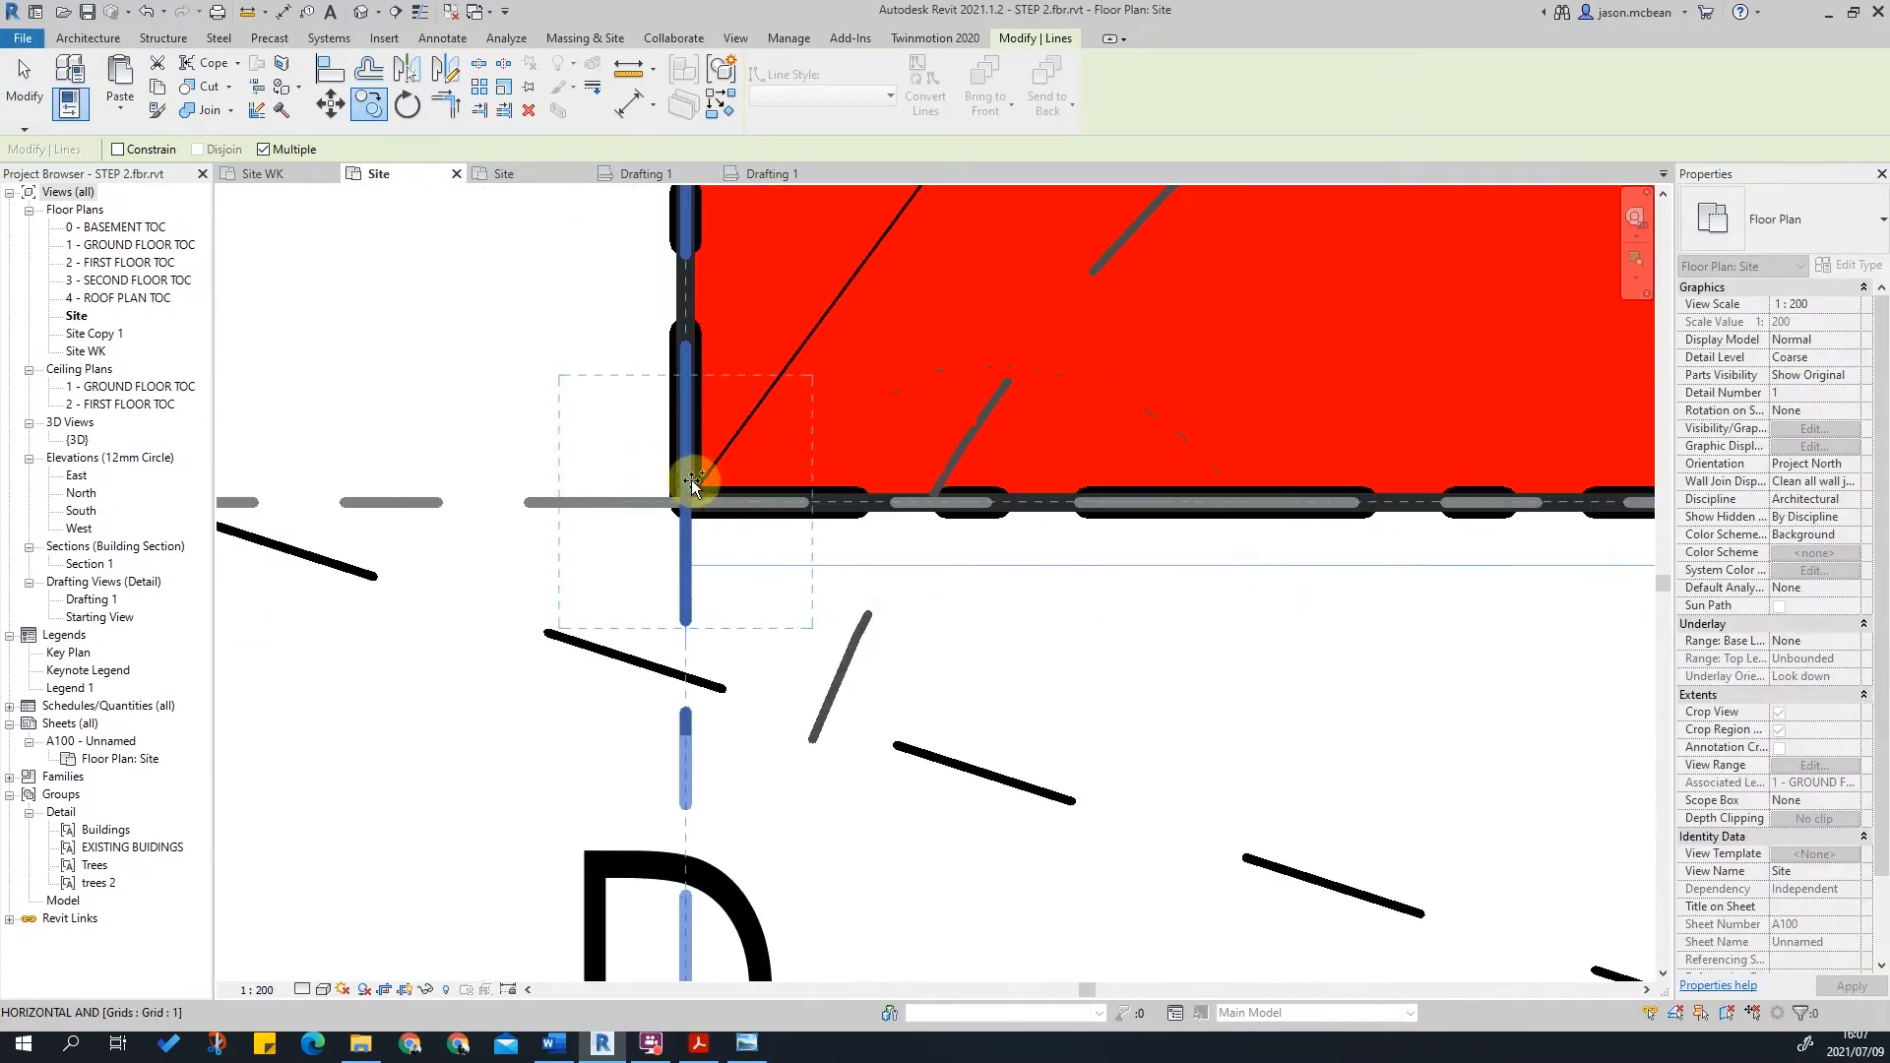
left_click(689, 512)
scroll(711, 396, "down", 3)
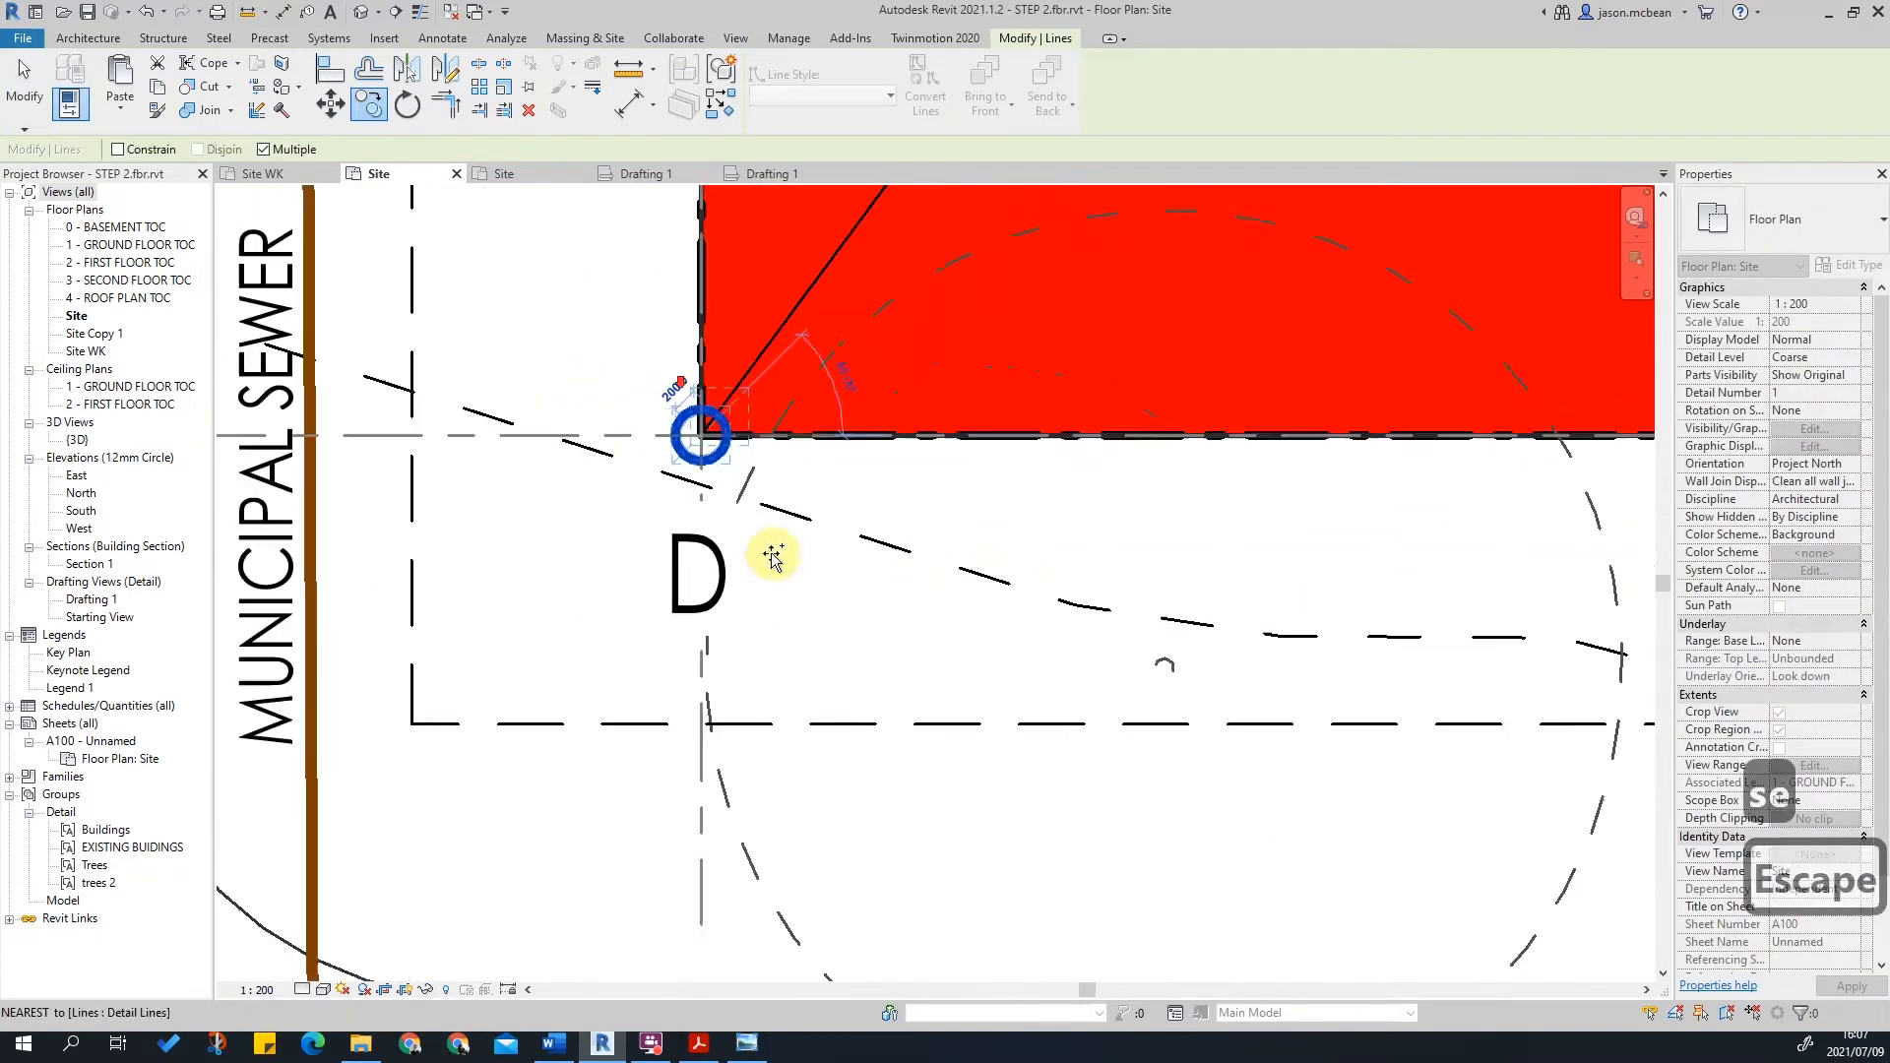
Step: Copy the corner letter D to just inside the southwestern corner of the bright red unit
scroll(759, 527, "down", 3)
key("Escape")
key("Escape")
key("Escape")
key("Escape")
scroll(590, 748, "up", 2)
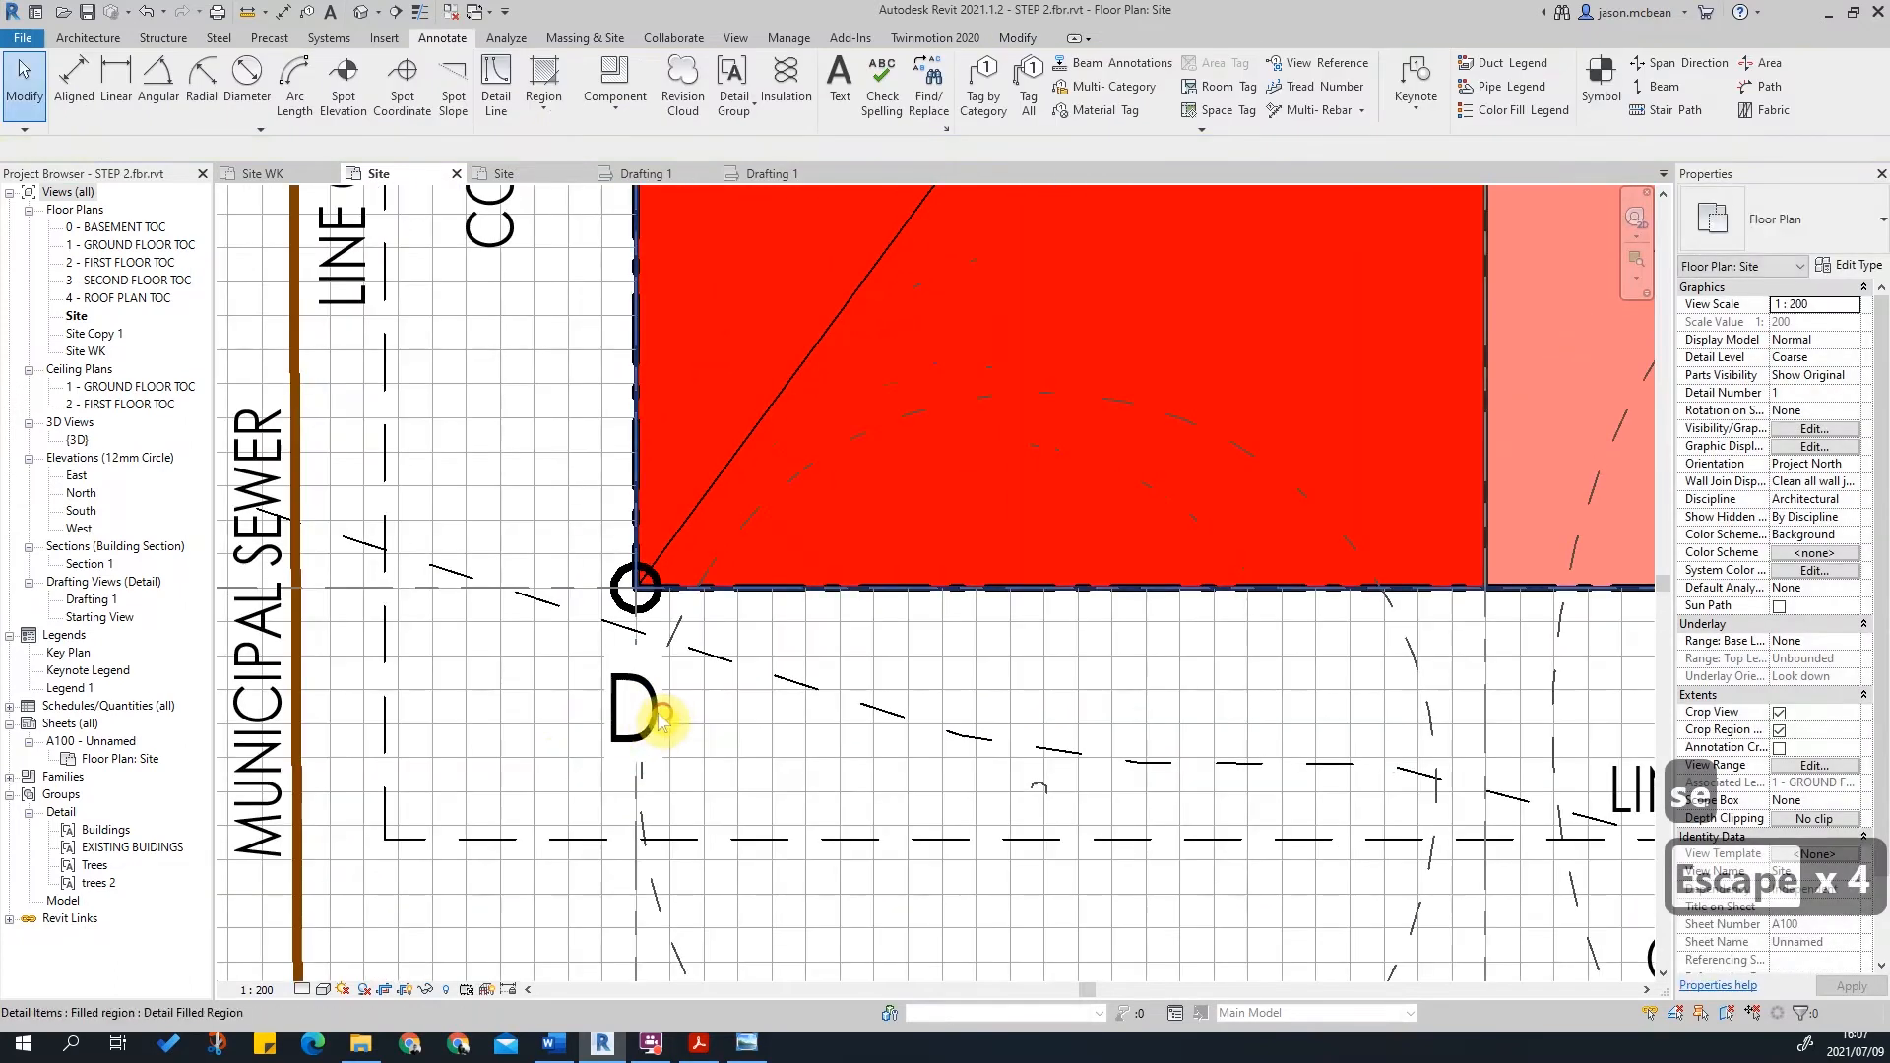
key("Tab")
left_click(620, 756)
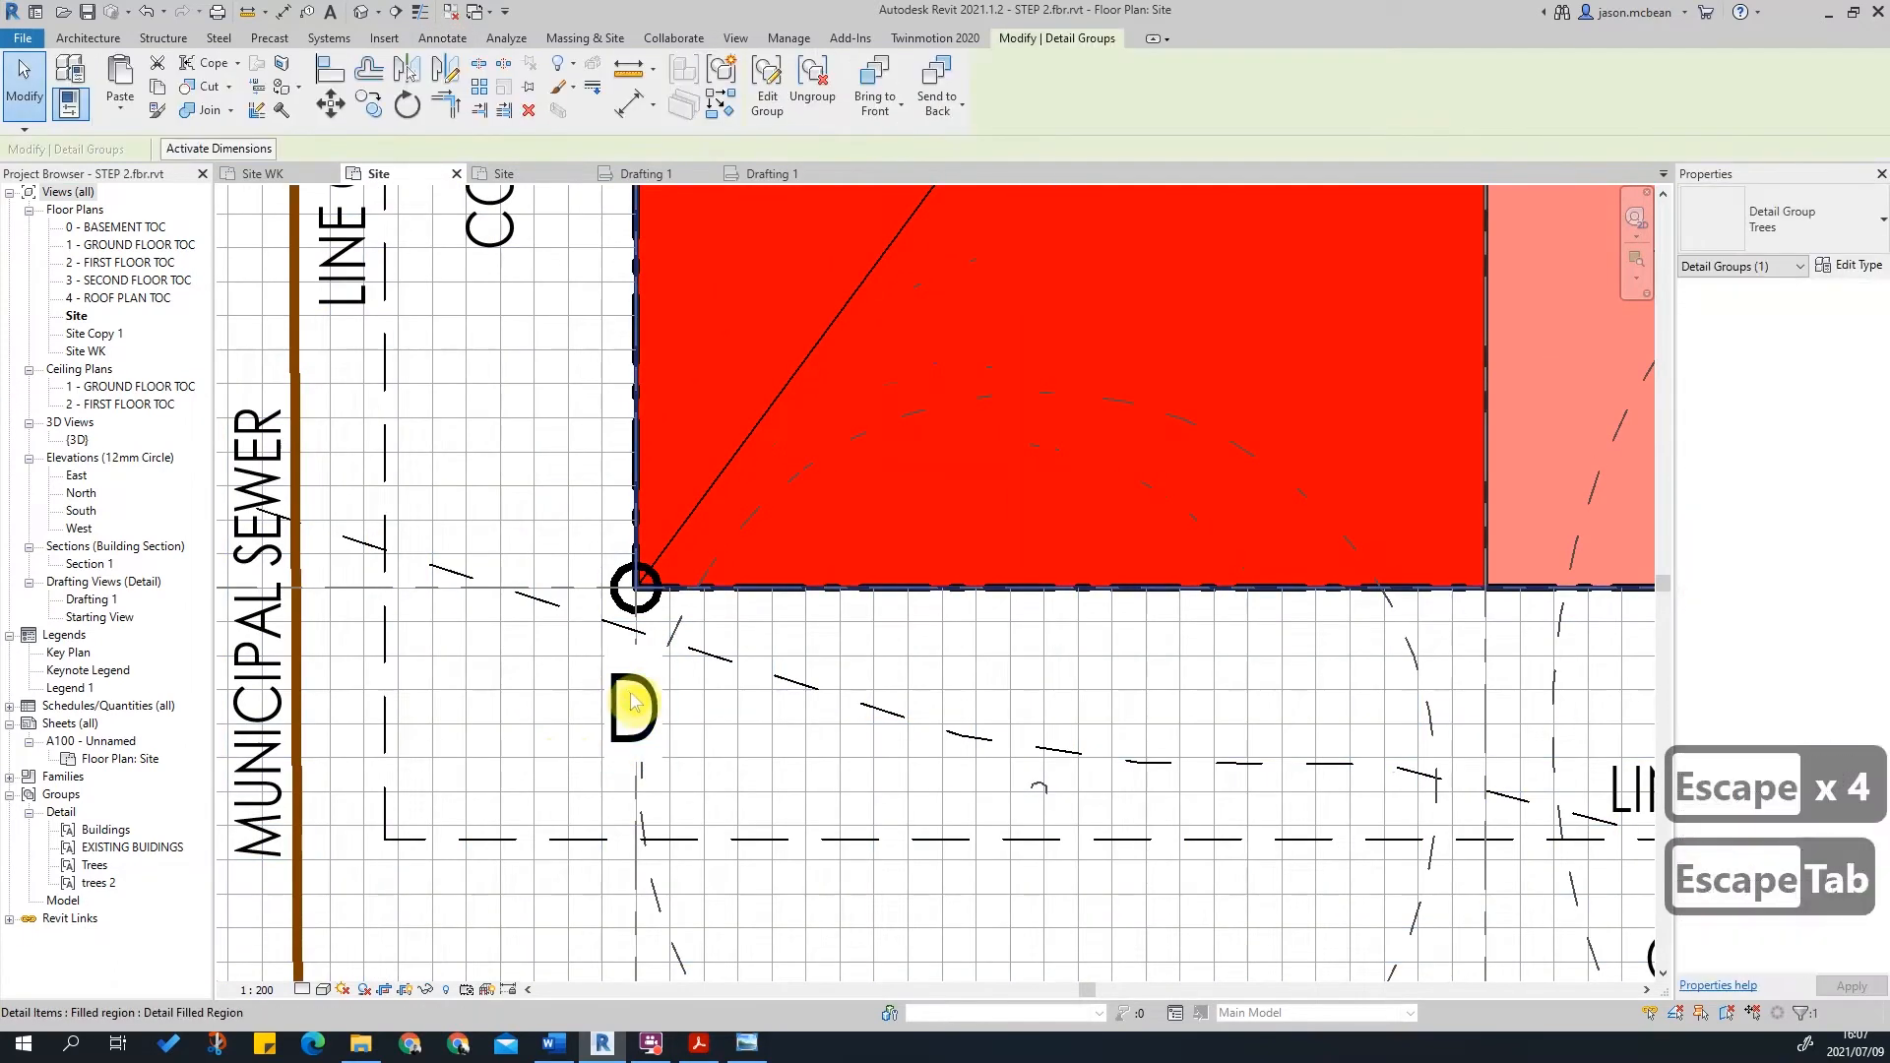
key("Tab")
left_click(635, 694)
left_click_drag(635, 694, 698, 494)
Step: Replace the text of the copied letter in the bright red unit with NO. 1
double_click(697, 505)
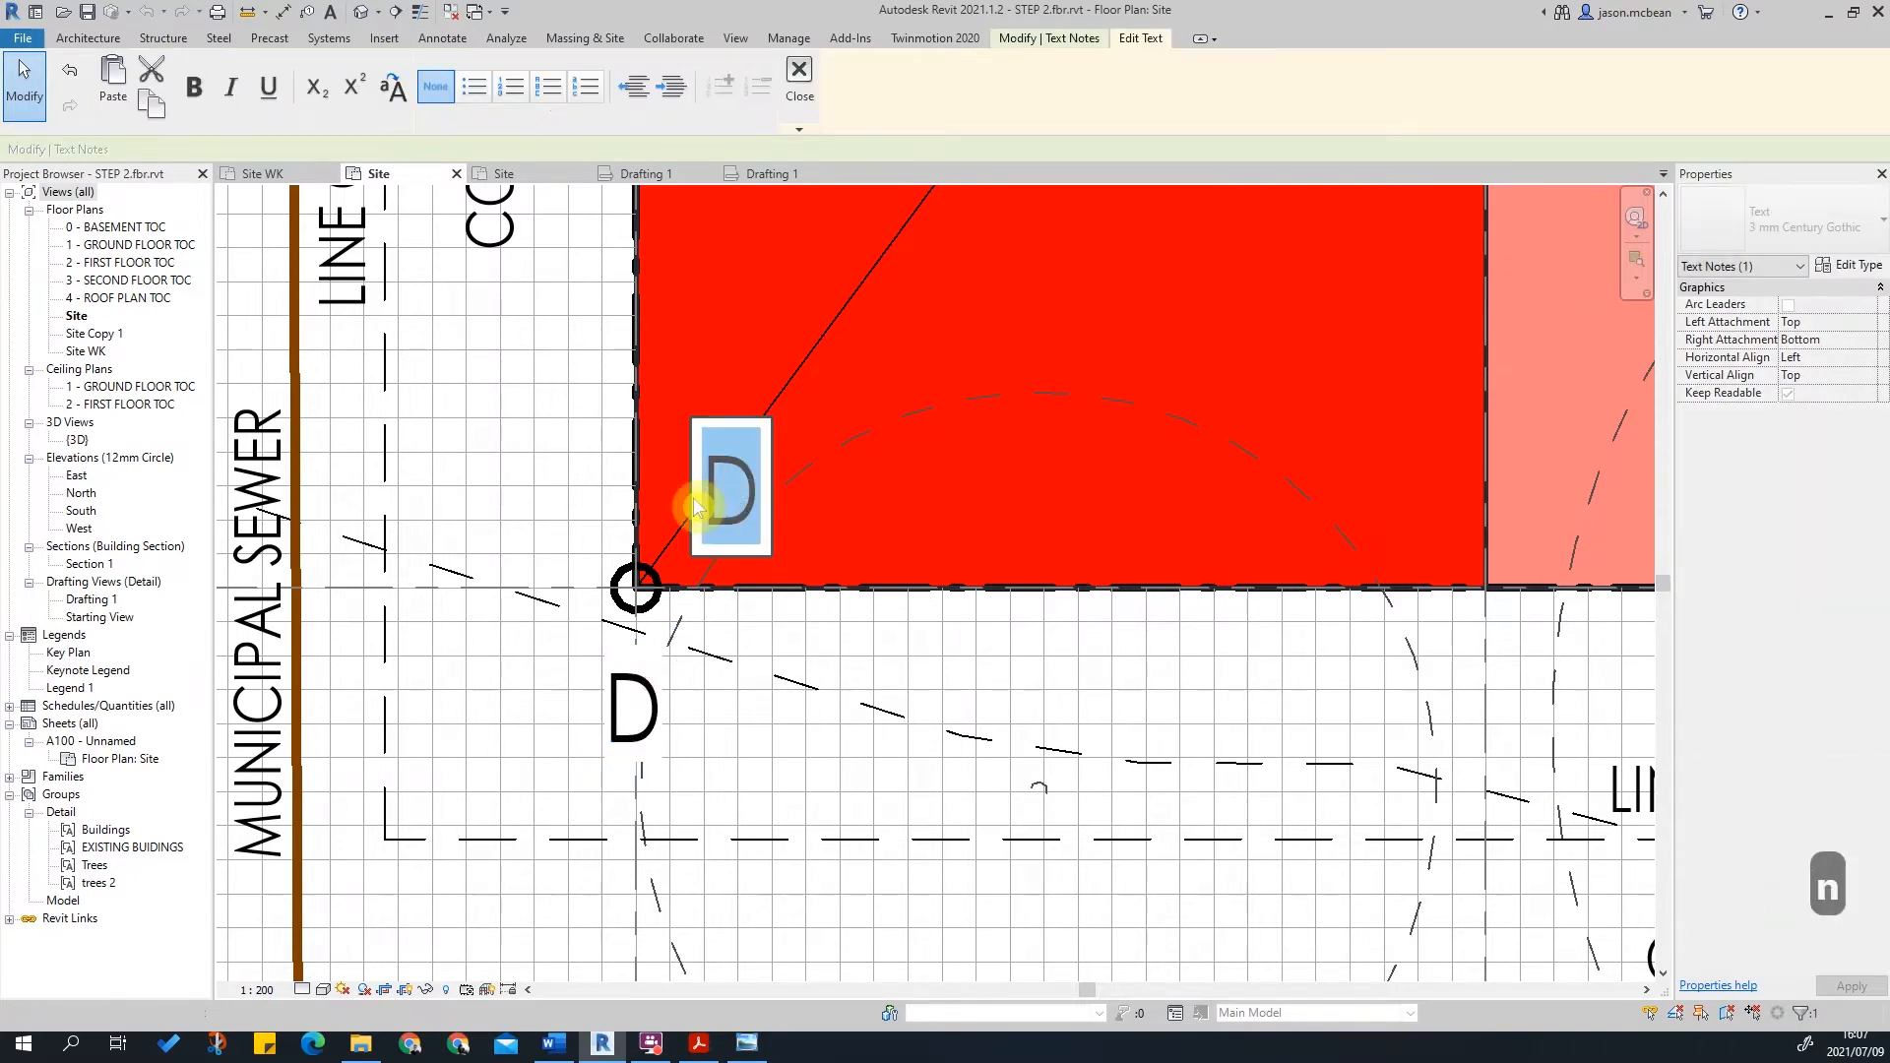
key("BackSpace")
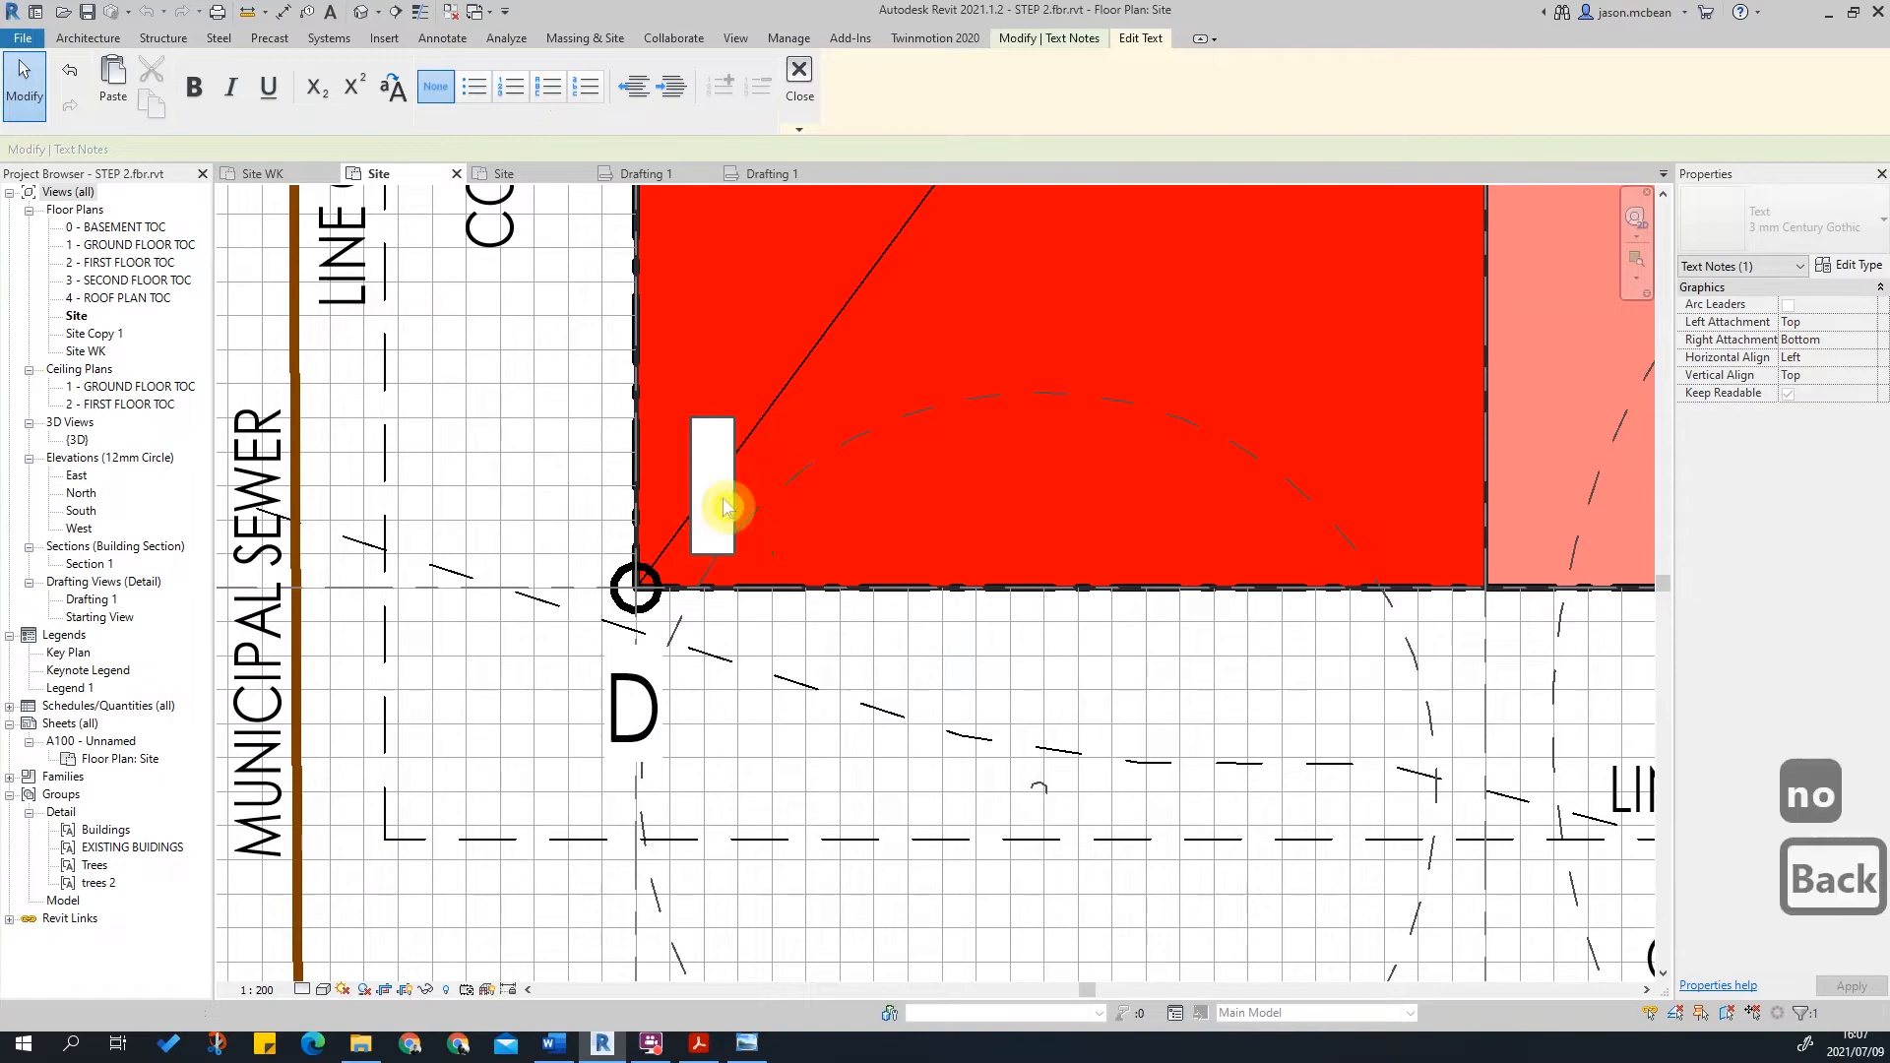
type("no")
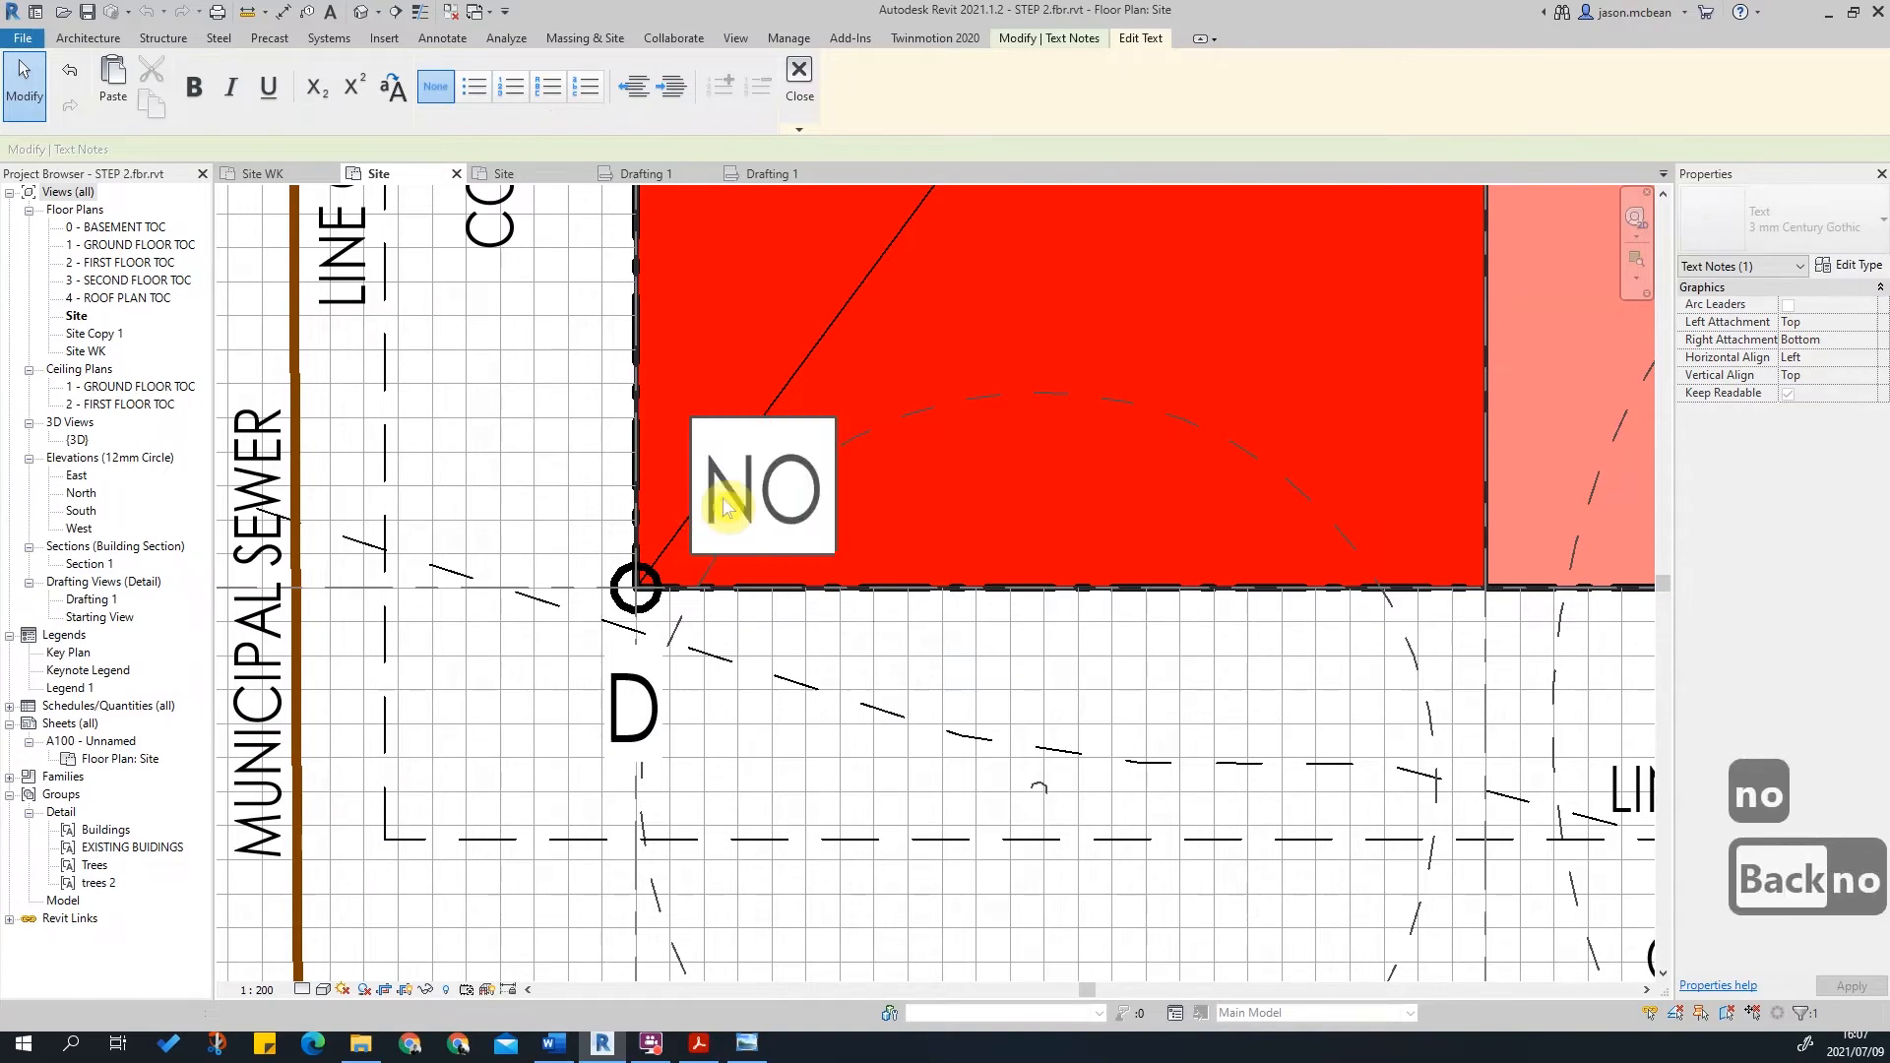
type(". 1")
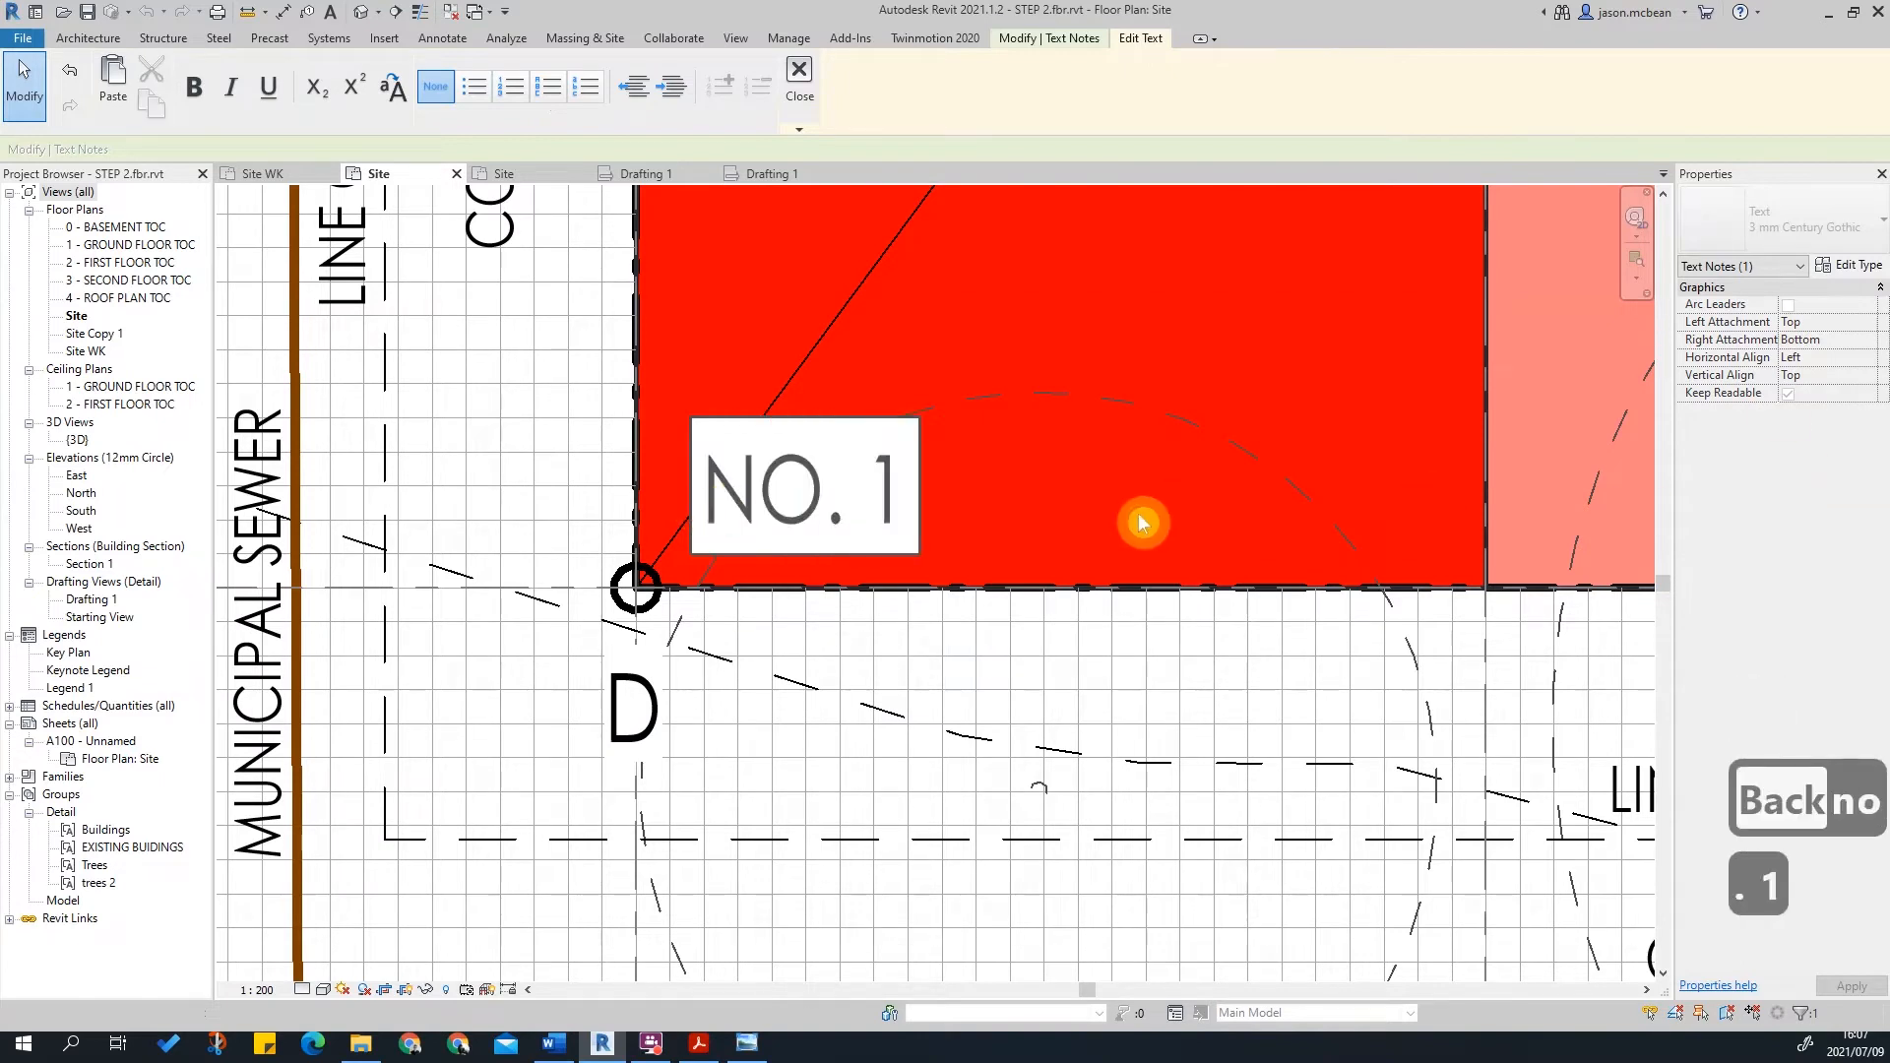
key("Escape")
key("Escape")
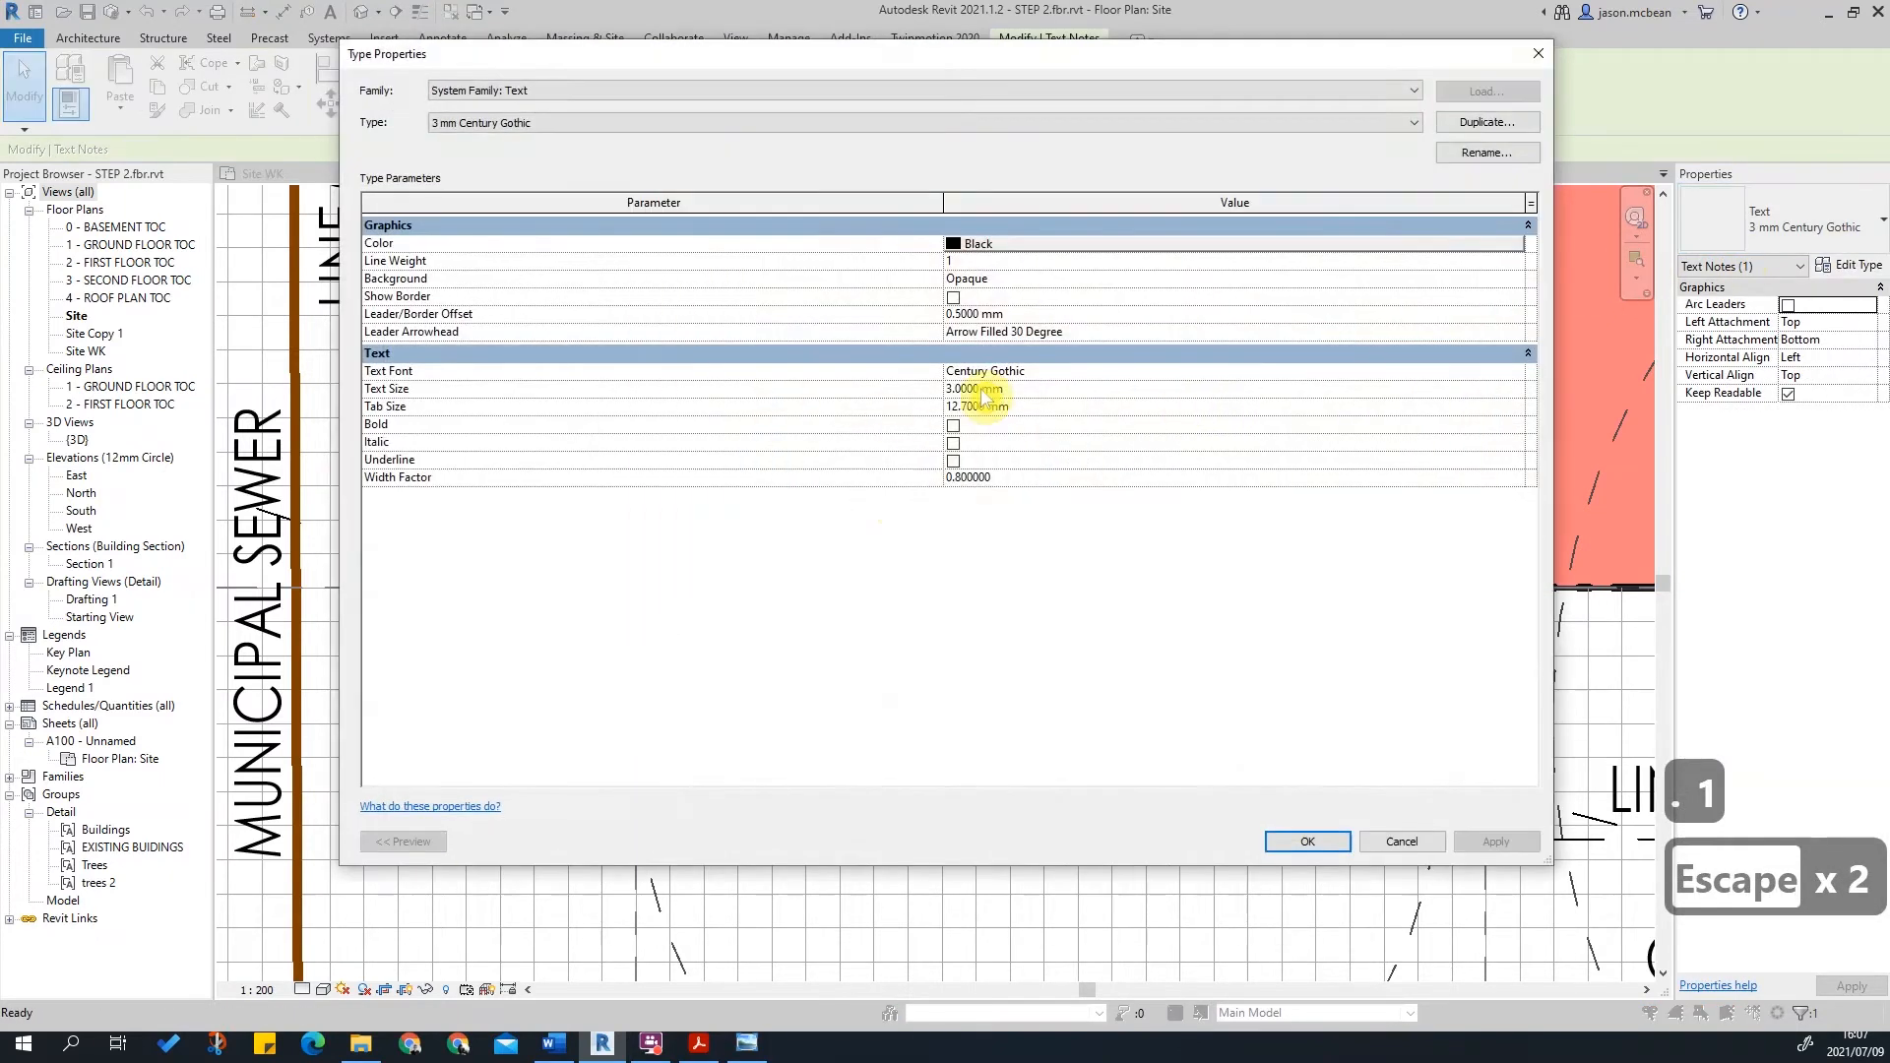
Step: Set the background of the 3 mm Century Gothic text type to Transparent and apply it
left_click(1512, 281)
left_click(982, 313)
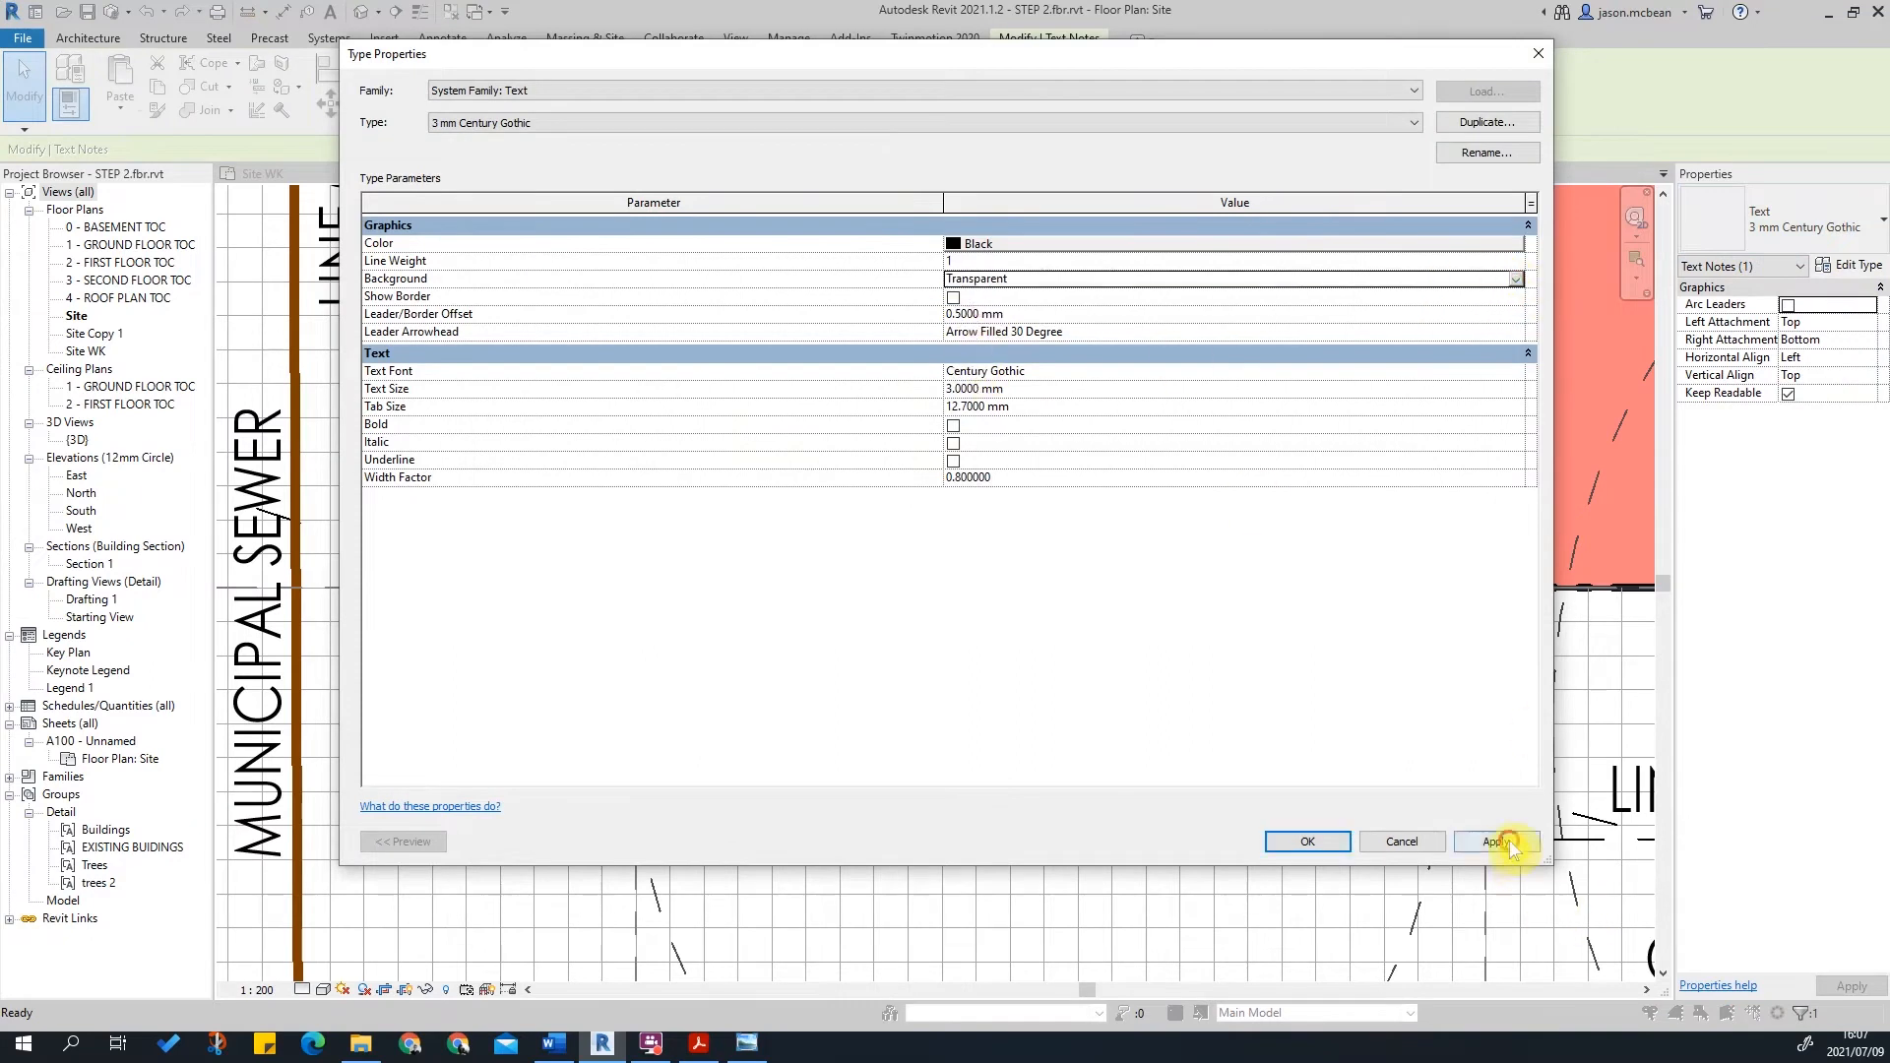
left_click(1305, 843)
key("Escape")
key("Escape")
key("Escape")
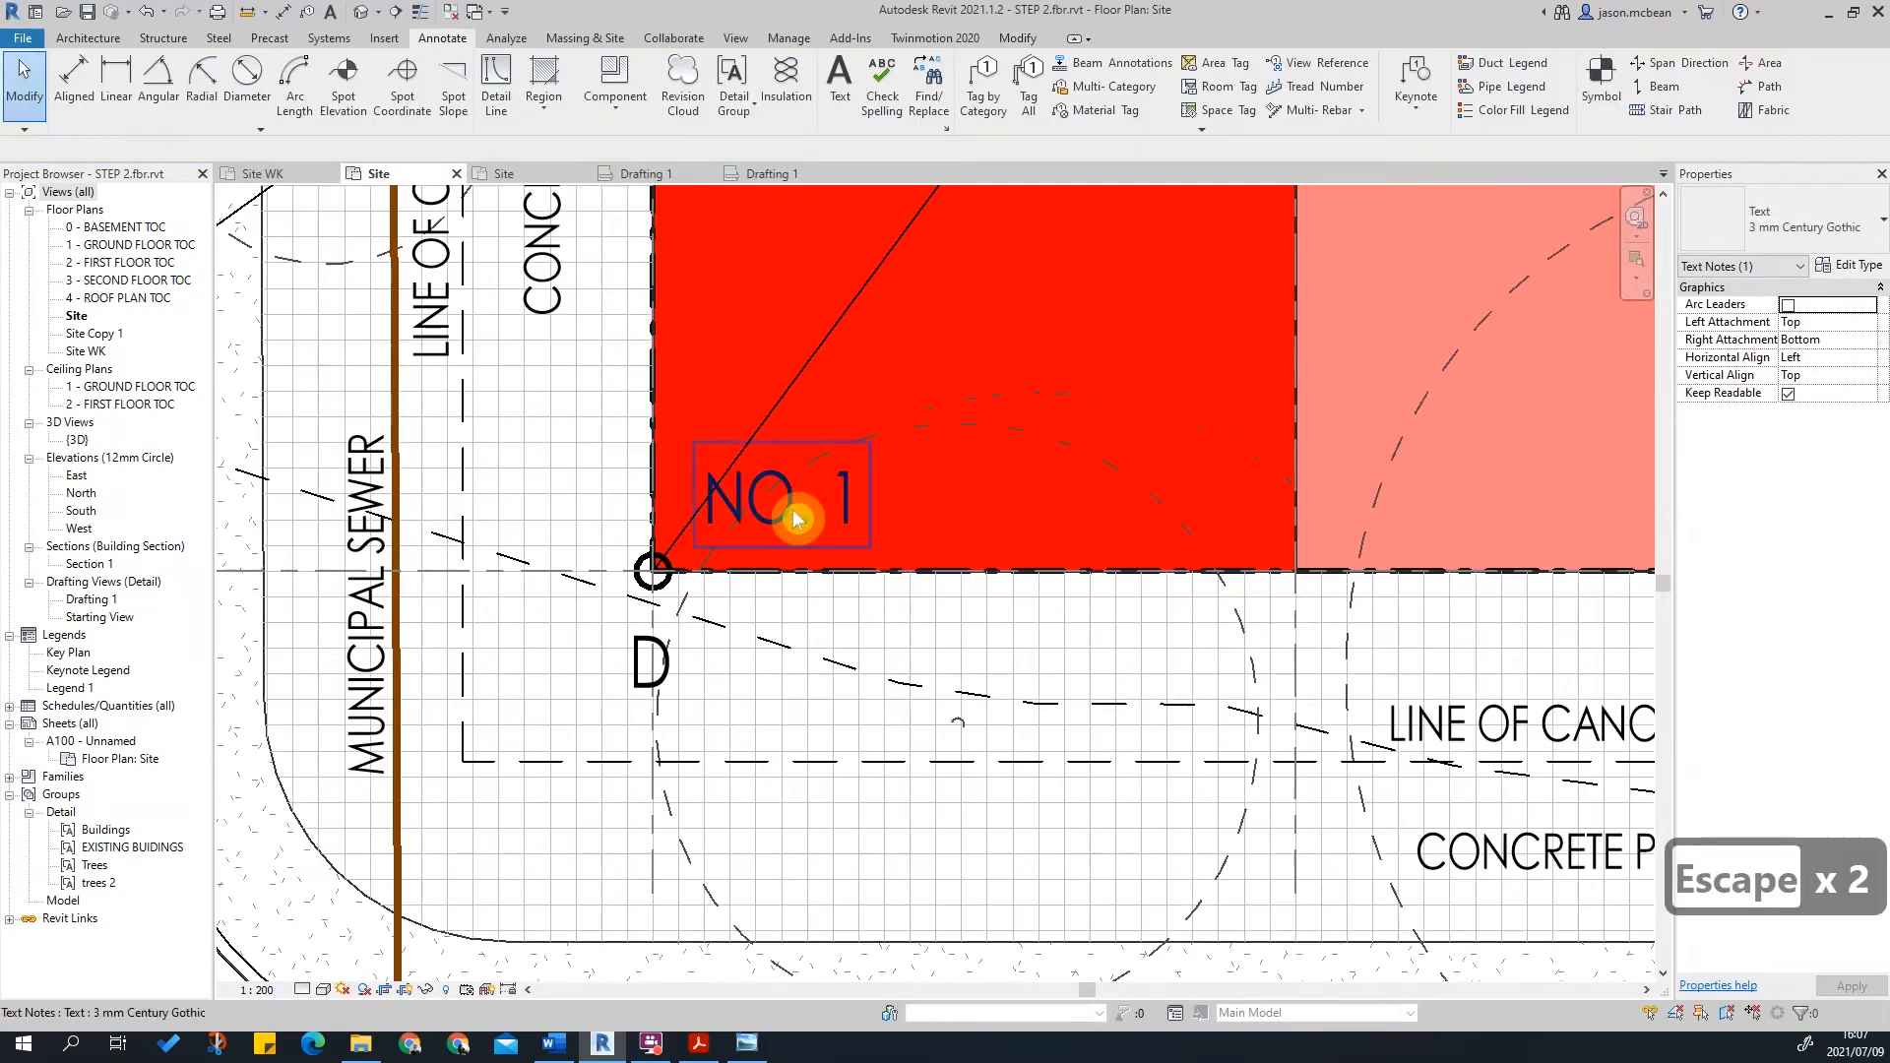
Step: Copy the NO. 1 label from corner D to the matching position in each of the other three units
left_click(797, 519)
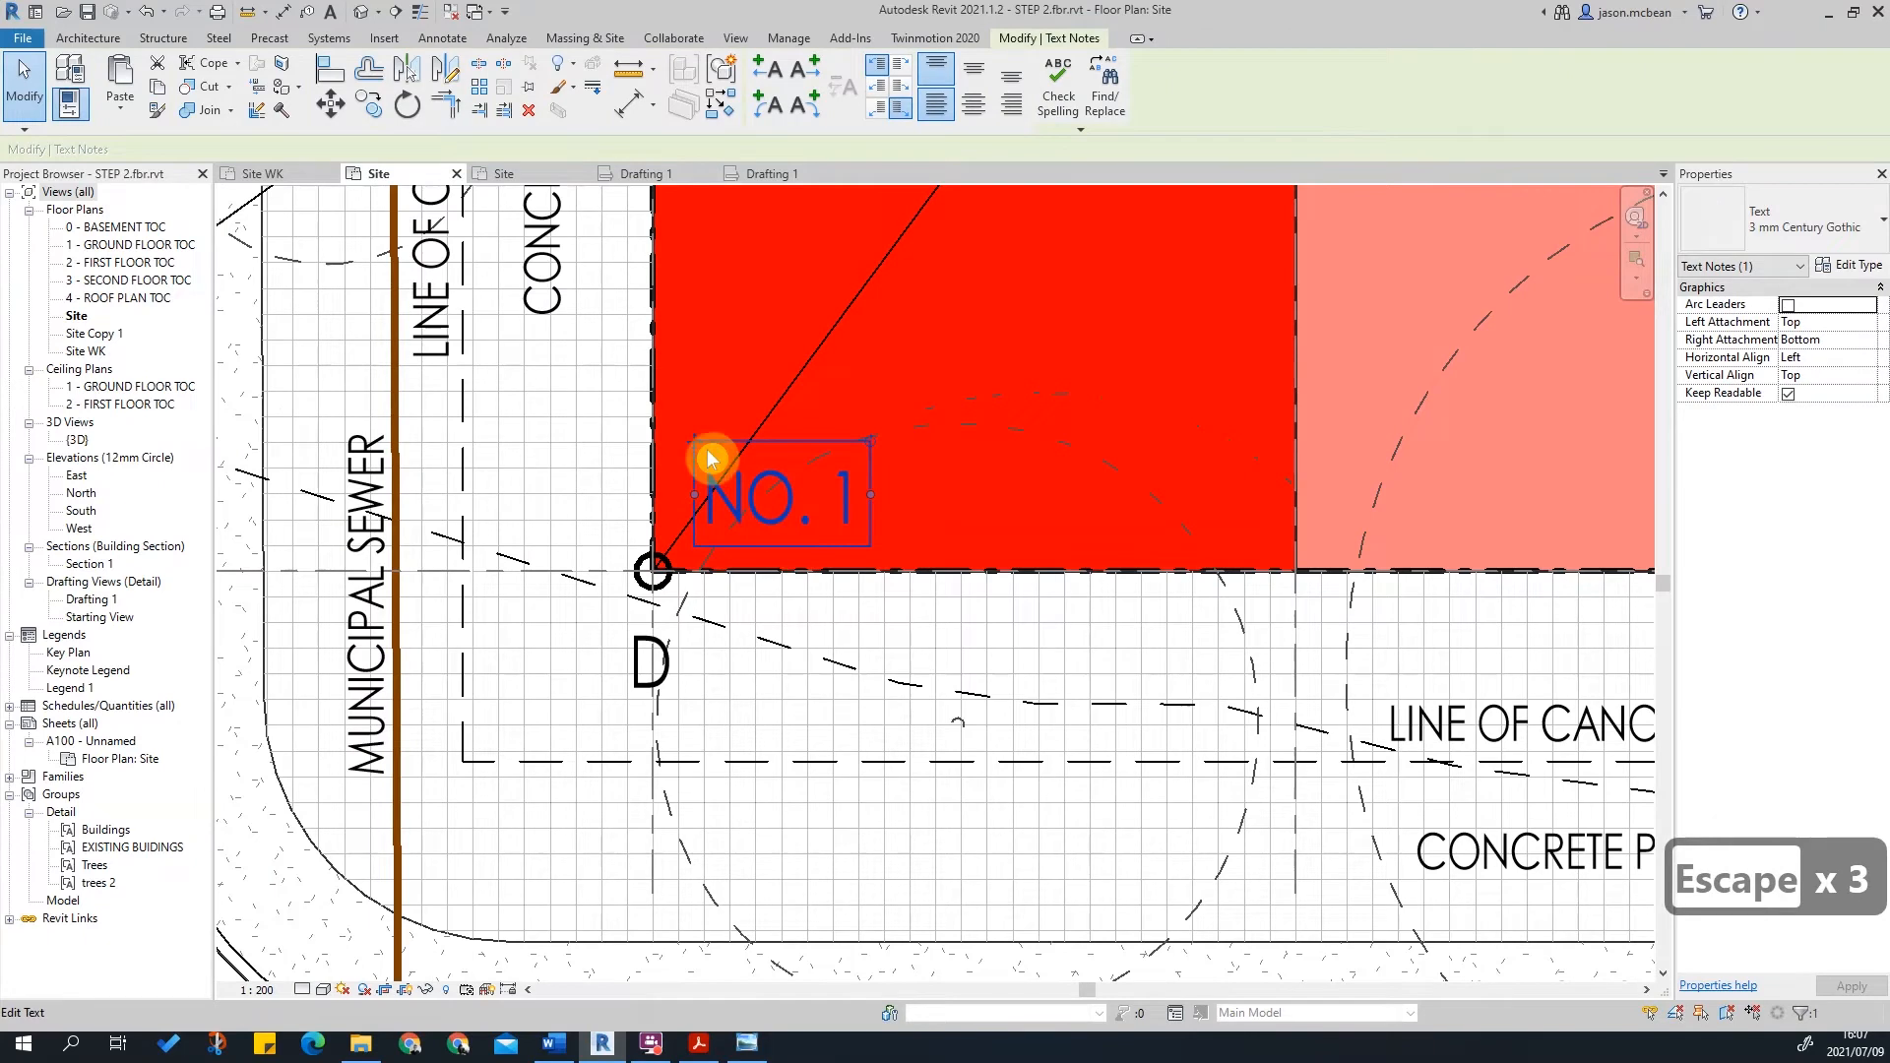
left_click(374, 101)
left_click(653, 571)
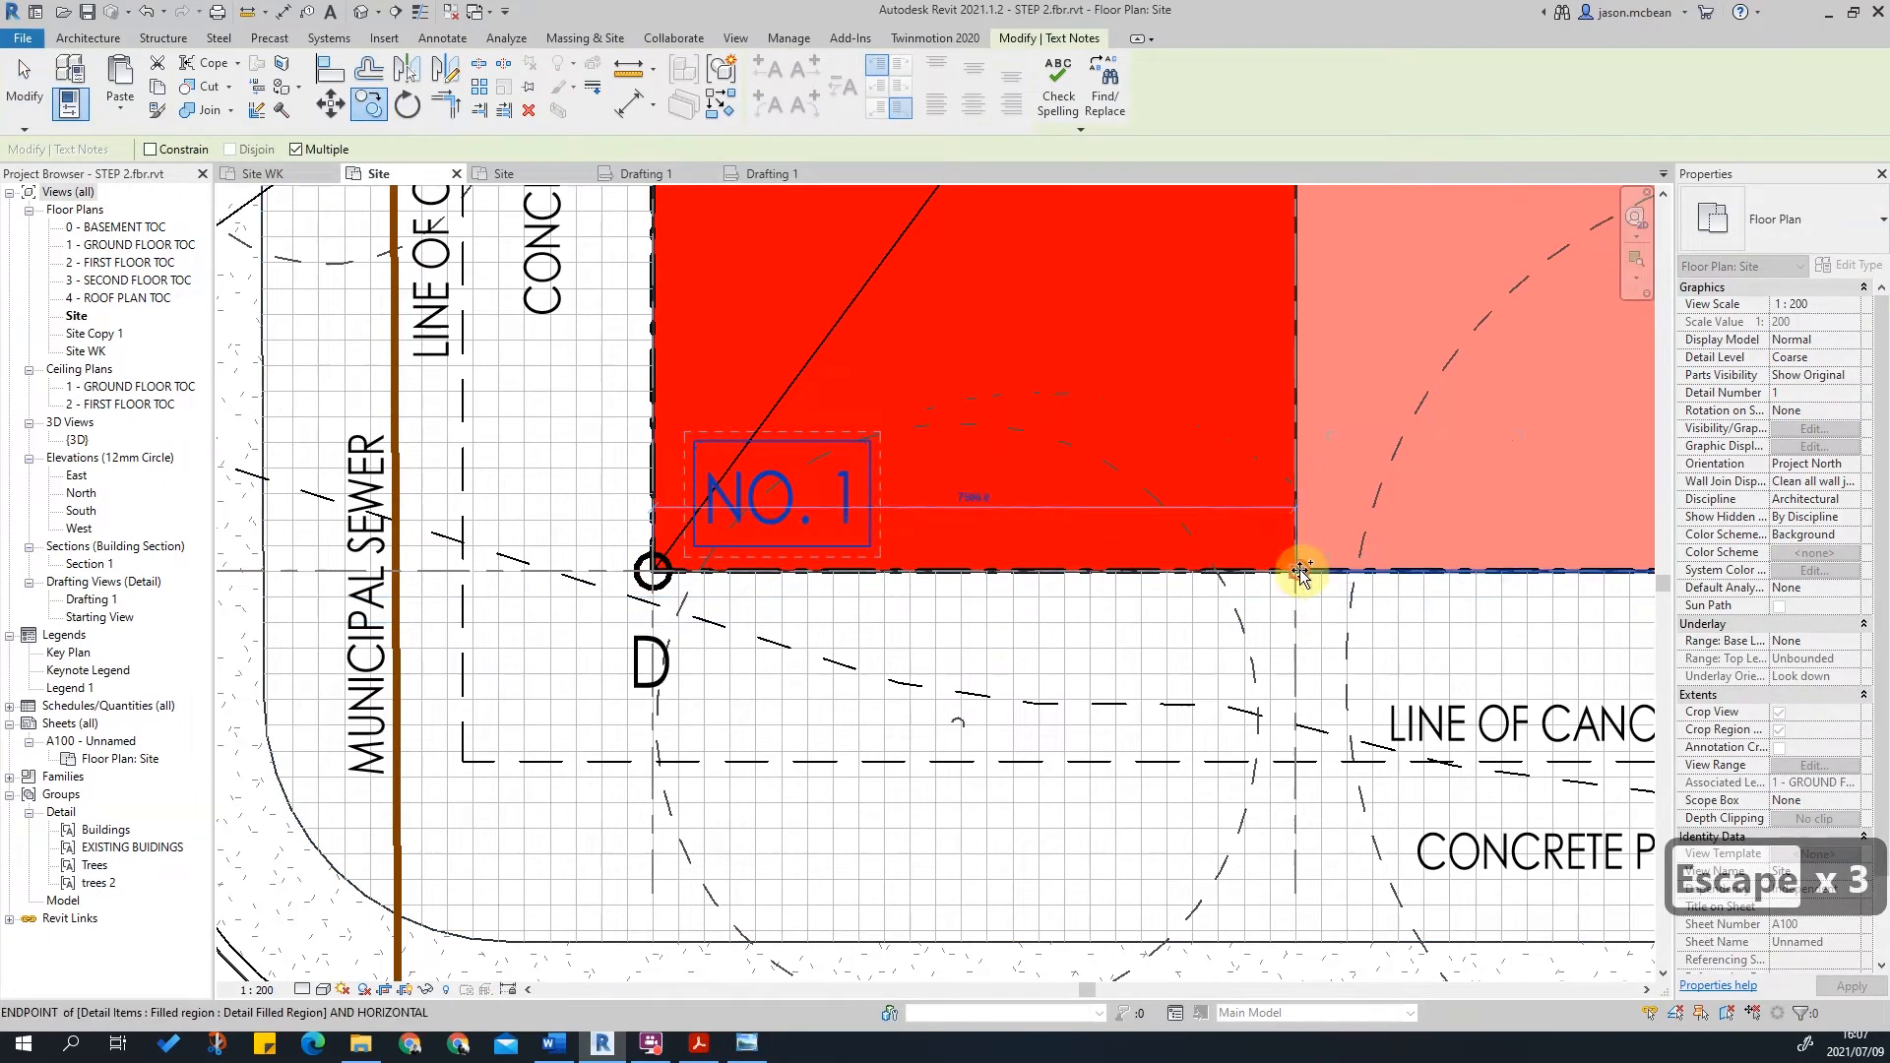
scroll(1043, 630, "down", 3)
scroll(1023, 616, "up", 2)
left_click(1040, 588)
scroll(1076, 641, "down", 3)
scroll(1202, 603, "up", 3)
scroll(1169, 604, "down", 1)
key("Escape")
scroll(642, 523, "down", 2)
scroll(613, 506, "up", 2)
key("Escape")
Step: Renumber the copied labels in the second and third units as NO. 2 and NO. 3
left_click(895, 597)
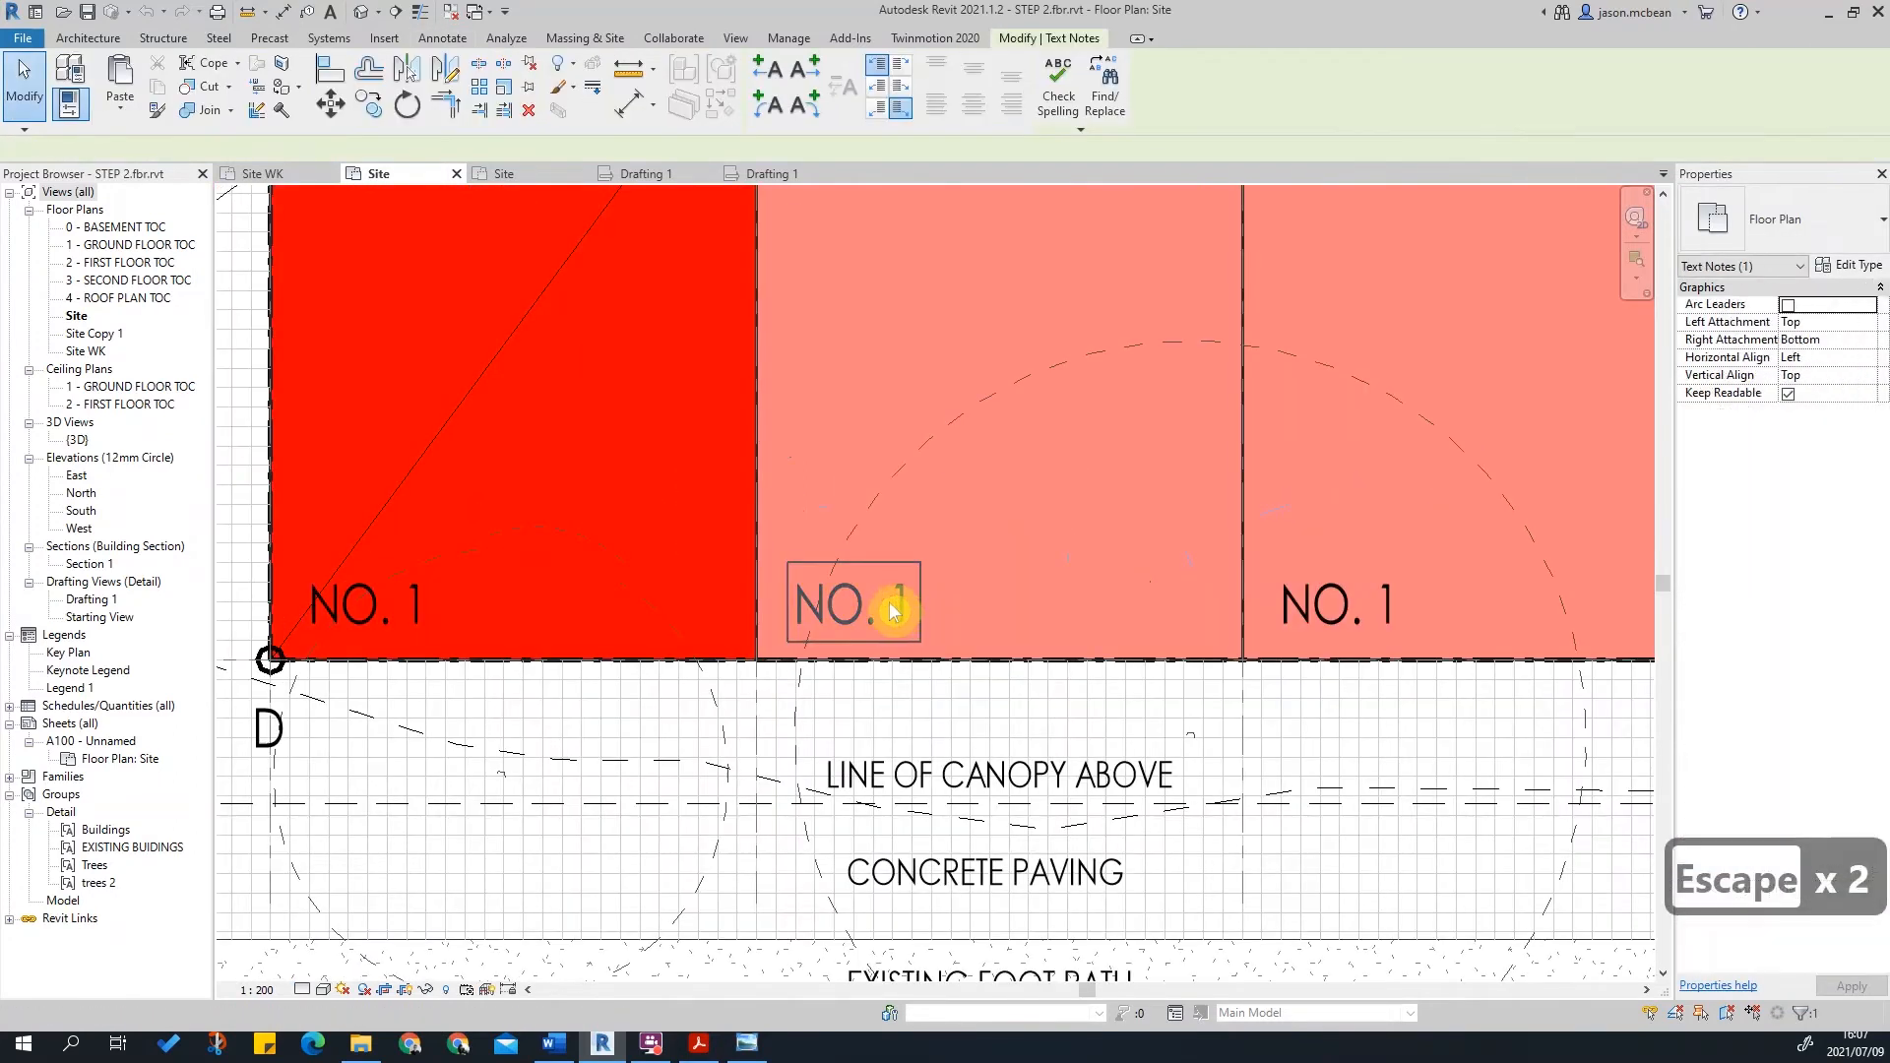
double_click(898, 611)
type("2")
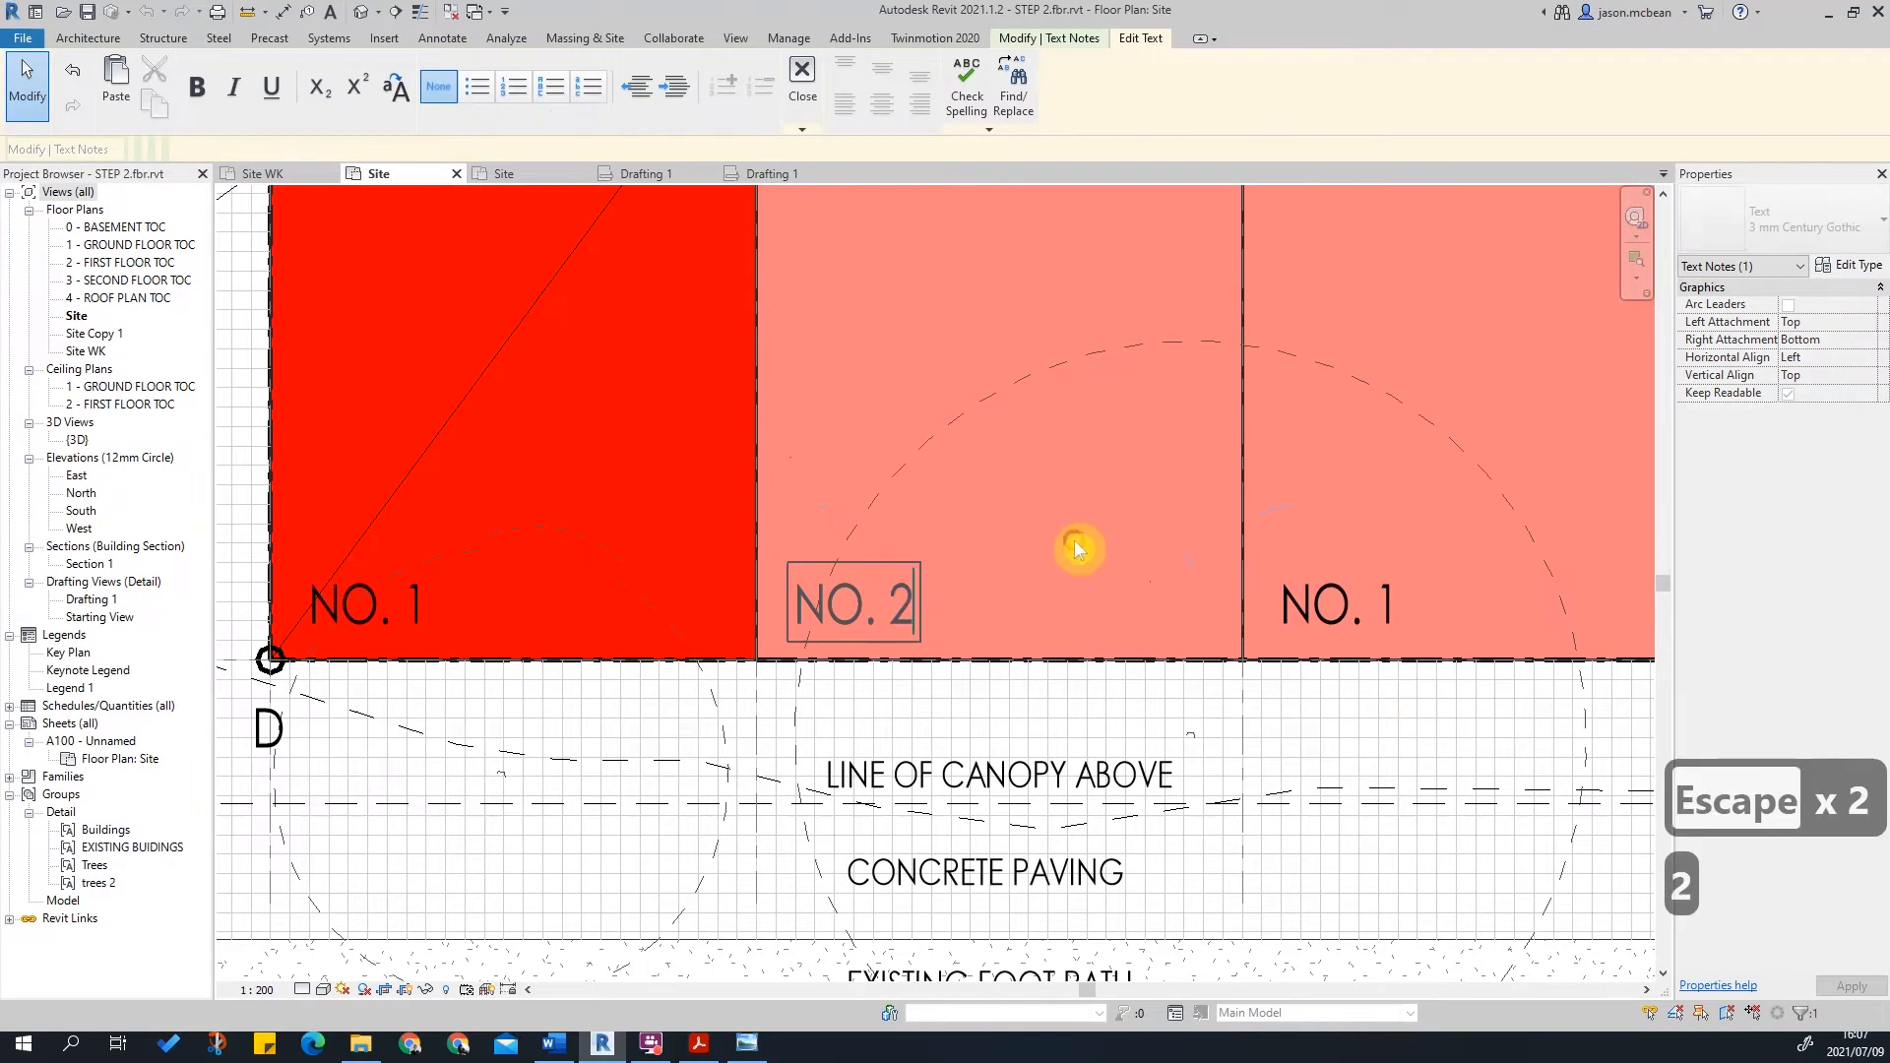
left_click(1443, 638)
left_click(1388, 621)
double_click(1388, 618)
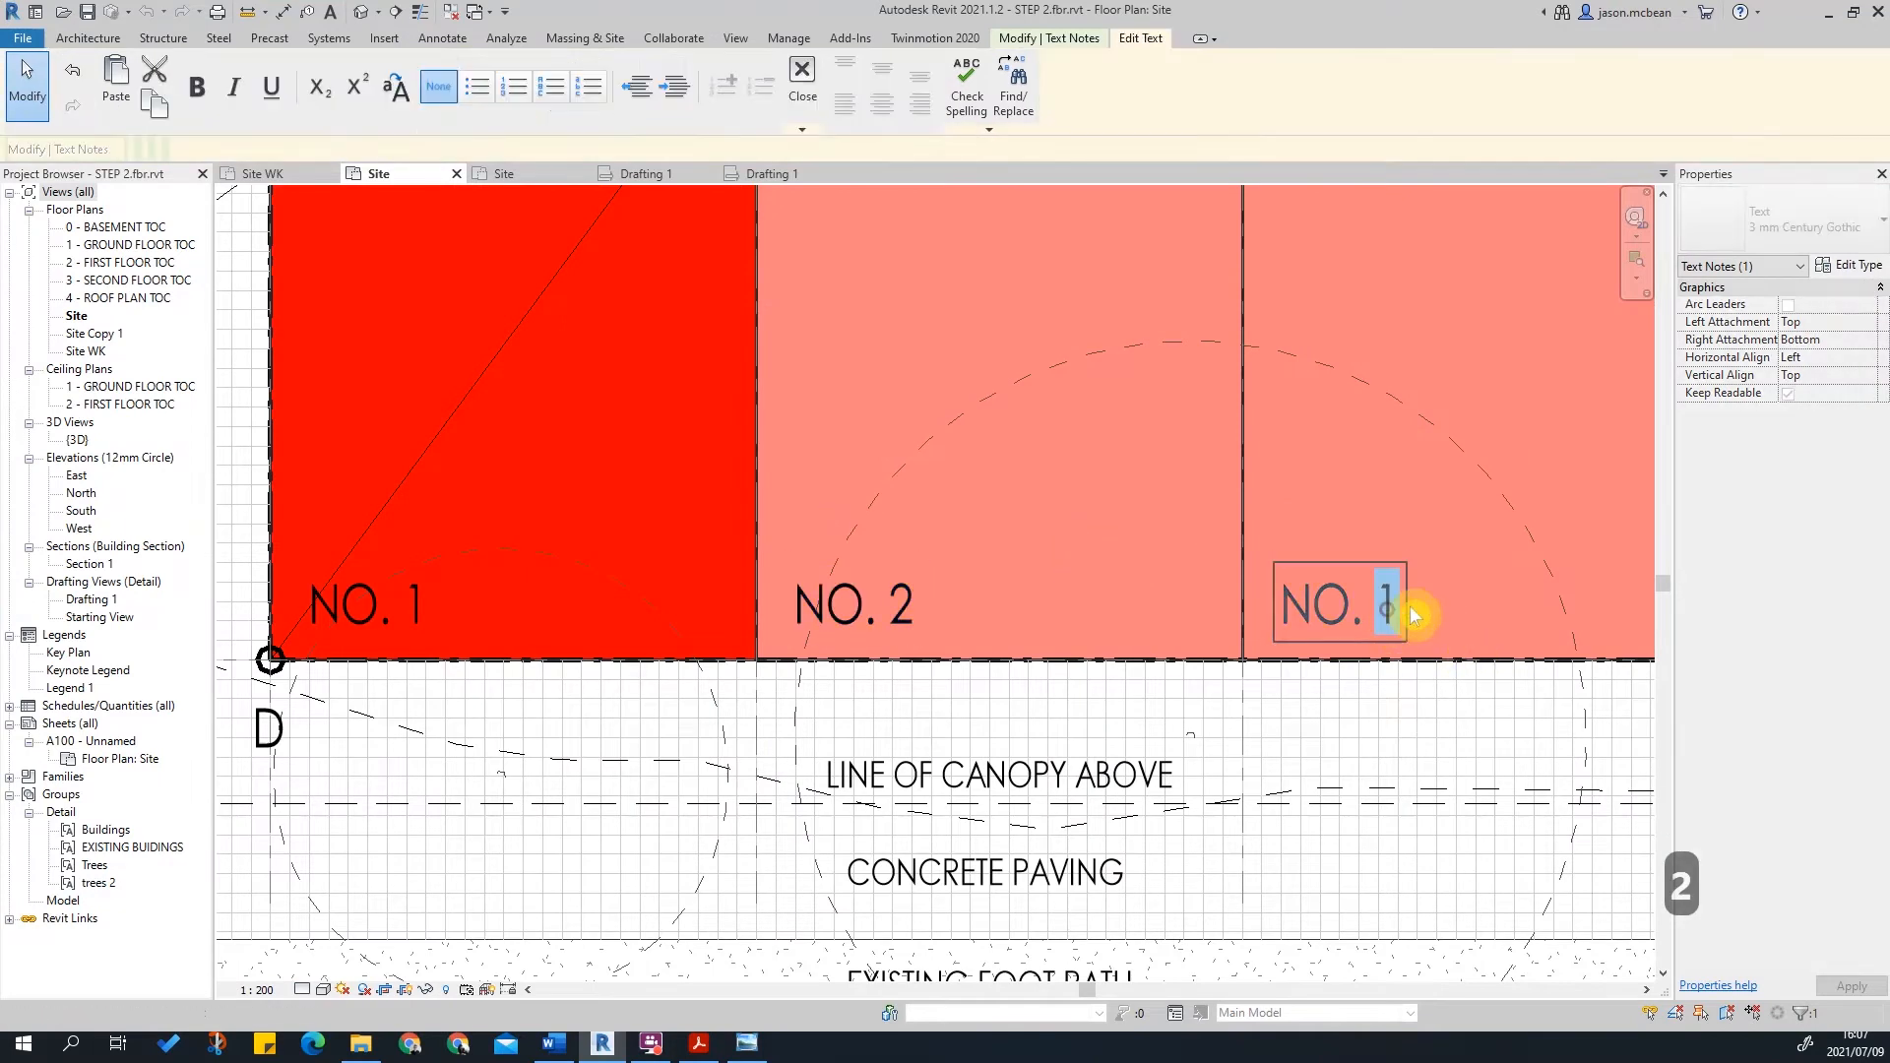
type("3")
left_click(1455, 563)
Step: Renumber the label in the easternmost unit as NO. 4
scroll(1230, 616, "right", 5, "shift")
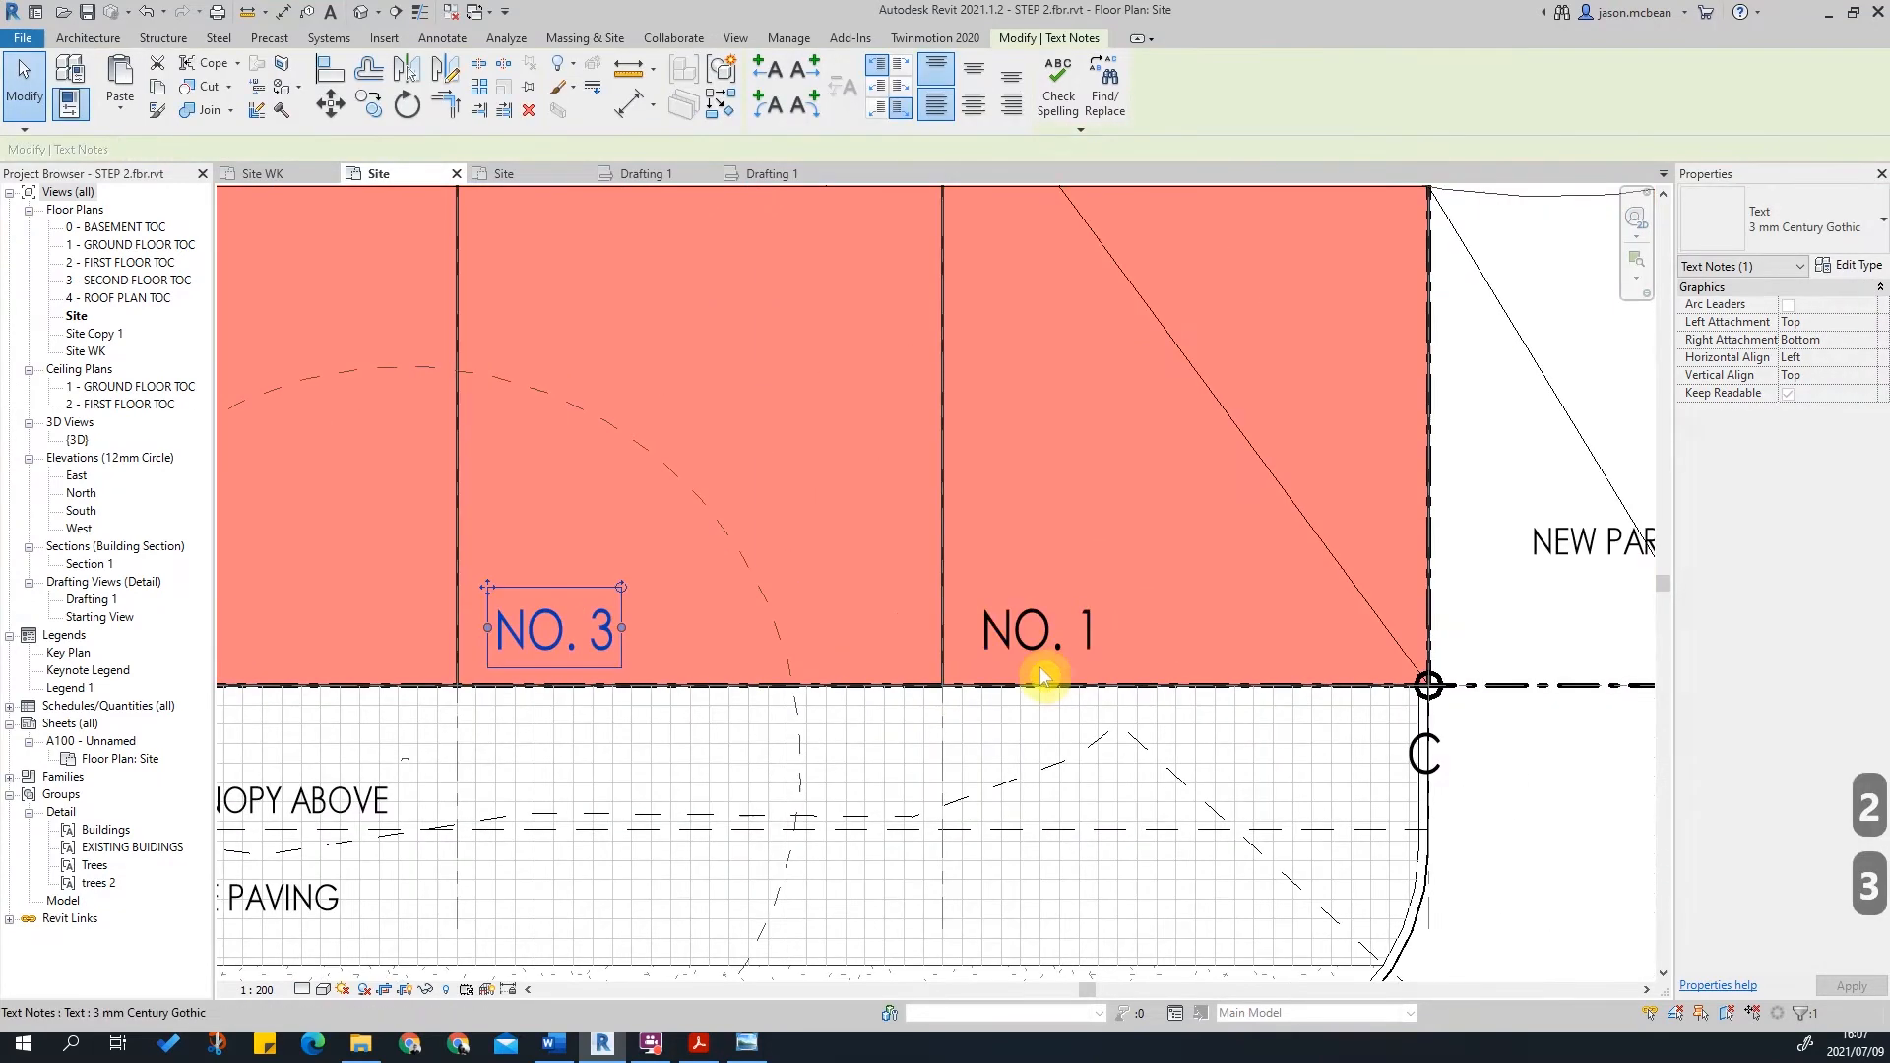
double_click(1088, 635)
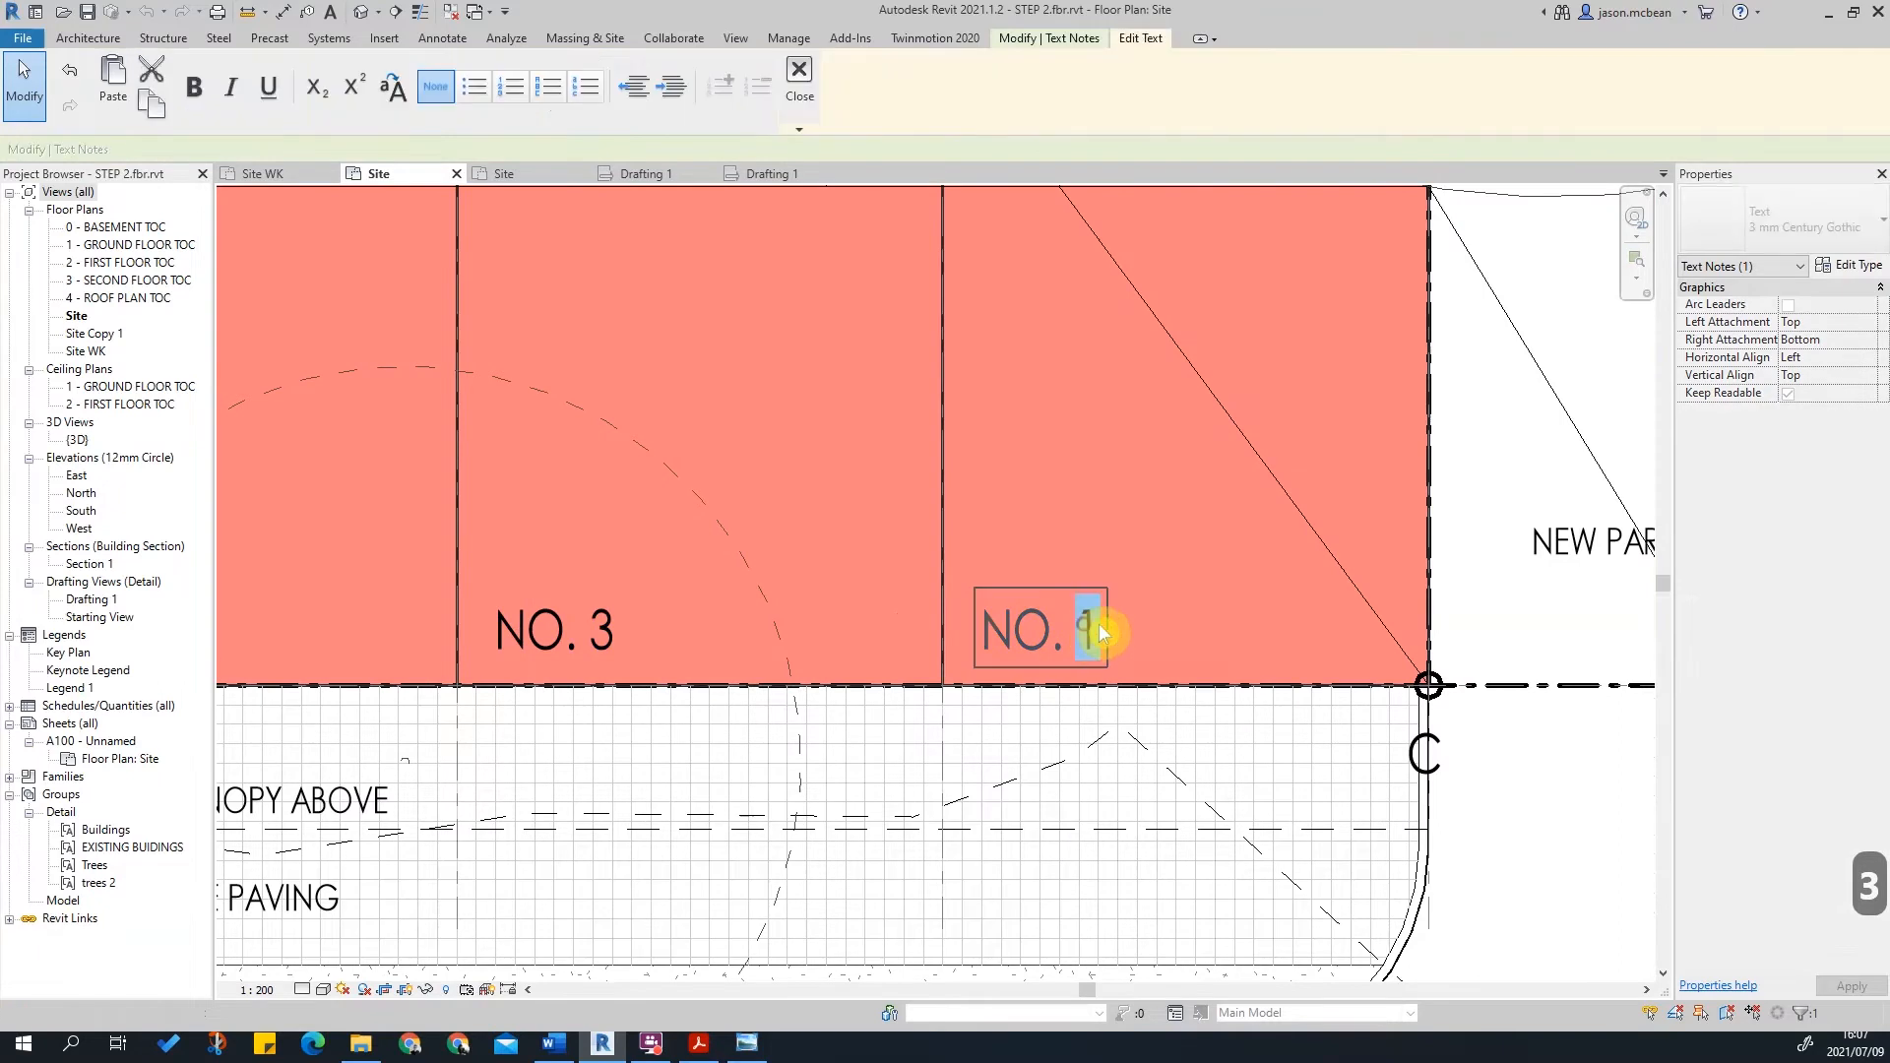
type("4")
scroll(1292, 620, "down", 3)
key("Escape")
key("Escape")
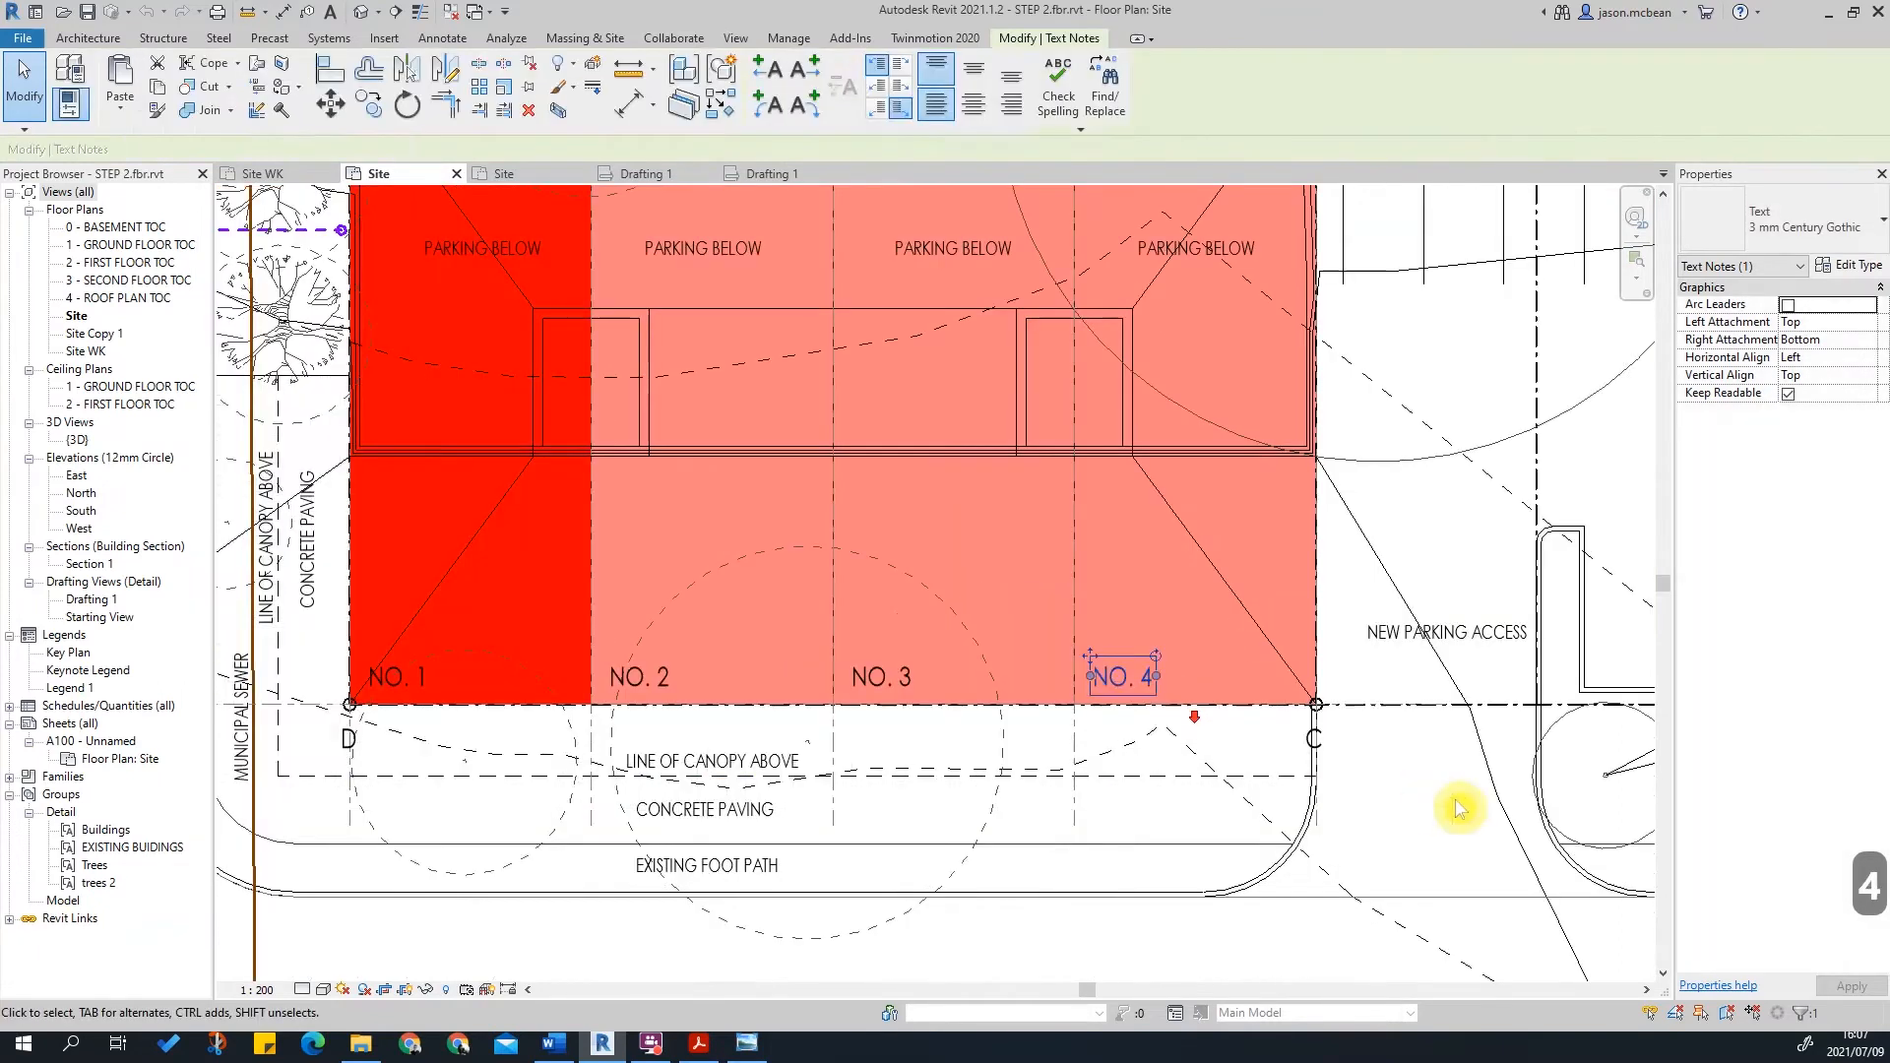
Step: Switch the Site plan's visual style to Wireframe
scroll(899, 468, "down", 2)
scroll(733, 440, "up", 3)
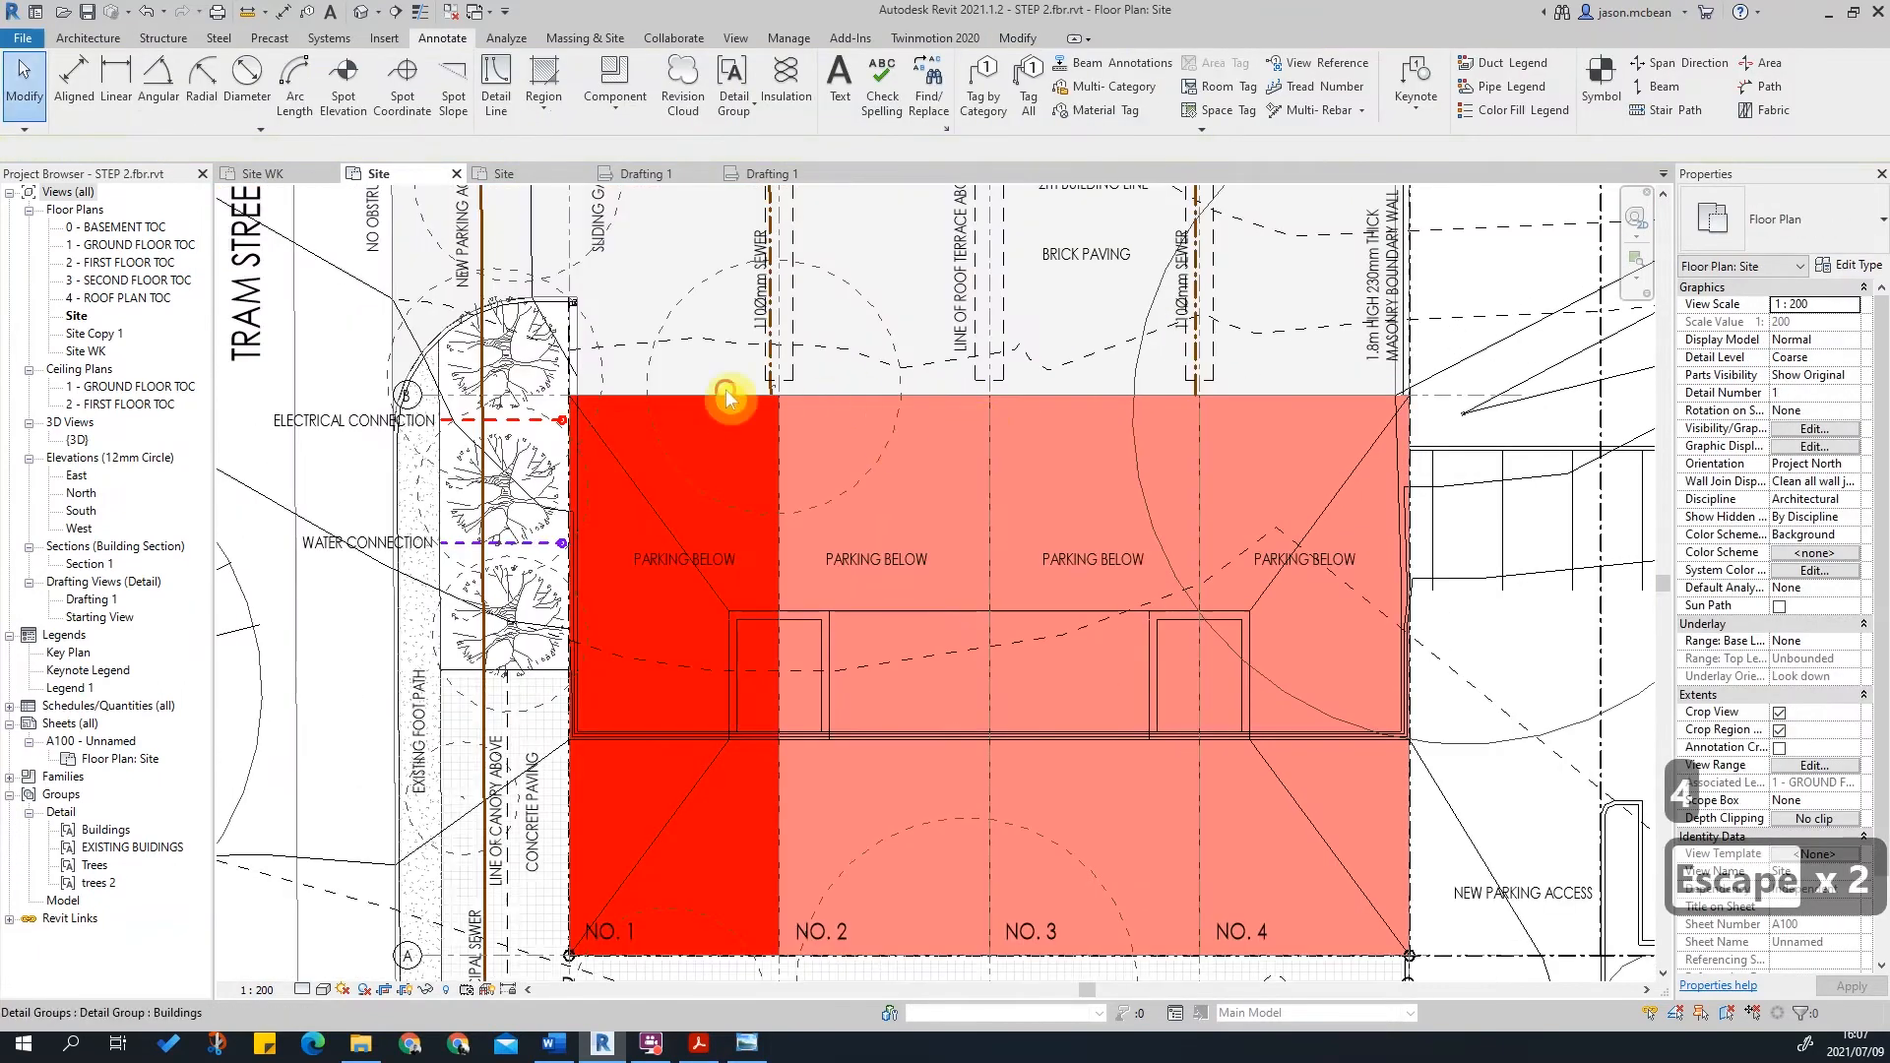
left_click(727, 397)
scroll(699, 398, "up", 2)
key("Escape")
key("Escape")
left_click(323, 989)
left_click(343, 891)
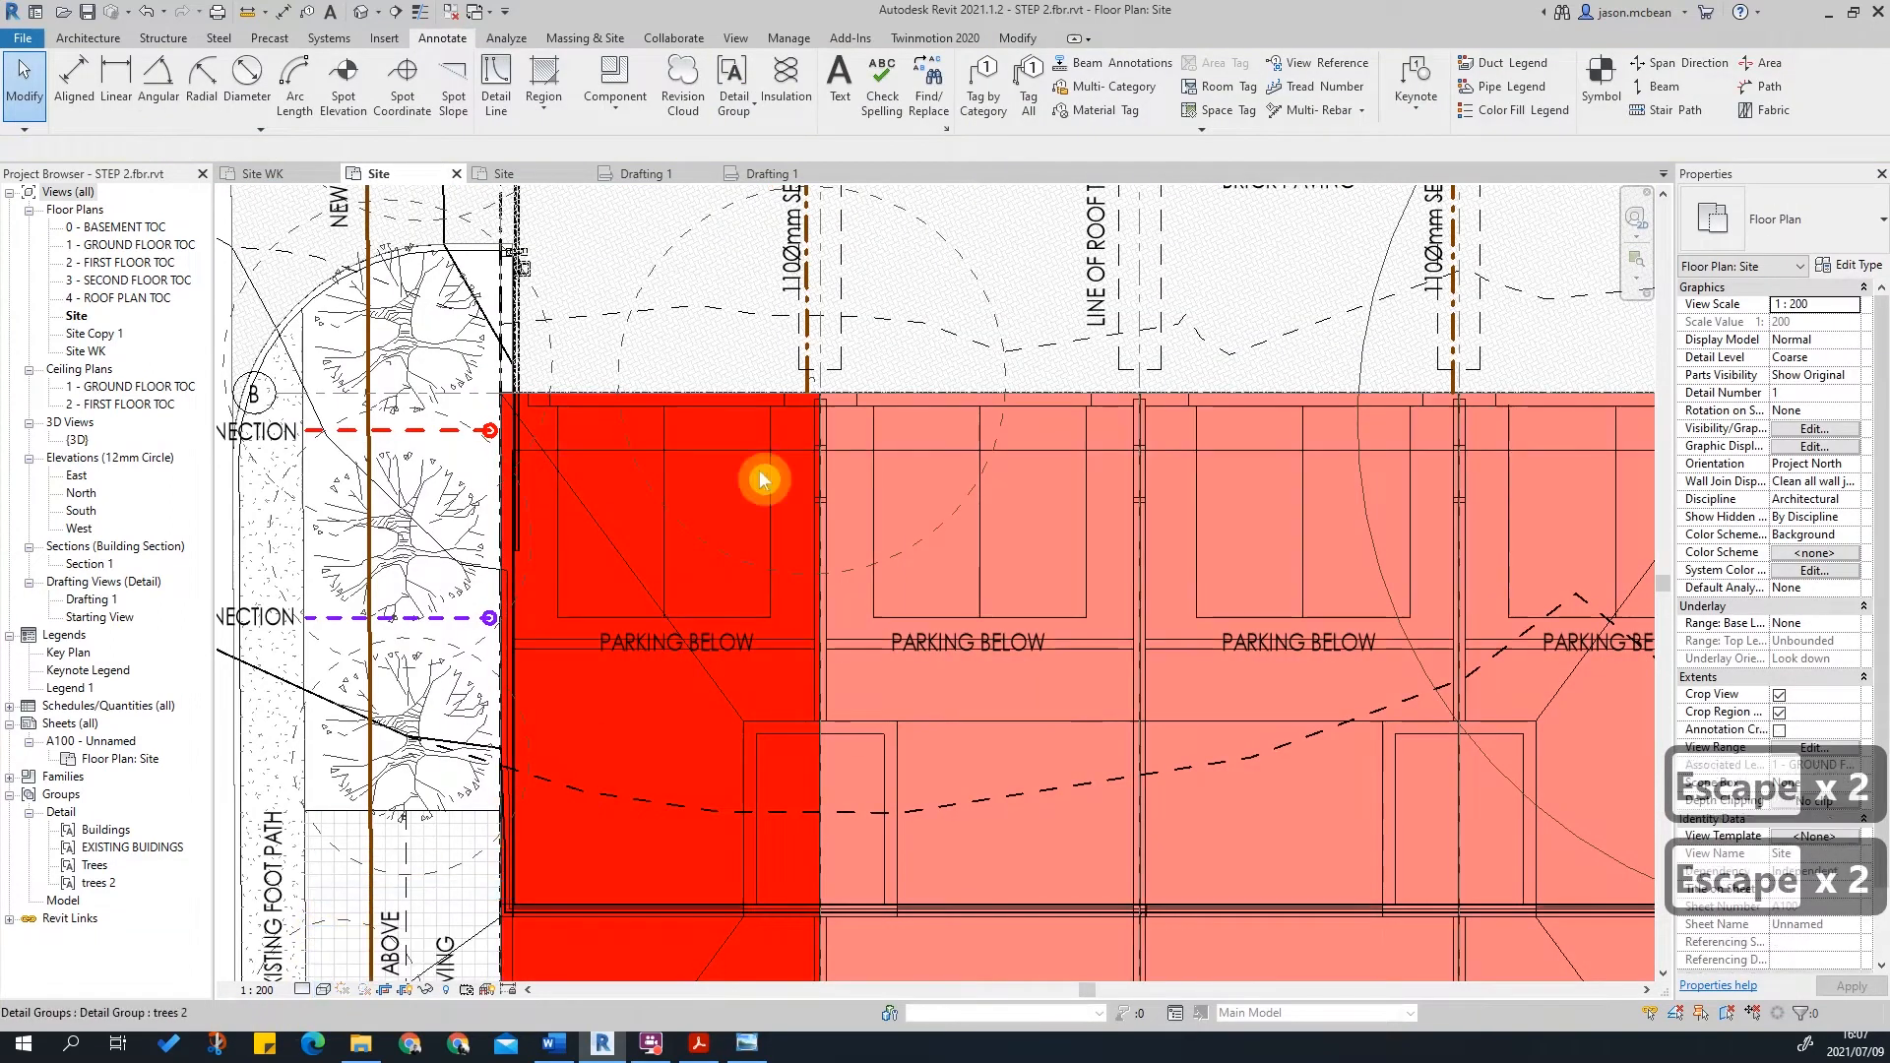
Step: Examine the parking bay outlines beneath the building and the surrounding parking areas on the site plan
left_click(61, 38)
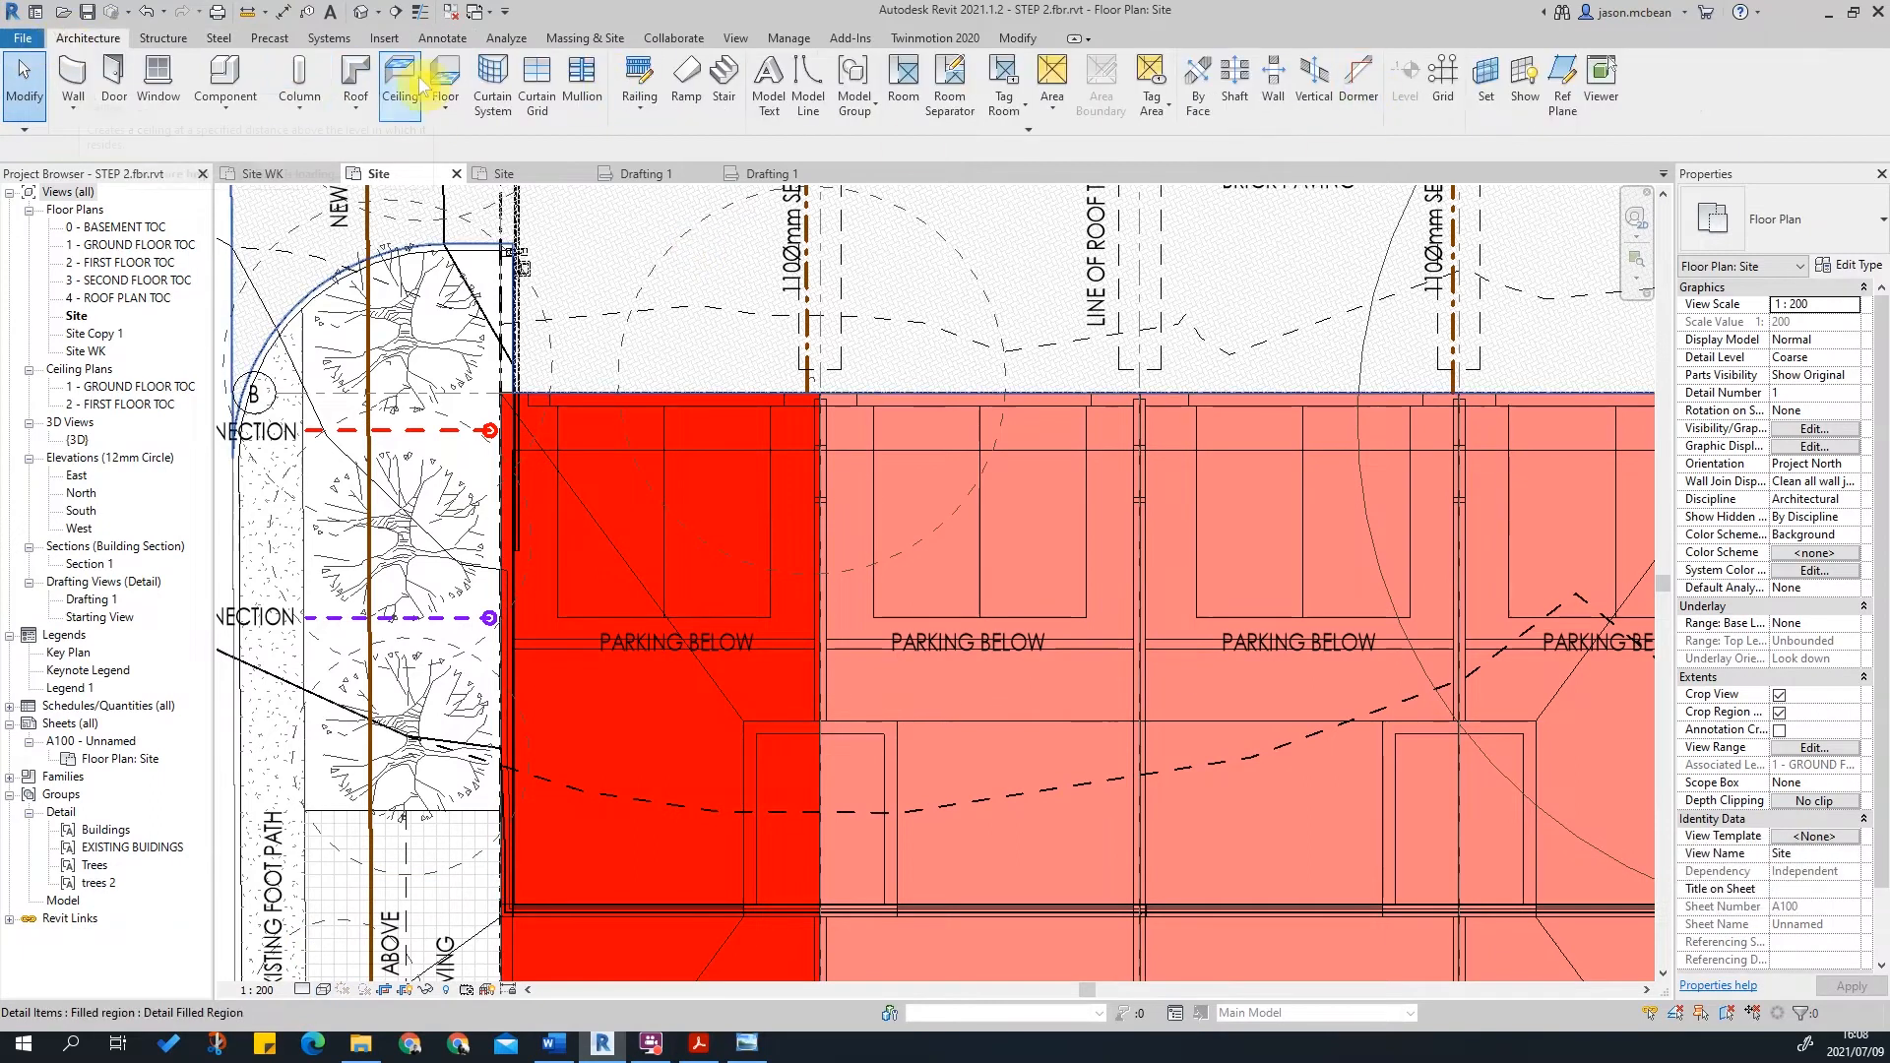
left_click(442, 38)
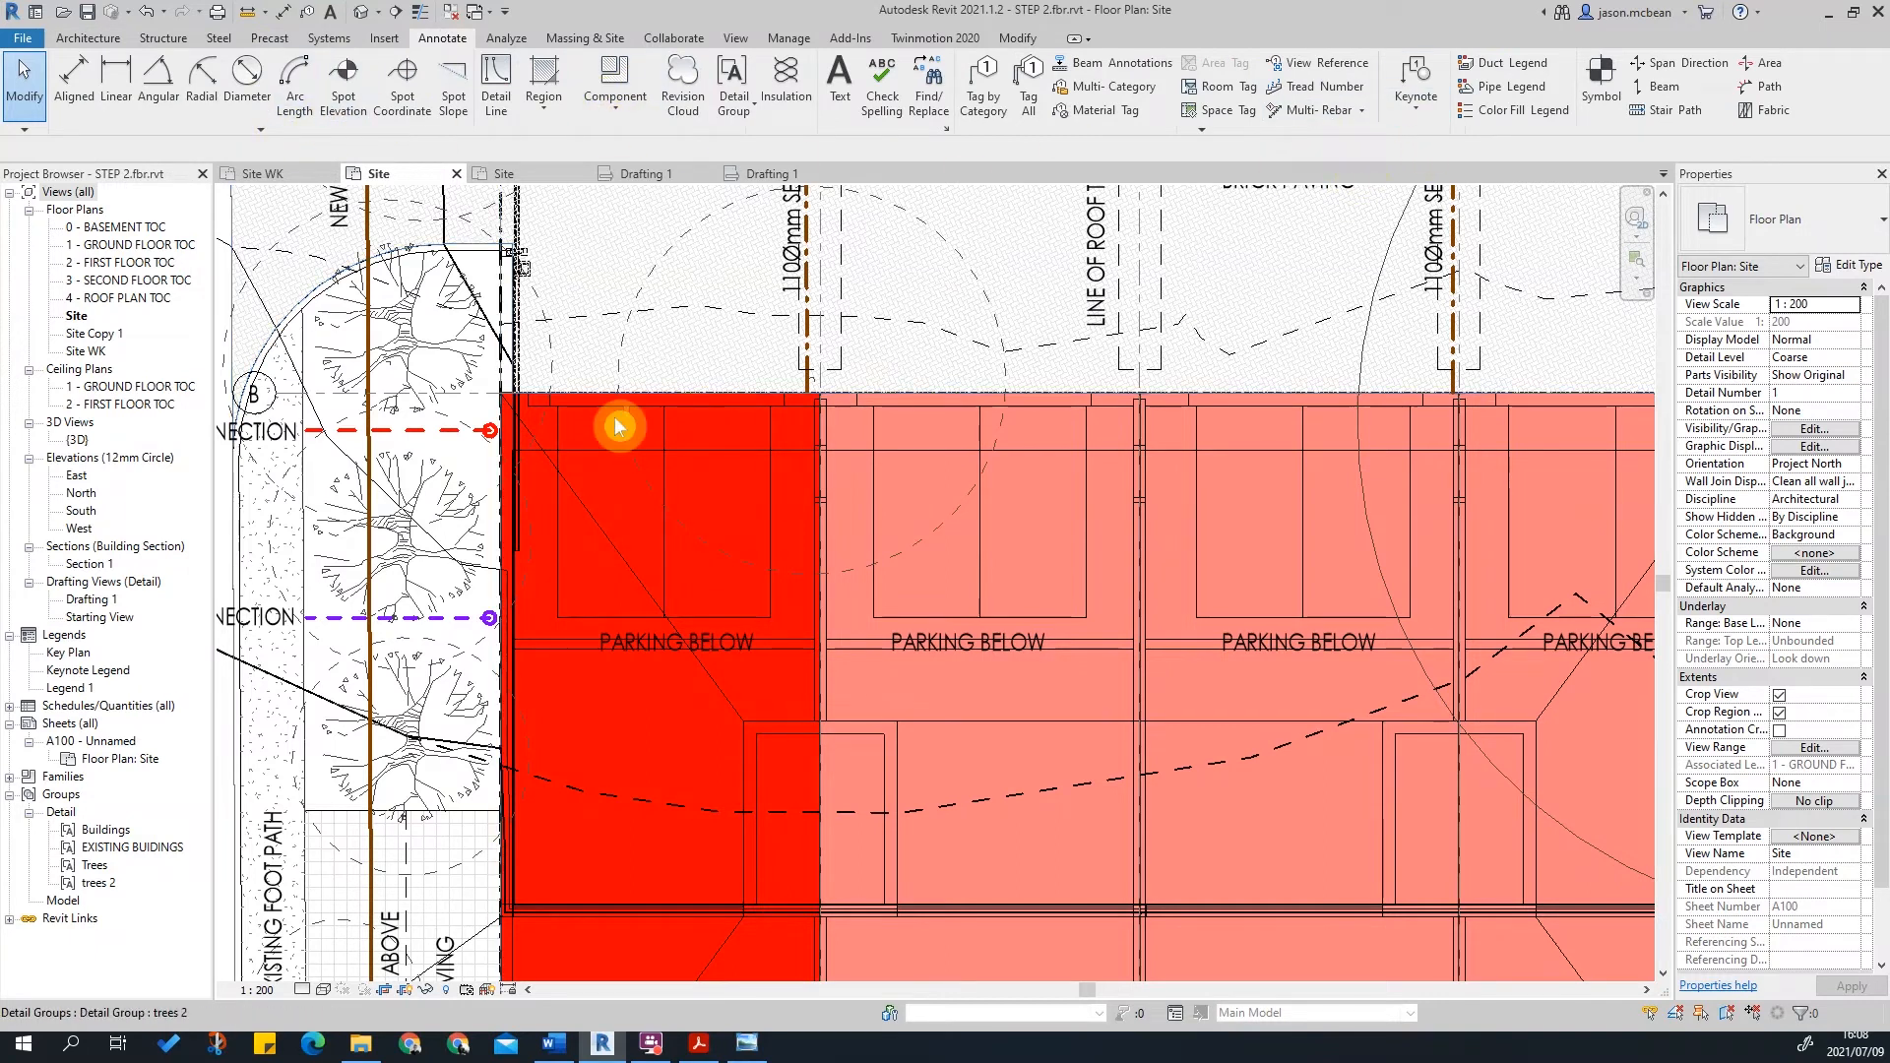
scroll(620, 424, "down", 5)
scroll(503, 462, "up", 6)
scroll(1359, 620, "down", 5)
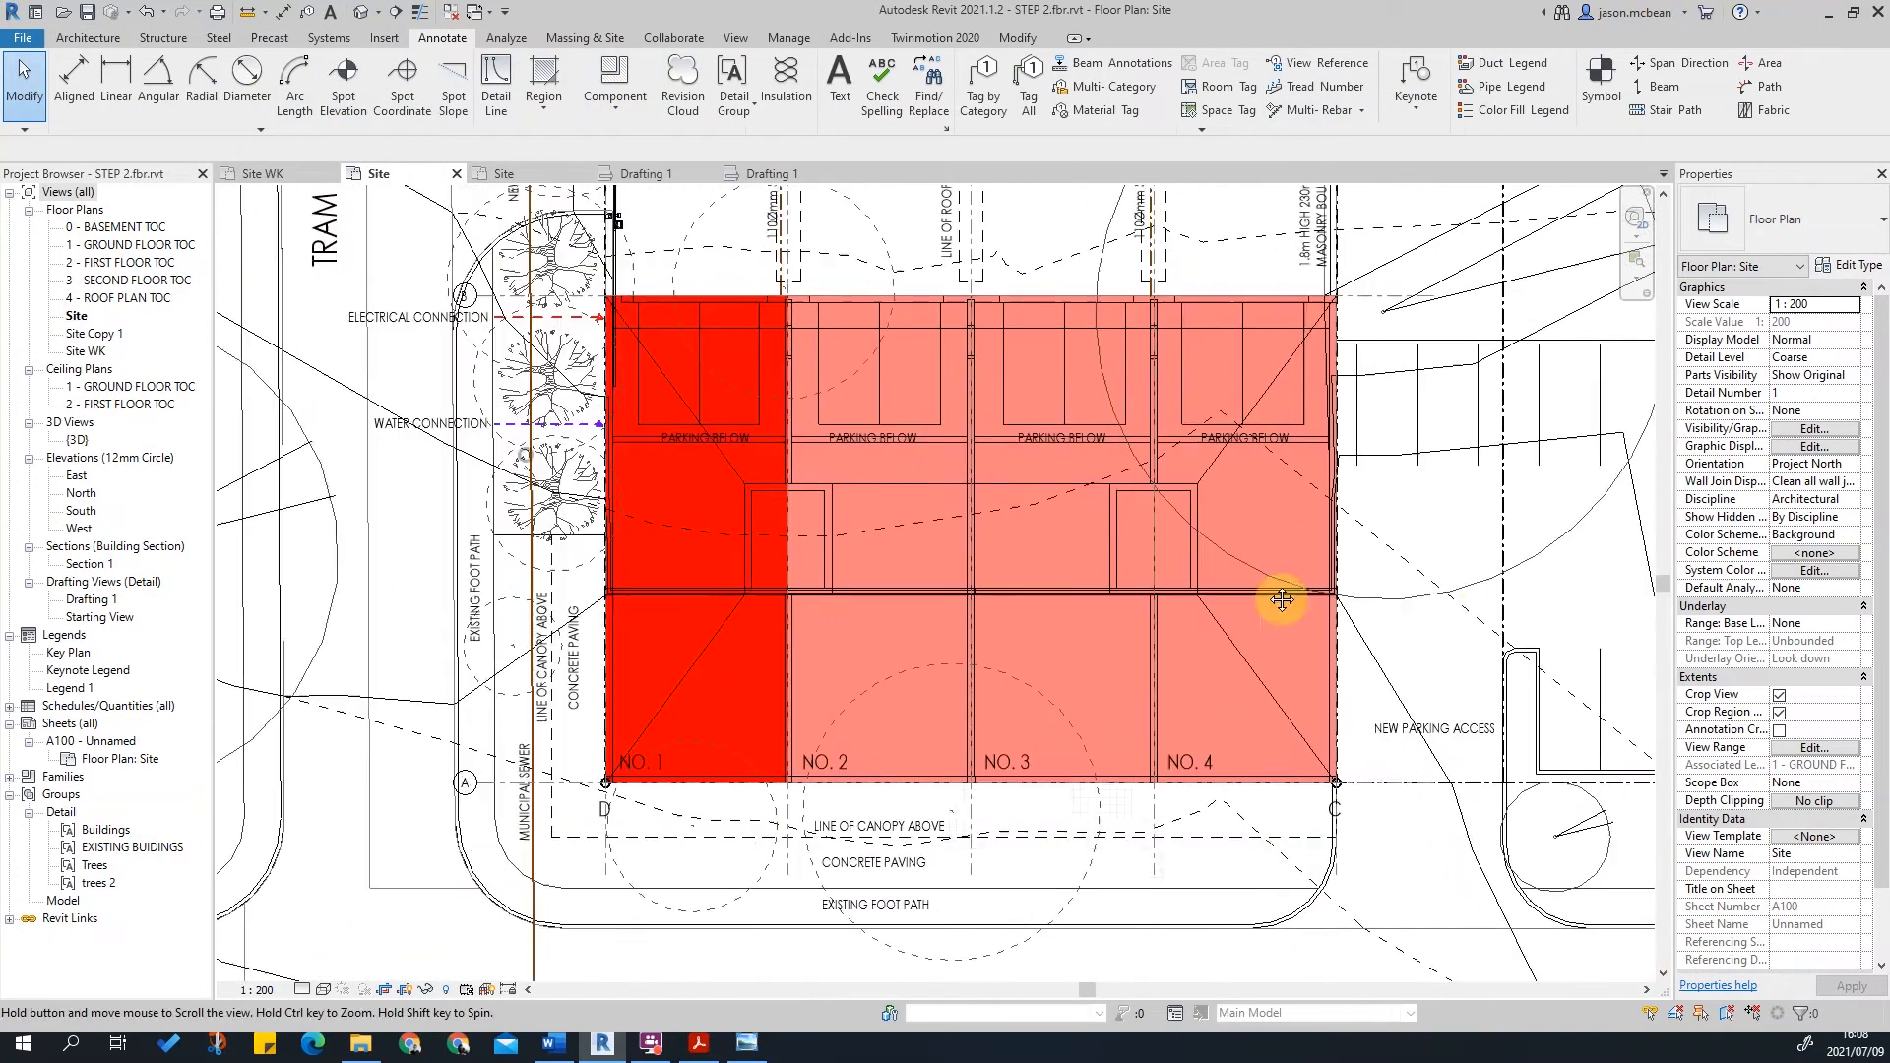
middle_click_drag(1380, 489, 949, 316)
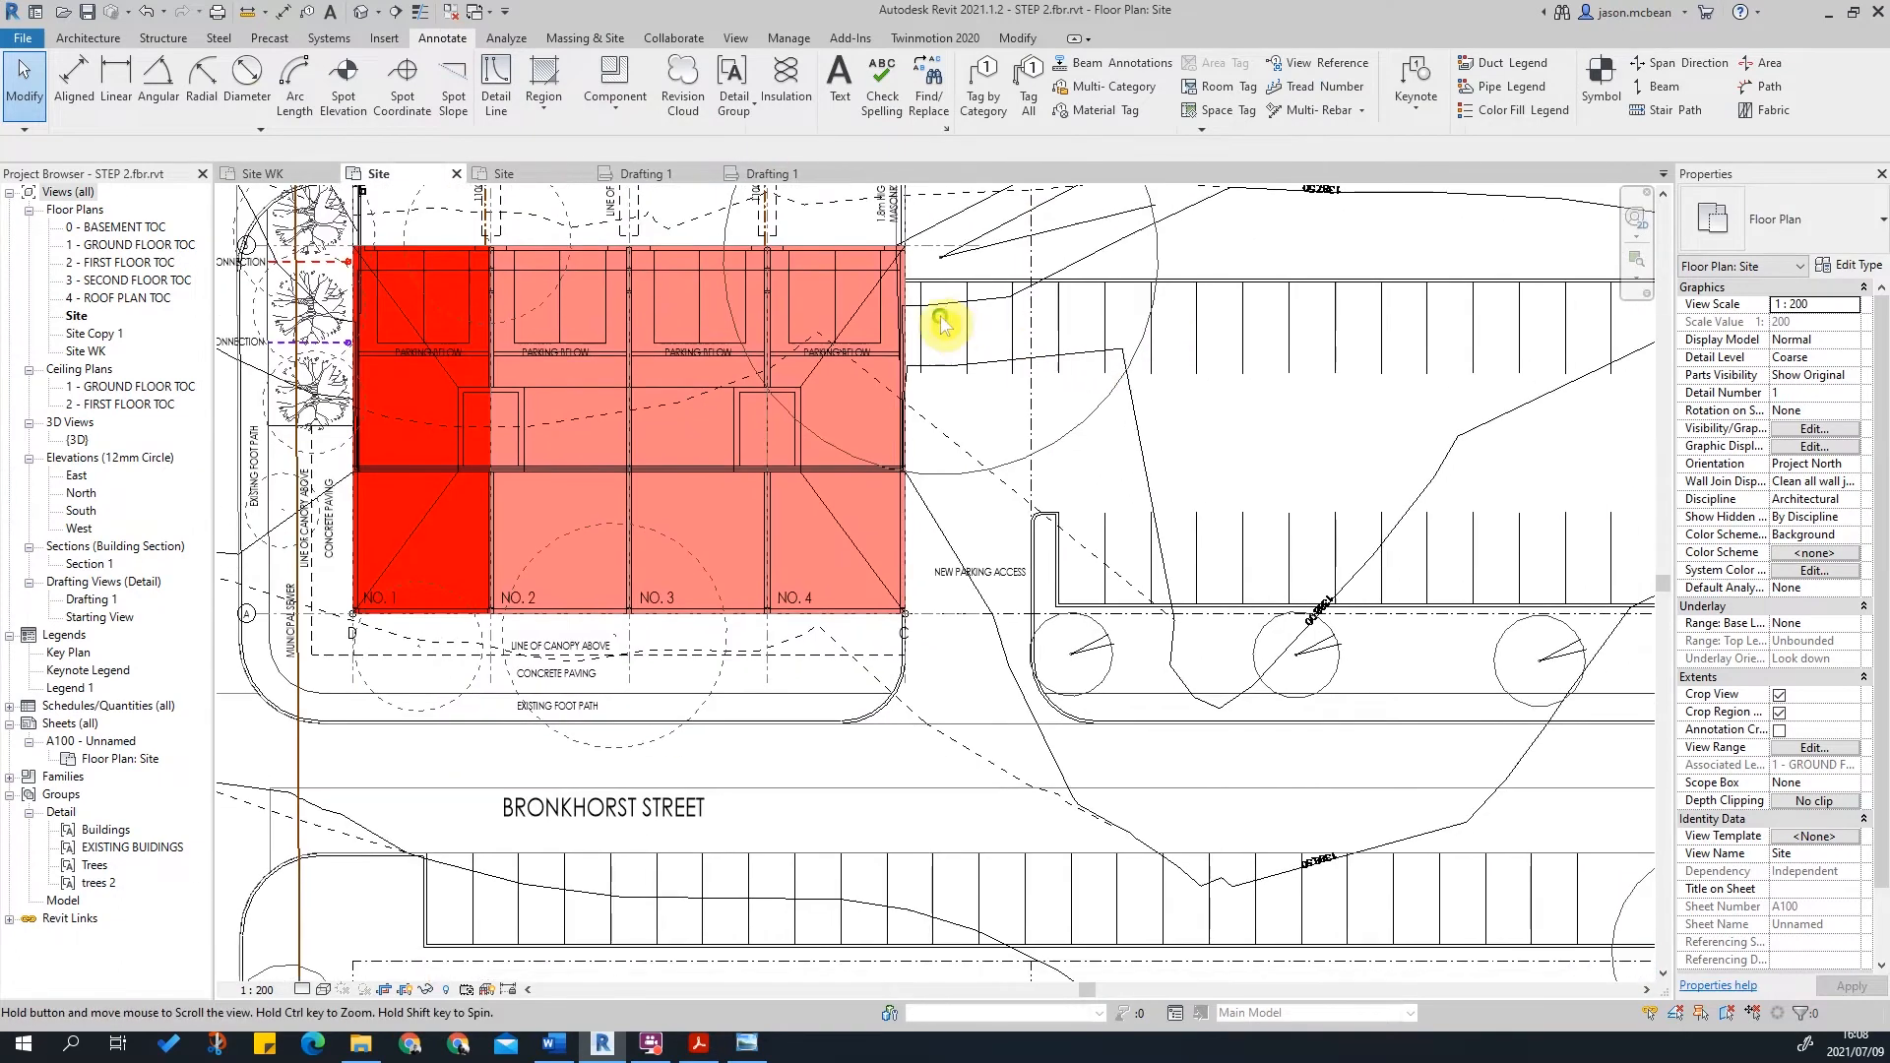
scroll(505, 510, "down", 2)
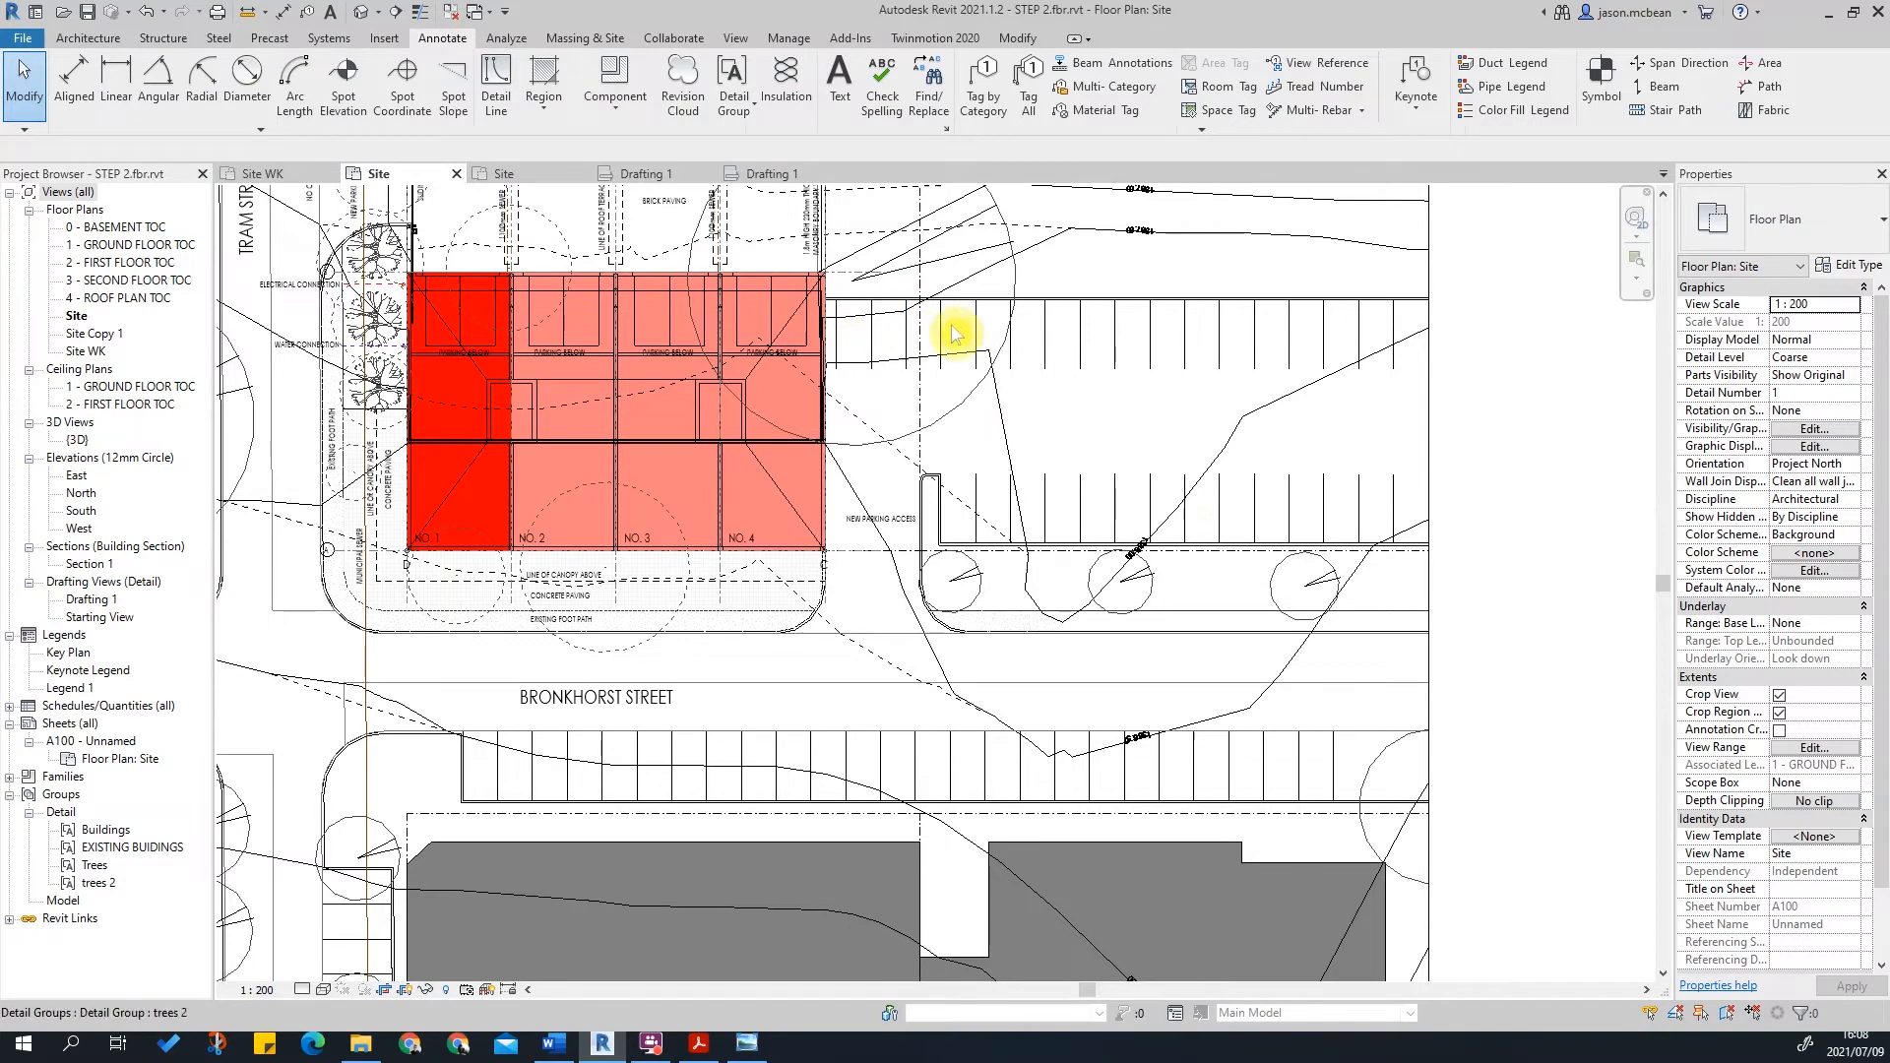
scroll(582, 316, "up", 6)
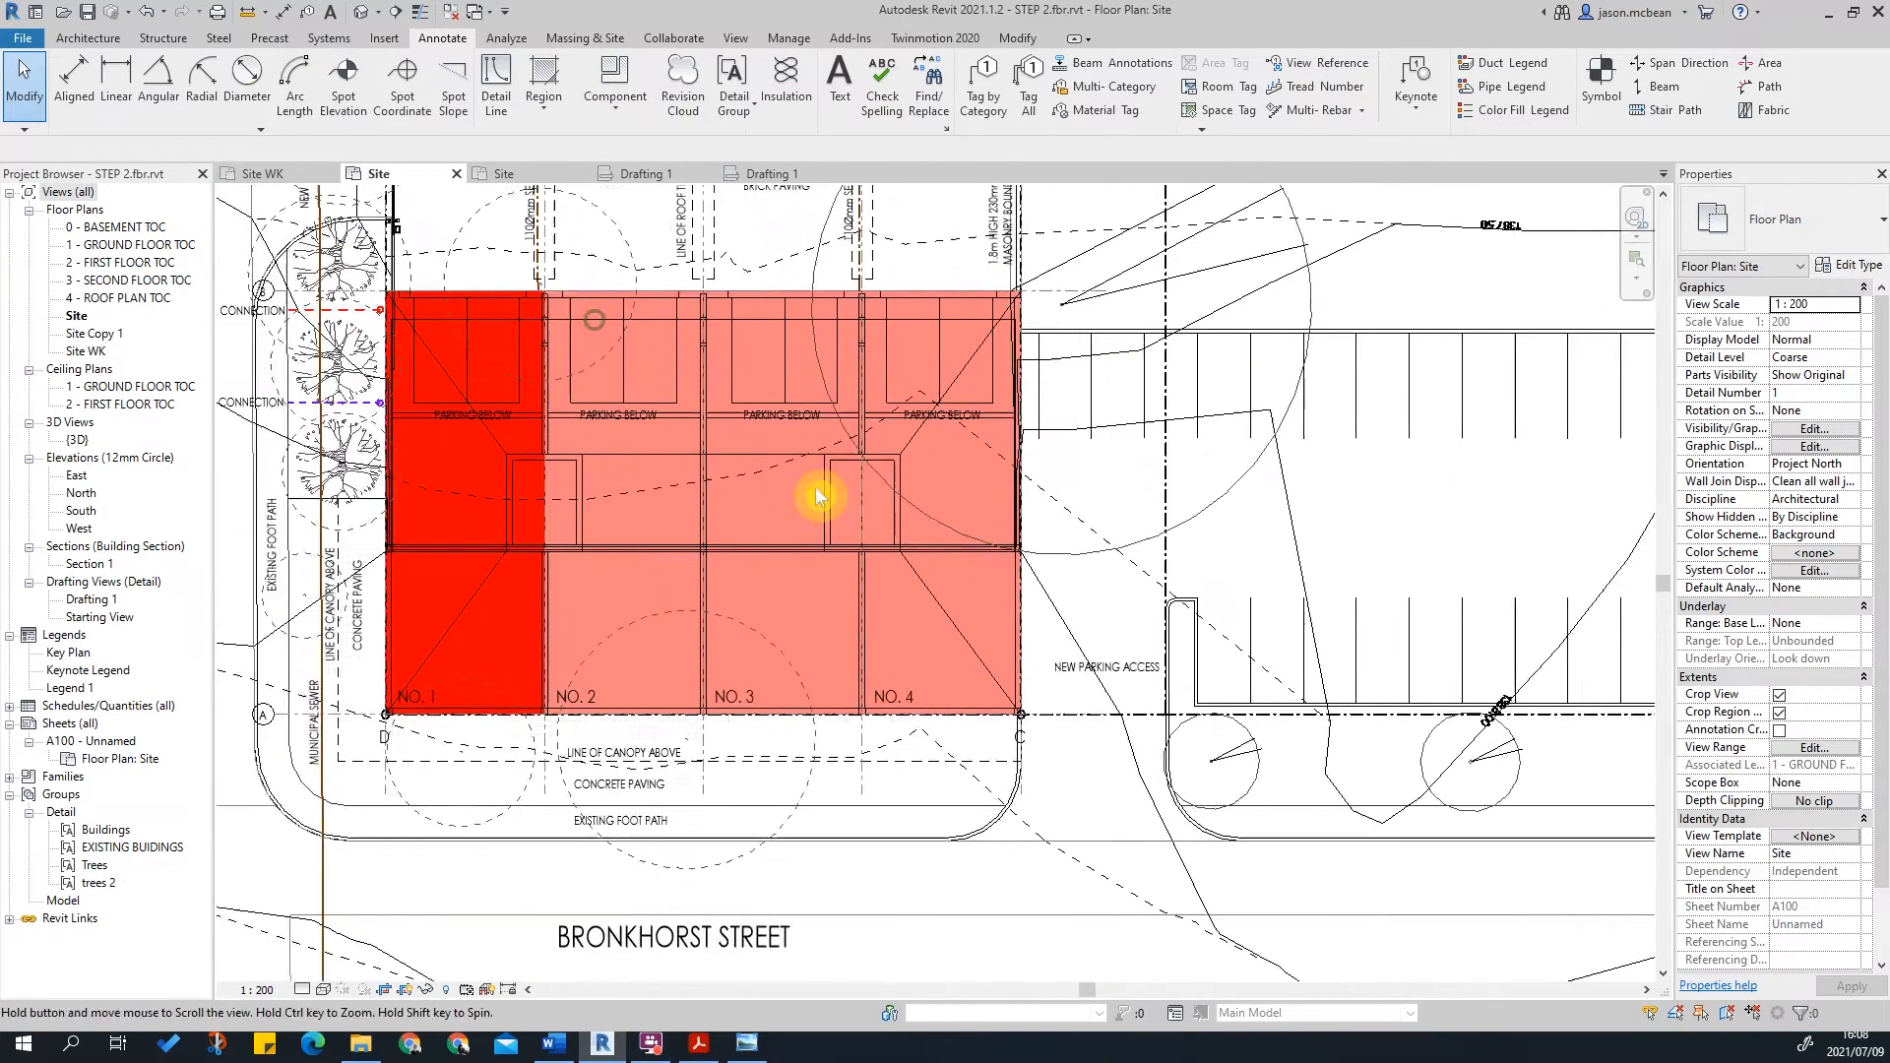
scroll(465, 434, "down", 2)
scroll(612, 464, "up", 1)
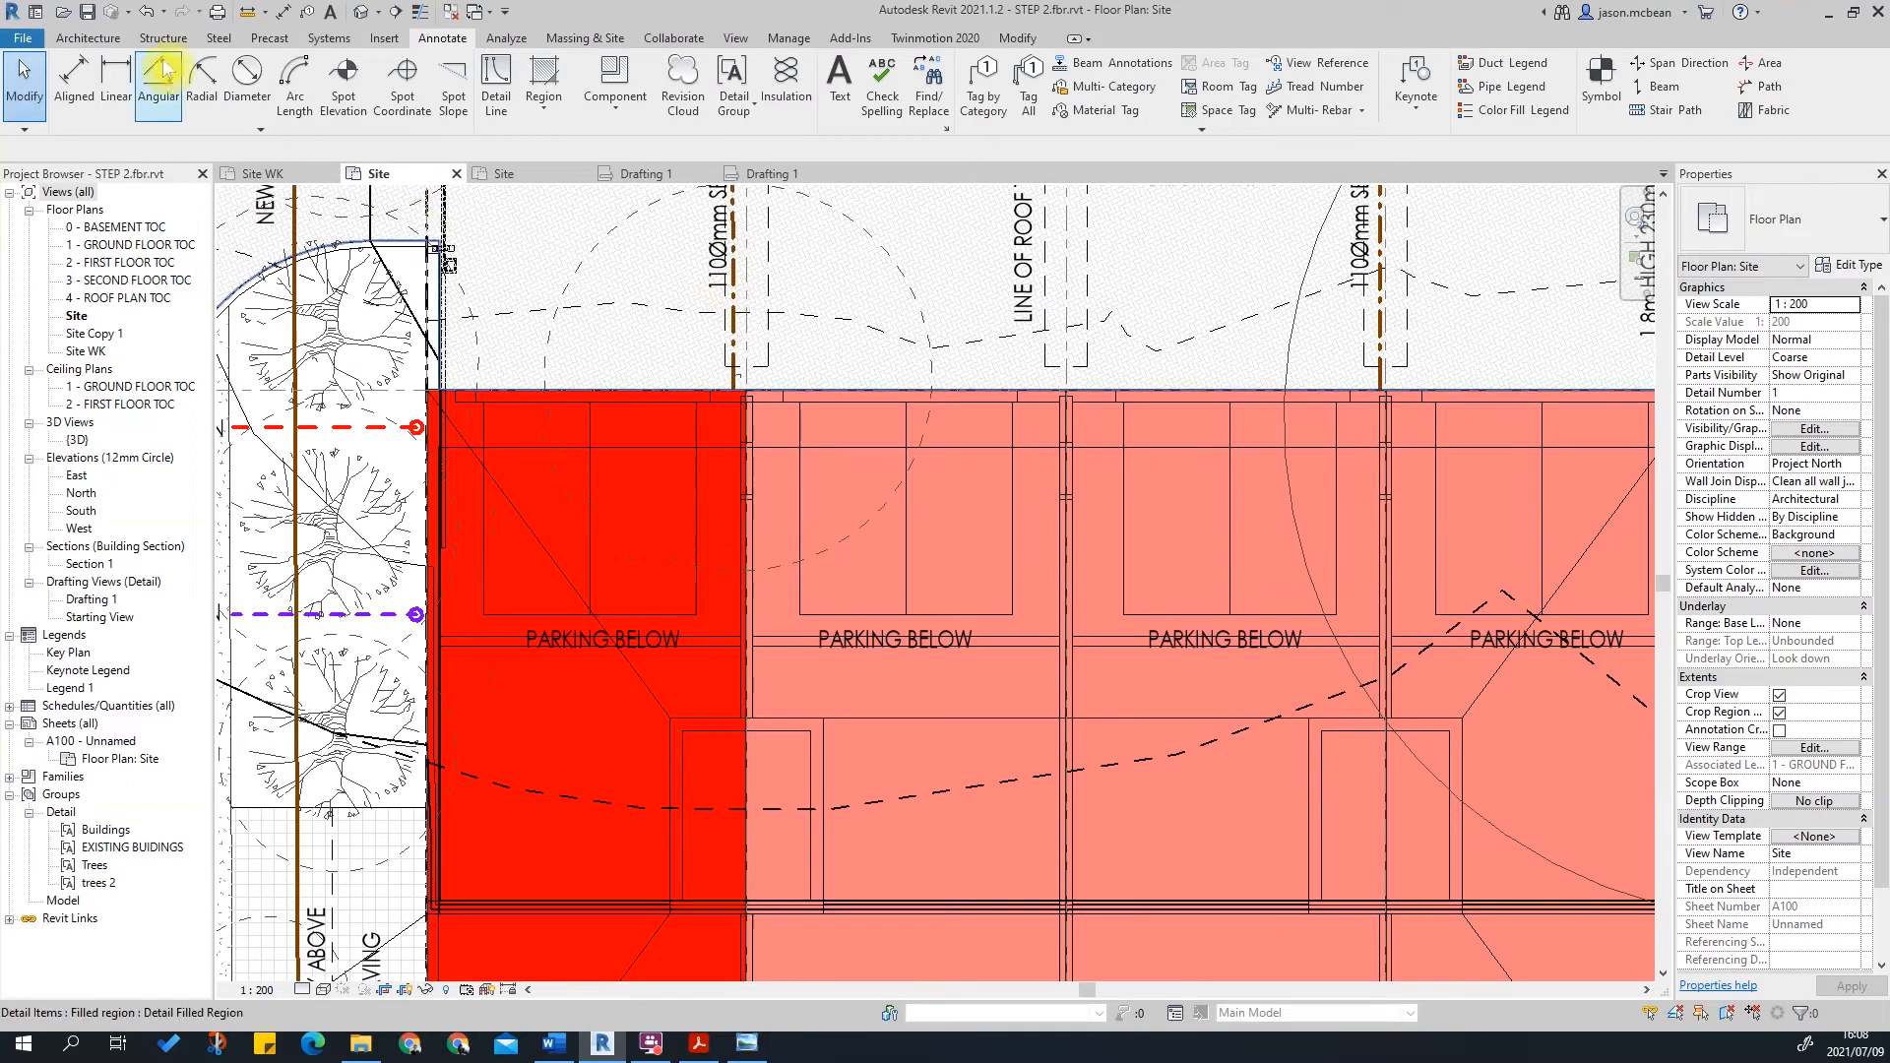
Step: Trace the western parking bay in unit NO. 1 with <Hidden> detail lines along its west and south edges
left_click(496, 84)
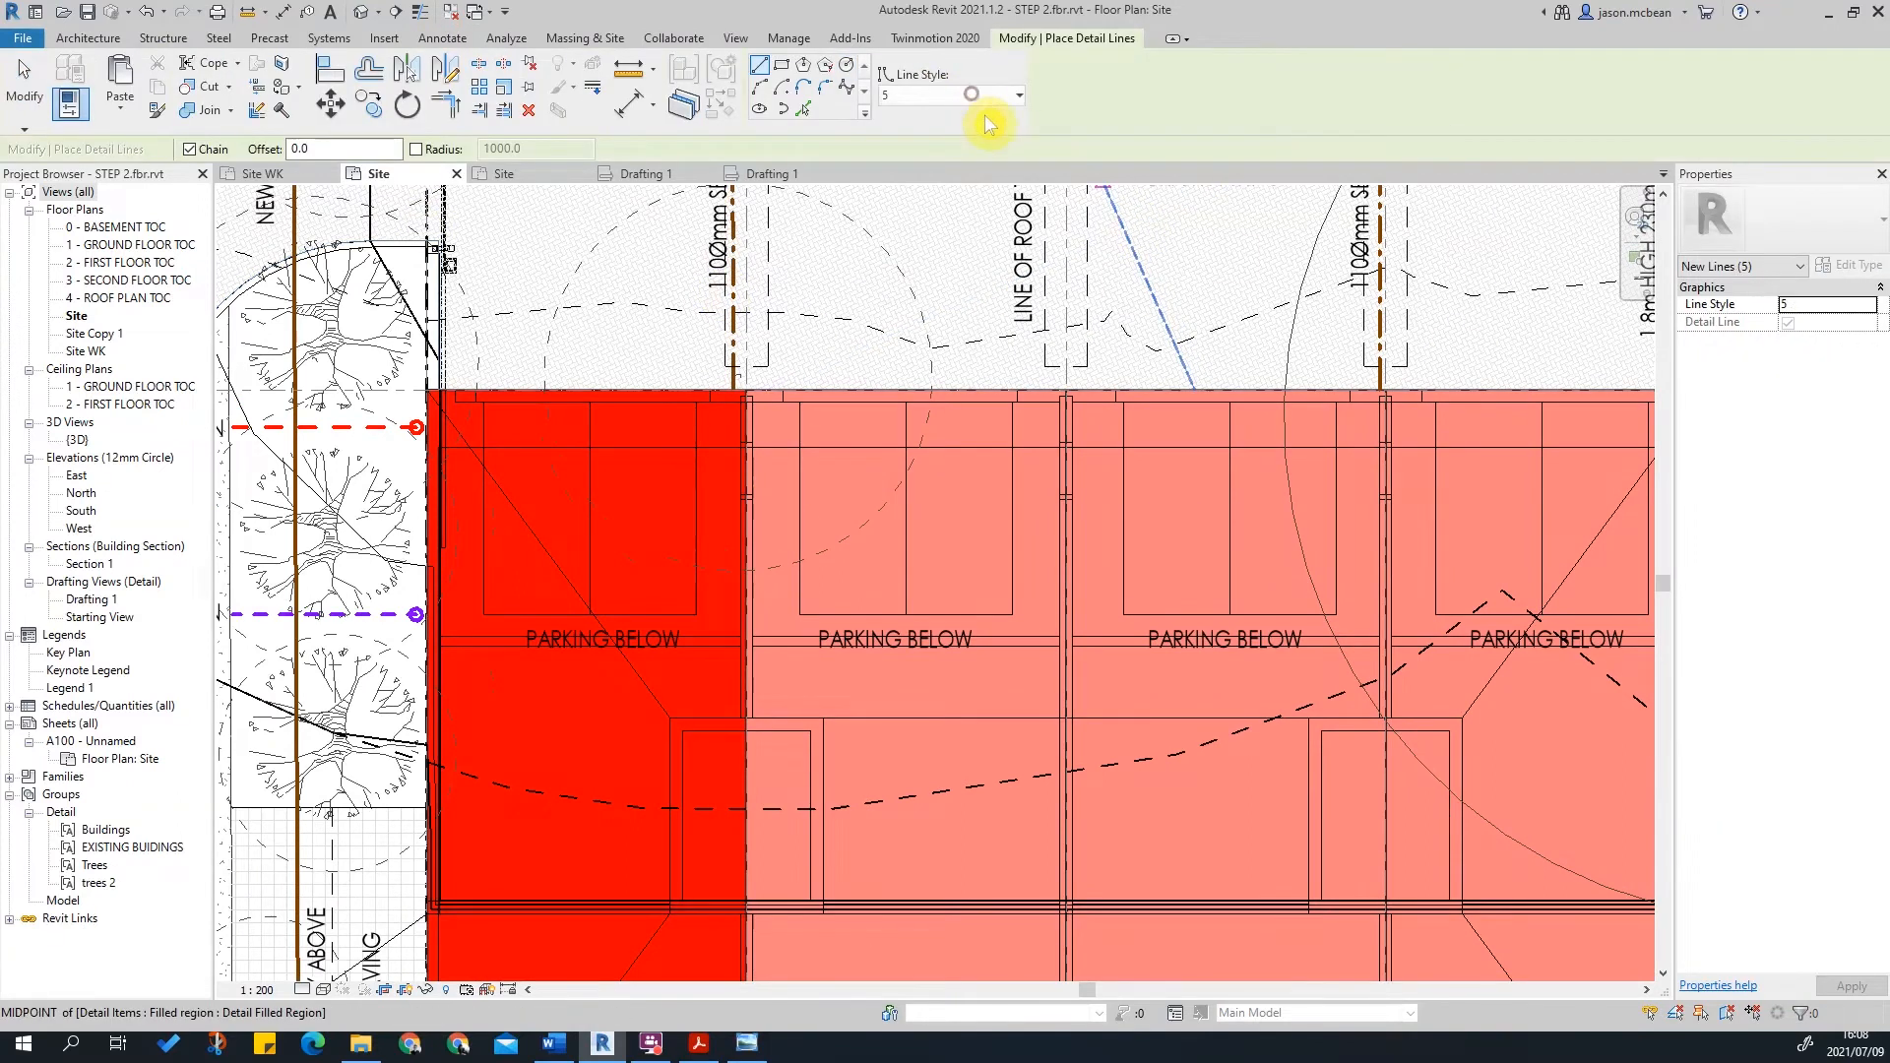
left_click(975, 98)
scroll(965, 296, "down", 5)
scroll(960, 347, "down", 3)
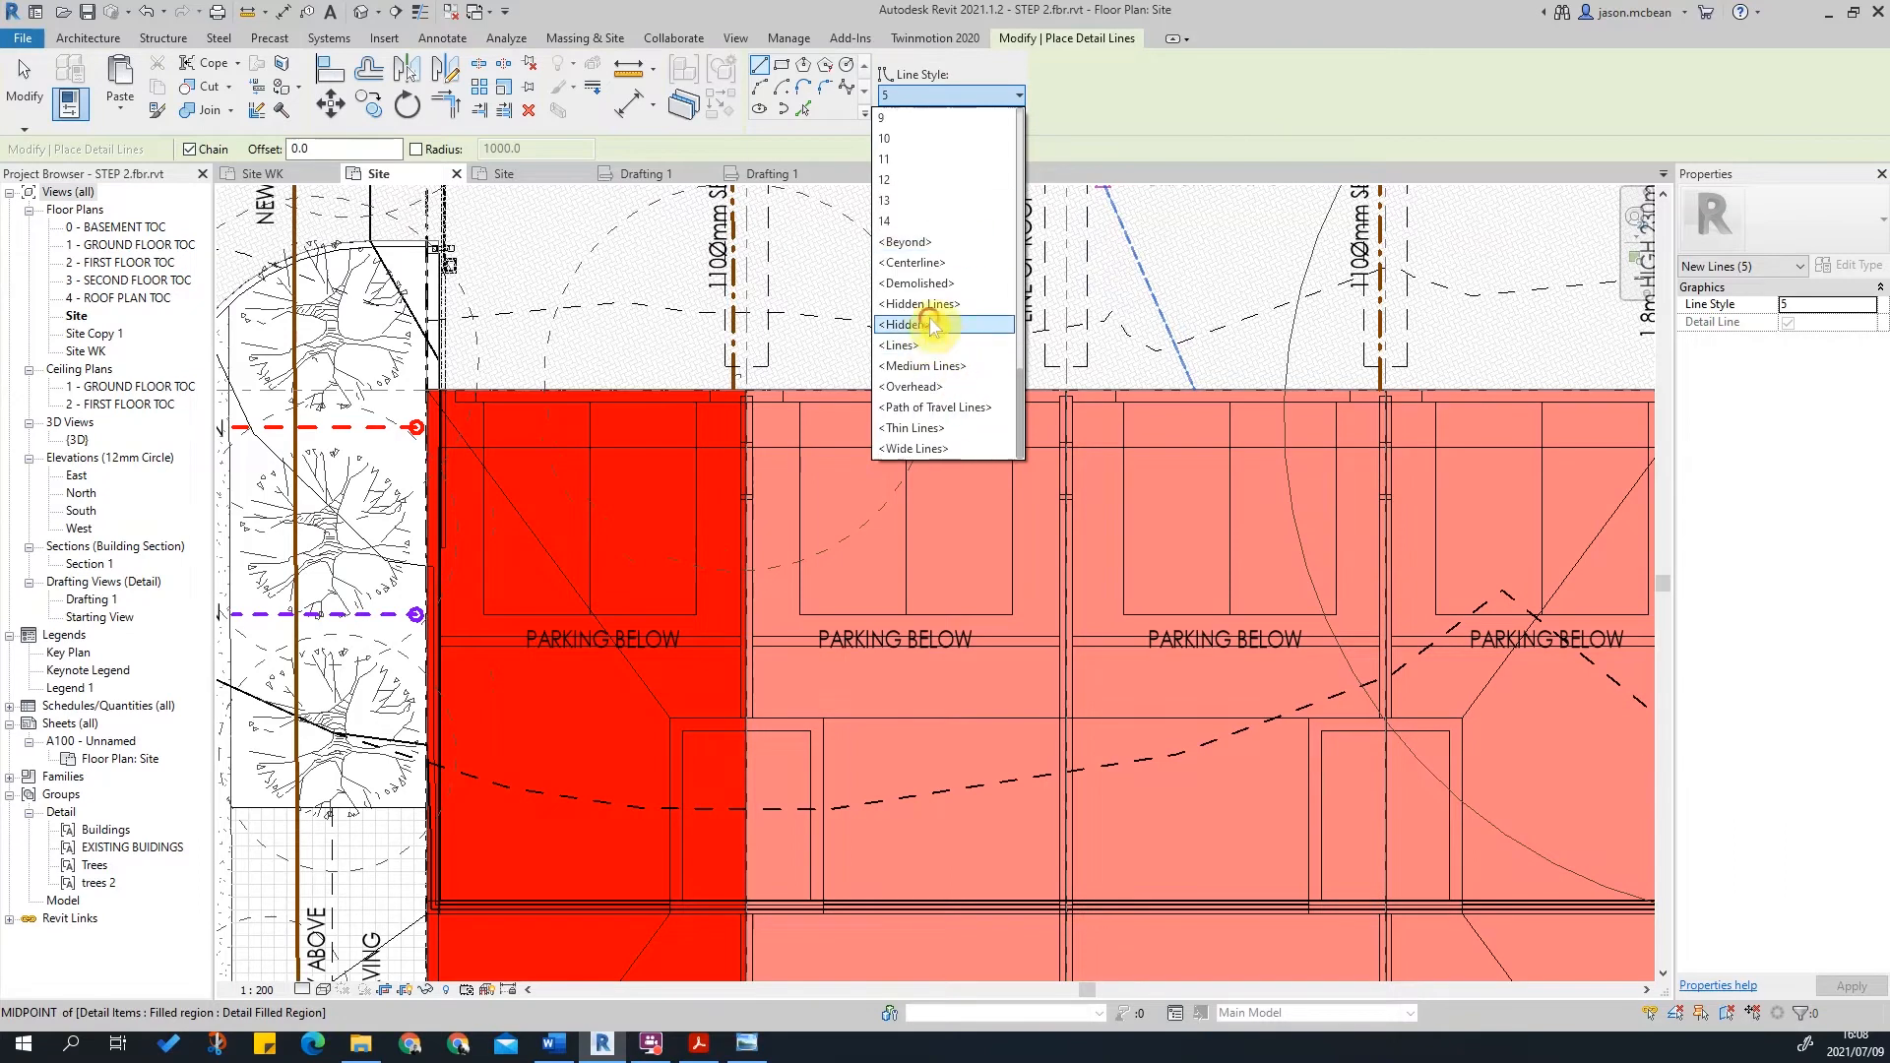
left_click(932, 326)
scroll(493, 433, "up", 3)
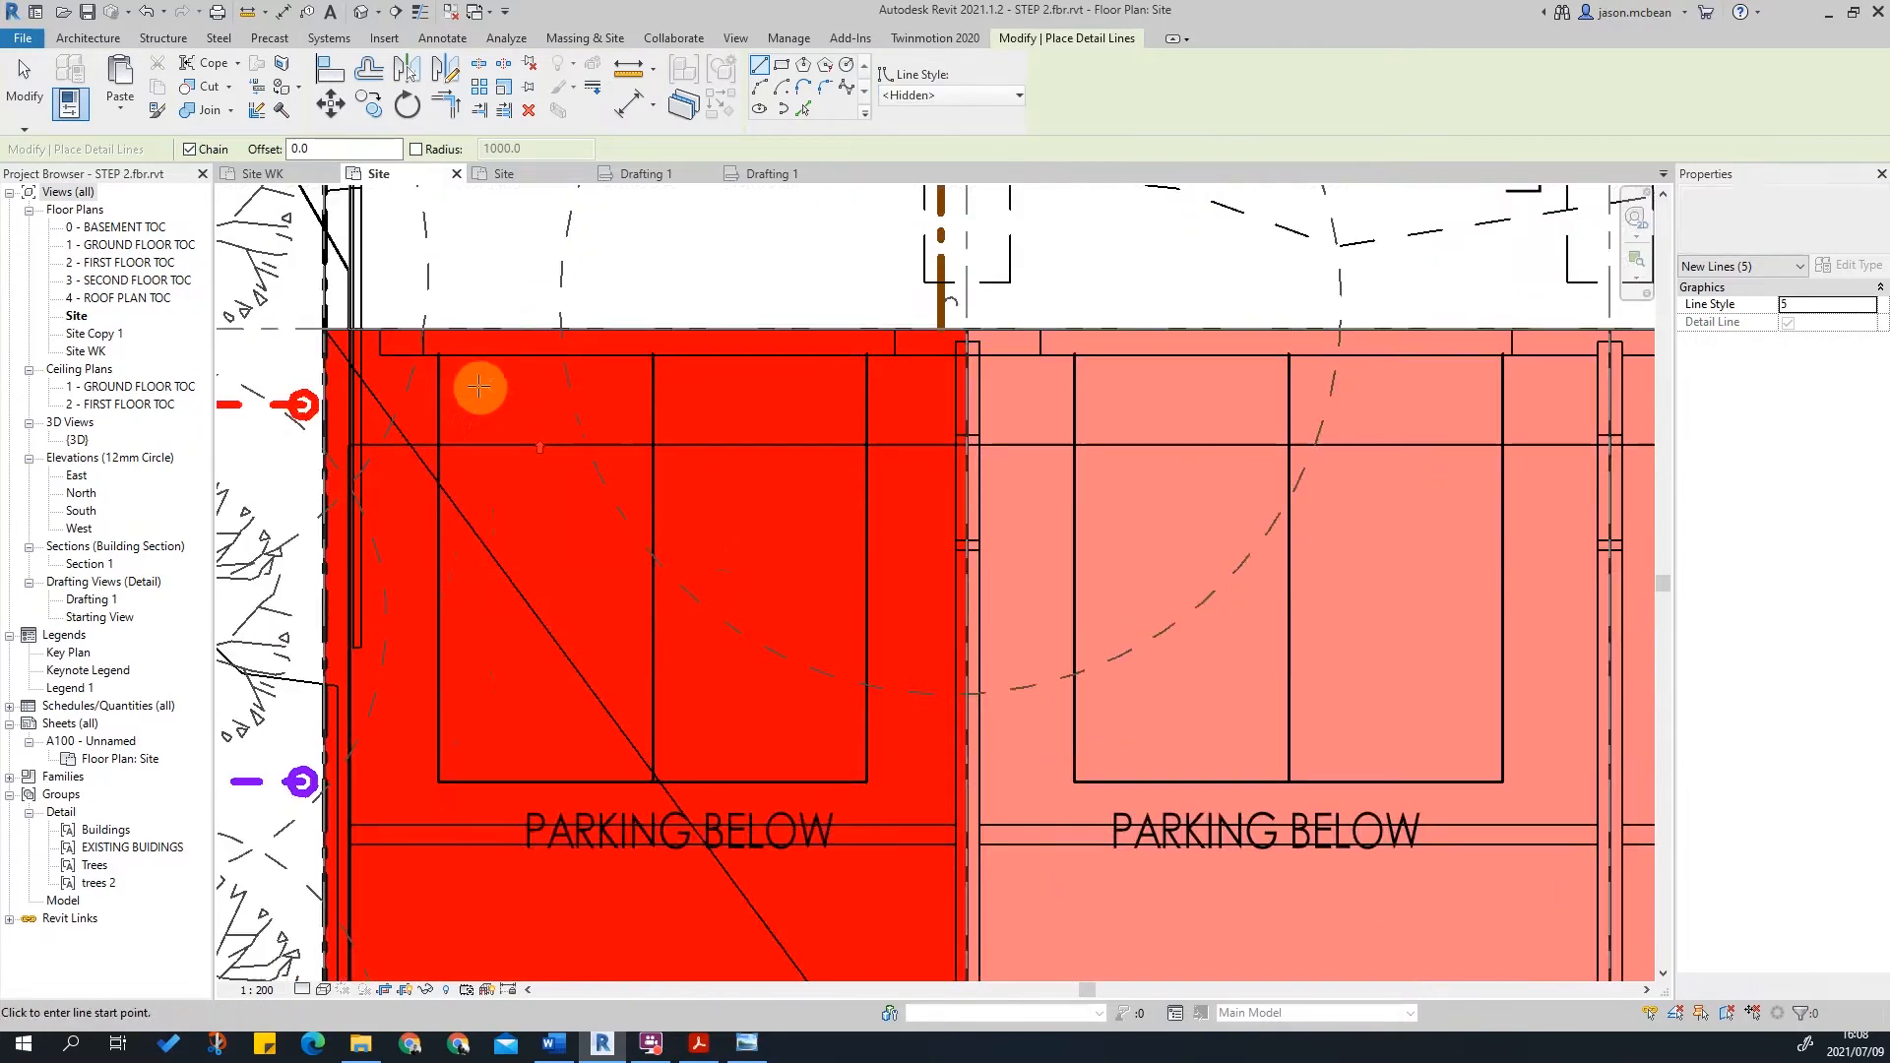
left_click(438, 356)
left_click(439, 781)
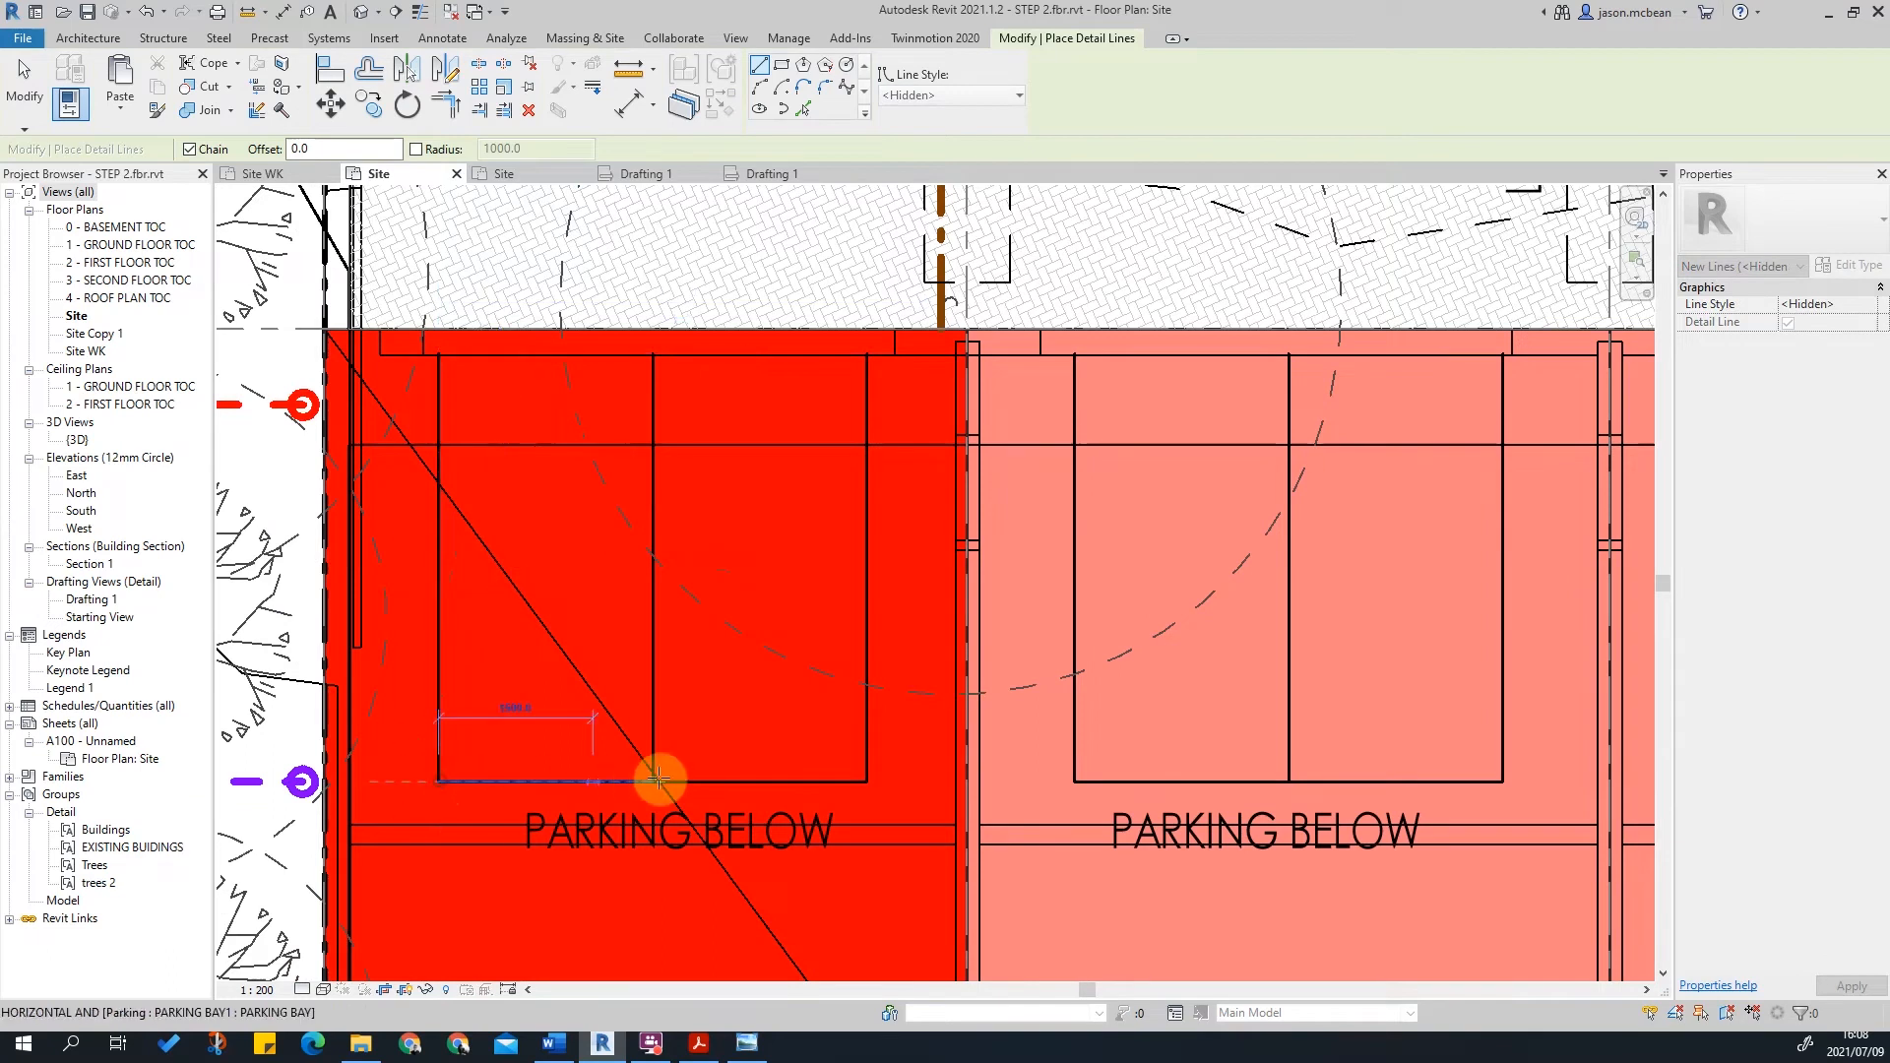
left_click(652, 780)
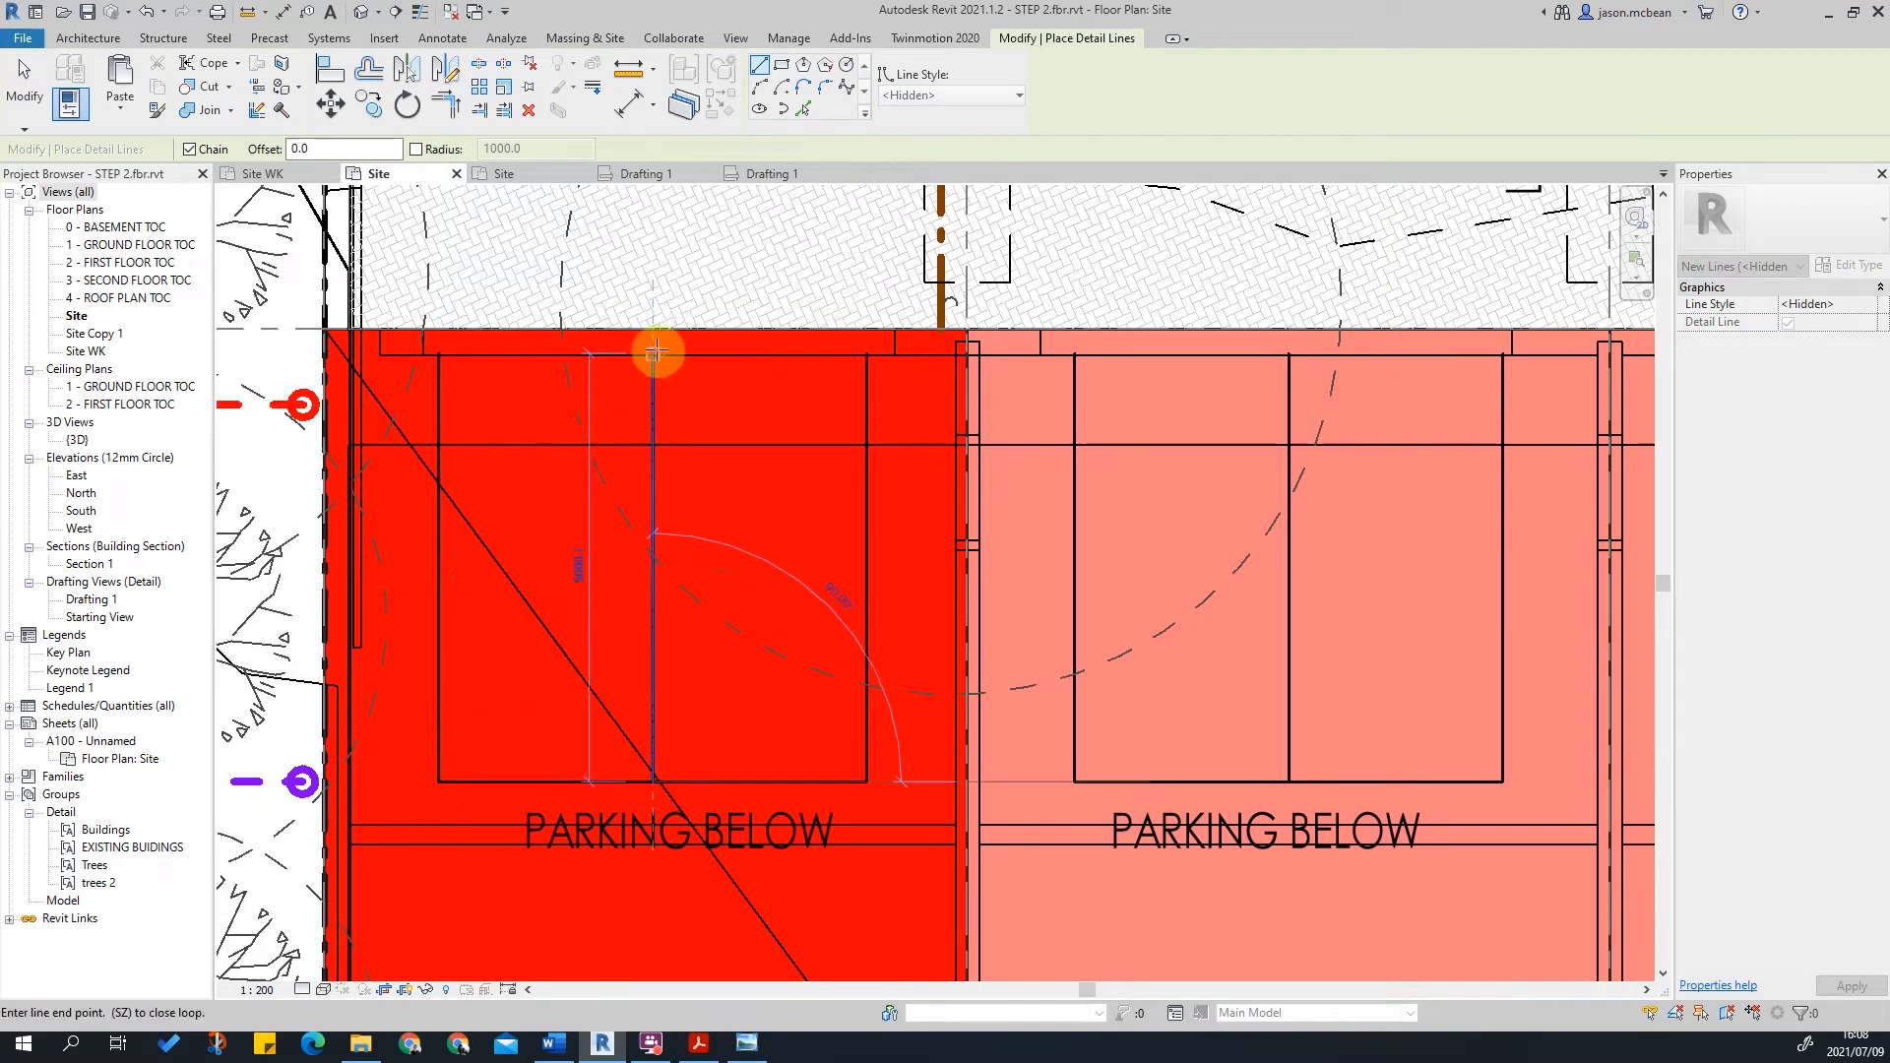
key("Escape")
key("Escape")
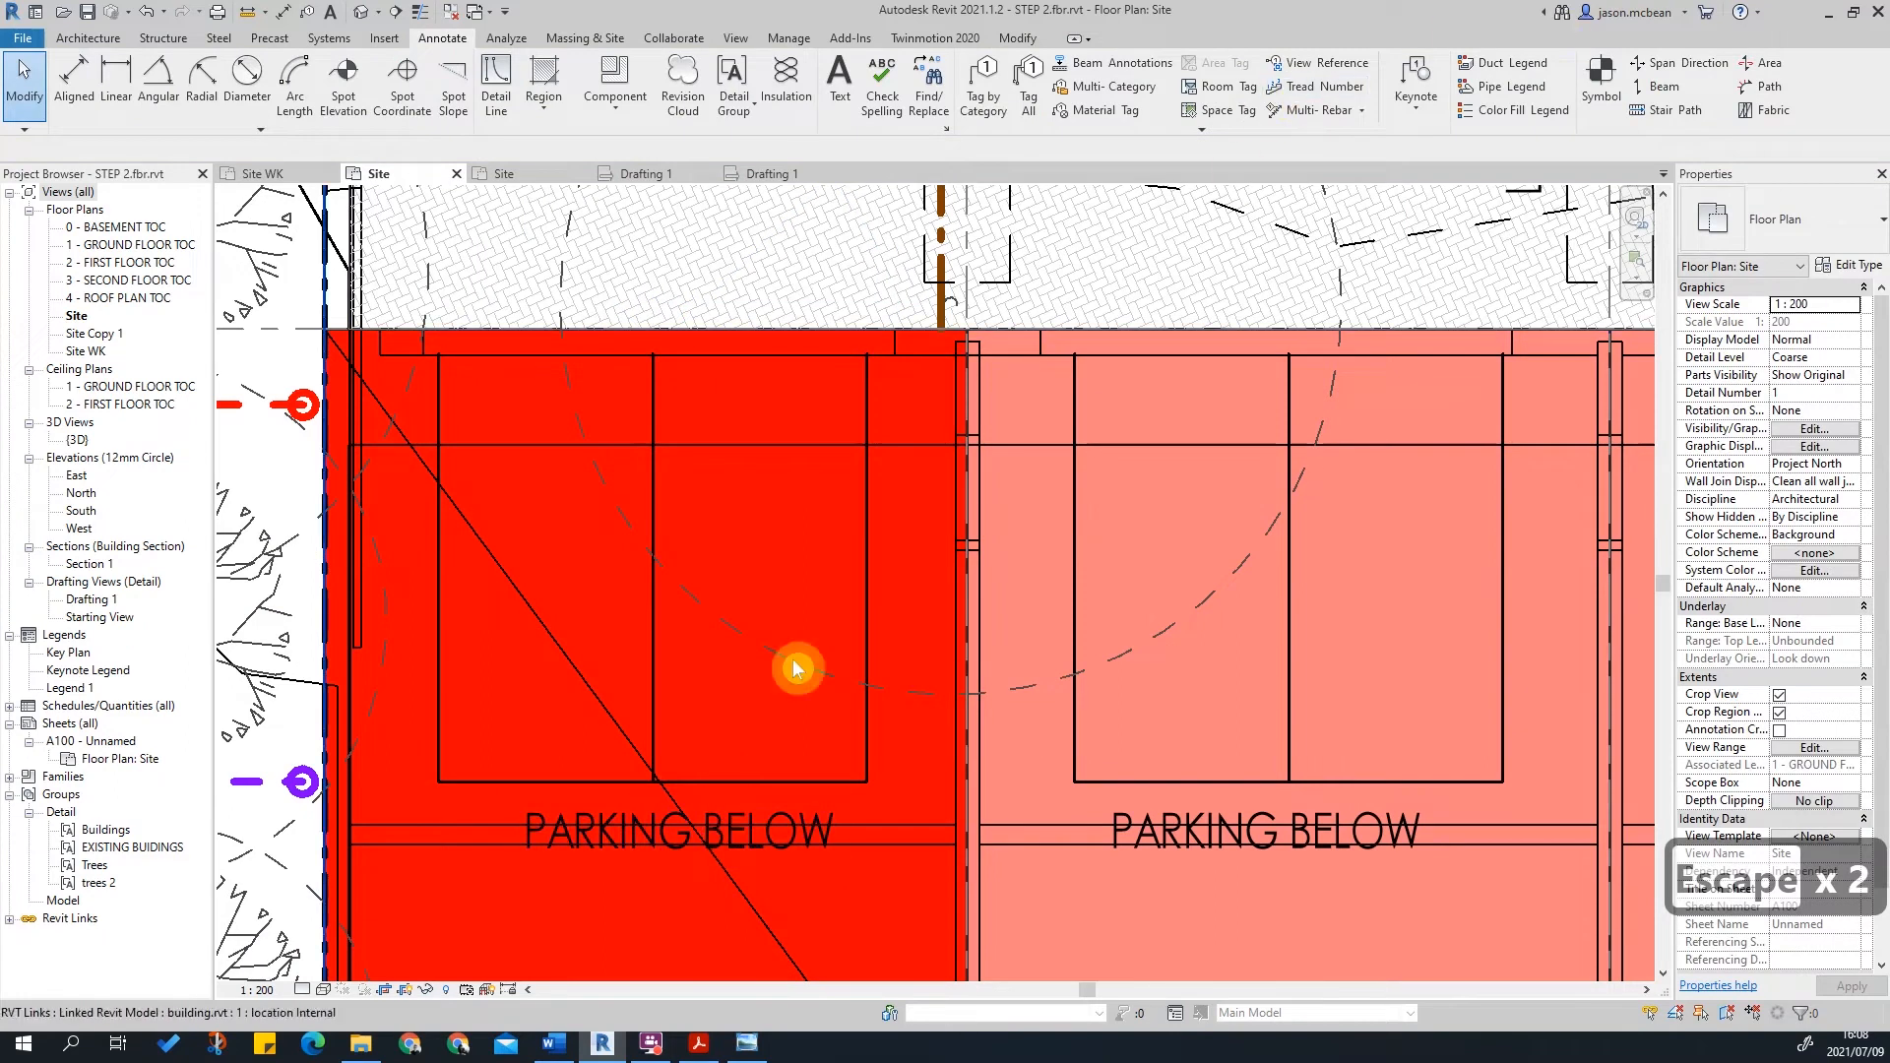
Step: Extend the hidden line on the bay's south edge to the southeastern corner of the neighbouring bay
left_click(630, 786)
scroll(634, 785, "up", 4)
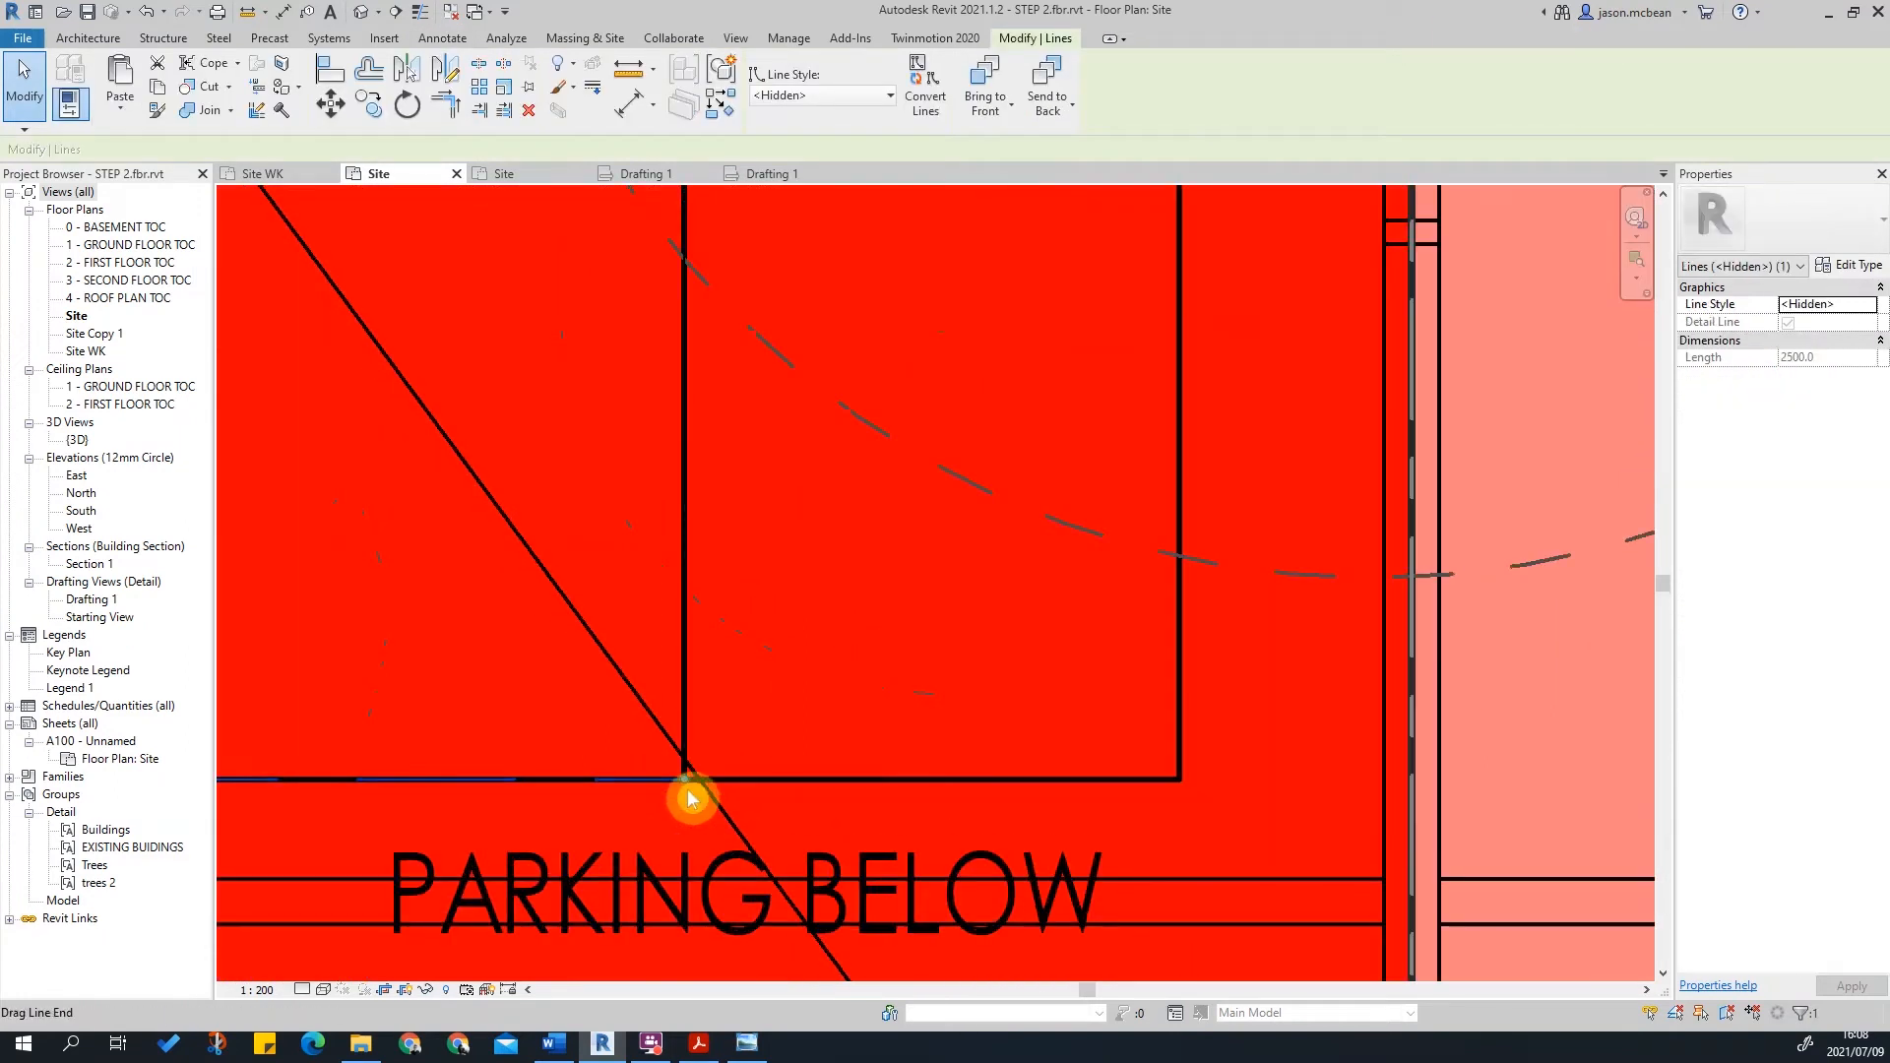
left_click_drag(703, 785, 1172, 783)
Step: Draw a <Hidden> detail line up the east edge of the eastern parking bay in unit NO. 1
right_click(1169, 785)
left_click(1224, 486)
left_click(1182, 778)
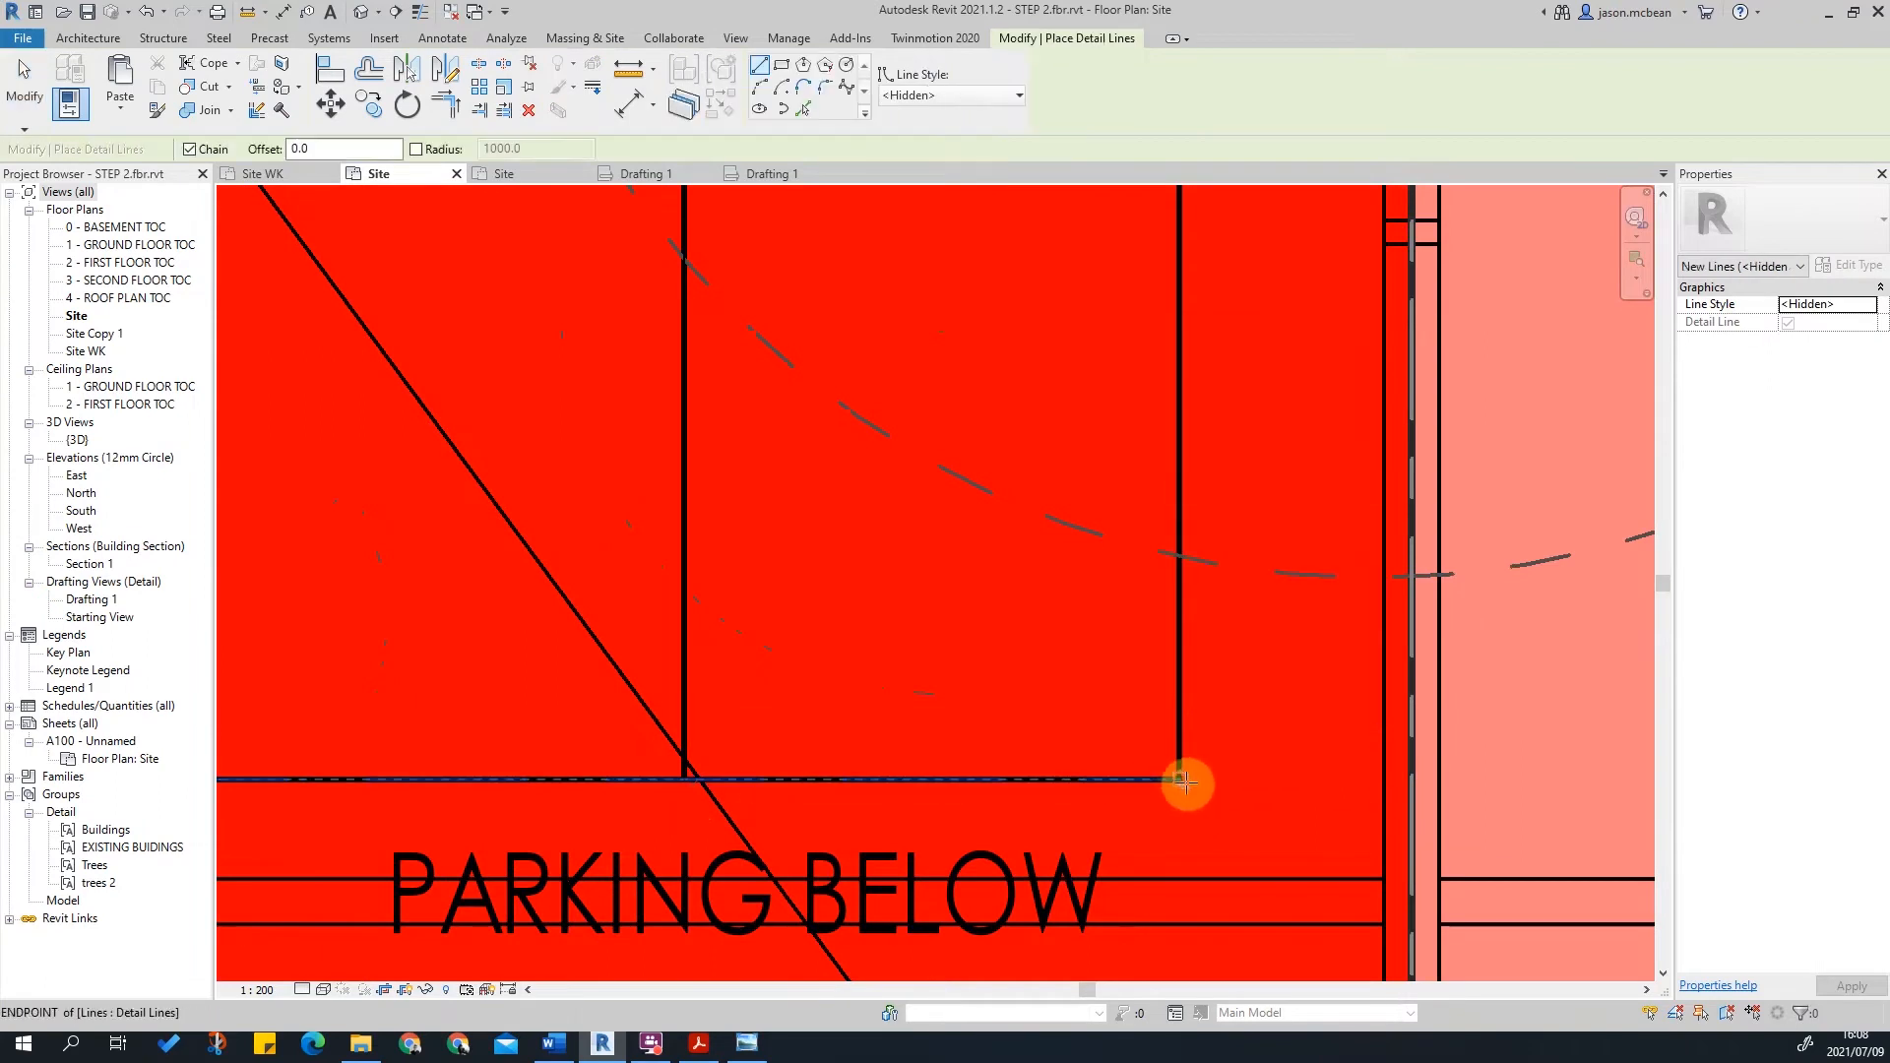
scroll(1221, 443, "down", 3)
scroll(1212, 354, "up", 3)
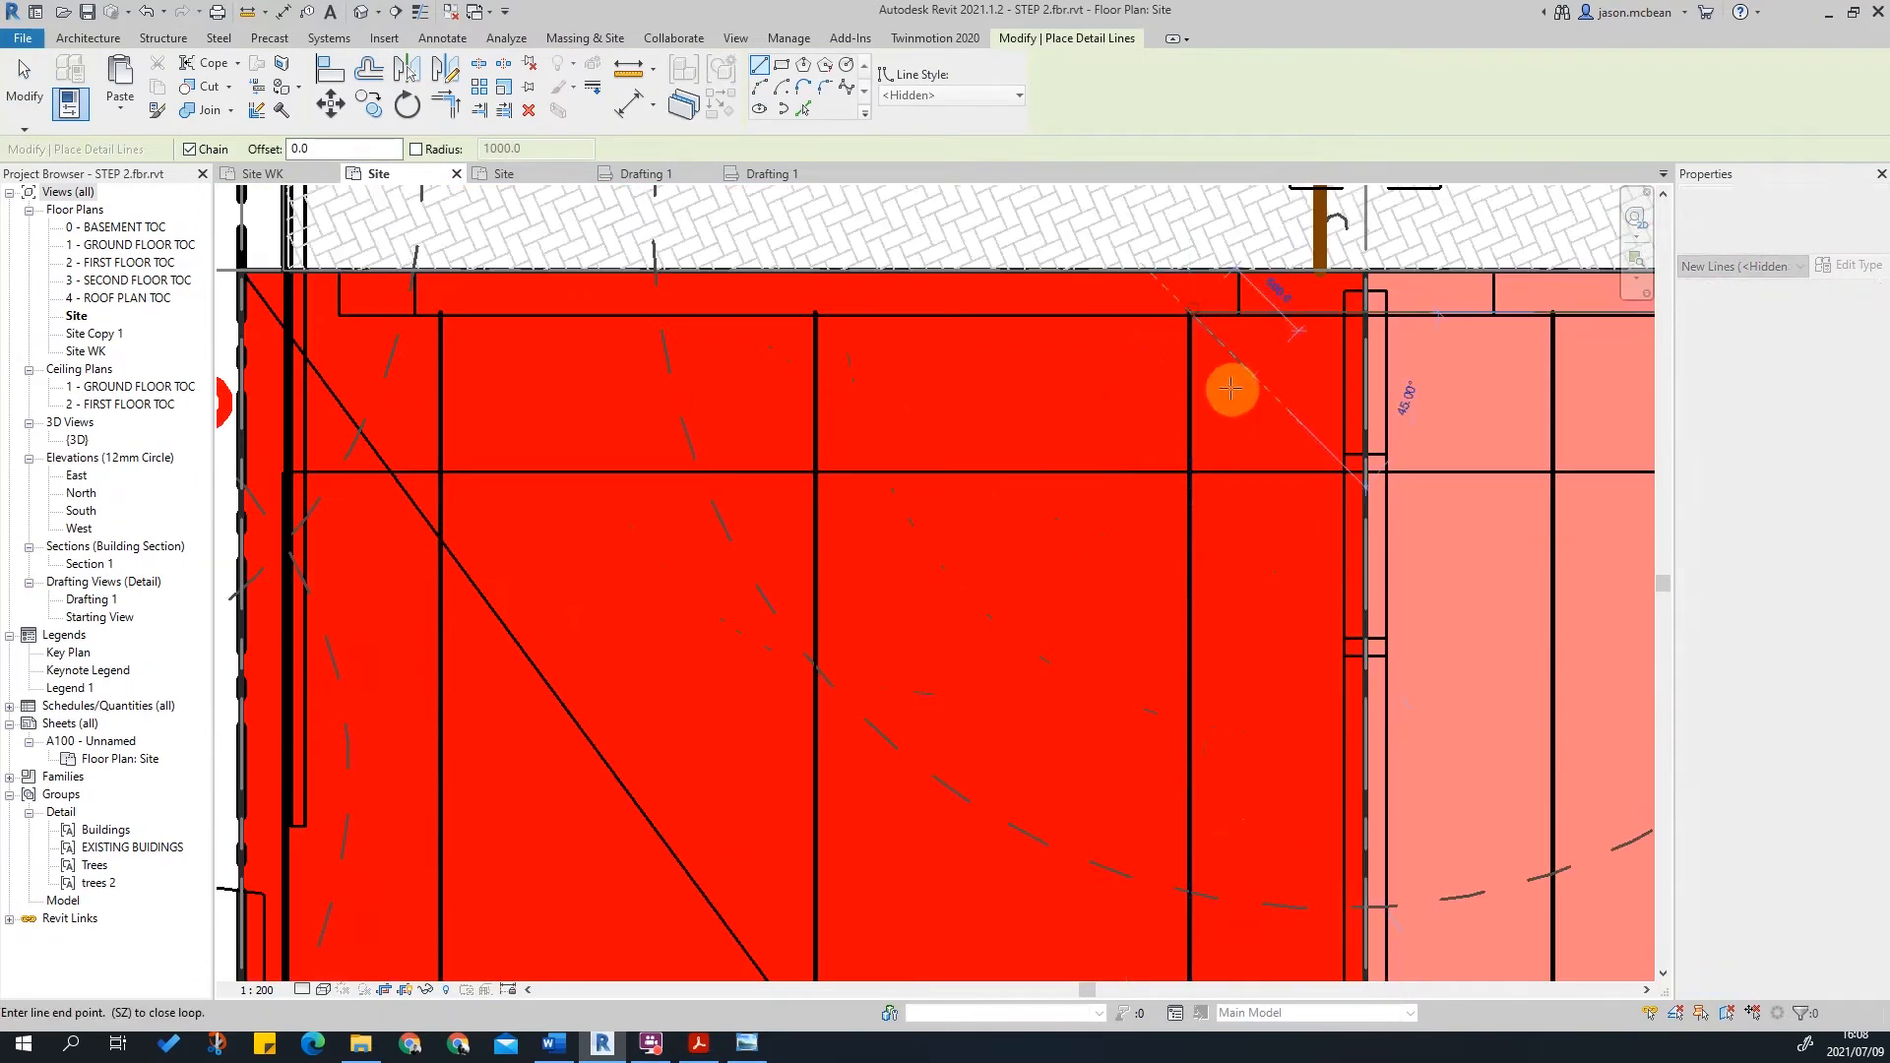
scroll(1249, 262, "down", 3)
key("Escape")
key("Escape")
key("Escape")
key("Escape")
key("Escape")
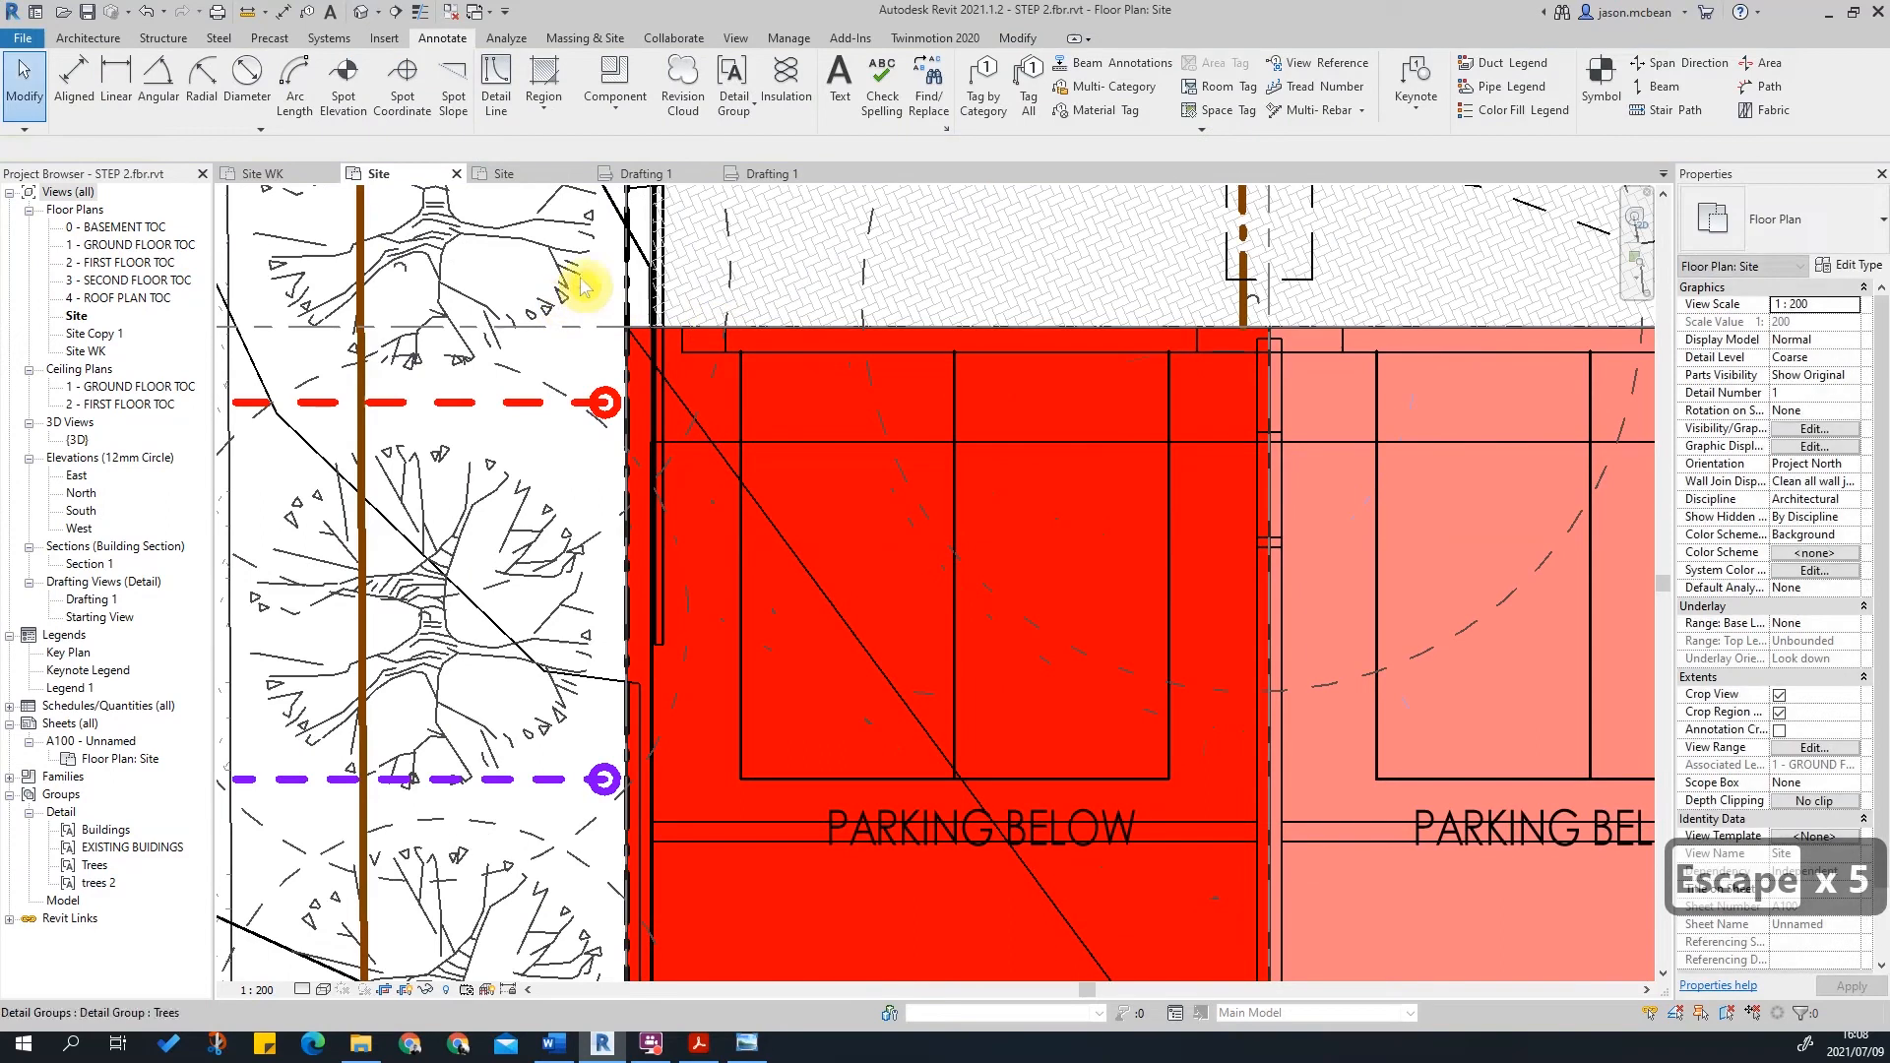
Step: Select the parking bay outlines in unit NO. 1 and filter the selection down to only the <Hidden> lines
left_click(1277, 827)
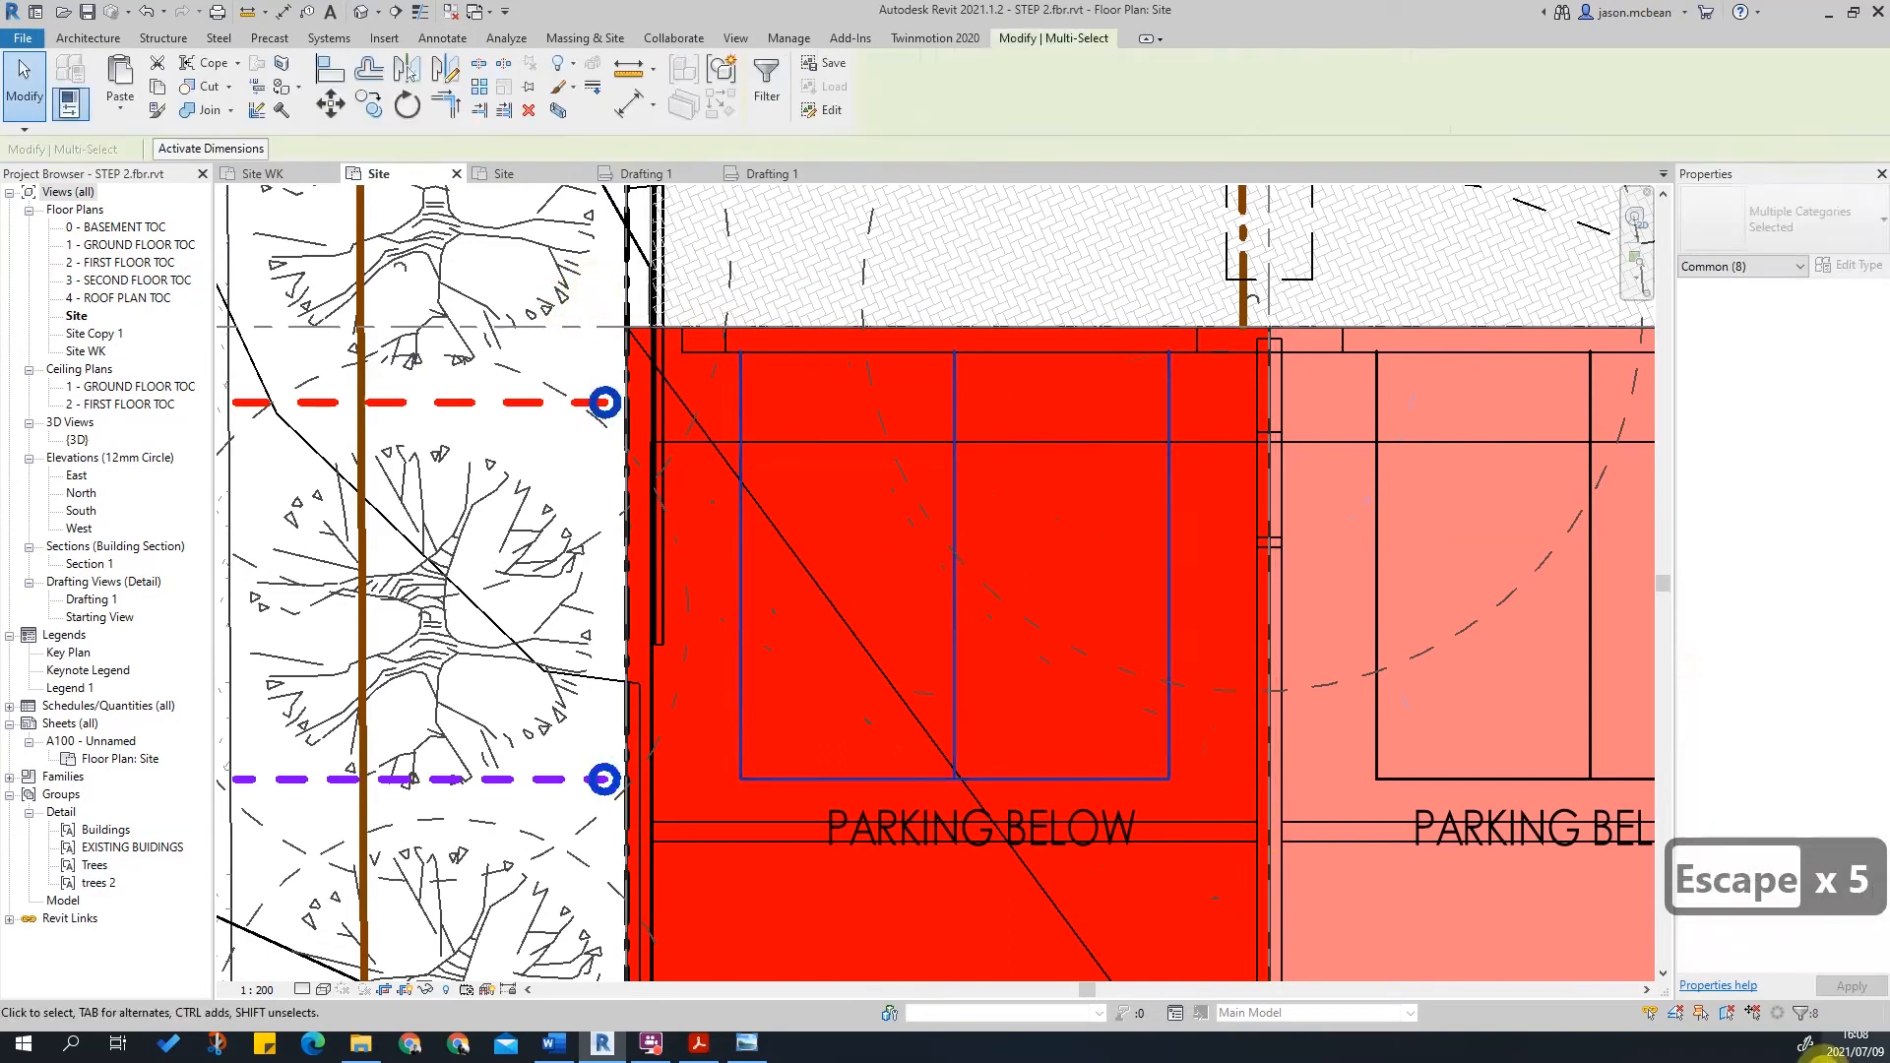
left_click(1810, 1016)
left_click(1084, 436)
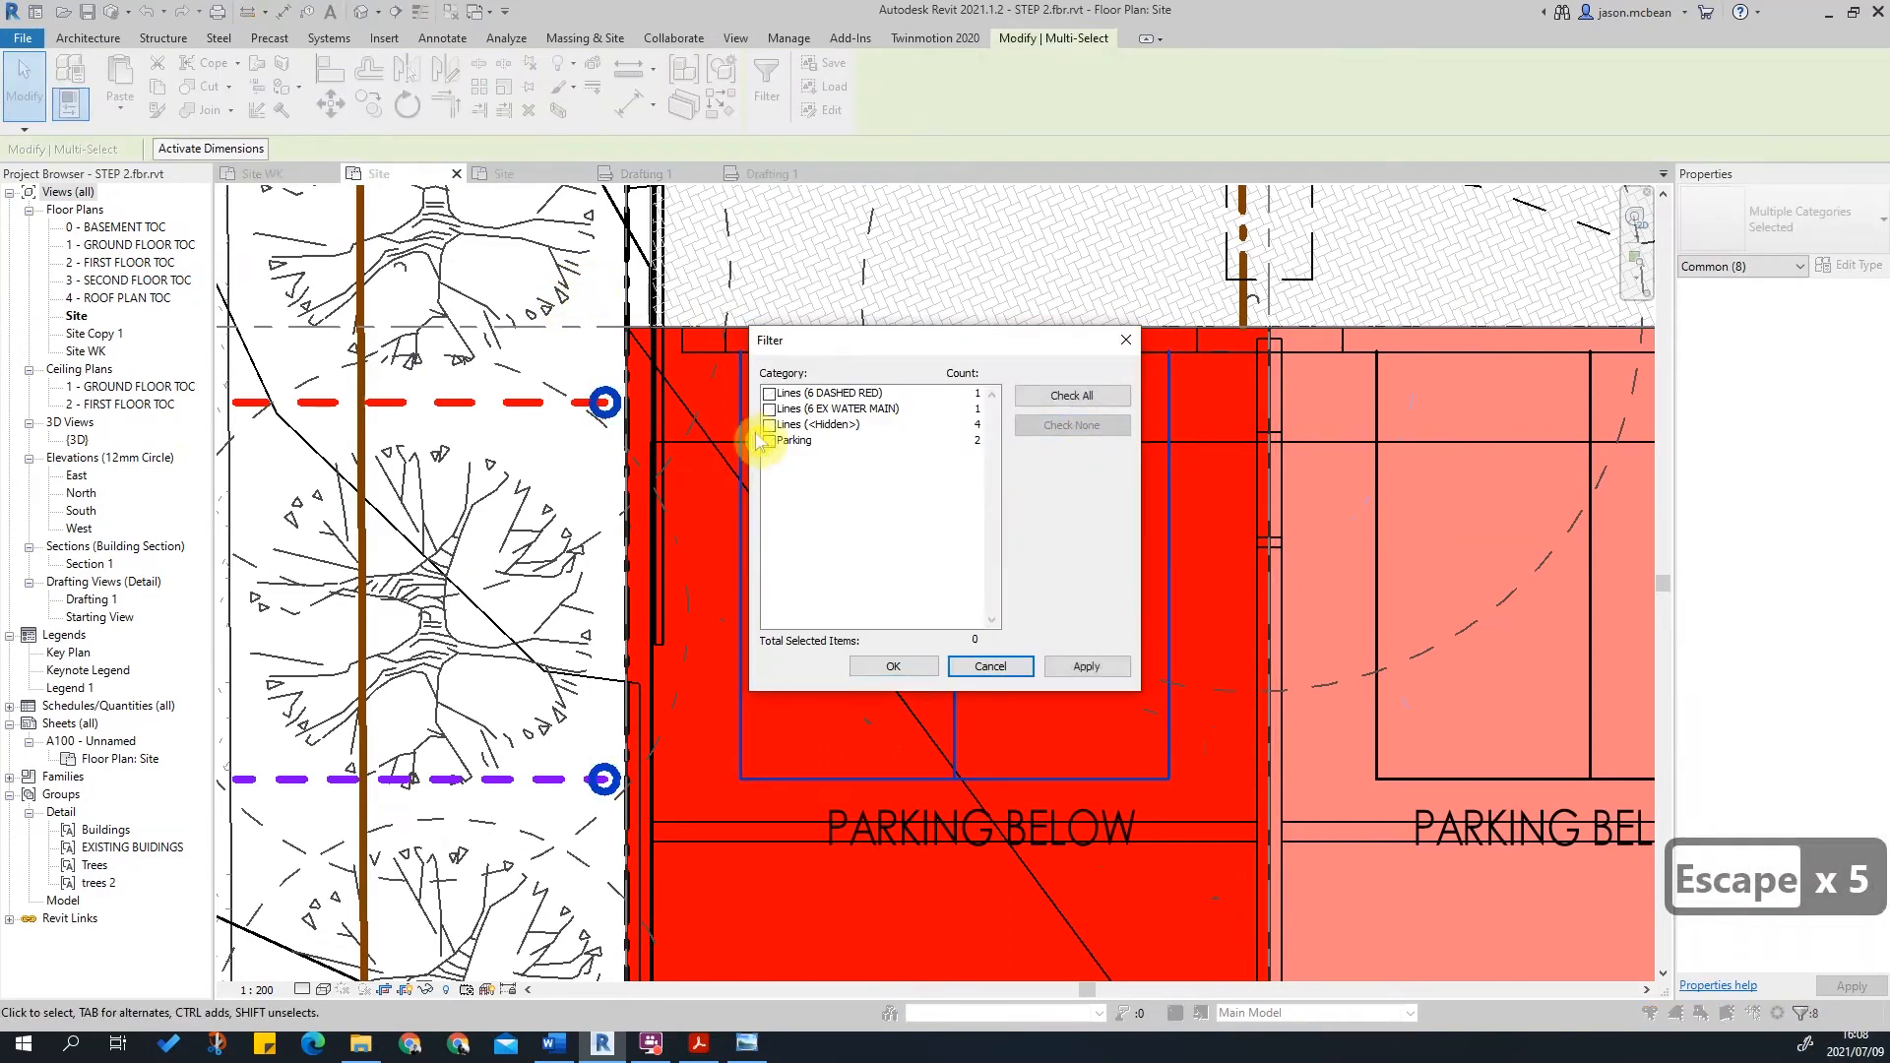
left_click(770, 425)
left_click(909, 675)
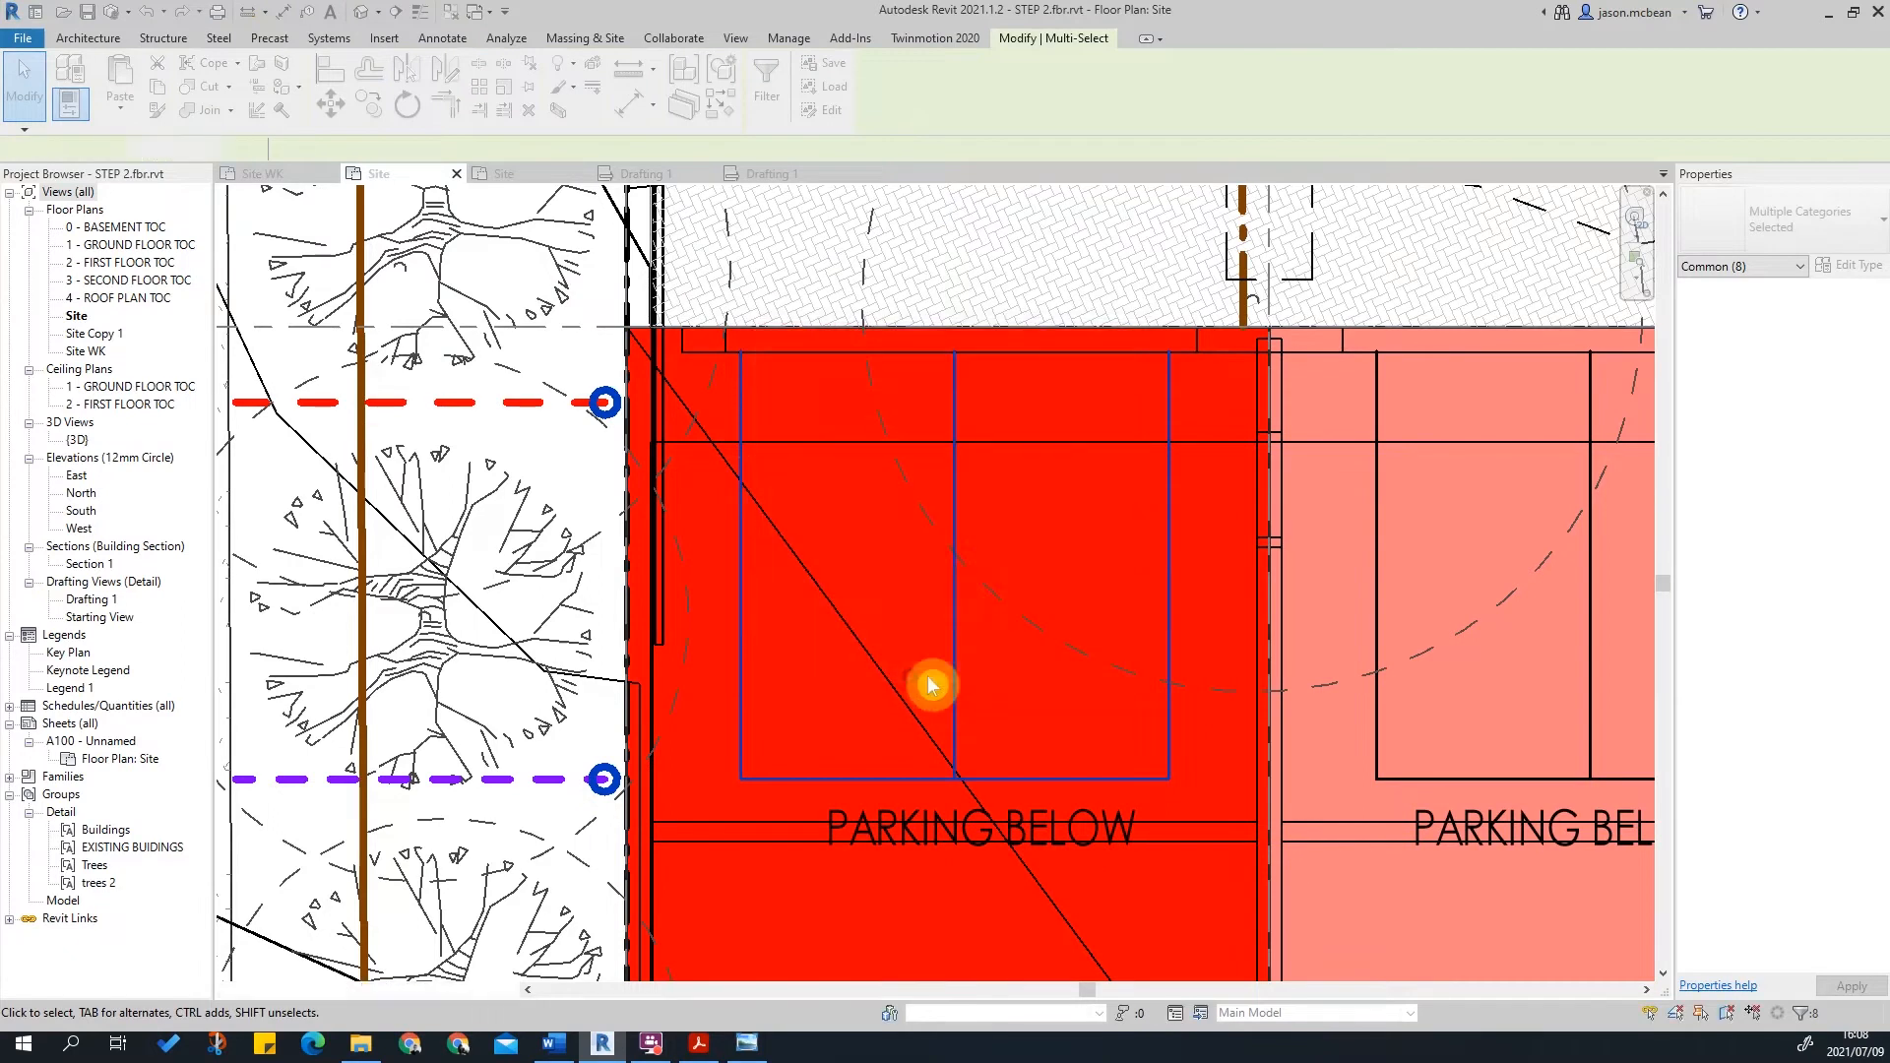
Step: Copy the hidden bay outline as multiple copies onto the parking bays of units NO. 2, NO. 3 and NO. 4
left_click(371, 106)
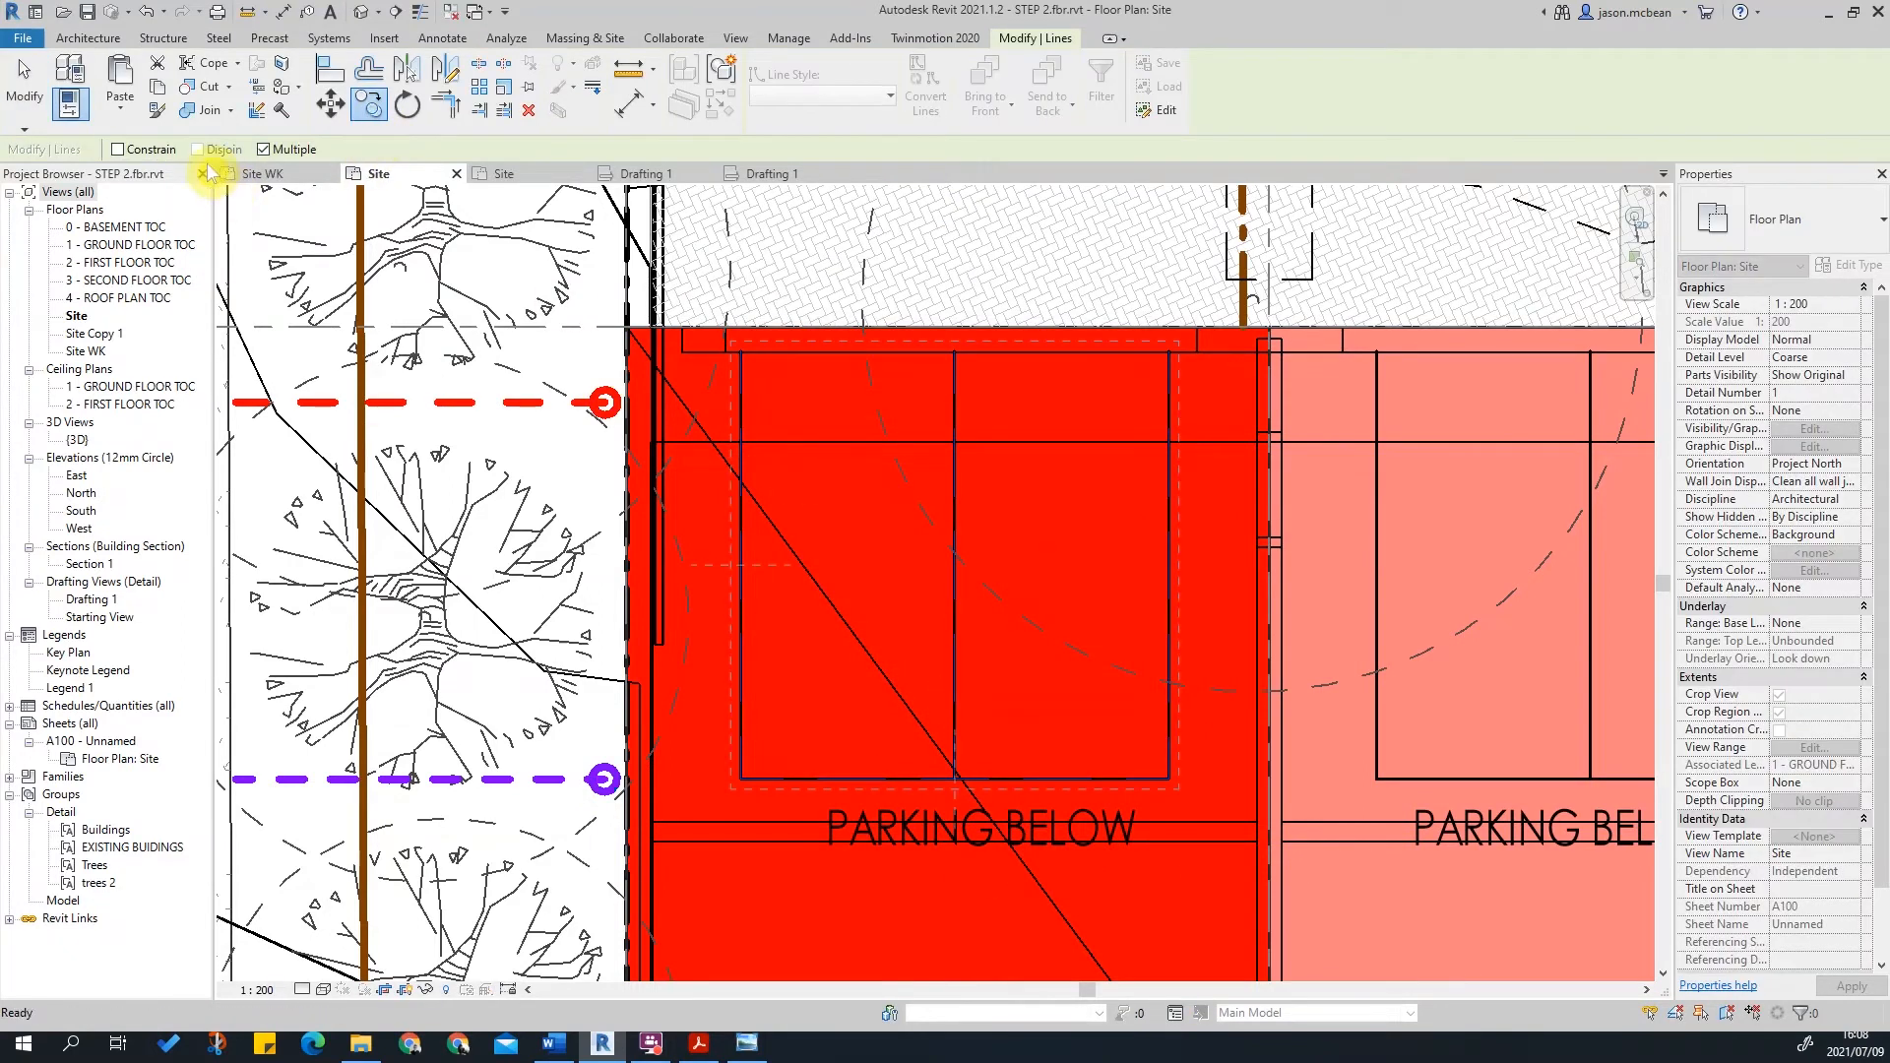
left_click(754, 816)
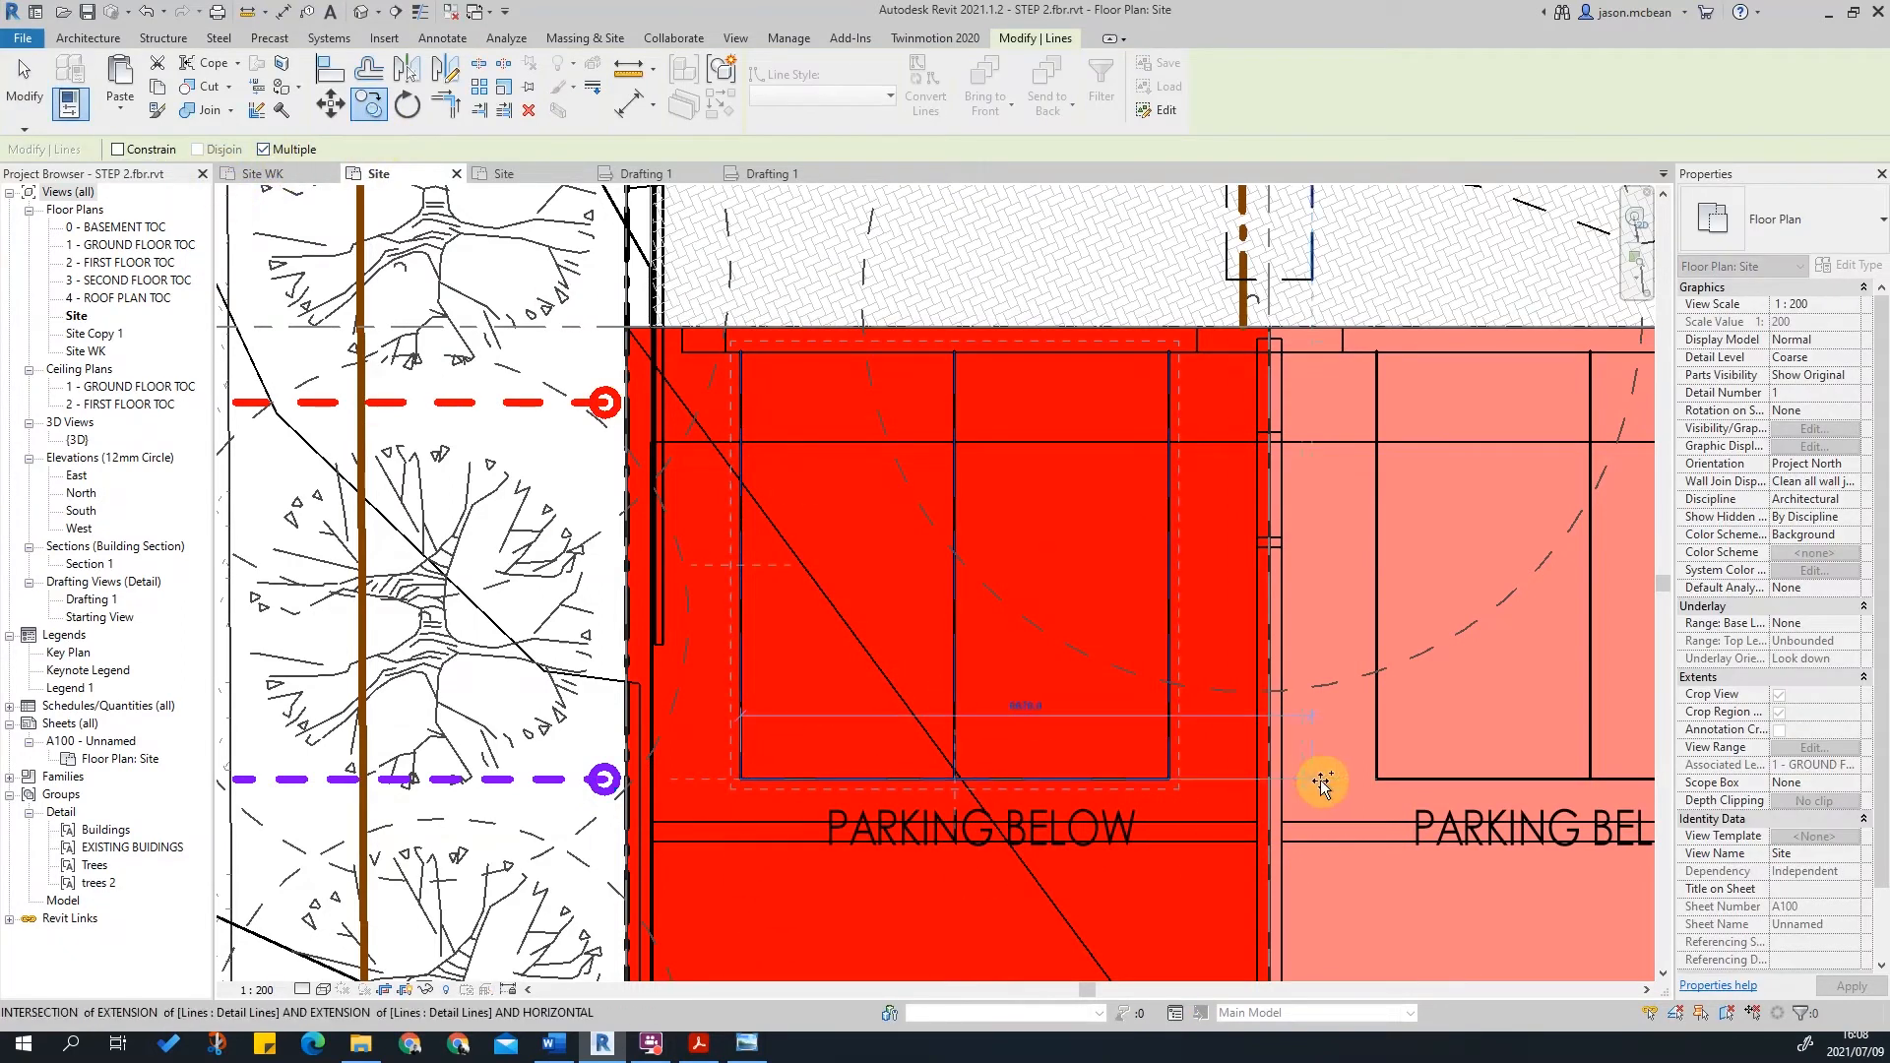
scroll(1368, 778, "down", 2)
middle_click_drag(1359, 772, 759, 726)
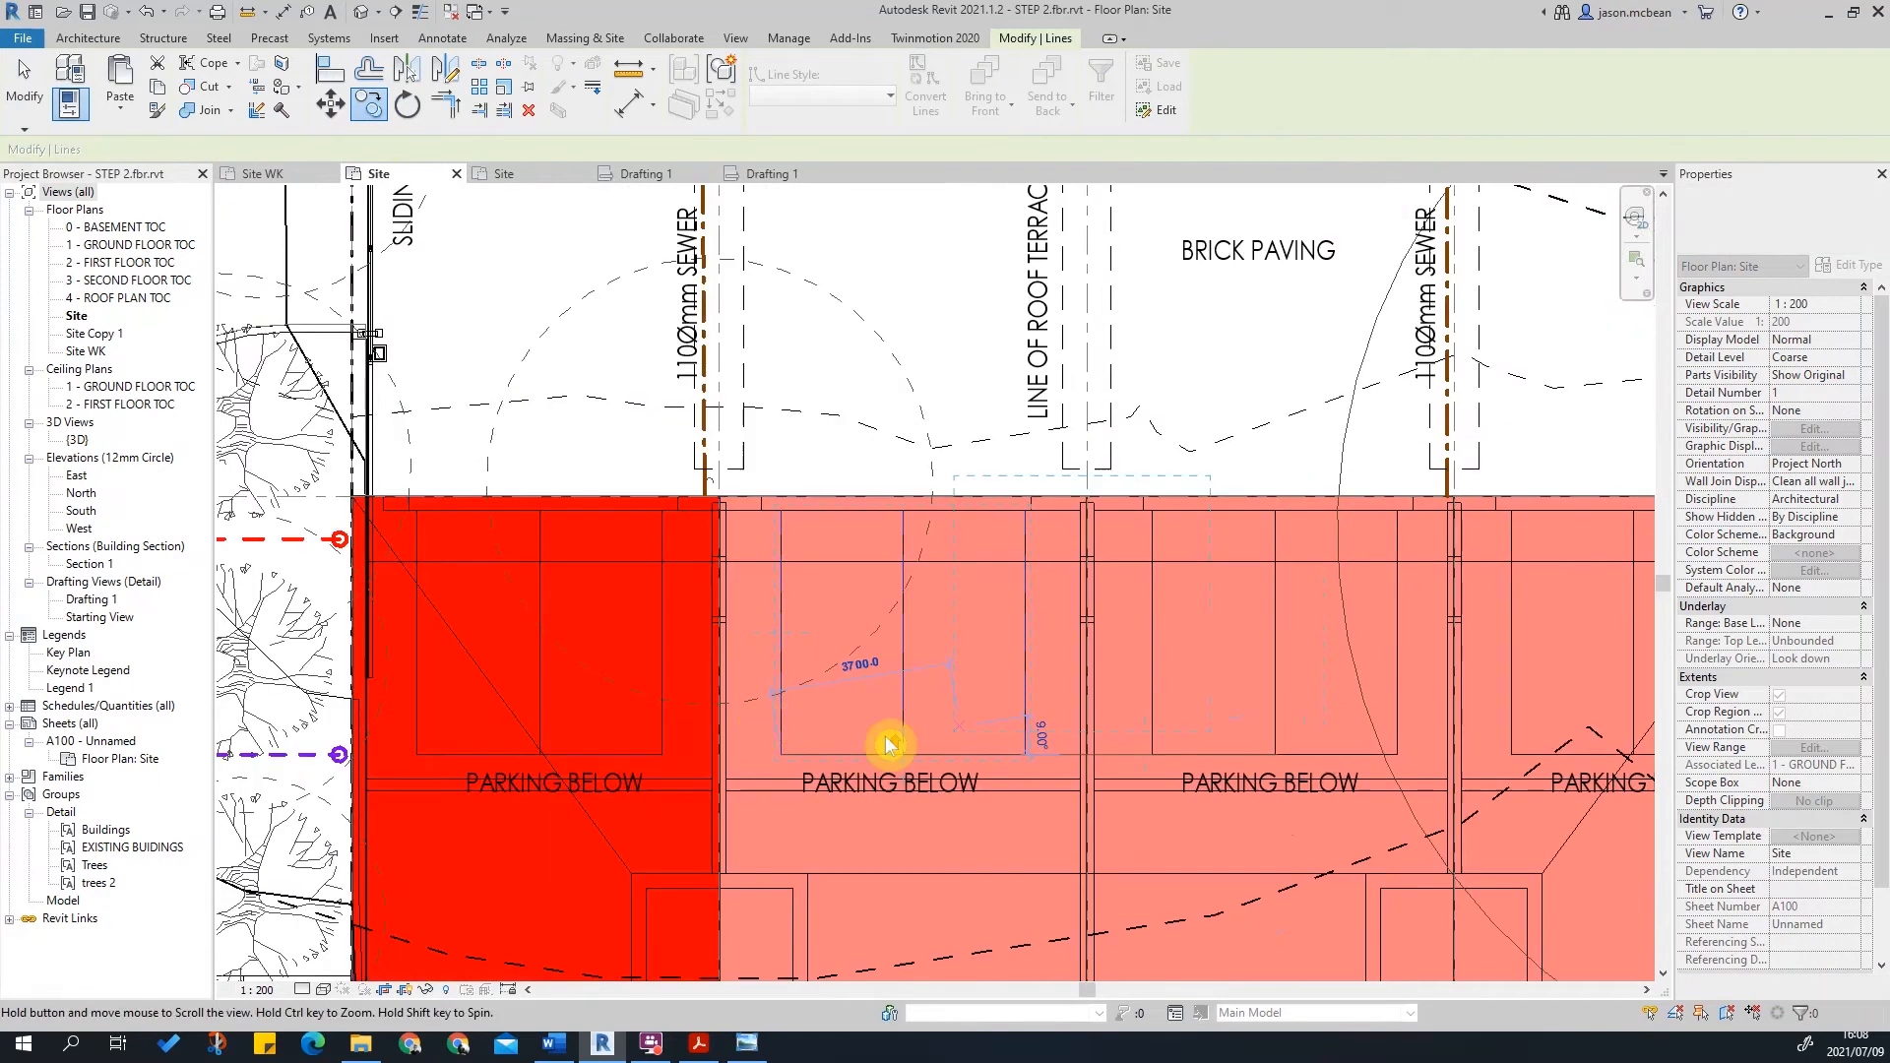
scroll(1004, 747, "up", 1)
scroll(669, 787, "down", 2)
scroll(1177, 752, "up", 3)
left_click(1164, 751)
scroll(1103, 717, "down", 2)
key("Escape")
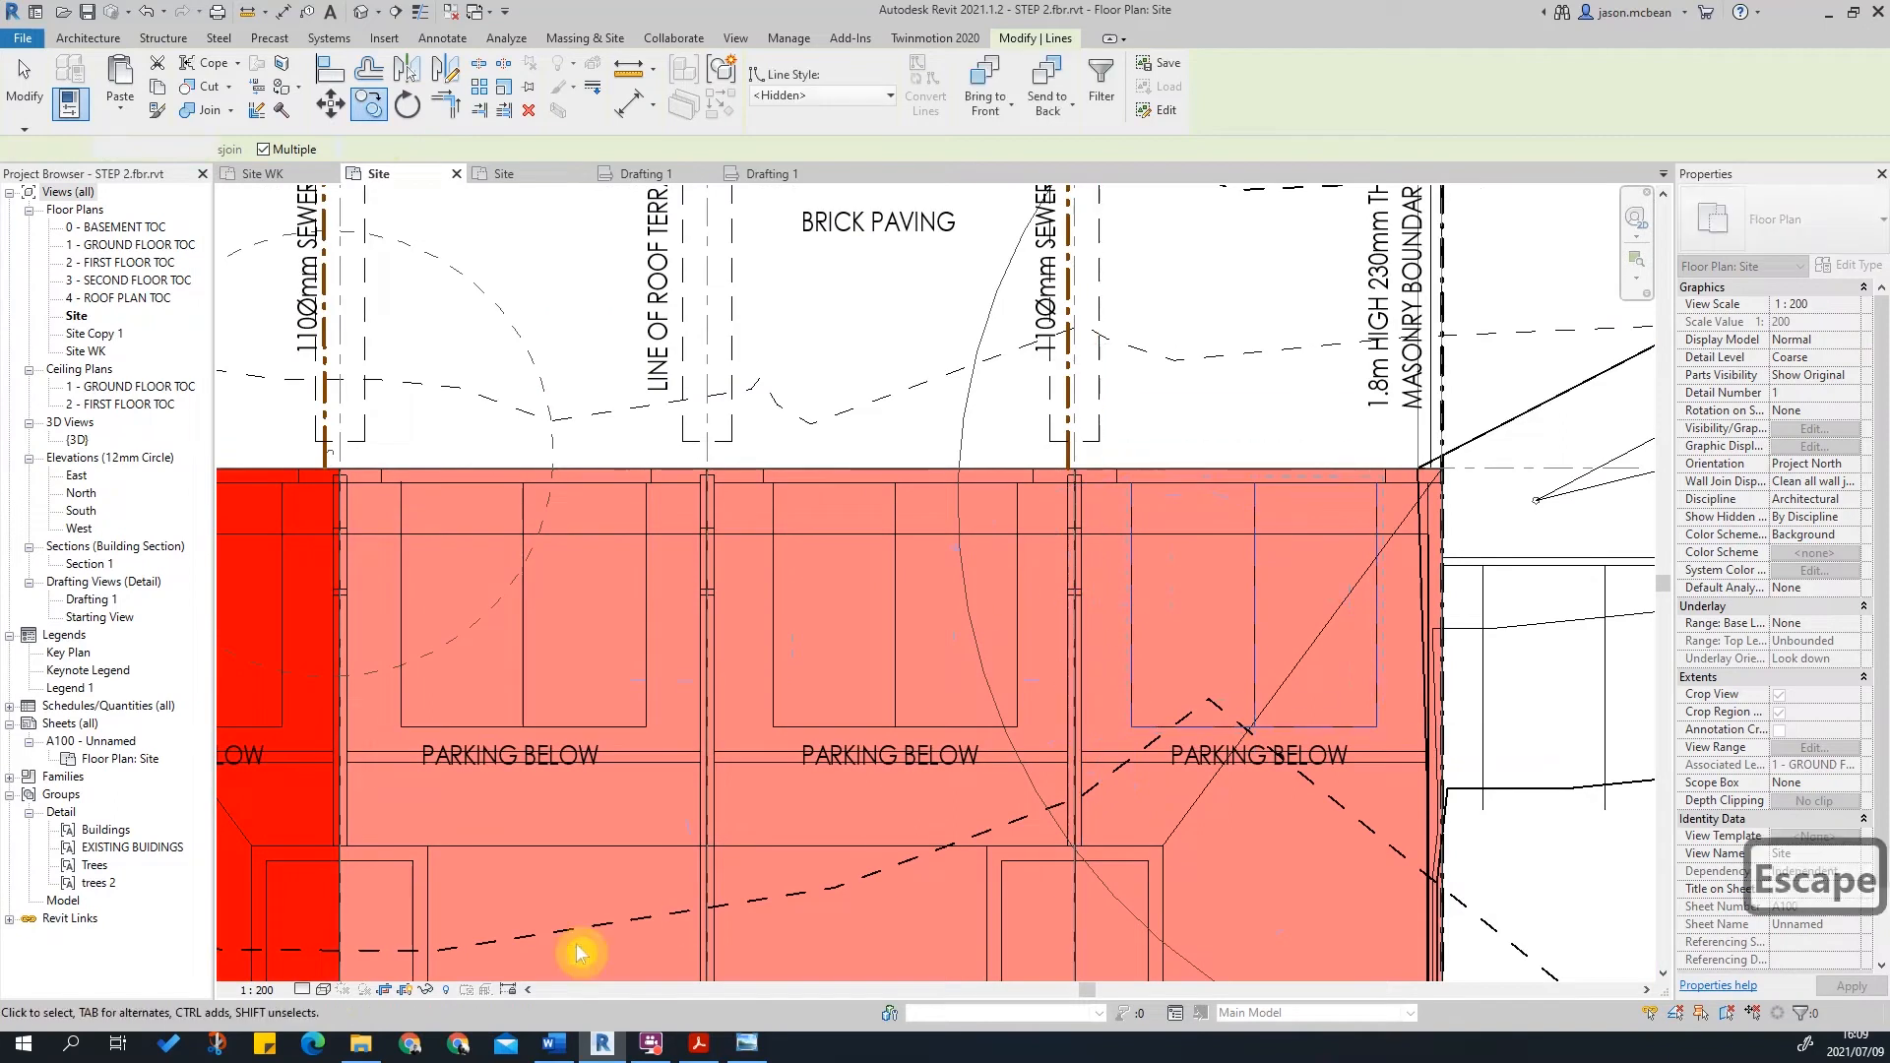
Step: Switch the Site plan from Wireframe back to a visual style that hides obscured model edges
left_click(325, 990)
key("Escape")
key("Escape")
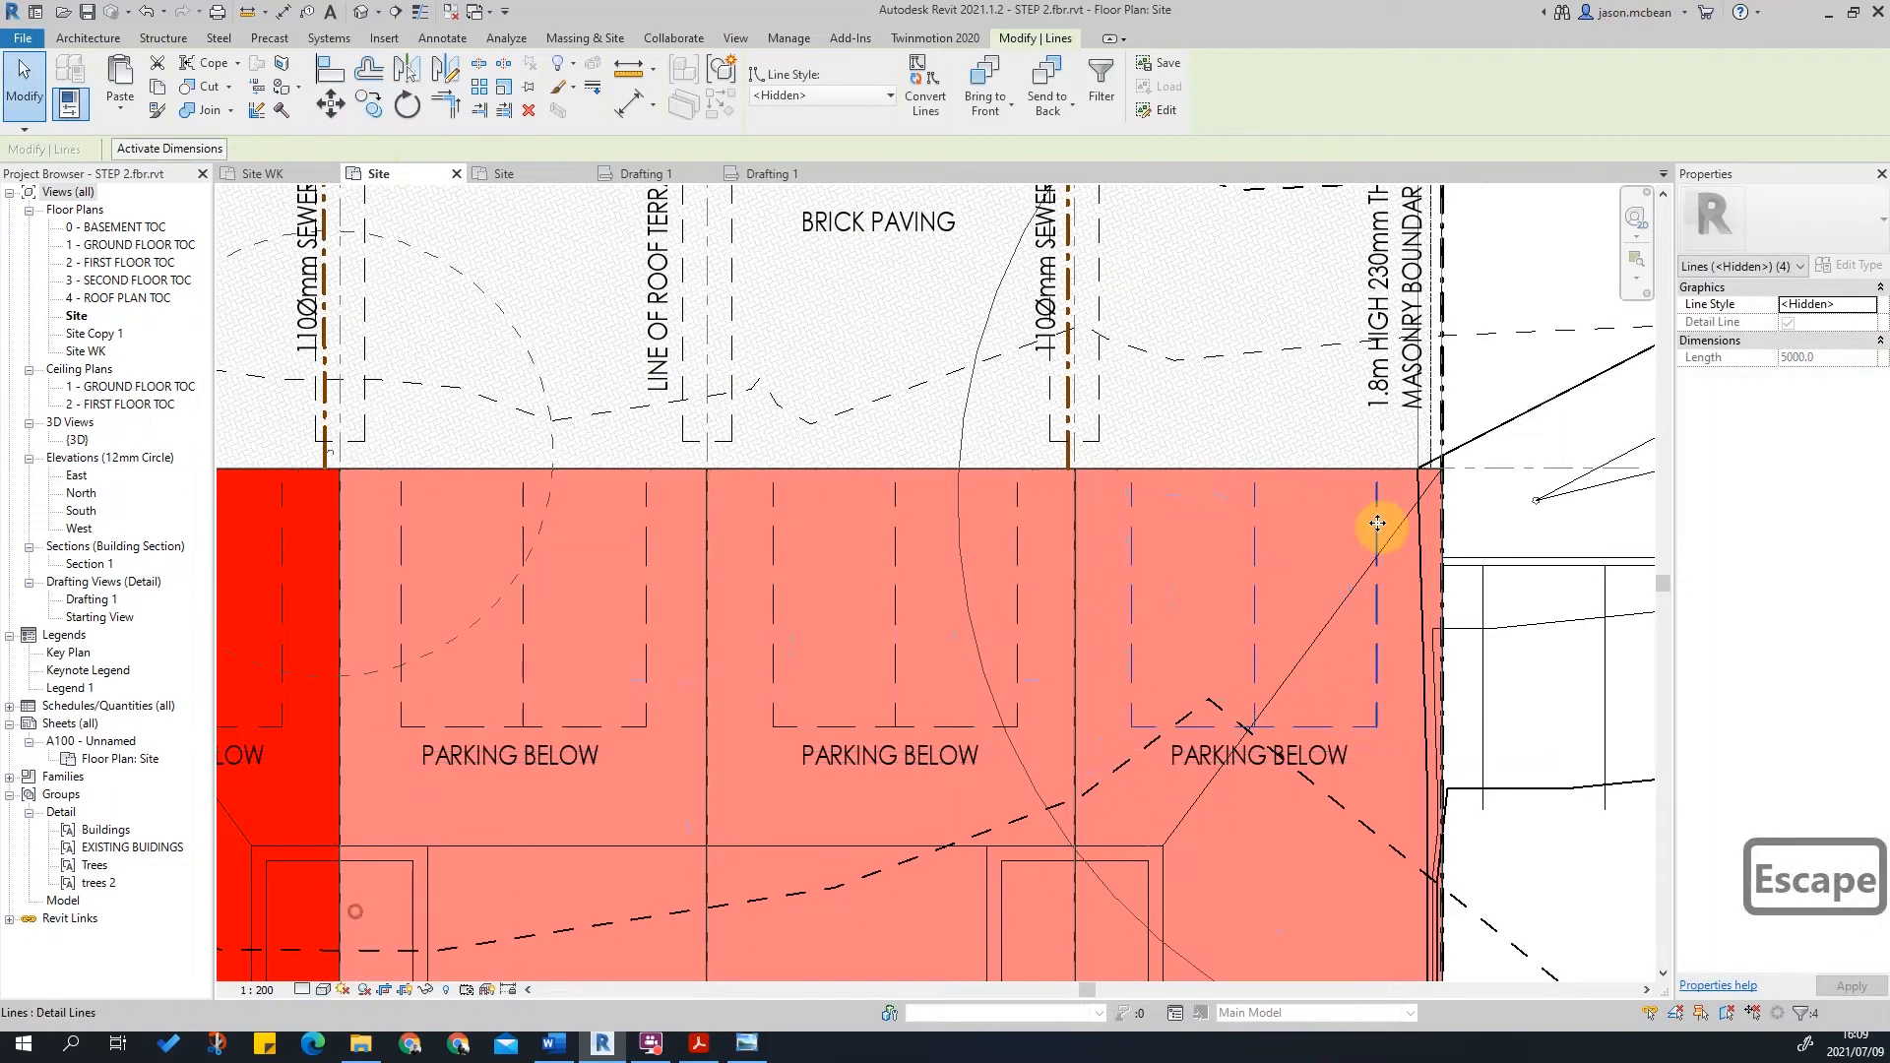
Step: Examine the copied parking outlines, the unit numbers and the notes around the building on the site plan
scroll(1190, 603, "down", 3)
middle_click_drag(1256, 765, 1144, 611)
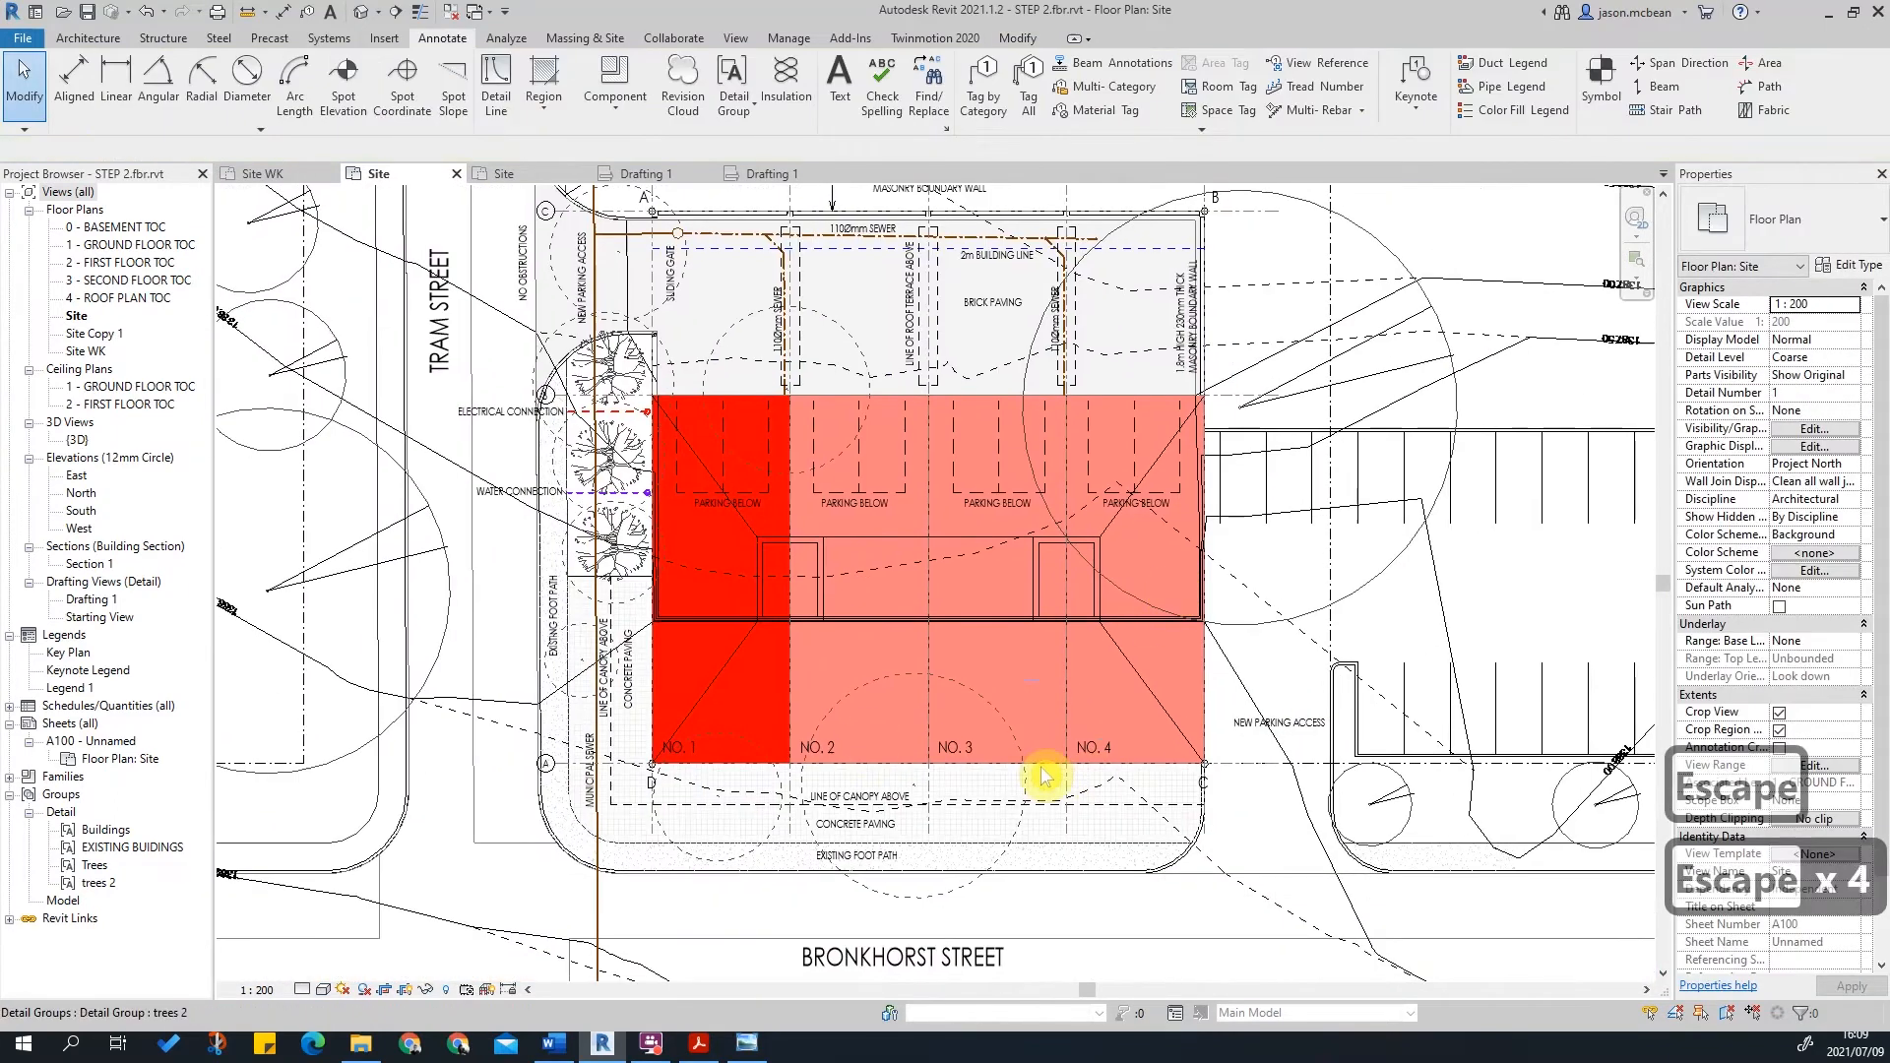
scroll(817, 768, "up", 2)
scroll(675, 751, "down", 2)
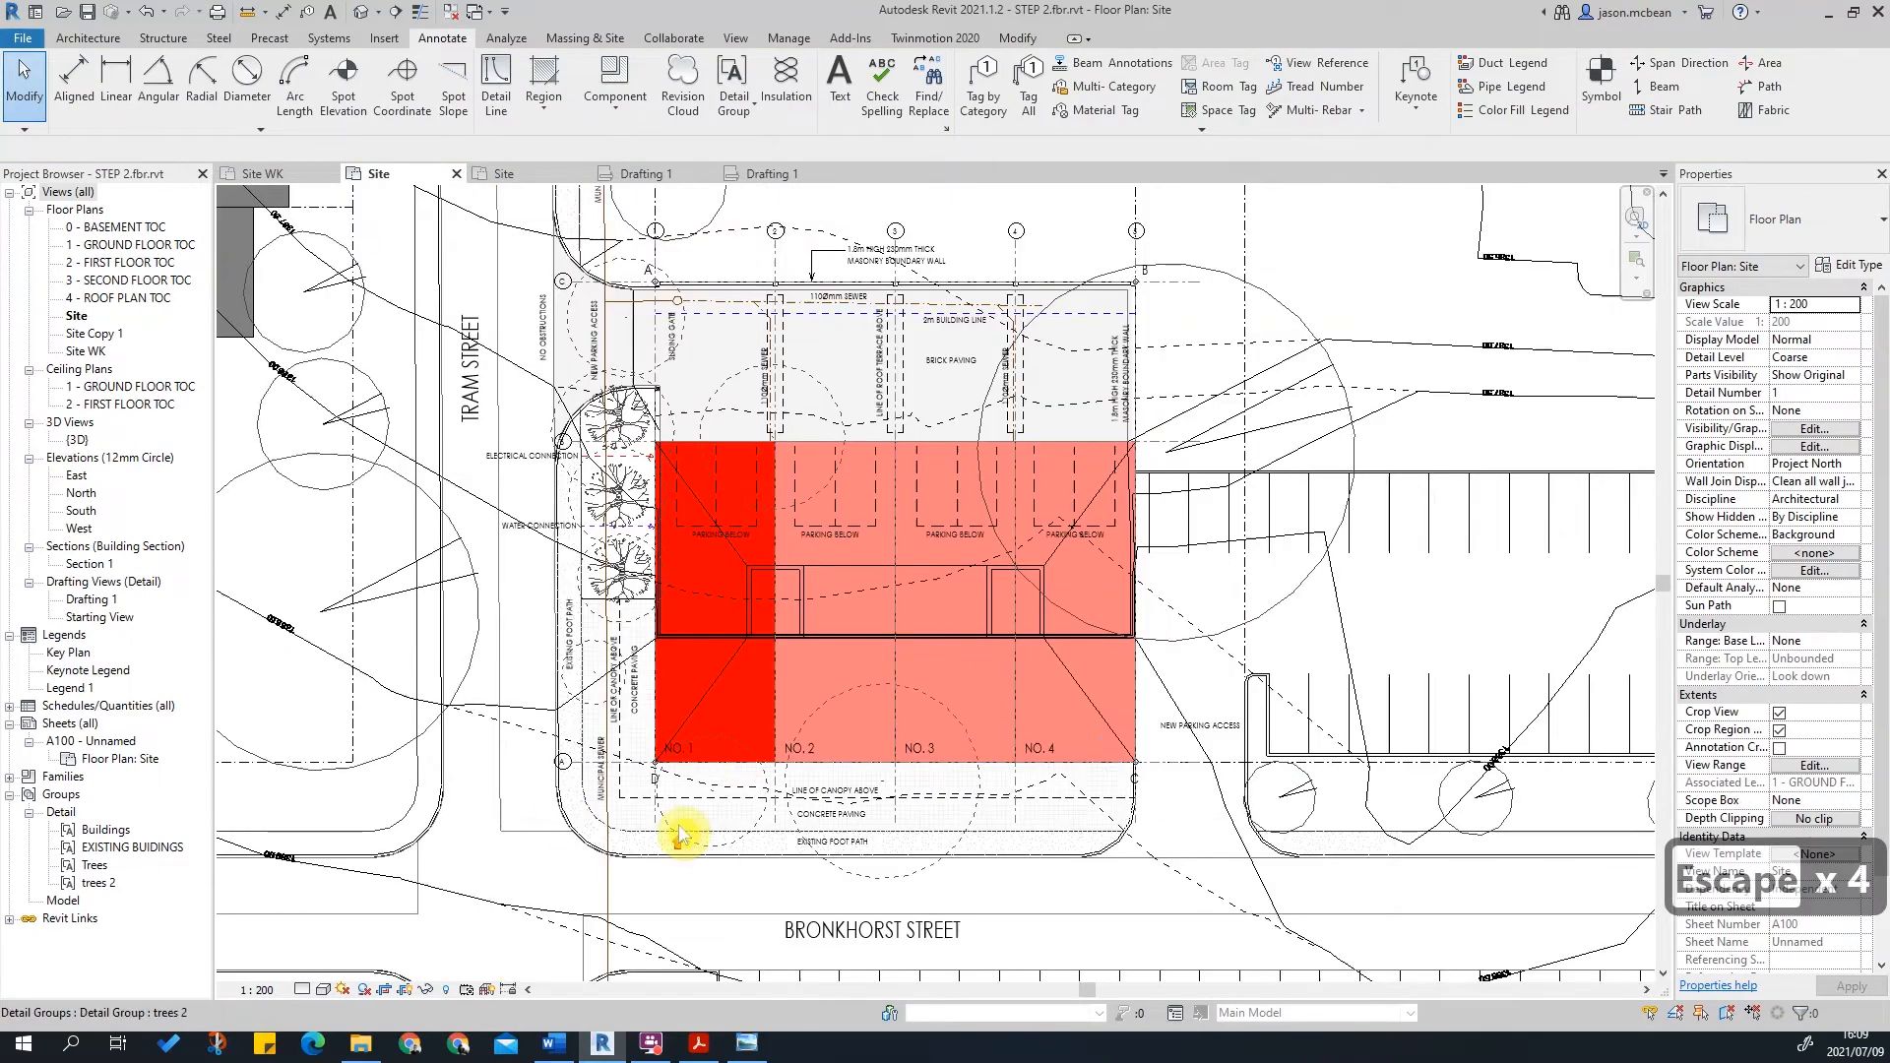
scroll(679, 703, "up", 2)
left_click(697, 685)
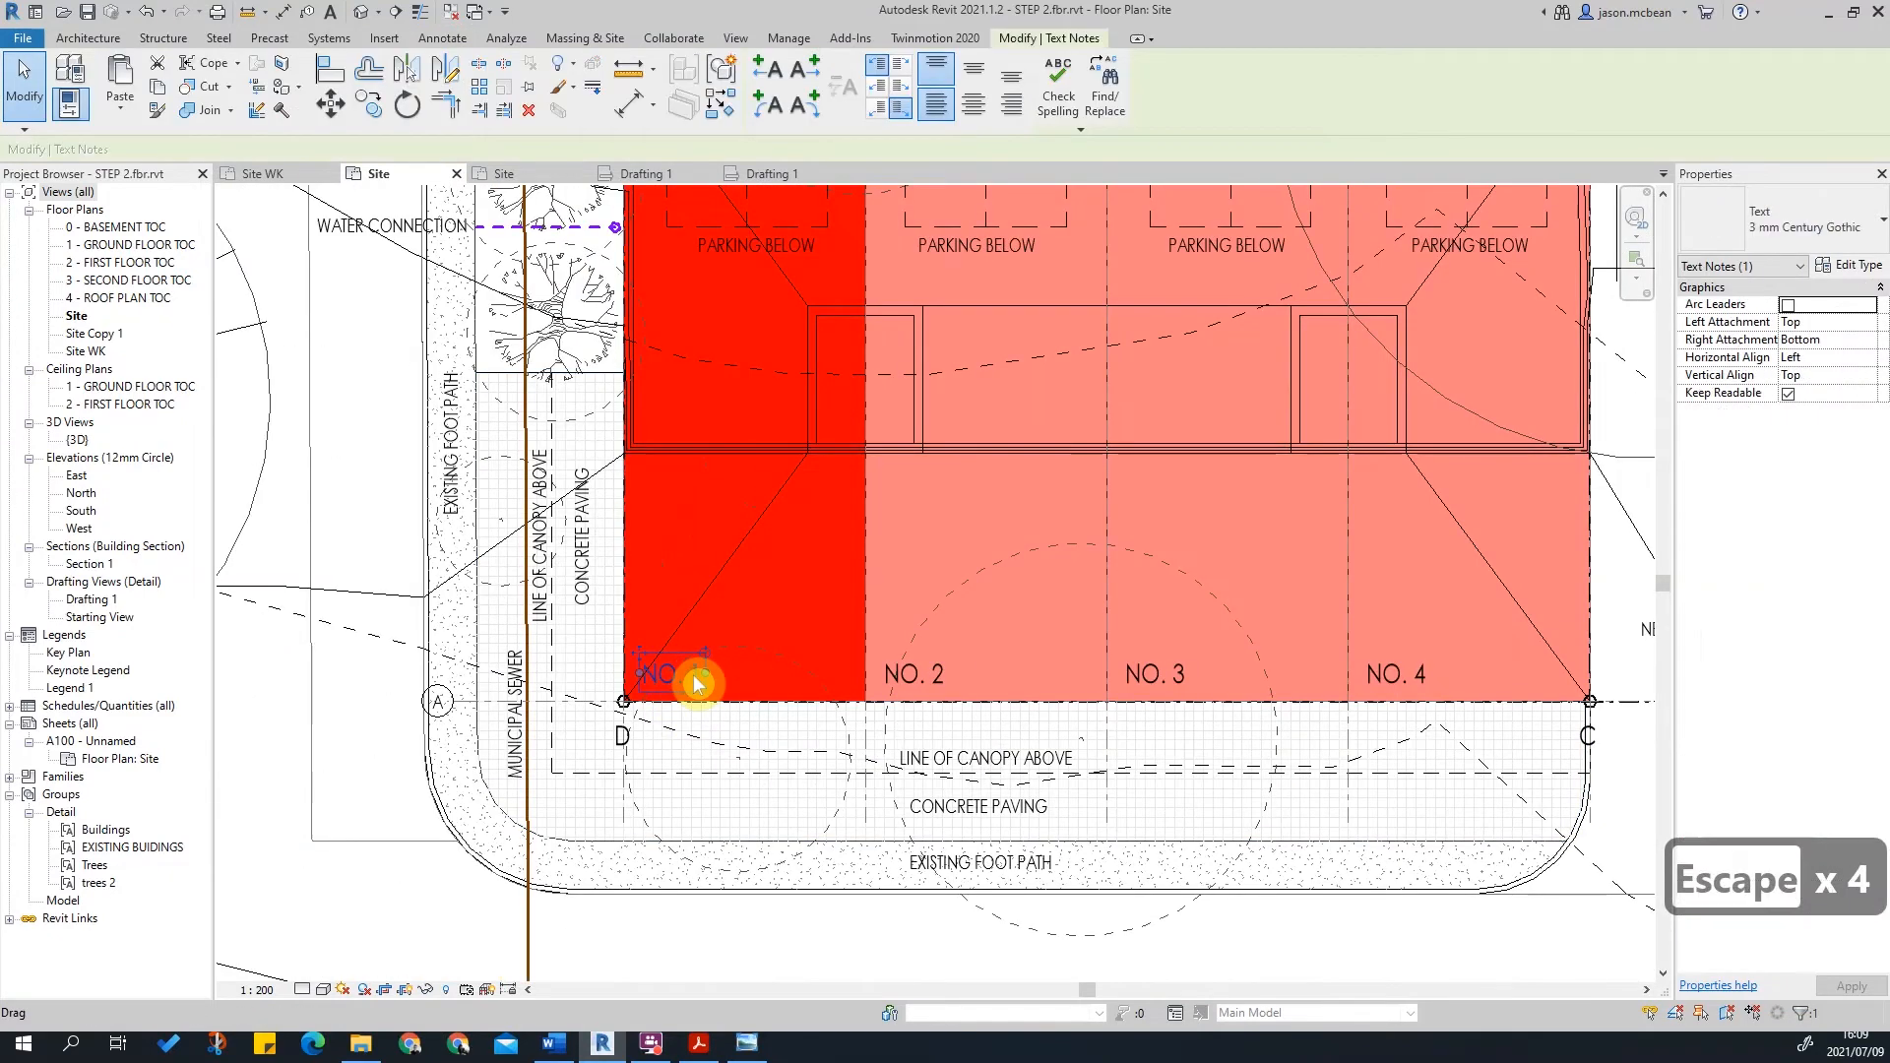
scroll(867, 701, "down", 2)
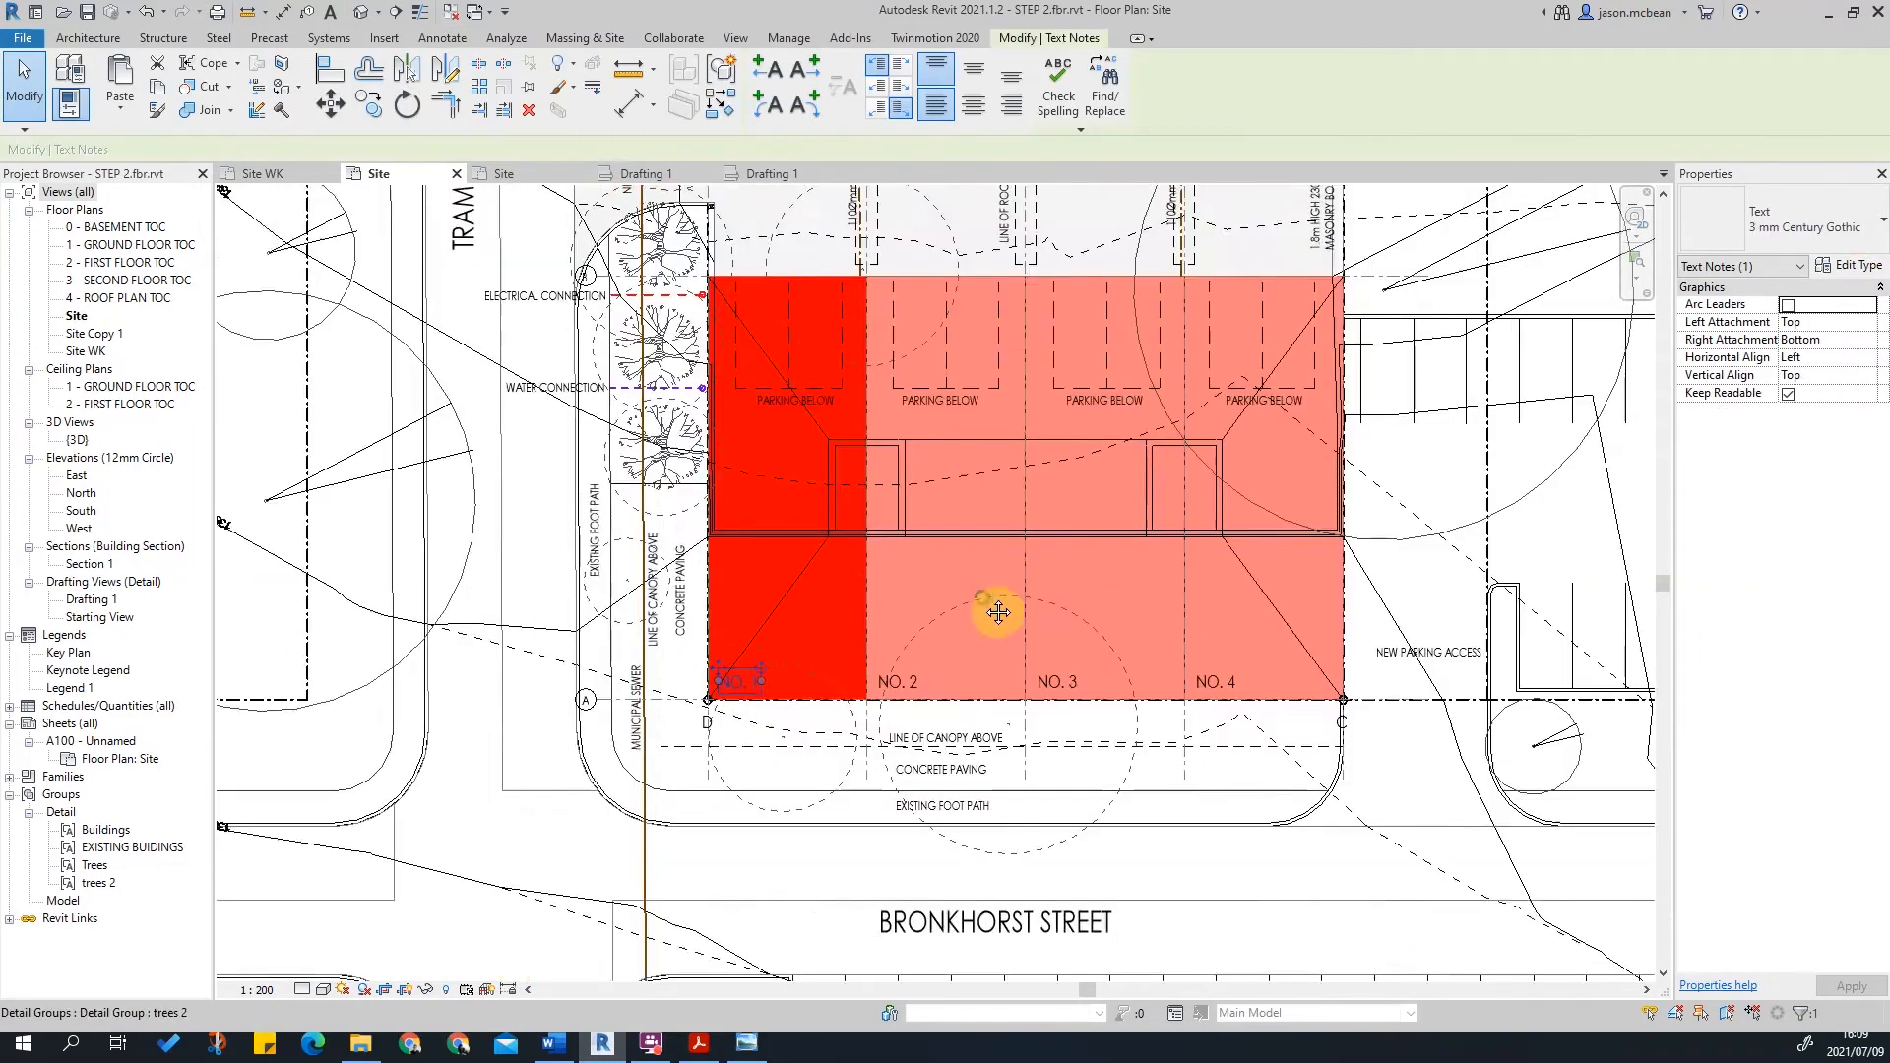
middle_click_drag(998, 613, 935, 703)
scroll(863, 476, "up", 1)
scroll(955, 563, "down", 2)
key("Escape")
middle_click_drag(1279, 439, 1225, 648)
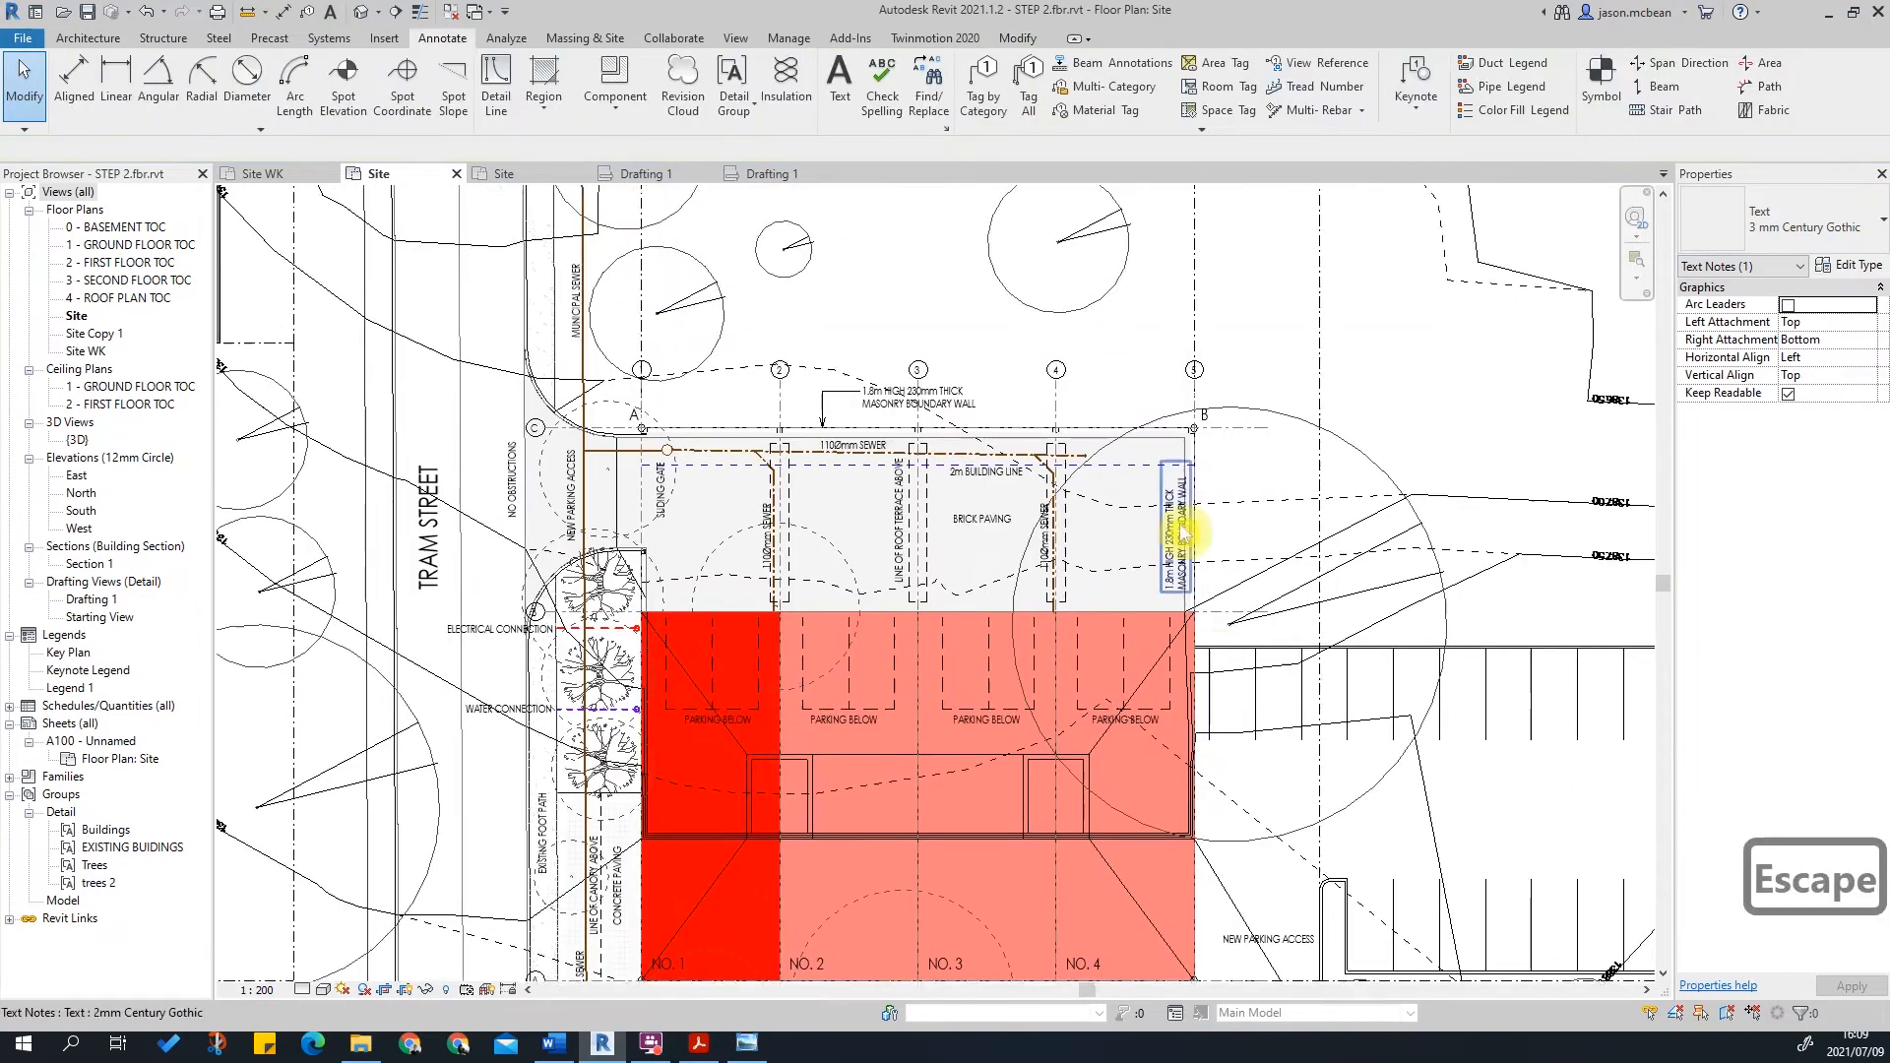
Step: Examine the boundary wall, sewer runs, grid lines and surrounding street annotations for anything still missing
key("Escape")
scroll(1189, 540, "up", 3)
scroll(1236, 552, "up", 2)
scroll(813, 499, "up", 2)
key("Escape")
key("Escape")
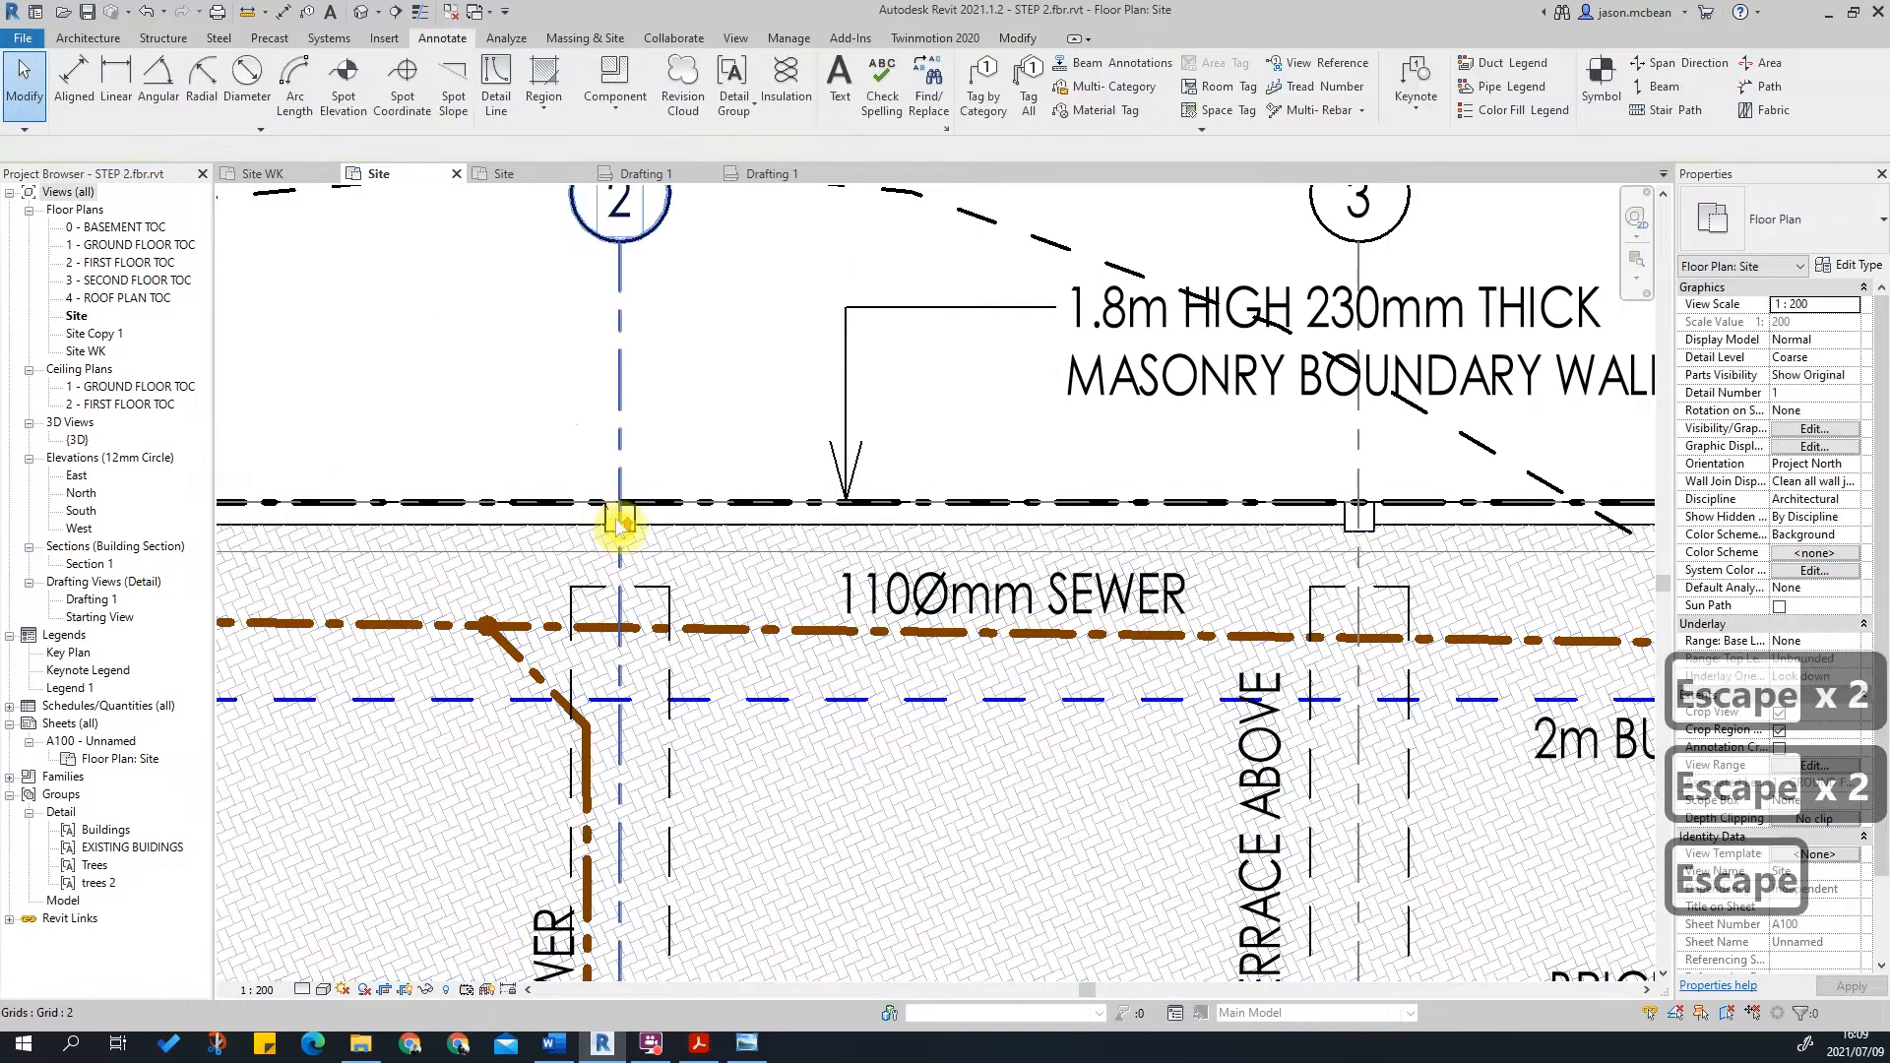
scroll(663, 527, "up", 2)
scroll(655, 527, "down", 3)
scroll(658, 531, "down", 4)
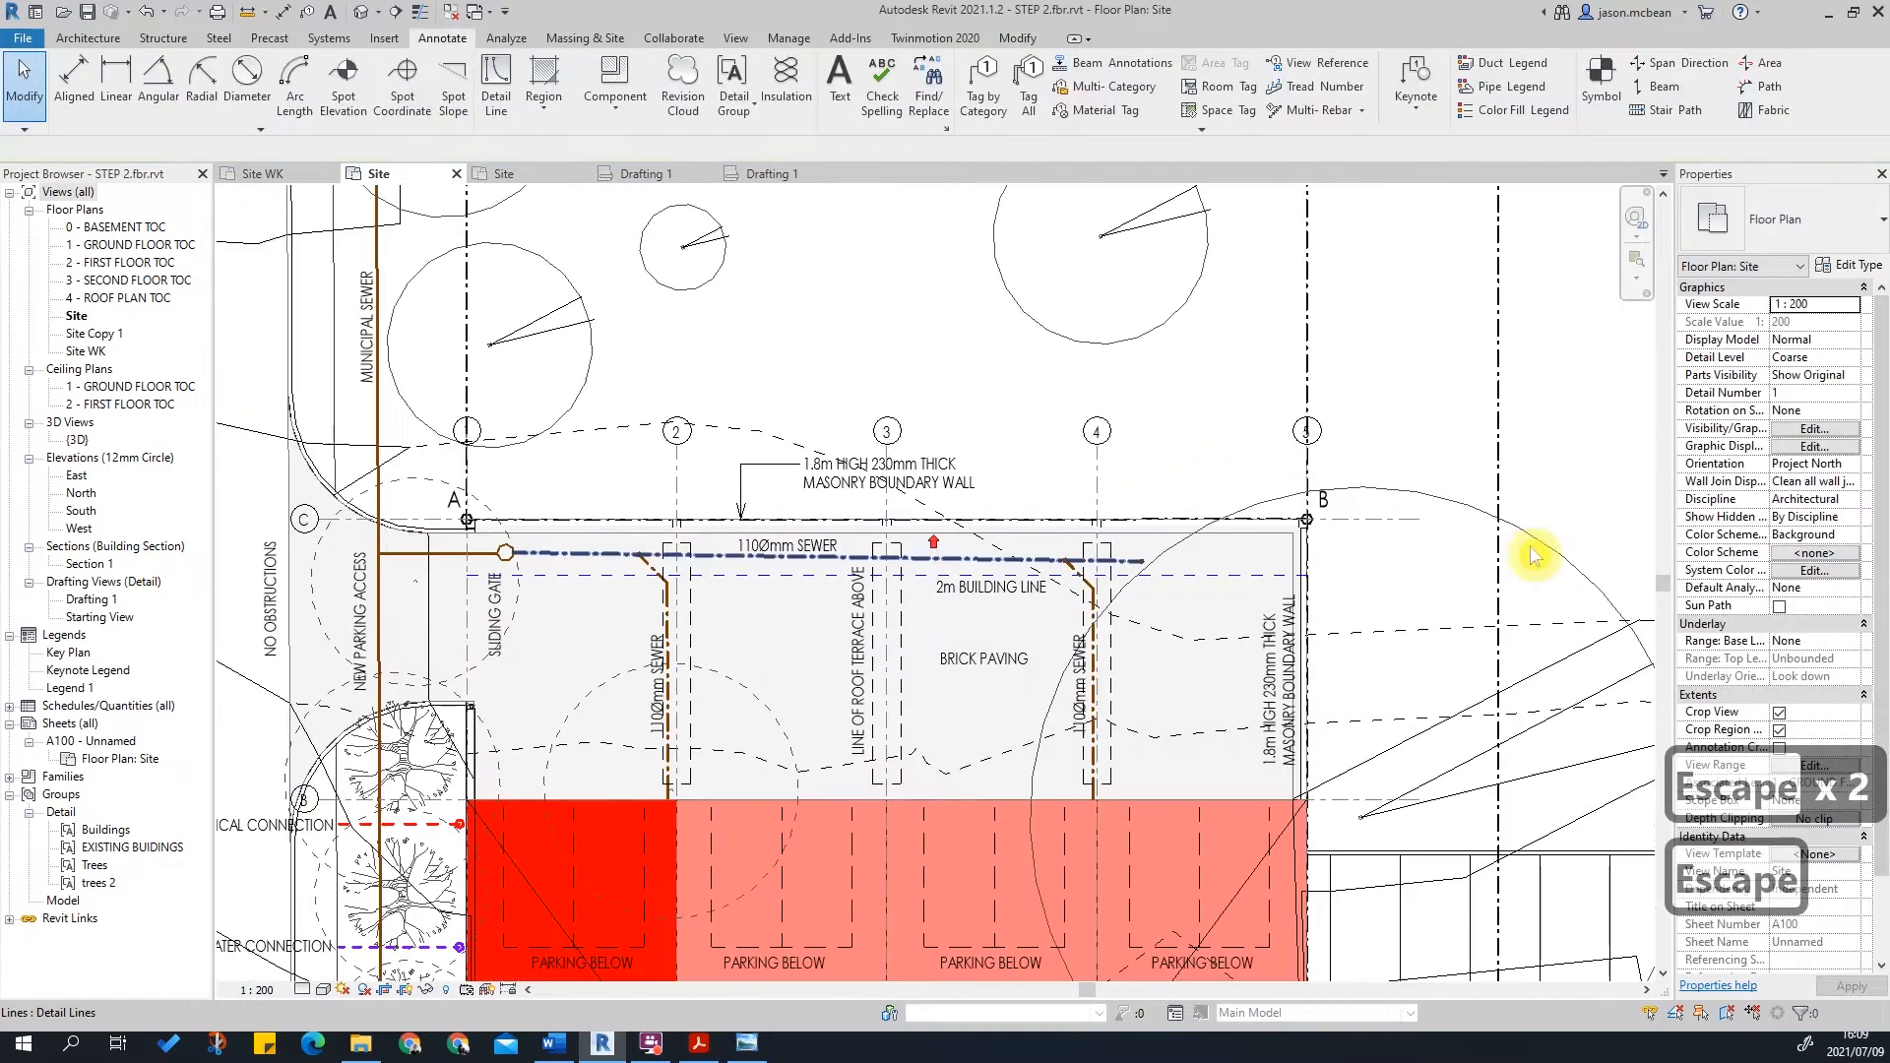
key("Escape")
scroll(1388, 501, "up", 3)
scroll(1388, 487, "down", 6)
scroll(1368, 506, "up", 2)
key("Escape")
scroll(1374, 543, "down", 1)
middle_click_drag(1392, 687, 1372, 637)
scroll(1099, 569, "up", 4)
key("Escape")
scroll(1049, 539, "down", 3)
middle_click_drag(1142, 772, 843, 590)
key("Escape")
scroll(1076, 752, "down", 3)
scroll(1019, 758, "up", 1)
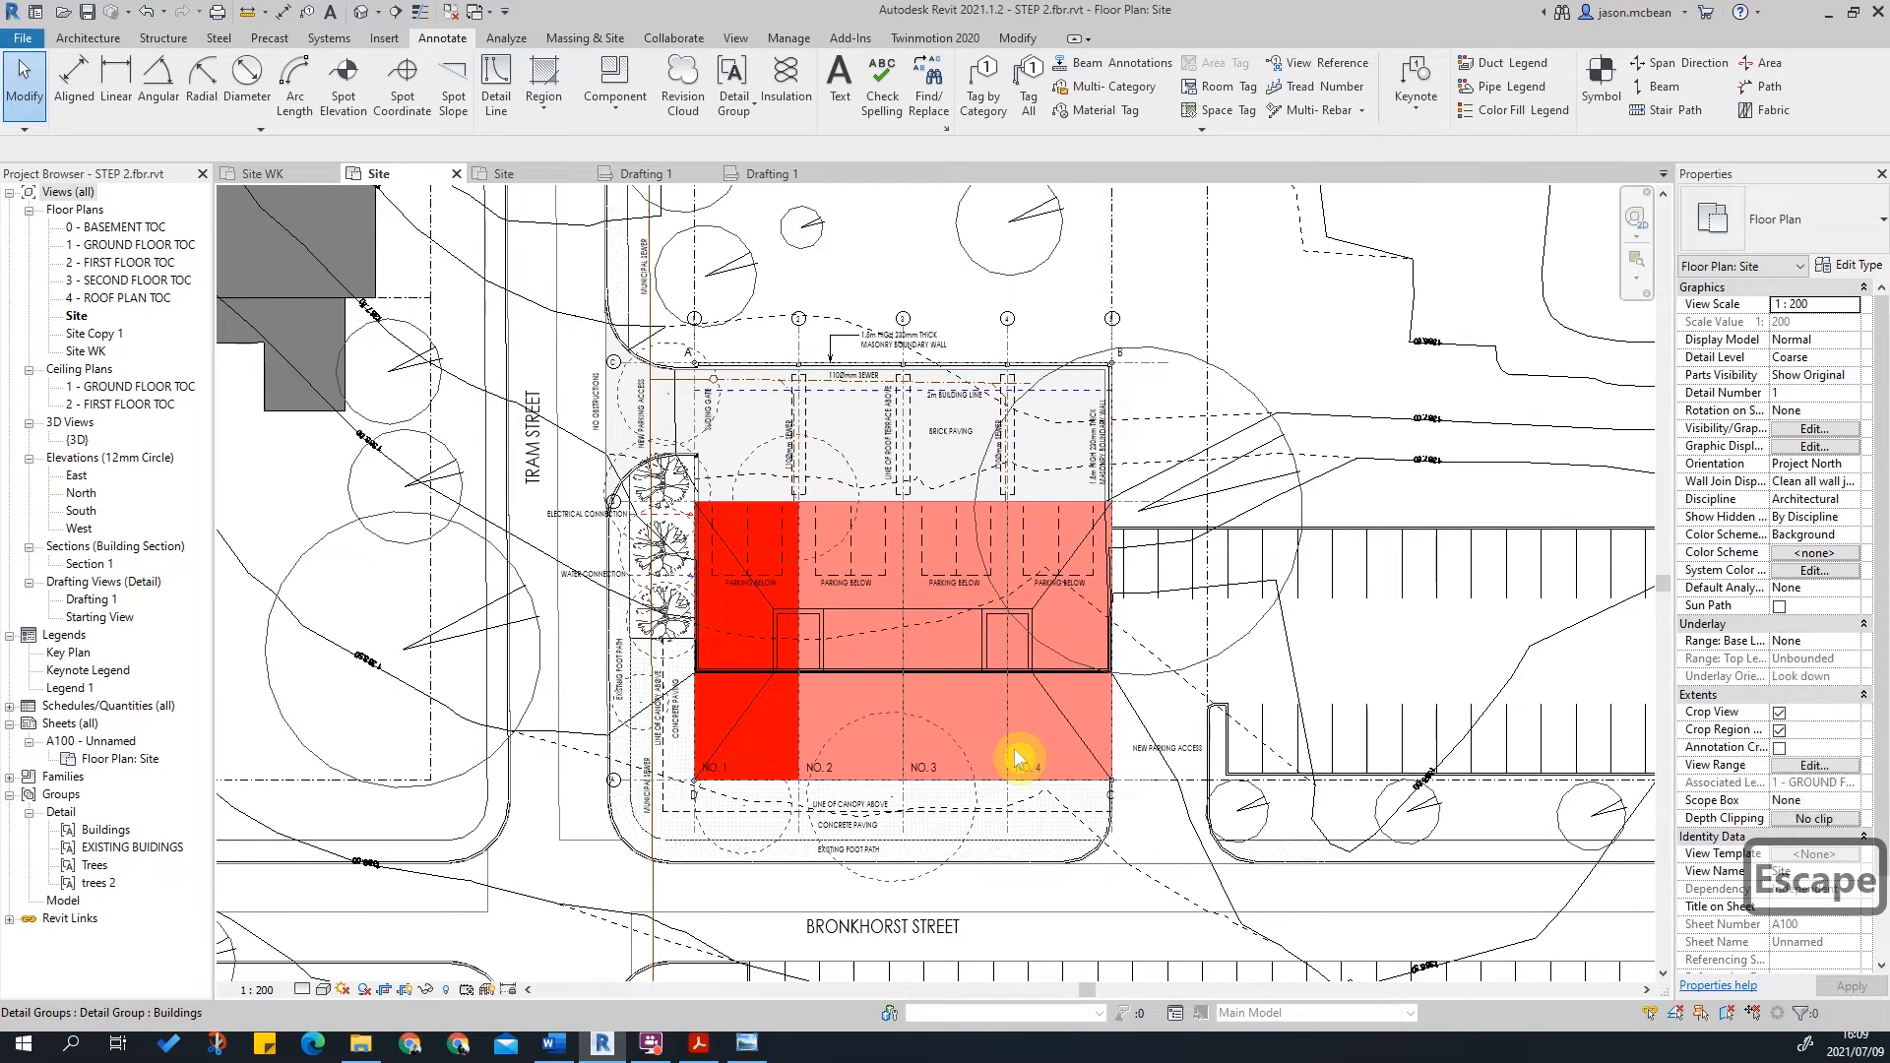
key("Escape")
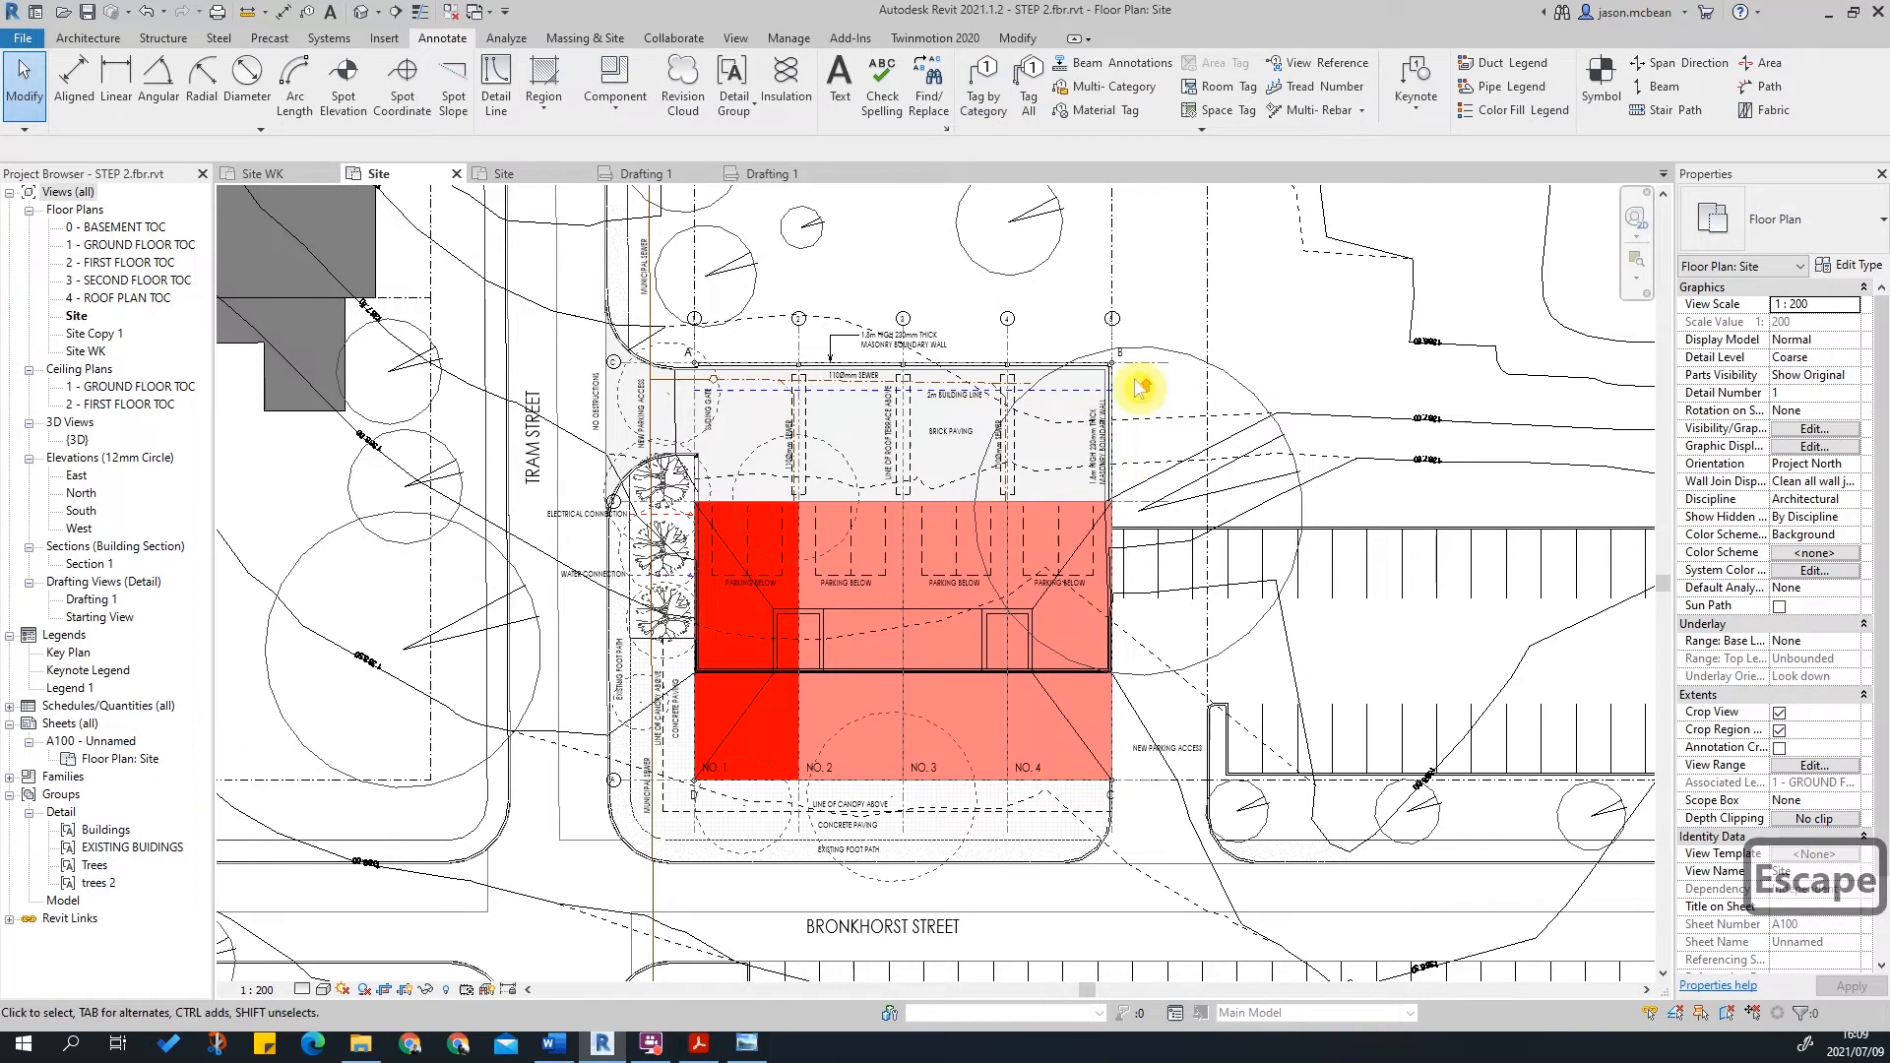
Step: Tag the whole property line by category with a Site Information Tag showing the site area
scroll(1111, 382, "up", 3)
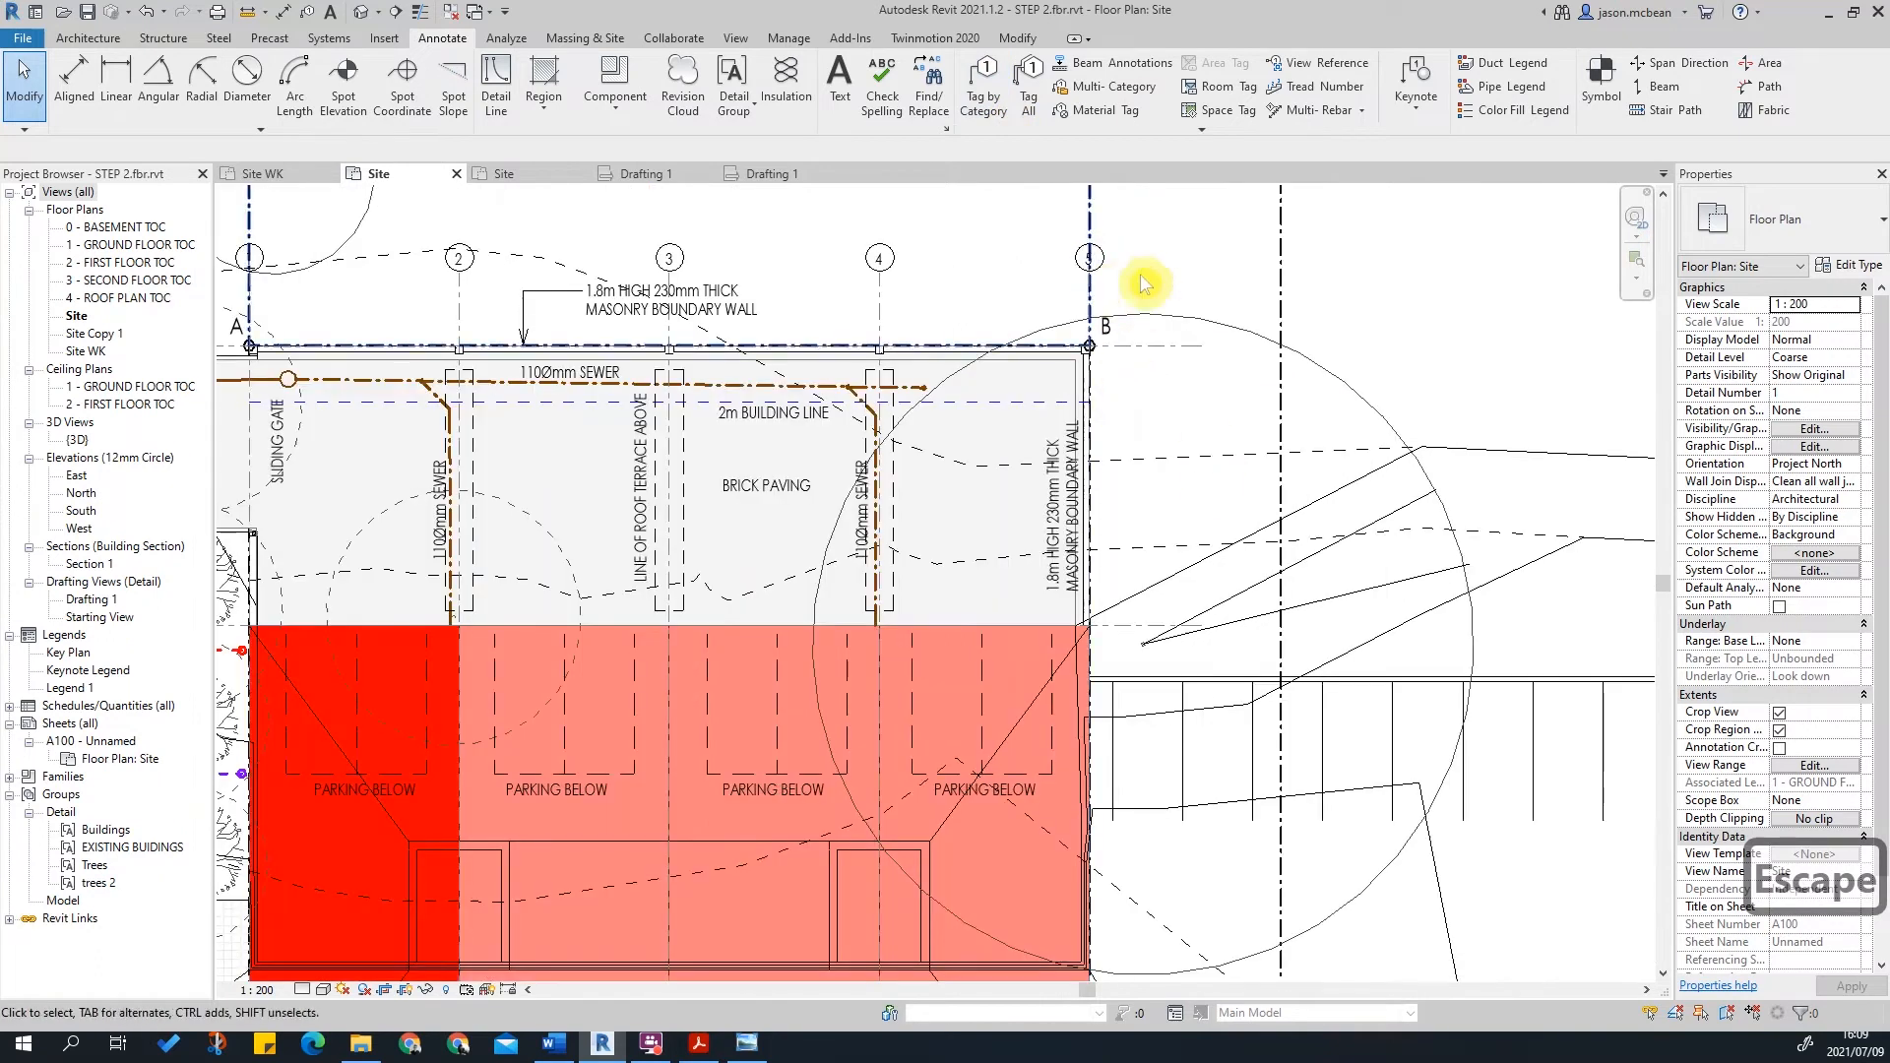
scroll(1093, 308, "down", 2)
left_click(960, 111)
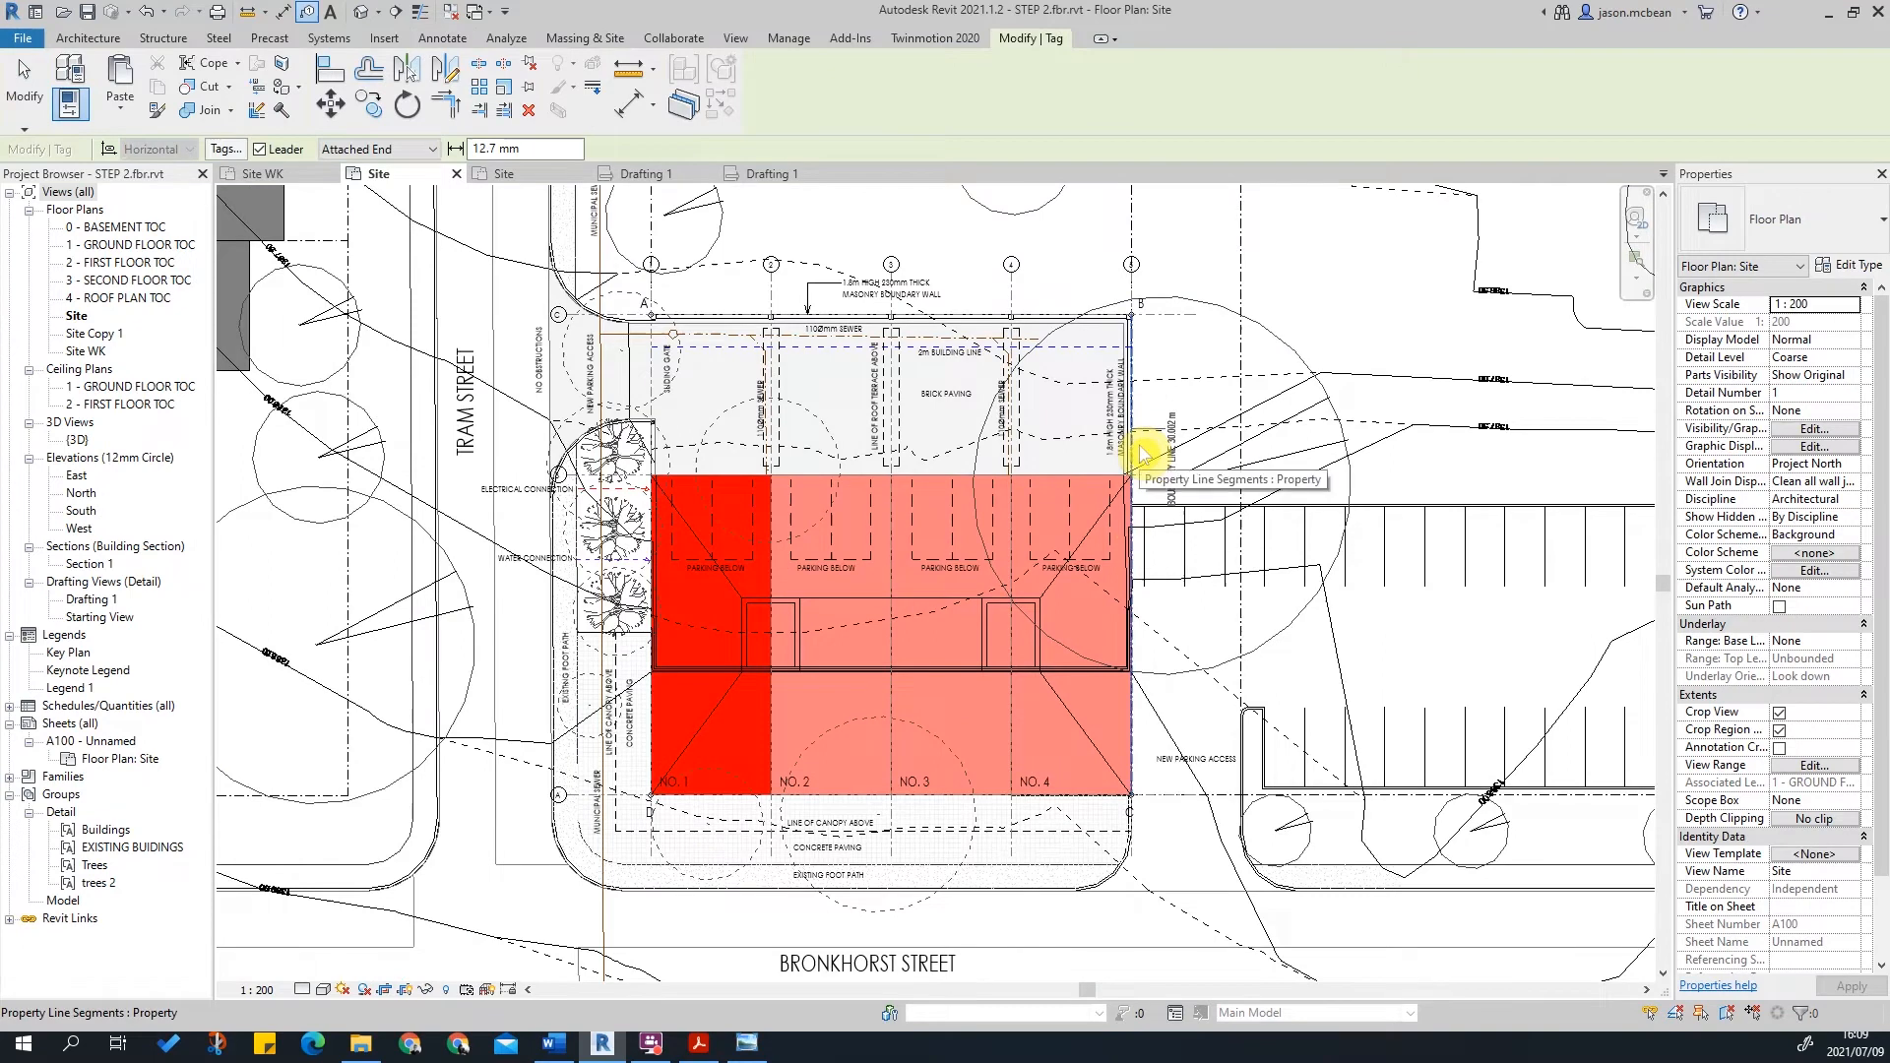
scroll(1139, 458, "up", 4)
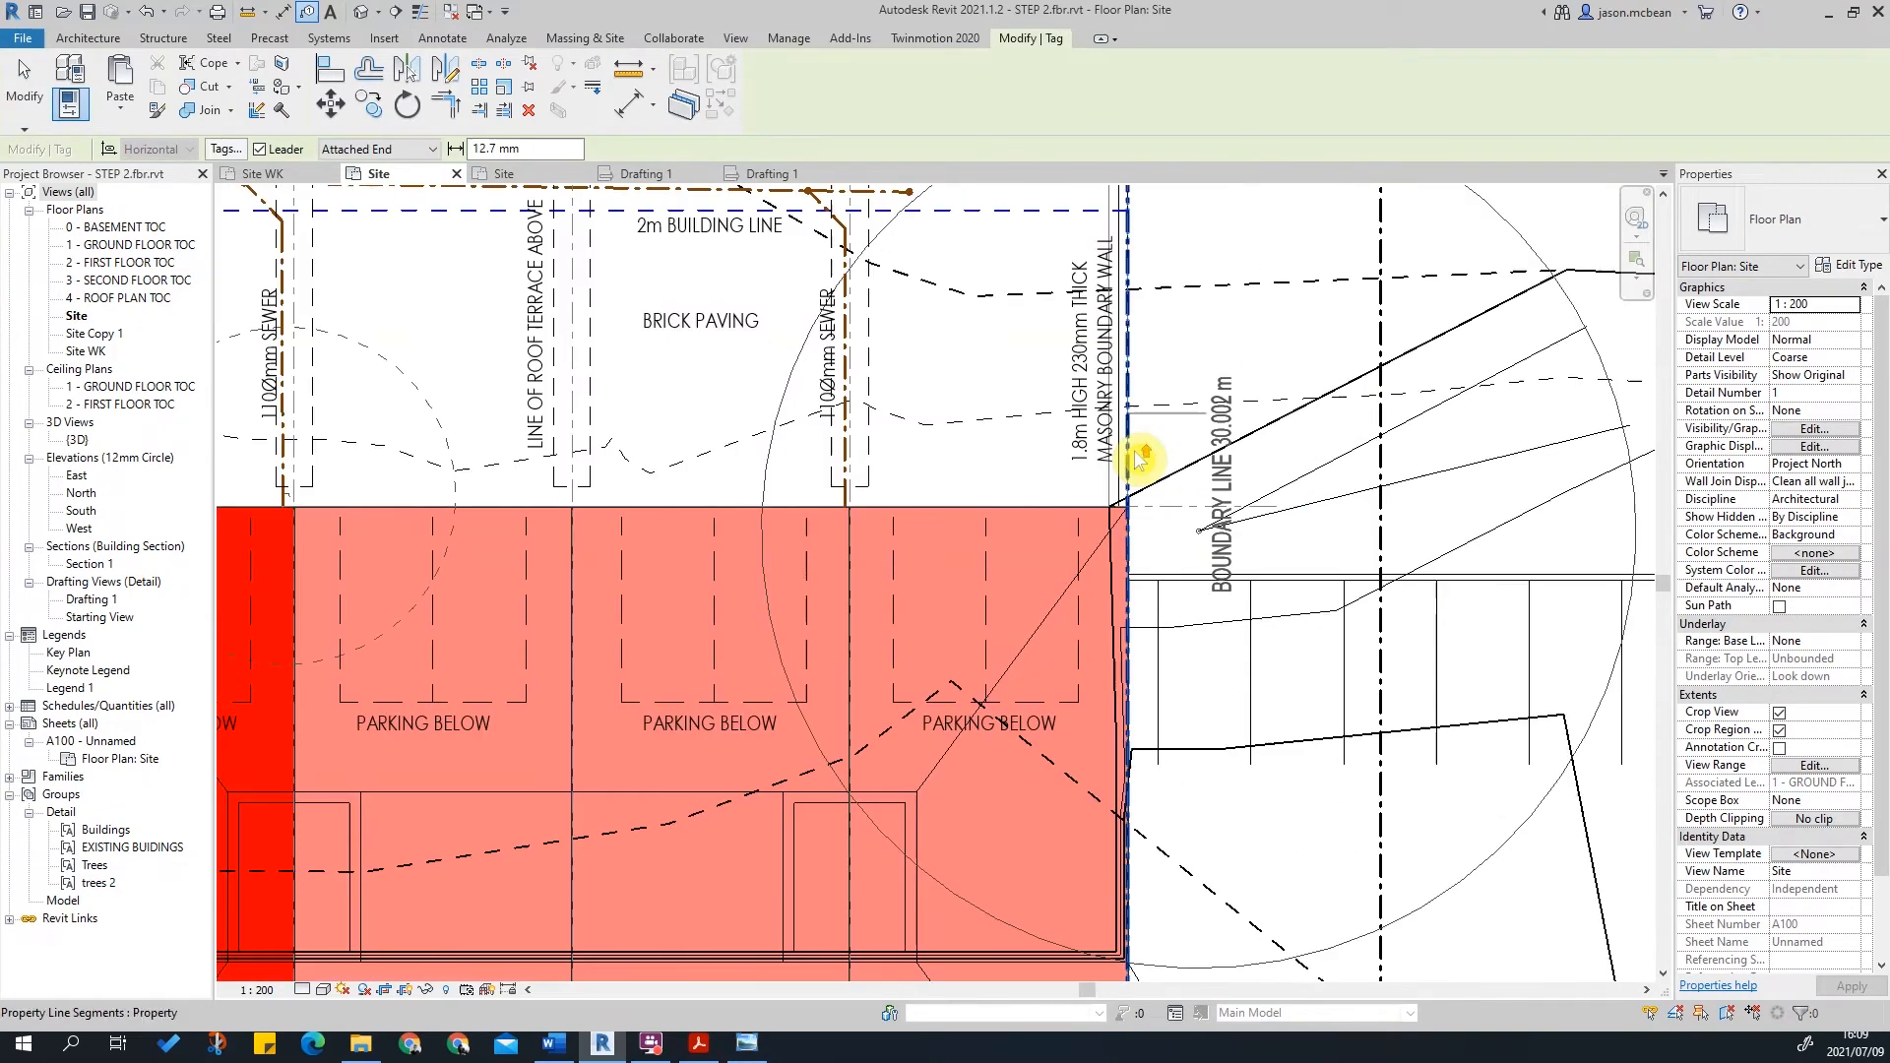
scroll(1139, 458, "down", 2)
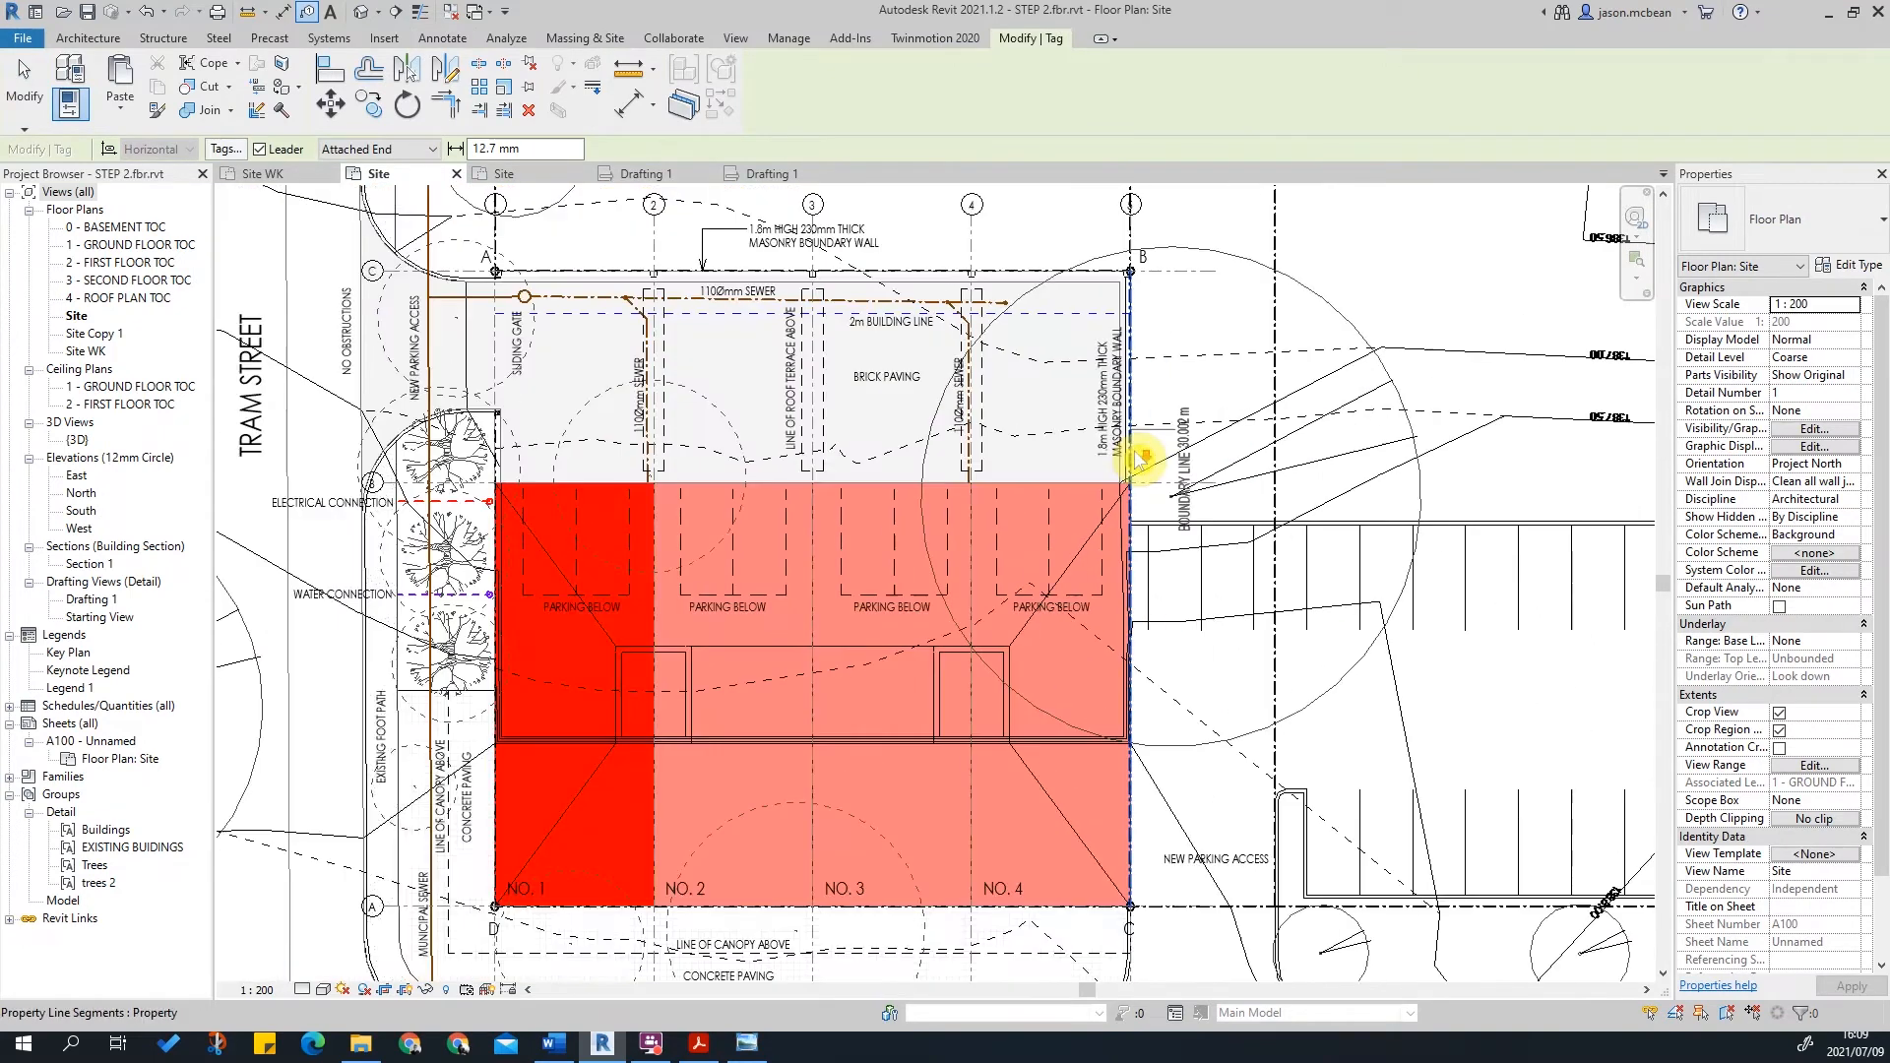
key("Tab")
key("Tab")
key("Tab")
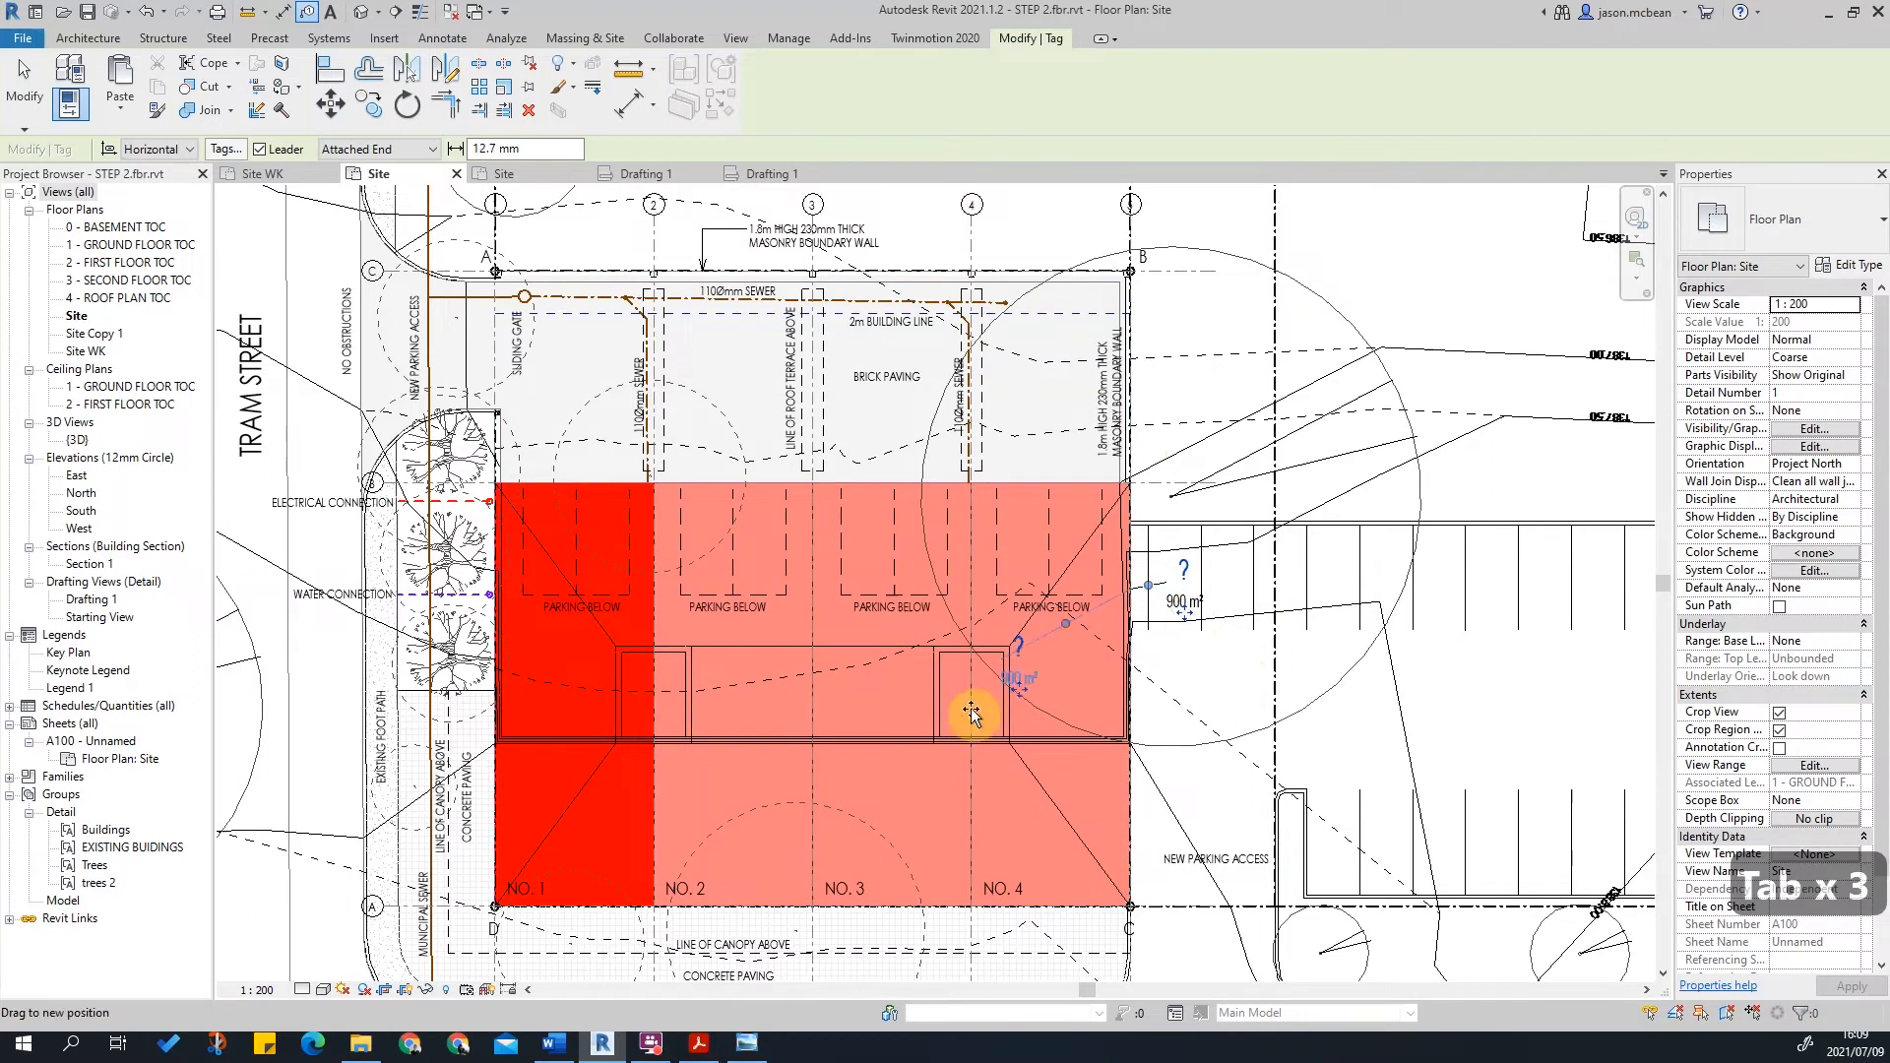
Step: Move the site area tag onto the middle of the building between units NO. 2 and NO. 3
left_click_drag(836, 726, 785, 659)
scroll(808, 714, "up", 3)
scroll(785, 650, "down", 3)
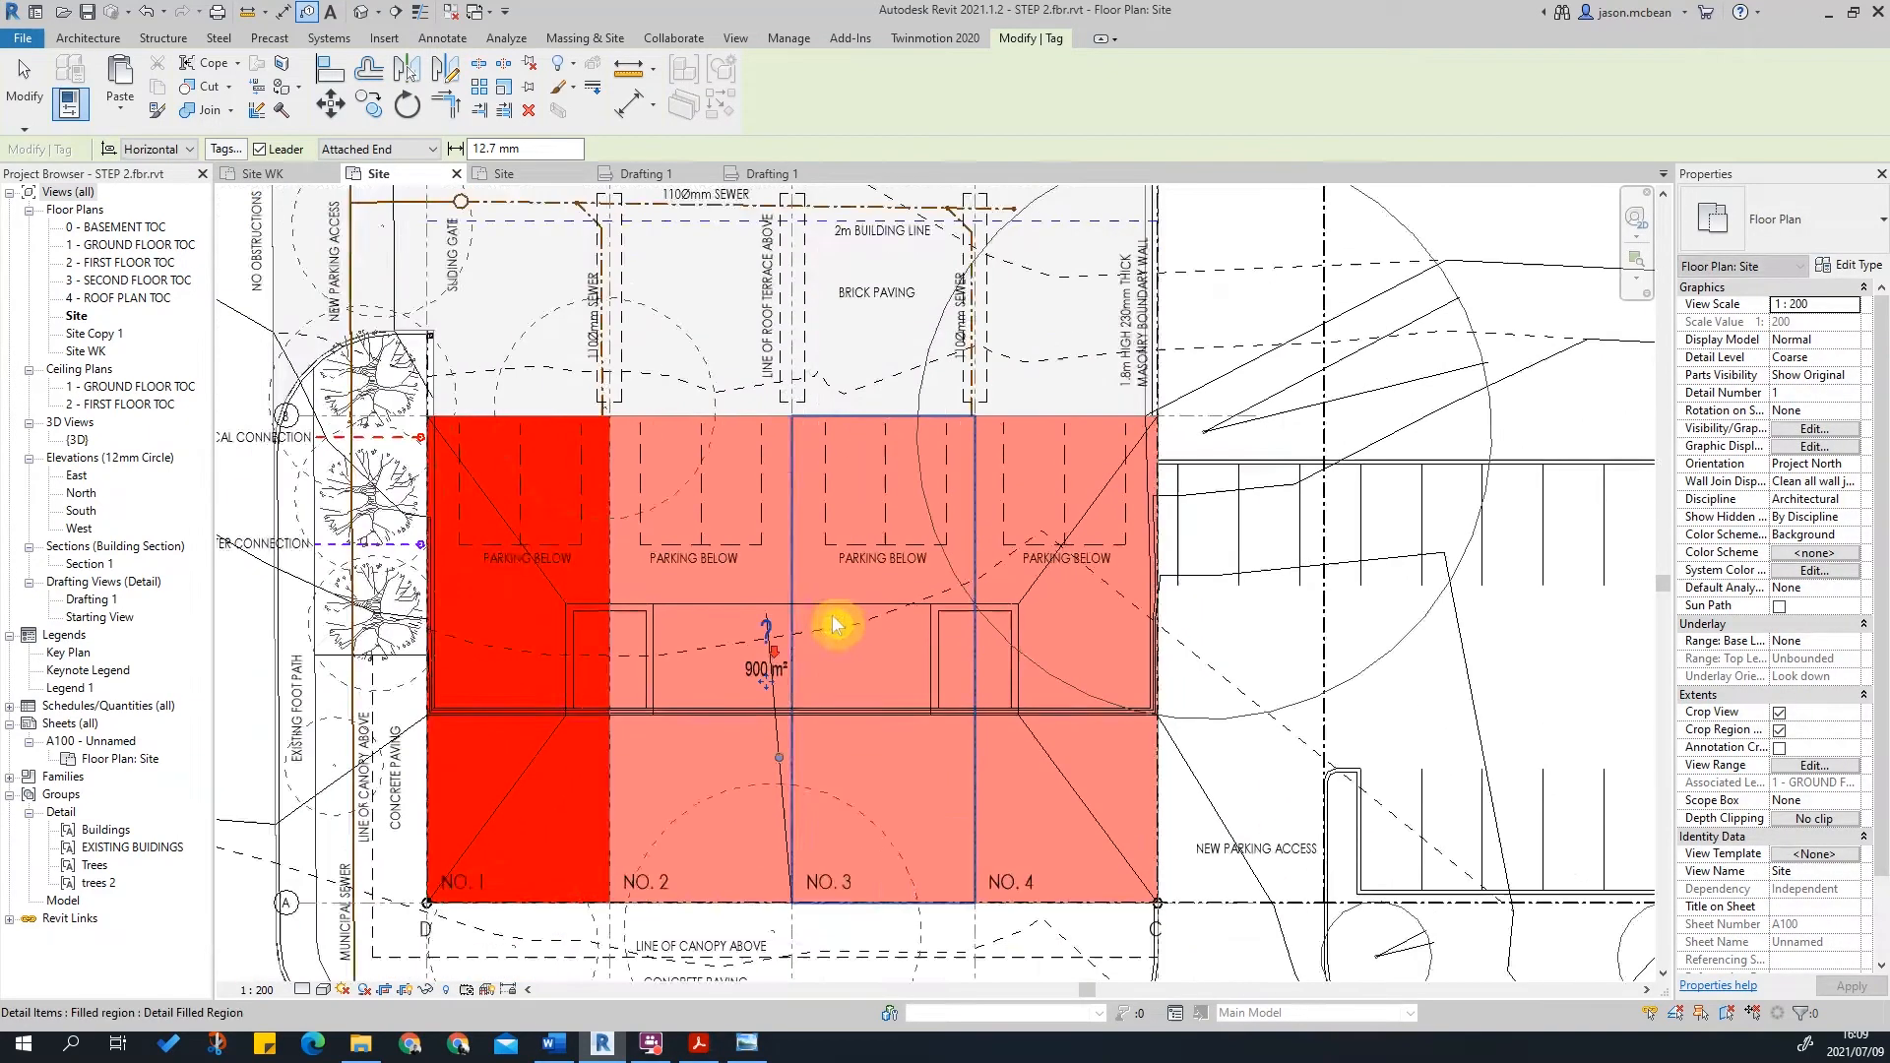
scroll(847, 820, "up", 2)
scroll(781, 824, "down", 3)
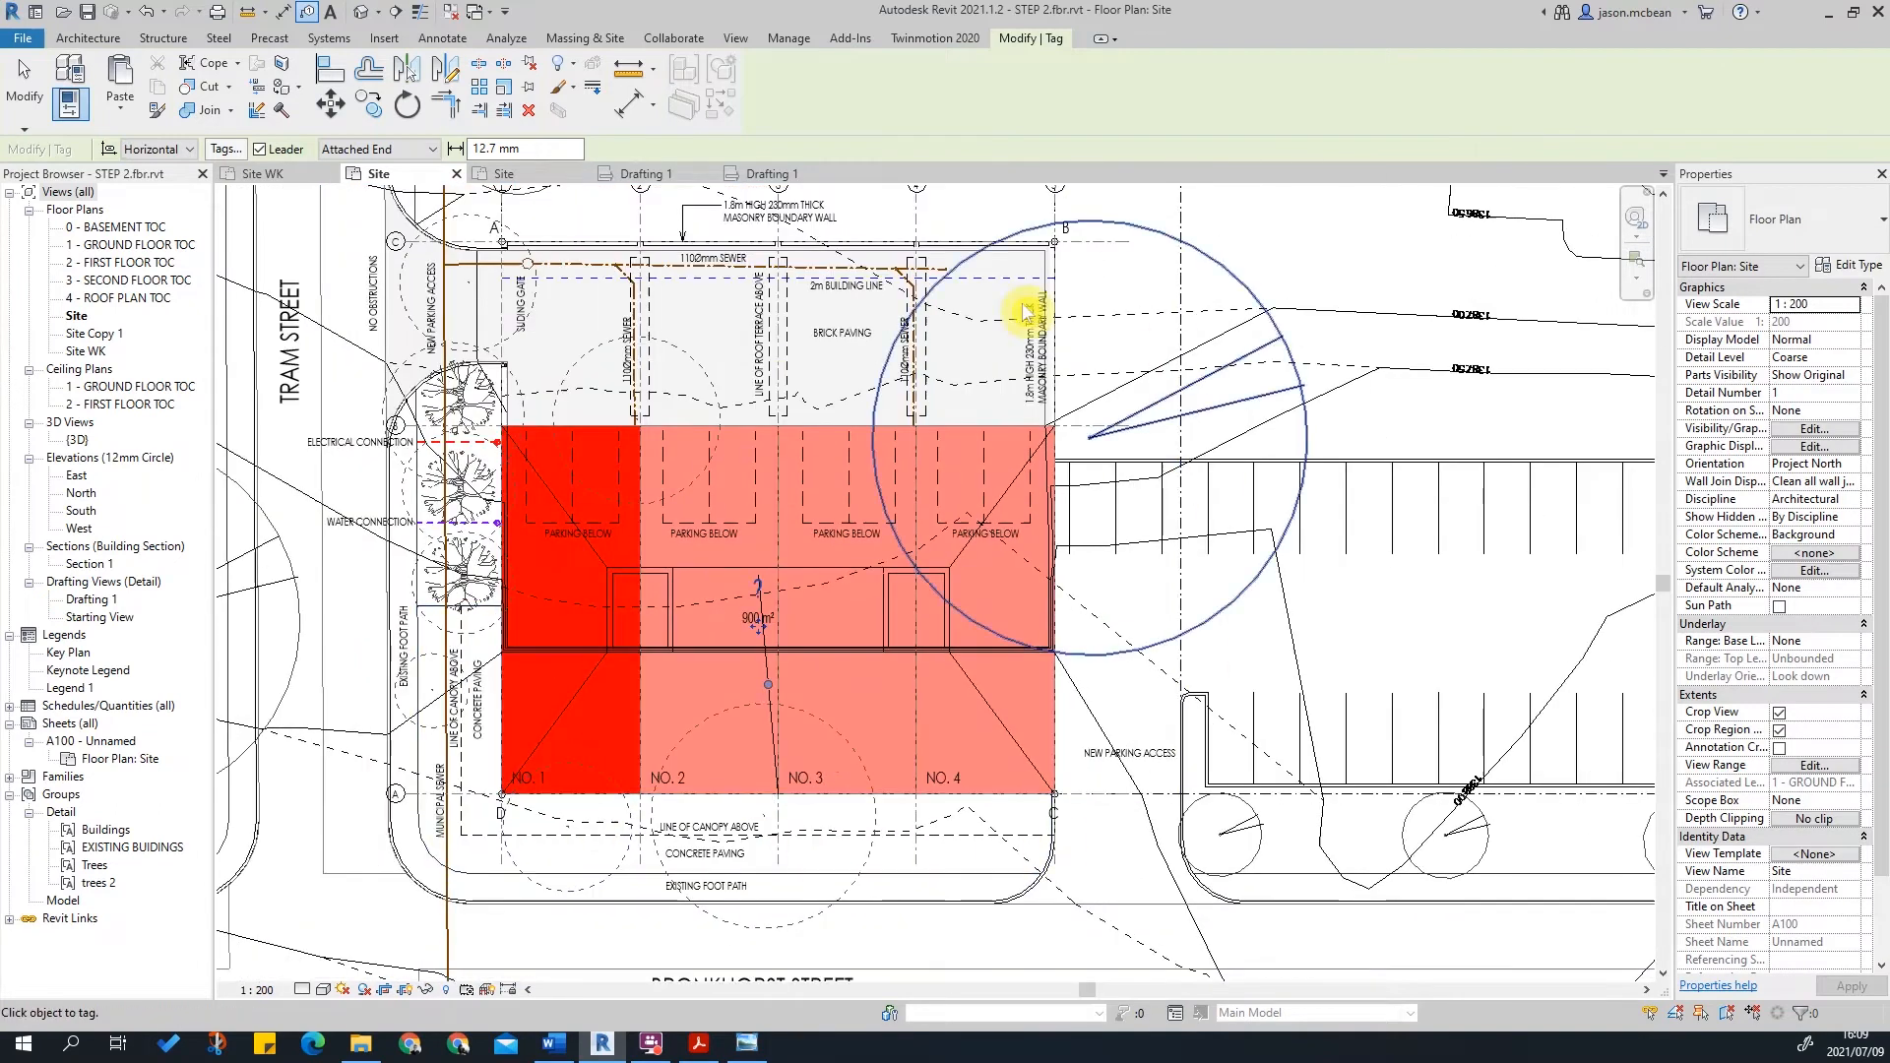
scroll(286, 266, "up", 1)
scroll(794, 329, "up", 5)
scroll(793, 380, "down", 3)
key("Escape")
key("Escape")
key("Escape")
Step: Select the property line and check its area in its properties
key("Tab")
left_click(795, 378)
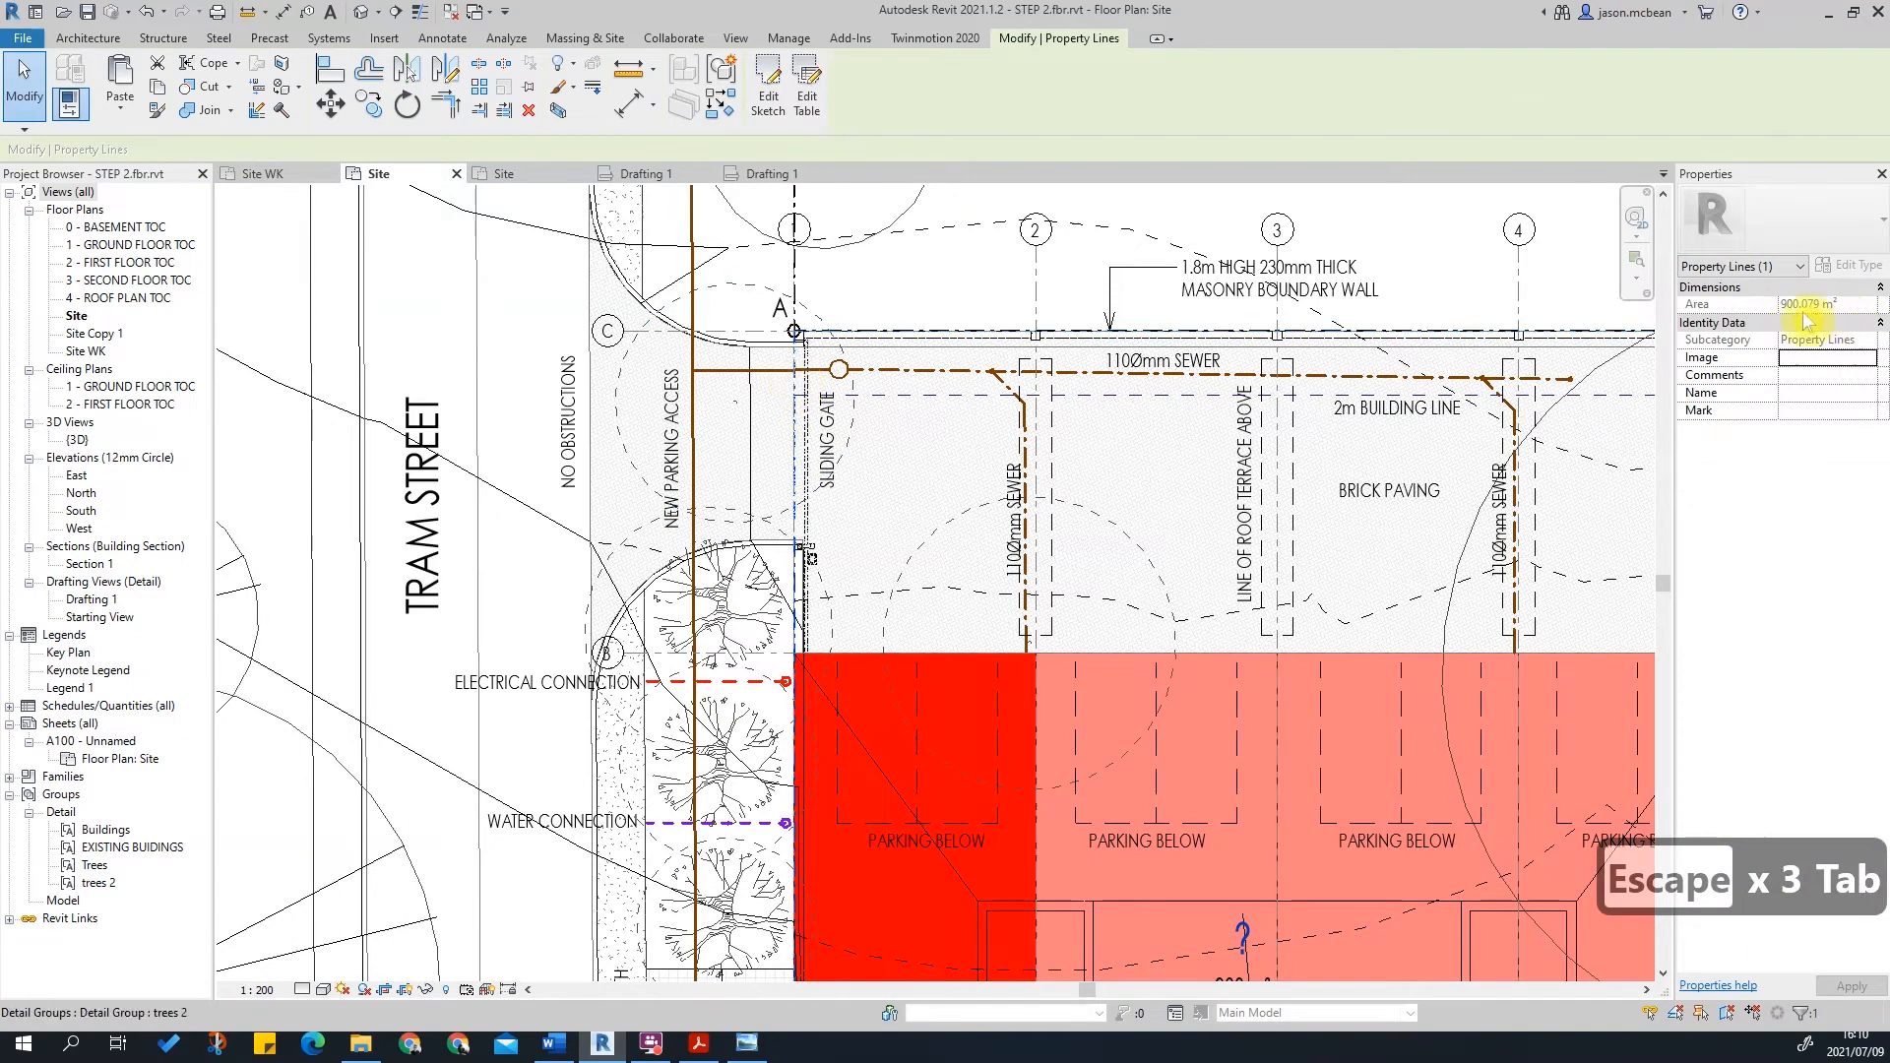
key("Escape")
scroll(1081, 522, "down", 3)
key("Escape")
Step: Turn off the leader line of the site area tag
scroll(1191, 827, "up", 4)
left_click(1277, 617)
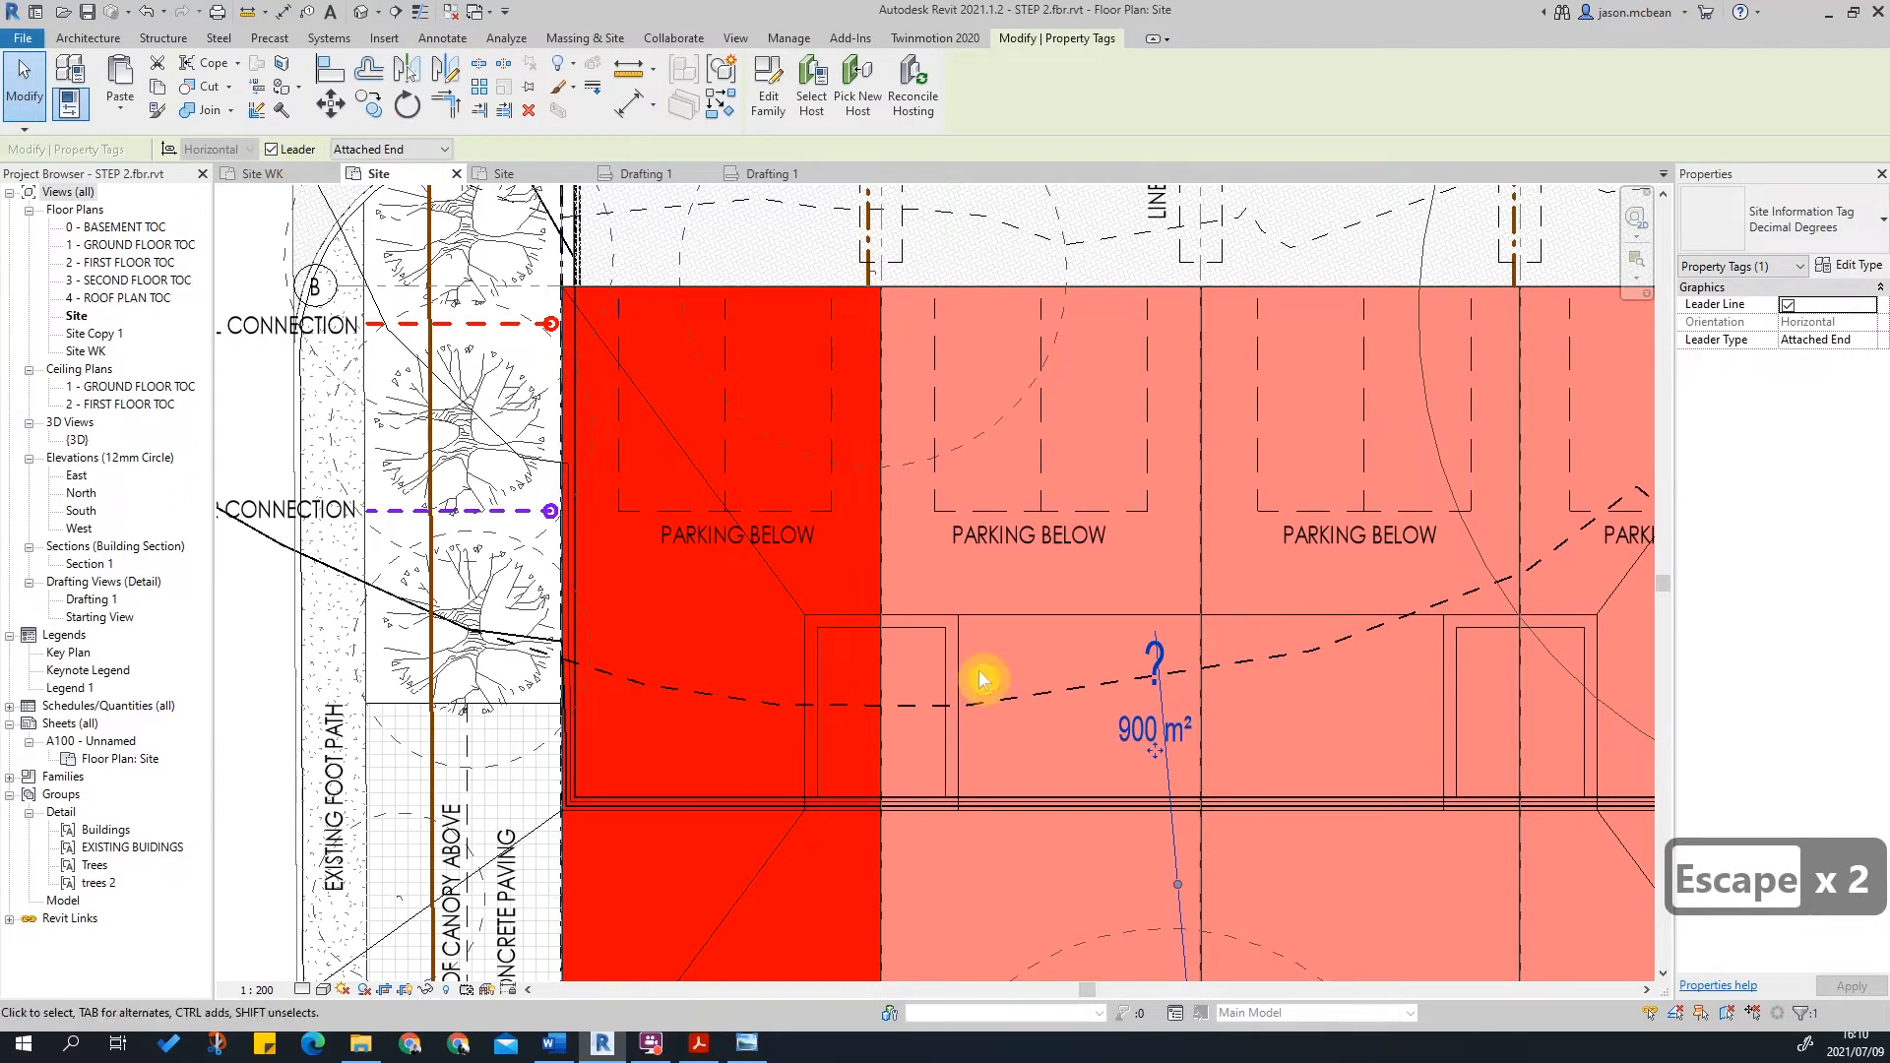
middle_click_drag(972, 692, 844, 535)
left_click(271, 149)
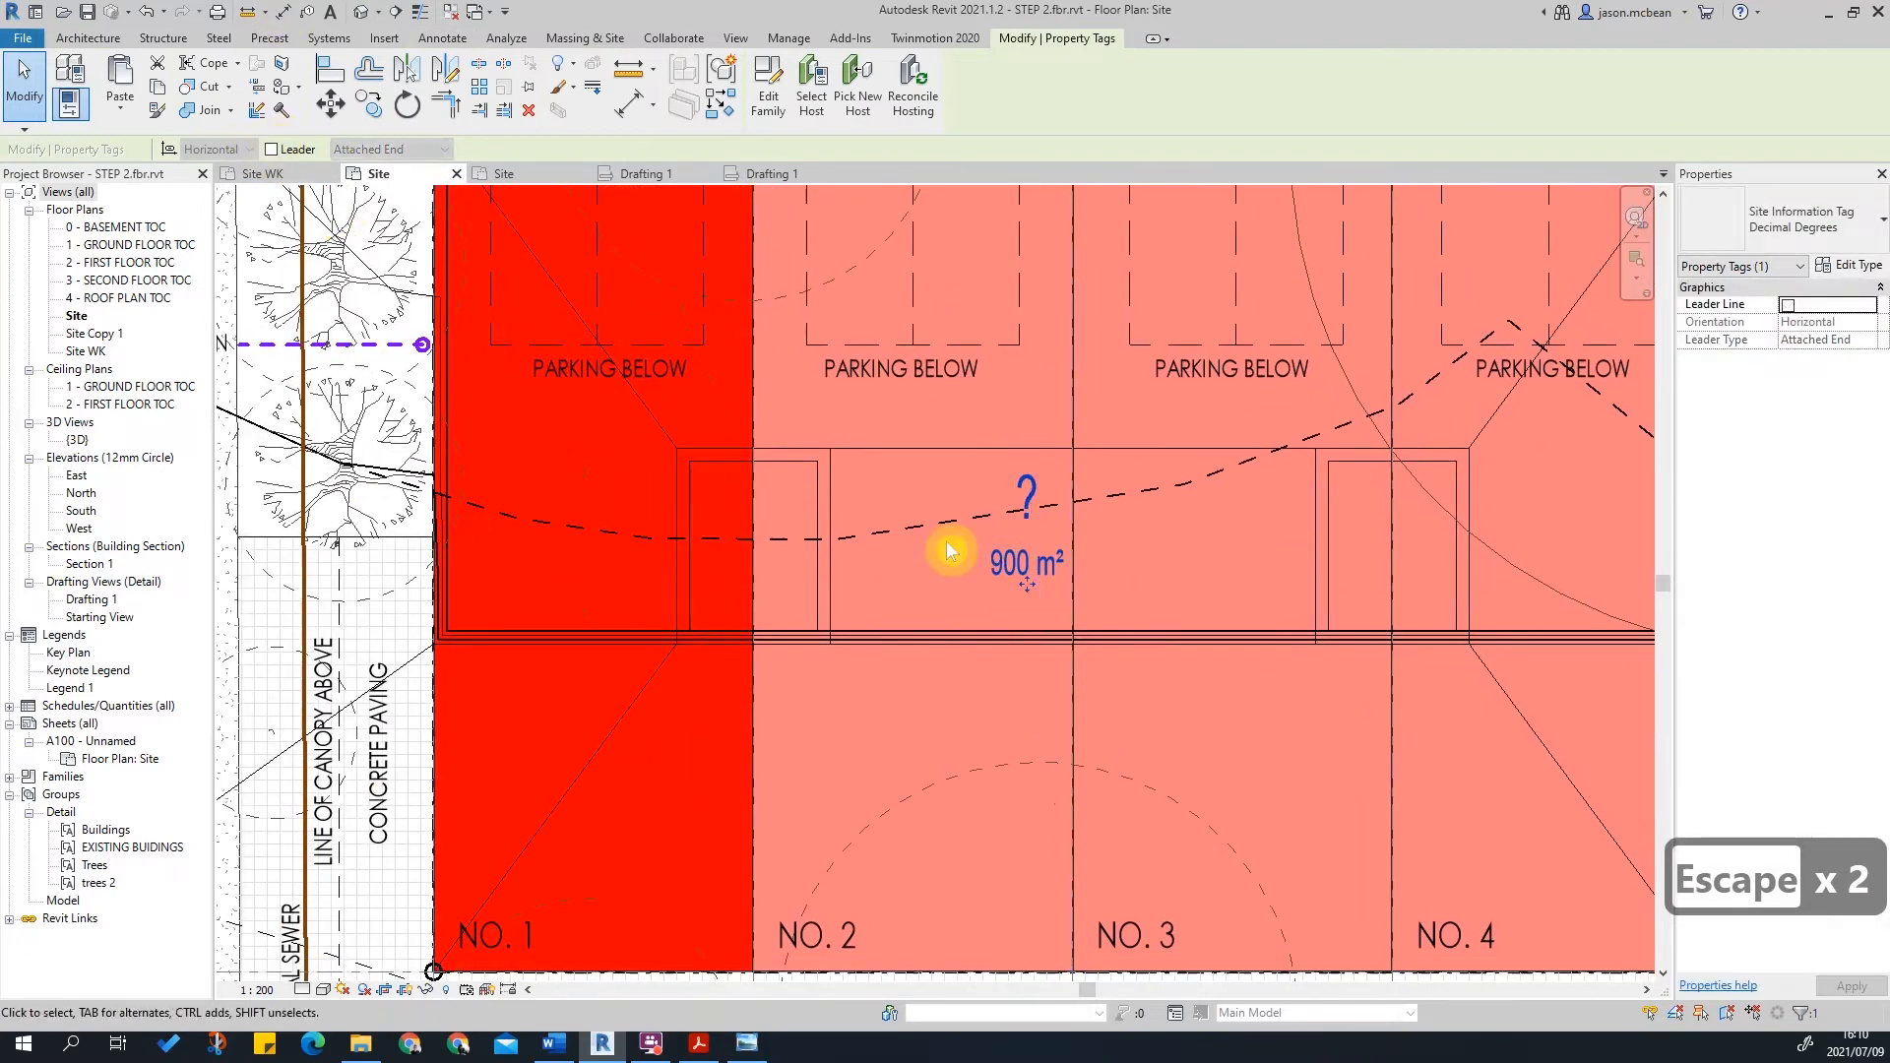
middle_click_drag(1027, 536, 886, 464)
key("Escape")
Step: Check the erf portion number on the subdivisional diagram in Windows Photo Viewer and set the site tag's property name to 1/195 in Revit
left_click(891, 433)
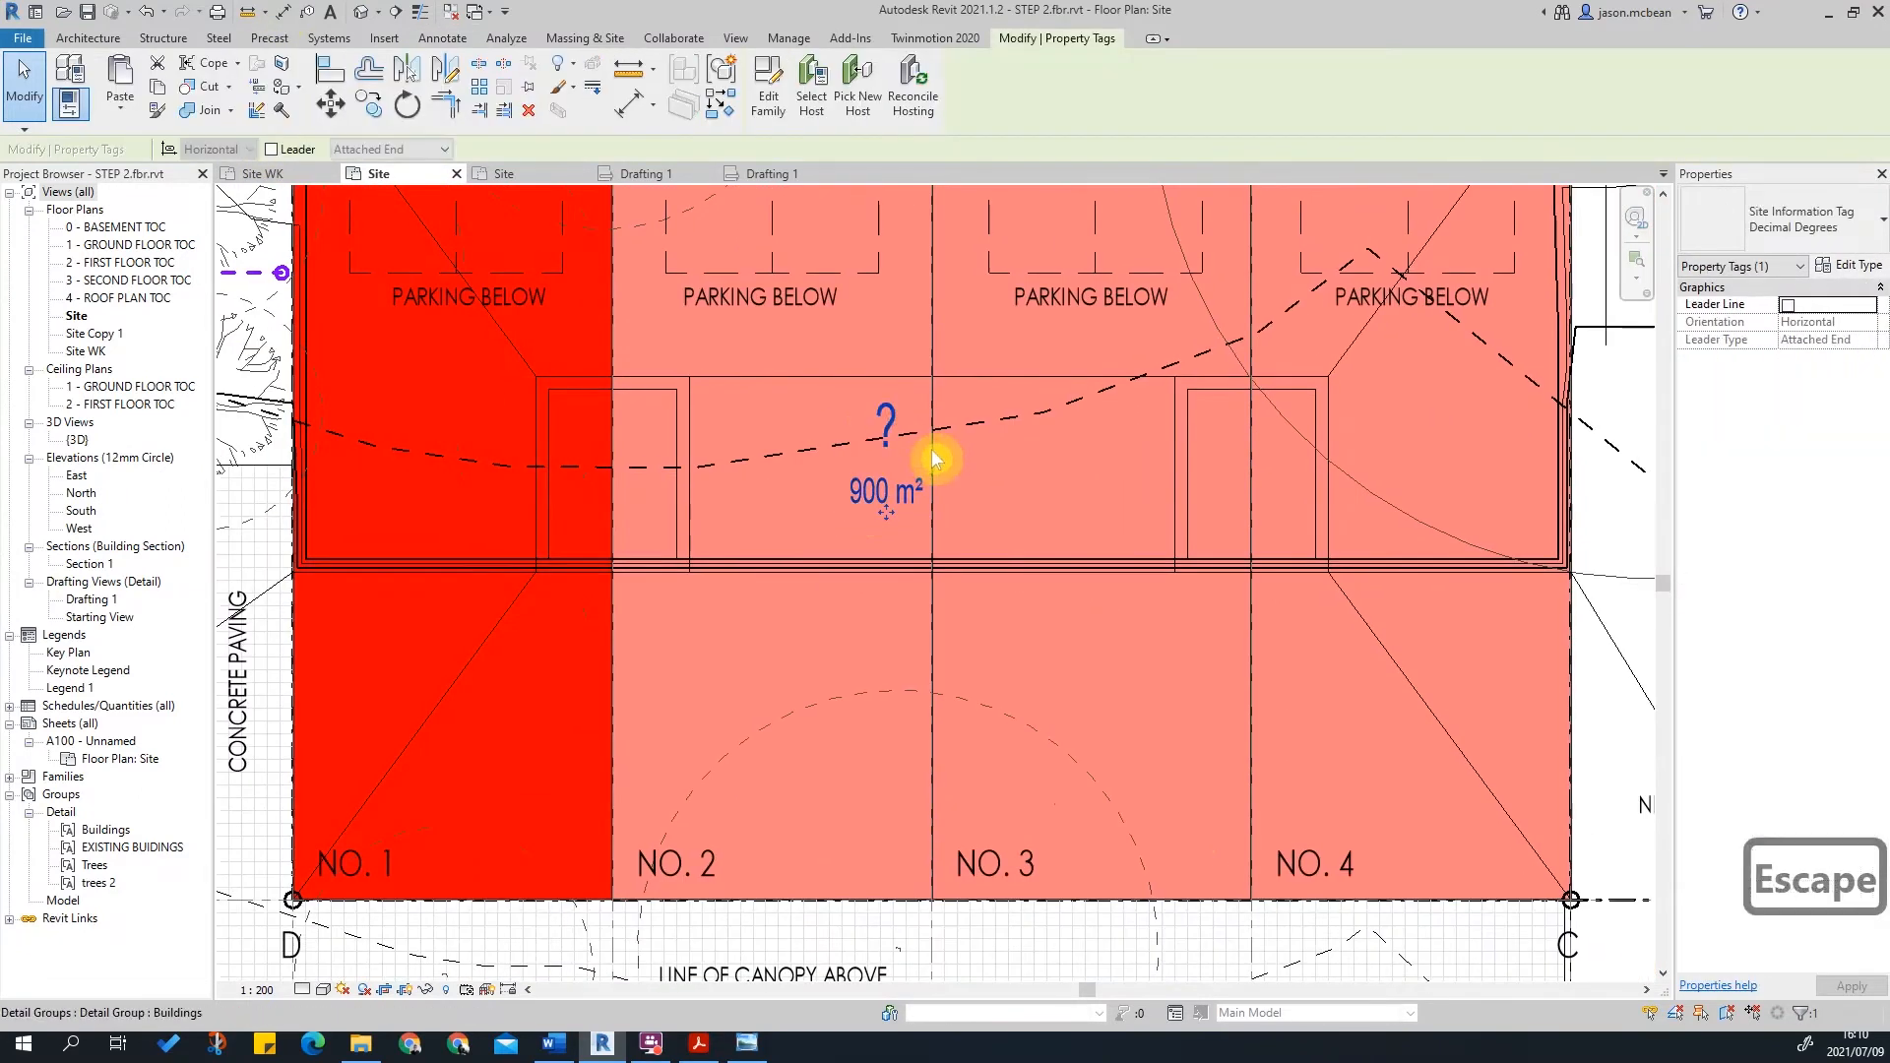
key("Escape")
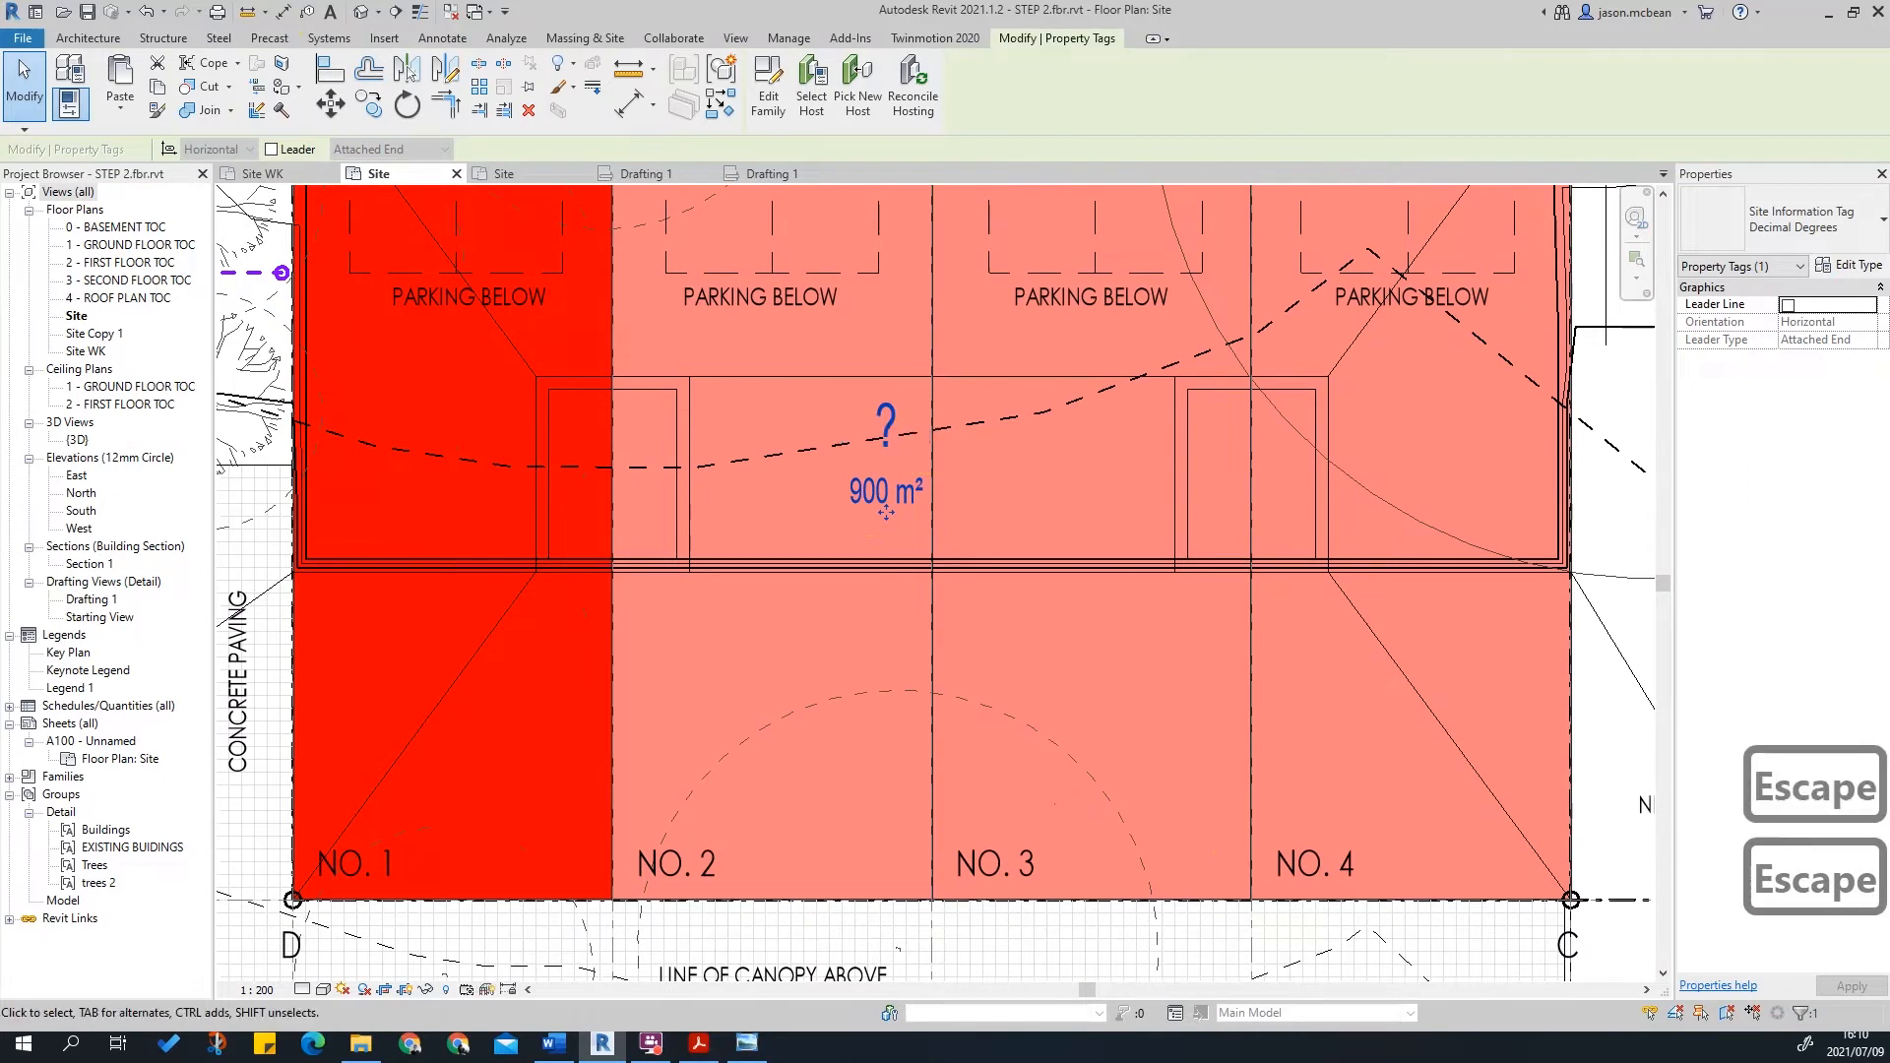
left_click(747, 1044)
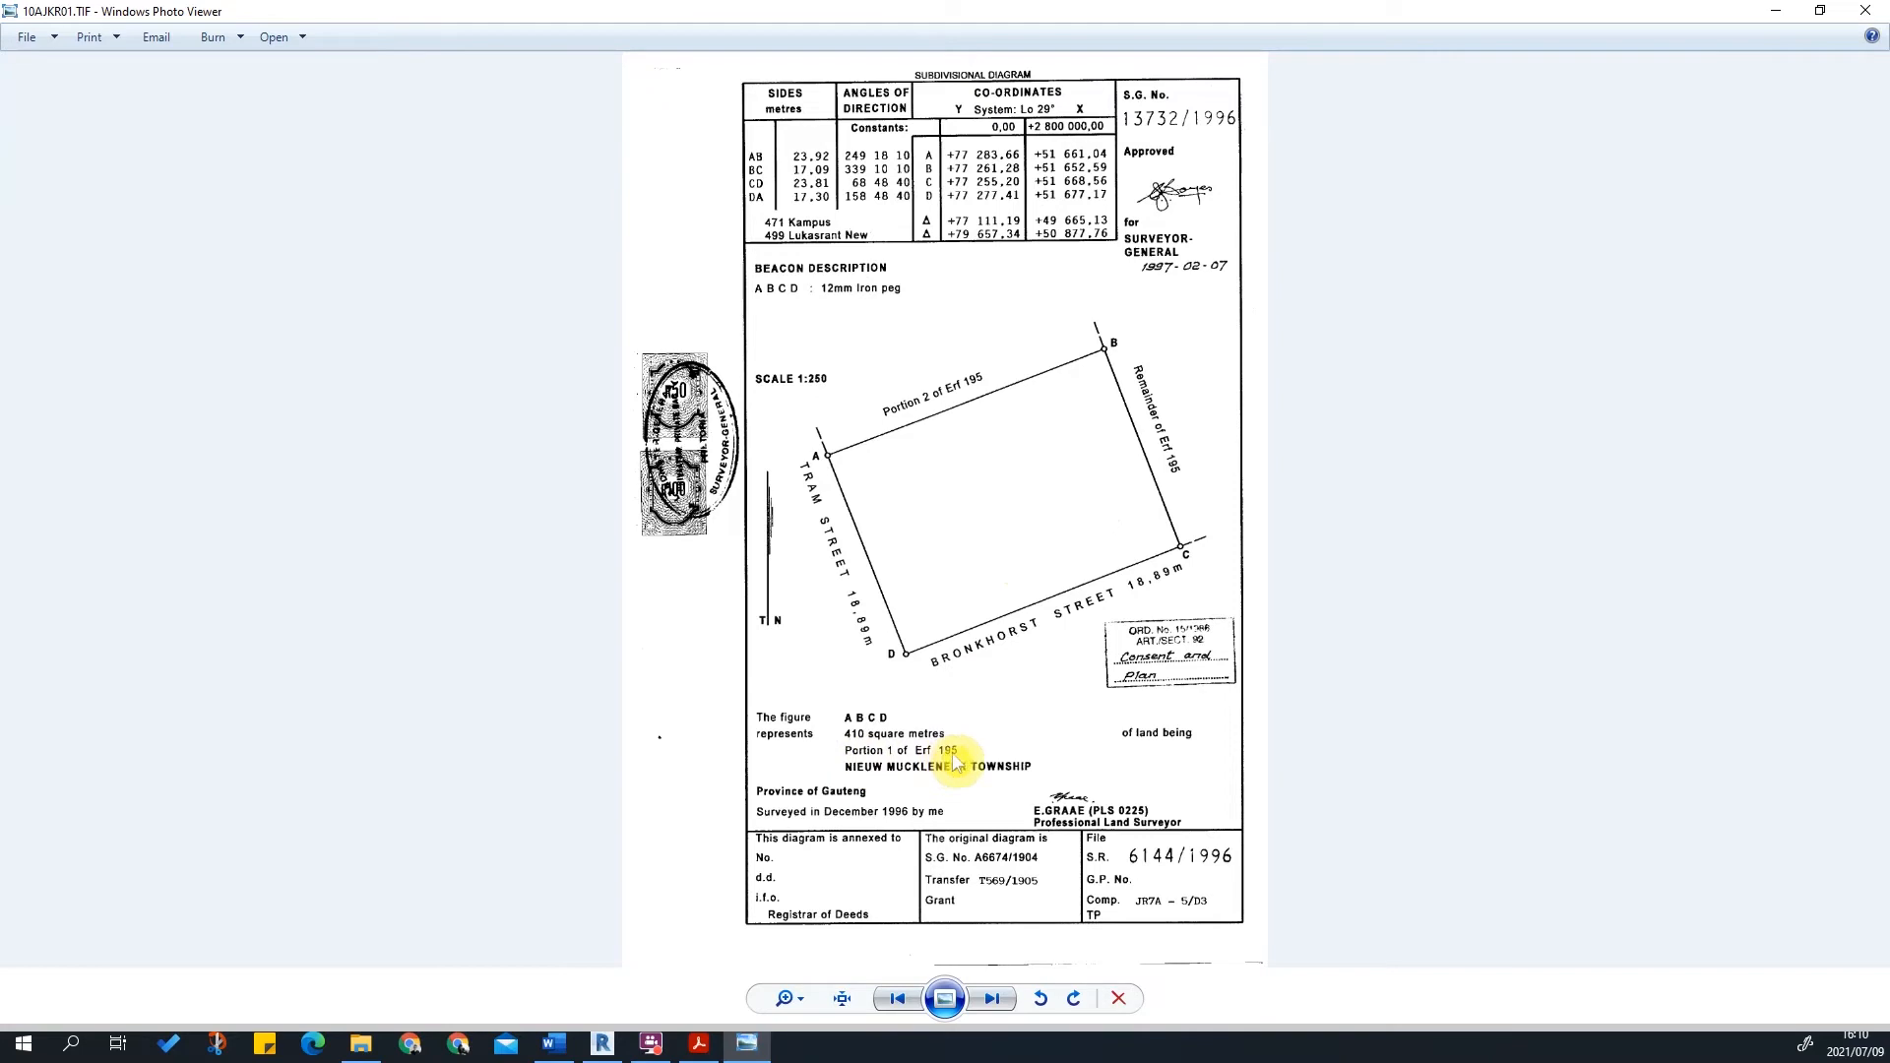
left_click(1777, 14)
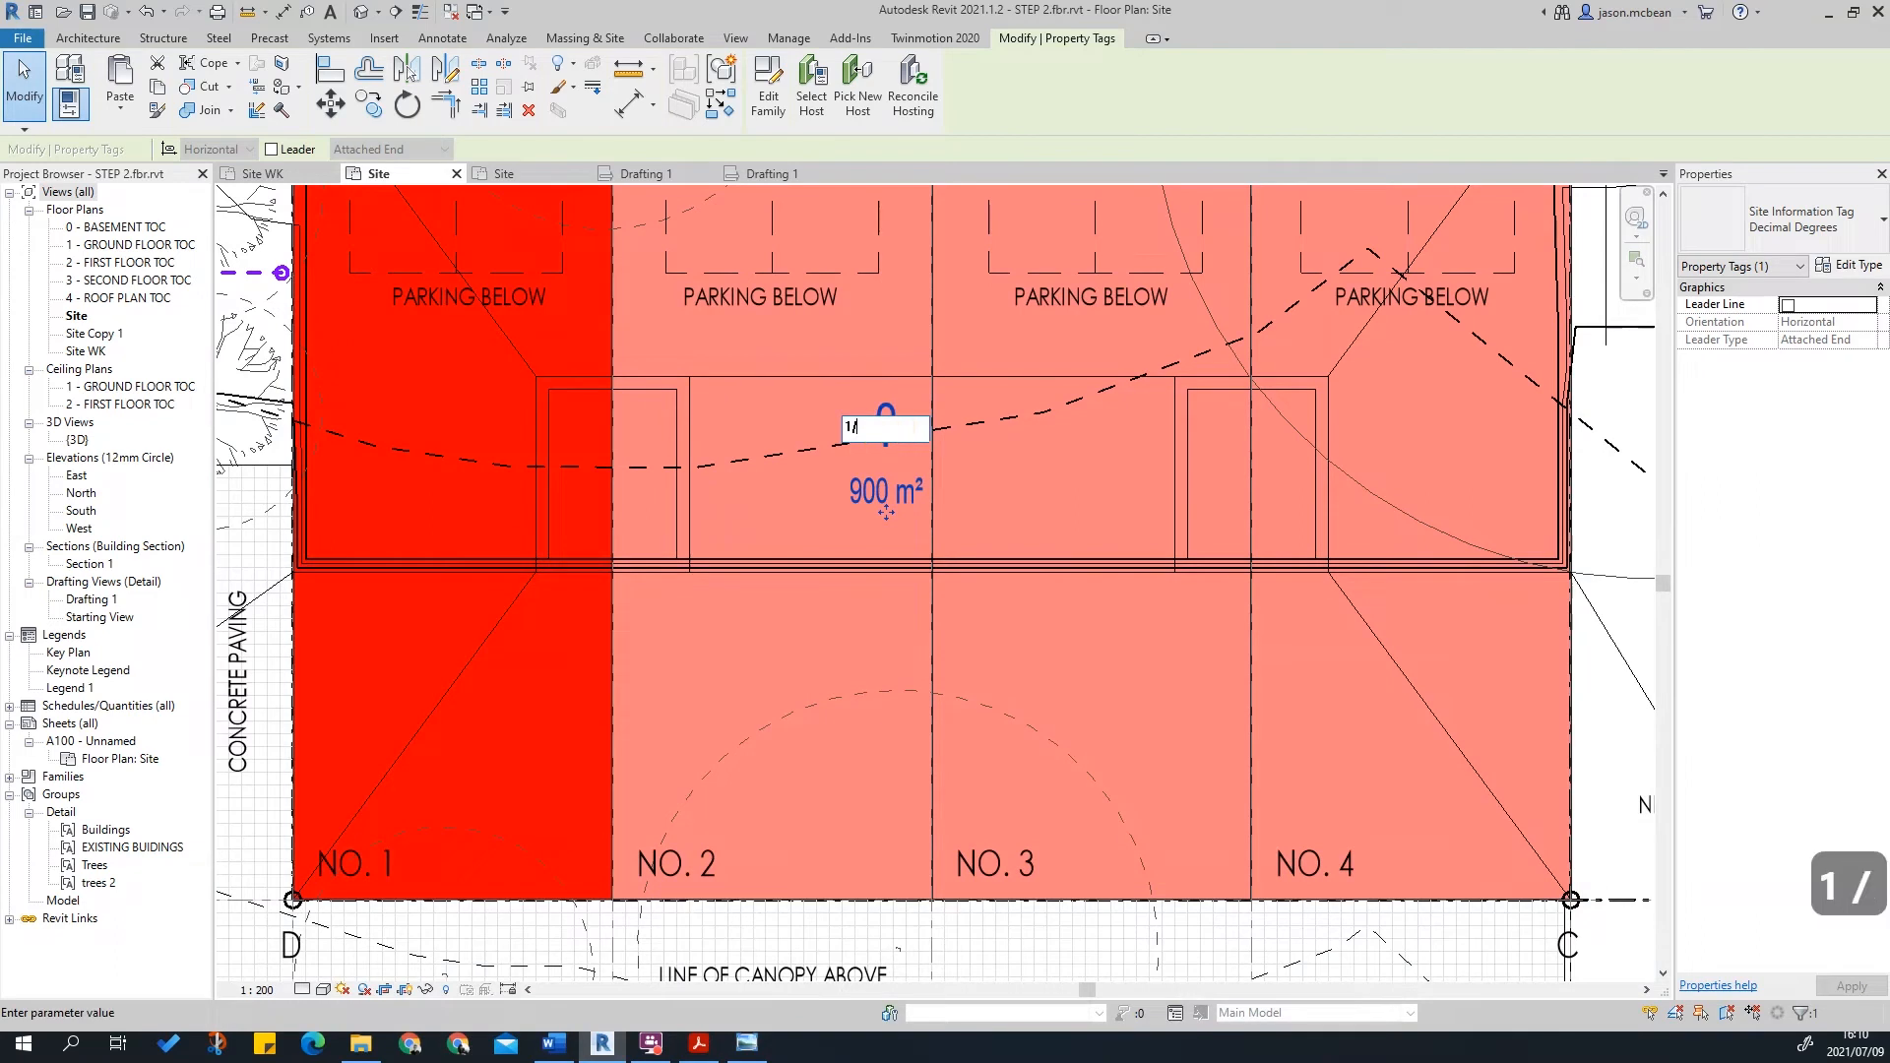
type("1/14")
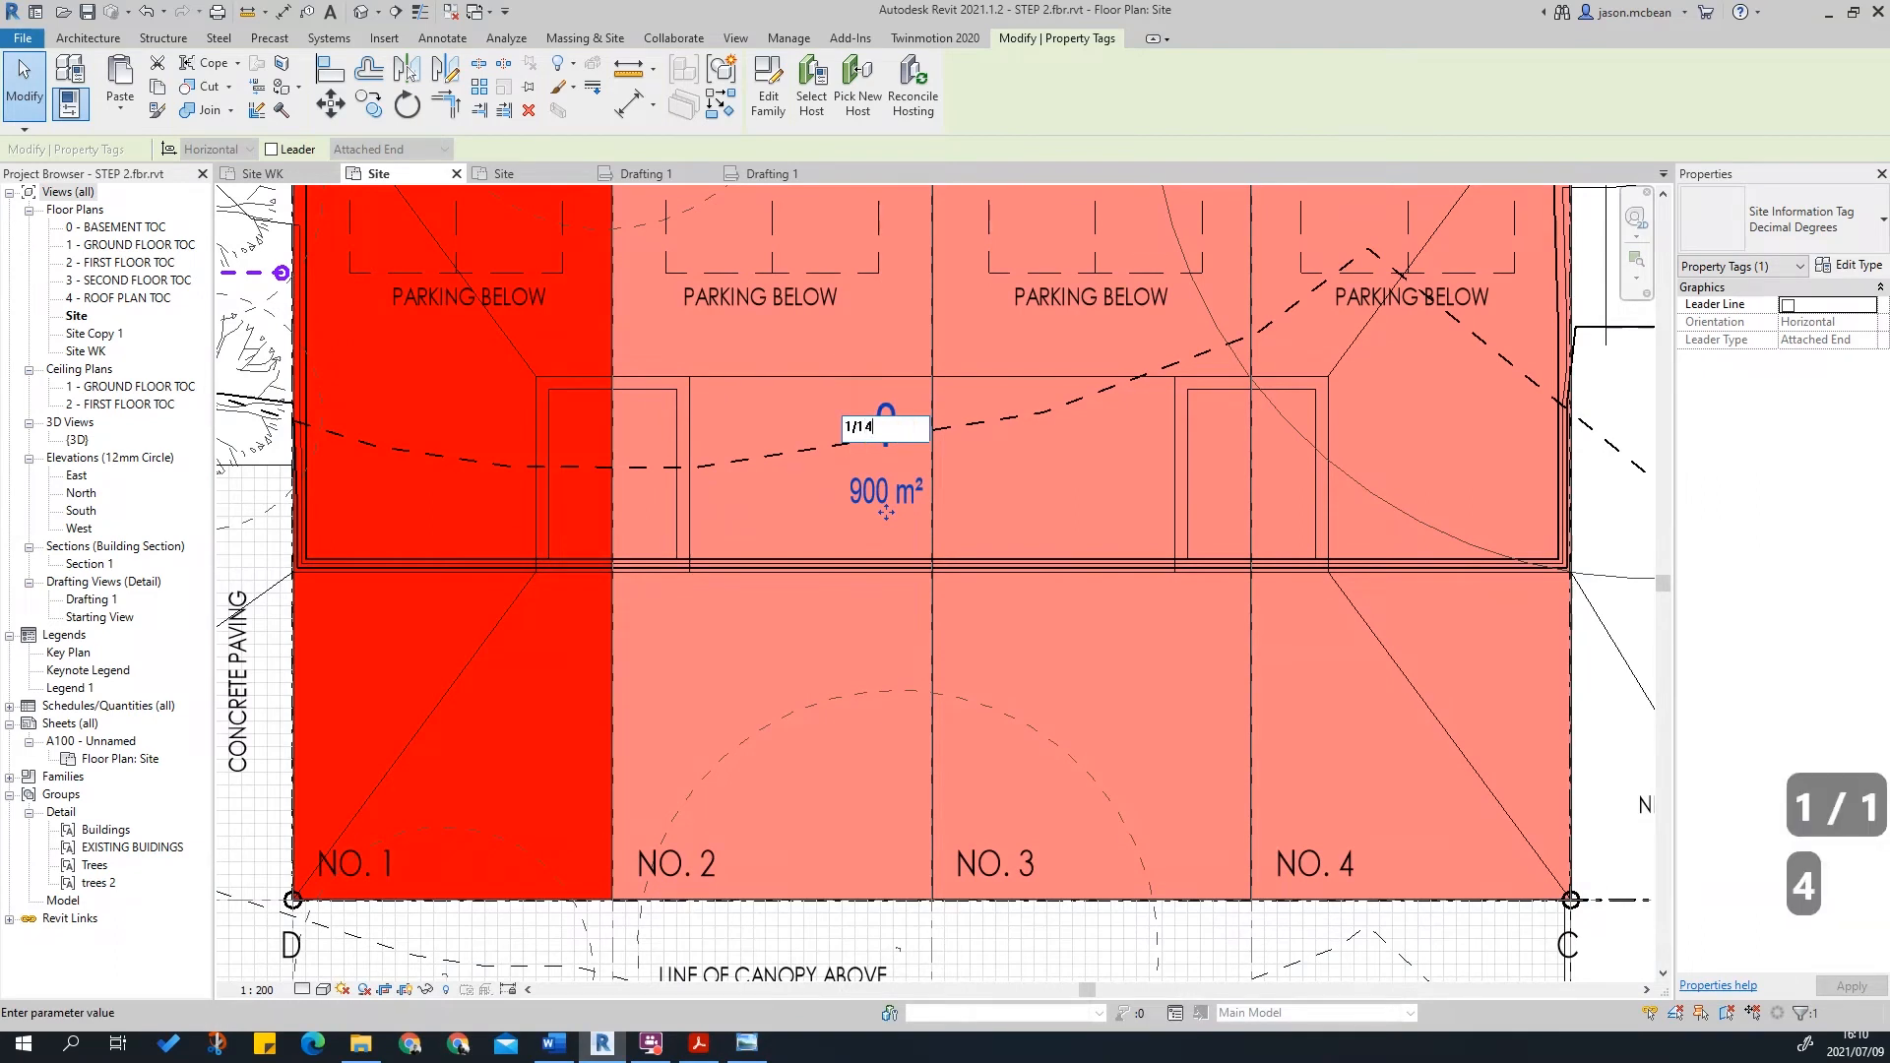
key("BackSpace")
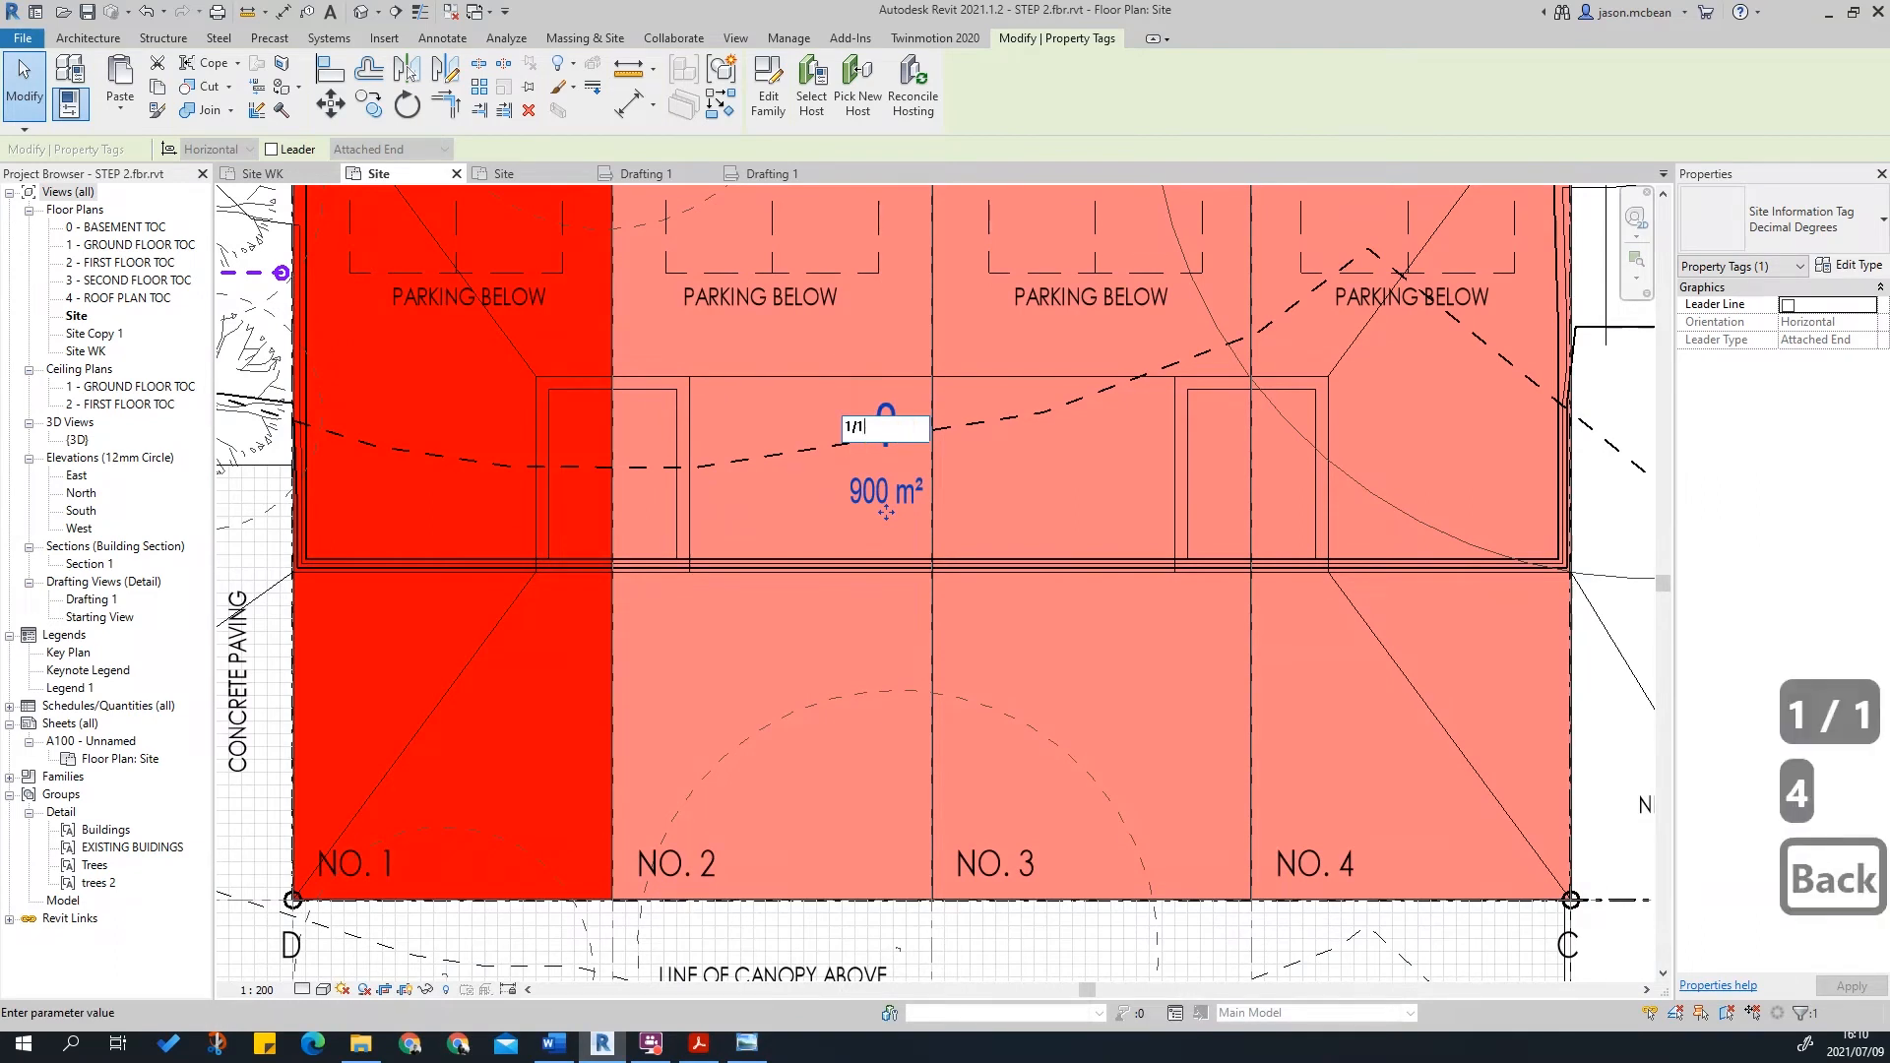
type("95")
key("Return")
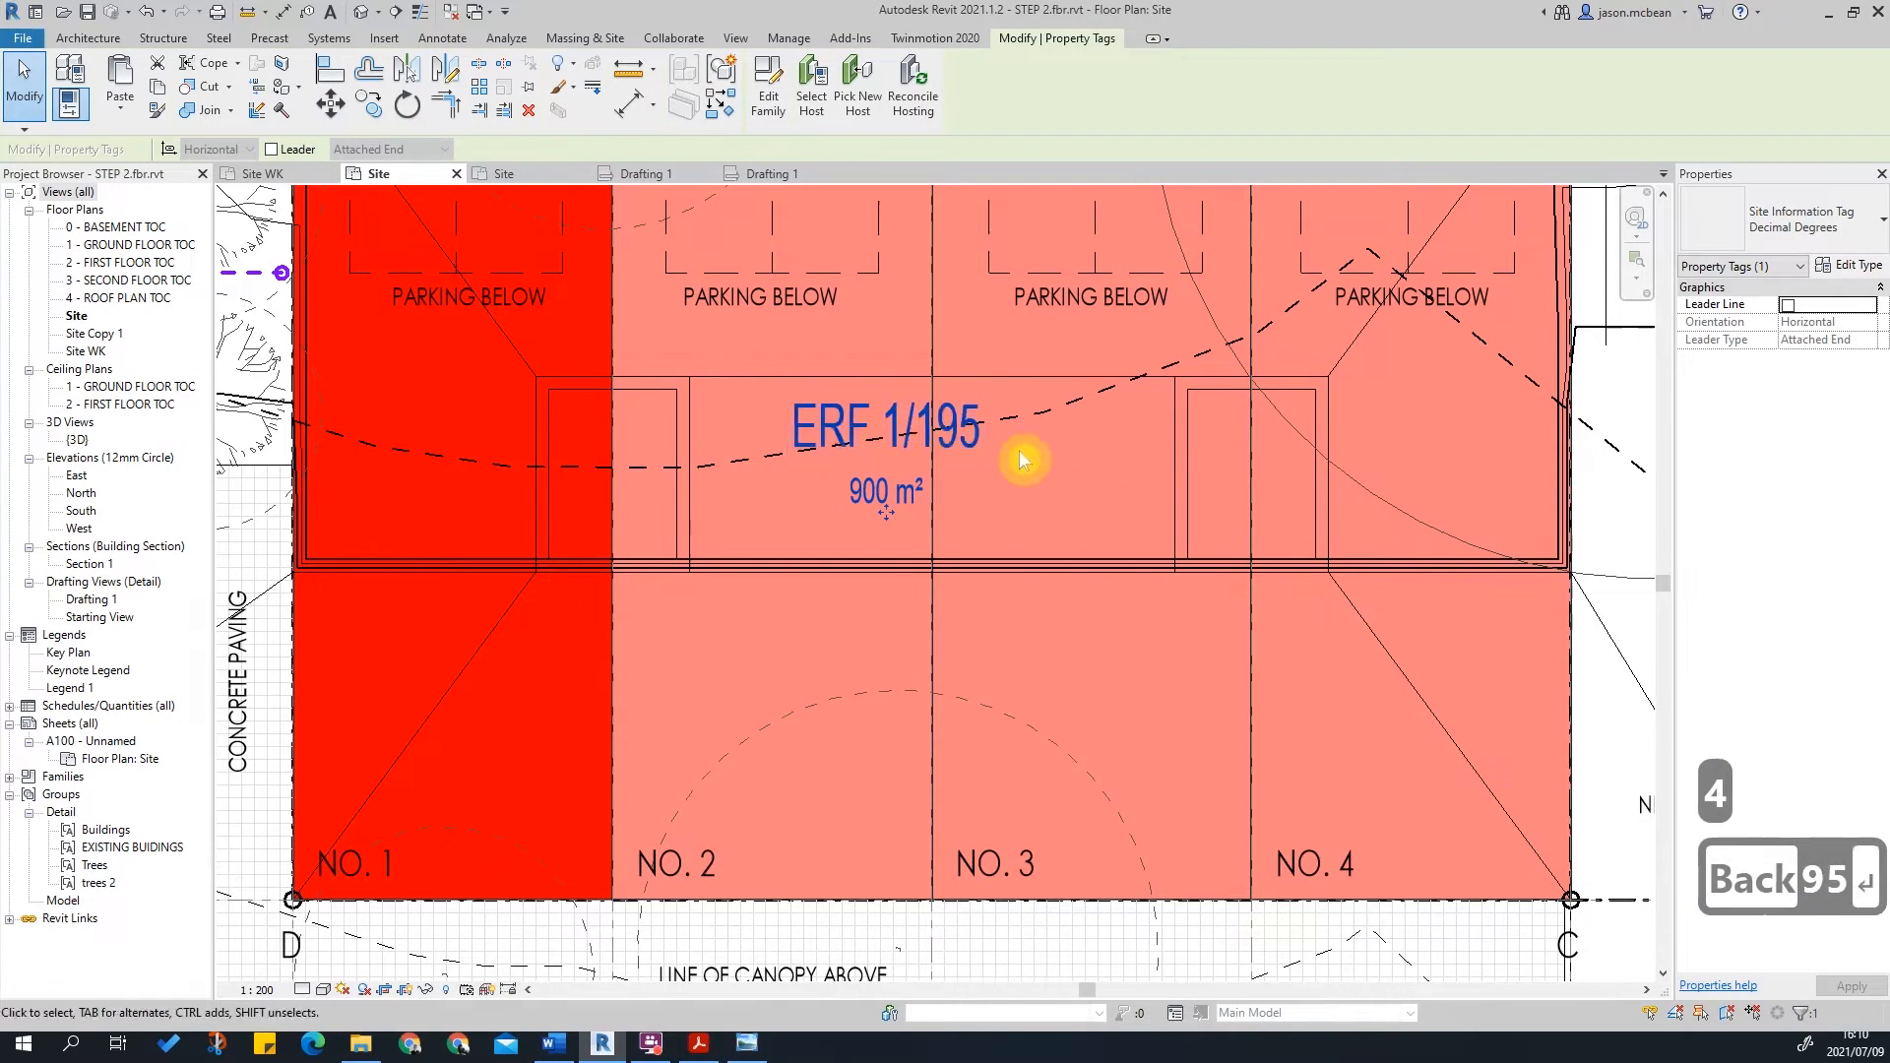
Step: Compare the site information tag with the reference site plan PDF in Adobe Acrobat, return to Revit and deselect the tag
left_click(699, 1041)
scroll(1054, 766, "up", 2, "ctrl")
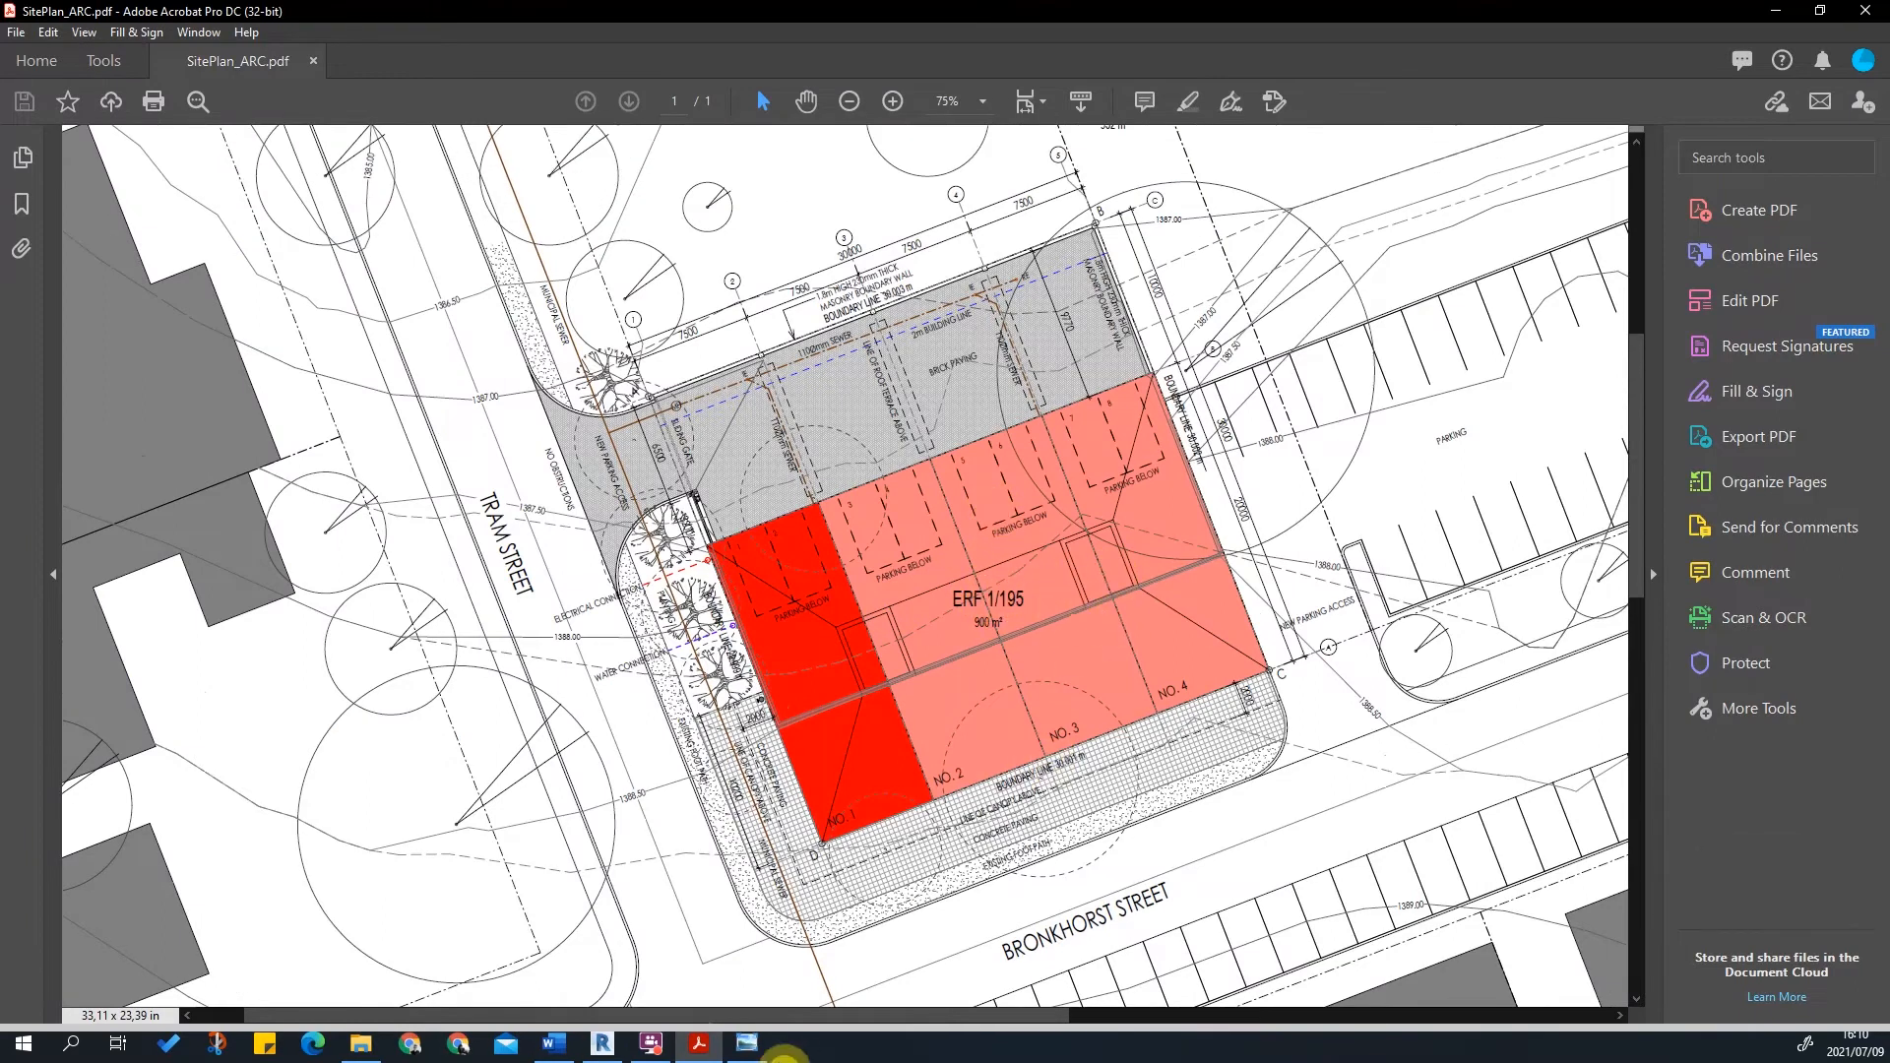
left_click(715, 1046)
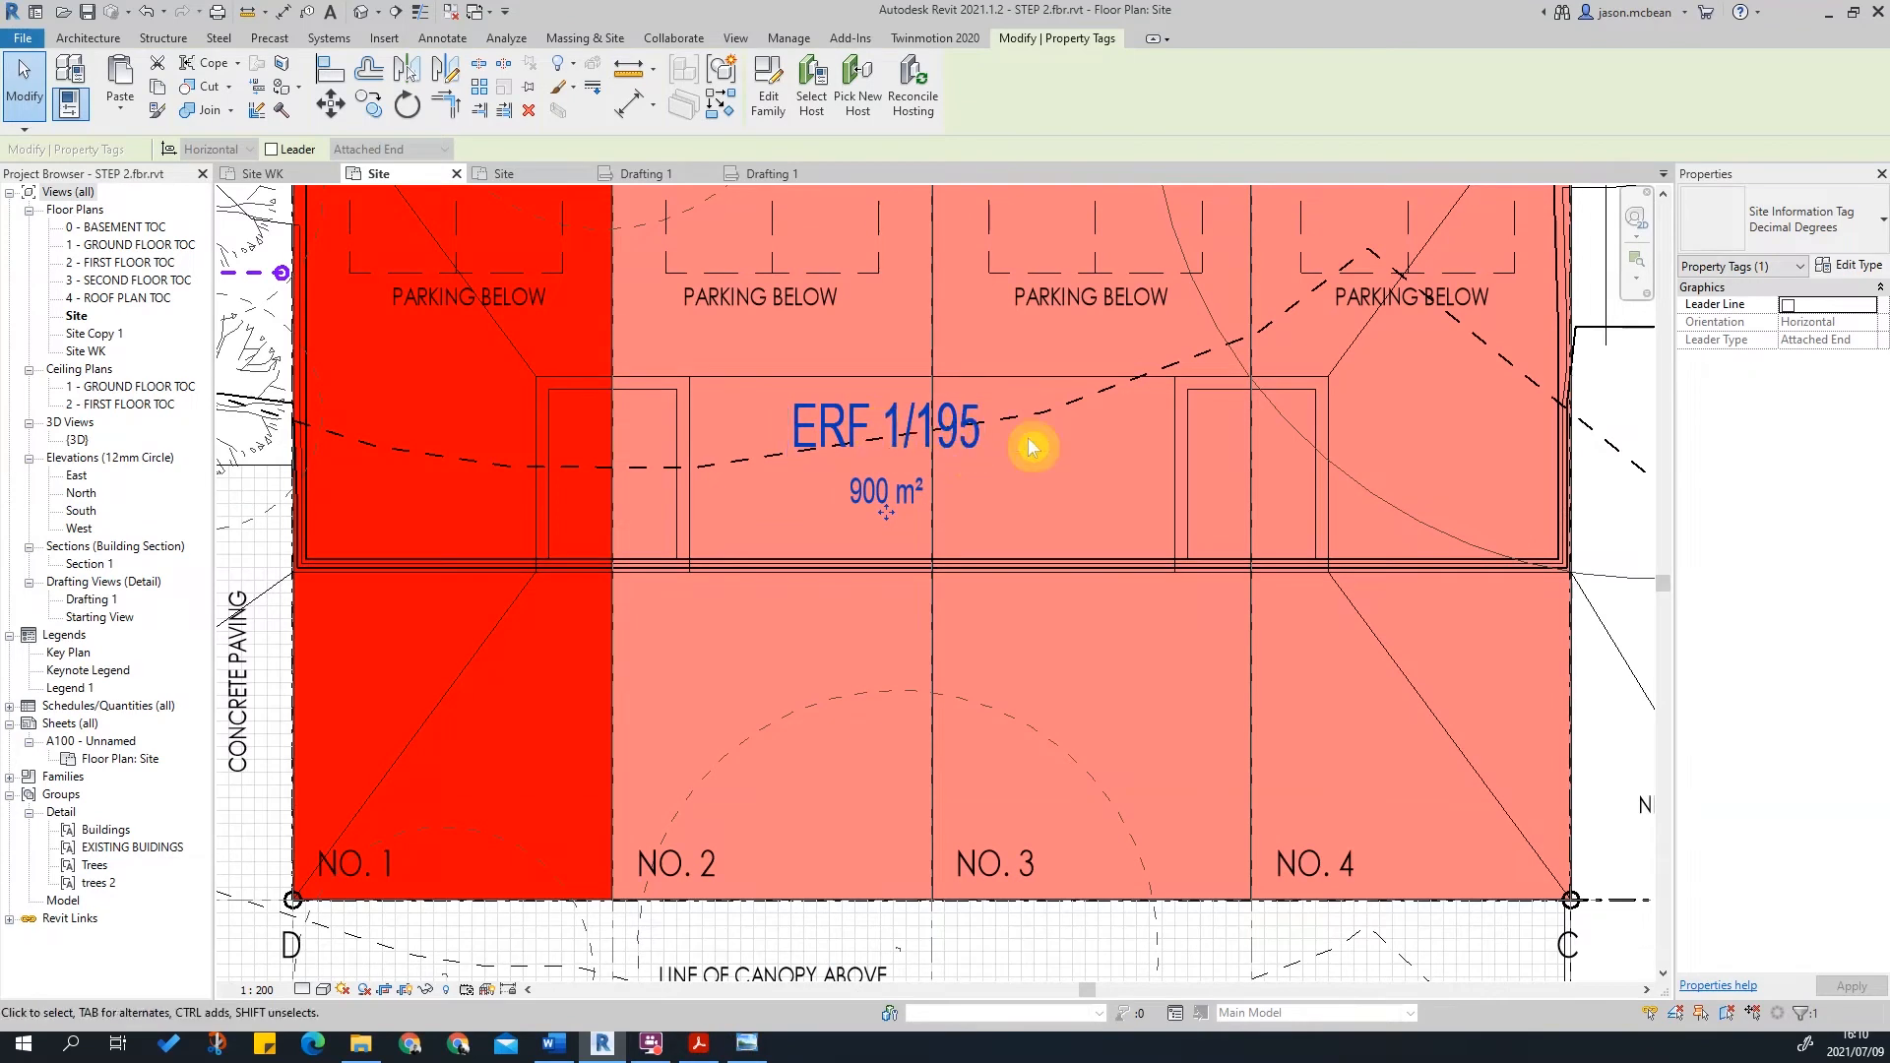
scroll(994, 524, "down", 2)
key("Escape")
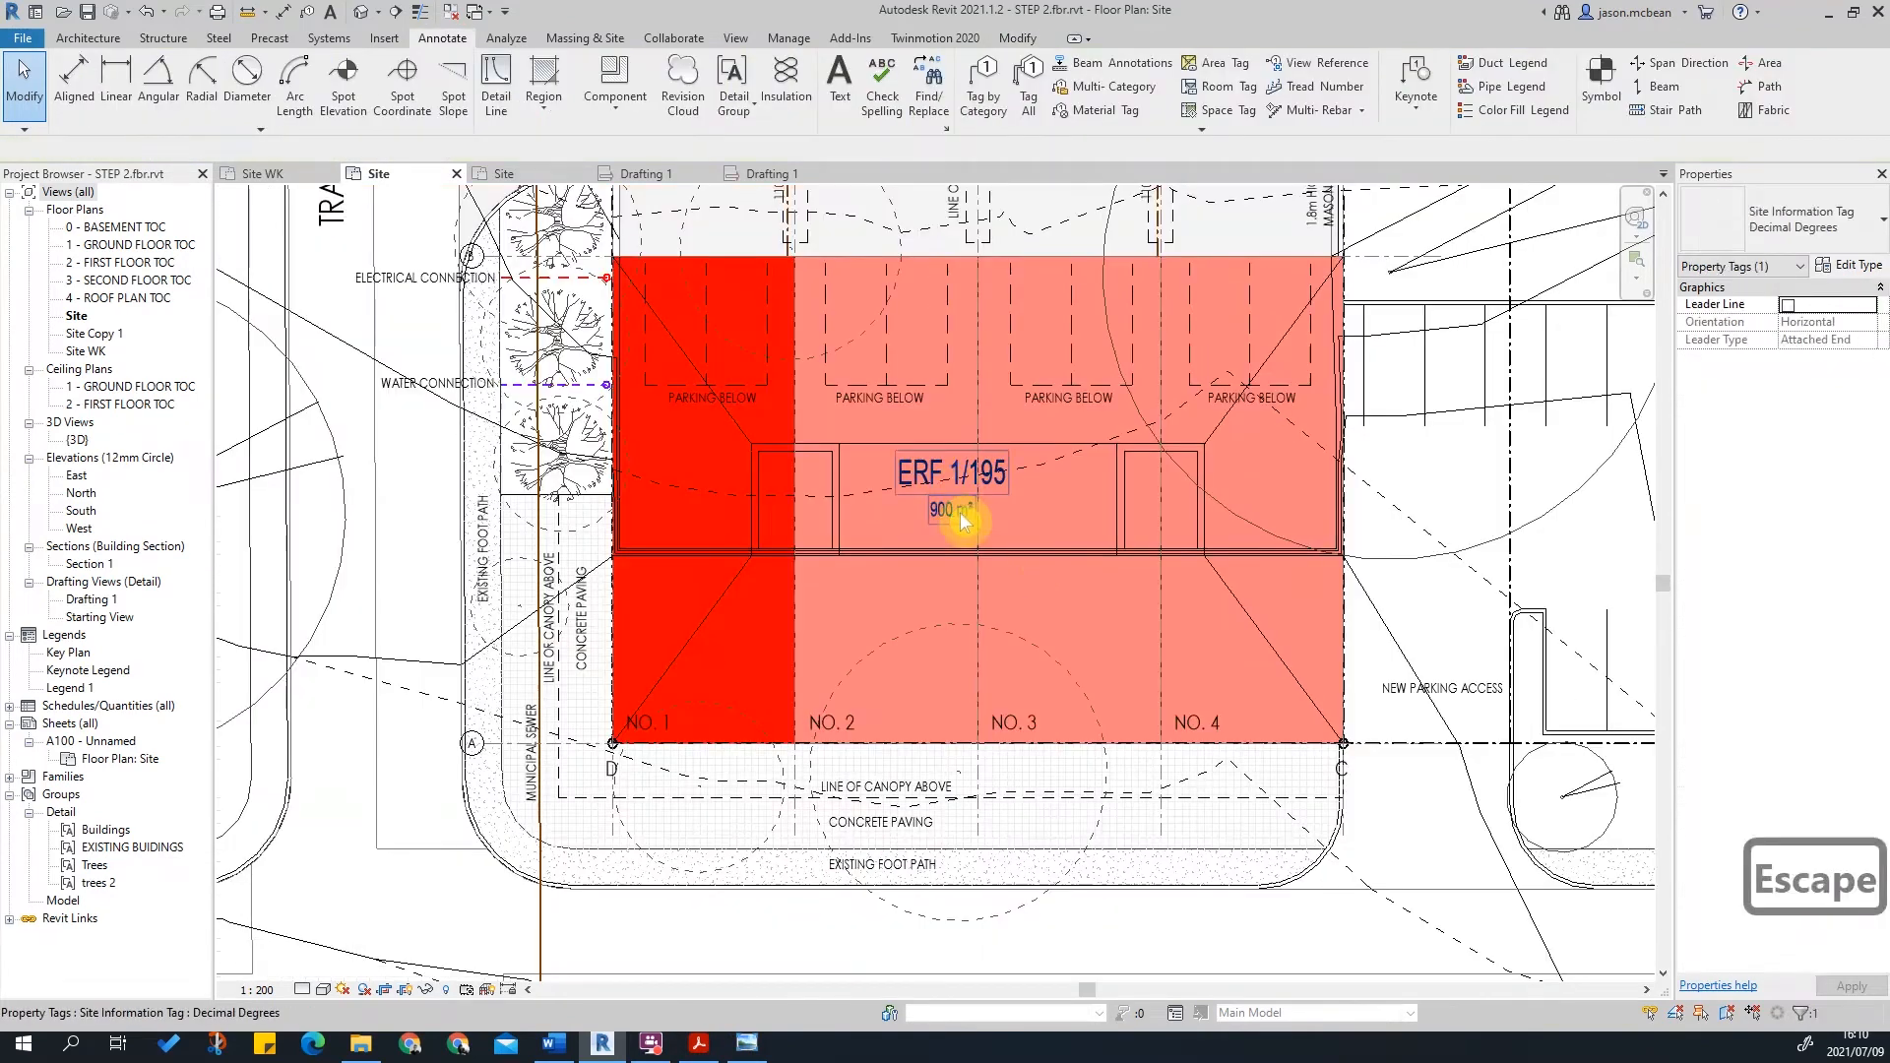
key("Escape")
scroll(985, 522, "down", 3)
scroll(848, 603, "up", 3)
key("Escape")
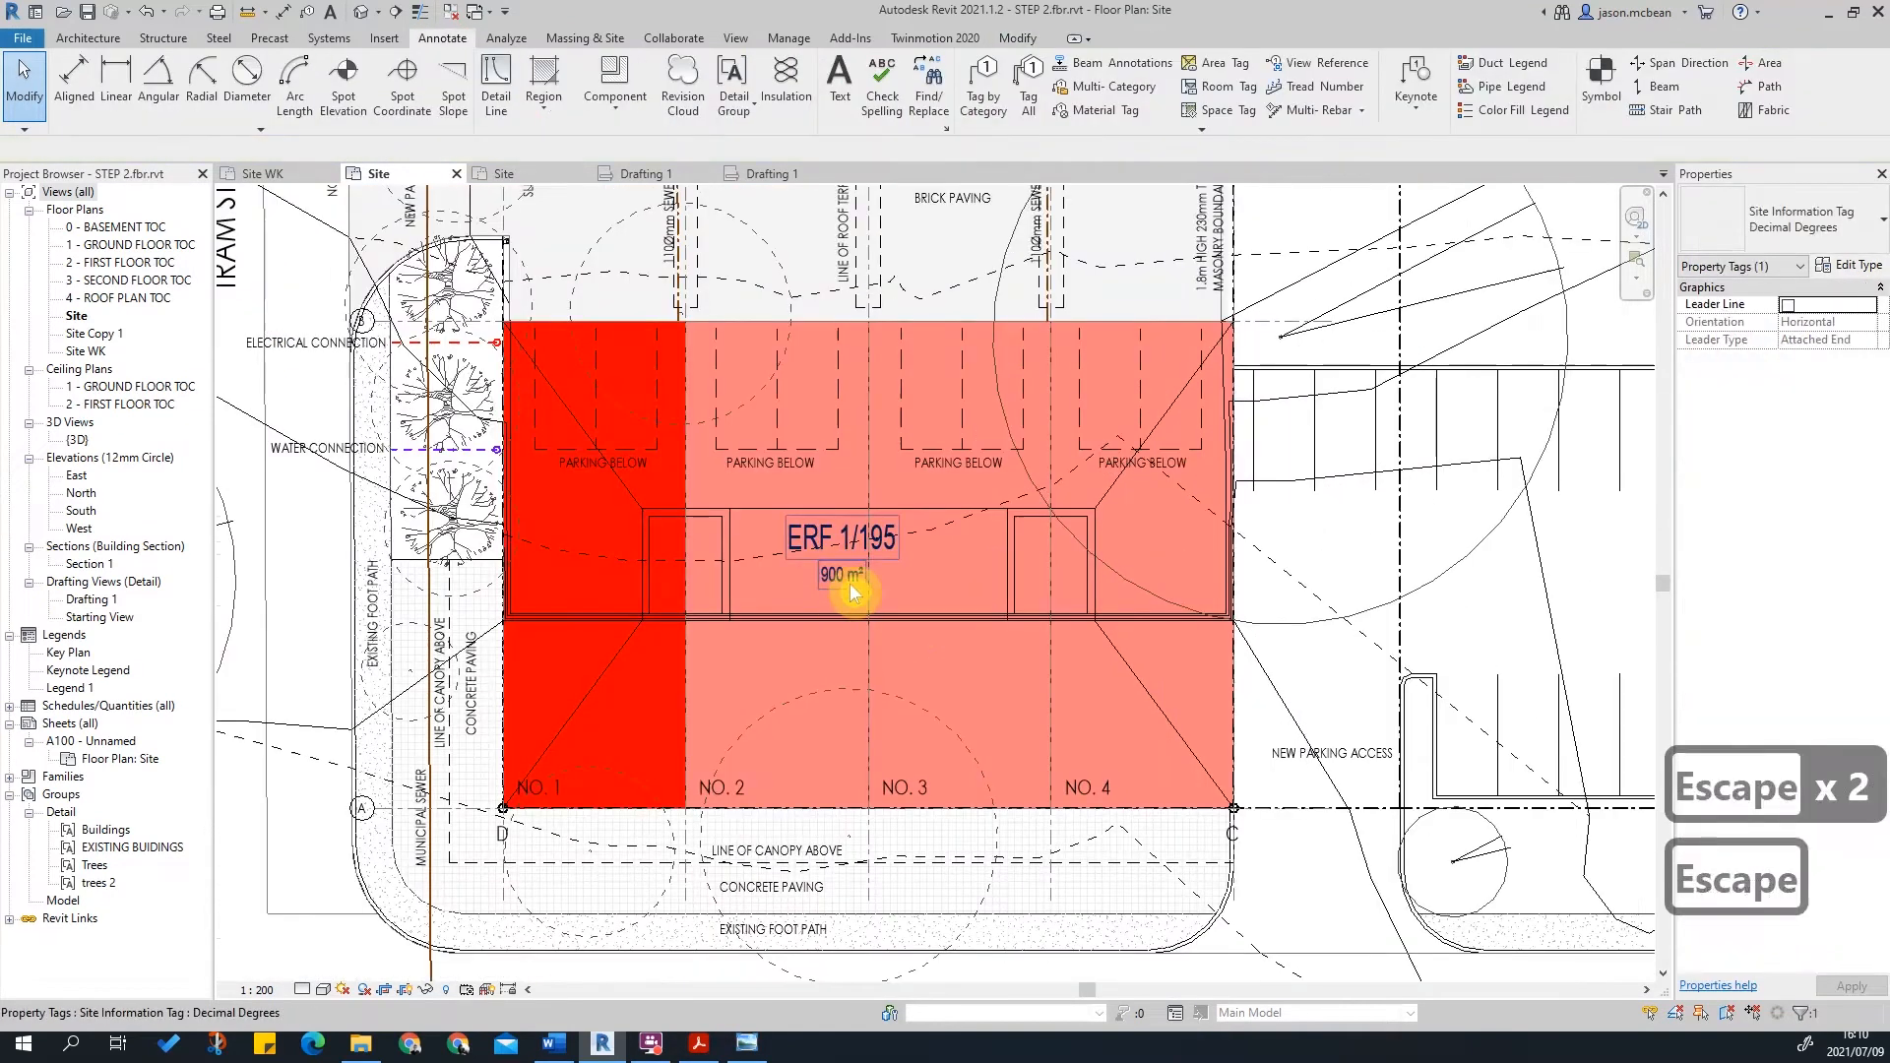
Step: Select the whole property line and check its name in its properties
left_click(848, 596)
scroll(1084, 325, "down", 3)
scroll(1195, 371, "up", 3)
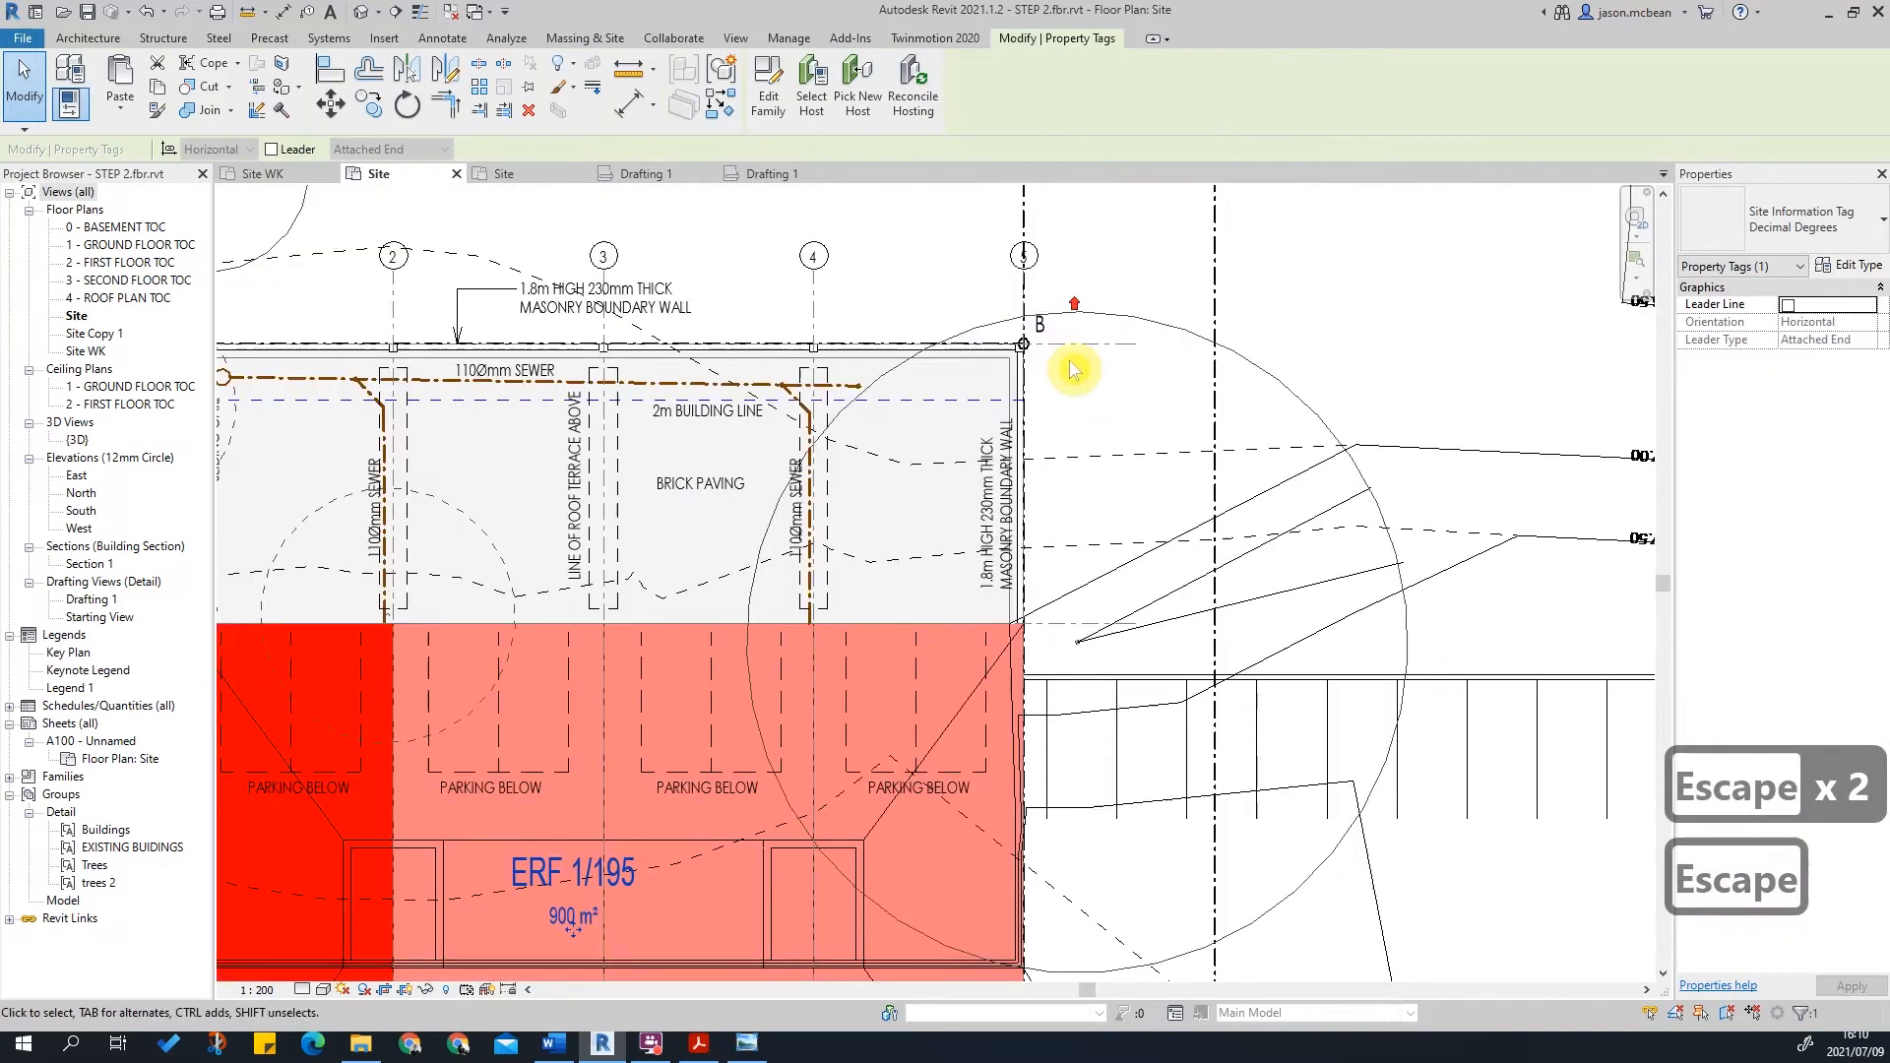
key("Escape")
scroll(459, 394, "up", 1)
key("Tab")
key("Tab")
key("Tab")
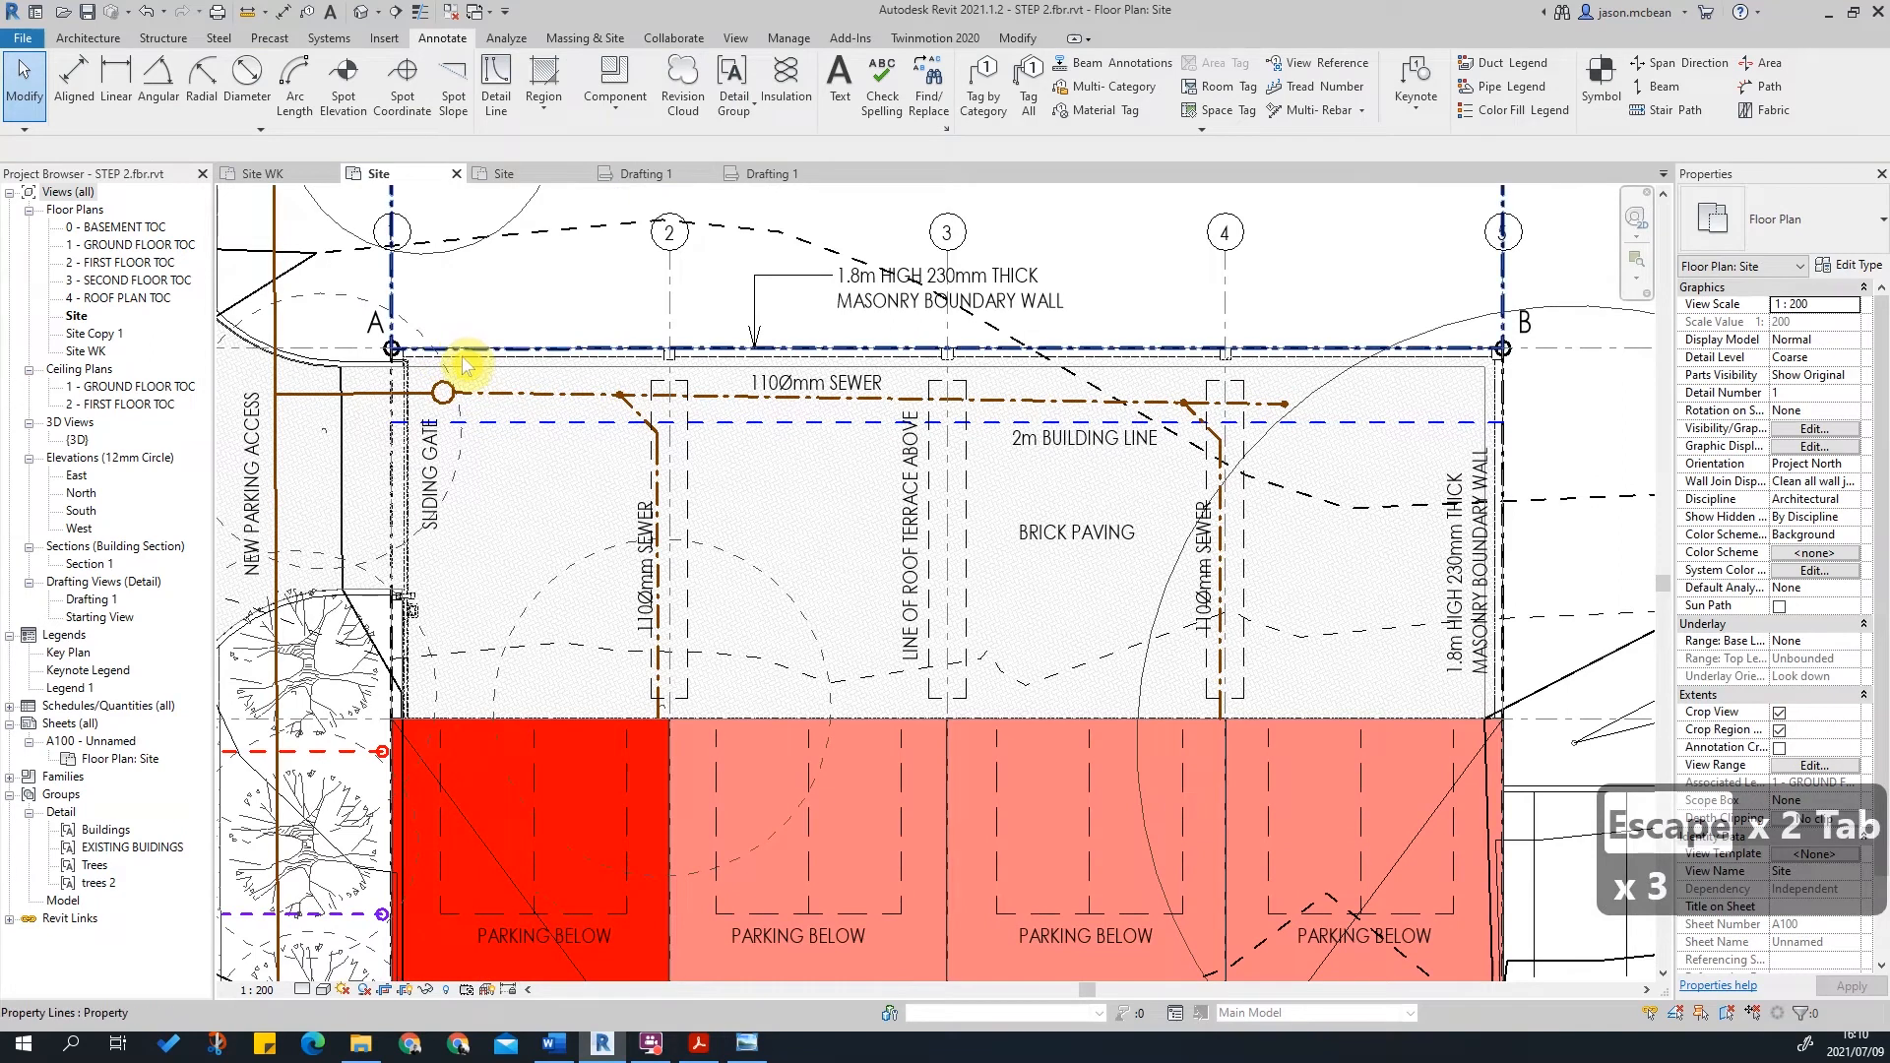
key("Tab")
left_click(458, 367)
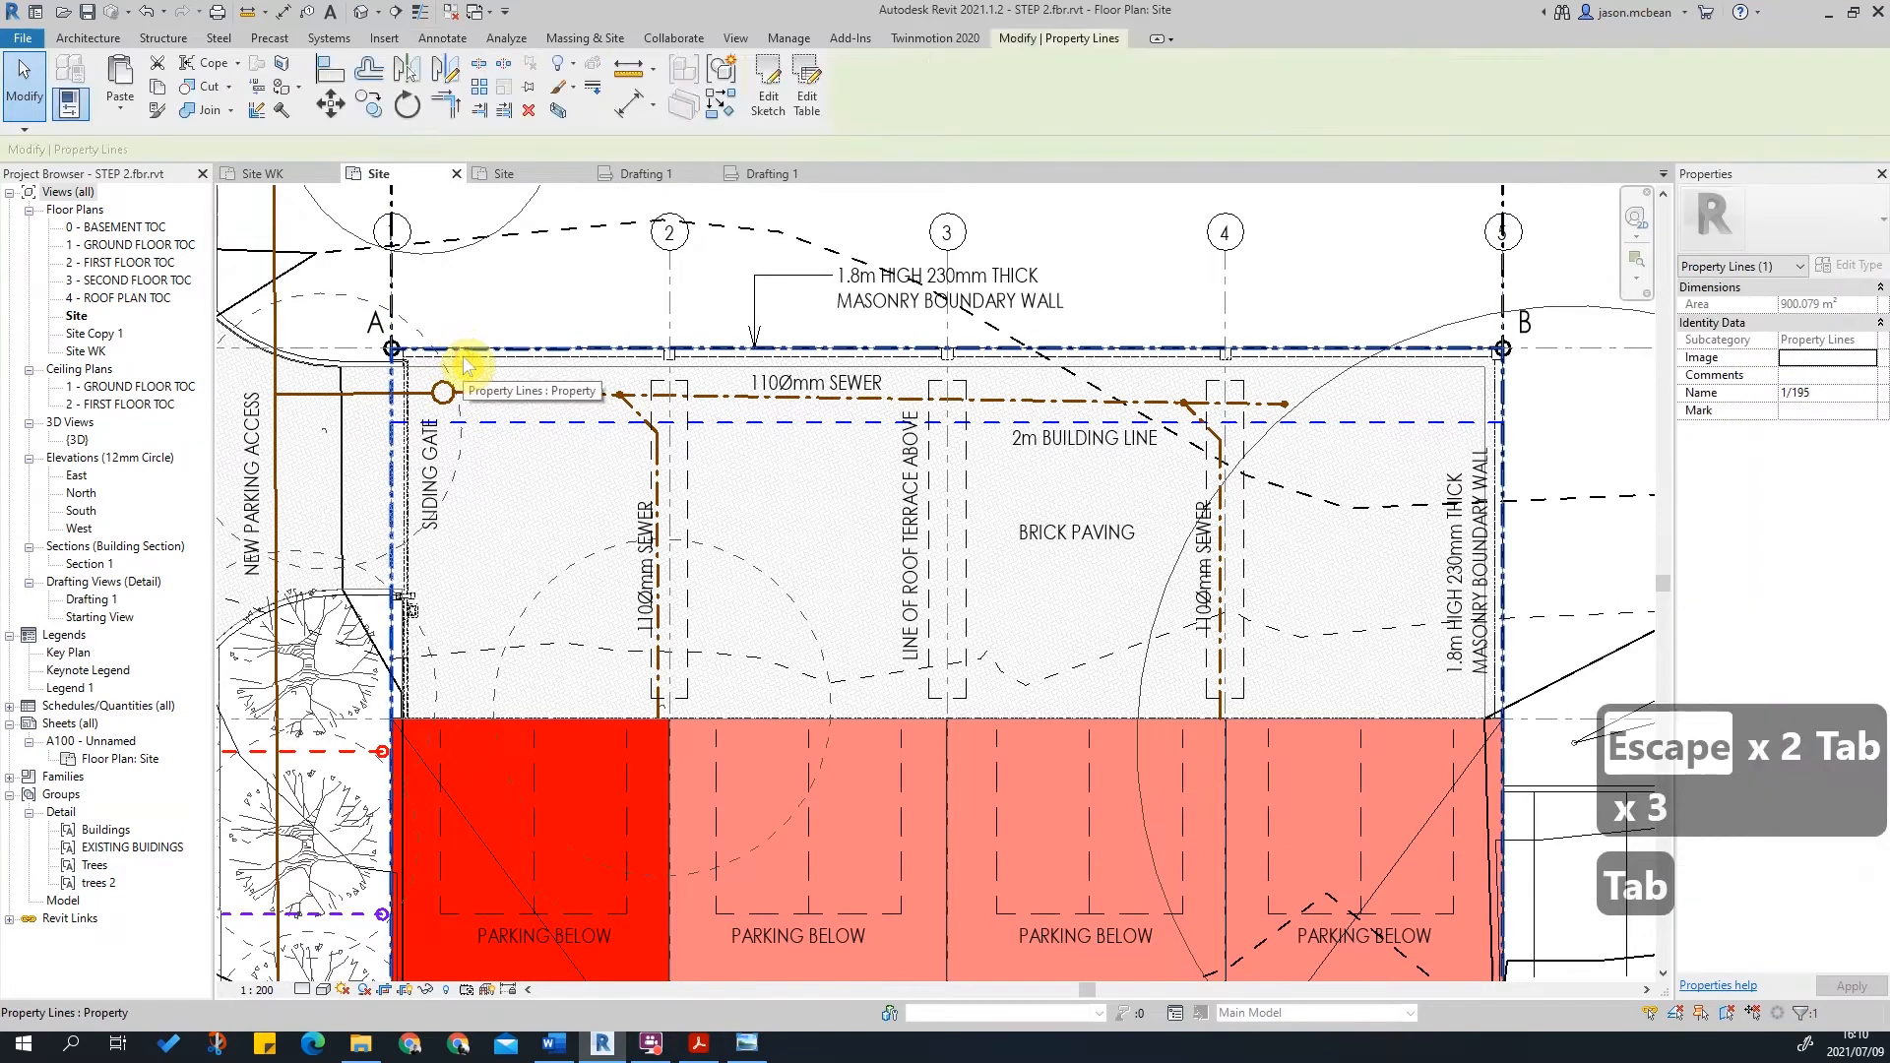
key("Escape")
key("Escape")
Step: Tag property line segments A–B and B–C by category with boundary line length tags without leaders
left_click(983, 95)
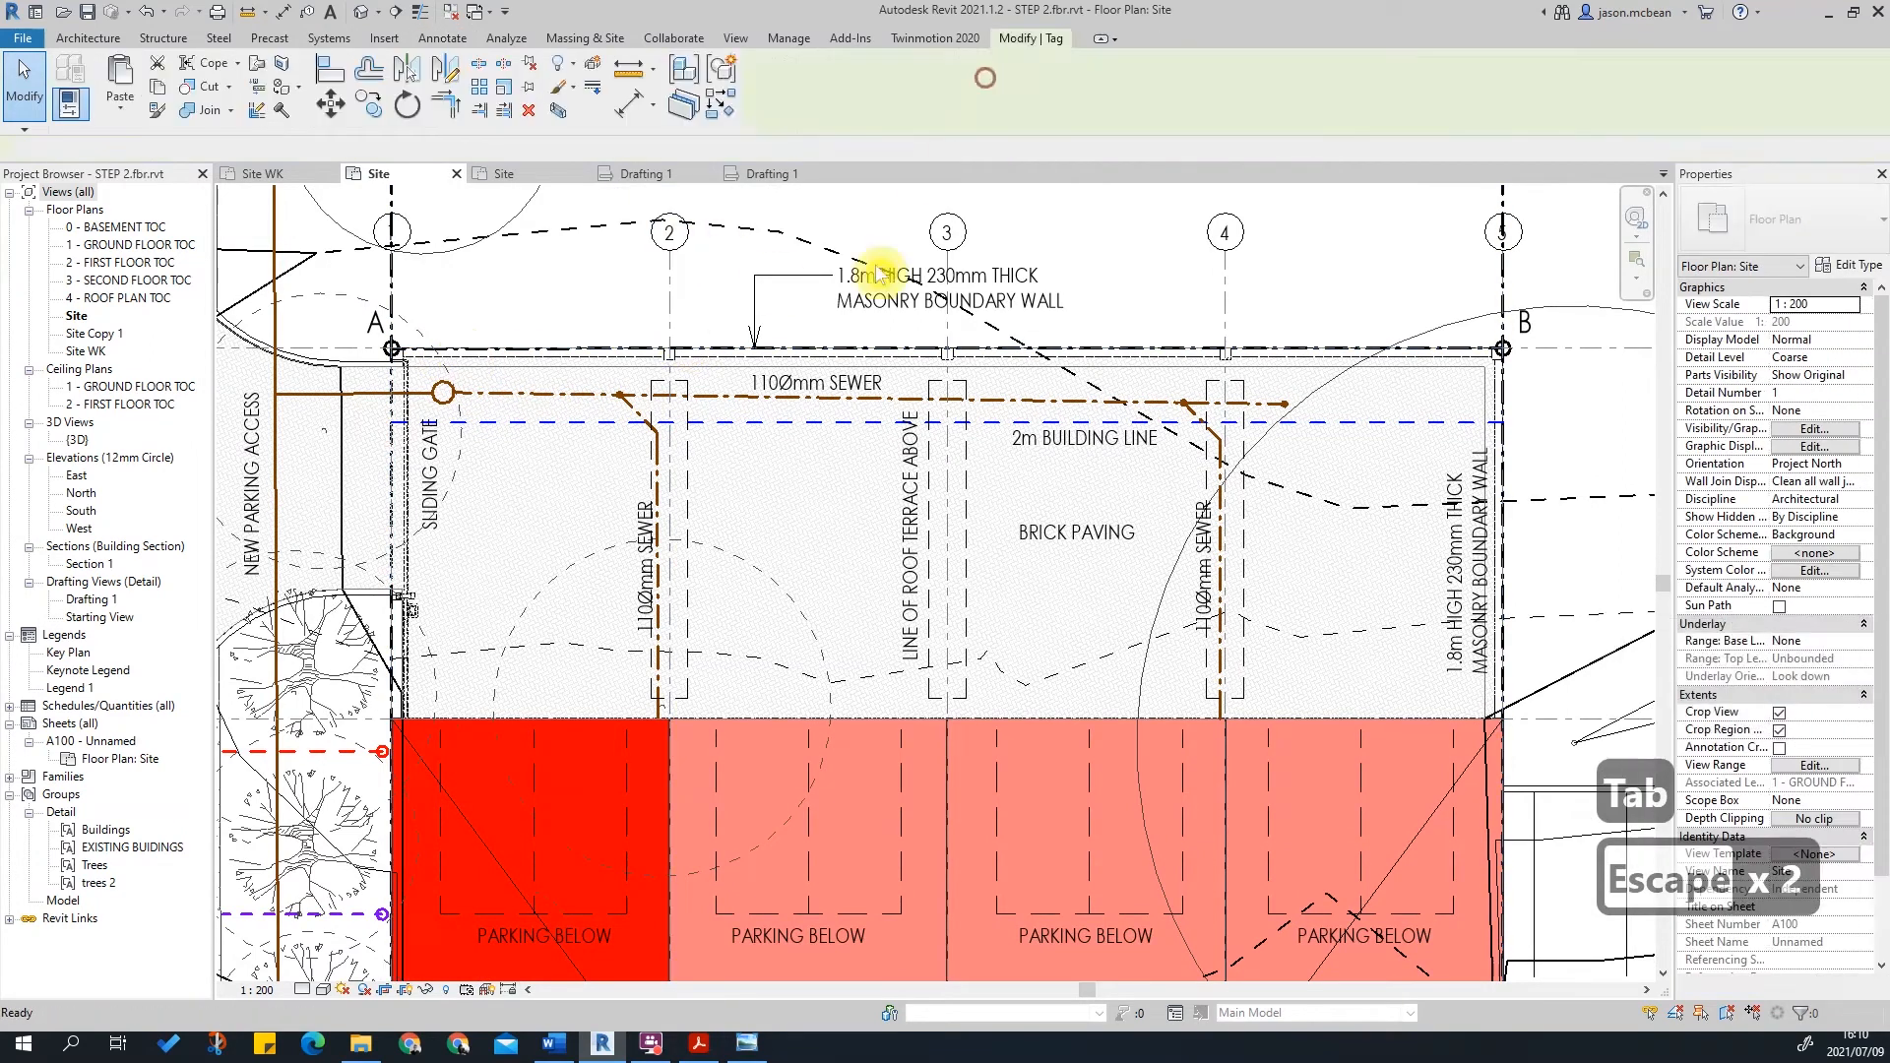
scroll(1014, 355, "up", 2)
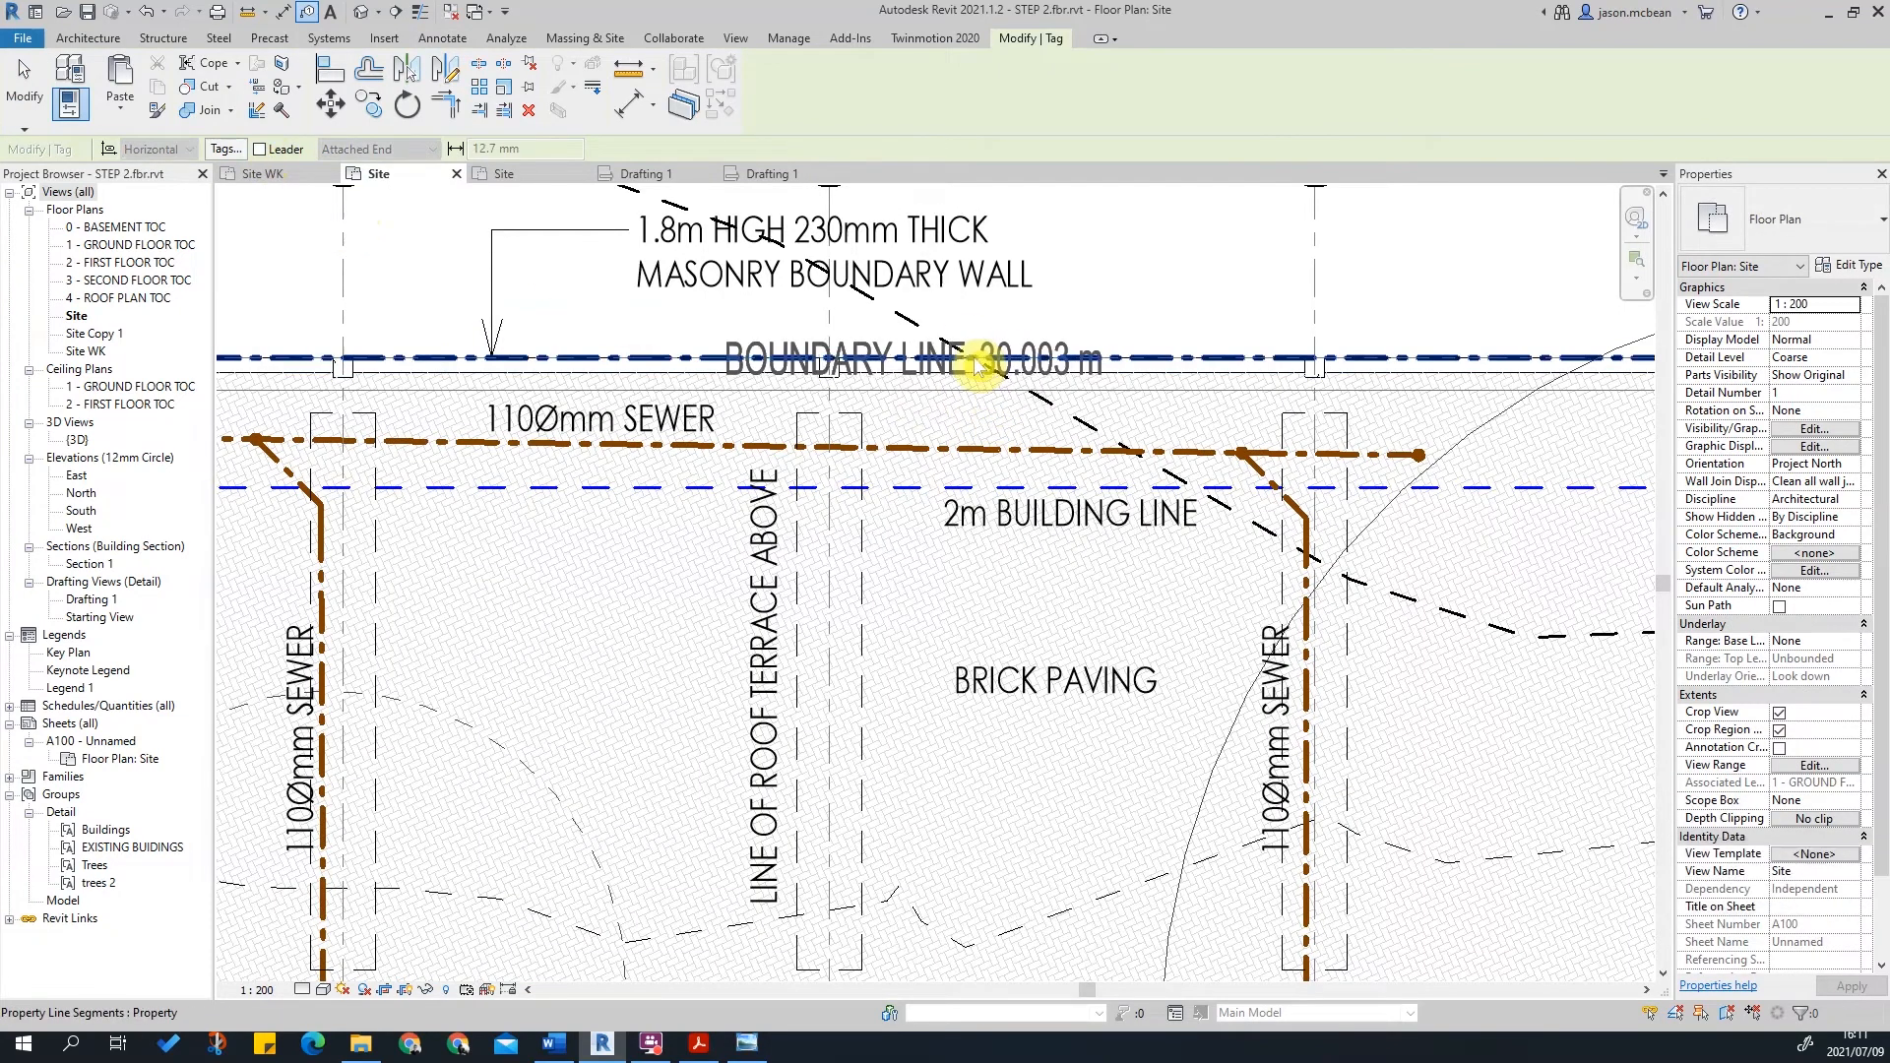
scroll(1109, 334, "down", 2)
middle_click_drag(906, 358, 979, 409)
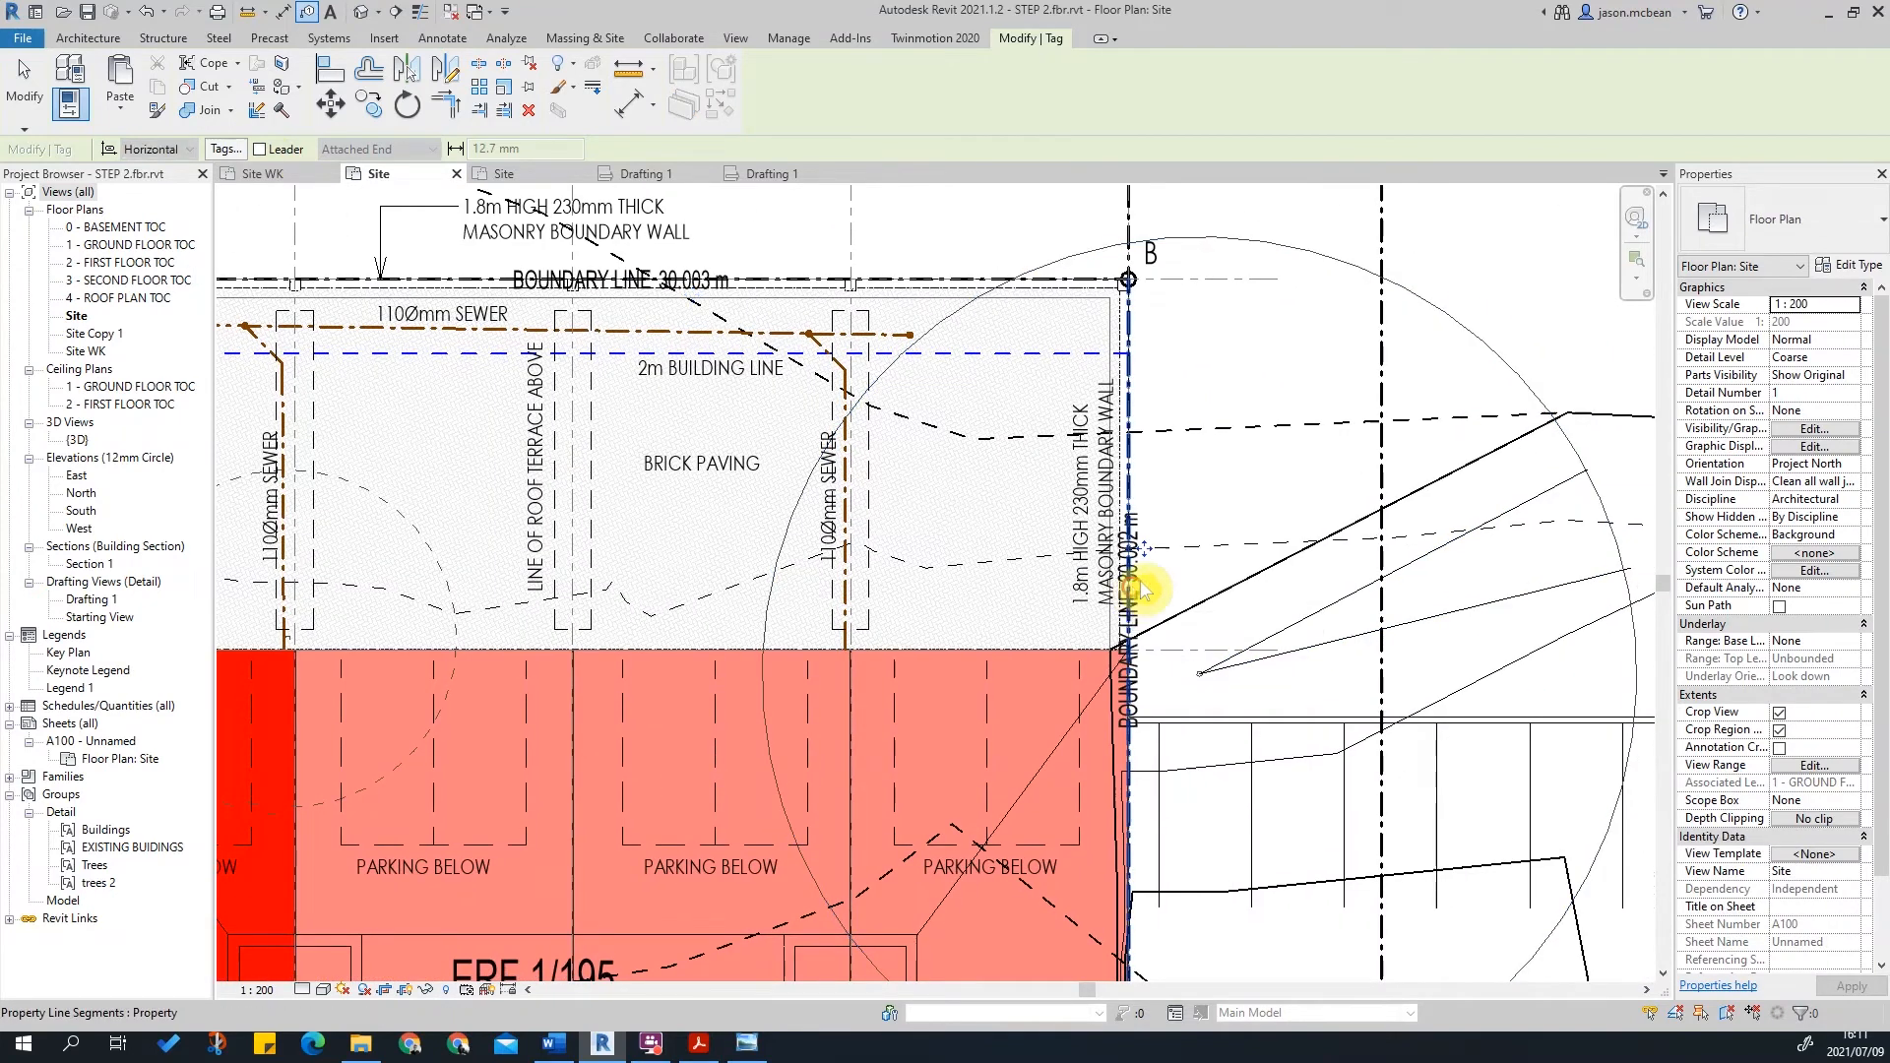
Step: Tag property line segments D–C and A–D with boundary line length tags, placing the A–D tag beside the concrete paving note
scroll(1089, 545, "down", 4)
scroll(950, 753, "up", 4)
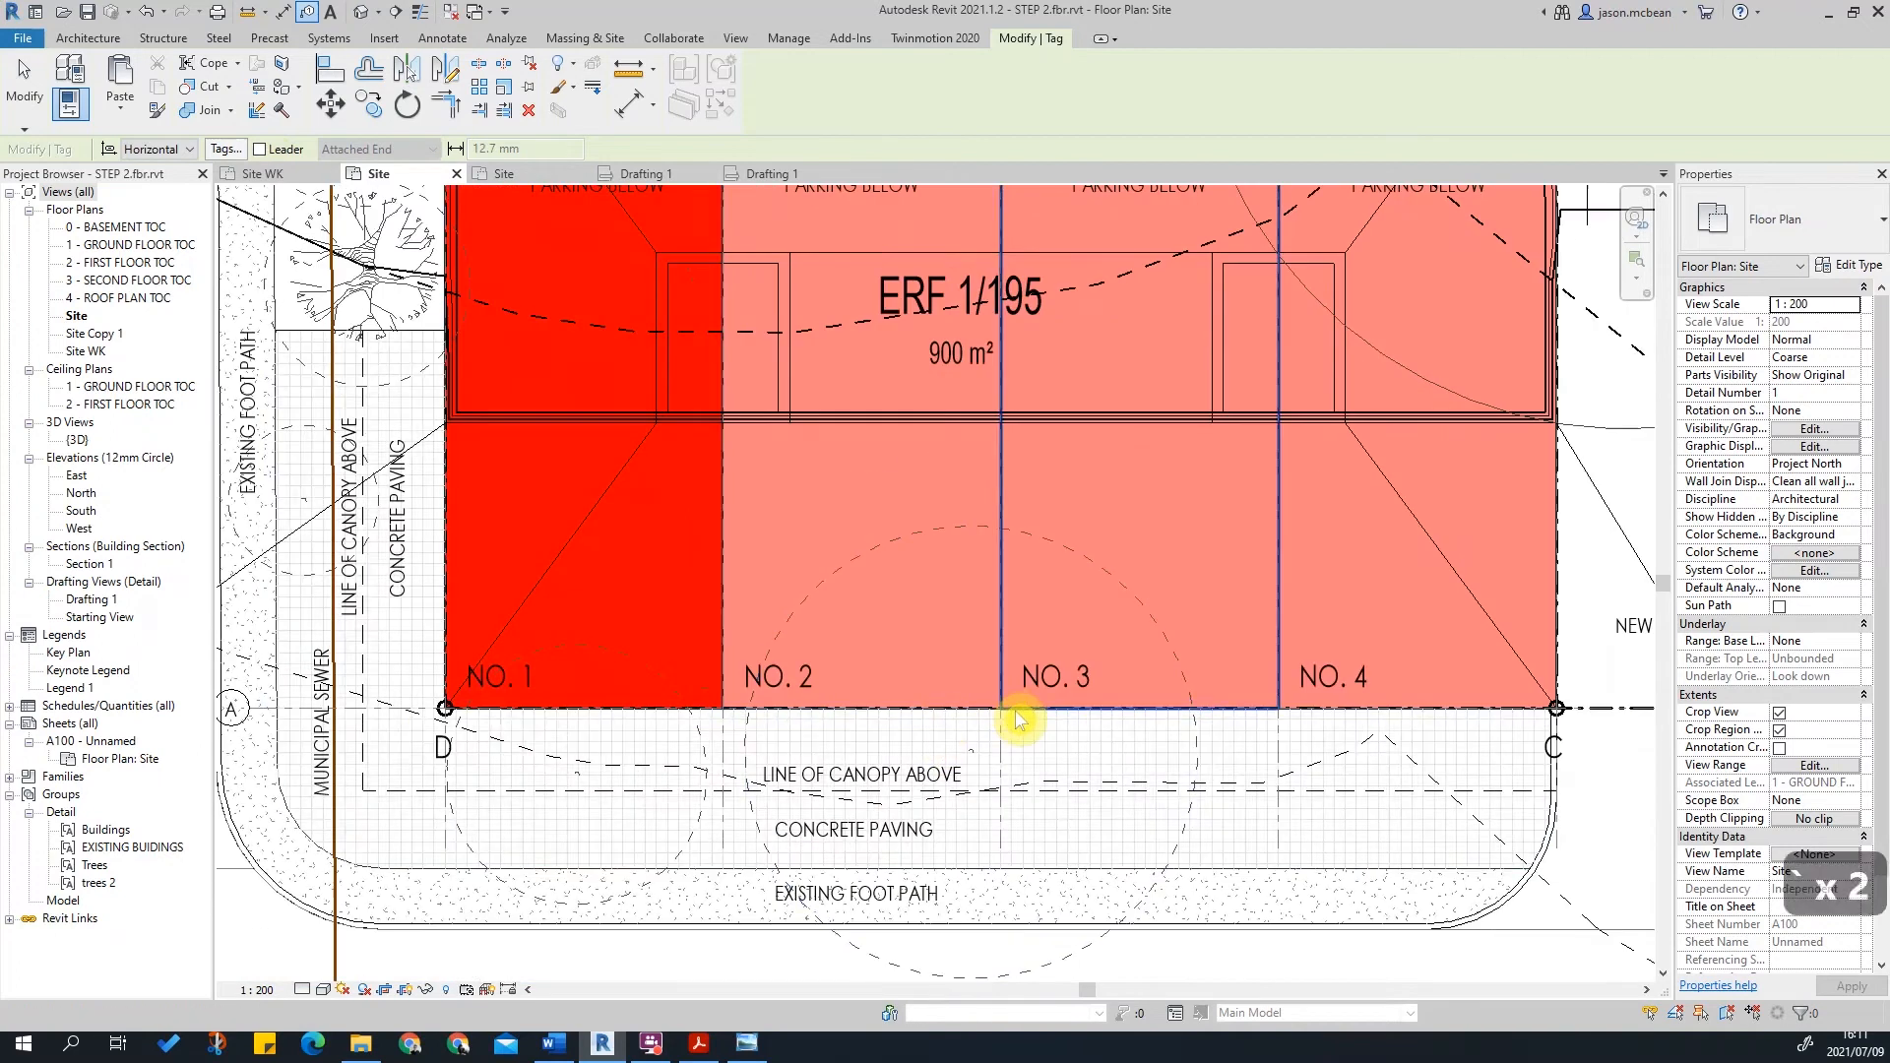
key("Tab")
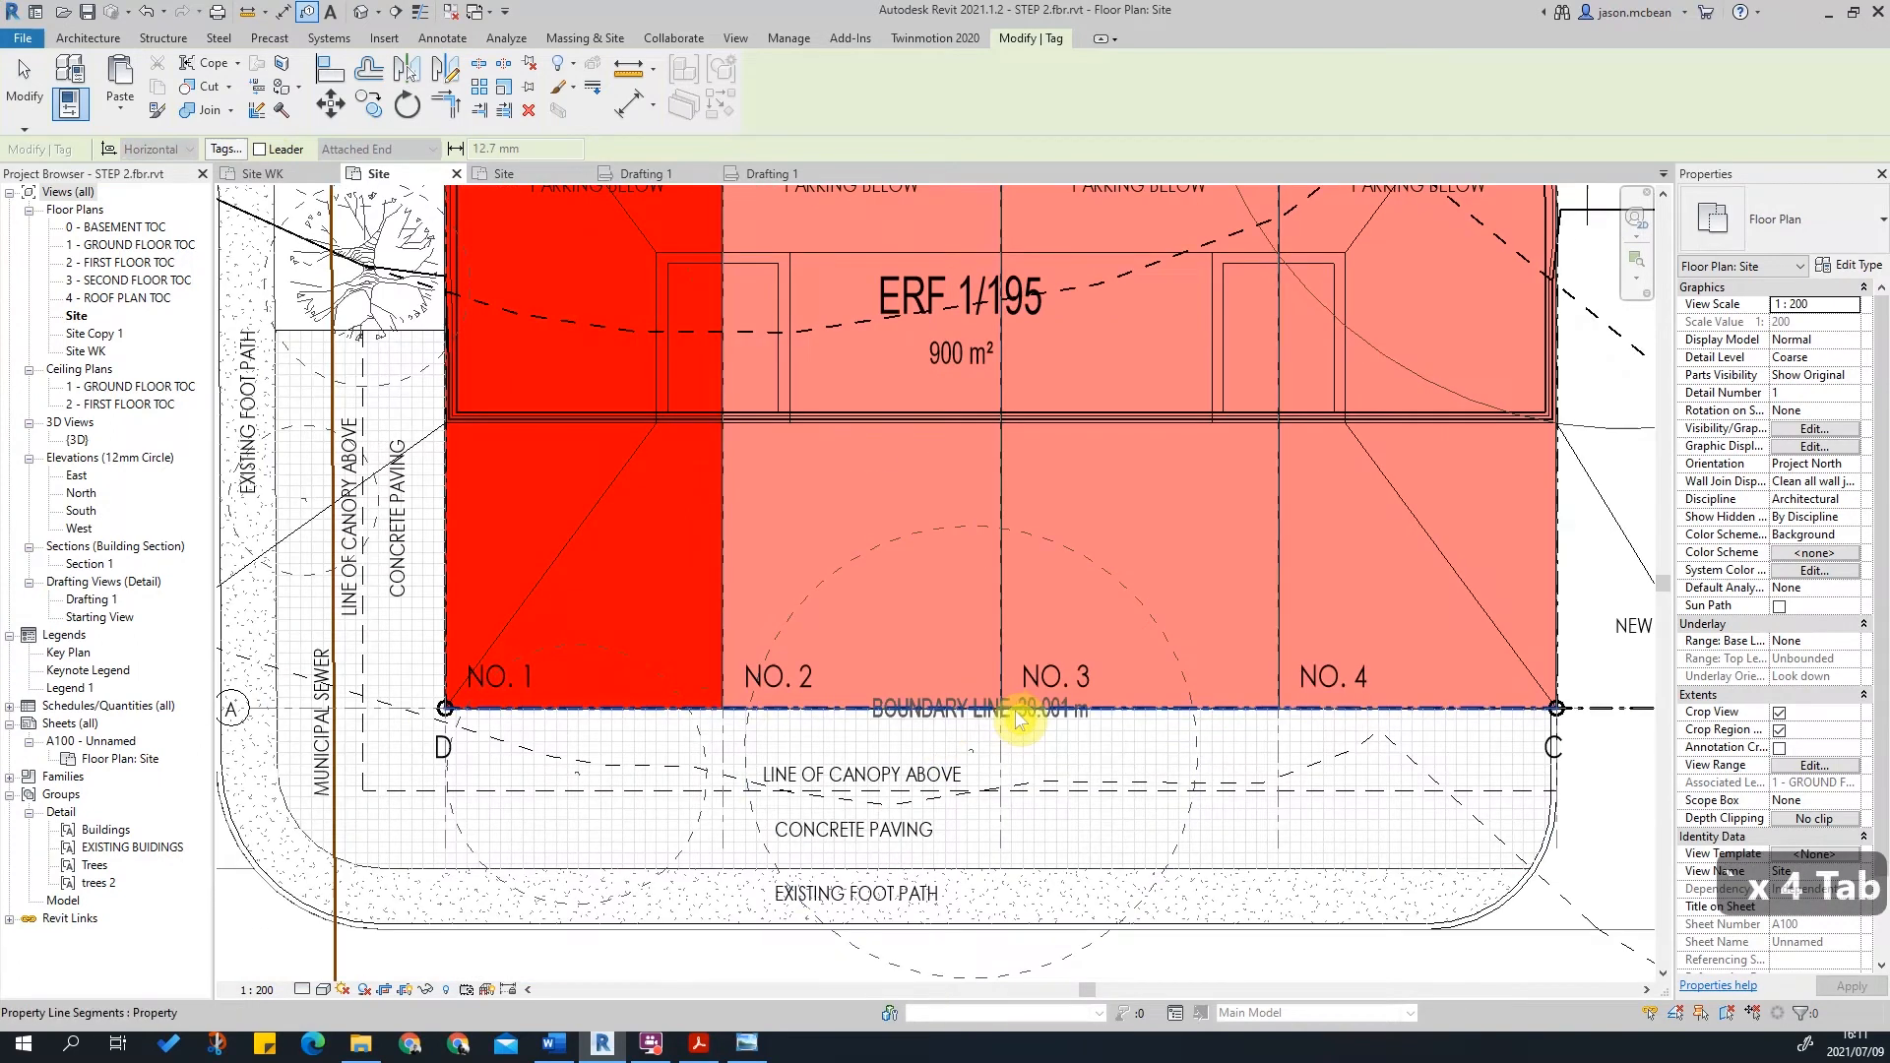
scroll(531, 522, "up", 3)
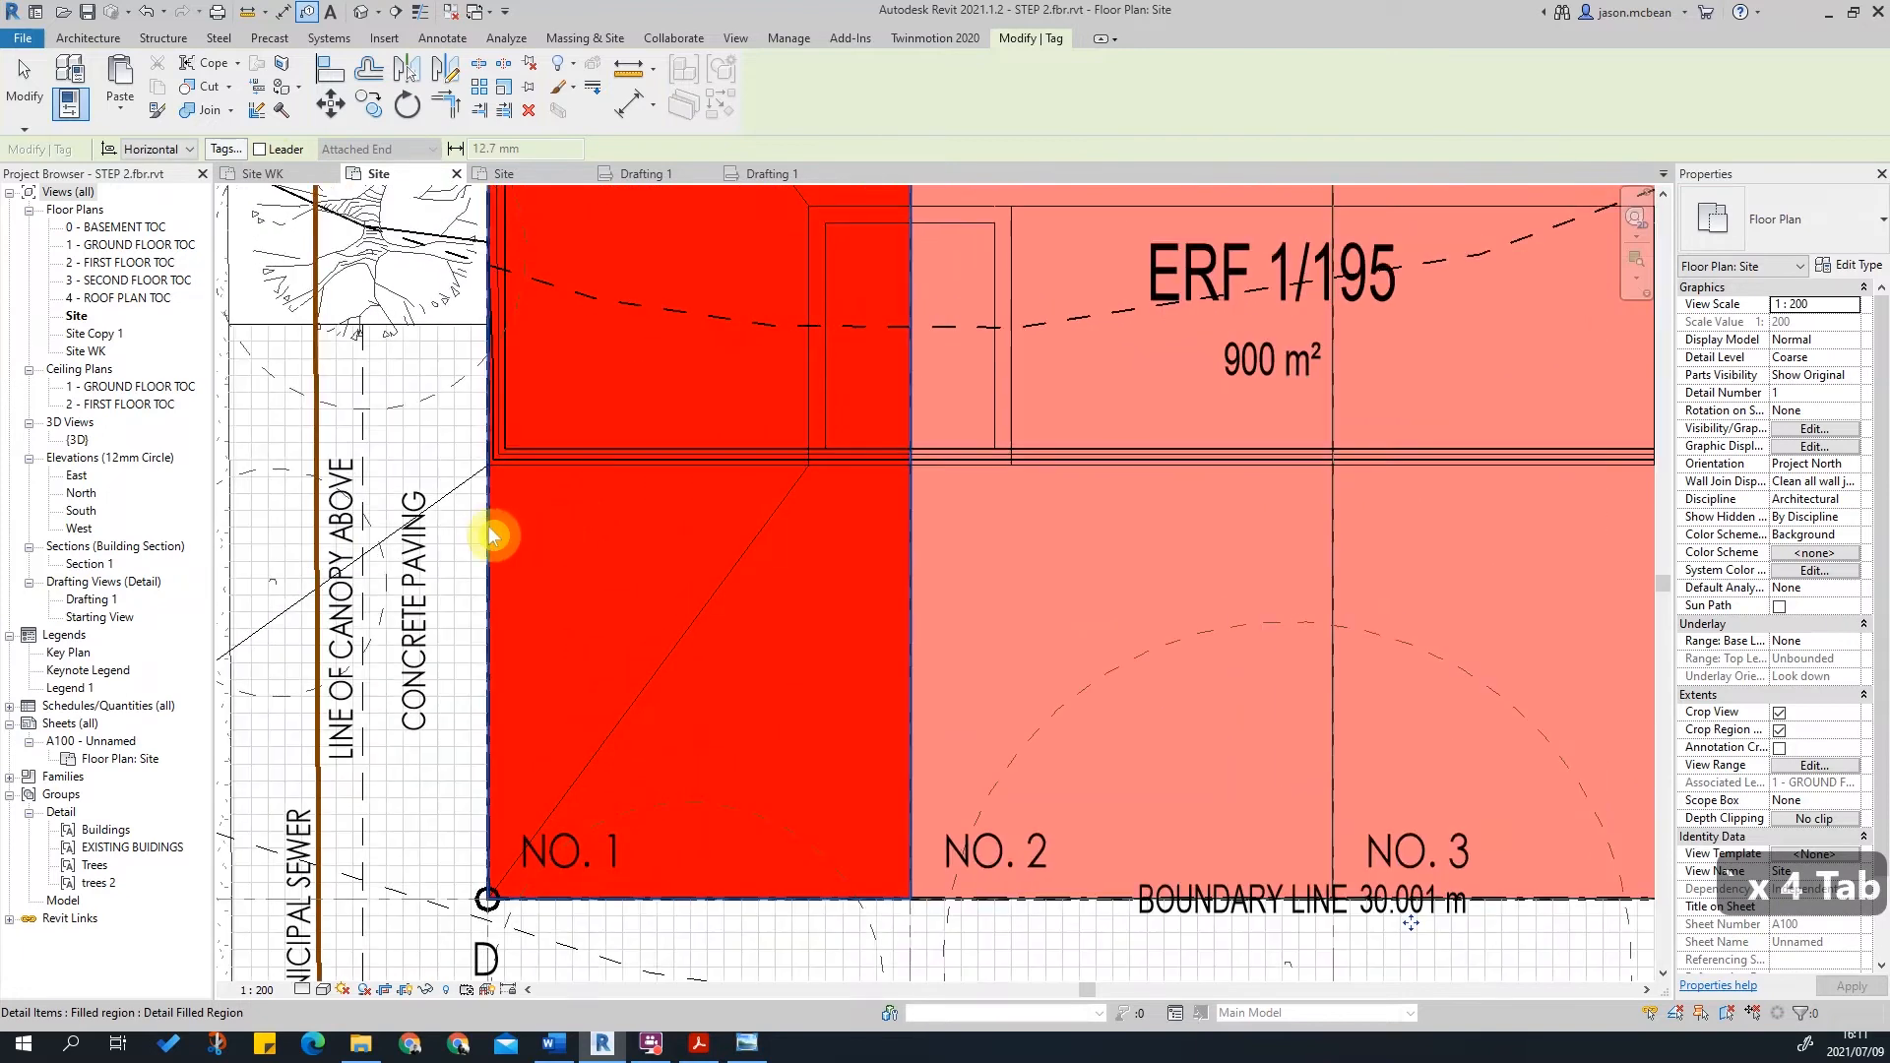
middle_click_drag(512, 540, 712, 603)
key("Tab")
scroll(712, 621, "down", 2)
scroll(1042, 797, "down", 1)
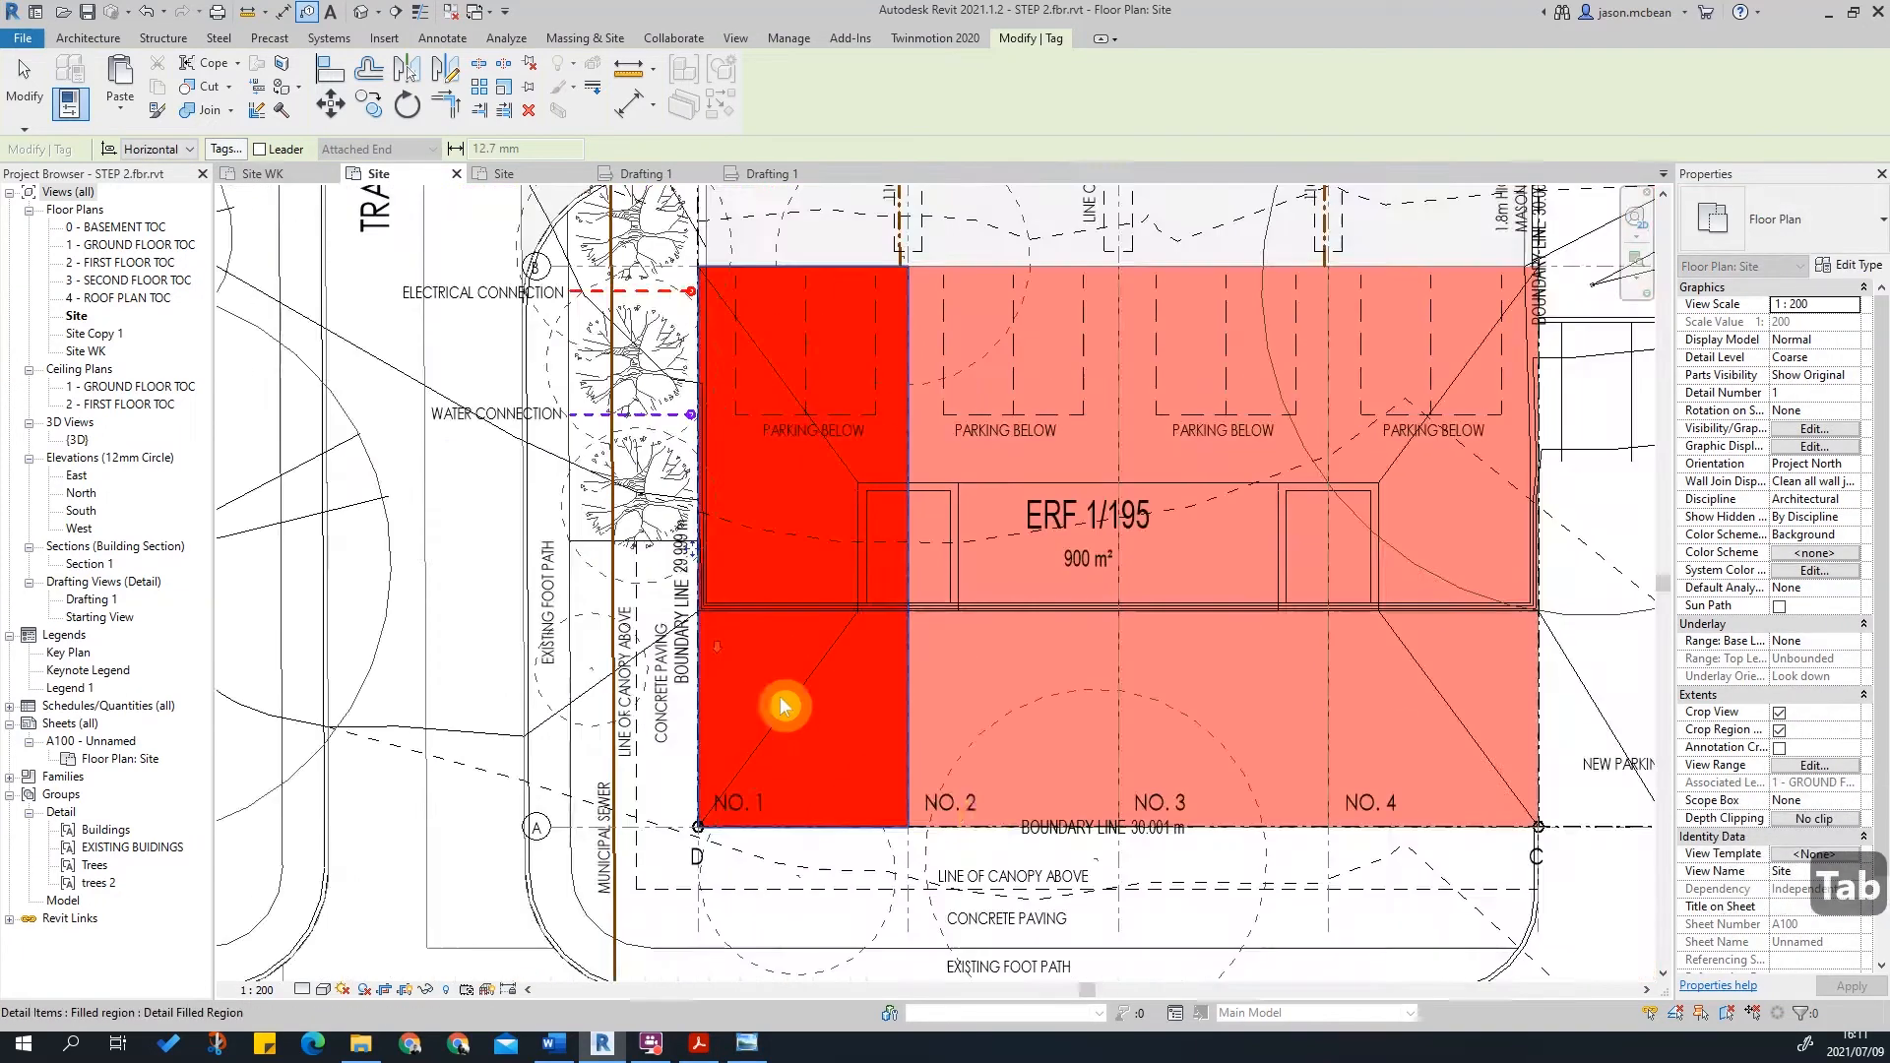
scroll(705, 527, "up", 3)
left_click_drag(722, 477, 725, 573)
scroll(812, 618, "down", 4)
scroll(1172, 743, "up", 5)
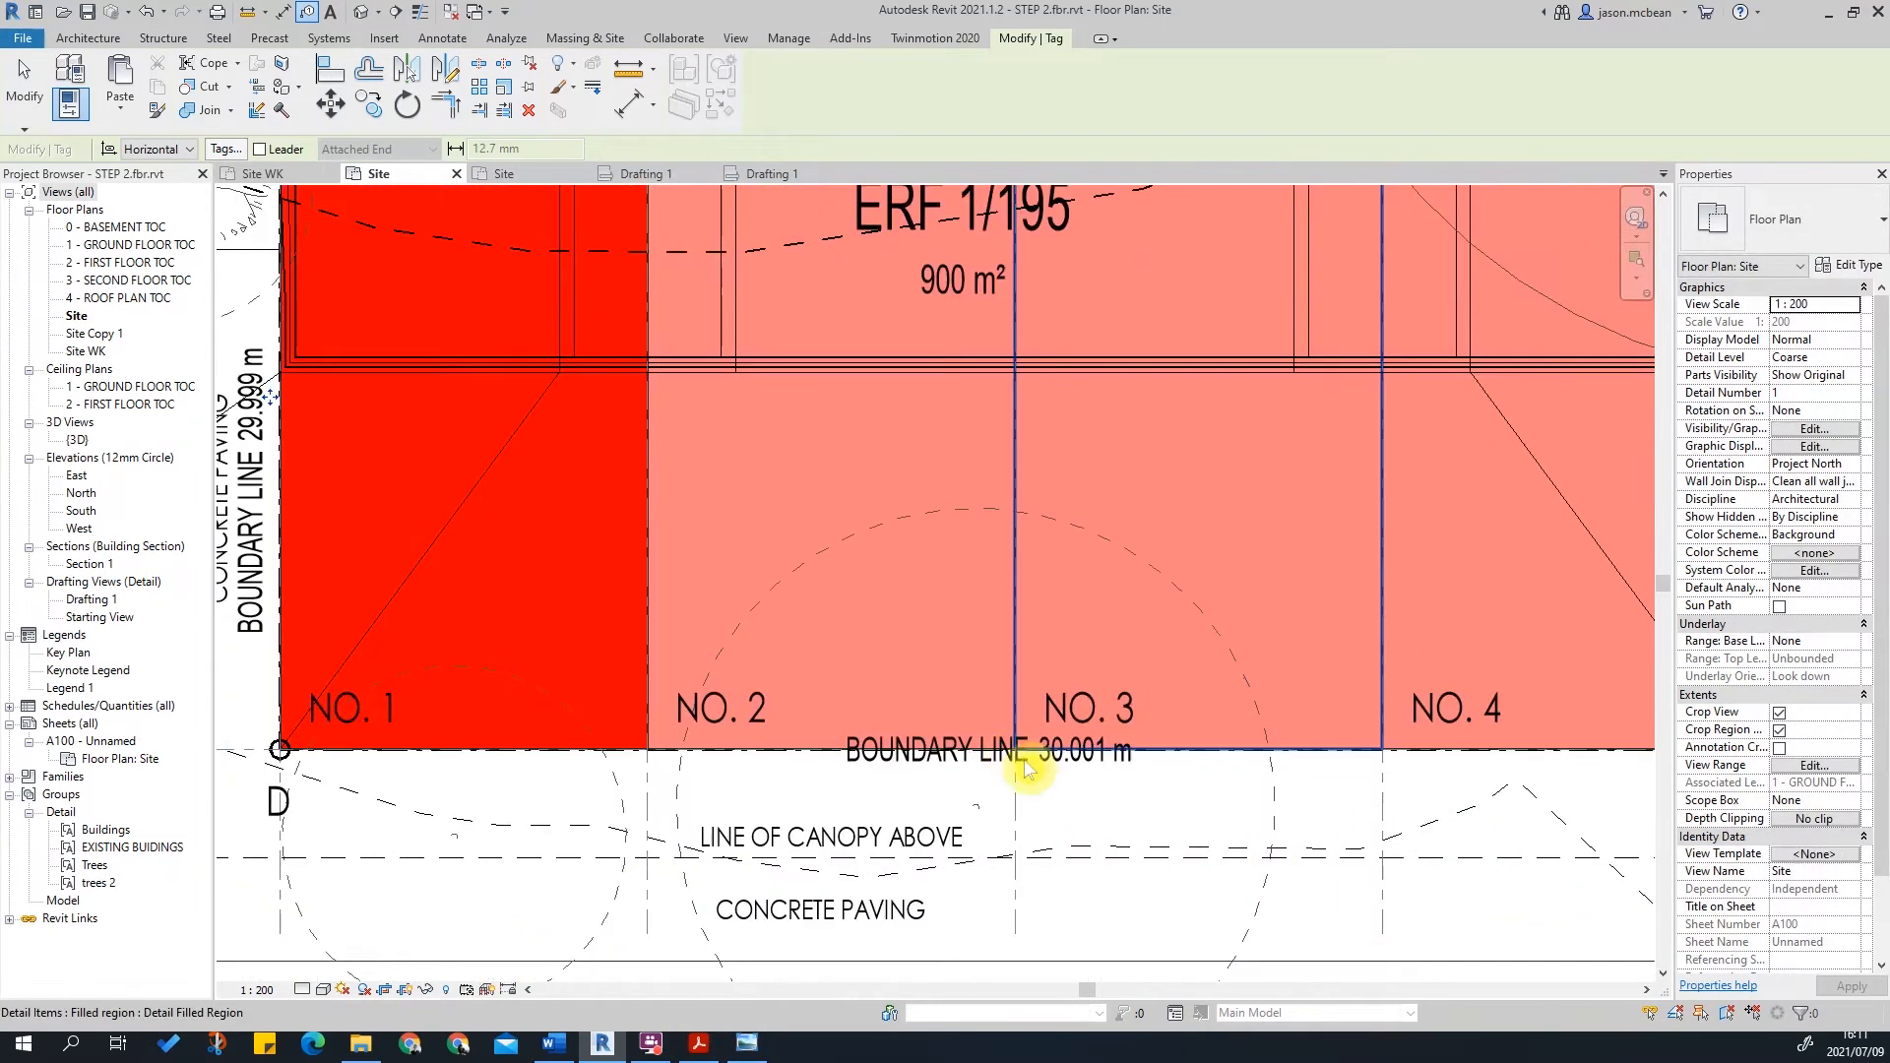
key("Escape")
key("Tab")
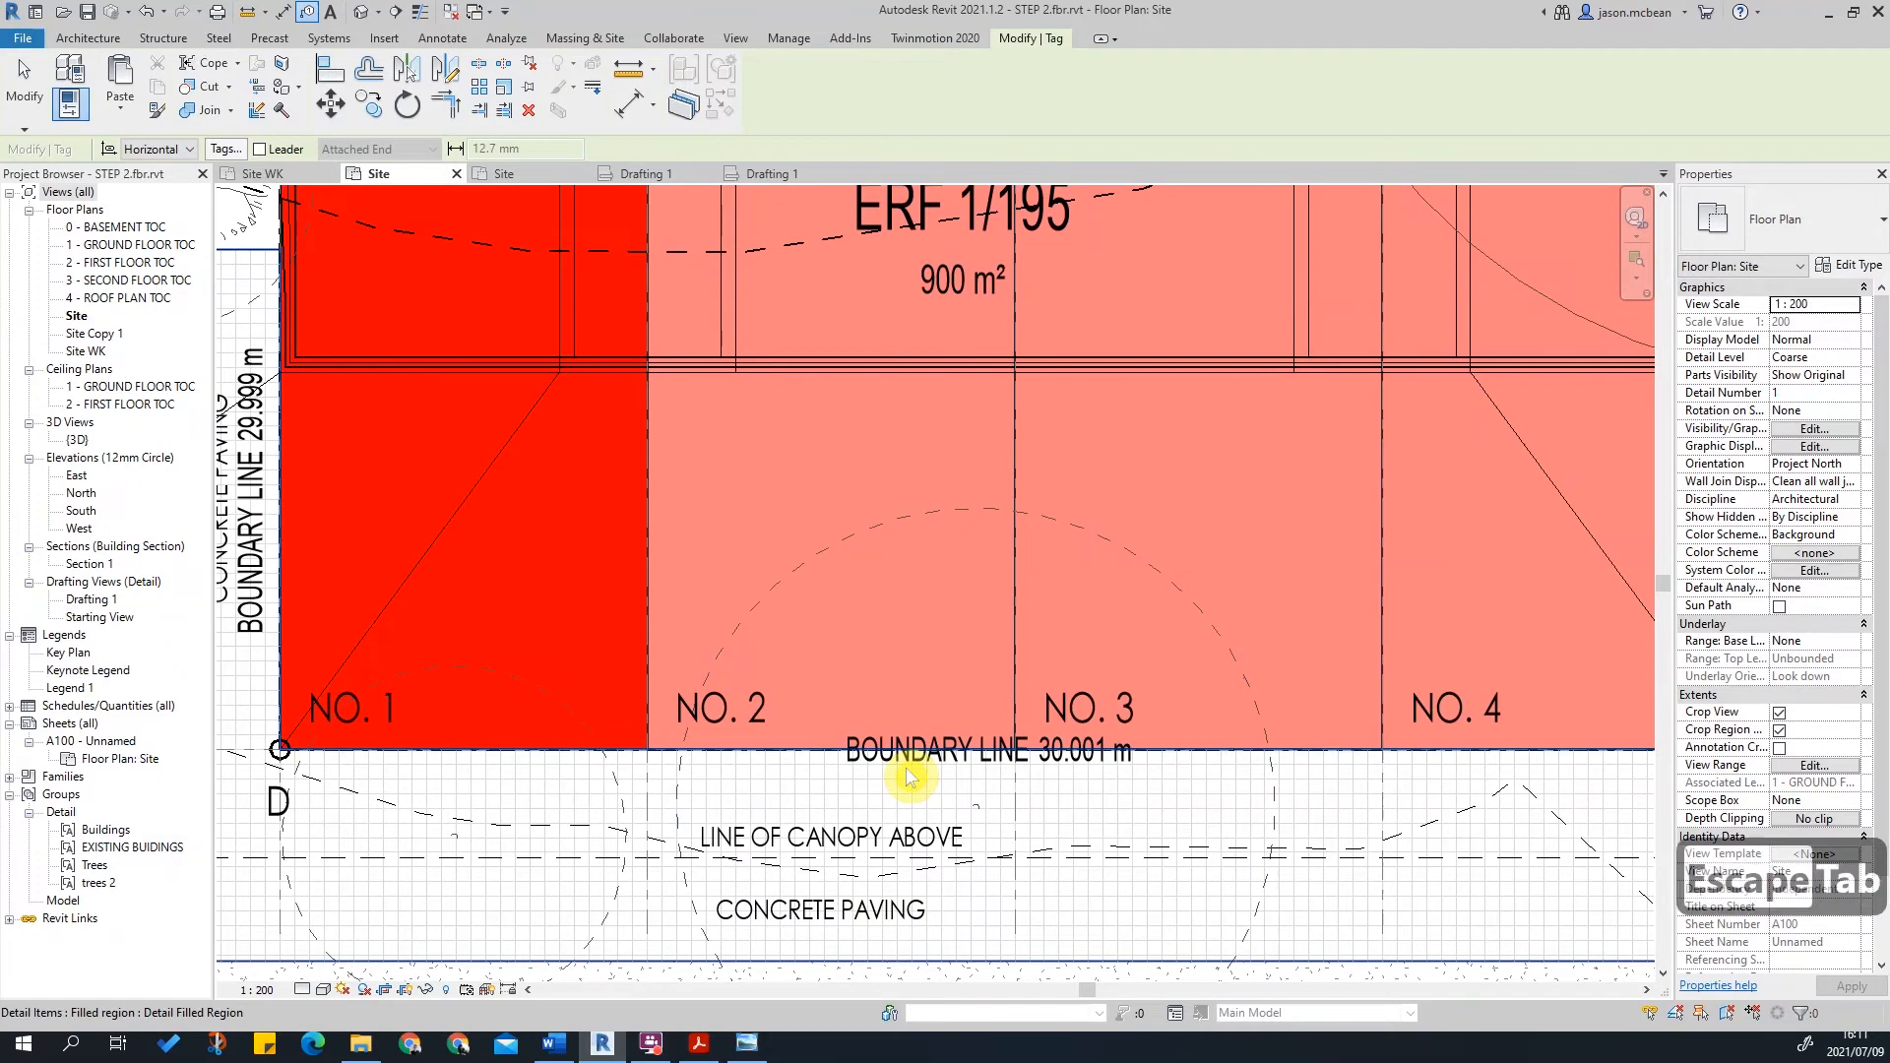
key("Tab")
left_click(979, 827)
key("Escape")
scroll(975, 788, "up", 1)
scroll(886, 756, "up", 2)
key("Tab")
key("Escape")
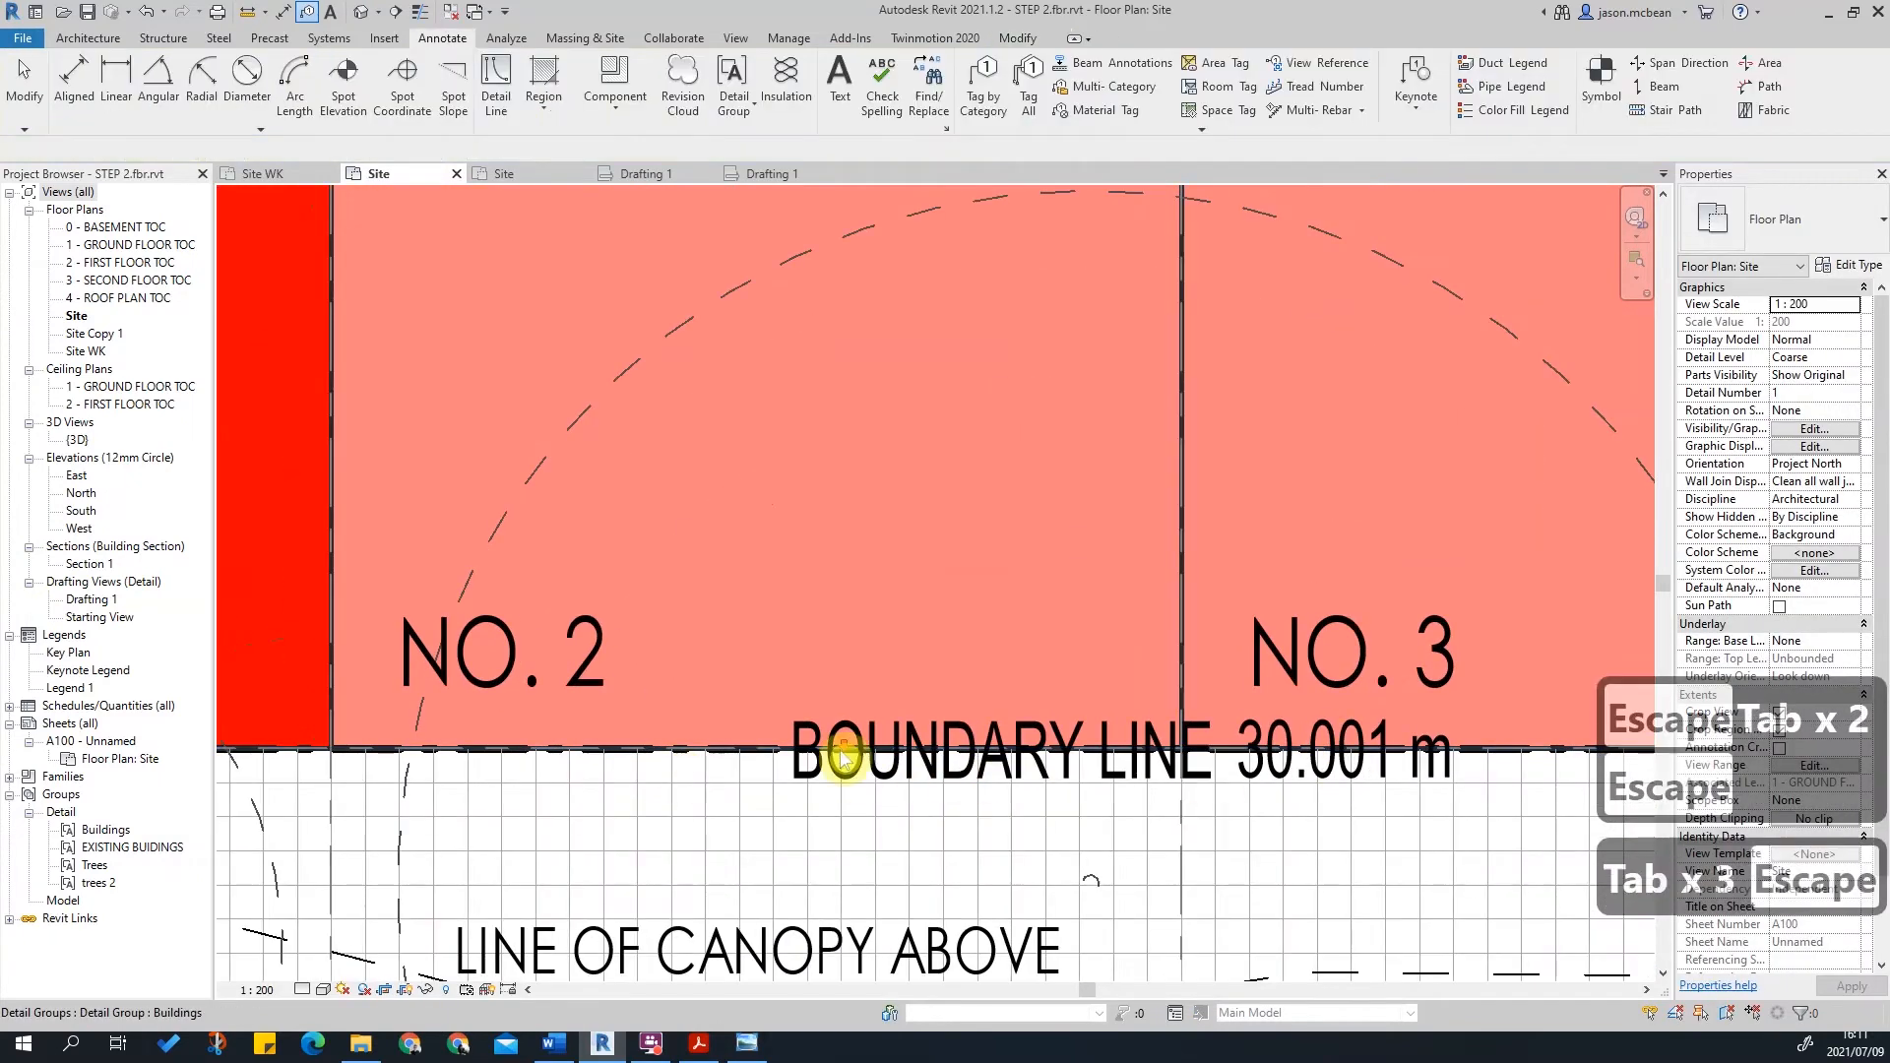
Step: Nudge the D–C boundary line length tag just below the property line, clear of the line itself
scroll(1235, 725, "down", 3)
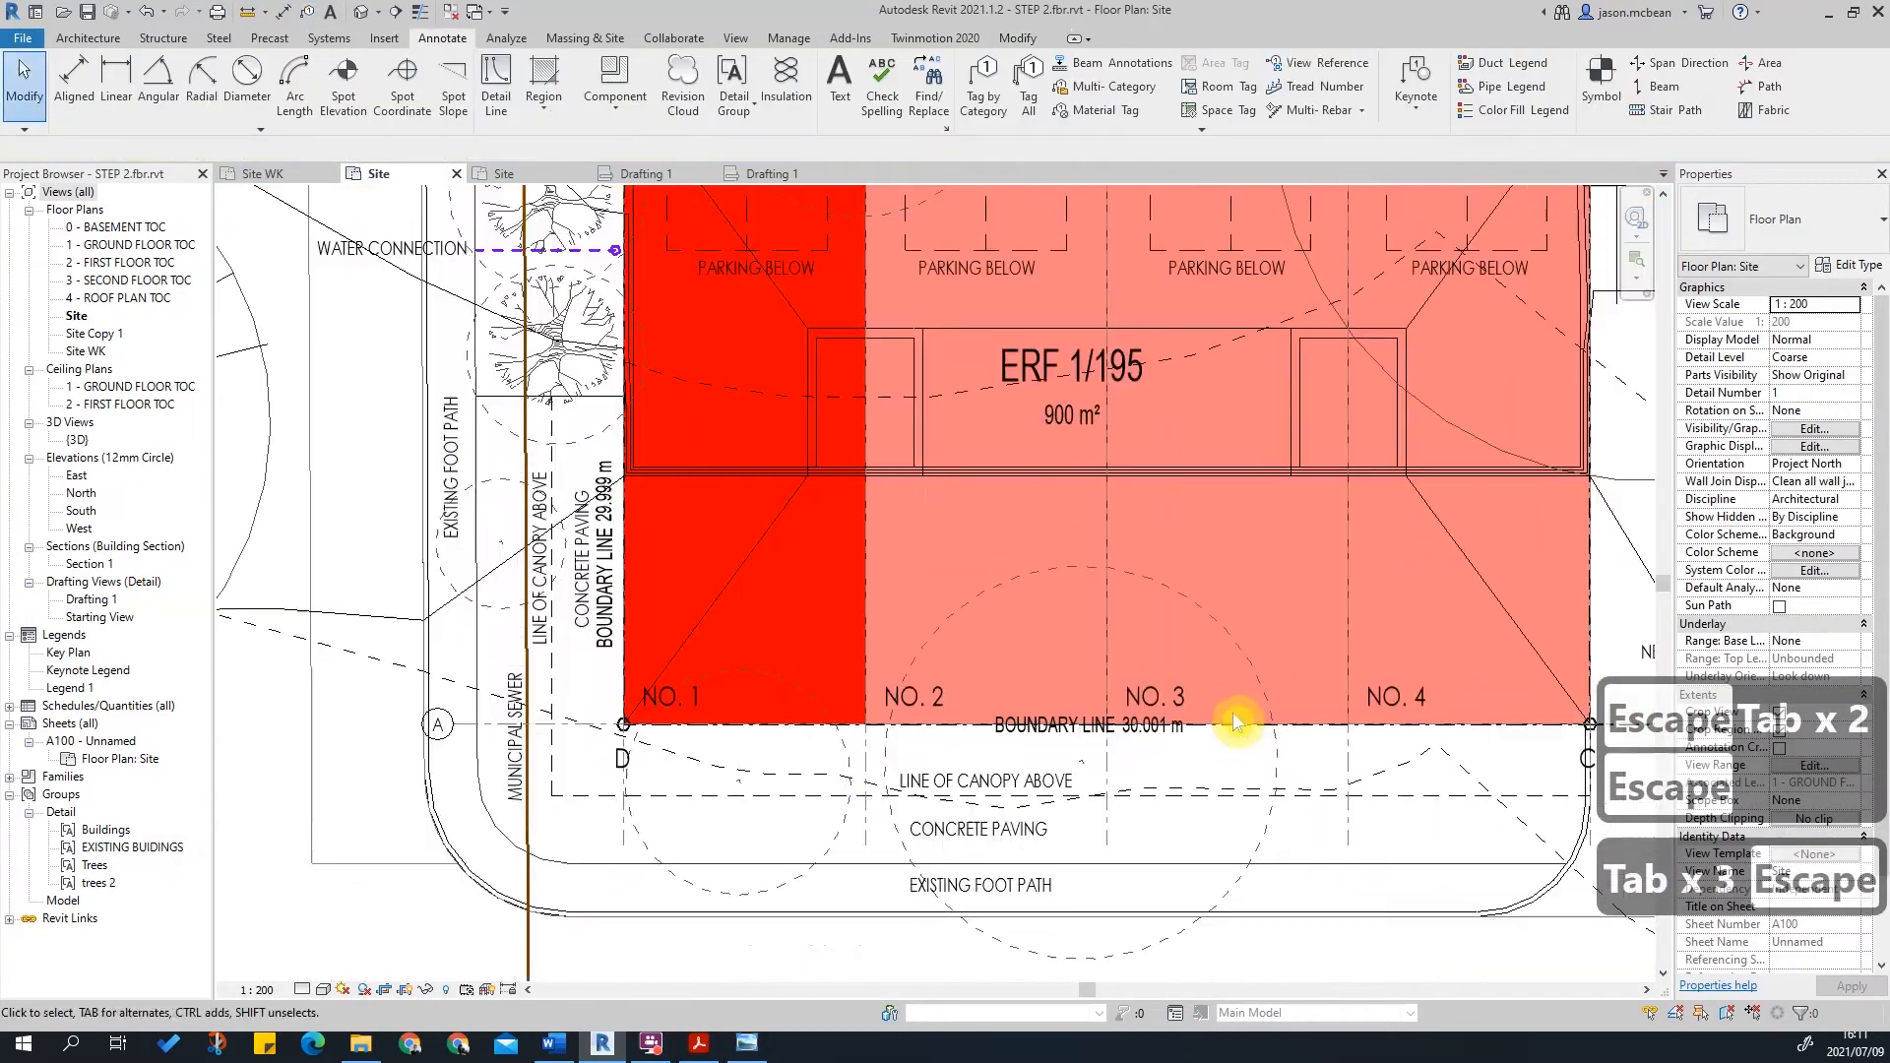
key("Tab")
key("Tab")
key("Tab")
key("Tab")
left_click(1154, 725)
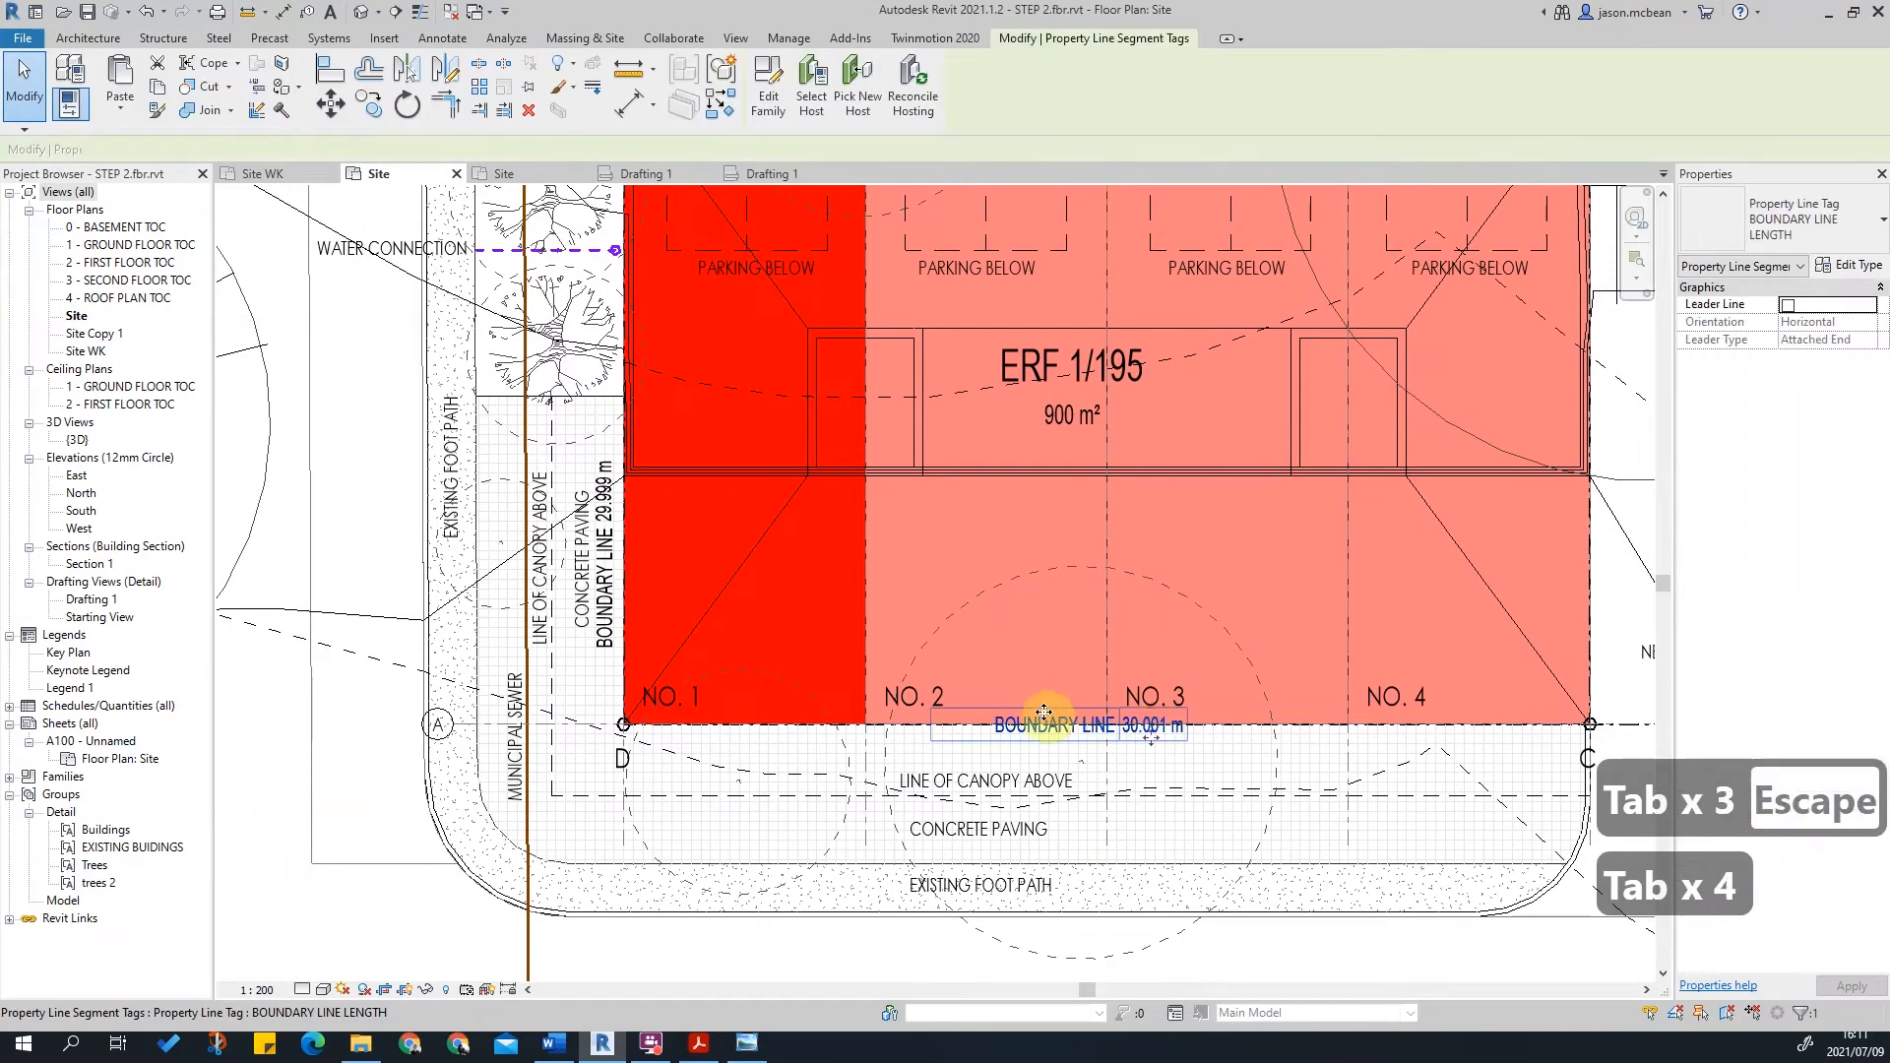
key("Down")
key("Down")
scroll(1160, 719, "up", 2)
key("Down")
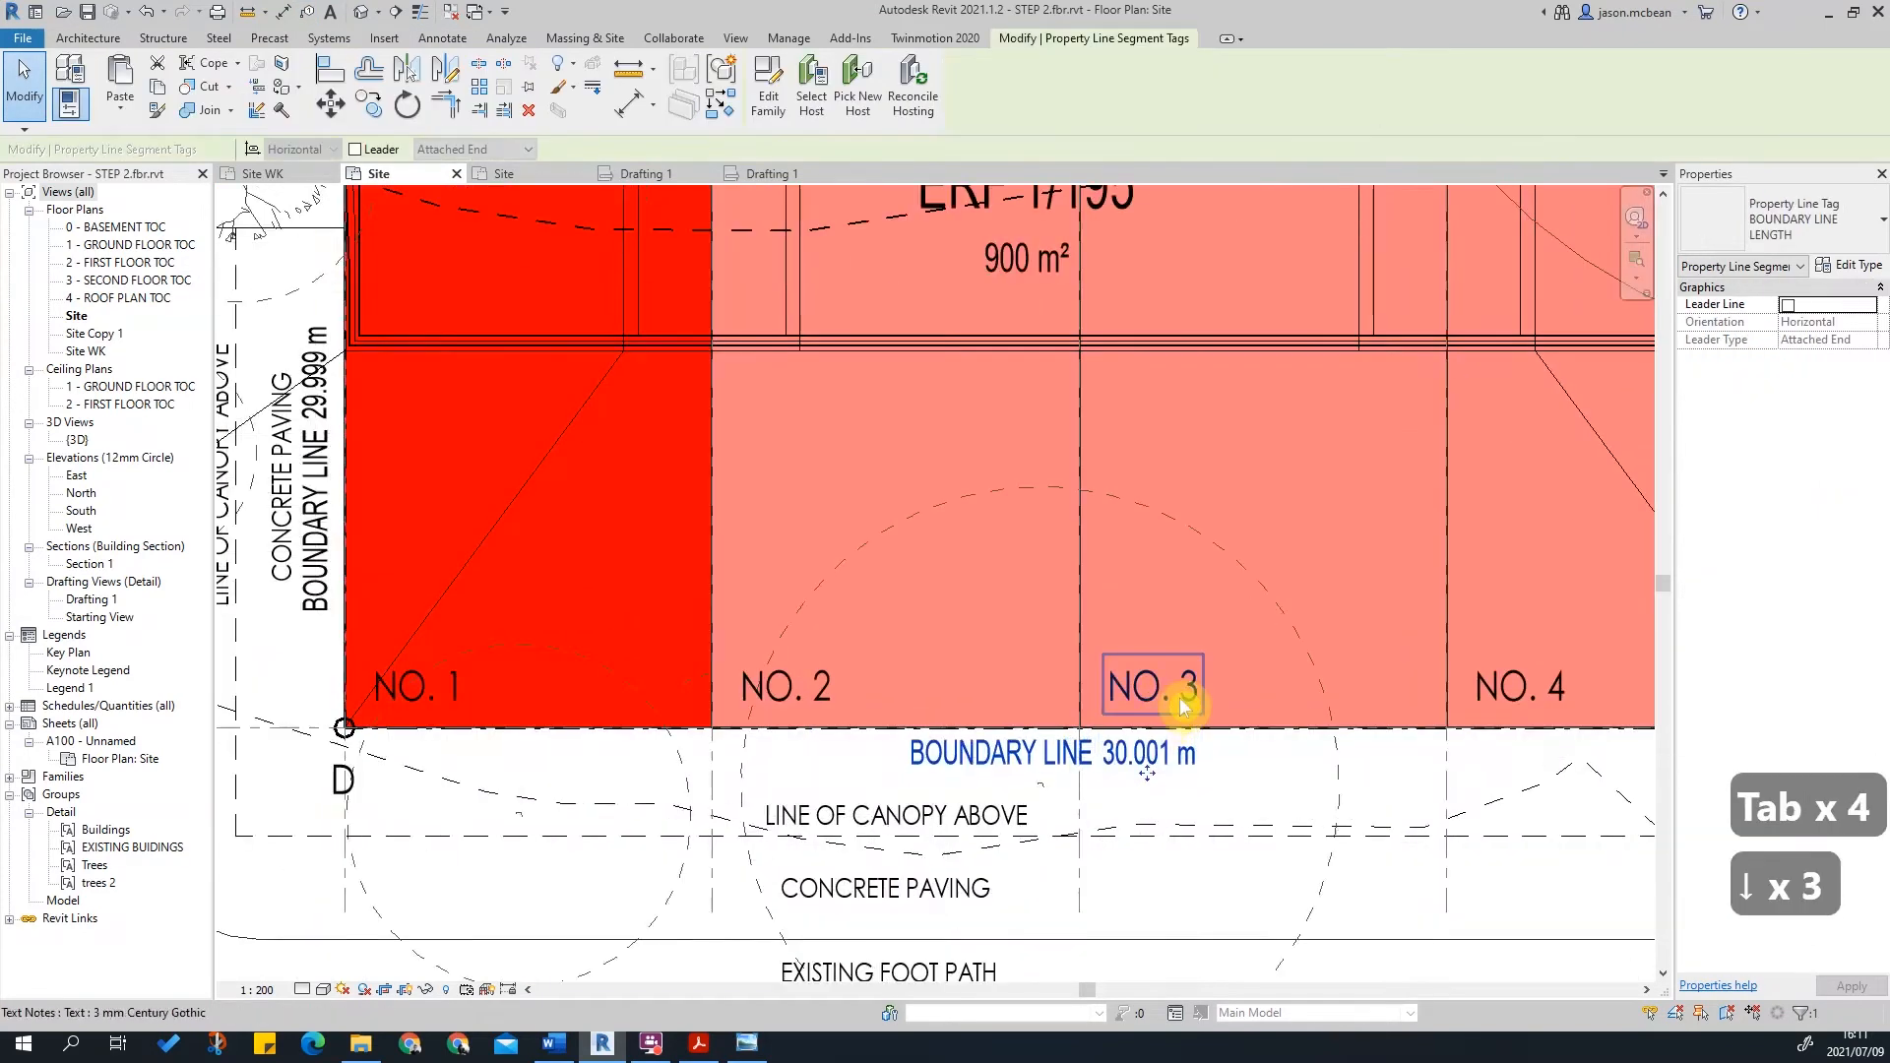
Step: Nudge the B–C boundary line length tag just outside the property line, clear of the masonry boundary wall note
scroll(1379, 633, "down", 3)
middle_click_drag(1380, 633, 904, 825)
scroll(1024, 373, "up", 3)
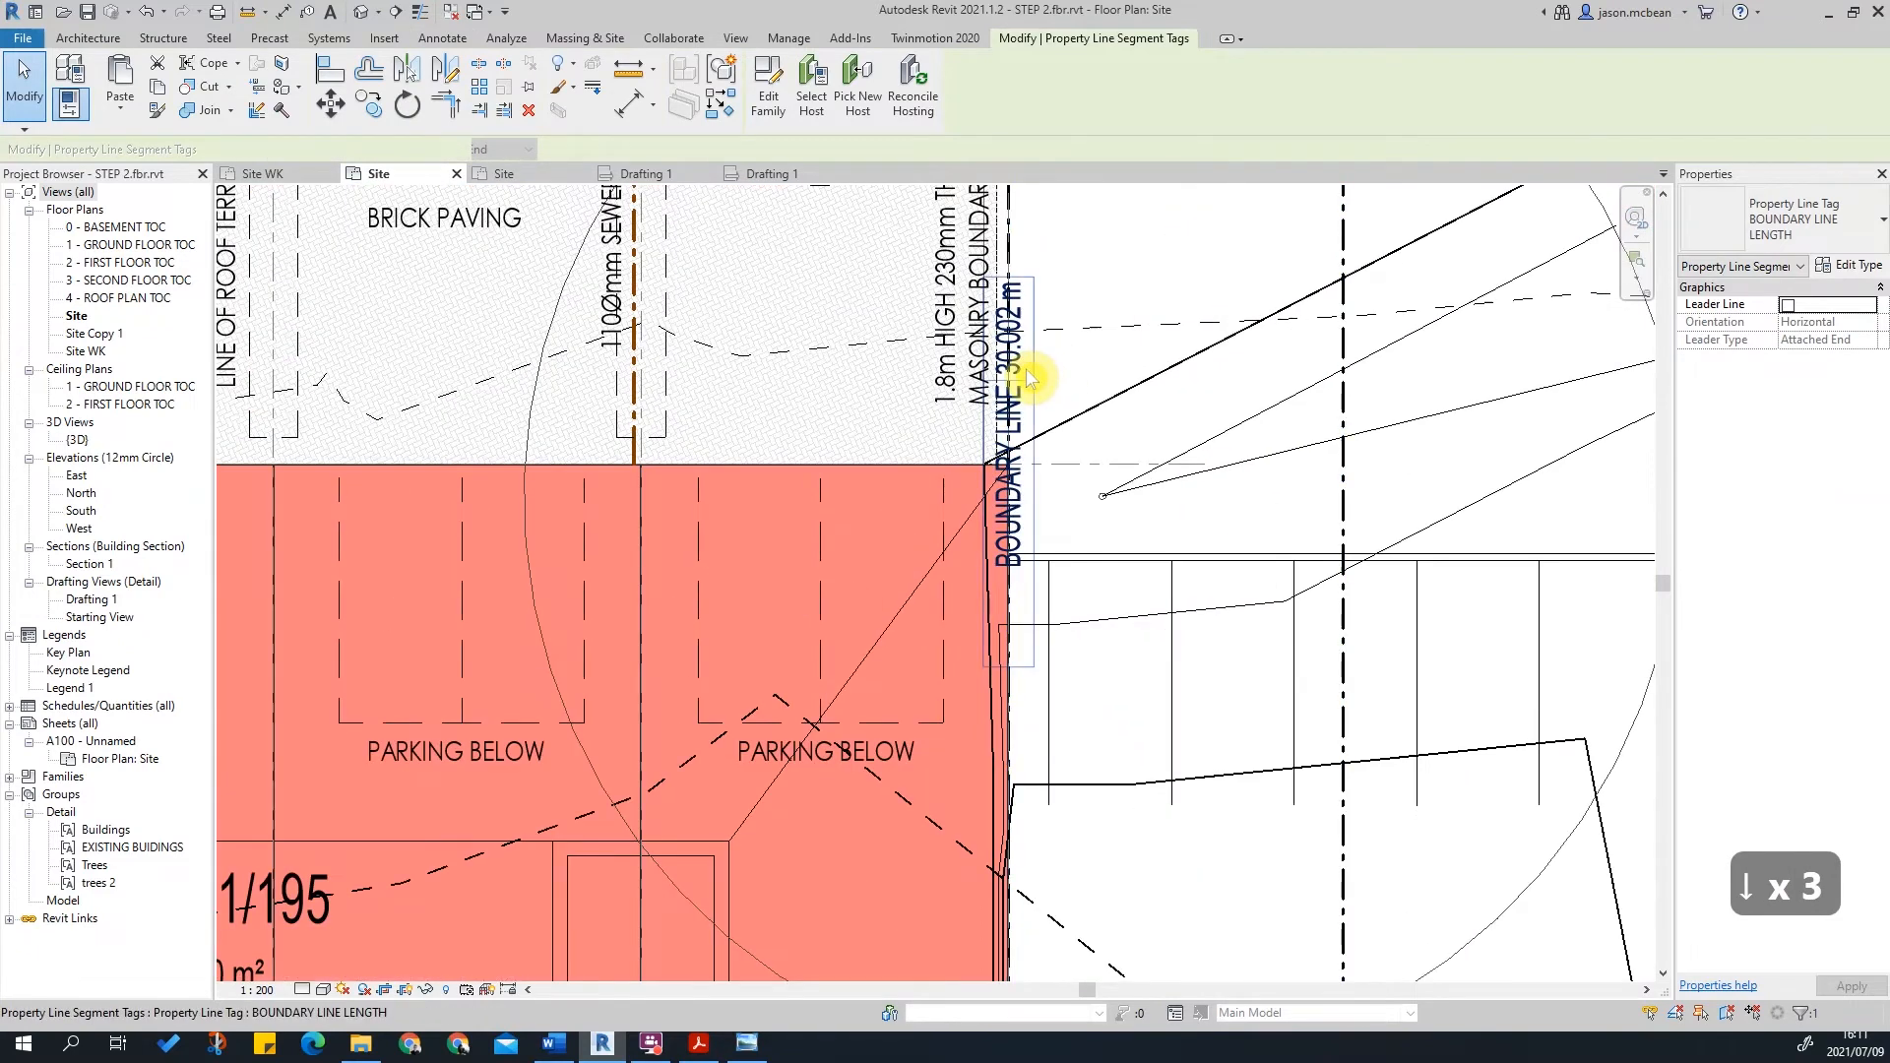
key("Up")
key("Right")
key("Right")
key("Right")
key("Right")
key("Up")
key("Up")
key("Up")
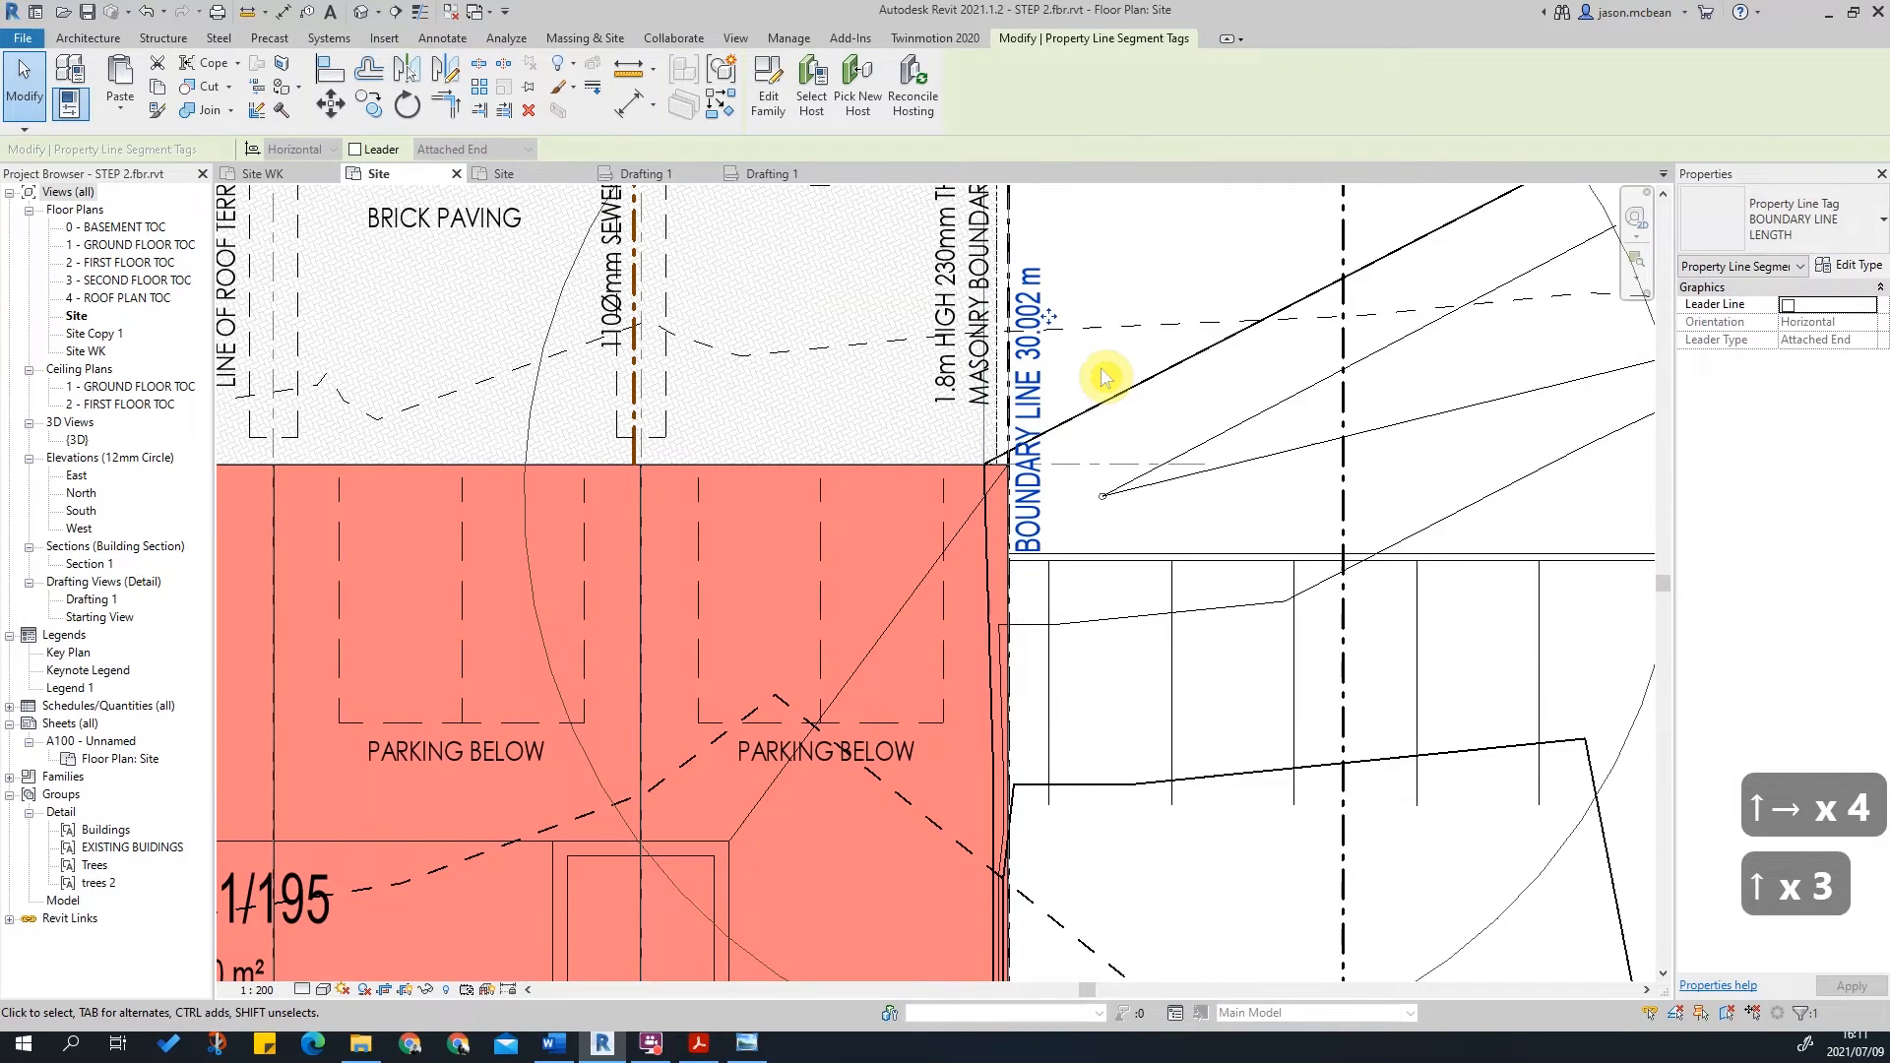
Step: Nudge the B–C boundary line length tag down along the property line, beside the neighbouring parking bays just below the building's upper edge
scroll(1105, 375, "down", 2)
scroll(1122, 434, "down", 2)
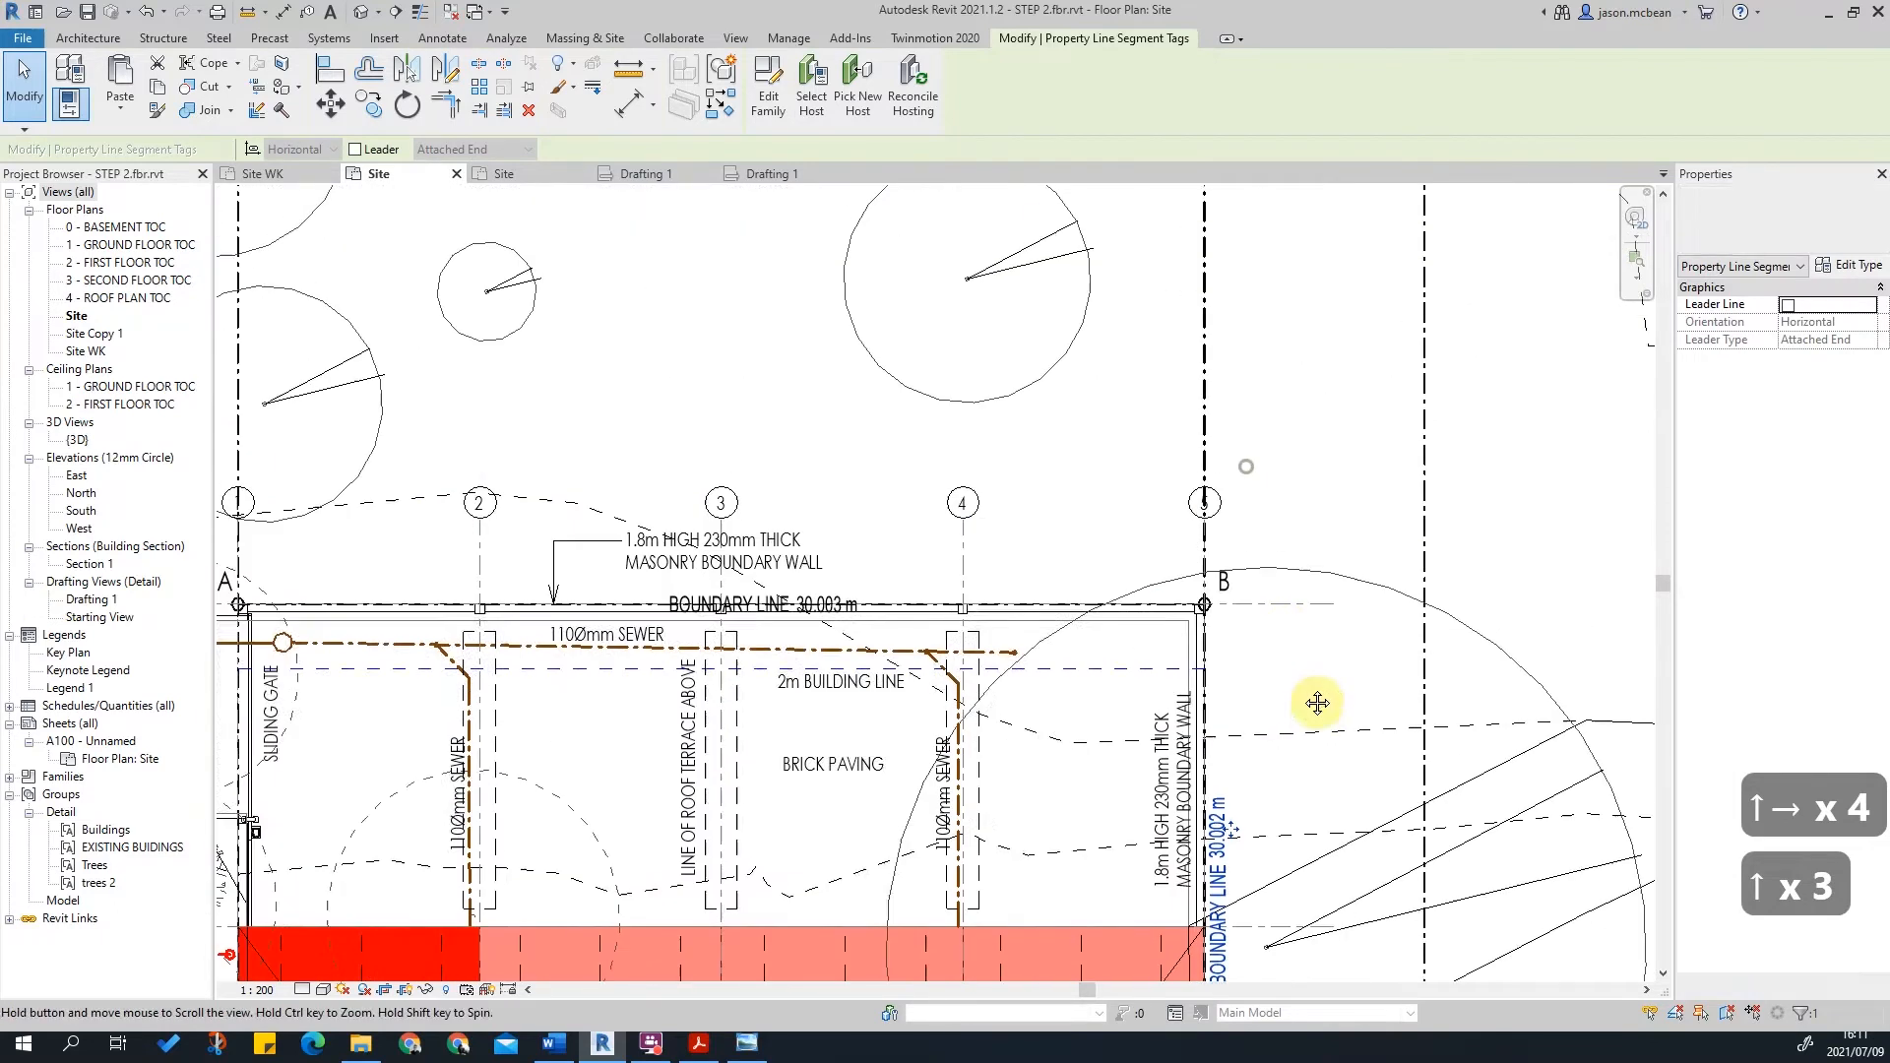
scroll(1266, 532, "up", 2)
key("Down")
key("Down")
key("Down")
scroll(1329, 611, "down", 4)
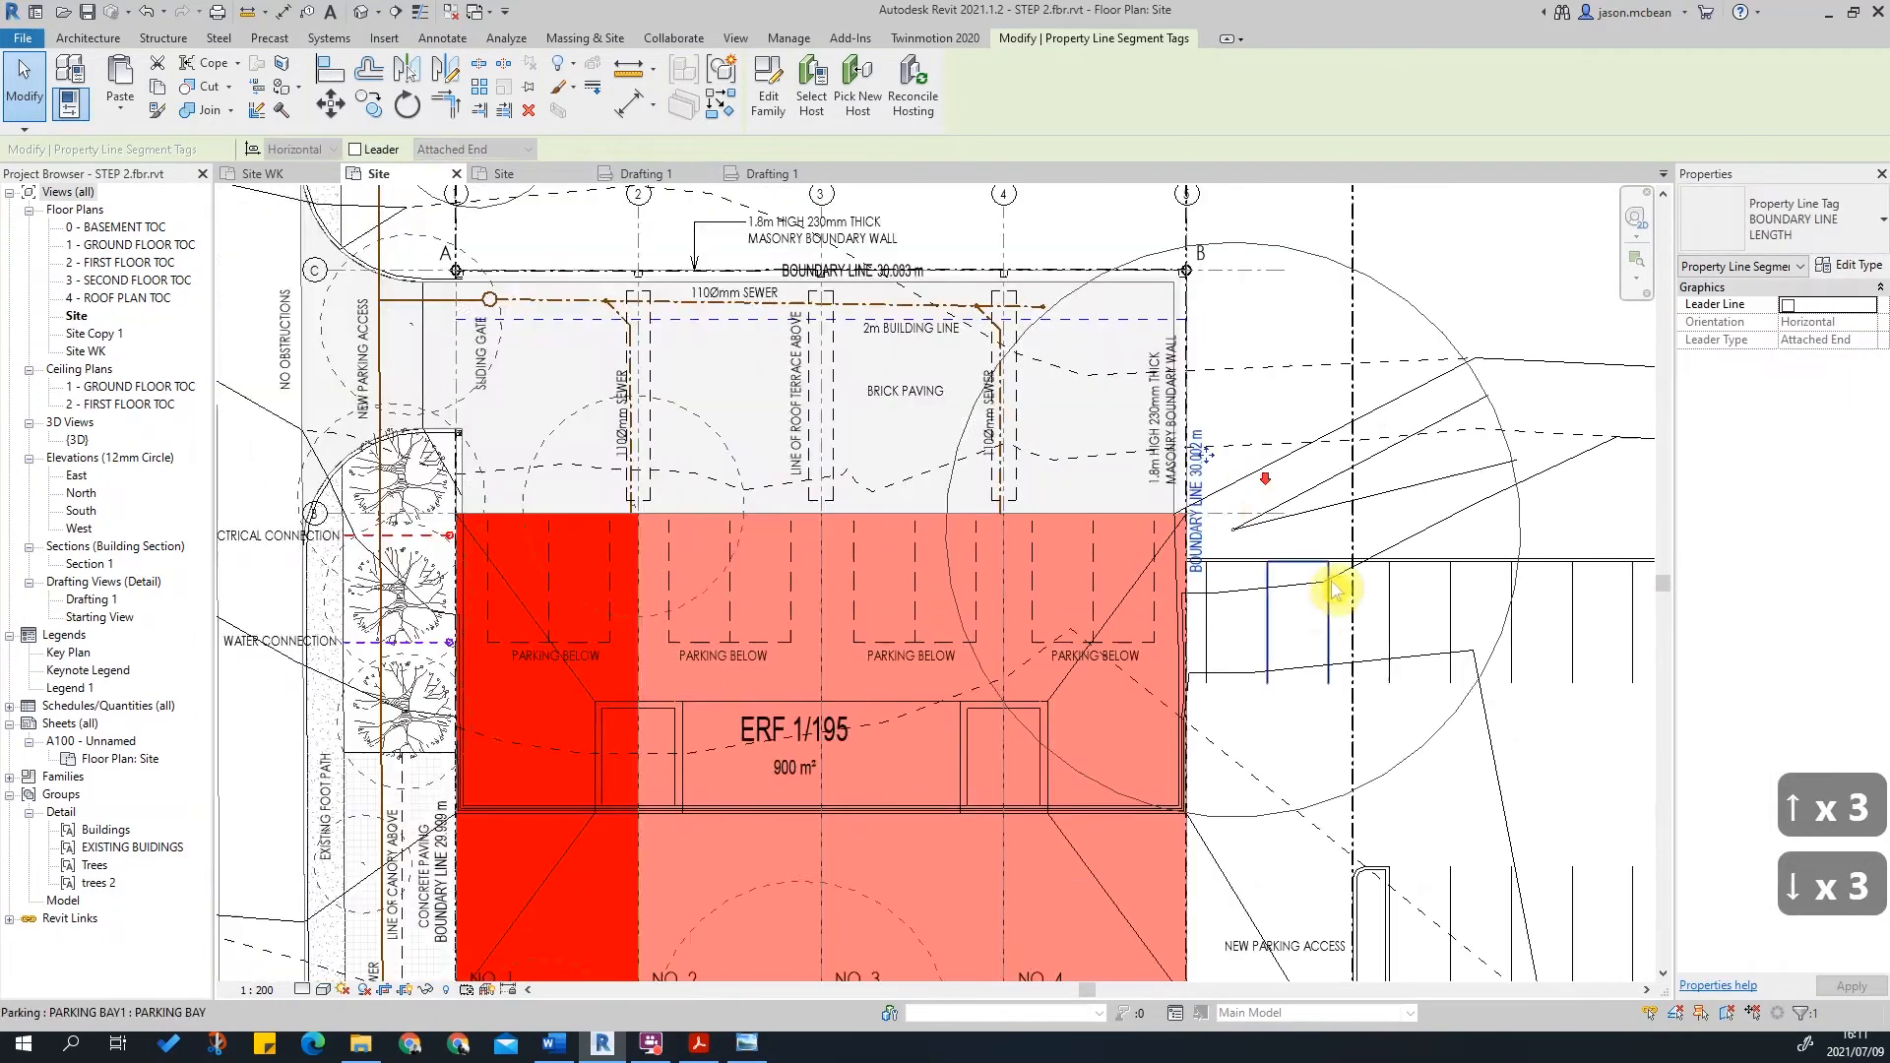
key("Down")
key("Down")
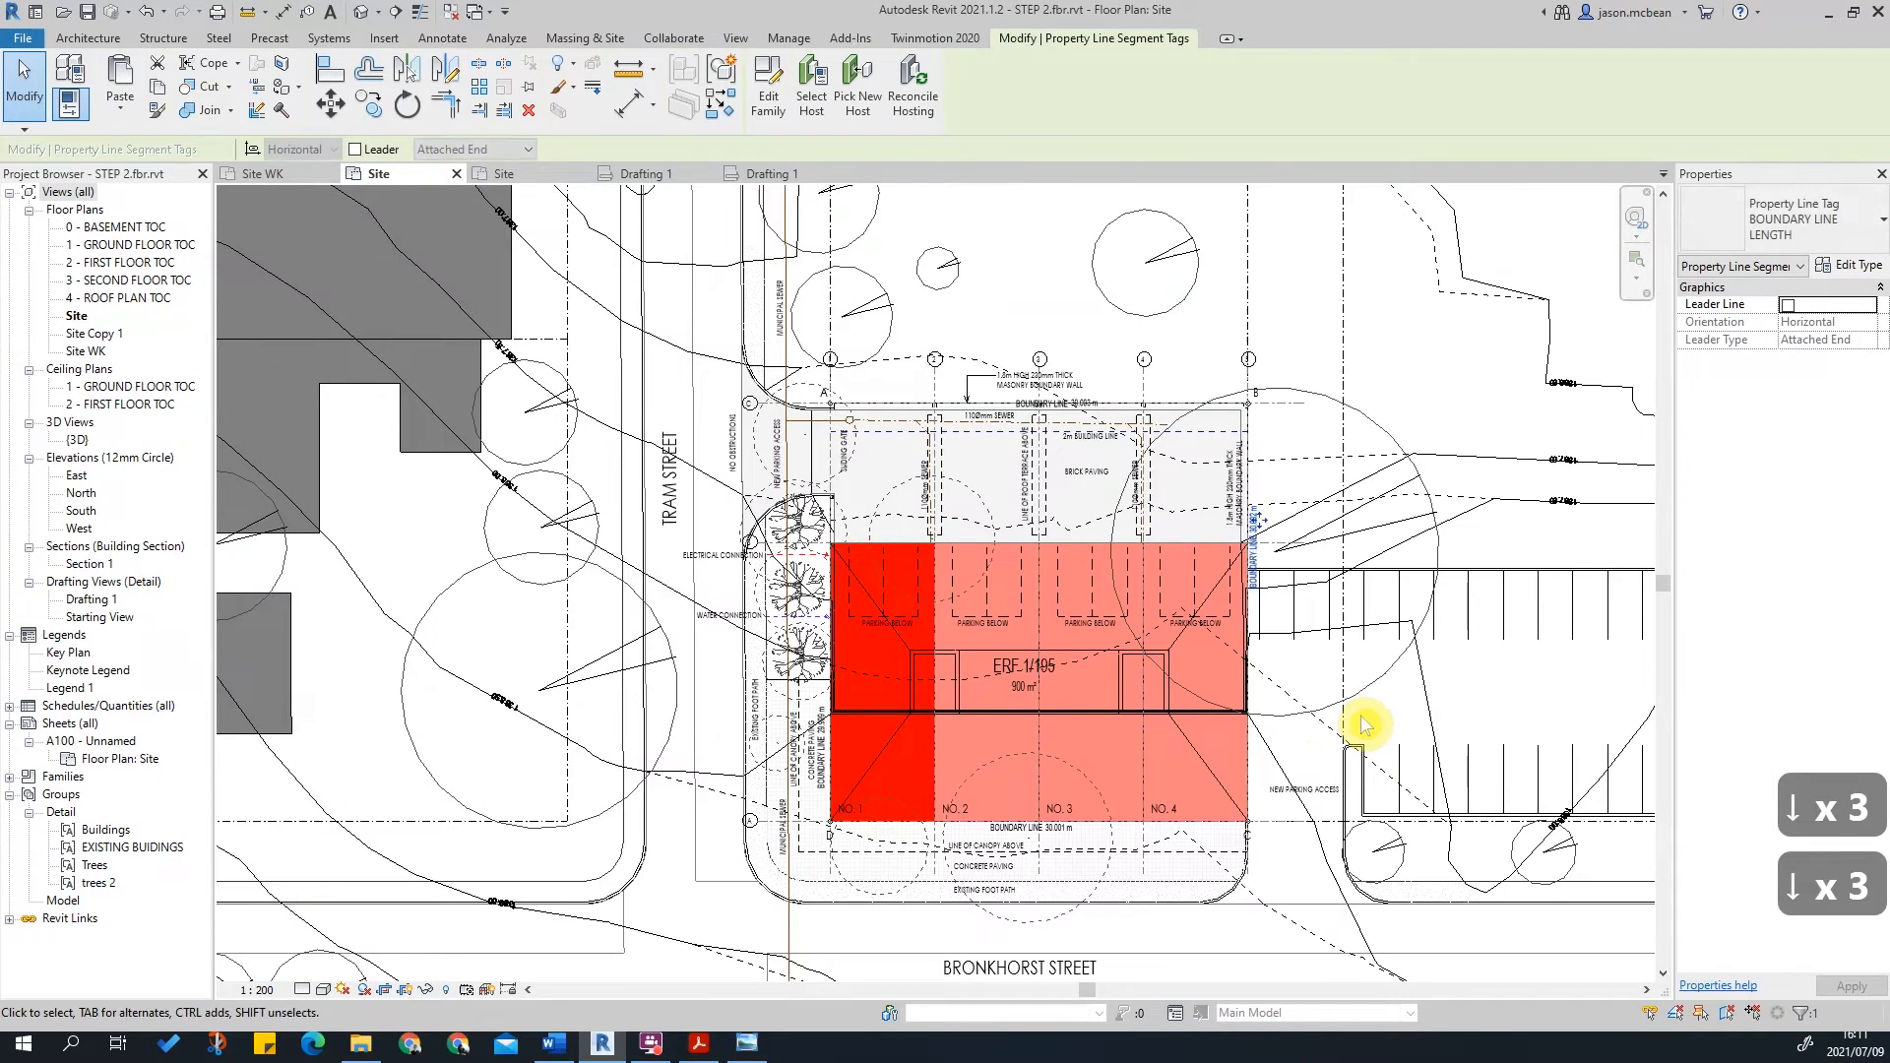
key("shift+Down")
key("shift+Down")
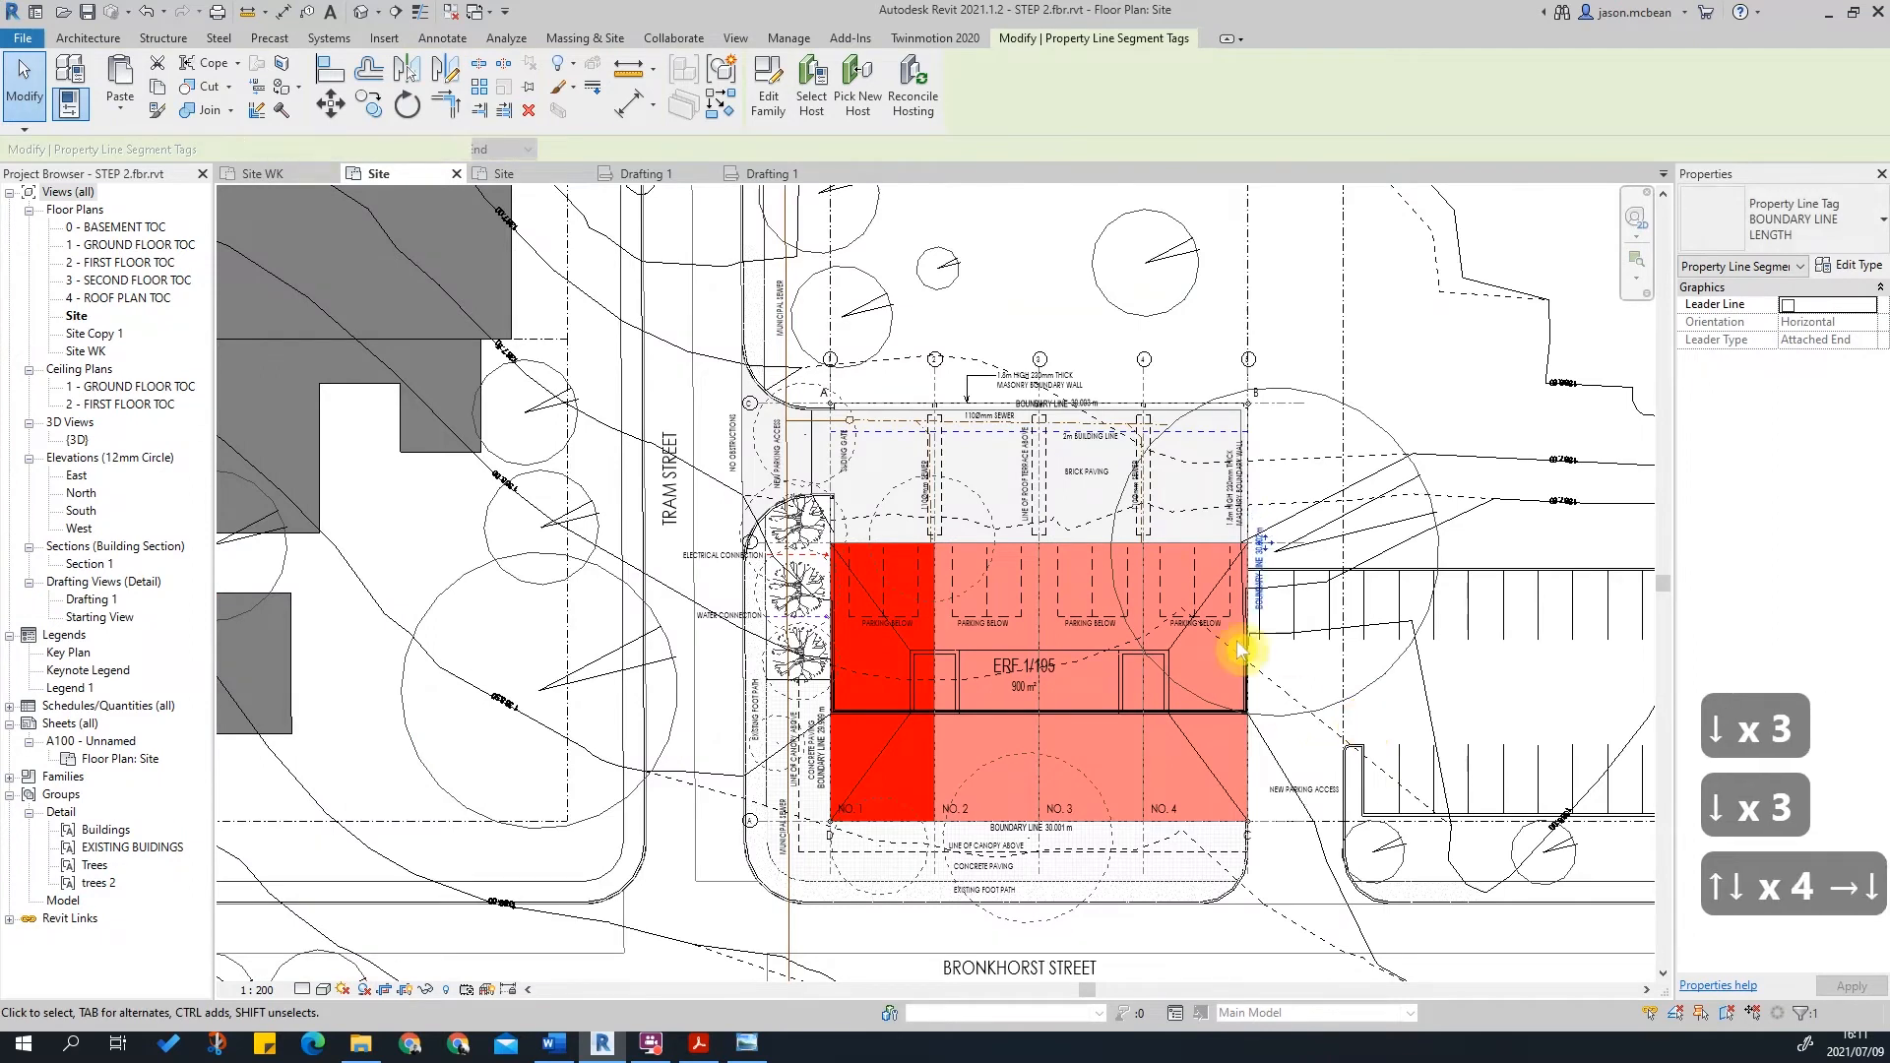
scroll(1285, 630, "up", 5)
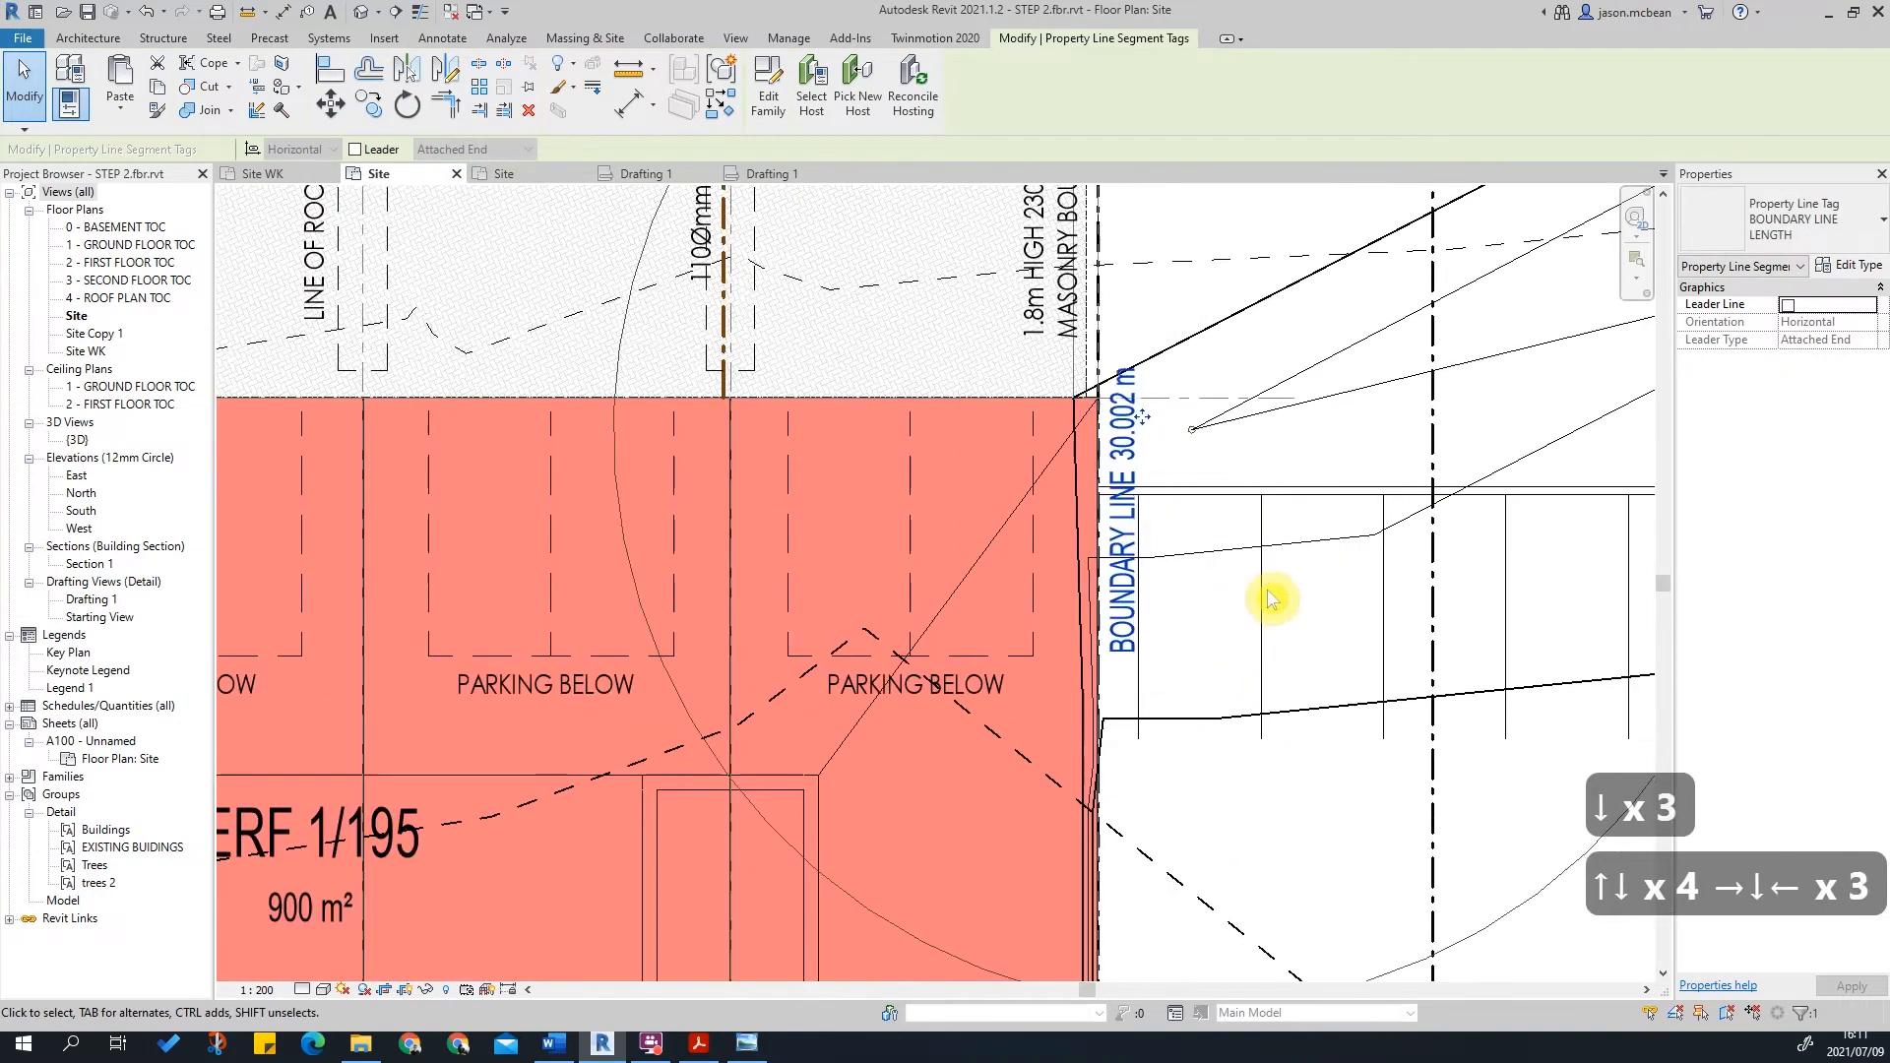
key("Down")
key("Right")
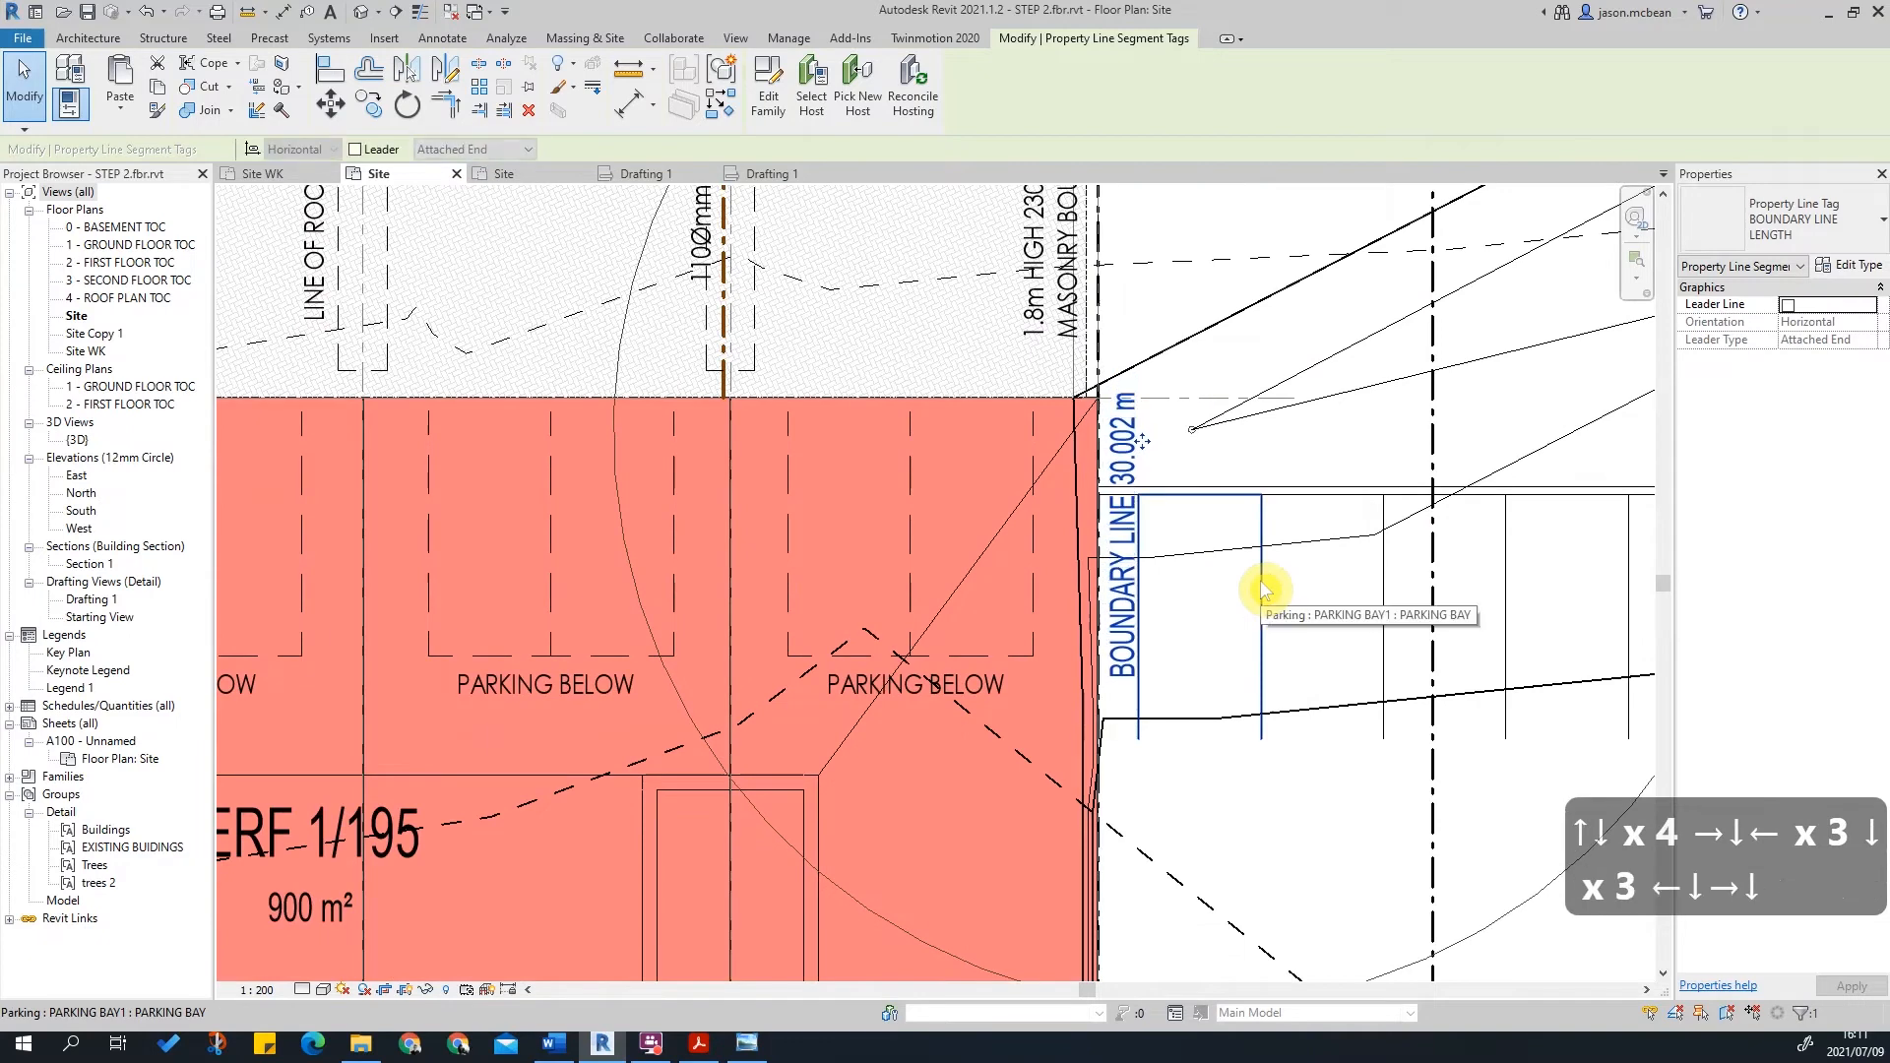
Step: Nudge the D–C boundary line length tag slightly left and down, above the line of canopy note
scroll(1265, 591, "down", 5)
scroll(1308, 789, "up", 4)
key("Escape")
key("Tab")
scroll(1064, 695, "up", 3)
key("Tab")
key("Tab")
key("Tab")
key("Tab")
left_click(1133, 757)
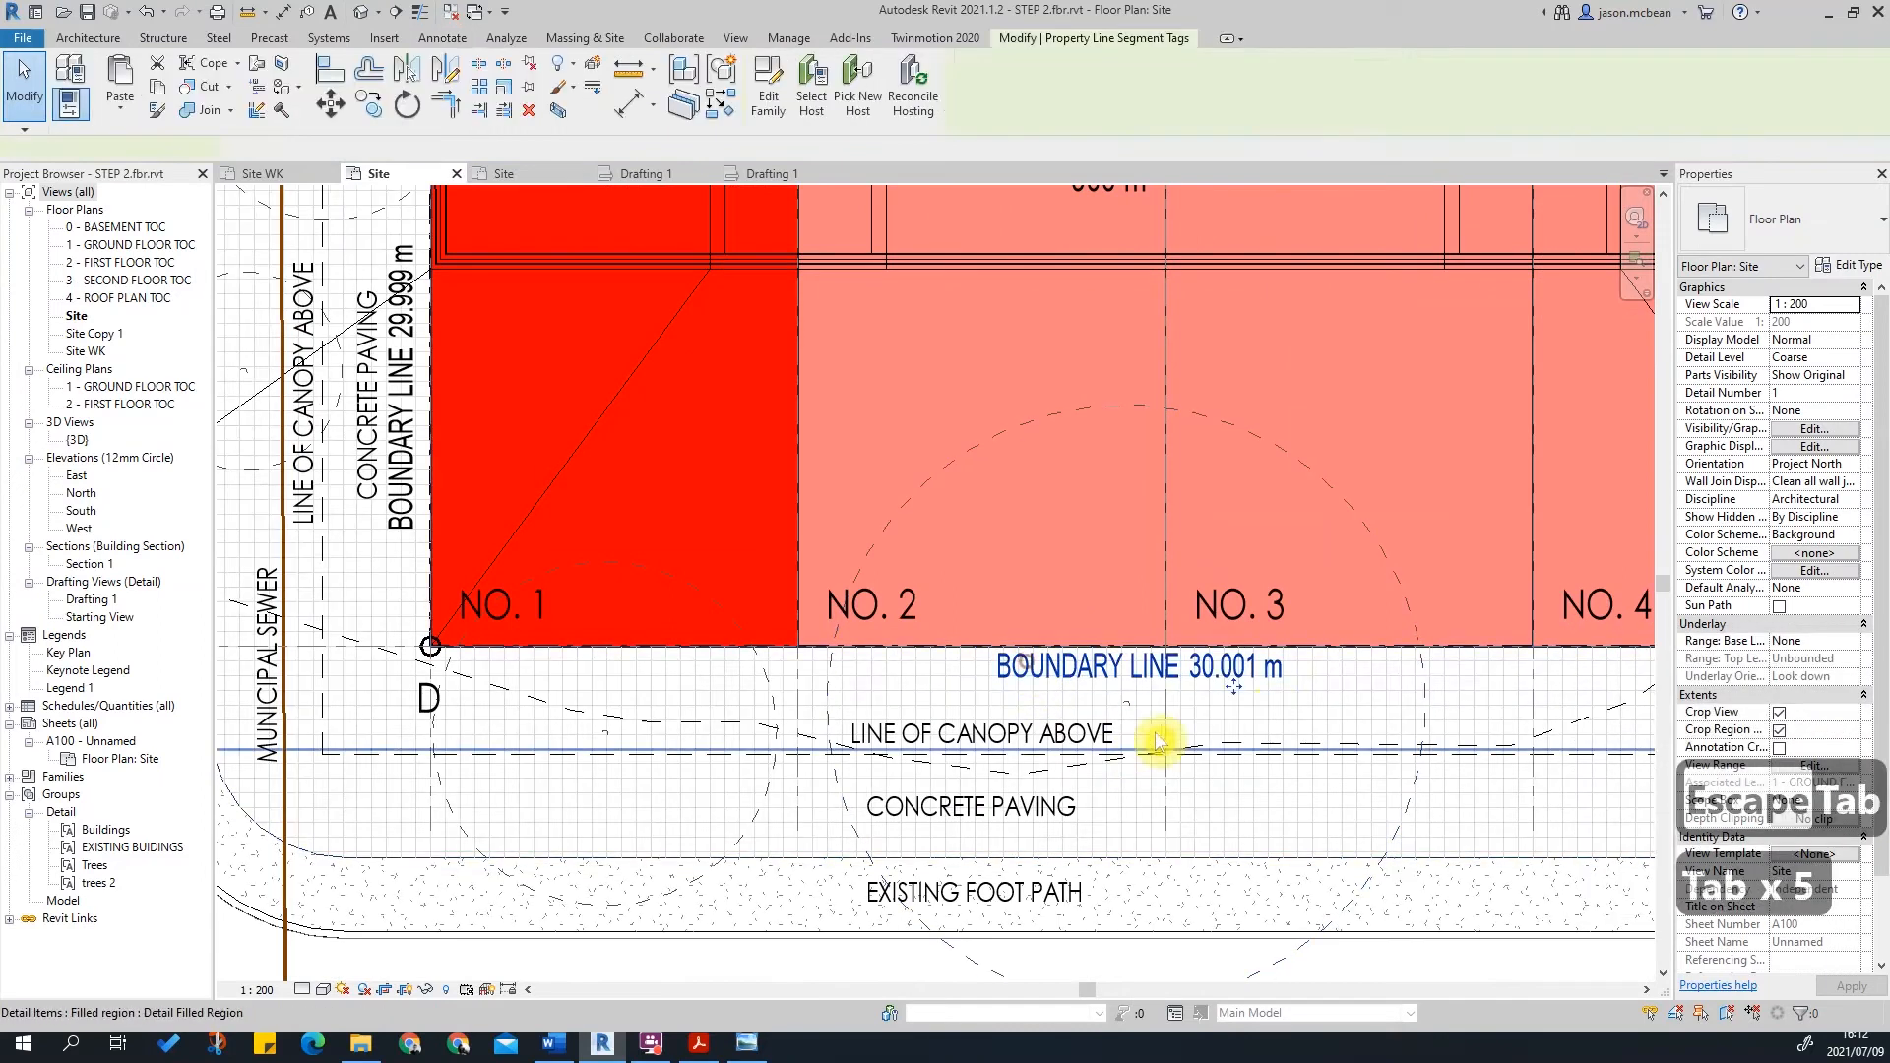
key("Left")
key("Left")
key("Down")
scroll(904, 489, "down", 3)
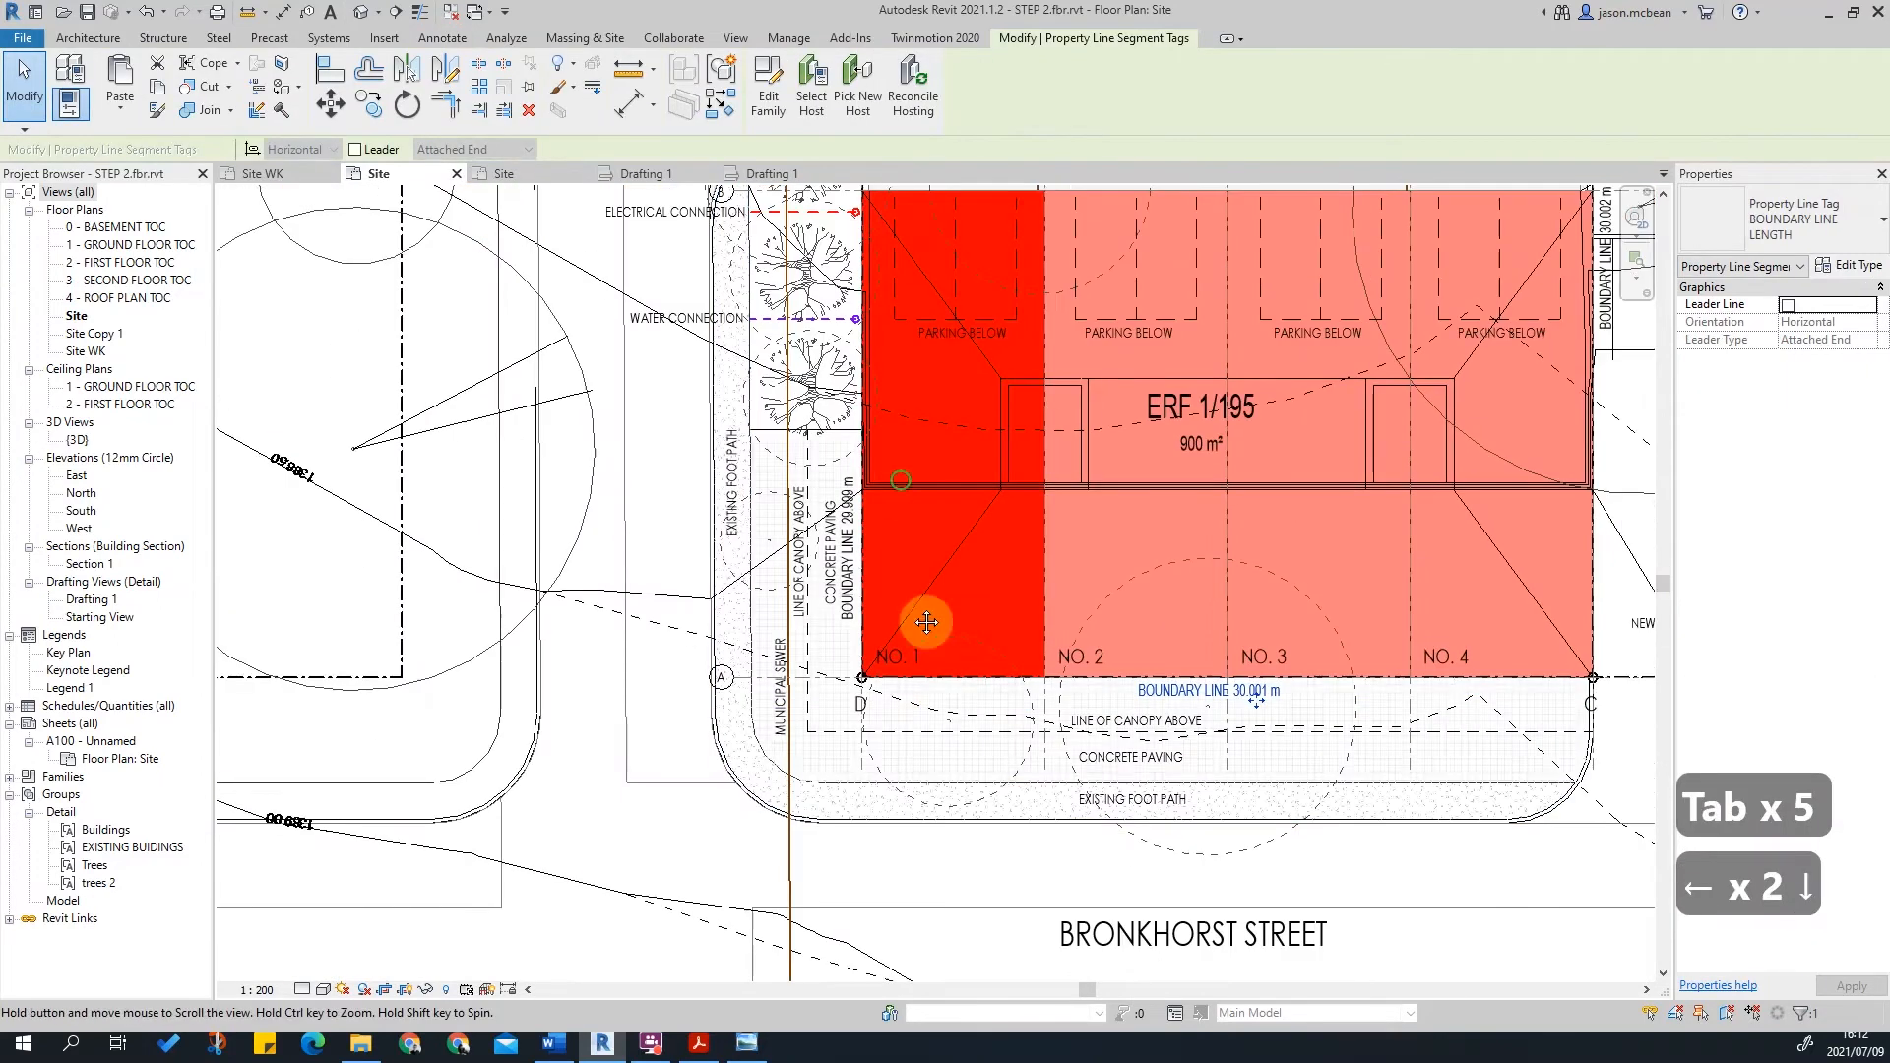
middle_click_drag(903, 484, 929, 756)
key("Escape")
Step: Move the A–D boundary line length tag up along the property line to just below the water connection, clear of the concrete paving note
scroll(798, 544, "up", 2)
scroll(884, 568, "down", 2)
scroll(904, 607, "up", 1)
middle_click_drag(905, 607, 932, 696)
scroll(940, 723, "down", 4)
middle_click_drag(1005, 921, 936, 886)
scroll(992, 667, "up", 4)
scroll(865, 751, "up", 2)
key("Tab")
key("Tab")
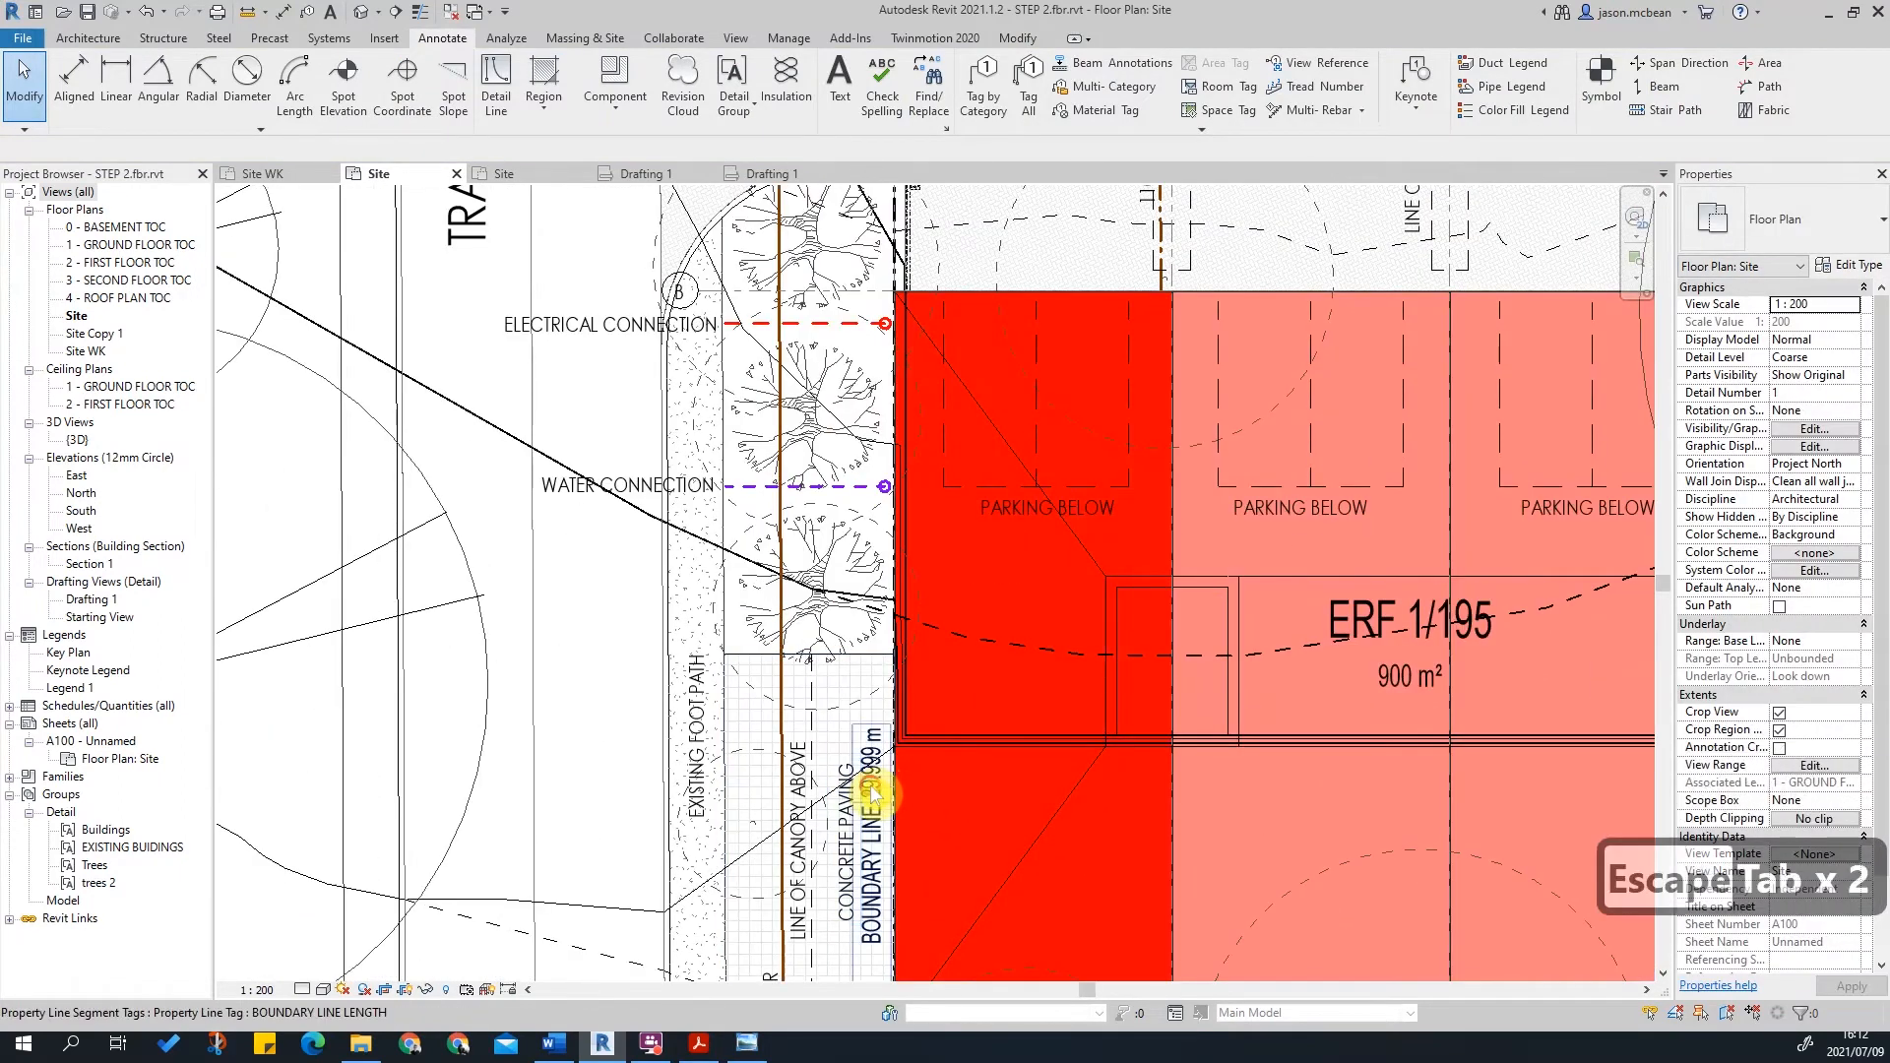
left_click(871, 793)
left_click_drag(871, 792, 926, 522)
key("Escape")
scroll(965, 709, "down", 1)
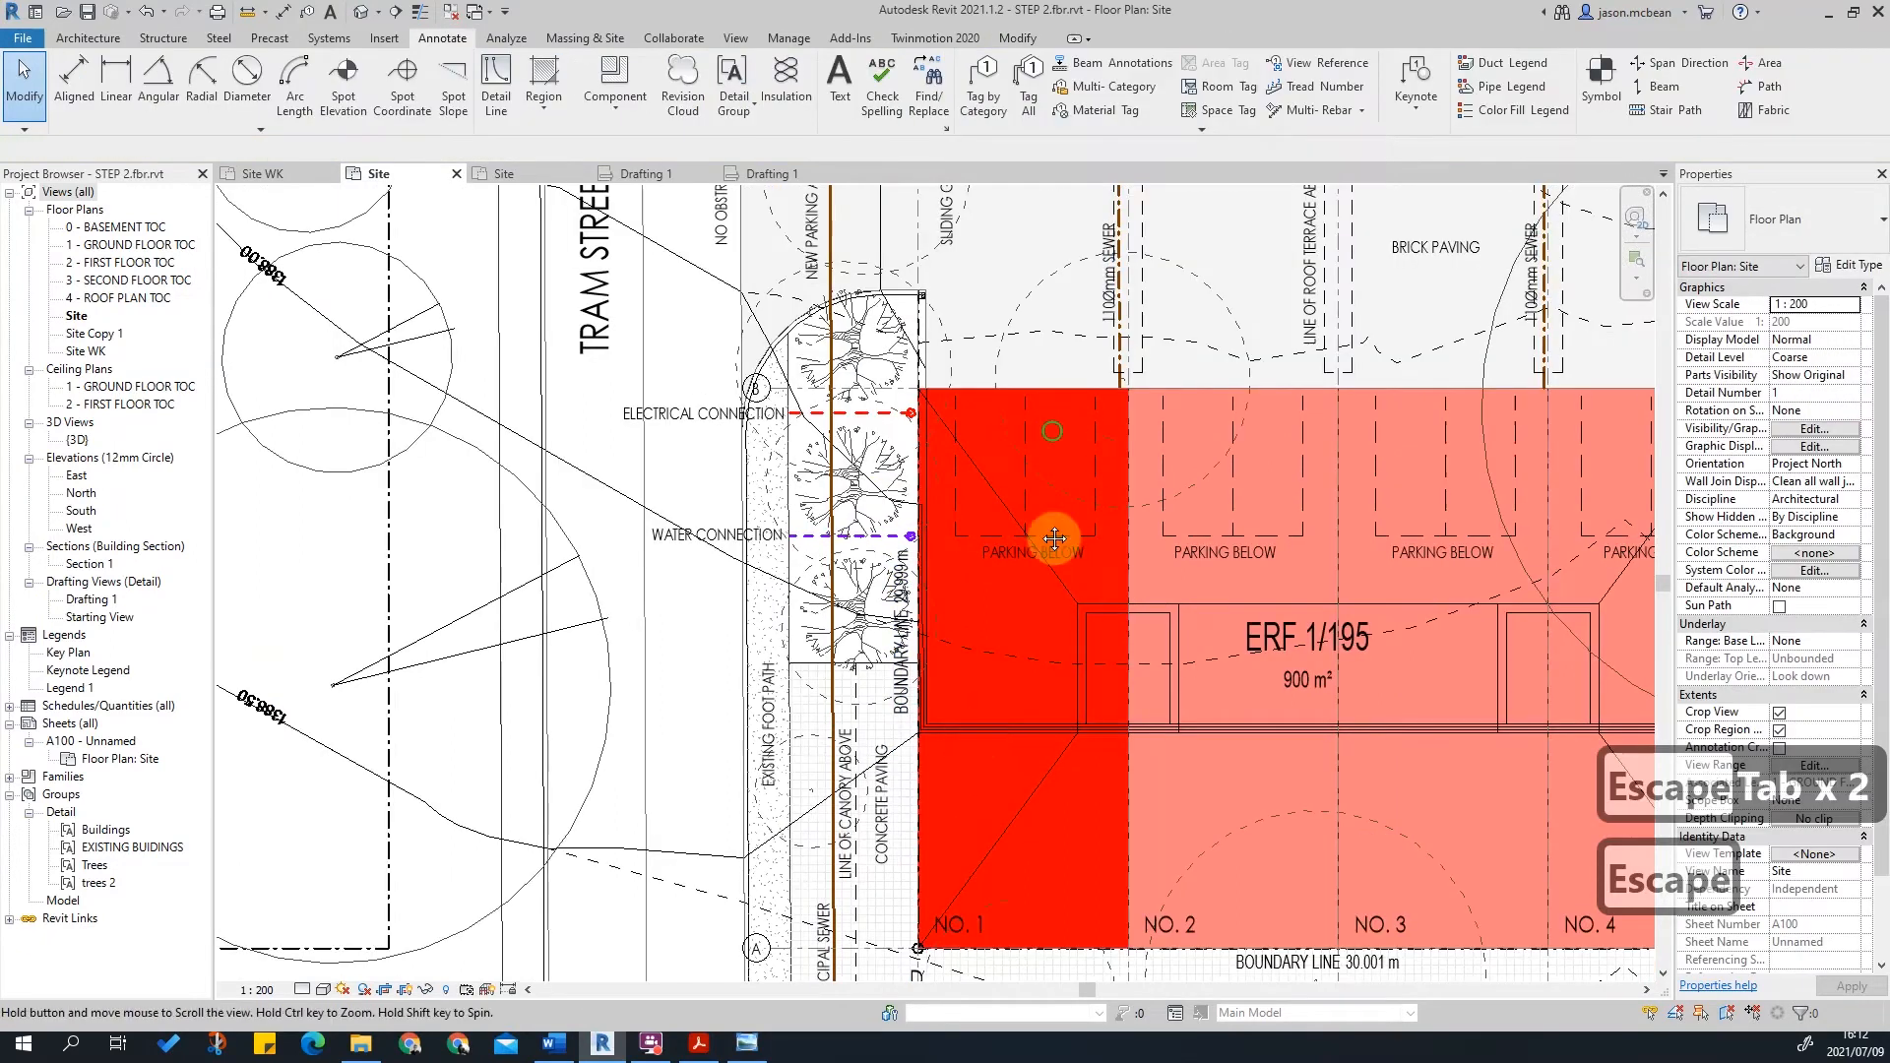
Step: Move the northern boundary line length tag clear of the boundary line, left-aligned beneath the 1.8m masonry boundary wall note
scroll(1063, 440, "up", 5, "ctrl")
scroll(1106, 434, "up", 4)
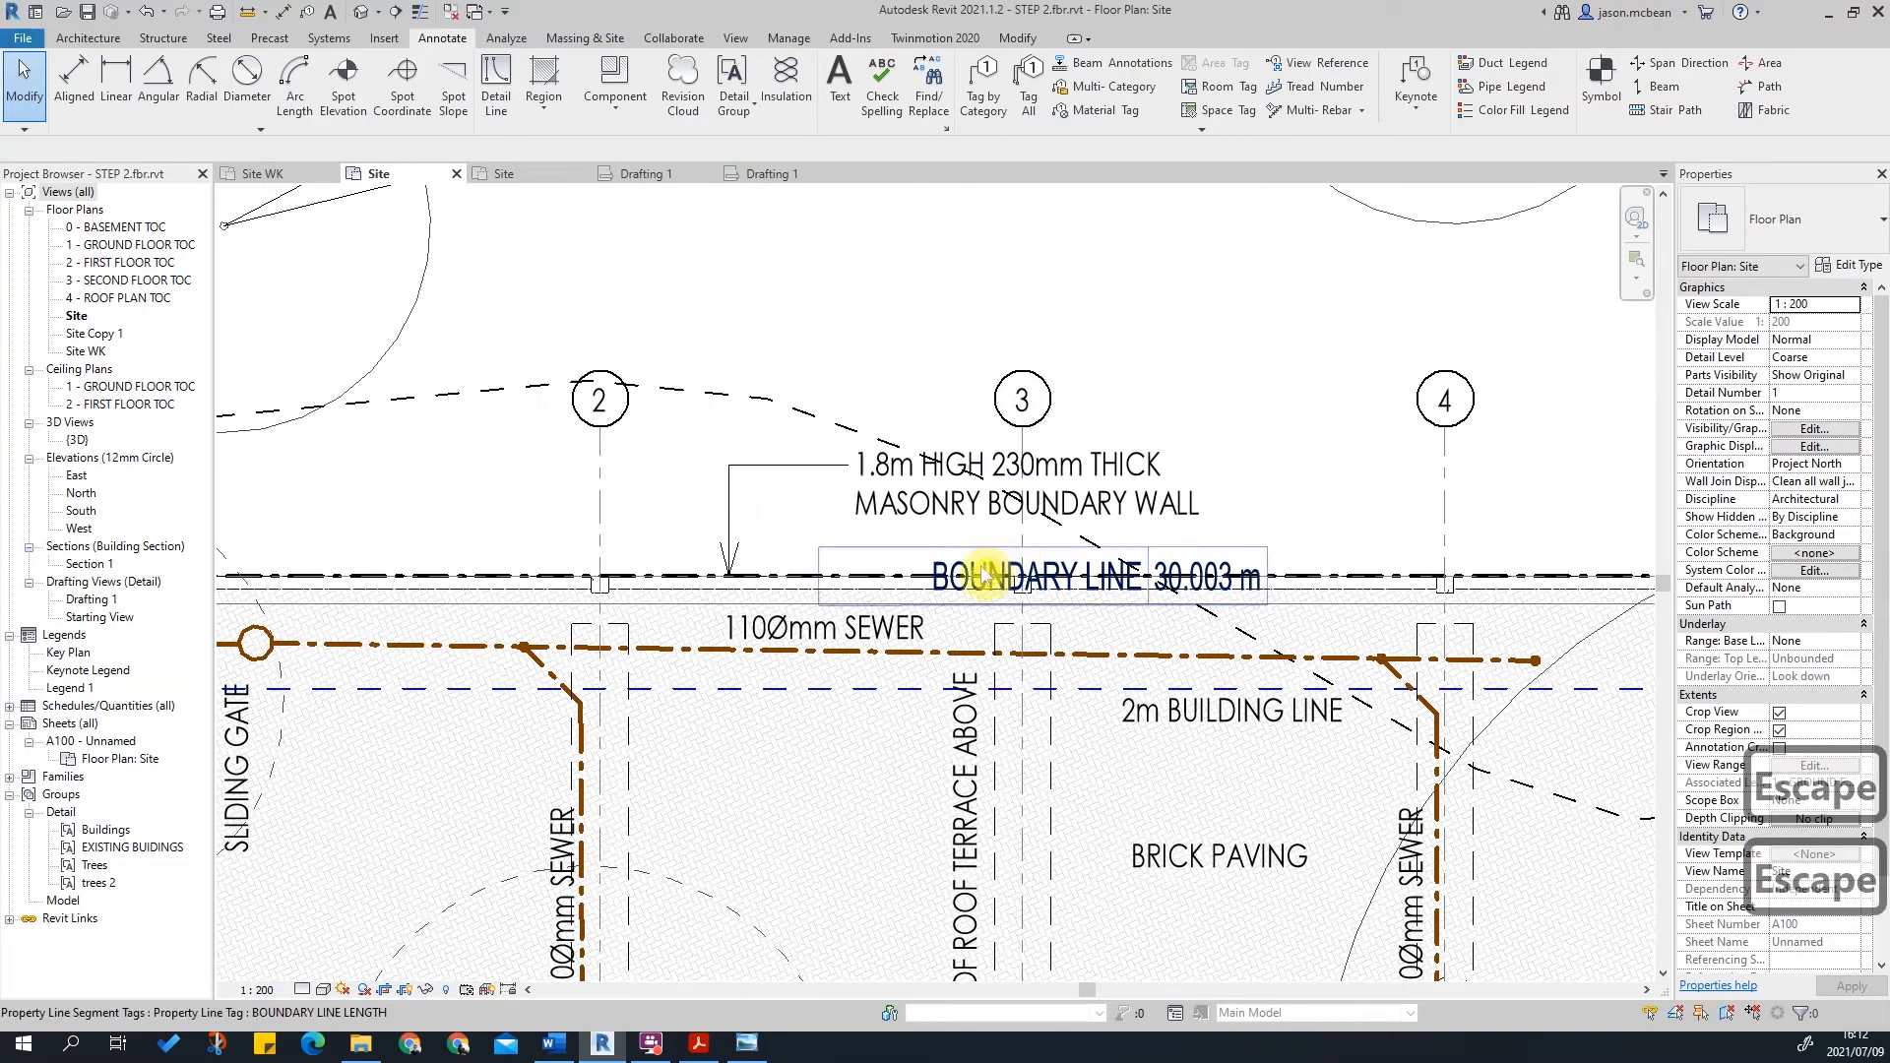
left_click(985, 574)
key("Up")
key("Up")
key("Up")
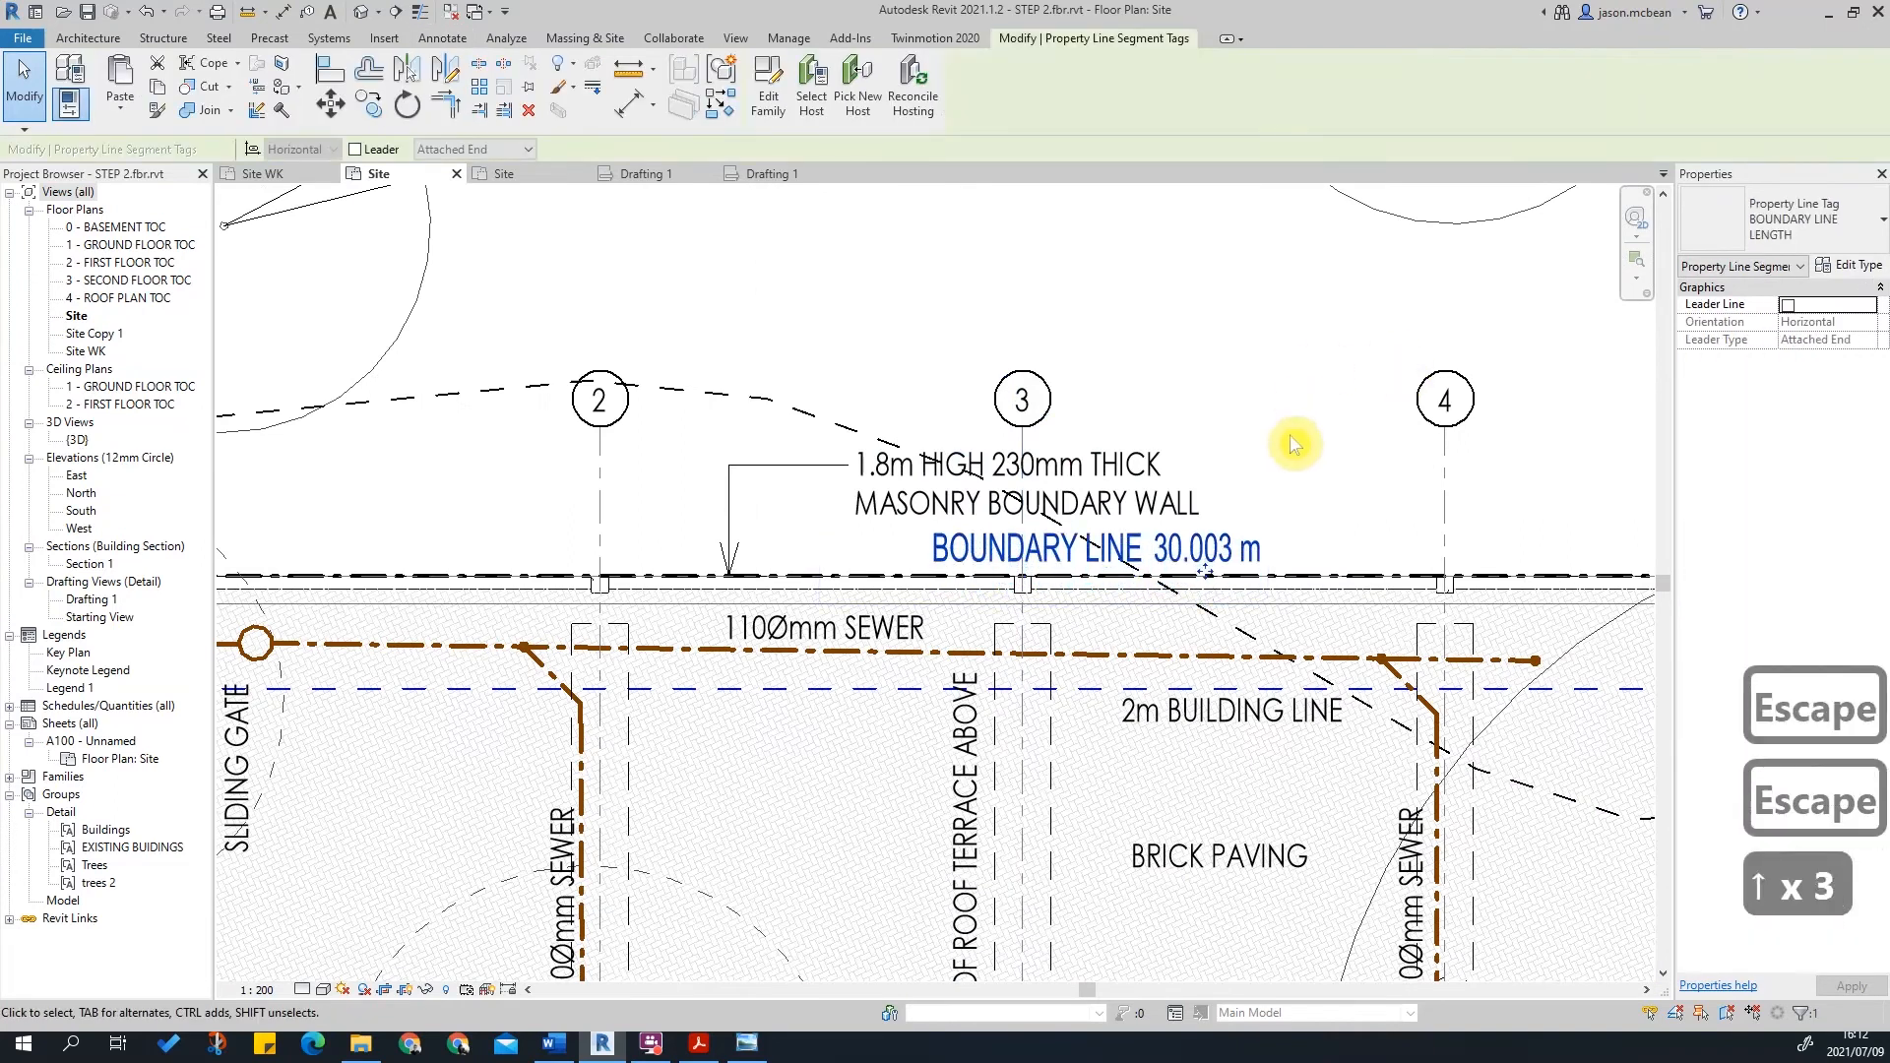
key("Up")
key("Up")
key("Left")
key("Left")
key("Left")
key("Left")
key("Left")
key("Left")
key("Left")
key("Left")
key("Left")
key("Left")
key("Left")
key("Left")
key("Right")
left_click(1290, 438)
scroll(1285, 473, "down", 5)
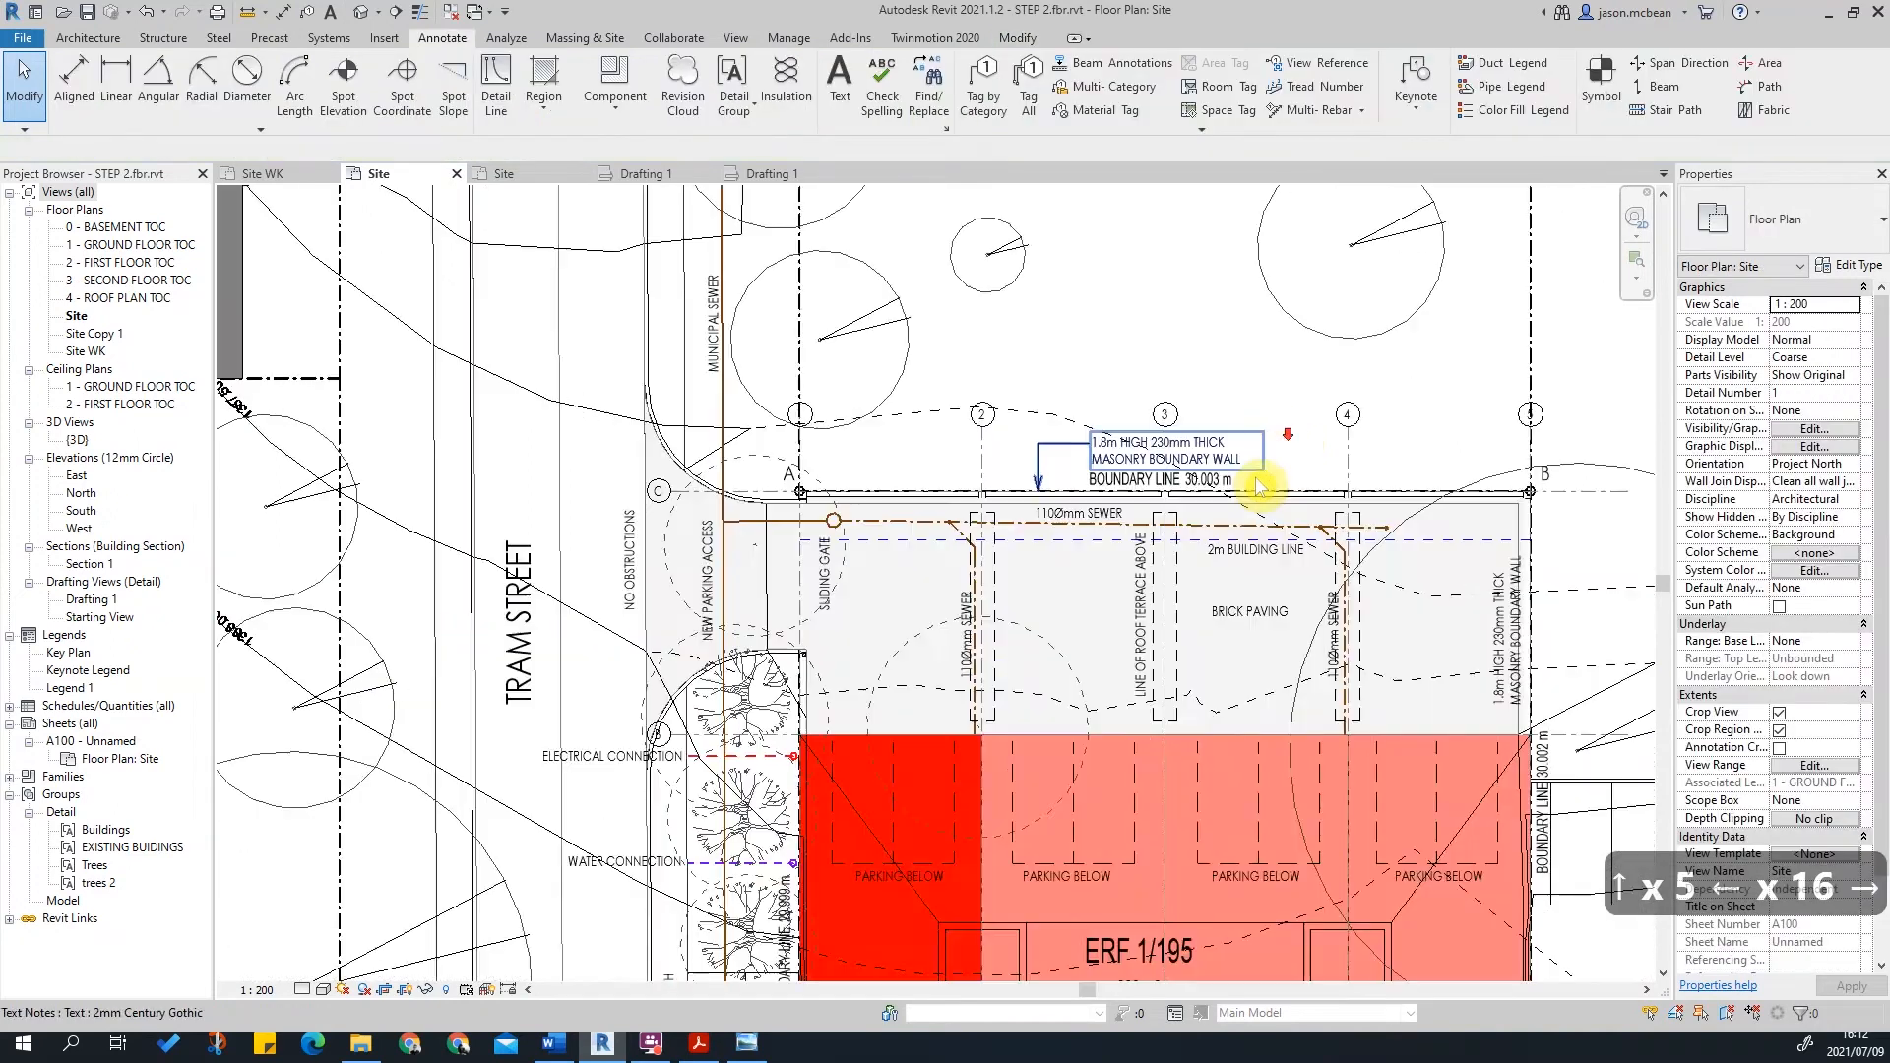
key("Escape")
Step: Examine the site plan around ERF 1/195, the adjoining streets, boundary tags and sewer runs for missing or misplaced annotations
scroll(1201, 591, "down", 2)
scroll(951, 705, "up", 7)
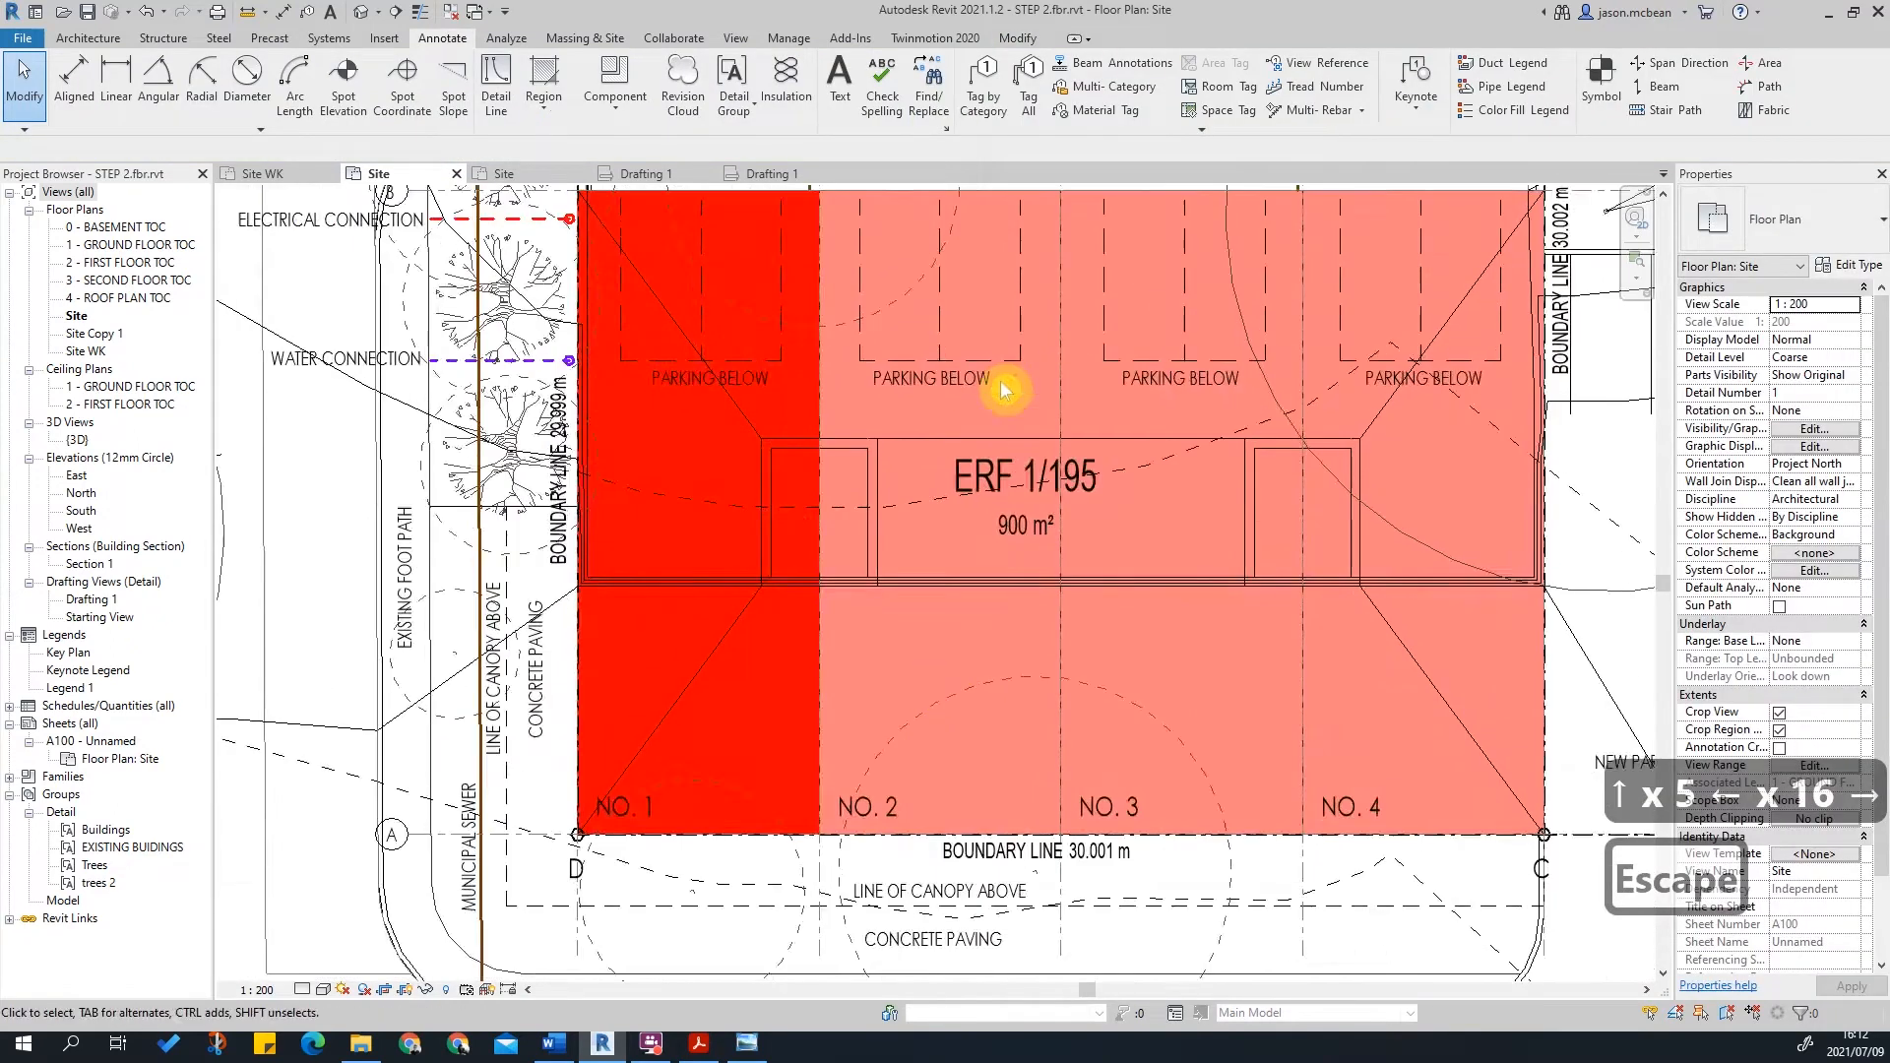
scroll(1063, 593, "down", 4)
left_click(1046, 544)
scroll(1046, 543, "down", 3)
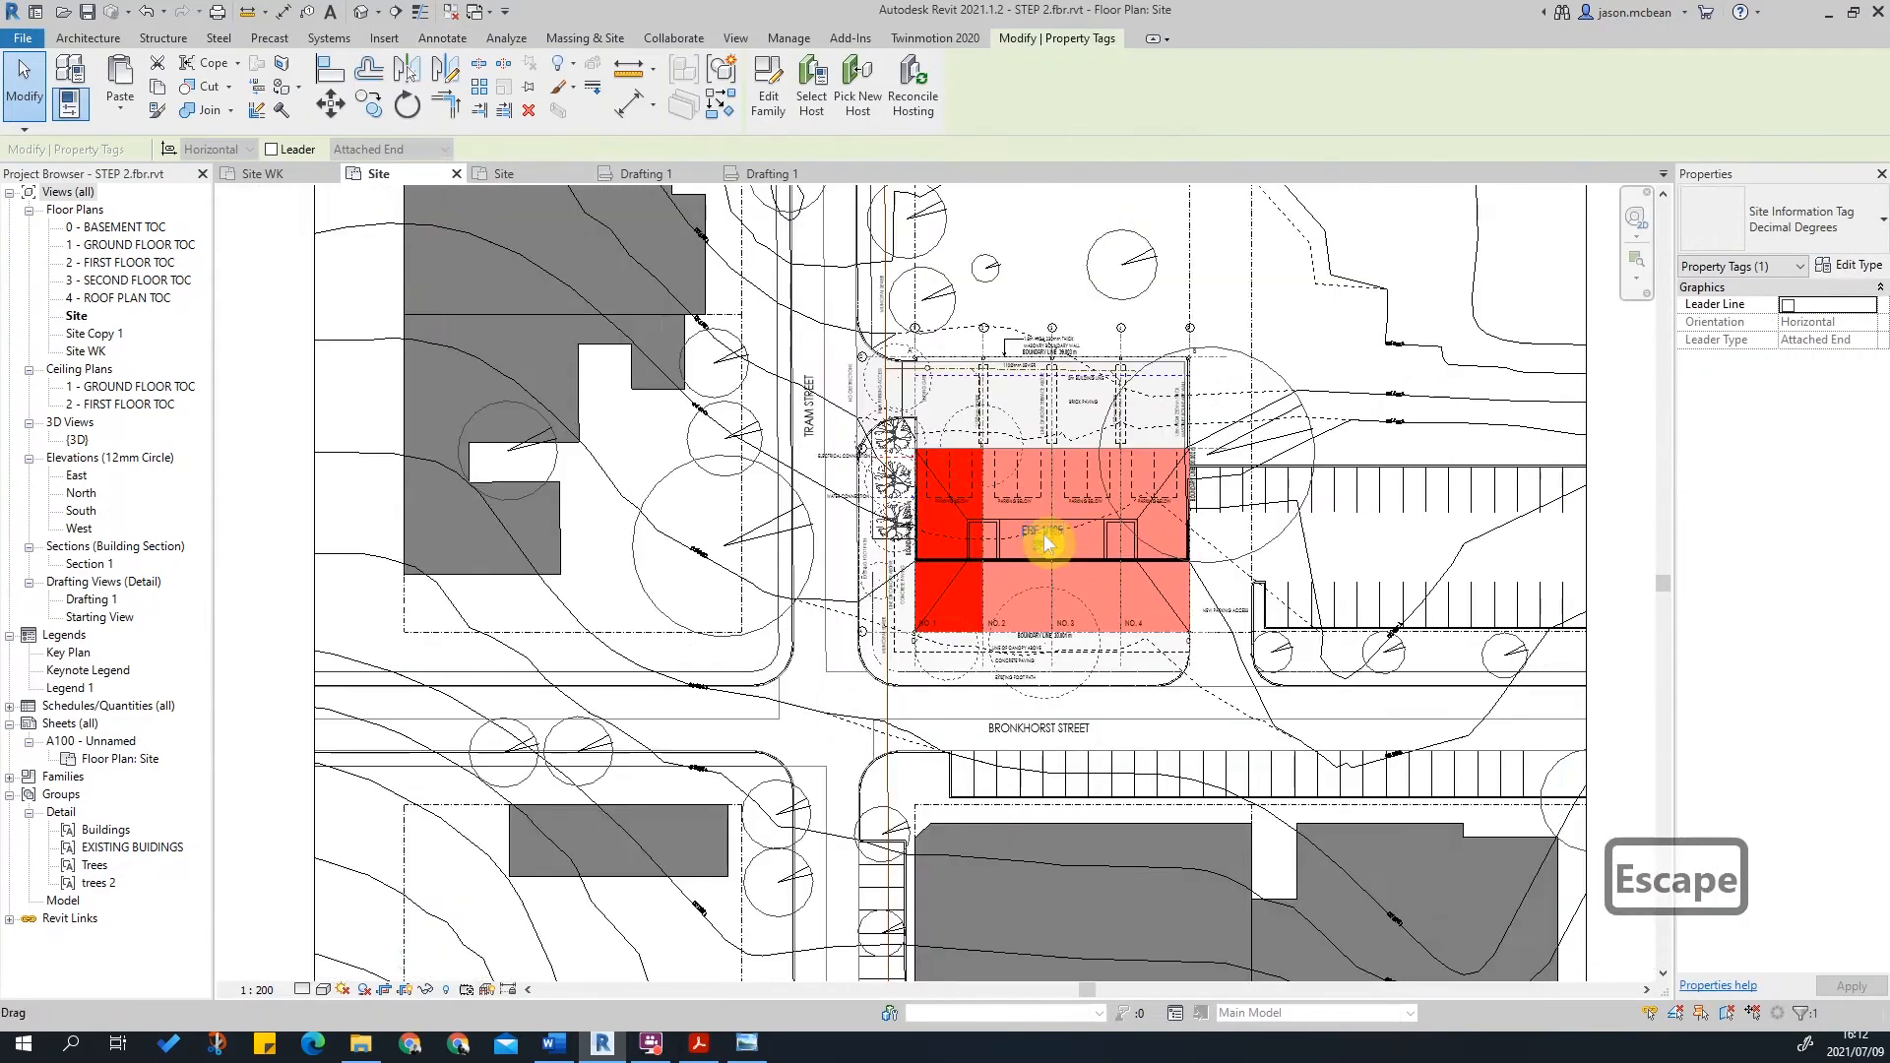
key("Escape")
key("Escape")
key("Escape")
scroll(1045, 543, "up", 3)
middle_click_drag(962, 657, 944, 779)
key("Escape")
scroll(739, 650, "down", 4)
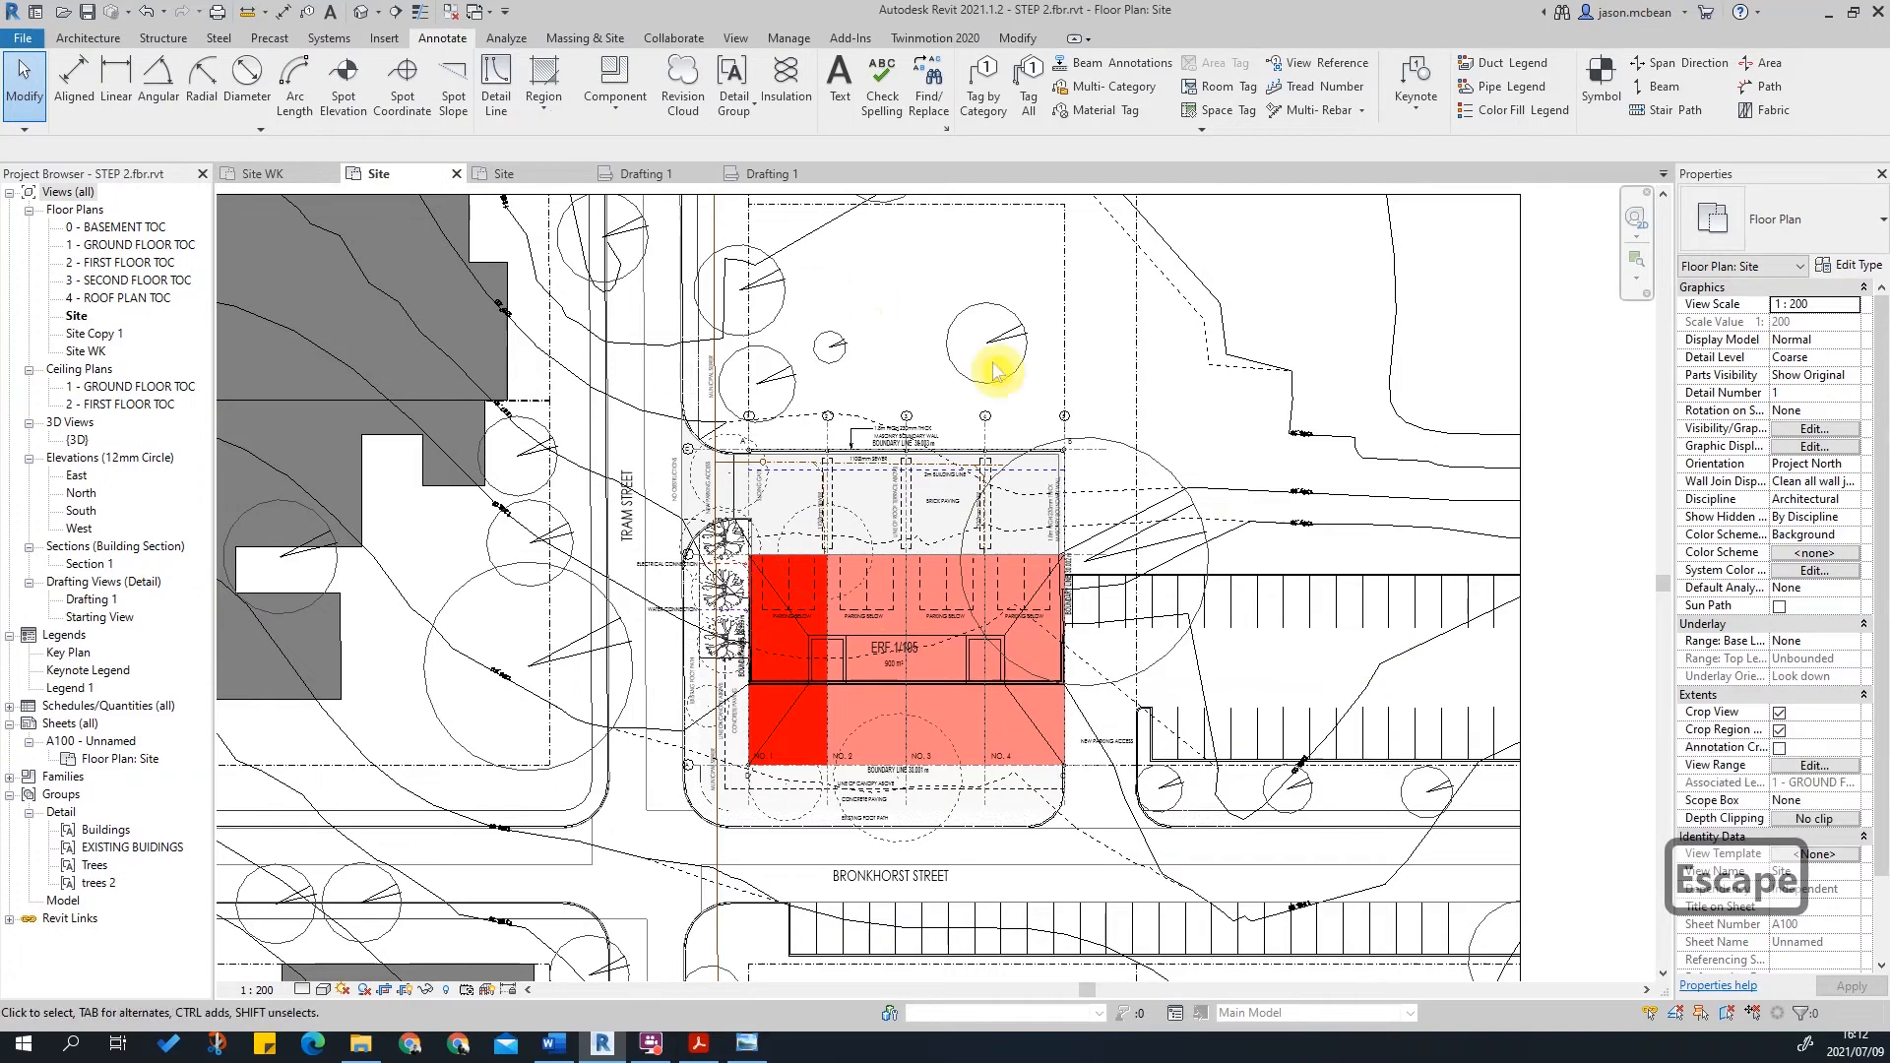
scroll(1057, 385, "up", 4)
key("Escape")
scroll(794, 479, "down", 4)
scroll(687, 621, "up", 5)
middle_click_drag(1123, 682, 1123, 522)
scroll(1123, 517, "down", 3)
key("Escape")
scroll(1030, 633, "up", 4)
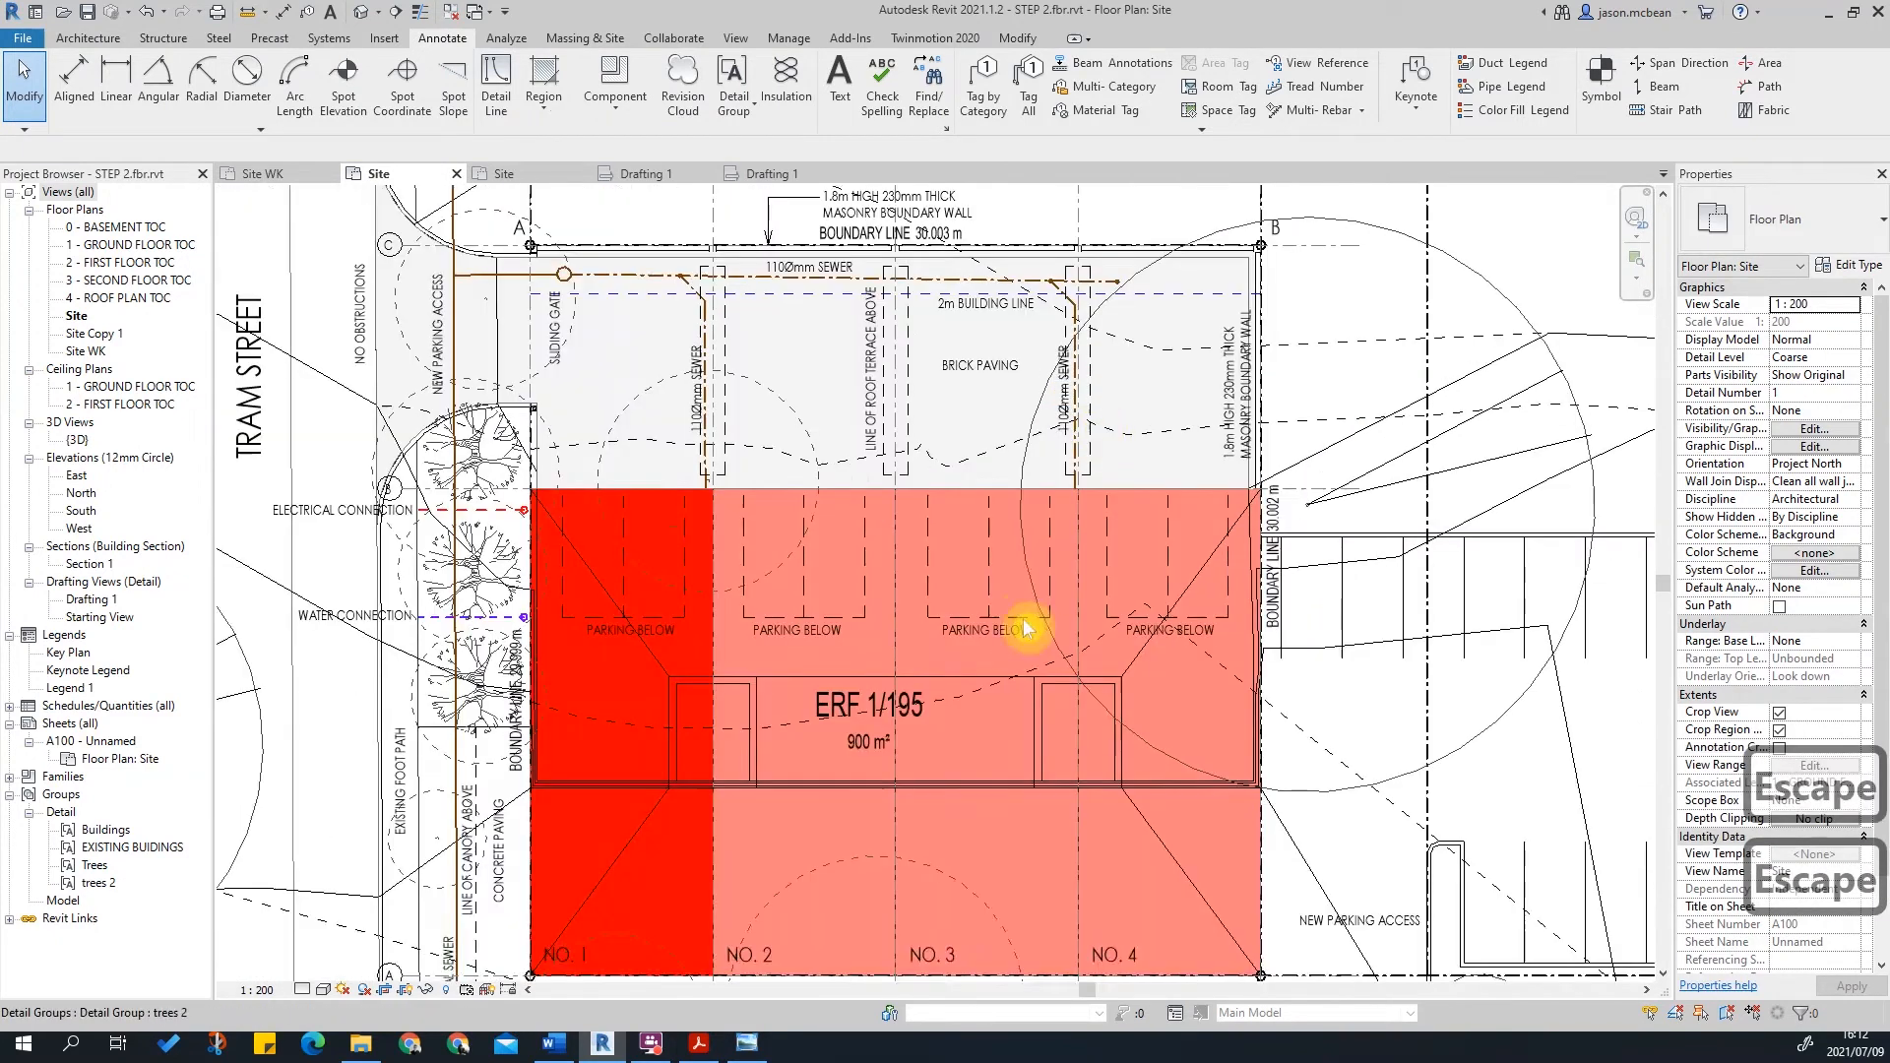
scroll(1013, 670, "down", 5)
middle_click_drag(1009, 658, 925, 805)
scroll(867, 687, "up", 1)
scroll(879, 687, "up", 6)
key("Escape")
scroll(904, 668, "down", 4)
scroll(989, 470, "up", 1)
Step: Place an "MH" text note in 1.8mm Century Gothic inside the manhole circle on the sewer line beside the sliding gate
scroll(1061, 487, "up", 8)
scroll(1295, 526, "down", 2)
middle_click_drag(713, 537, 1208, 540)
scroll(638, 540, "up", 3)
key("Escape")
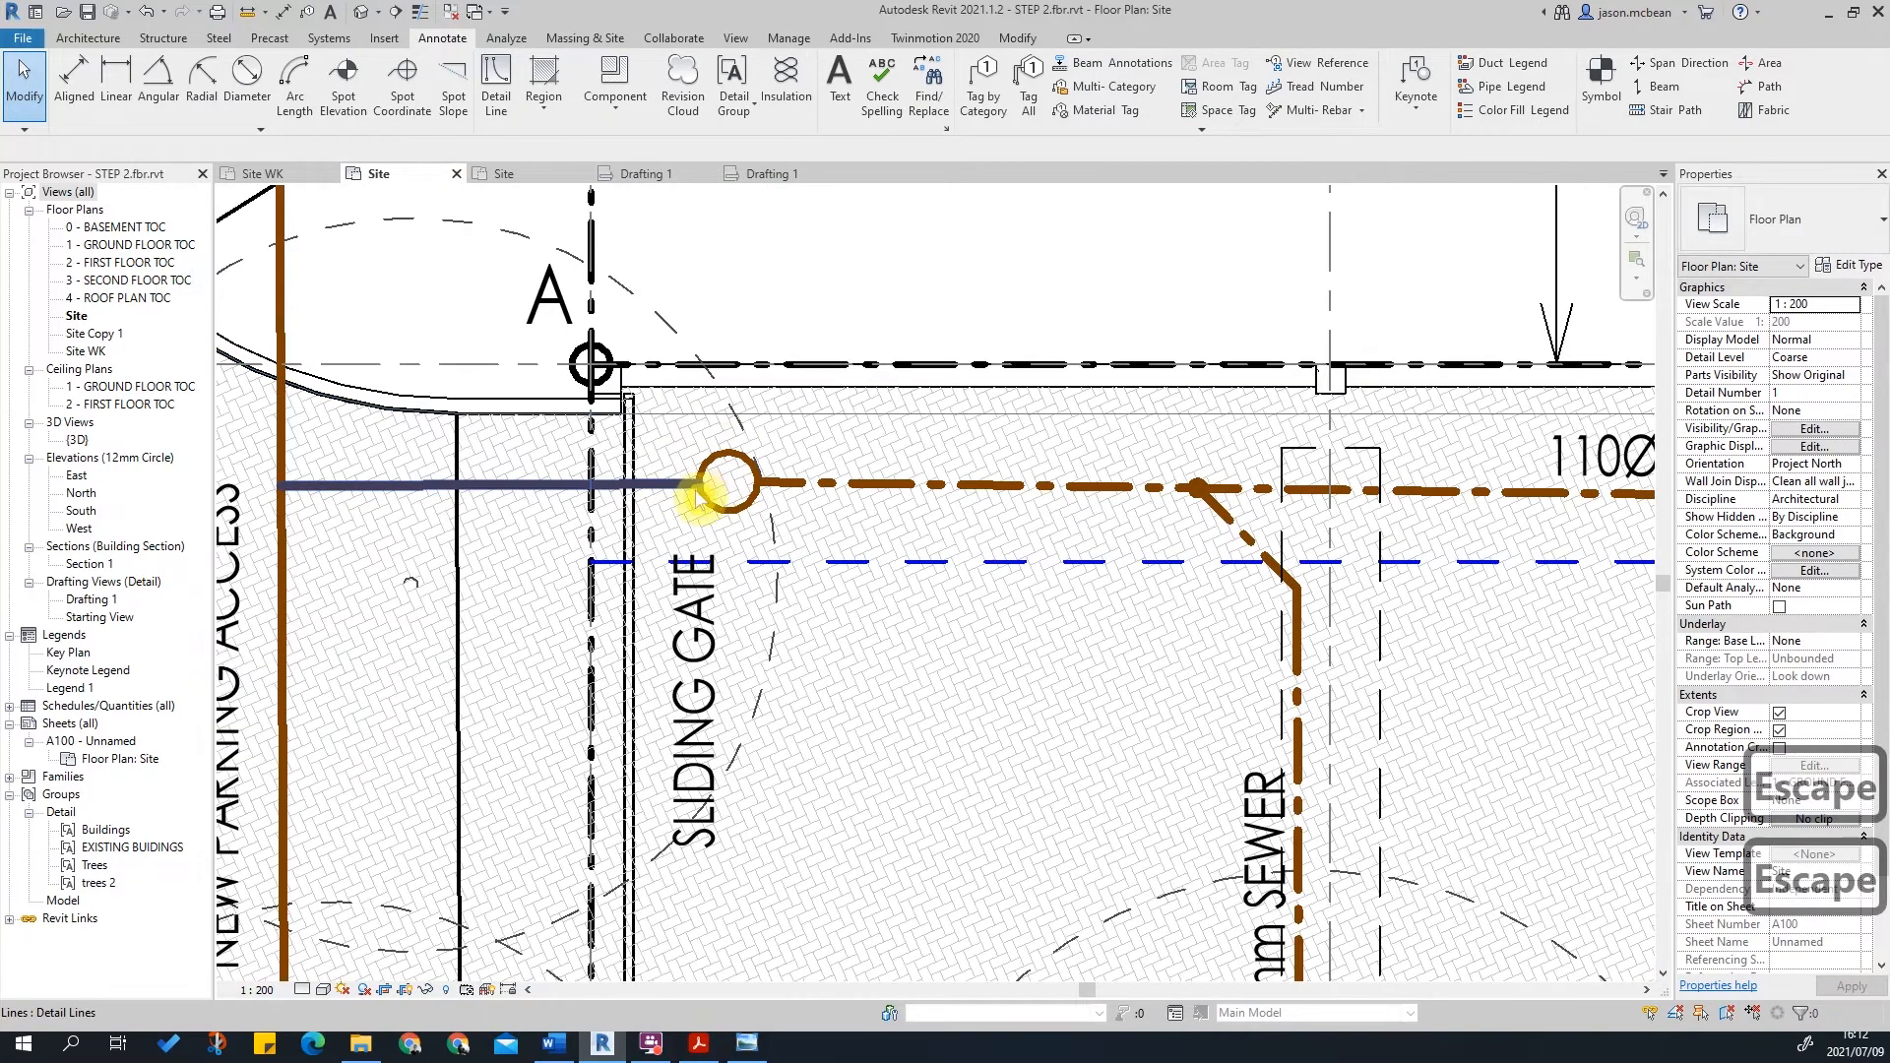
left_click(837, 81)
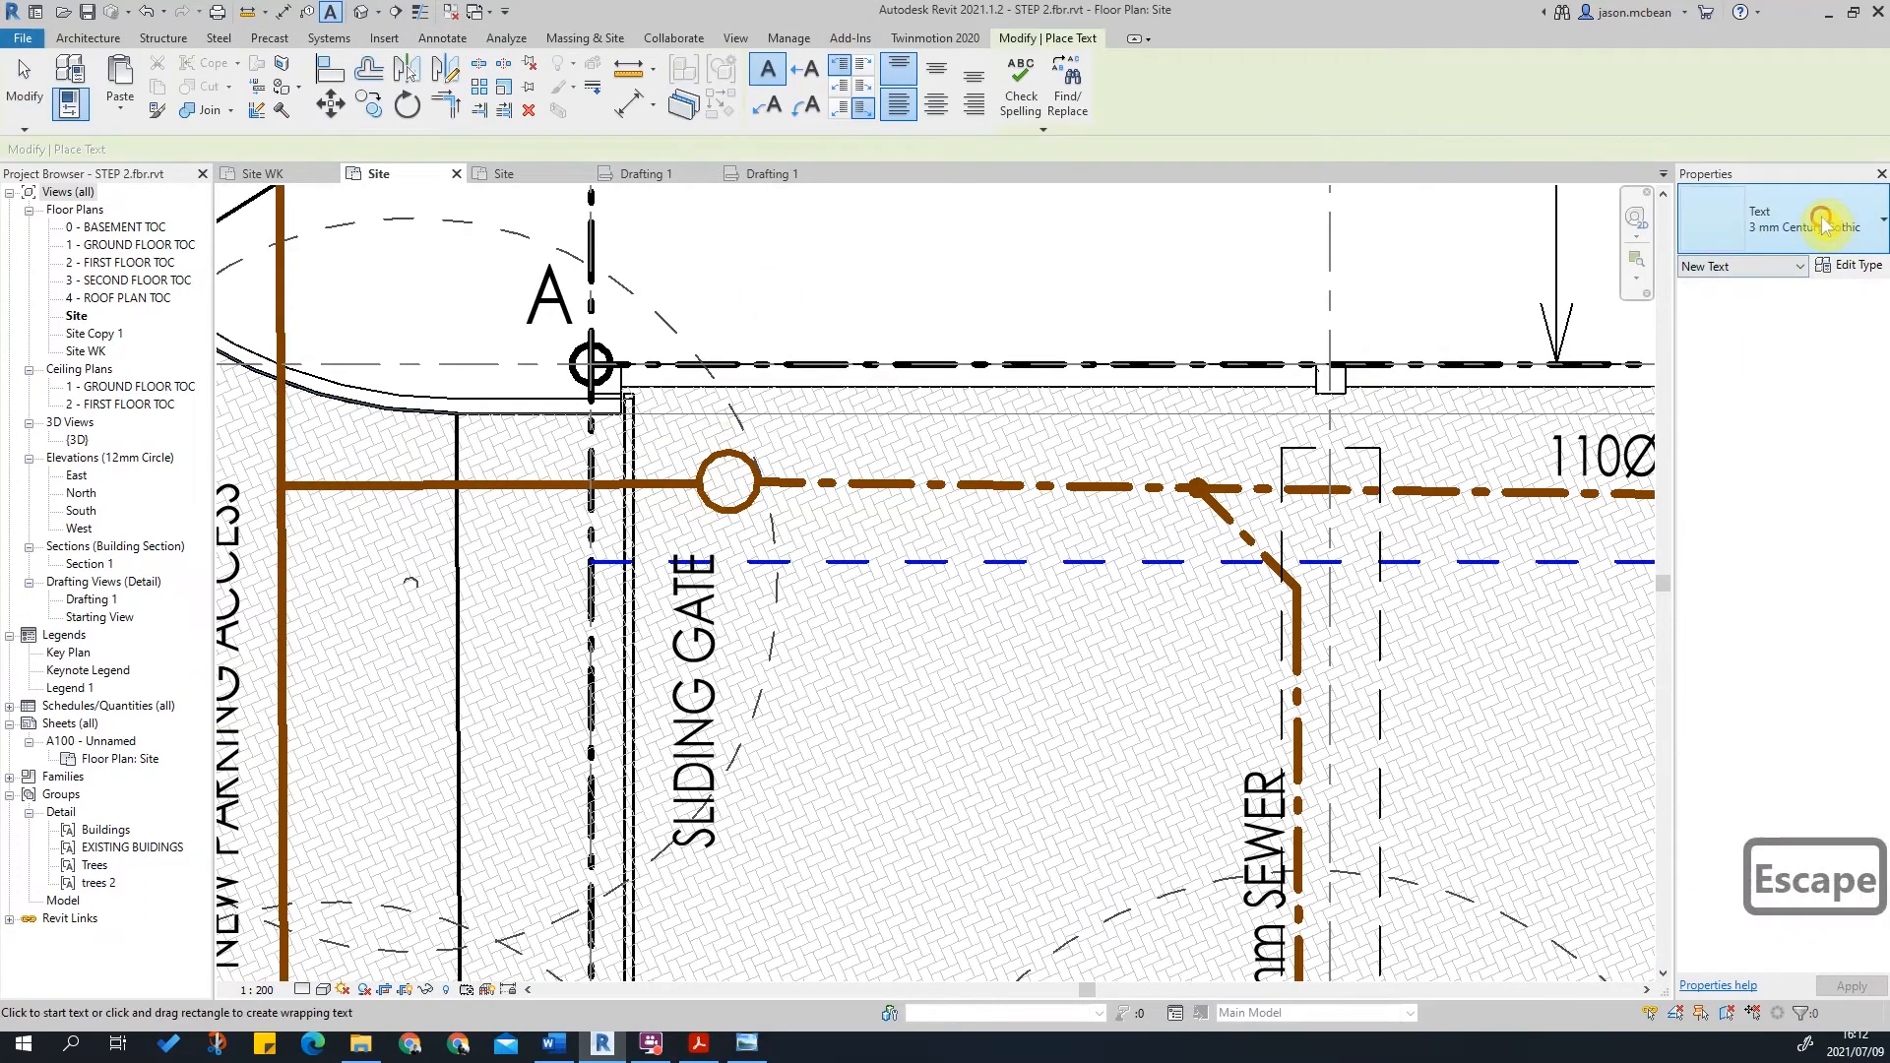
left_click(1822, 224)
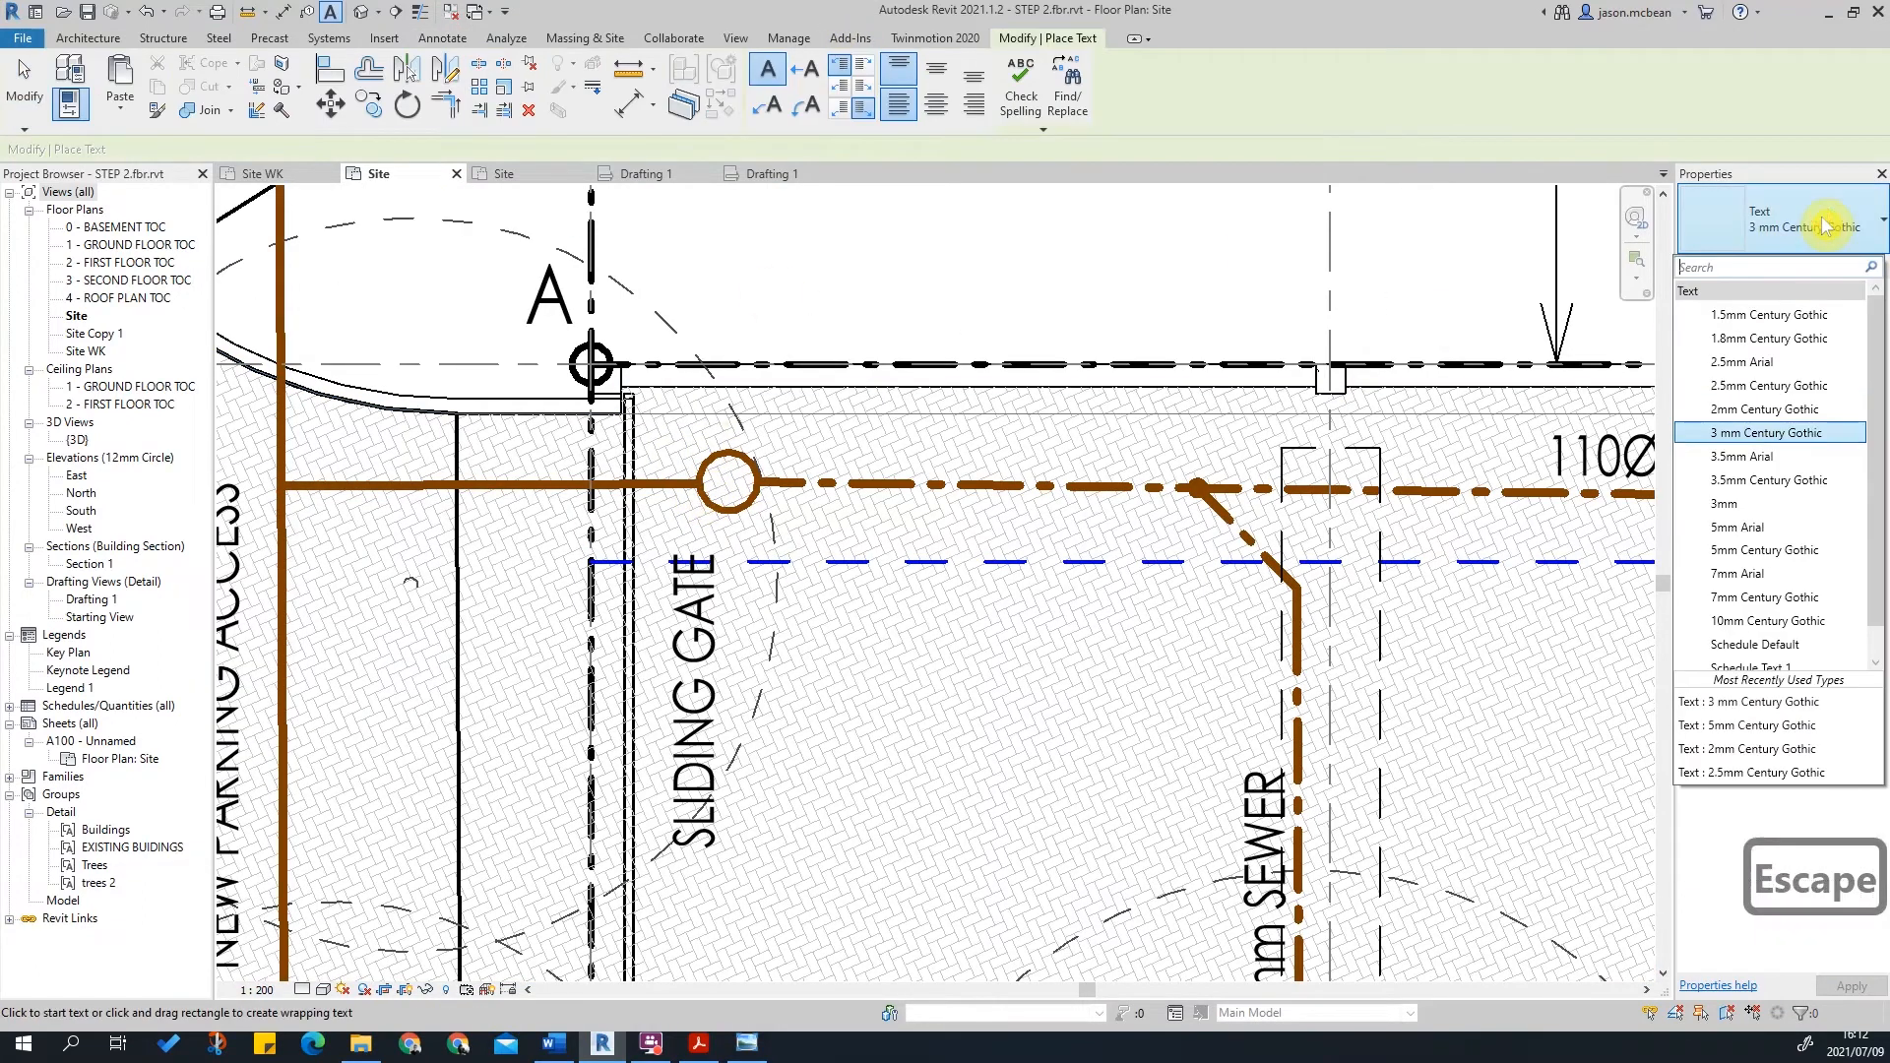
left_click(1769, 339)
scroll(729, 473, "up", 4)
left_click(697, 445)
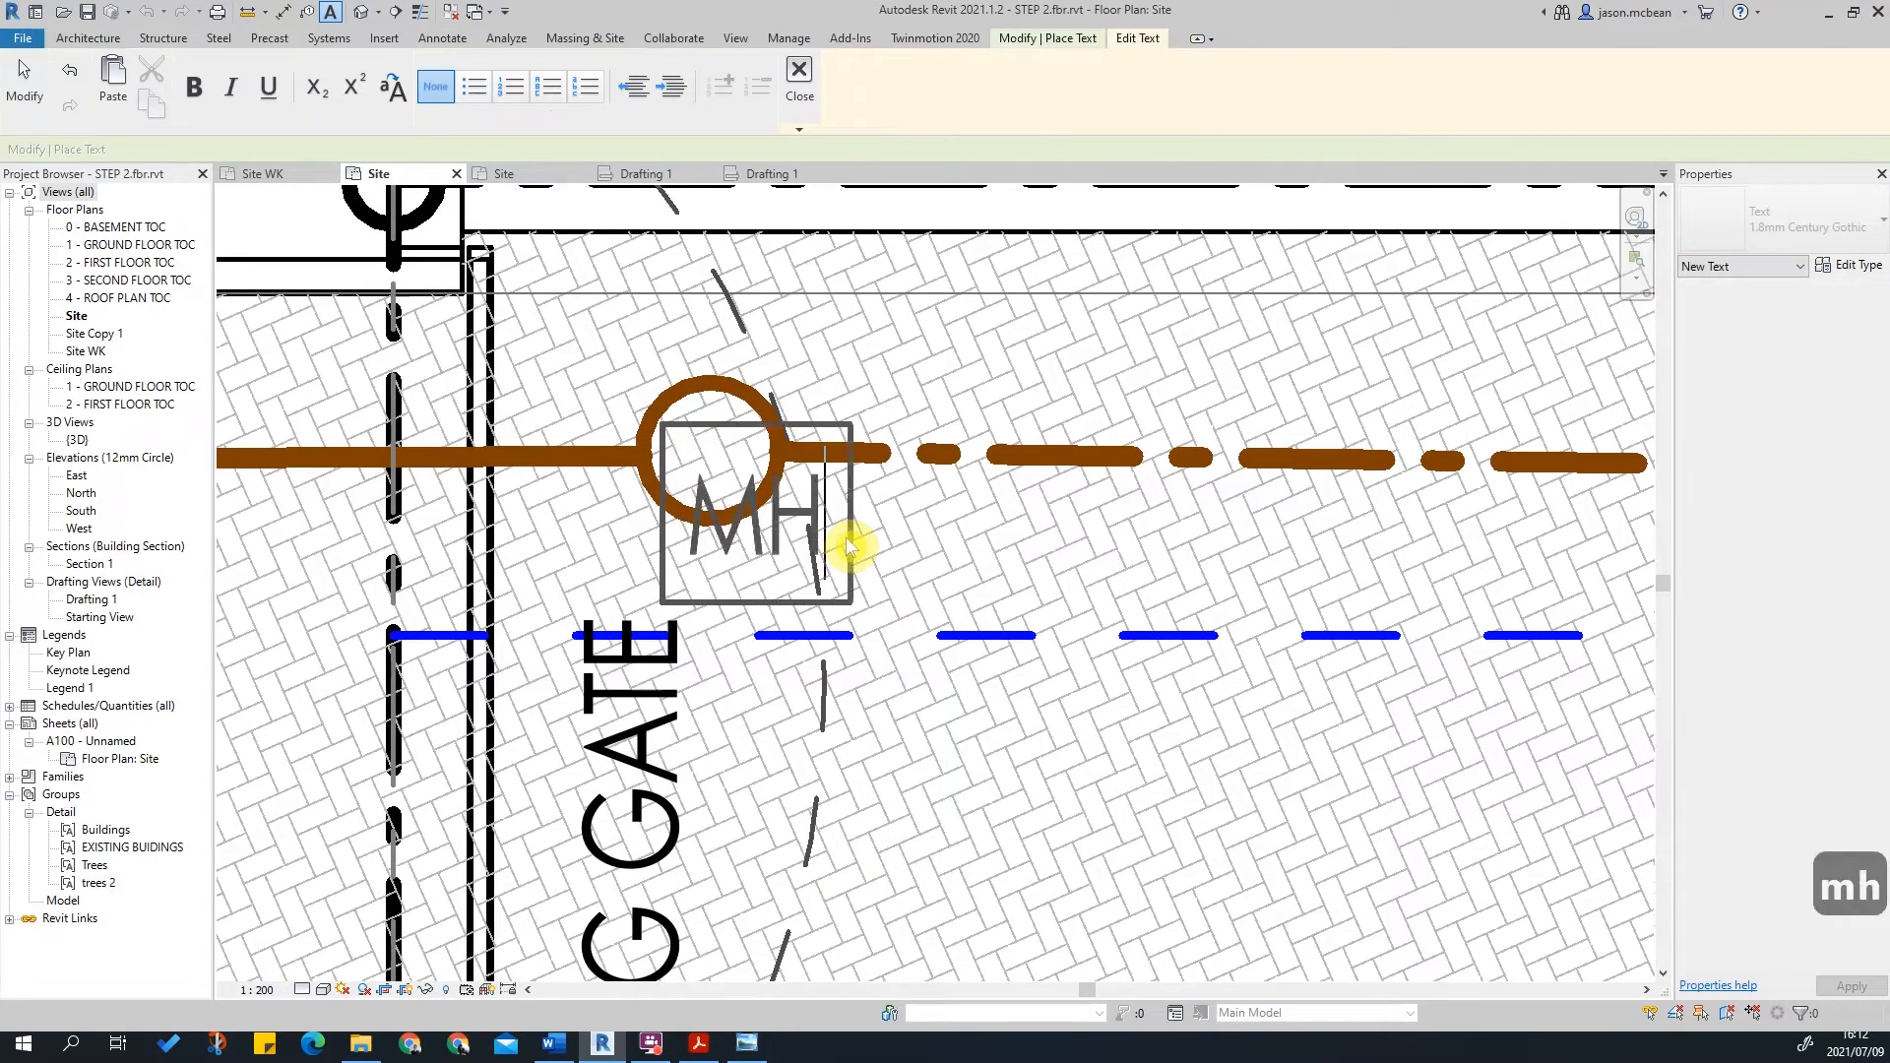
left_click(949, 578)
left_click_drag(660, 428, 617, 361)
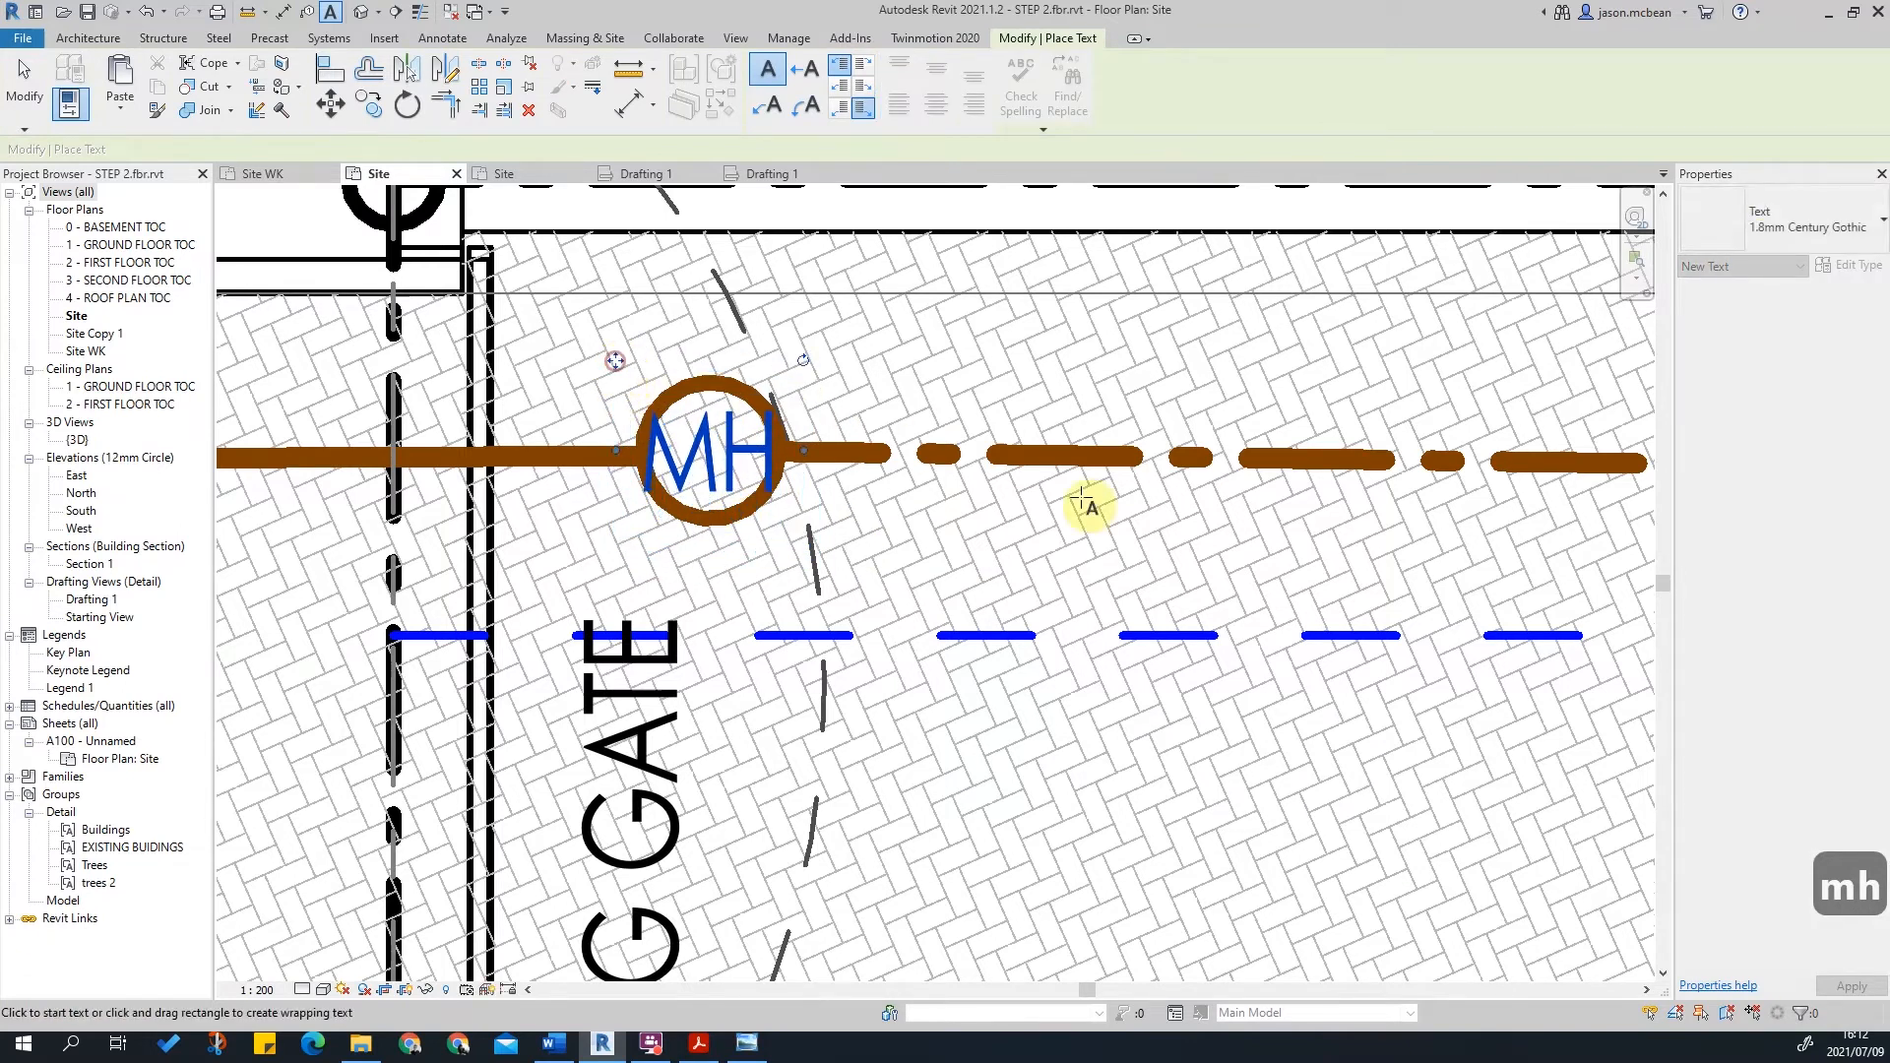
left_click(1762, 219)
left_click(1744, 317)
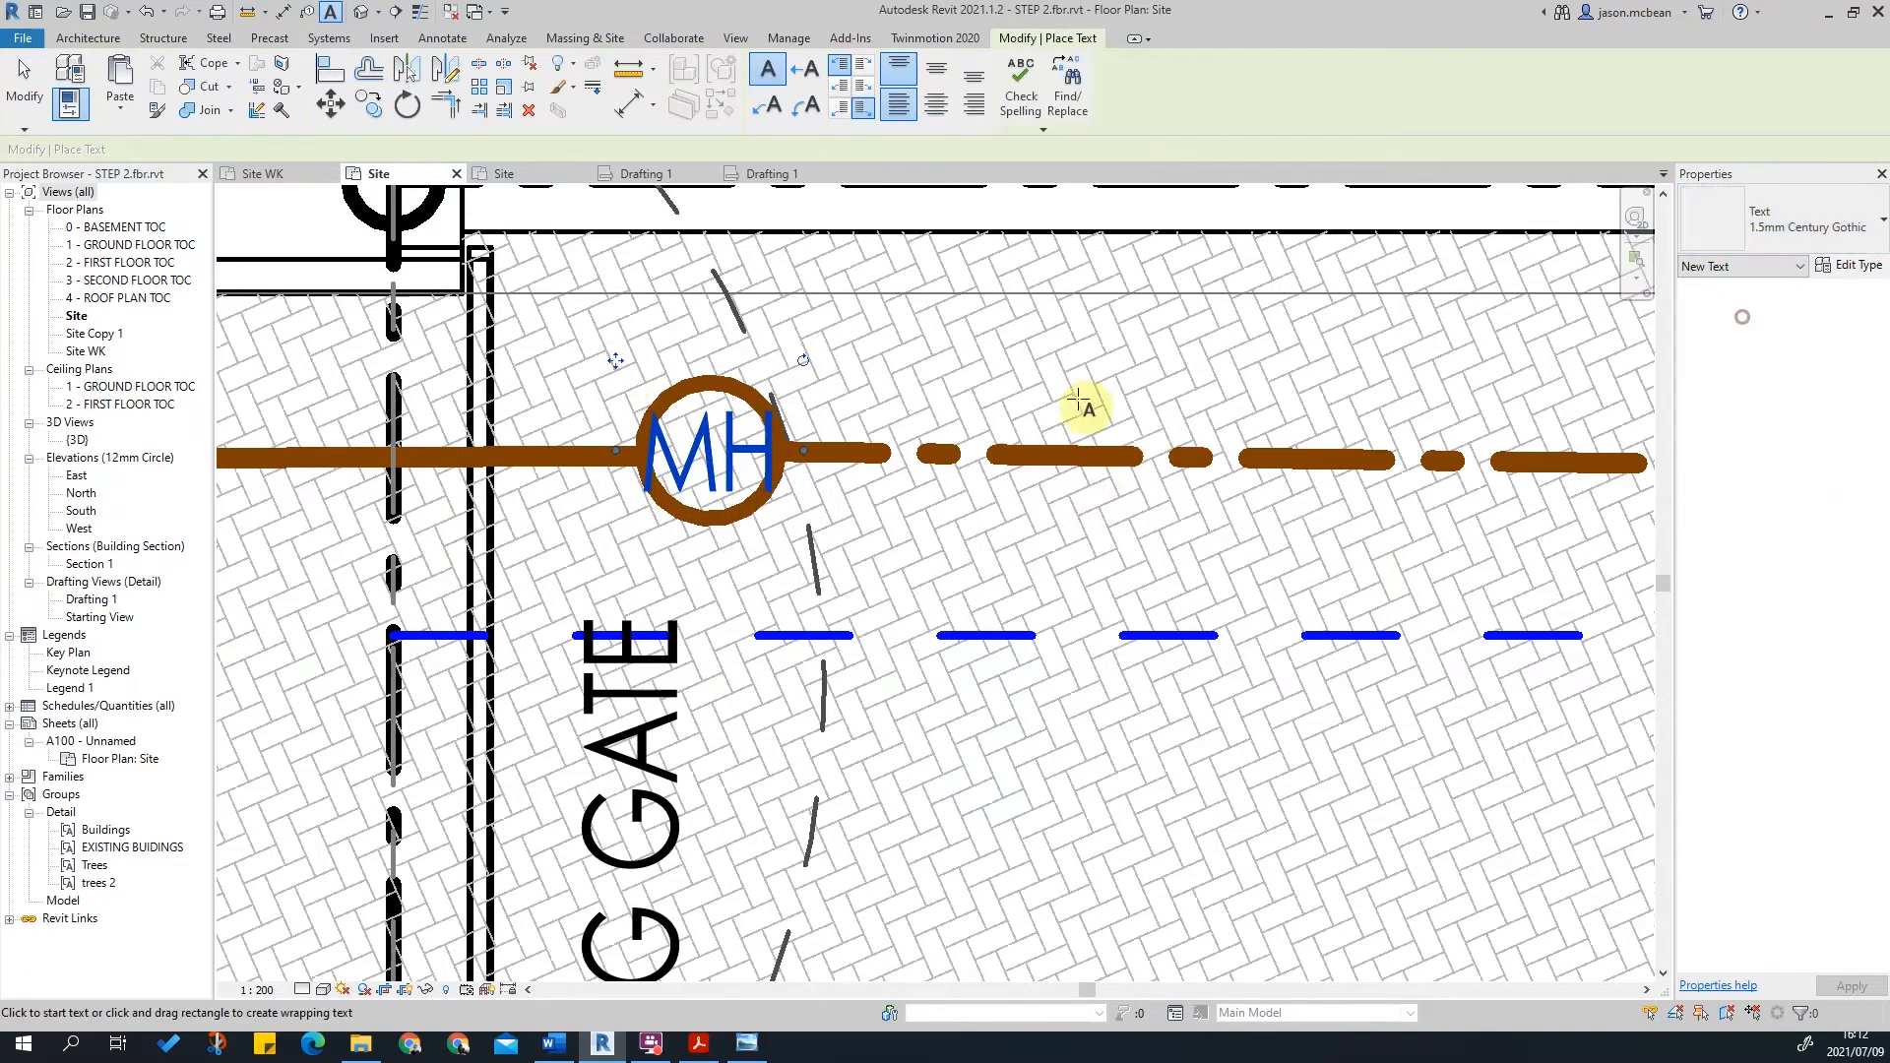
key("Escape")
key("Escape")
key("Escape")
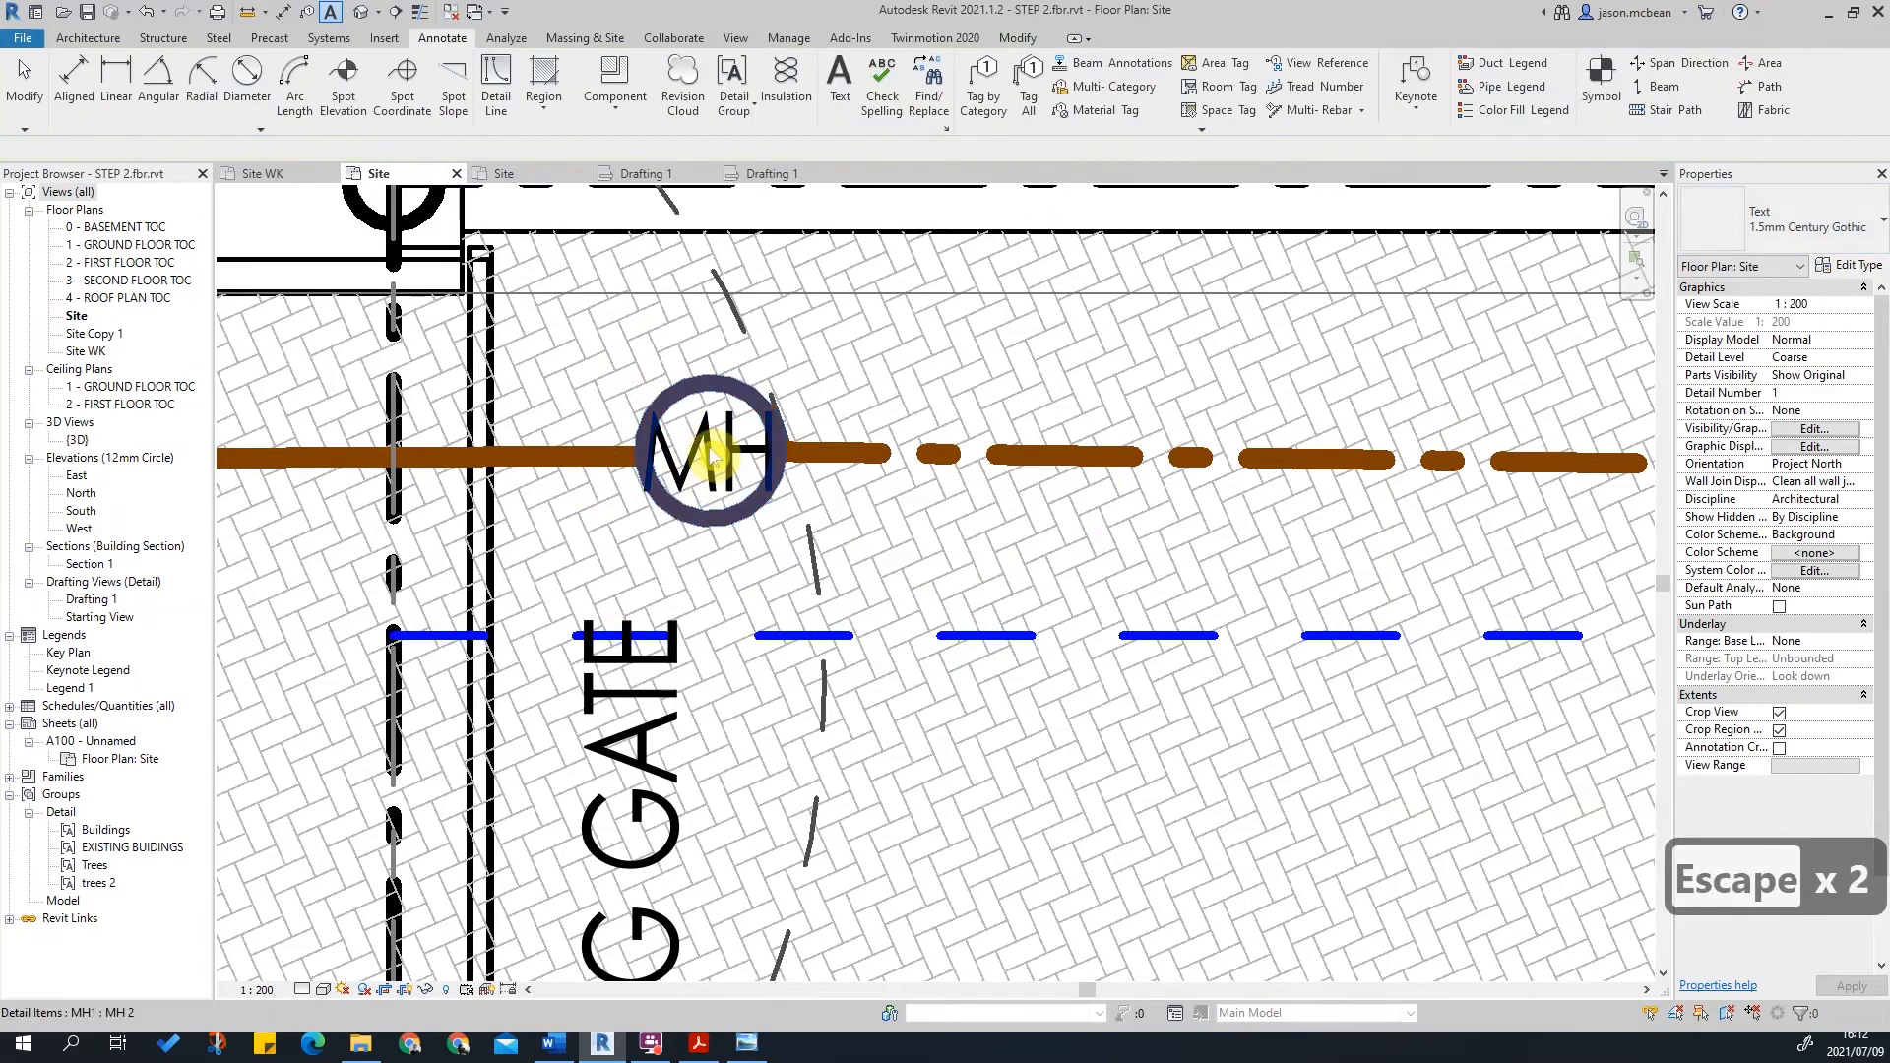
key("Escape")
Step: Change the MH label in the manhole circle to the 1.5mm Century Gothic text type
key("Tab")
key("Tab")
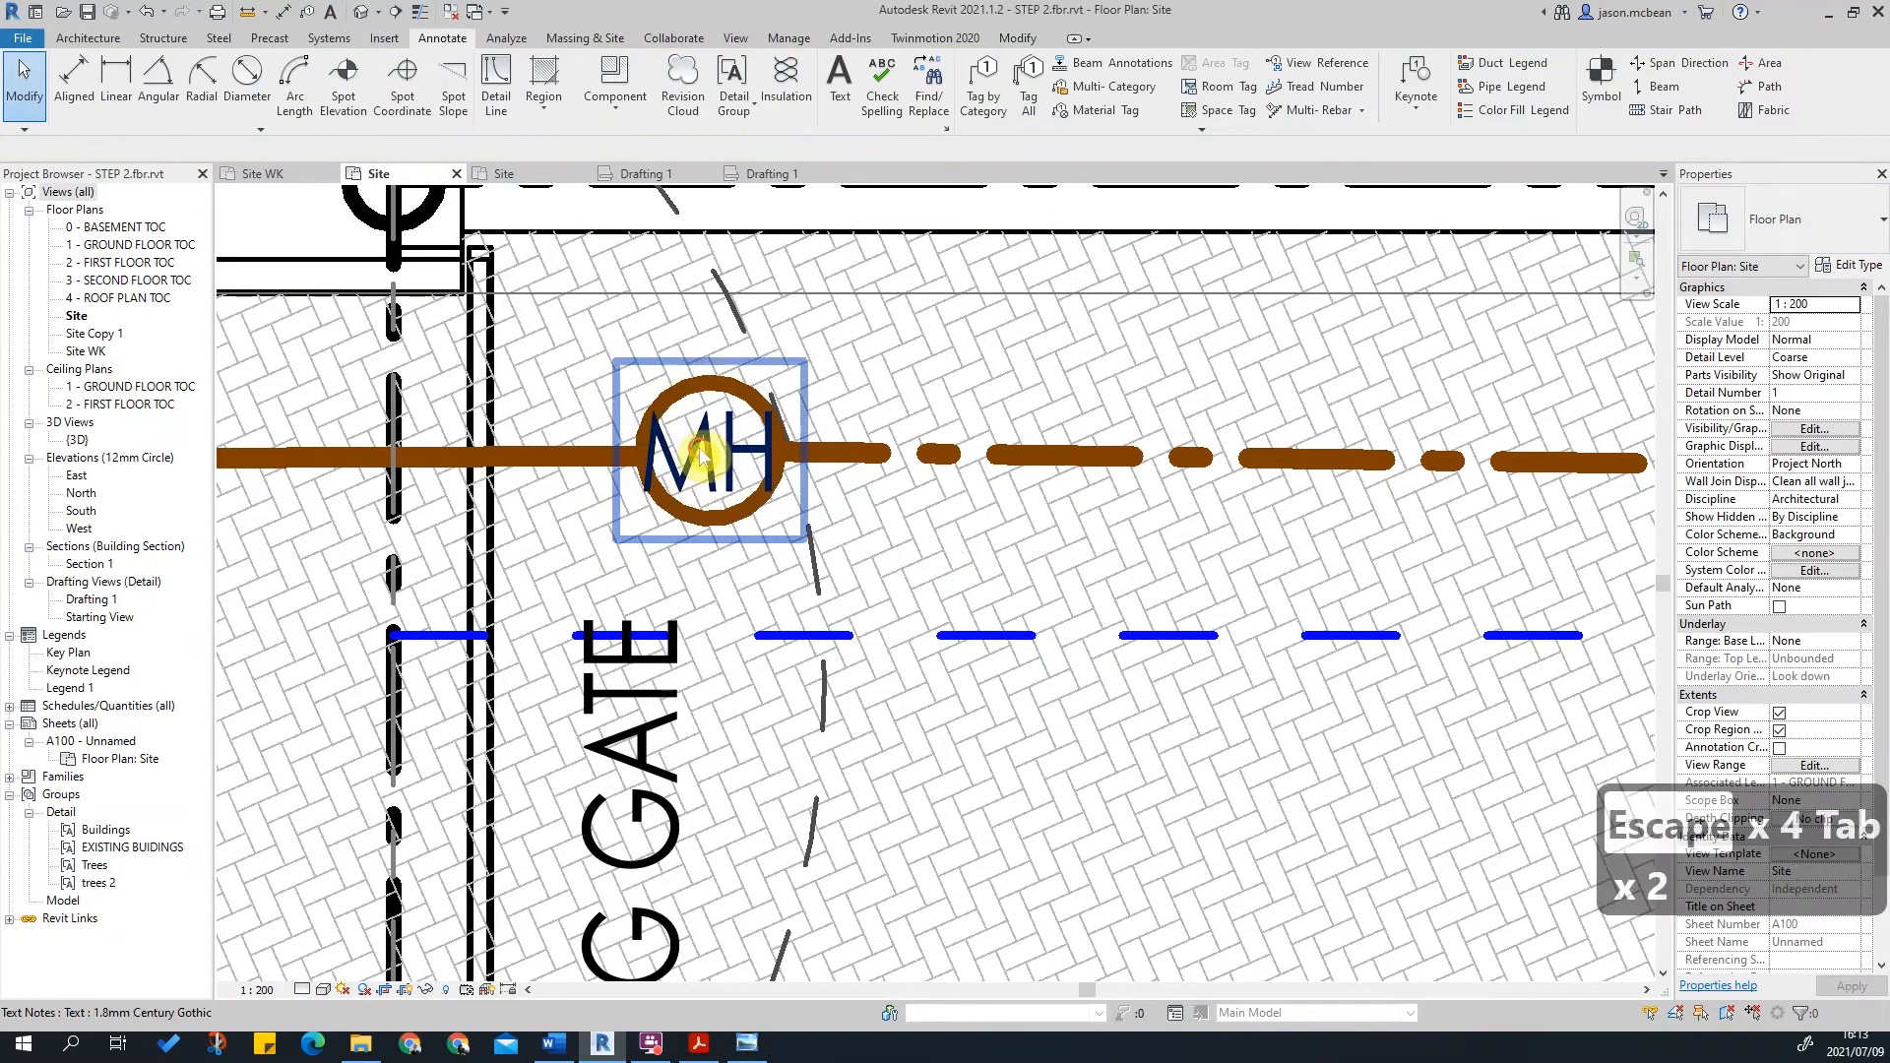
left_click(708, 458)
left_click(1811, 221)
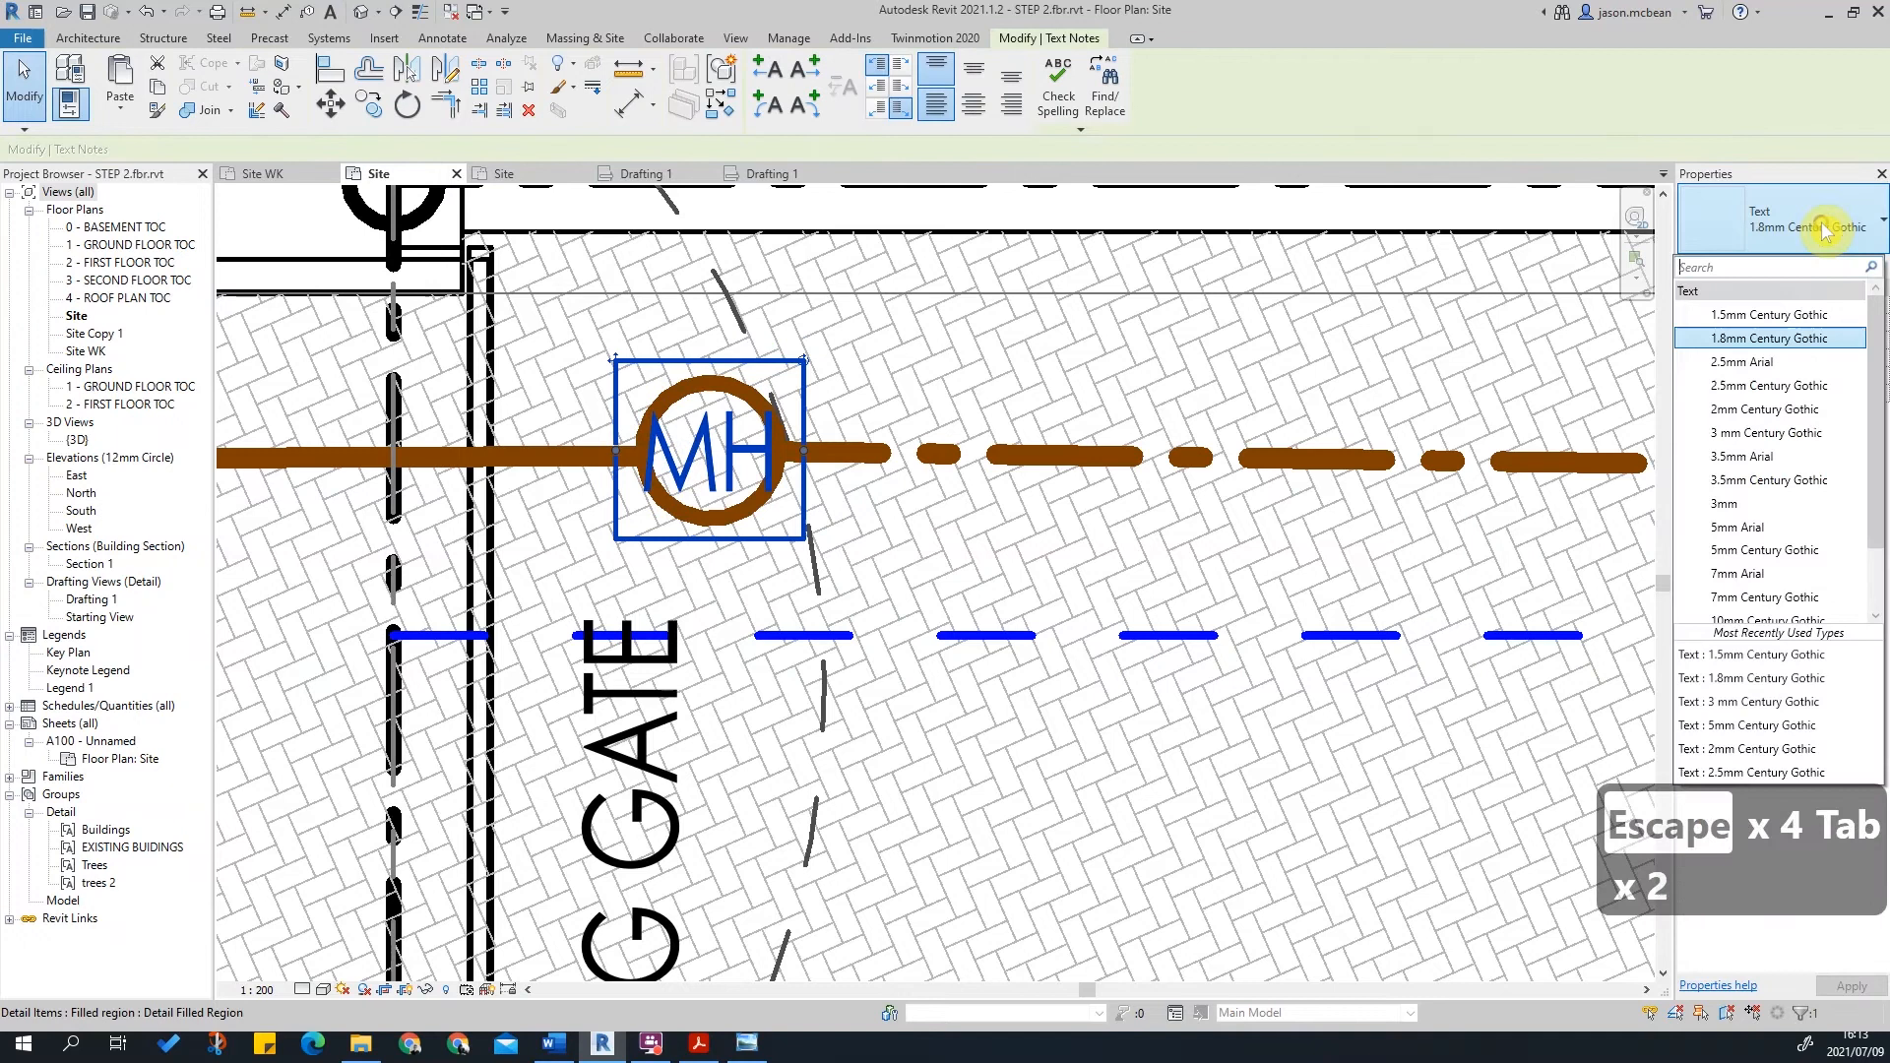
left_click(1730, 328)
Step: Nudge the MH label horizontally so that it sits centred inside the manhole circle
scroll(660, 413, "up", 4)
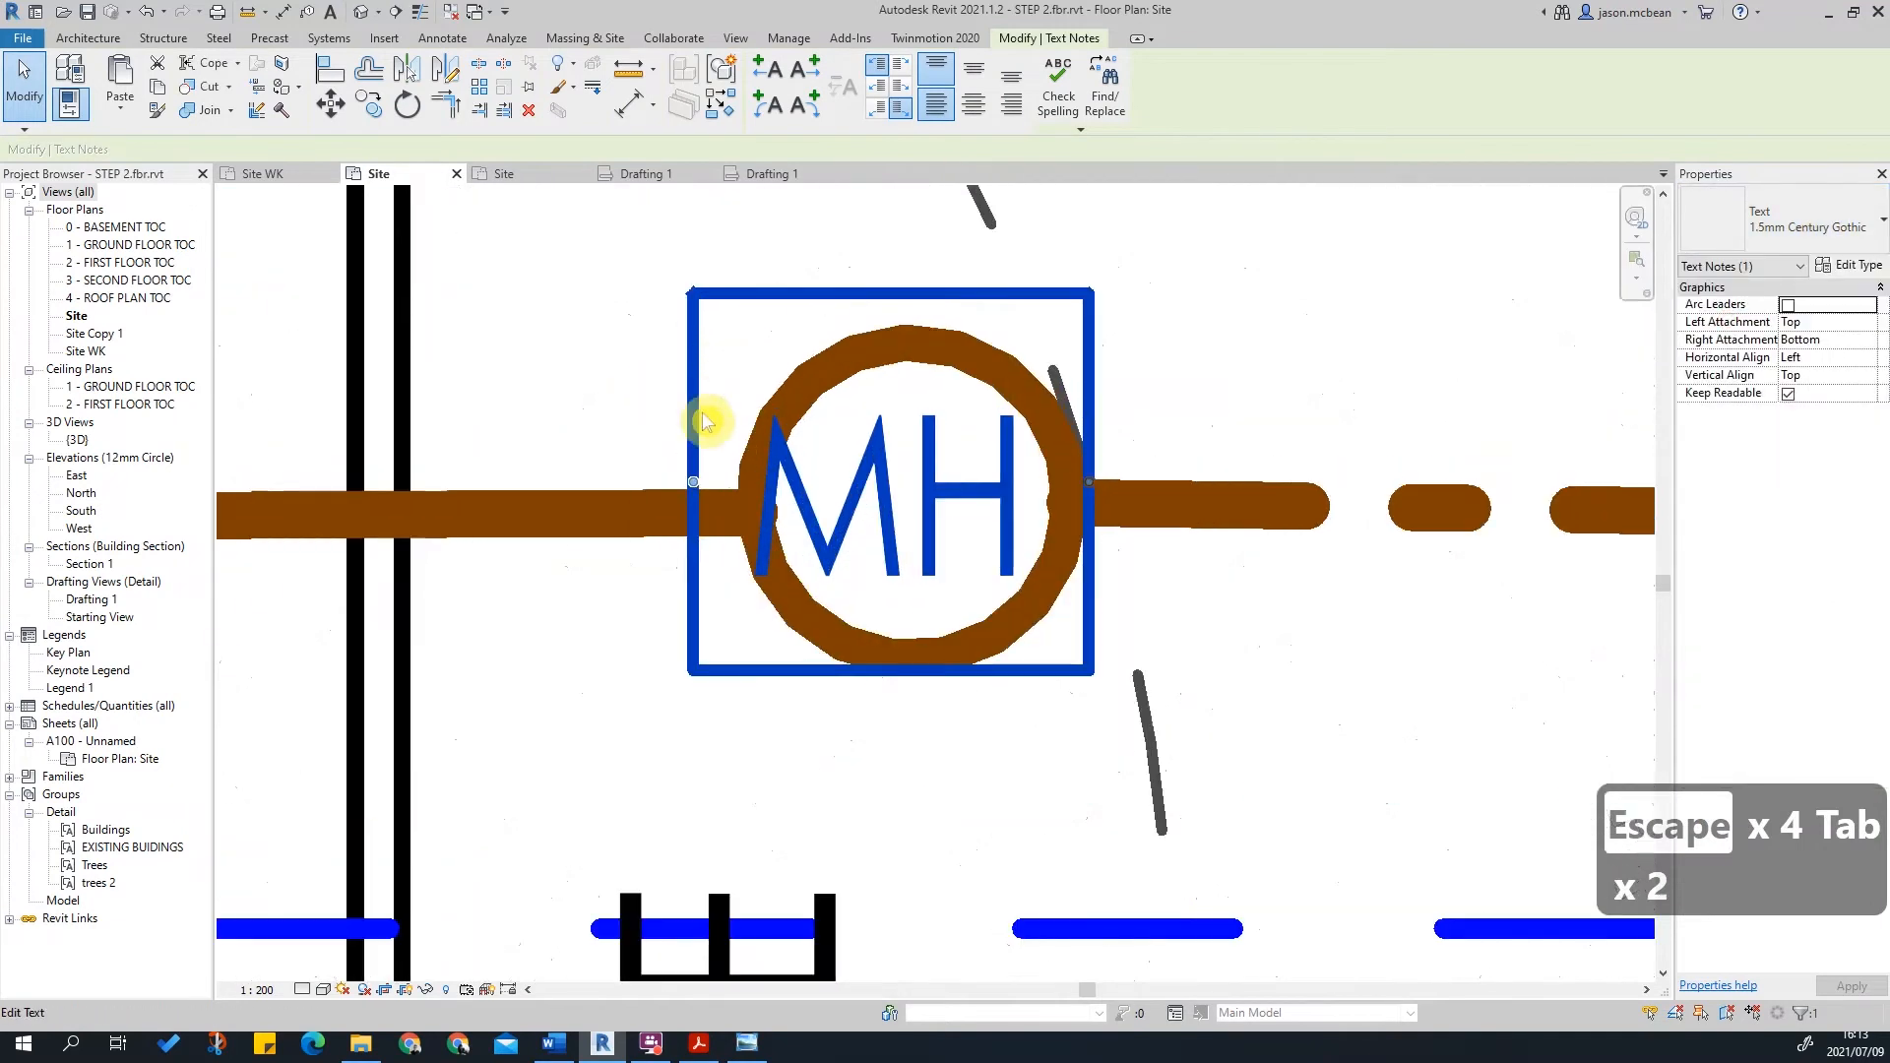
key("Right")
key("Right")
key("Right")
key("Right")
key("Right")
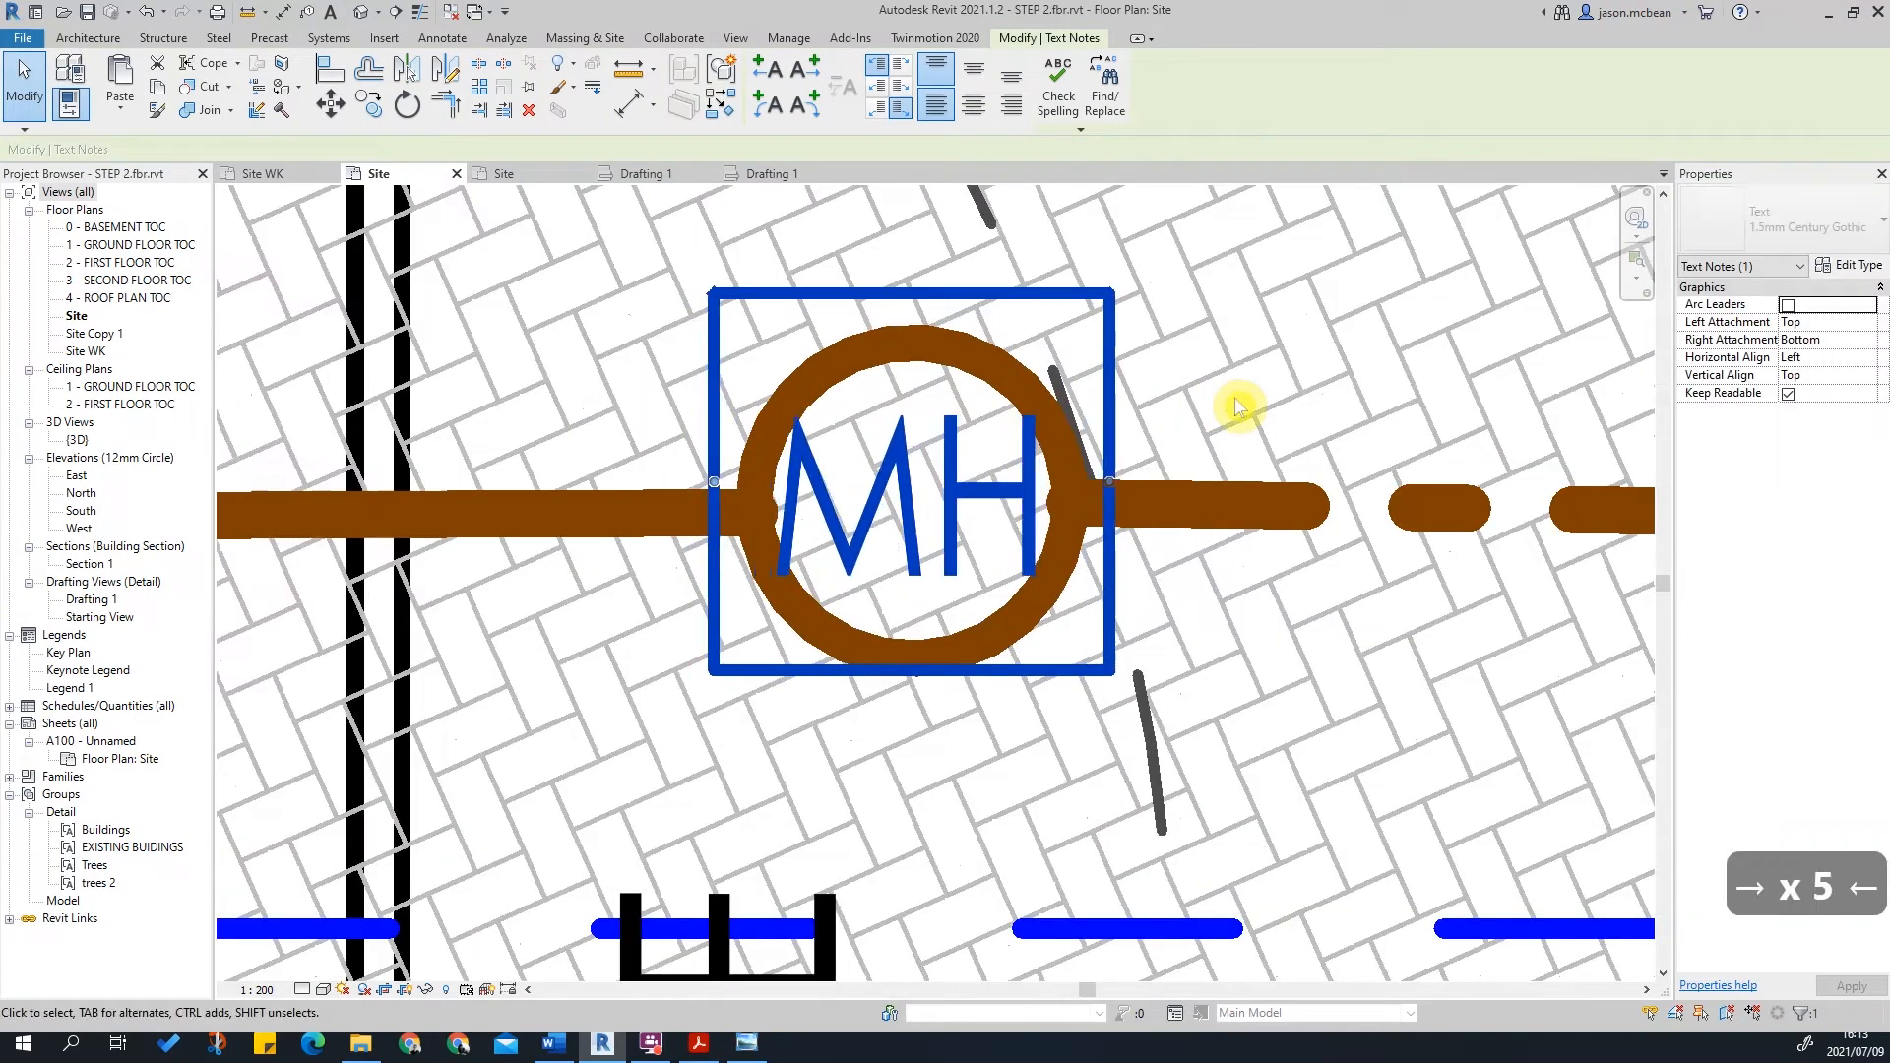
scroll(1238, 406, "down", 3)
key("Escape")
key("Escape")
scroll(891, 583, "up", 1)
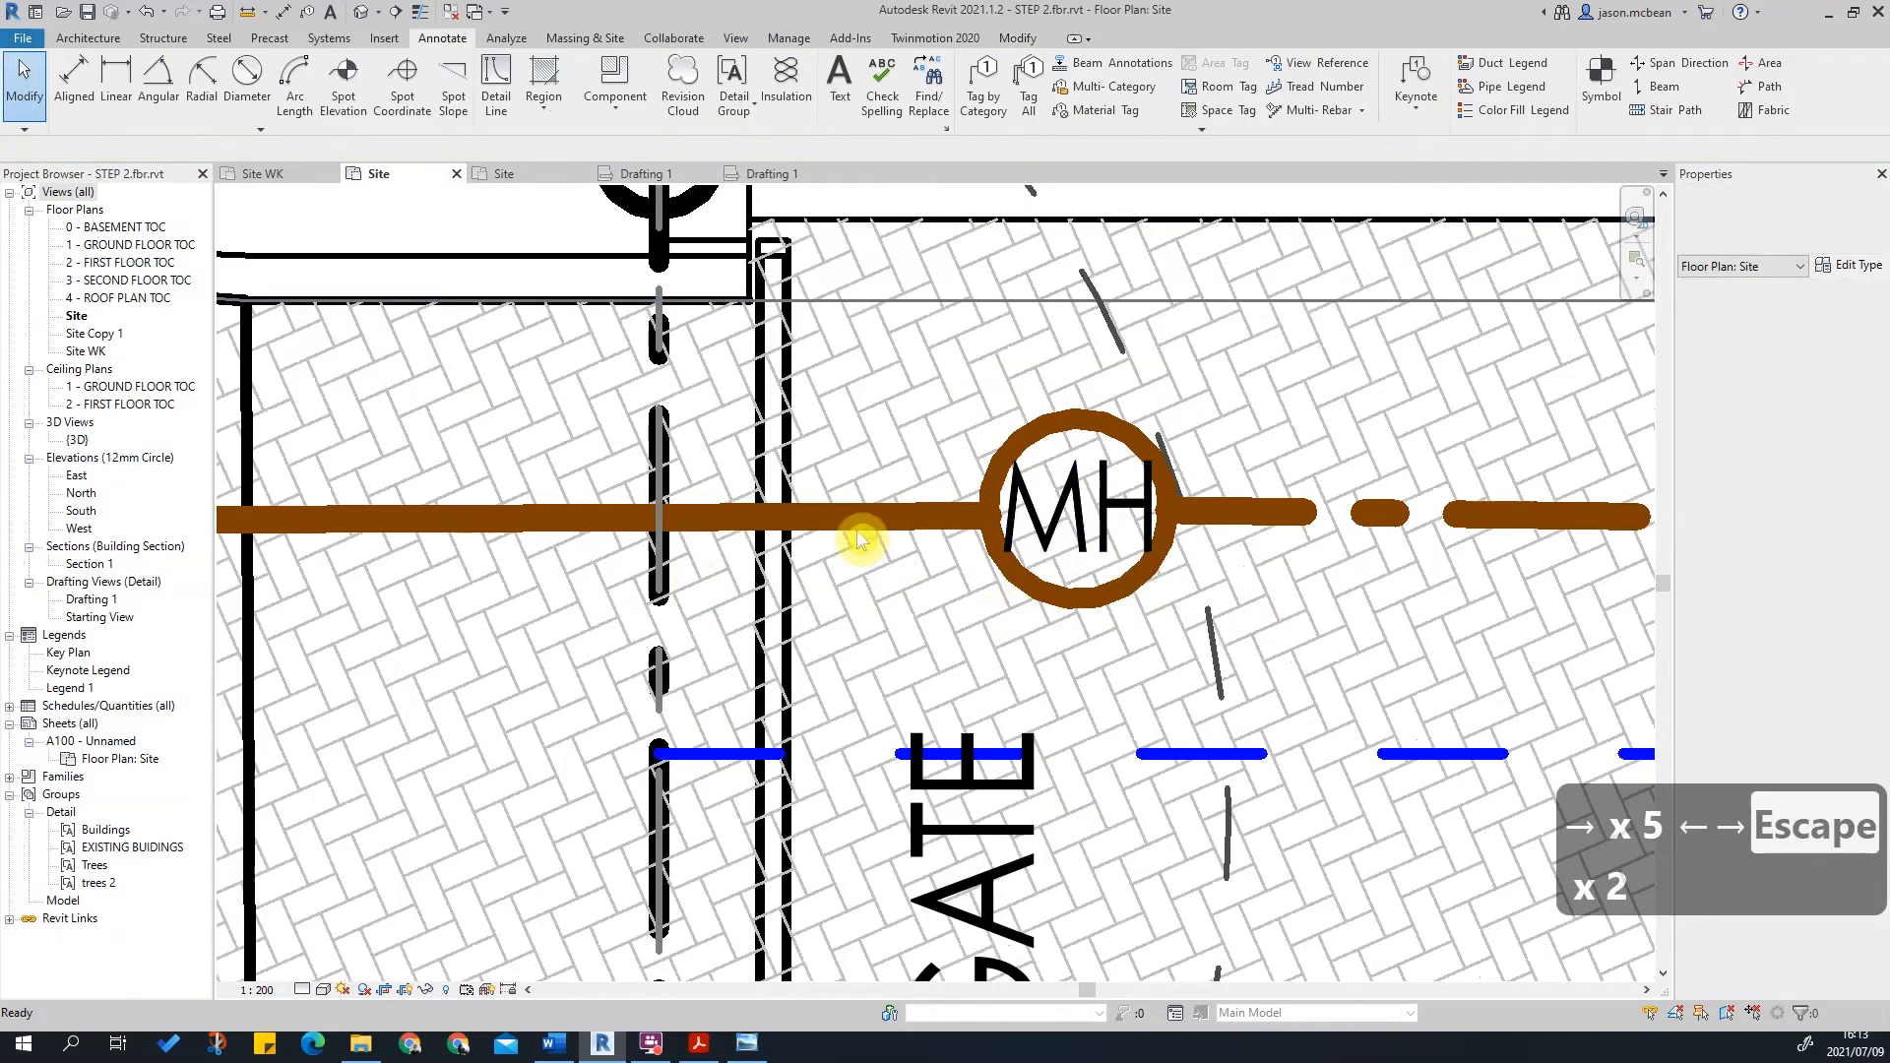
Step: Copy the MH label above the sewer junction near grid 2 and set the copy to 1.8mm Century Gothic
scroll(987, 576, "down", 3)
scroll(582, 663, "up", 2)
scroll(751, 541, "up", 1)
scroll(511, 573, "up", 2)
key("Escape")
key("Tab")
key("Tab")
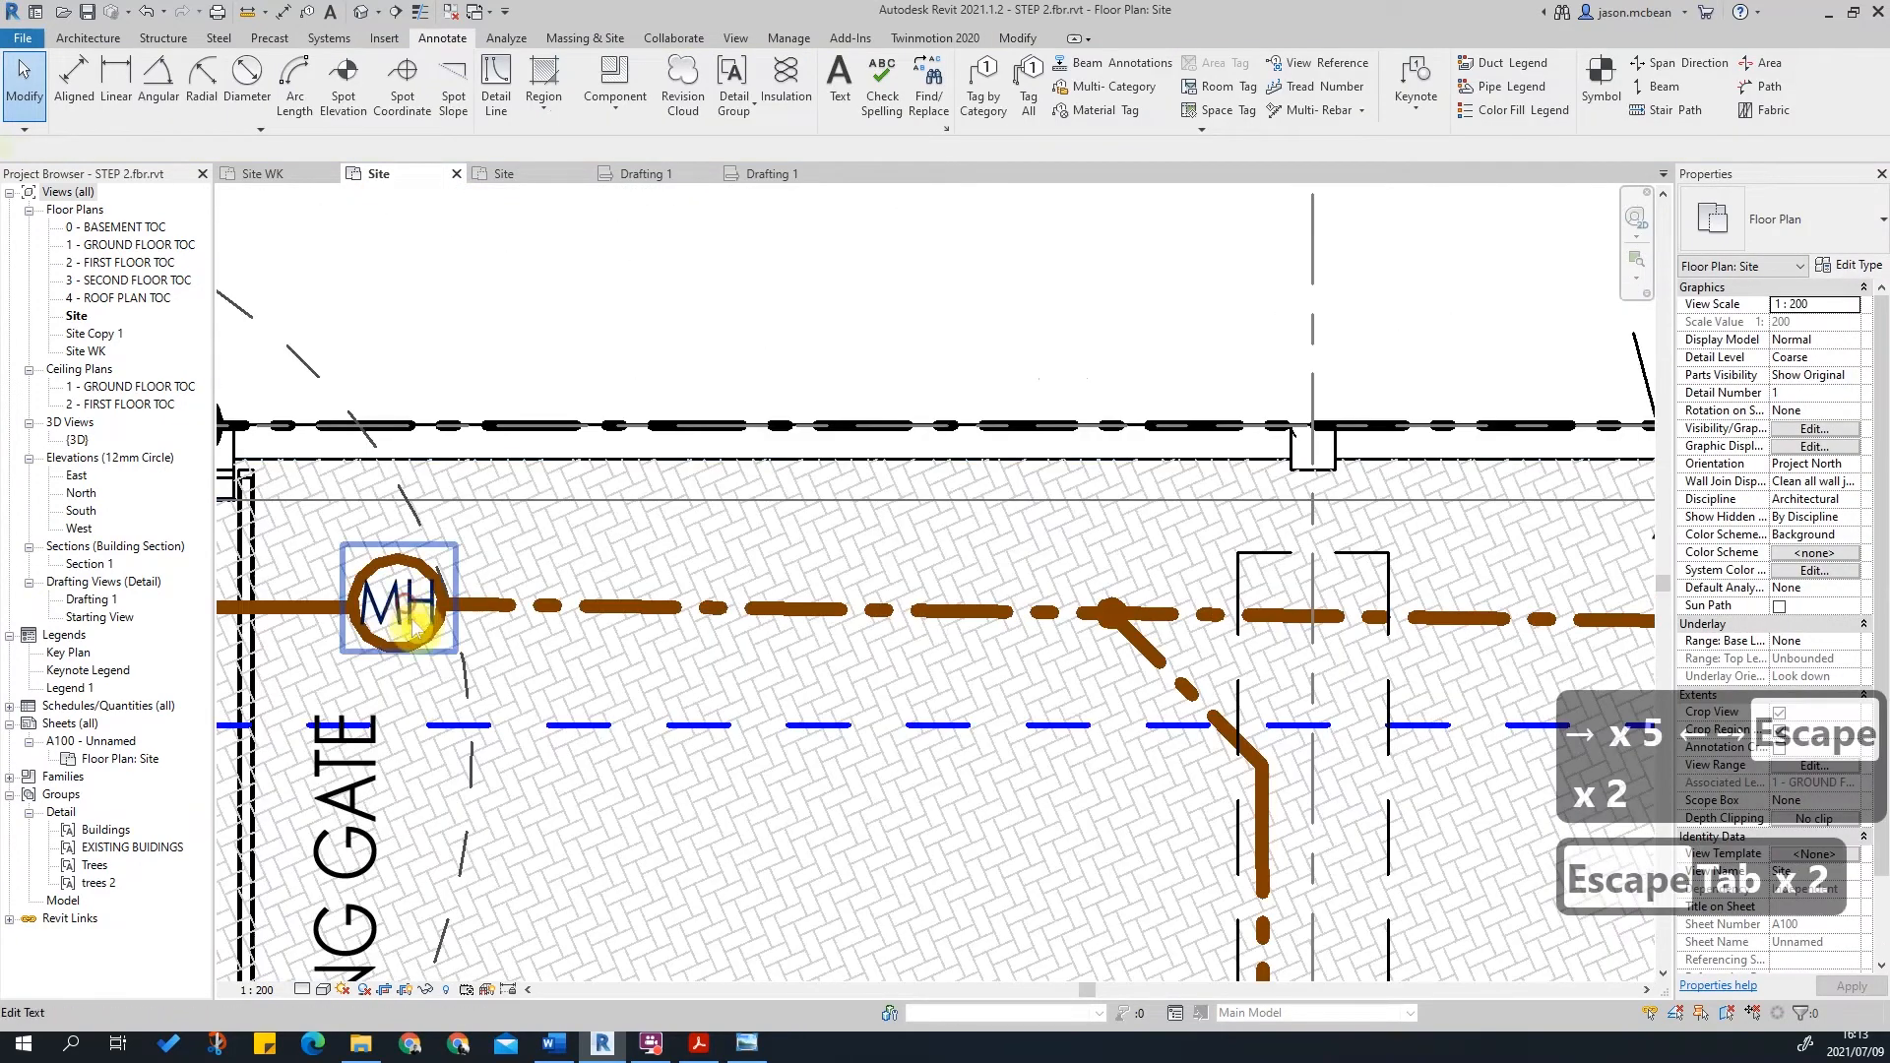
left_click(408, 611)
left_click_drag(347, 552, 1060, 502)
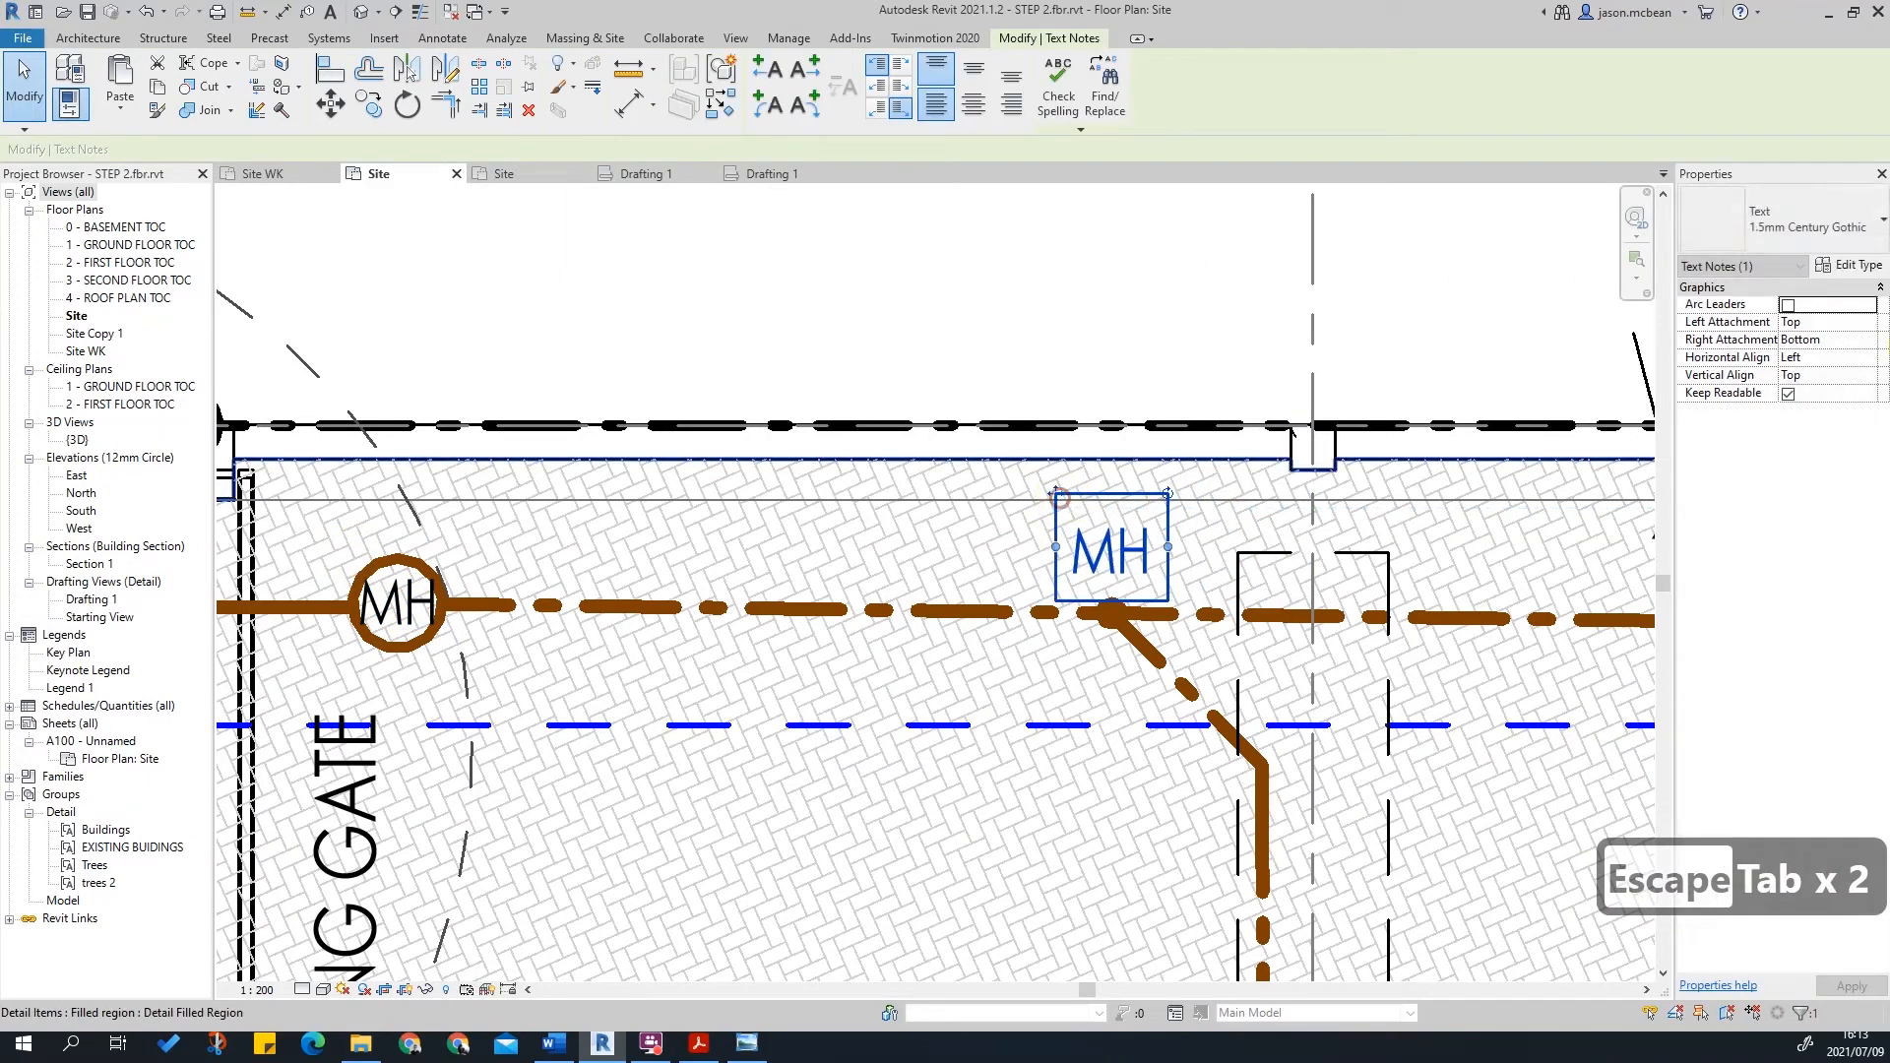
left_click(1824, 215)
left_click(1831, 338)
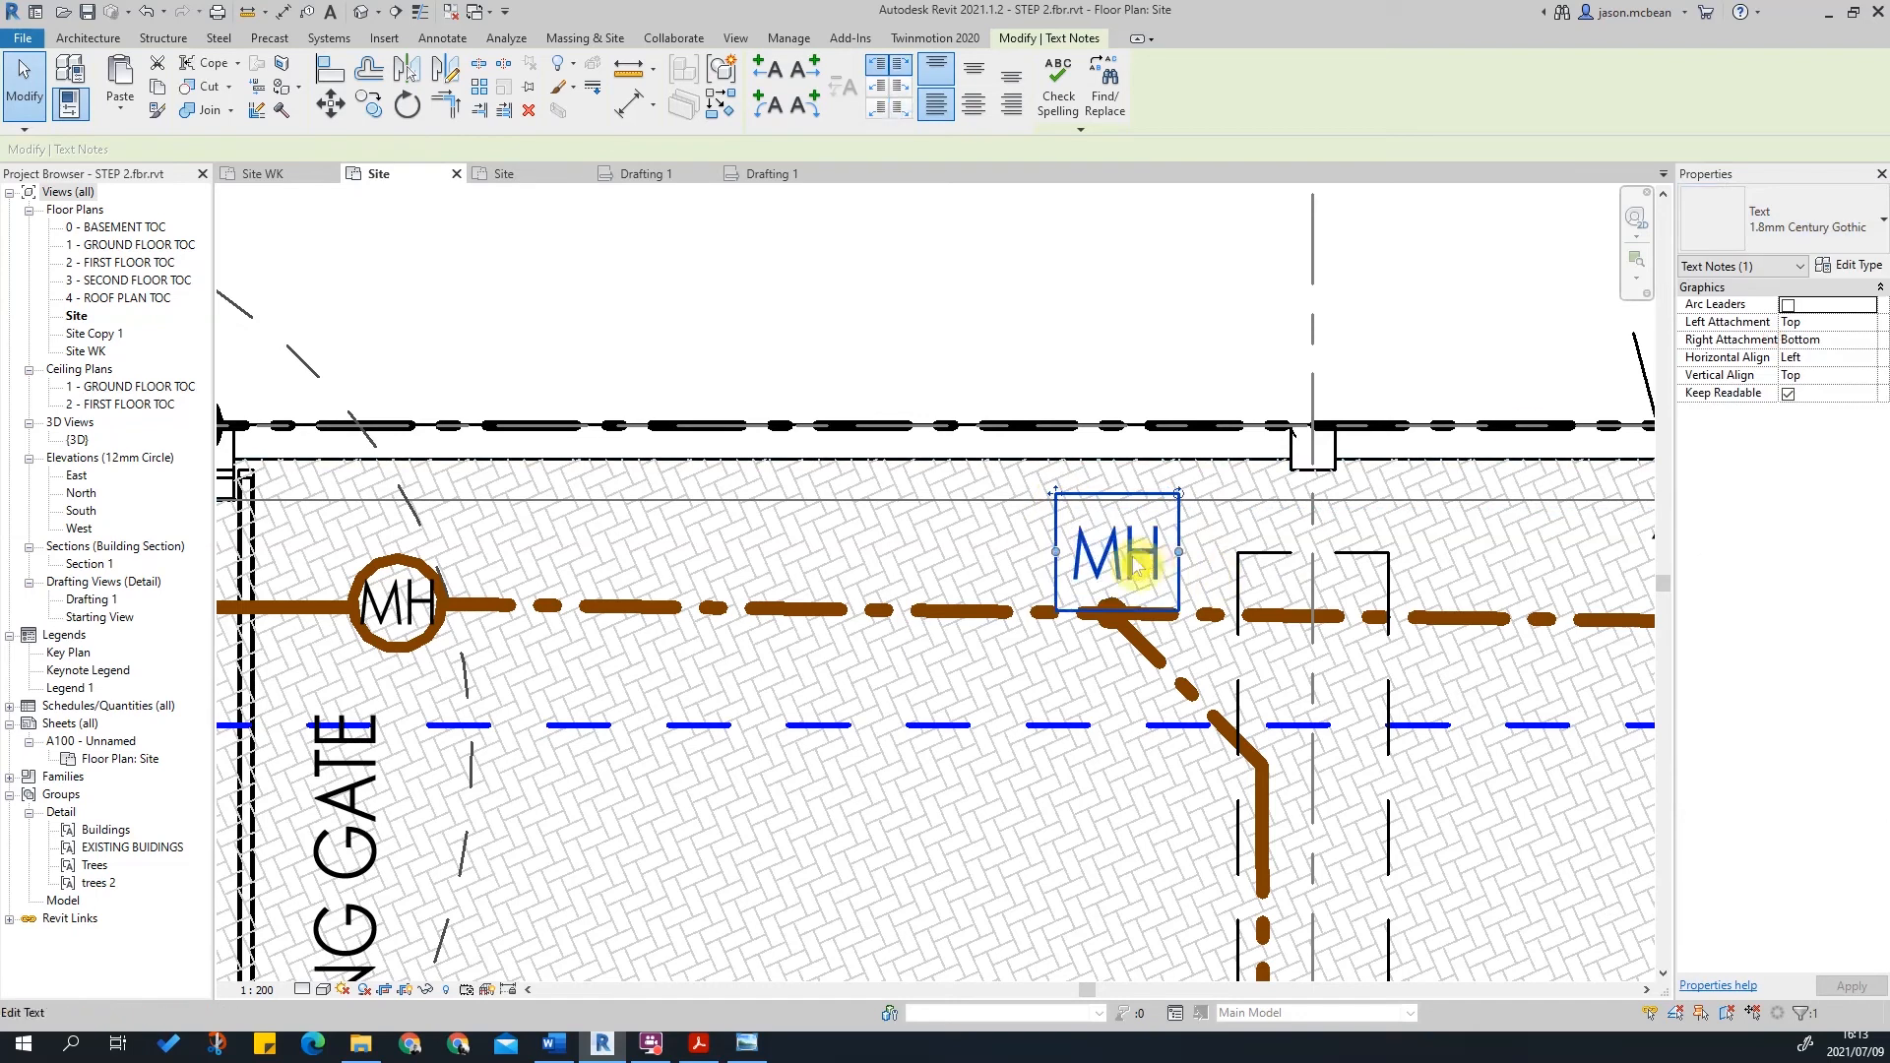
Step: Change the text of the copied label at the grid 2 sewer junction to "IE"
double_click(1108, 554)
key("Escape")
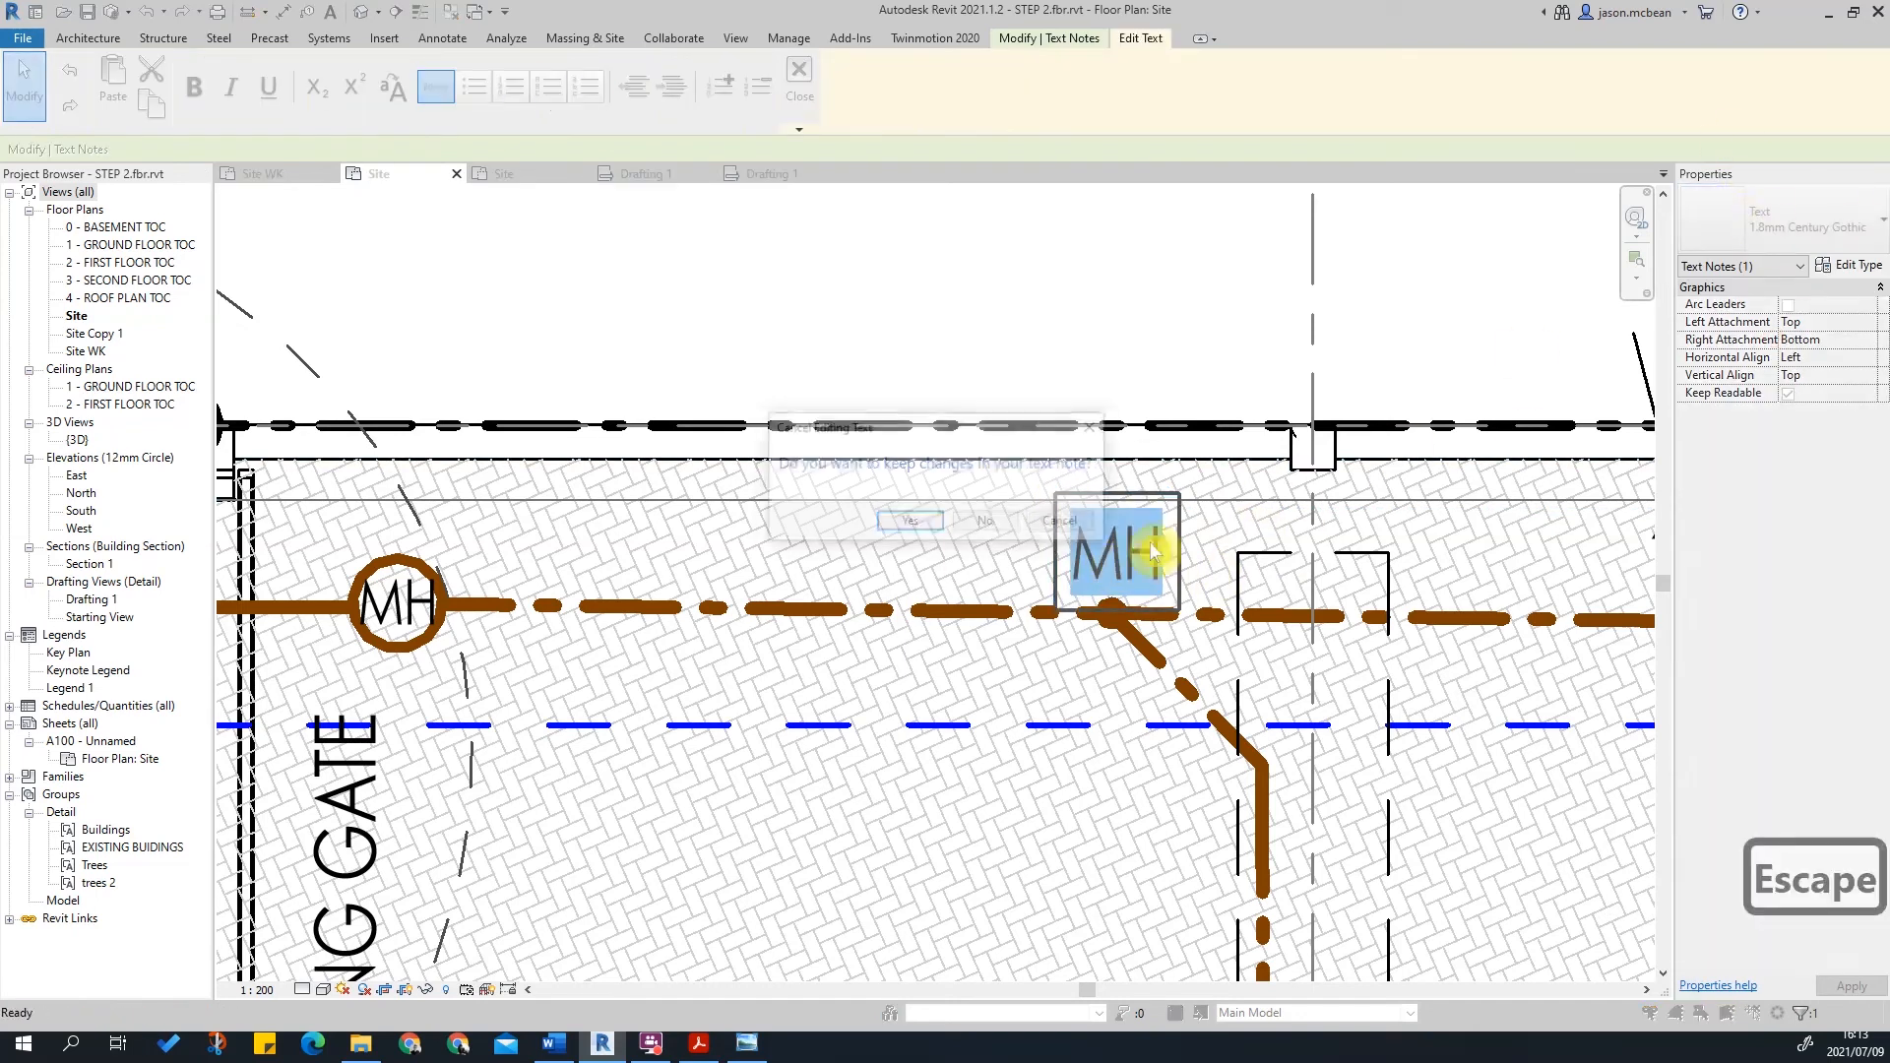
left_click(1065, 524)
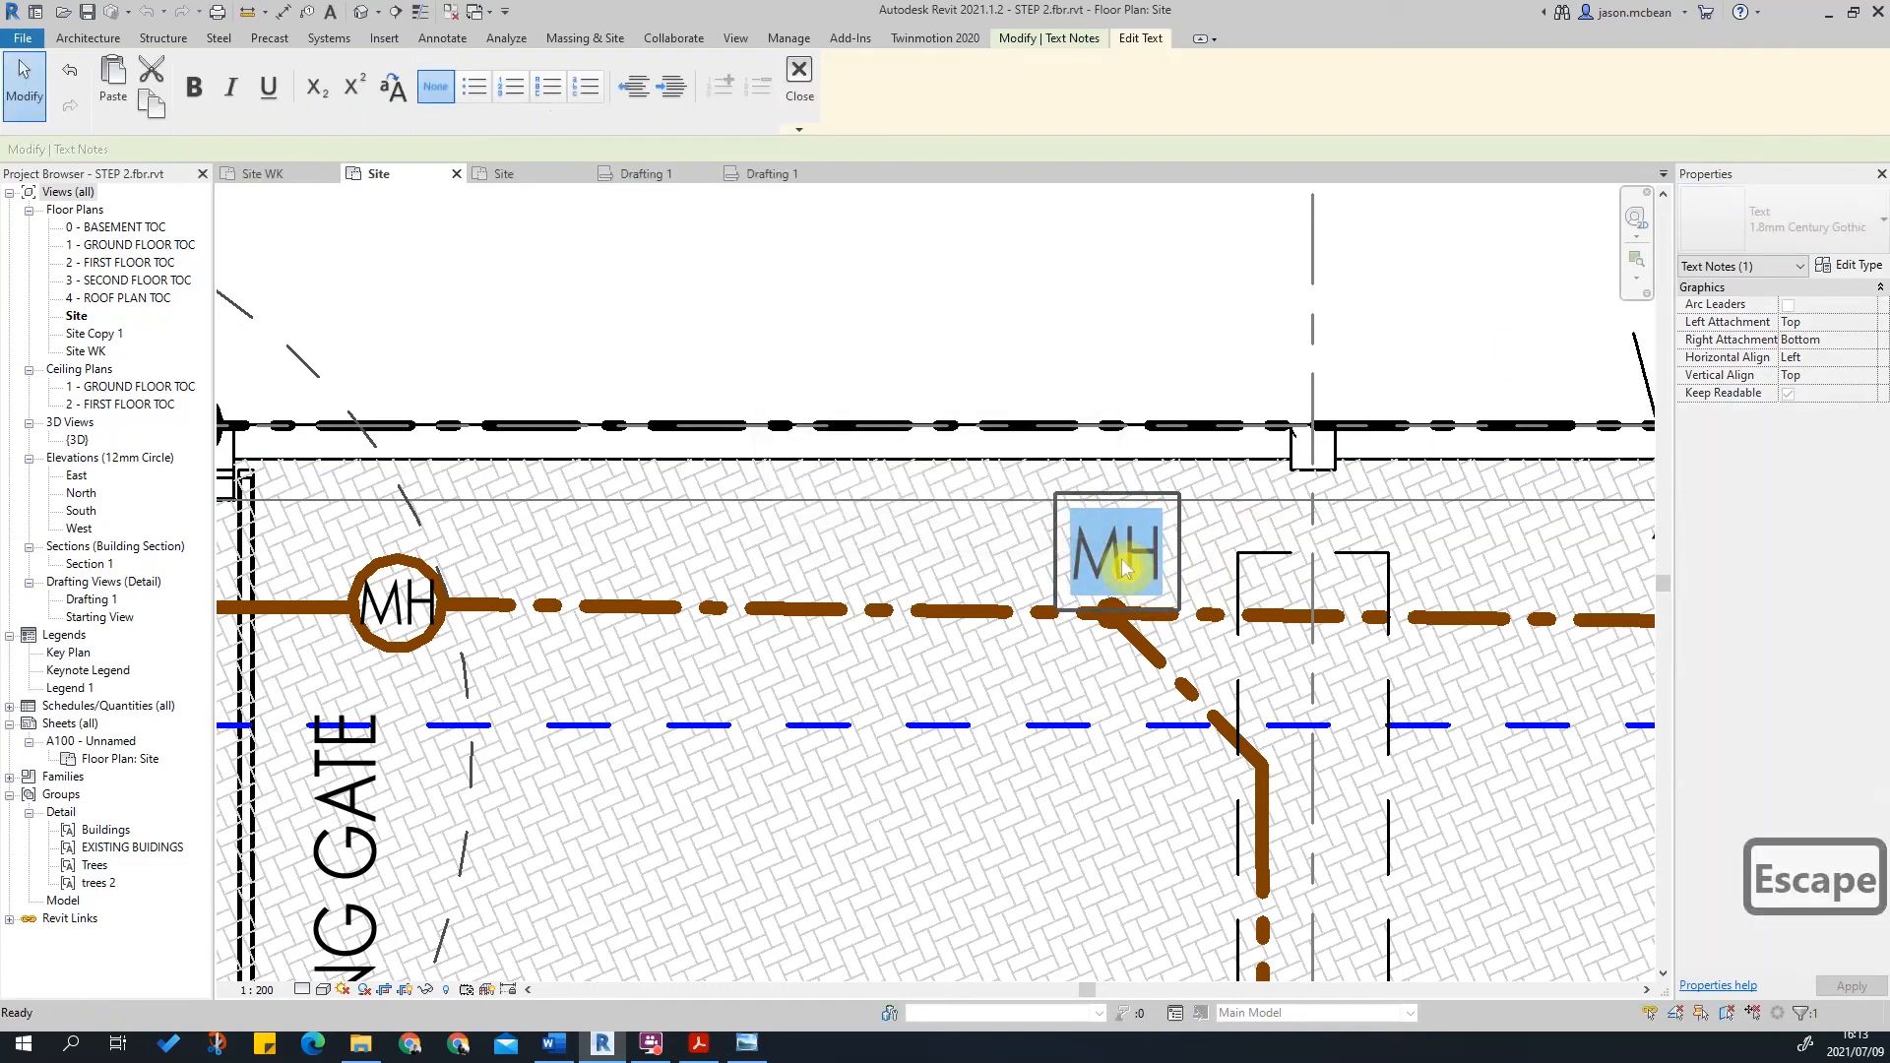
type("IE")
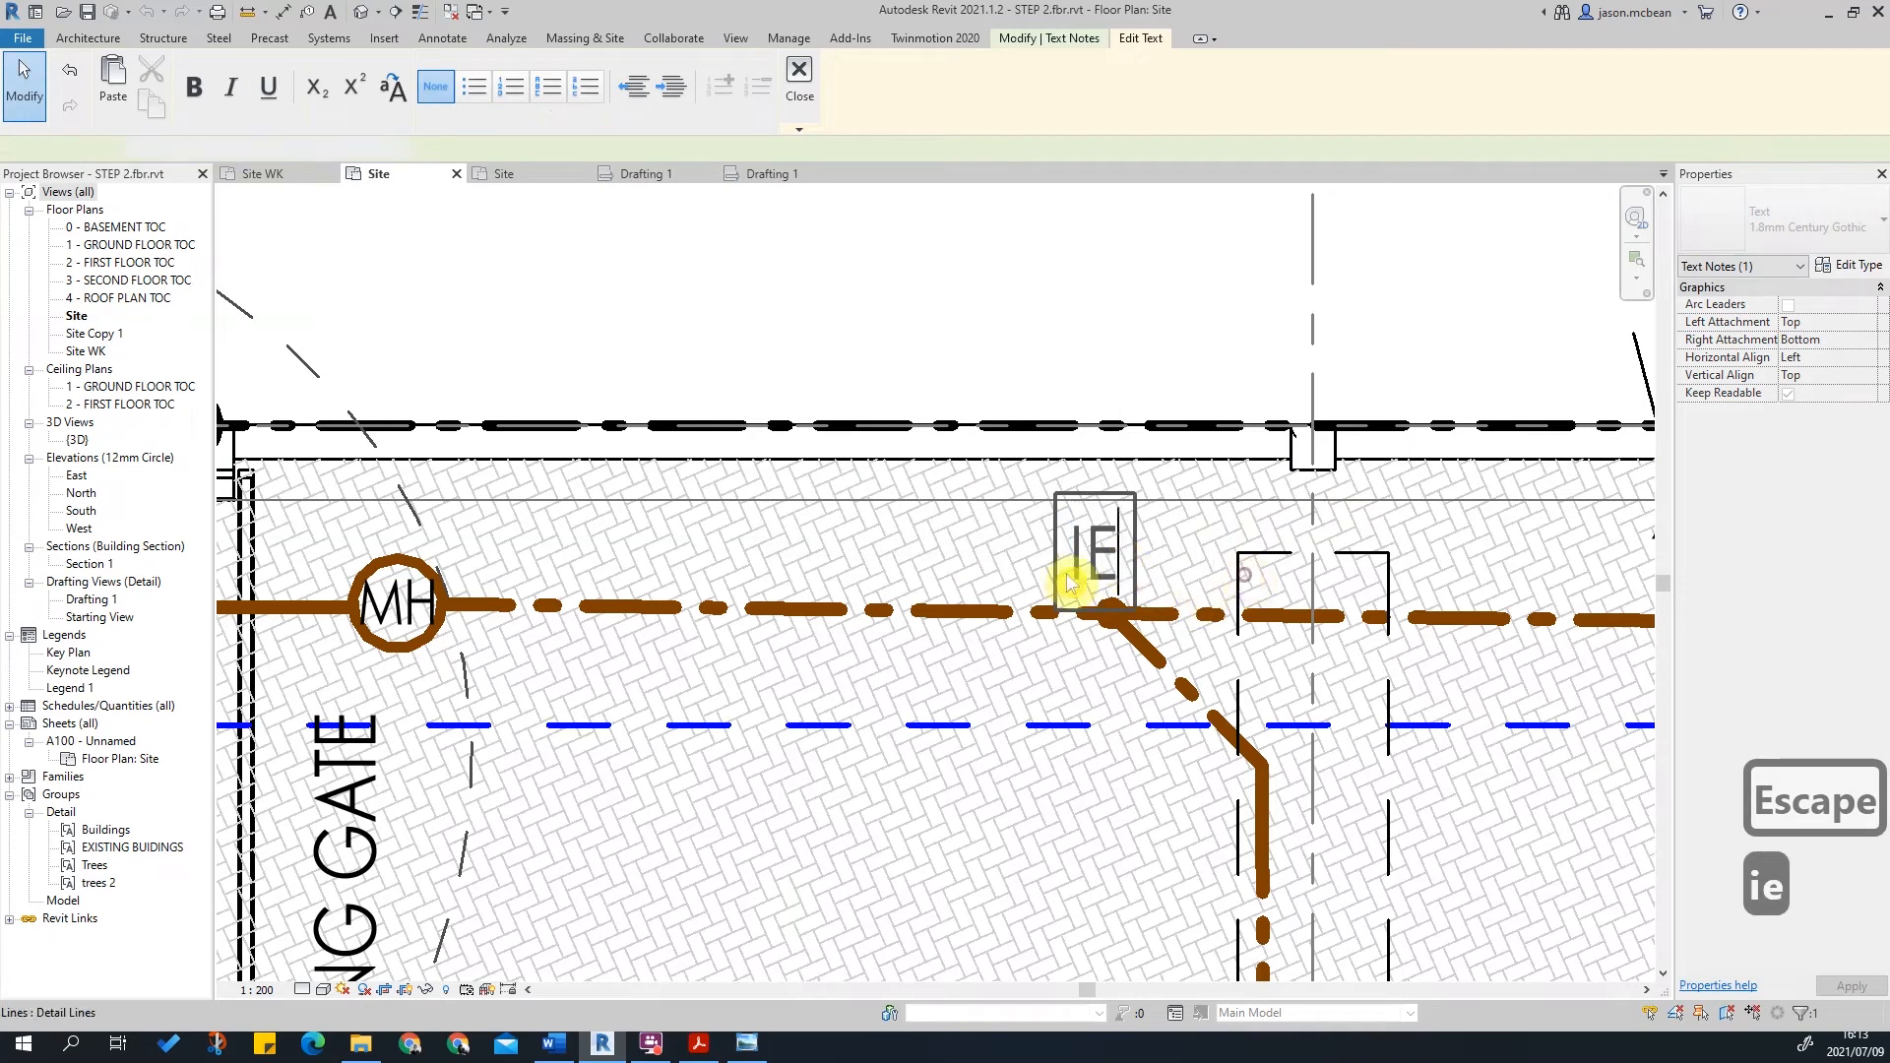
key("Escape")
Step: Copy the IE label from the grid 2 sewer junction to above the sewer junction near grid 4
scroll(1100, 584, "down", 5)
key("Tab")
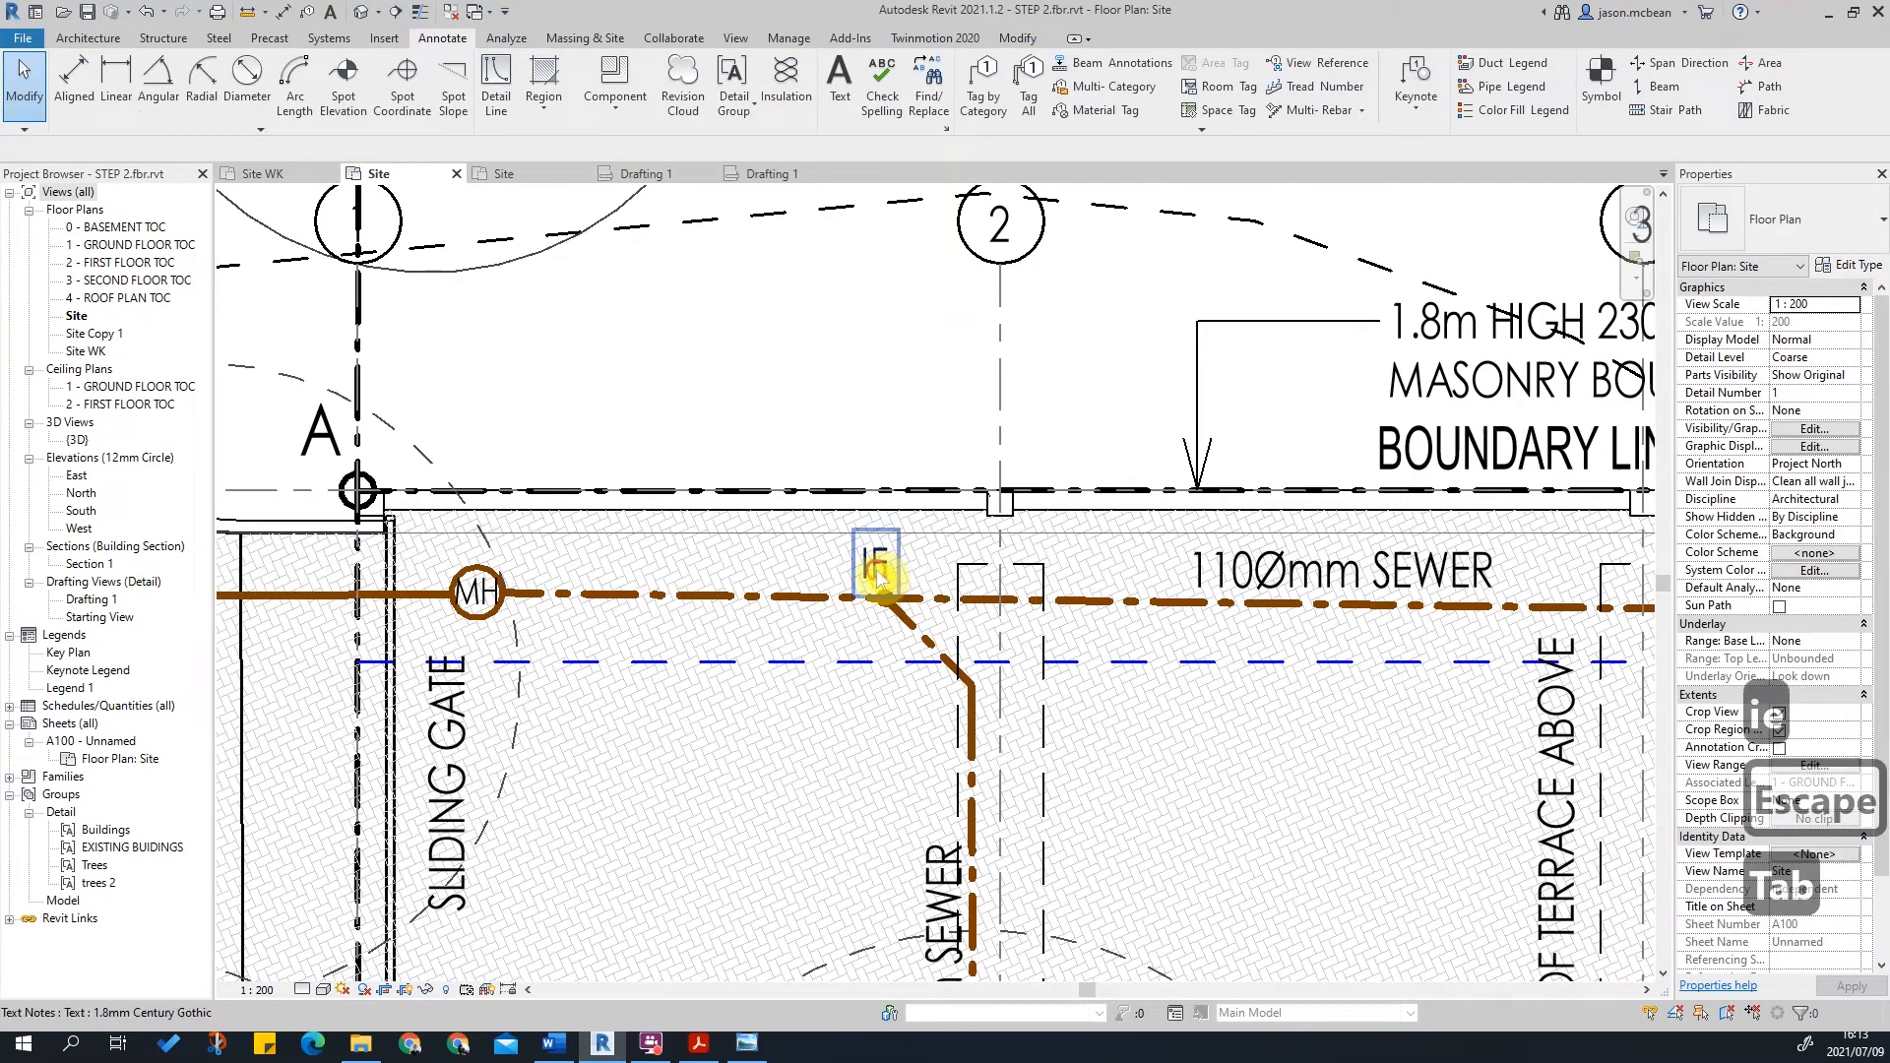
left_click(879, 580)
scroll(854, 576, "down", 3)
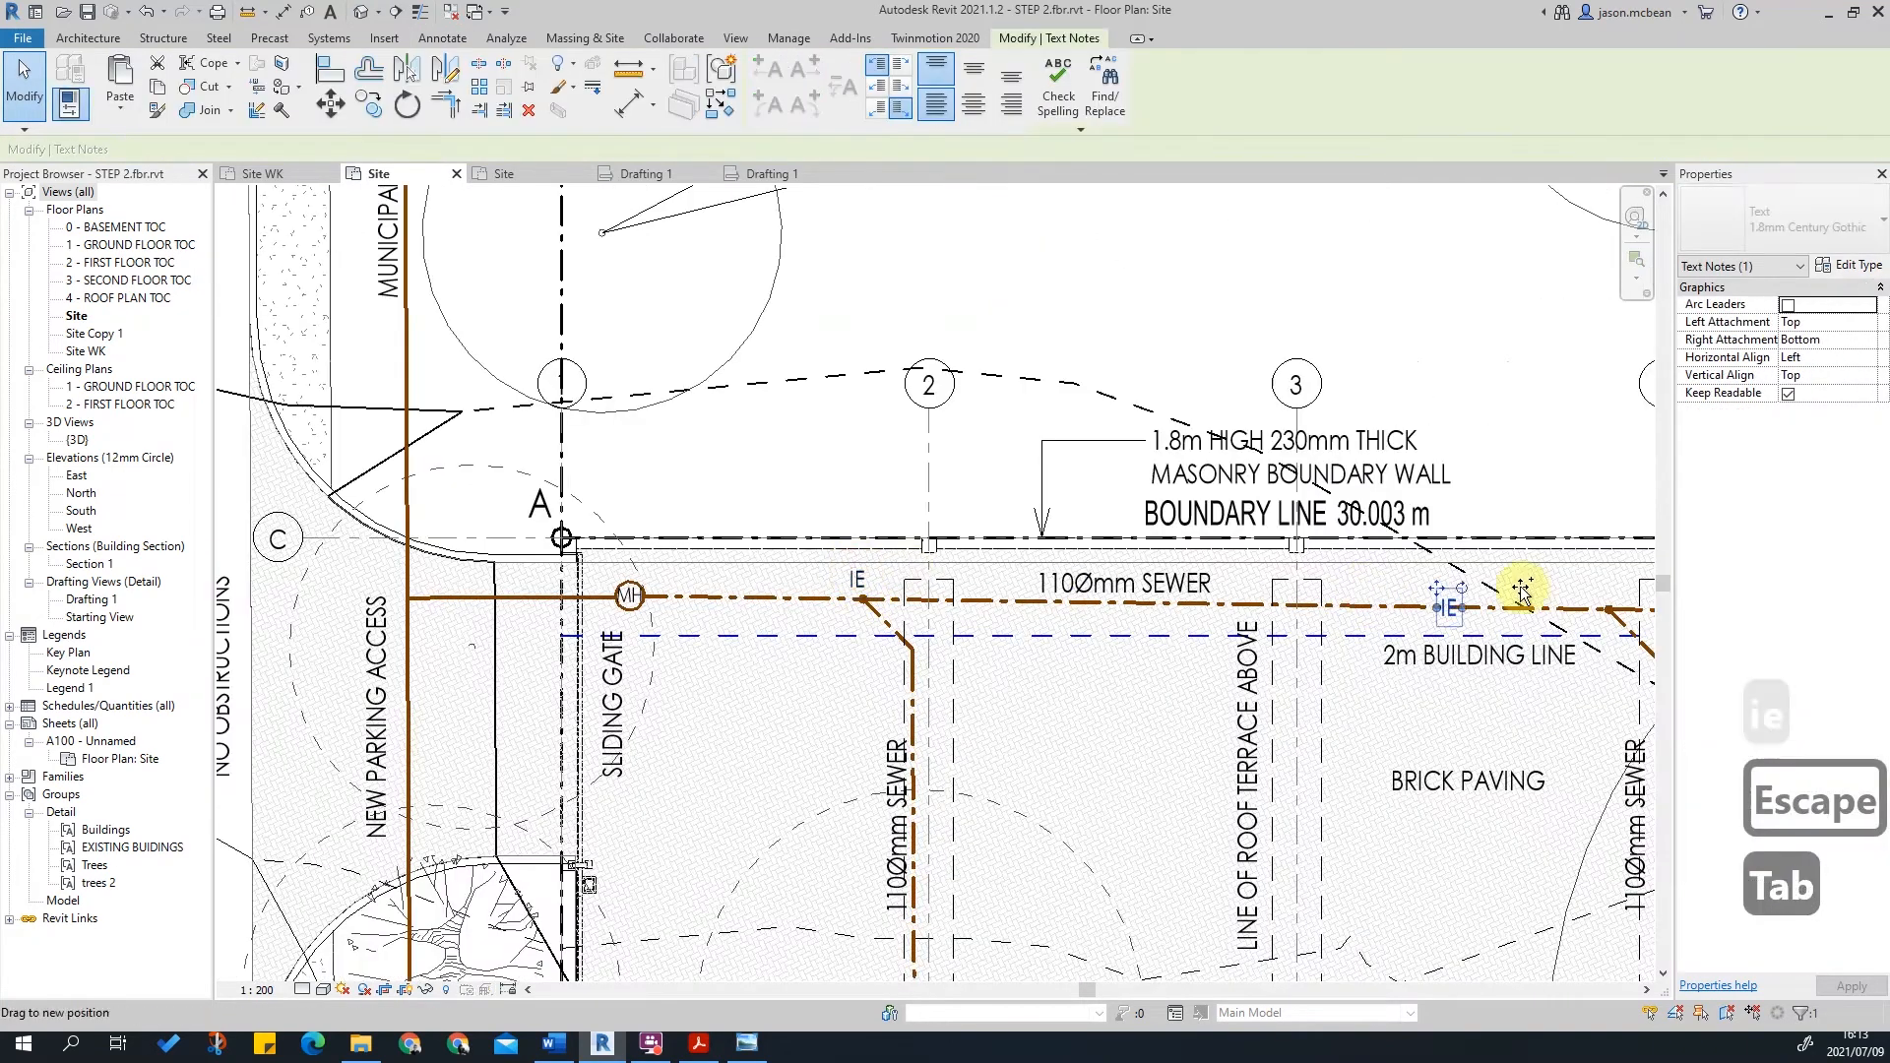
scroll(1313, 726, "down", 4)
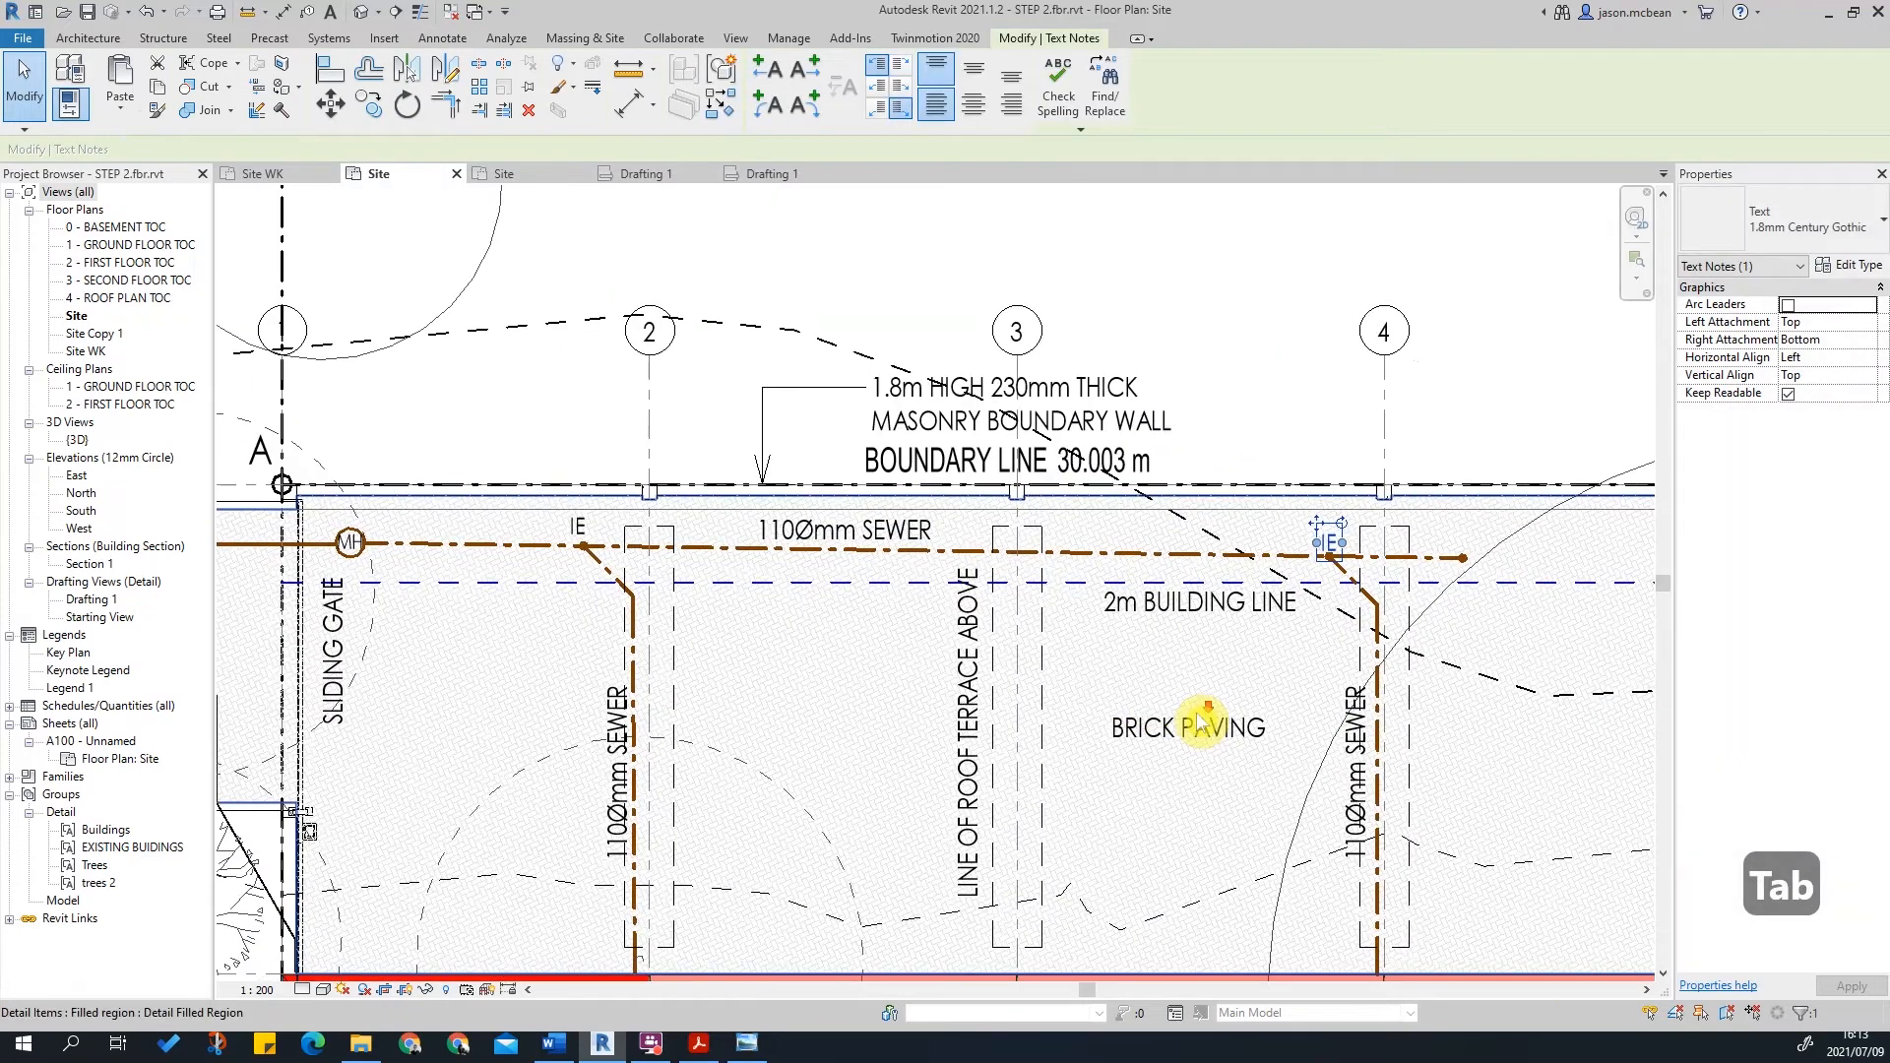
Step: Copy the IE label from the grid 4 junction to just beyond the end point of the horizontal sewer line
scroll(877, 640, "up", 3)
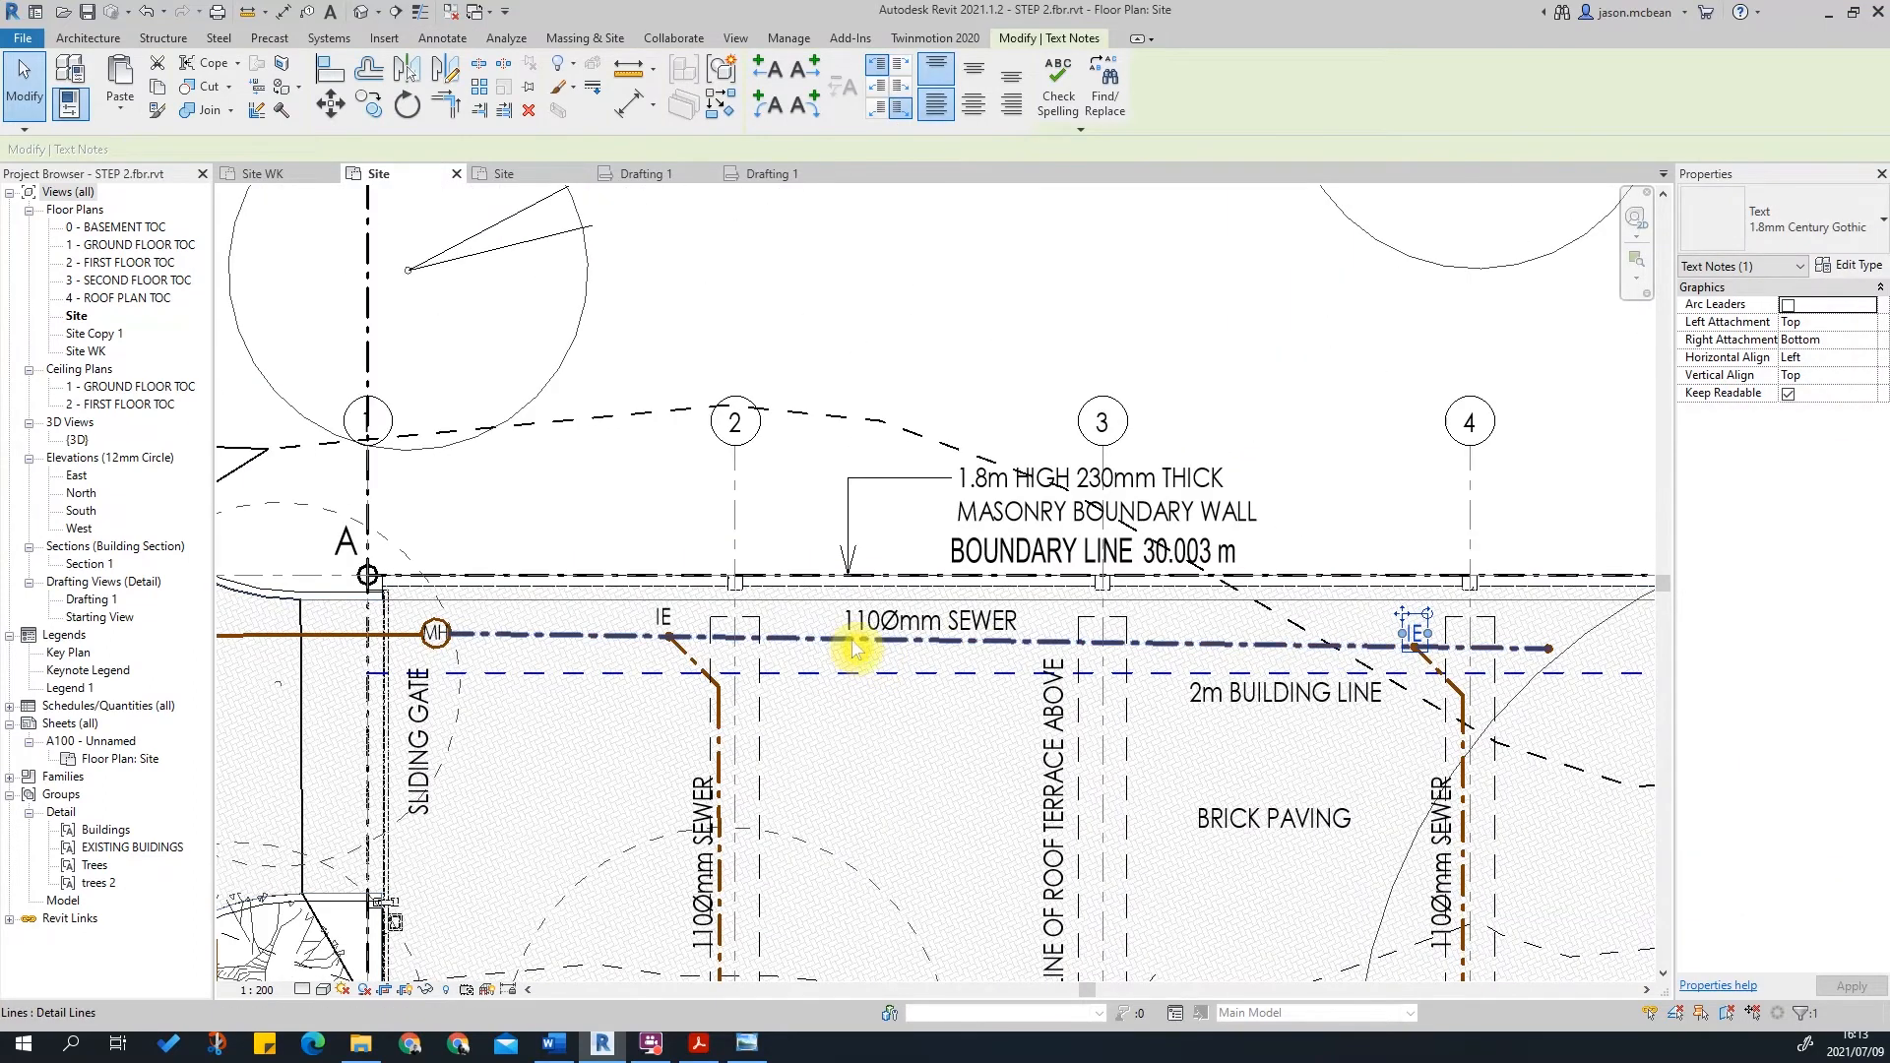
scroll(1508, 648, "up", 2)
scroll(1367, 624, "up", 2)
scroll(1329, 630, "down", 3)
middle_click_drag(1408, 697, 1322, 712)
scroll(1321, 711, "up", 3)
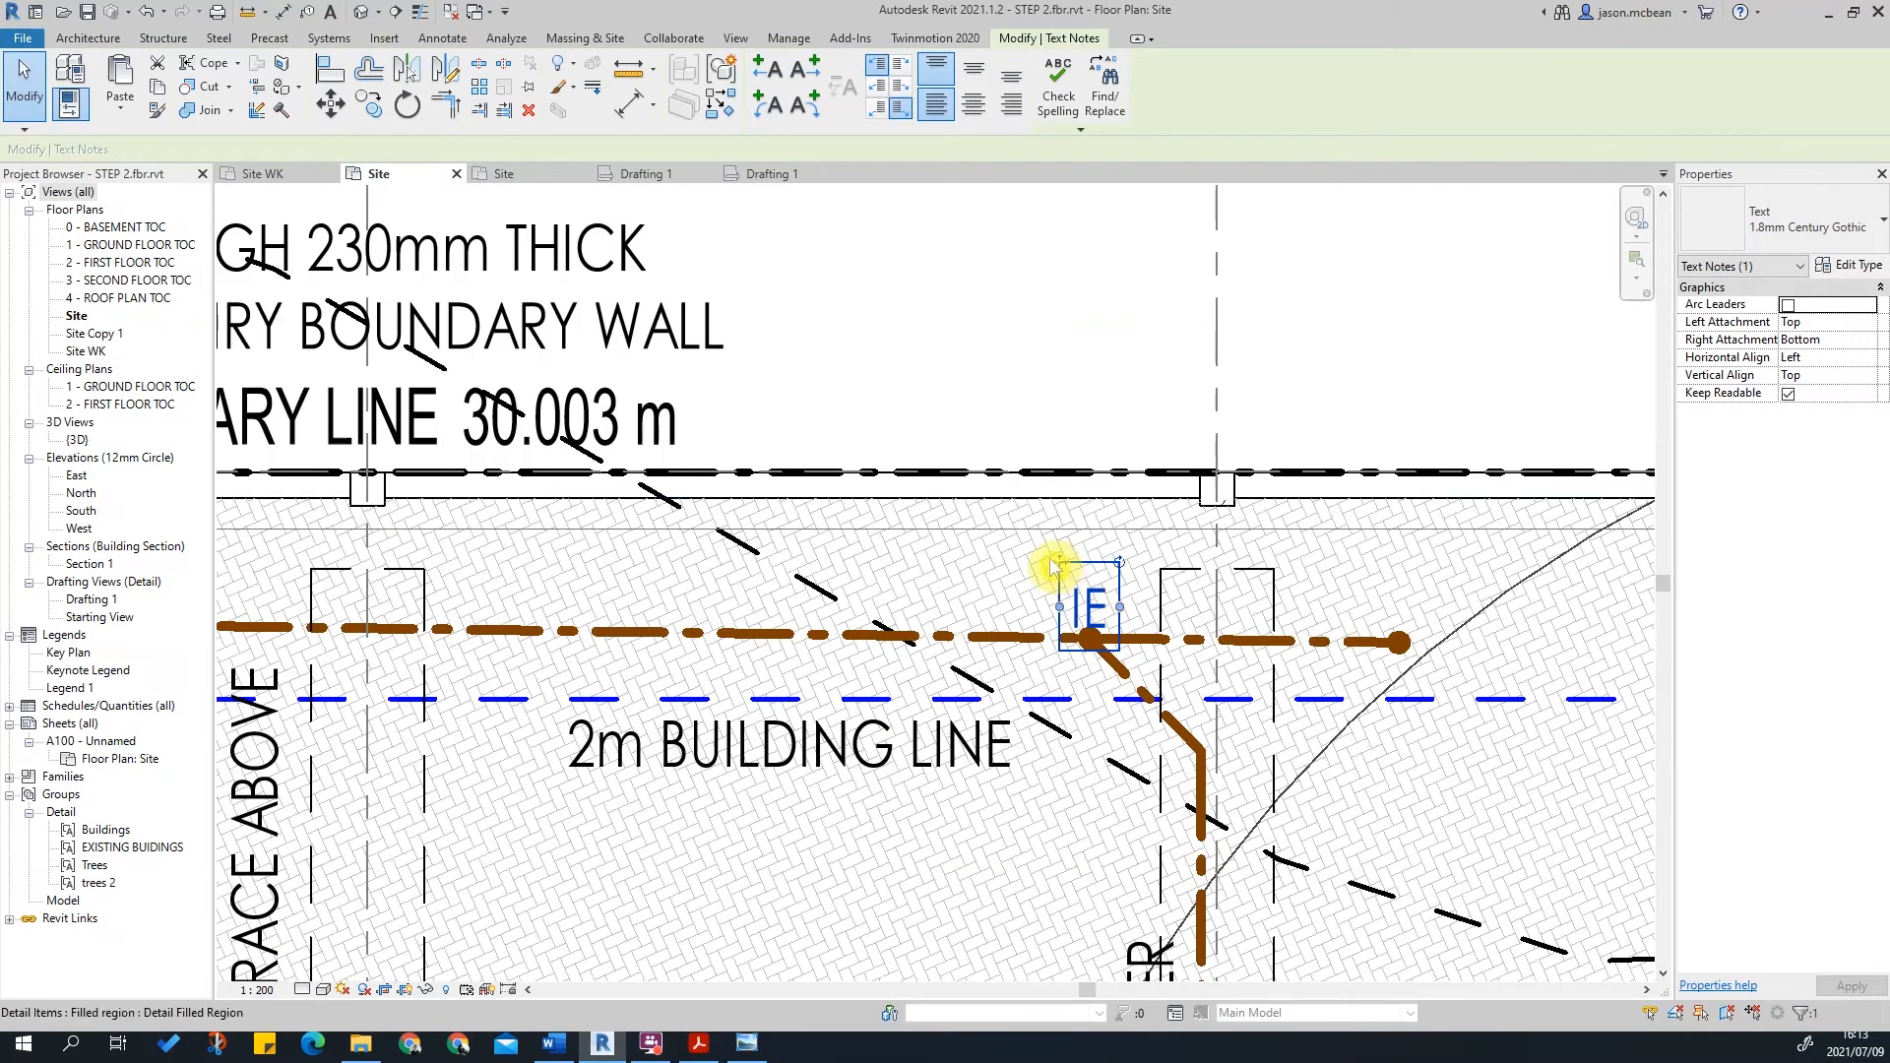
left_click_drag(1058, 564, 1423, 608)
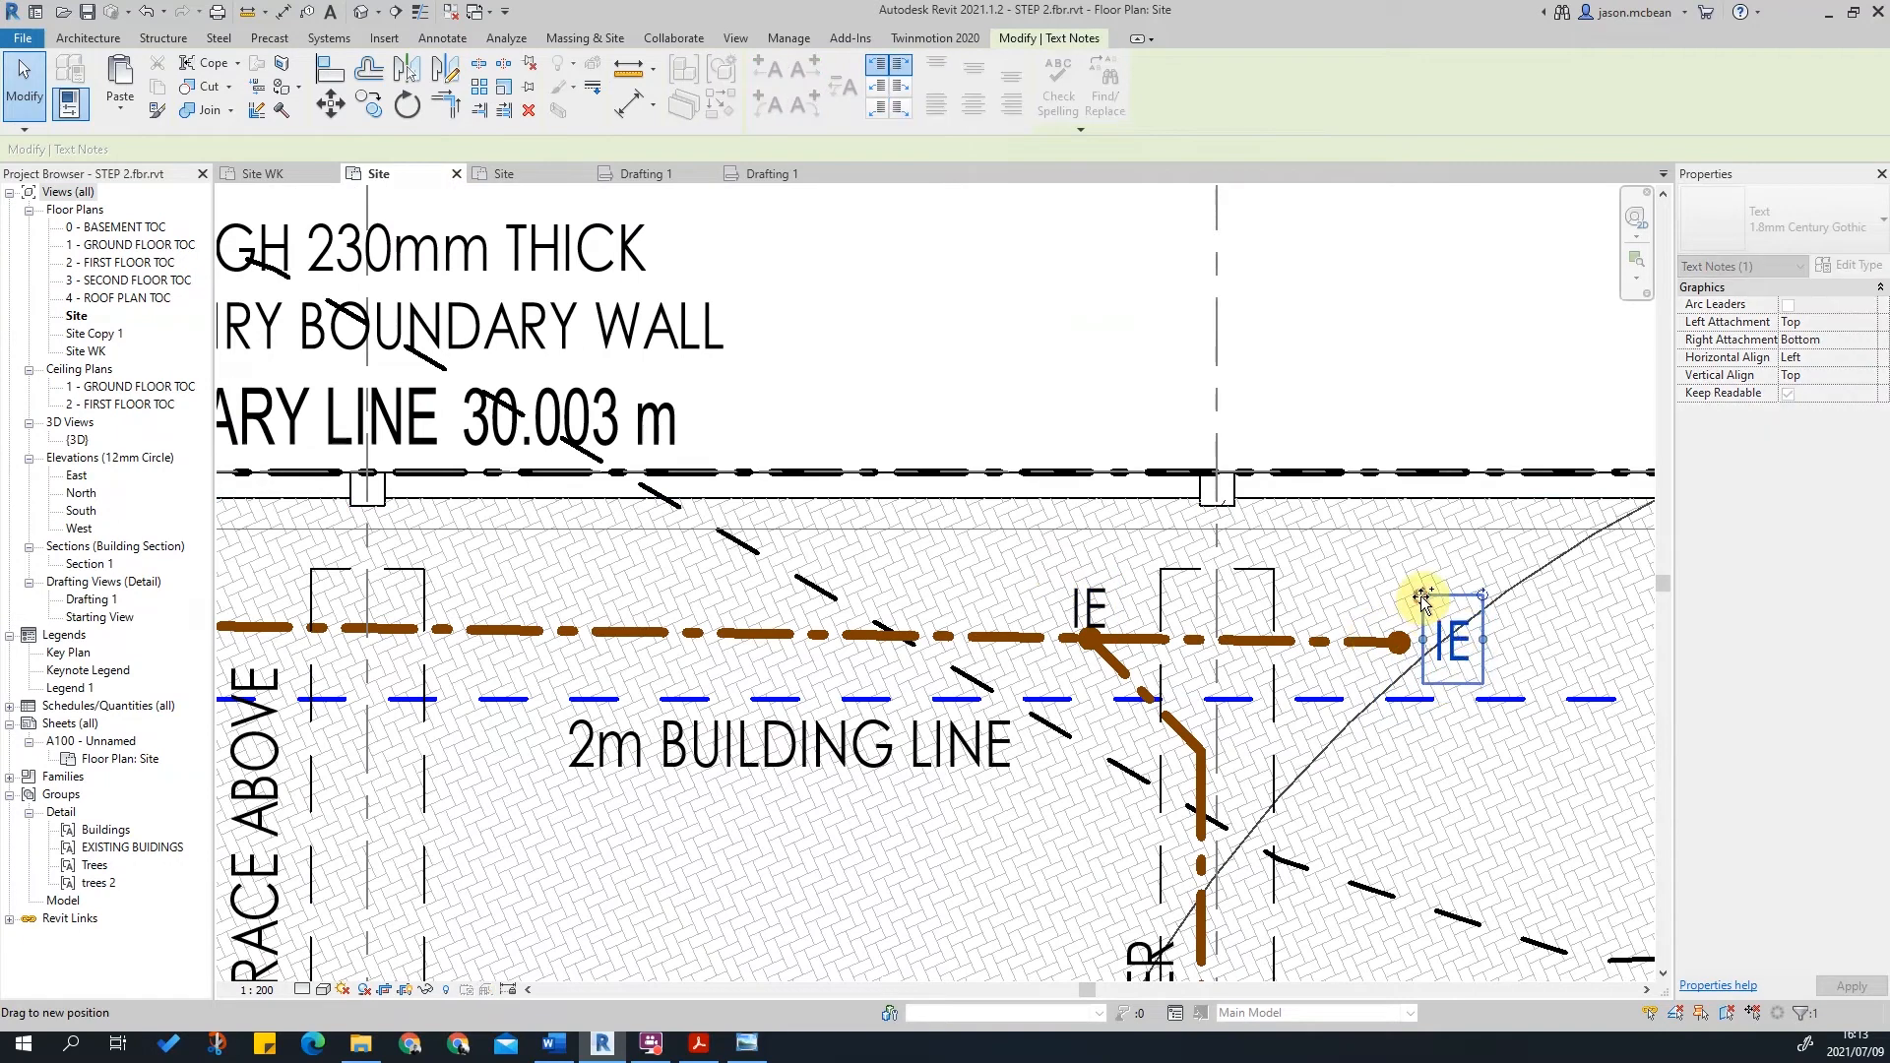
Step: Change the text of the label beside the sewer line's end point to "RE"
scroll(1423, 603, "up", 1)
double_click(1439, 648)
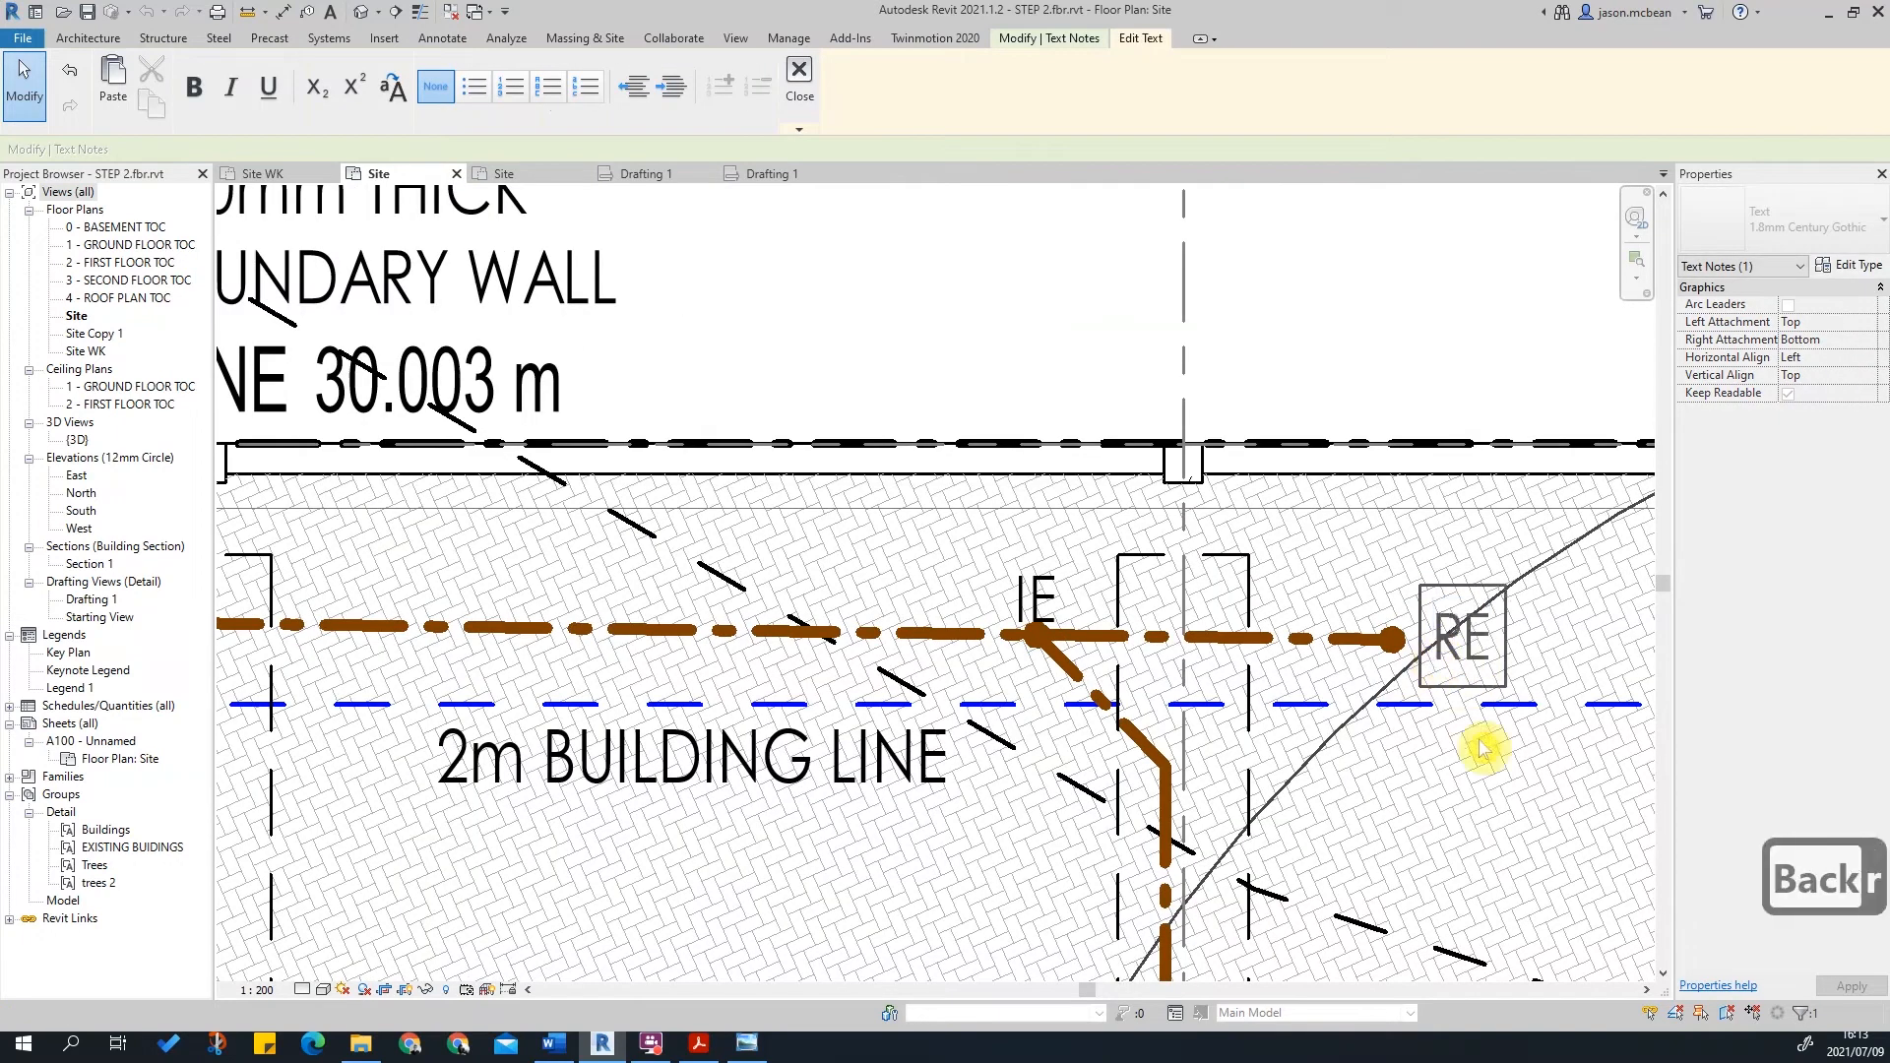
key("Escape")
key("Escape")
scroll(1439, 622, "down", 1)
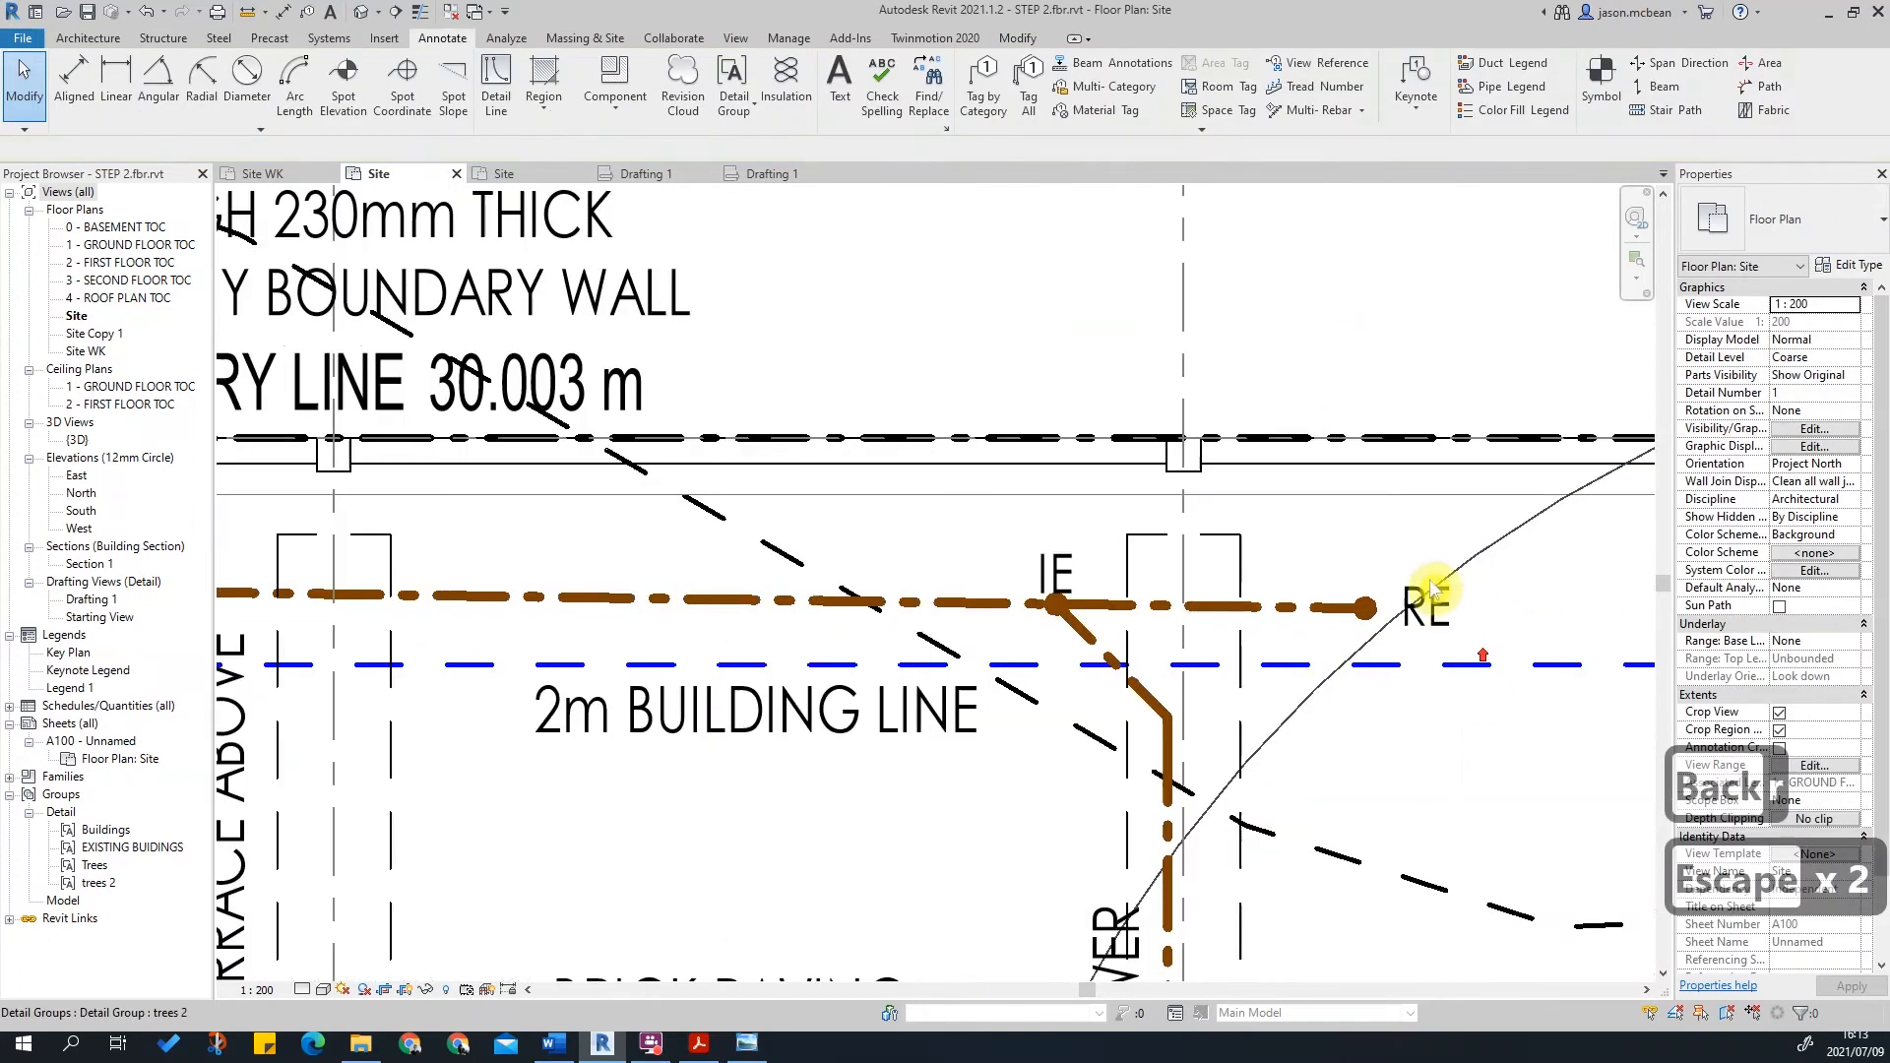
Step: Examine the IE and RE labels along the 110Ømm sewer line for position and legibility
key("Escape")
key("Tab")
left_click(1443, 627)
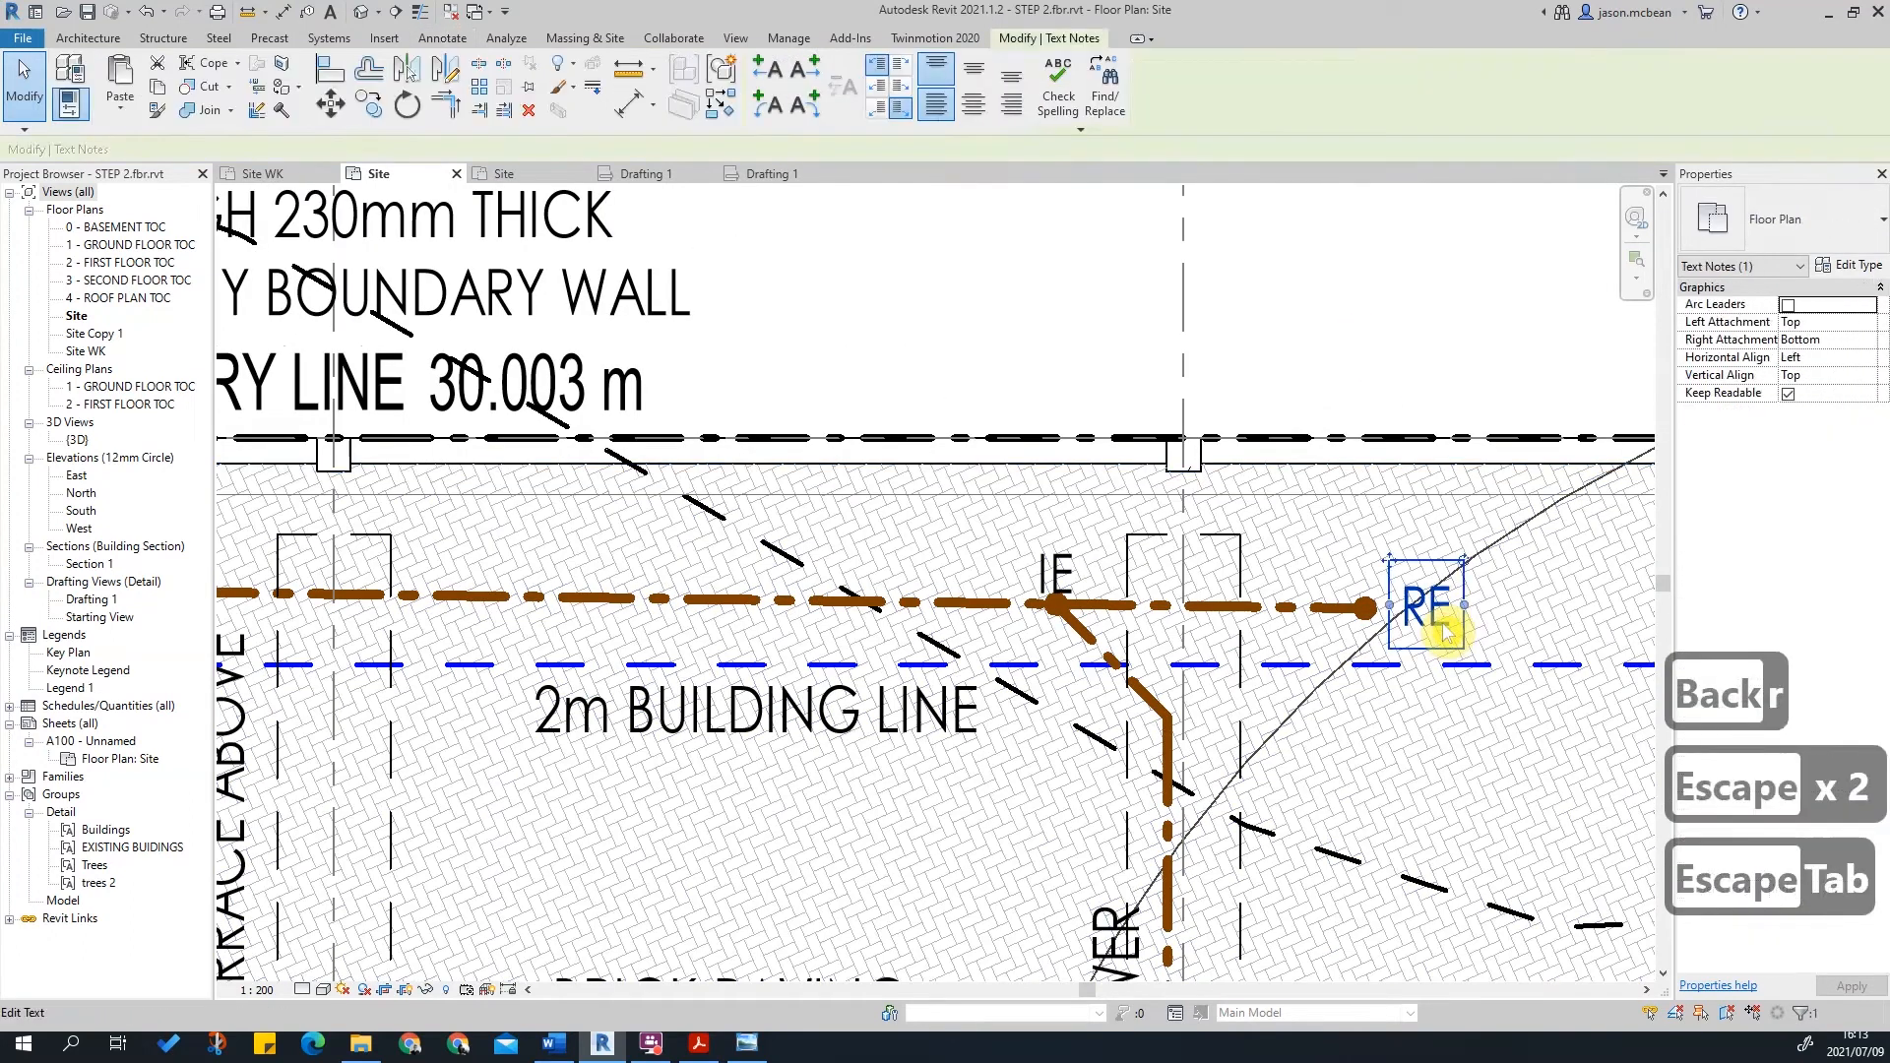
key("Escape")
scroll(1433, 630, "down", 2)
scroll(1408, 610, "up", 2)
key("Escape")
scroll(1291, 663, "up", 2)
key("Escape")
scroll(1182, 620, "down", 5)
scroll(972, 622, "up", 2)
scroll(1224, 603, "down", 1)
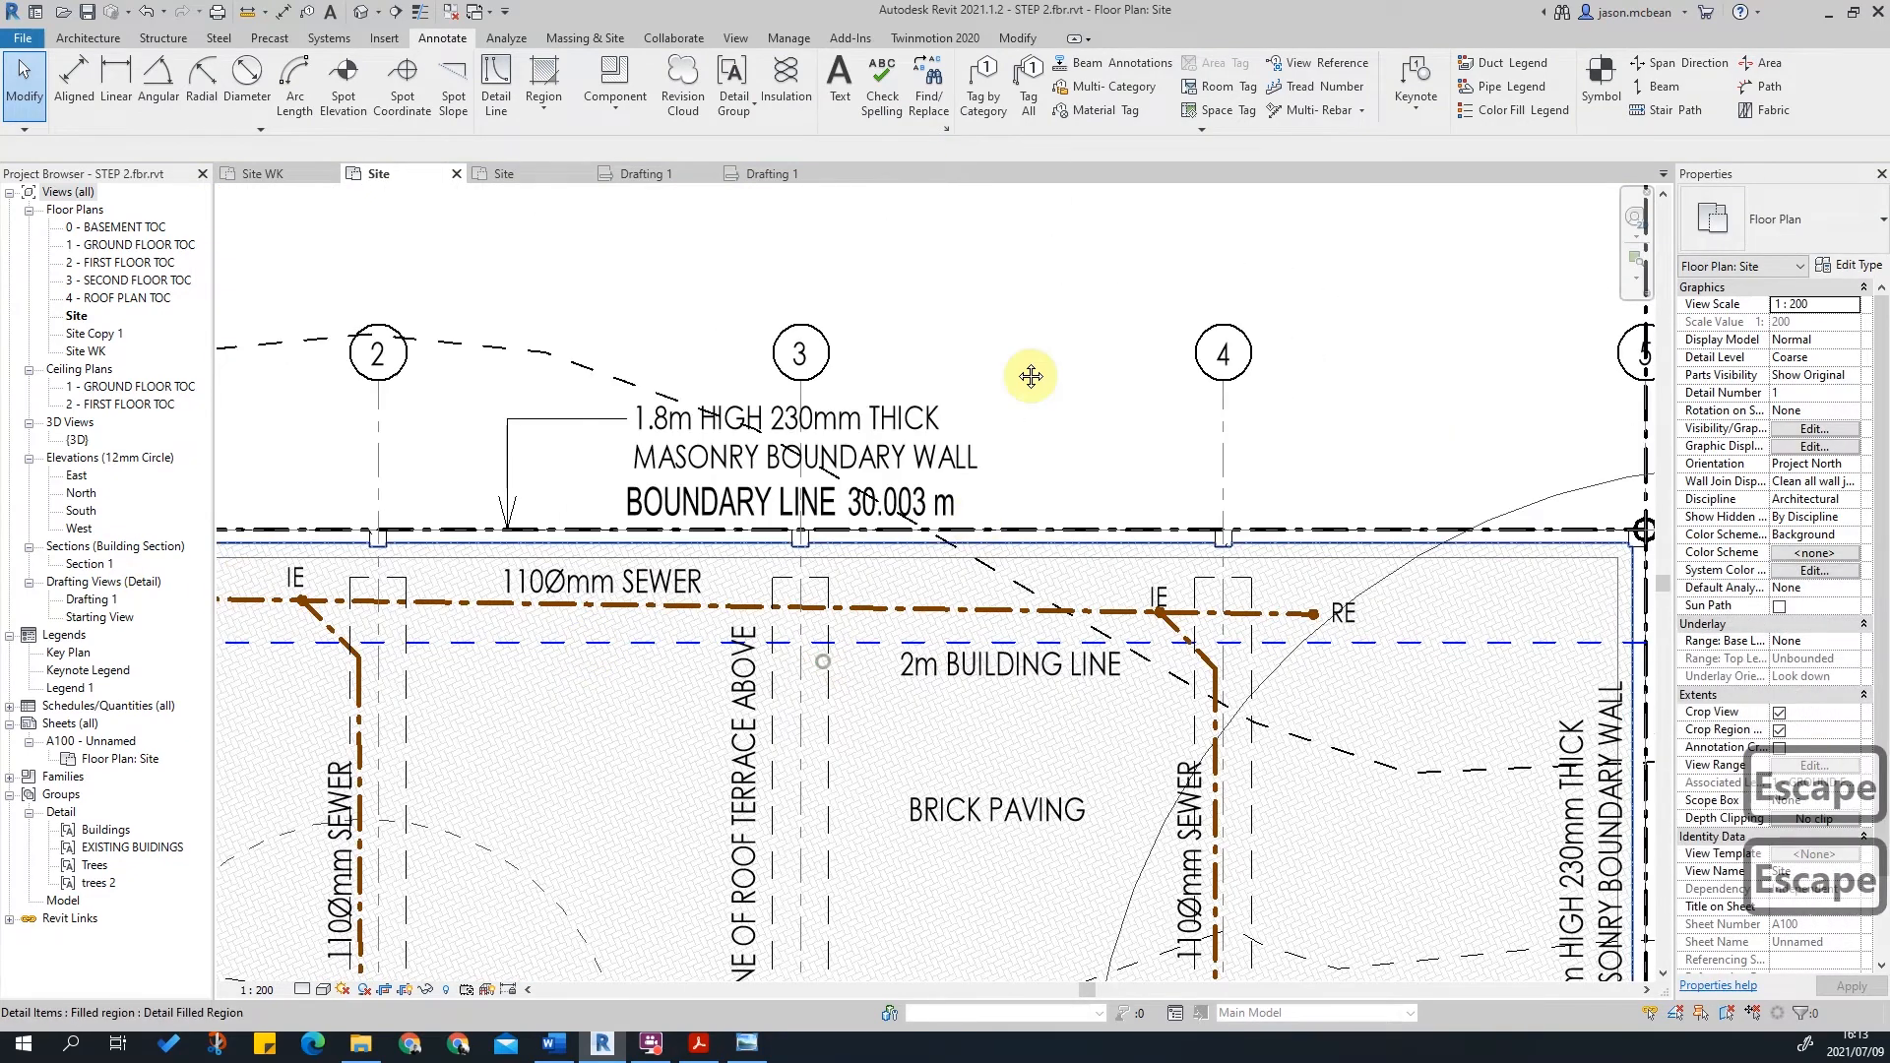
Step: Examine the horizontal sewer run from the manhole through both IE junctions to the RE end point
scroll(1447, 802, "up", 2)
scroll(1309, 772, "down", 3)
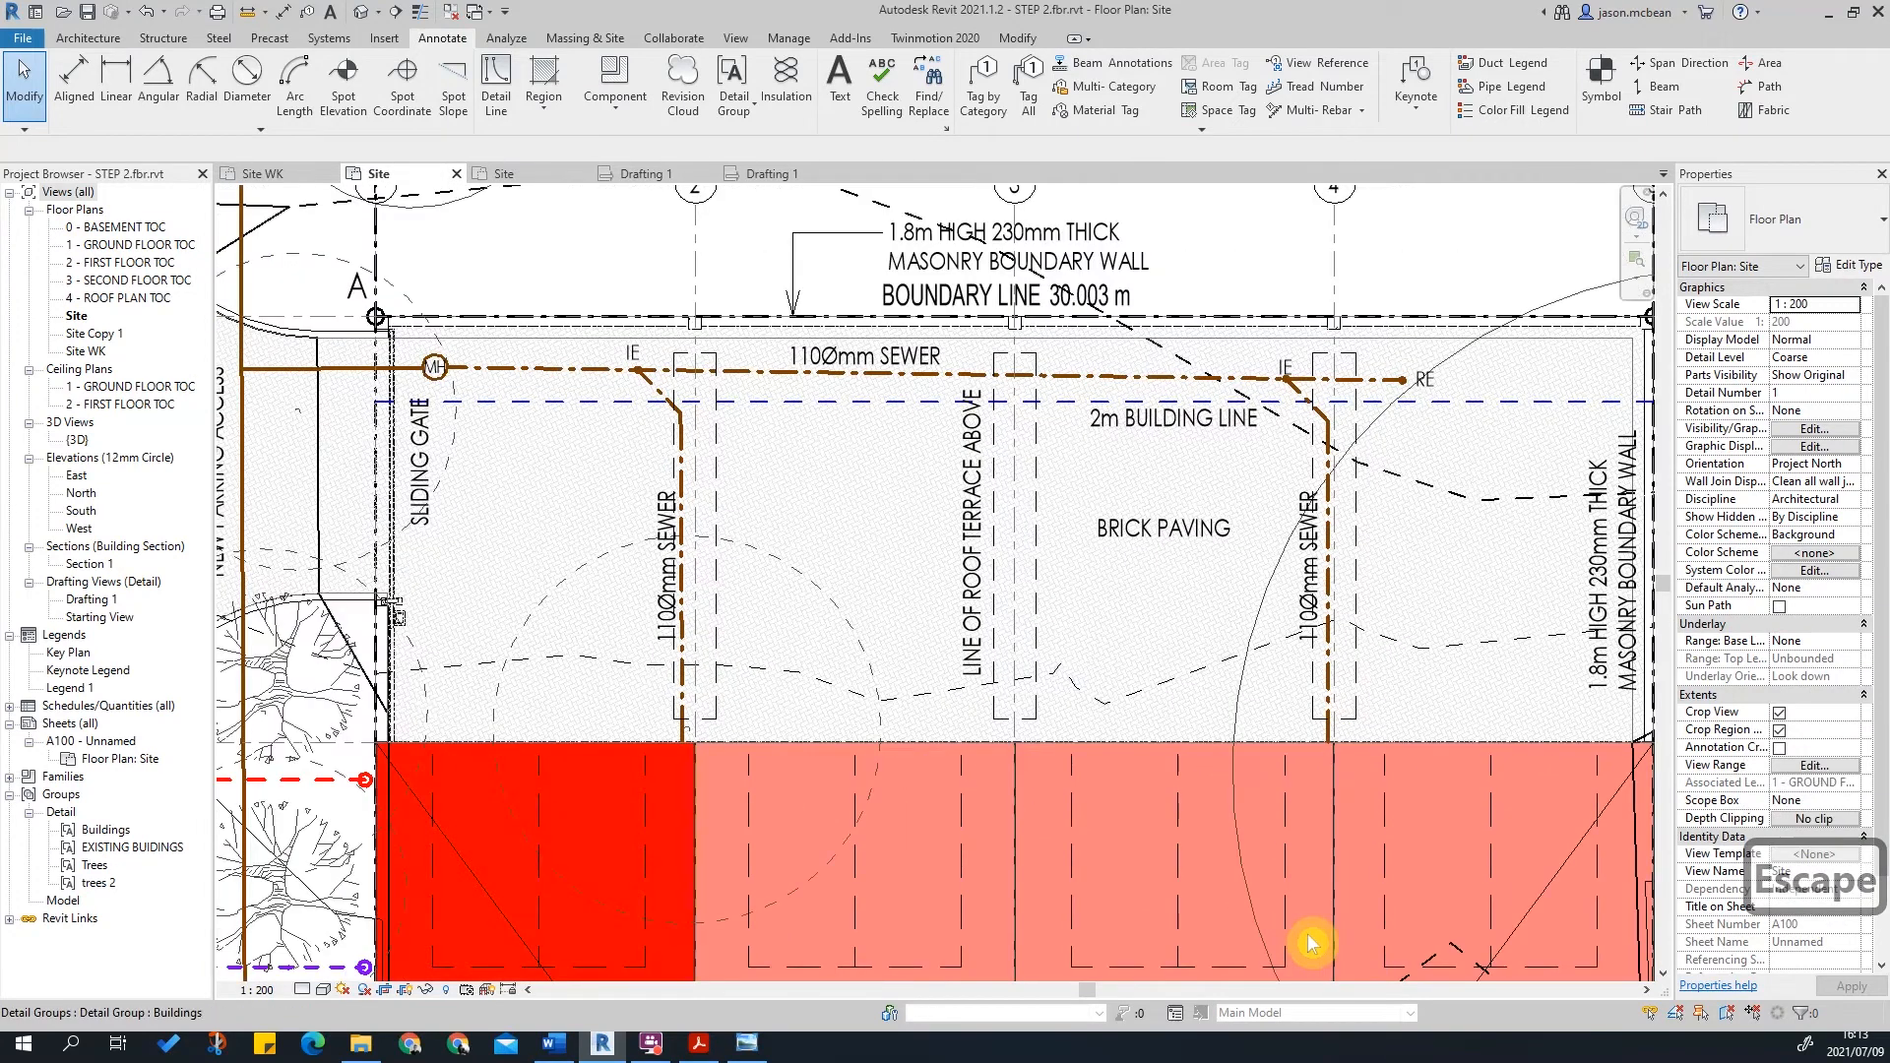
scroll(1290, 379, "up", 2)
scroll(1290, 379, "down", 1)
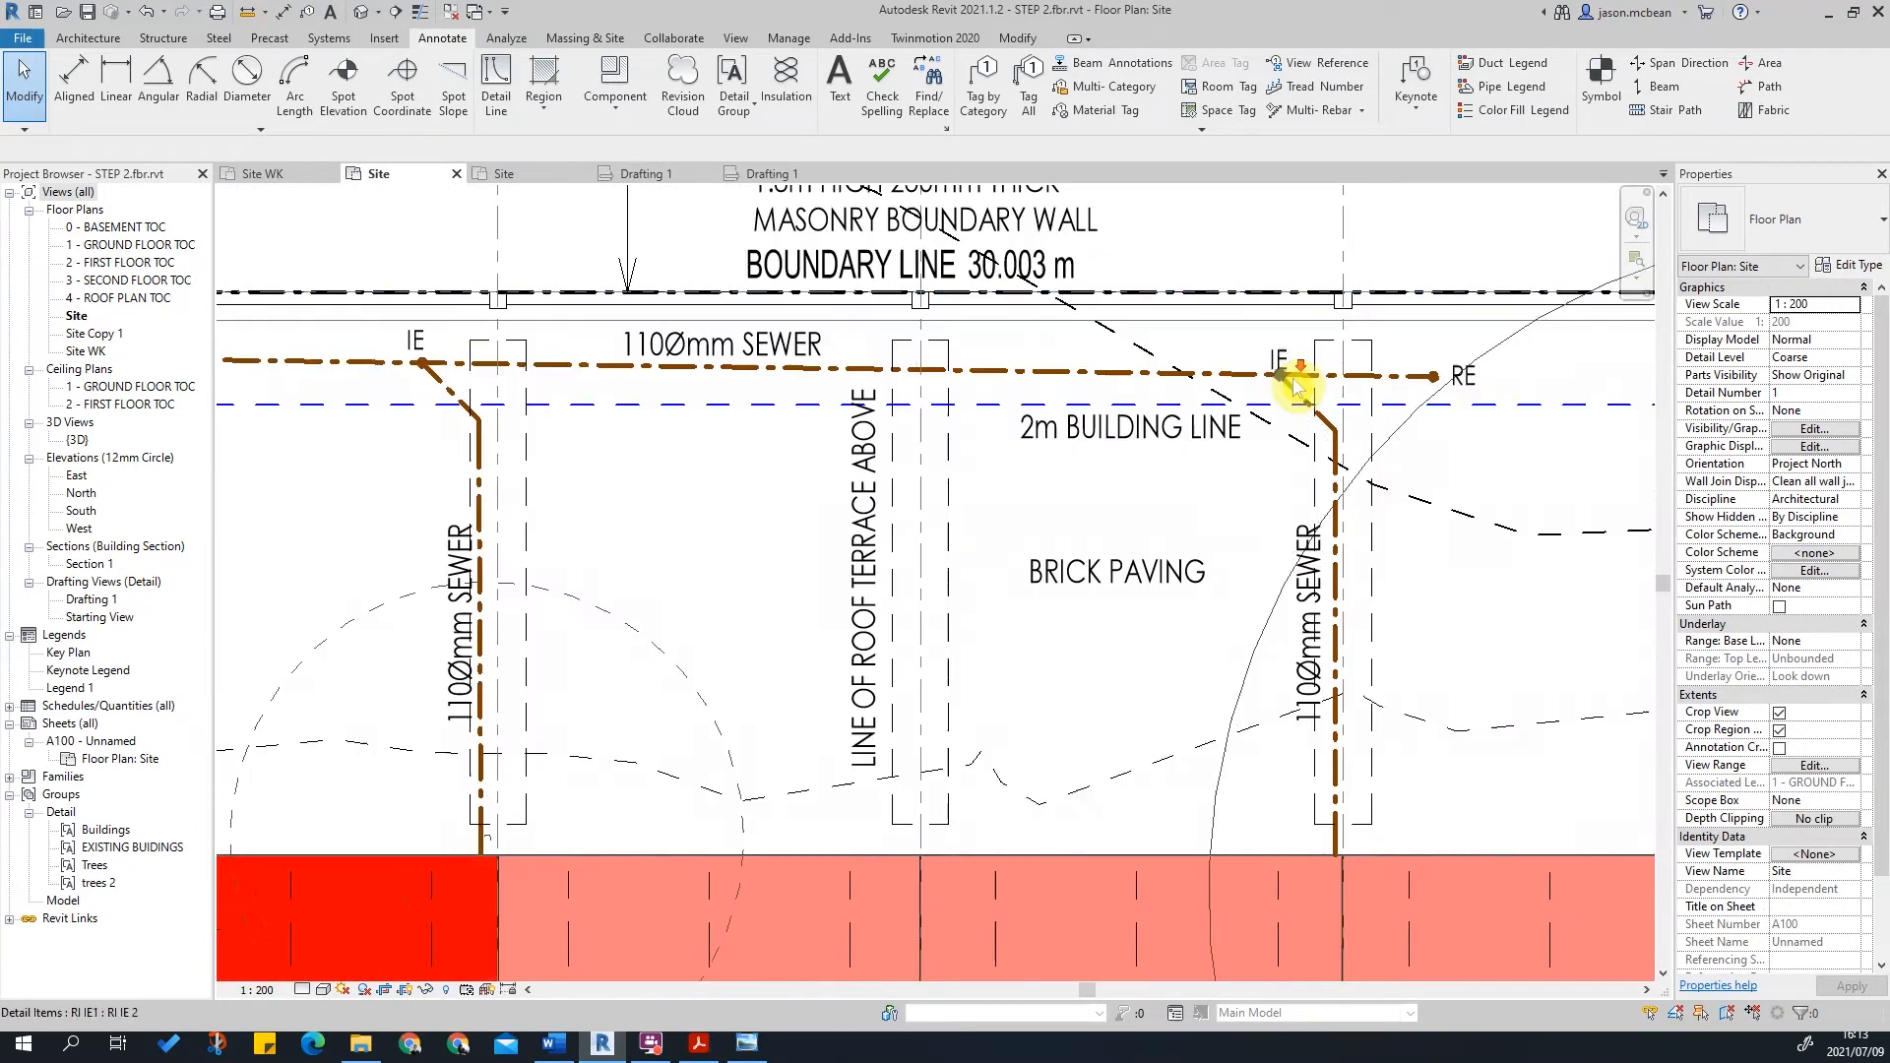
scroll(1383, 512, "down", 3)
scroll(1506, 453, "up", 3)
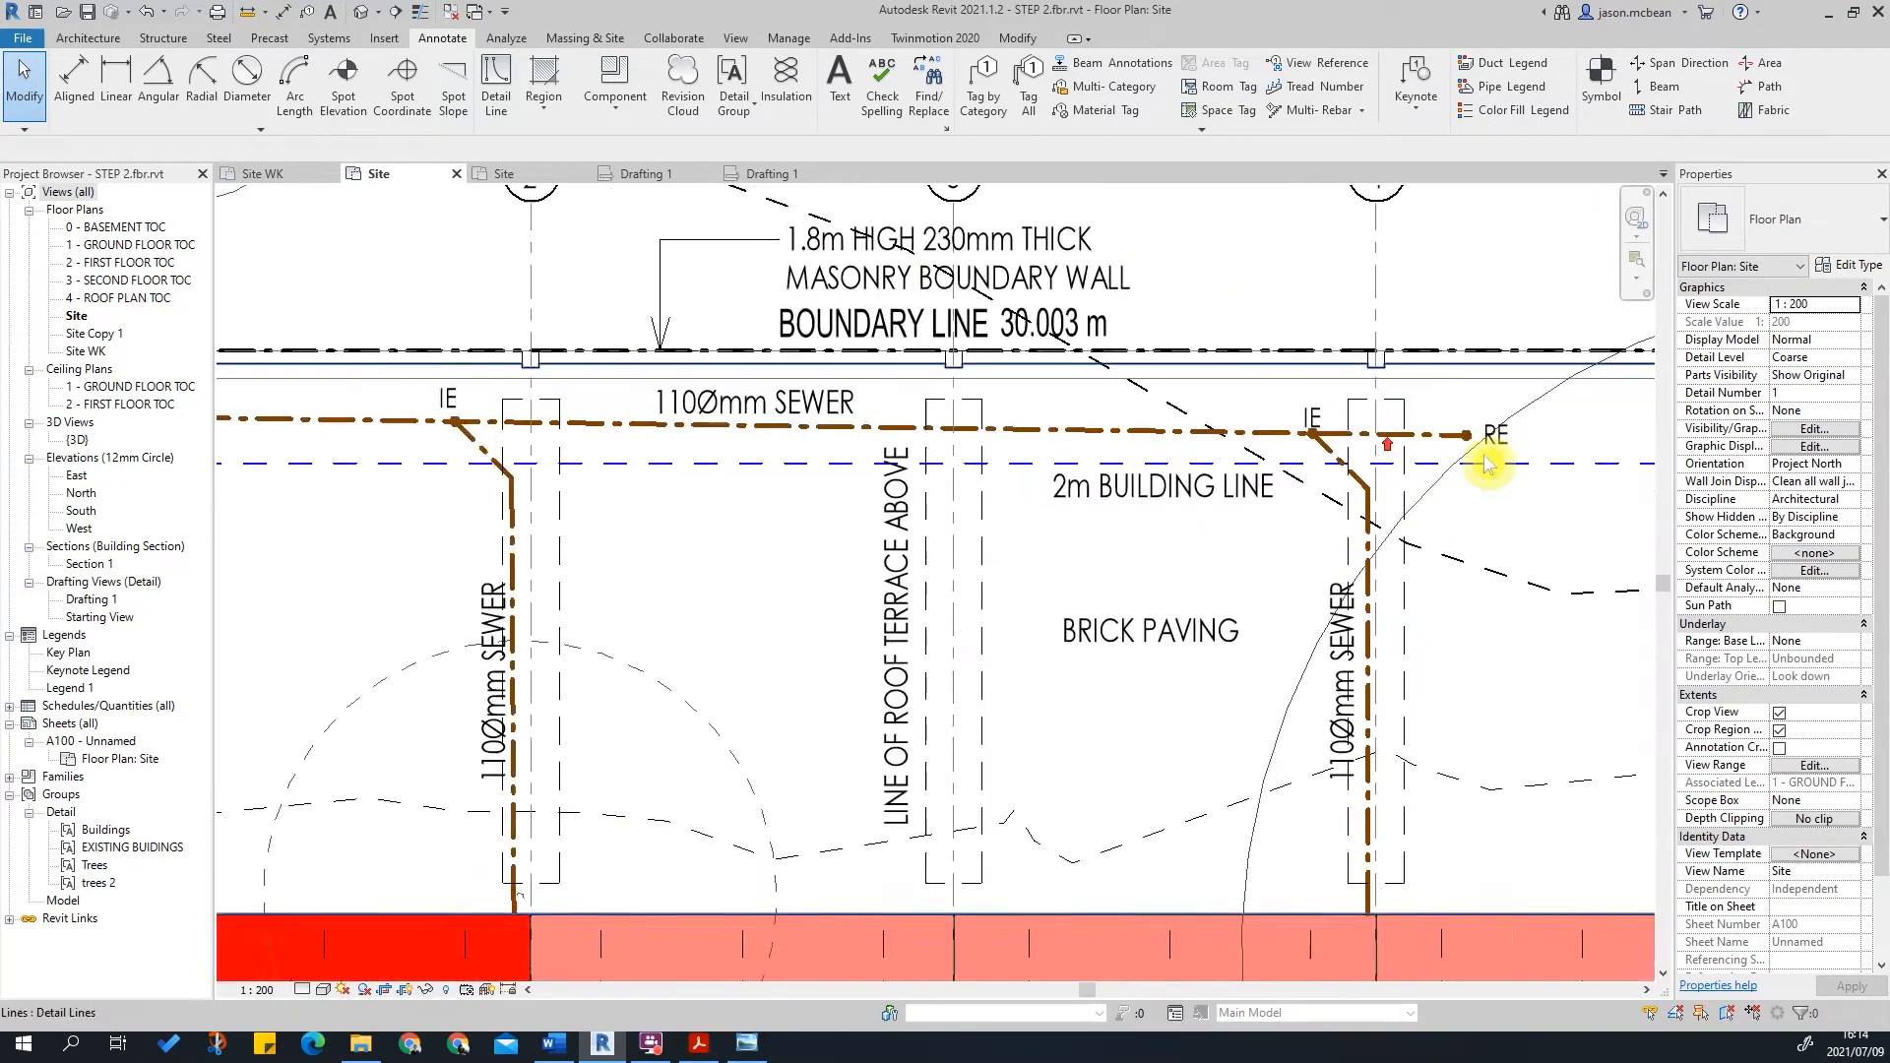
scroll(1477, 448, "down", 3)
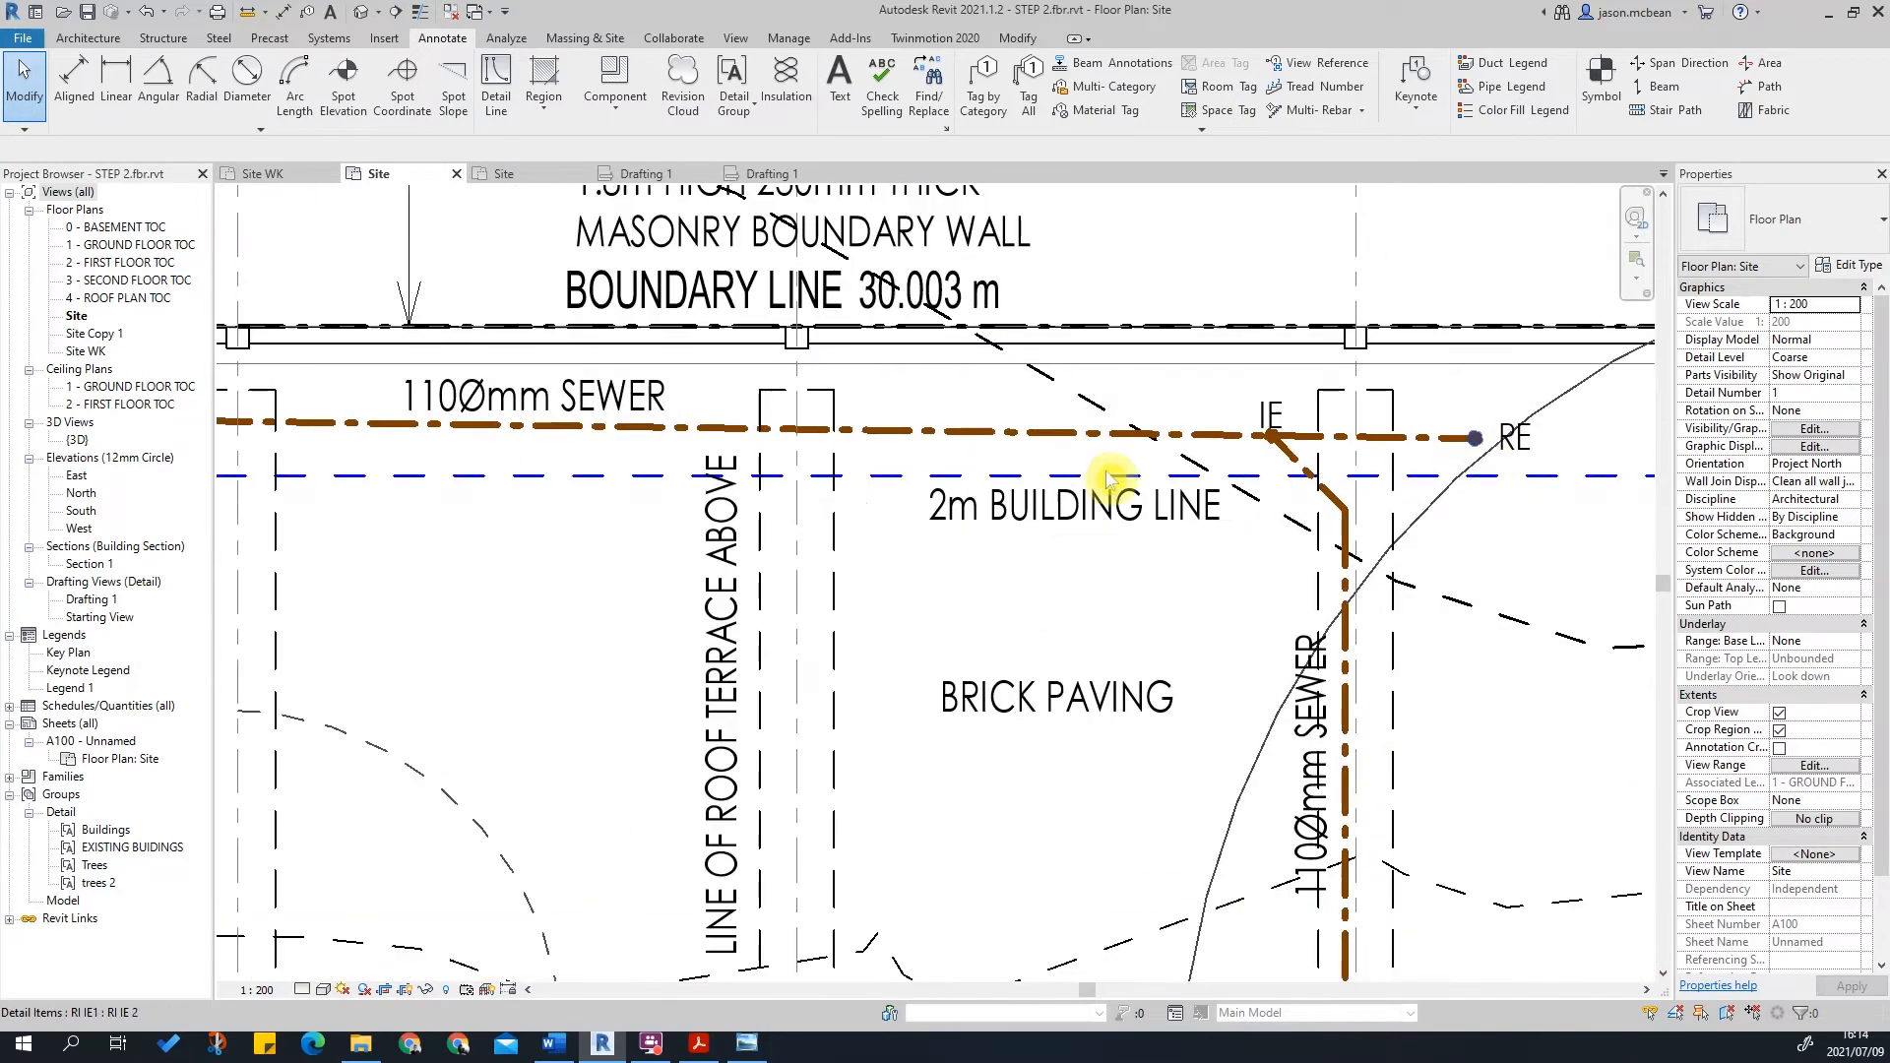
scroll(1073, 463, "down", 2)
key("Escape")
scroll(936, 371, "up", 4)
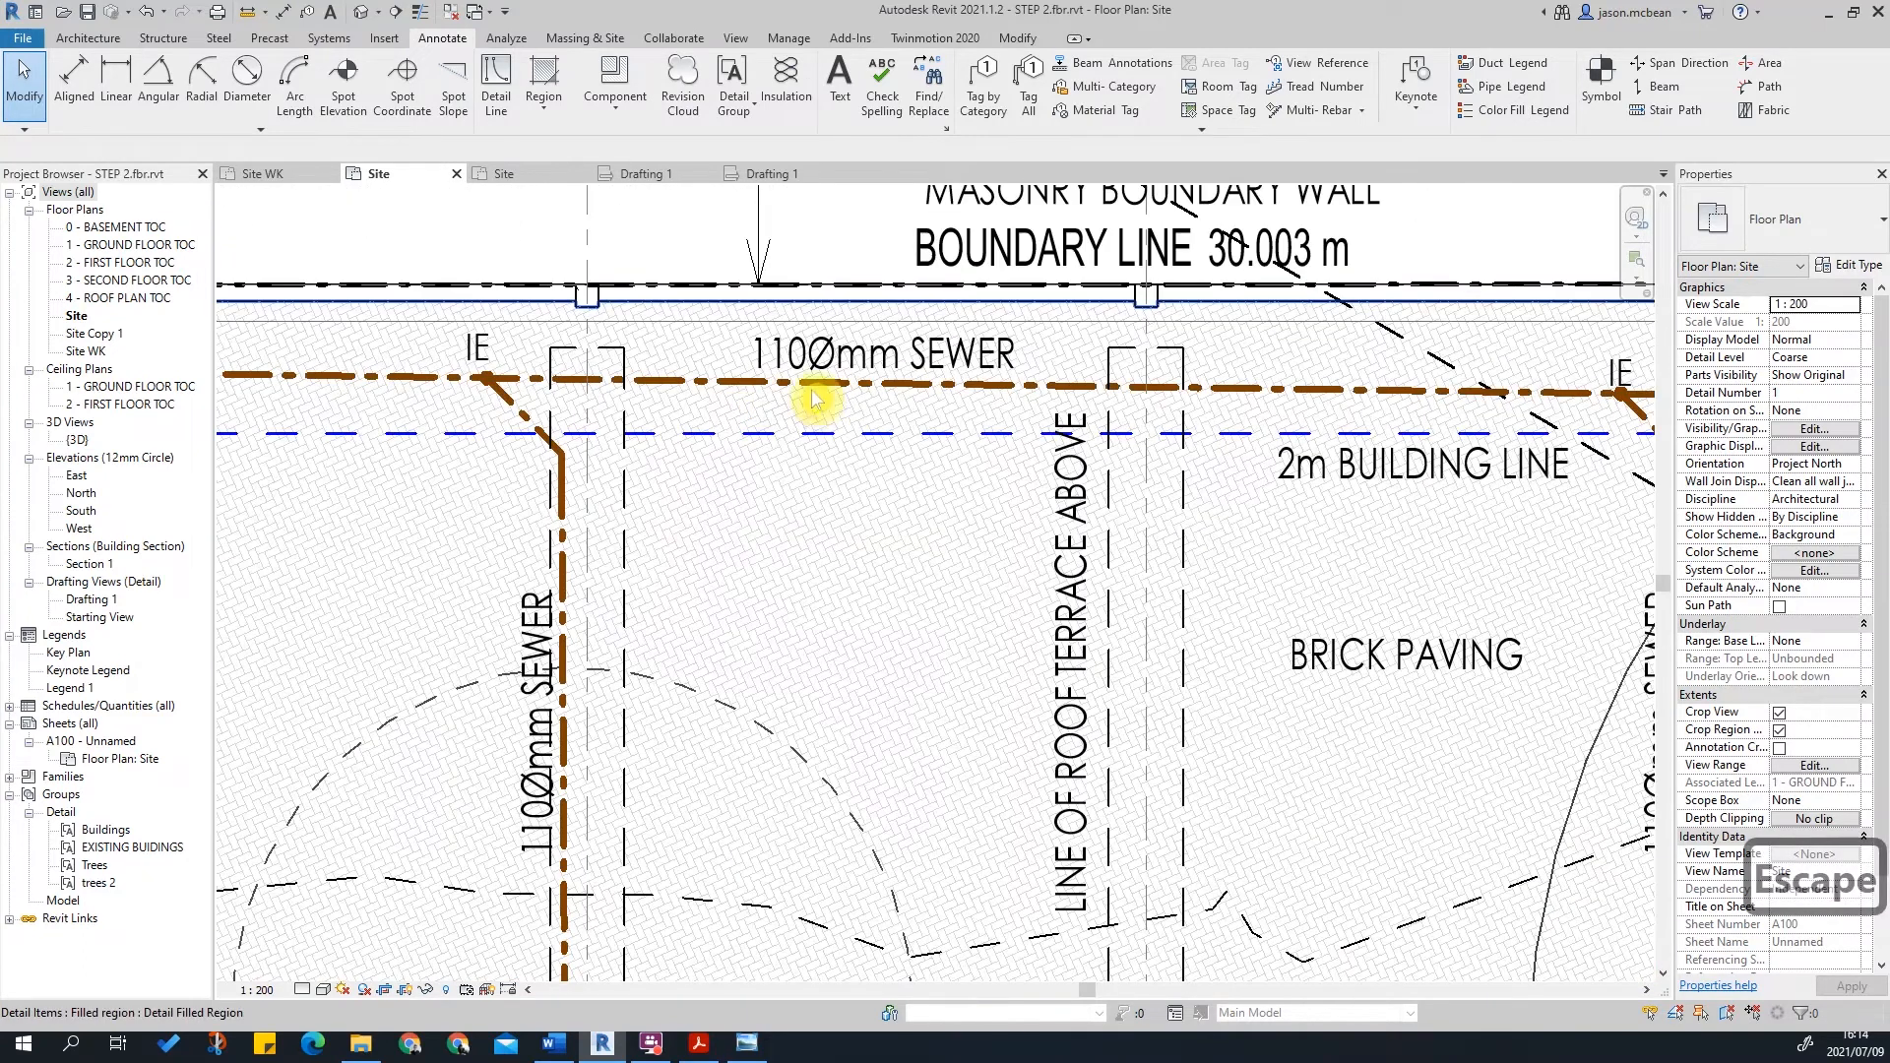
scroll(815, 392, "down", 2)
scroll(816, 404, "up", 1)
scroll(816, 403, "down", 2)
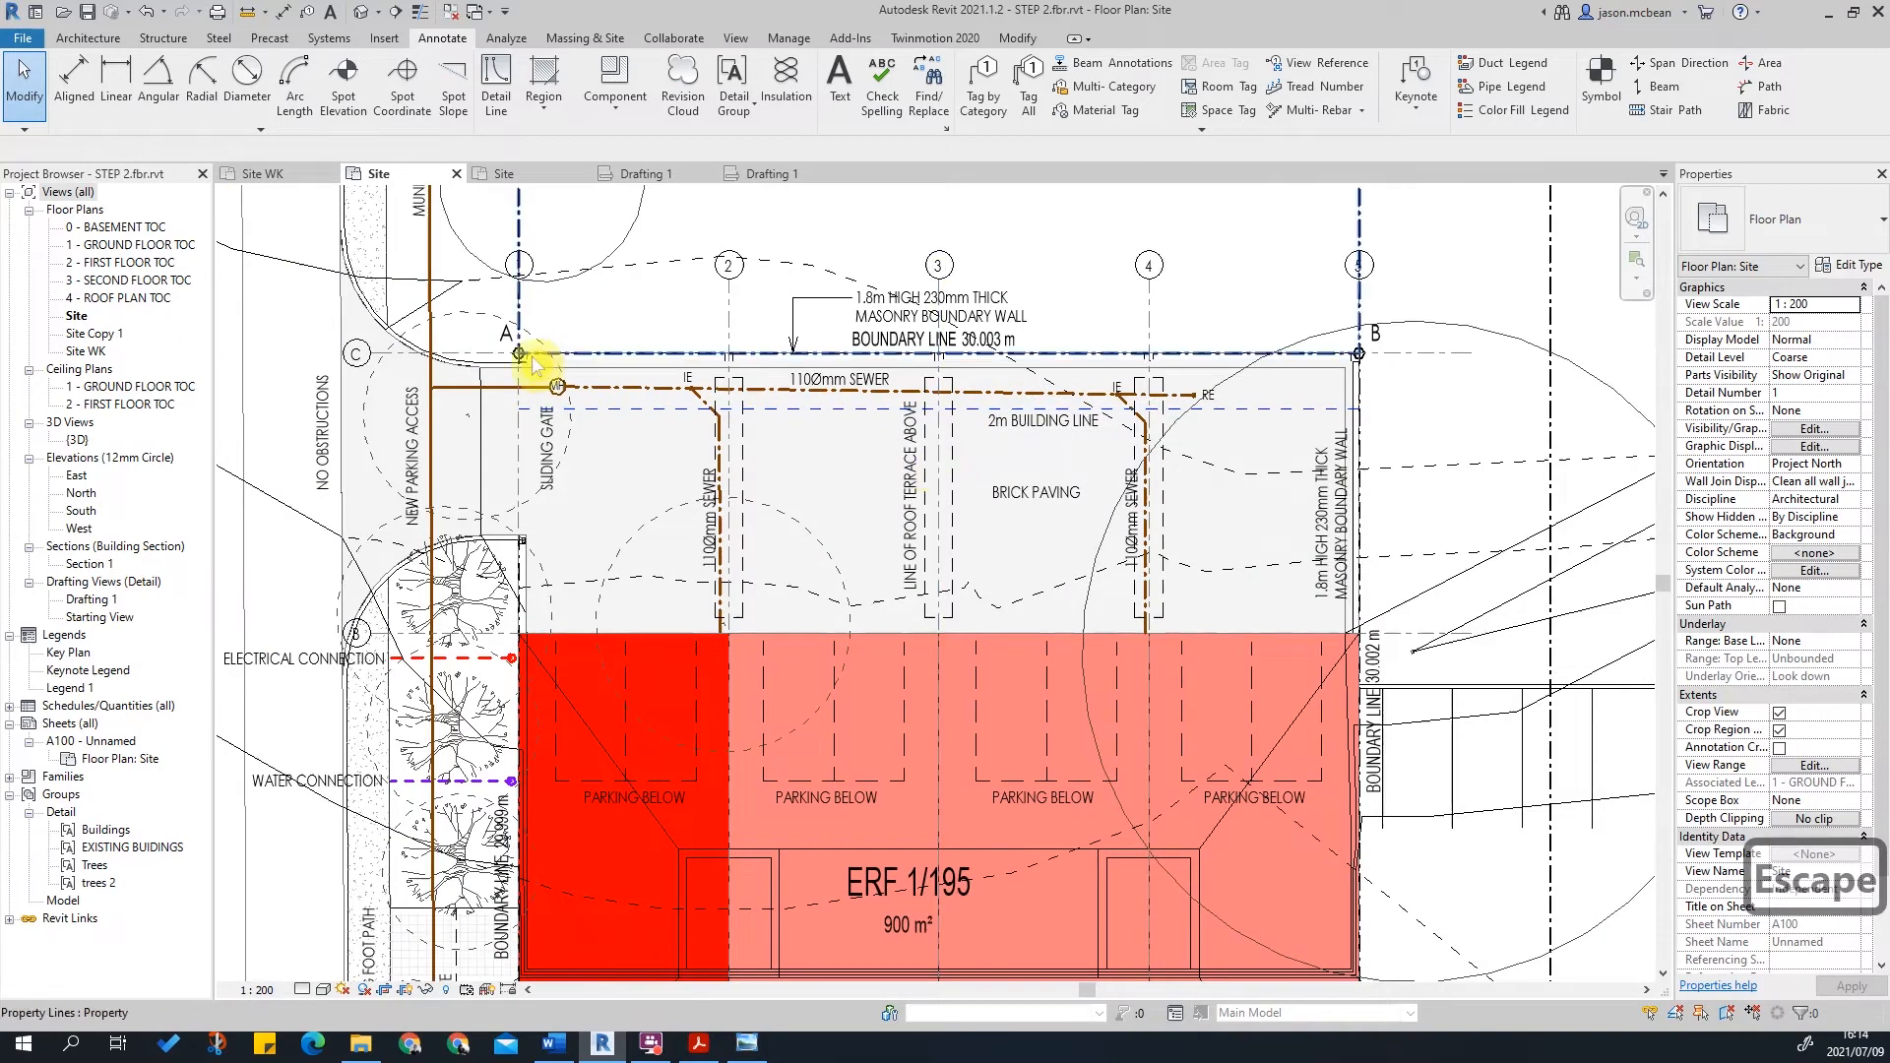
Step: Measure the distance along the sewer line from the manhole to the RE end point
scroll(542, 370, "up", 2)
key("d")
key("i")
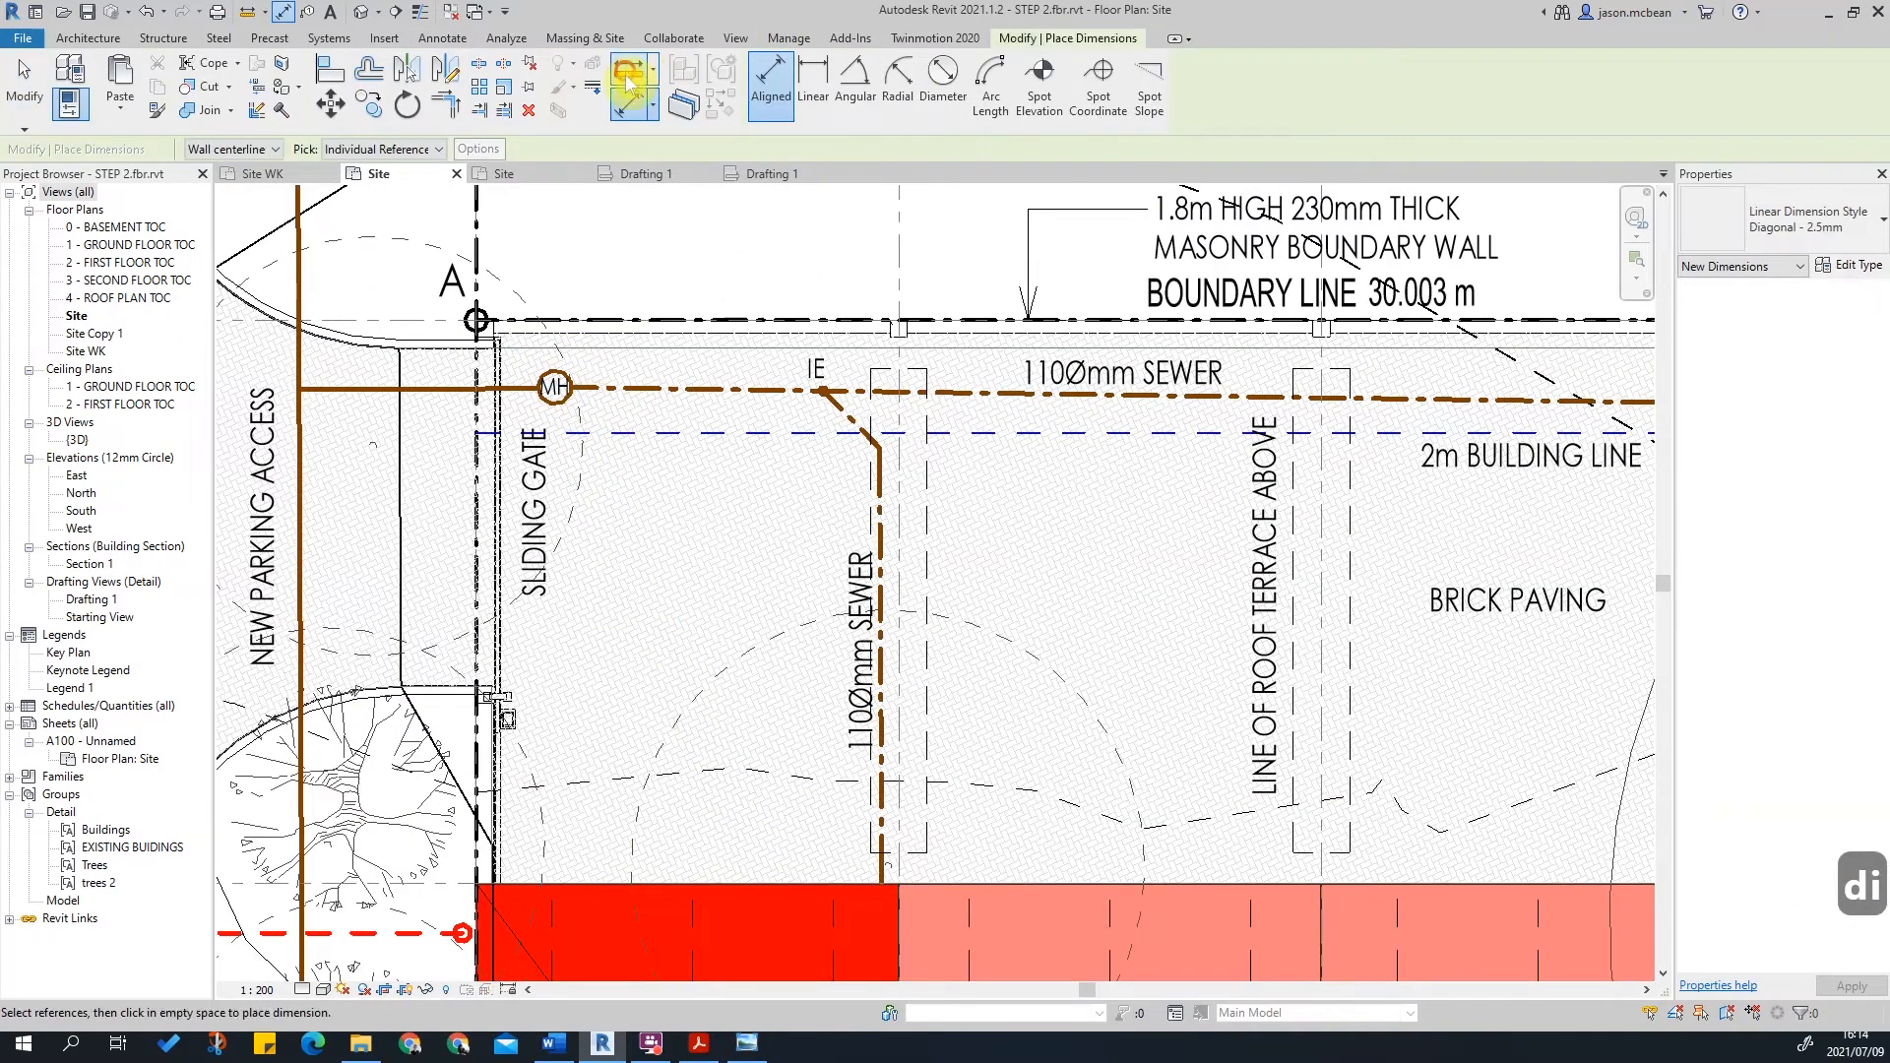
left_click(627, 74)
left_click(576, 389)
scroll(834, 393, "down", 2)
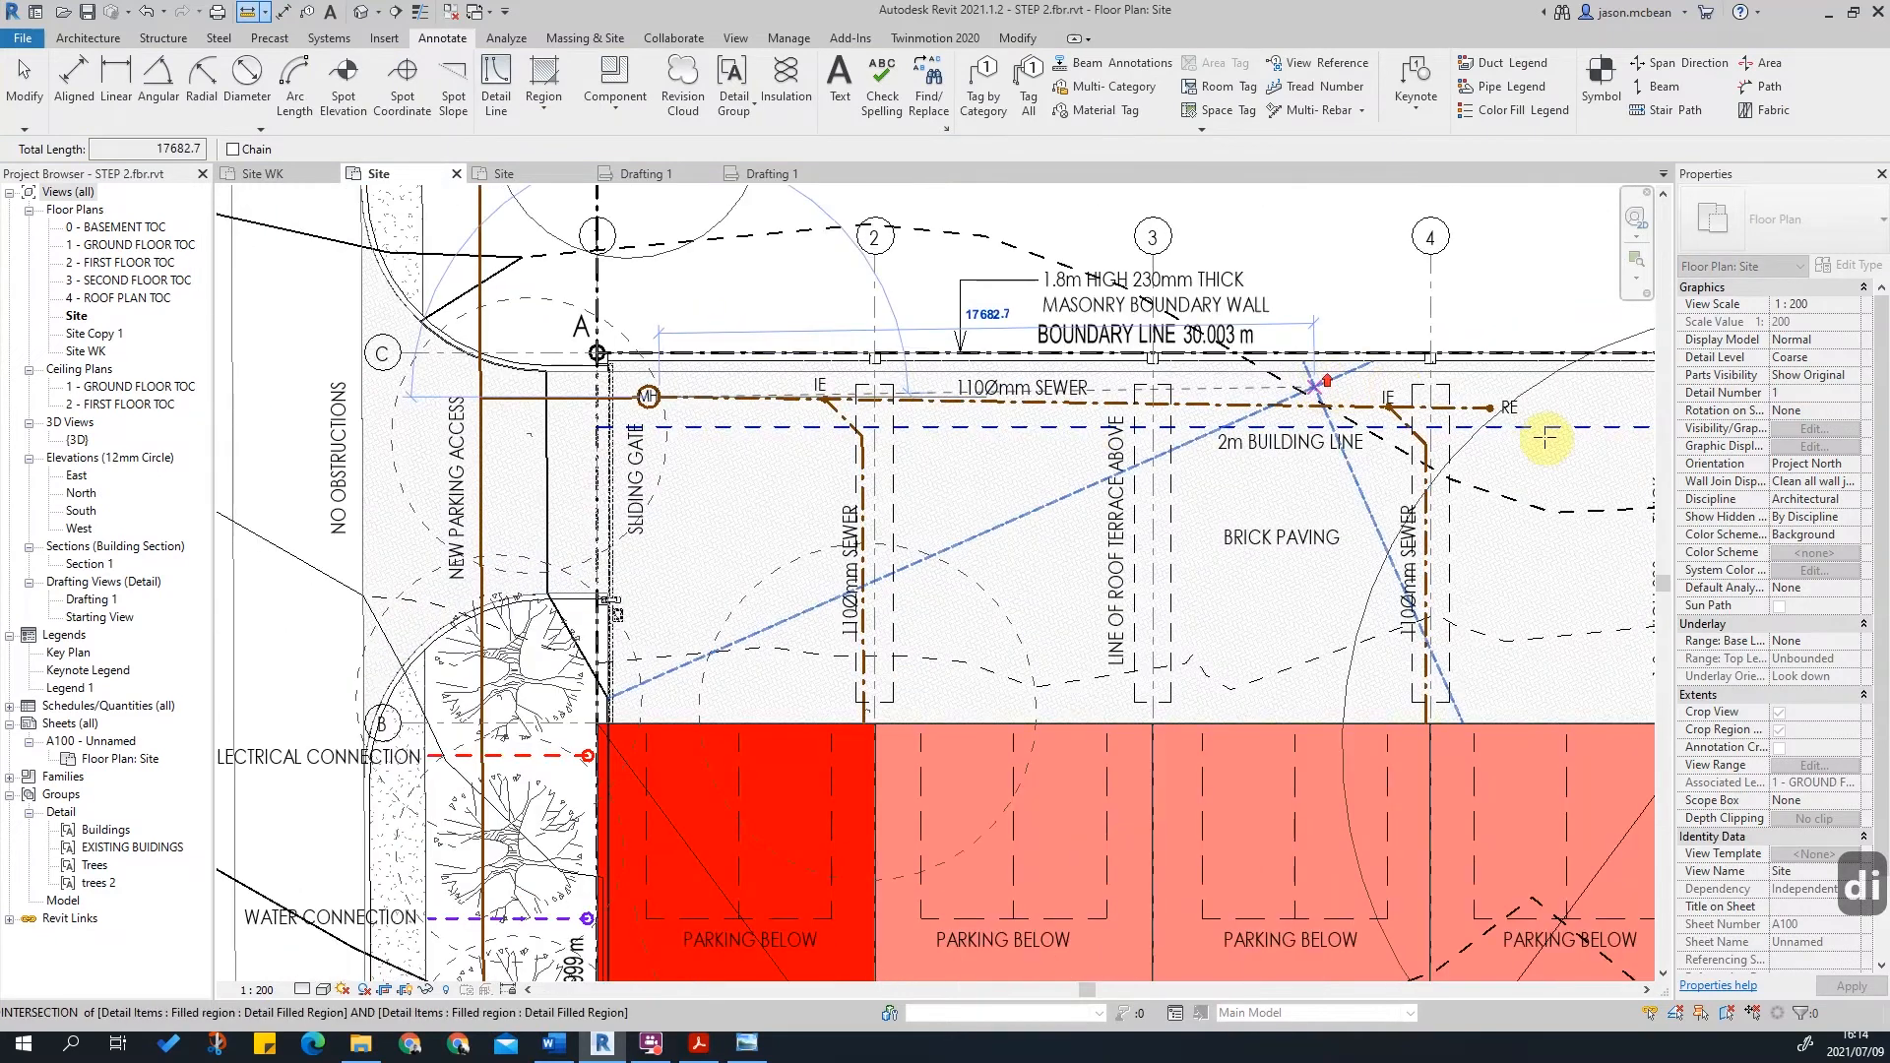
scroll(1504, 408, "up", 4)
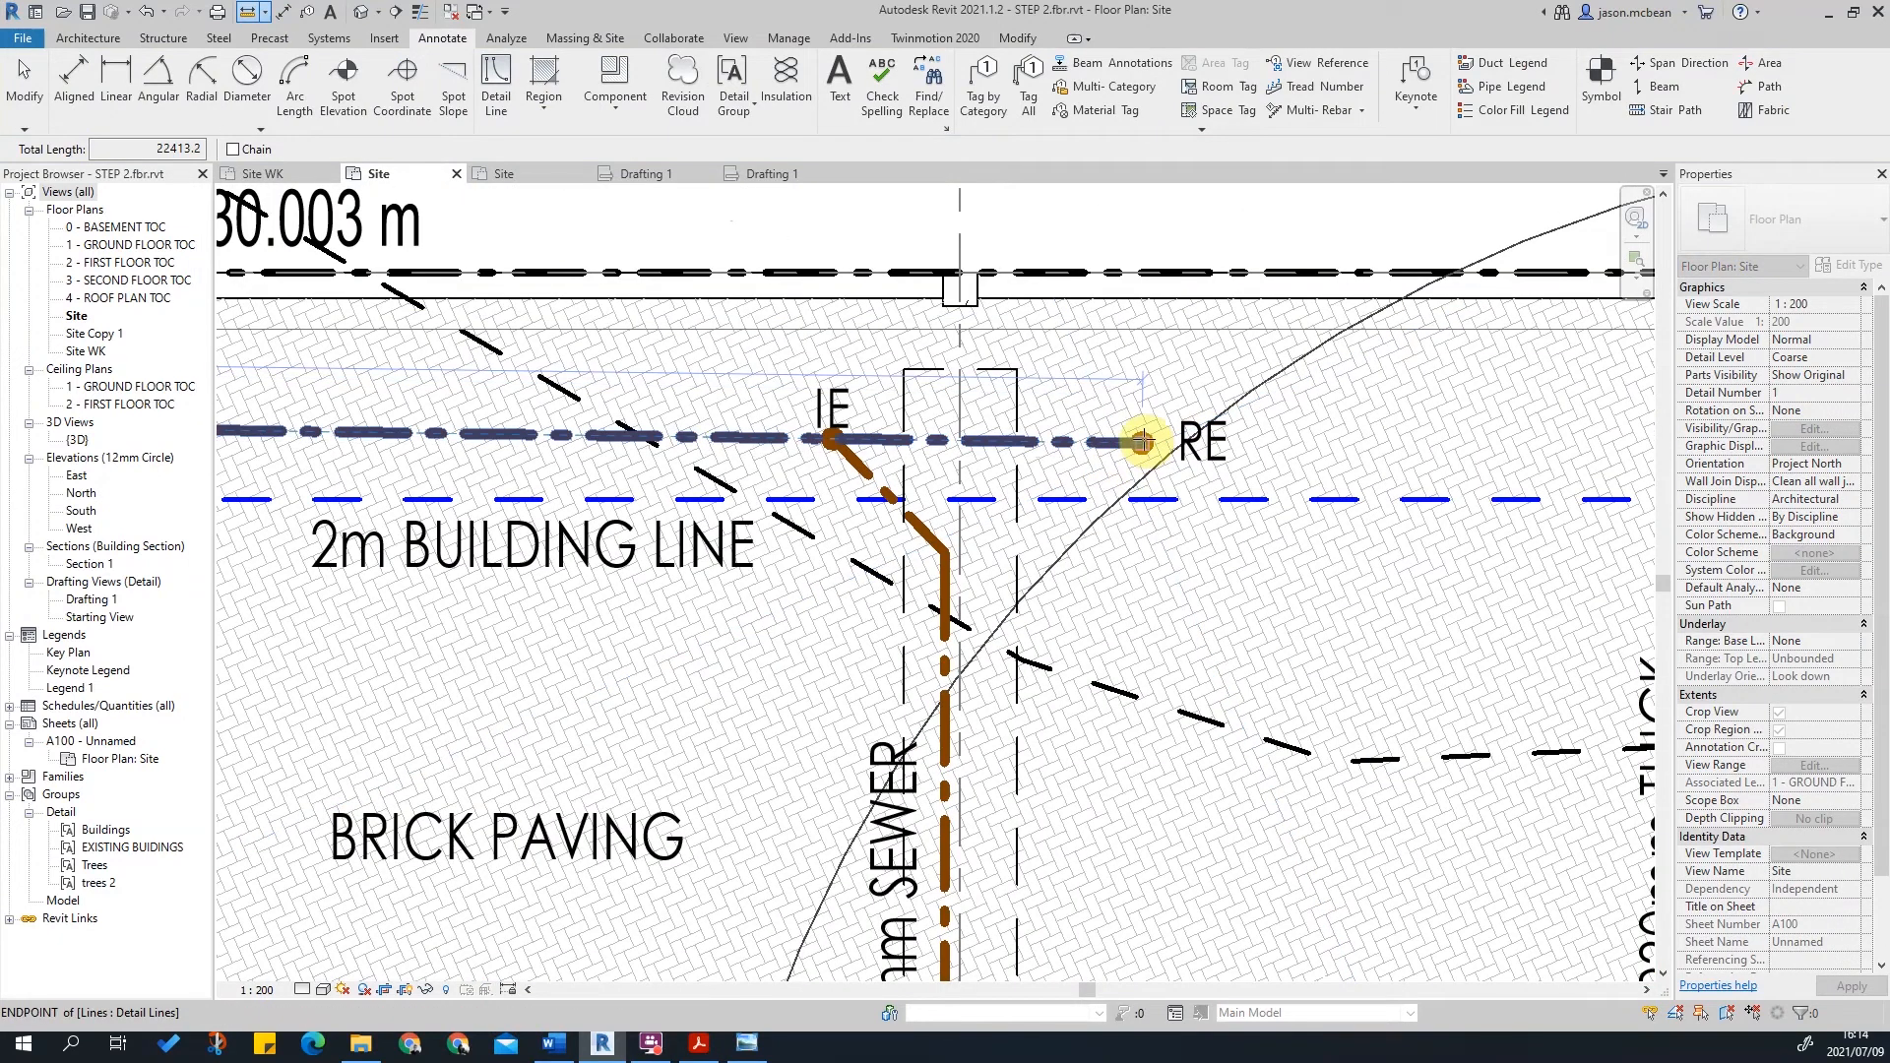
scroll(1142, 440, "down", 1)
key("Escape")
scroll(1224, 441, "down", 3)
key("Escape")
Step: Review the site plan from the sewer line down to Bronkhorst Street for annotation that is still missing
scroll(1231, 462, "up", 4)
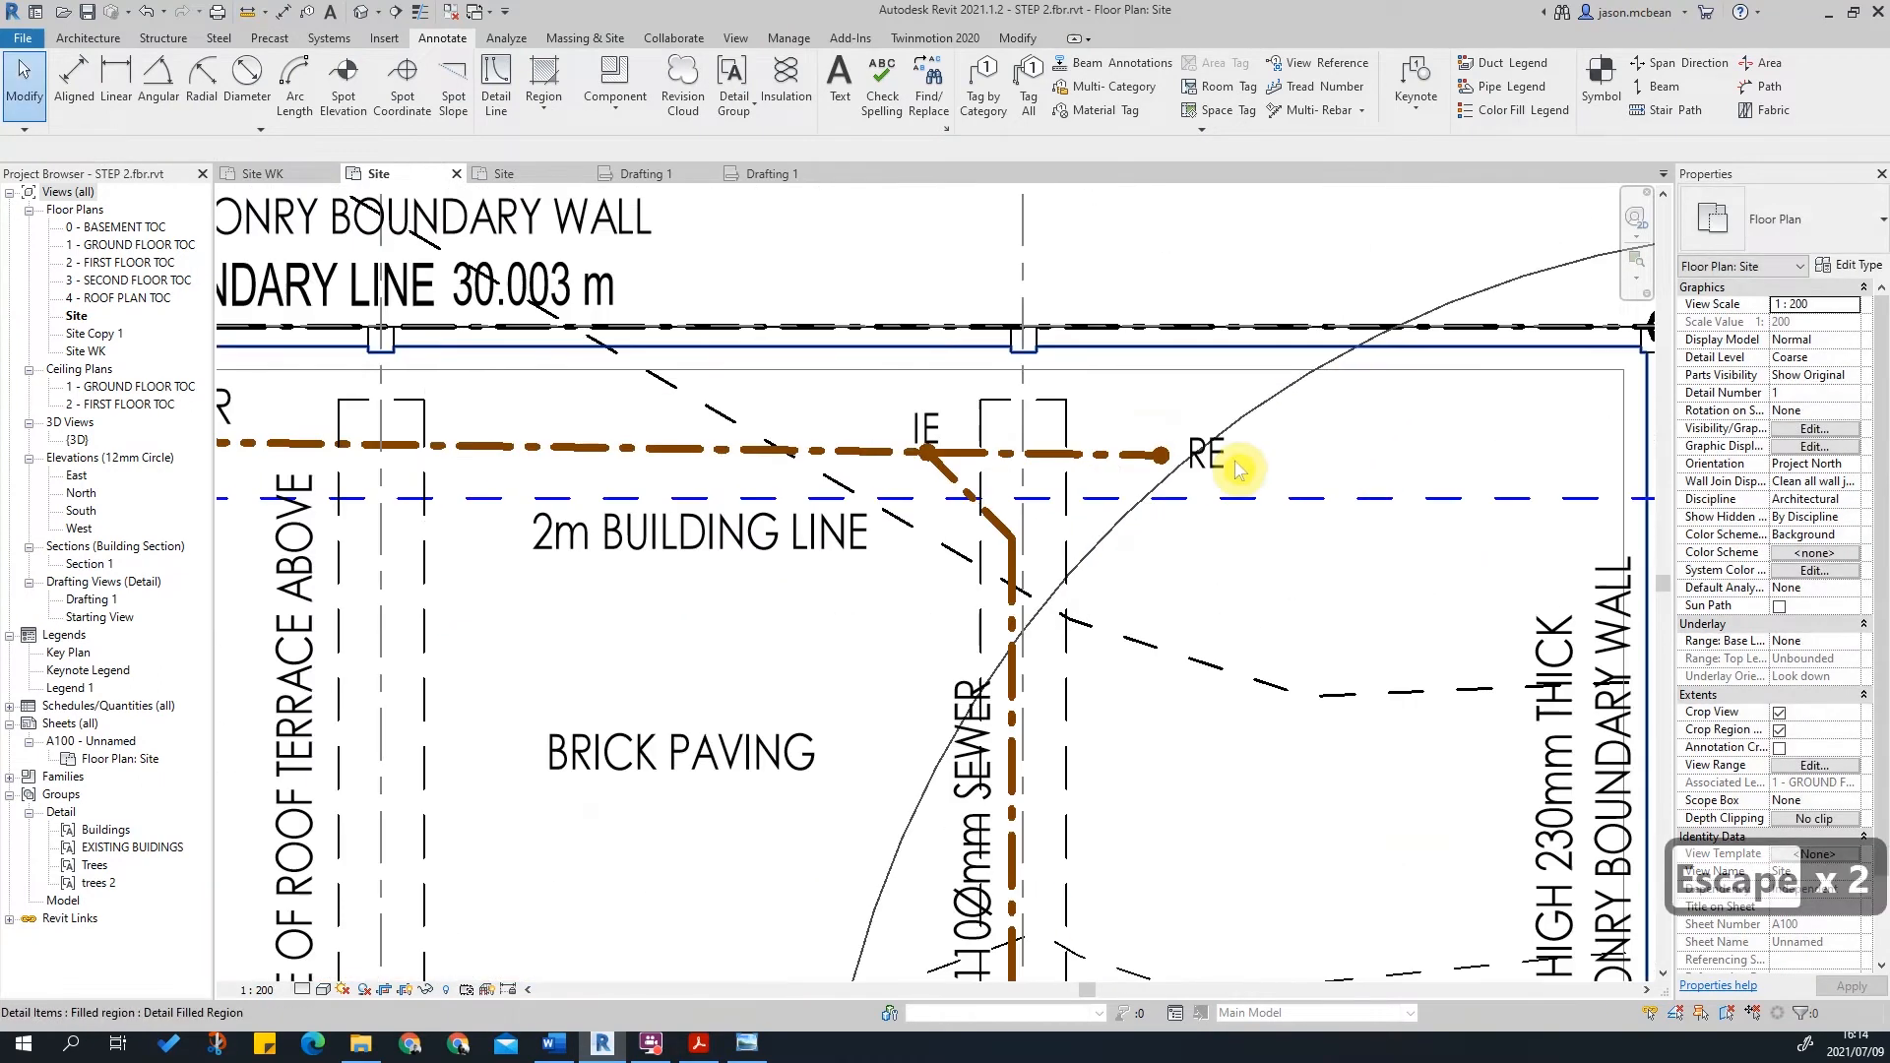
scroll(1237, 471, "down", 5)
scroll(1132, 690, "down", 2)
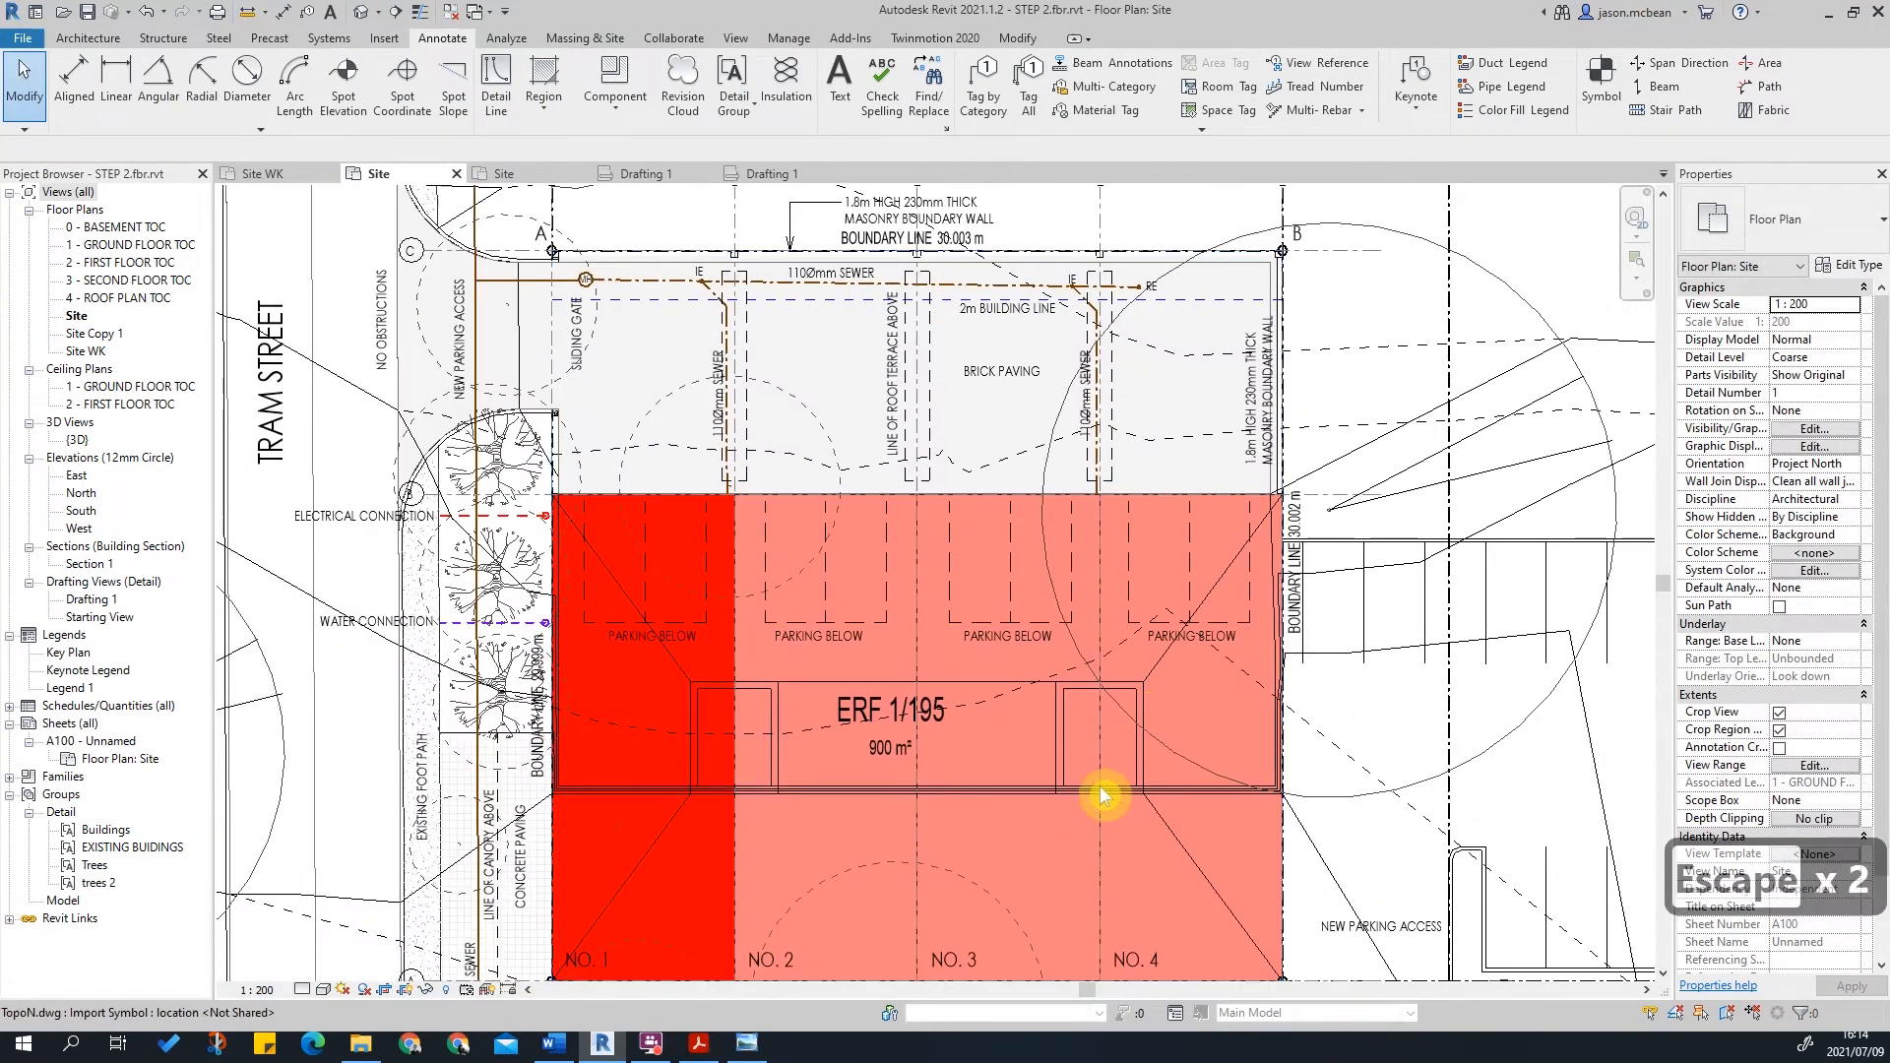
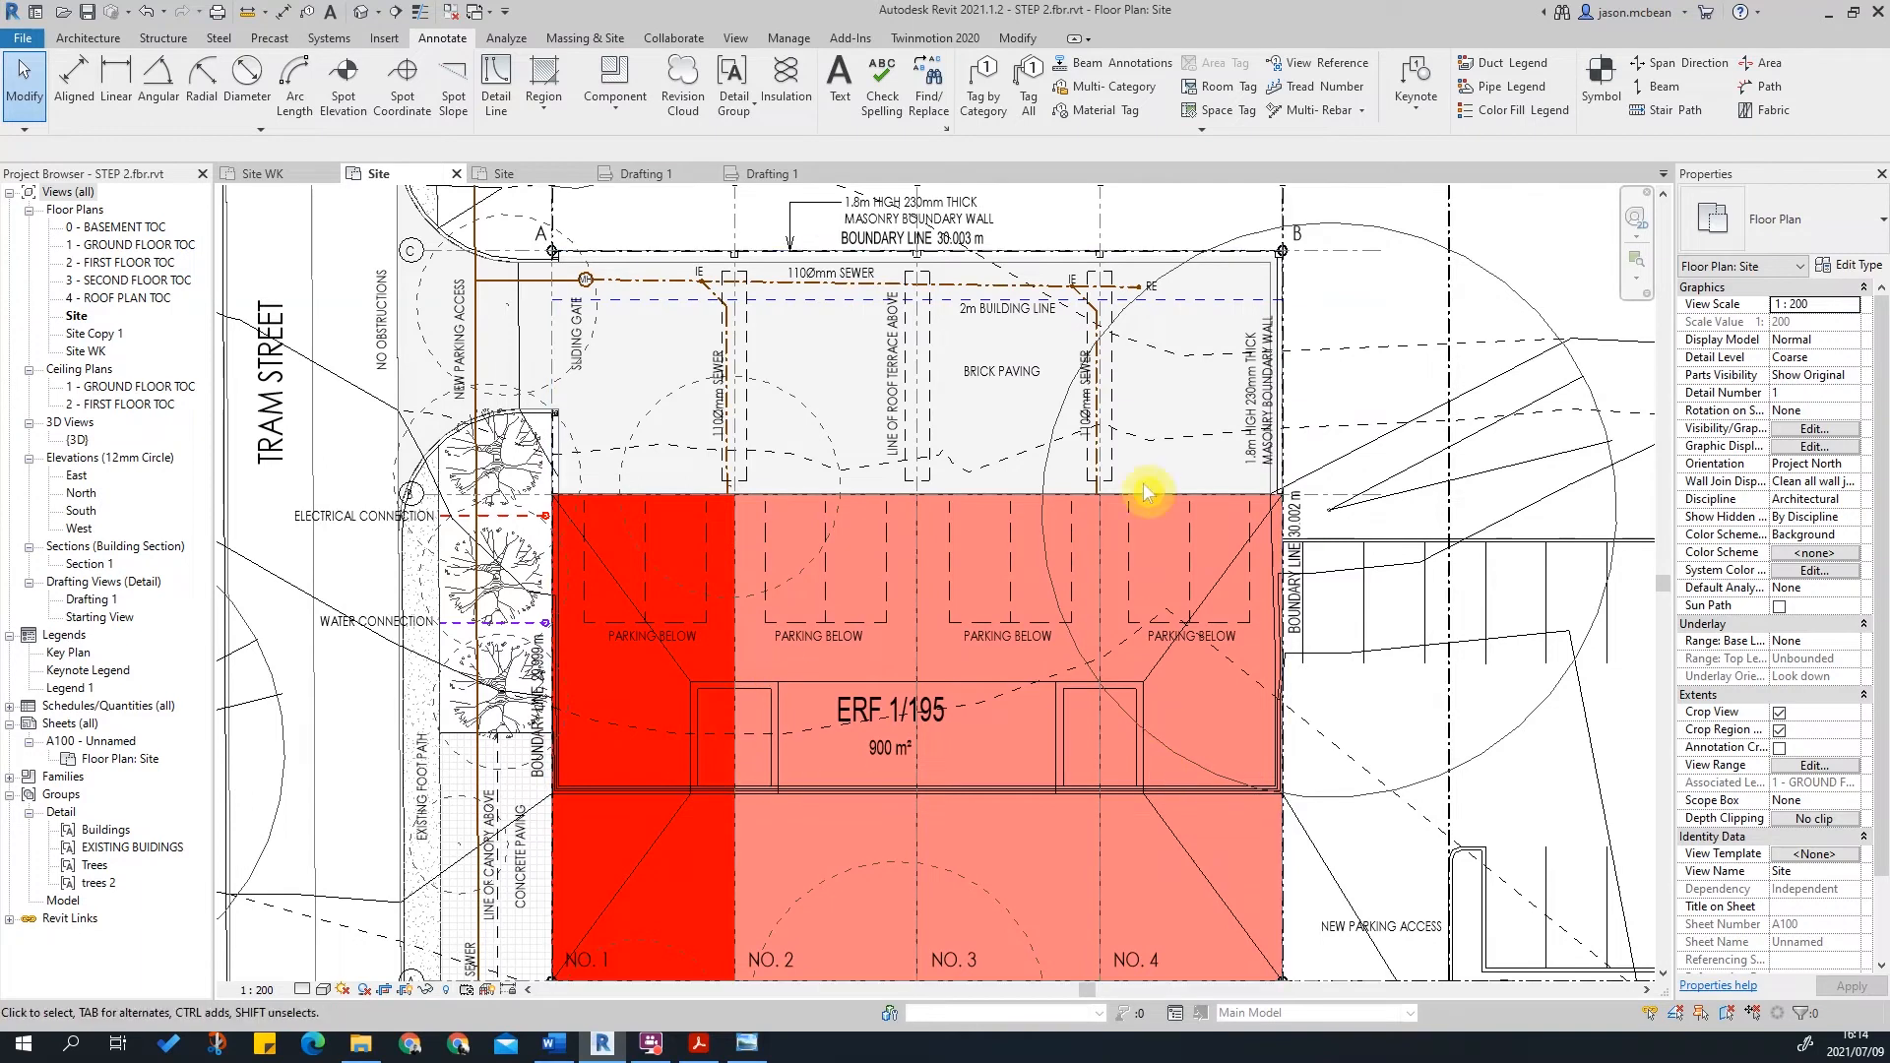
scroll(751, 425, "up", 2)
scroll(875, 433, "down", 5)
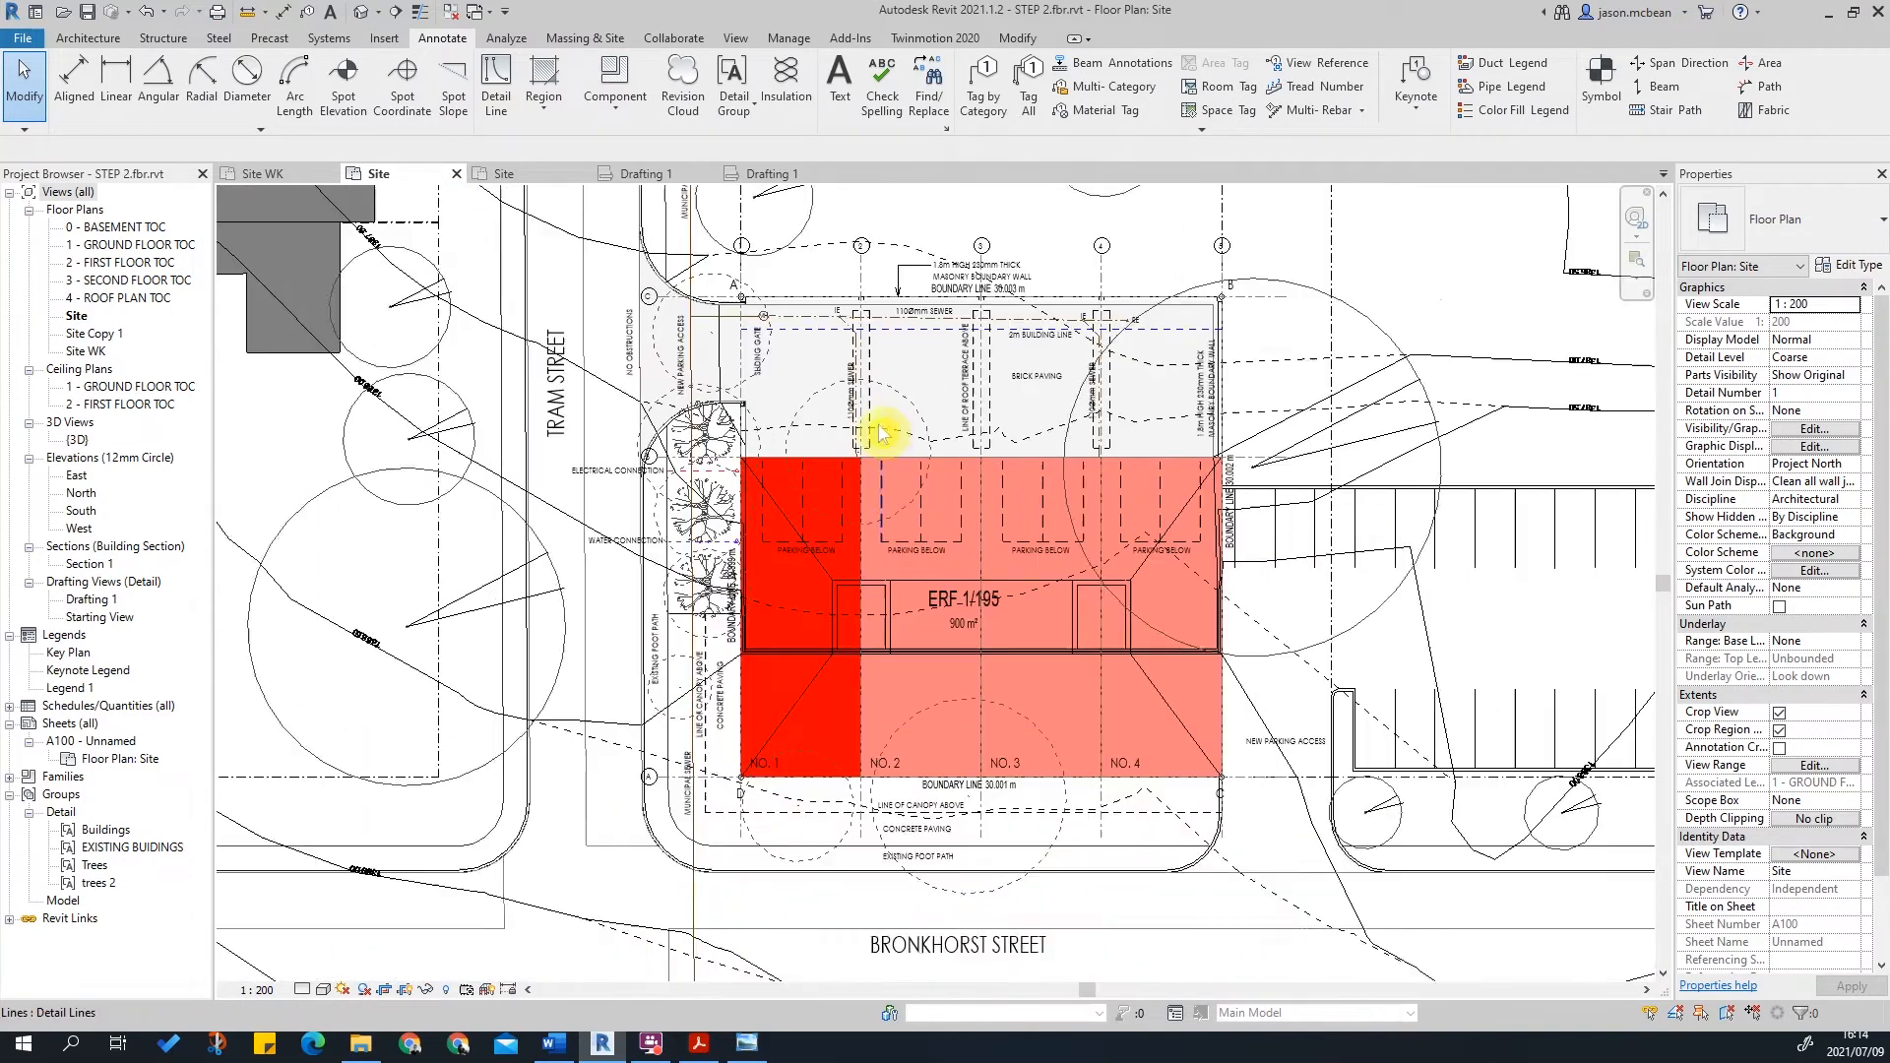
key("Escape")
key("Escape")
key("Escape")
scroll(1033, 434, "up", 3)
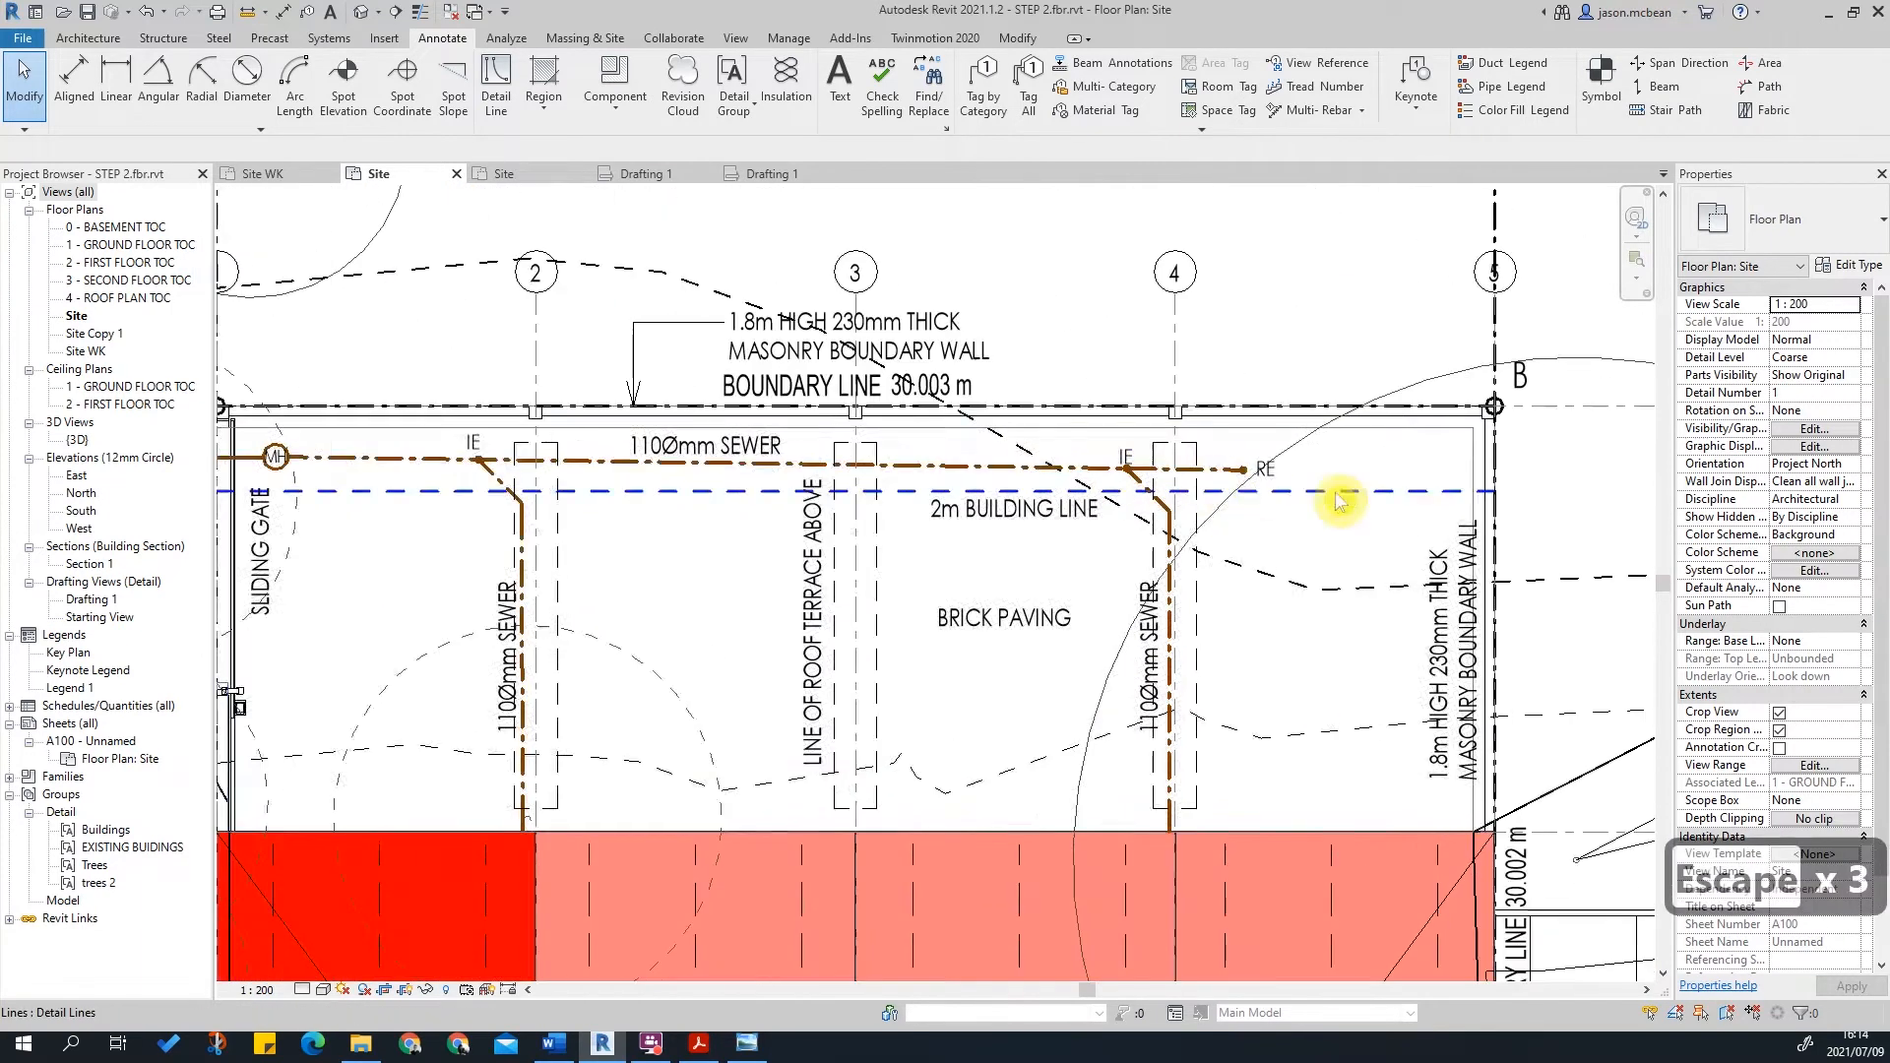
key("Escape")
scroll(1165, 474, "down", 2)
key("Escape")
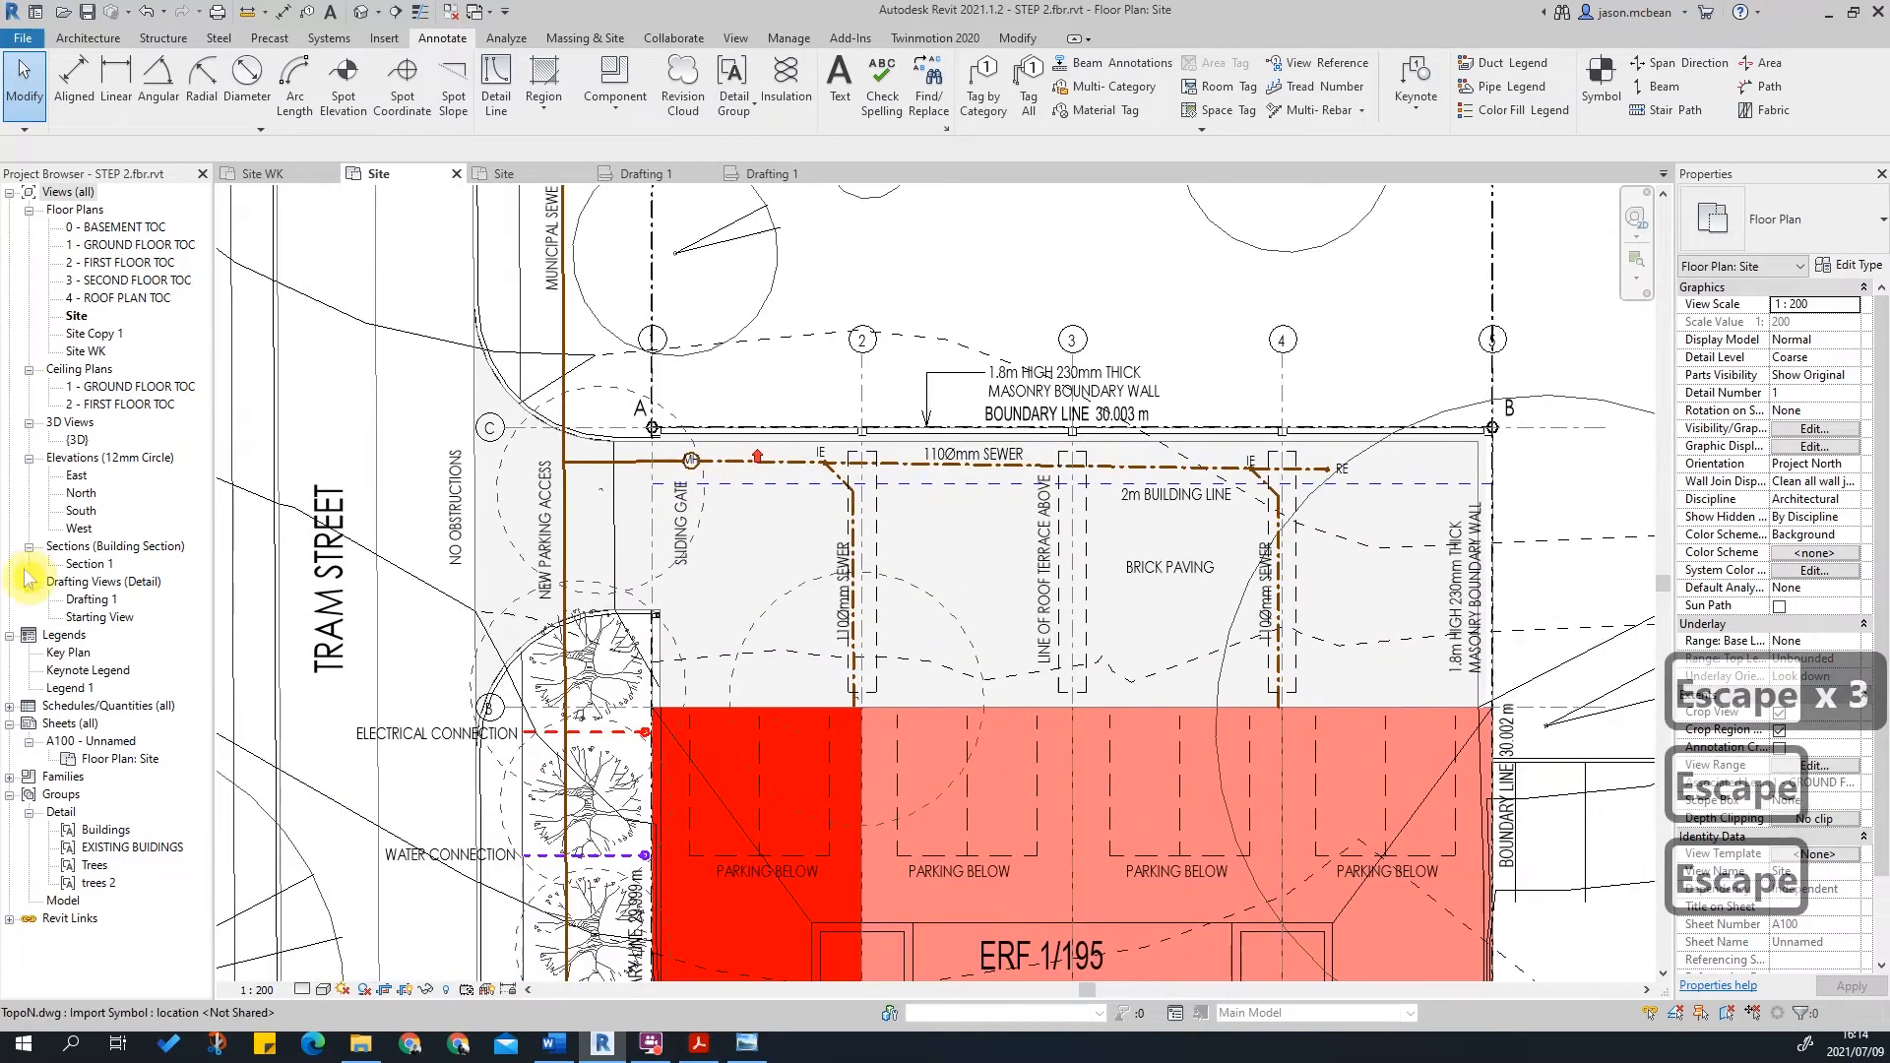
key("Escape")
scroll(1025, 499, "down", 3)
scroll(1034, 574, "up", 3)
key("Escape")
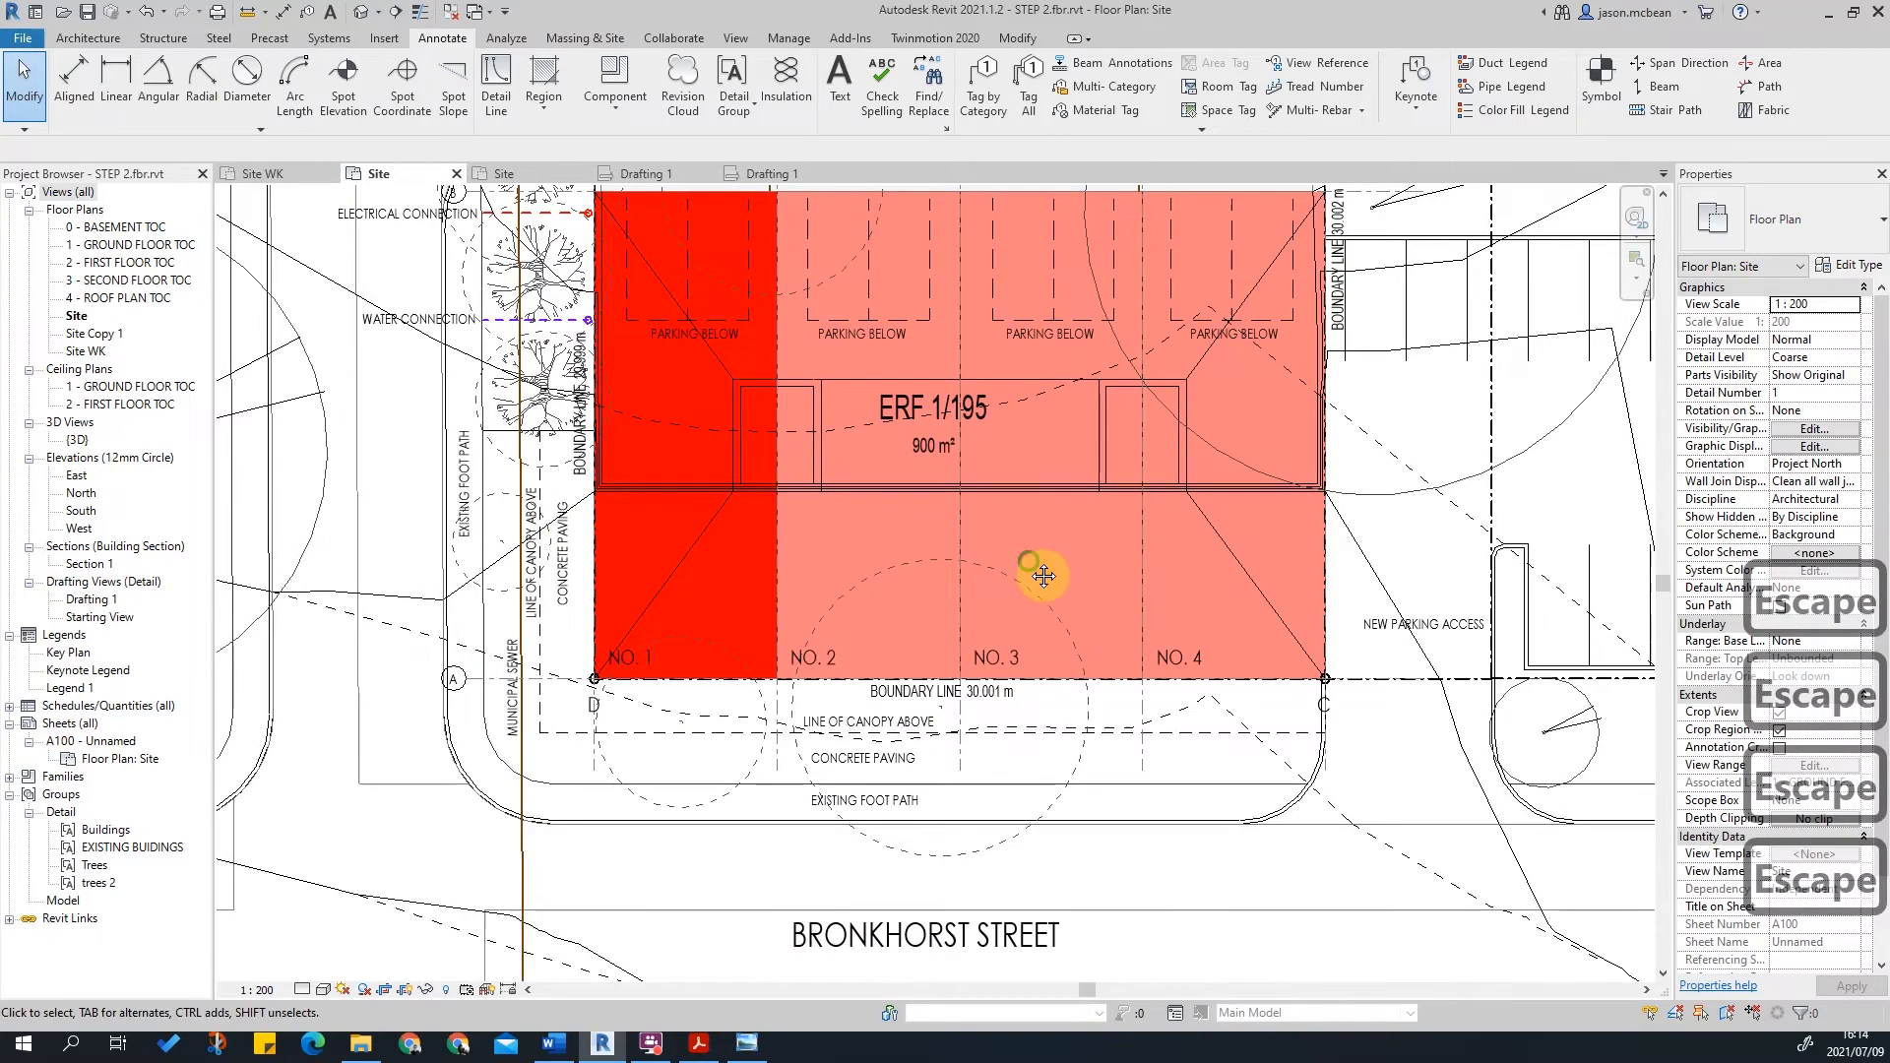
middle_click_drag(1043, 576, 1039, 817)
scroll(843, 616, "down", 2)
scroll(675, 522, "up", 5)
scroll(781, 748, "down", 3)
scroll(1034, 599, "up", 3)
key("Escape")
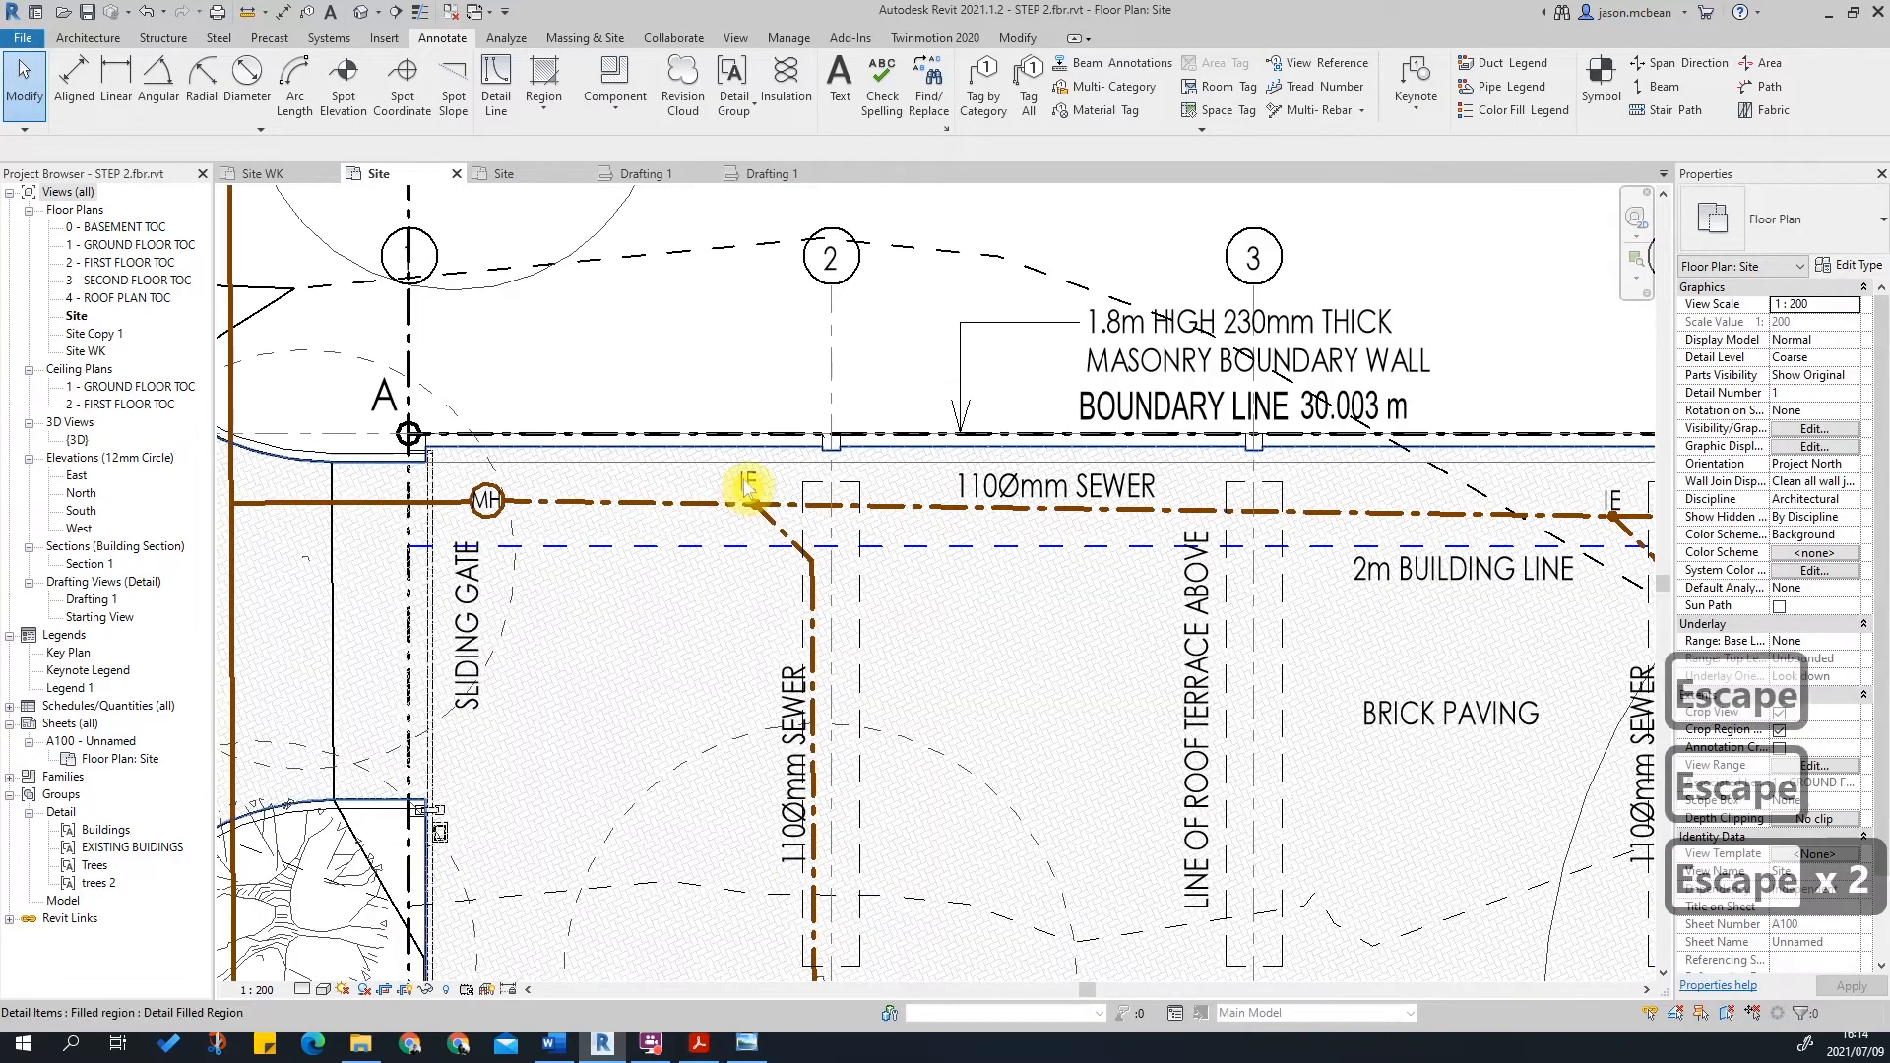
Step: Copy the IE label from the grid 2 sewer junction into the first parking bay of unit NO. 1 and nudge it up
key("Escape")
key("Tab")
left_click(747, 487)
scroll(788, 507, "down", 2)
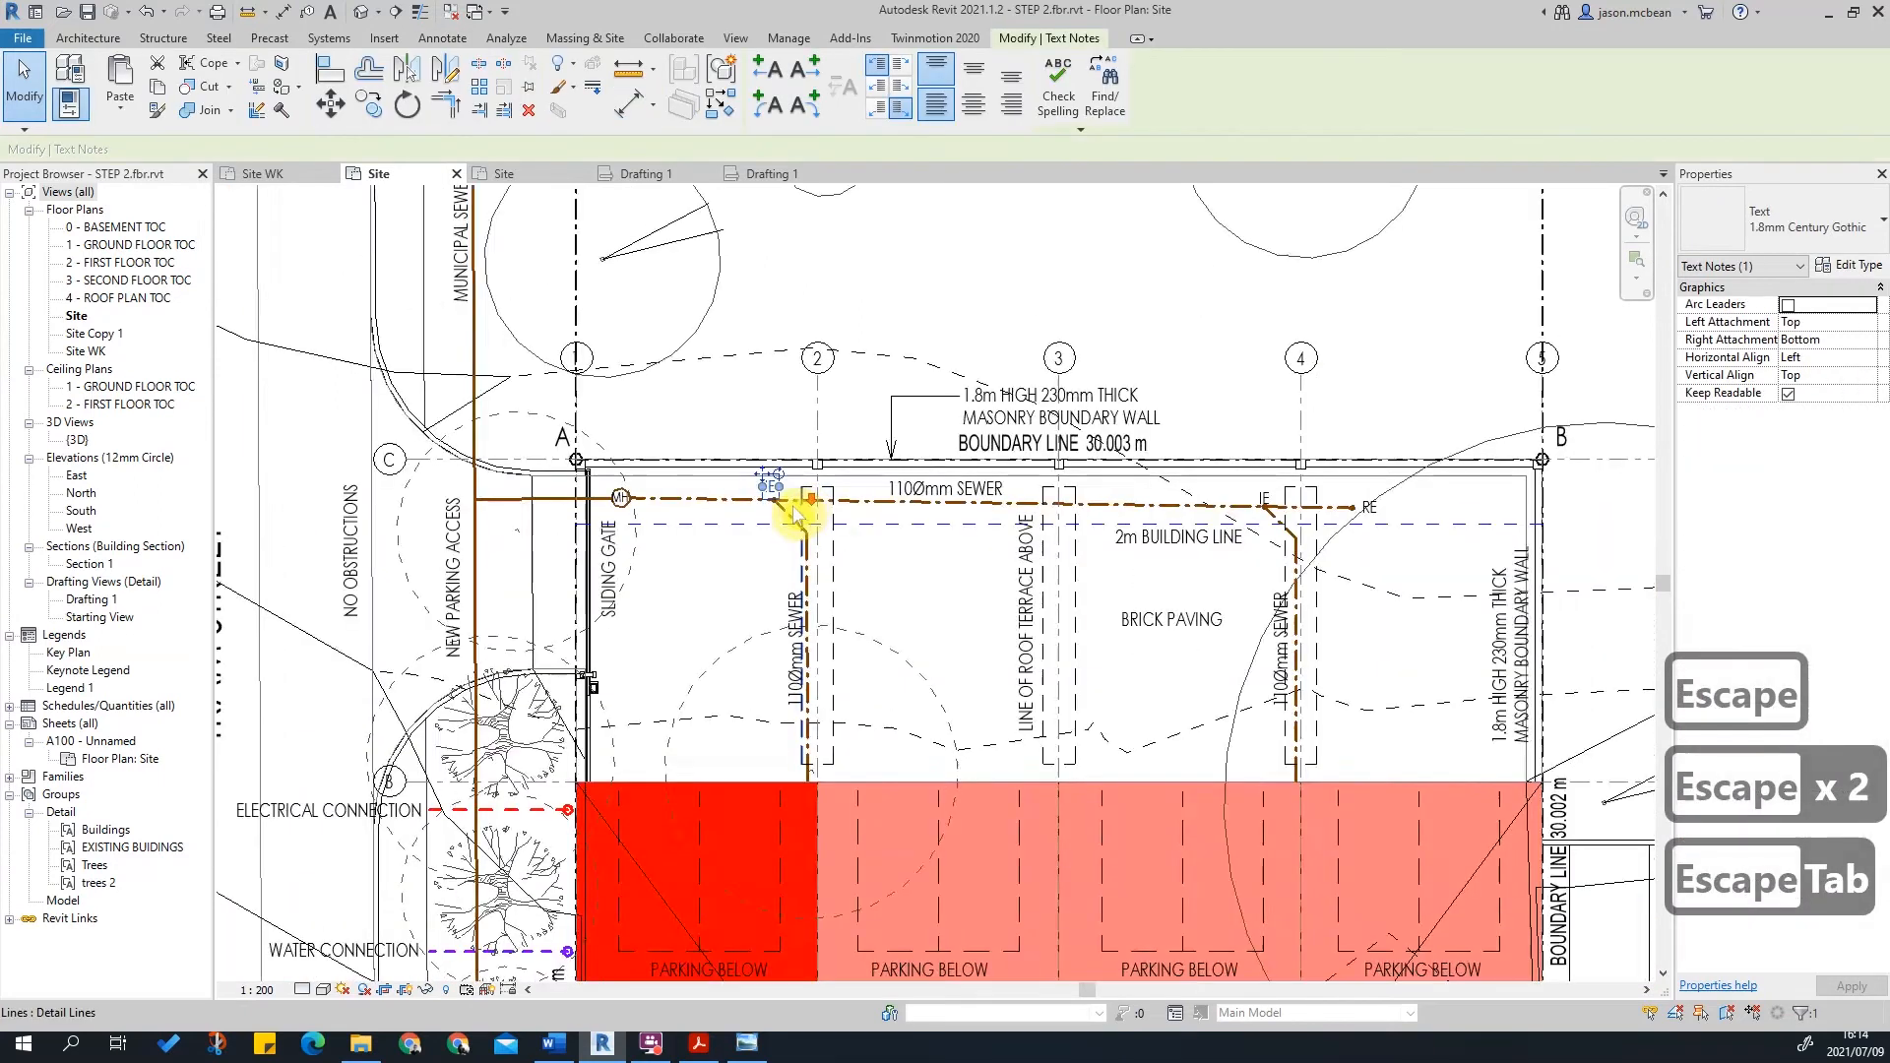
scroll(739, 464, "up", 3)
scroll(742, 451, "down", 2)
left_click_drag(744, 451, 566, 863)
scroll(549, 863, "up", 4)
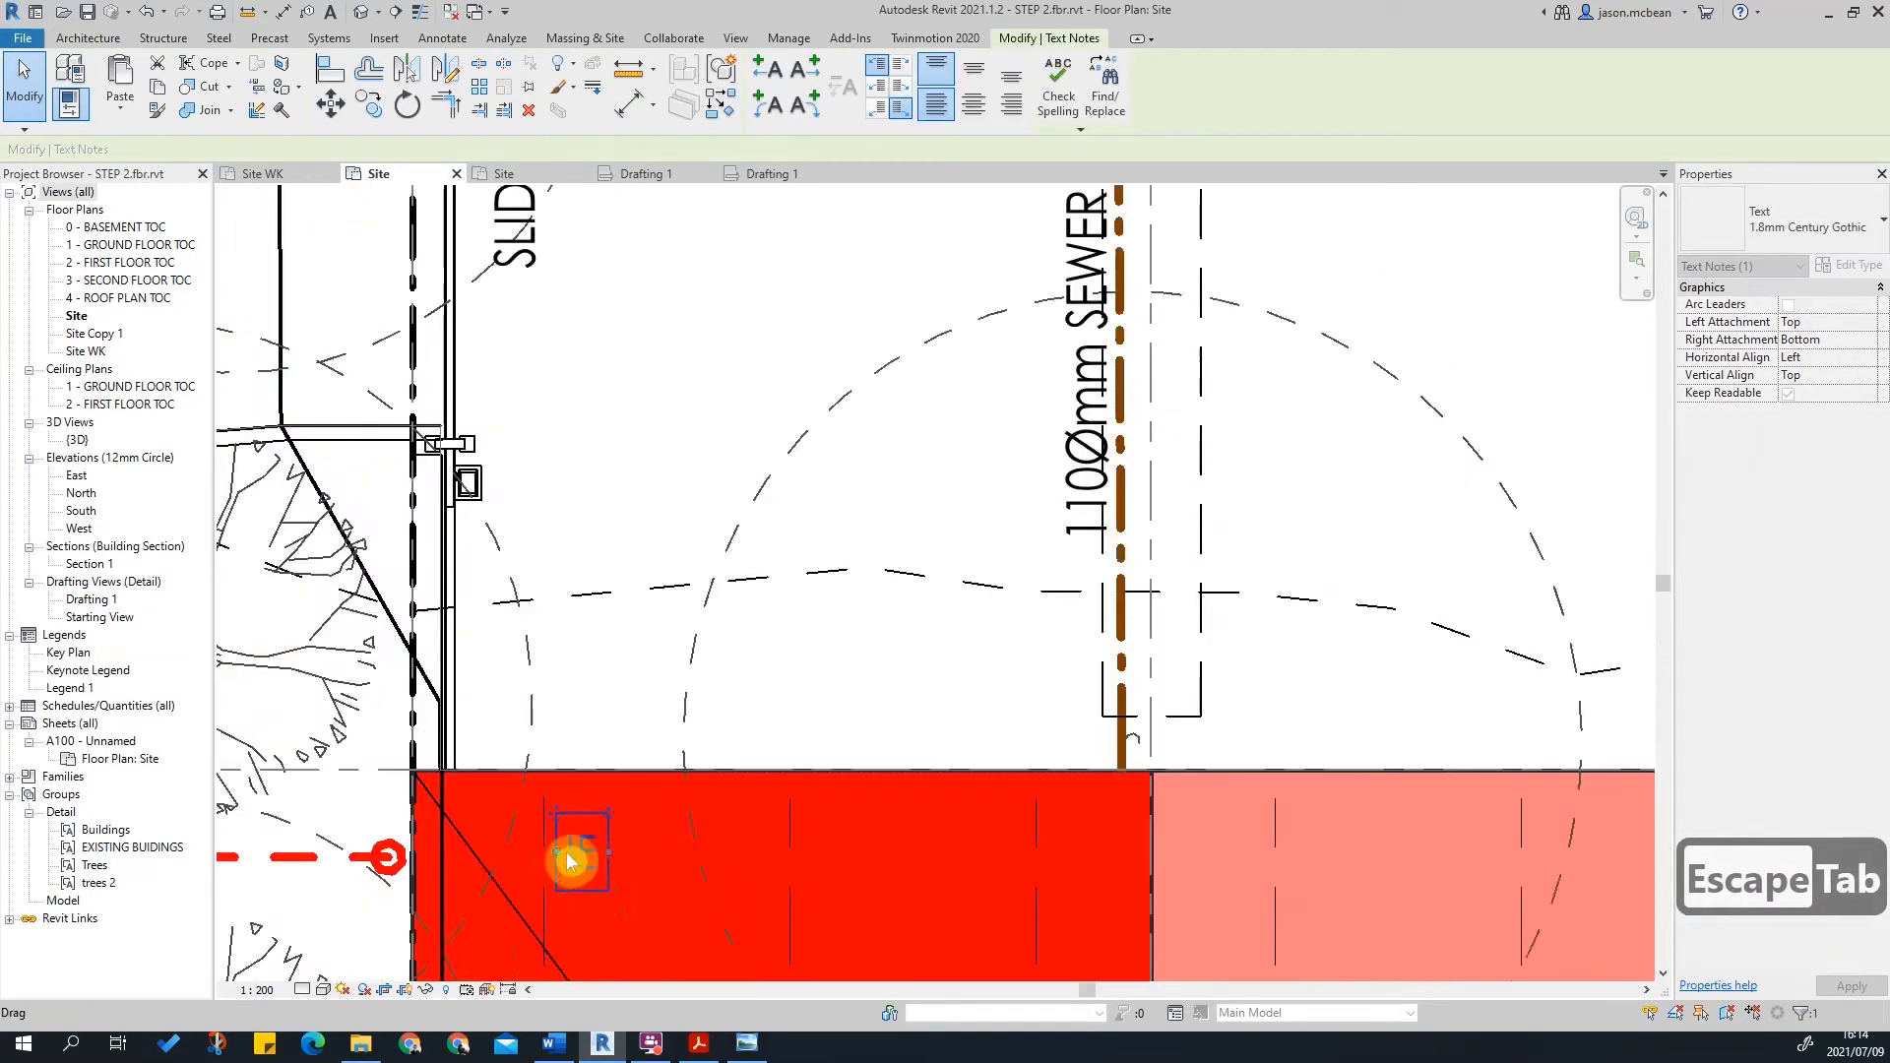
scroll(566, 864, "up", 2)
key("Up")
key("Up")
key("Up")
middle_click_drag(697, 832, 868, 640)
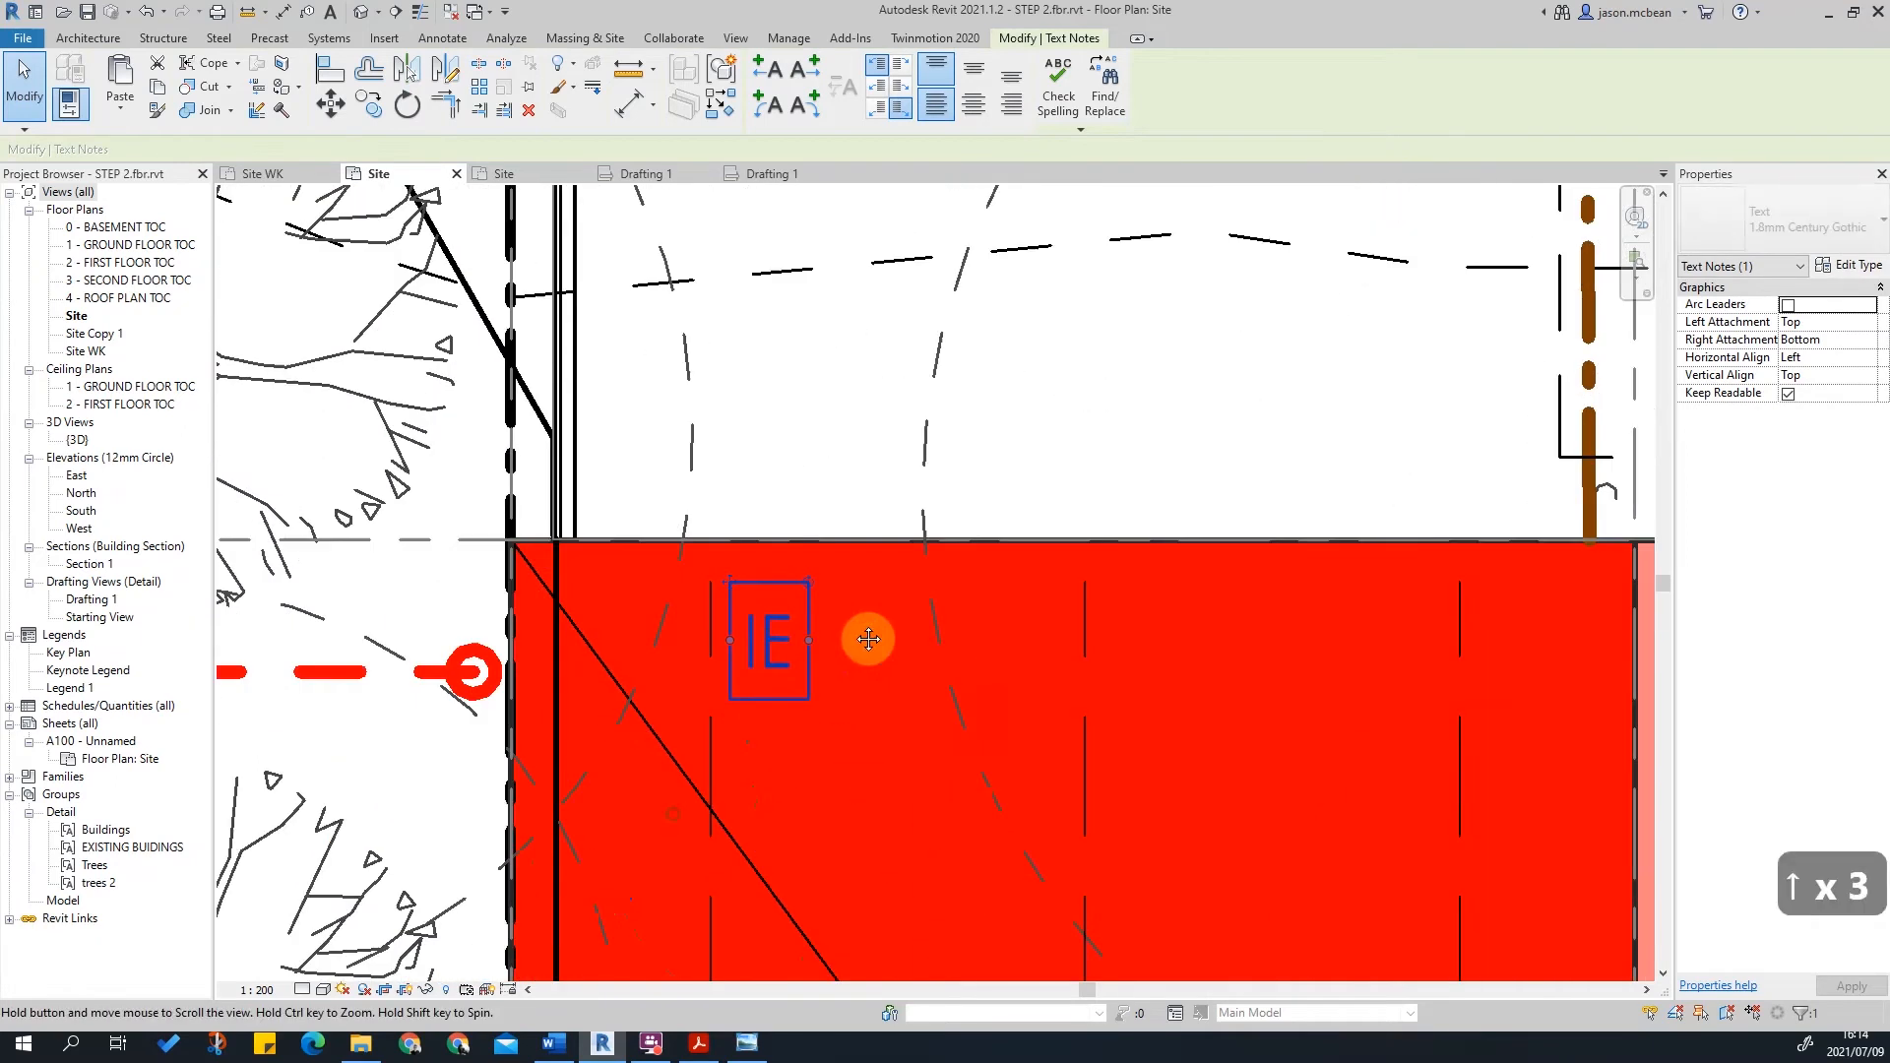
Step: Change the text of the label in the first parking bay to "1"
double_click(762, 654)
type("1")
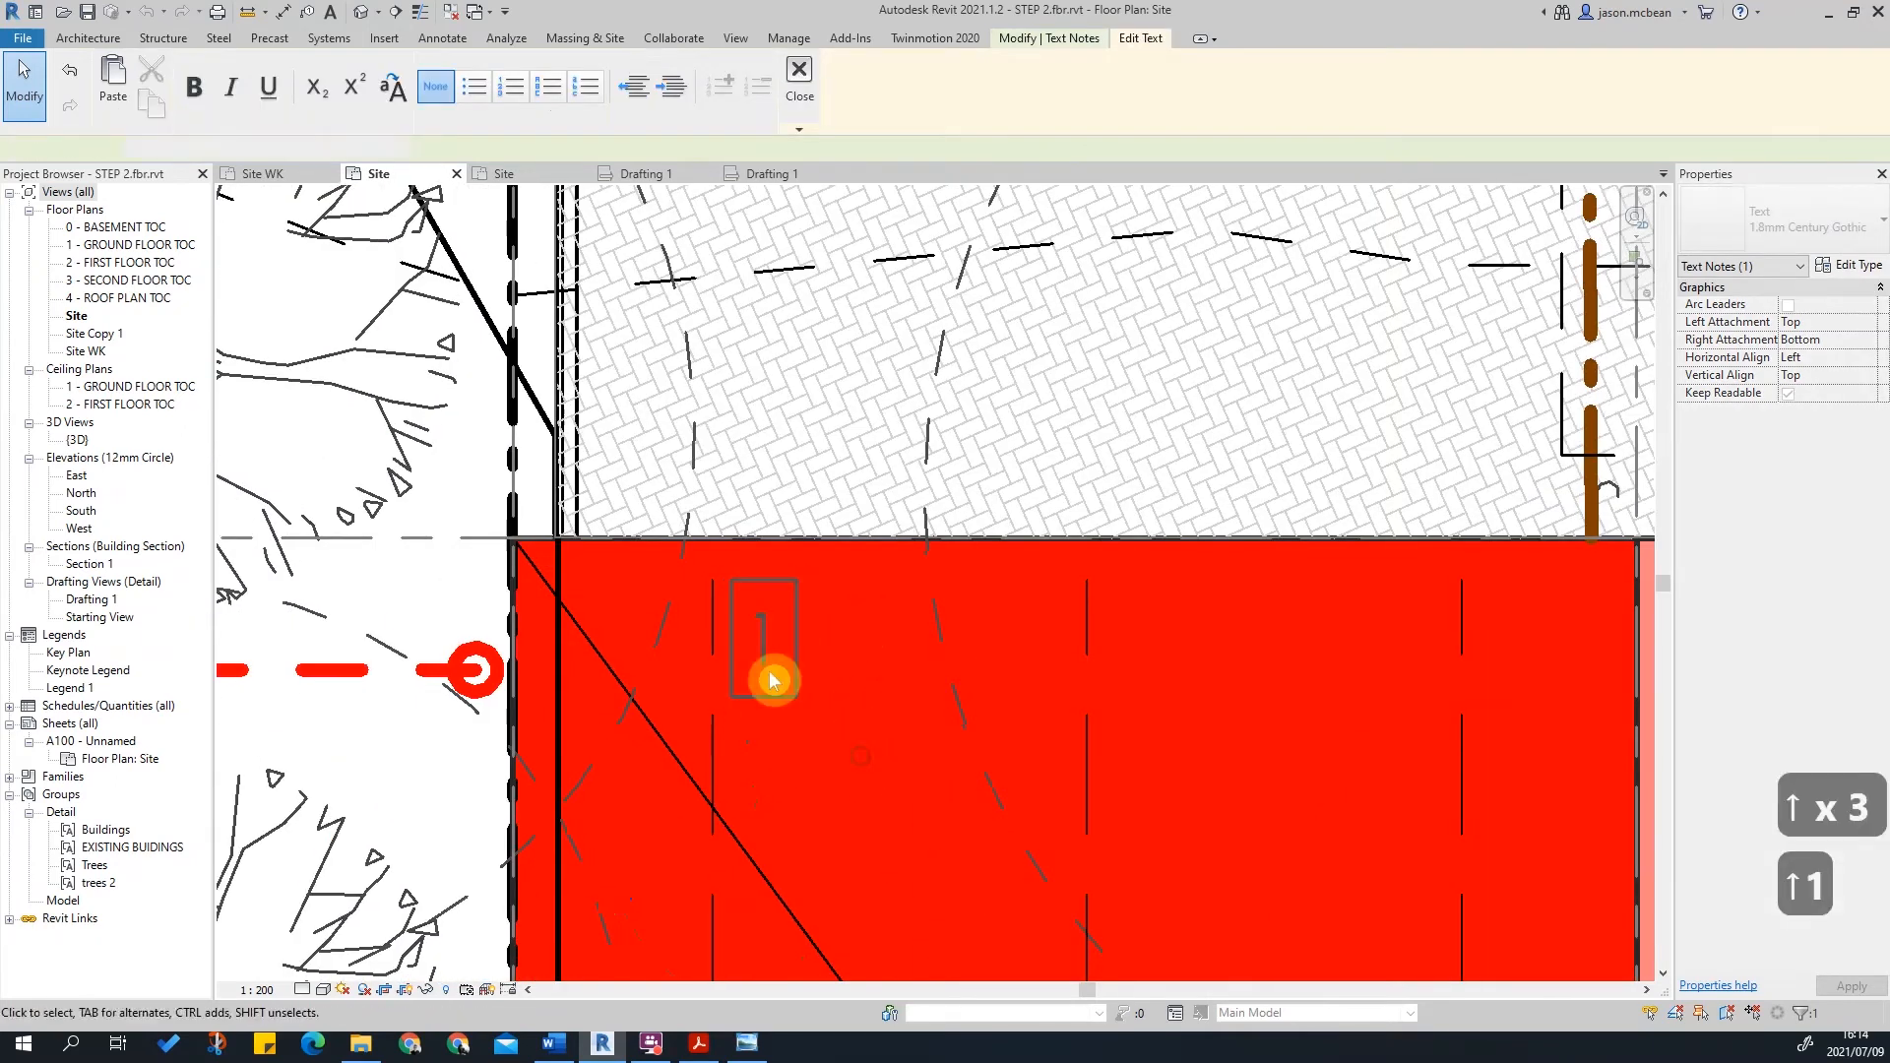
left_click(837, 708)
Step: Copy the bay number 1 into the second parking bay of unit NO. 1 and change its text to "2"
scroll(831, 675, "down", 2)
left_click_drag(742, 619, 987, 653)
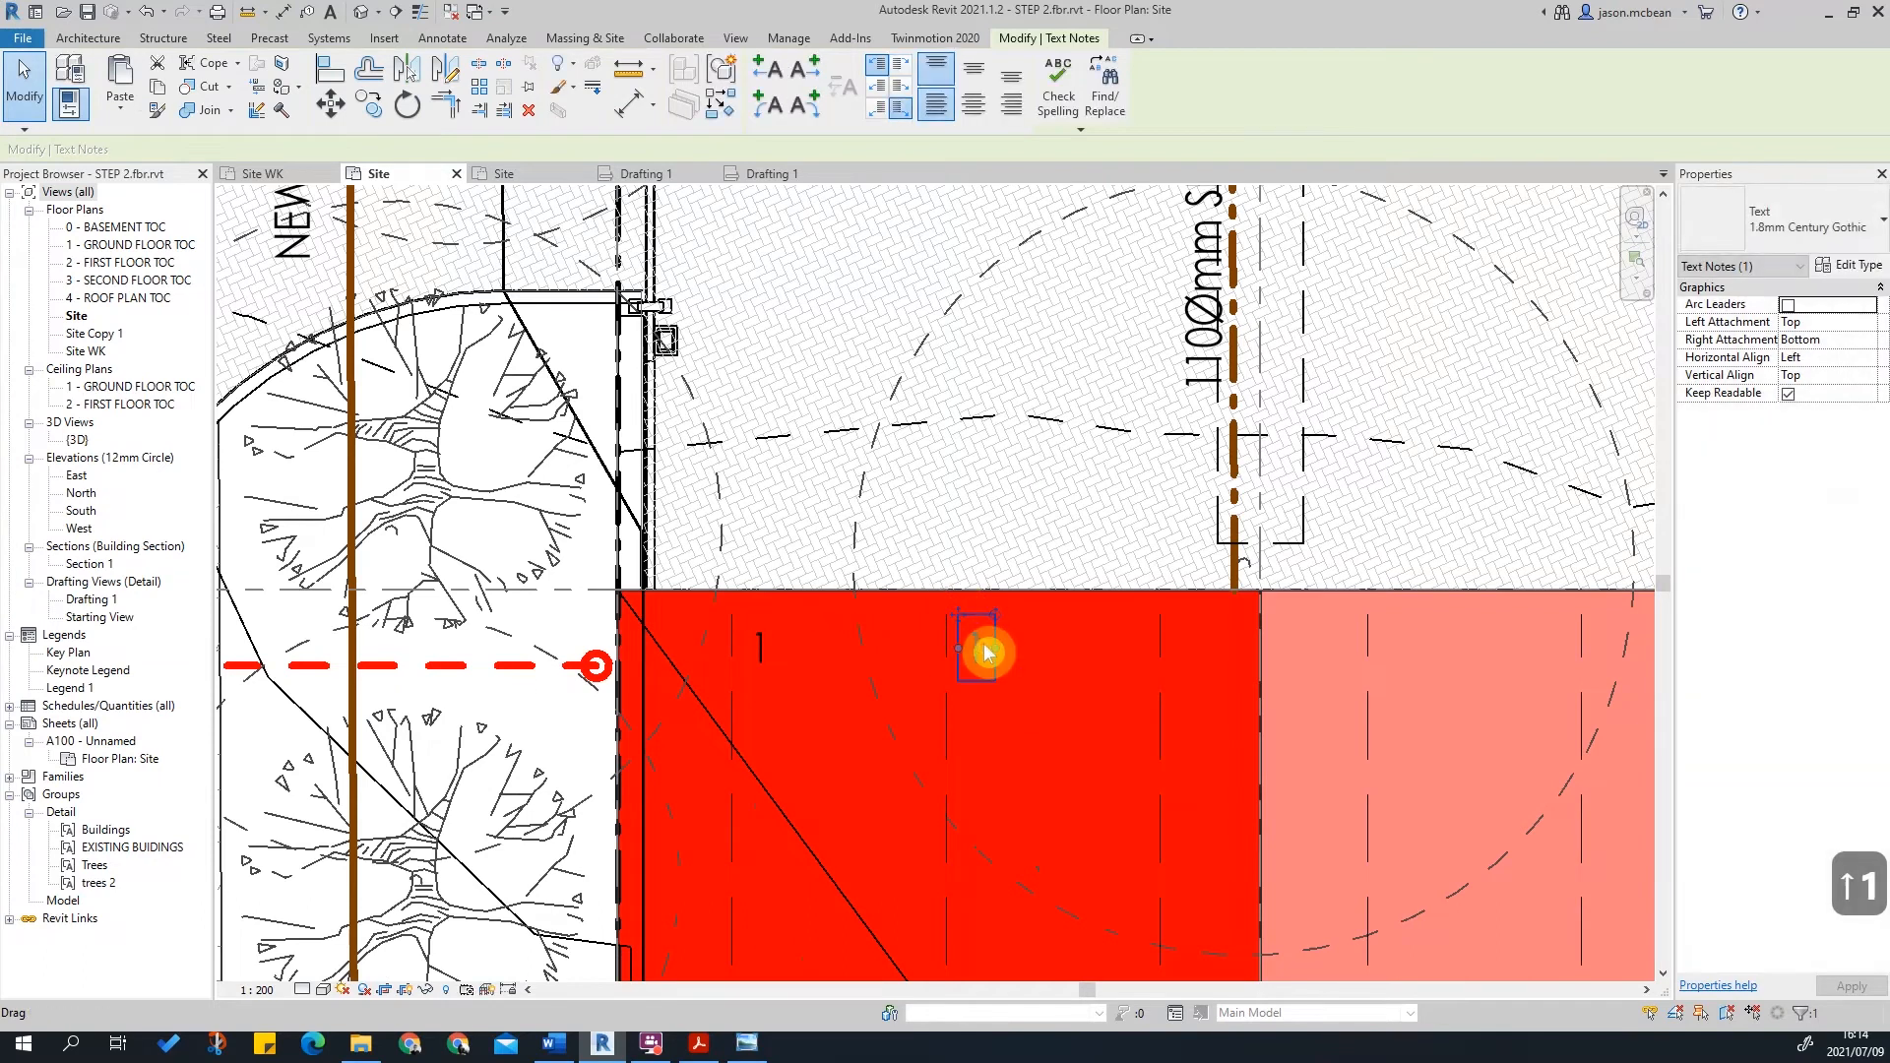
double_click(987, 653)
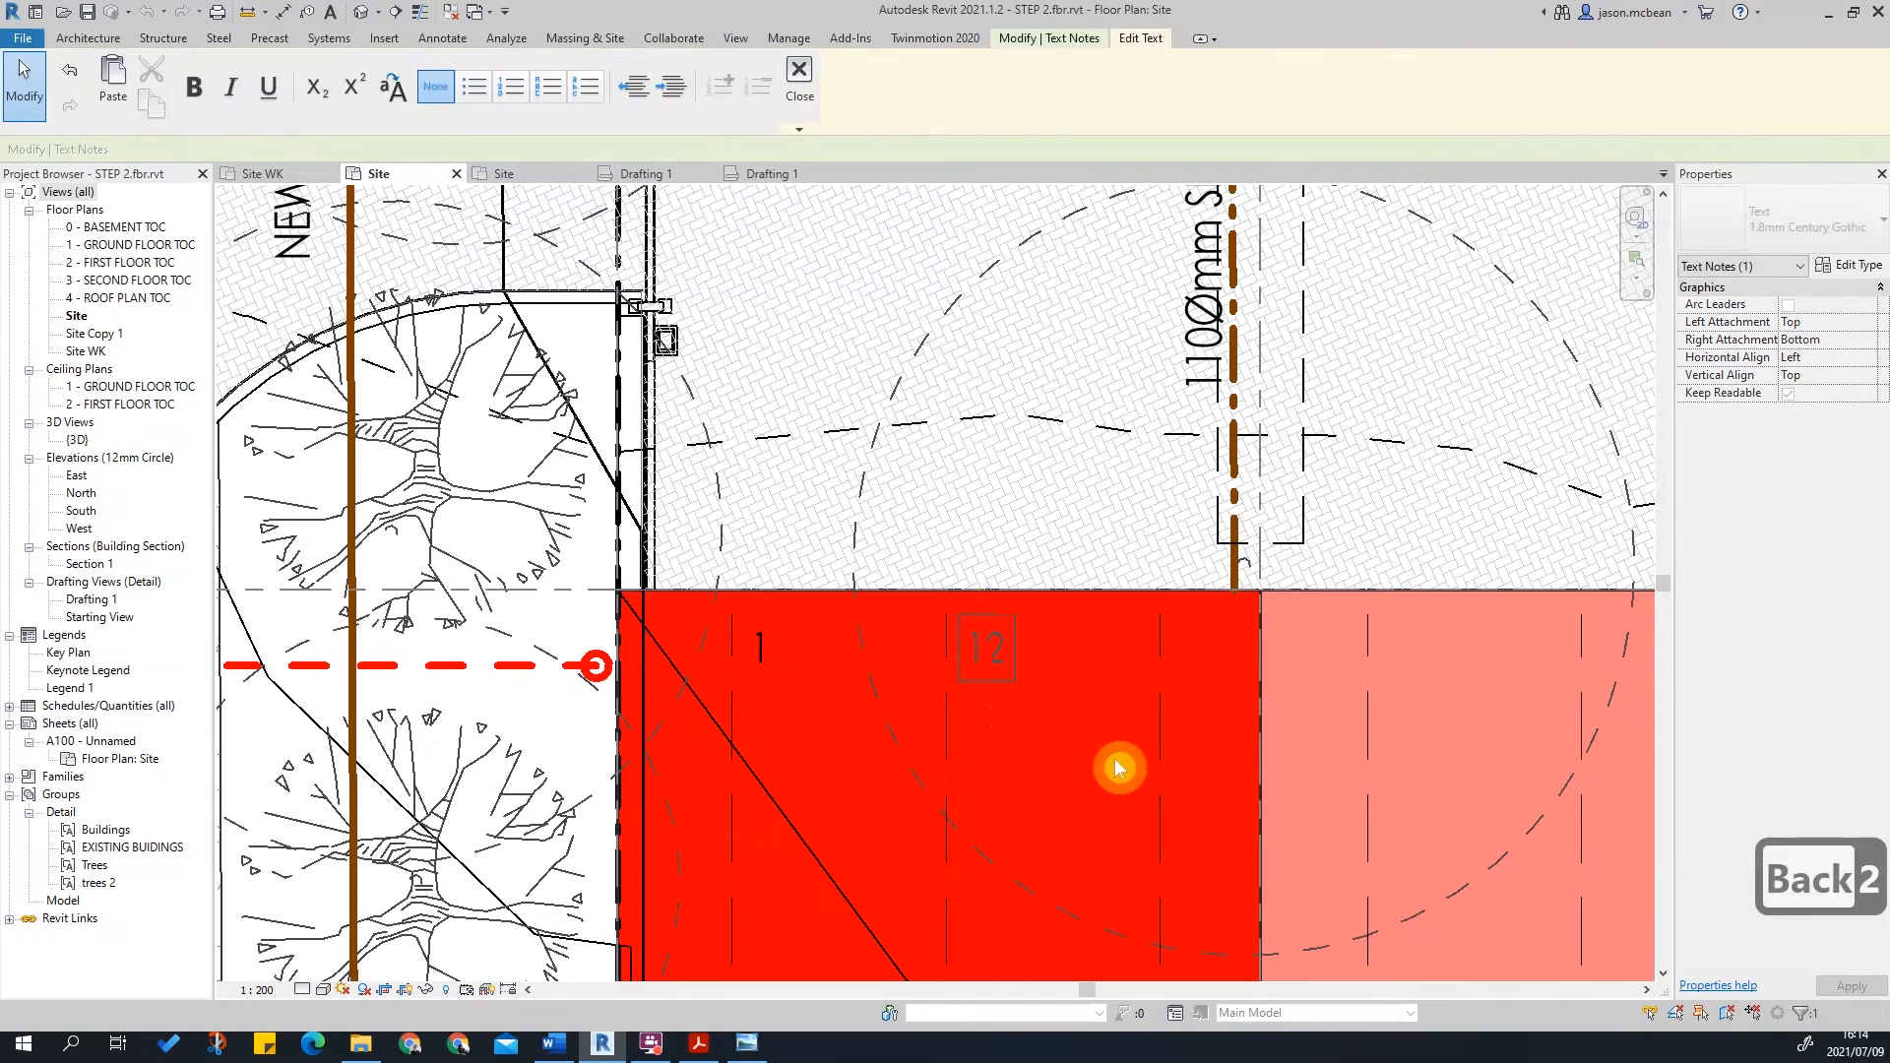
left_click(992, 705)
double_click(990, 666)
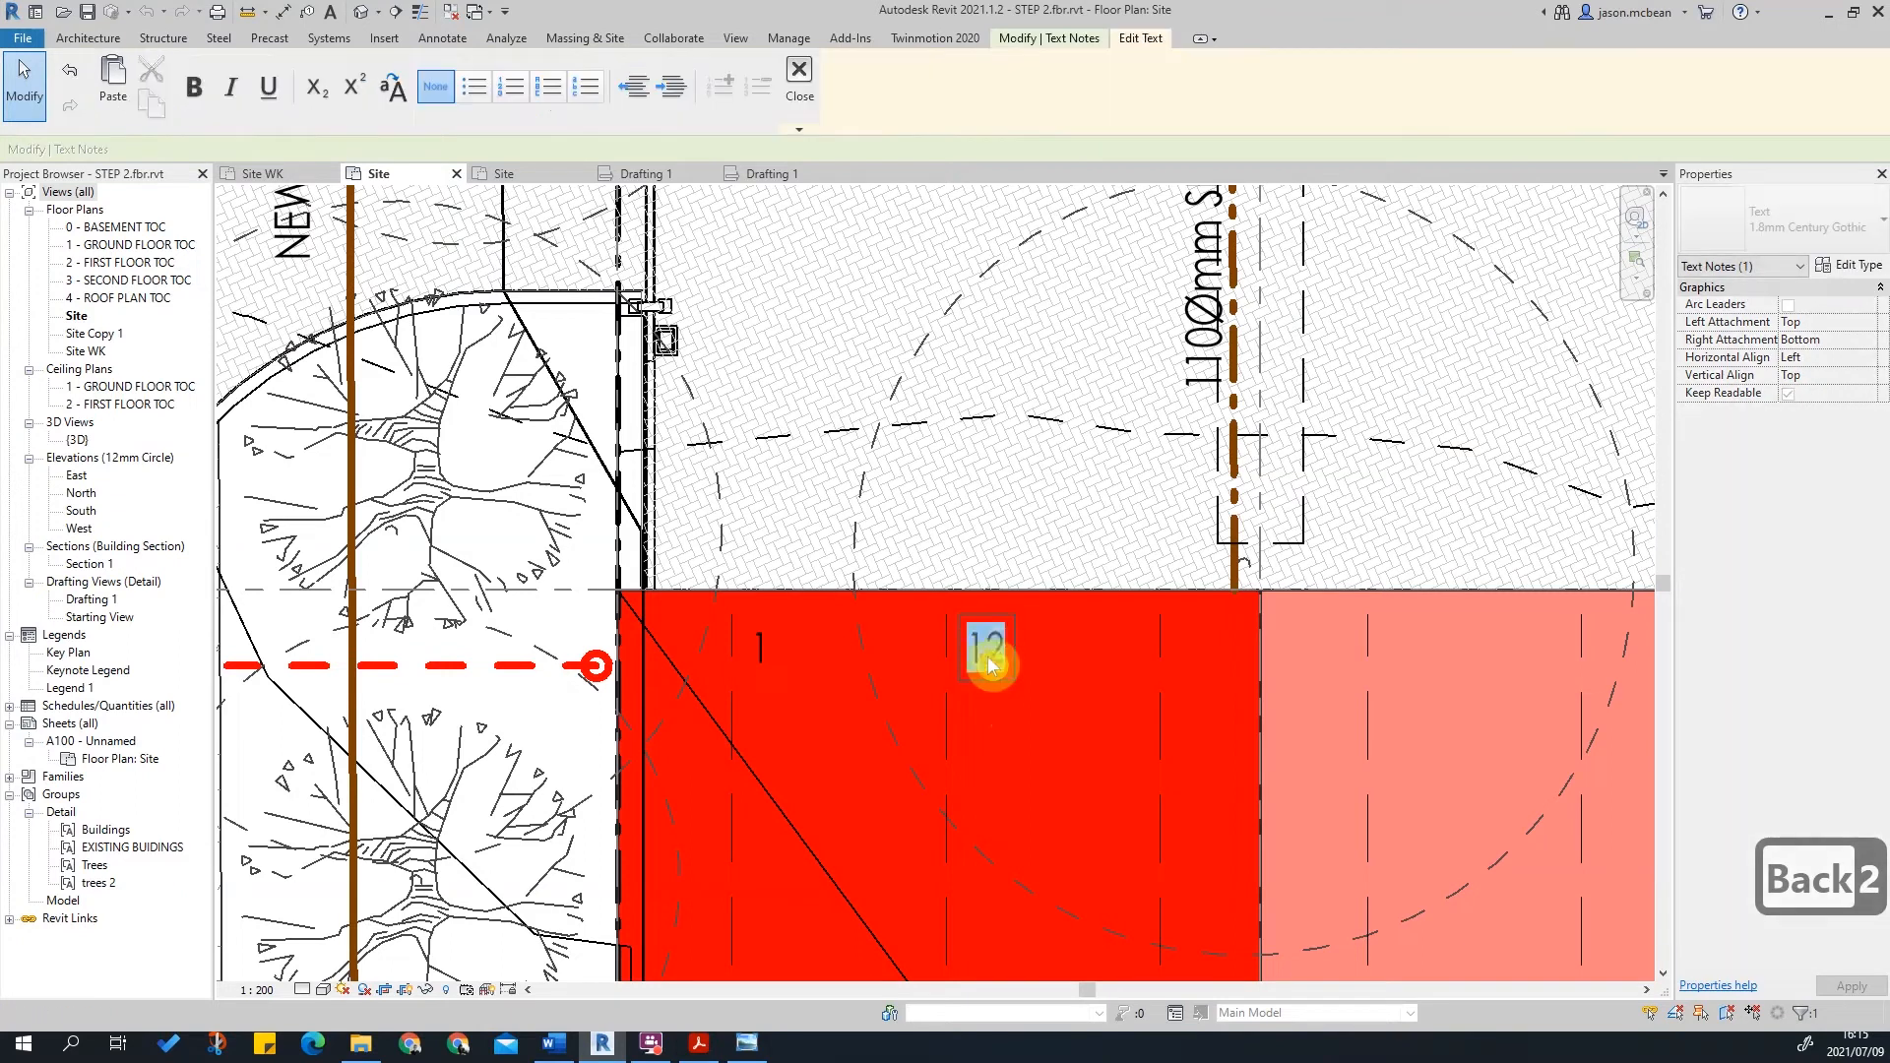
type("2")
left_click(1139, 785)
Step: Copy the bay number 2 into the first parking bay of unit NO. 2 and change its text to "3"
middle_click_drag(1025, 660, 823, 603)
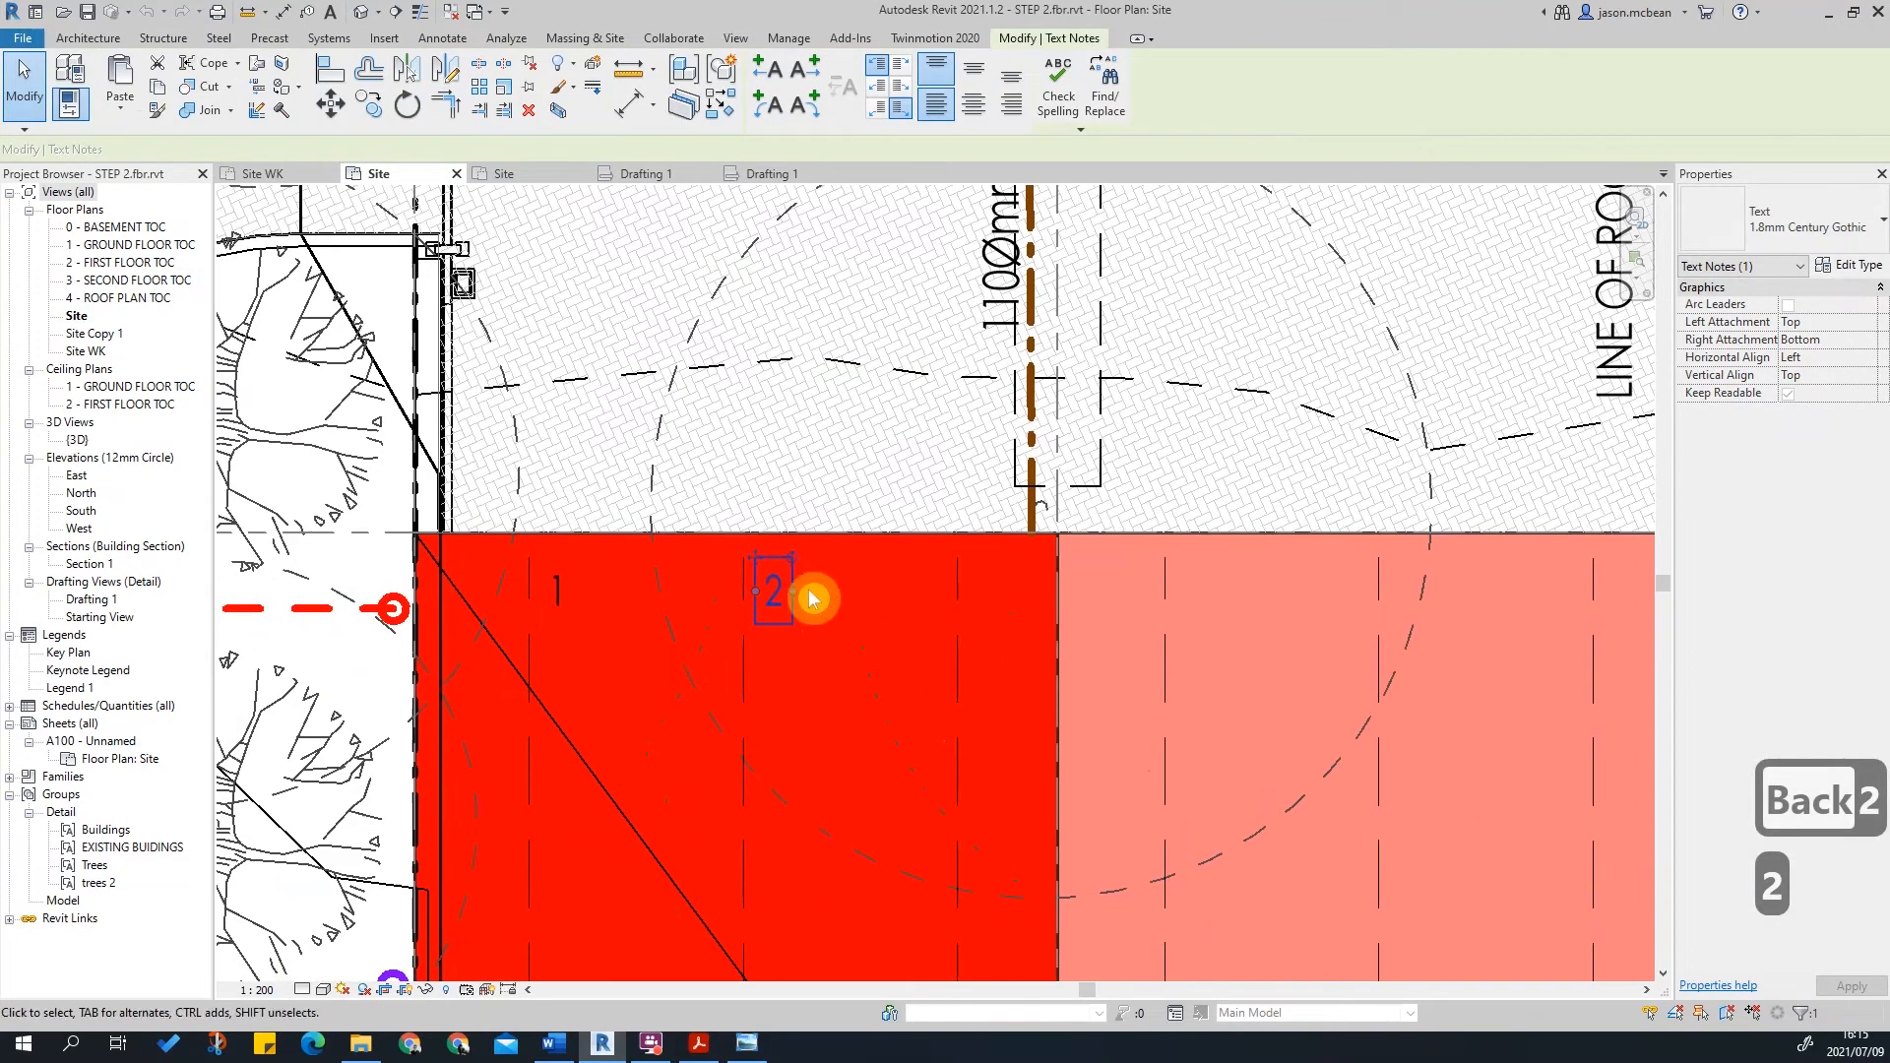
left_click_drag(763, 561, 1193, 572)
double_click(1201, 595)
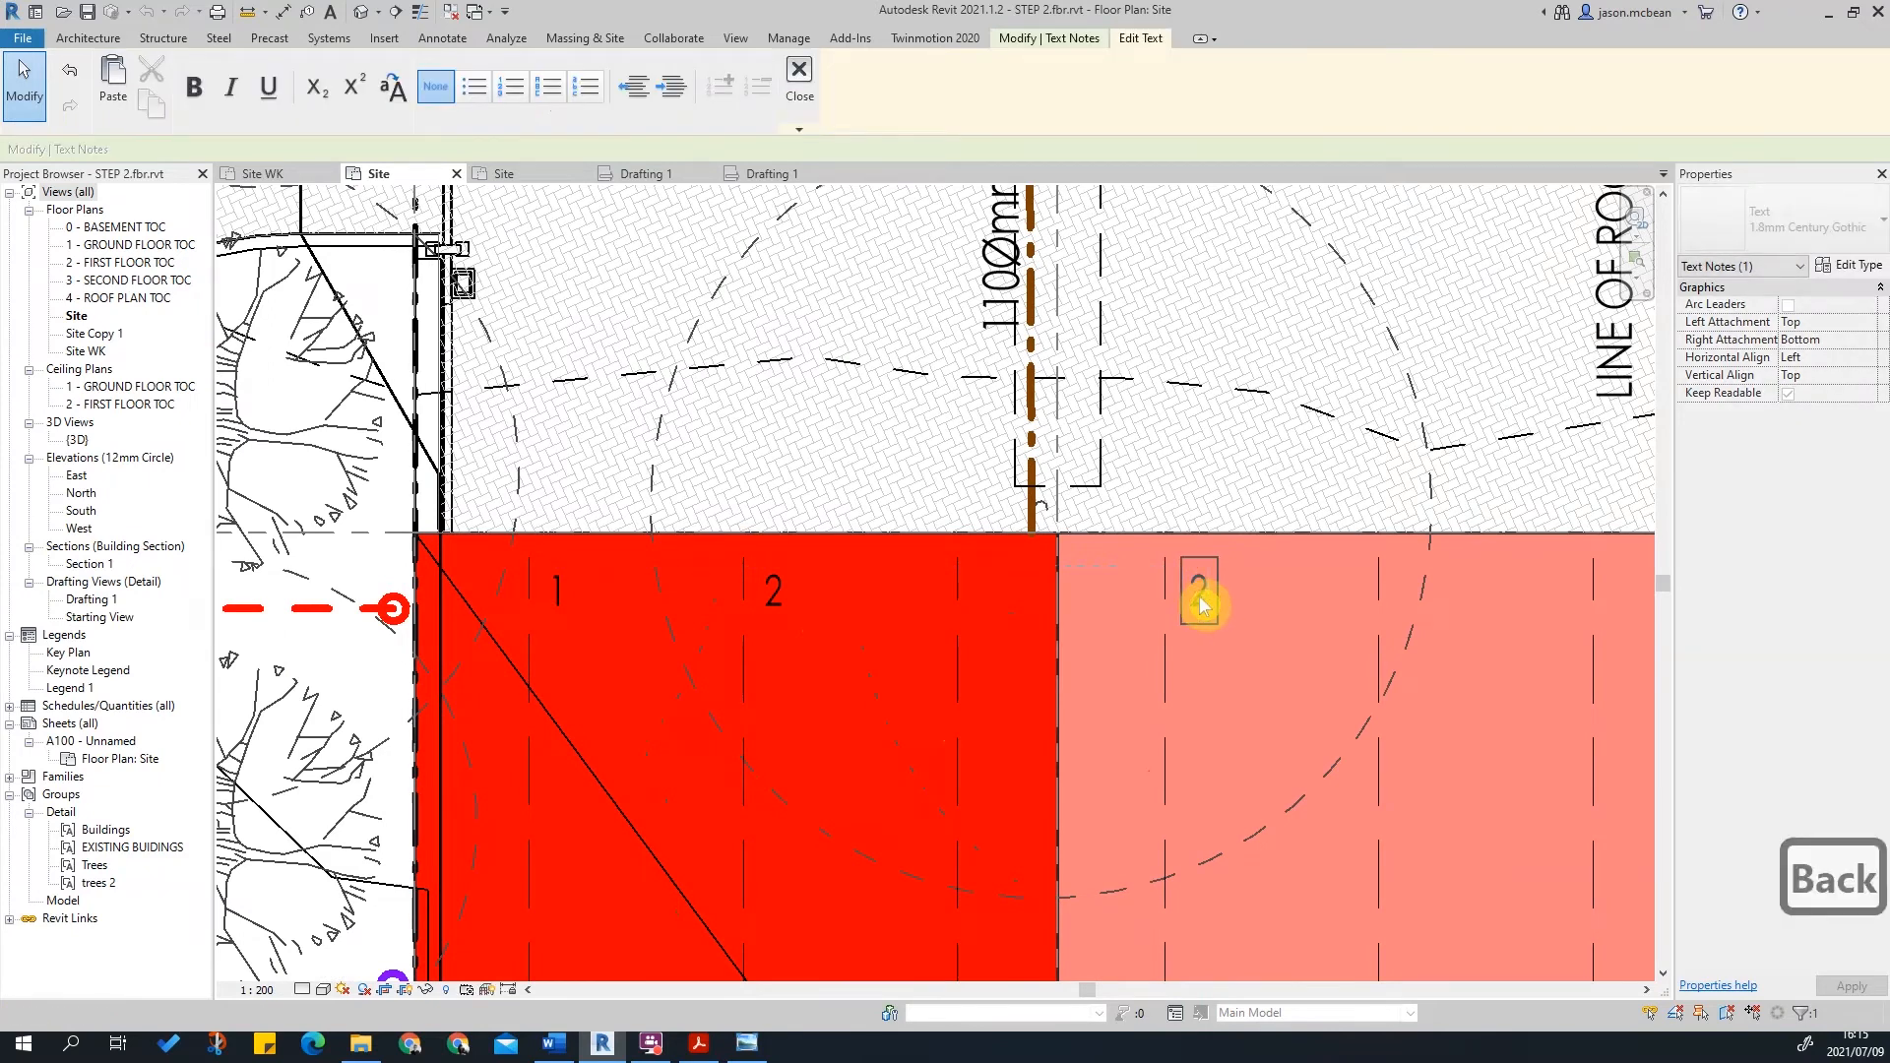
type("4")
key("BackSpace")
key("BackSpace")
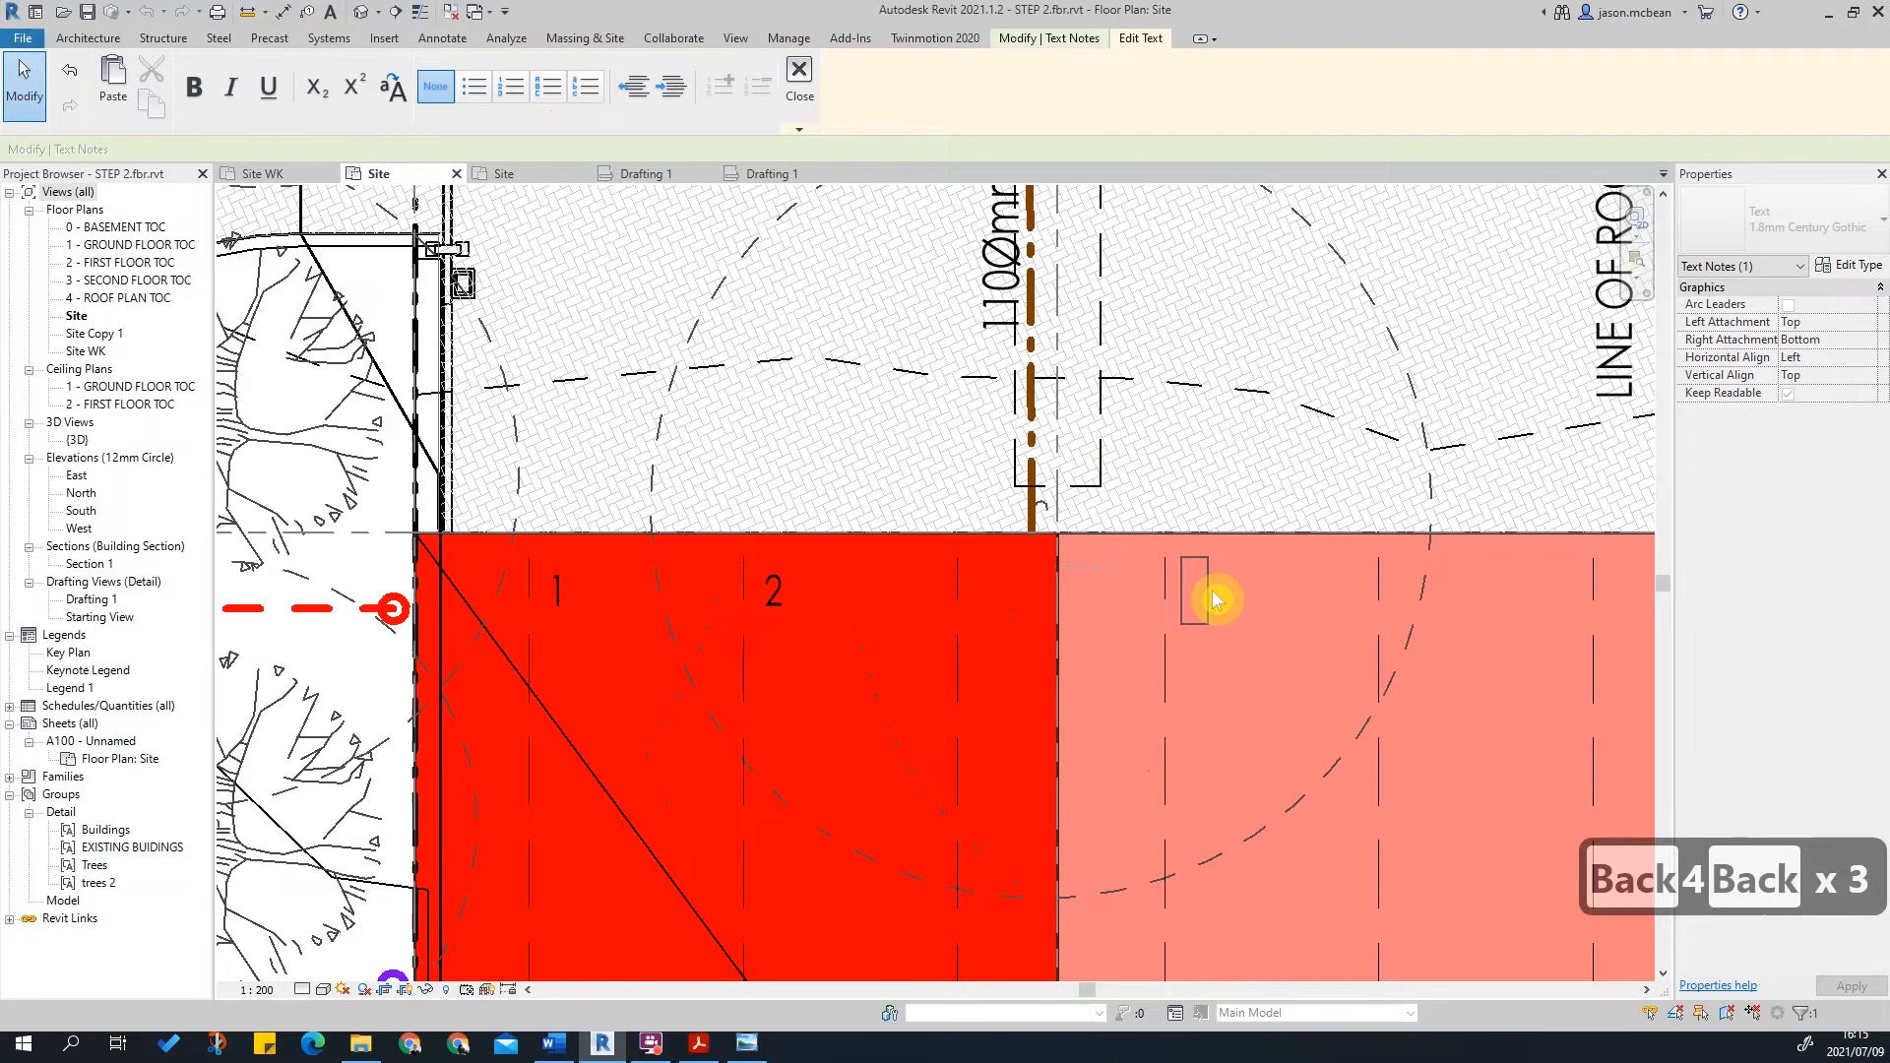
type("3")
left_click(1279, 663)
Step: Copy the bay number 3 into the second parking bay of unit NO. 2 and change its text to "4"
middle_click_drag(1279, 663, 1007, 658)
left_click_drag(907, 554, 1115, 559)
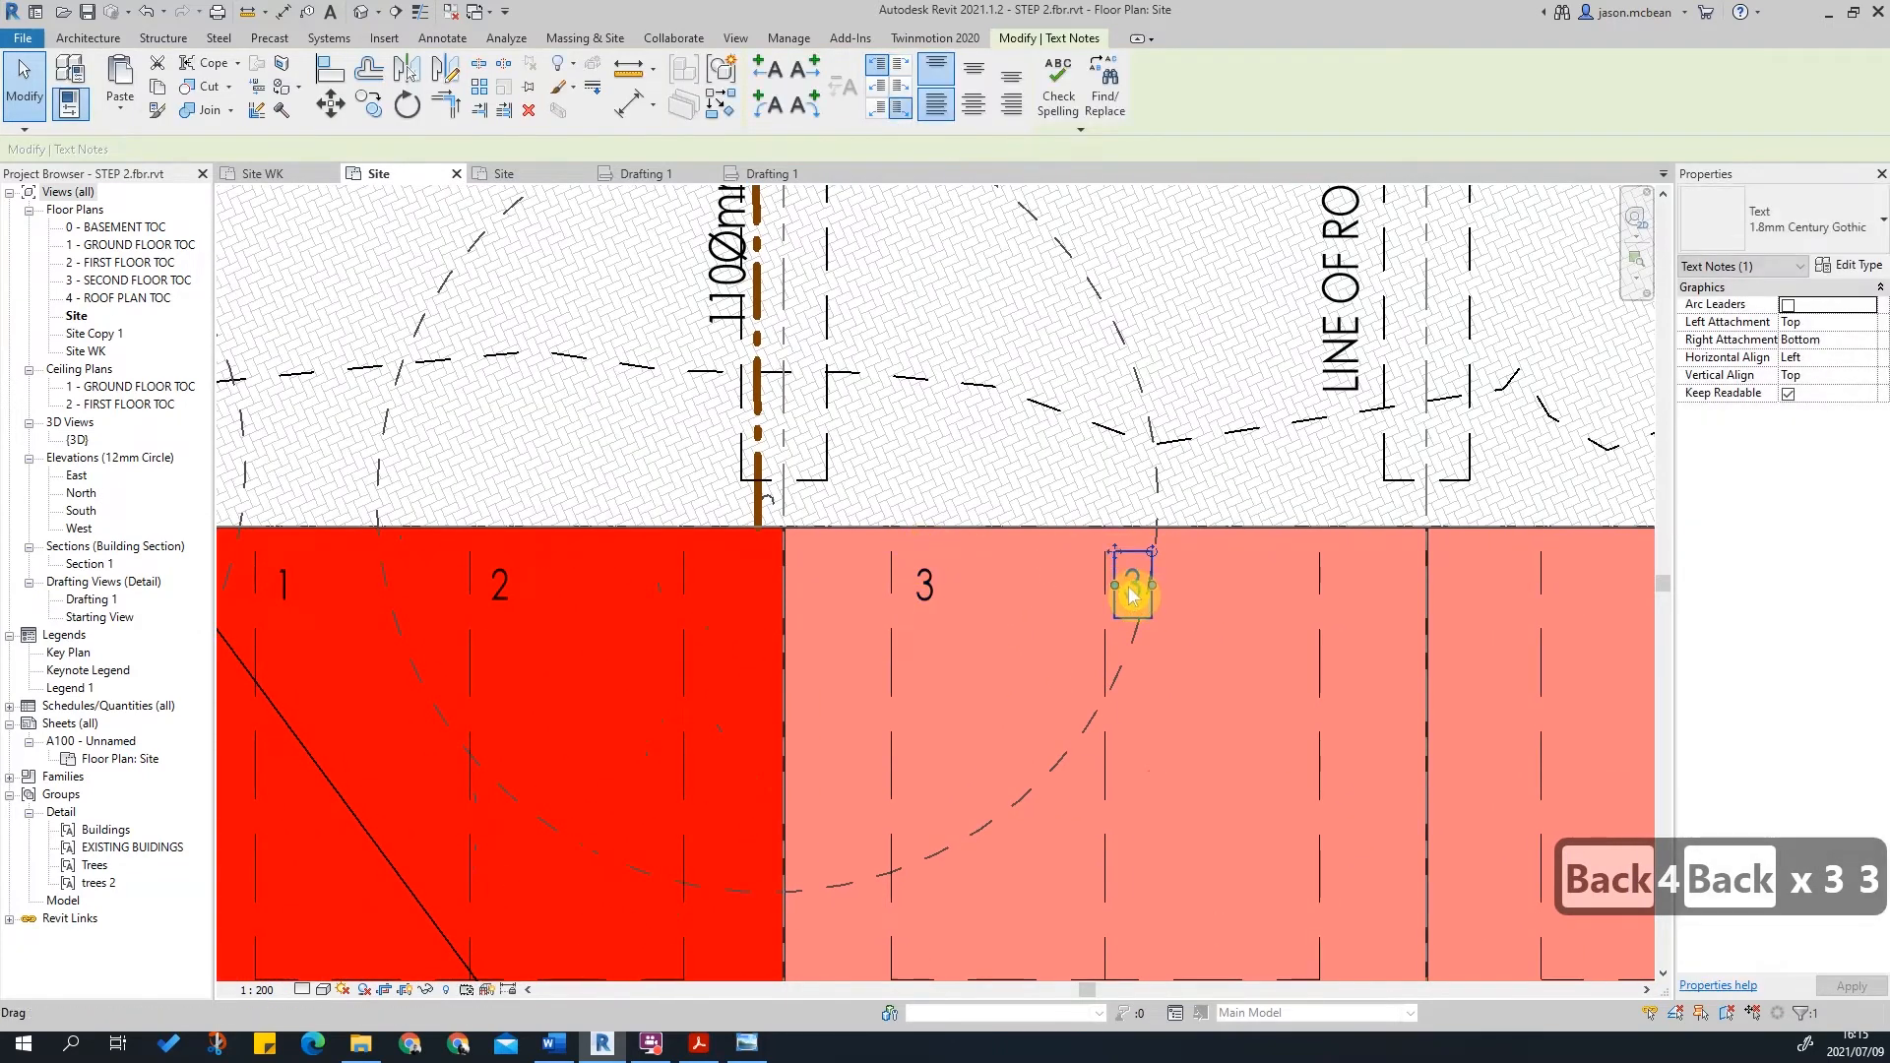
left_click(1138, 601)
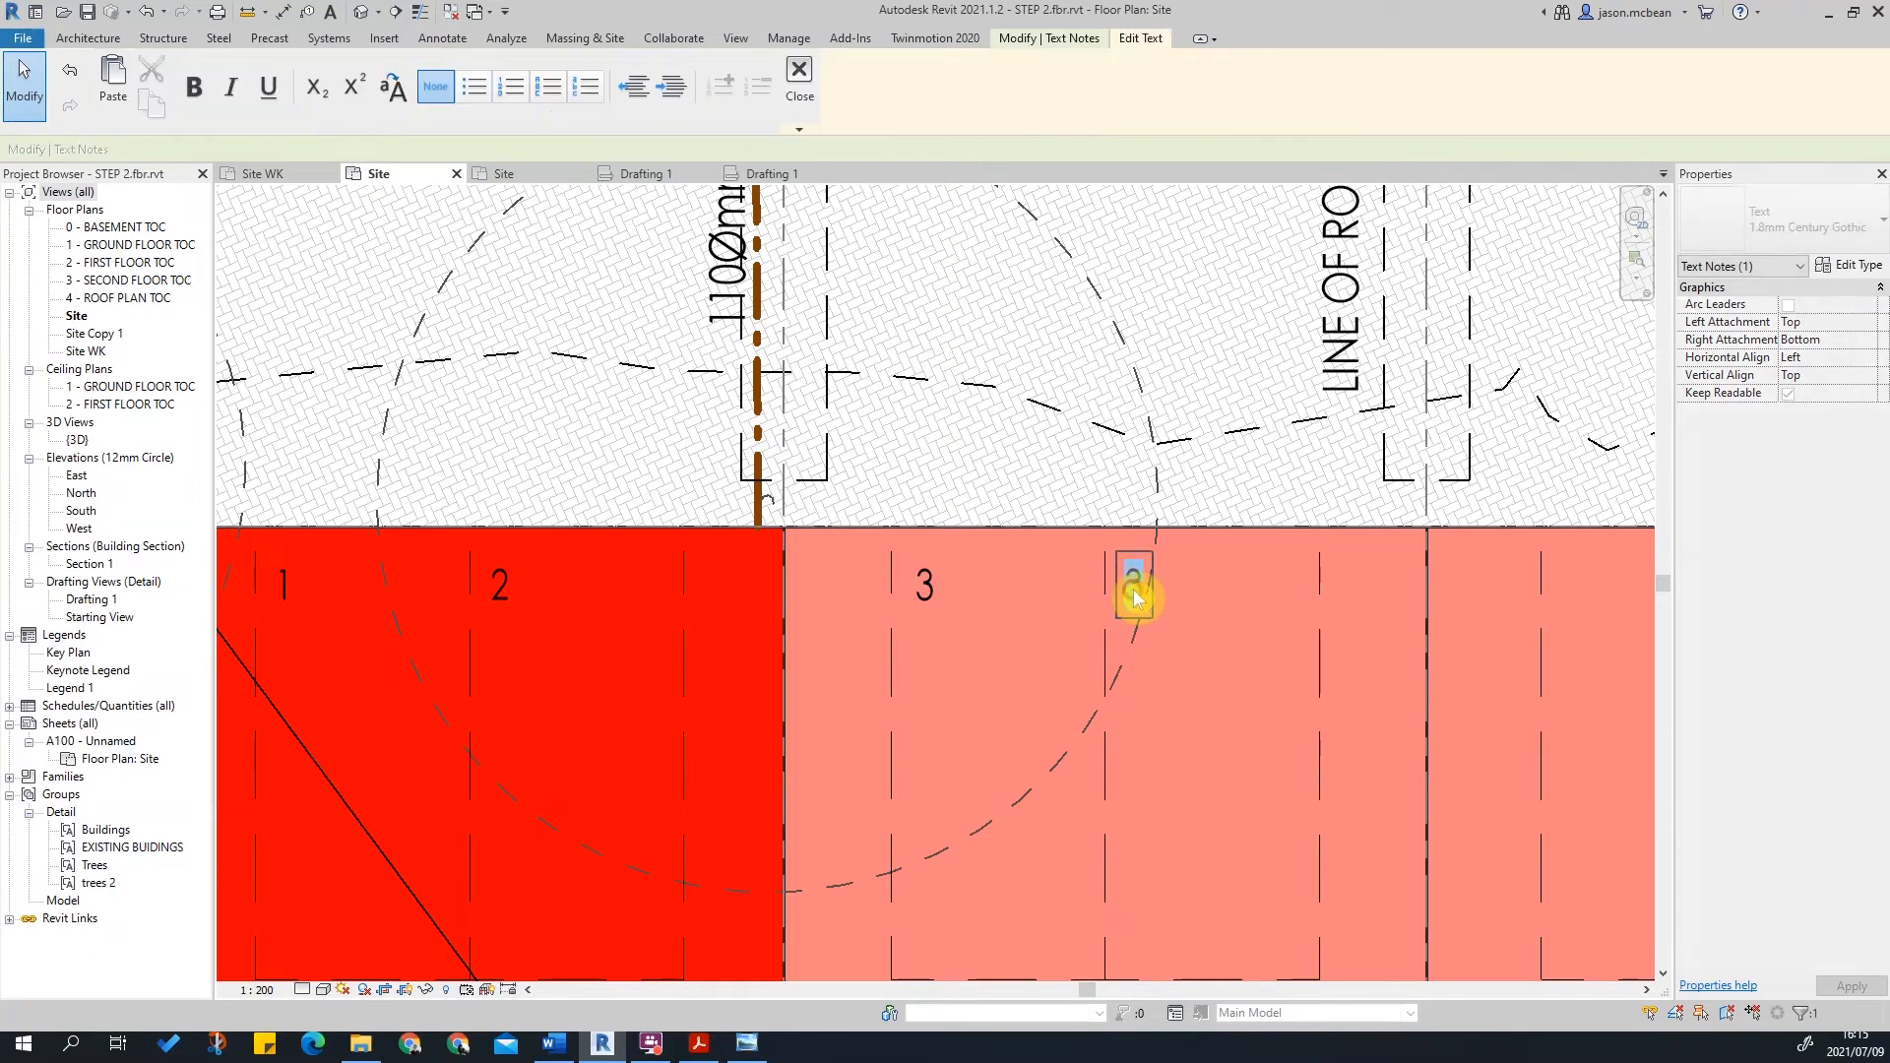
left_click(1189, 615)
Step: Copy the bay number 4 into the first parking bay of unit NO. 3 and change its text to "5"
middle_click_drag(1253, 536, 1035, 524)
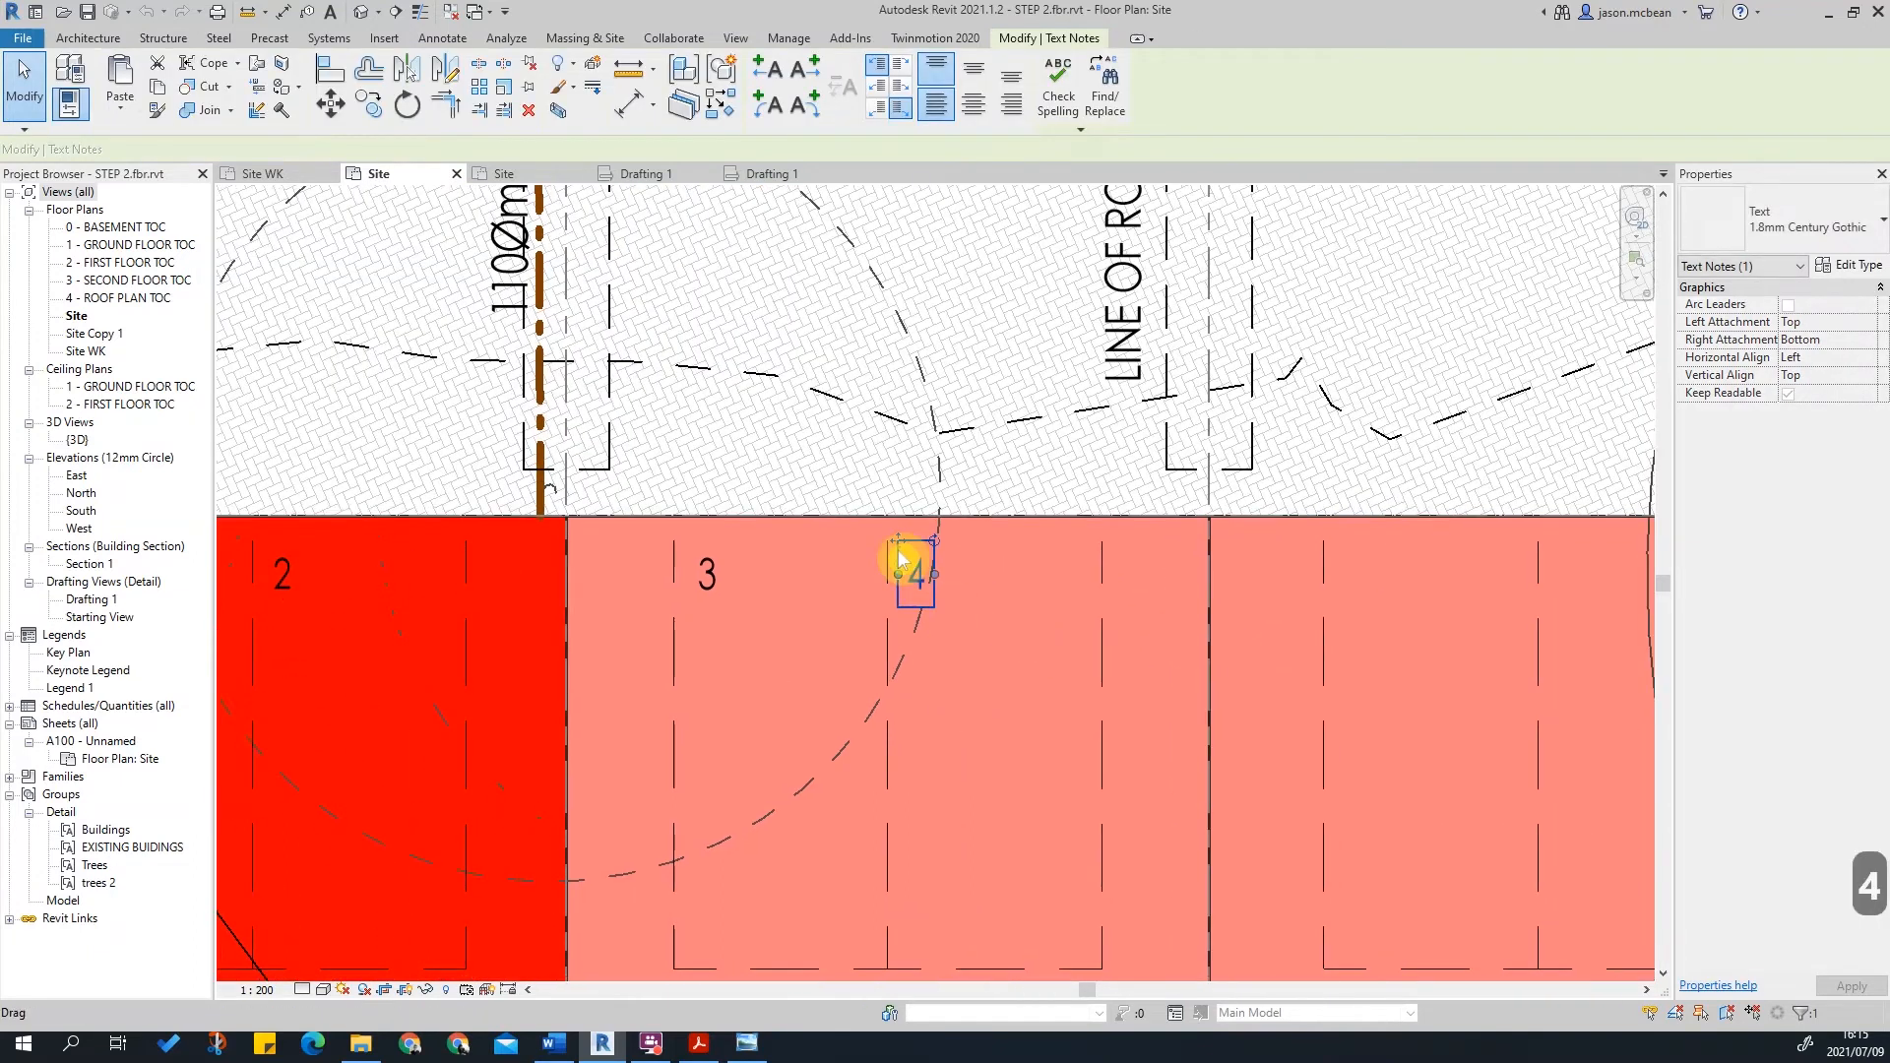
left_click_drag(922, 548, 1125, 554)
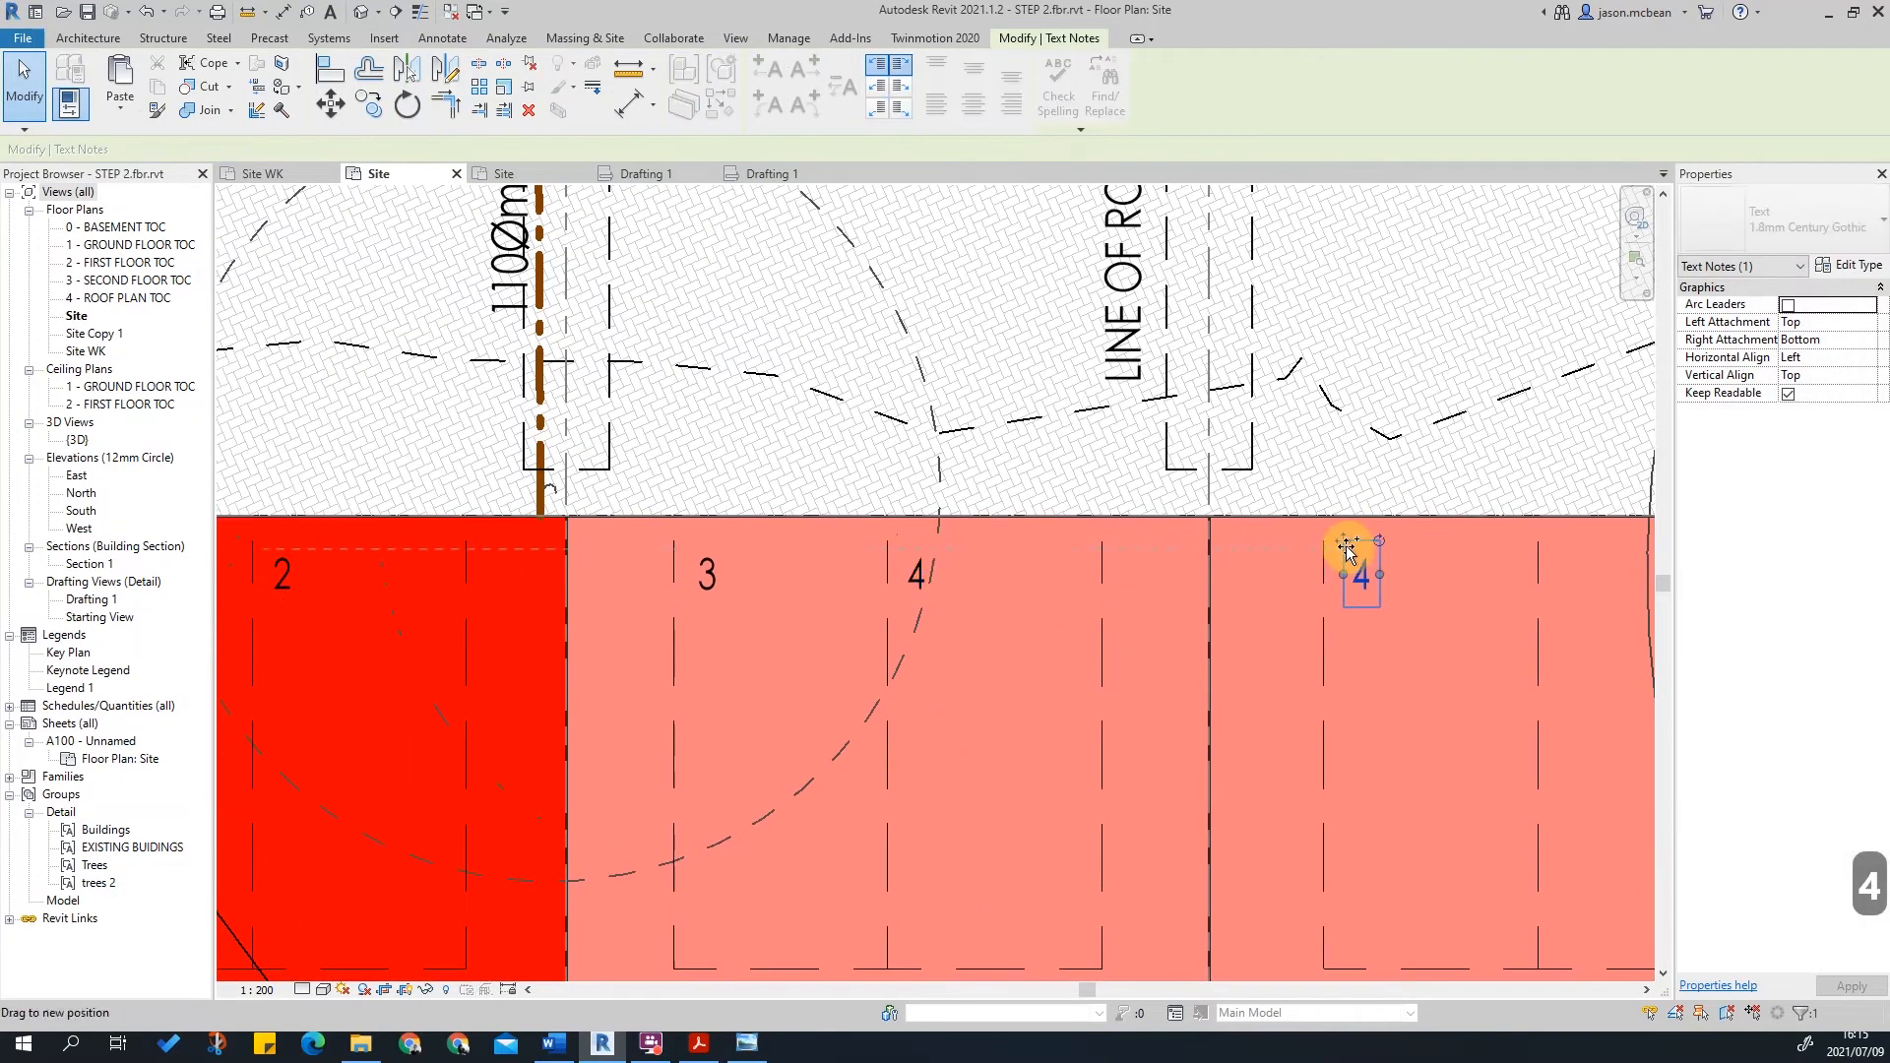
left_click_drag(1348, 553, 1350, 549)
left_click(1366, 583)
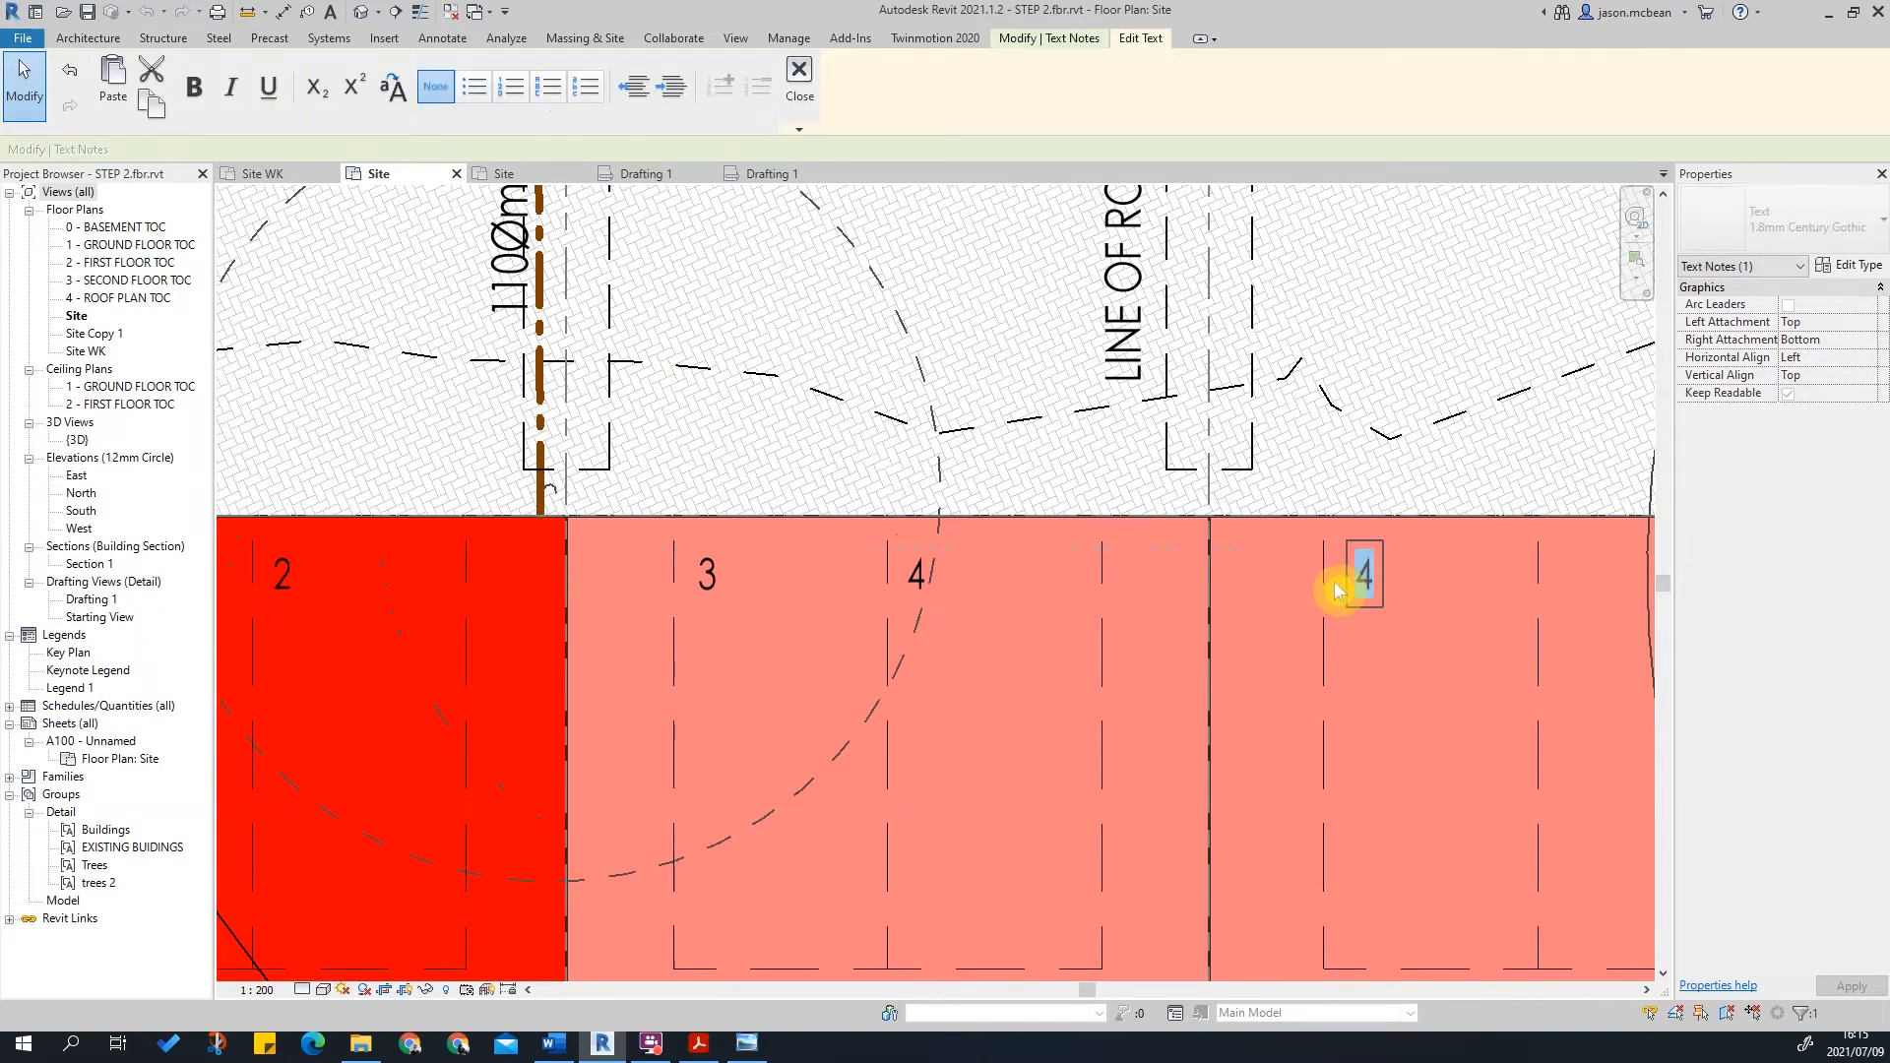
left_click(1420, 671)
middle_click_drag(1358, 721, 1046, 633)
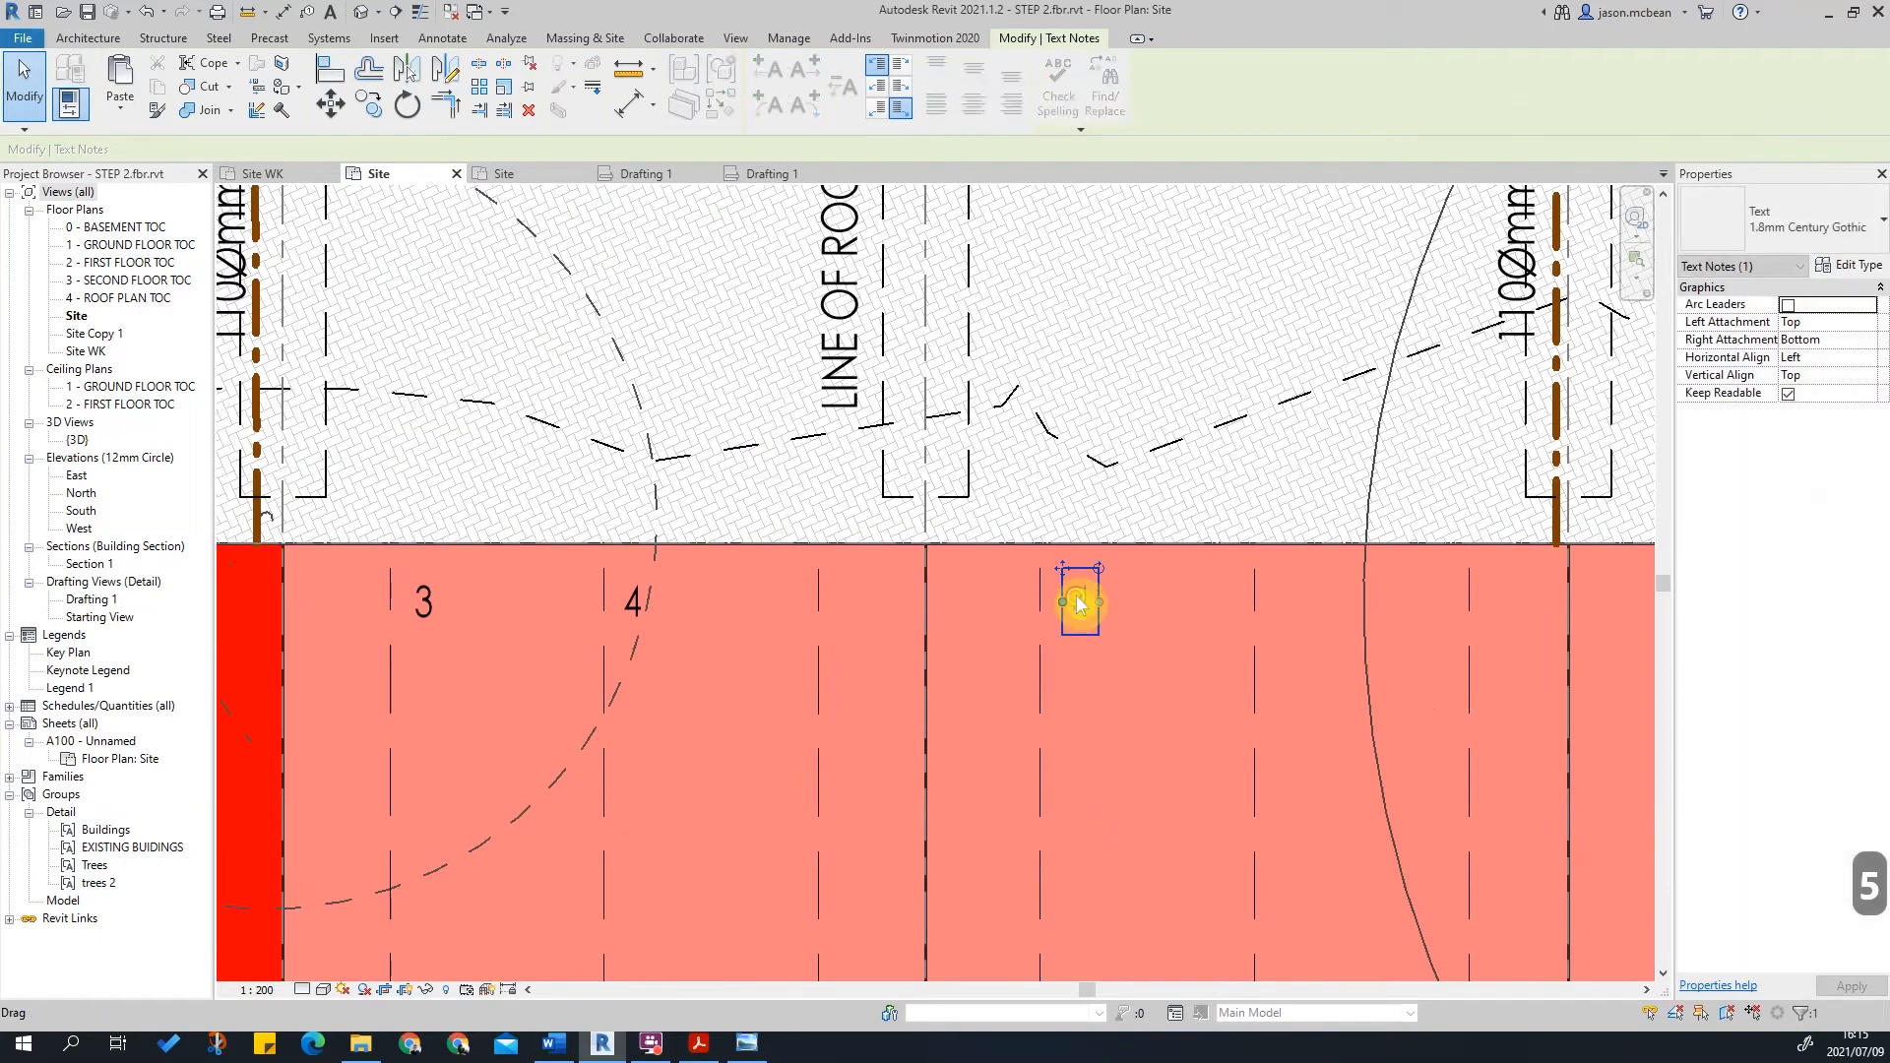
scroll(1093, 615, "up", 2)
double_click(1082, 599)
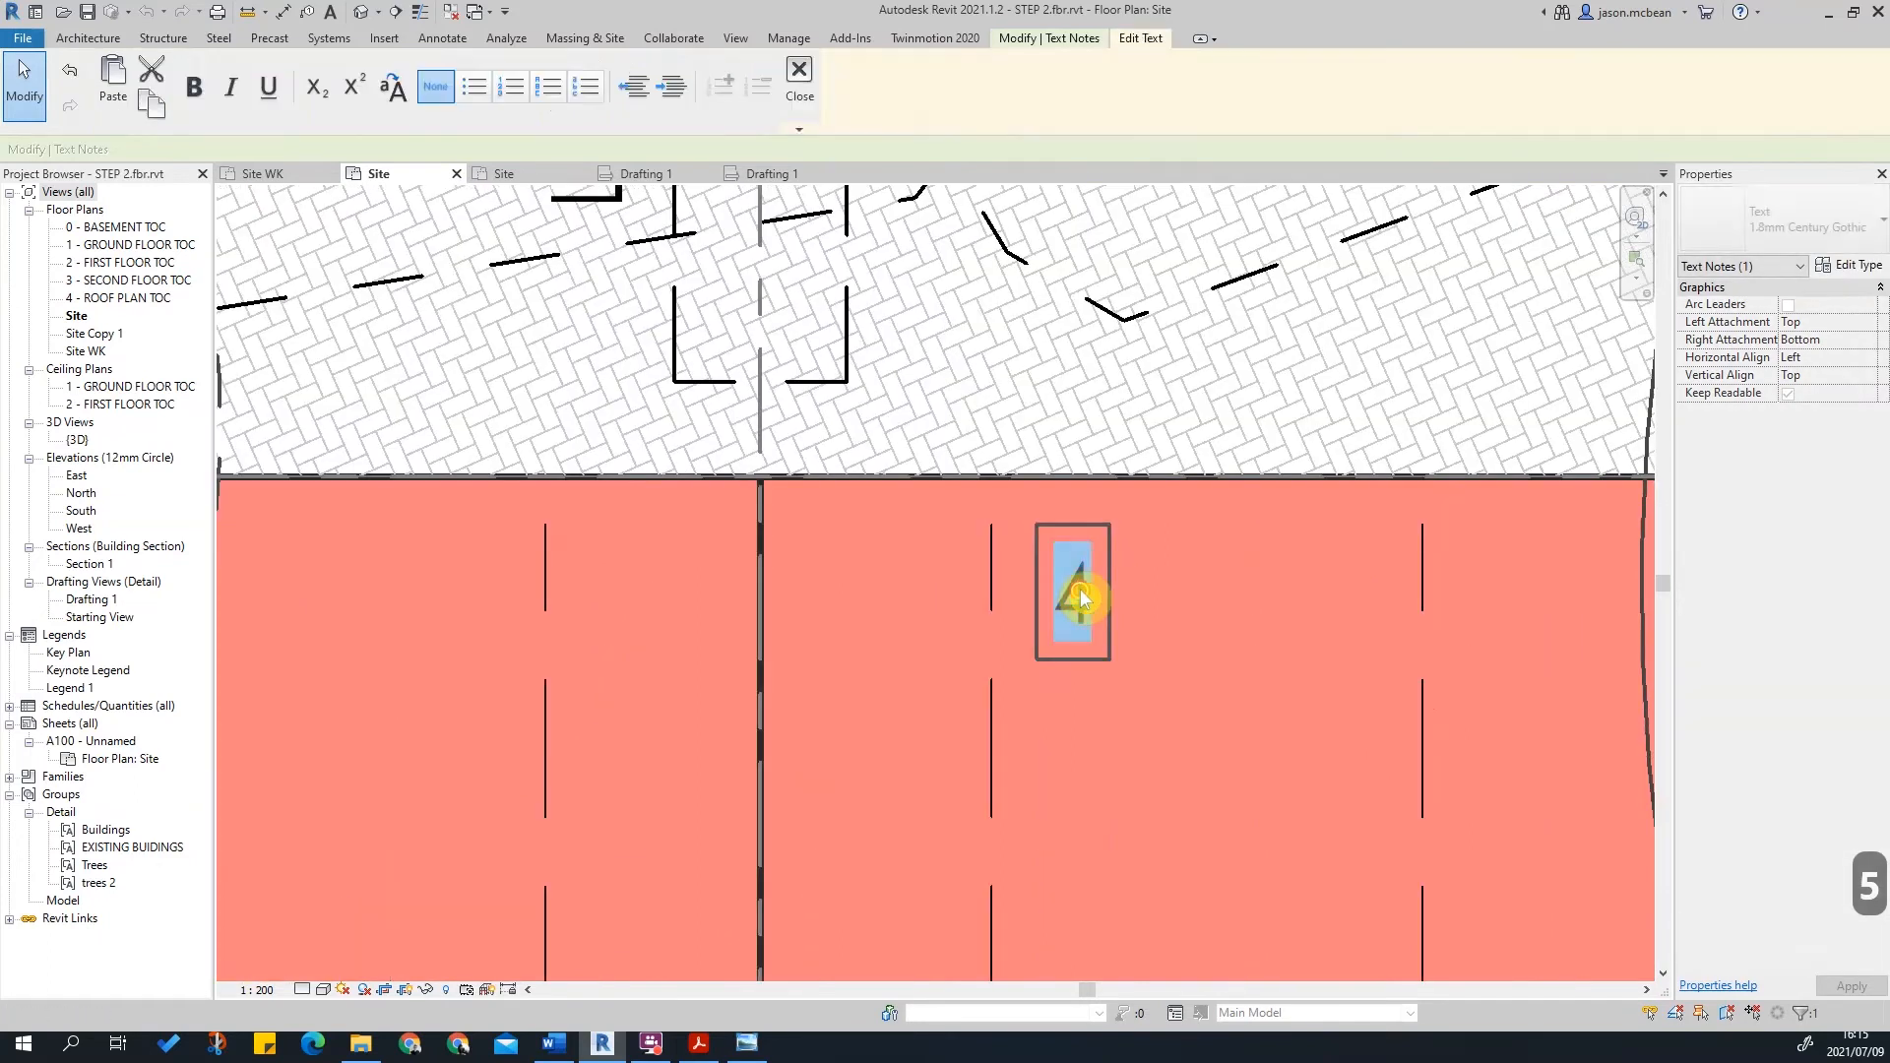
type("5")
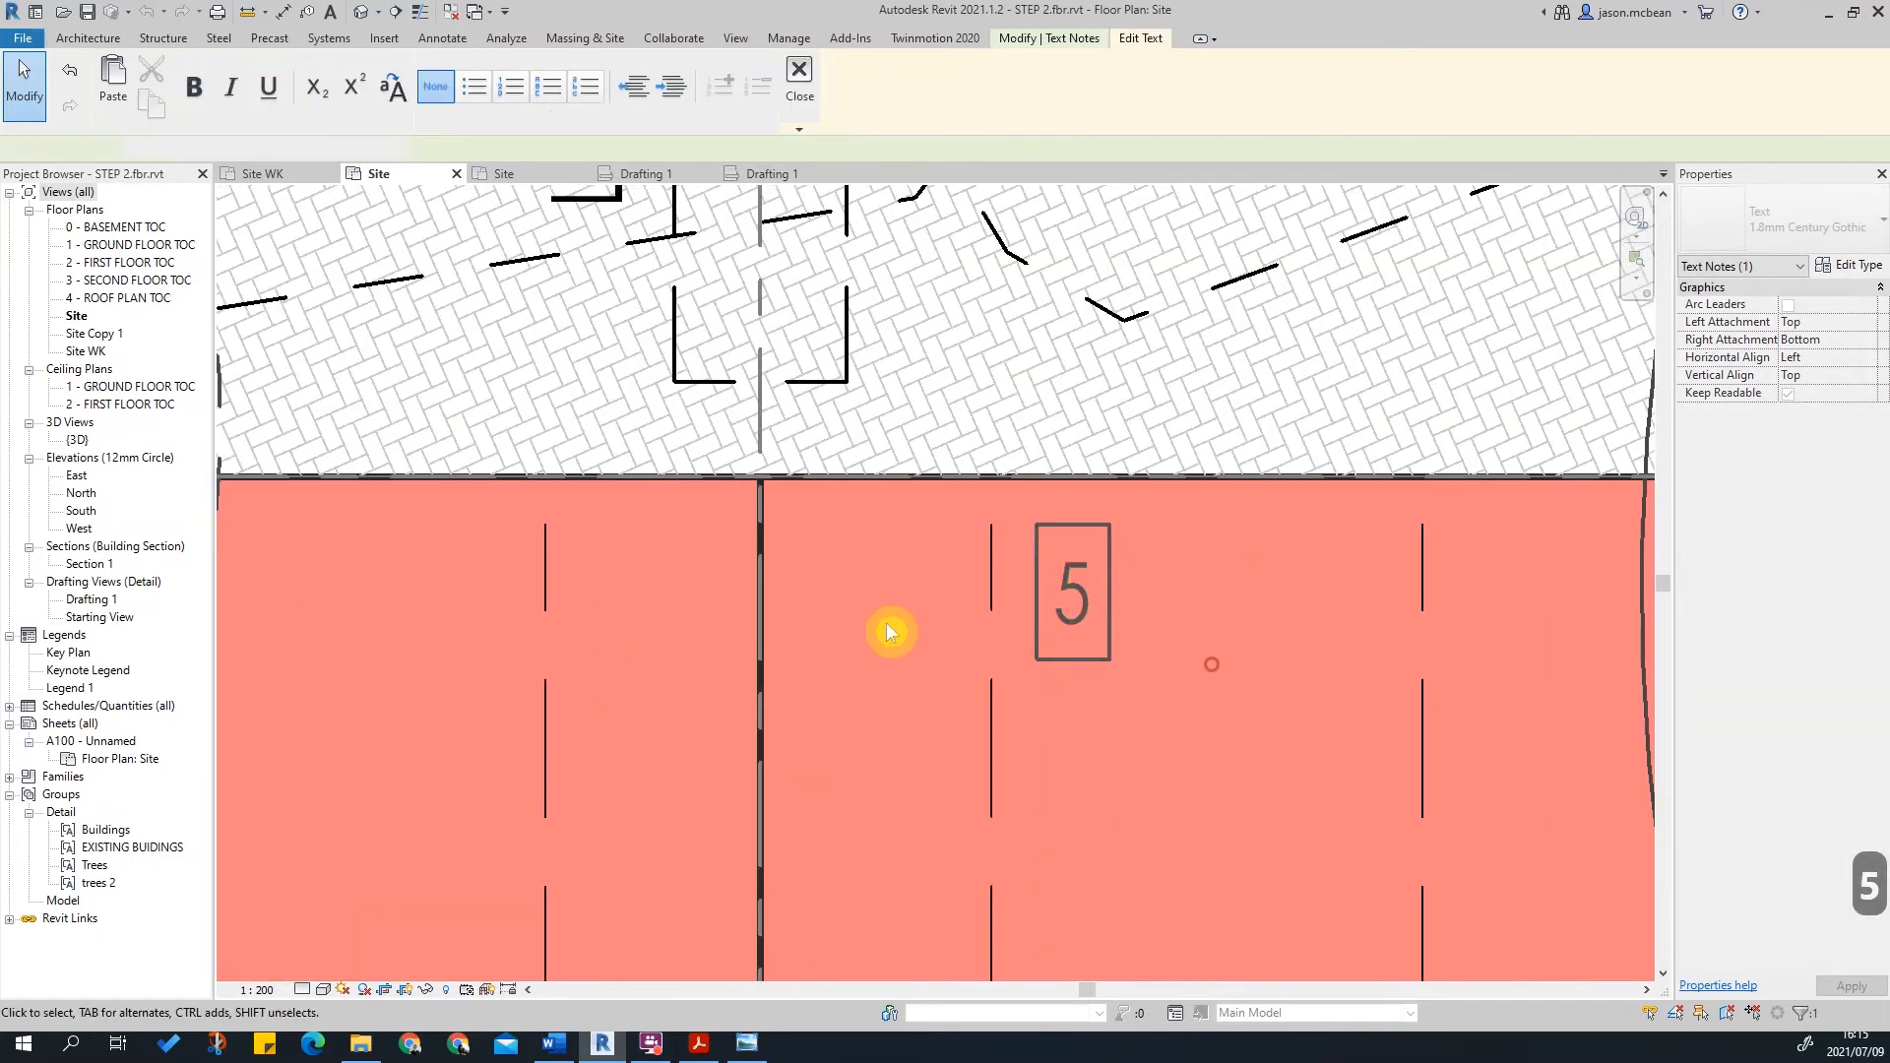
Step: Copy the bay number 5 into the second parking bay of unit NO. 3 and both bays of unit NO. 4
left_click(1173, 663)
scroll(1089, 654, "down", 2)
scroll(768, 534, "up", 1)
scroll(768, 535, "up", 1)
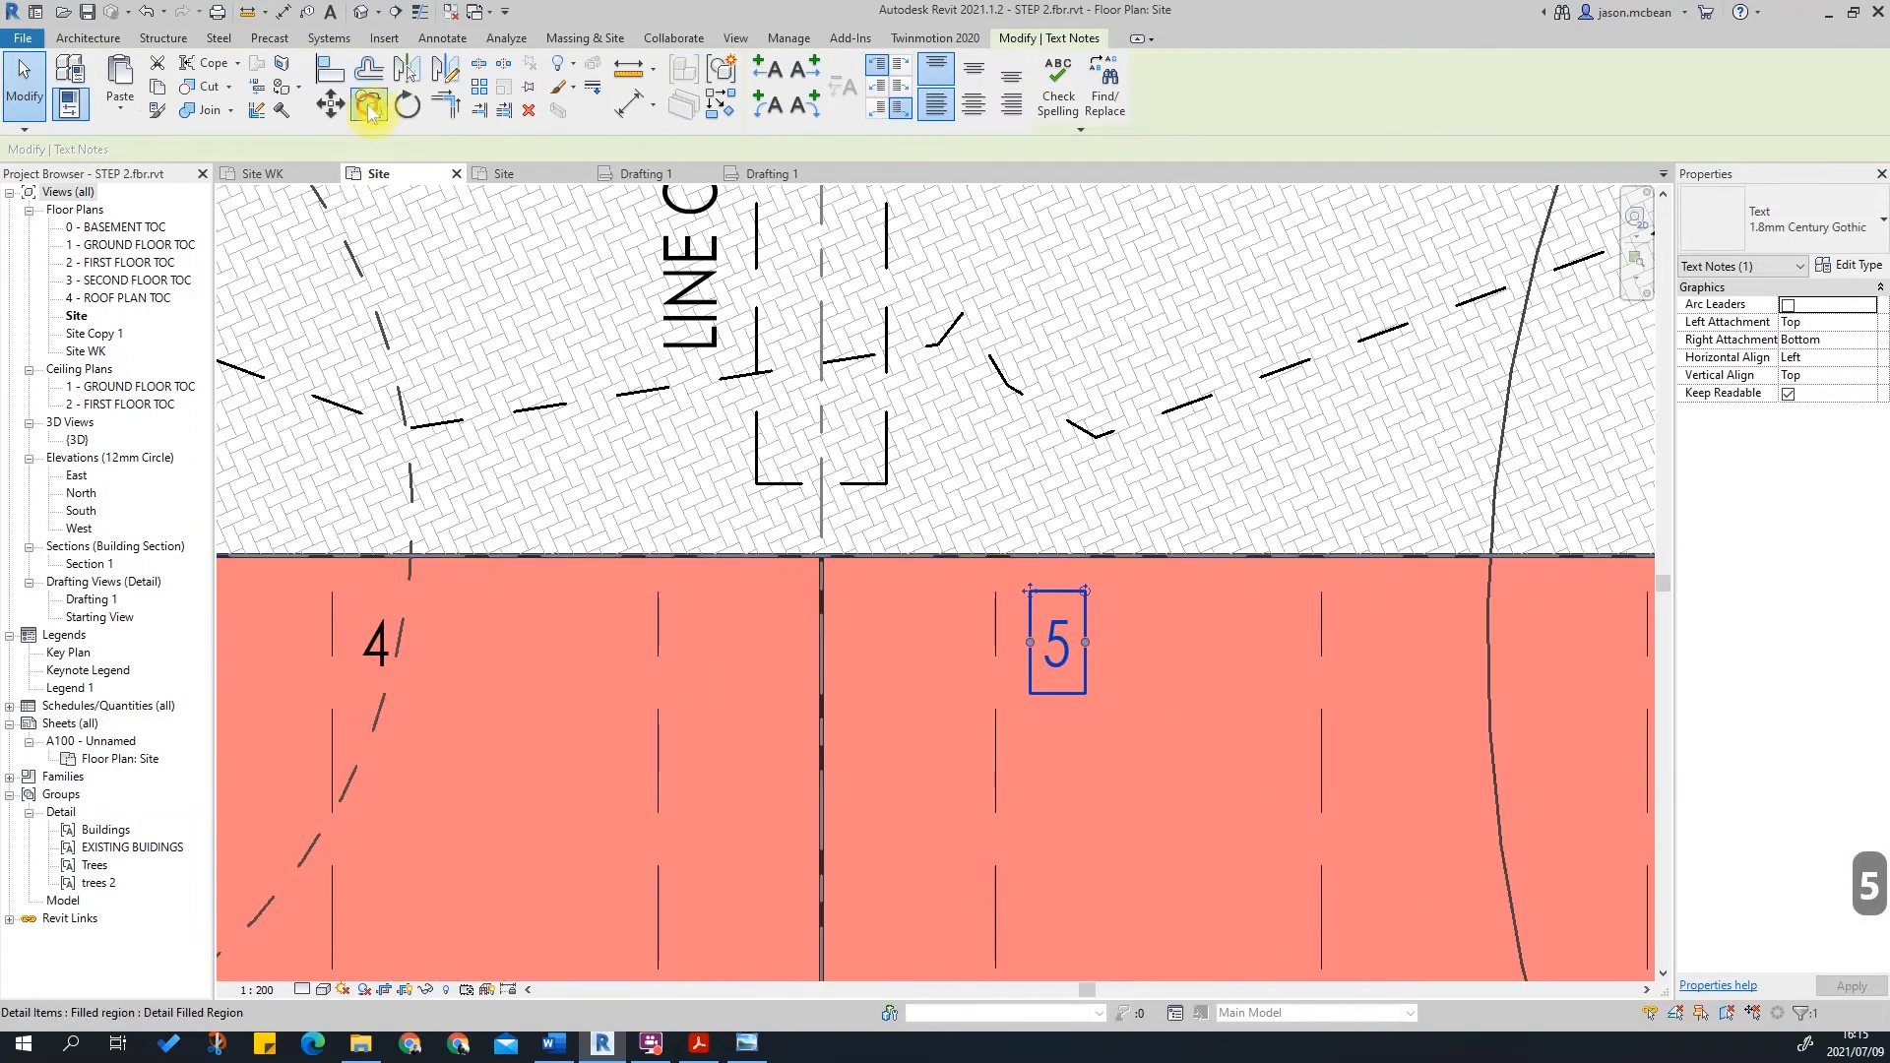
left_click(995, 593)
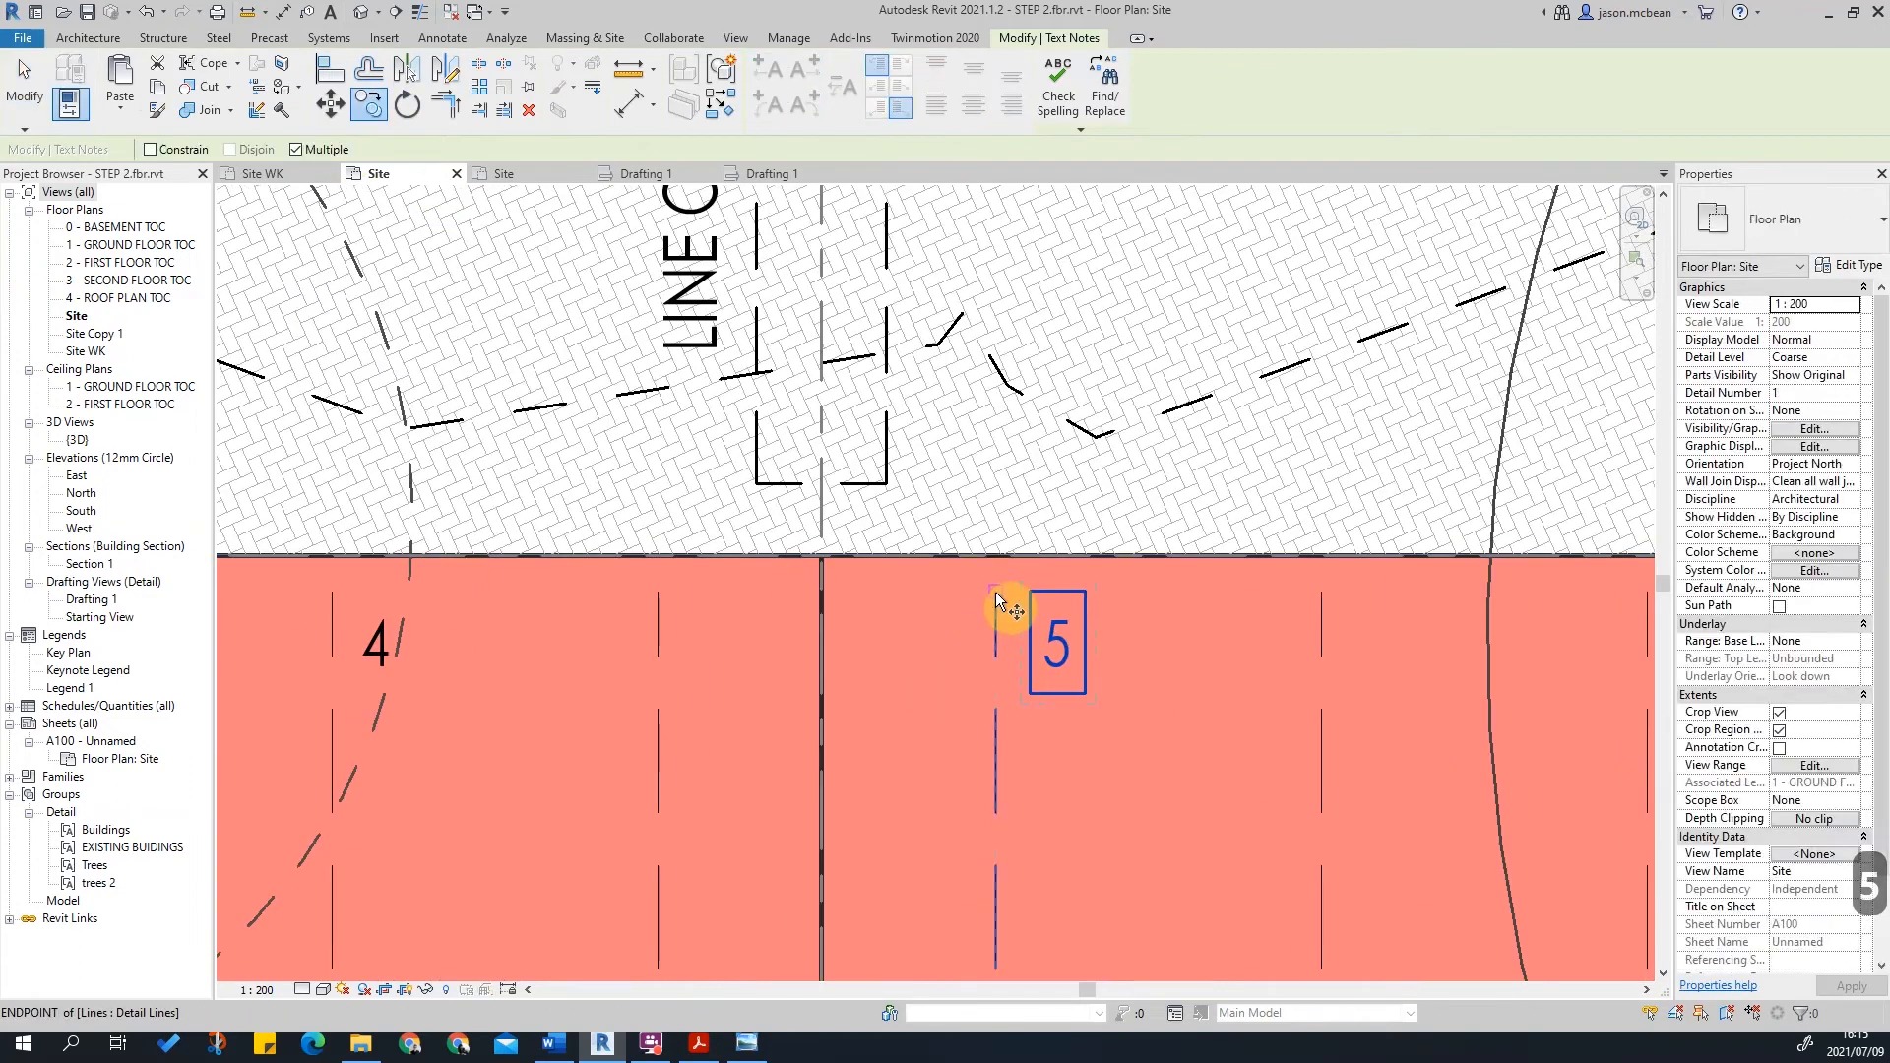
left_click(1322, 593)
scroll(1280, 690, "down", 2)
scroll(1131, 574, "up", 1)
left_click(1110, 567)
left_click(1321, 565)
scroll(866, 709, "down", 3)
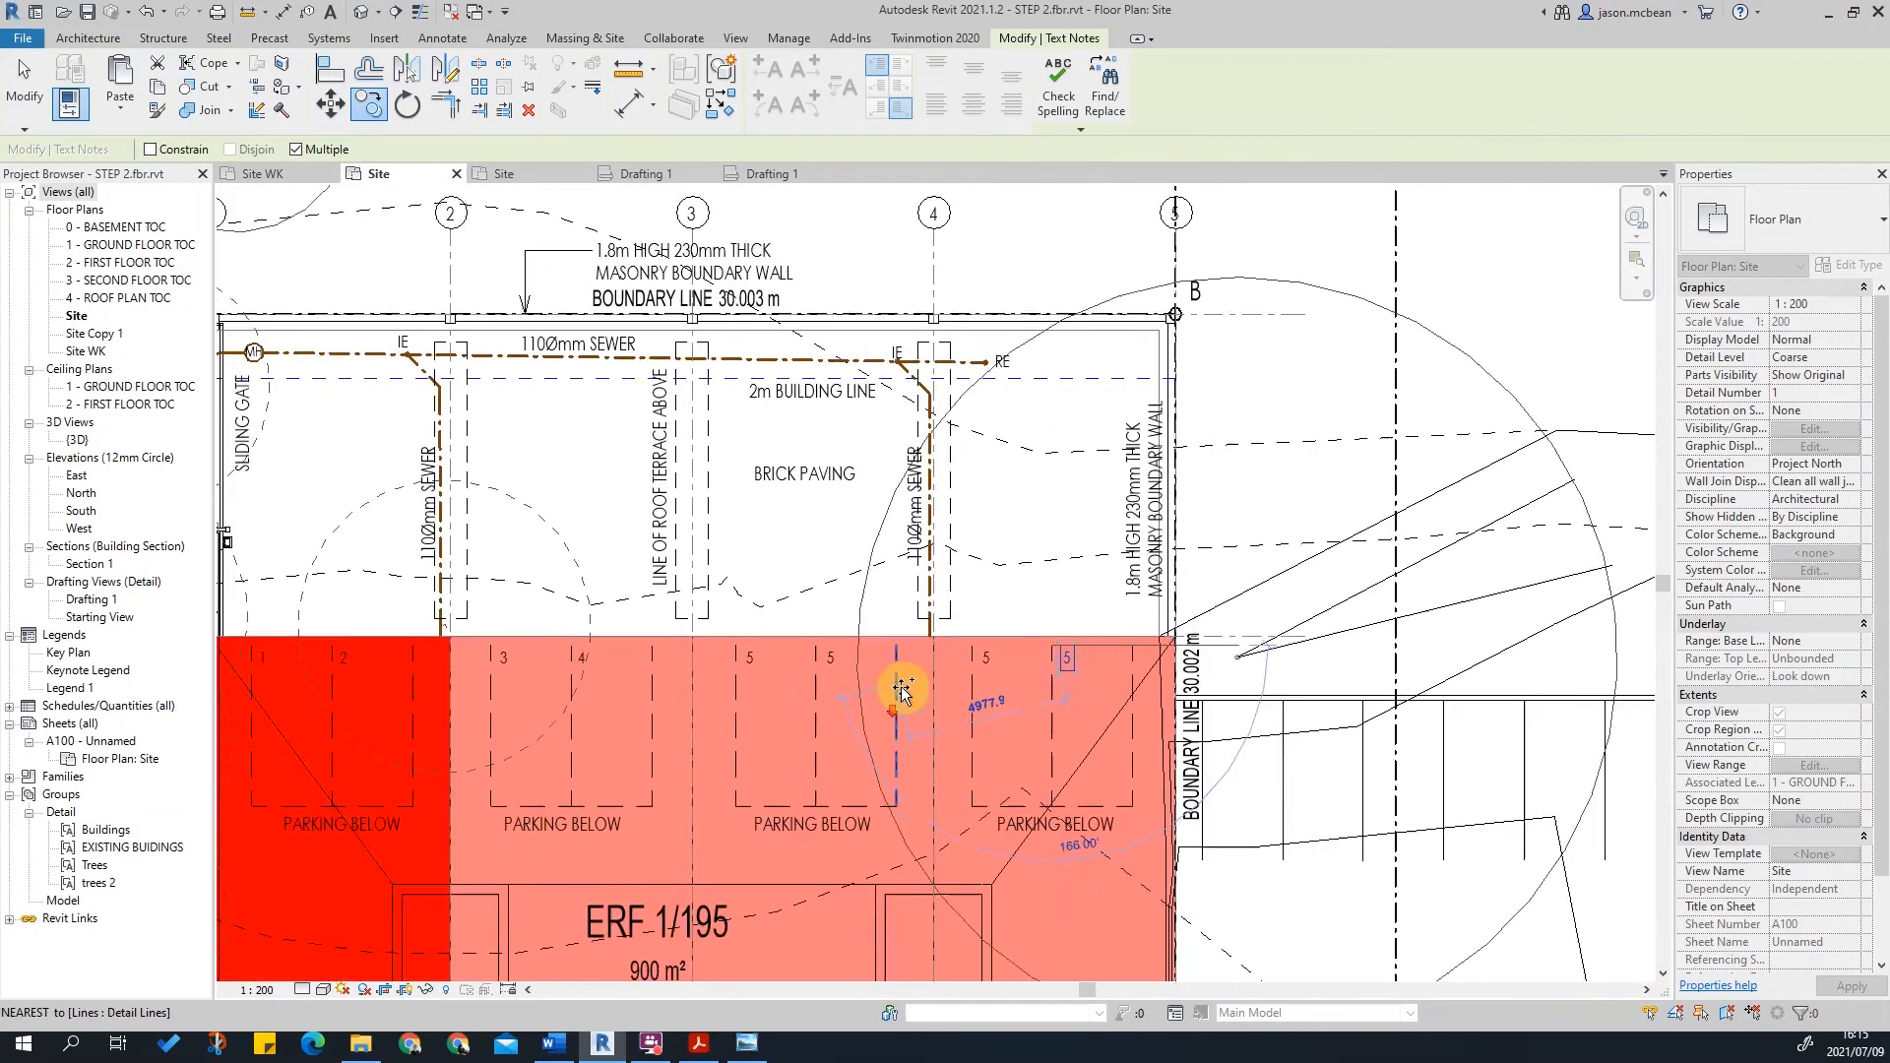
Step: Copy the bay number 5 into the first three parking bays outside the 30.002 m boundary line
scroll(1199, 818, "up", 4)
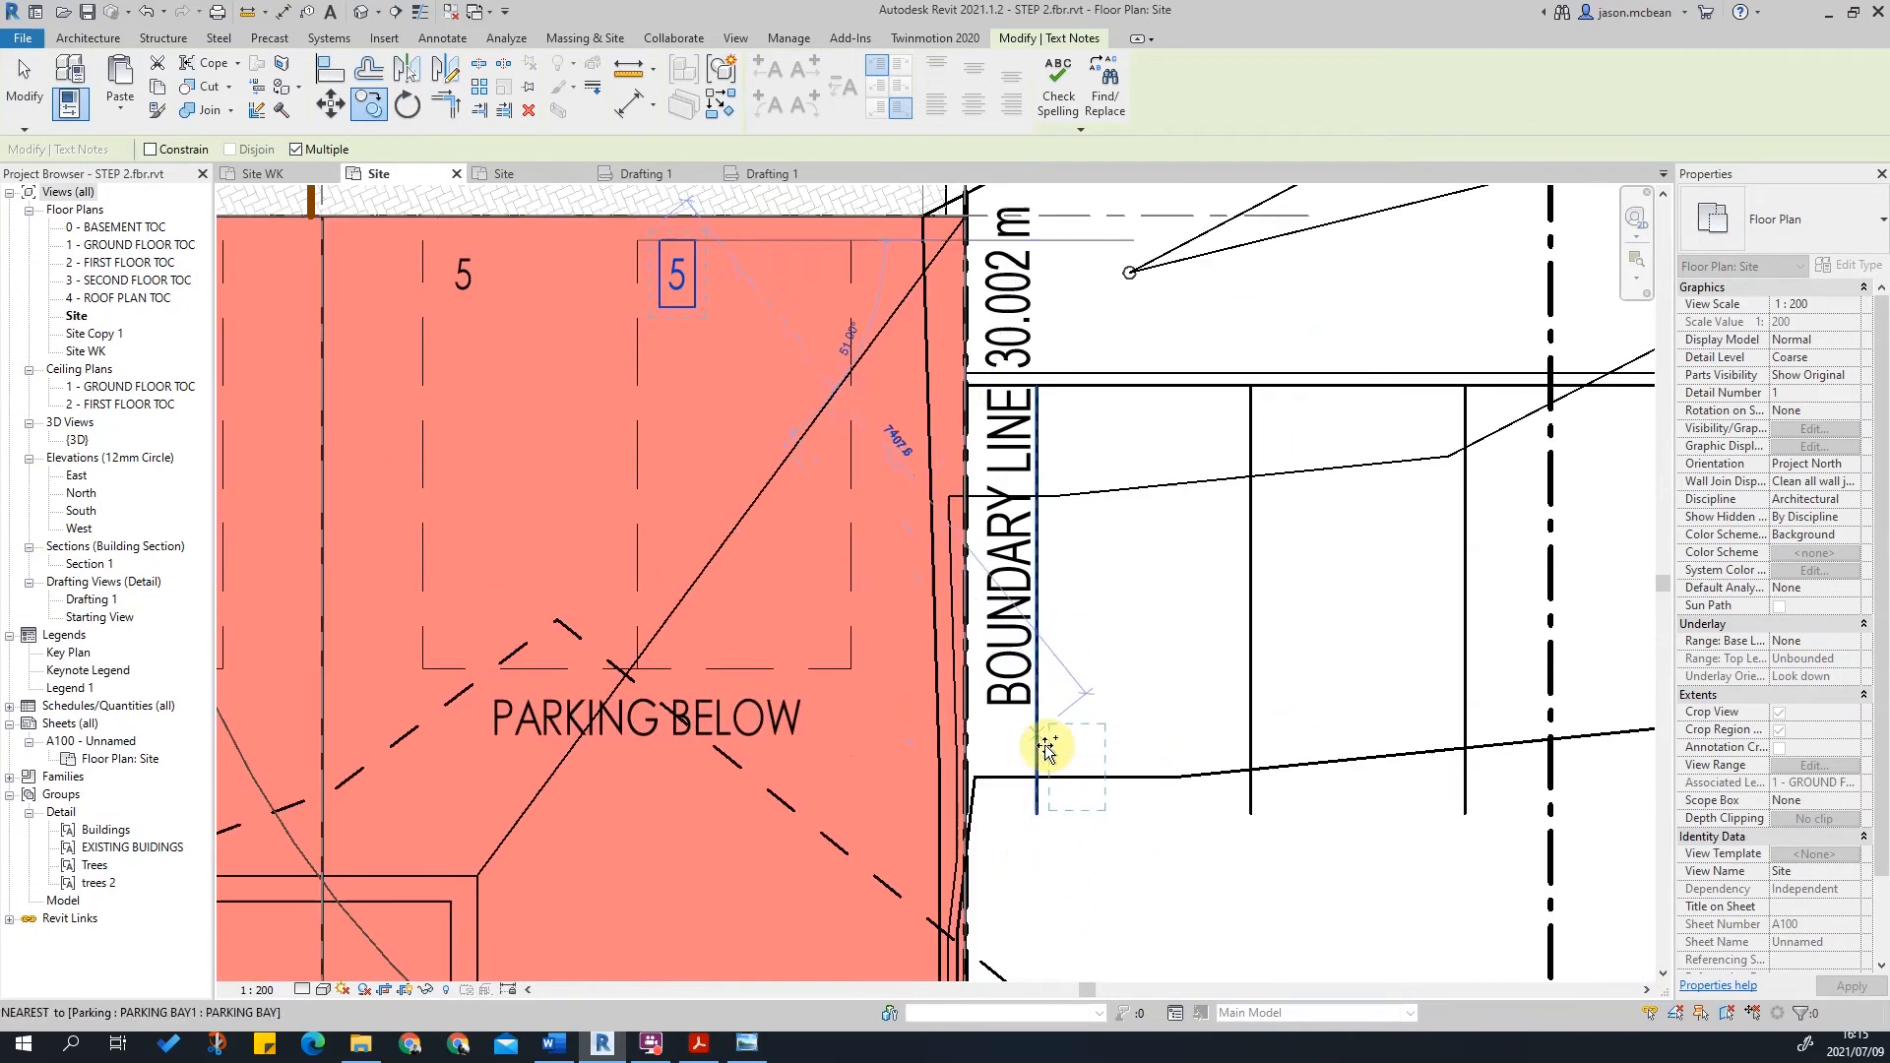
left_click(1272, 734)
scroll(1266, 788, "down", 2)
scroll(1016, 750, "down", 2)
scroll(1295, 758, "up", 2)
left_click(1270, 761)
scroll(1268, 768, "down", 4)
key("Escape")
key("Escape")
Step: Nudge the numbers in the second and third outside bays slightly left, closer to their bay lines
scroll(1251, 777, "up", 3)
left_click(1219, 748)
key("Left")
key("Left")
key("Left")
key("Left")
key("Left")
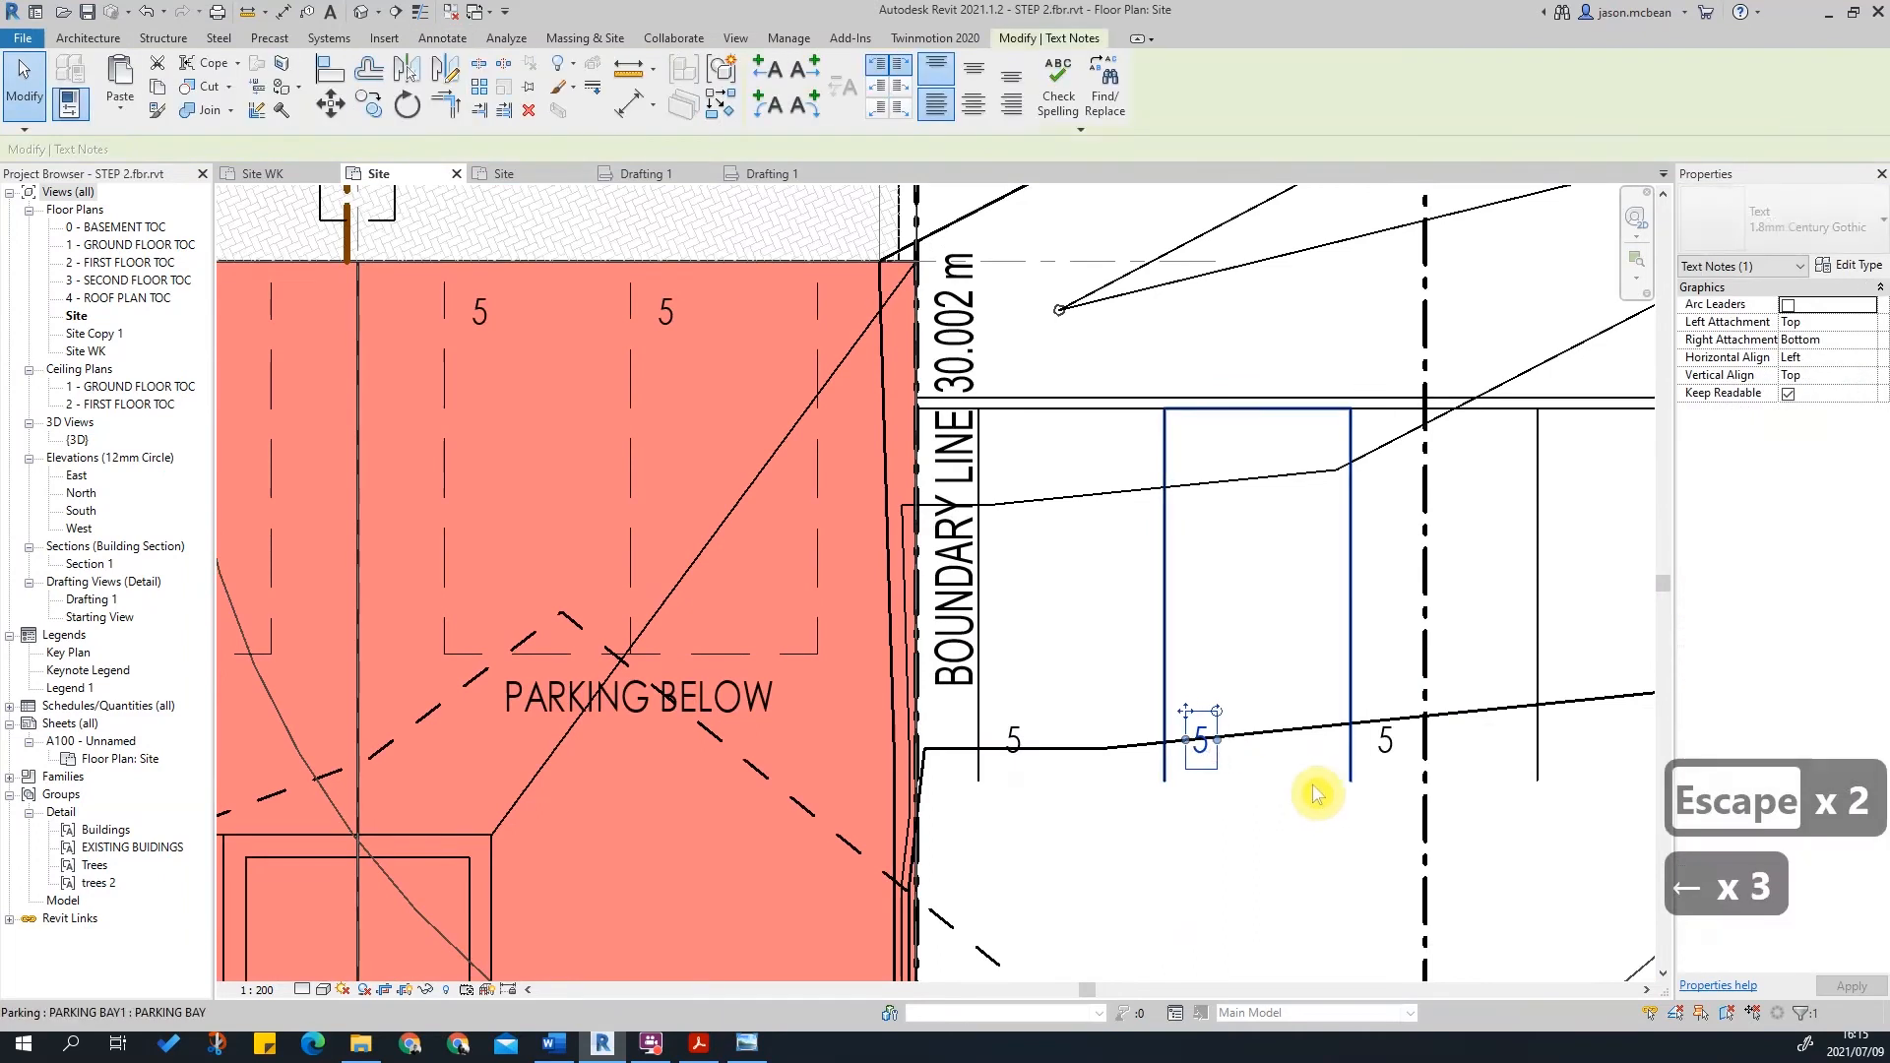
left_click(1396, 756)
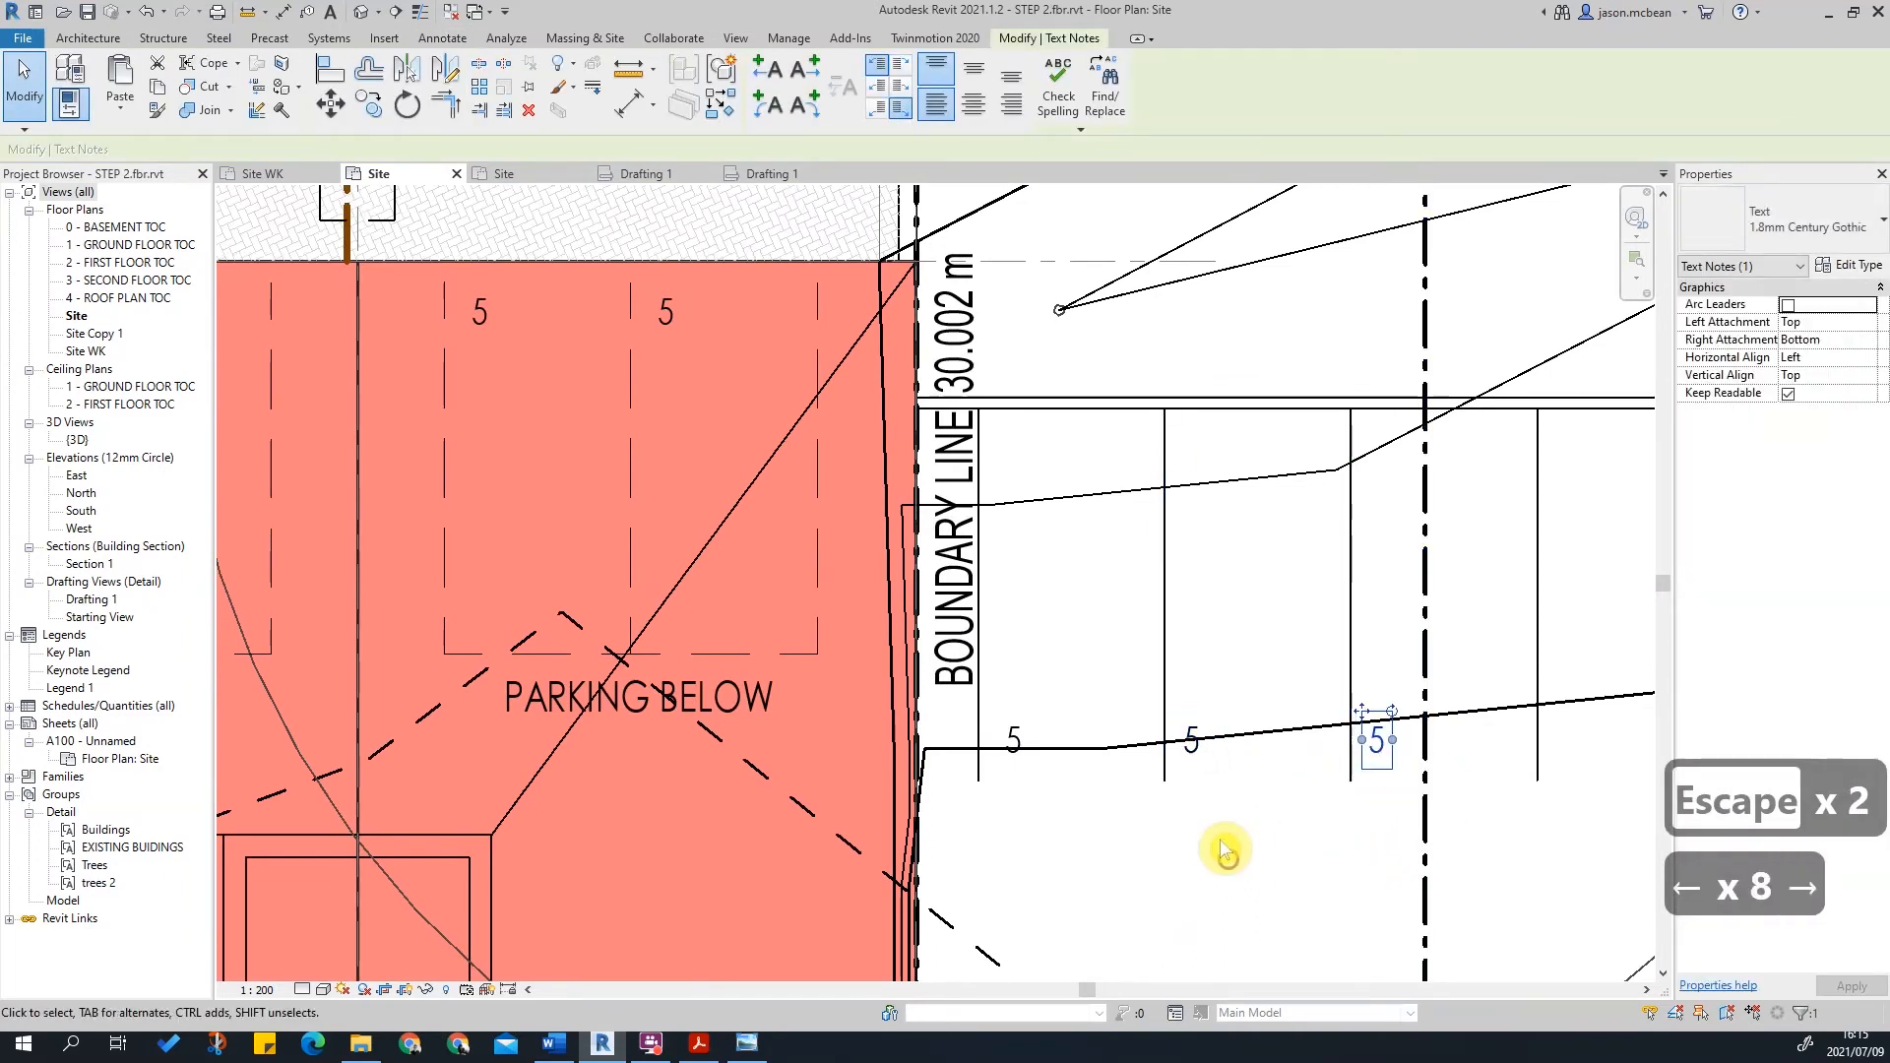
left_click(1231, 866)
scroll(1245, 778, "down", 4)
key("Escape")
Step: Temporarily isolate the text notes category in the site plan view
scroll(886, 611, "up", 1)
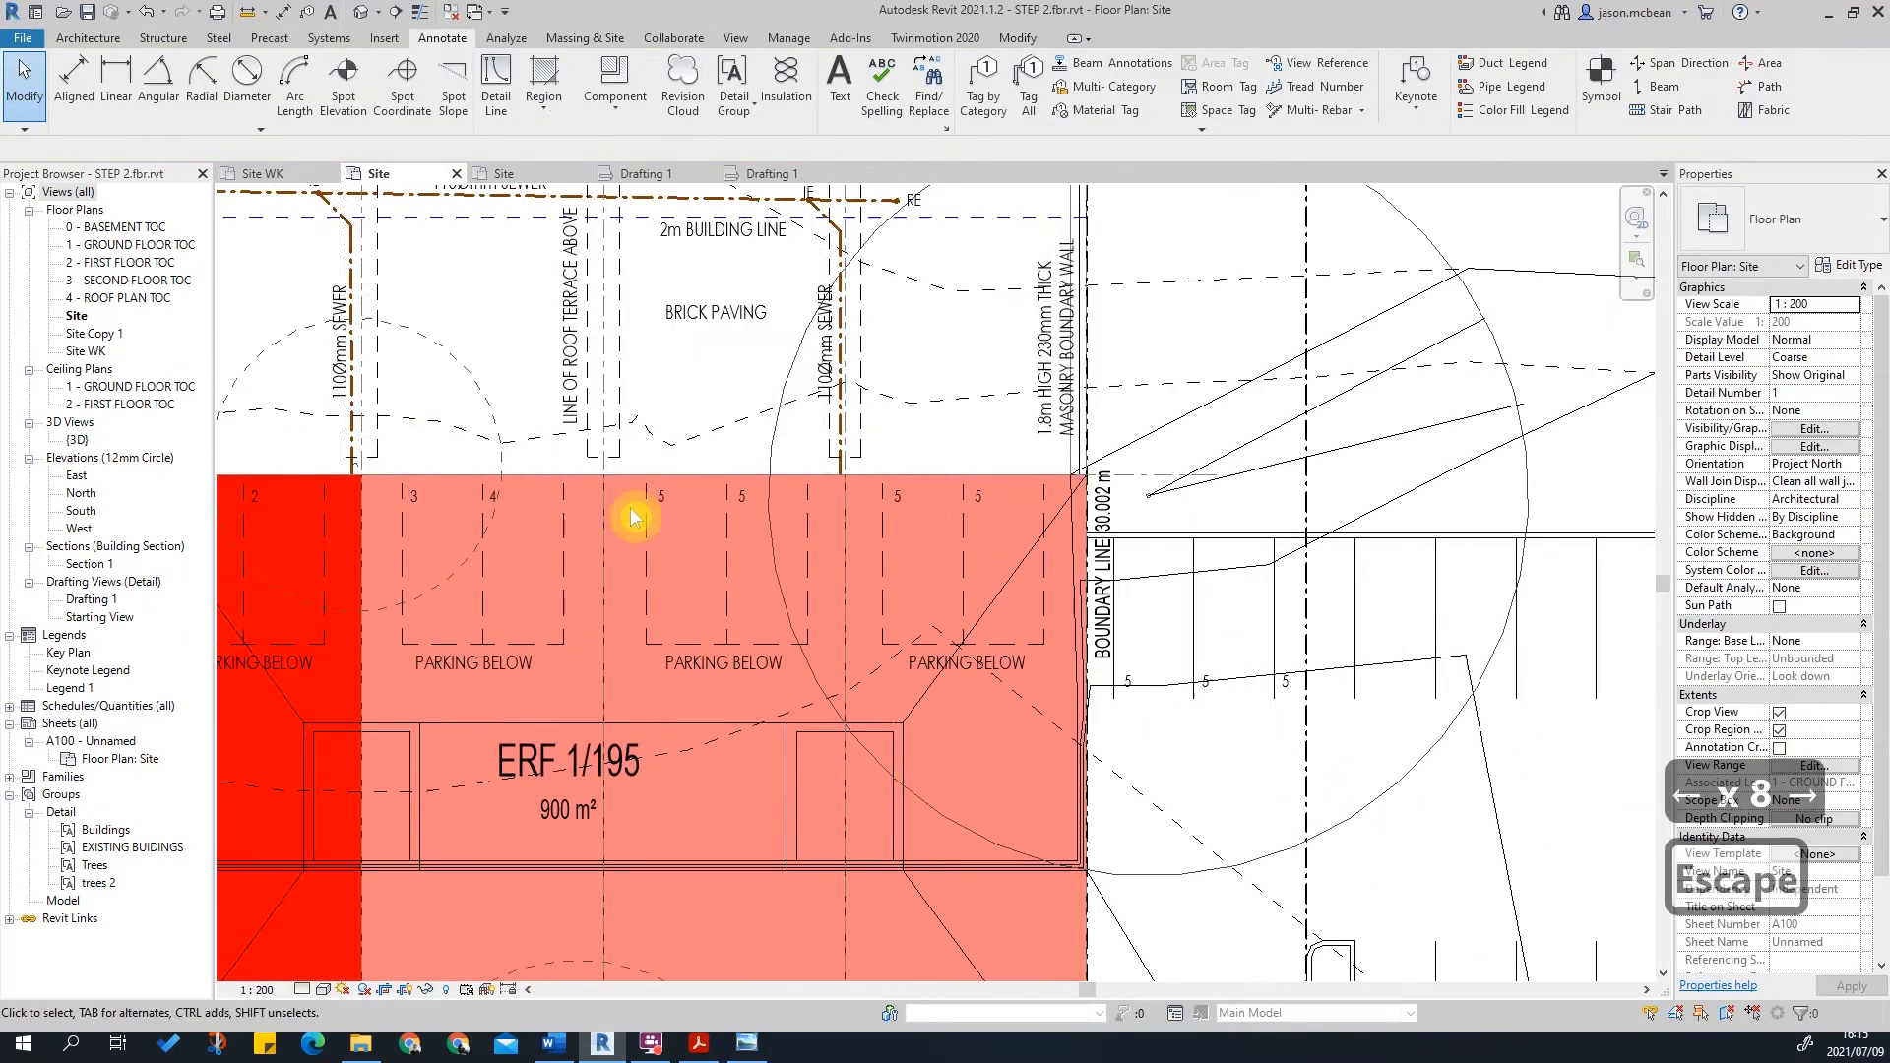
scroll(623, 519, "up", 2)
key("Escape")
scroll(900, 545, "down", 1)
scroll(827, 542, "down", 1)
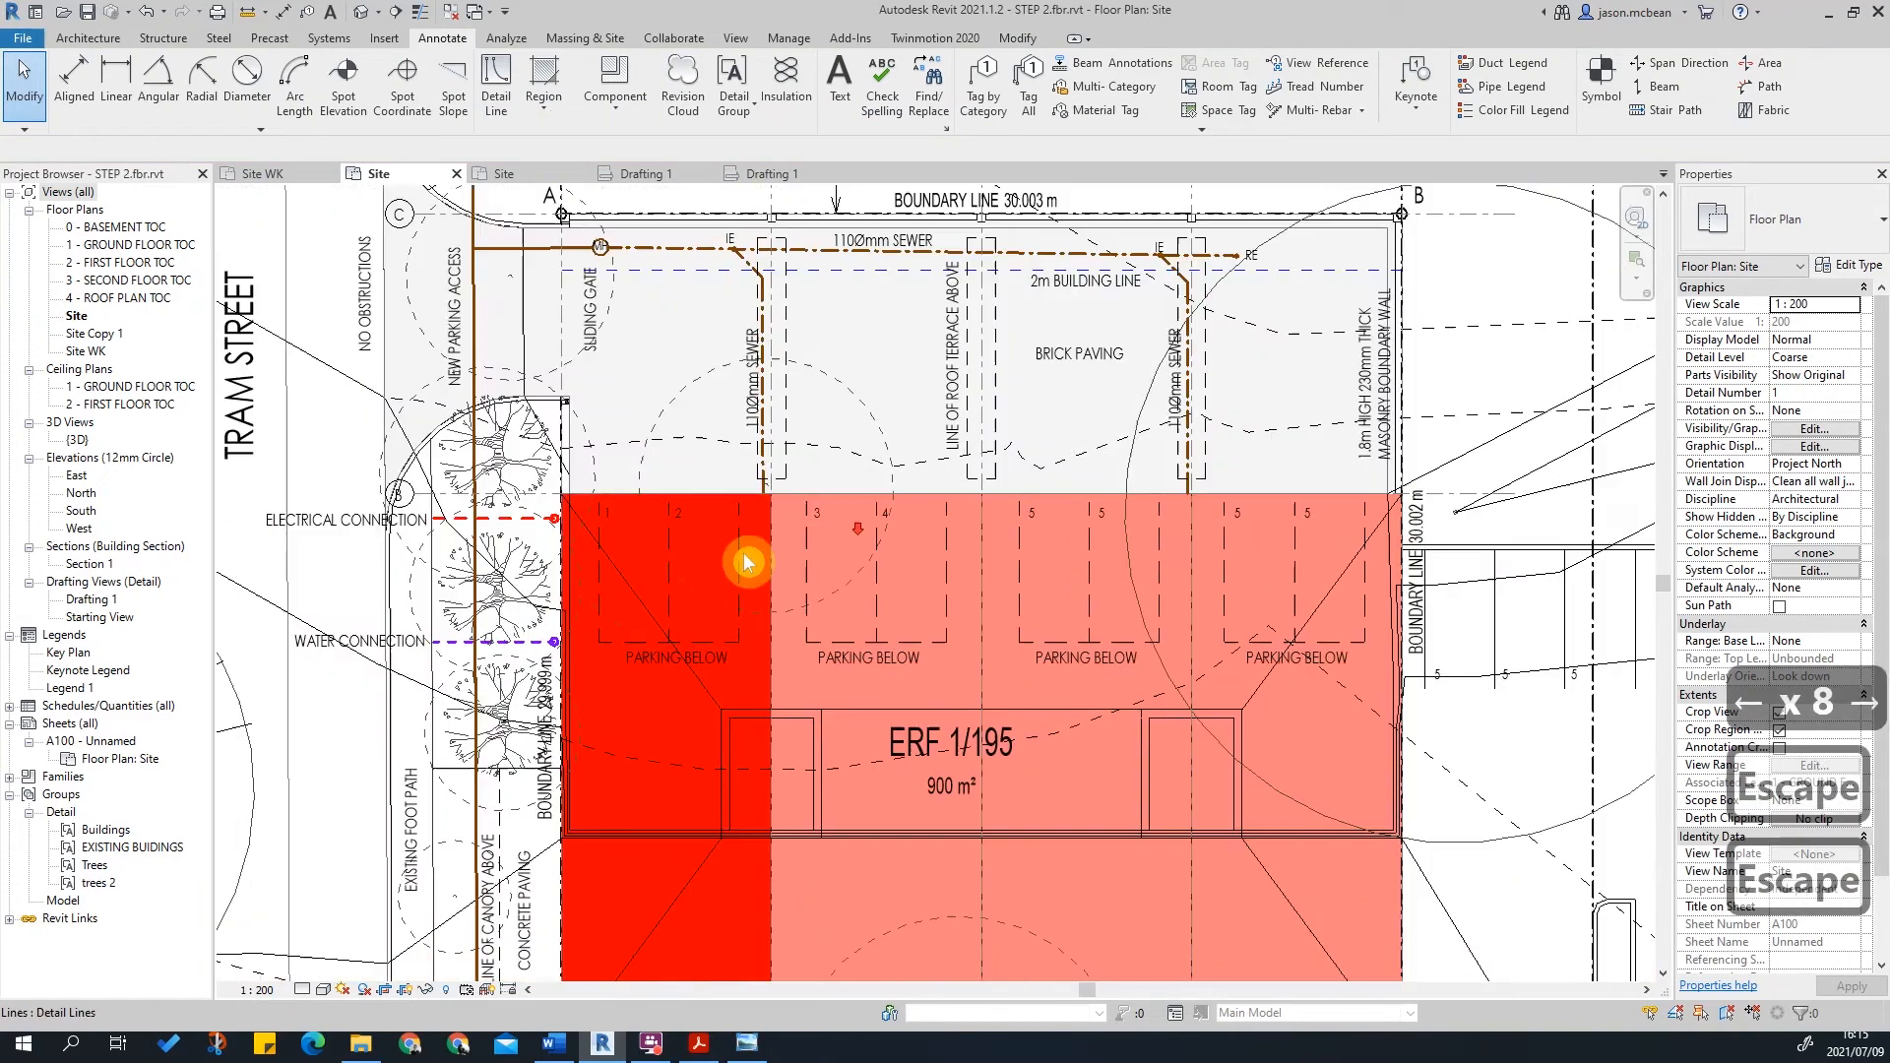
scroll(1073, 521, "up", 2)
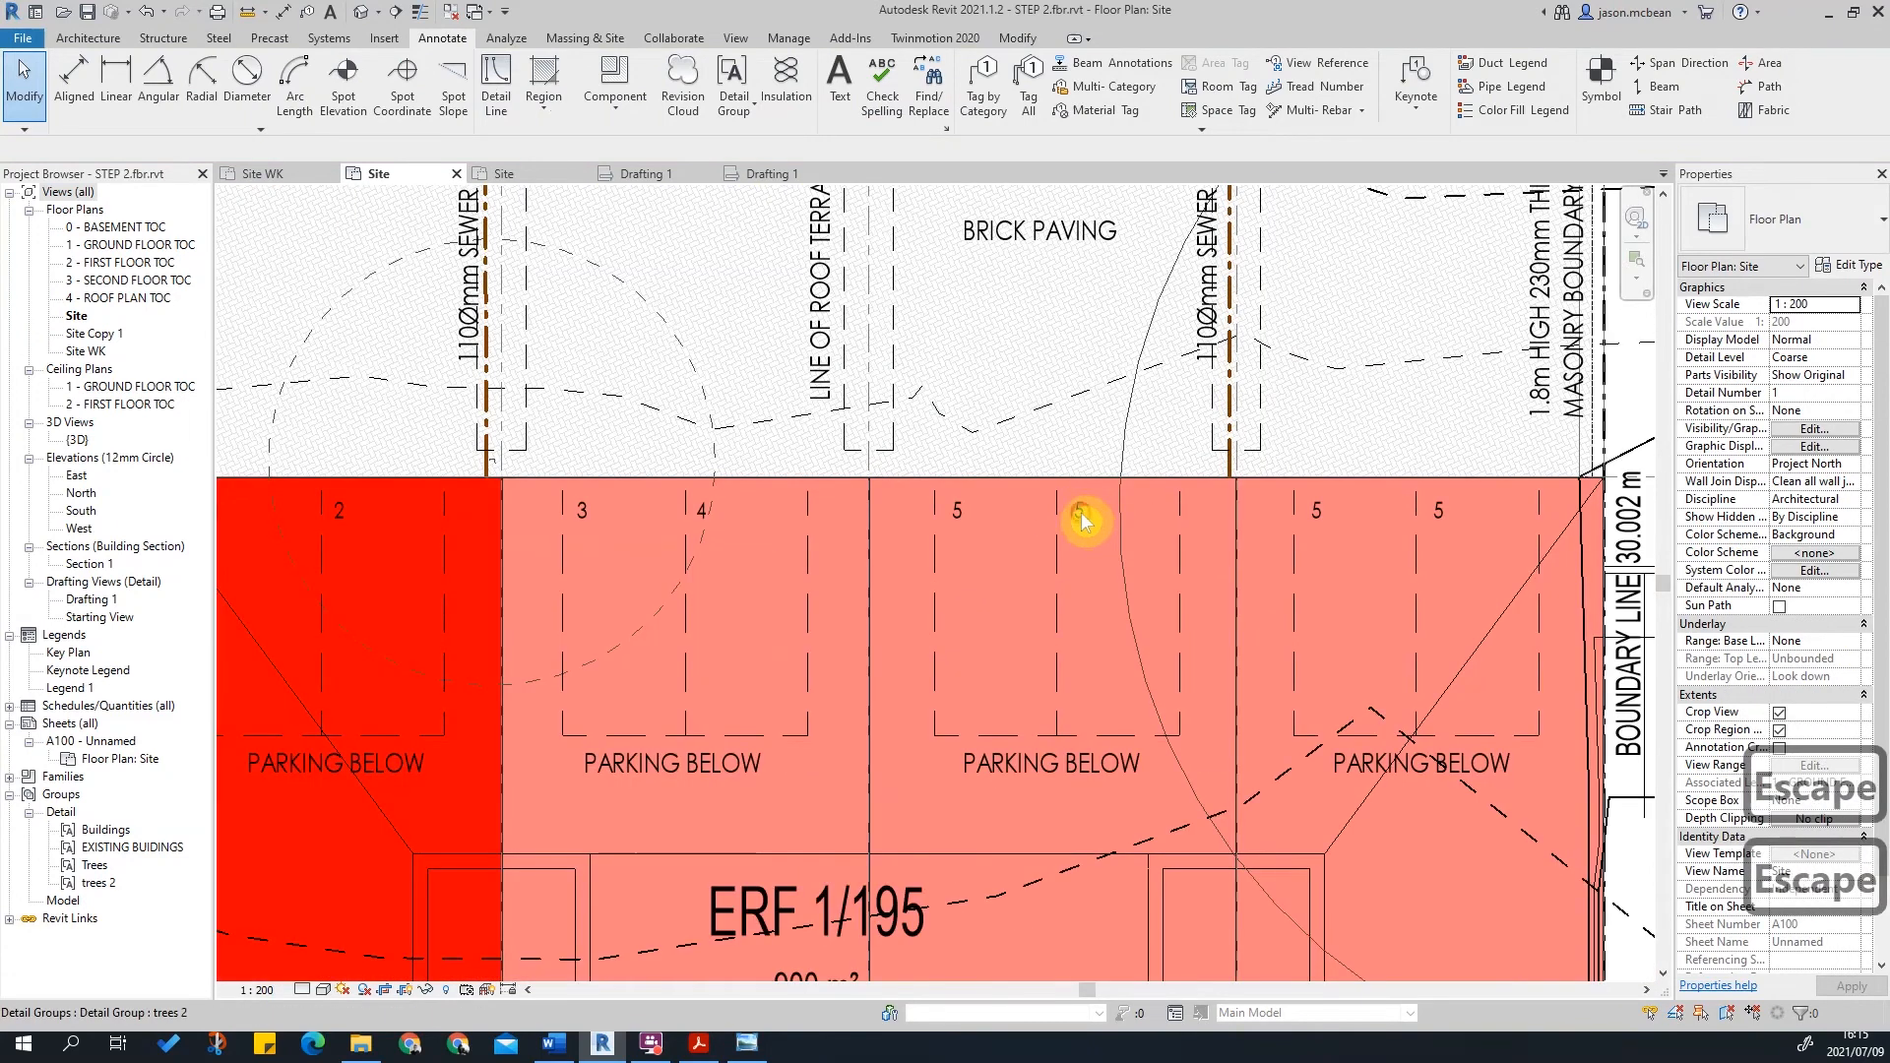
left_click(1083, 520)
scroll(1083, 517, "up", 3)
key("Escape")
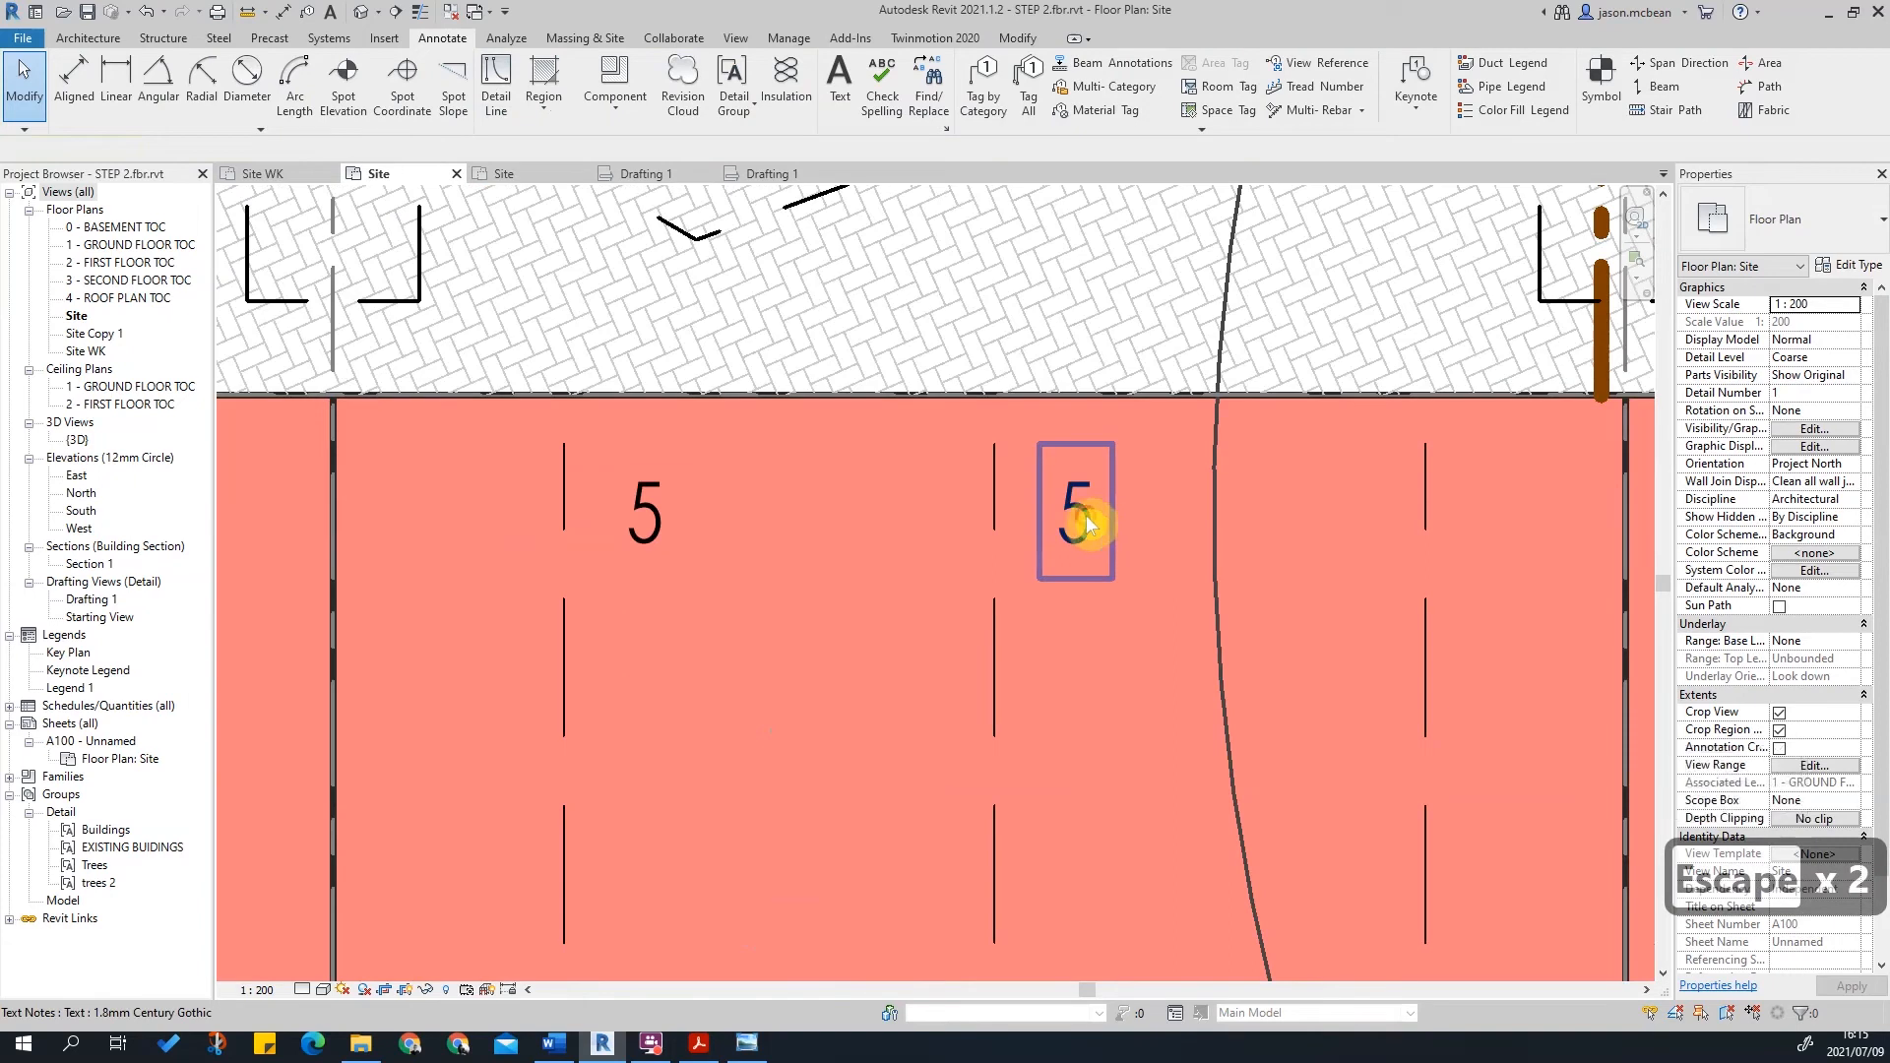
left_click(1085, 518)
key("i")
key("c")
scroll(1024, 590, "down", 3)
key("Escape")
Step: Change the number of the second parking bay of unit NO. 3 to "6"
scroll(1024, 556, "up", 2)
double_click(1055, 548)
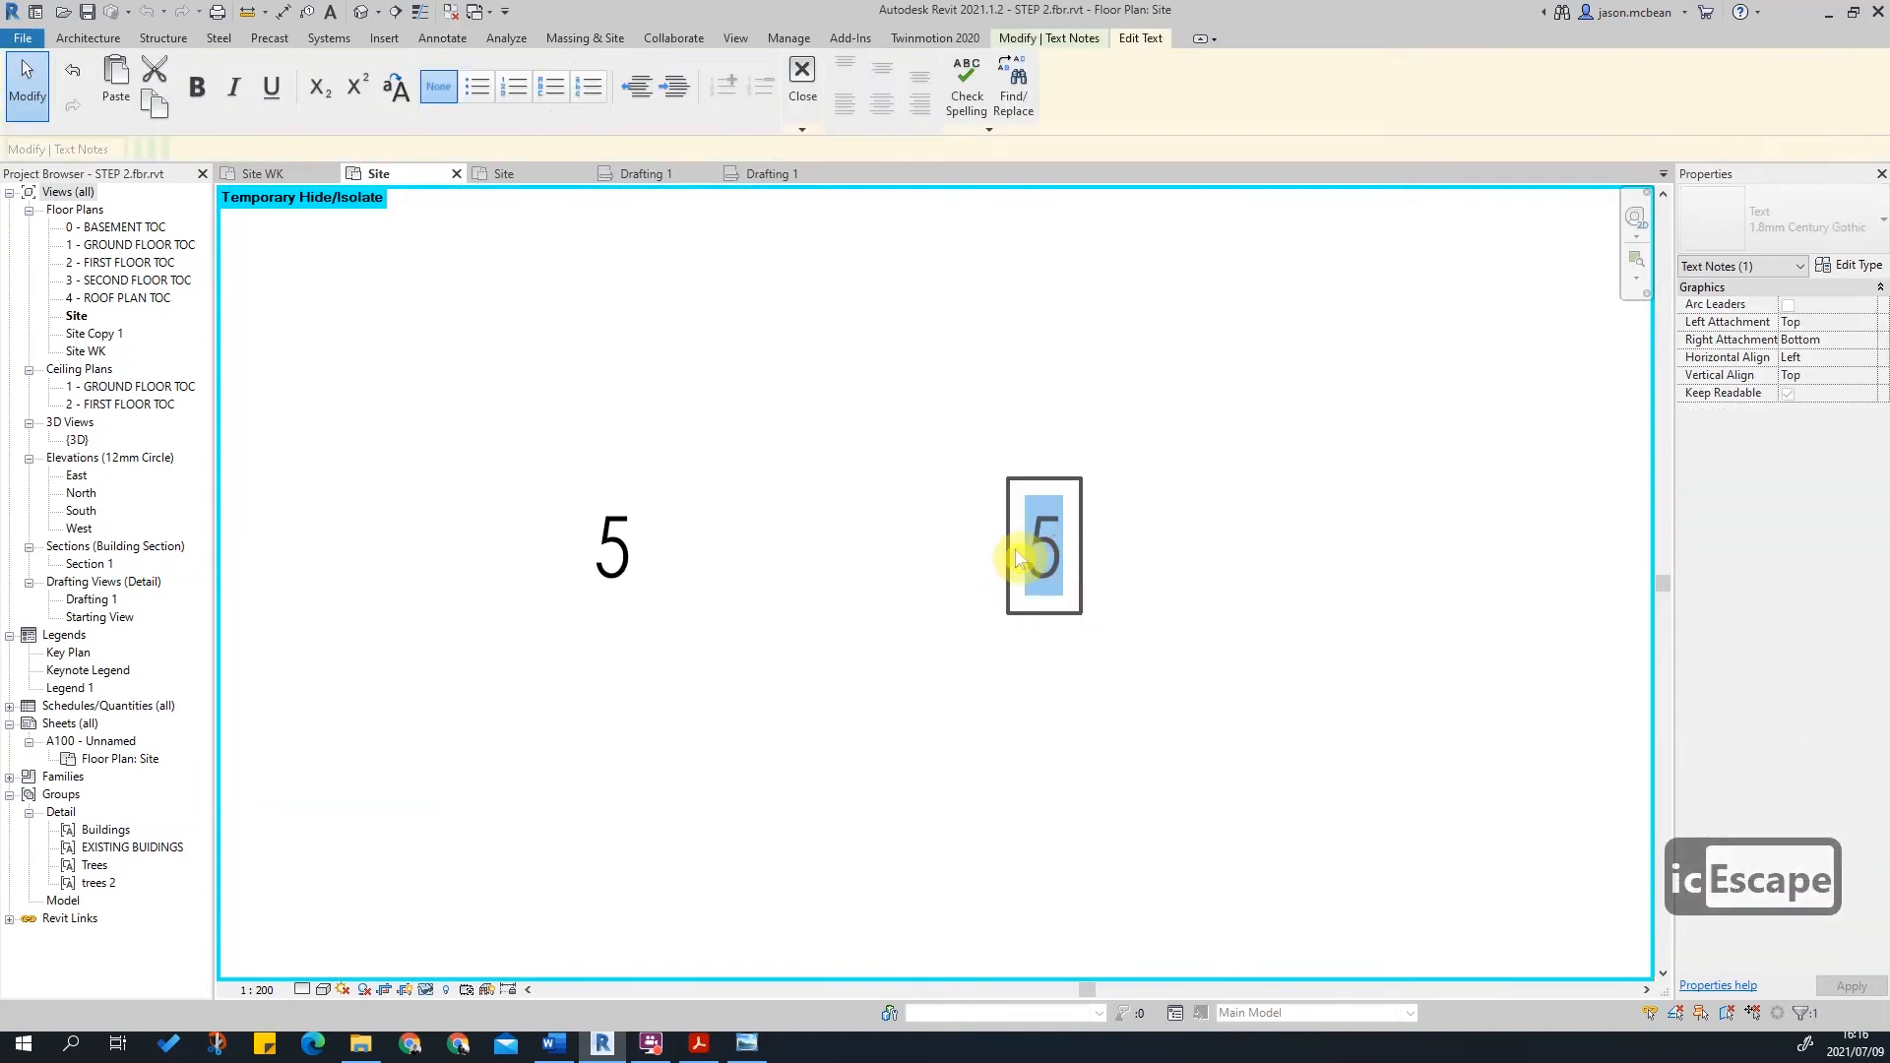
type("6")
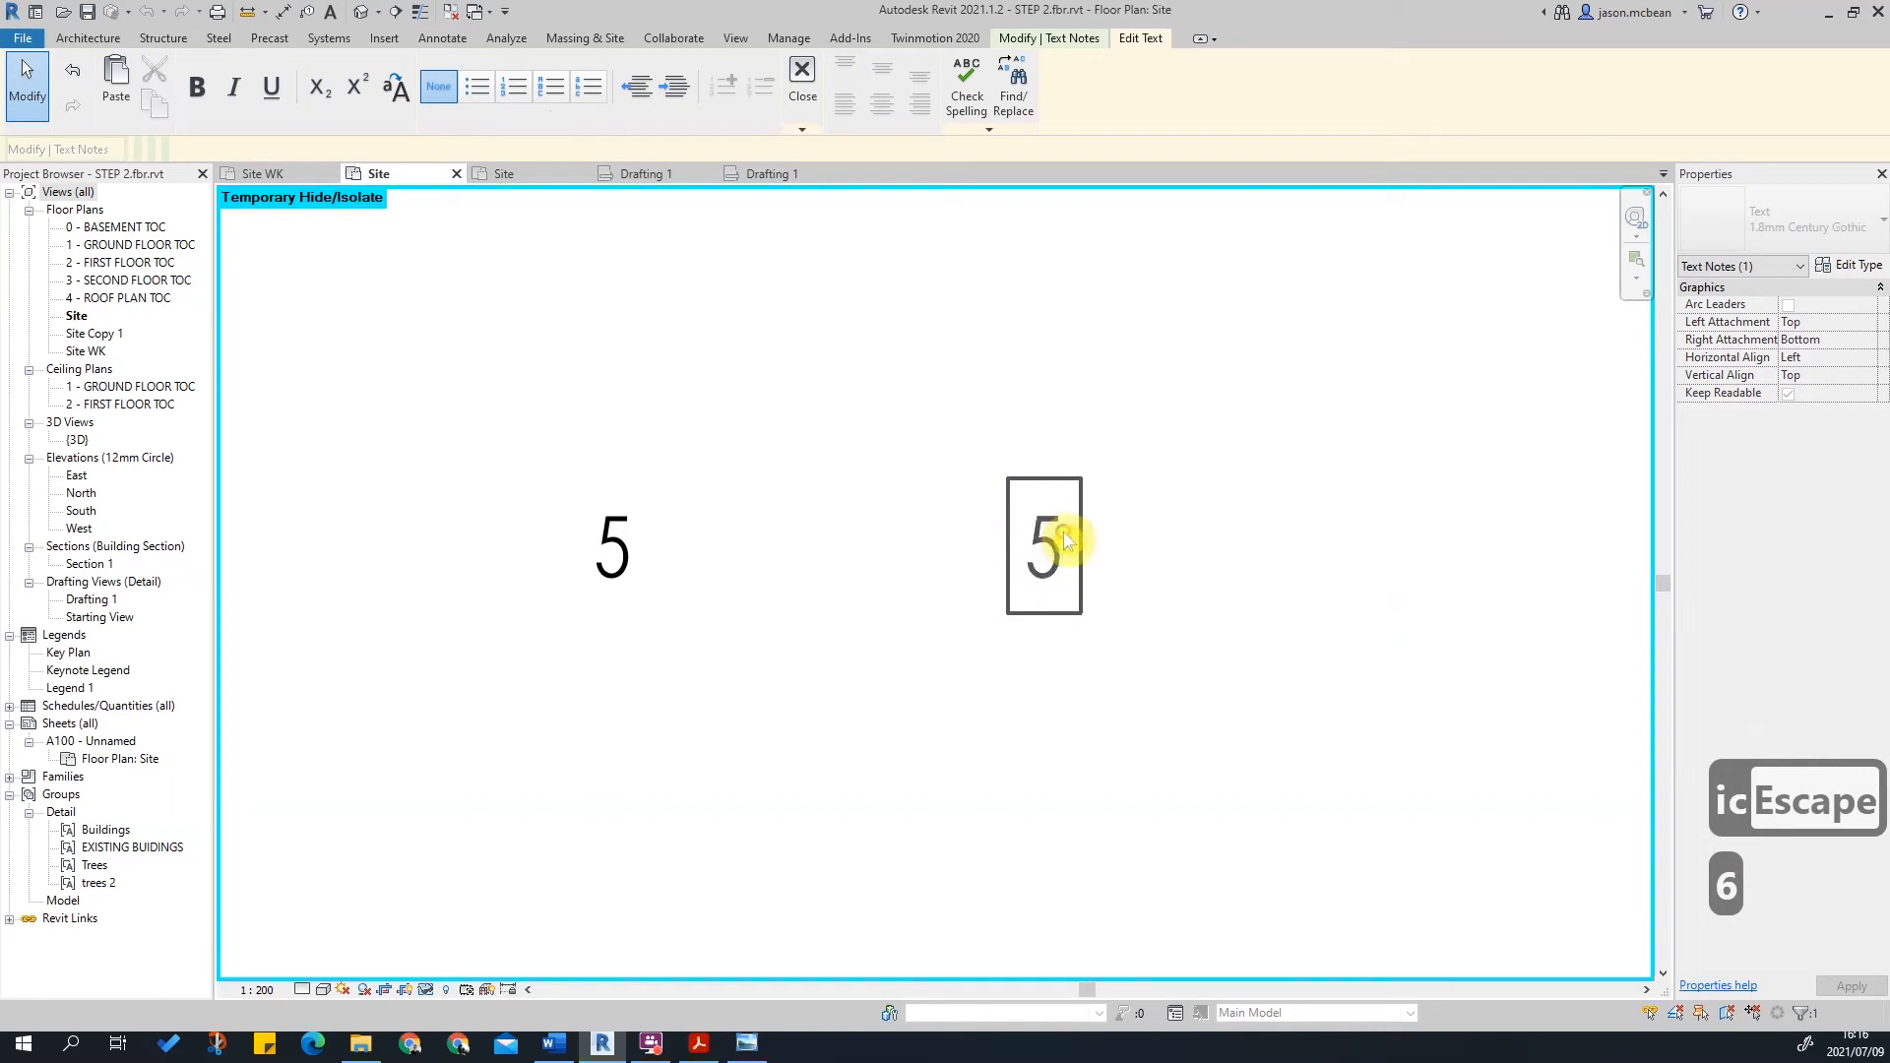
left_click(802, 590)
Step: Change the two parking bay numbers of unit NO. 4 to "7" and "8"
scroll(886, 689, "down", 2)
scroll(999, 635, "up", 1)
double_click(993, 635)
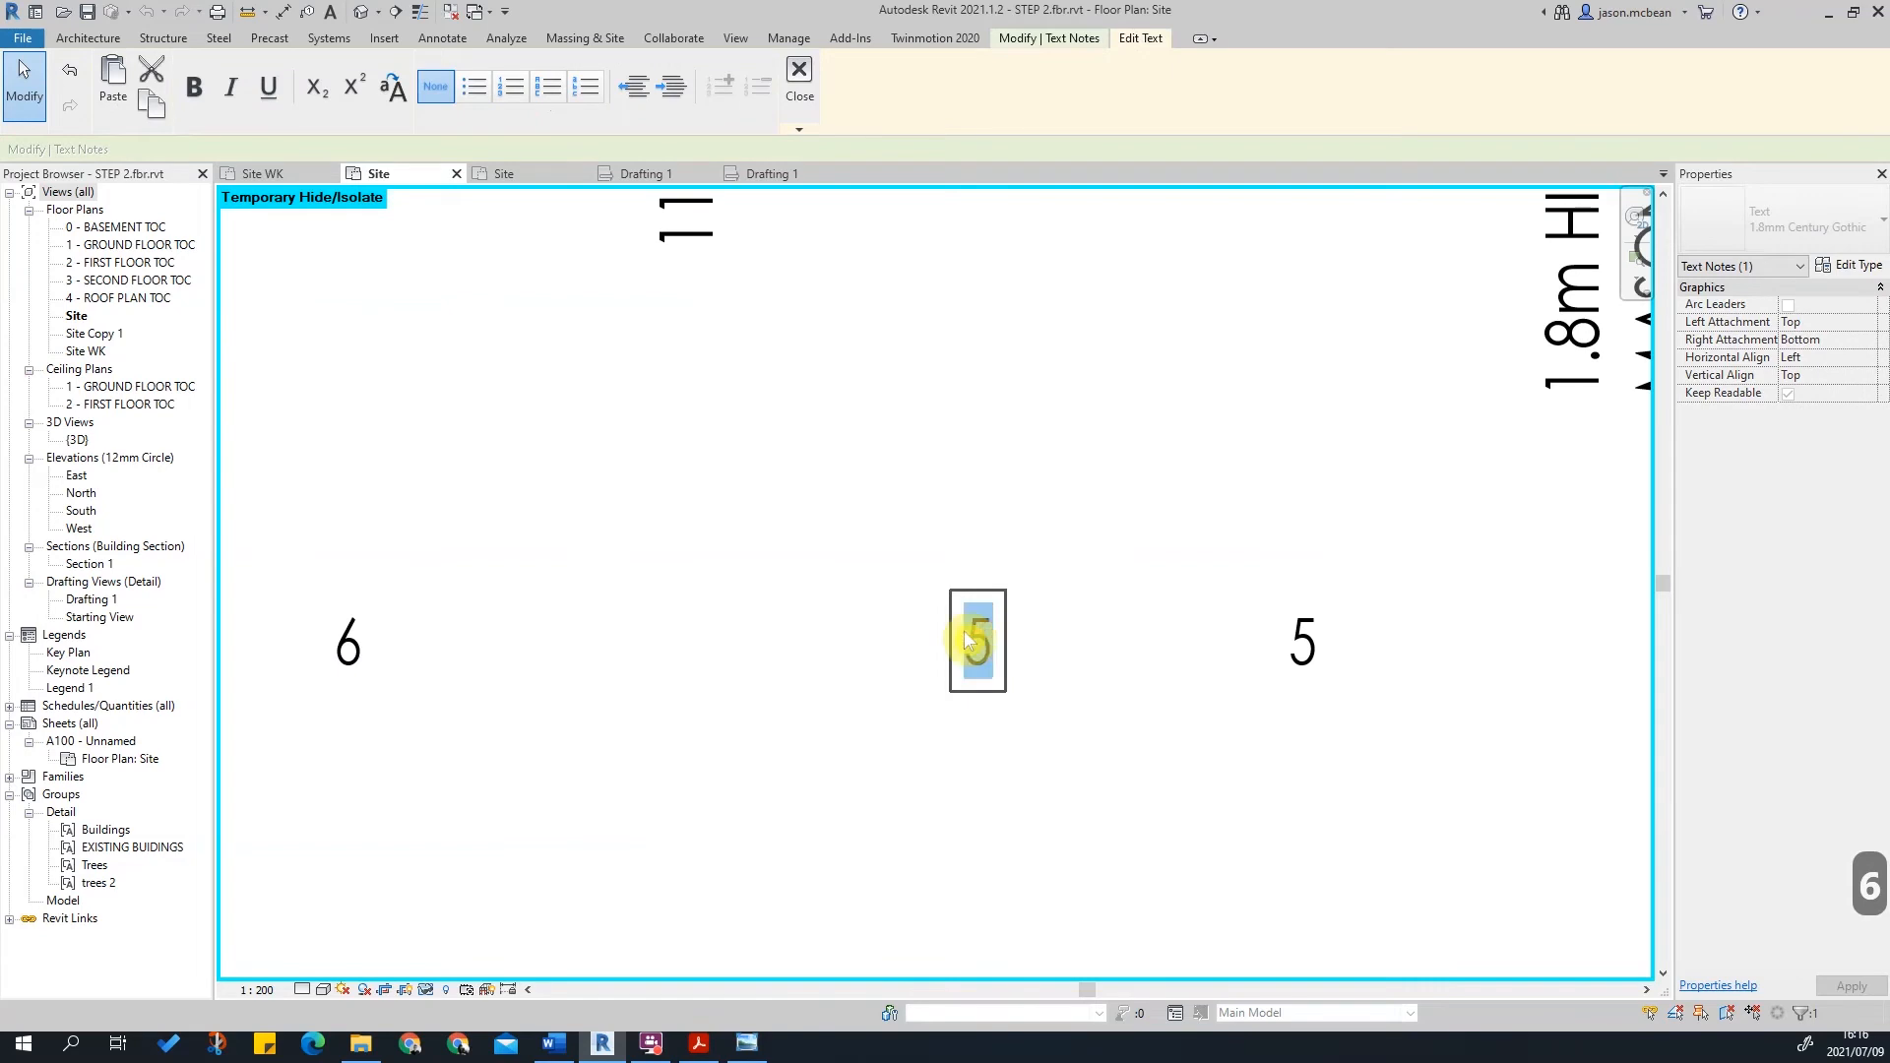
double_click(1308, 646)
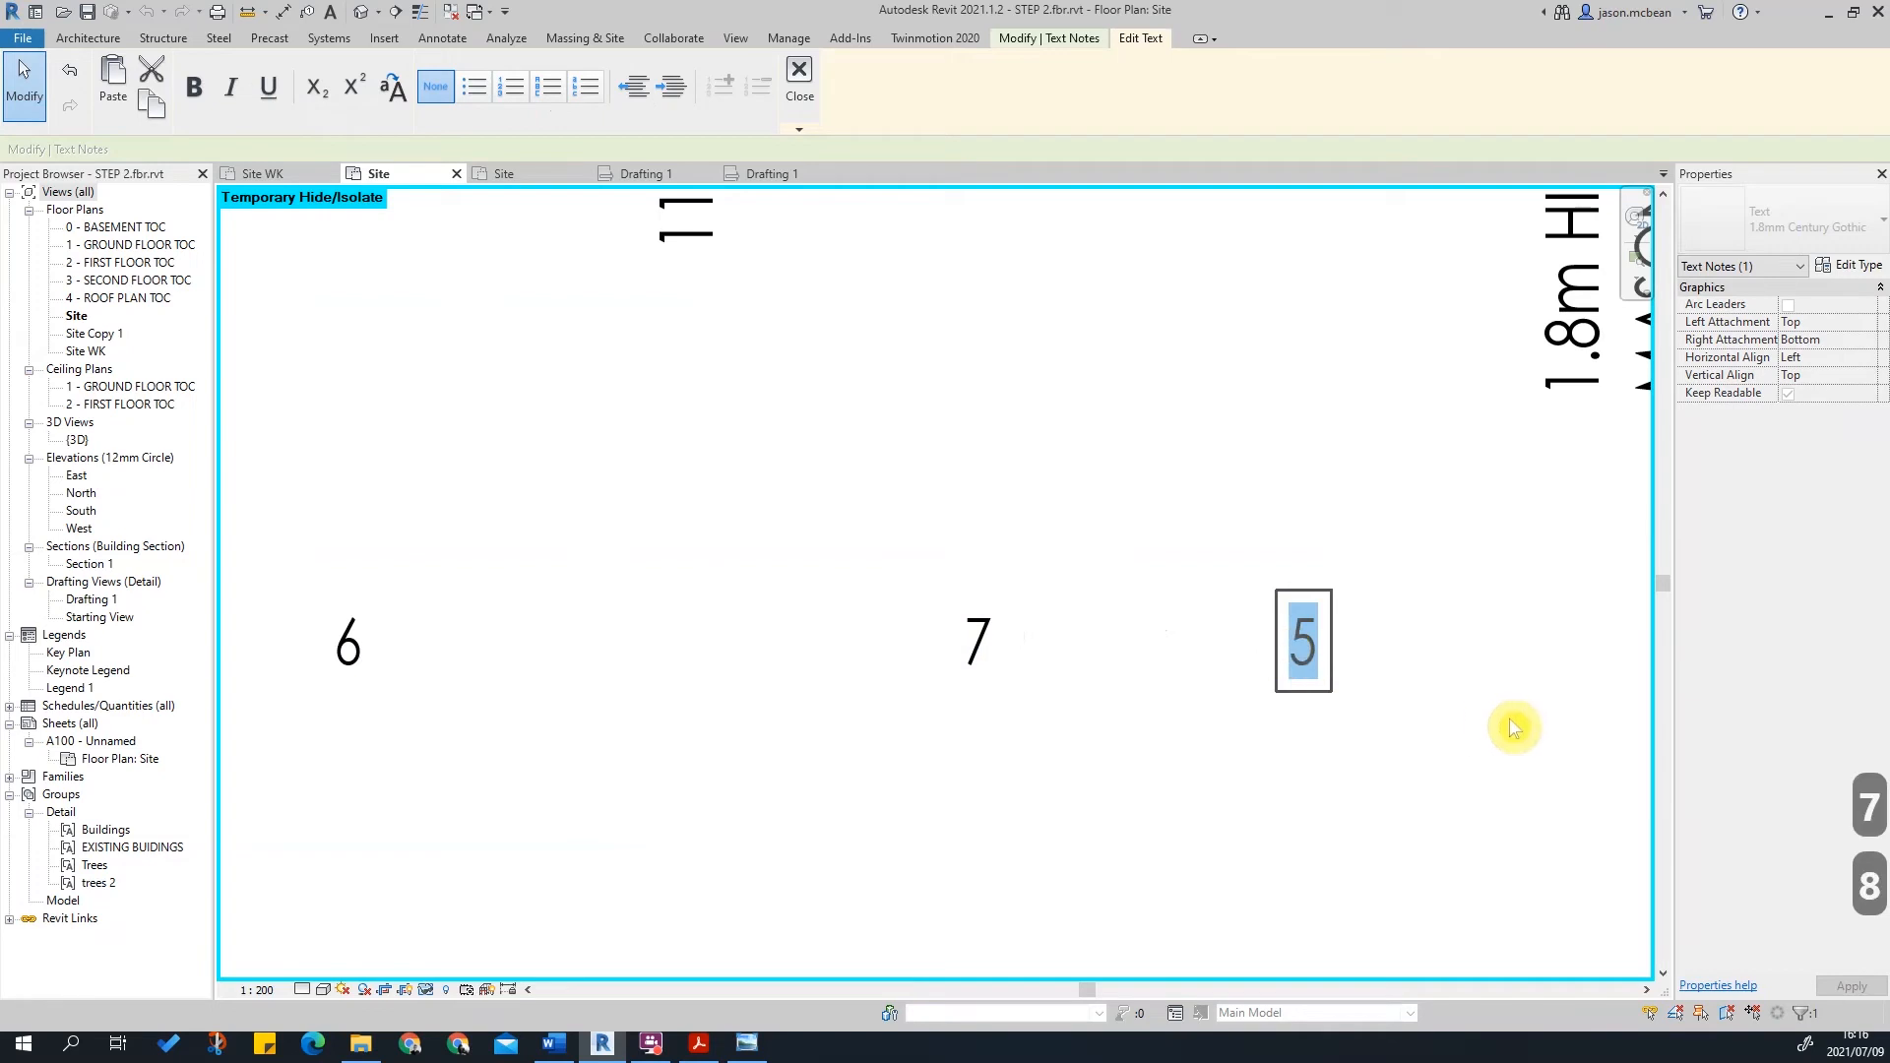
key("BackSpace")
type("8")
scroll(1355, 679, "down", 2)
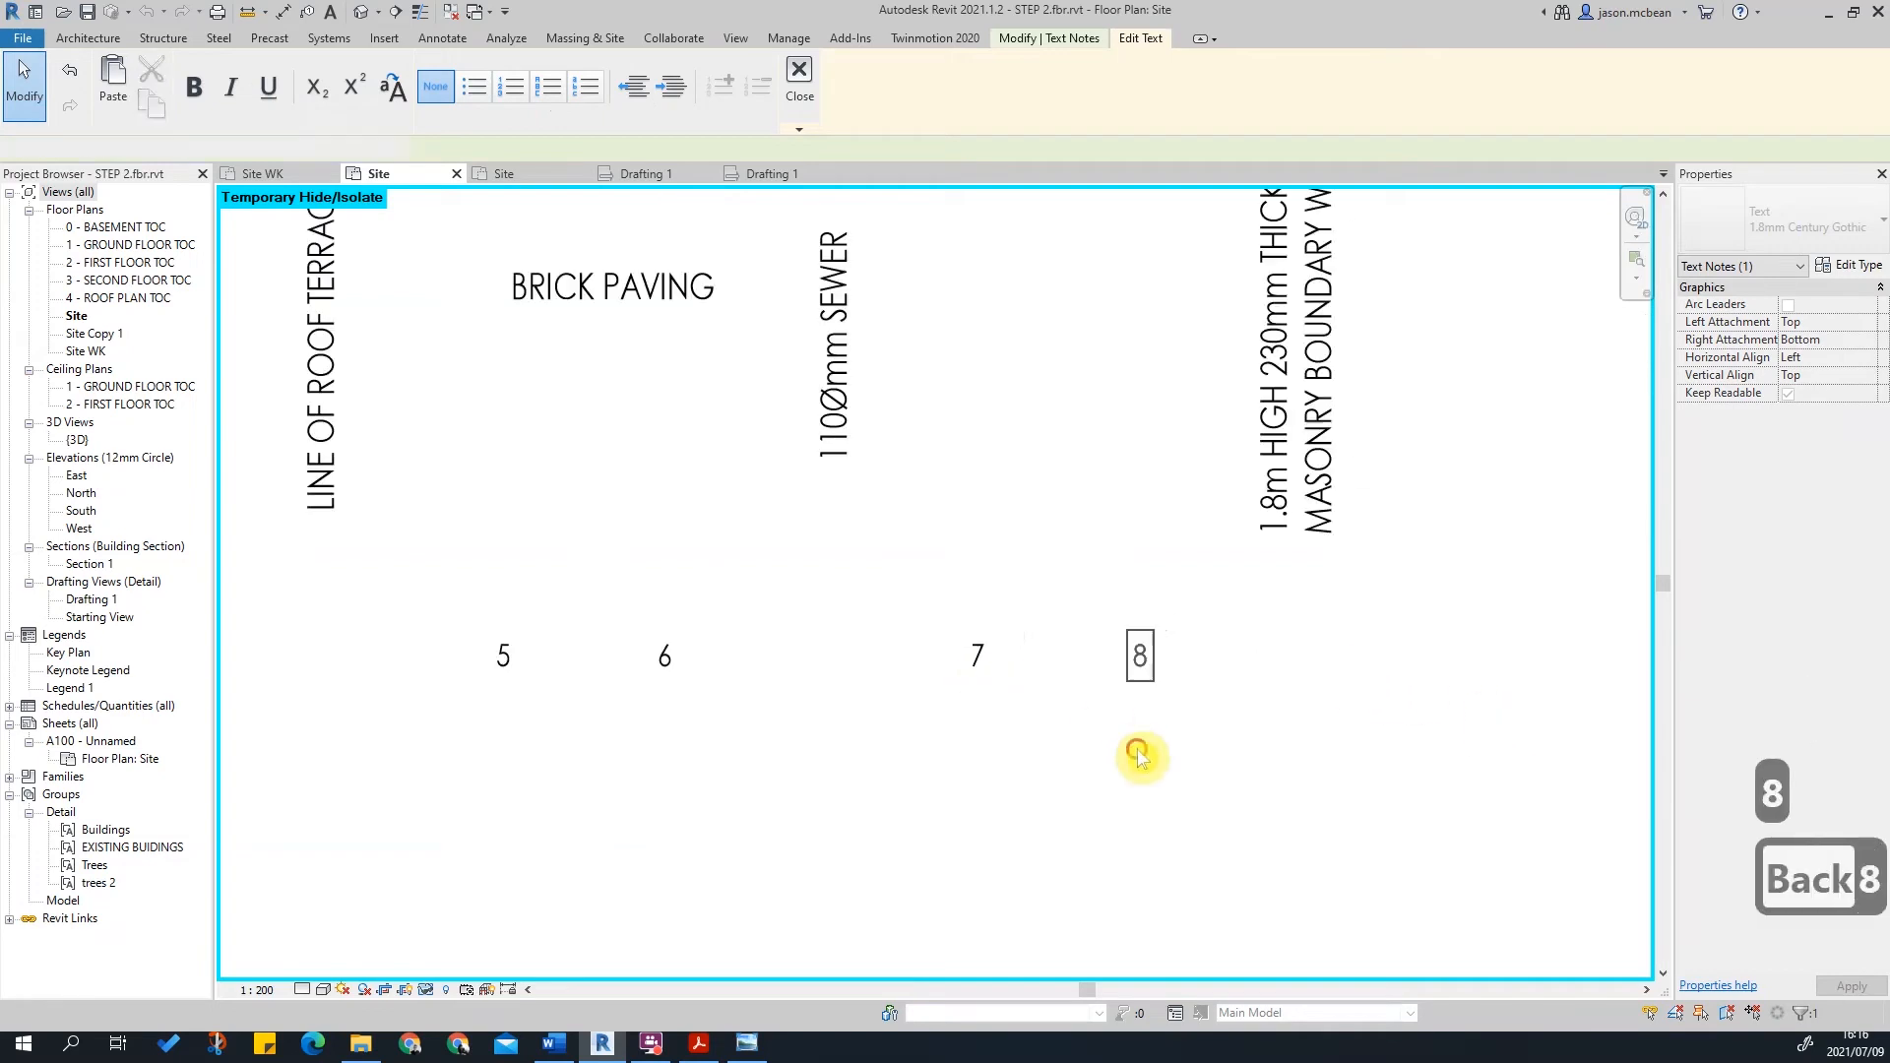
left_click(1169, 688)
scroll(1170, 687, "down", 3)
left_click(1231, 702)
Step: Change the number of the first parking bay outside the boundary to "9"
scroll(1275, 767, "up", 4)
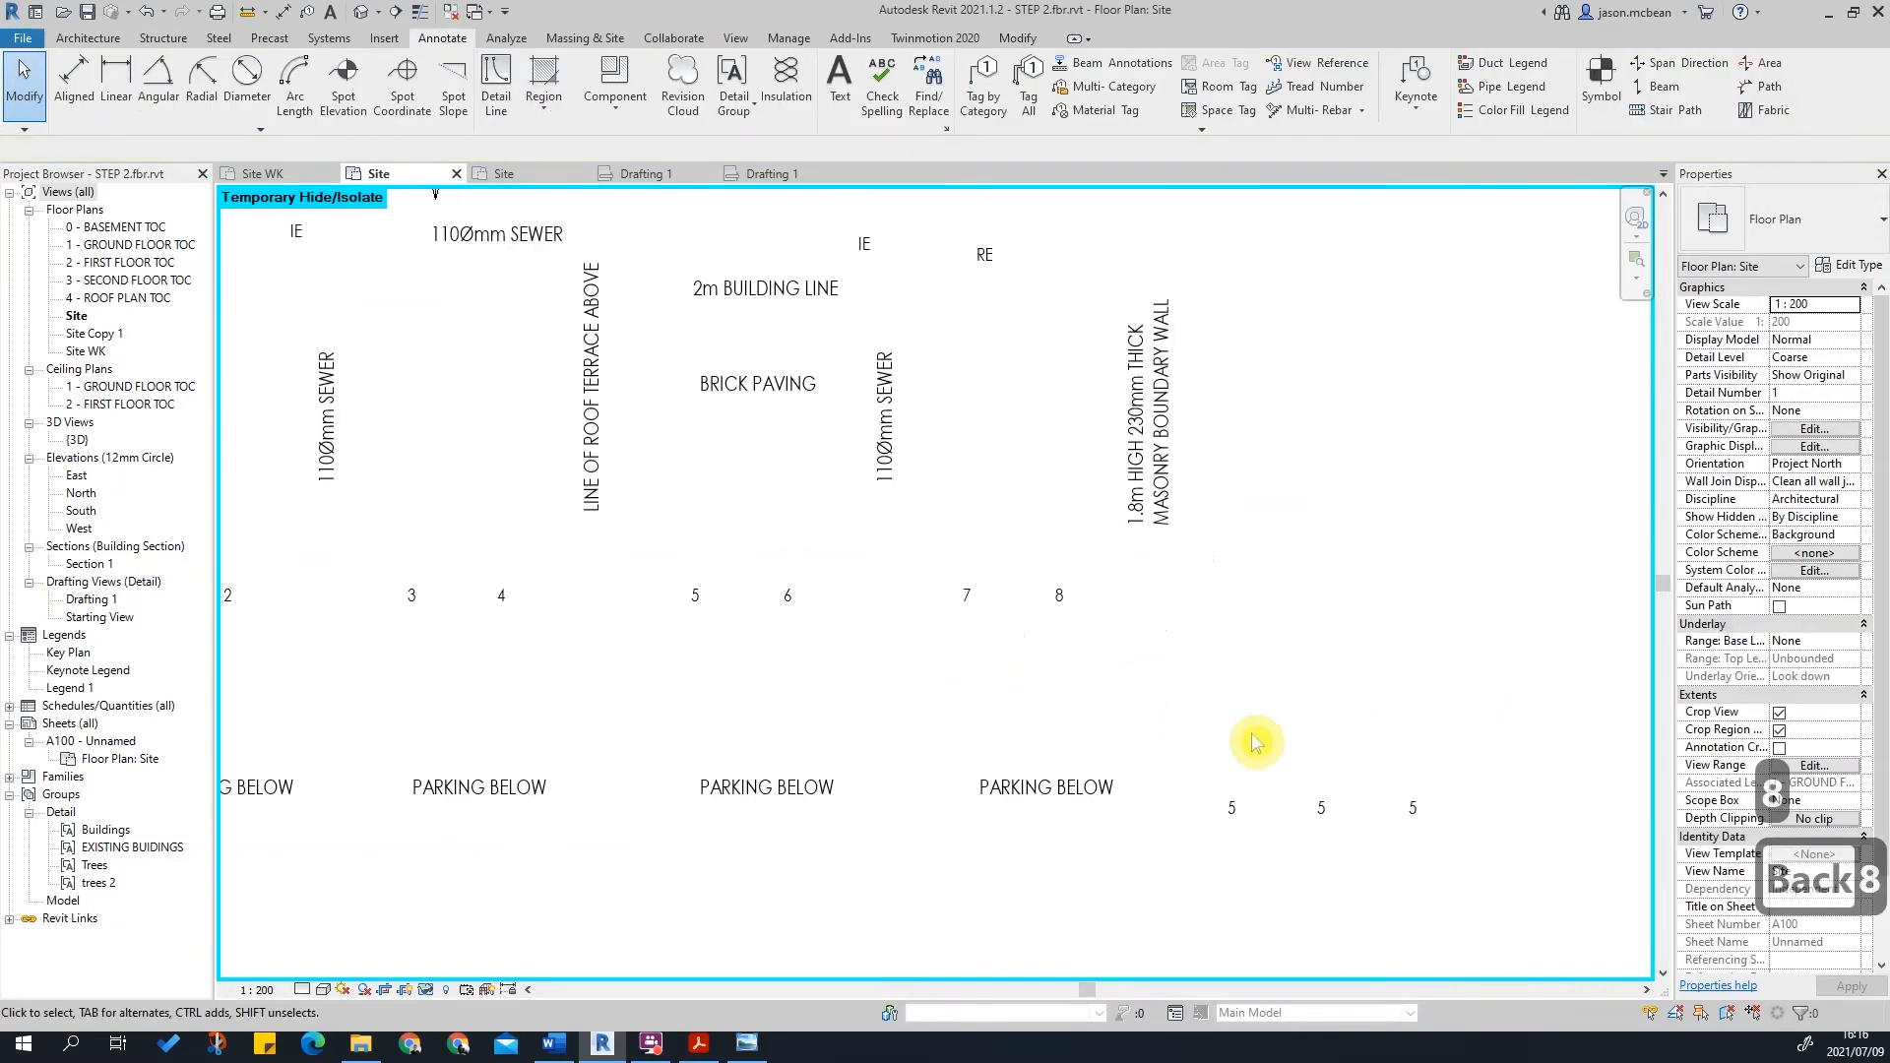
scroll(1302, 856, "up", 3)
left_click(1188, 788)
scroll(1189, 788, "up", 2)
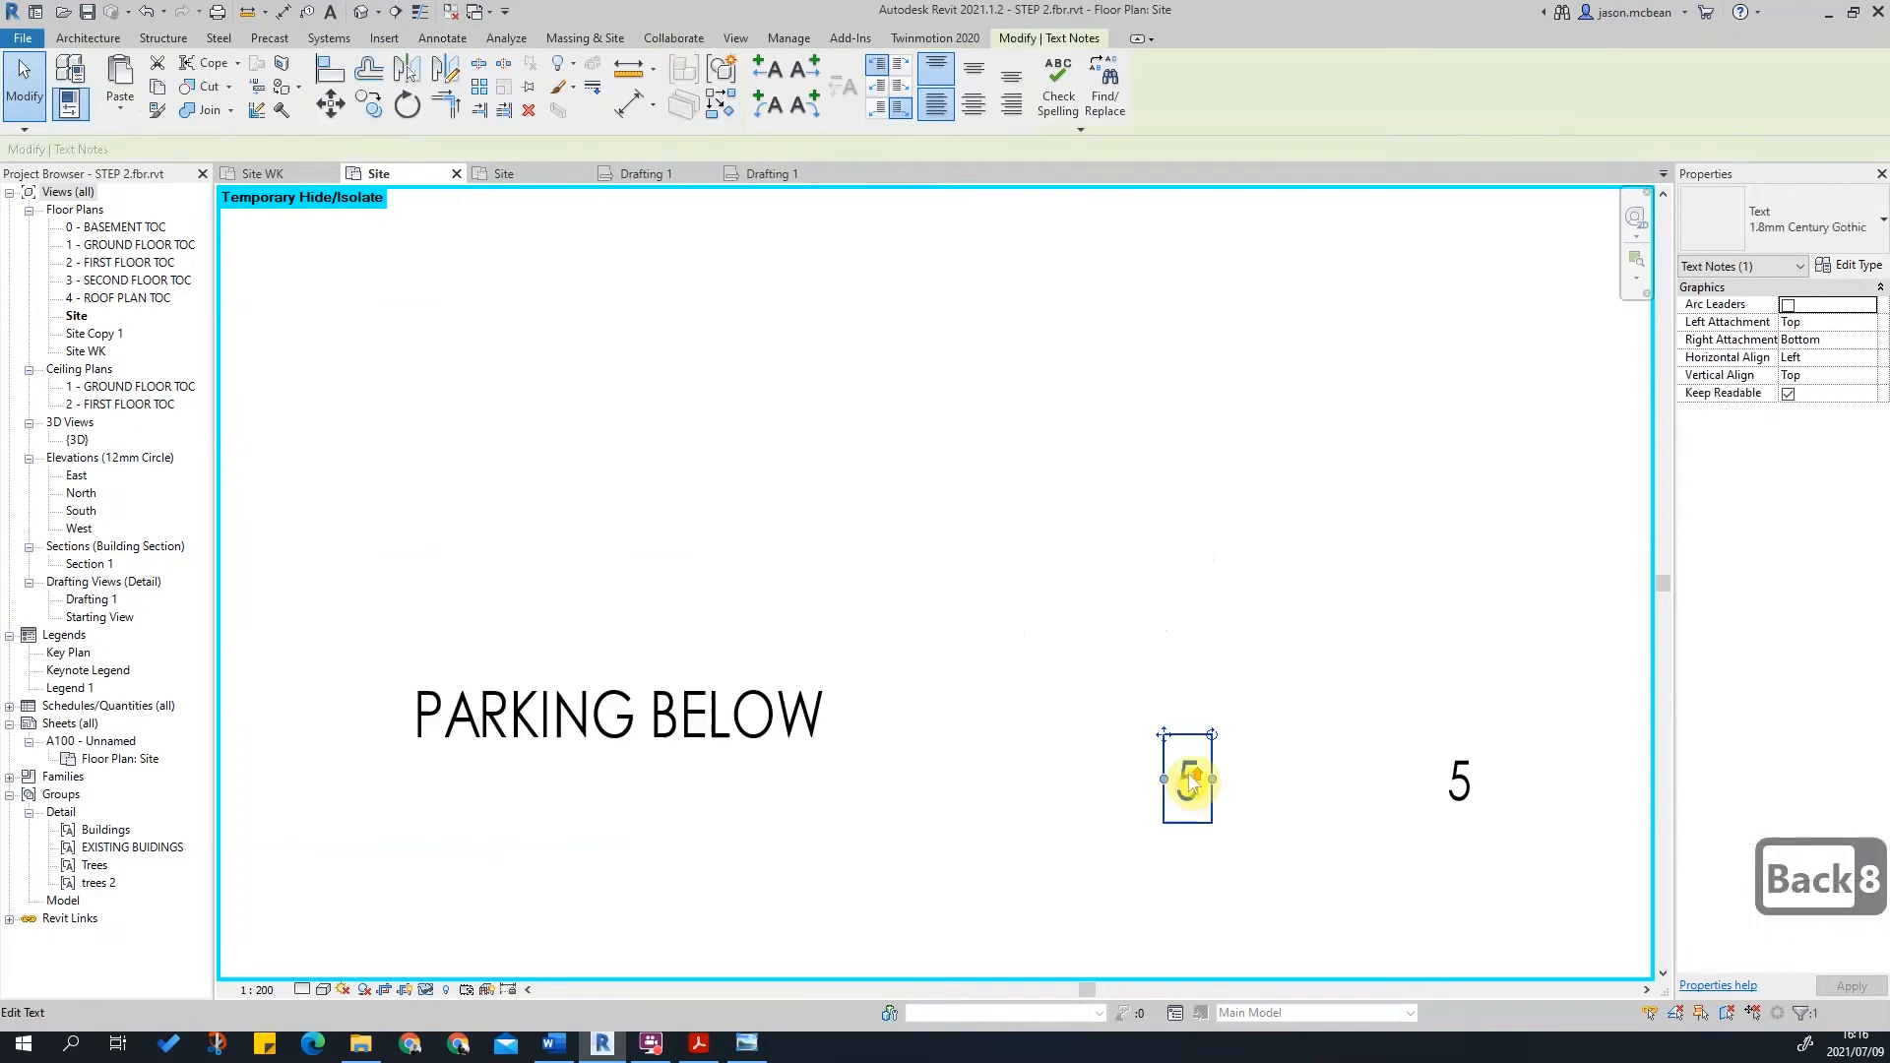
left_click(1190, 787)
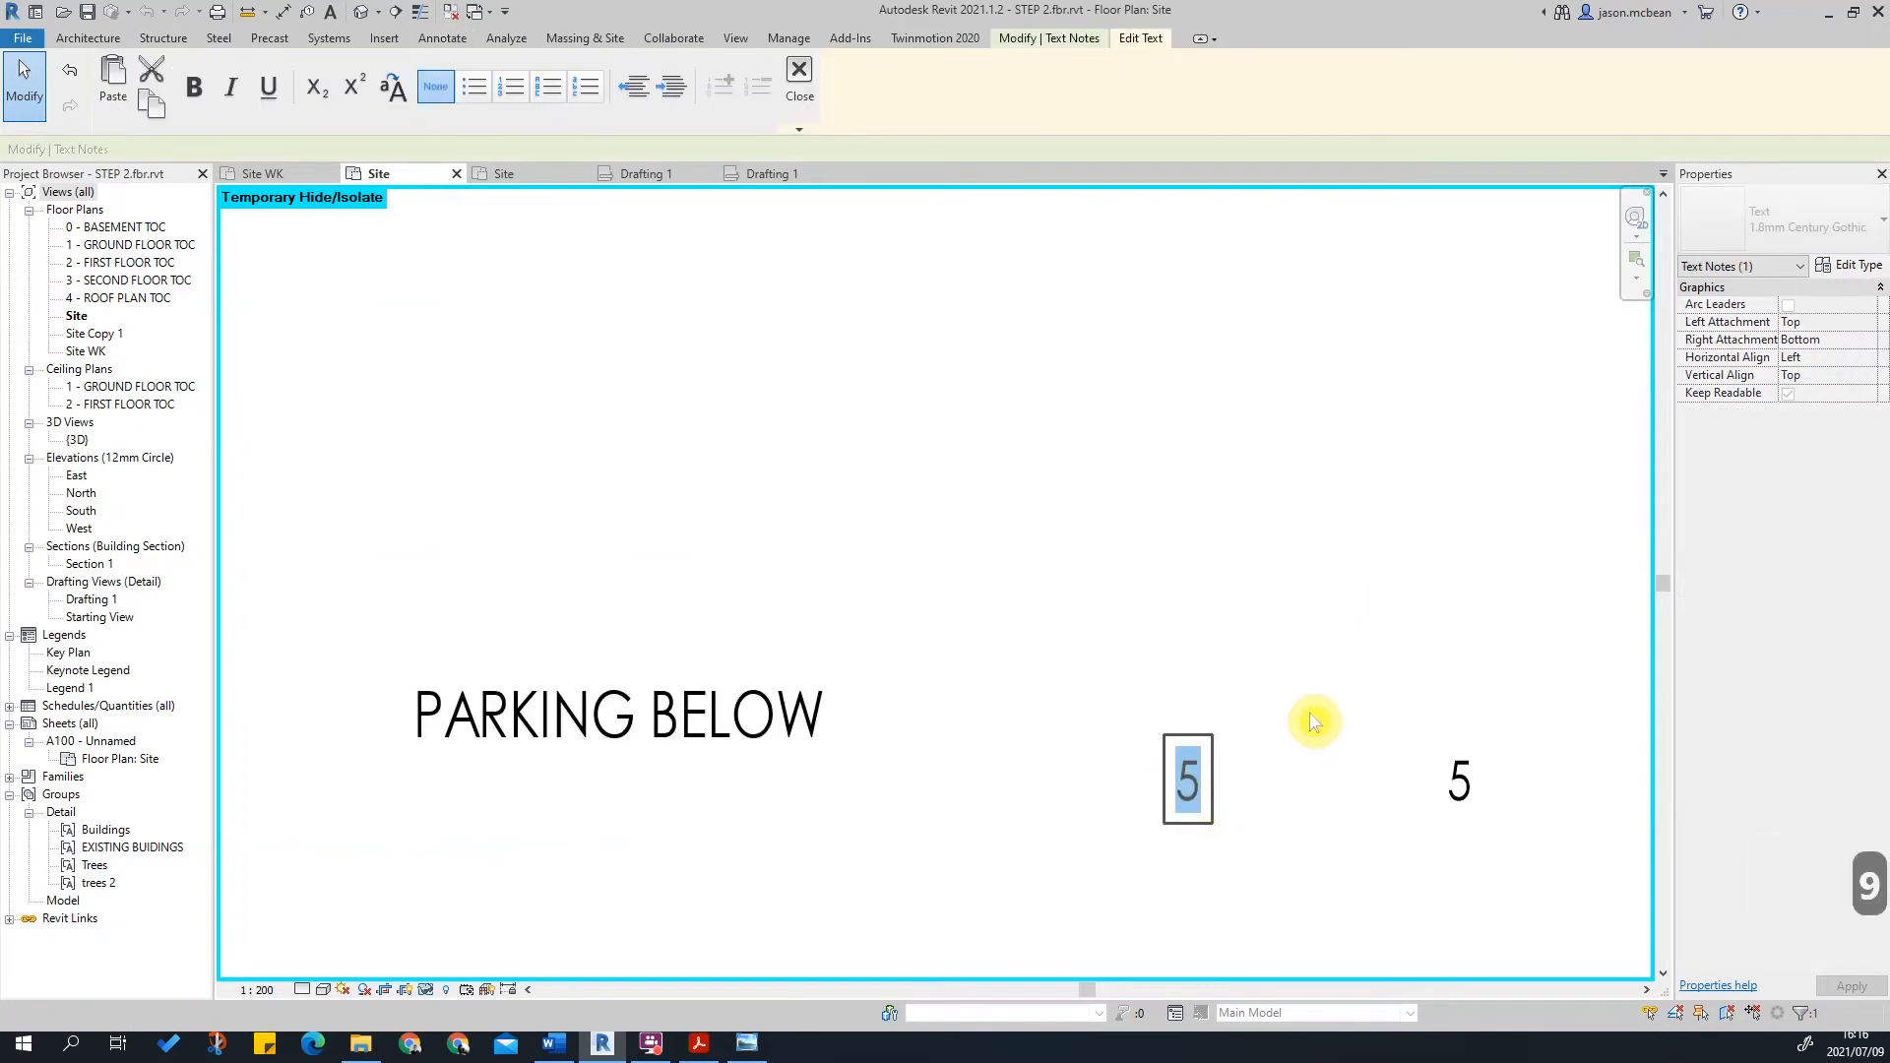
key("BackSpace")
Step: Change the number of the second outside bay to "10" and widen its text box to fit on one line
left_click(1461, 783)
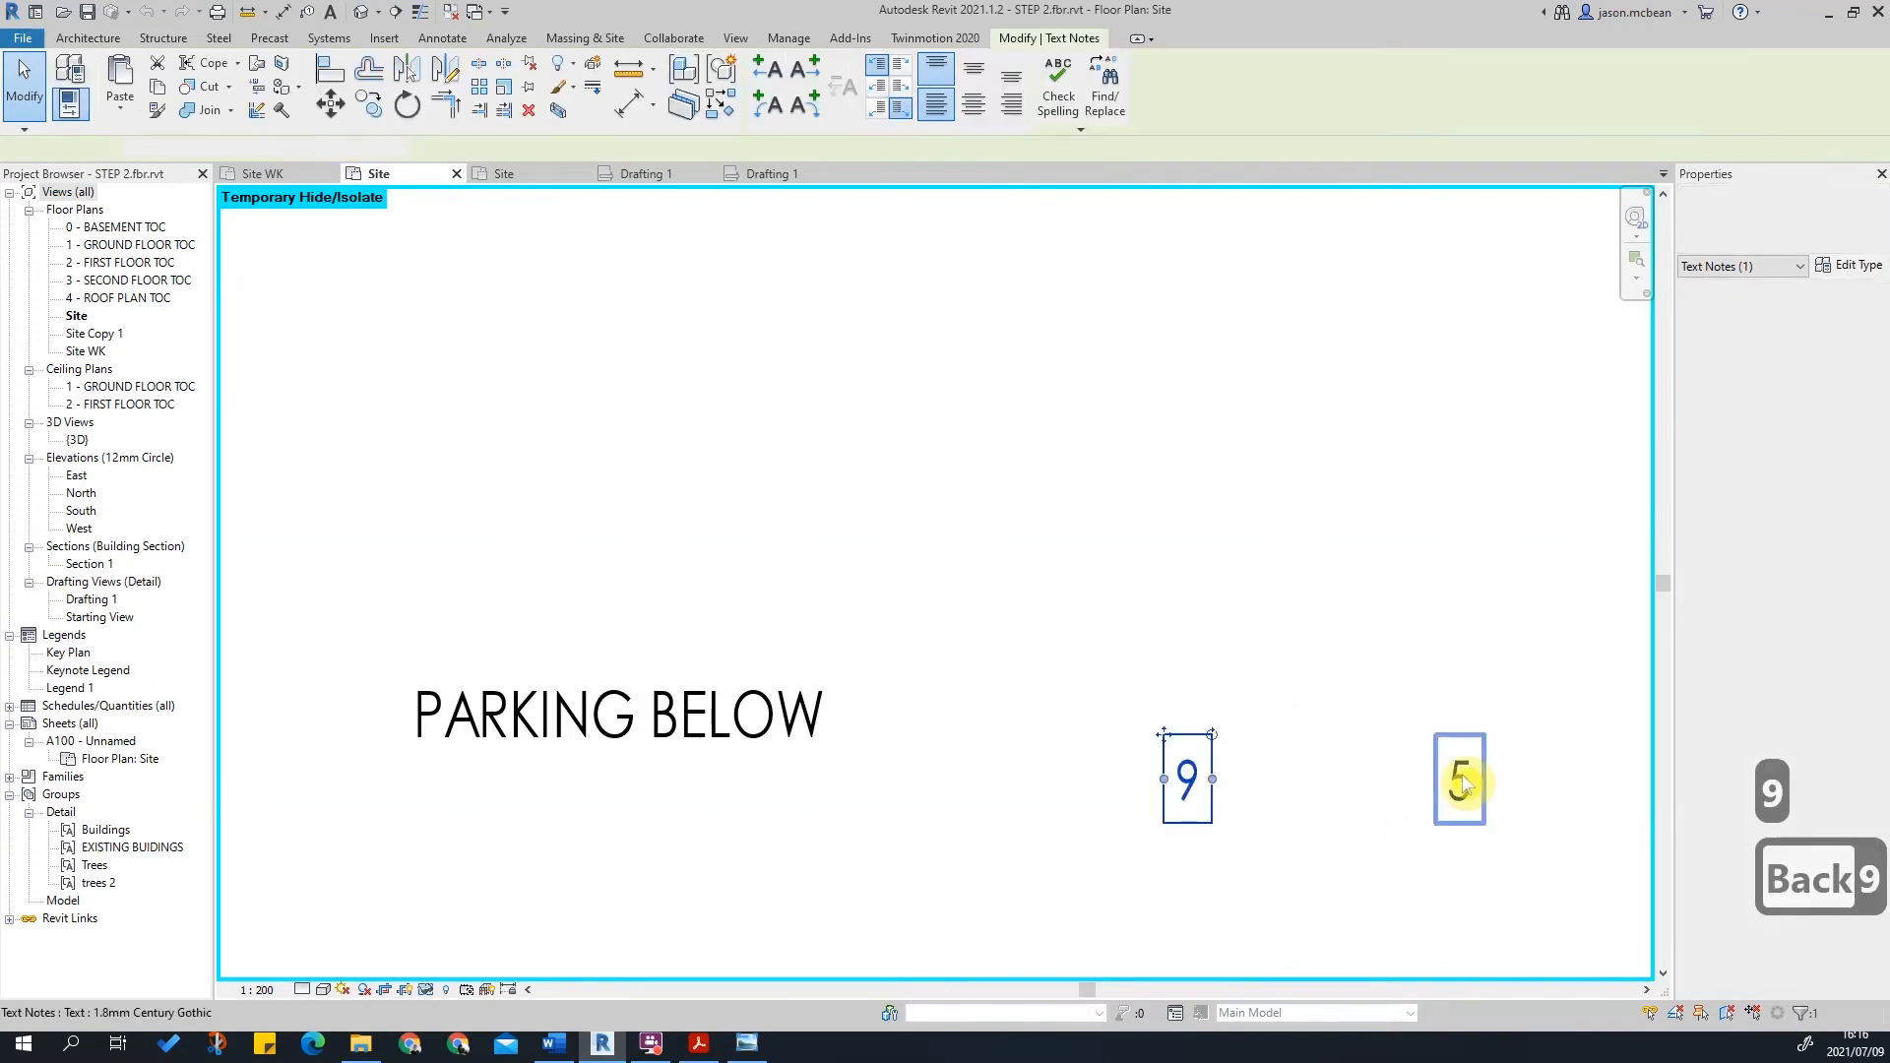
left_click(1463, 786)
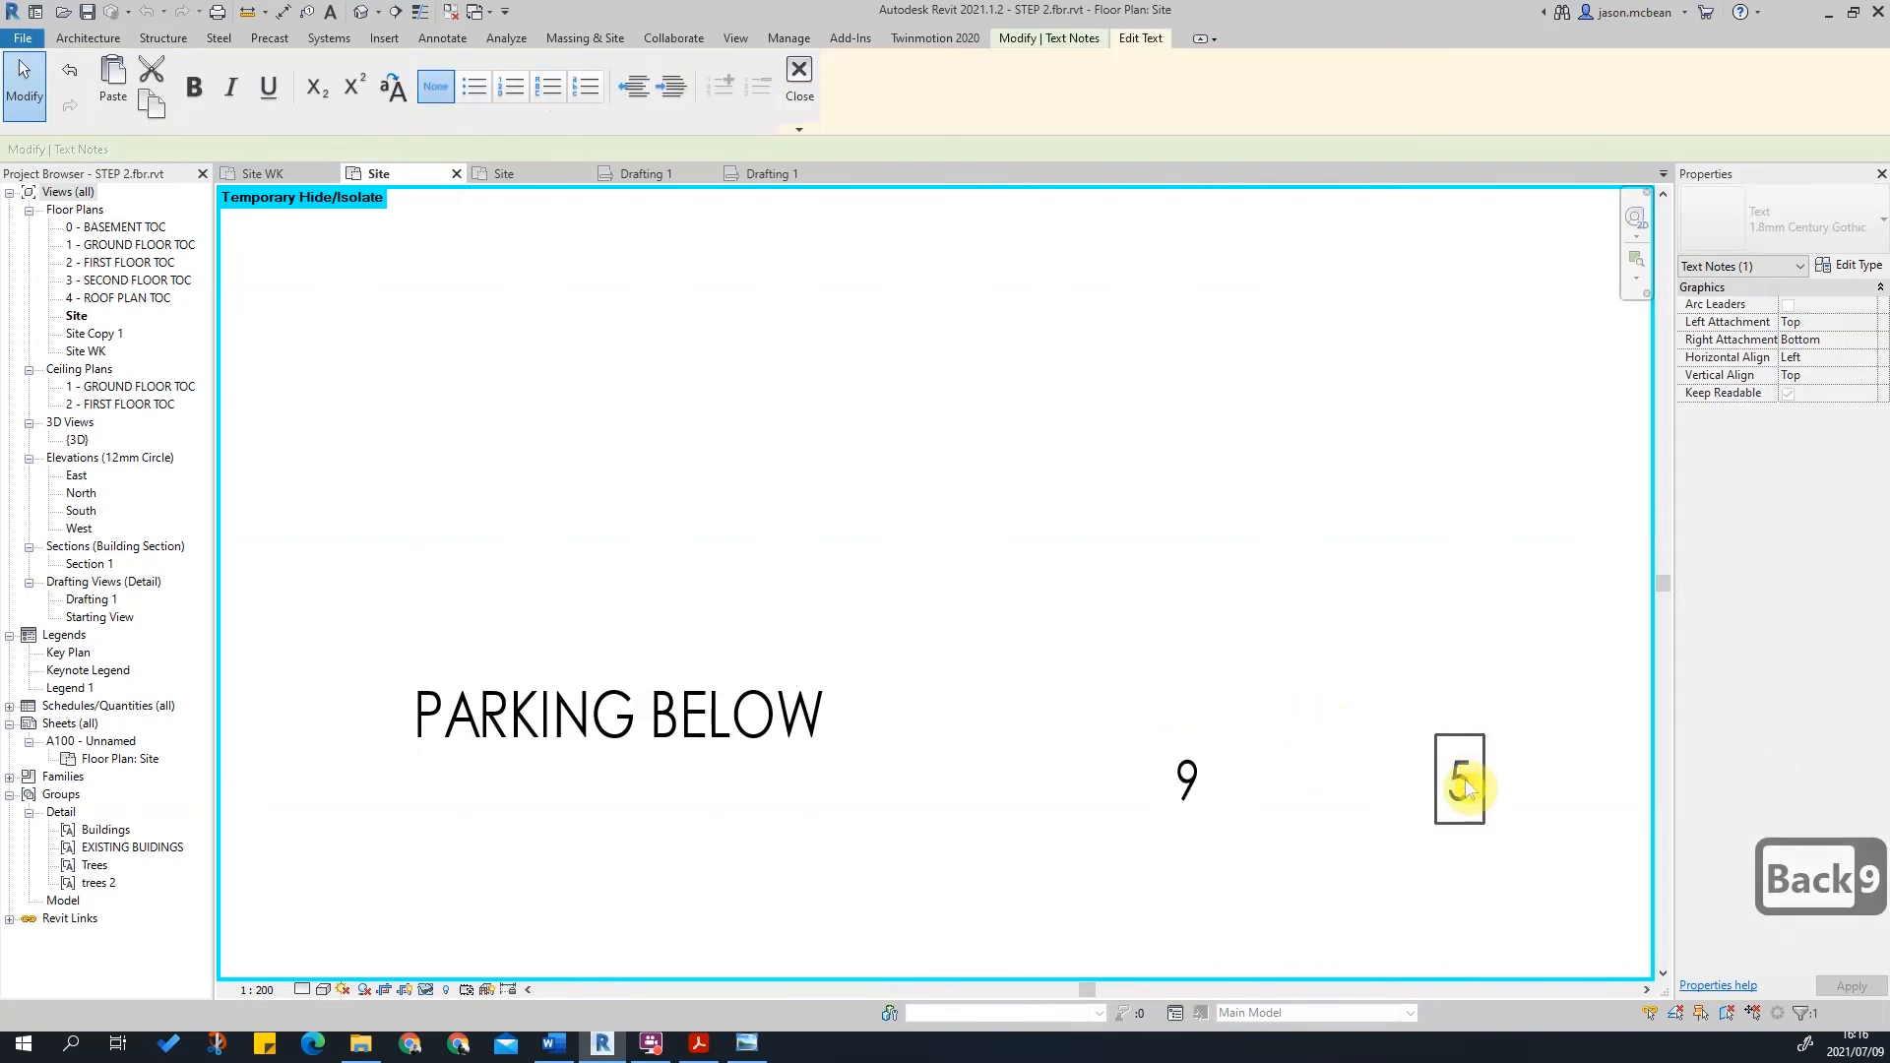
key("BackSpace")
type("10")
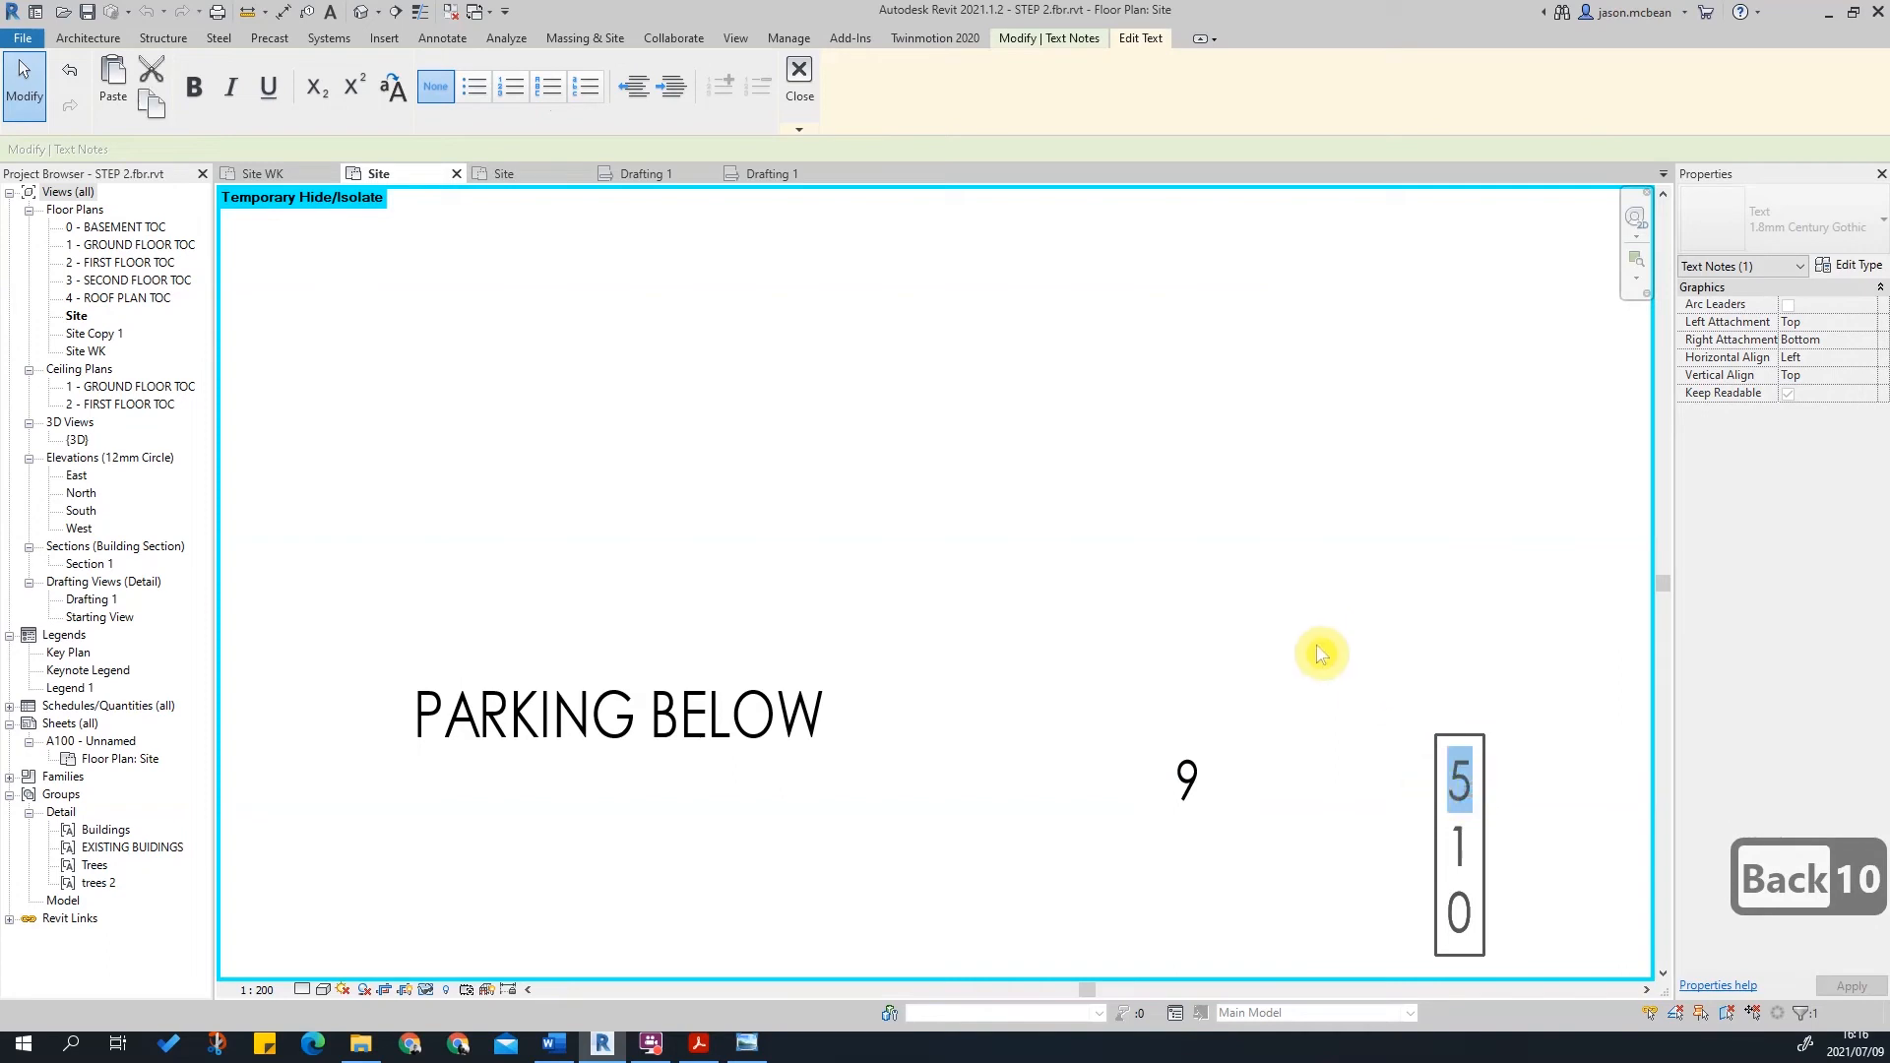
key("Delete")
left_click(1497, 933)
left_click_drag(1484, 793, 1519, 789)
Step: Delete the remaining number 5 in the third outside bay and reset the temporary hide/isolate
scroll(1068, 777, "down", 4)
middle_click_drag(1265, 811, 1103, 813)
scroll(1221, 794, "up", 3)
key("Escape")
left_click(1318, 796)
key("Delete")
left_click(433, 989)
left_click(472, 969)
Step: Copy the bay number 10 into the third outside parking bay, using the bay line endpoints as reference
left_click(1001, 844)
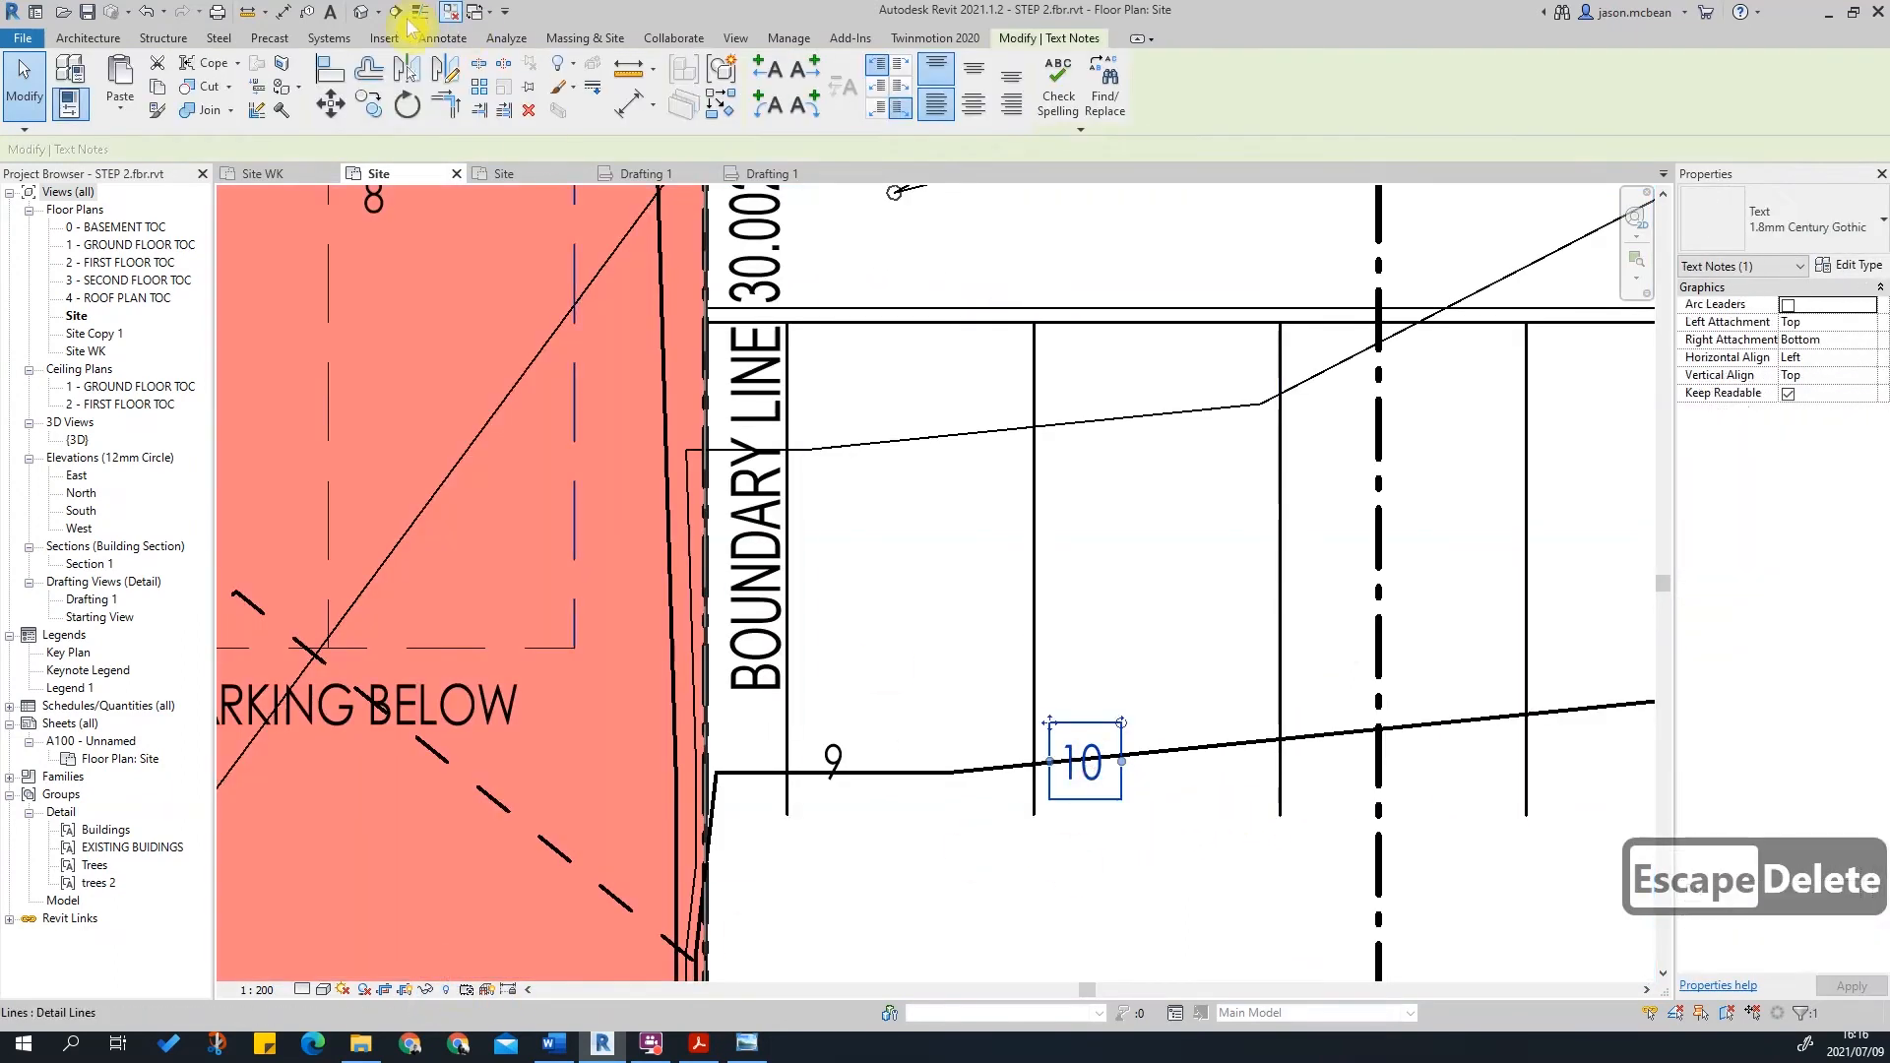
left_click(369, 109)
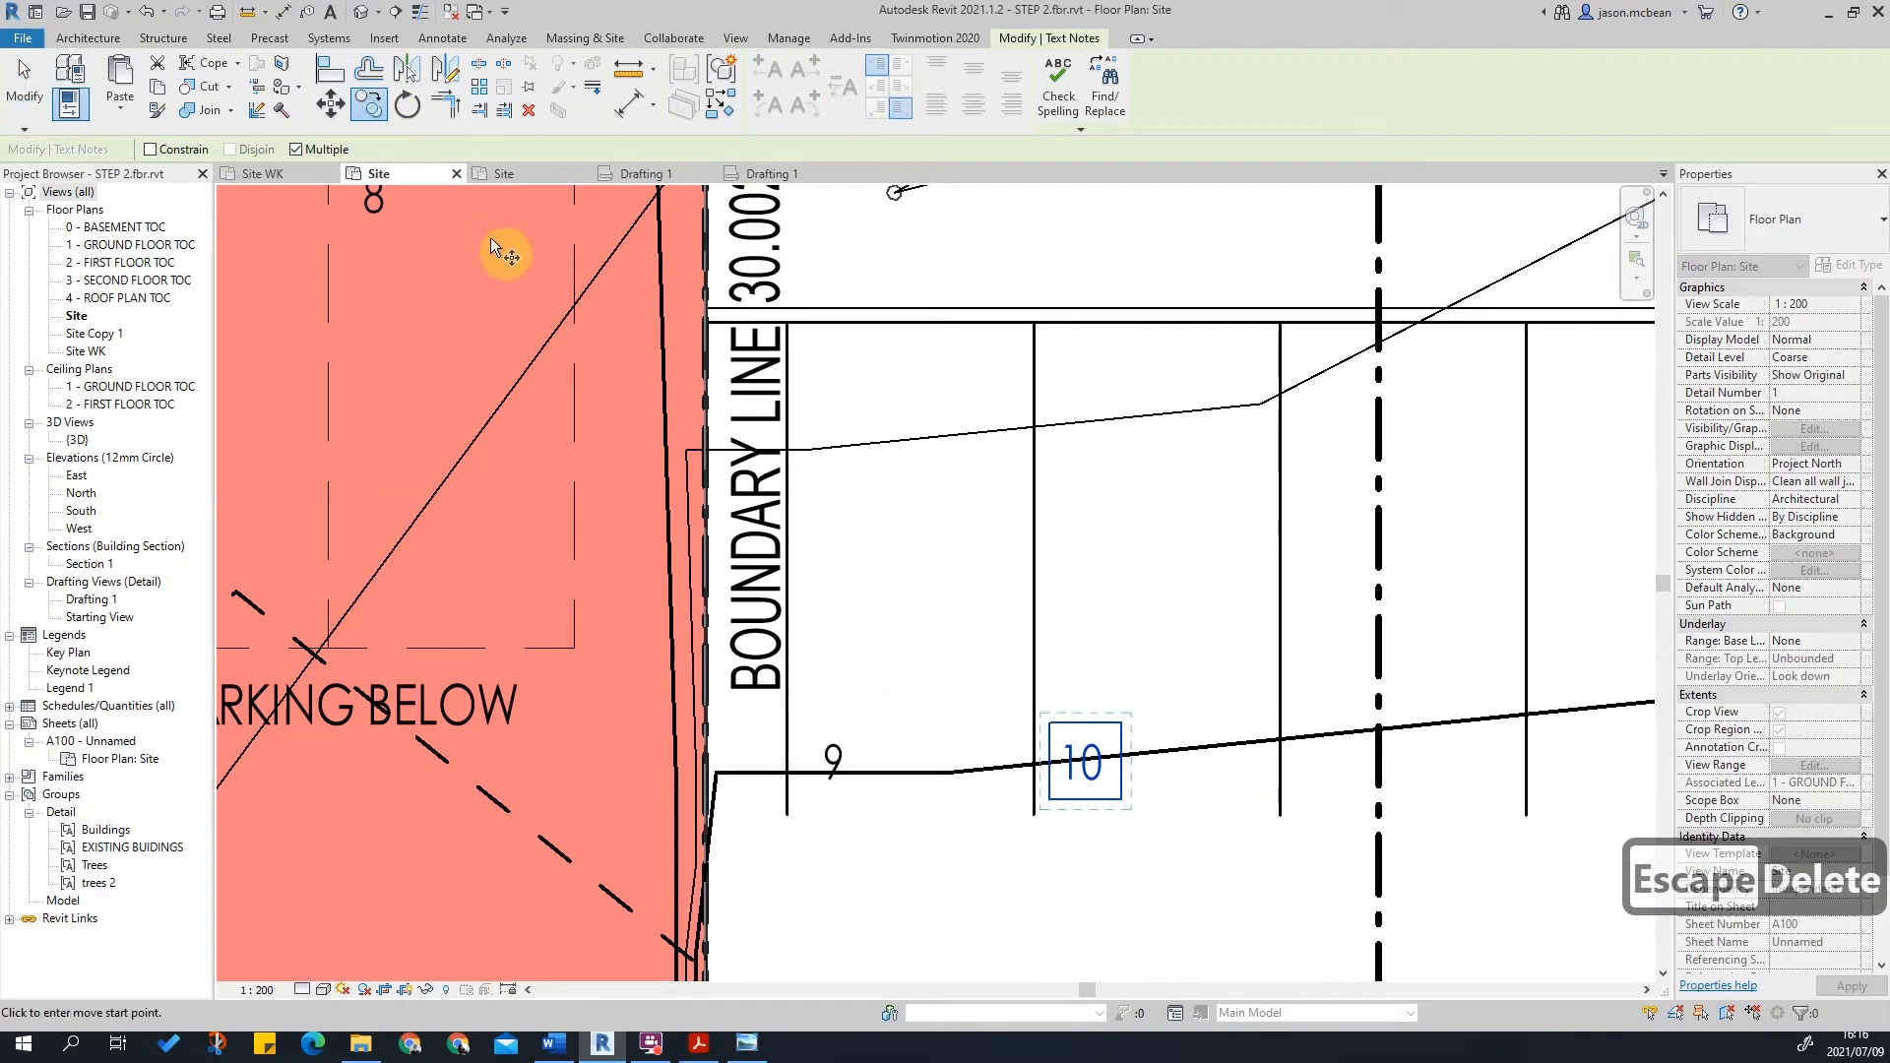
left_click(1035, 818)
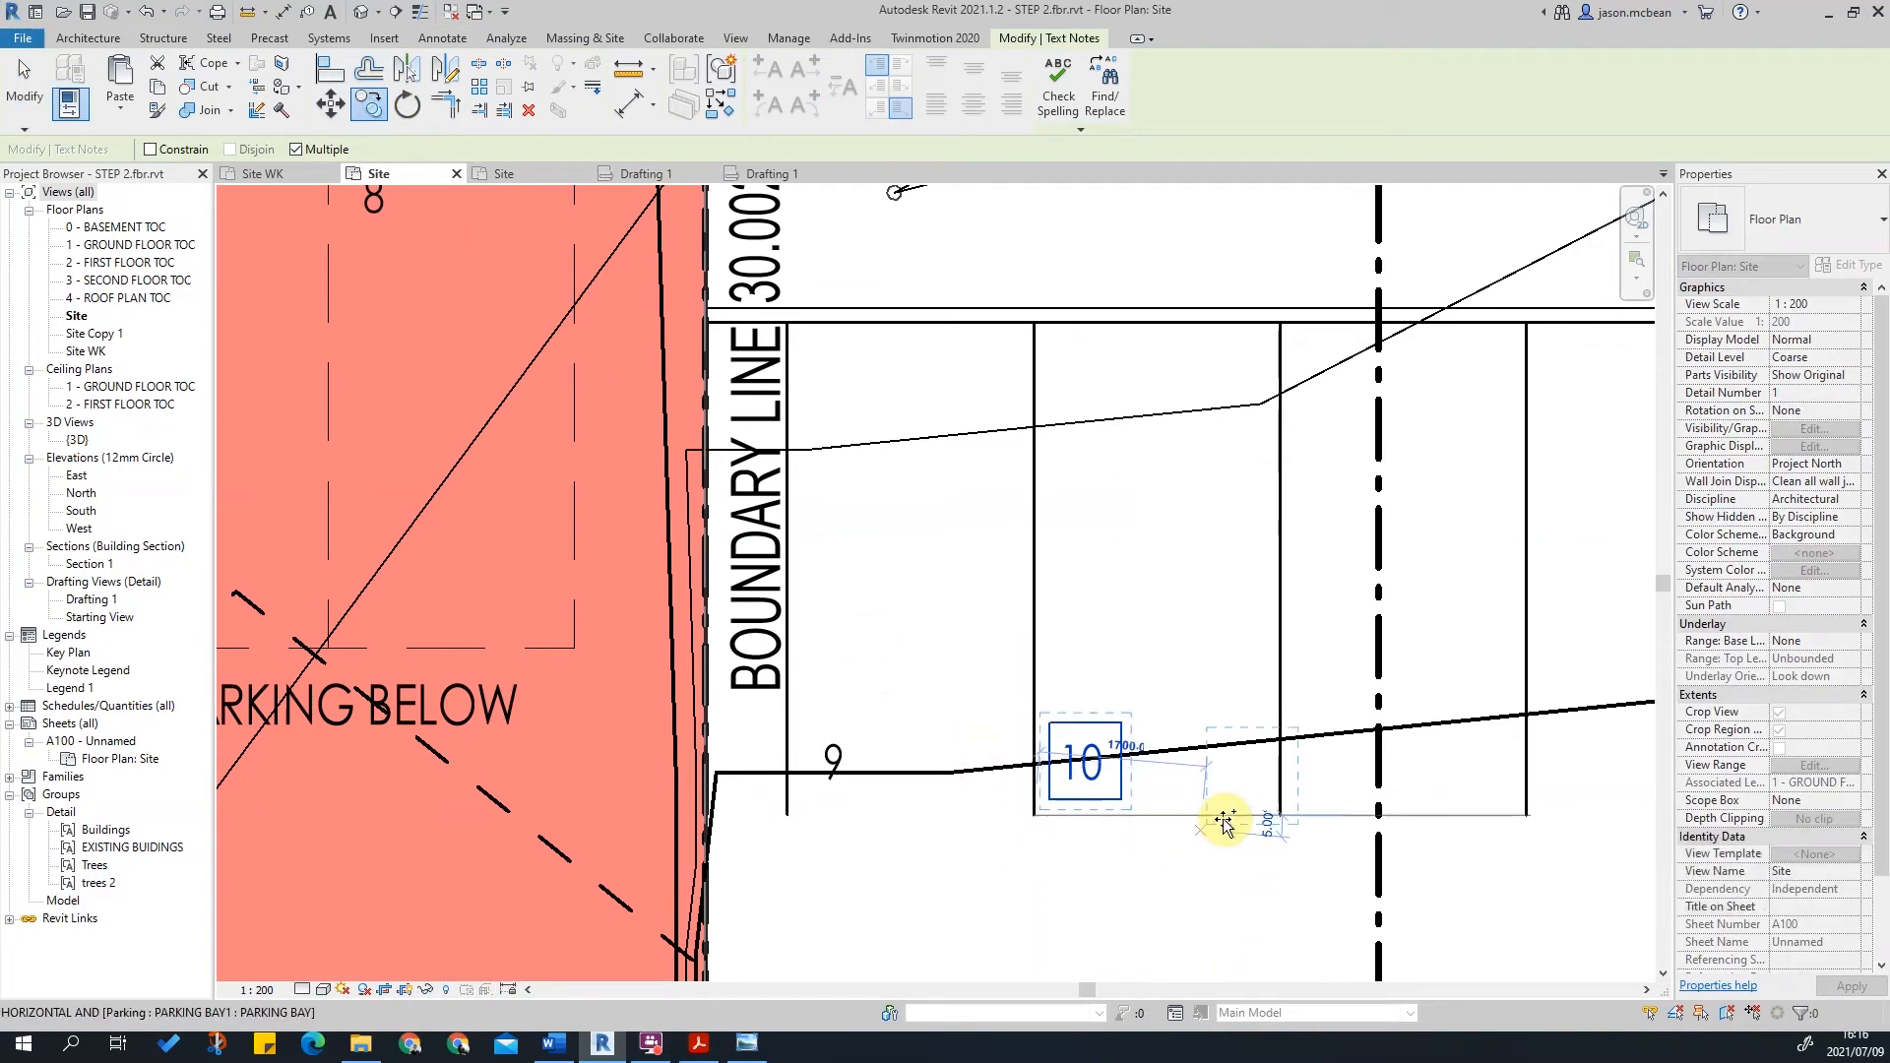
scroll(1287, 835, "up", 2)
left_click(1276, 803)
scroll(1073, 753, "down", 2)
key("Escape")
key("Escape")
Step: Change the copied number in the third outside bay to "11"
left_click(1249, 751)
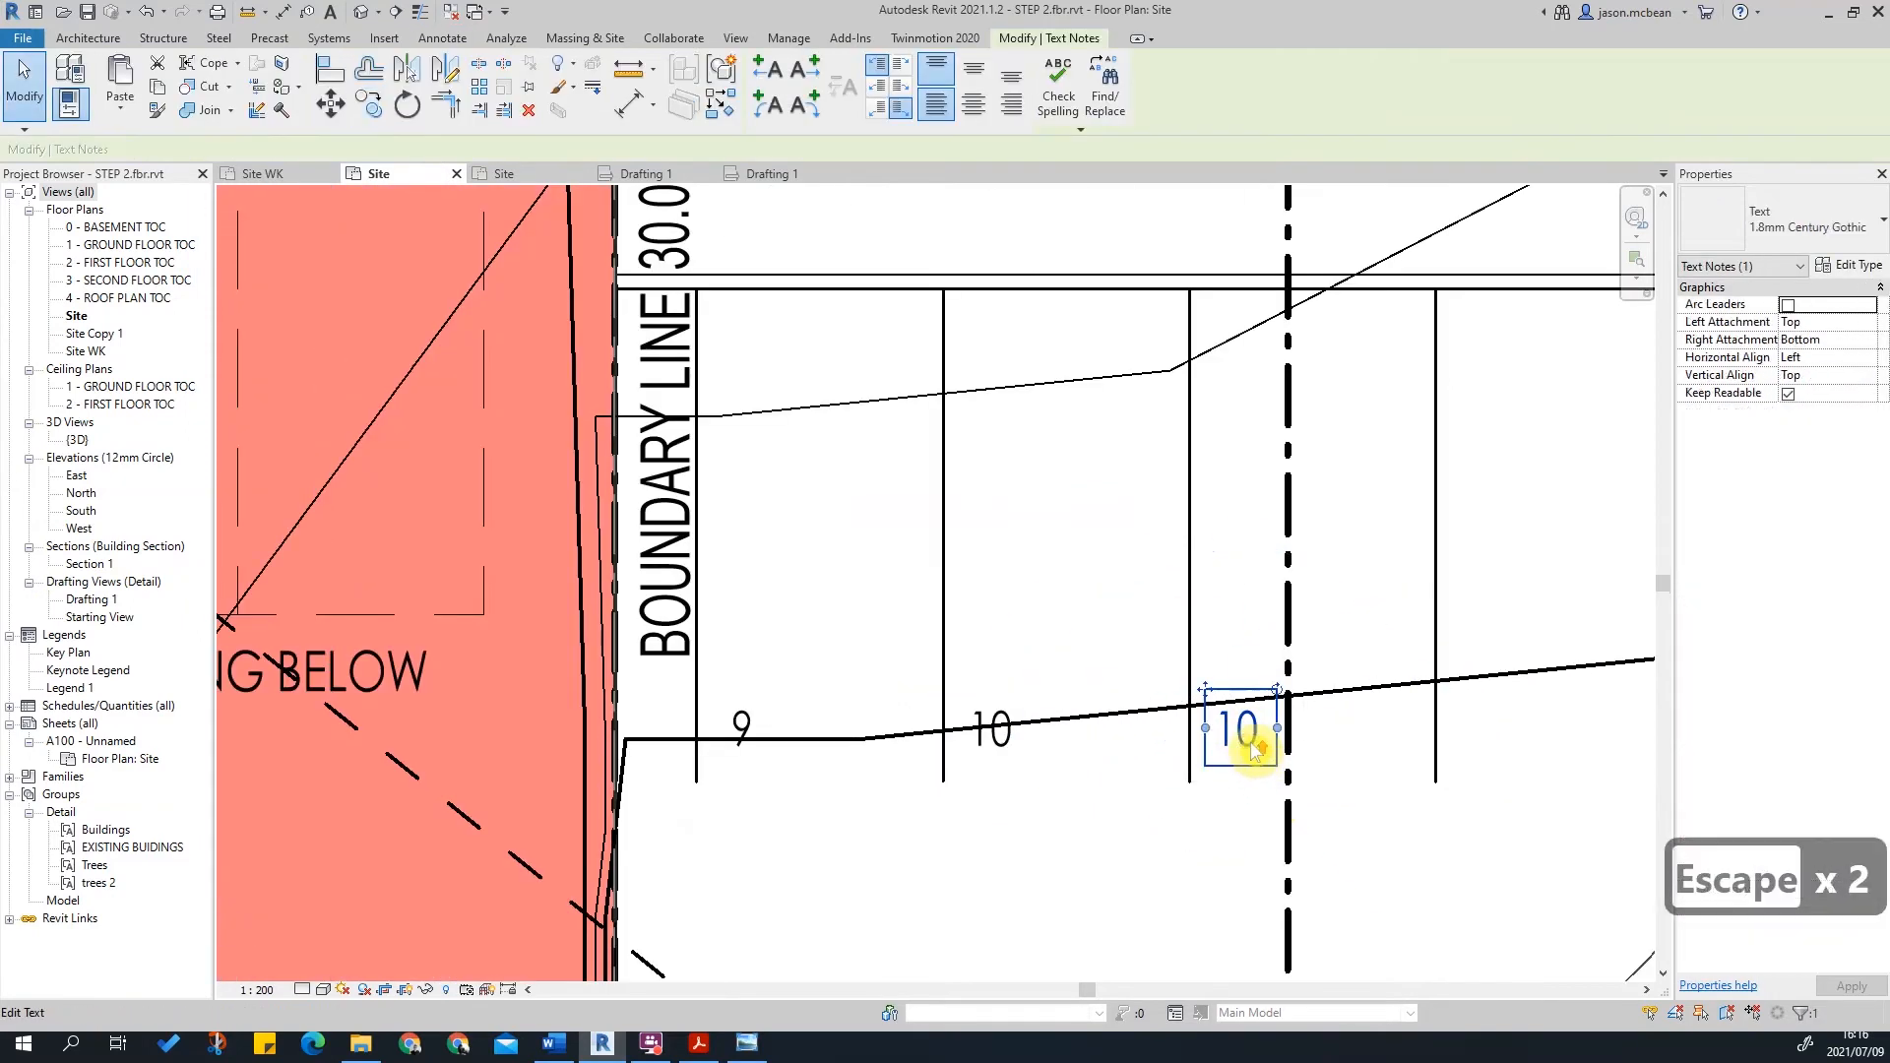
scroll(1247, 748, "up", 2)
double_click(1243, 733)
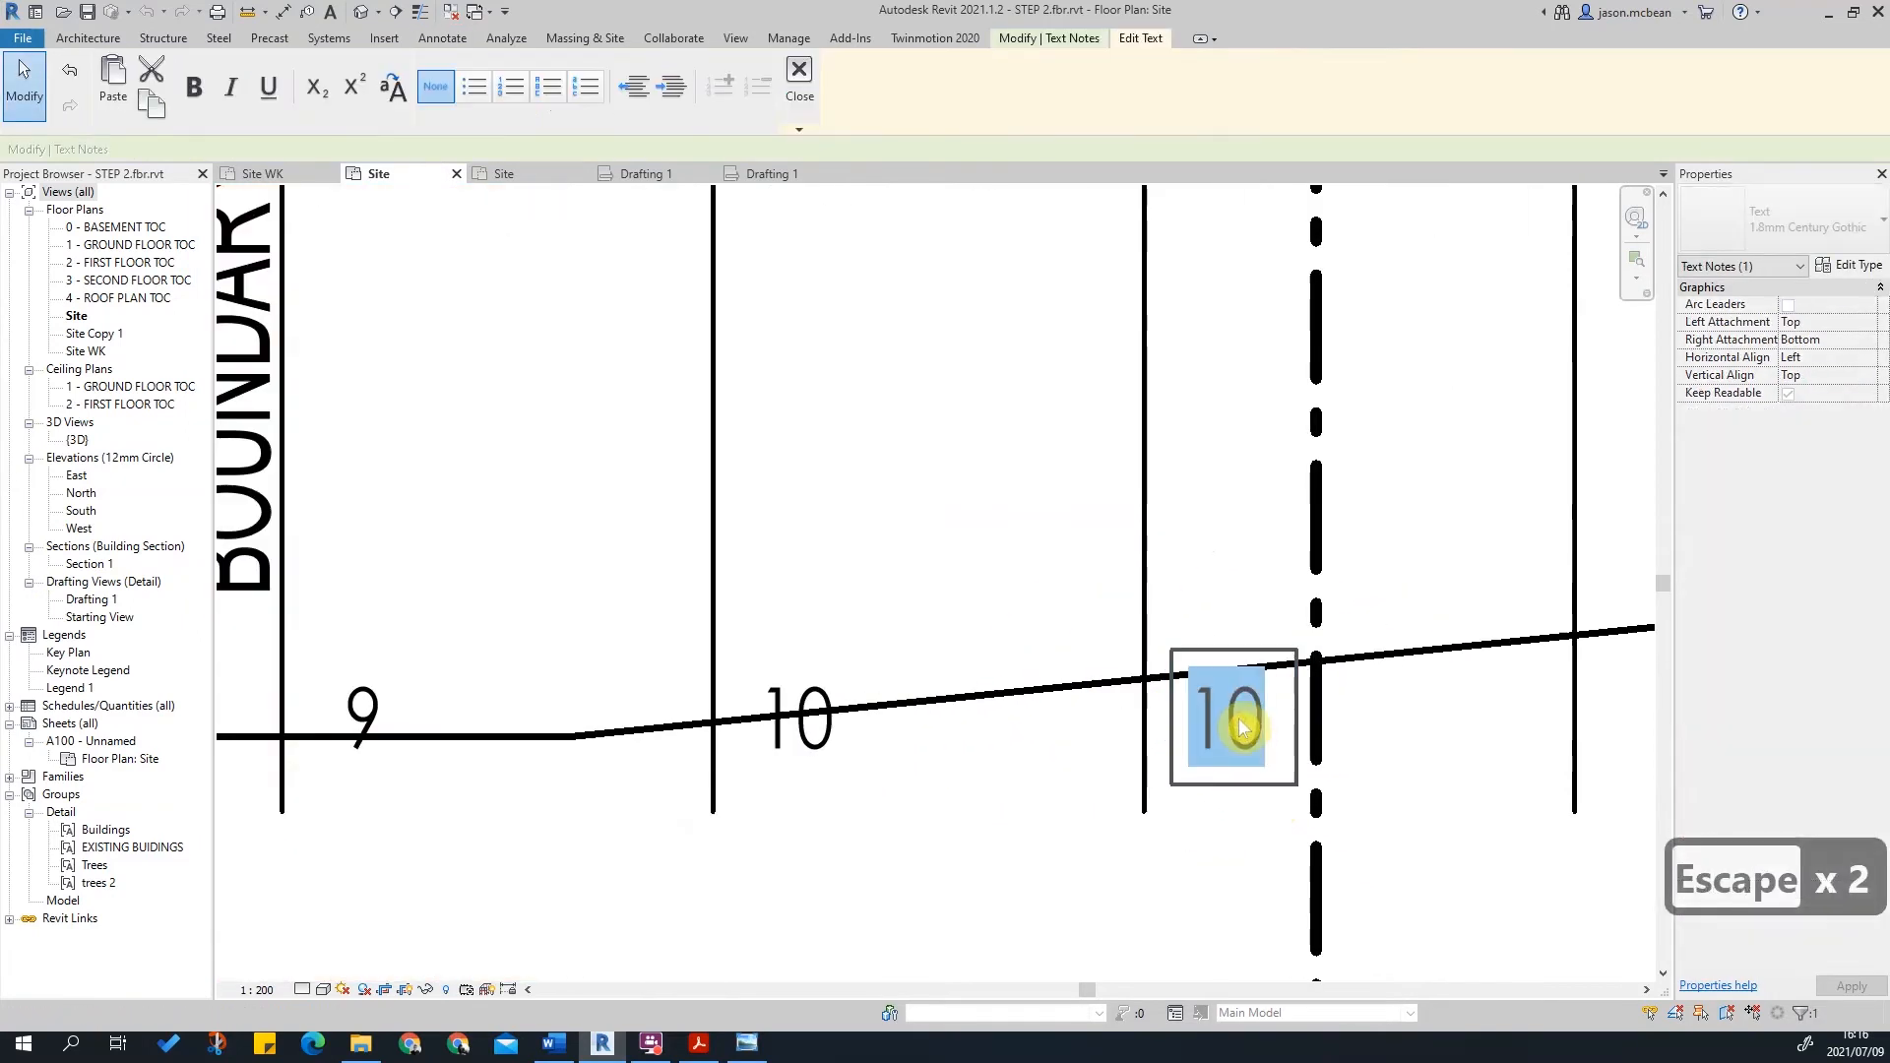
type("11")
left_click(1165, 847)
Step: Copy the bay number 11 into the fourth outside parking bay, using the bay line endpoints as reference
scroll(1132, 818, "down", 2)
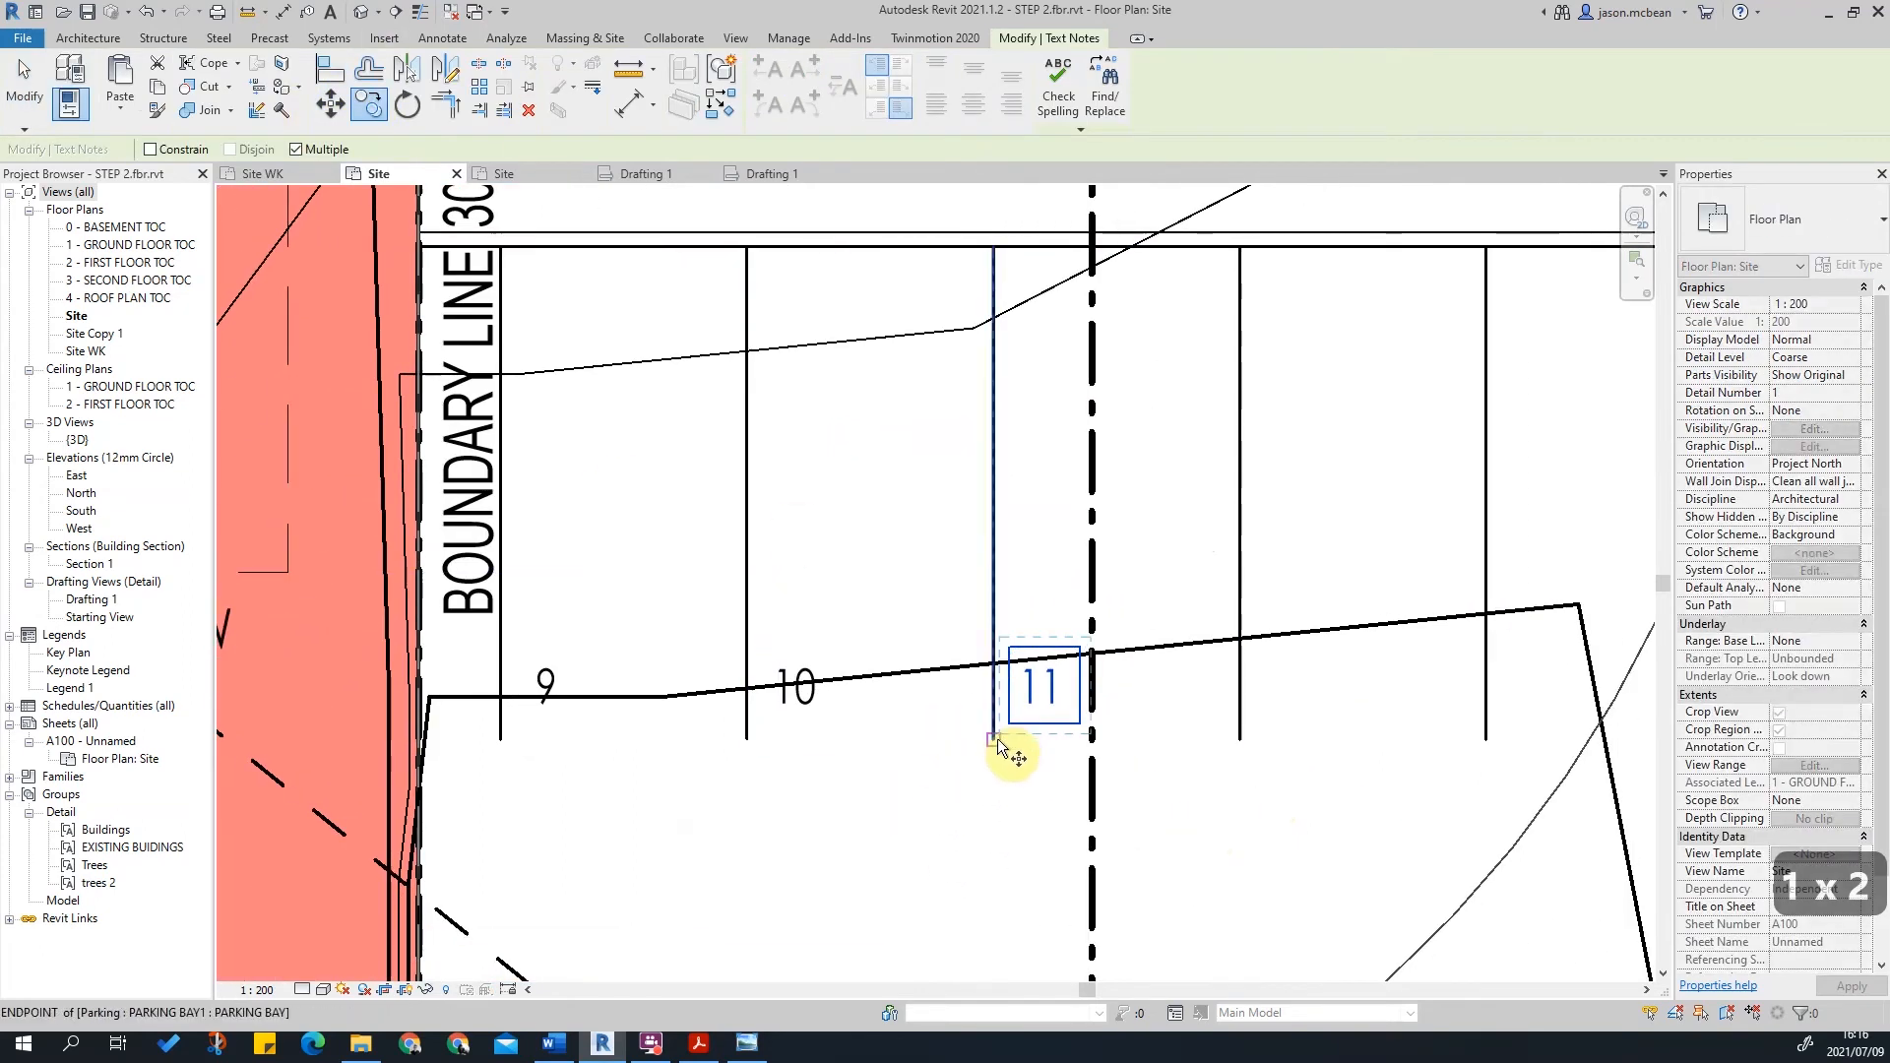
left_click(1243, 746)
scroll(1274, 676, "up", 2)
key("Escape")
key("Escape")
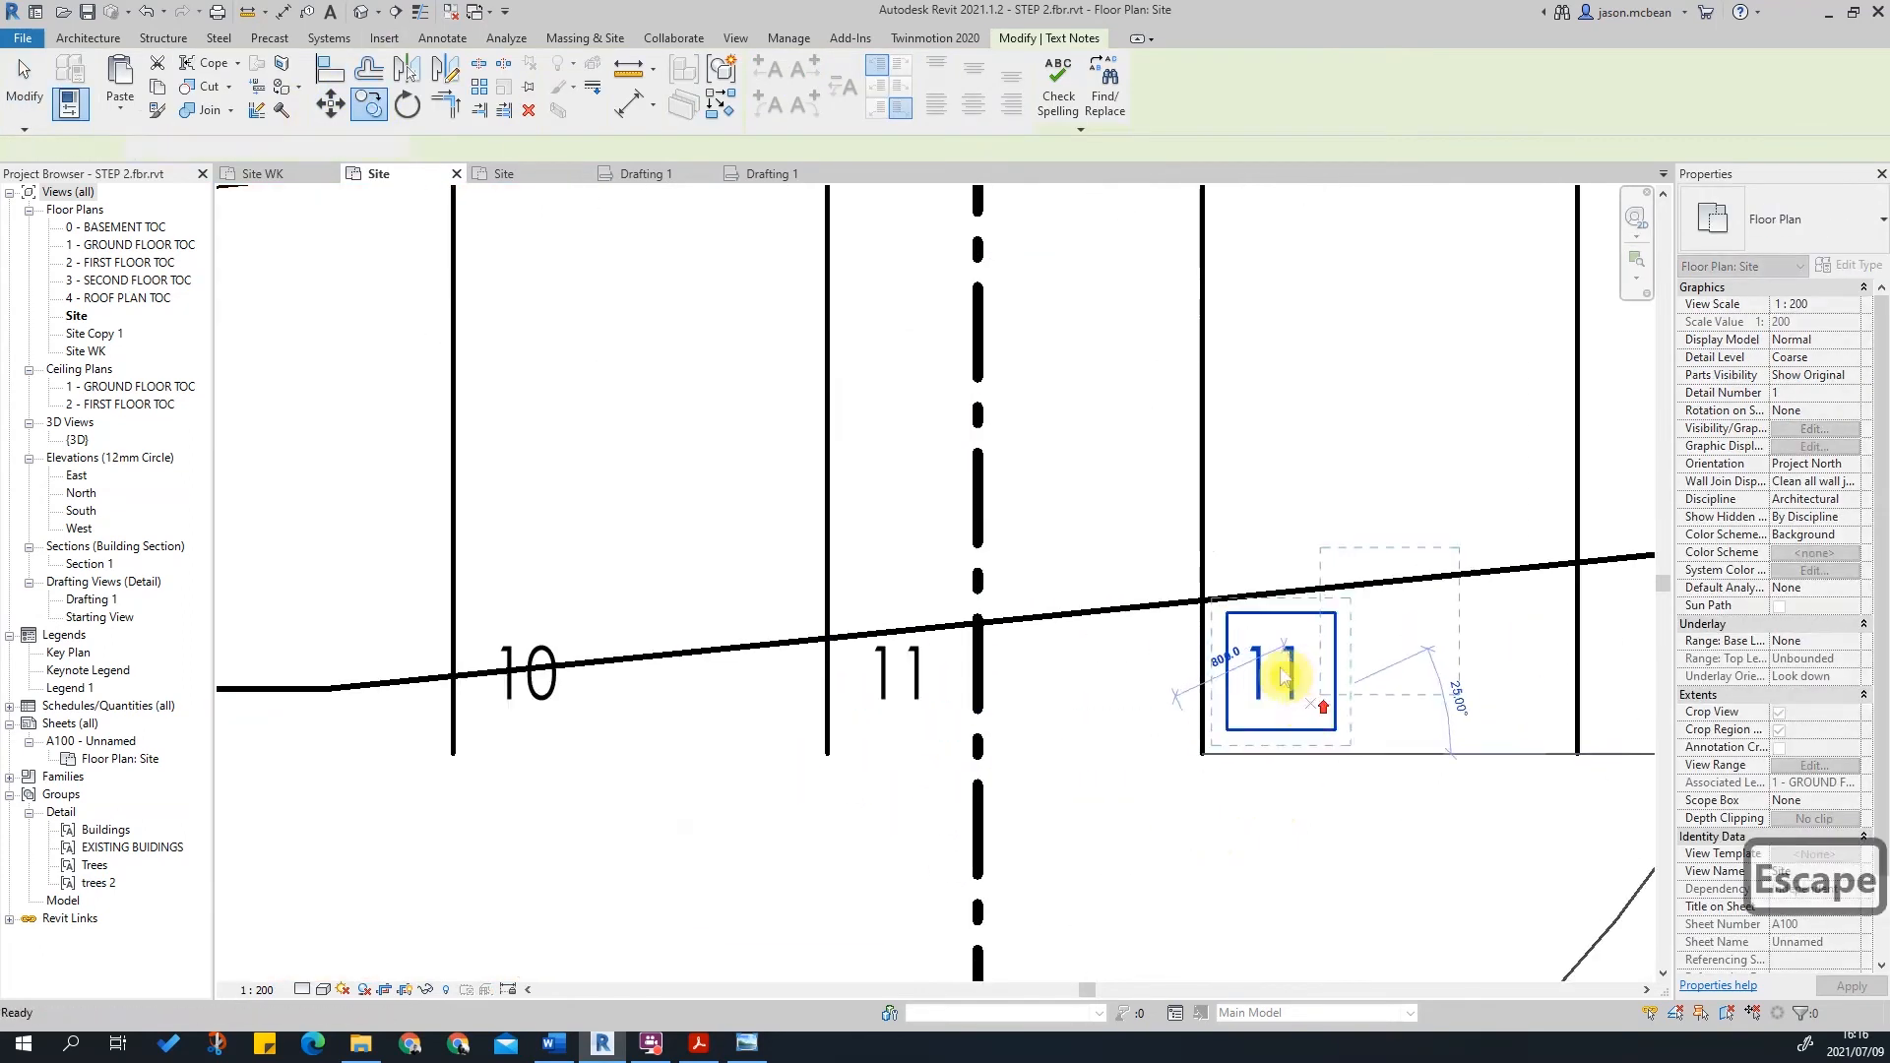
Step: Change the copied number in the fourth outside bay to "12"
double_click(1290, 680)
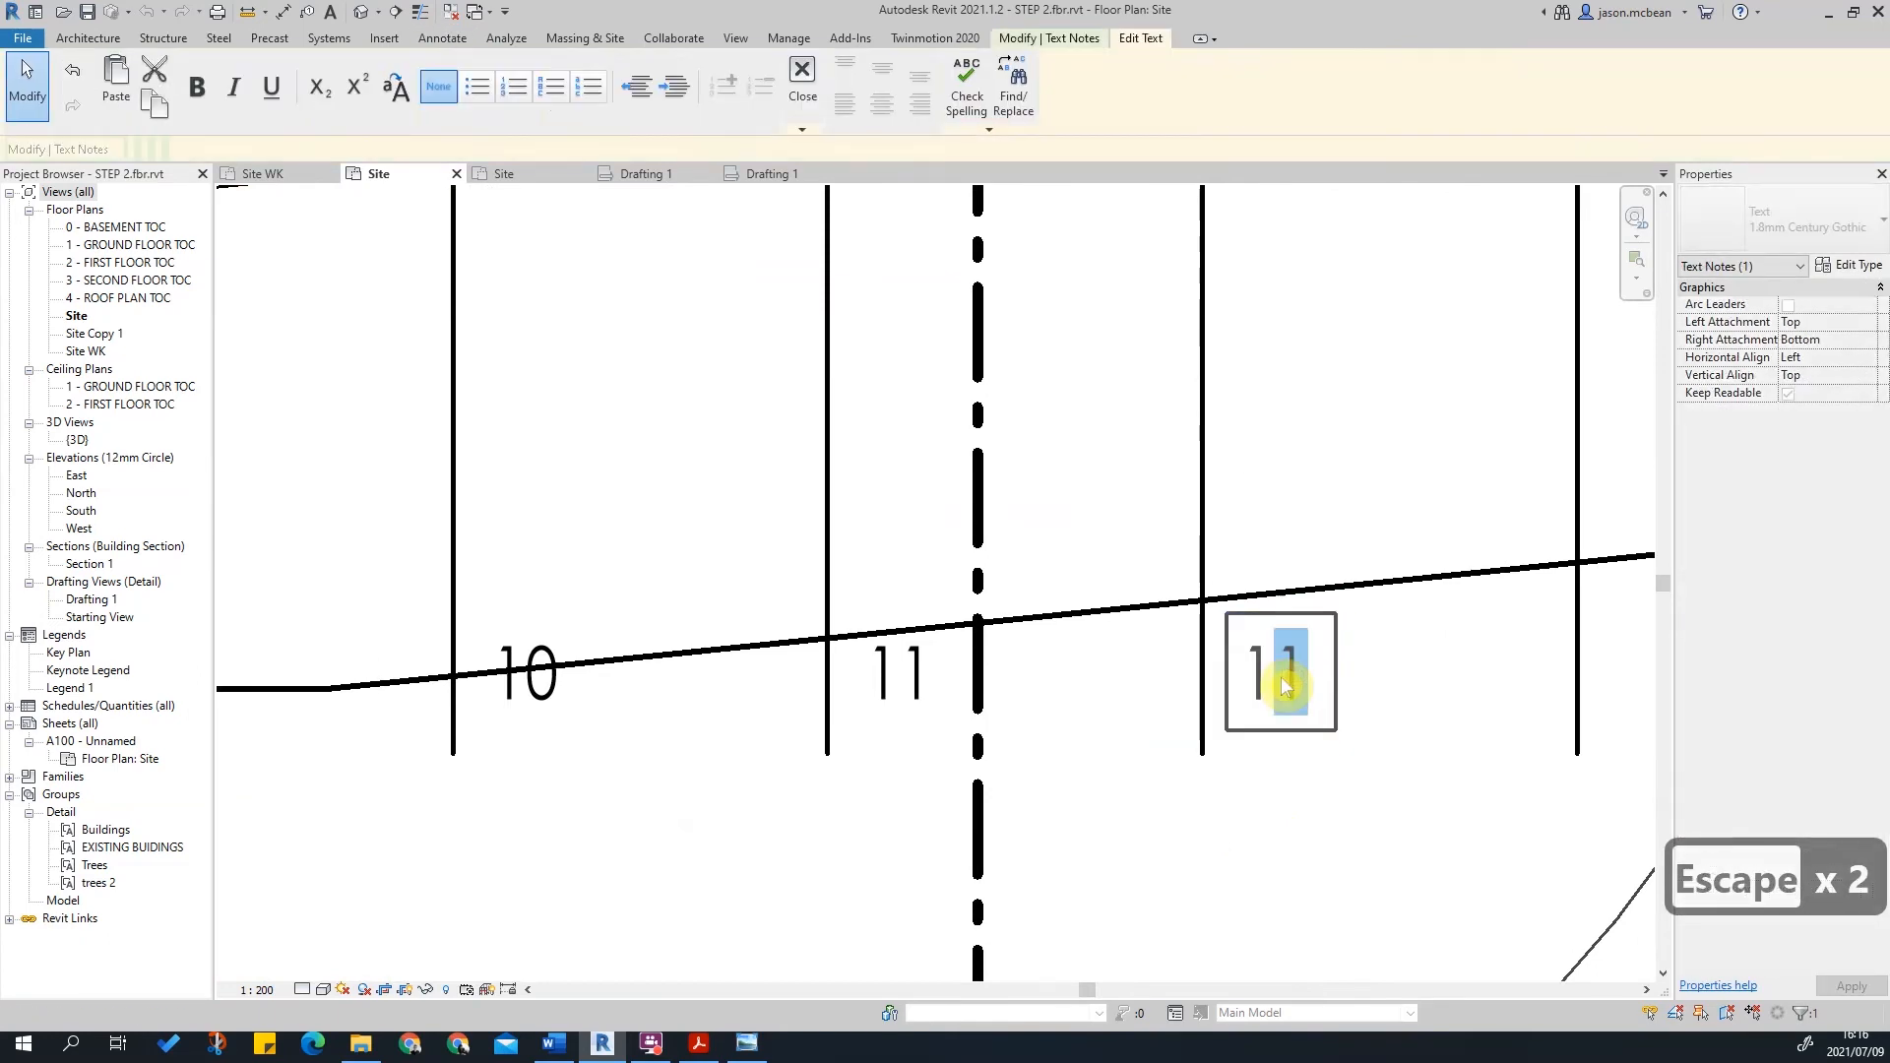
type("2")
scroll(1329, 633, "down", 3)
key("Escape")
key("Escape")
Step: Examine the bay numbers, unit labels and annotations across the site plan, from Bronkhorst Street up to the grid bubbles
scroll(1171, 665, "down", 4)
key("Escape")
scroll(1296, 620, "down", 2)
mouse_move(1215, 709)
middle_mouse_down()
mouse_move(1296, 545)
mouse_move(1280, 340)
middle_mouse_up()
scroll(1241, 594, "up", 2)
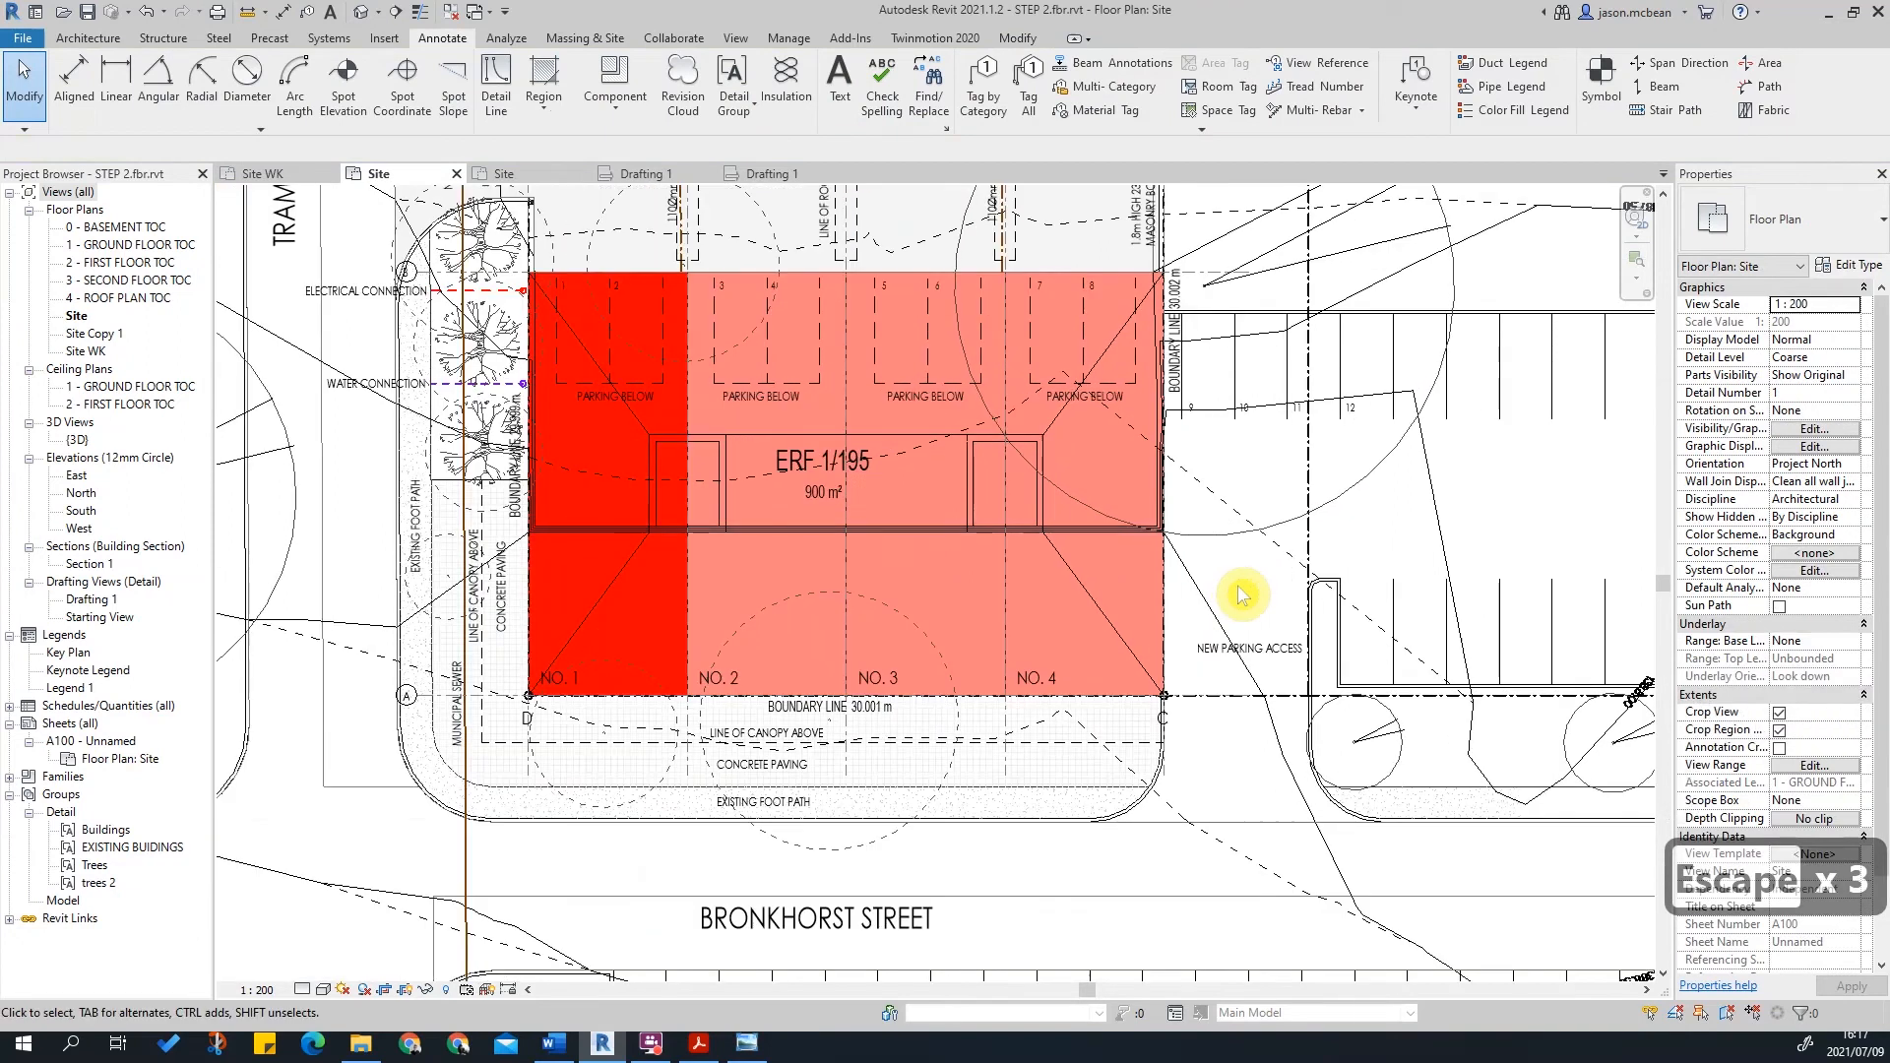
scroll(749, 679, "down", 1)
scroll(844, 653, "up", 2)
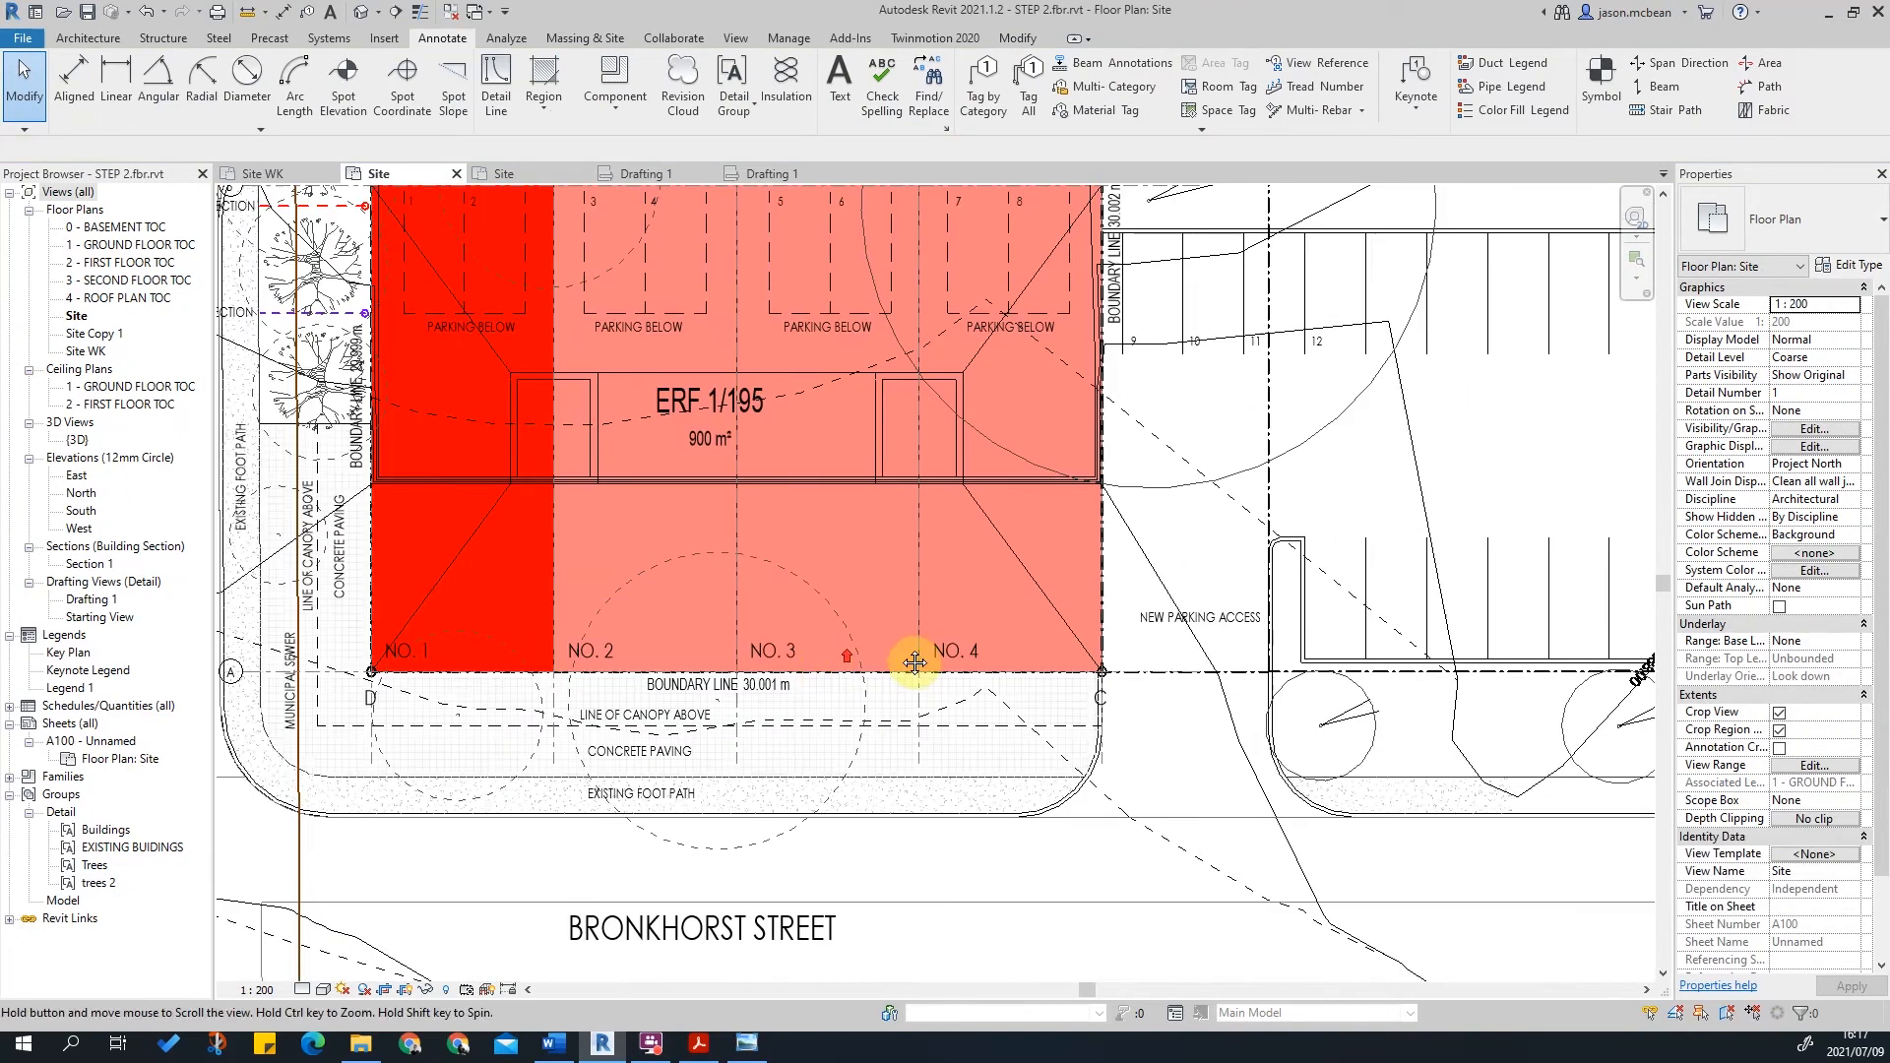
scroll(689, 748, "down", 2)
scroll(709, 679, "up", 3)
scroll(709, 679, "down", 2)
scroll(604, 781, "up", 2)
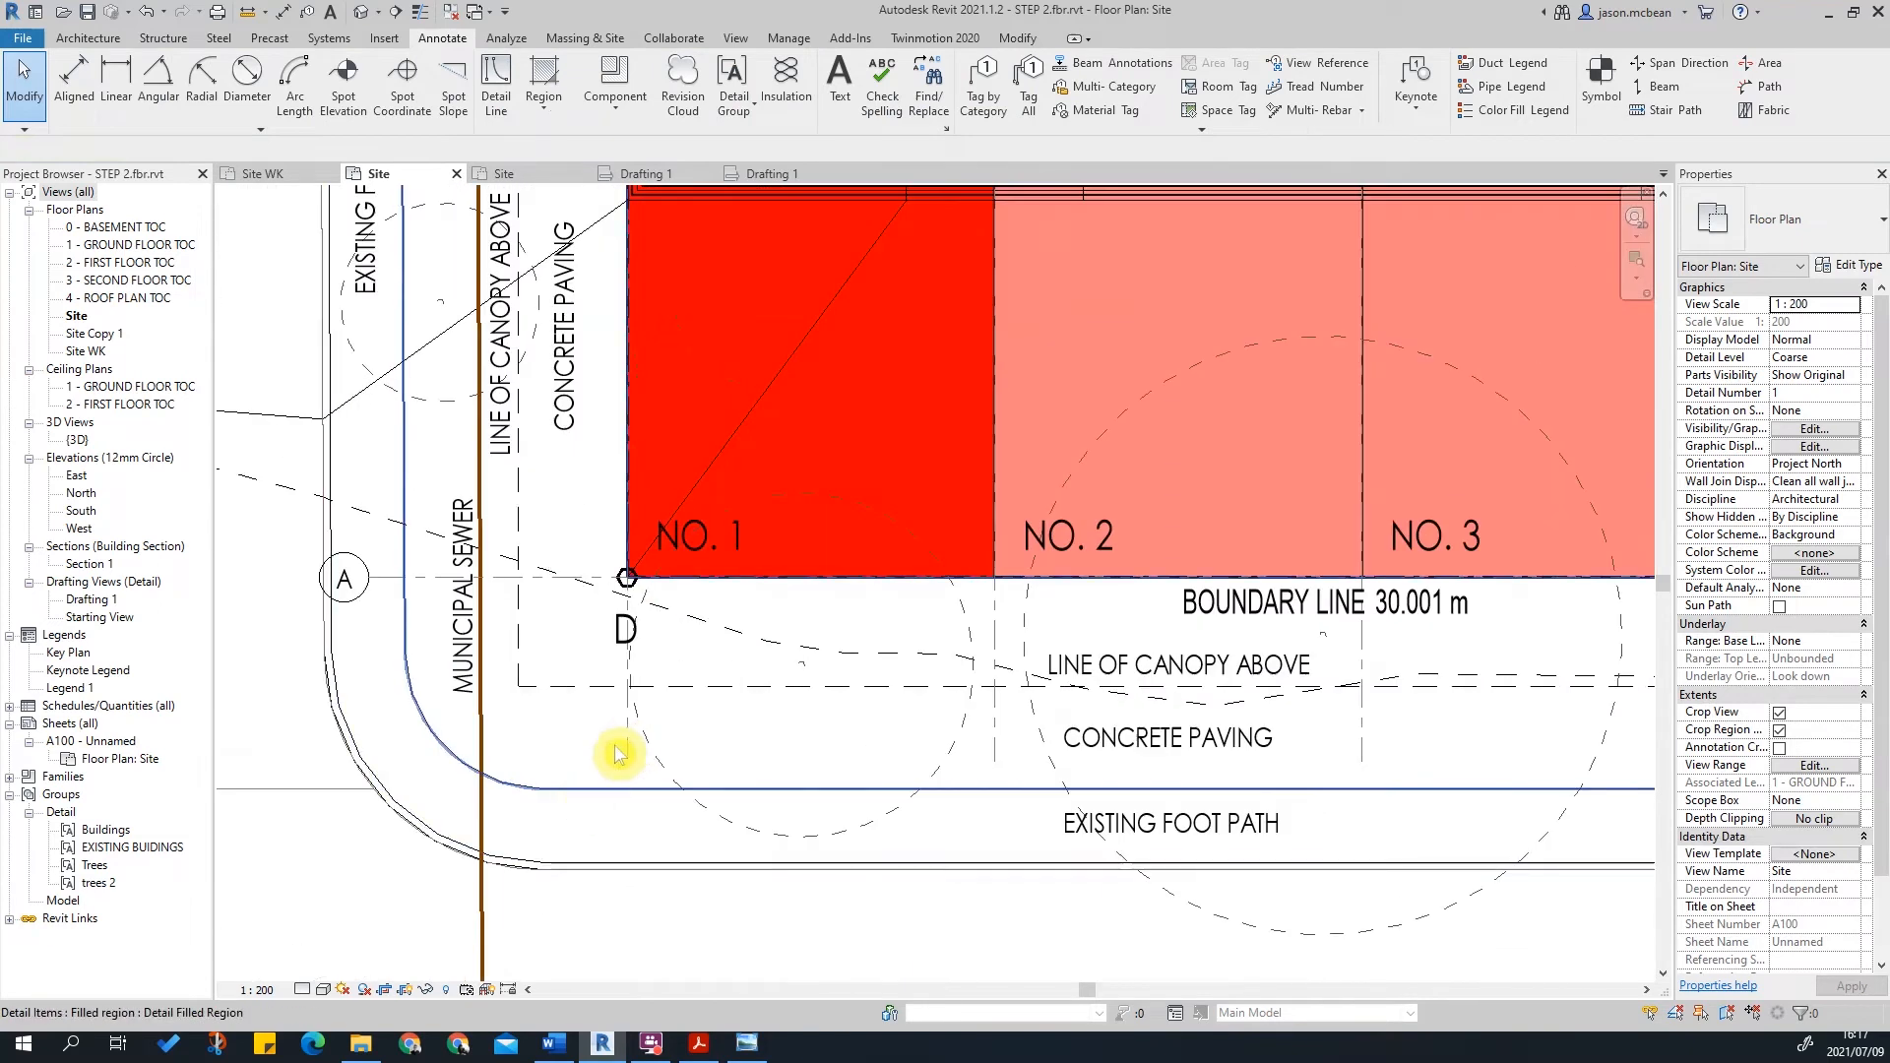
scroll(676, 869, "down", 2)
scroll(749, 475, "up", 1)
scroll(749, 474, "up", 1)
middle_click_drag(748, 475, 843, 852)
key("Escape")
key("Escape")
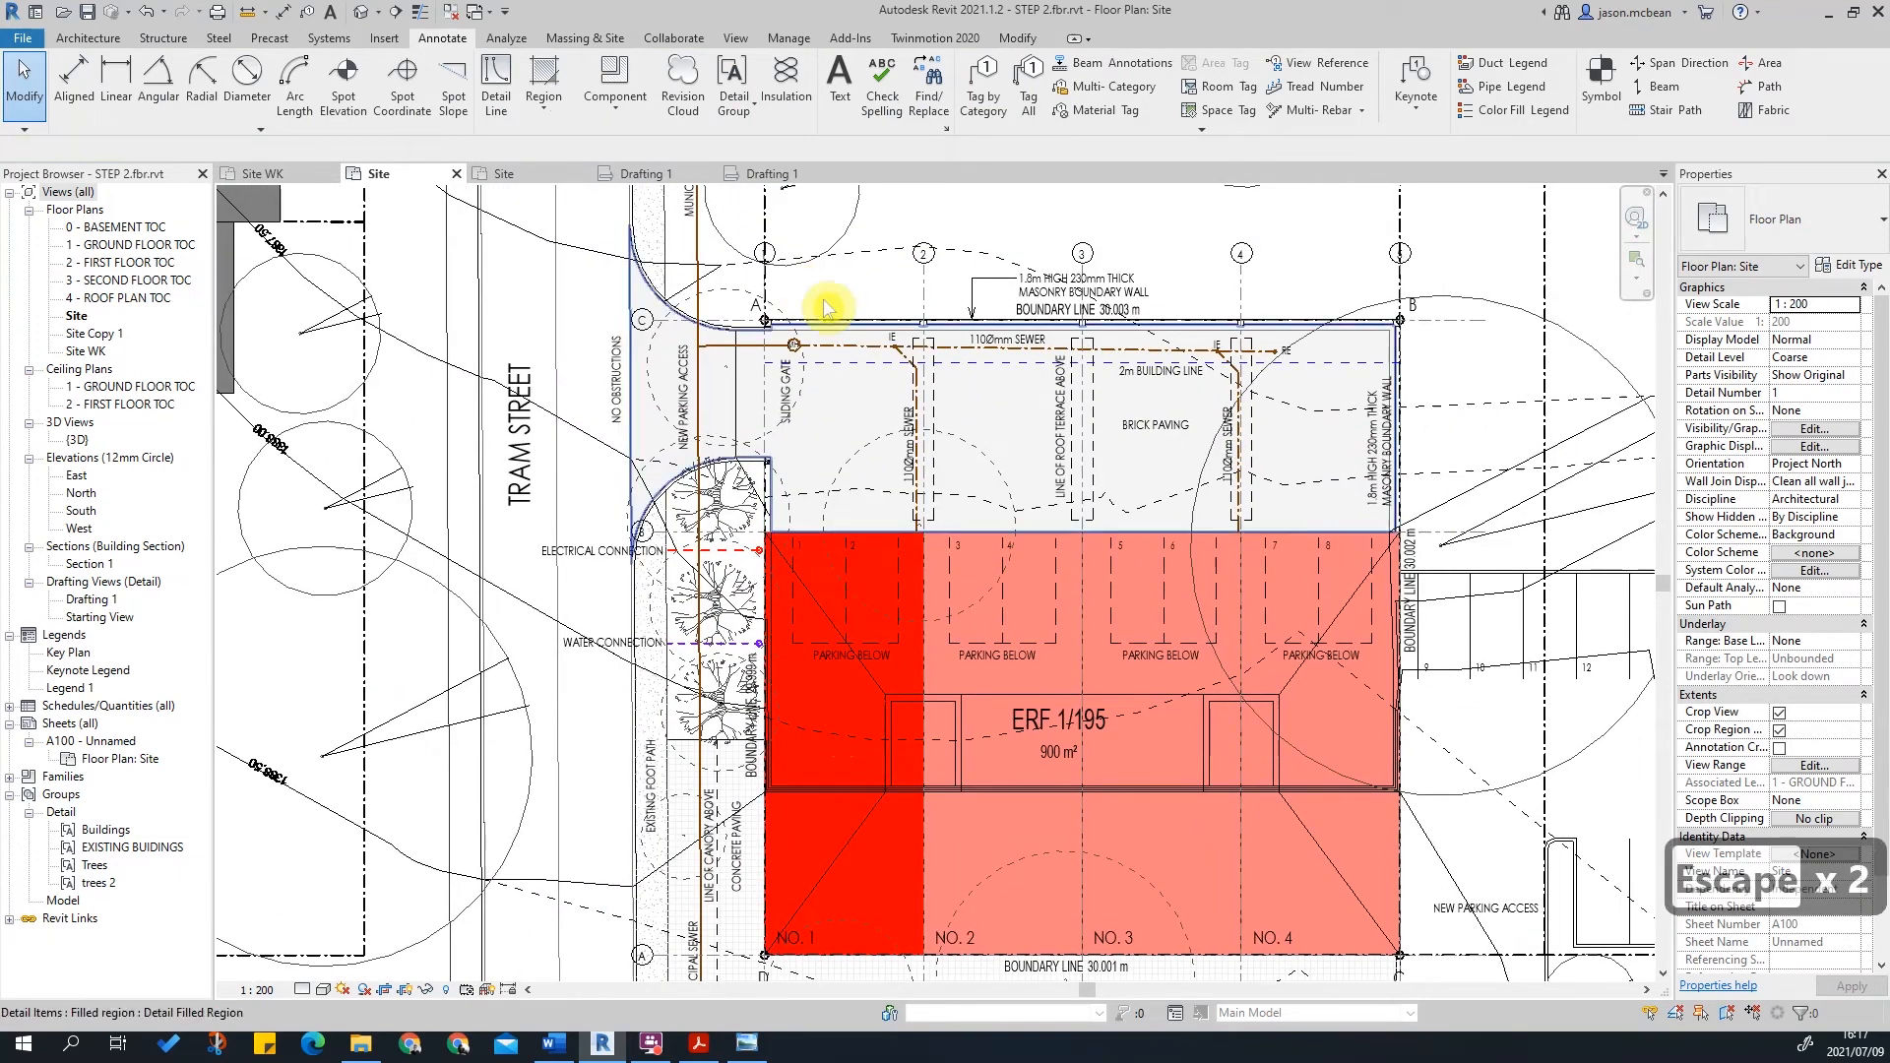
Step: Add an elbow to the head of grid line 1 and offset its bubble just left of the boundary line
middle_click_drag(823, 358, 934, 299)
scroll(938, 299, "up", 2)
scroll(886, 511, "up", 1)
scroll(887, 511, "up", 2)
key("Escape")
scroll(894, 416, "down", 1)
left_click(892, 414)
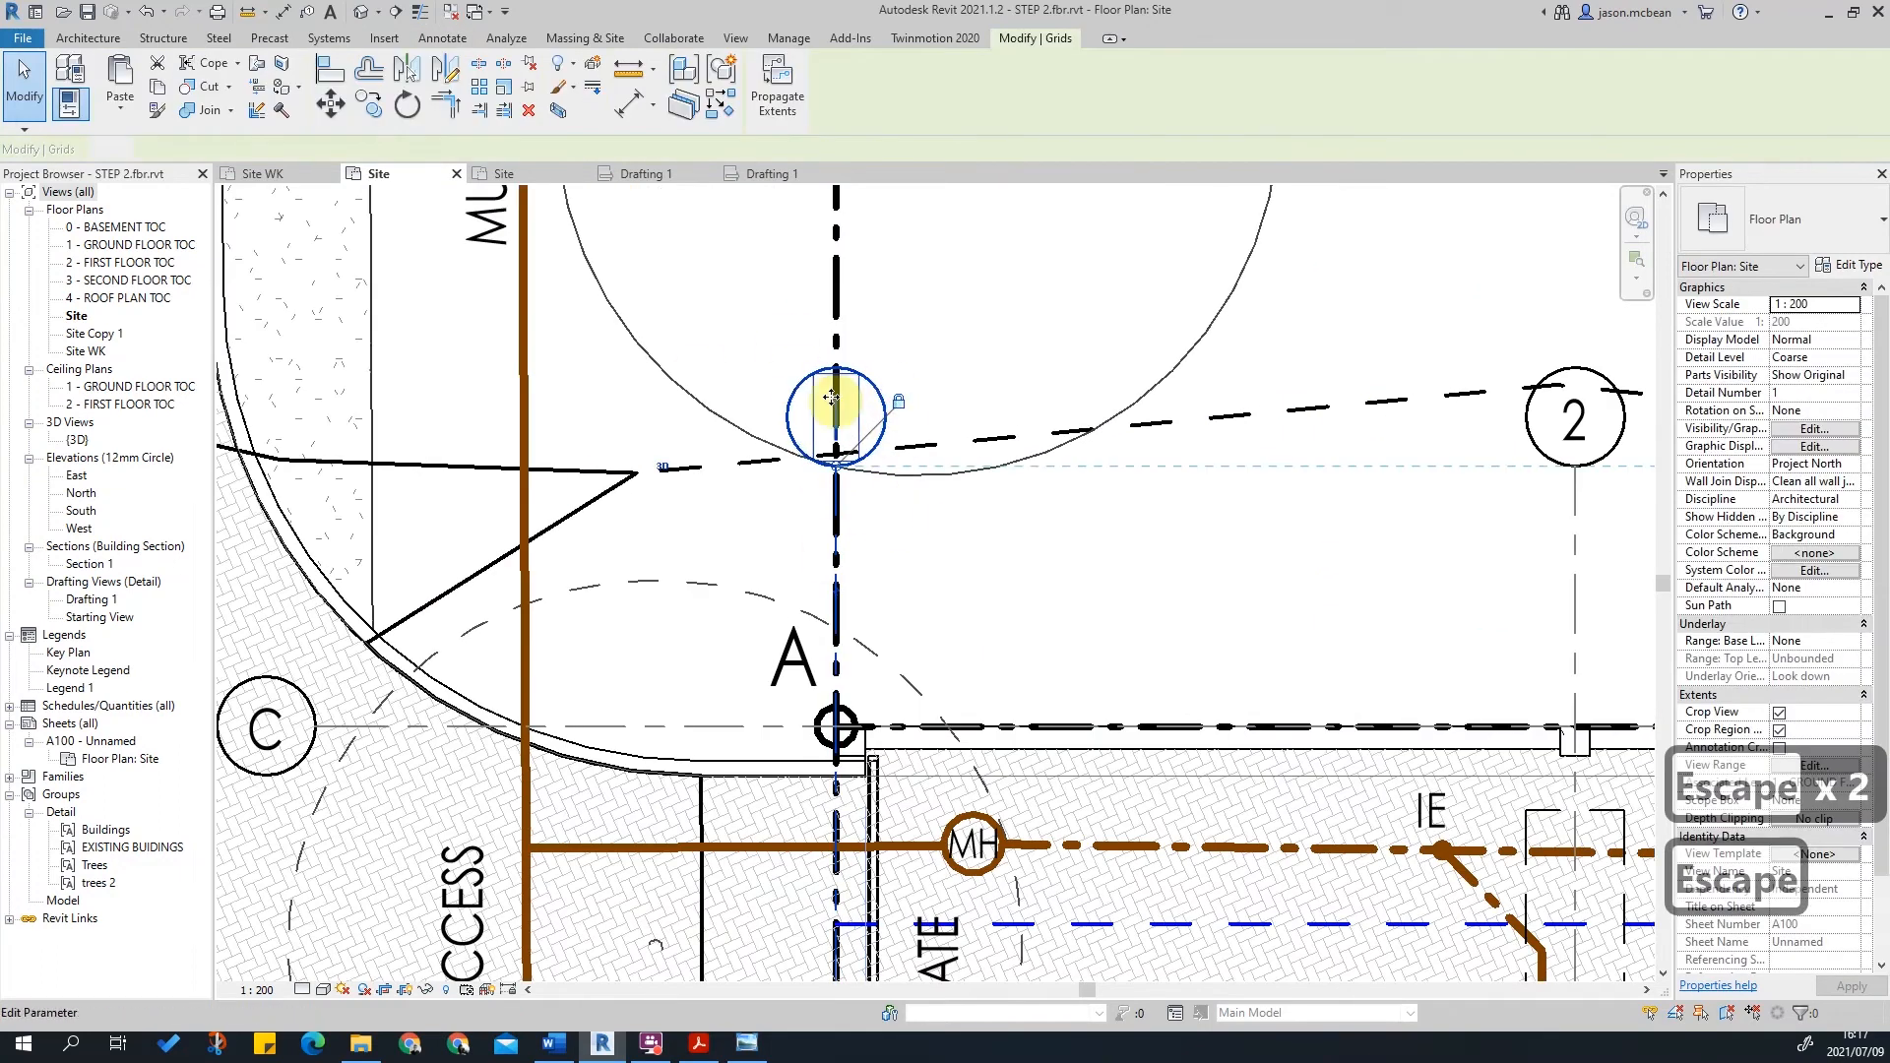
left_click_drag(836, 591, 783, 598)
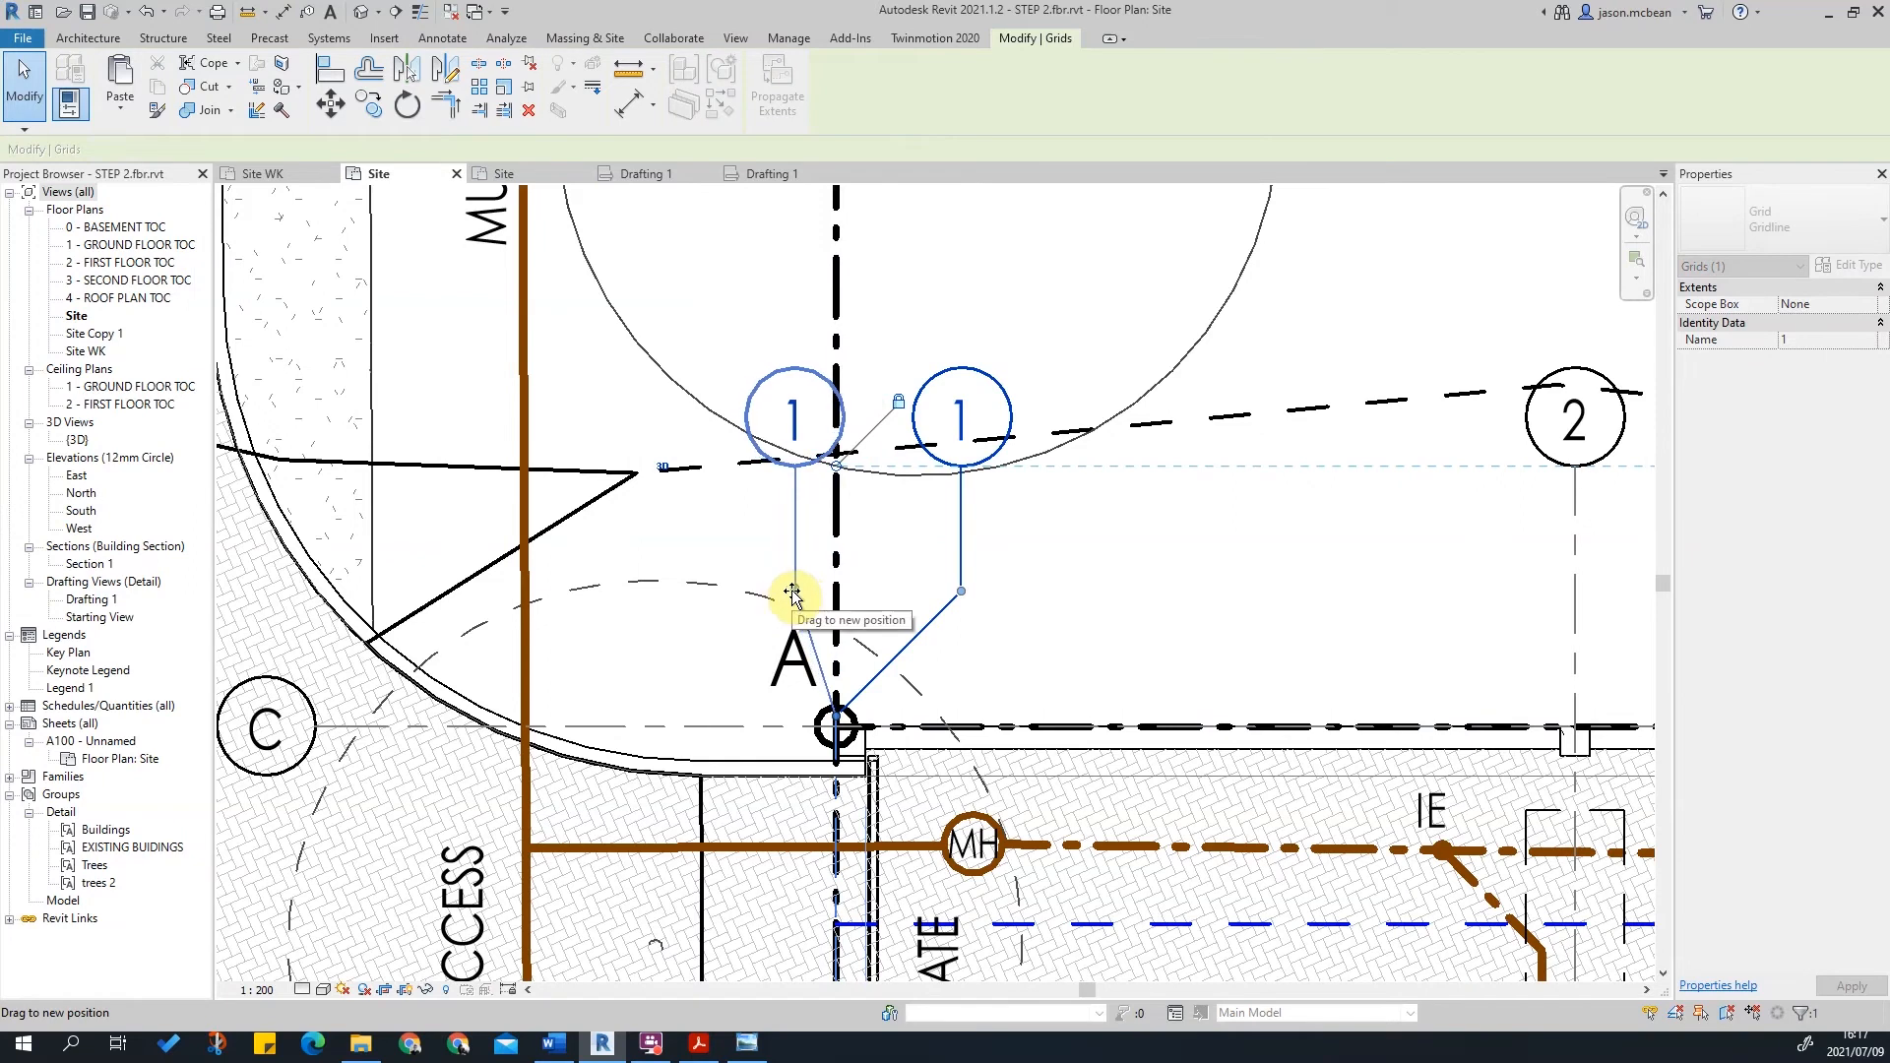
left_click(1184, 602)
Step: Add an elbow to the head of grid line 5 and offset its bubble just left of the boundary line
scroll(1184, 603, "down", 3)
scroll(1034, 608, "up", 3)
scroll(1272, 545, "up", 2)
left_click(1164, 611)
left_click(1186, 576)
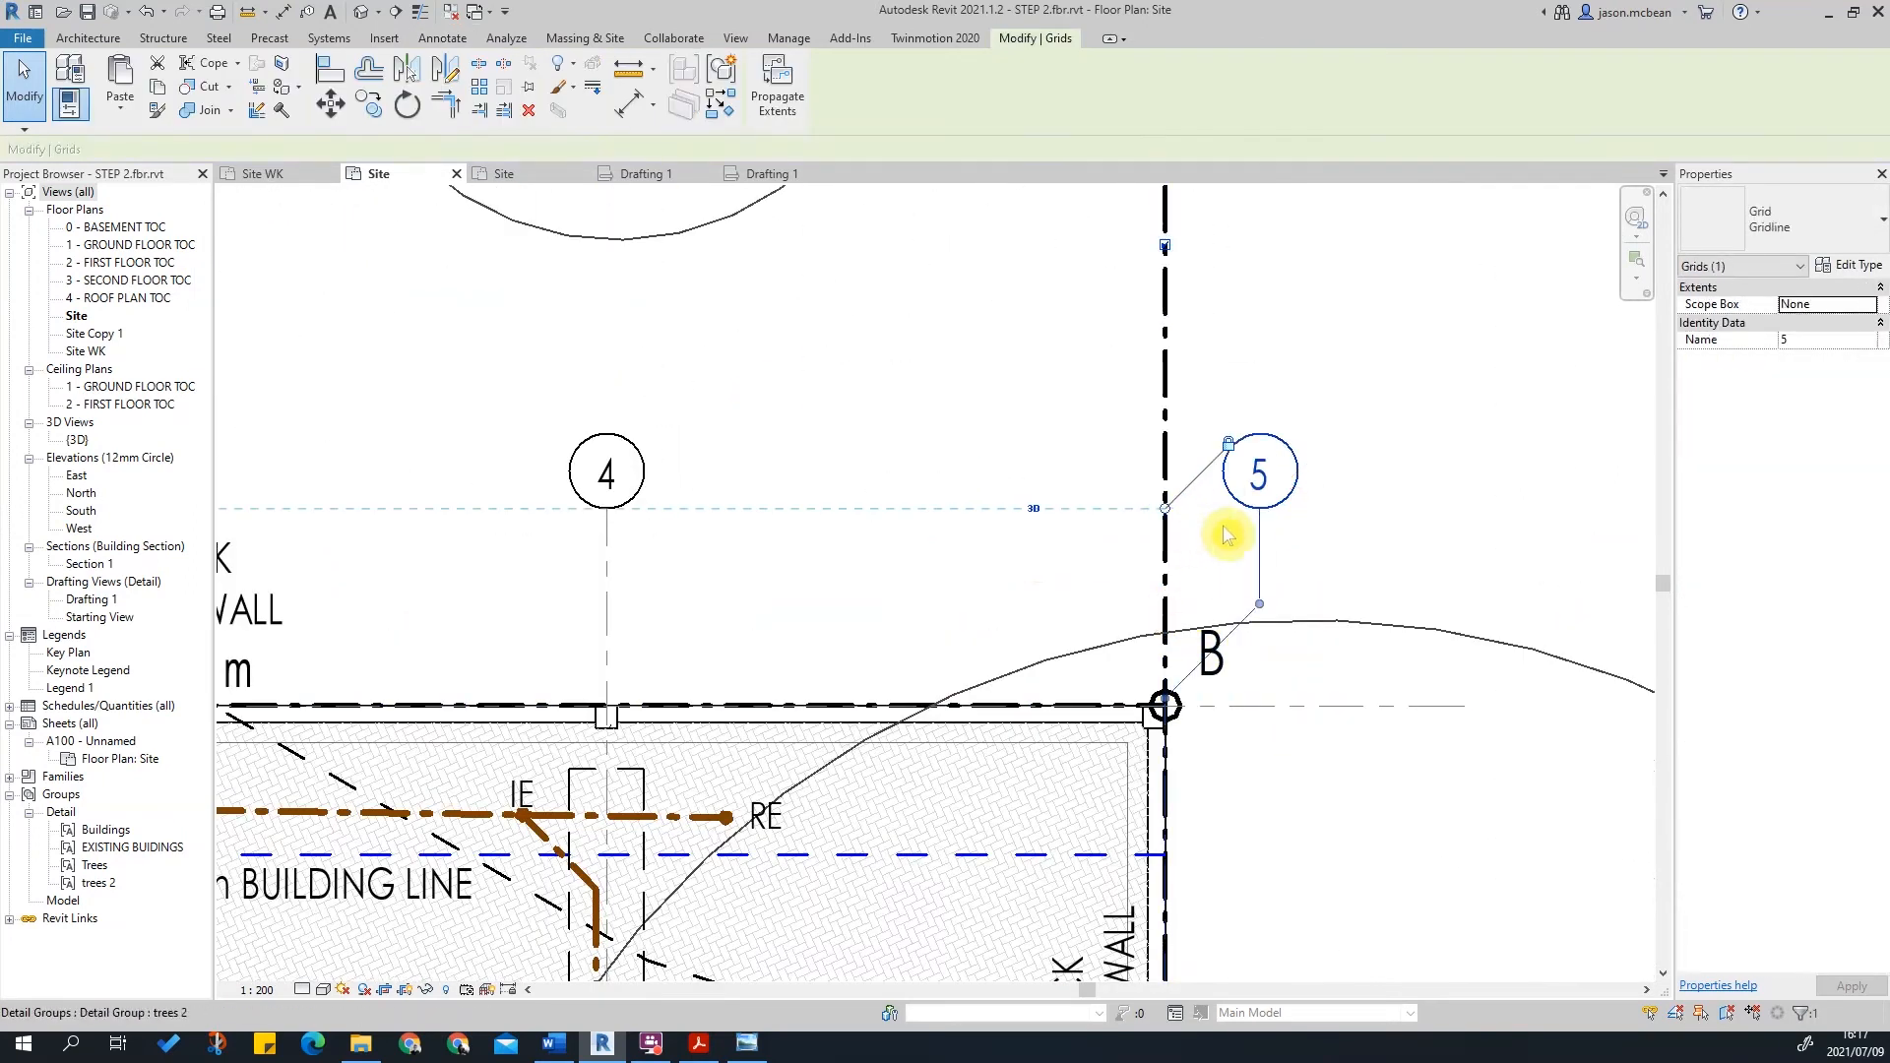
left_click_drag(1258, 604, 1154, 602)
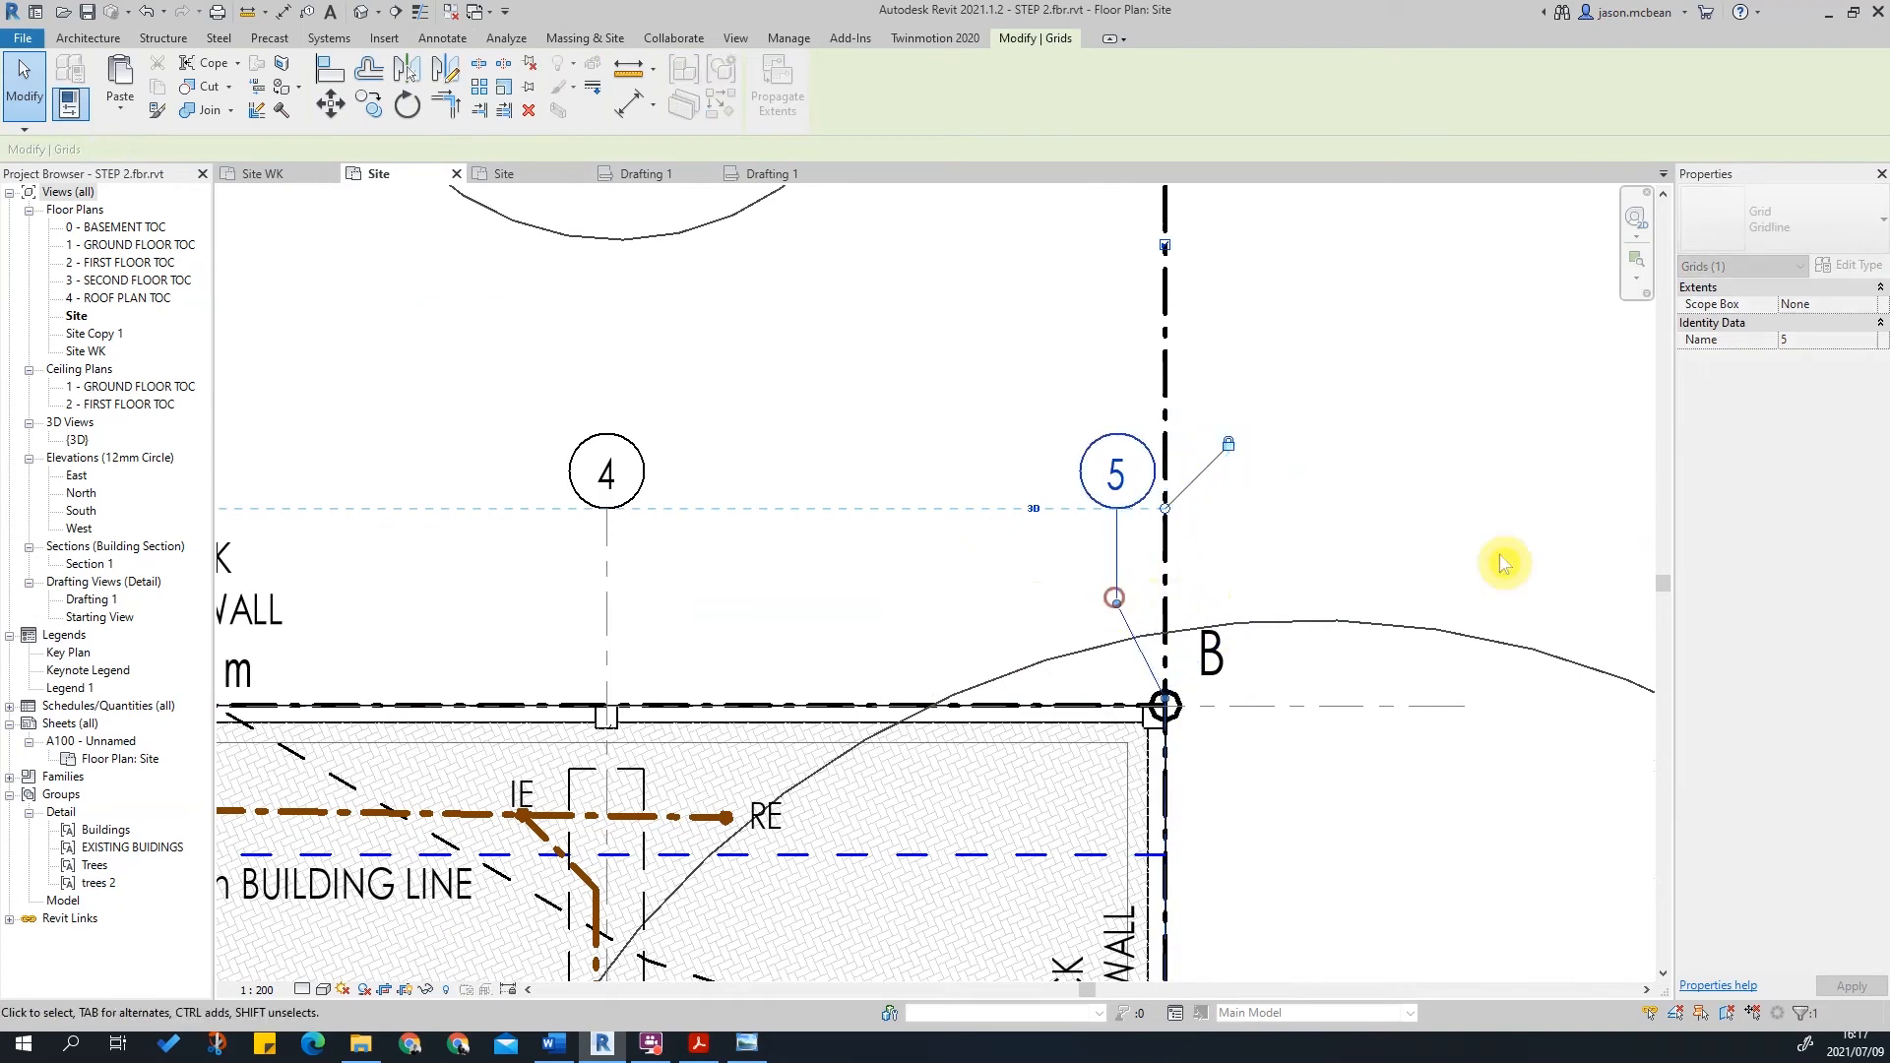
left_click(1266, 409)
Step: Shift the elbowed bubble of grid line 1 across to the right side of the boundary line
scroll(1308, 590, "down", 3)
scroll(635, 540, "up", 3)
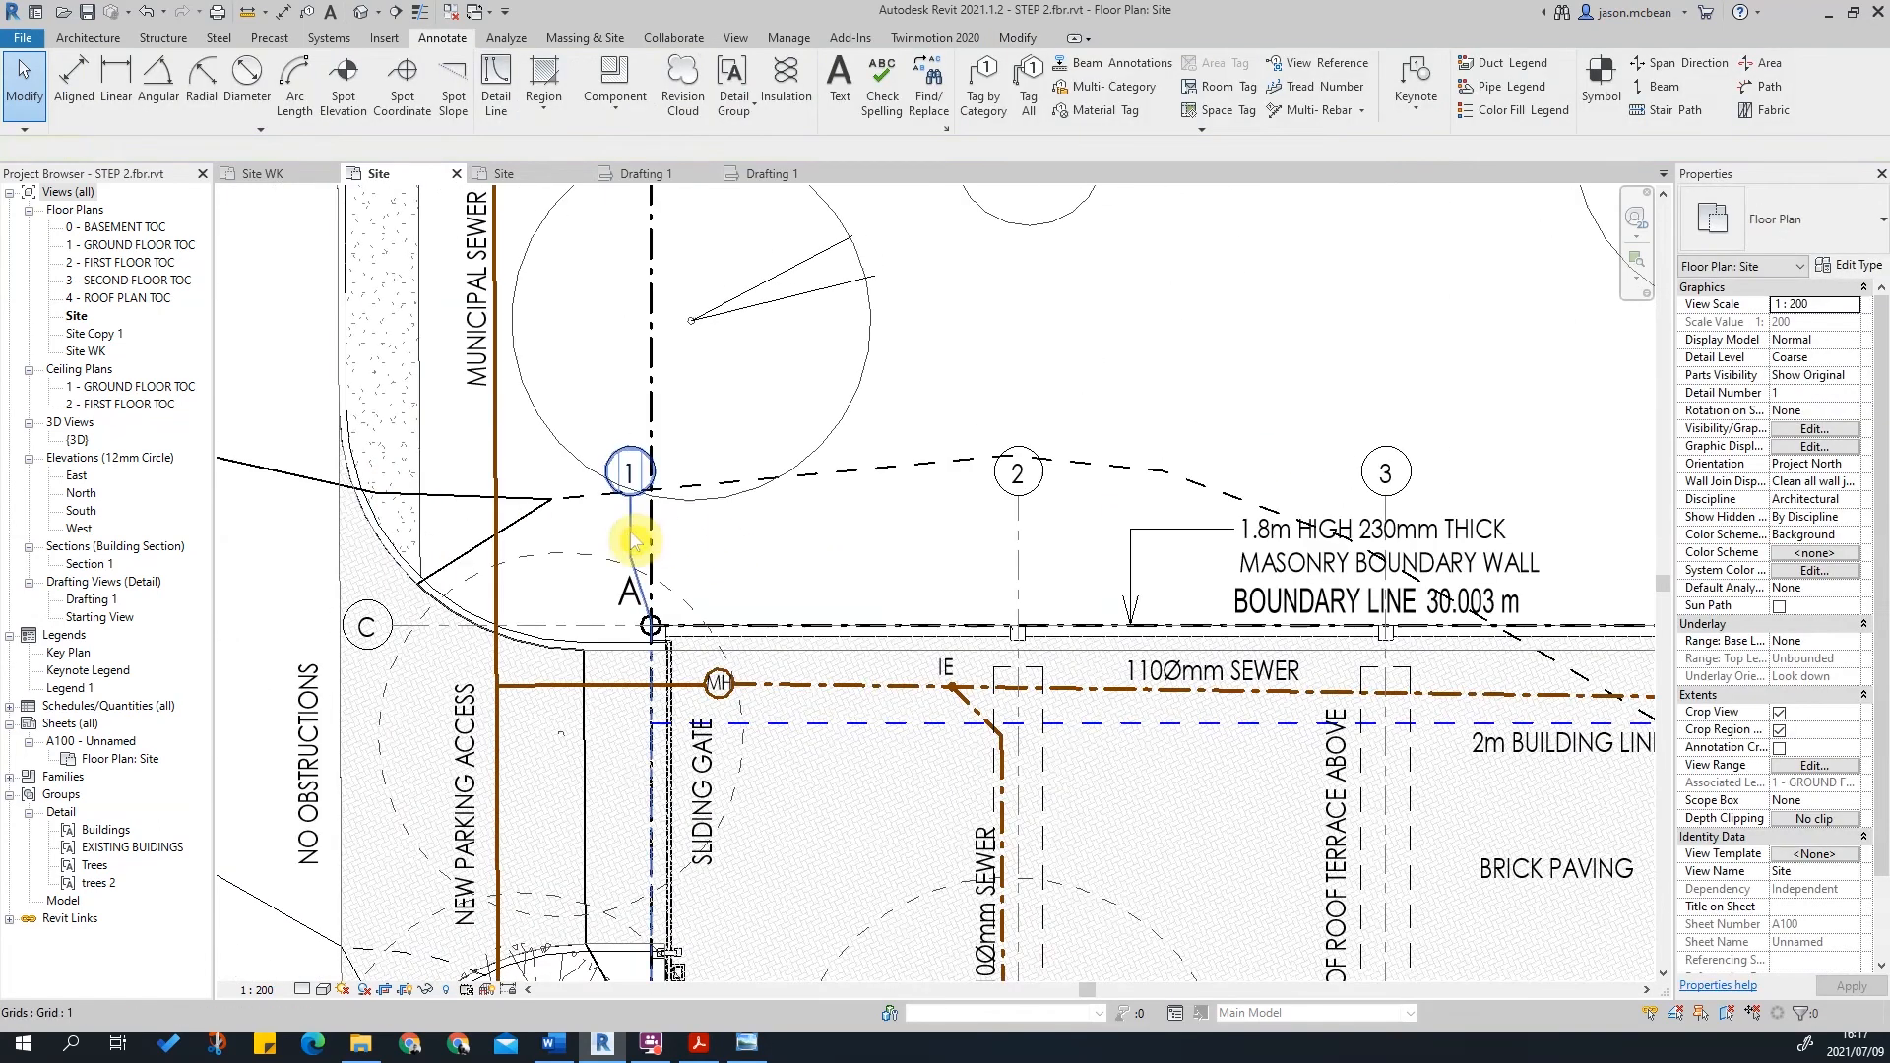
left_click(635, 539)
left_click_drag(631, 555, 677, 559)
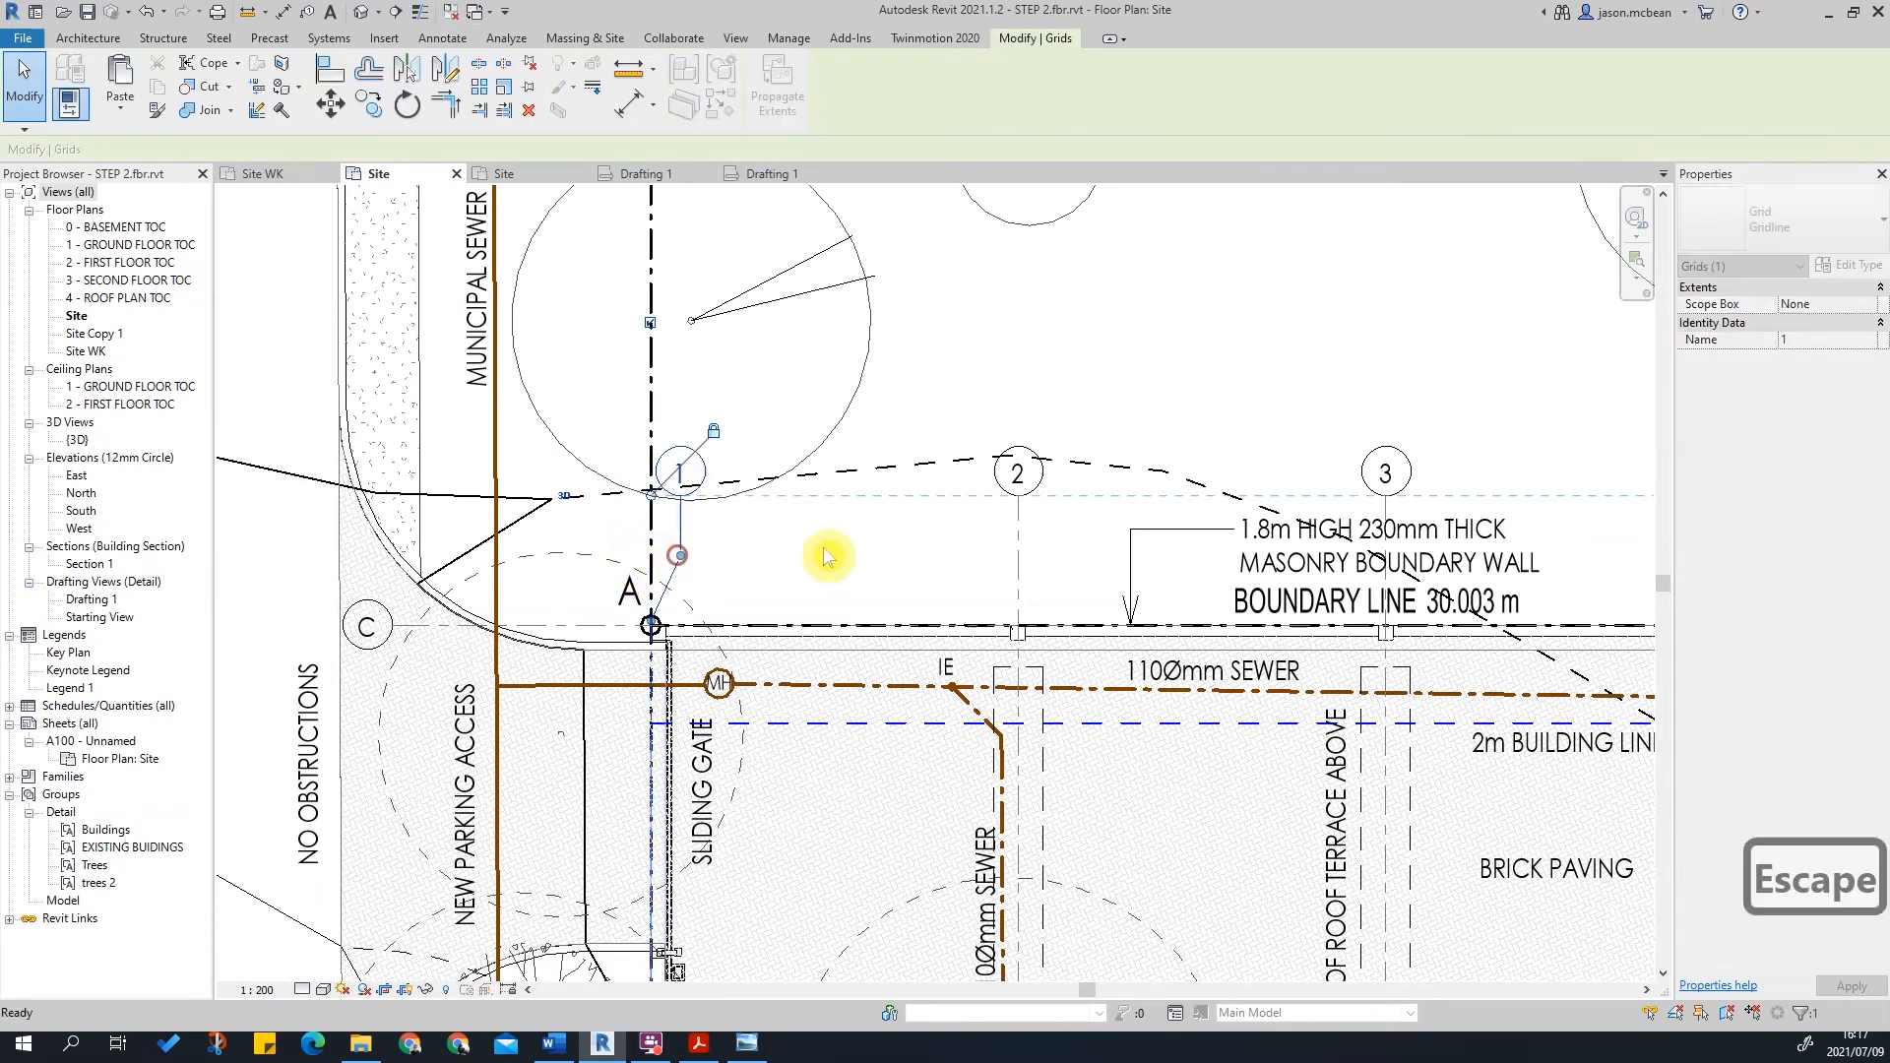
key("Escape")
key("Escape")
Step: Isolate the grids category in the view and switch grid A's bubble from its left end to its right end
scroll(845, 498, "down", 3)
scroll(1295, 482, "down", 2)
scroll(709, 758, "up", 5)
left_click(708, 750)
scroll(719, 748, "down", 3)
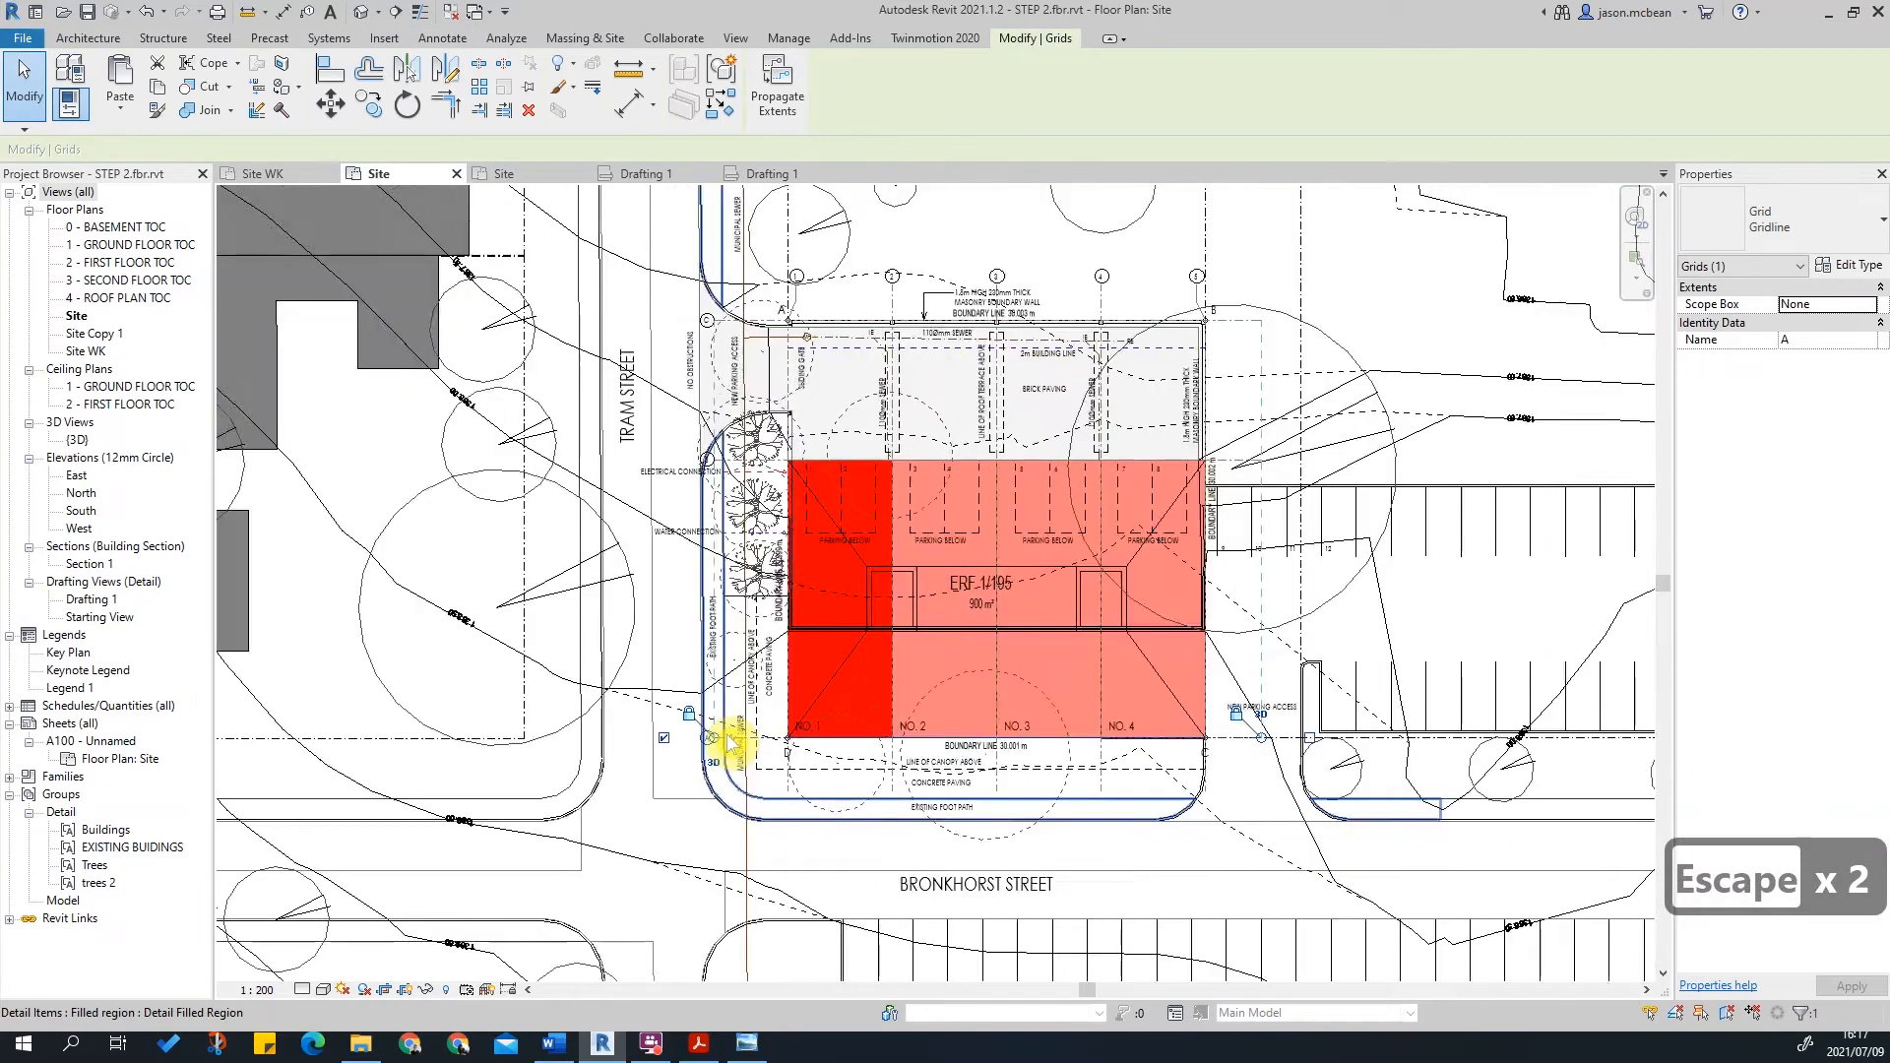
key("i")
key("c")
key("Escape")
key("Escape")
scroll(739, 756, "up", 2)
left_click(711, 719)
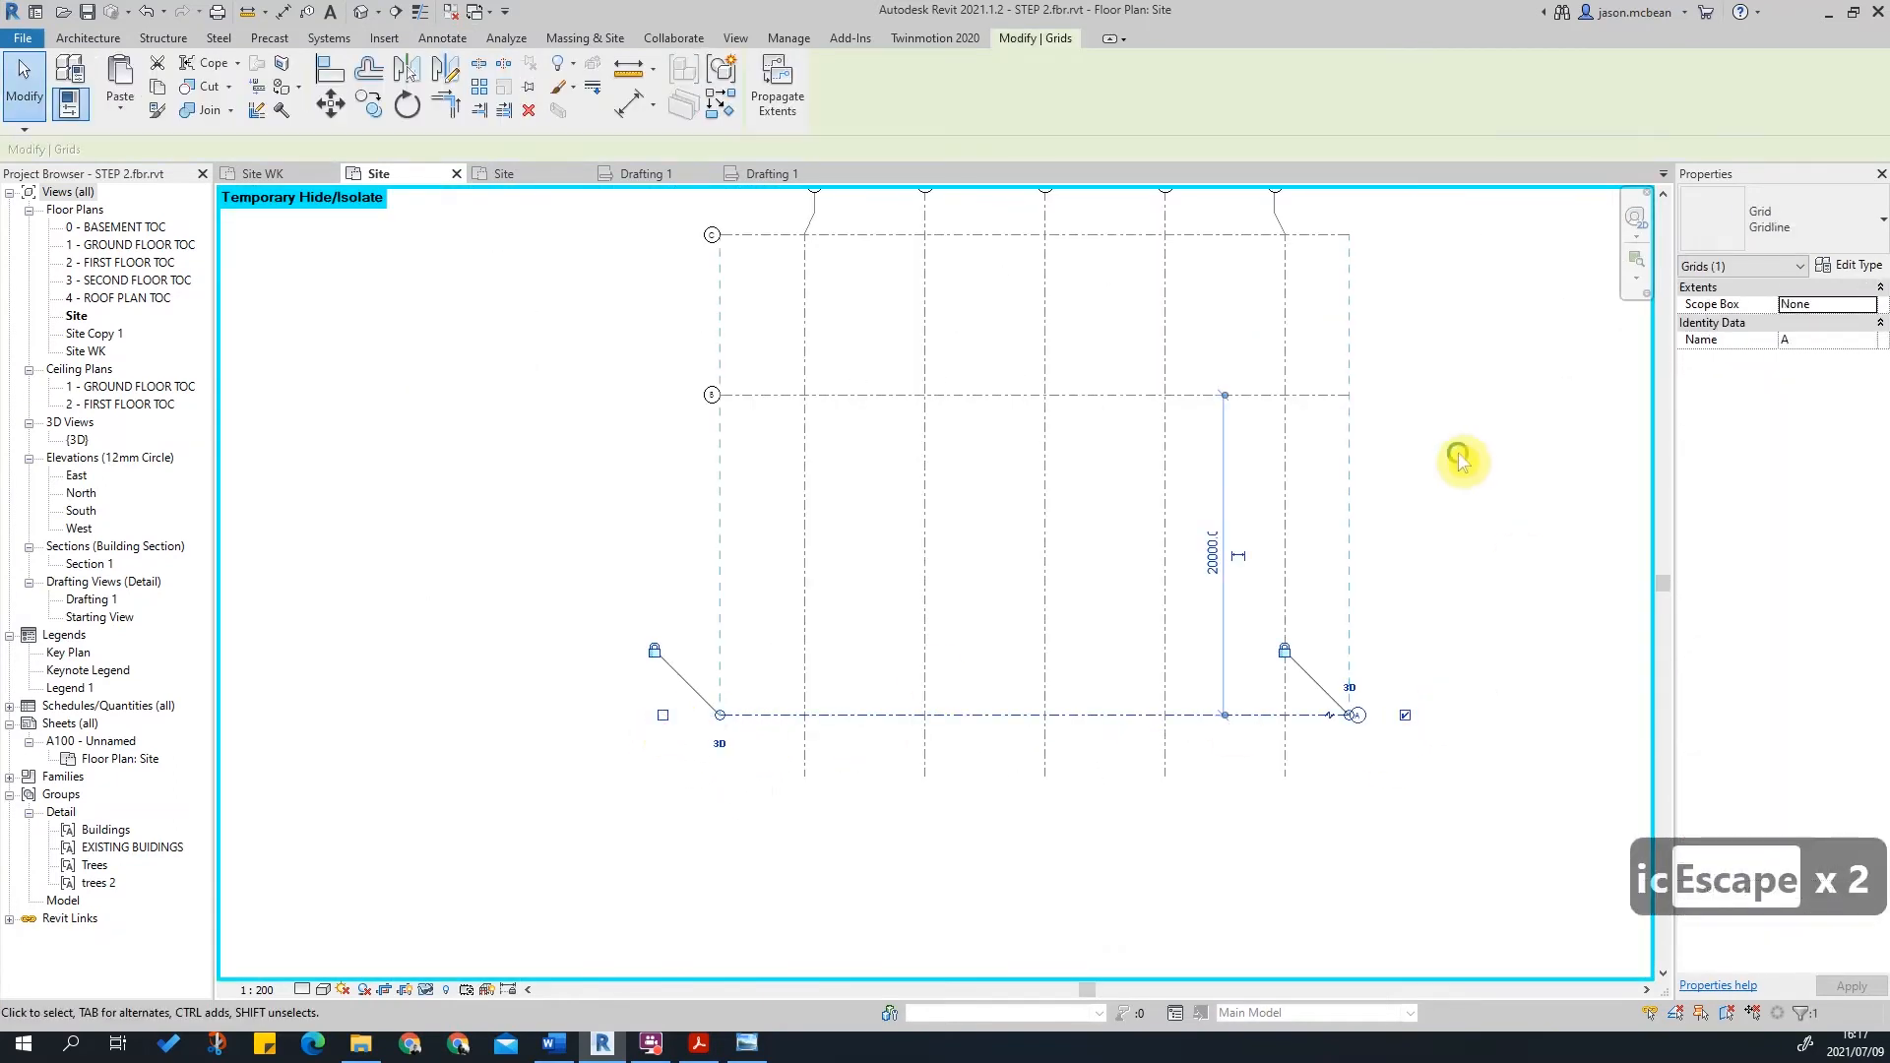
Step: Show the bubbles of grids B and C only at their right ends, then reset the temporary isolation of the grids
middle_click_drag(1466, 463, 1291, 581)
scroll(1358, 551, "up", 3, "ctrl")
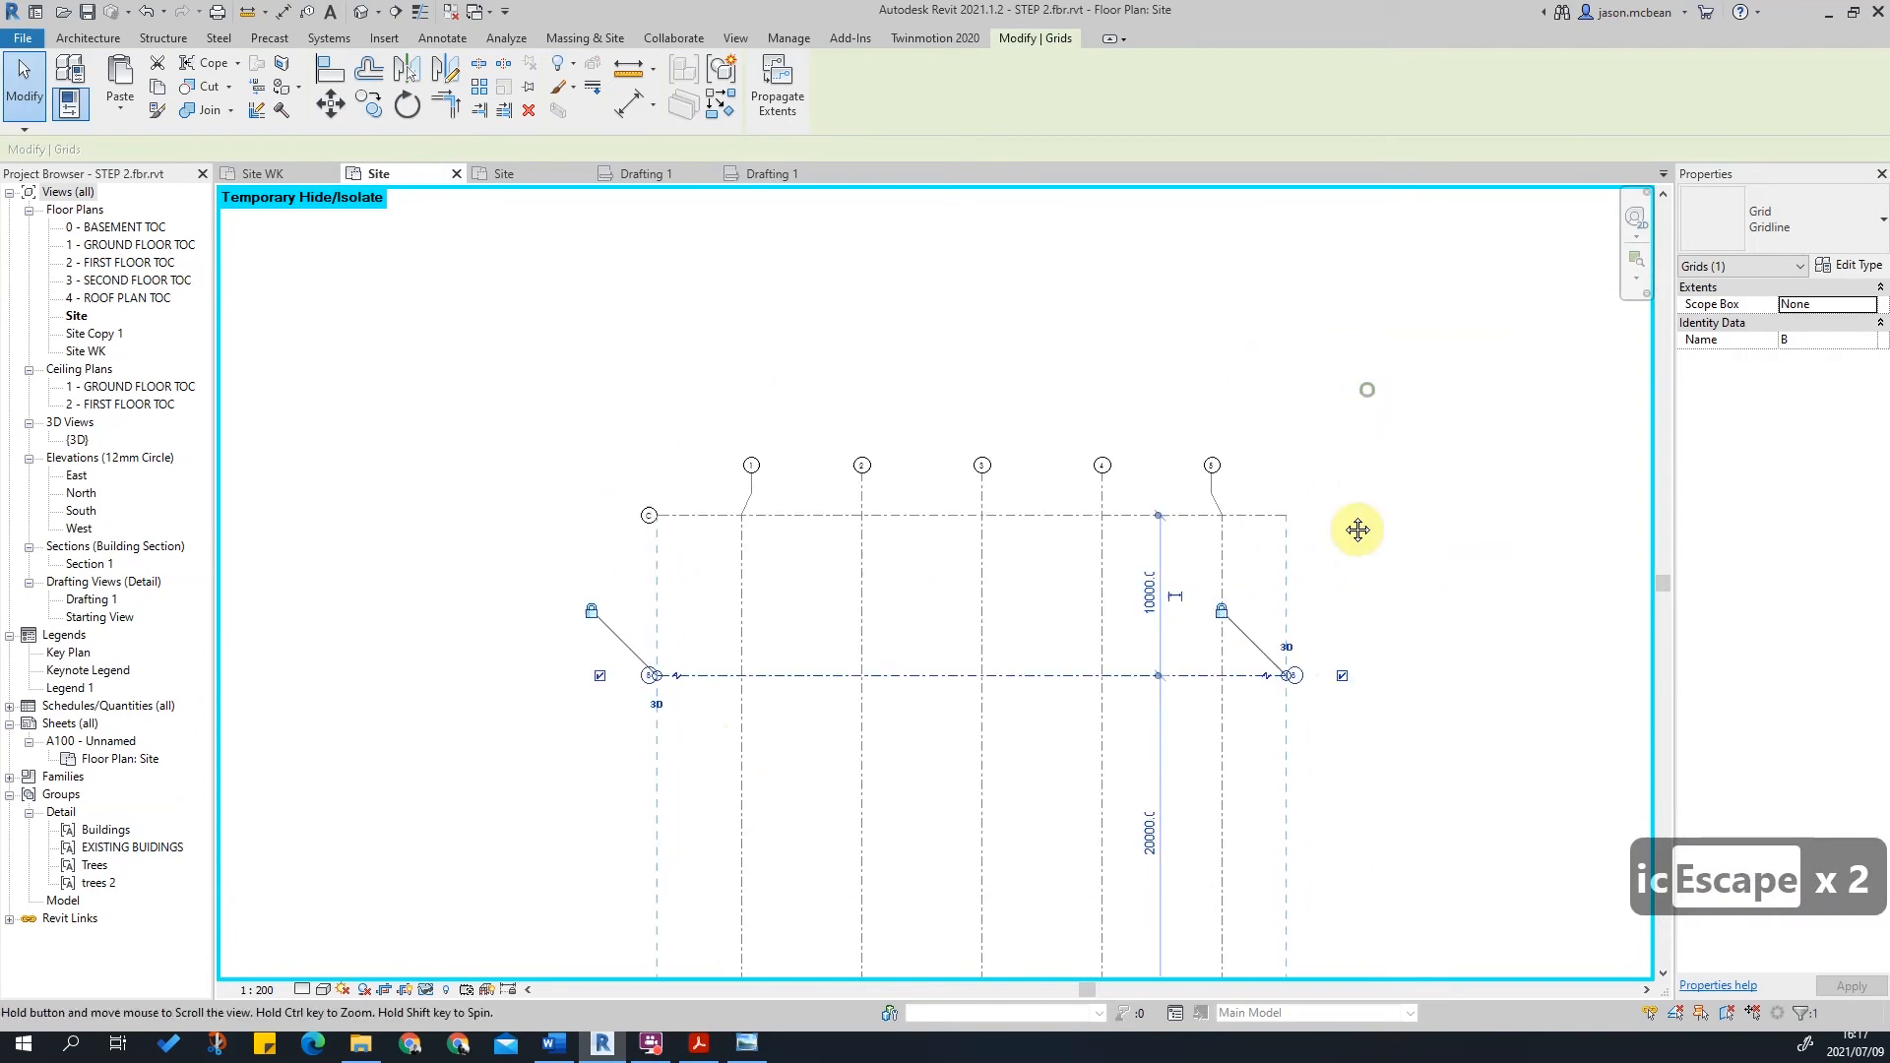
left_click(1338, 530)
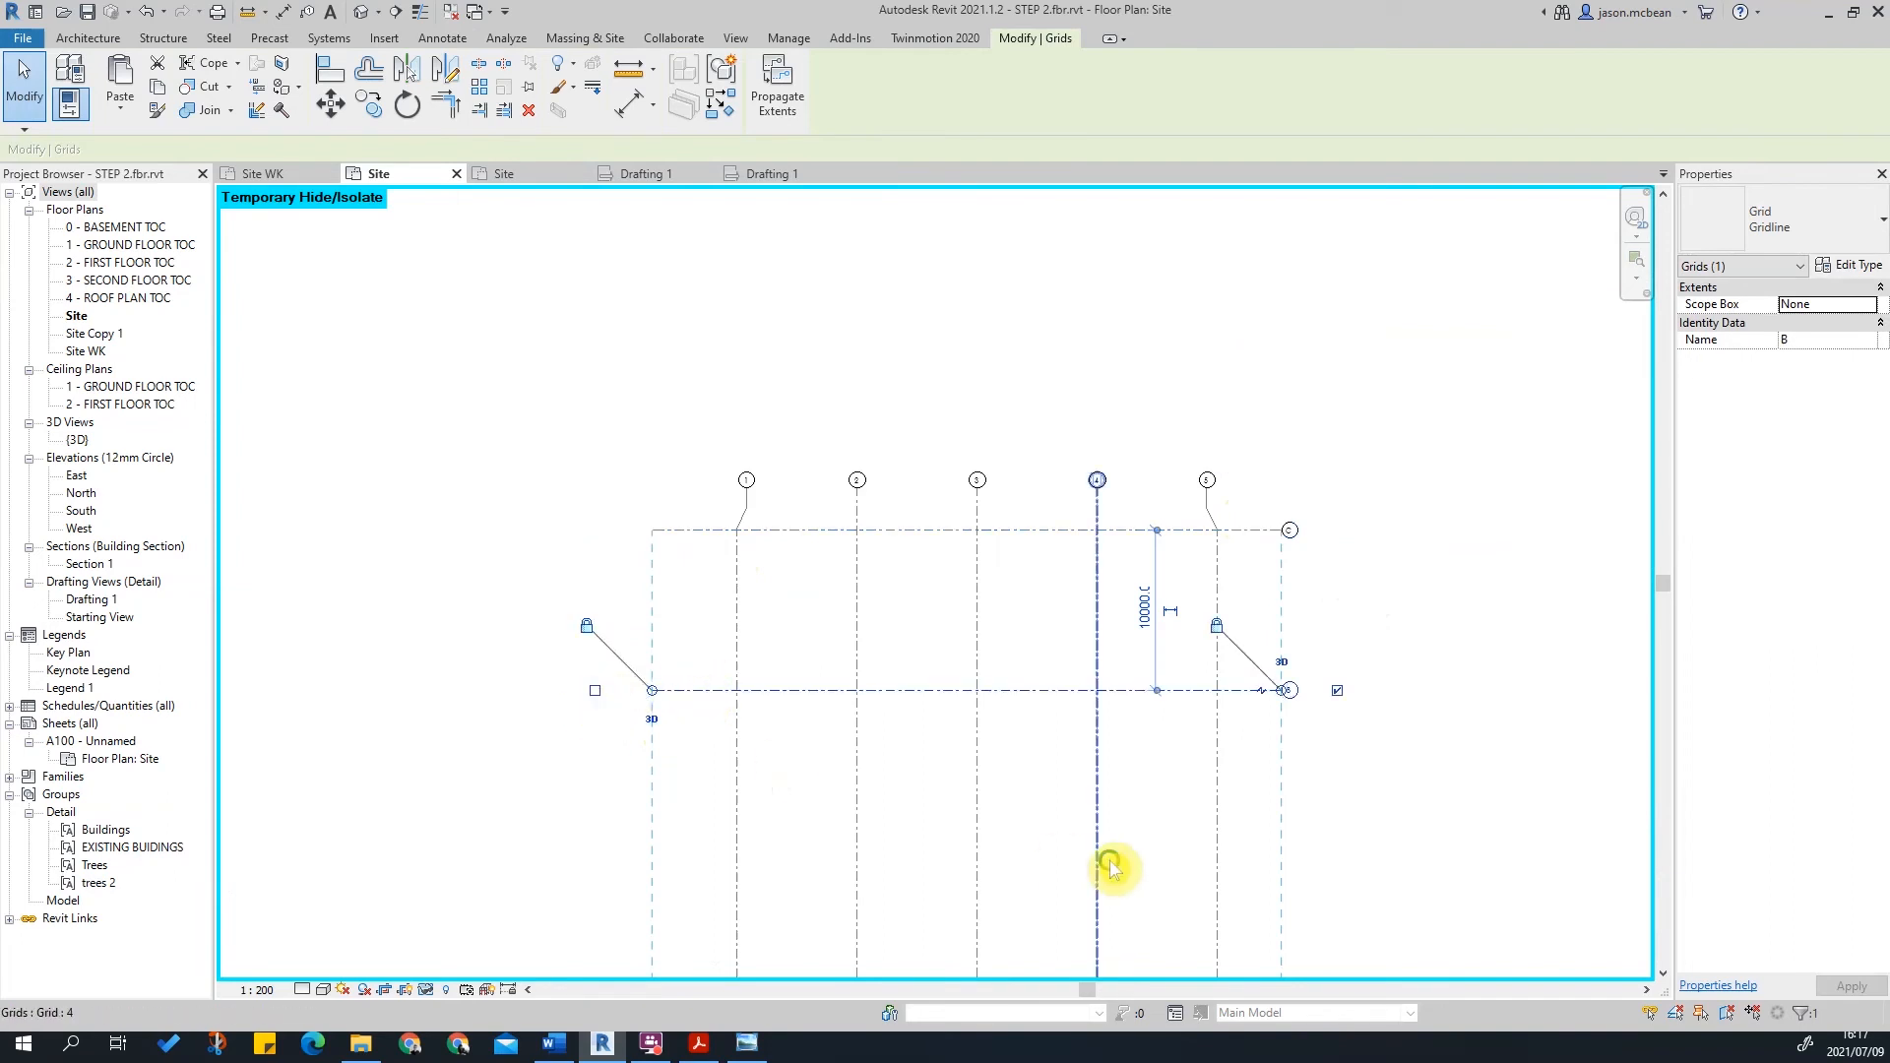
key("Escape")
scroll(768, 794, "down", 5, "ctrl")
key("Escape")
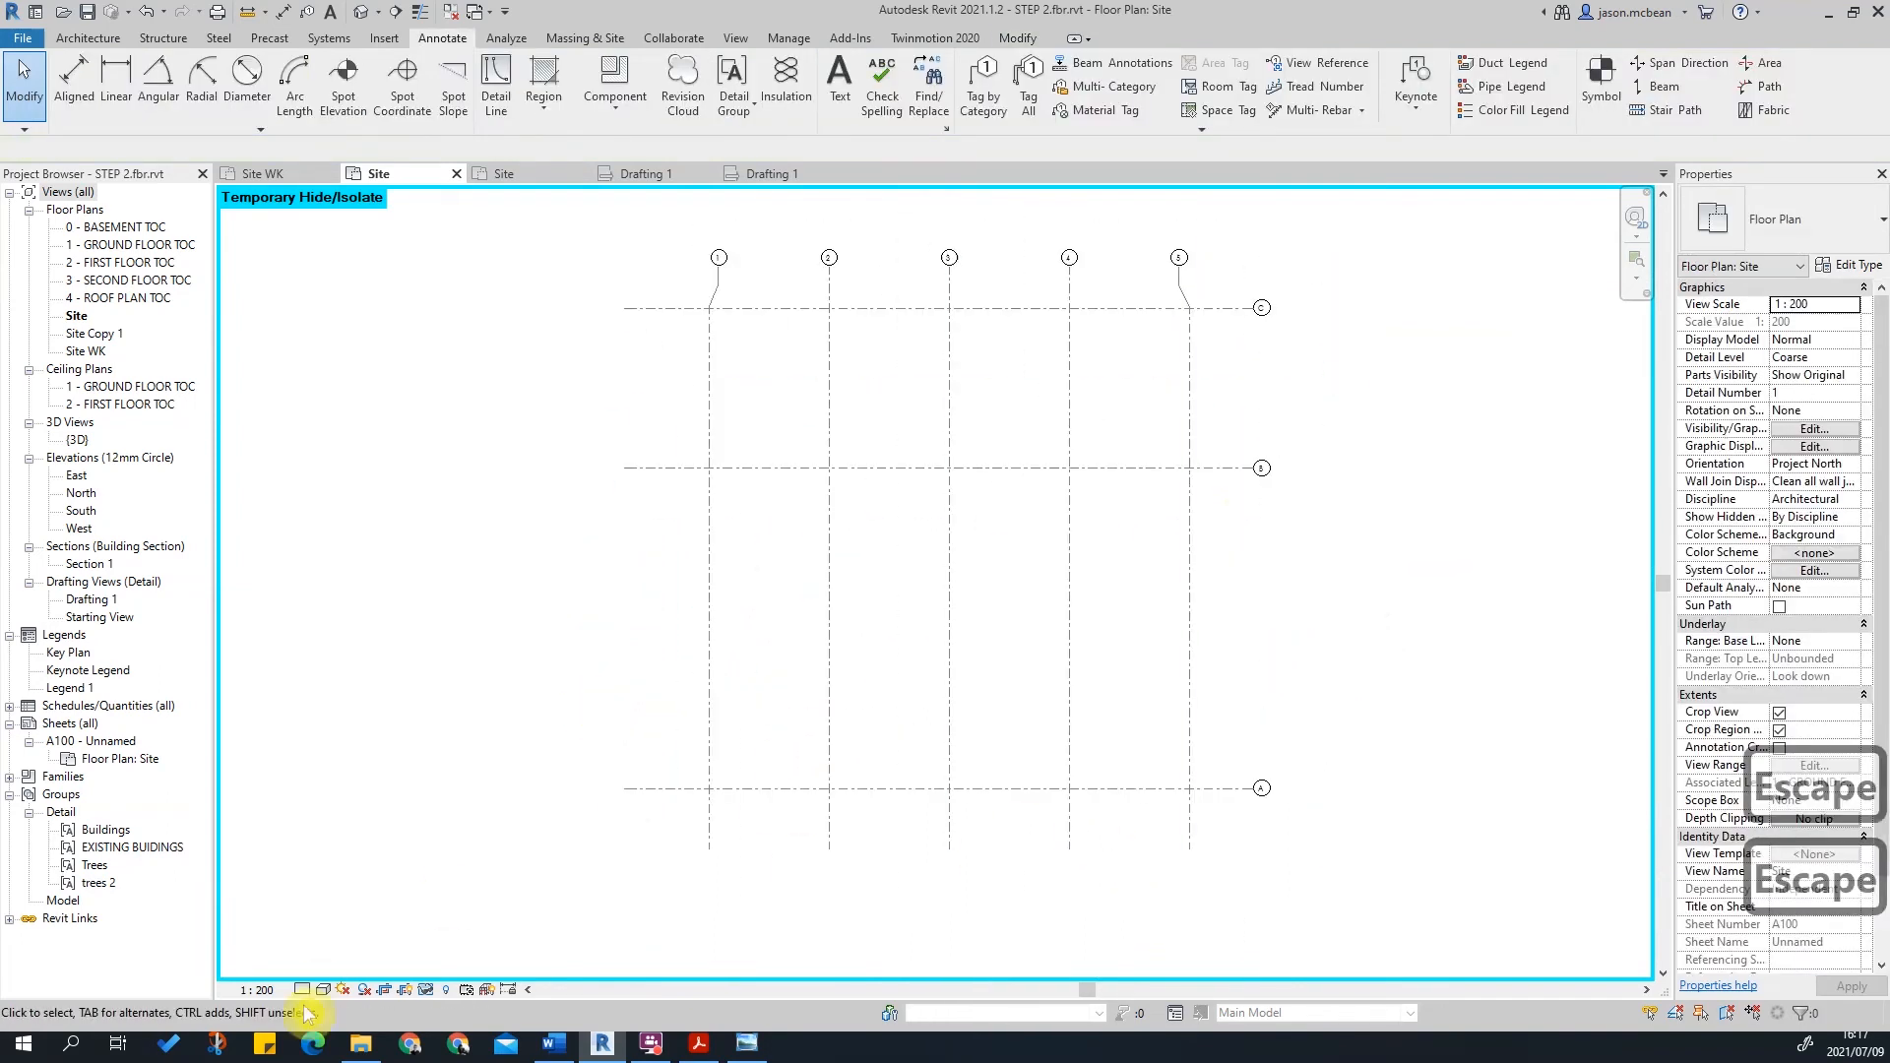
left_click(426, 990)
left_click(448, 975)
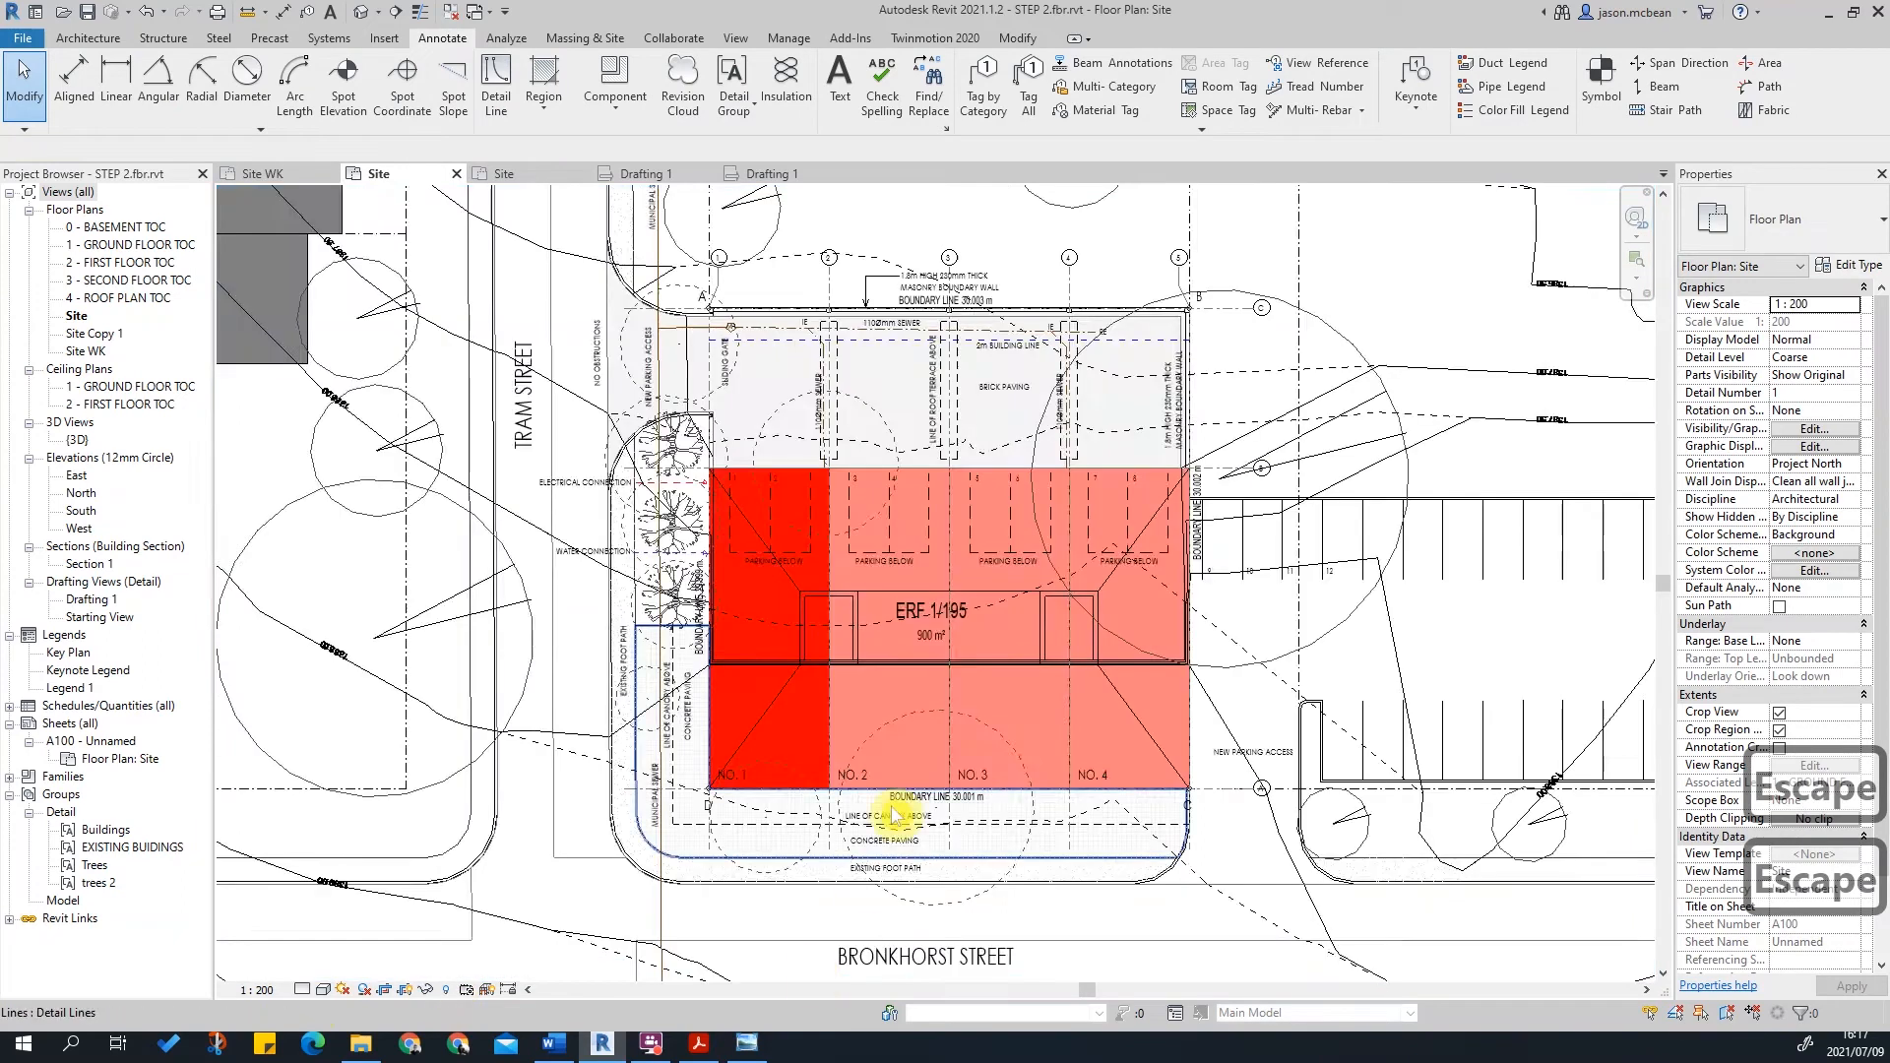
Step: Shorten the lower ends of the numbered grid lines to just below the 30.001 m boundary line
scroll(1083, 842, "up", 4)
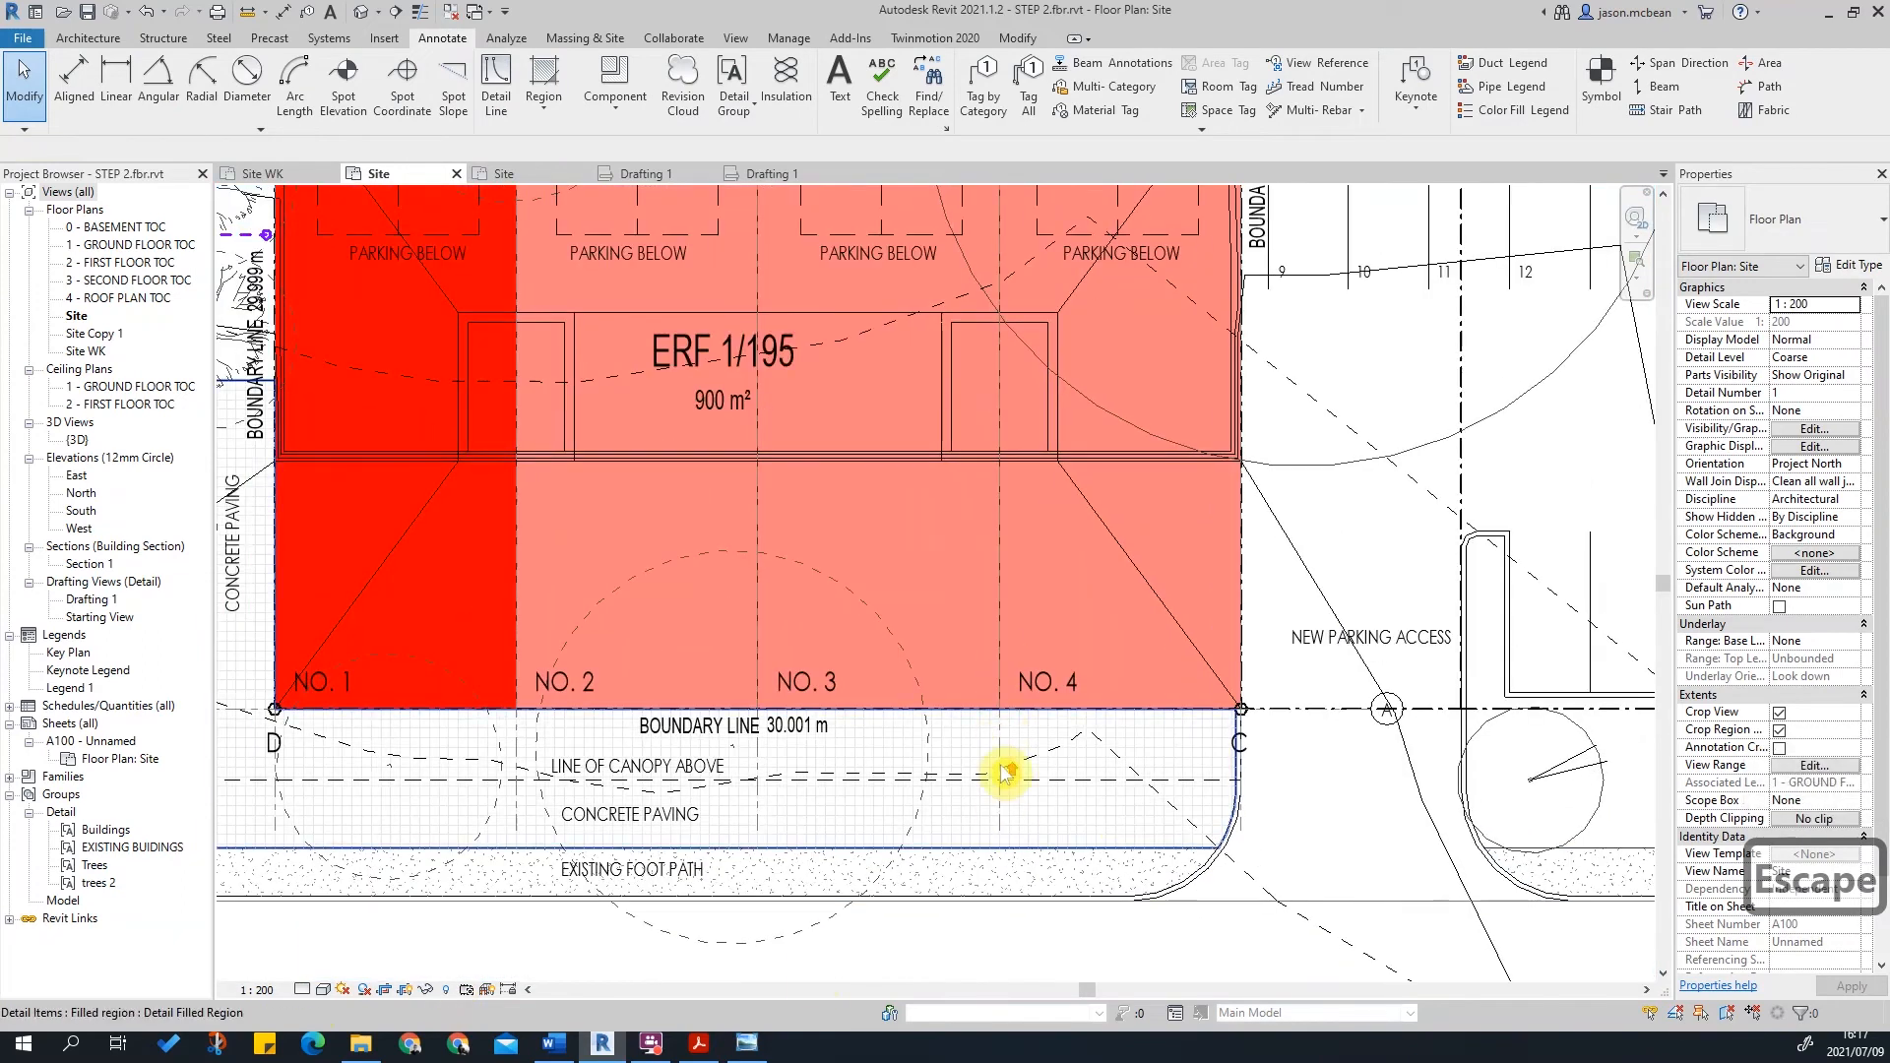
scroll(1004, 773, "up", 3)
key("Tab")
key("Tab")
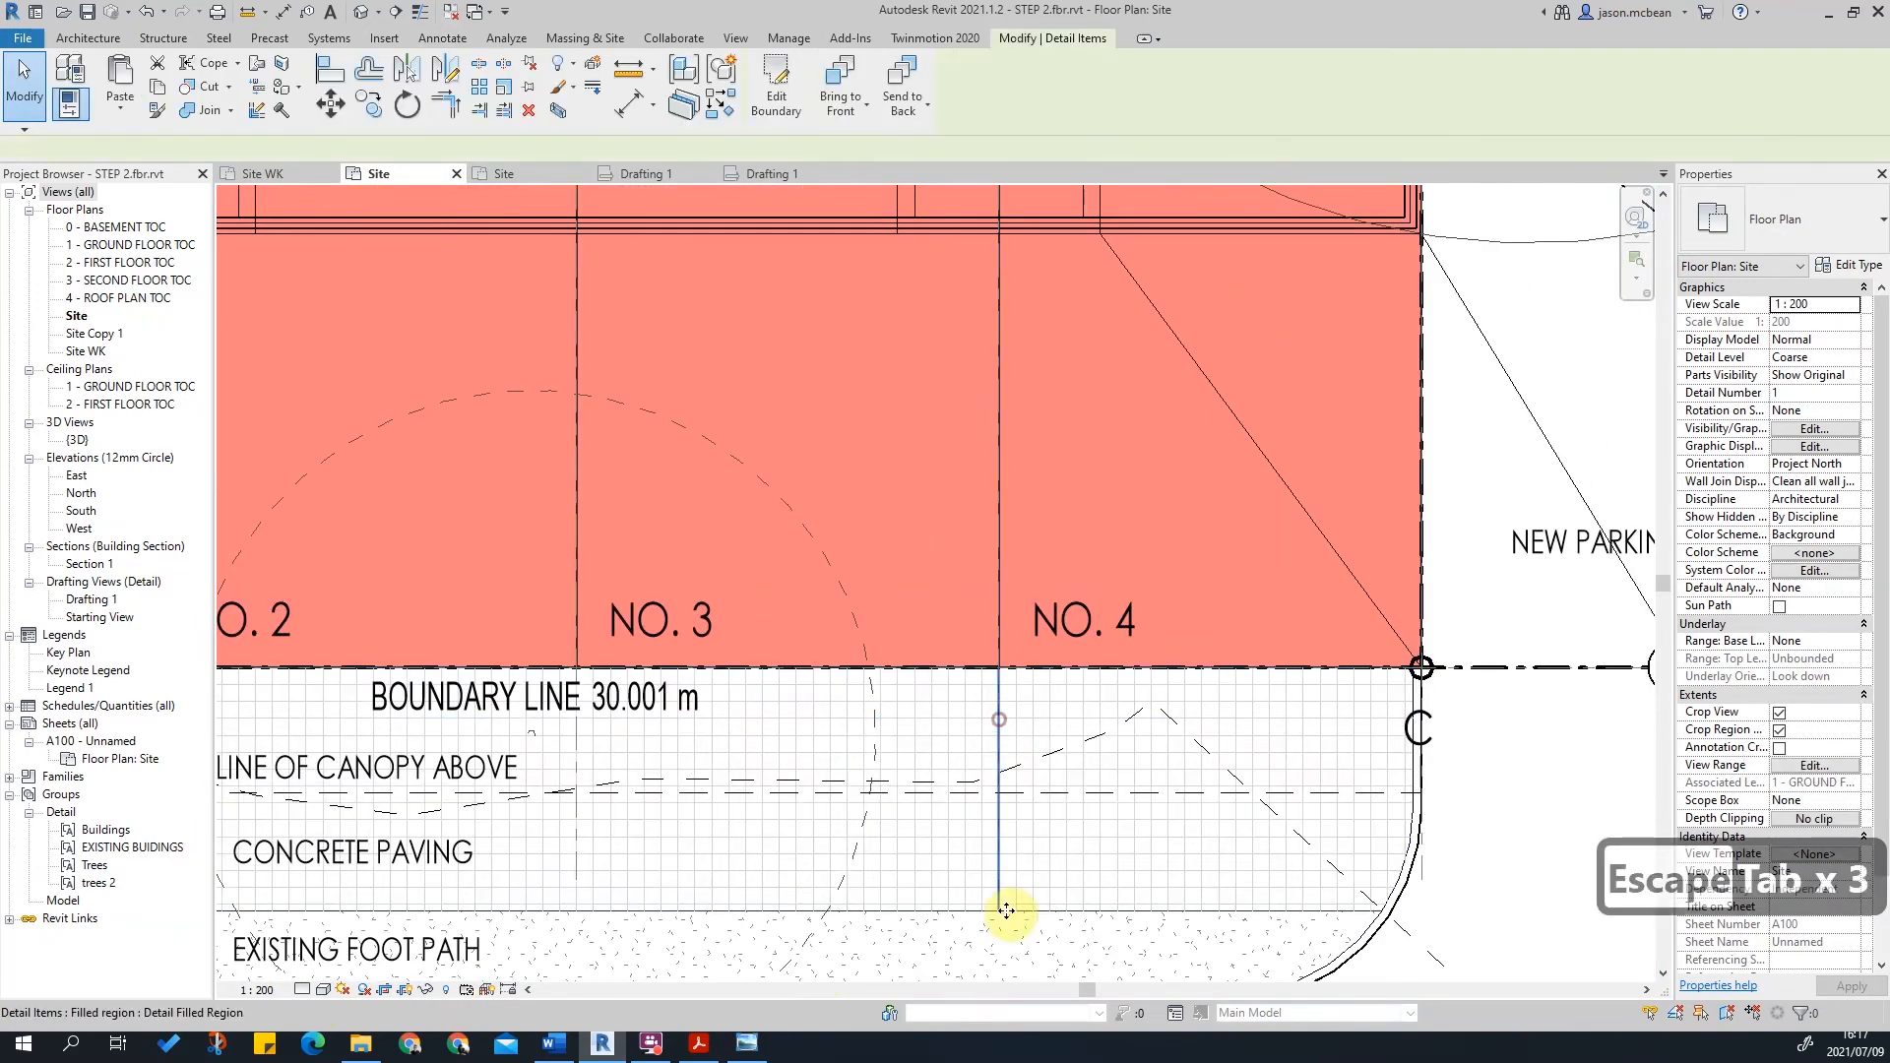
left_click(1001, 907)
key("Escape")
key("Escape")
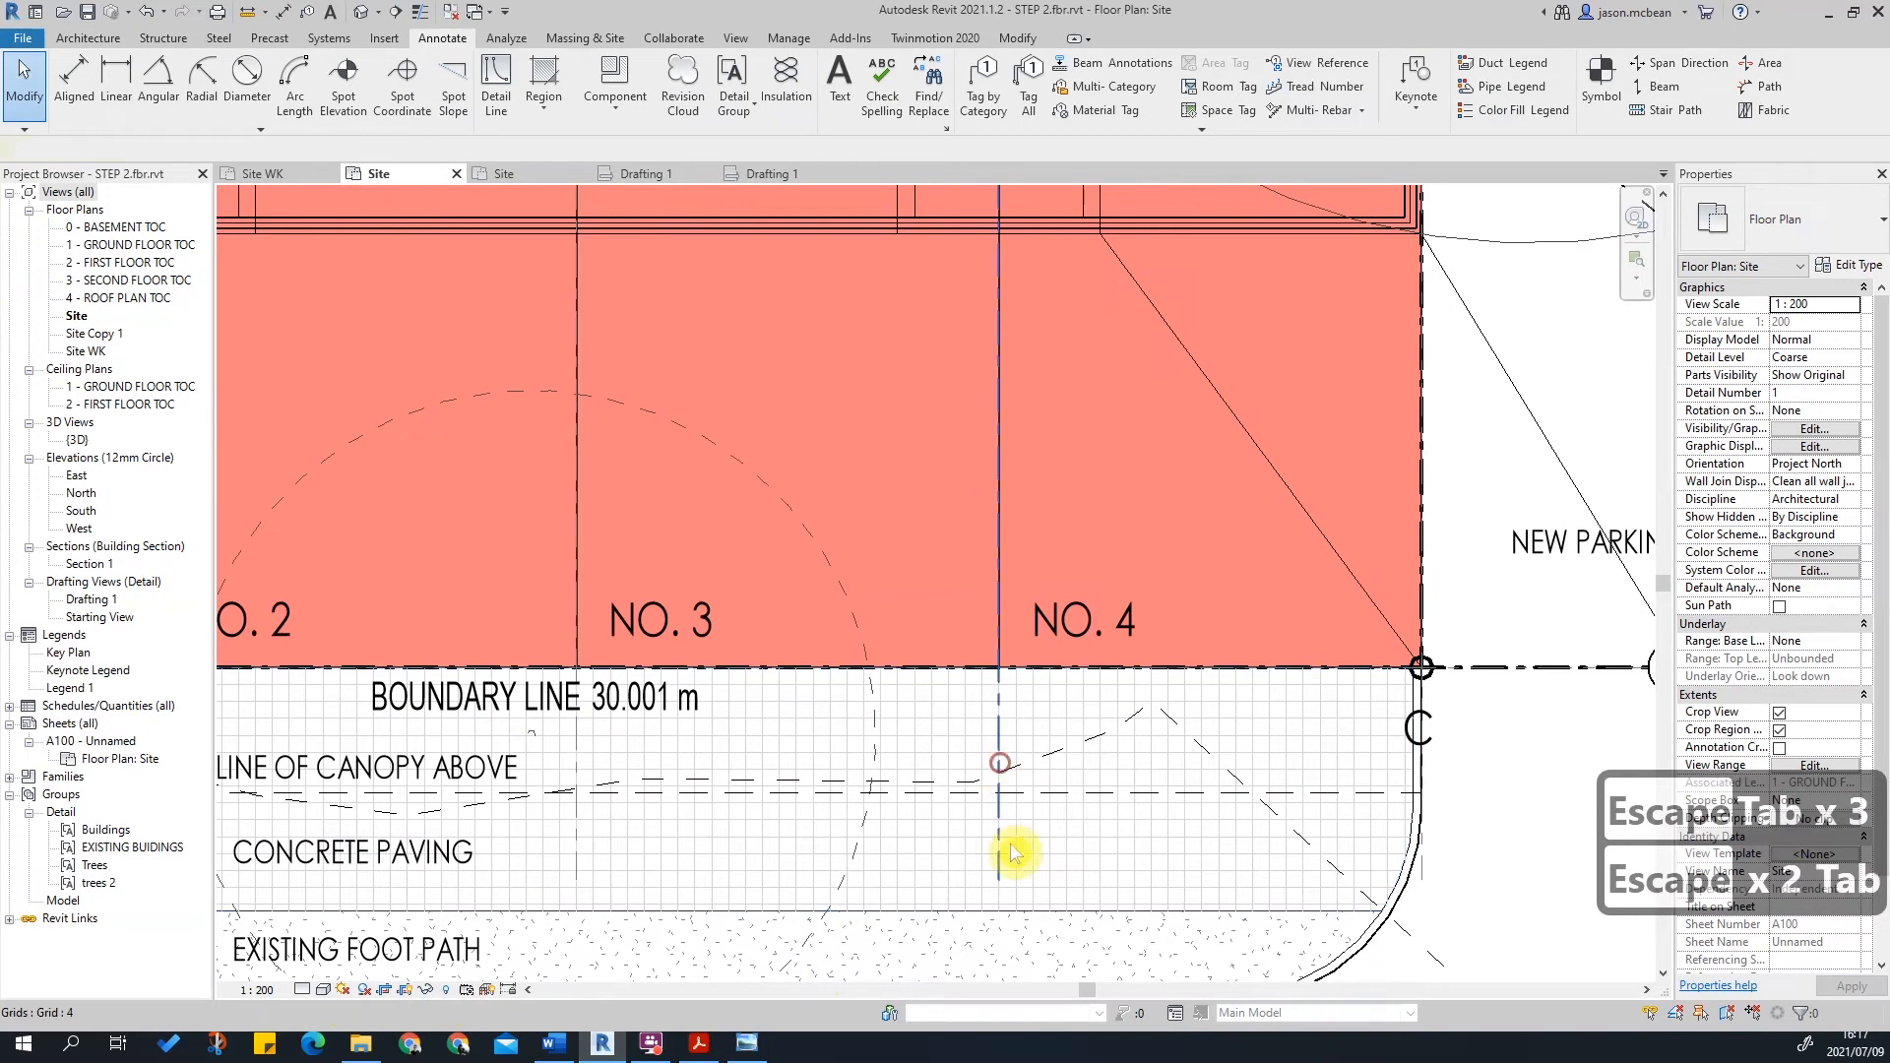
left_click(1000, 770)
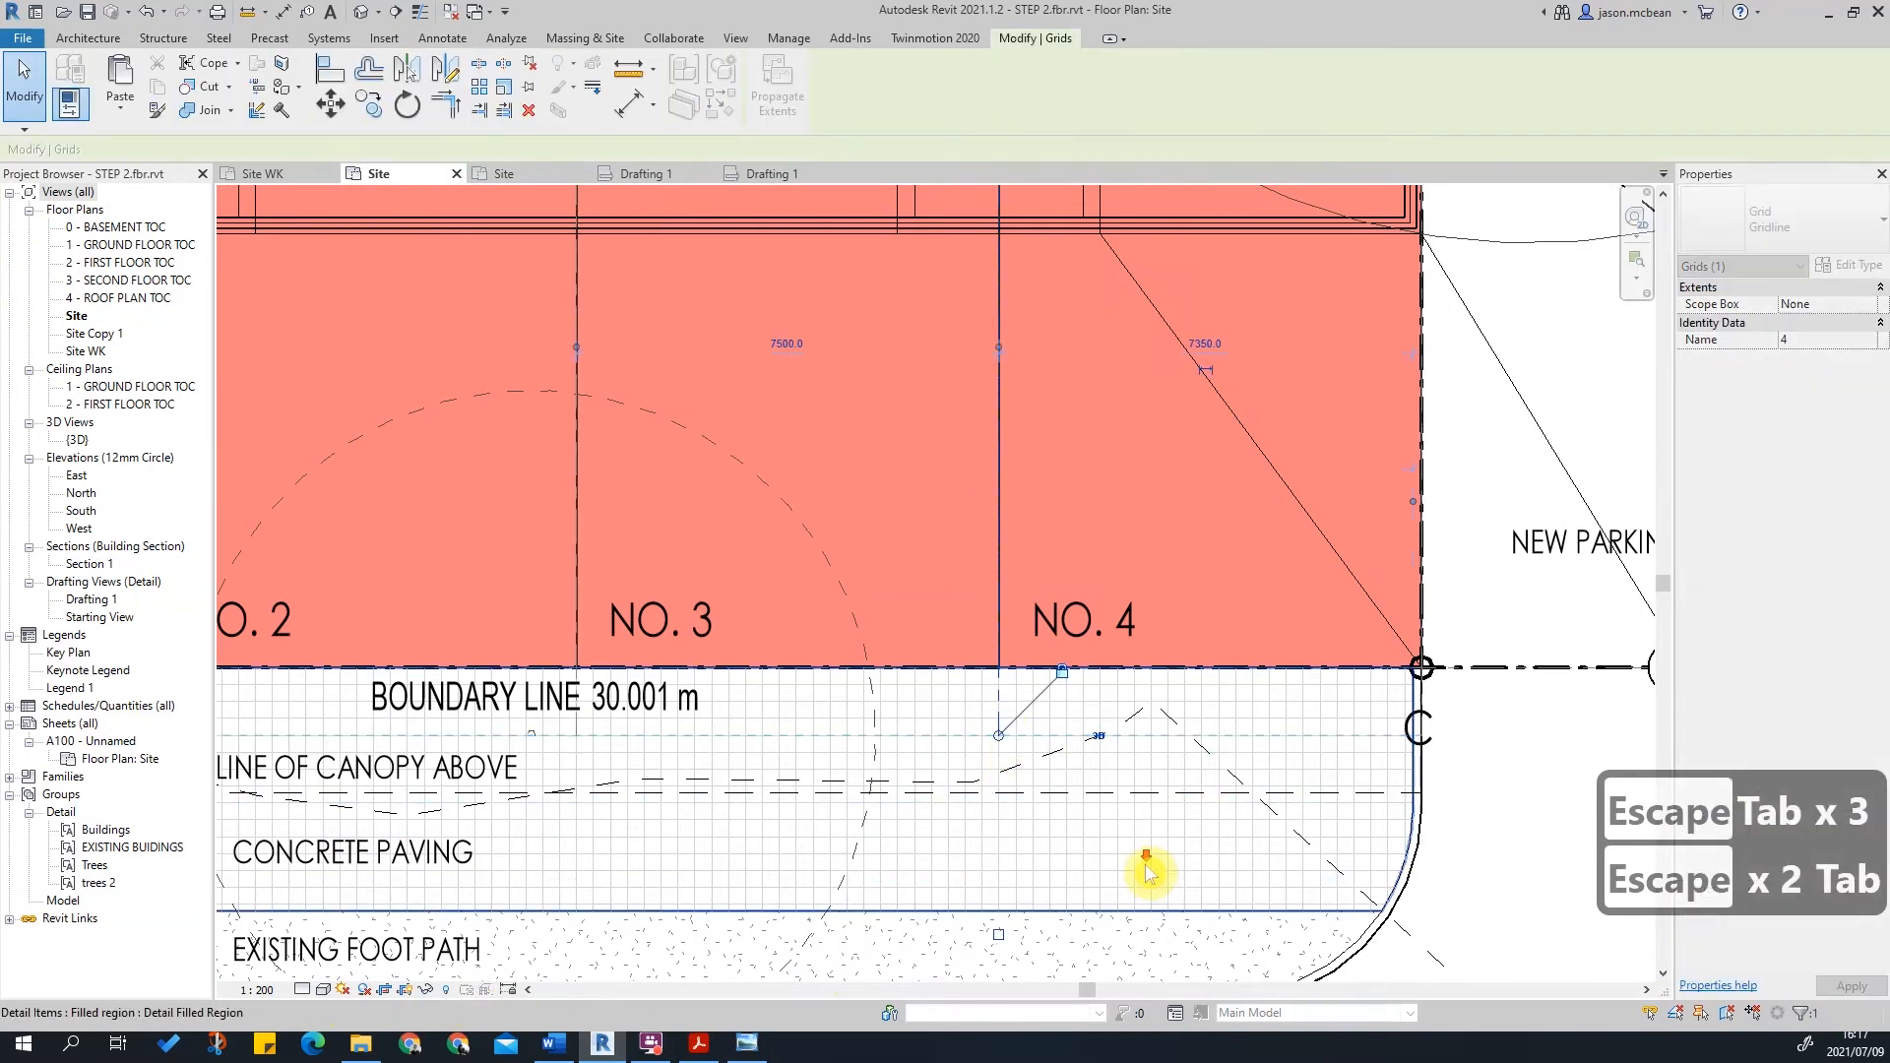
key("Escape")
Step: Shorten the left ends of the lettered grid lines towards the boundary along Tram Street
scroll(1287, 696, "down", 5)
middle_click_drag(1392, 620, 1342, 823)
scroll(751, 641, "up", 4)
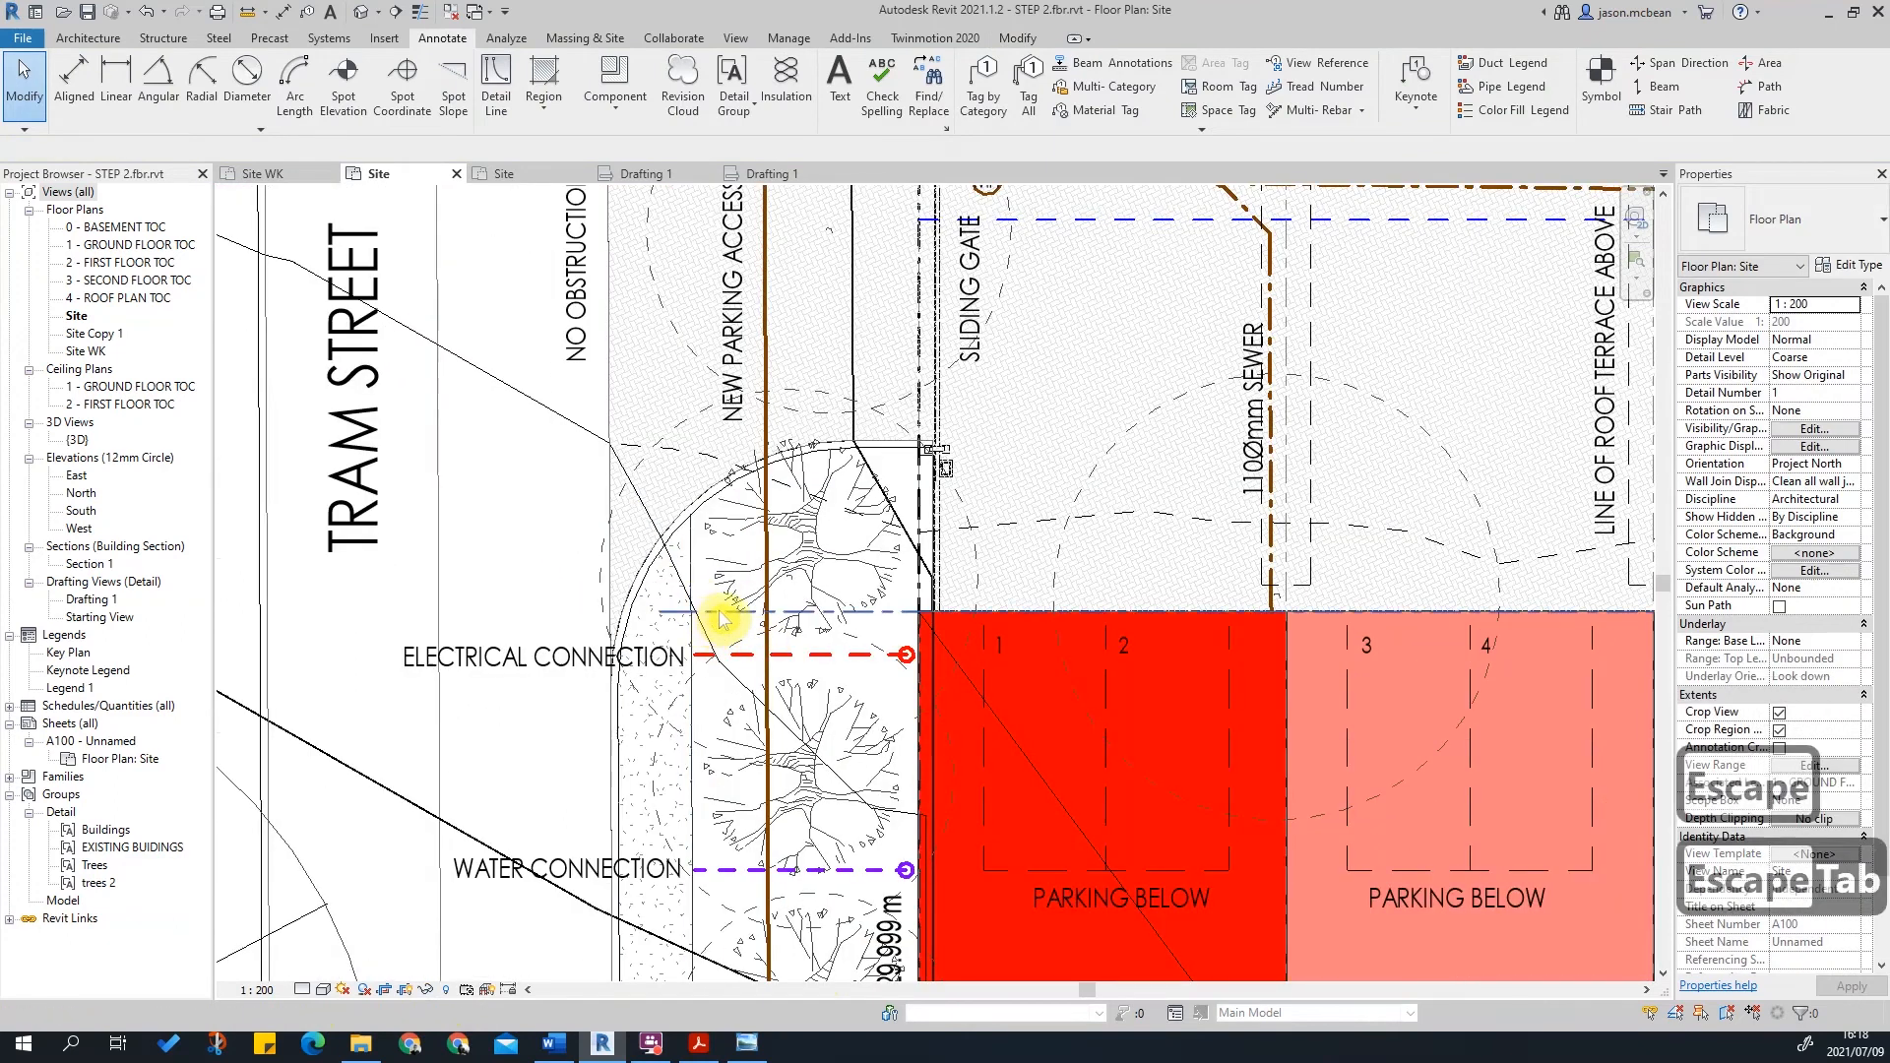
left_click(656, 620)
key("Escape")
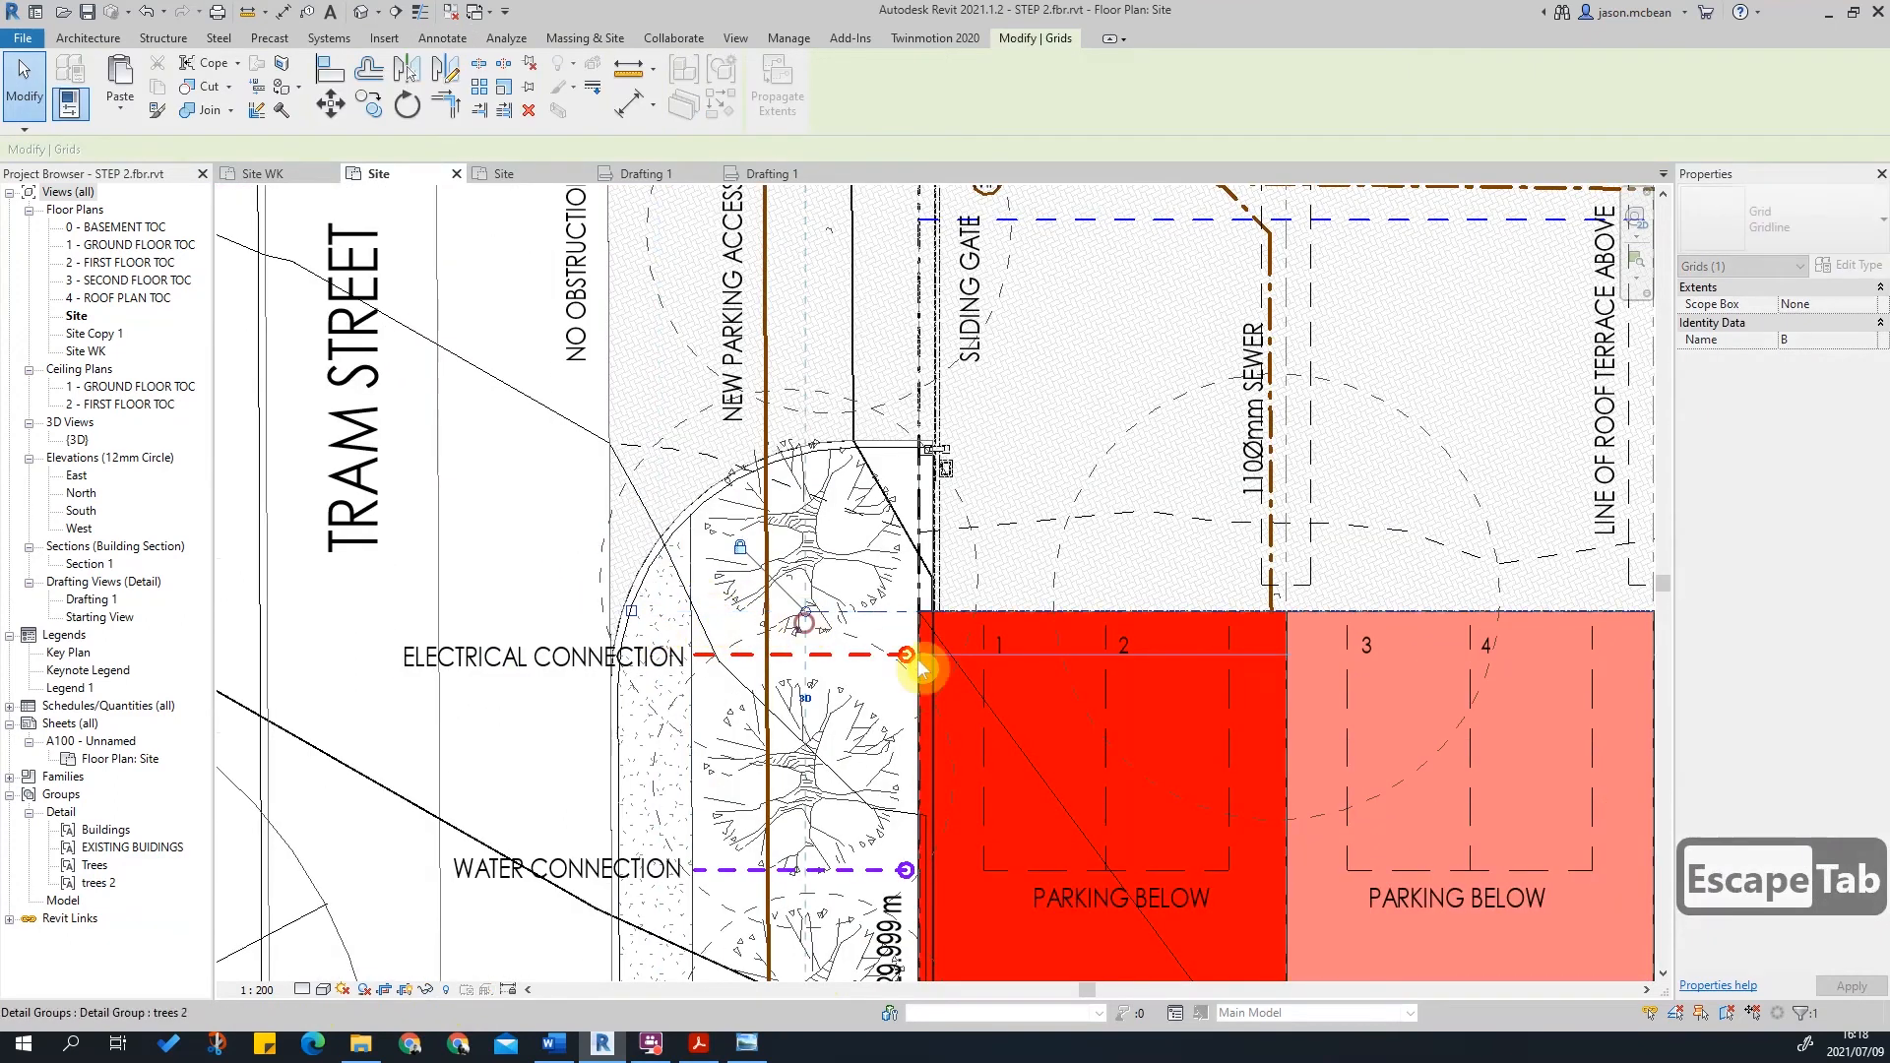
scroll(843, 697, "down", 4)
scroll(851, 502, "up", 5)
key("Escape")
Step: Set the orientation of the site plan view to True North
scroll(1090, 694, "down", 7)
middle_click_drag(1209, 763, 1123, 524)
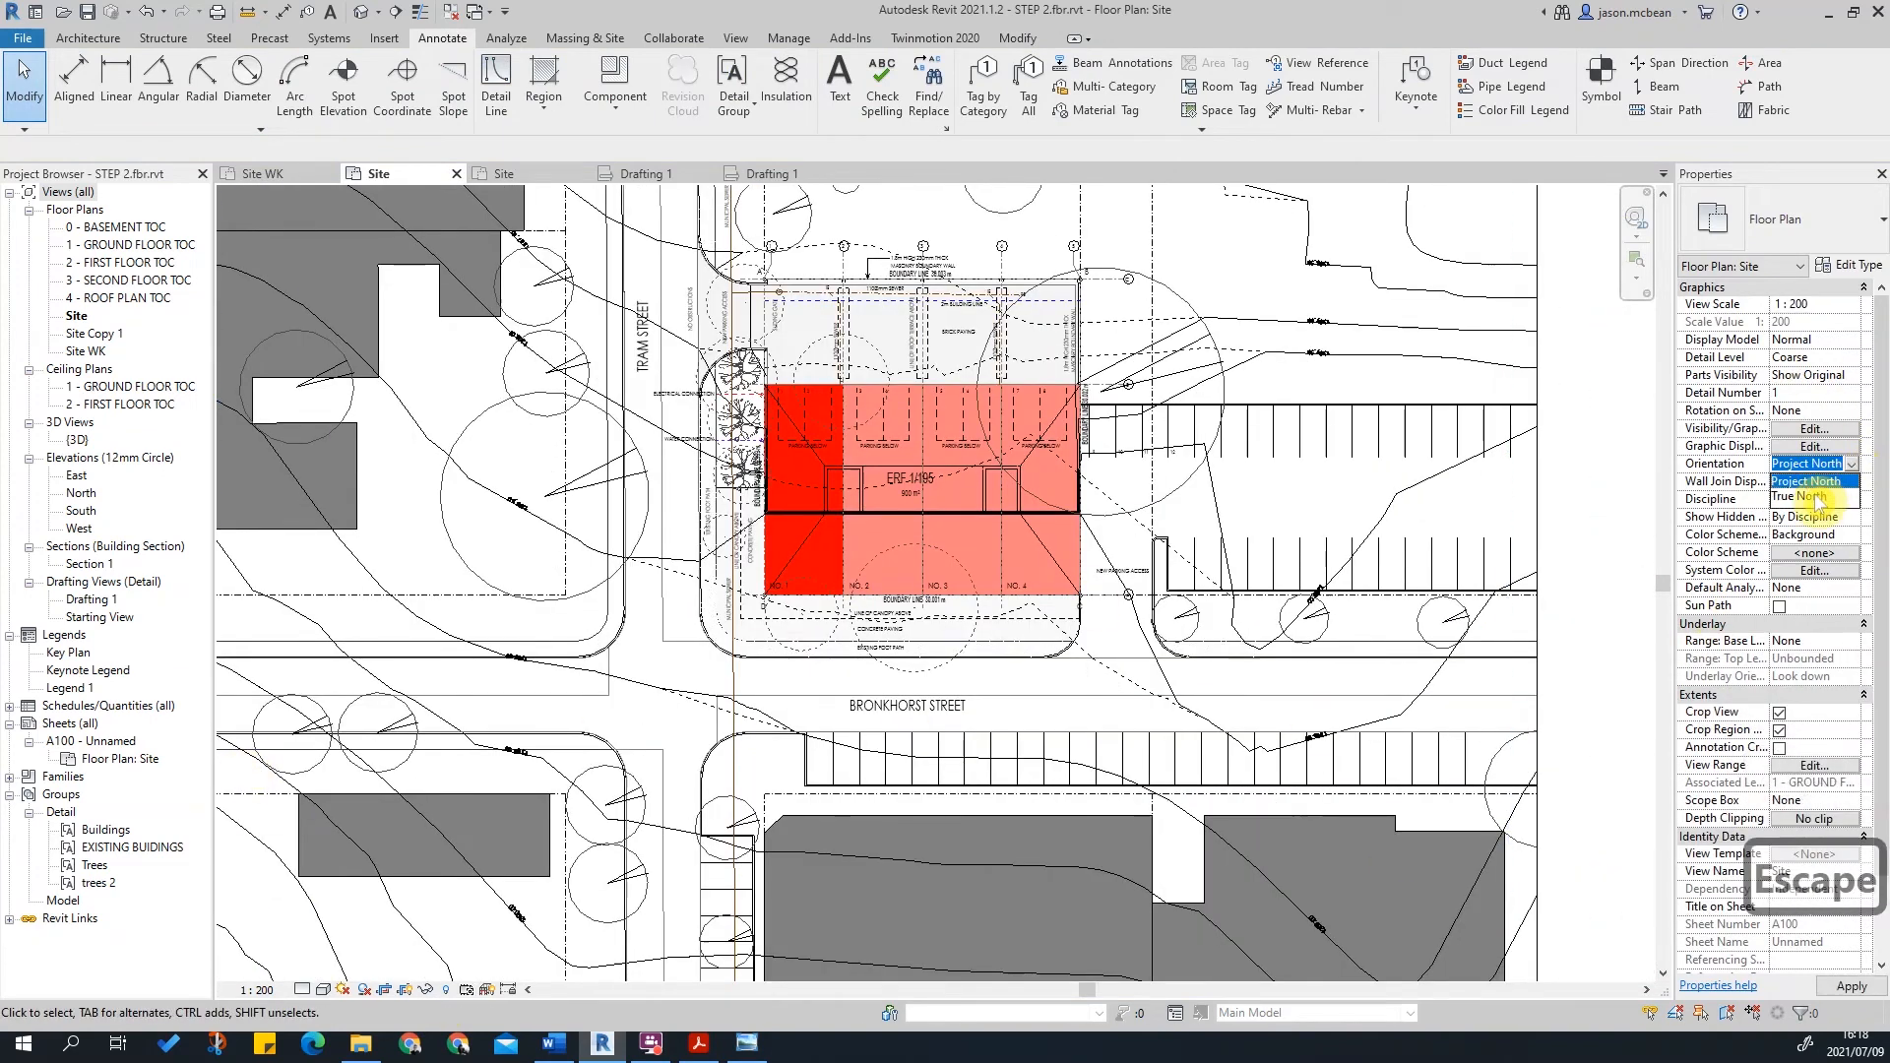
scroll(803, 423, "up", 5)
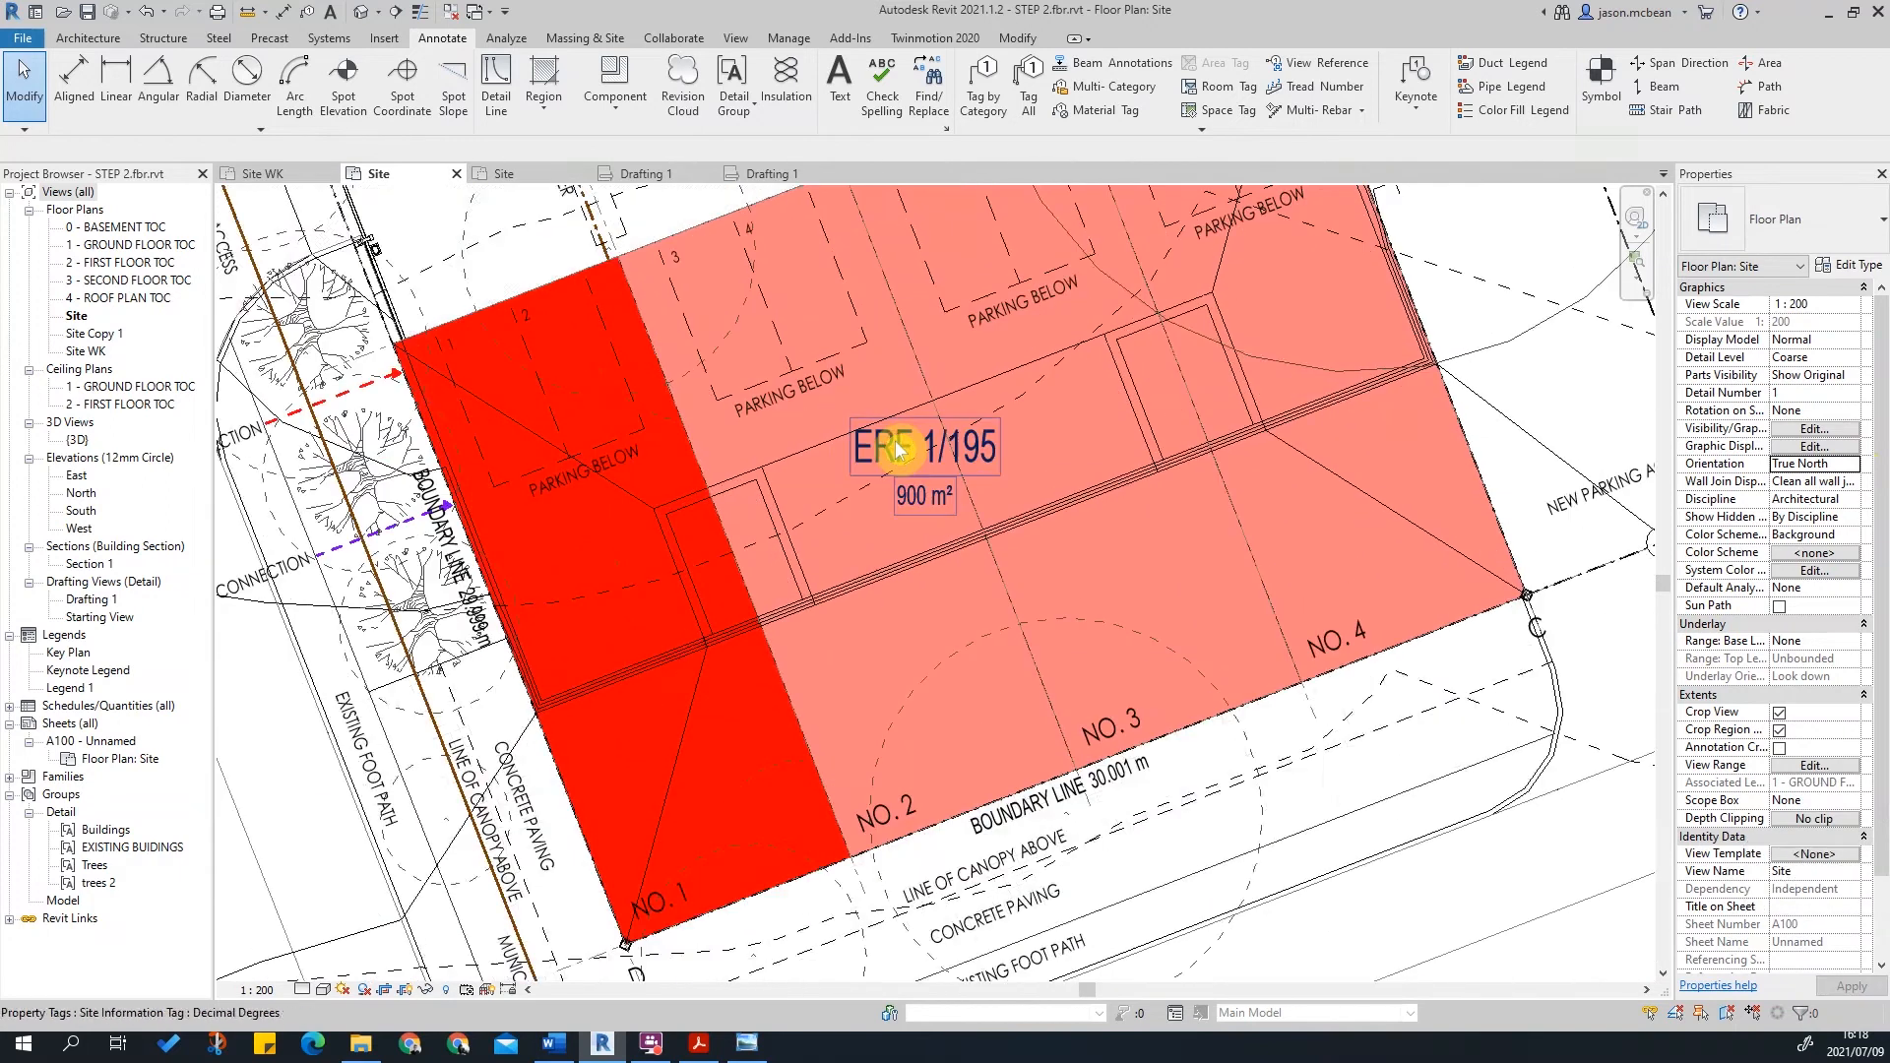
Step: Examine how the property tag, footpath, service, boundary and grid annotations read across the rotated site plan
left_click(898, 448)
scroll(984, 692, "down", 5)
scroll(948, 548, "up", 5)
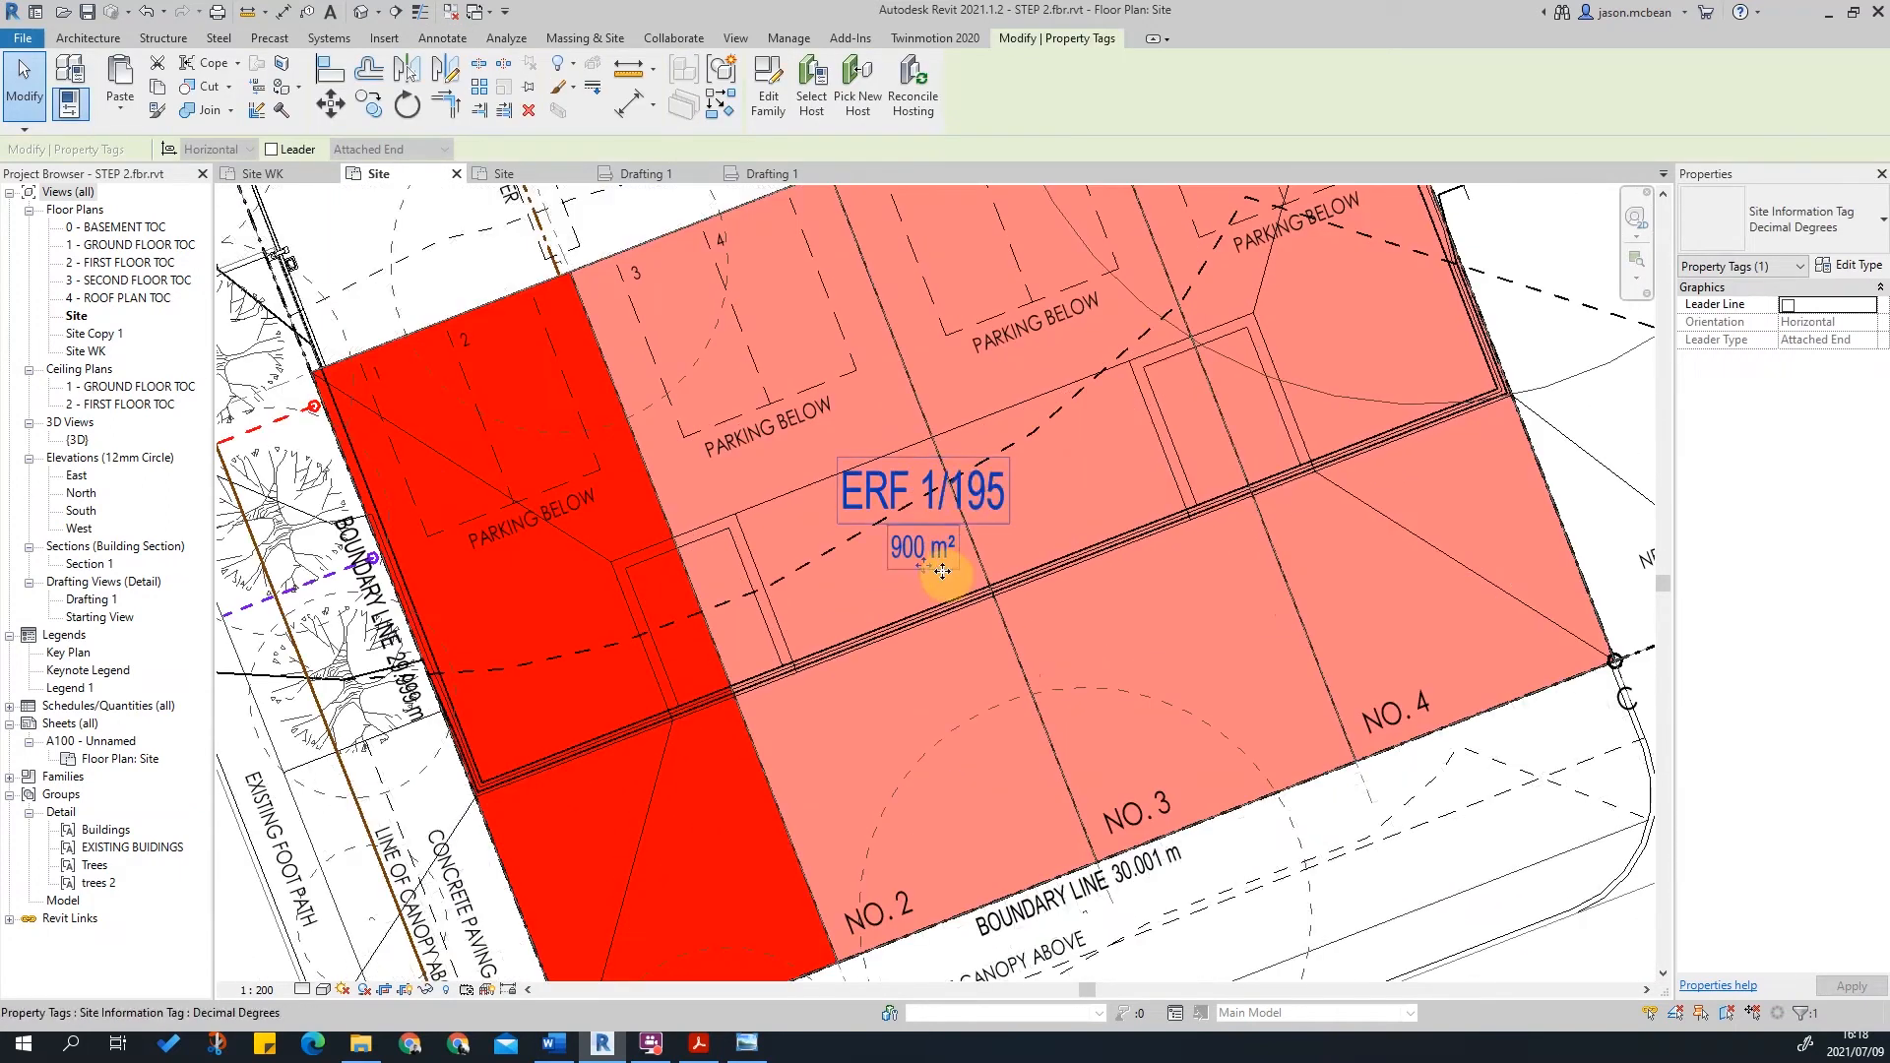
scroll(935, 531, "down", 3)
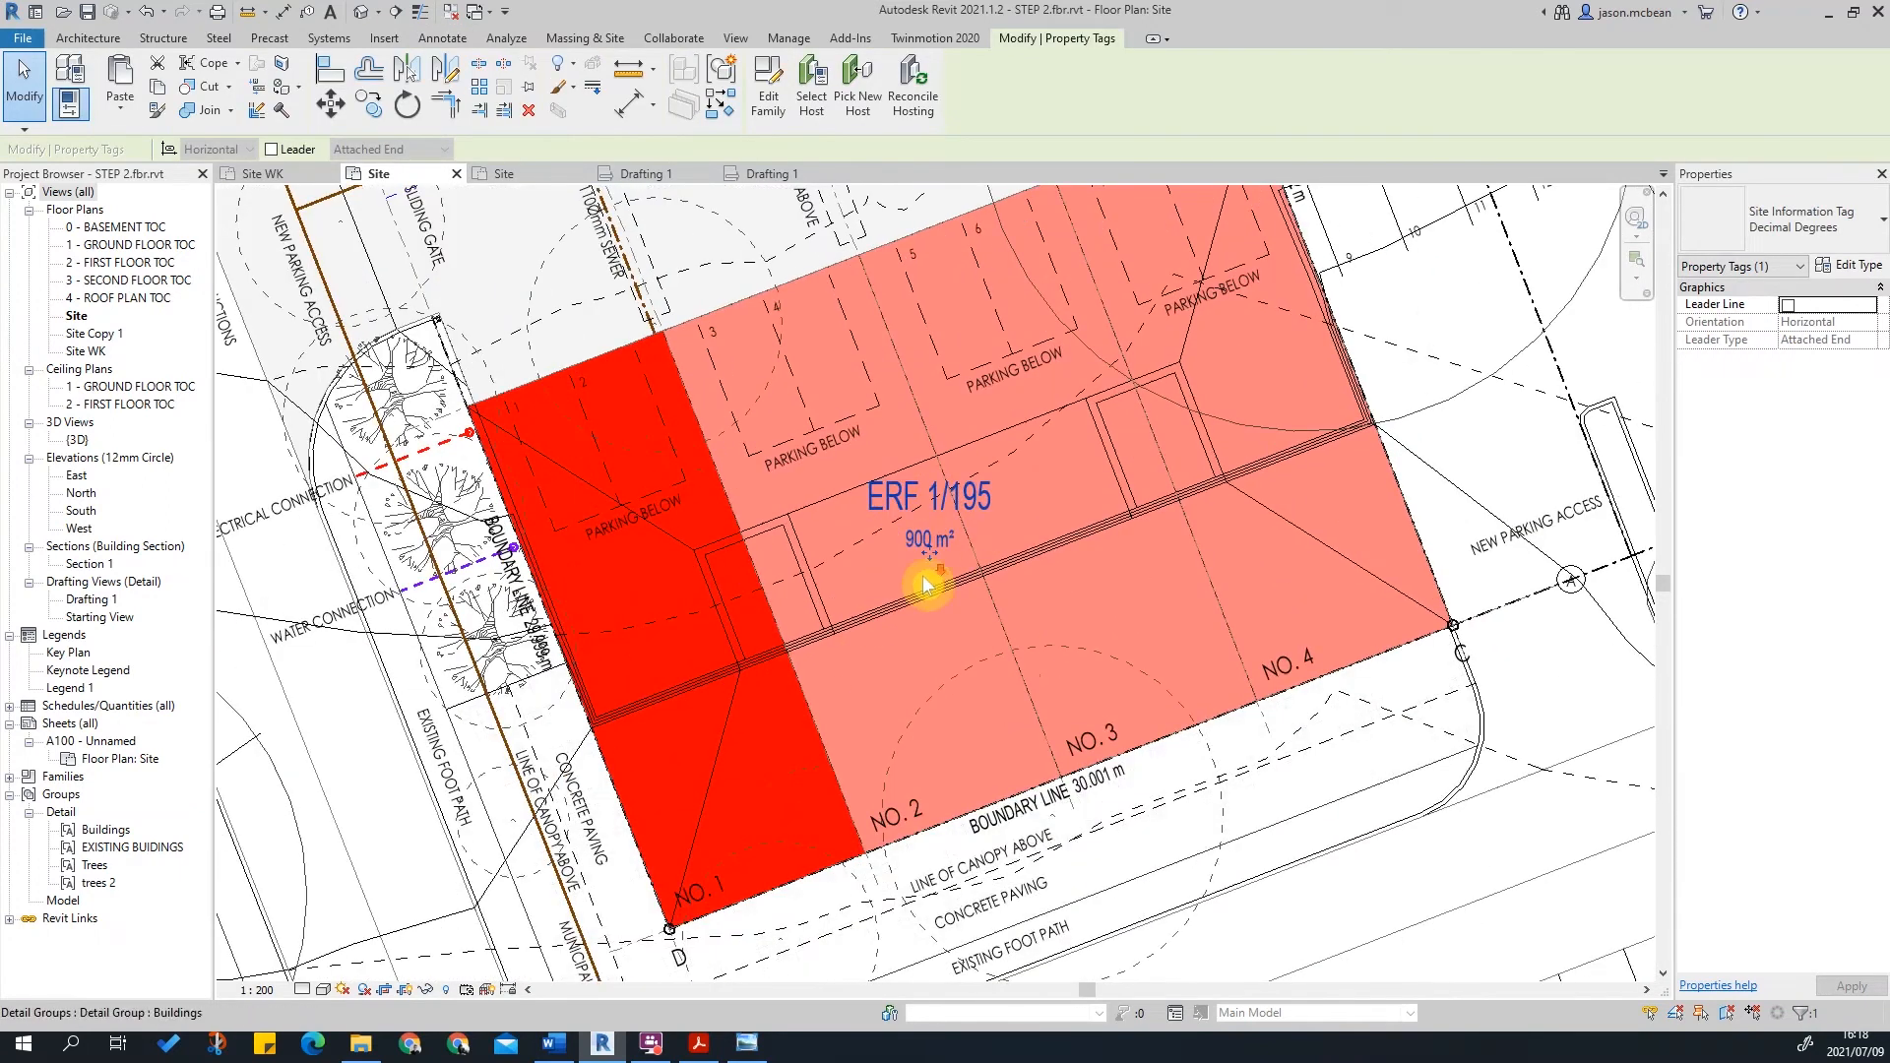
scroll(945, 544, "down", 2)
scroll(1044, 857, "up", 5)
scroll(1065, 679, "down", 3)
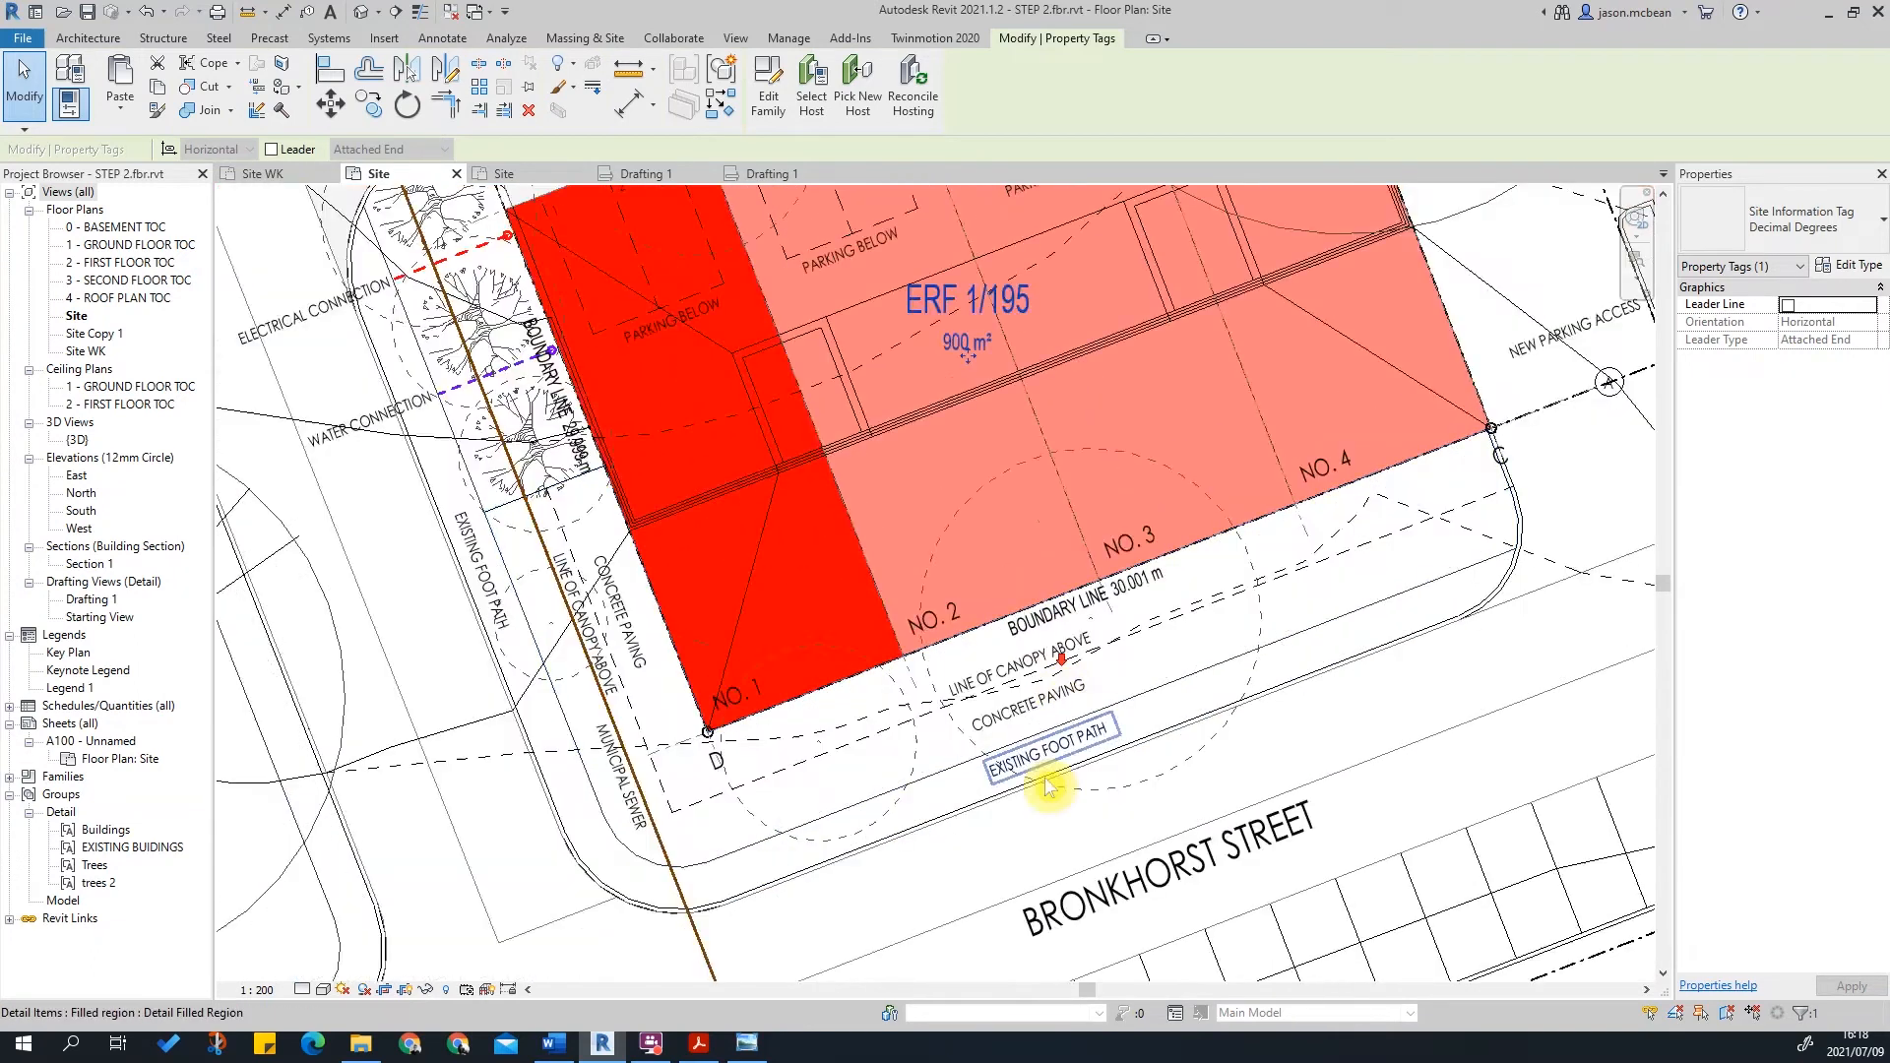
scroll(1078, 739, "up", 3)
scroll(867, 783, "down", 3)
scroll(591, 650, "up", 3)
middle_click_drag(586, 645, 807, 825)
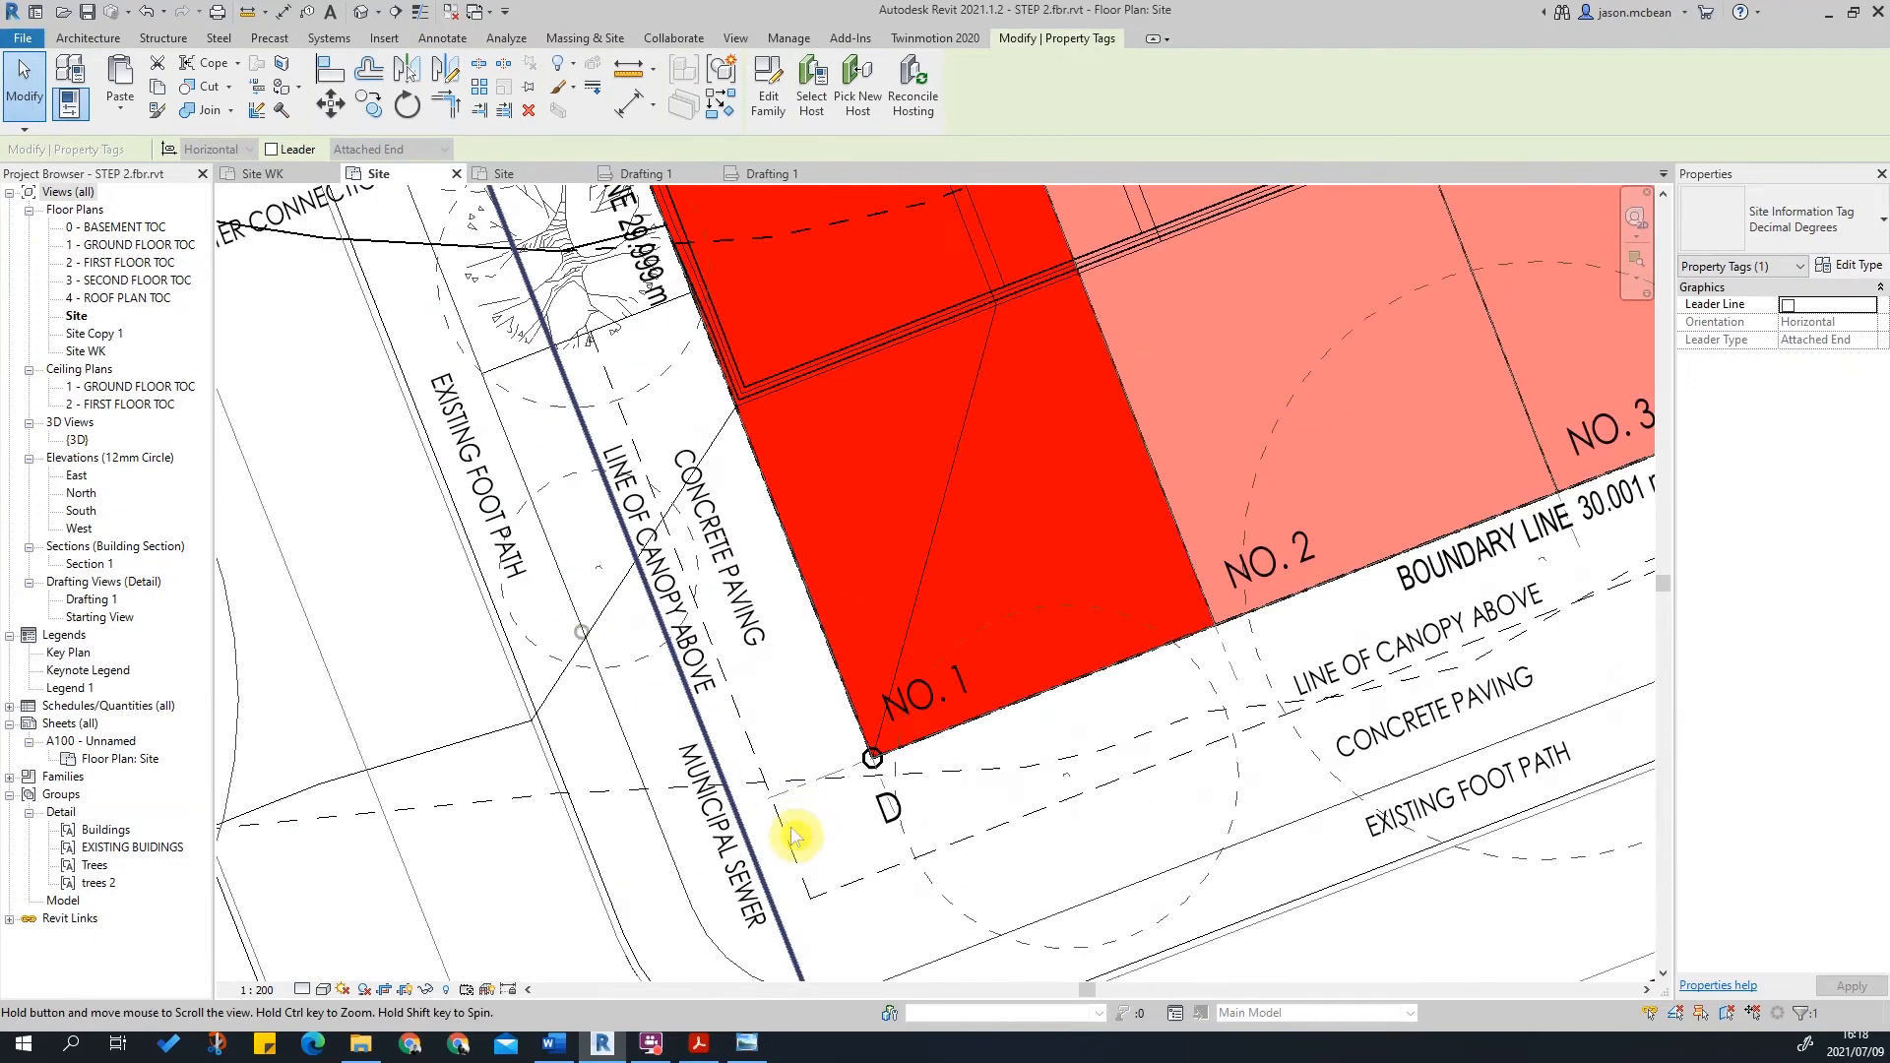
scroll(895, 777, "down", 4)
scroll(844, 777, "up", 4)
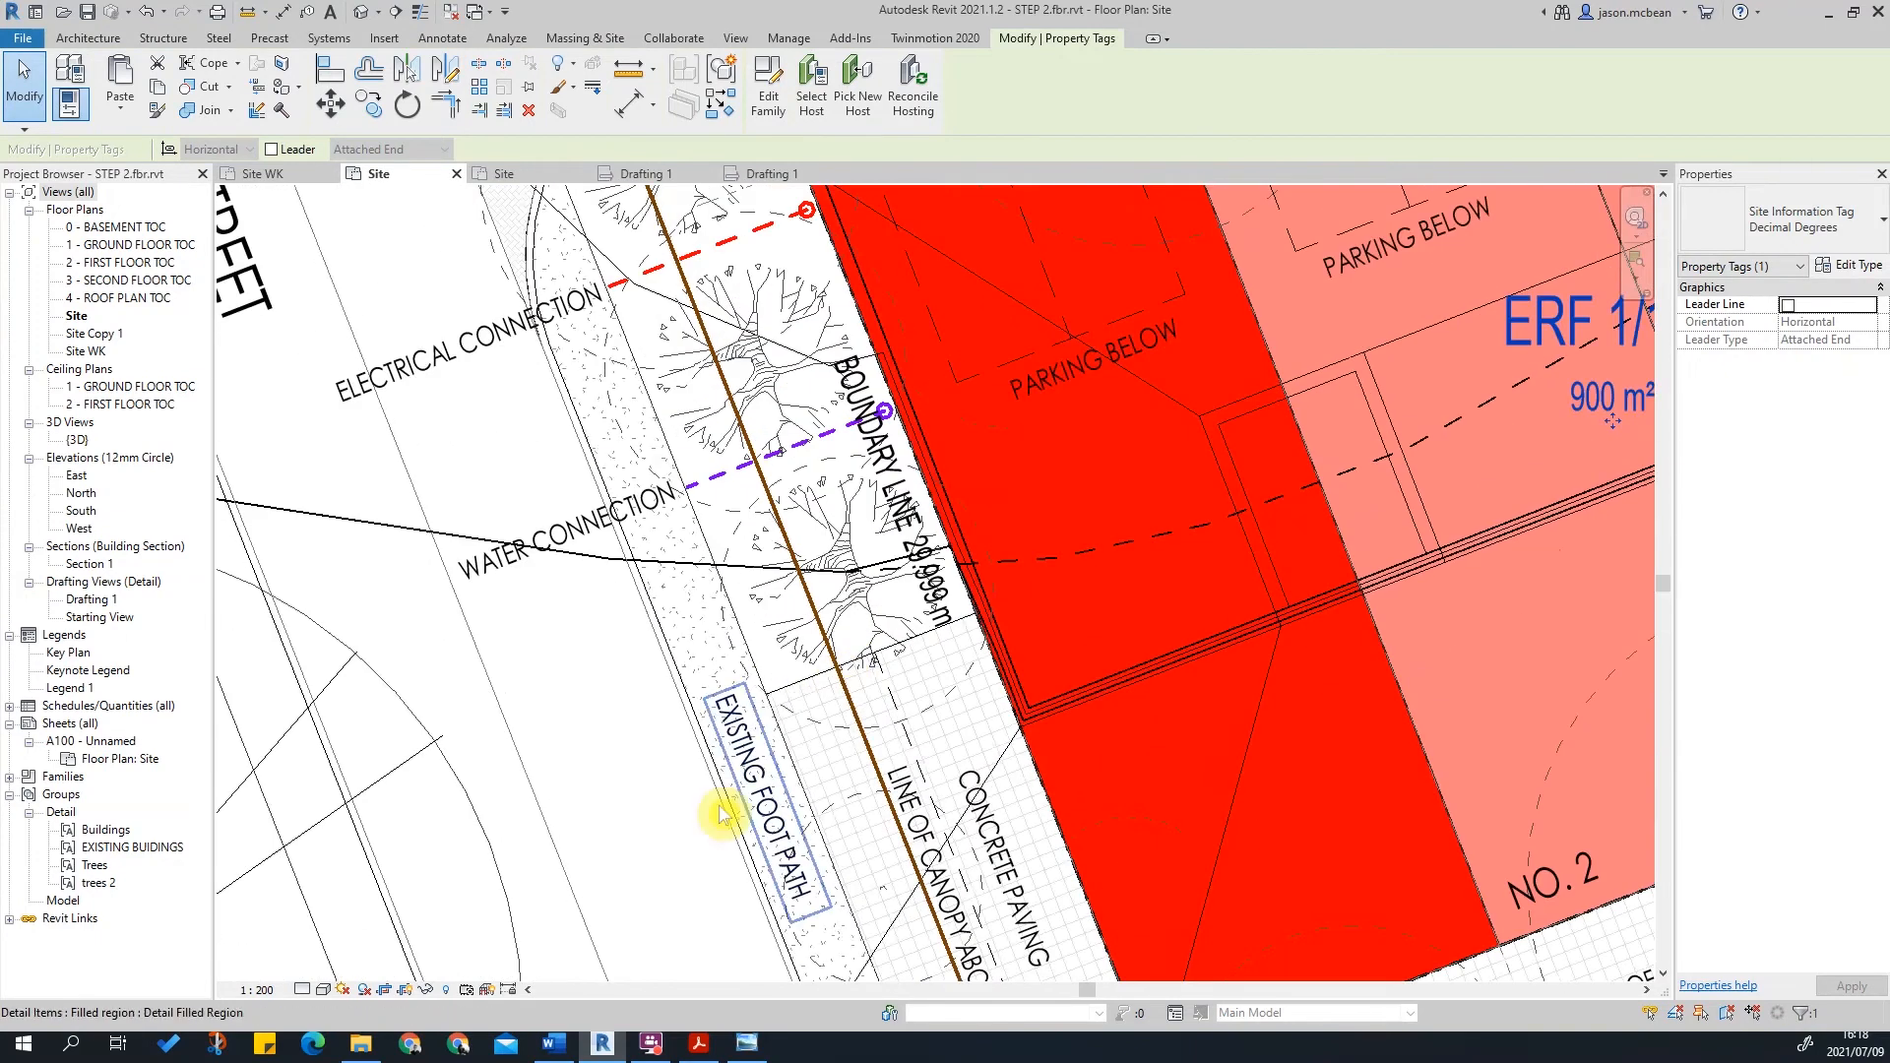
scroll(737, 641, "down", 4)
scroll(749, 620, "up", 4)
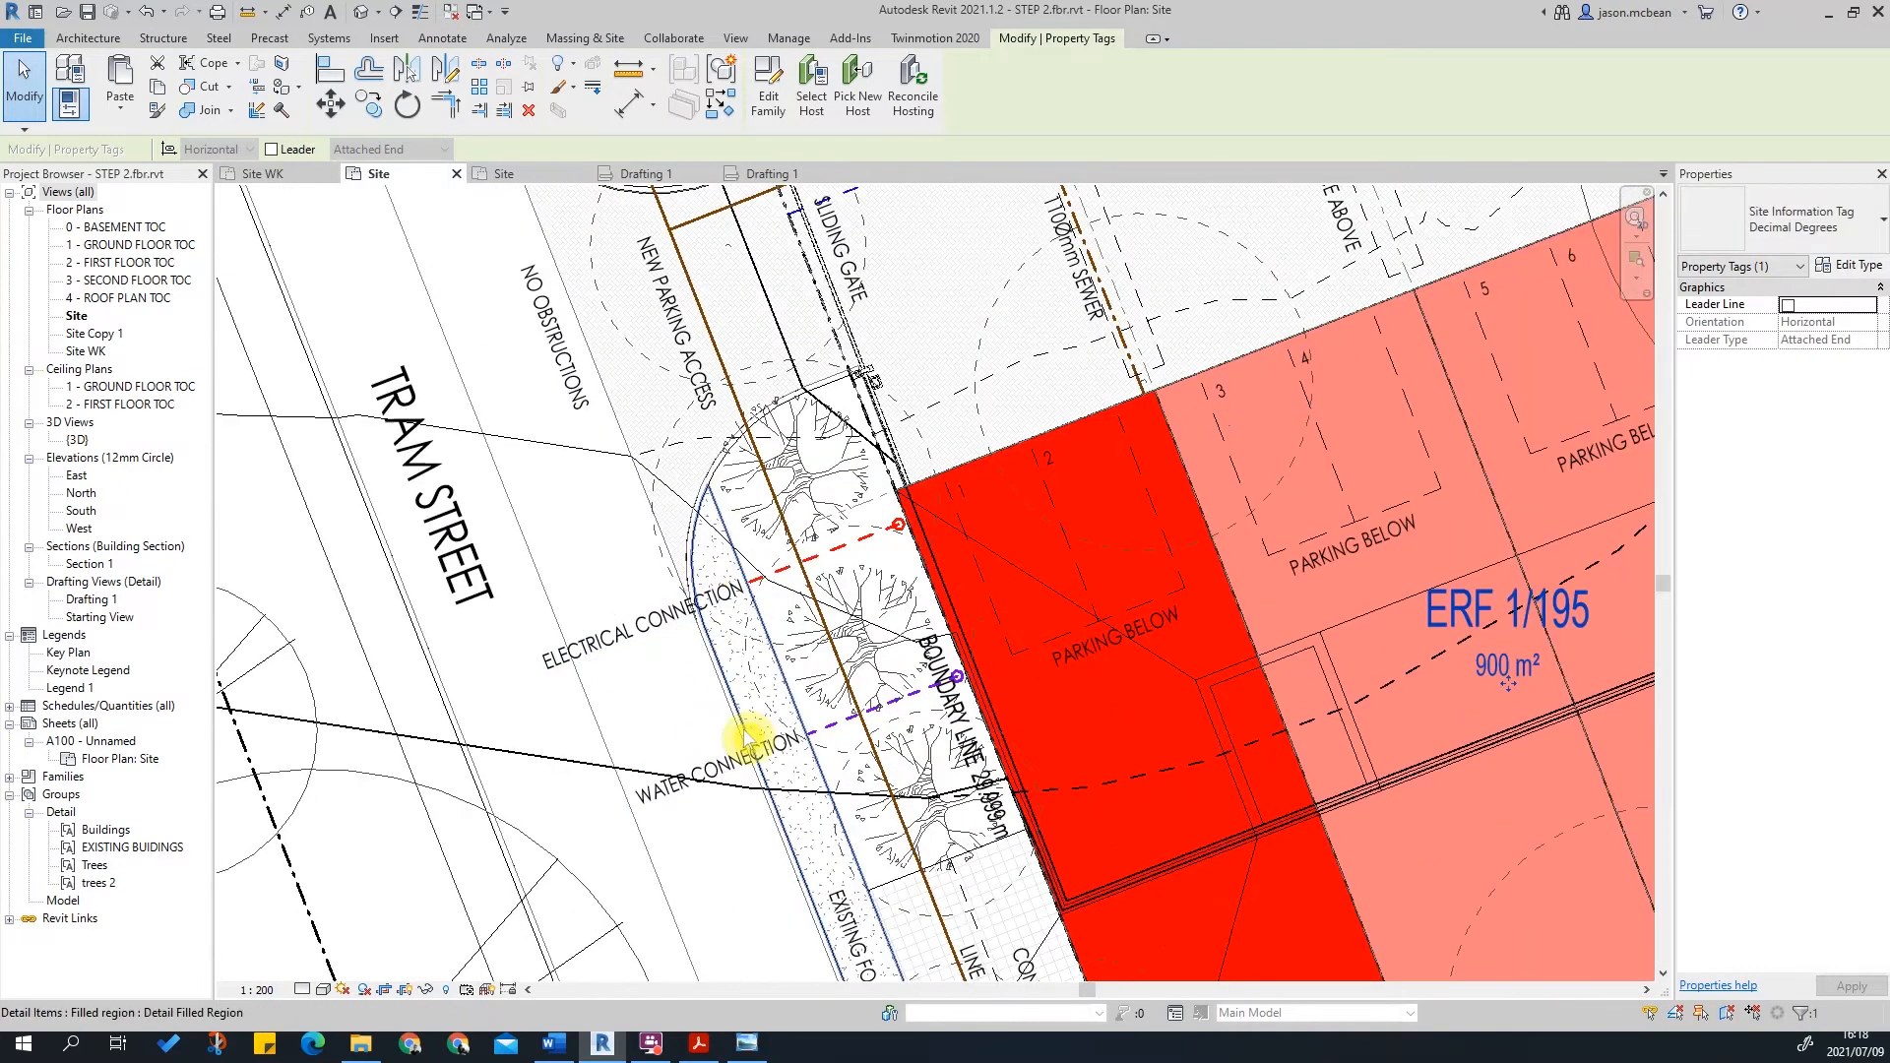
scroll(696, 540, "down", 4)
scroll(506, 372, "up", 3)
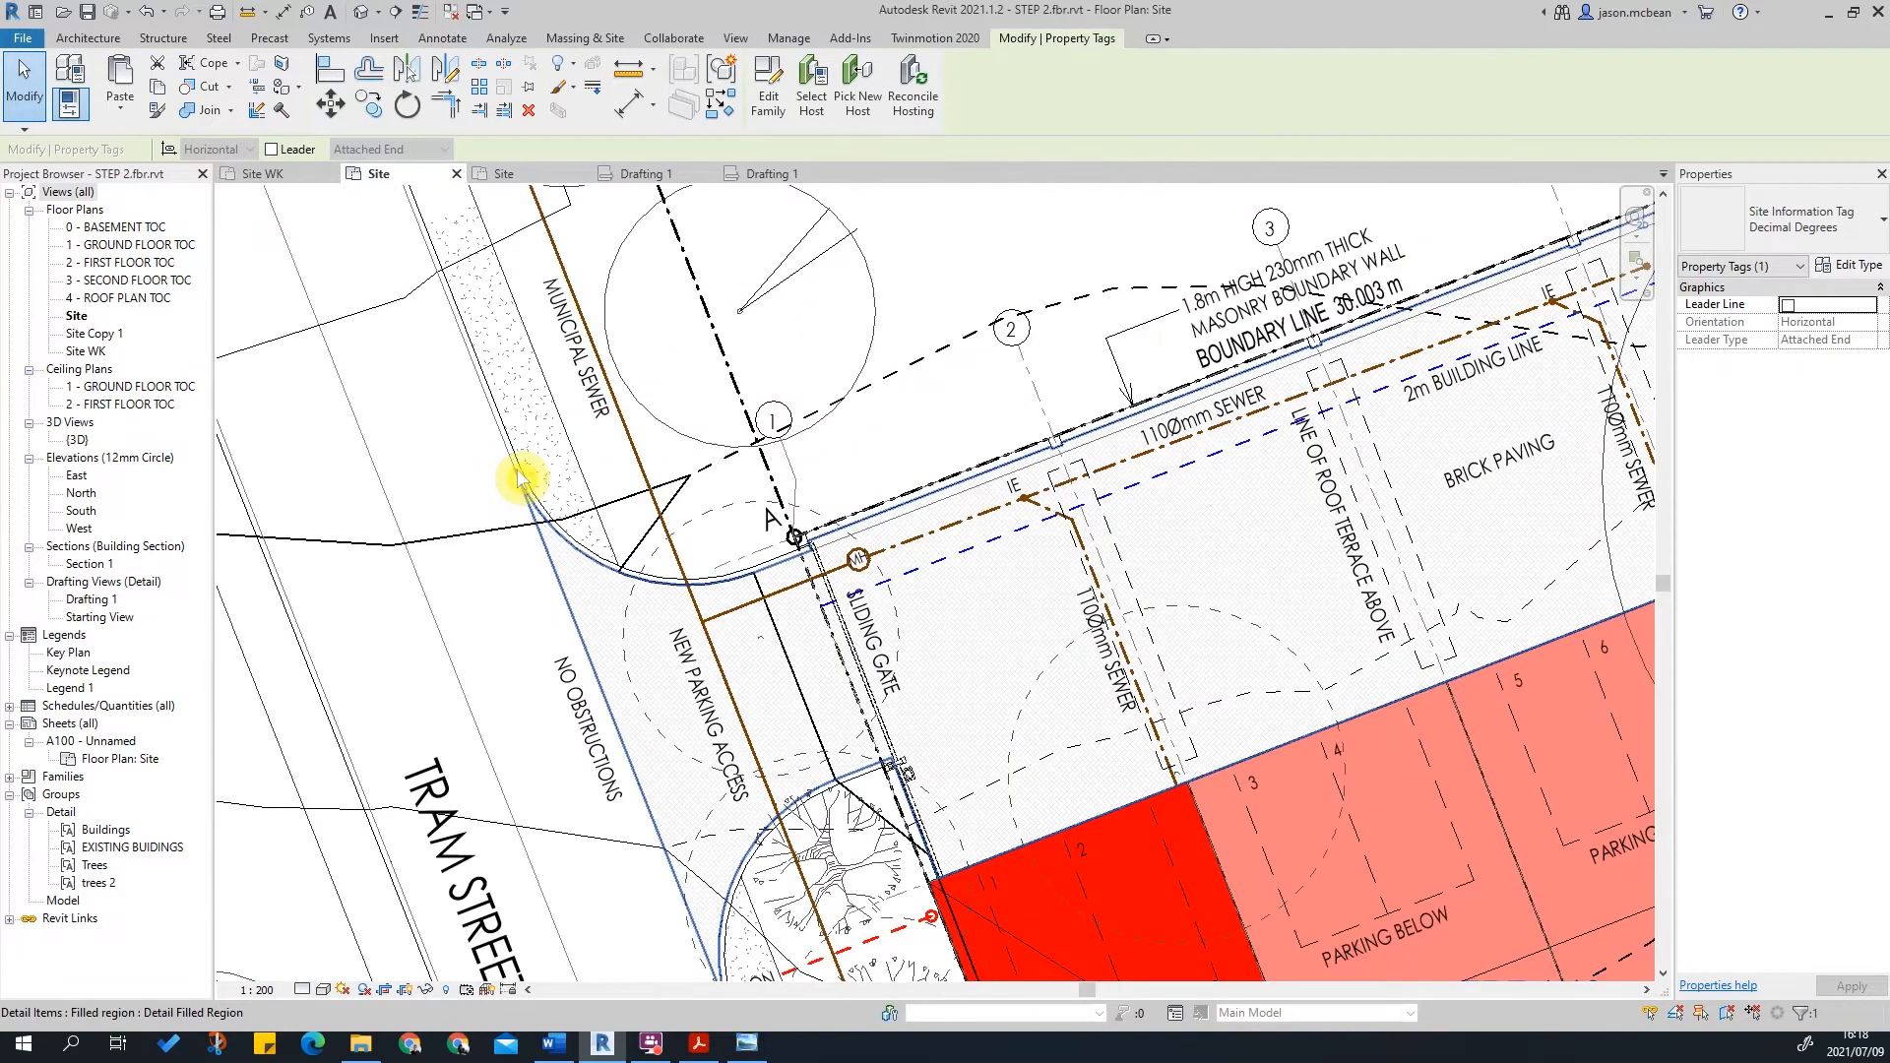
scroll(1115, 487, "down", 5)
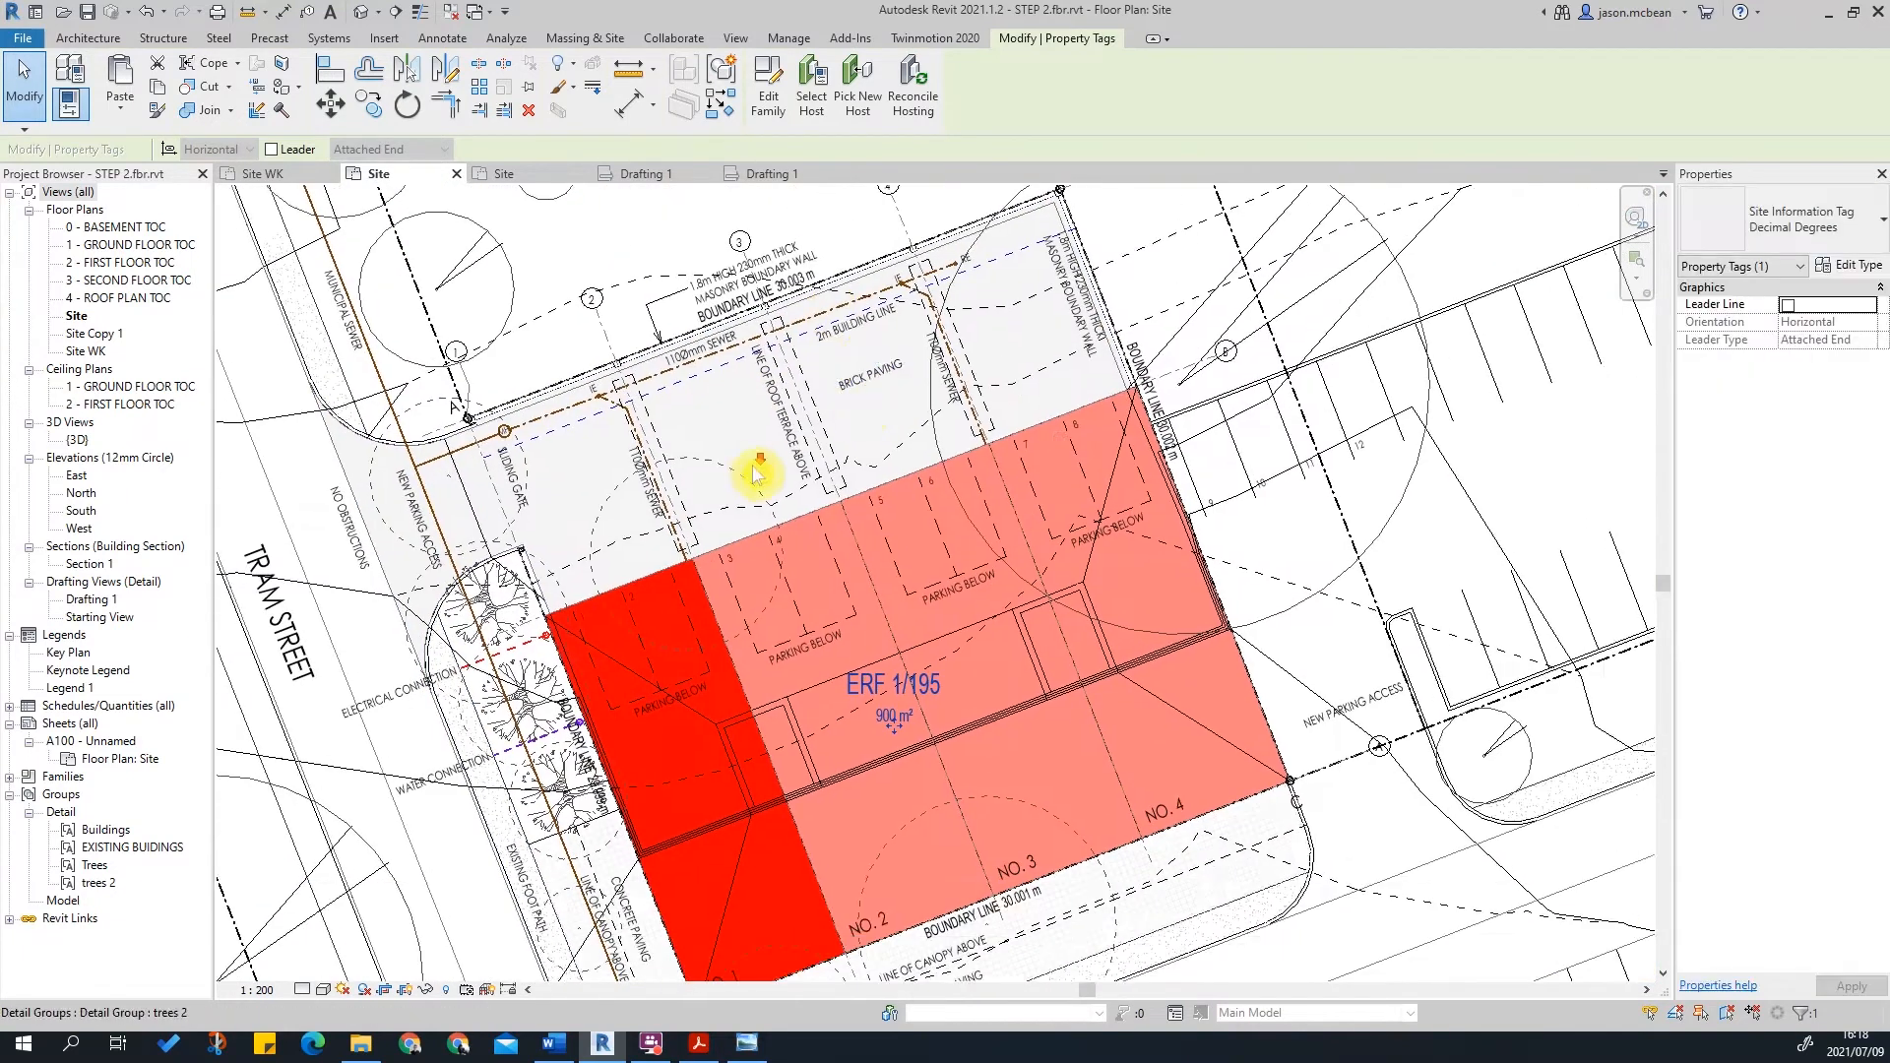
scroll(1215, 523, "up", 5)
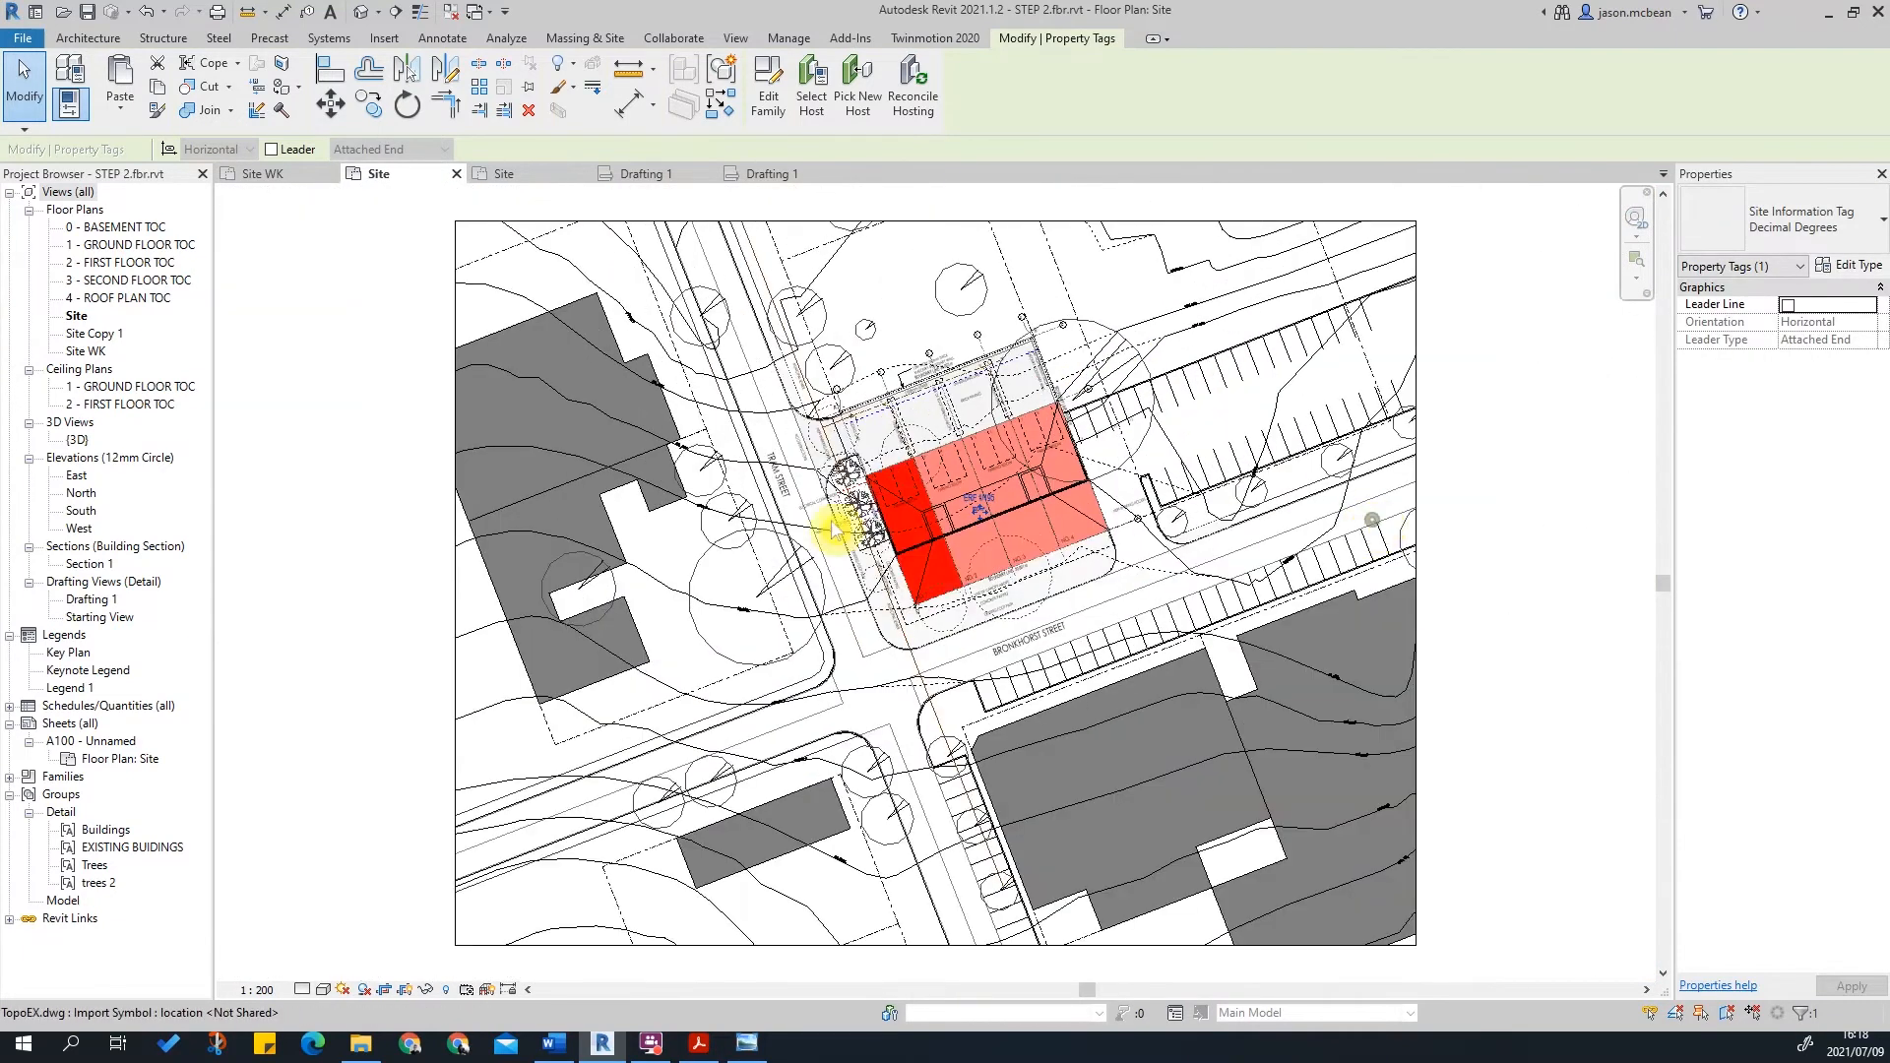
Step: Compare the rotated site plan's annotations with the reference drawing SitePlan_ARC.pdf in Adobe Acrobat and return to Revit
left_click(705, 1047)
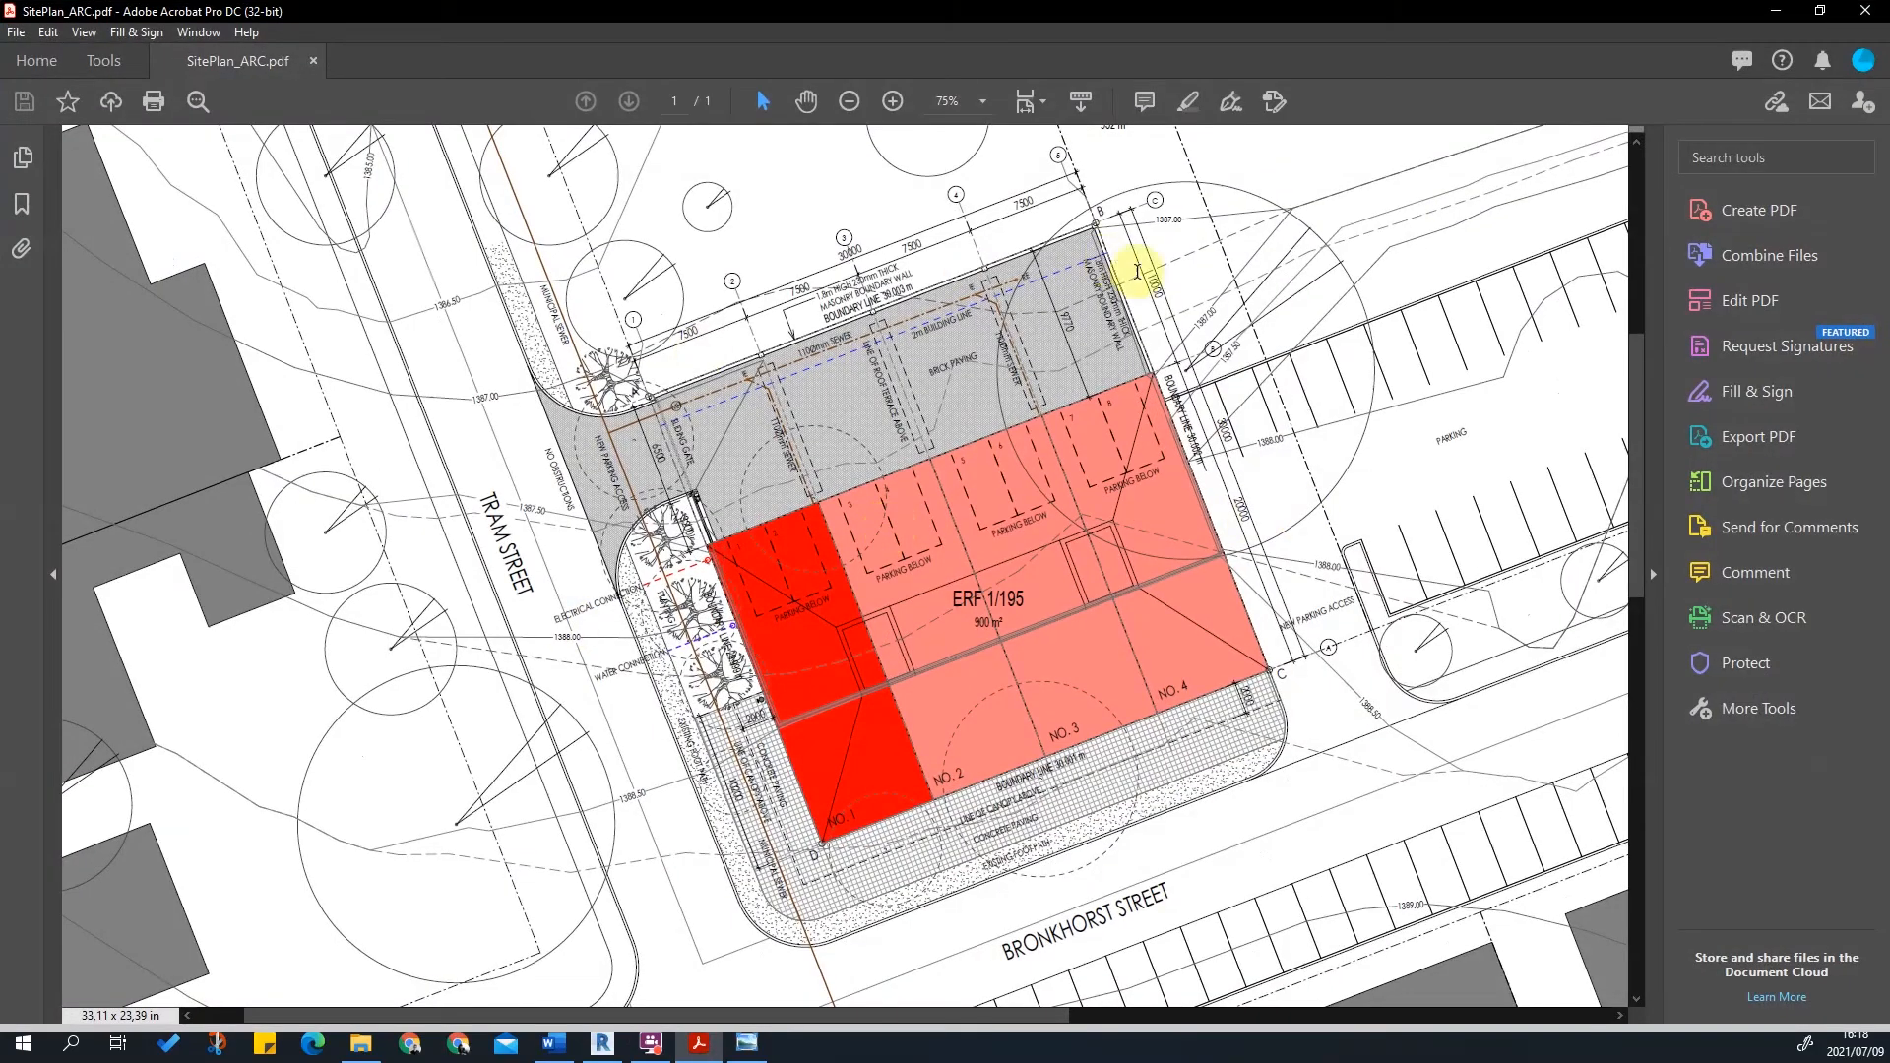
left_click(1778, 12)
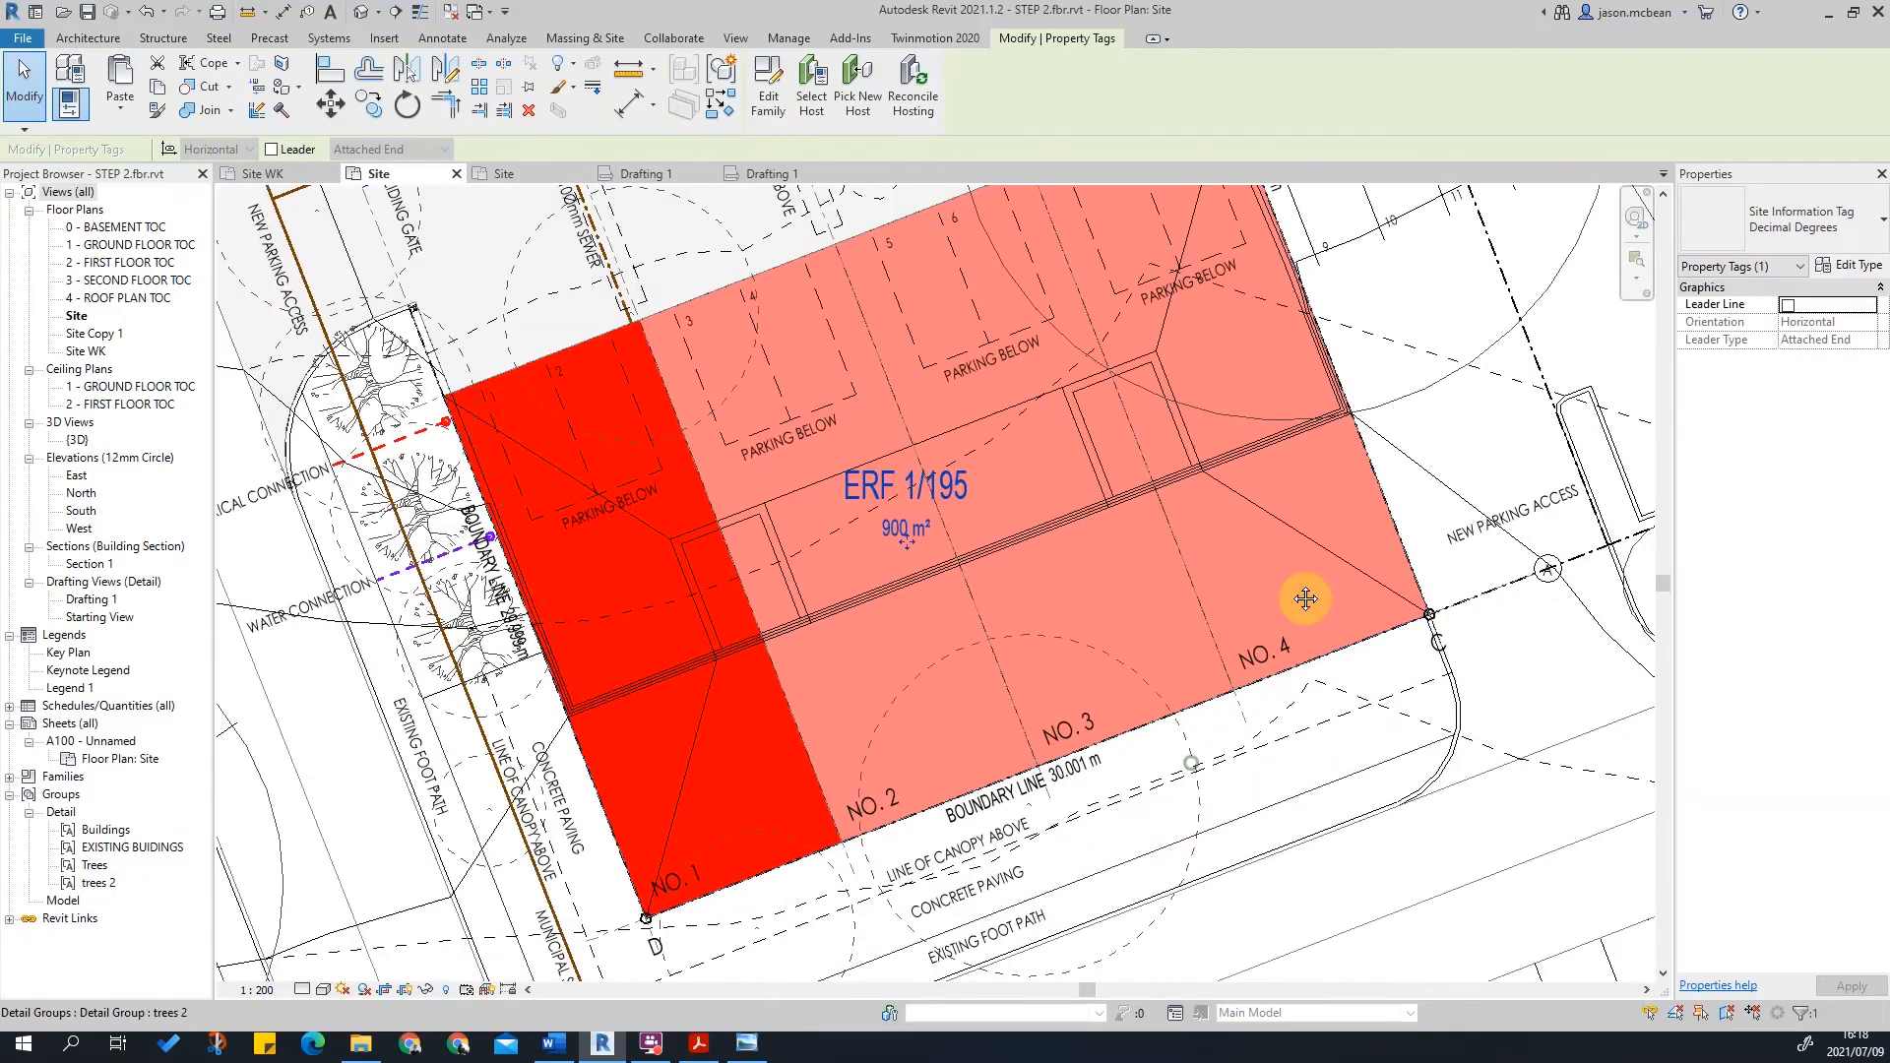
key("Escape")
scroll(675, 739, "up", 3)
scroll(738, 676, "down", 2)
middle_click_drag(739, 676, 972, 852)
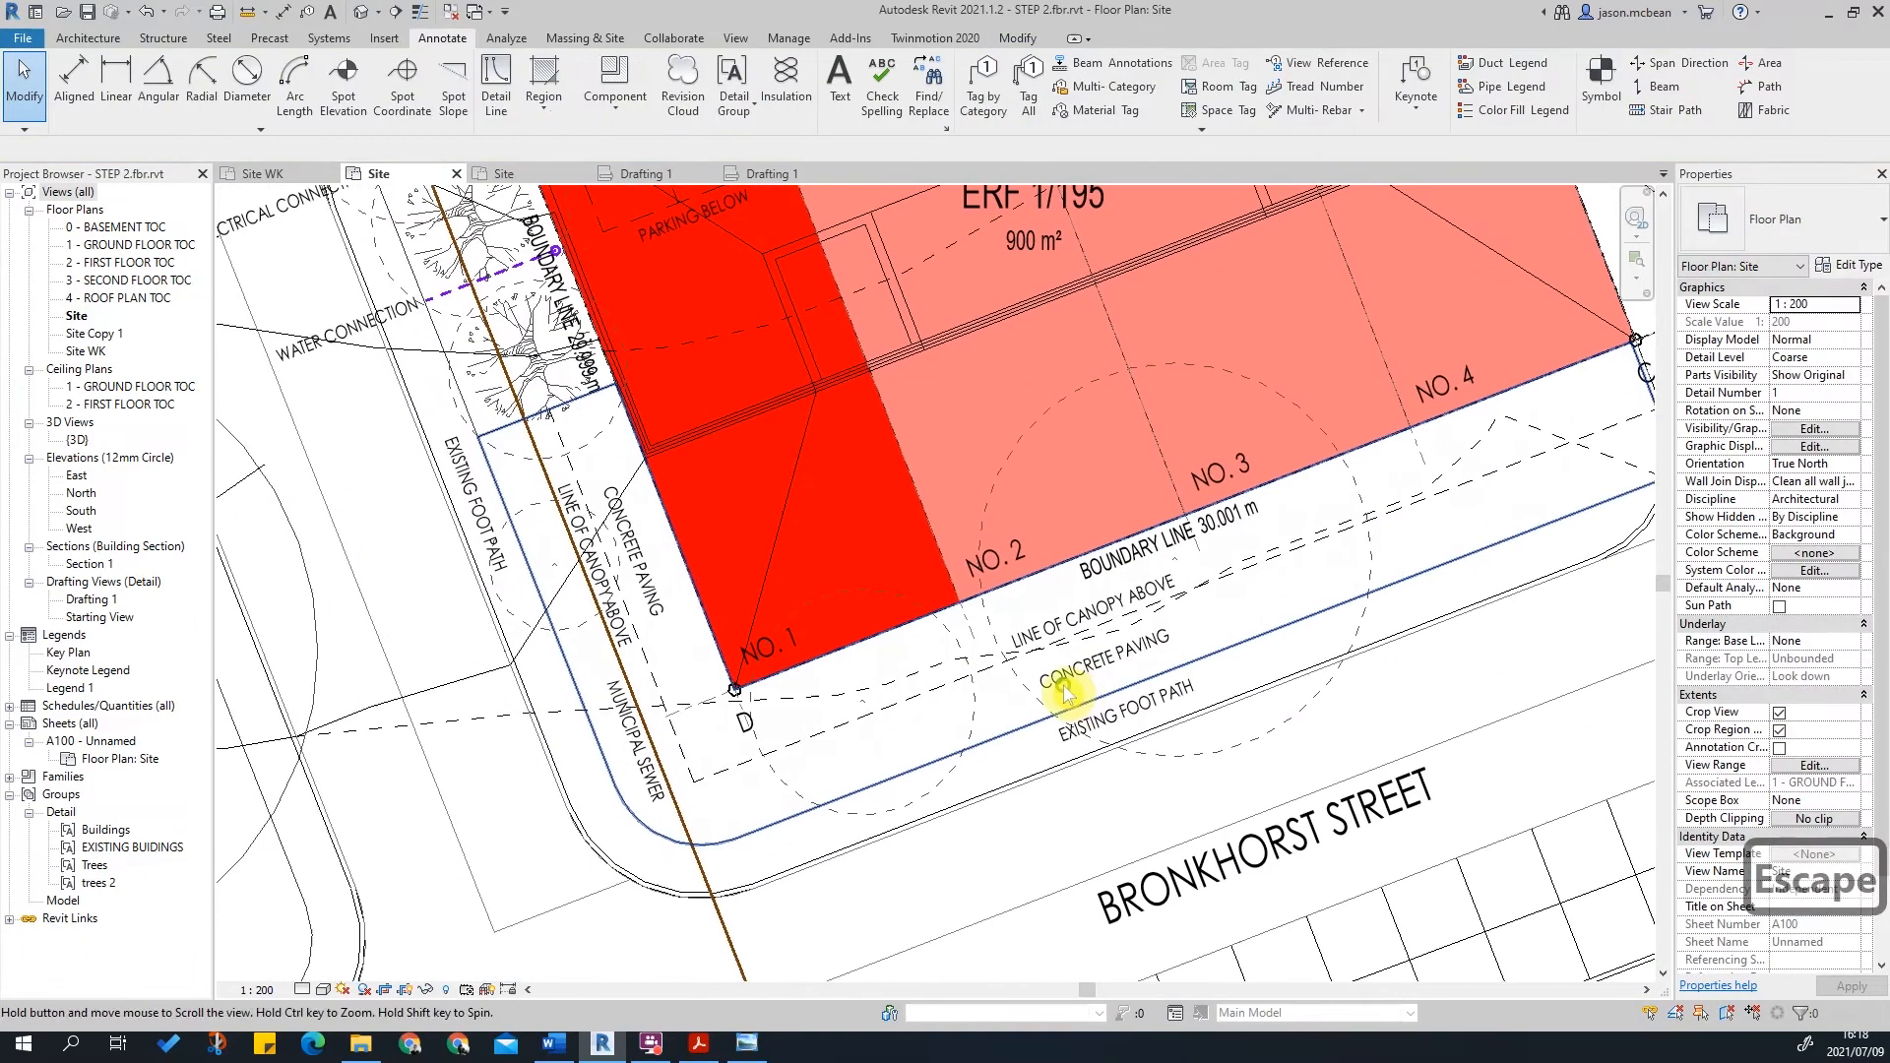
scroll(743, 777, "up", 2)
scroll(877, 630, "down", 3)
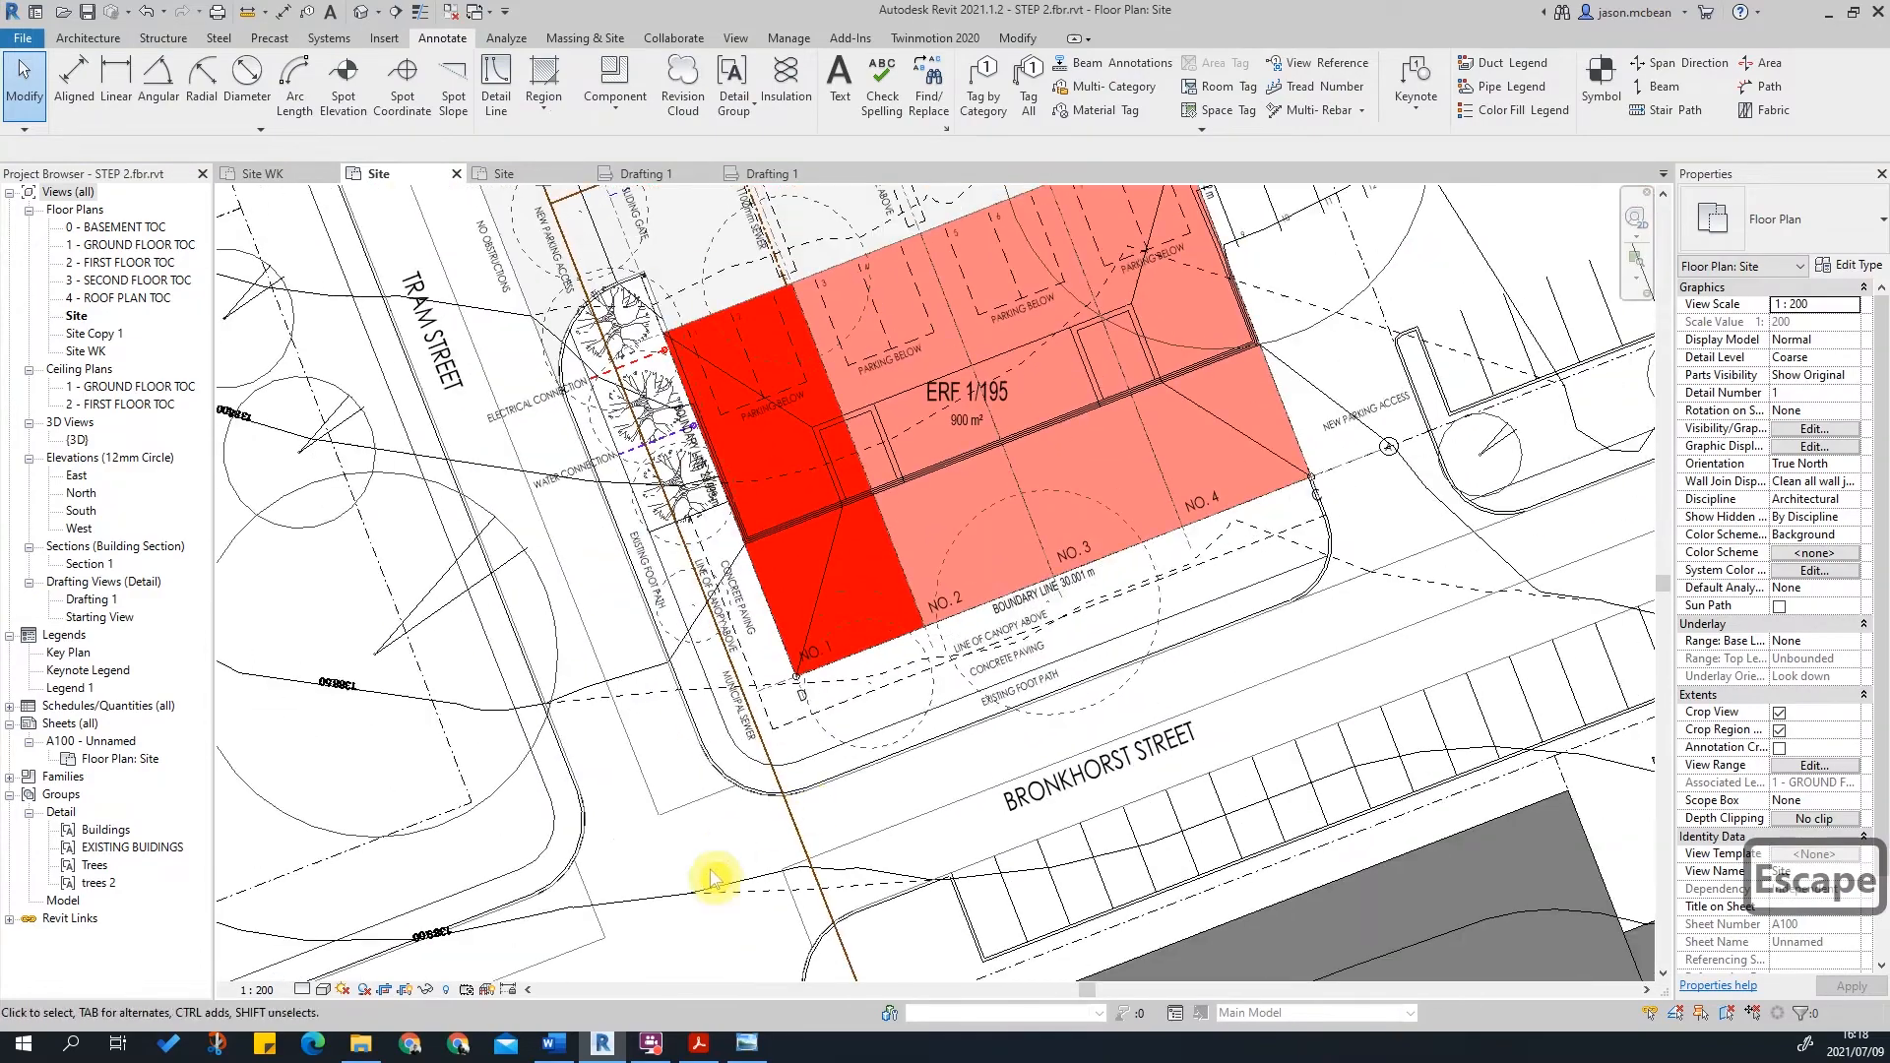
left_click(698, 1045)
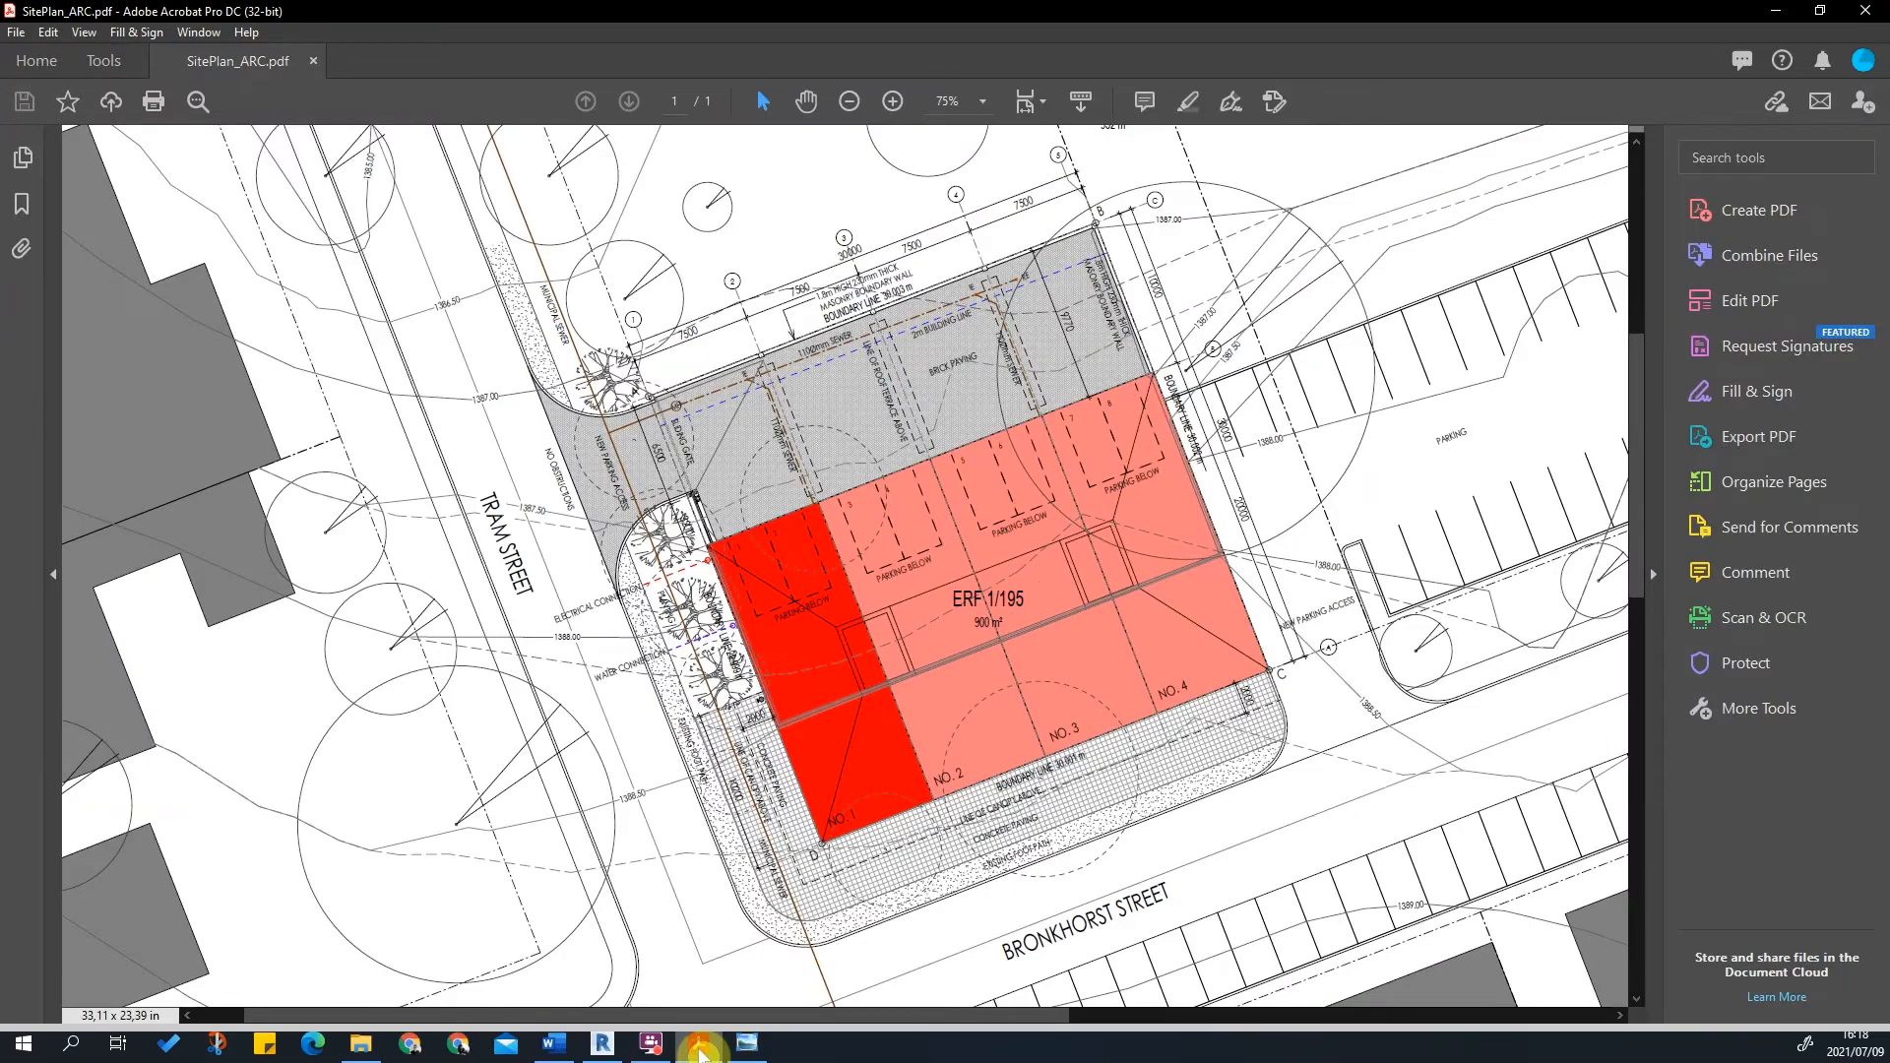
left_click(699, 1045)
Step: Start an aligned dimension chain along the boundary between corners A and B, picking grid lines 1, 2, 3 and 4
middle_click_drag(895, 413, 827, 709)
scroll(738, 392, "up", 3)
scroll(662, 523, "up", 3)
scroll(904, 452, "up", 3)
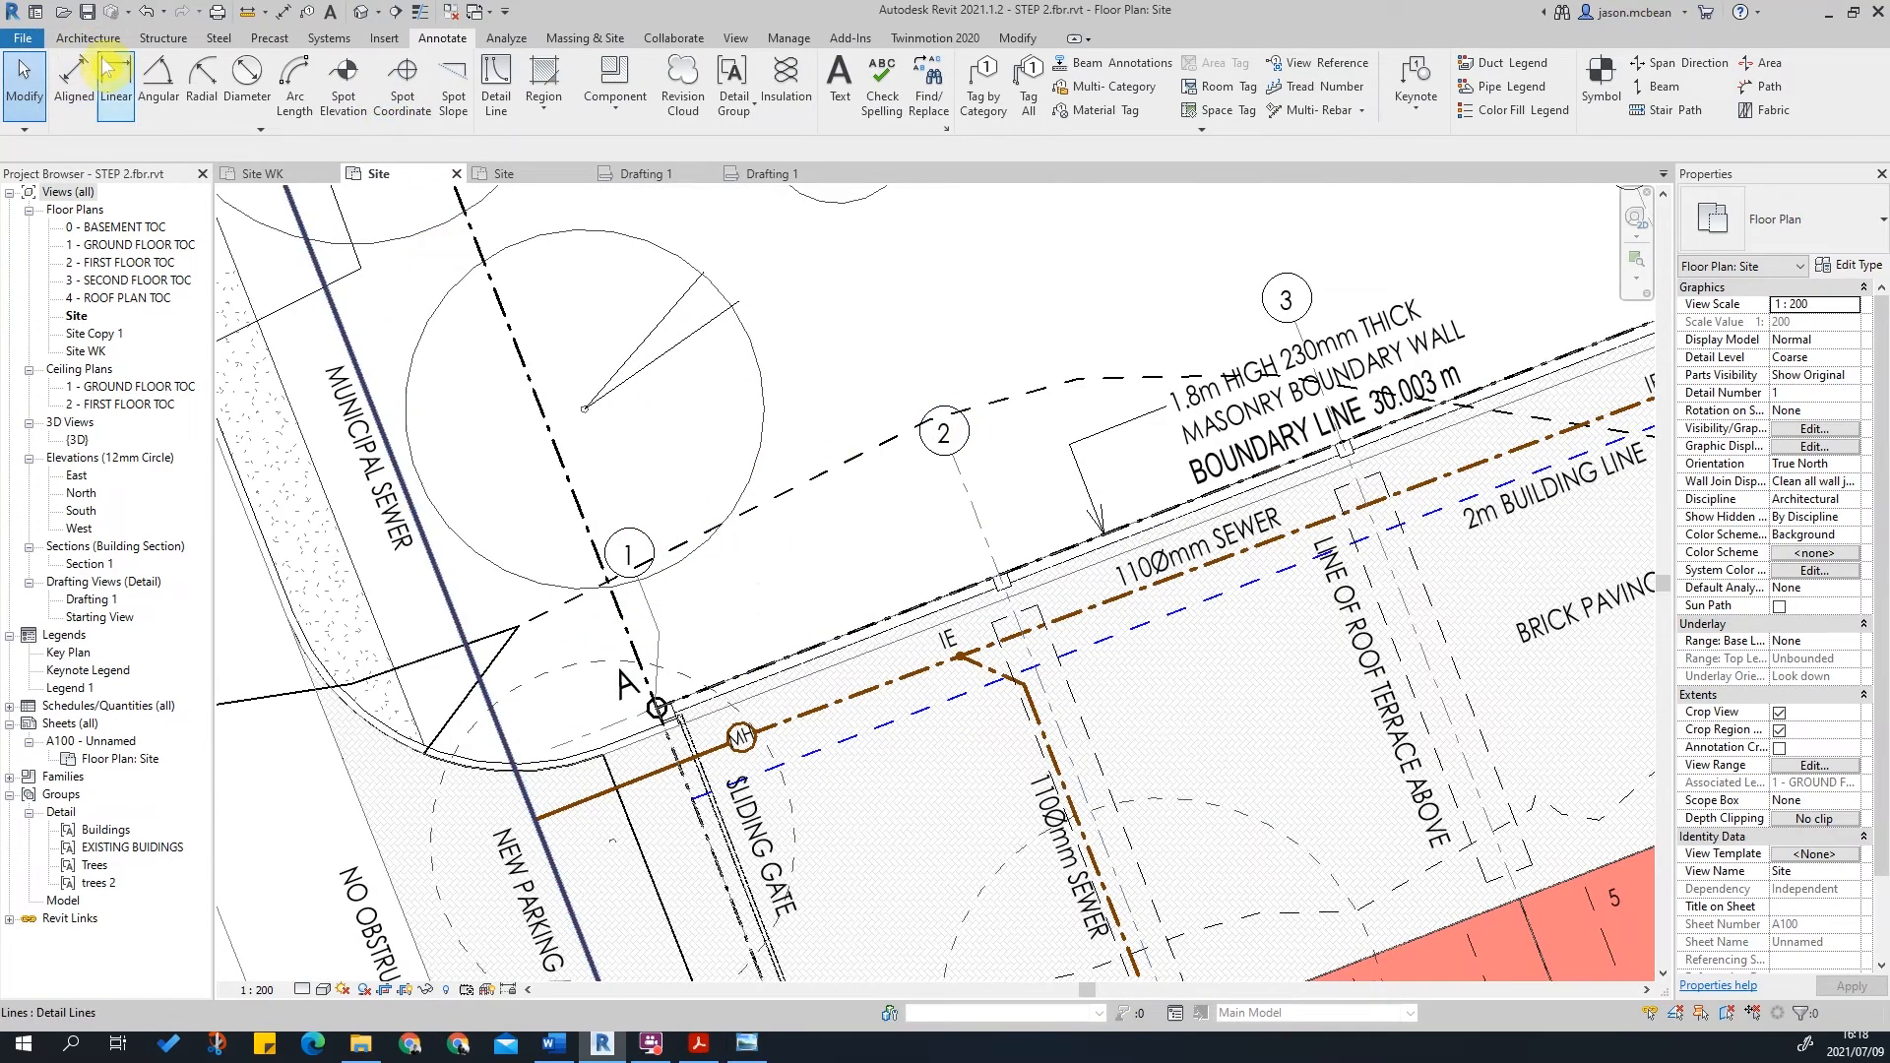
left_click(62, 88)
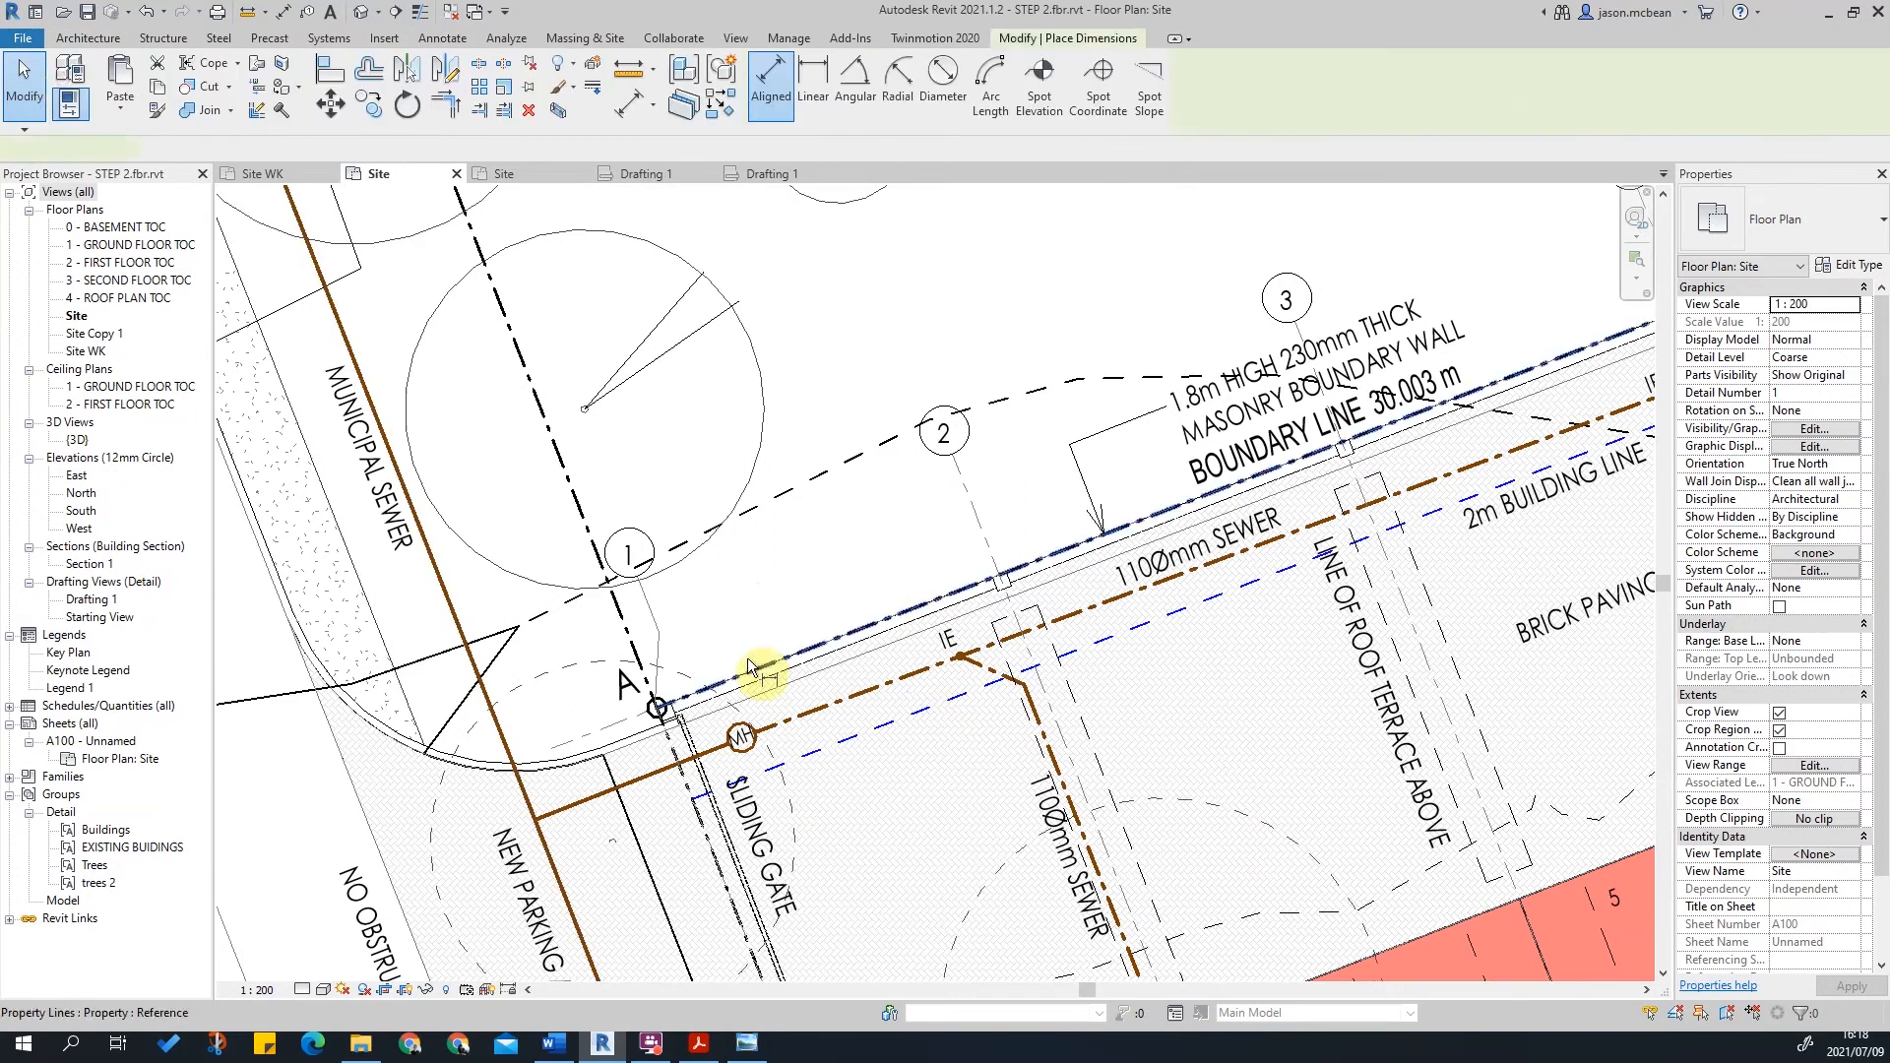
scroll(729, 660, "up", 2)
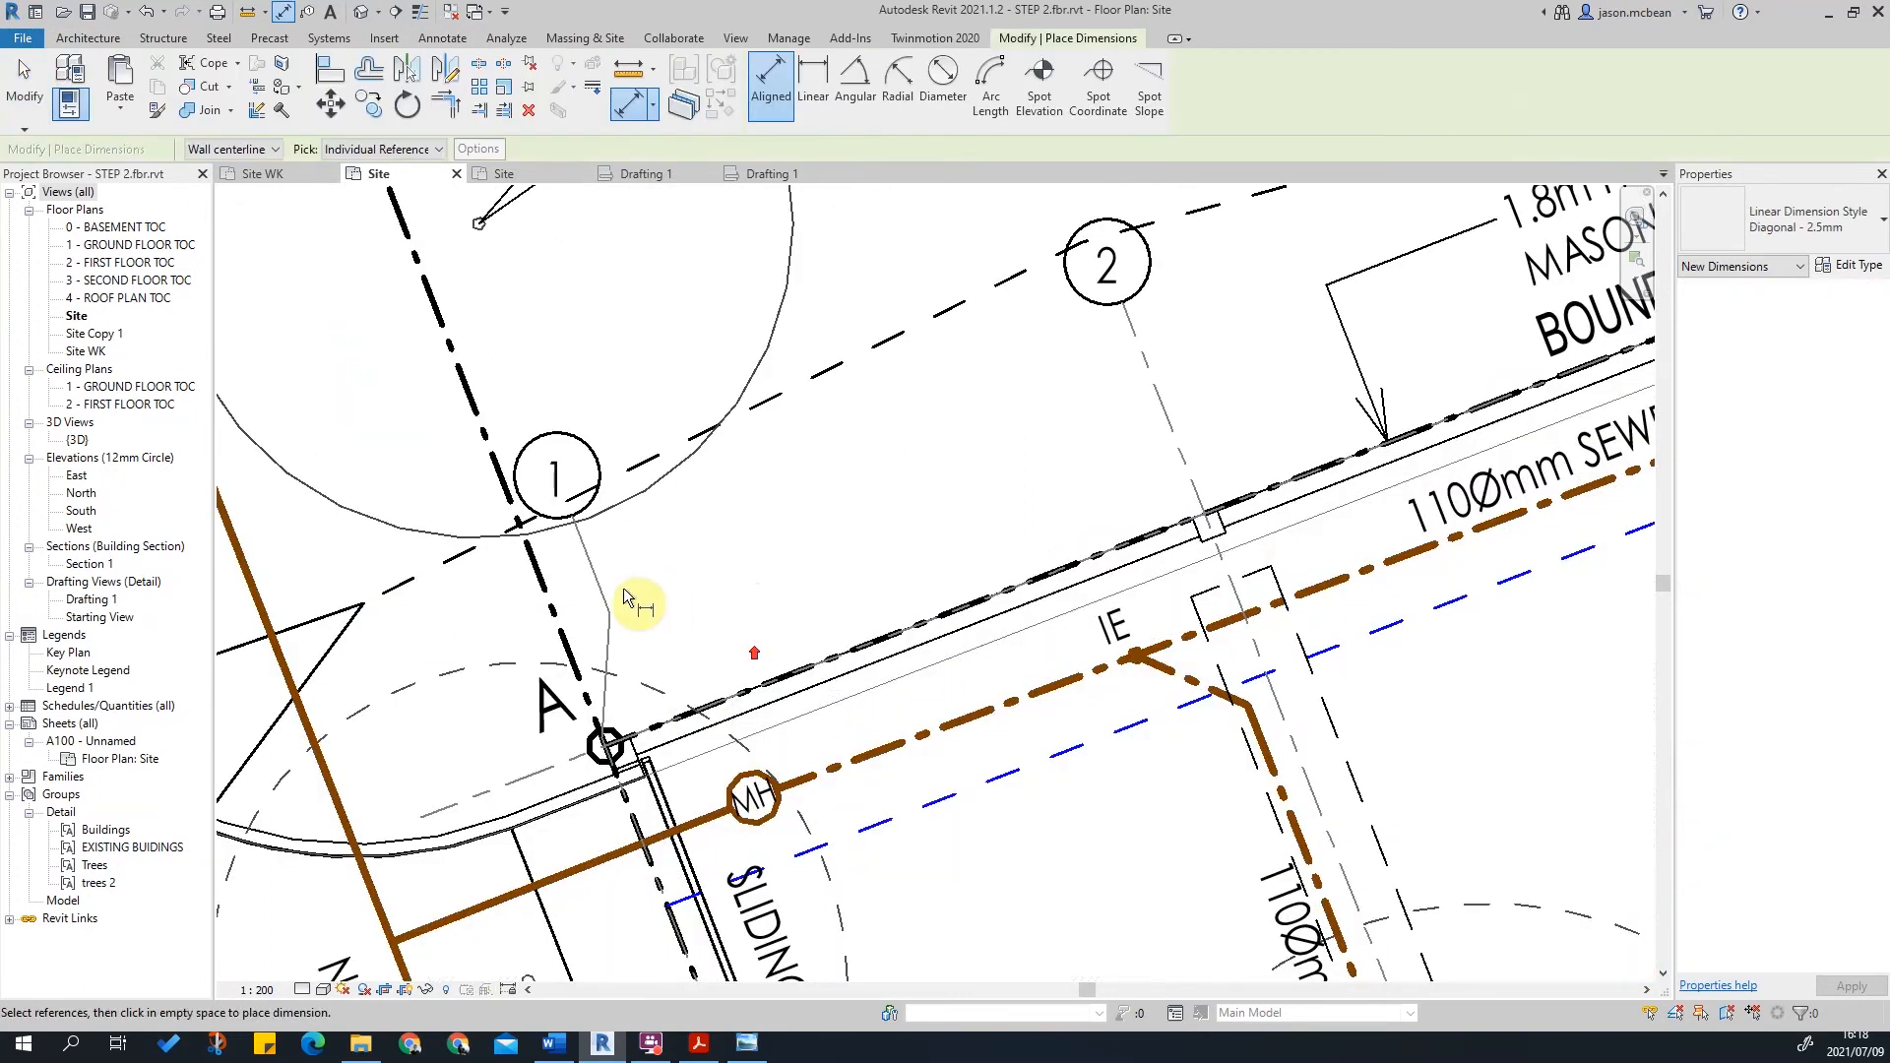
left_click(1175, 445)
scroll(662, 780, "up", 3)
scroll(598, 756, "down", 4)
scroll(912, 436, "up", 2)
scroll(912, 435, "up", 2)
left_click(912, 435)
scroll(905, 432, "down", 3)
left_click(1285, 333)
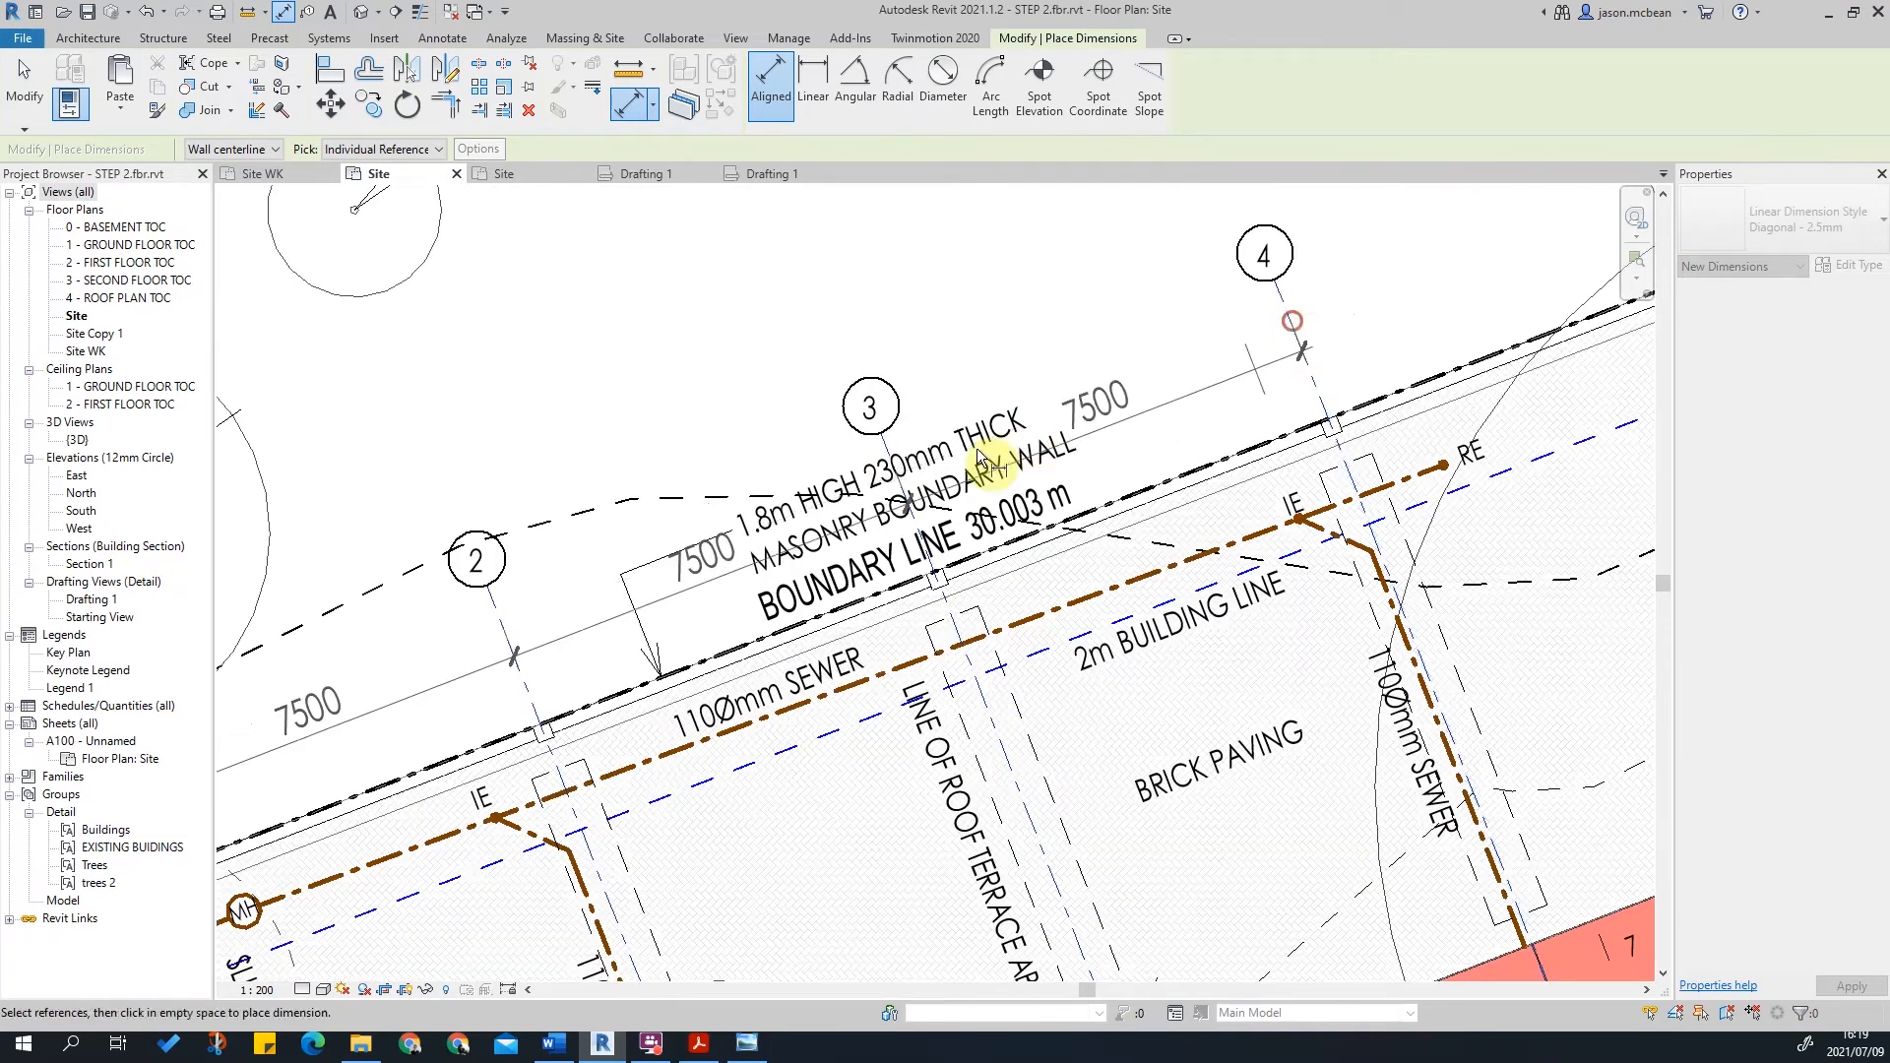
Step: Extend the aligned dimension chain to grid line 5 and place it outside the masonry boundary wall
scroll(1130, 392, "down", 3)
scroll(1224, 364, "up", 4)
left_click(1243, 435)
scroll(1243, 435, "up", 2)
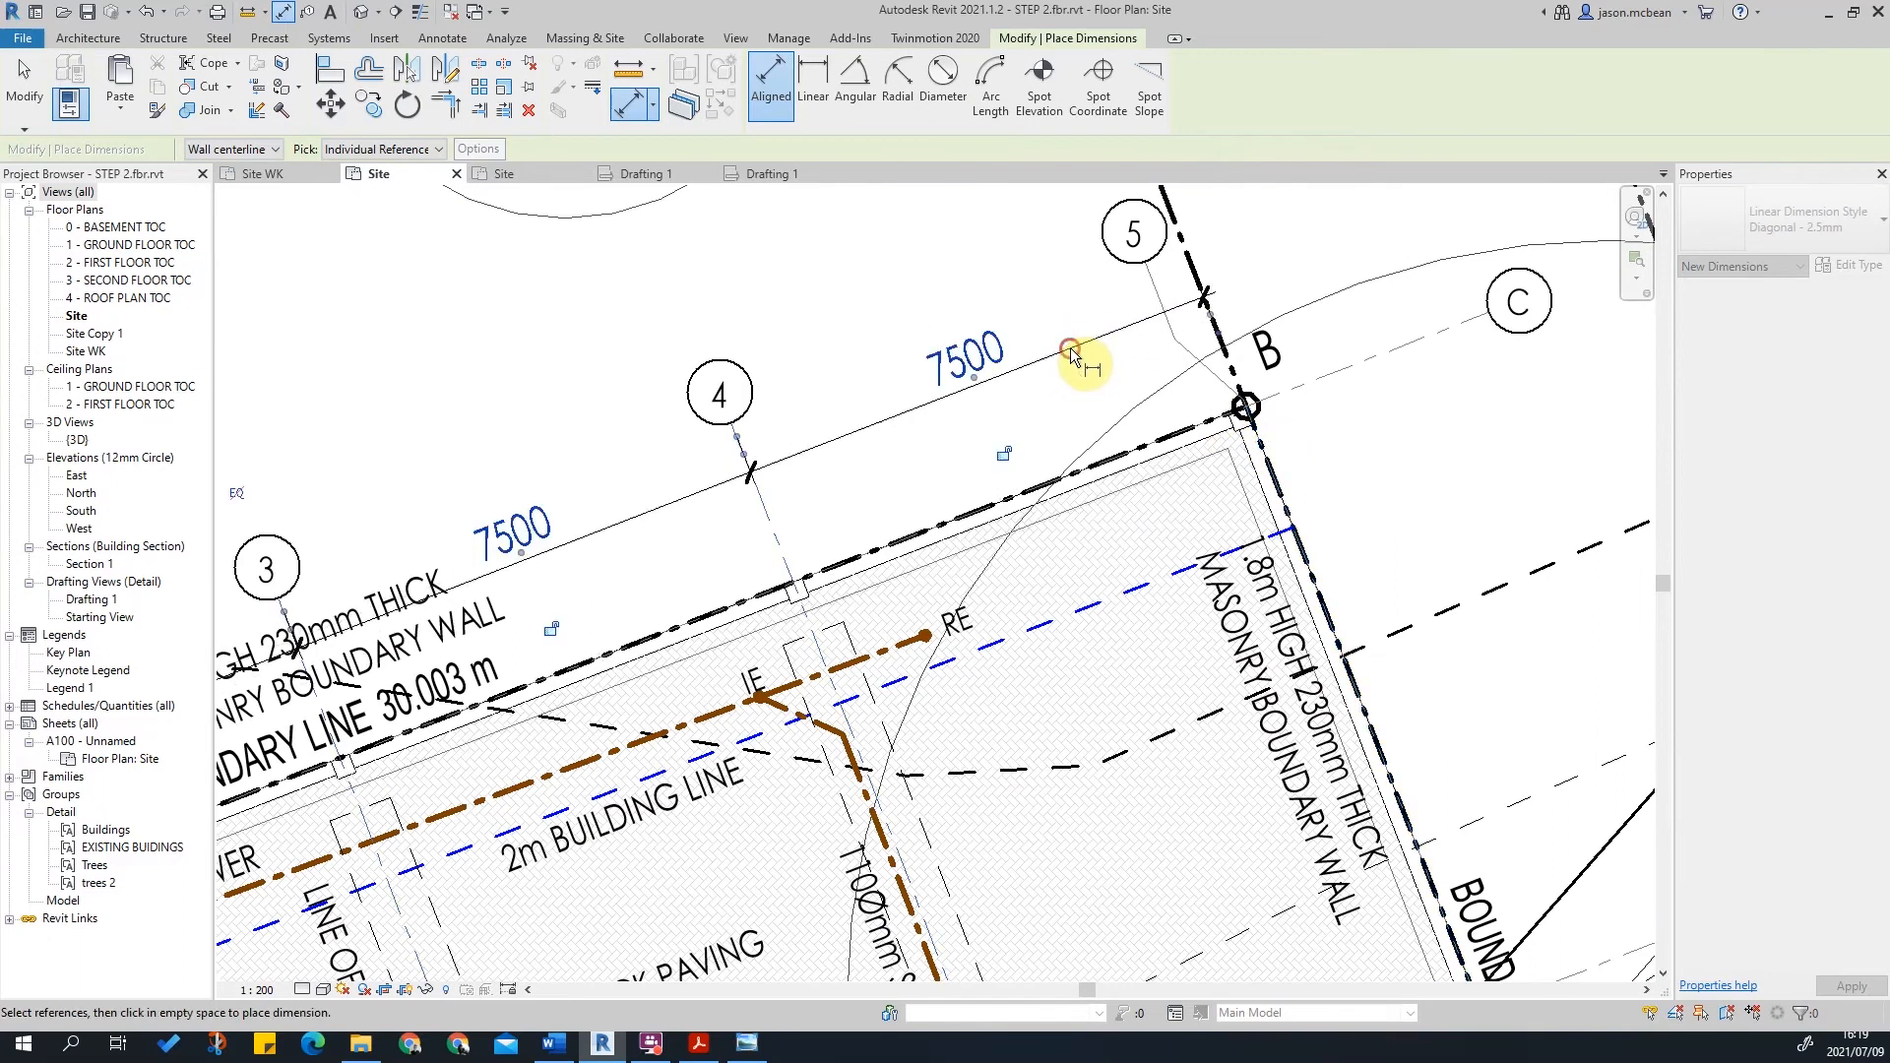
left_click(1076, 356)
scroll(1068, 350, "down", 3)
key("Escape")
key("Escape")
middle_click_drag(872, 350, 1036, 399)
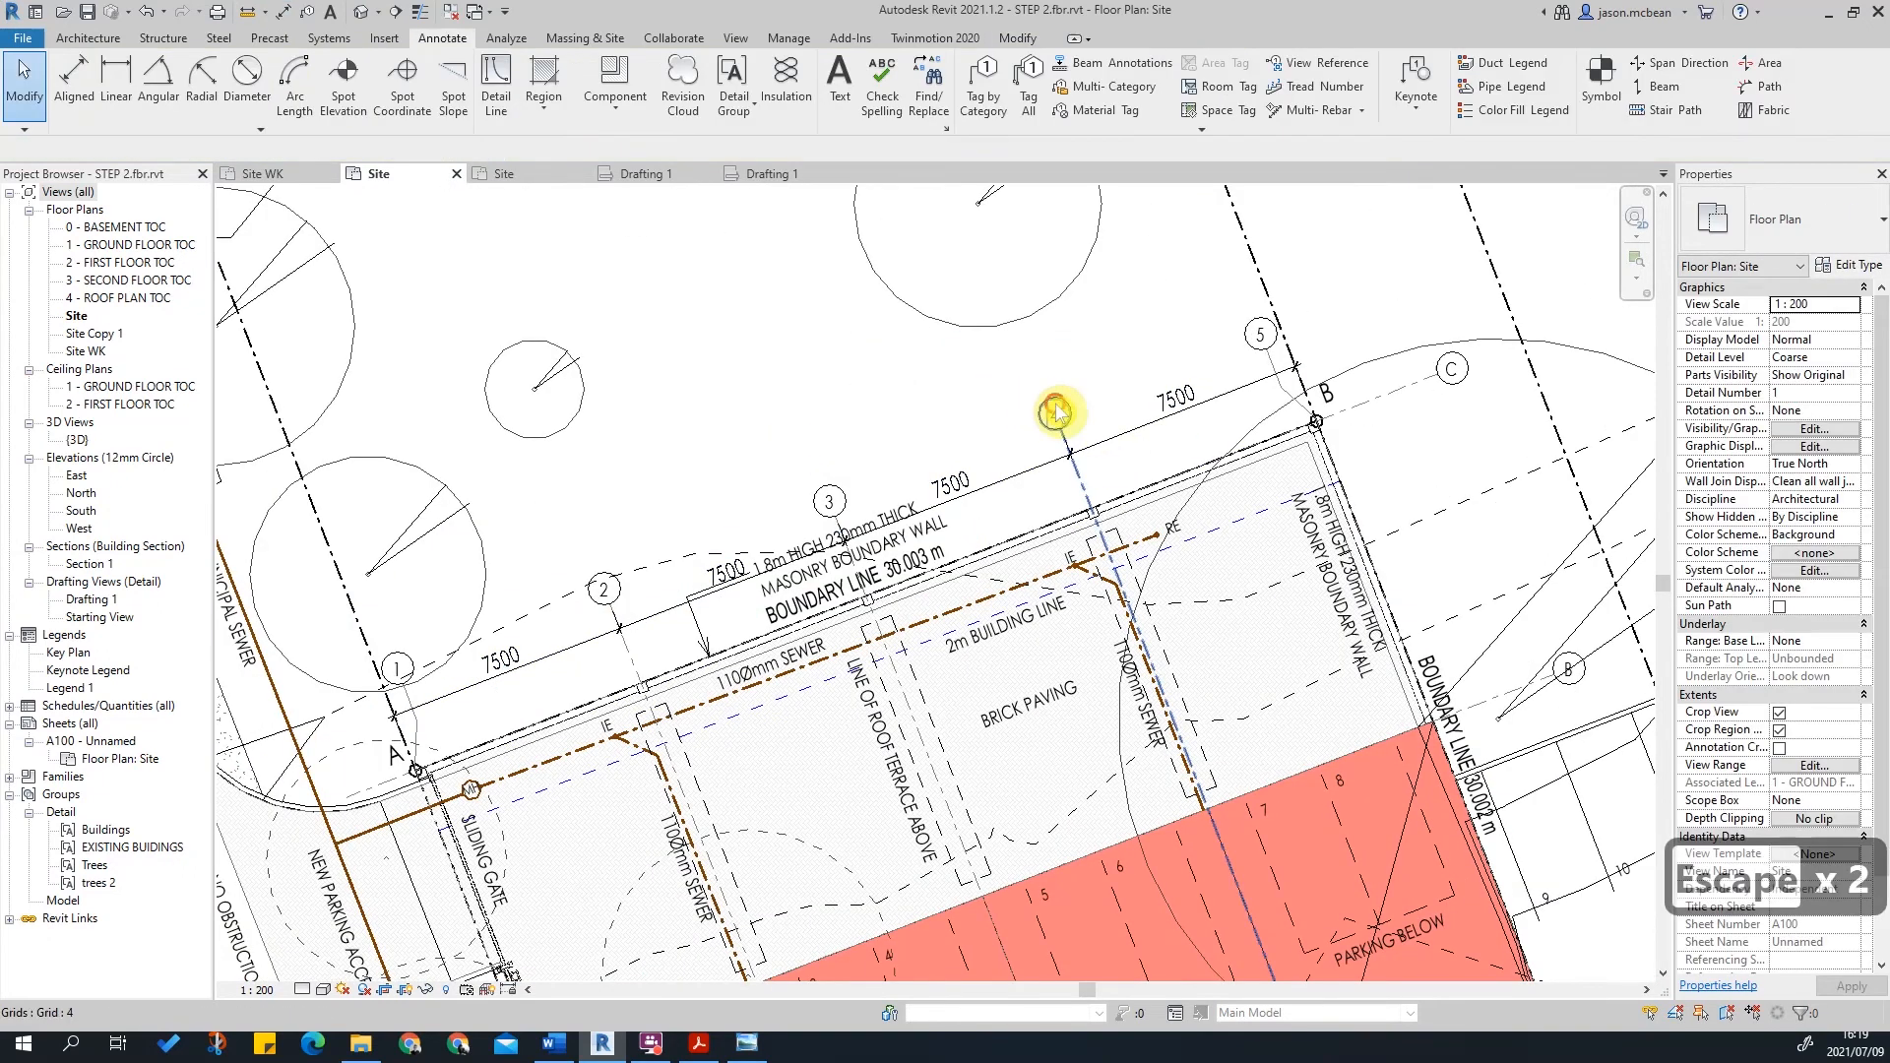
Step: Move the bubbles of grid lines 2, 3 and 4 further out, clear of the dimension chain
left_click(1055, 412)
scroll(1068, 422, "up", 2)
key("Escape")
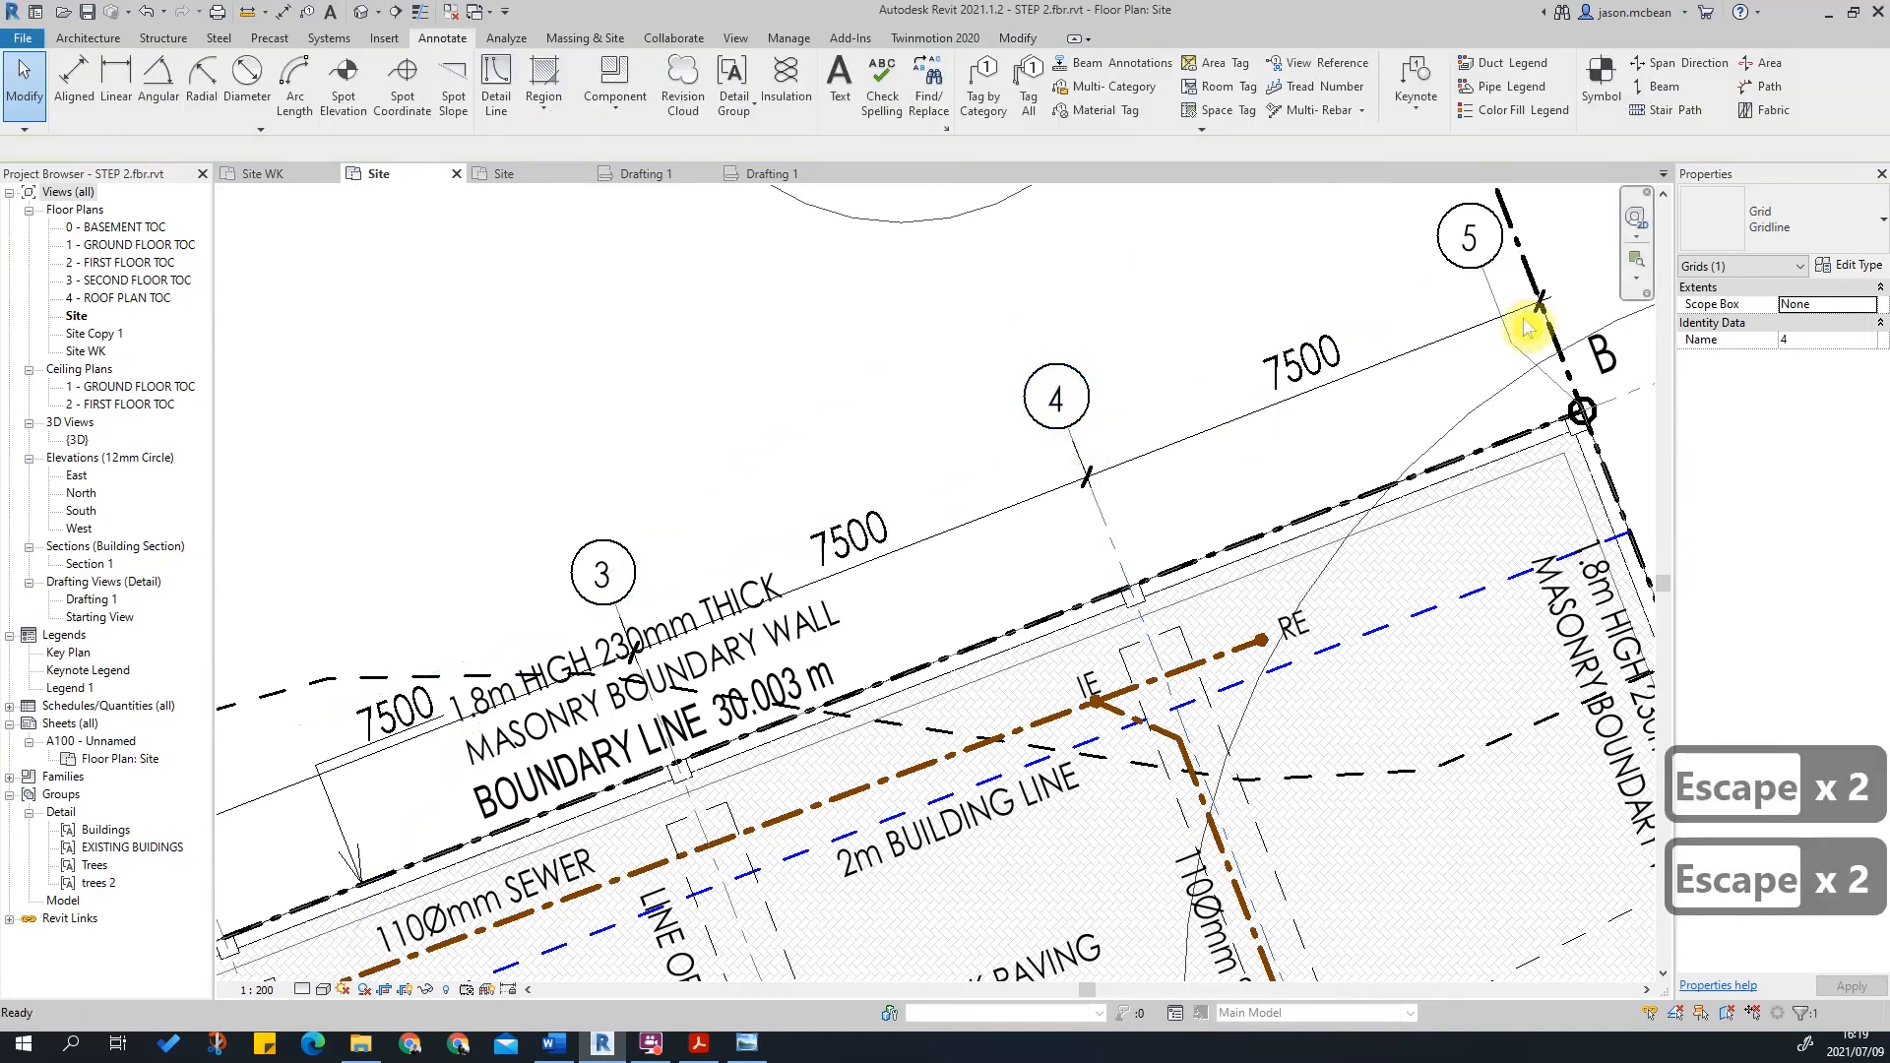
key("Escape")
left_click(1536, 313)
scroll(1221, 384, "down", 2)
key("Escape")
left_click(1142, 511)
left_click_drag(1095, 412, 1075, 352)
key("Escape")
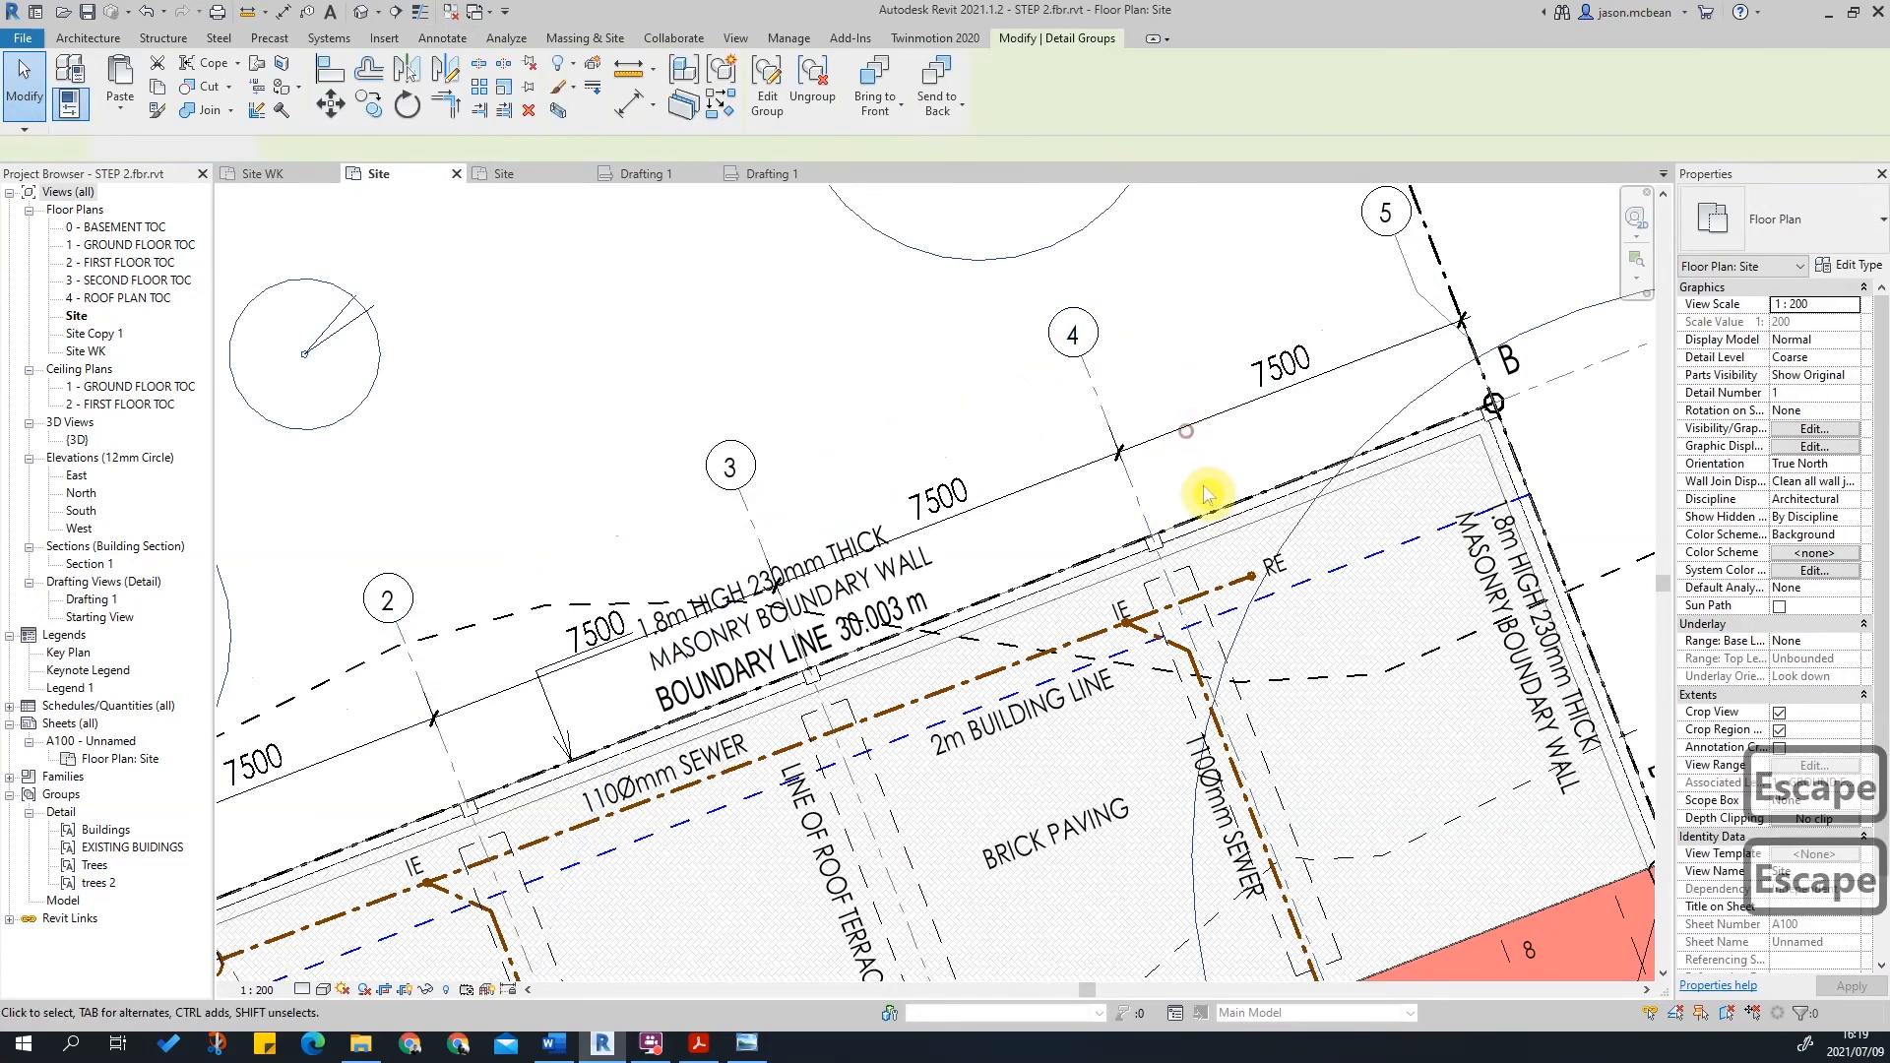
Step: Nudge the dimension chain of grid lines 1 to 5 further away from the boundary wall
left_click(1190, 403)
key("Up")
key("Up")
key("Up")
key("Up")
key("Up")
key("Up")
key("Up")
key("Up")
key("Up")
key("Escape")
scroll(985, 492, "down", 2)
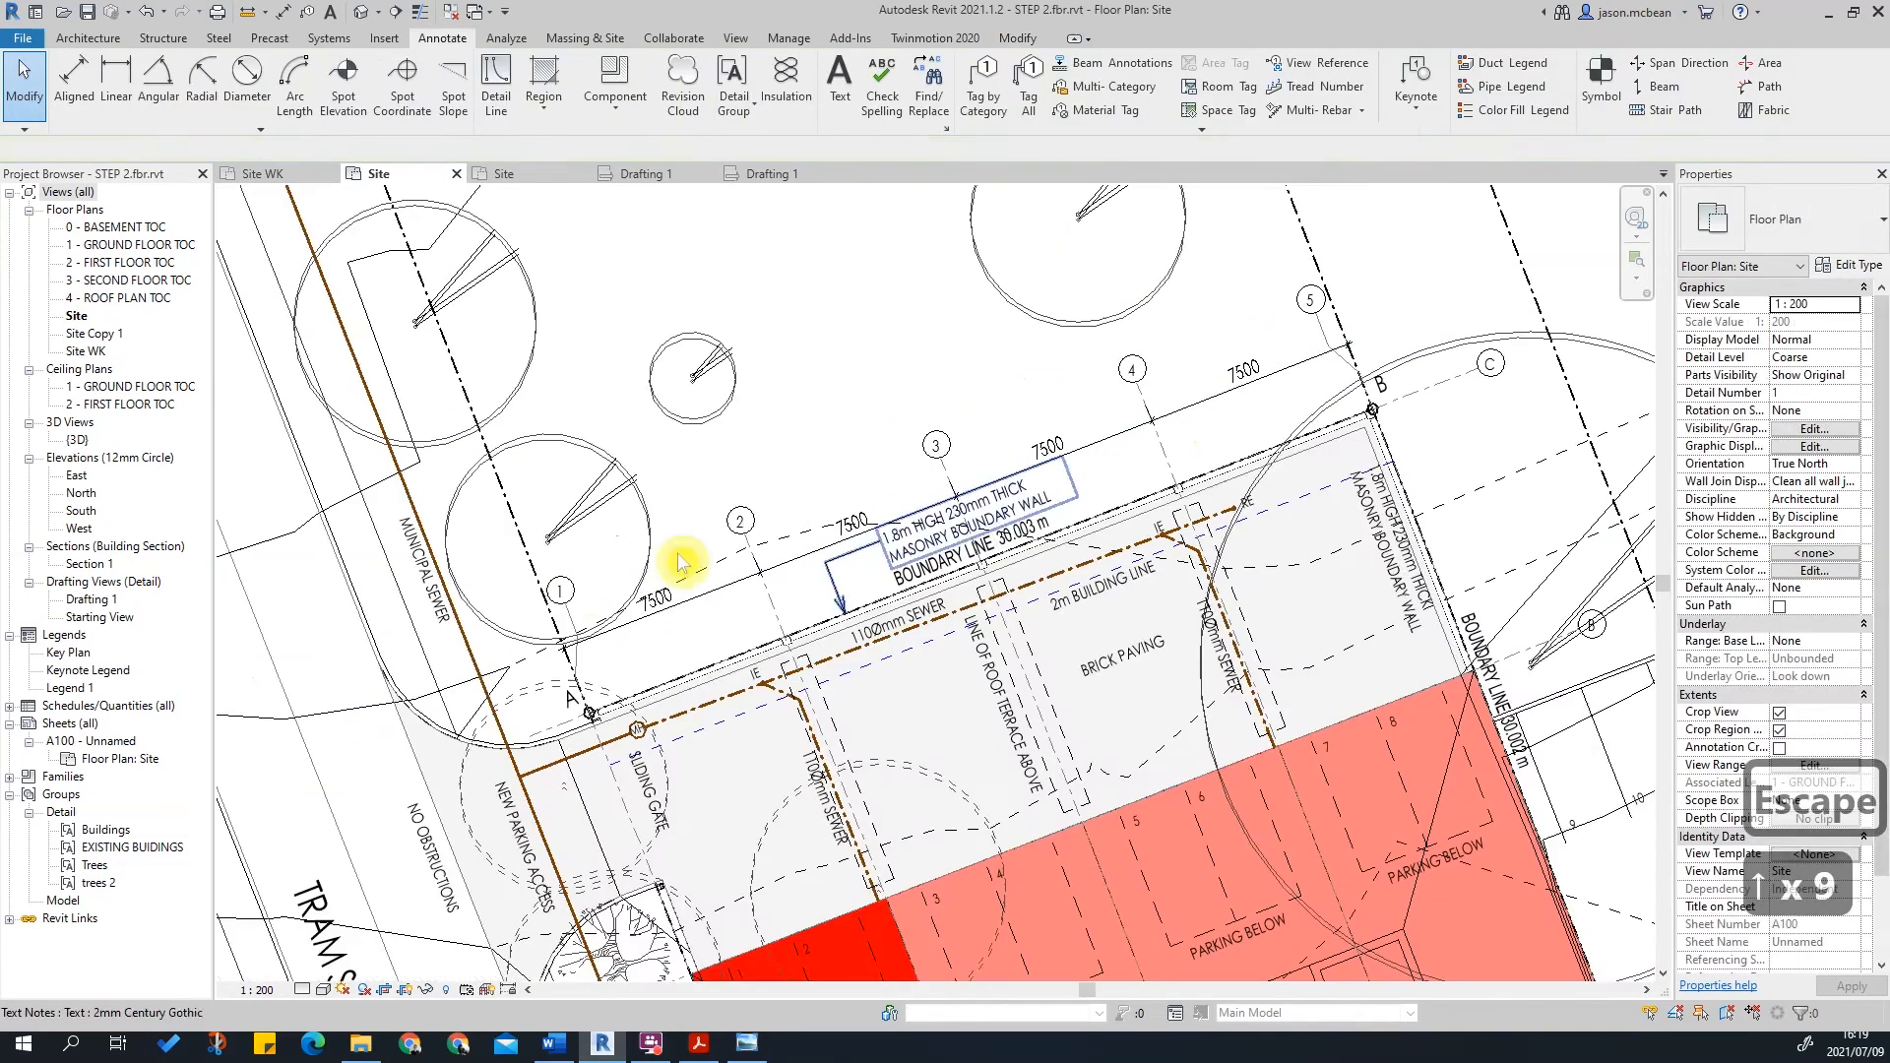
scroll(603, 726, "up", 3)
middle_click_drag(676, 722, 680, 645)
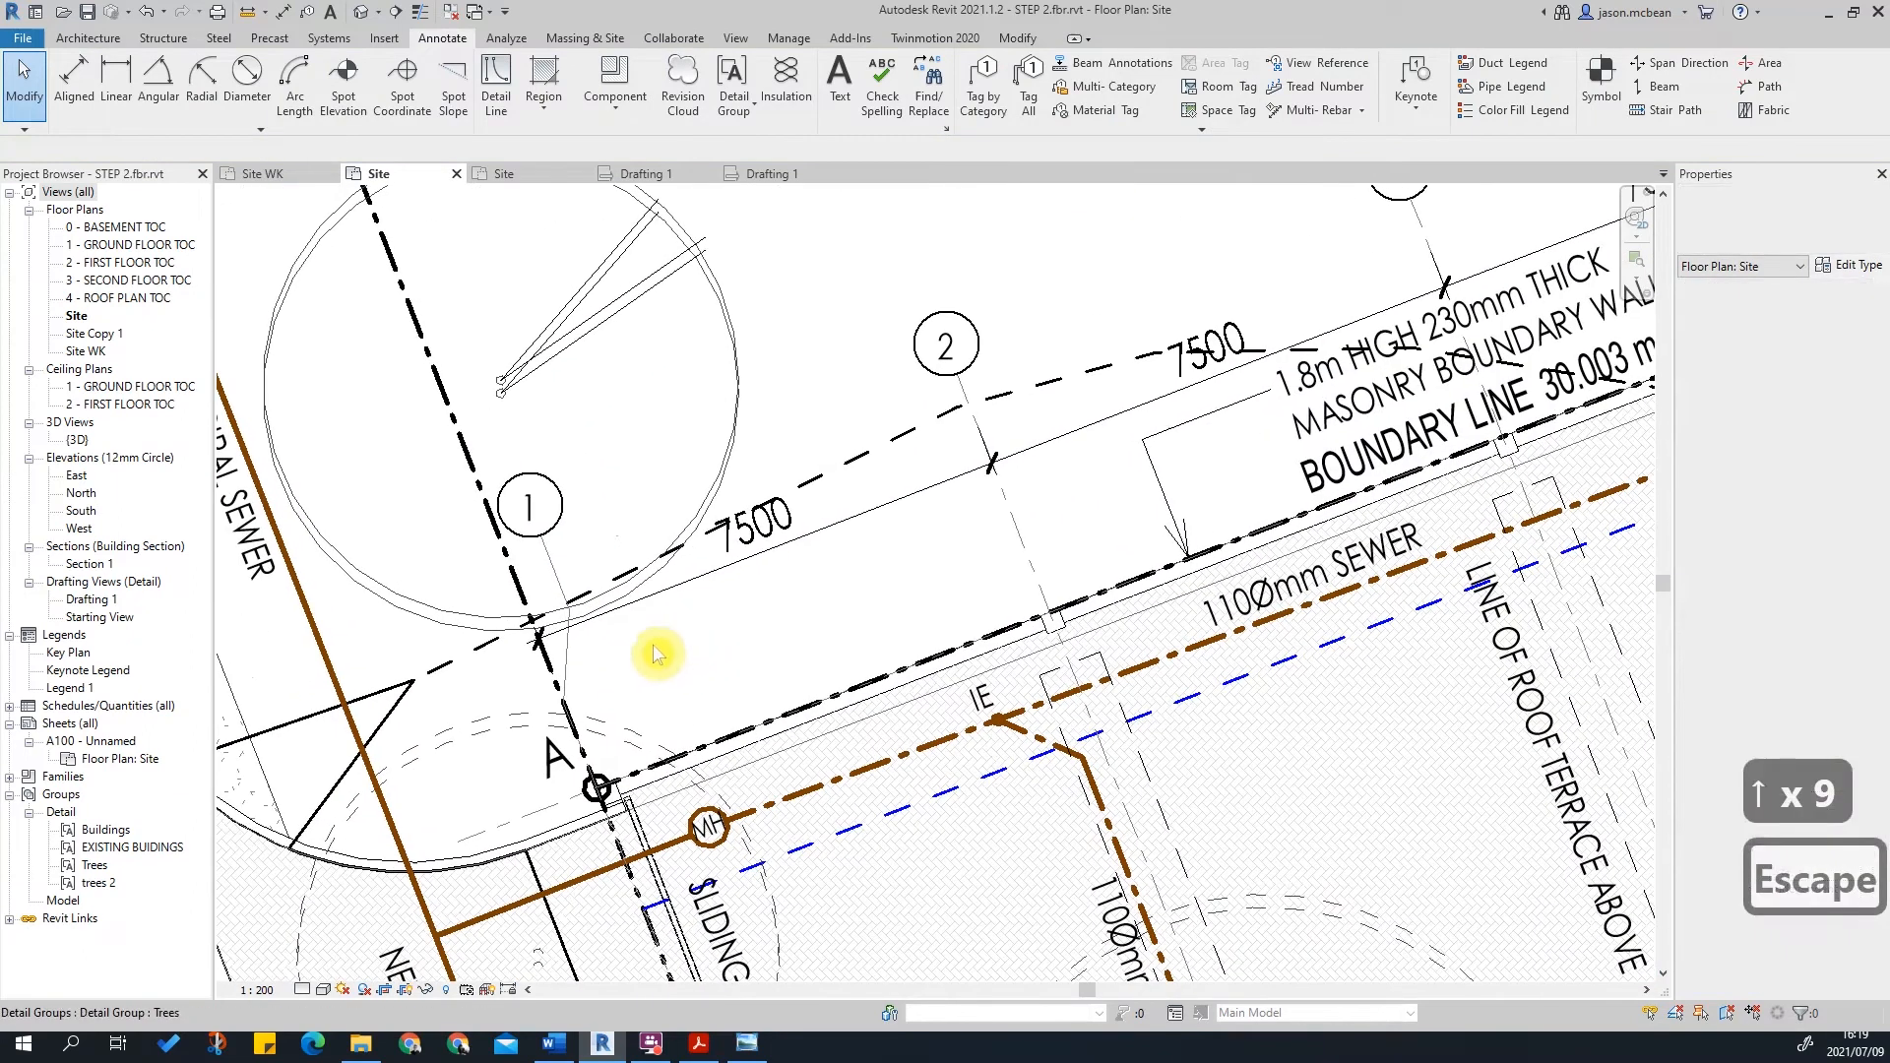
key("d")
key("i")
scroll(689, 704, "down", 2)
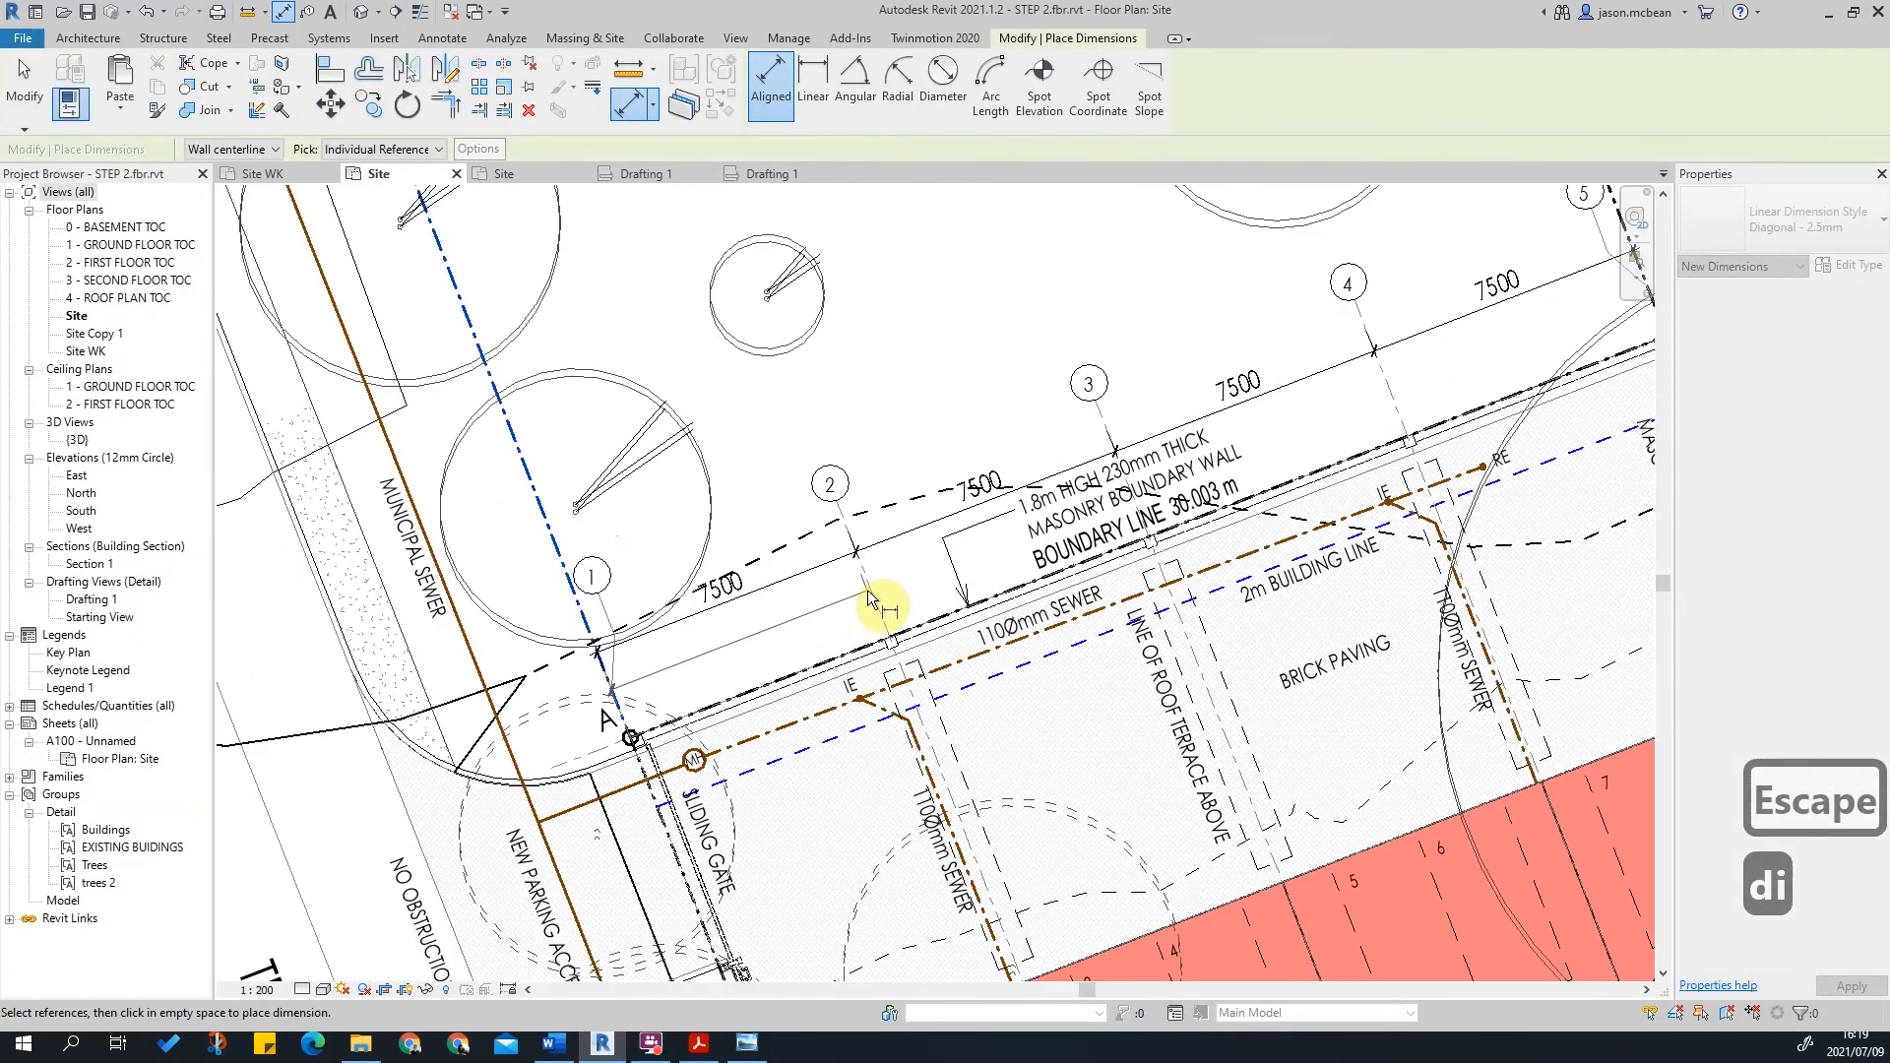
scroll(891, 541, "down", 2)
scroll(1434, 413, "up", 3)
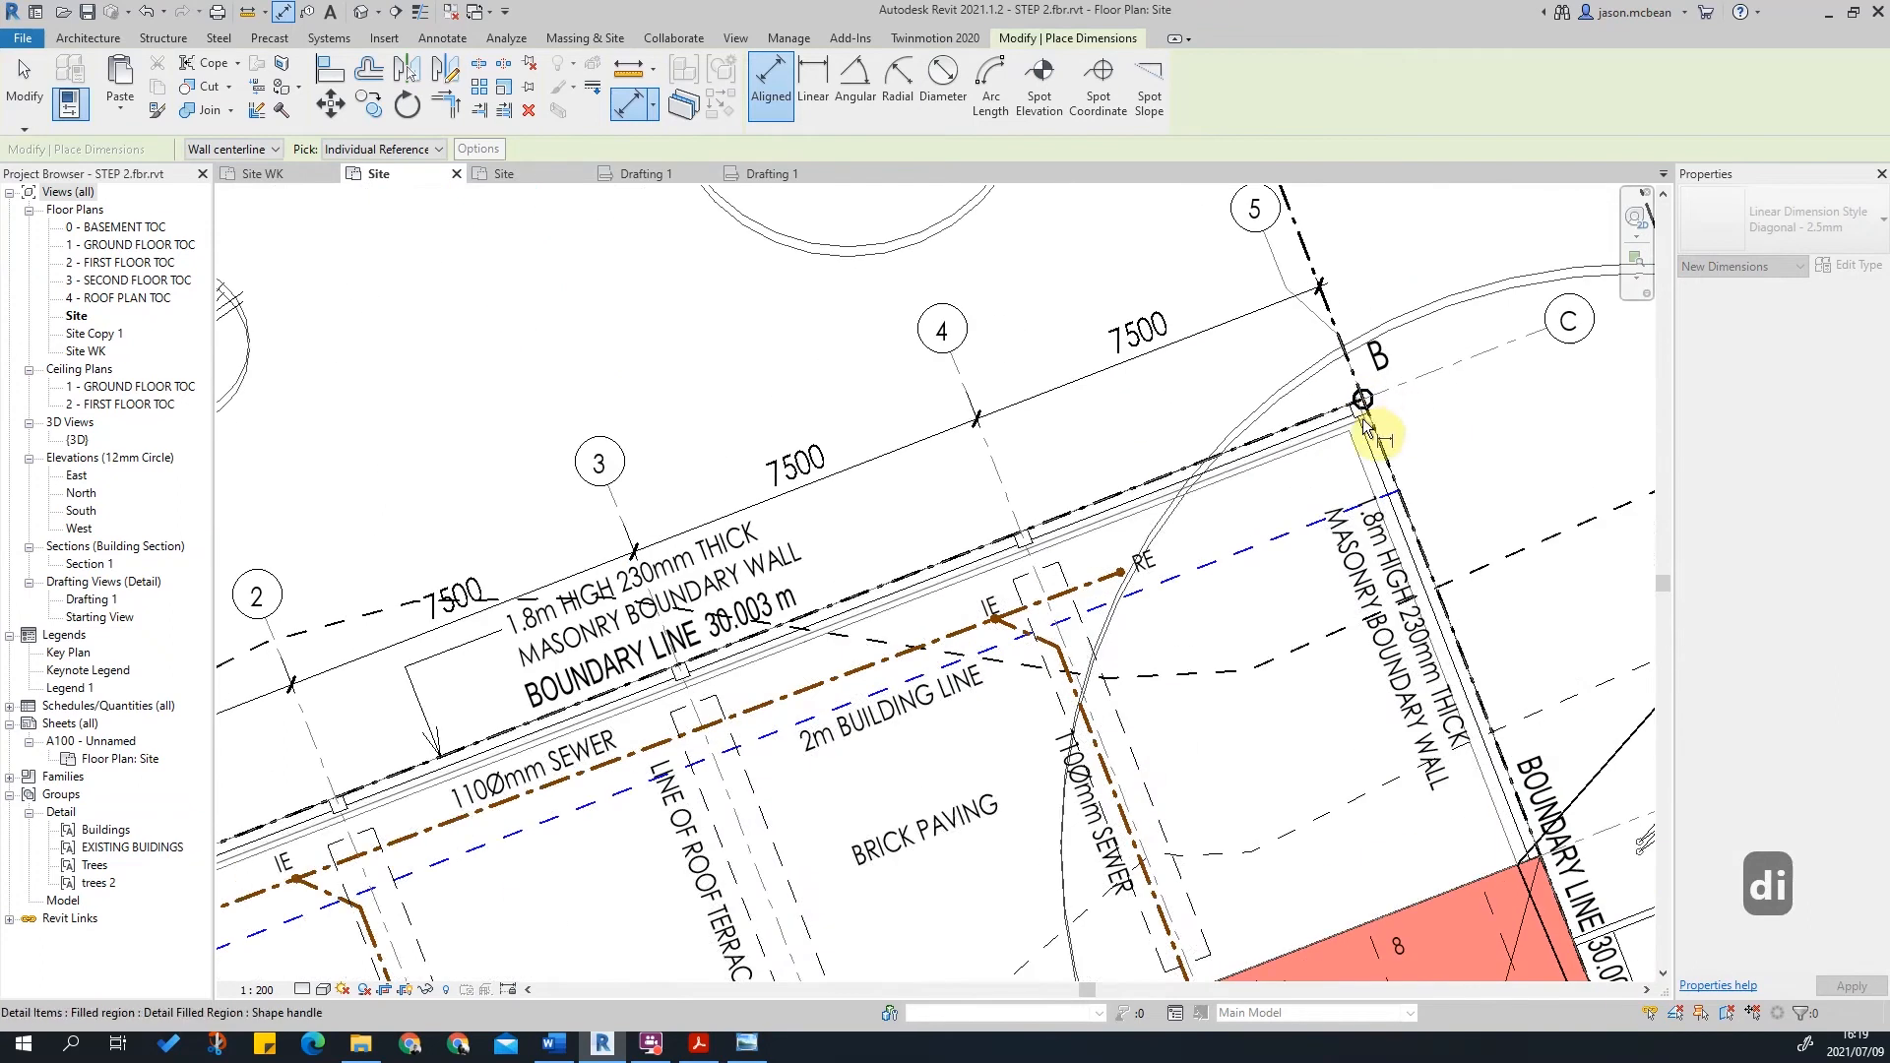
key("Escape")
Step: Place an overall aligned dimension from grid line 1 to grid line 5, outside the existing dimension chain
scroll(688, 739, "down", 2)
scroll(867, 679, "up", 4)
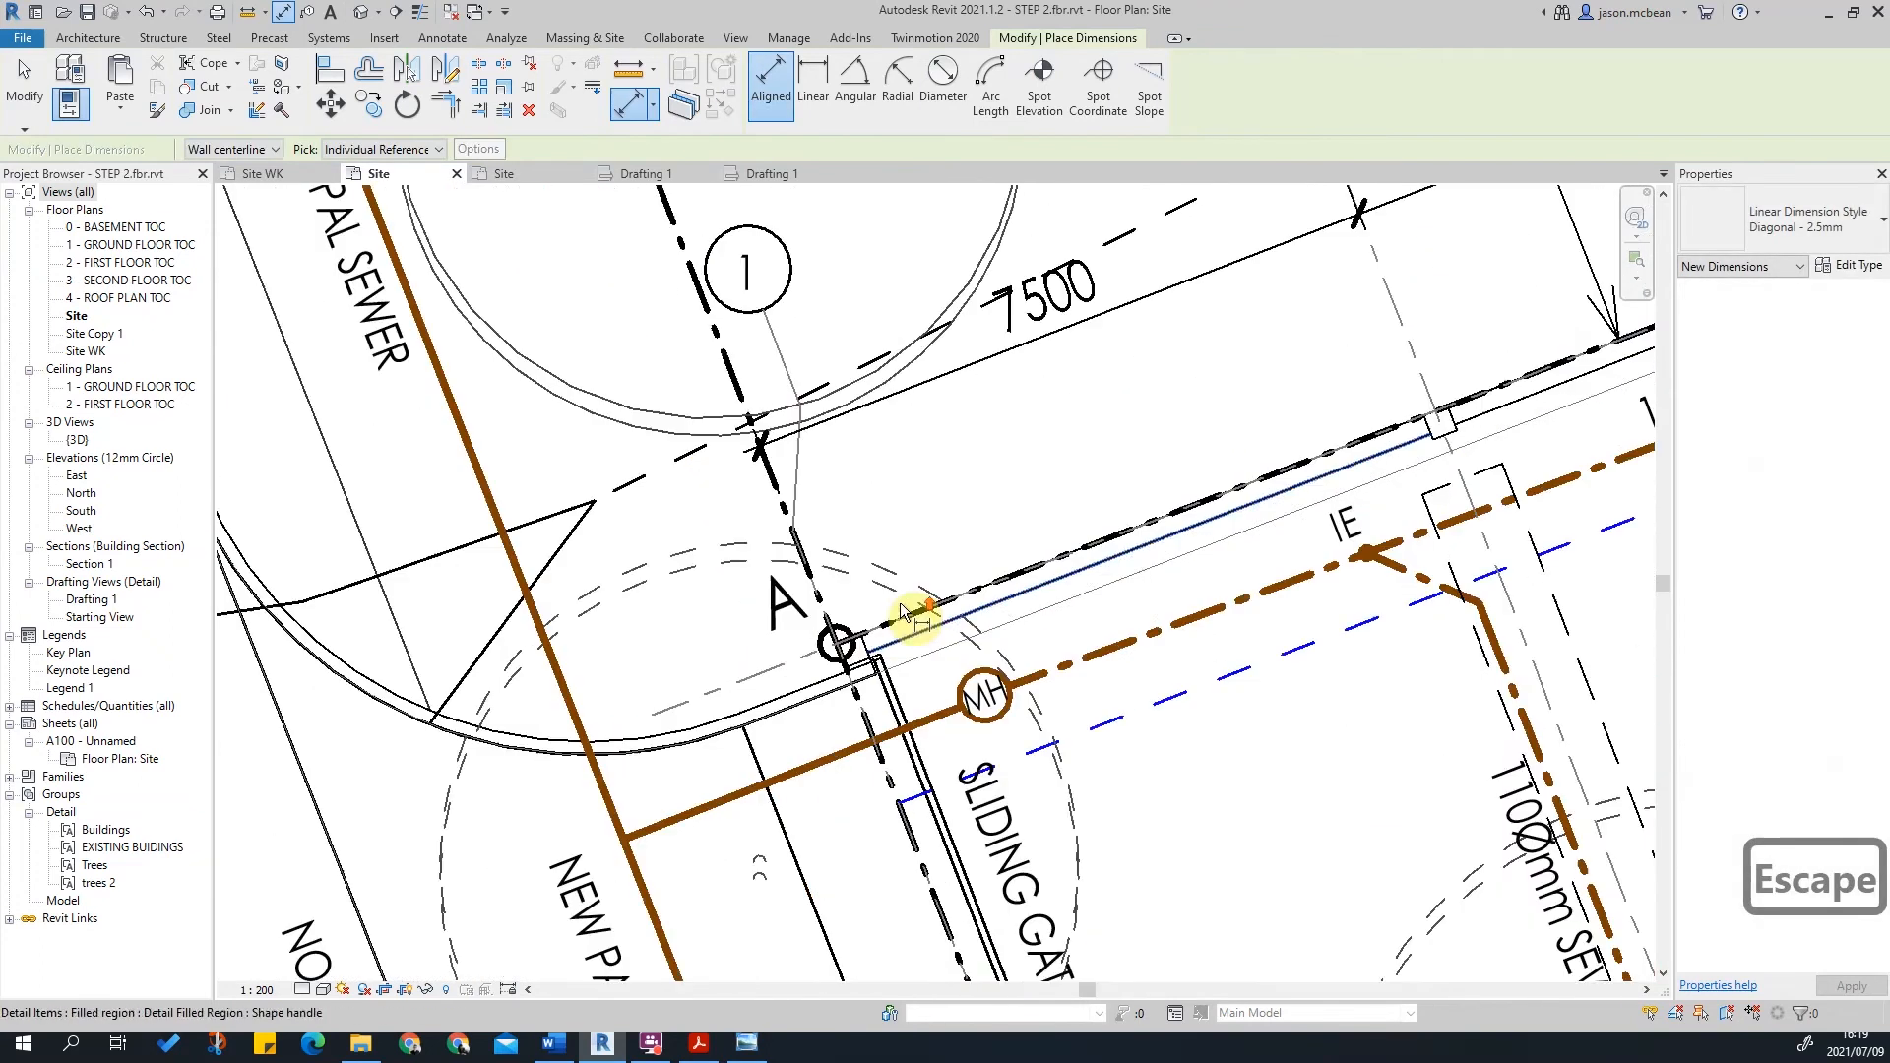
key("Tab")
key("Tab")
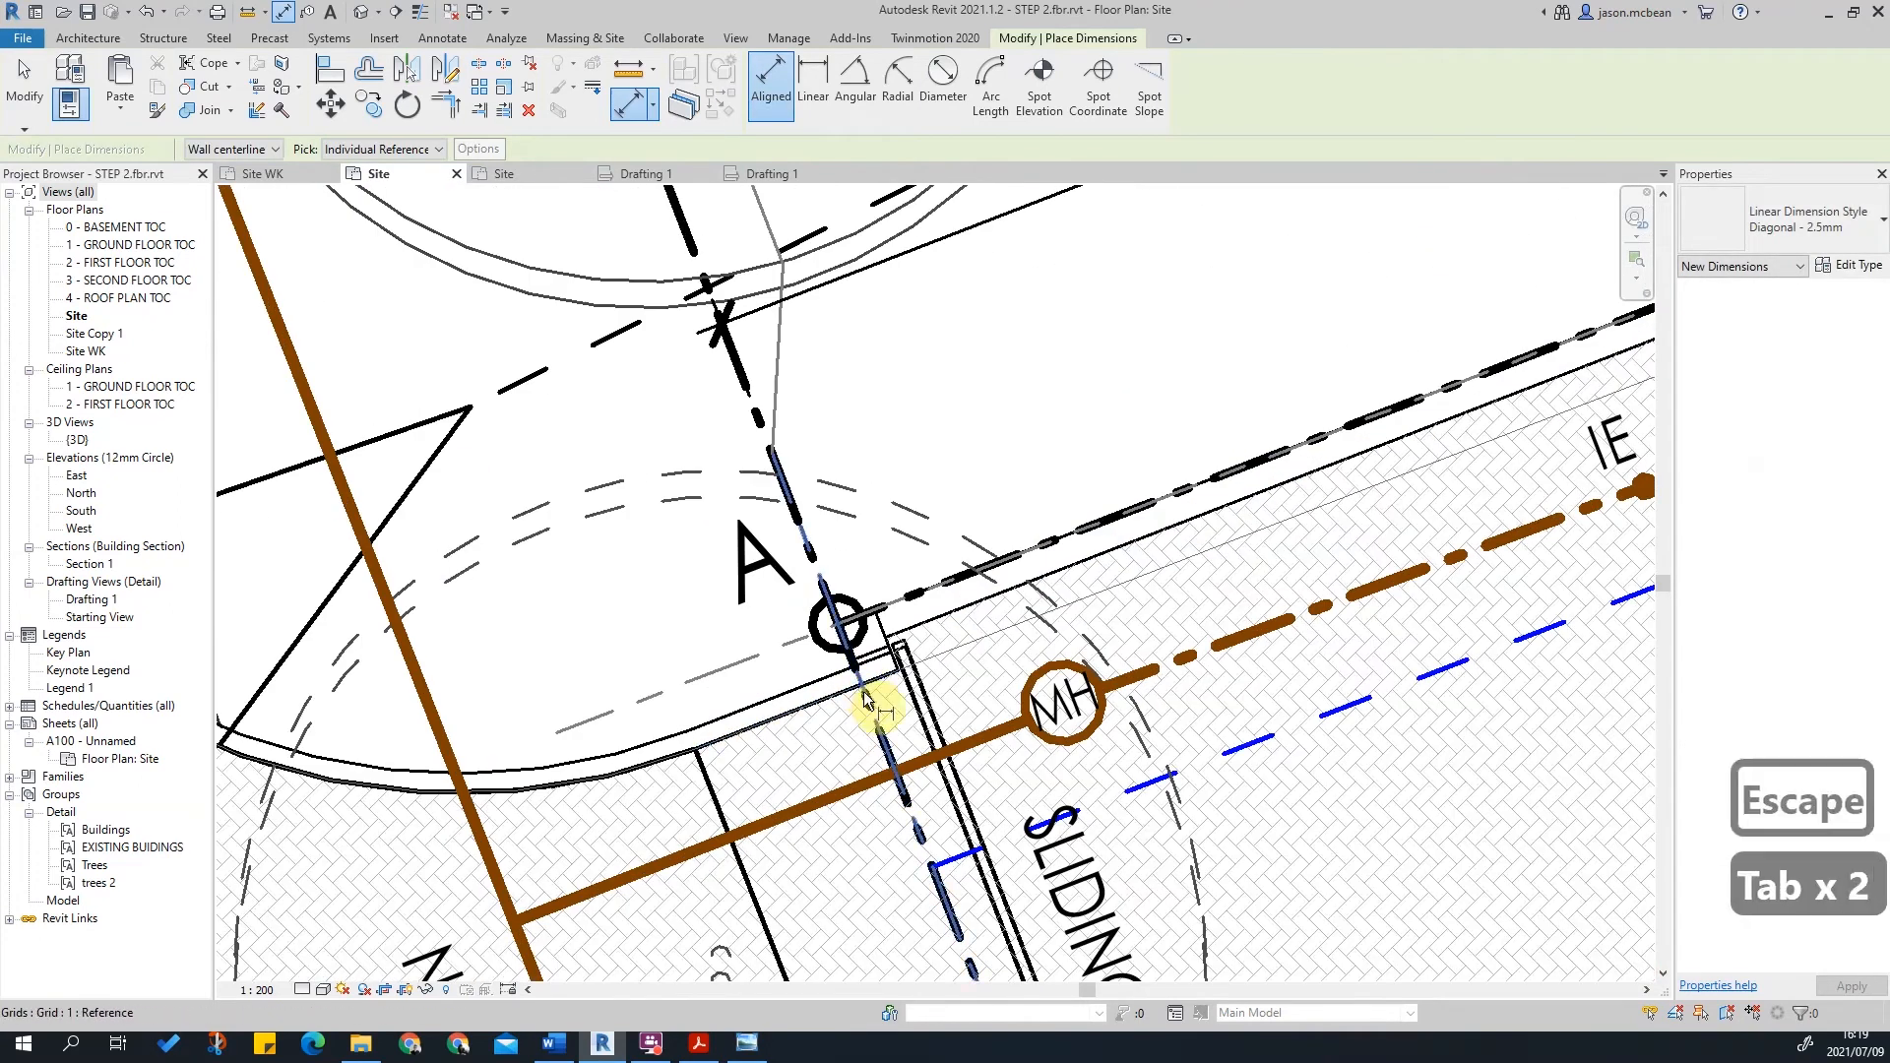
scroll(865, 701, "down", 3)
scroll(1253, 535, "up", 5)
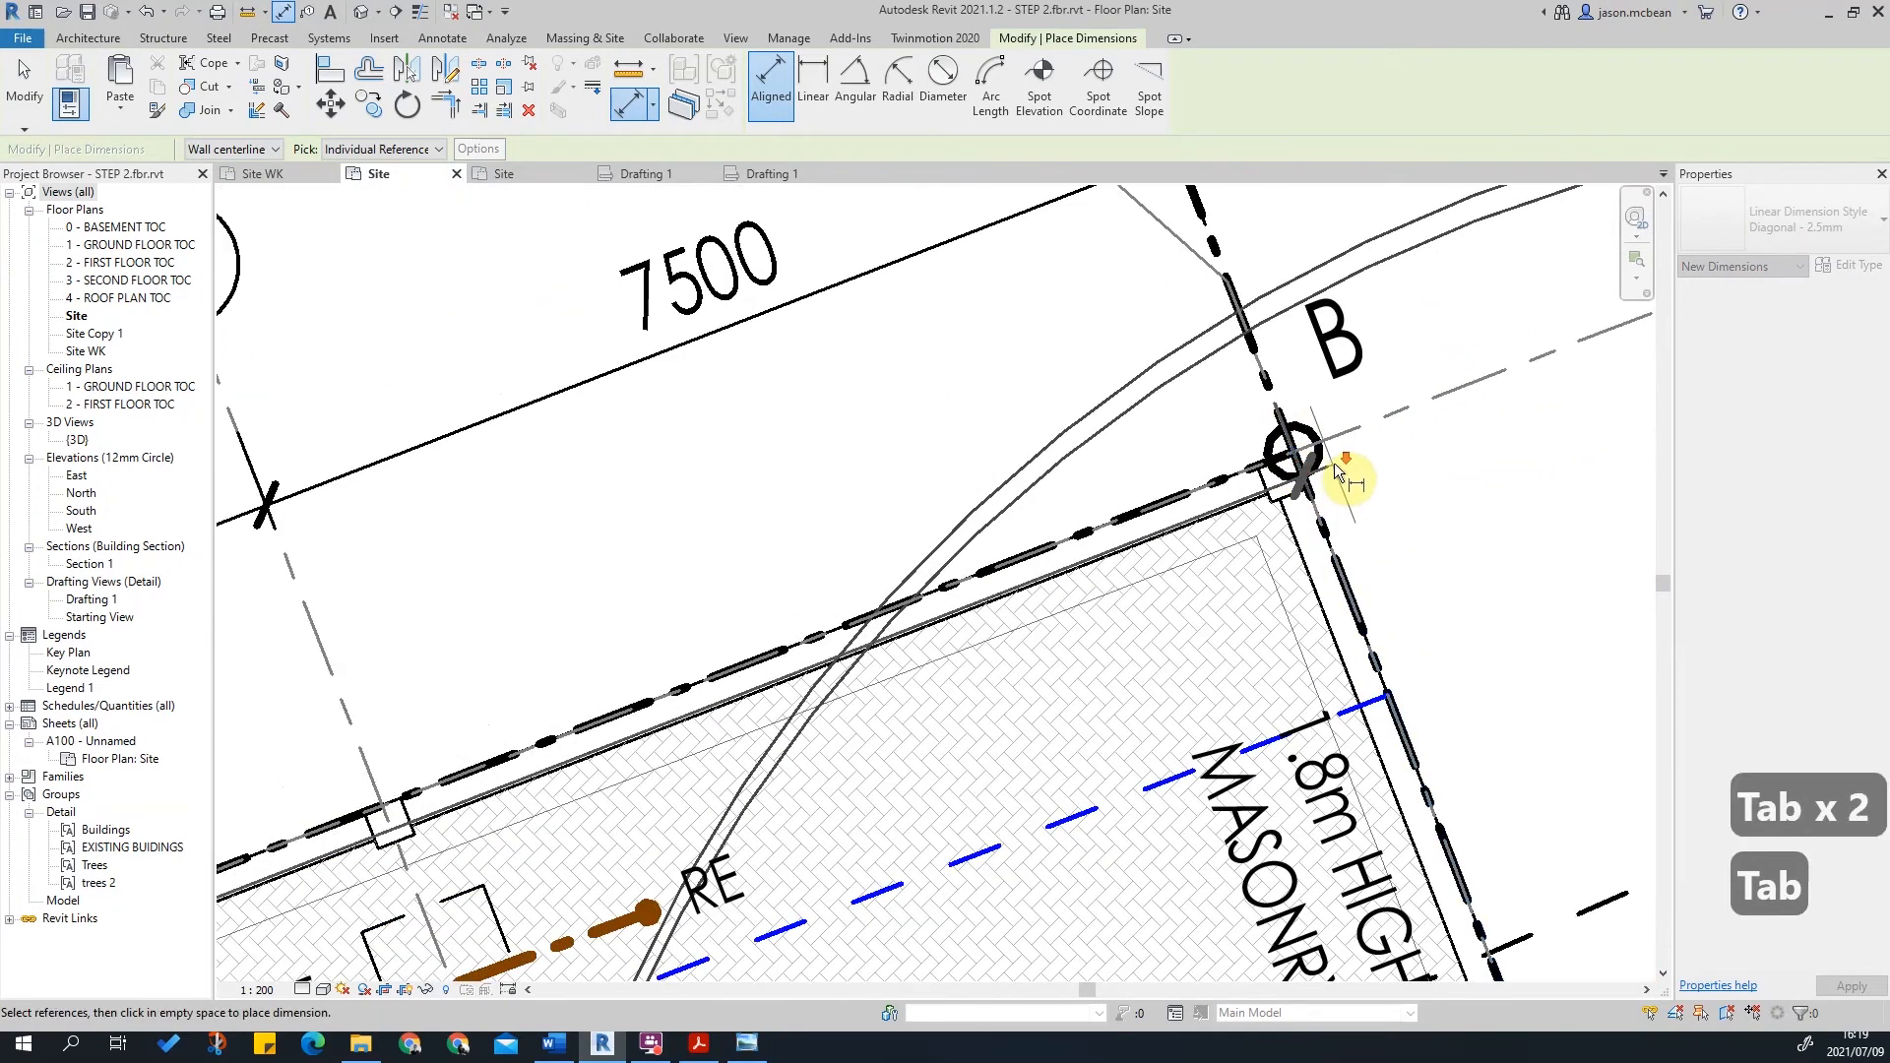
scroll(1300, 463, "down", 4)
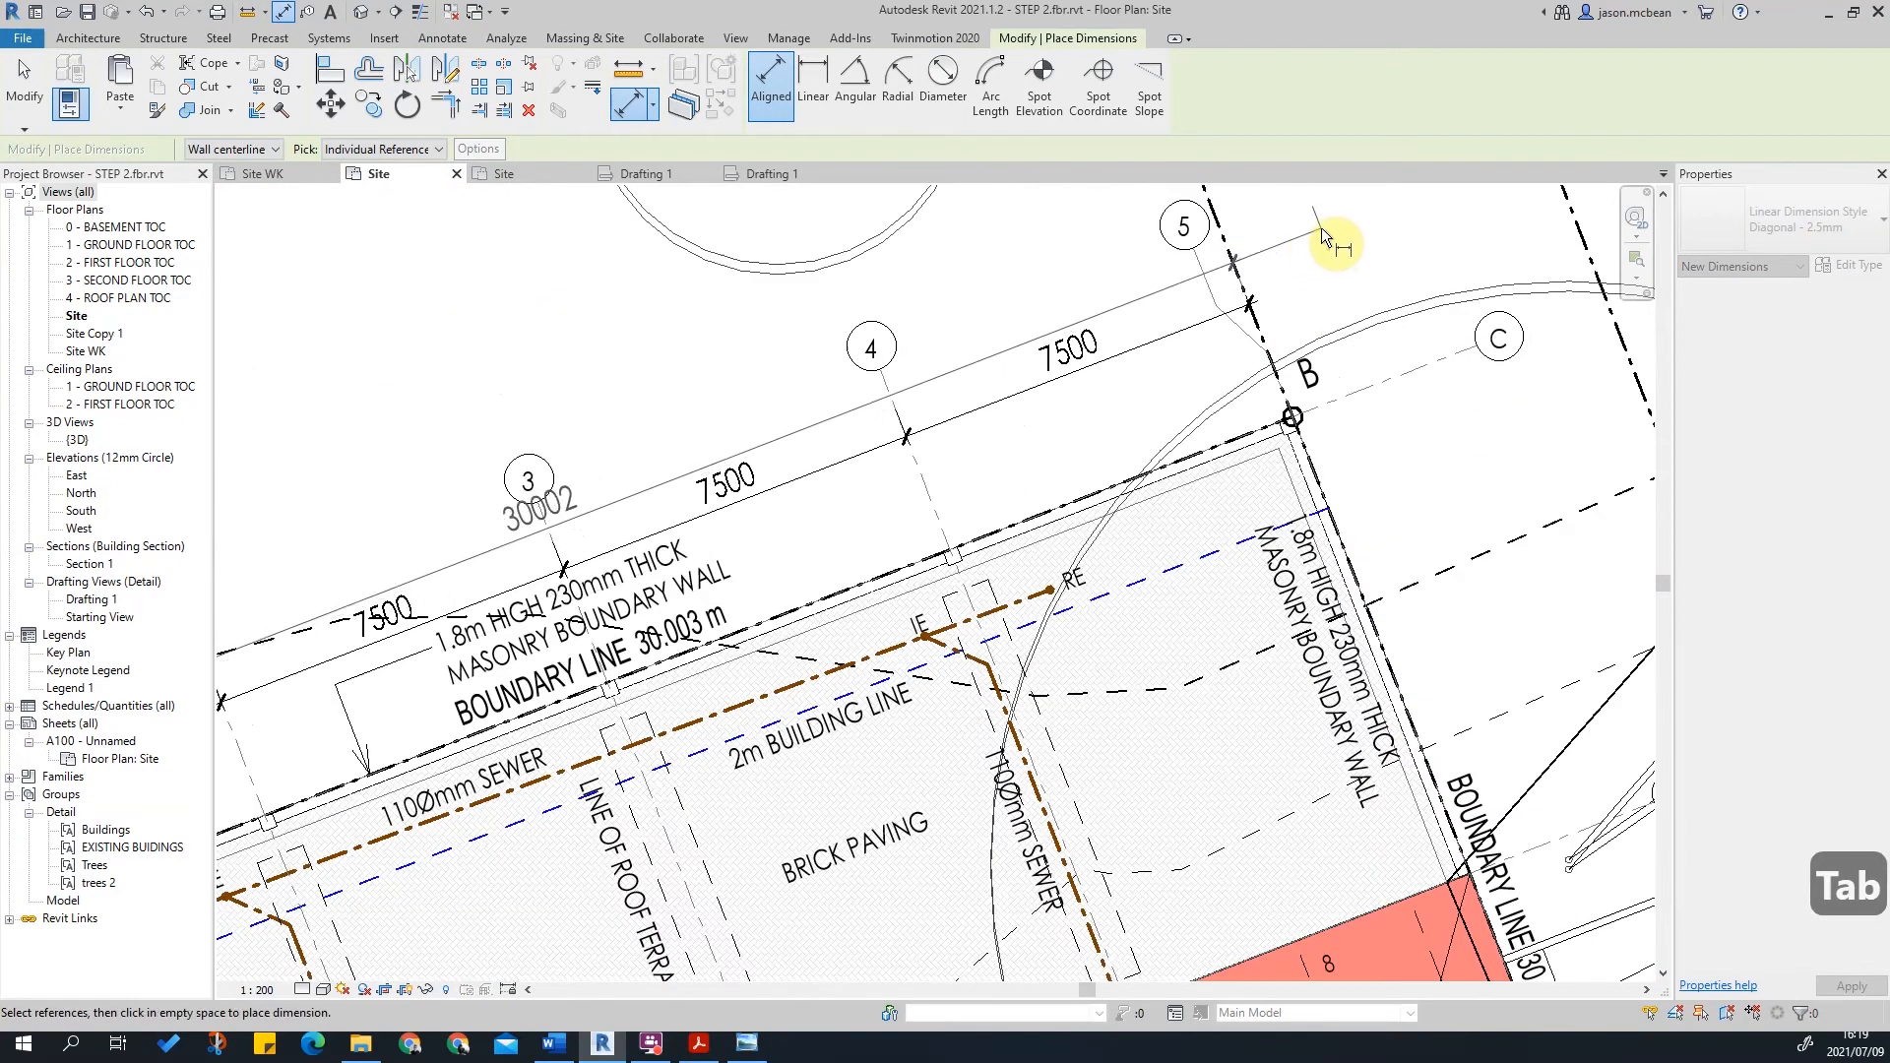
left_click(1322, 228)
scroll(1402, 262, "down", 1)
key("Escape")
key("Escape")
key("Escape")
scroll(817, 425, "up", 3)
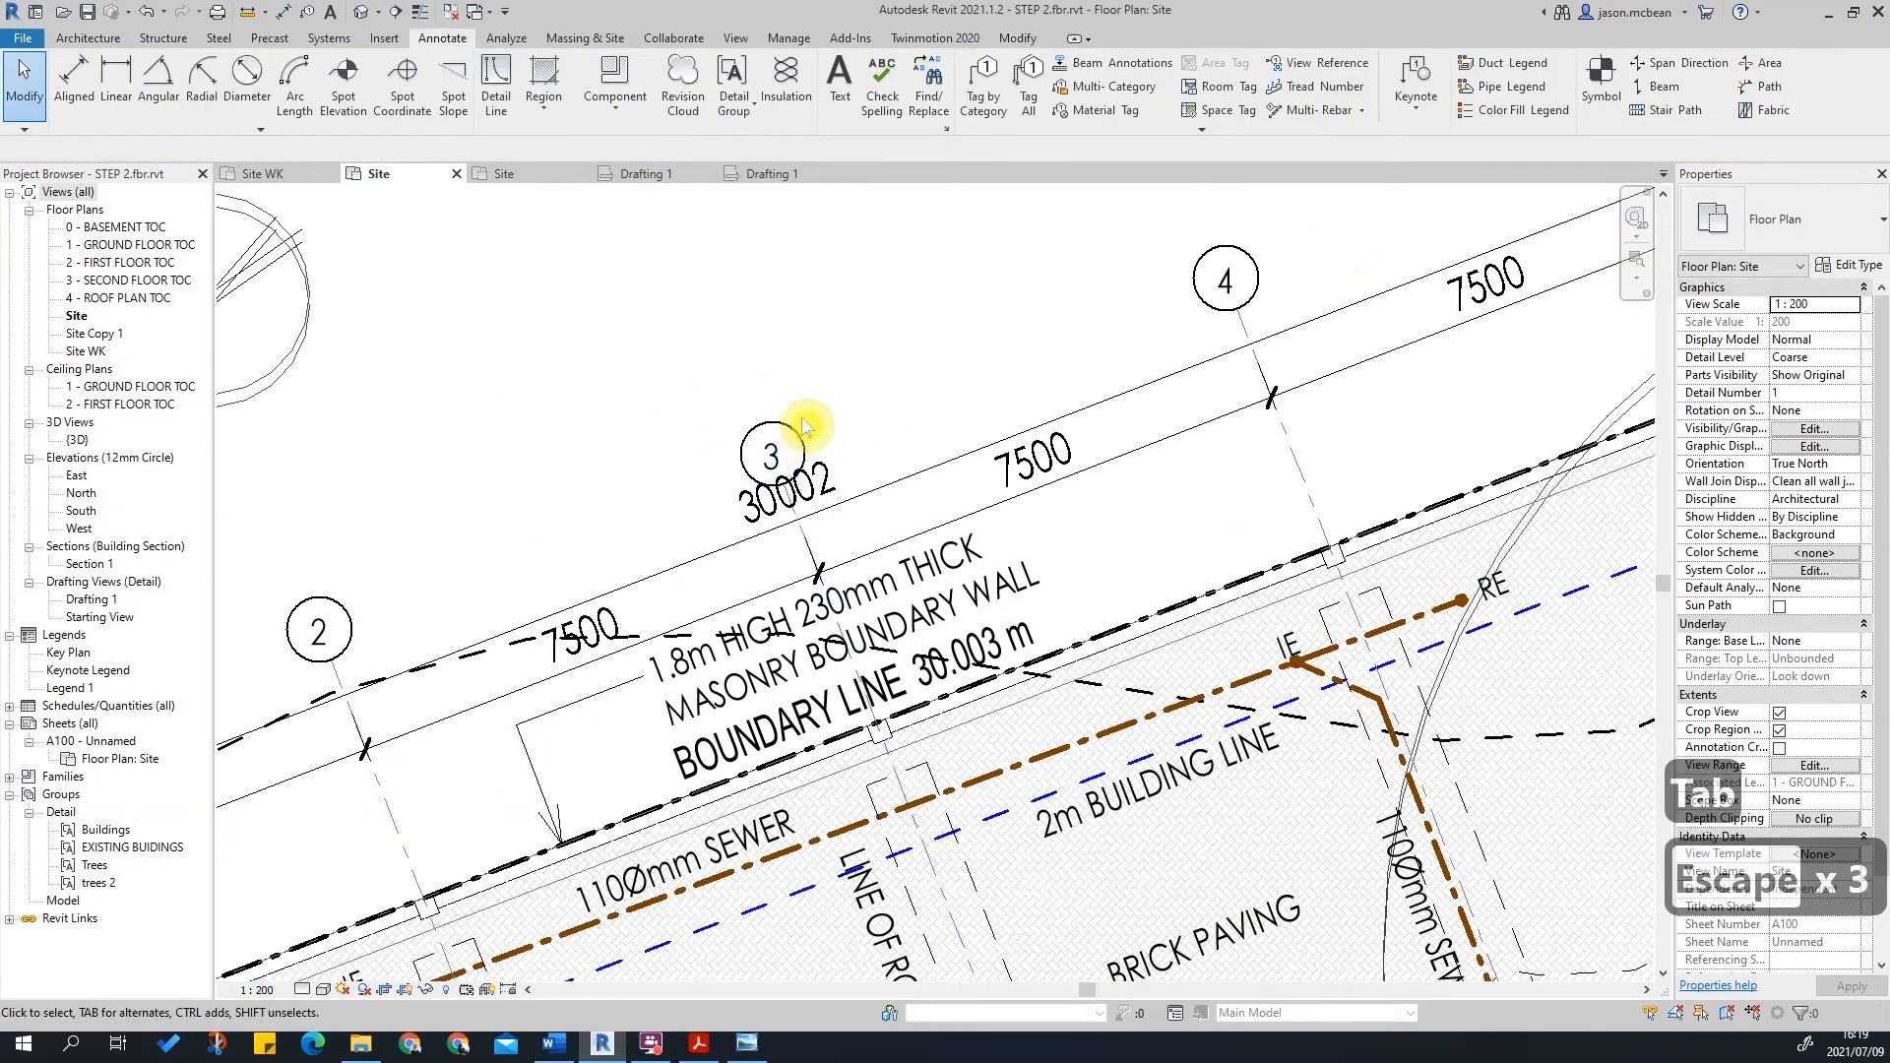
left_click(794, 500)
key("Escape")
key("Escape")
scroll(960, 378, "down", 3)
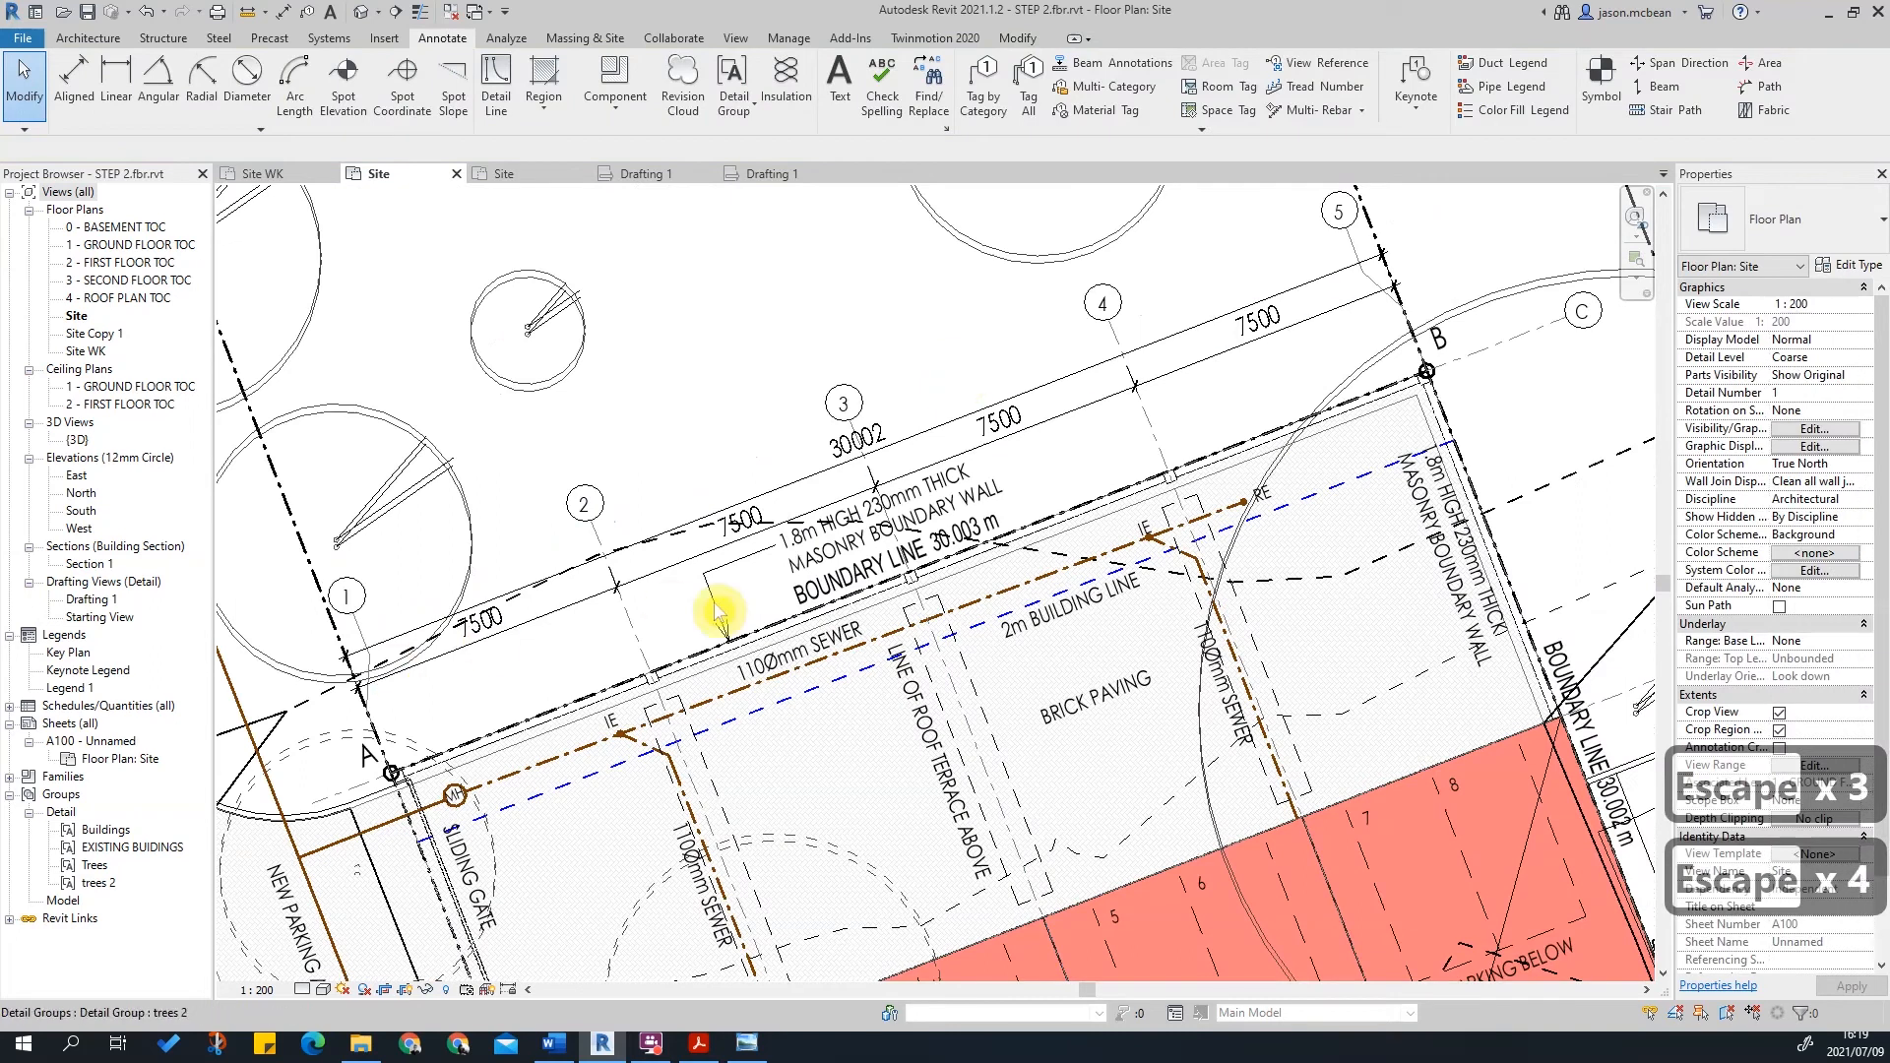
Step: Change the dimension chain of grid lines 1 to 5 to the type Diagonal - 2mm
scroll(1034, 696, "down", 3)
scroll(1119, 422, "up", 2)
scroll(960, 391, "up", 2)
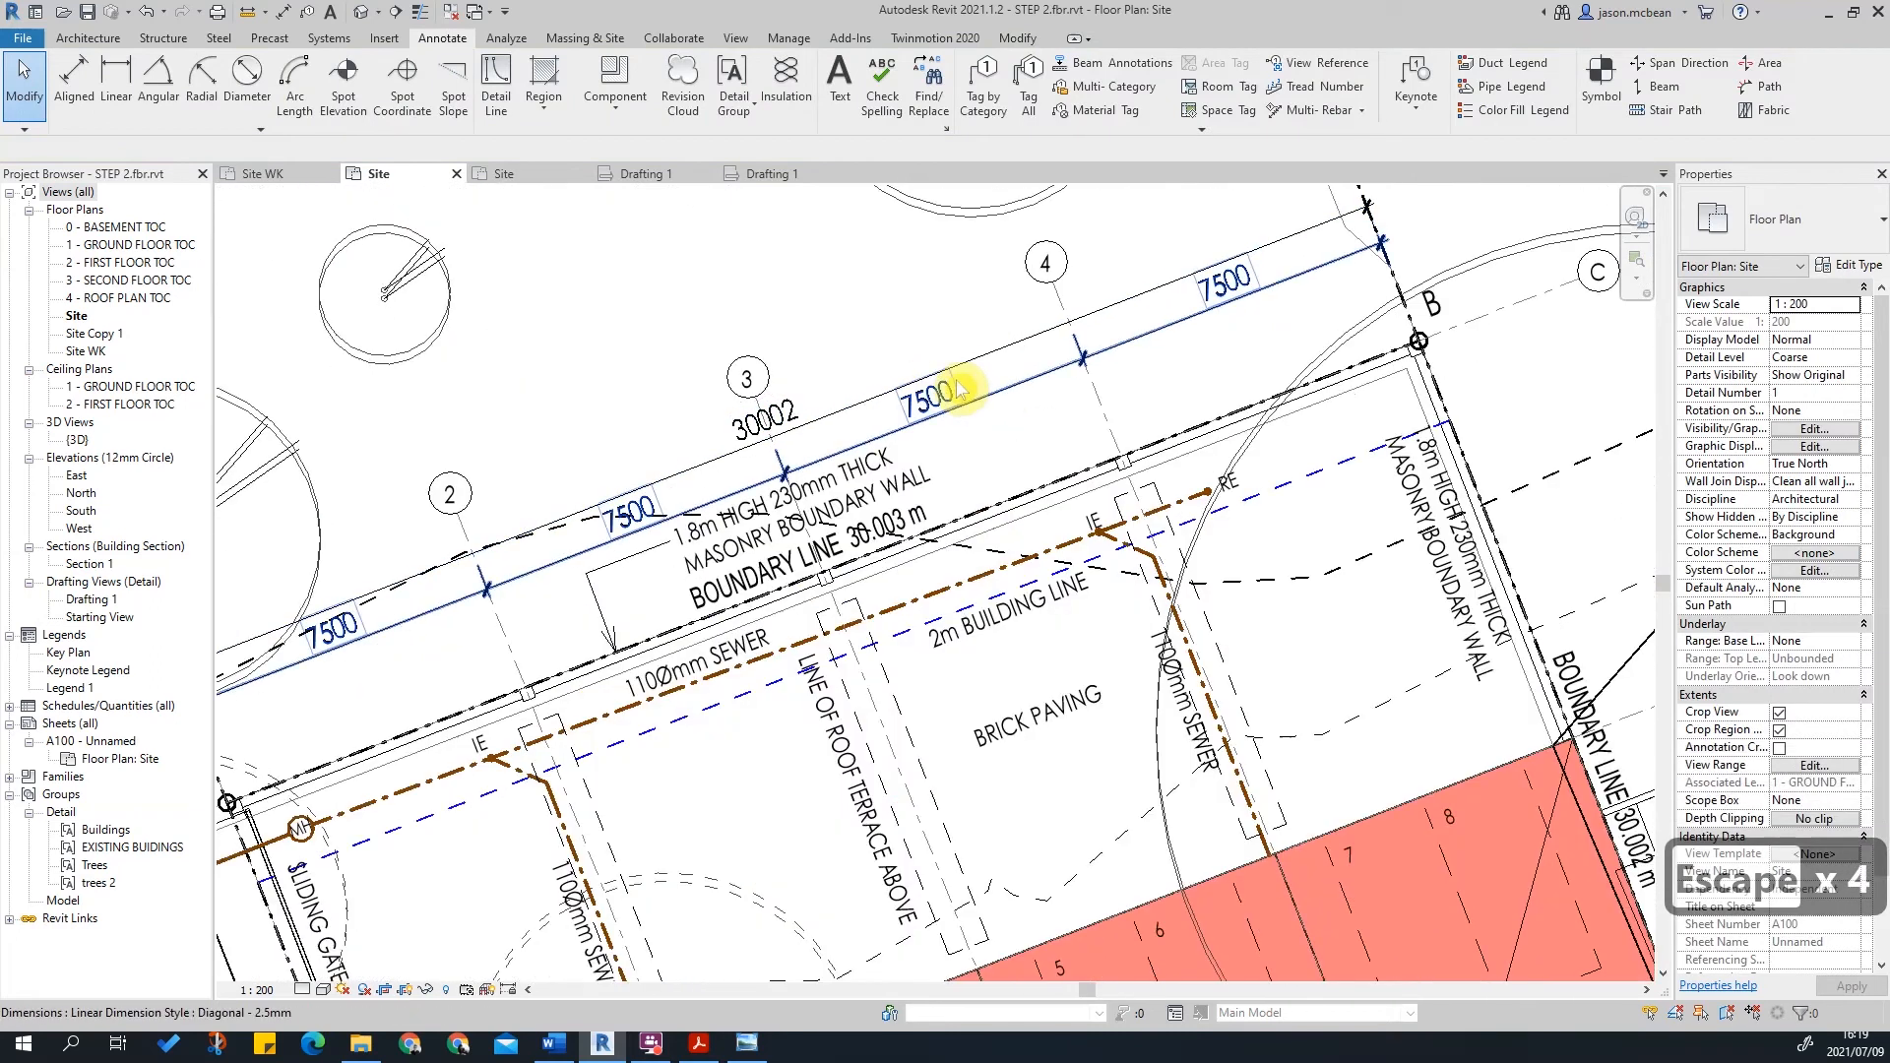
left_click(960, 390)
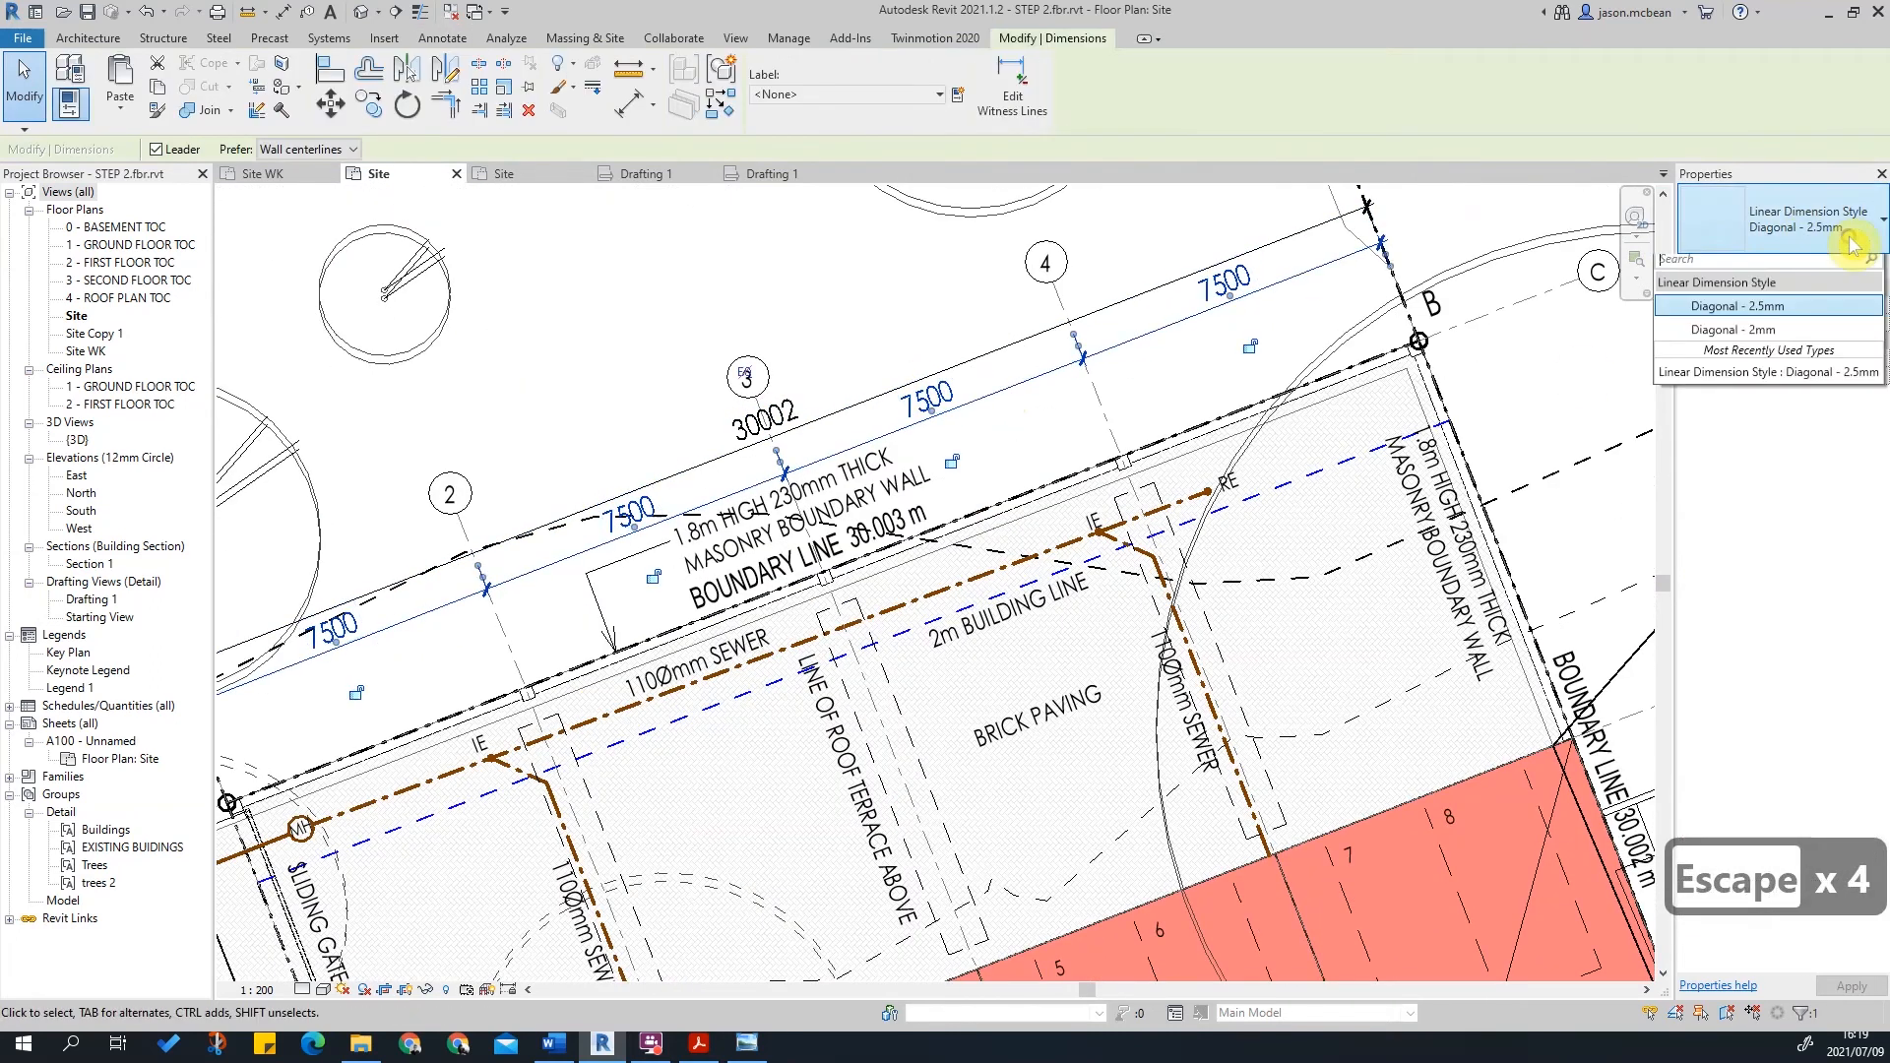
left_click(1765, 347)
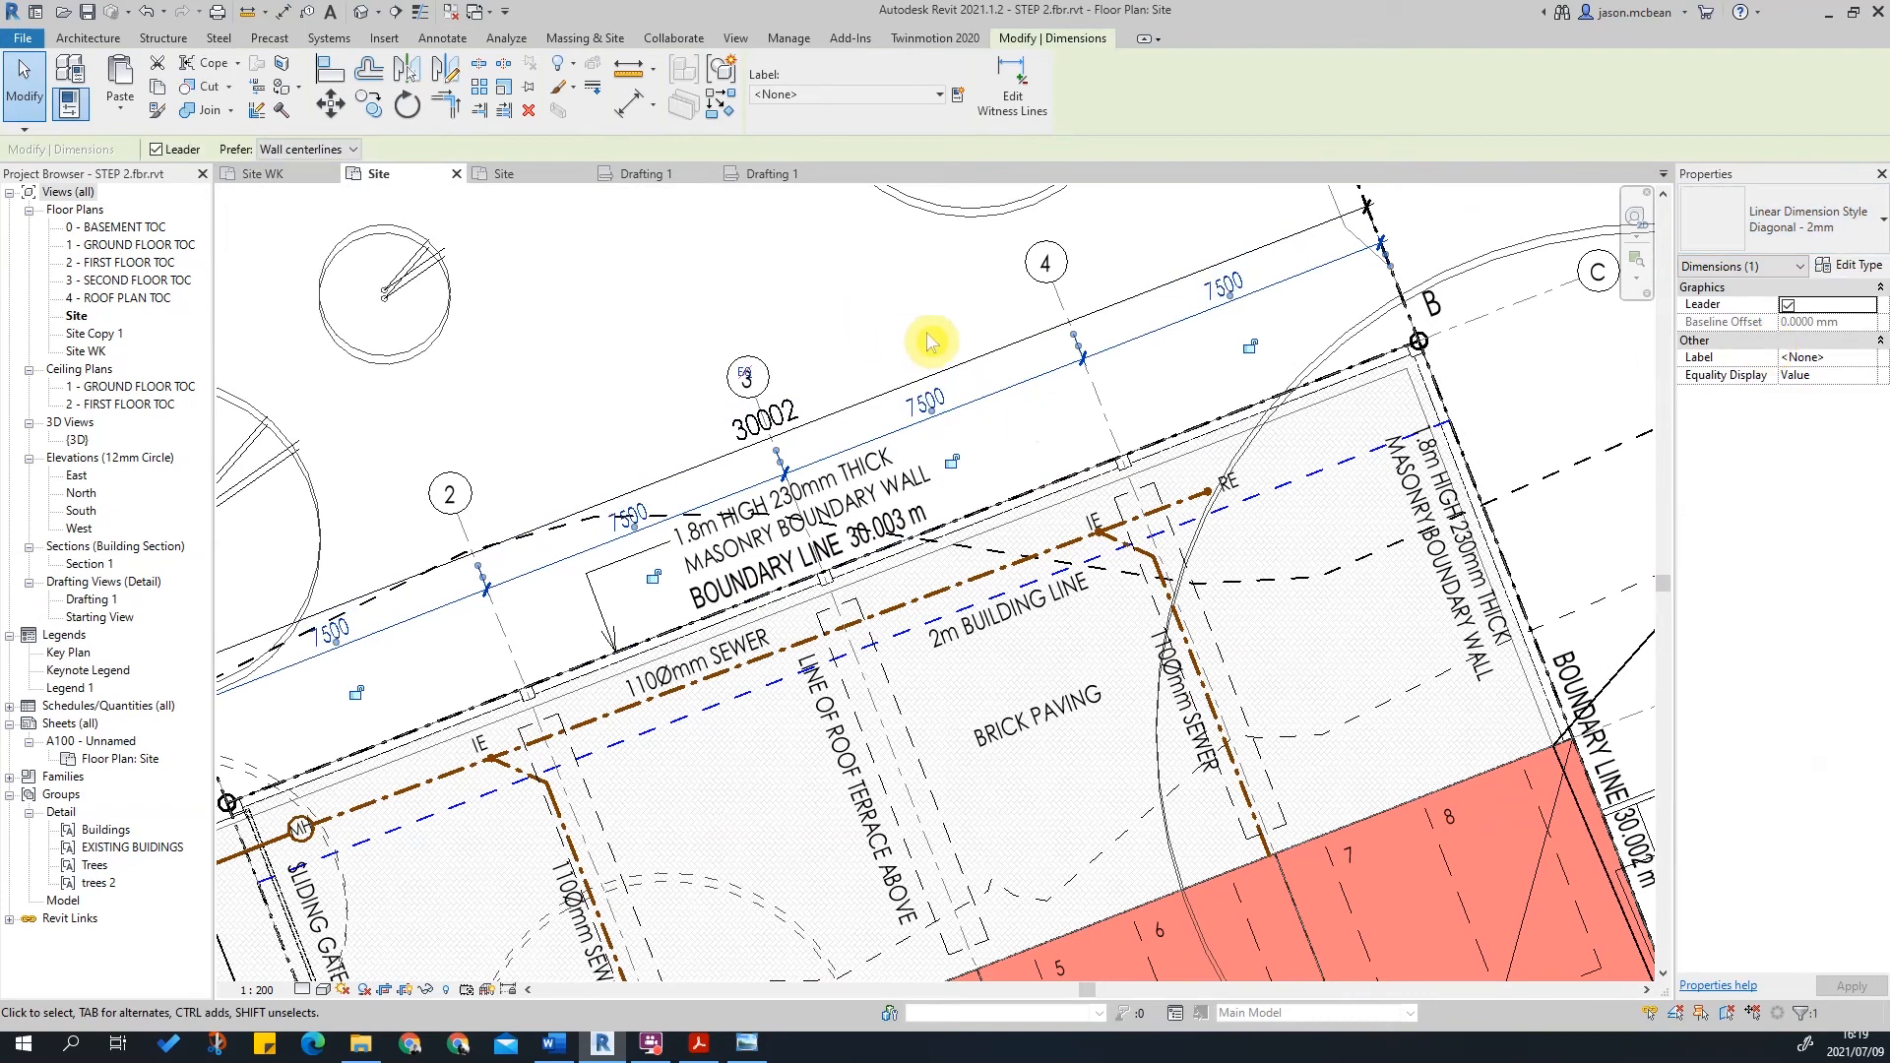
key("Escape")
key("Escape")
Step: Match the overall dimension between grid lines 1 and 5 to the type of the inner dimension chain
scroll(962, 355, "up", 2)
type("m")
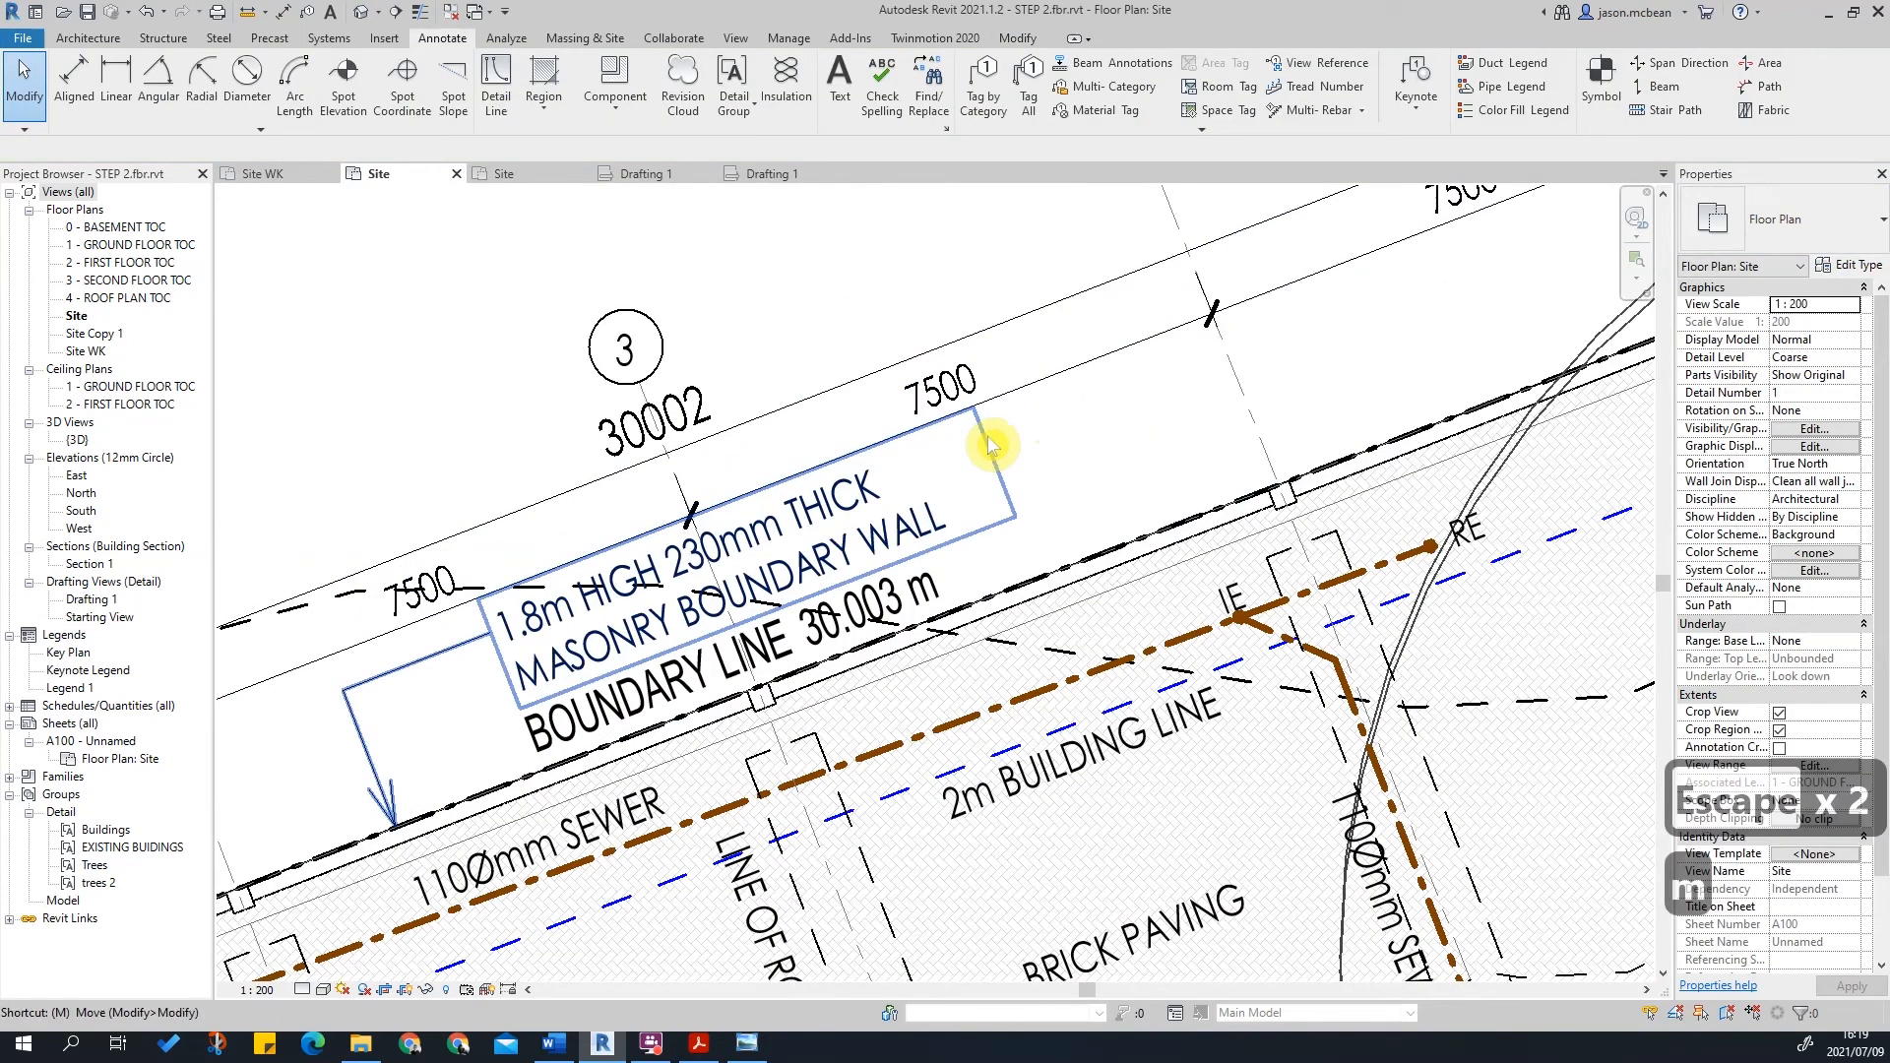
type("a")
left_click(970, 401)
left_click(676, 410)
key("Escape")
key("Escape")
scroll(977, 345, "down", 3)
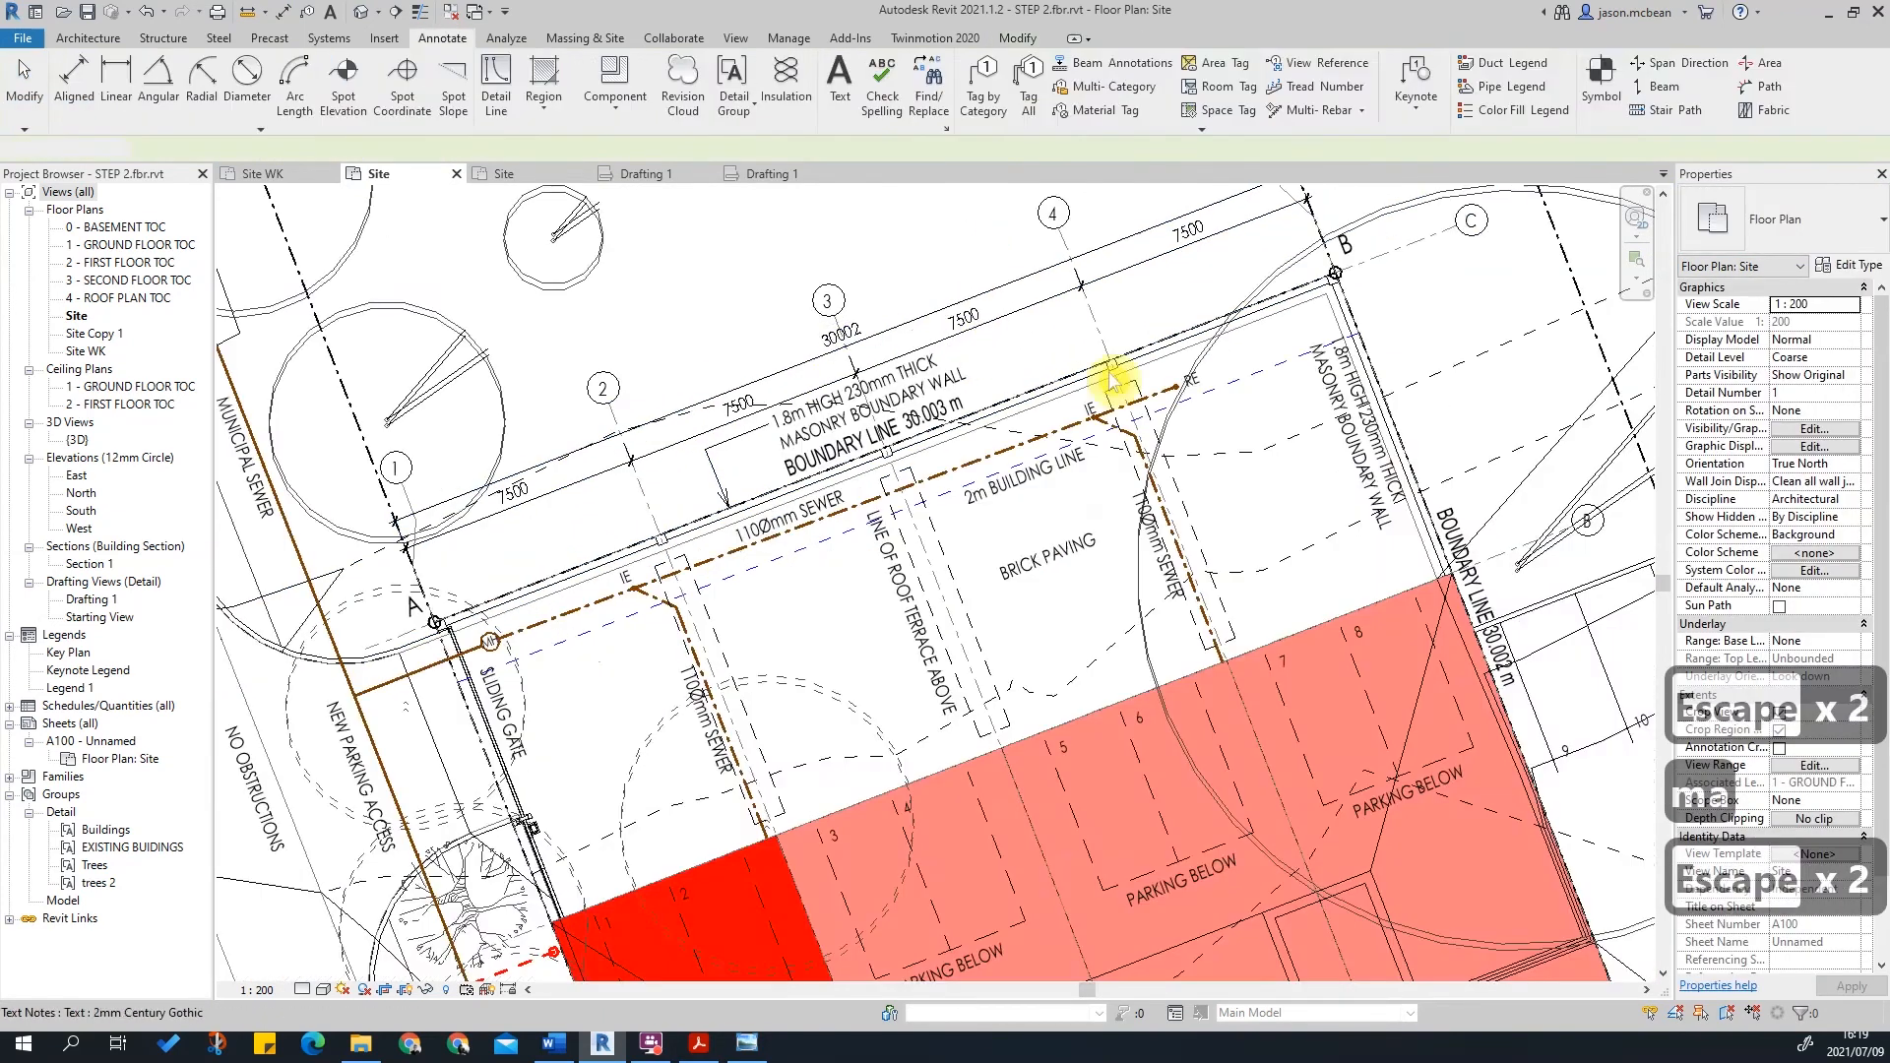
Step: Start an aligned dimension chain outside the boundary between corners B and C, from grid line C to grid line B
scroll(1083, 365, "down", 2)
scroll(1202, 380, "up", 1)
scroll(1132, 338, "down", 1)
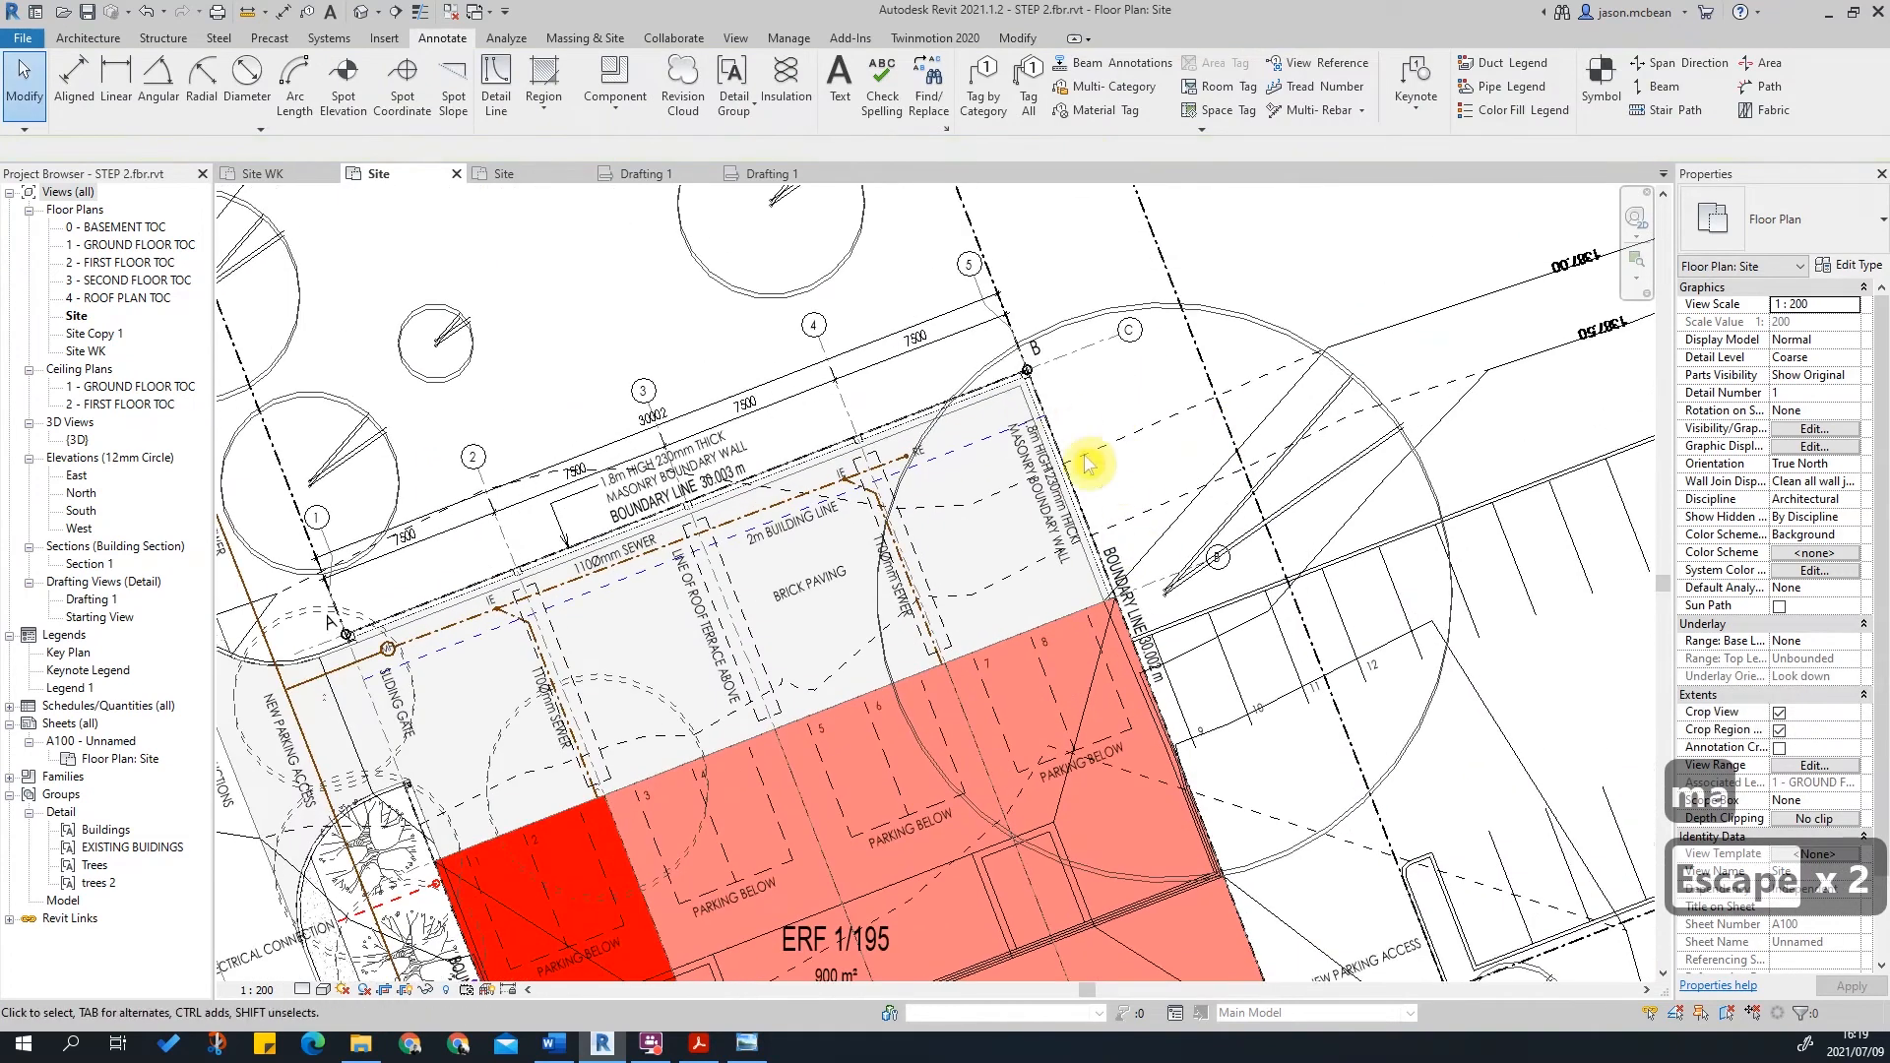
key("Escape")
scroll(1073, 430, "up", 2)
scroll(1046, 371, "up", 2)
key("d")
key("i")
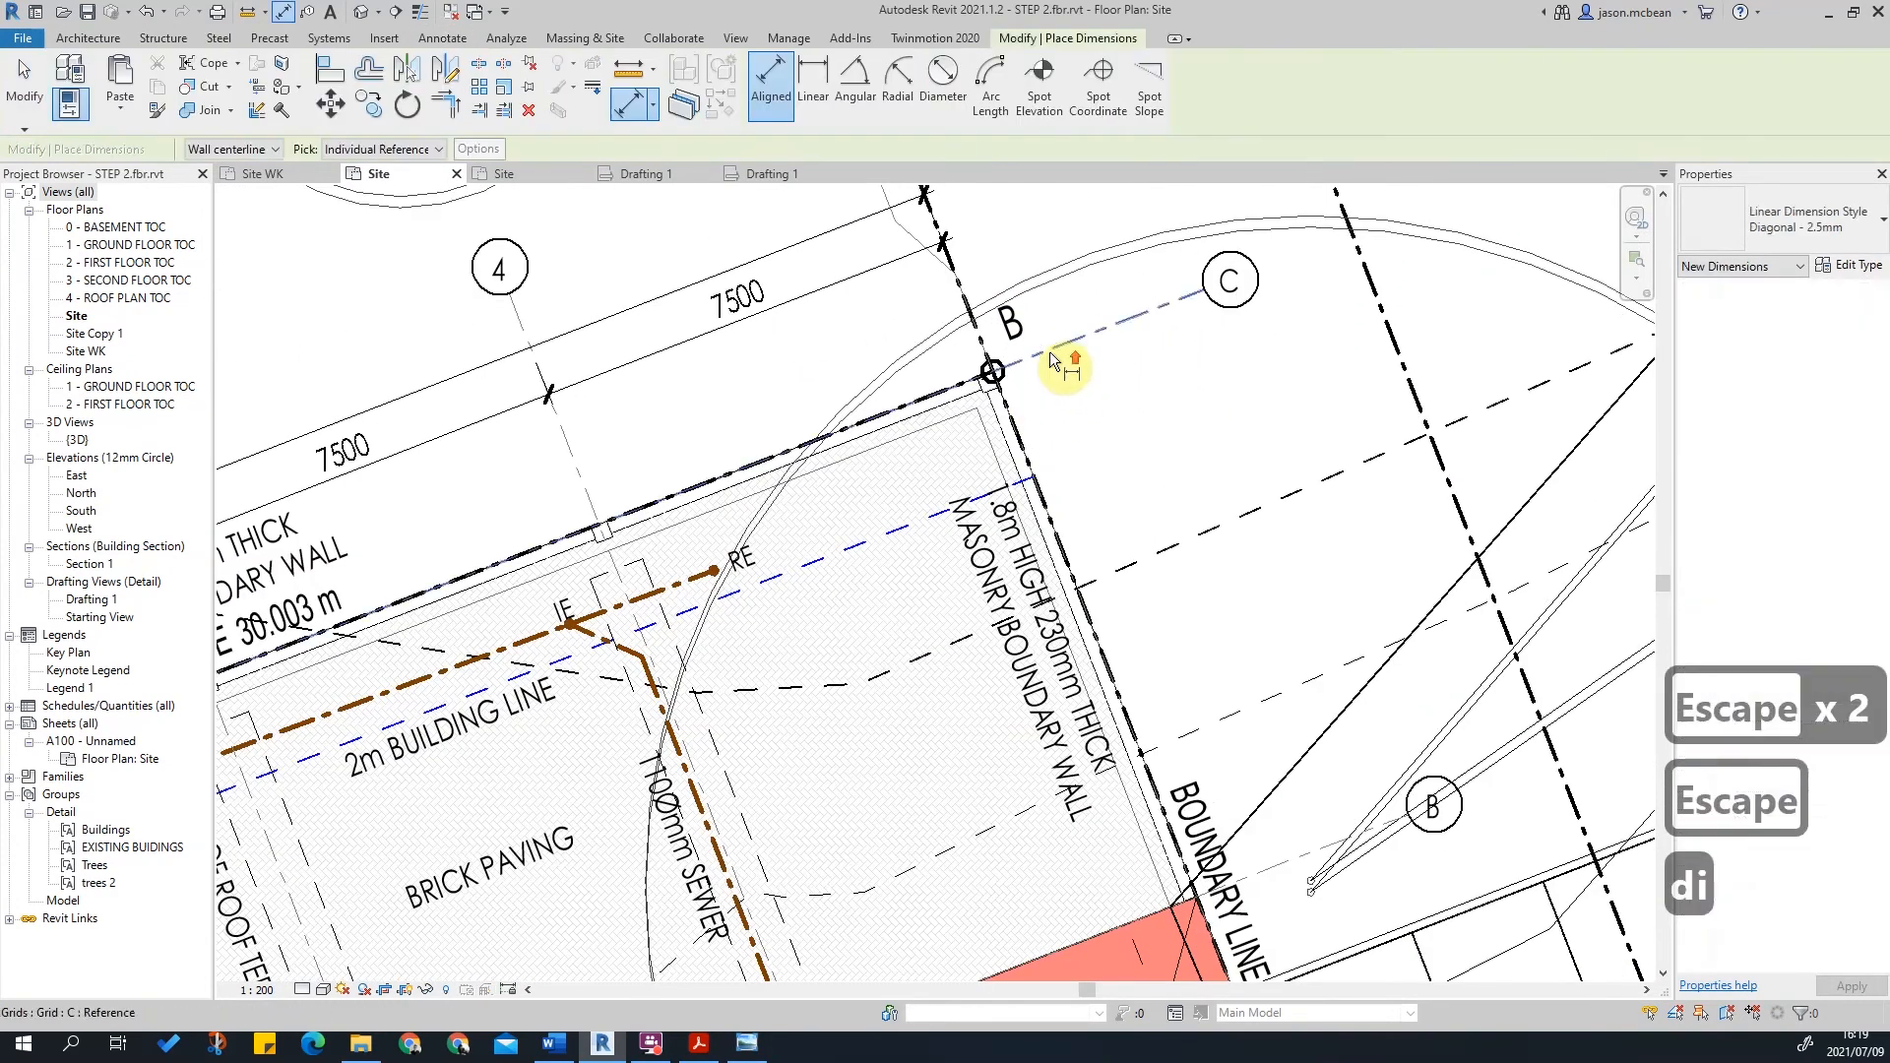
scroll(1051, 367, "up", 1)
left_click(1047, 371)
scroll(1280, 808, "up", 2)
scroll(1236, 620, "up", 2)
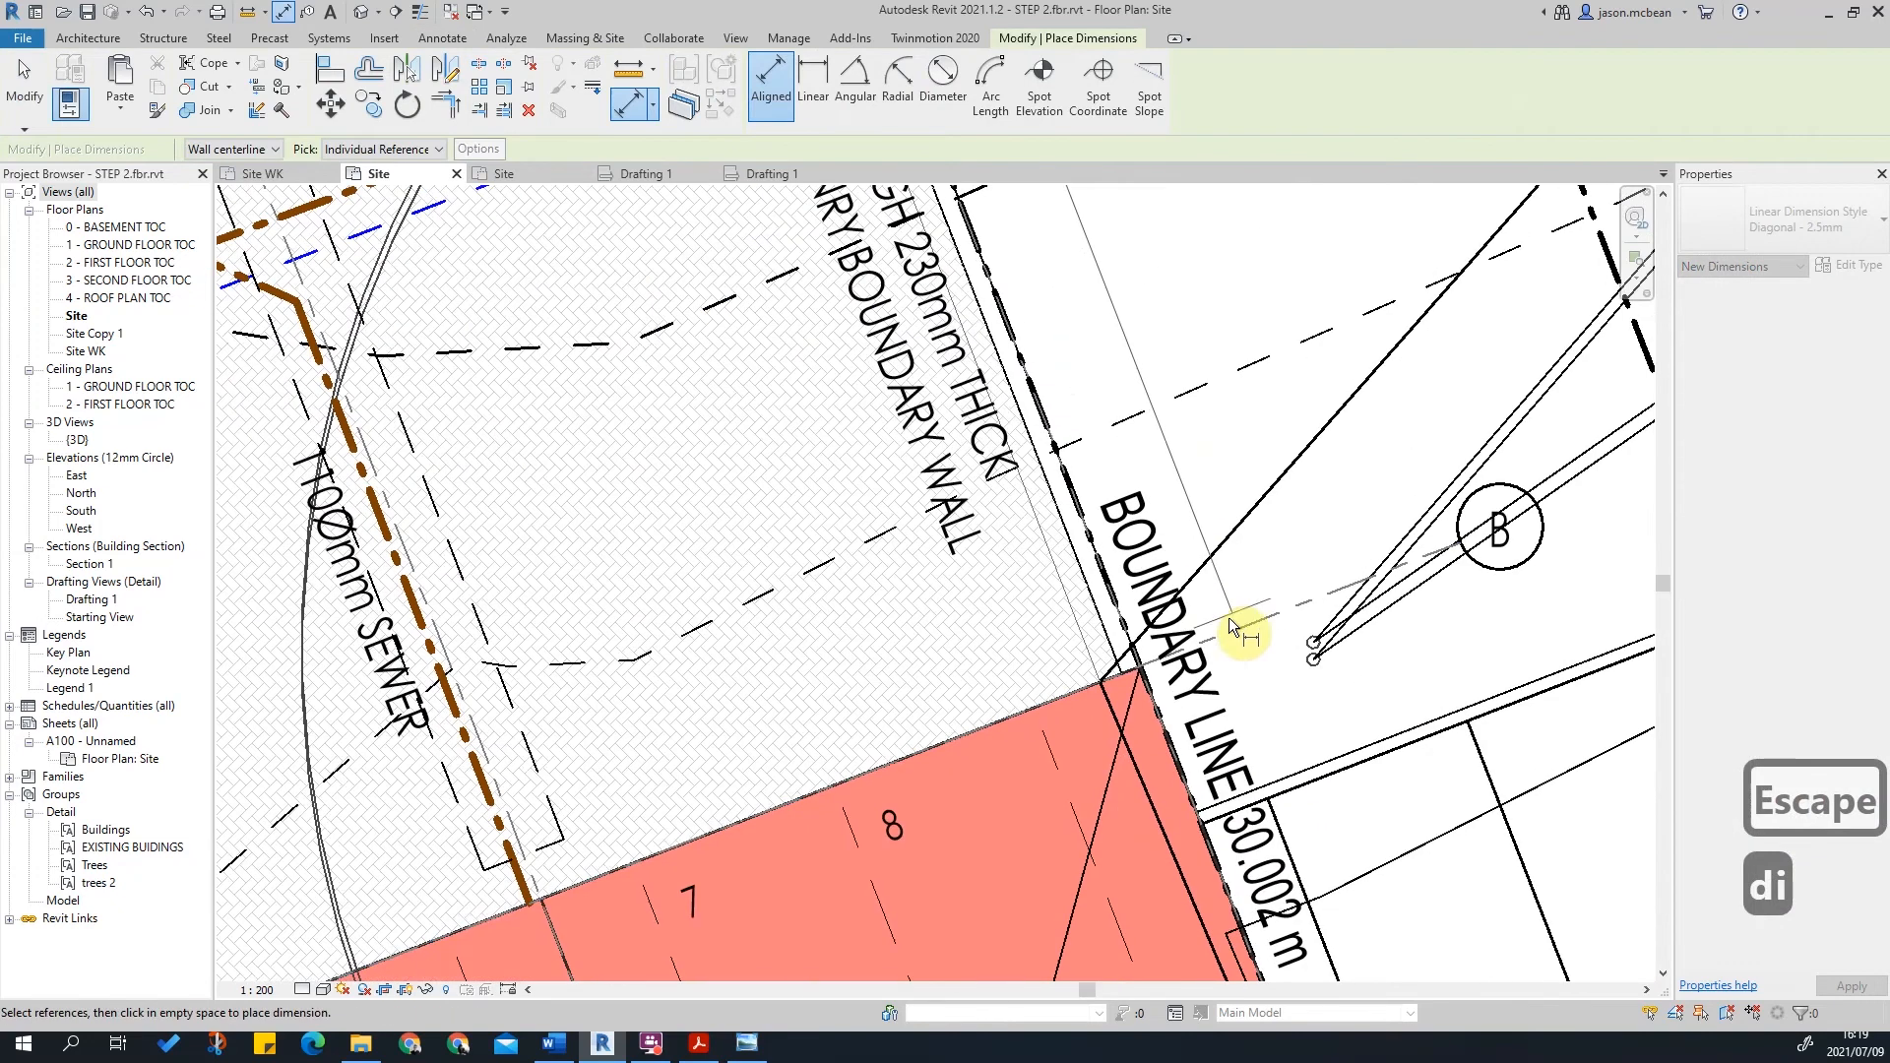
scroll(1270, 564, "down", 2)
middle_click_drag(1264, 584, 1203, 467)
scroll(1205, 469, "down", 1)
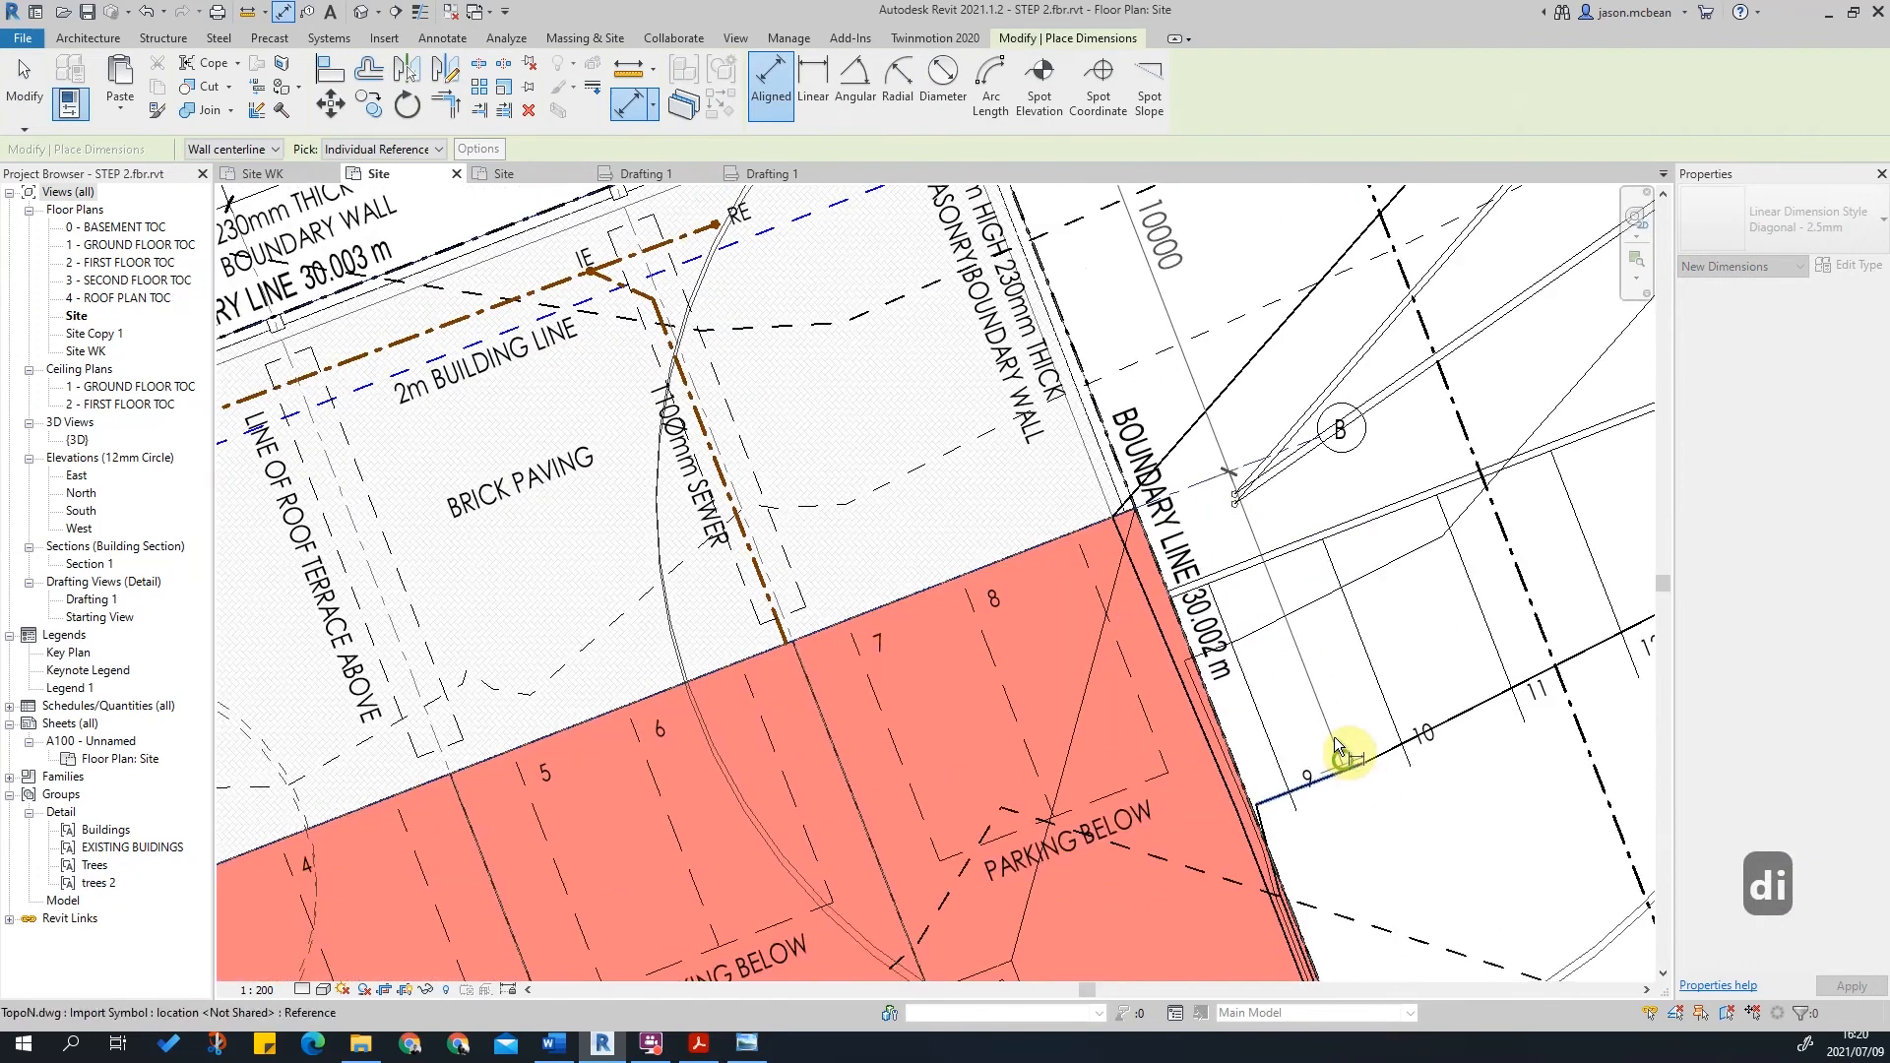
Step: Extend the lettered-grid dimension chain to grid line A near corner C and place it outside the boundary
middle_click_drag(1341, 770, 1203, 477)
middle_click_drag(1283, 776, 1220, 431)
scroll(1329, 781, "down", 1)
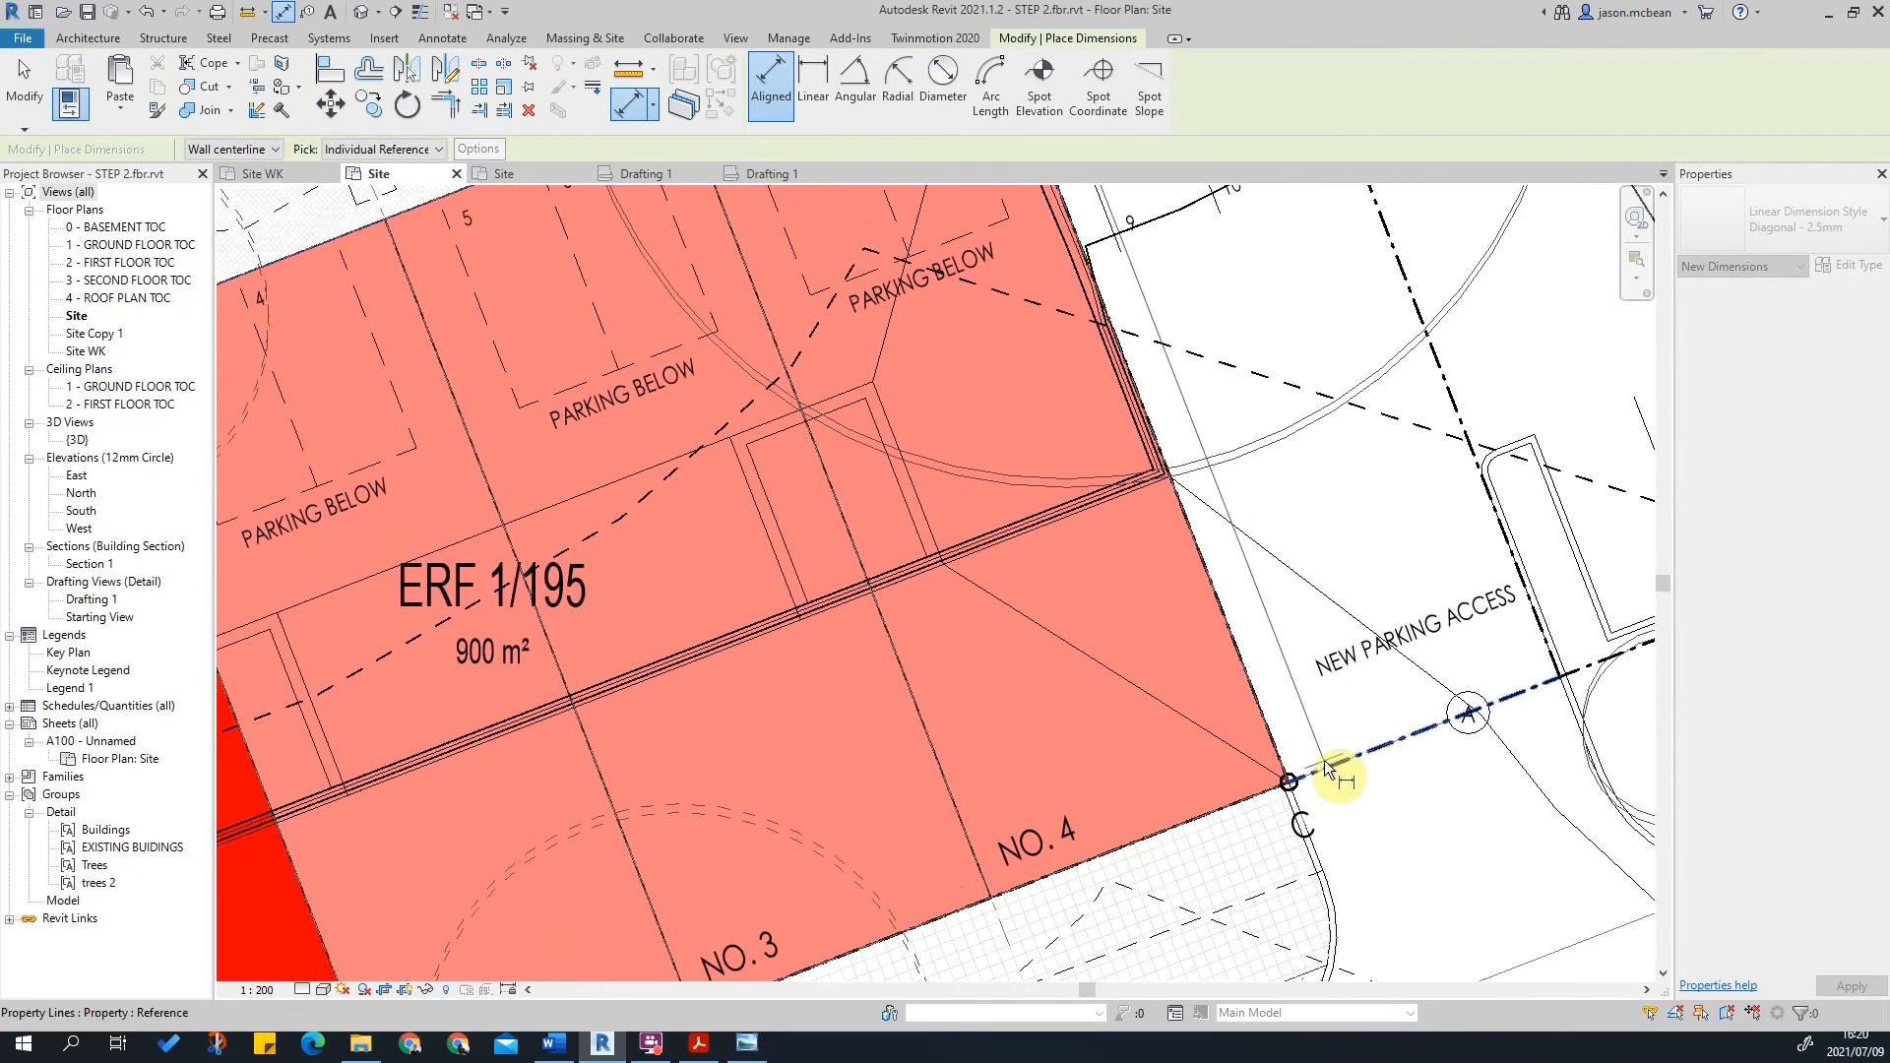
scroll(1329, 758, "down", 1)
middle_click_drag(1266, 577, 1303, 738)
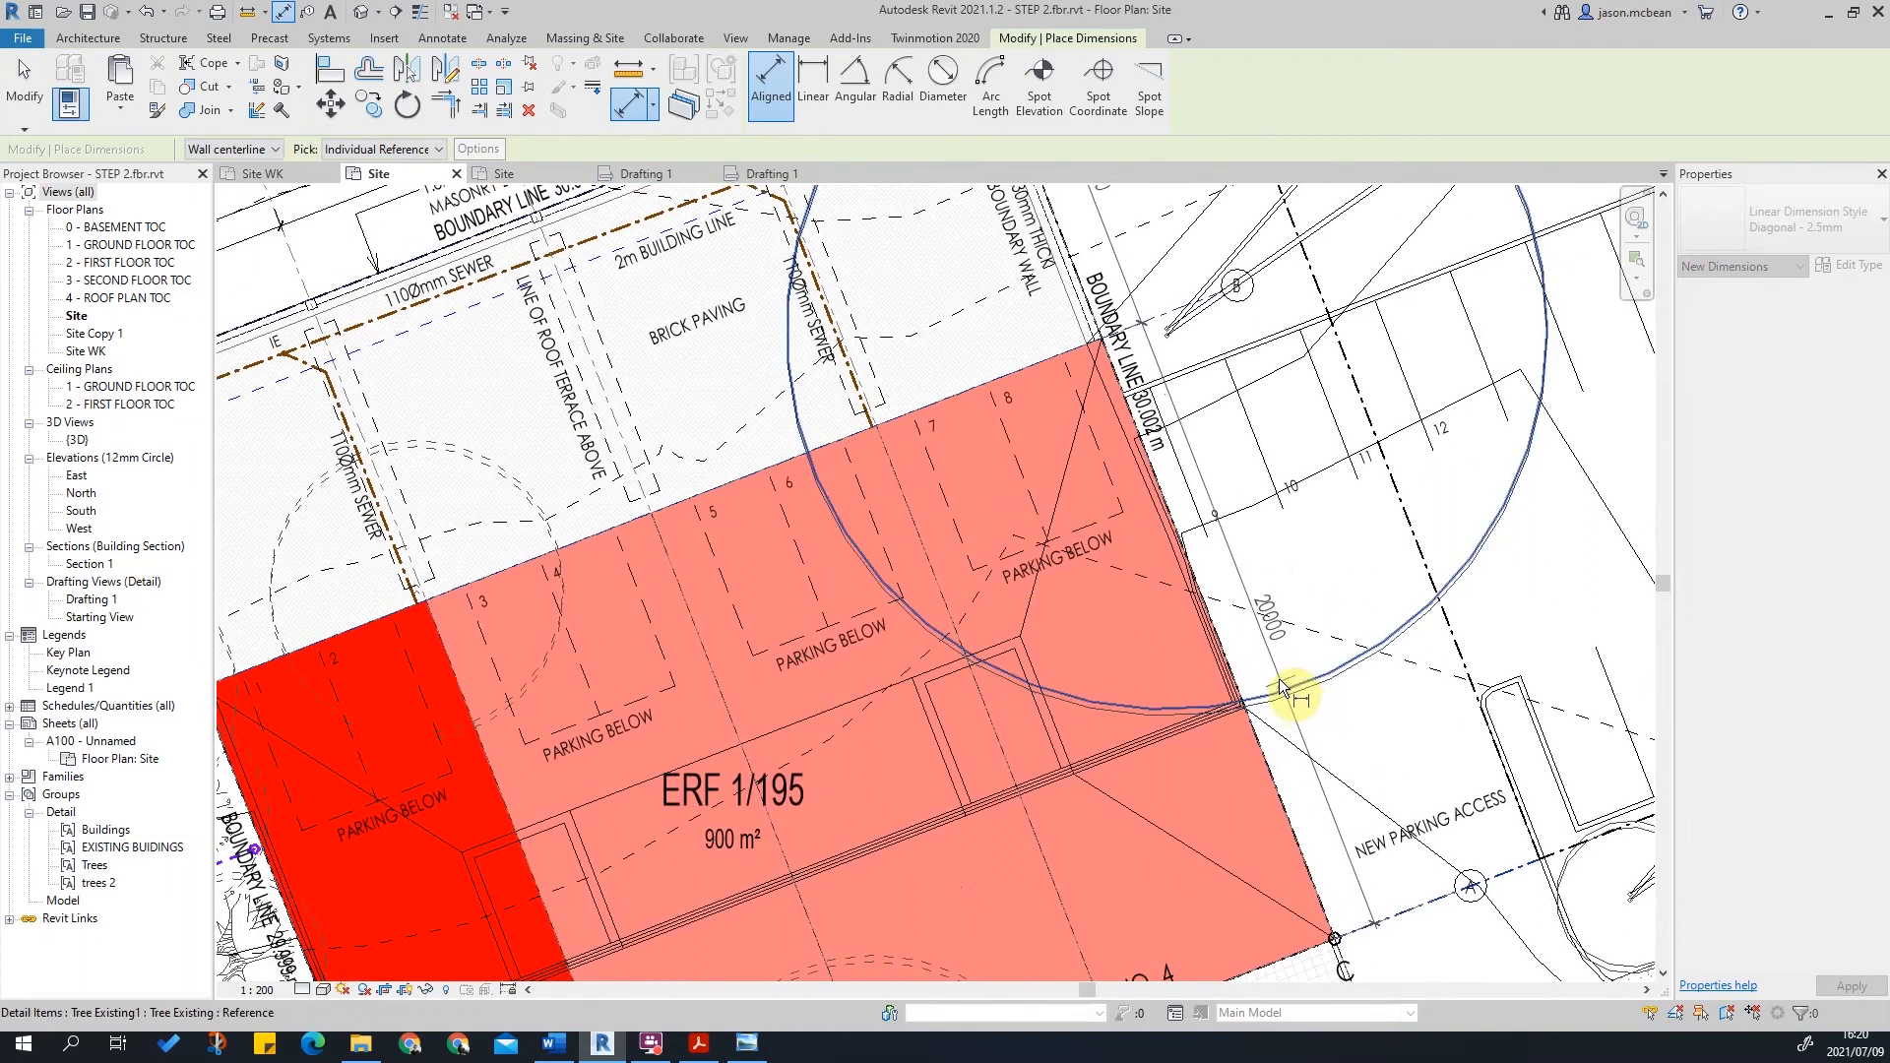
scroll(1290, 650, "down", 3)
scroll(1148, 413, "up", 1)
scroll(1132, 358, "up", 2)
key("Escape")
Step: Place an overall aligned dimension from grid line C to grid line A, outside the lettered-grid chain
scroll(1263, 596, "down", 2)
middle_click_drag(1245, 641, 1135, 396)
scroll(1158, 459, "up", 3)
scroll(1156, 457, "down", 4)
scroll(1294, 839, "up", 2)
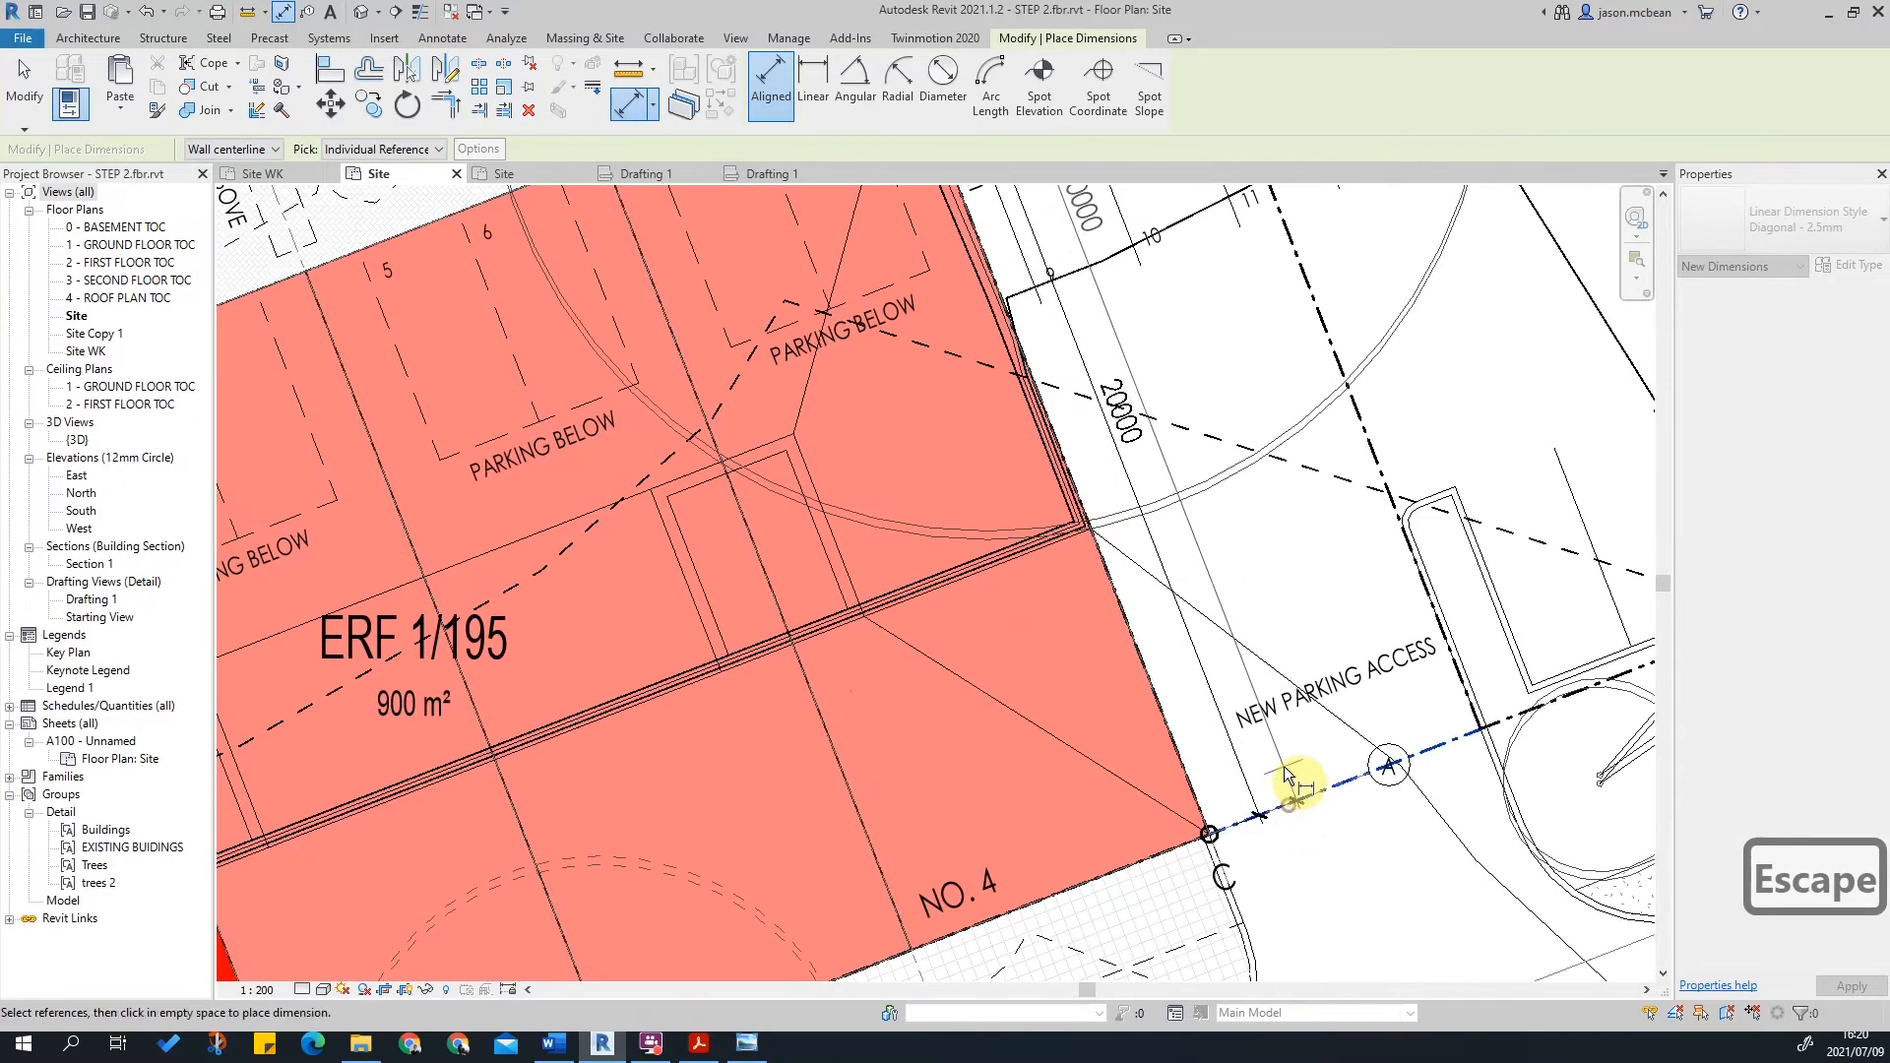
scroll(1287, 670, "down", 3)
key("Escape")
scroll(1259, 568, "down", 1)
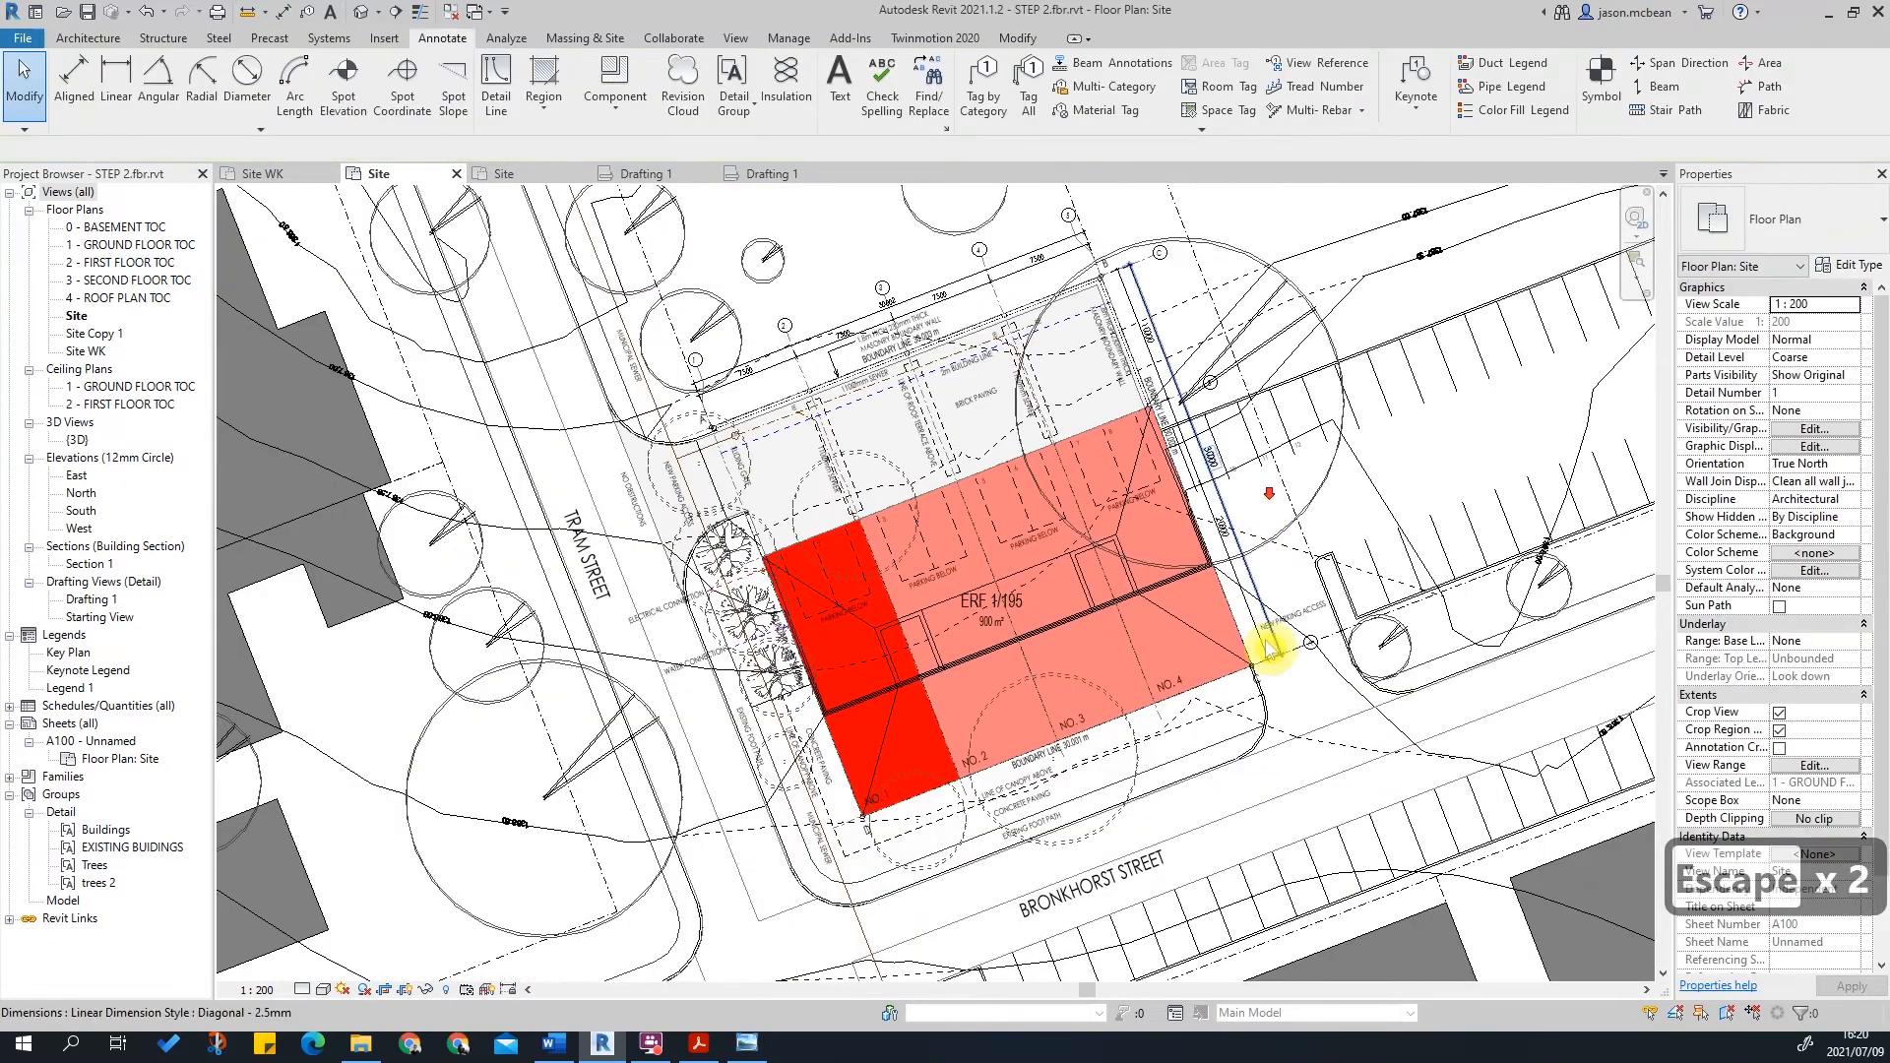
Step: Start an aligned dimension chain along the Tram Street boundary from the concrete paving edge through grid line B and across the parking access to corner A
middle_click_drag(1239, 767, 1297, 691)
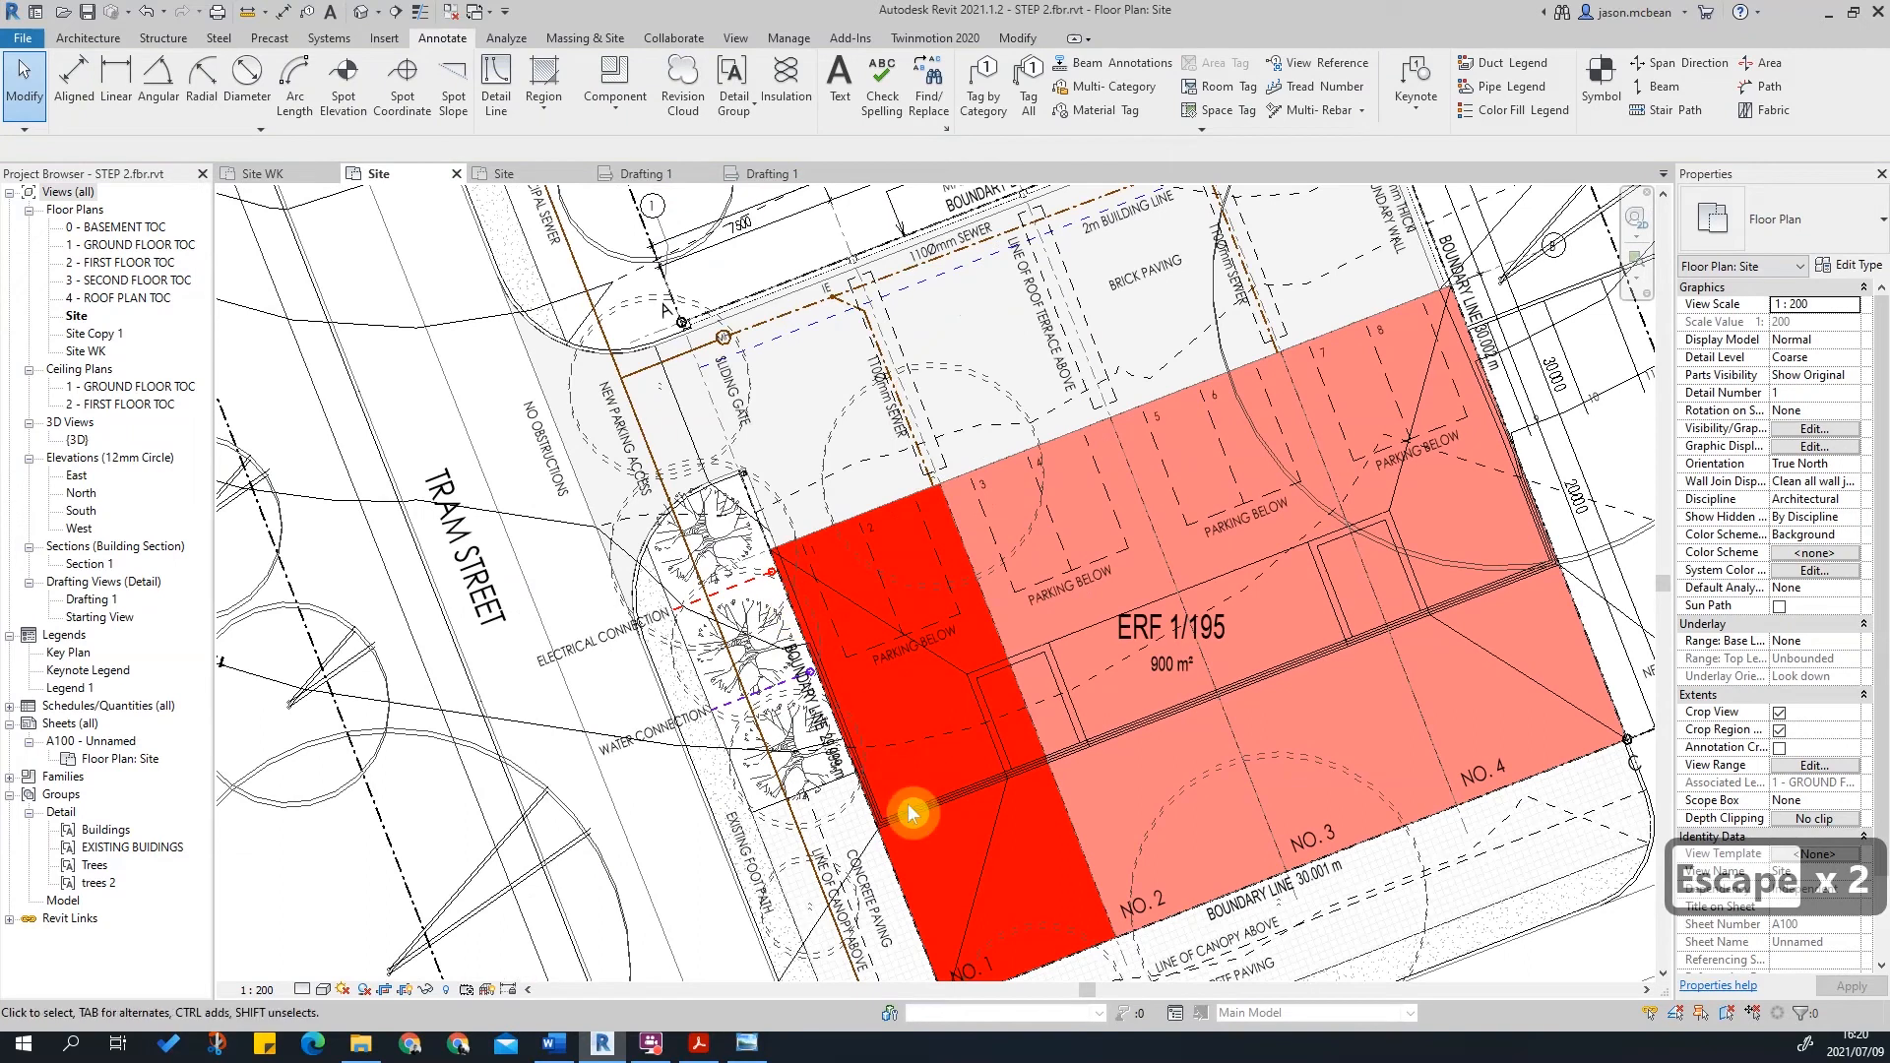
scroll(898, 784, "up", 5)
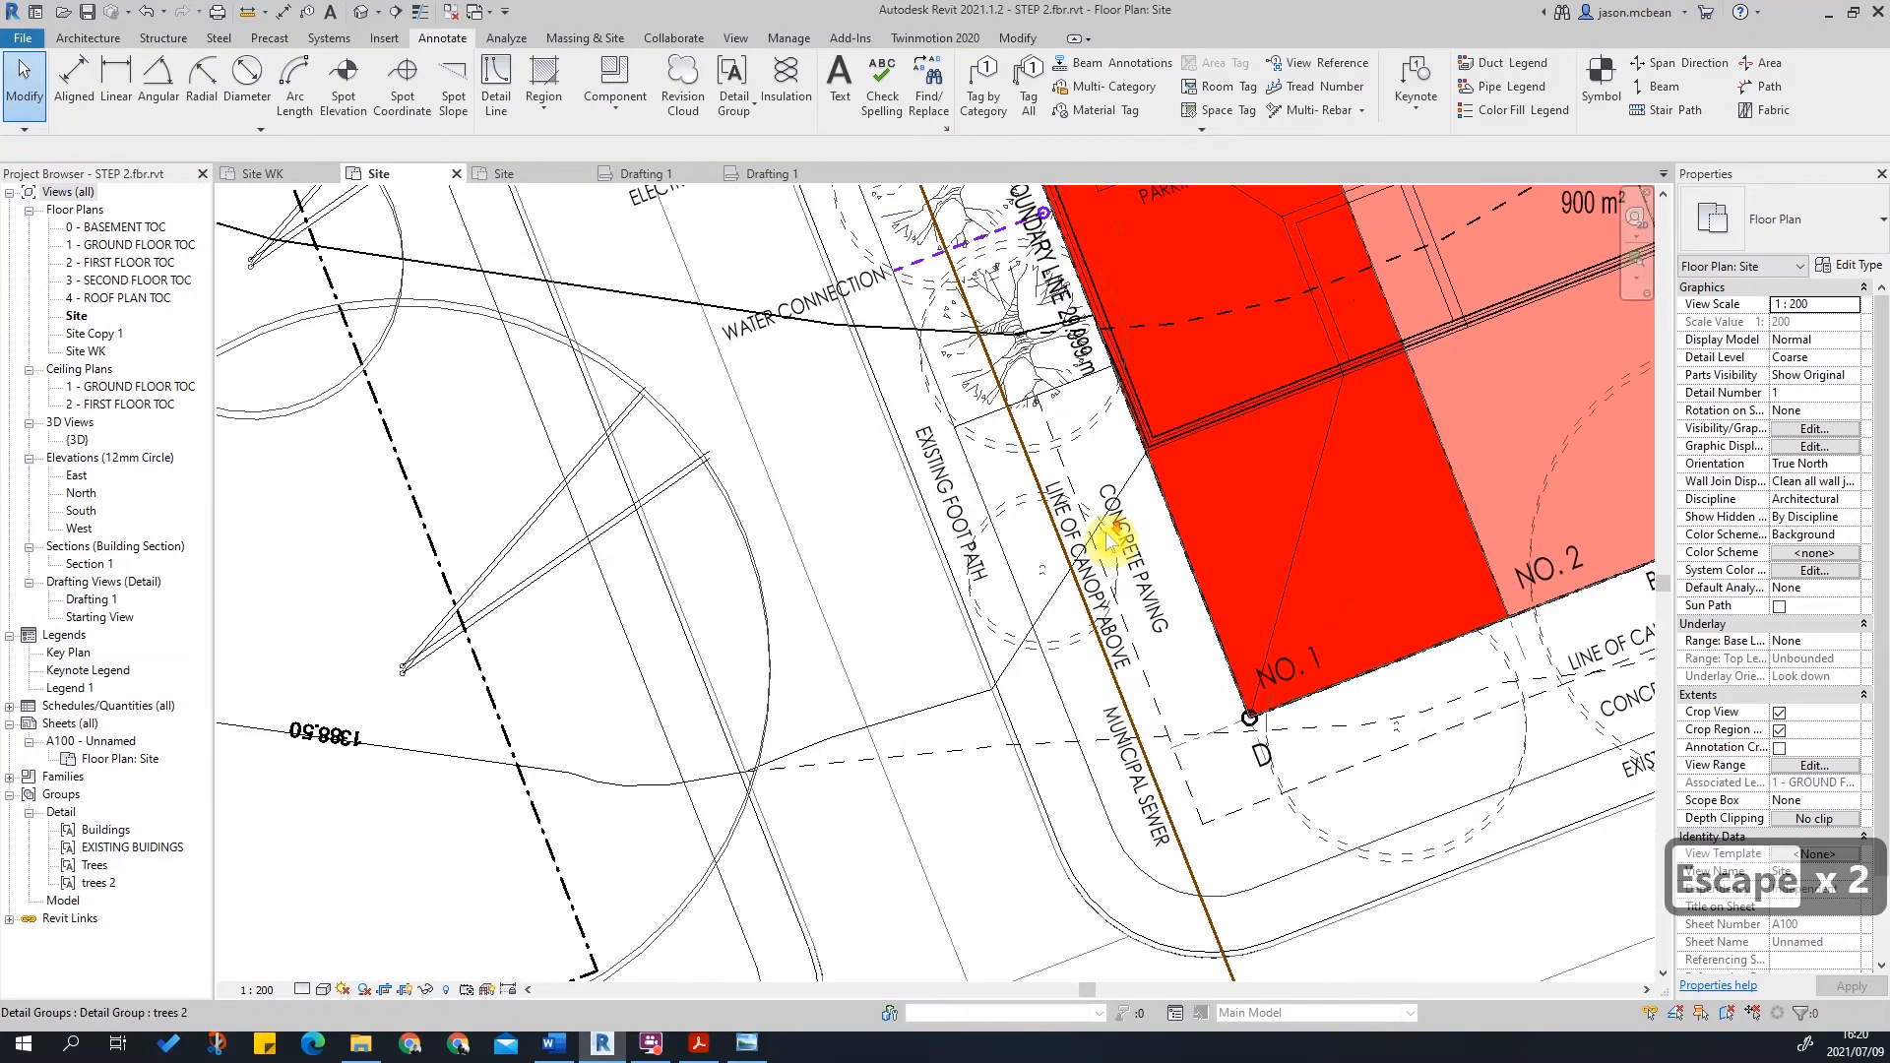
key("d")
key("i")
scroll(1055, 551, "up", 4)
scroll(1148, 316, "down", 3)
scroll(1200, 433, "up", 4)
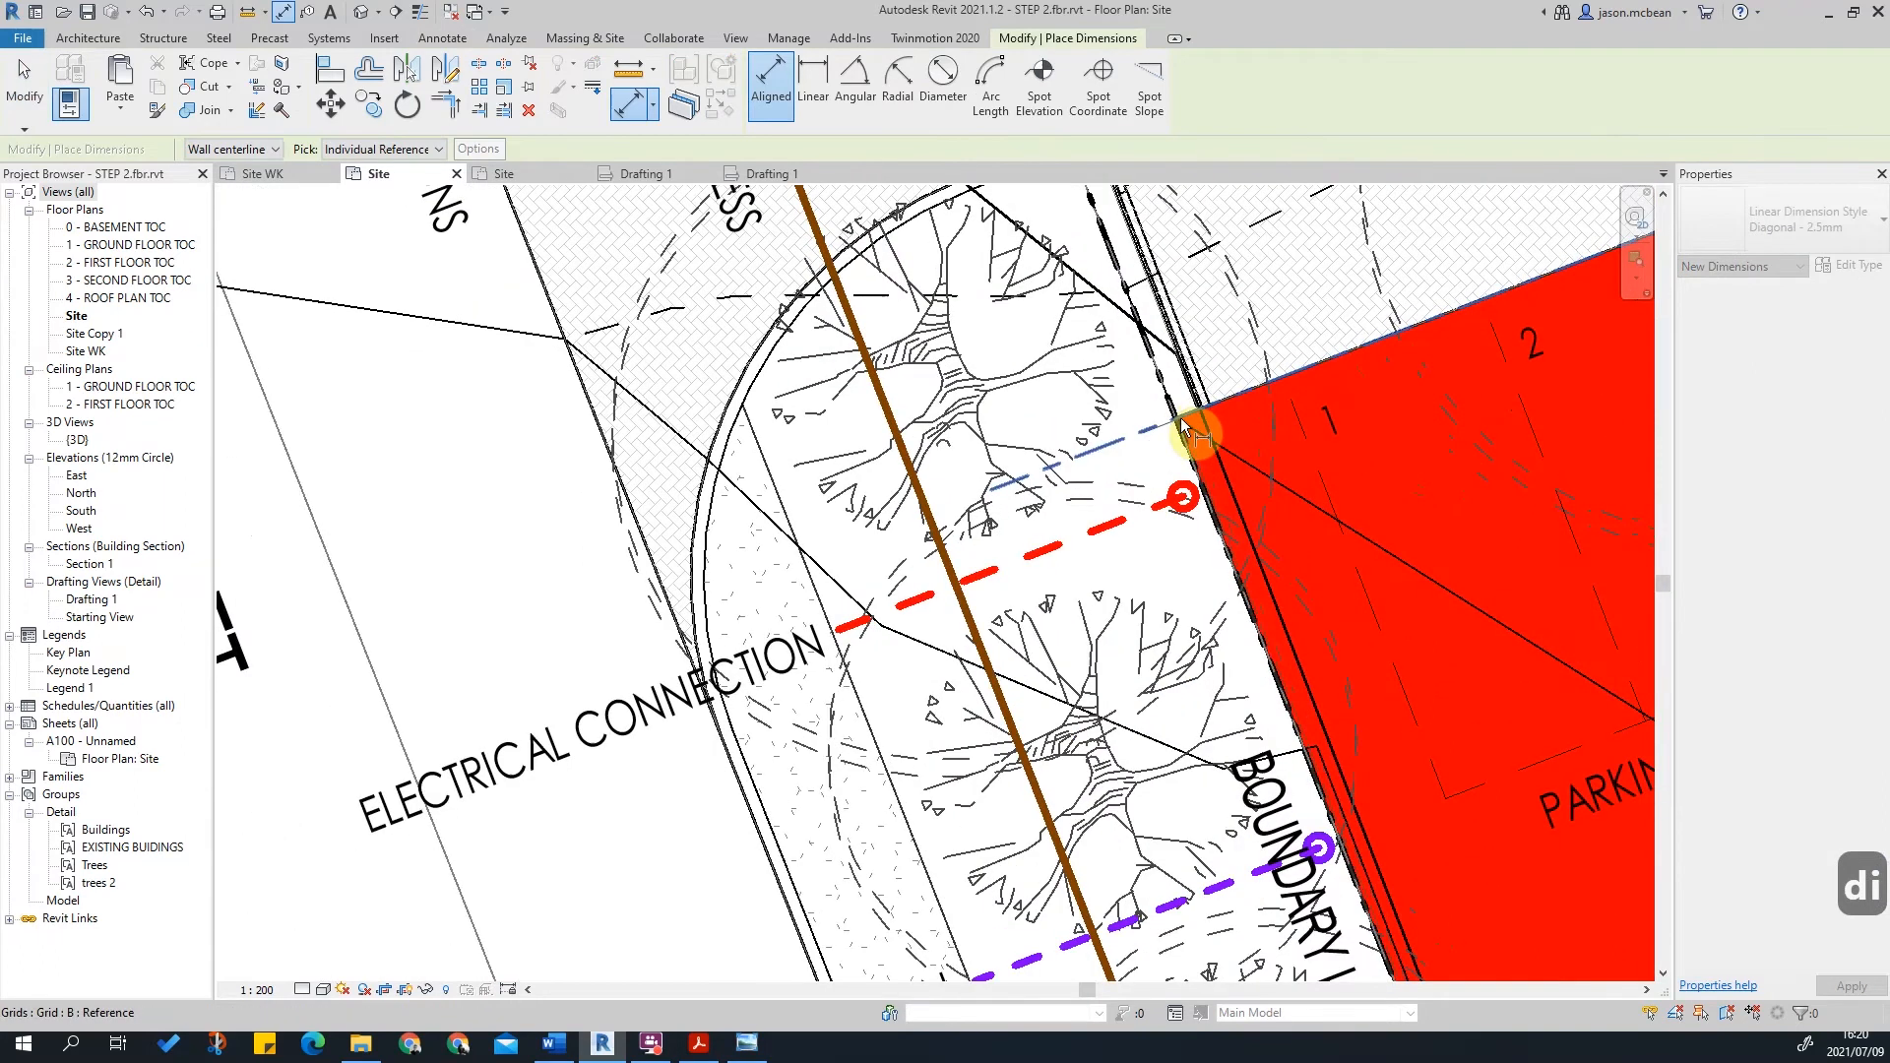
scroll(1139, 434, "down", 4)
scroll(1013, 423, "up", 3)
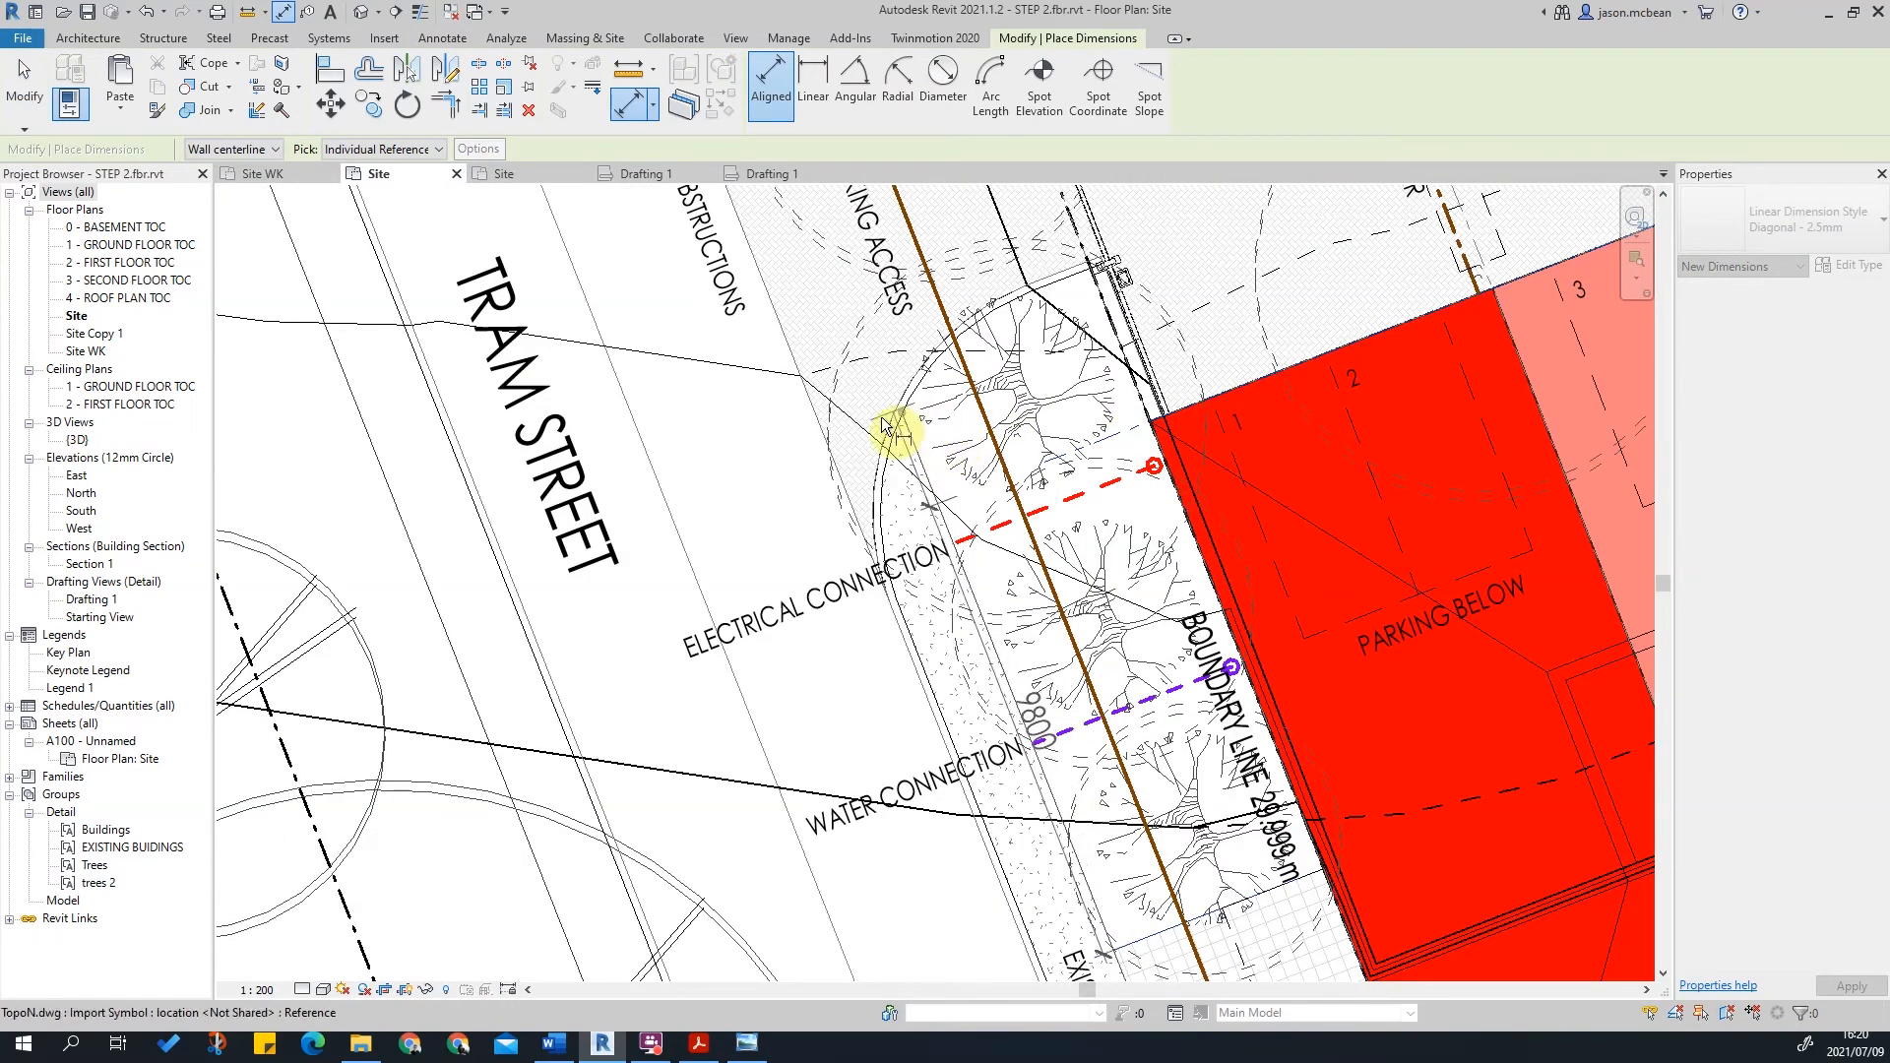
scroll(1103, 532, "up", 6)
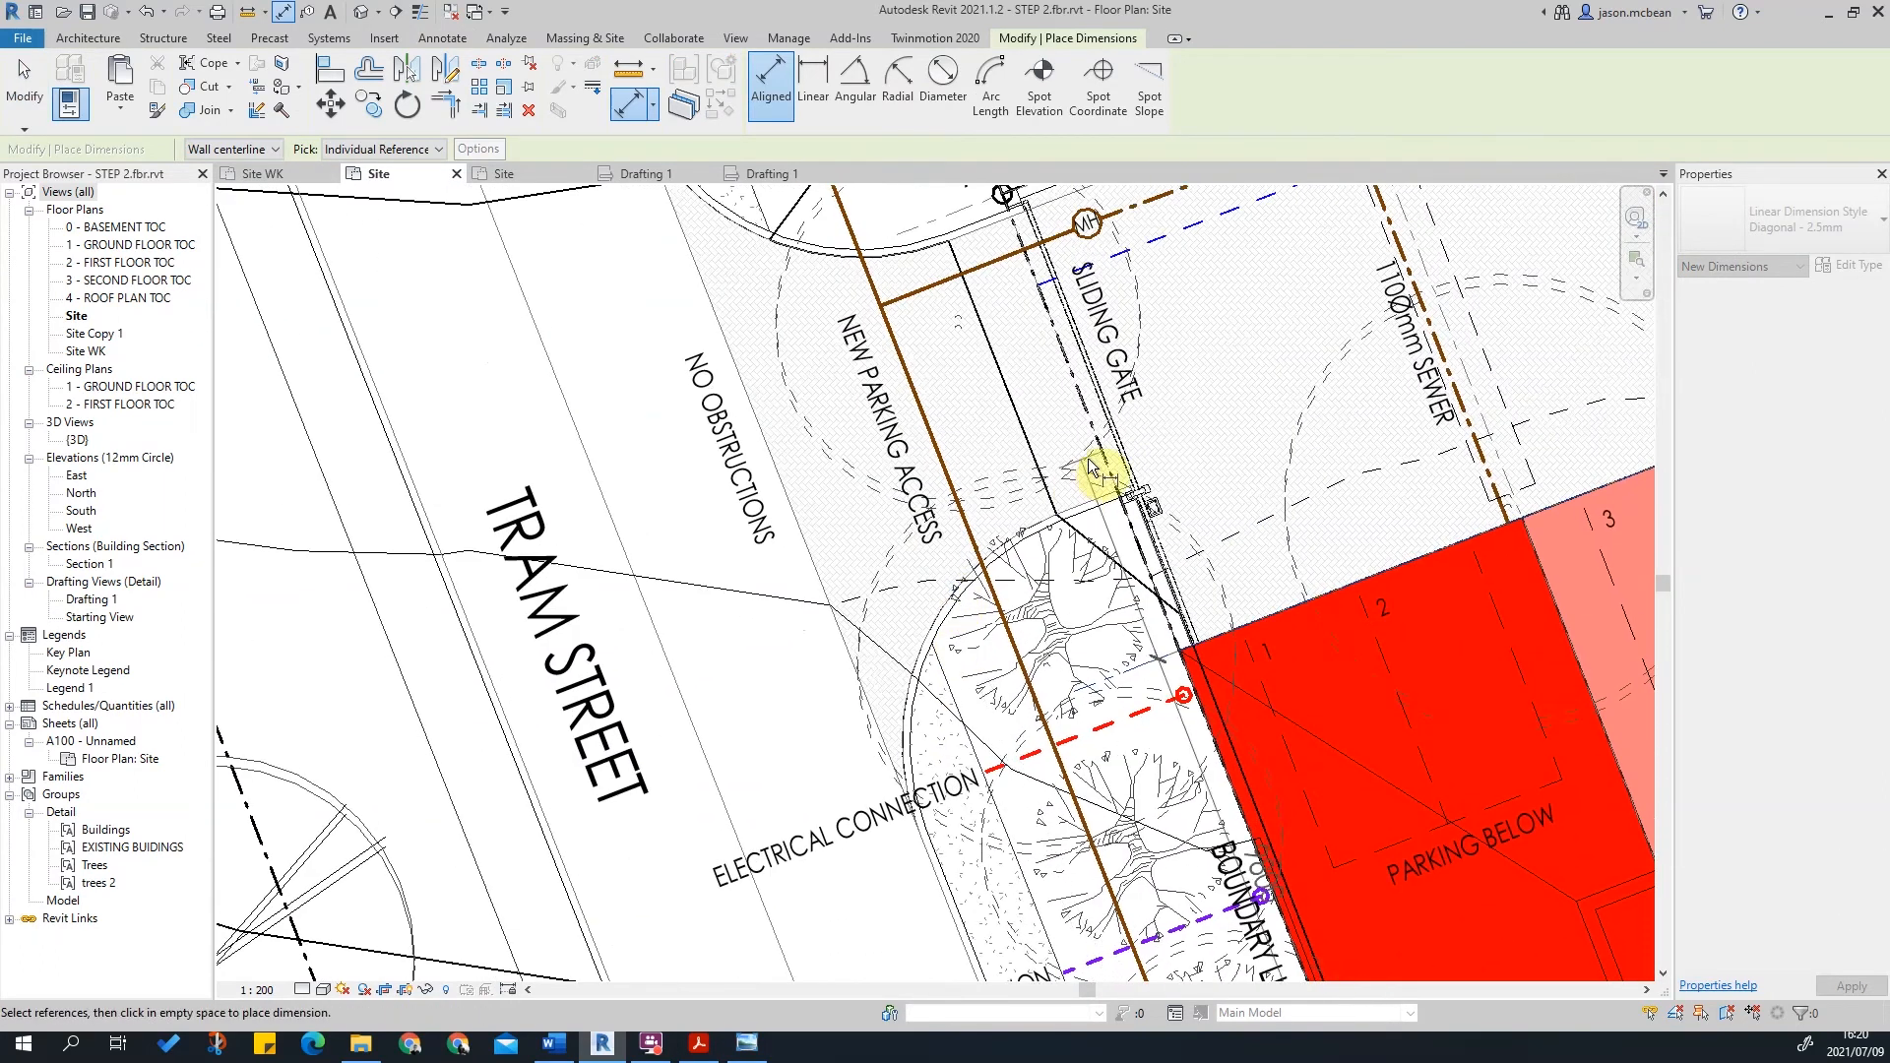
scroll(1109, 576, "down", 4)
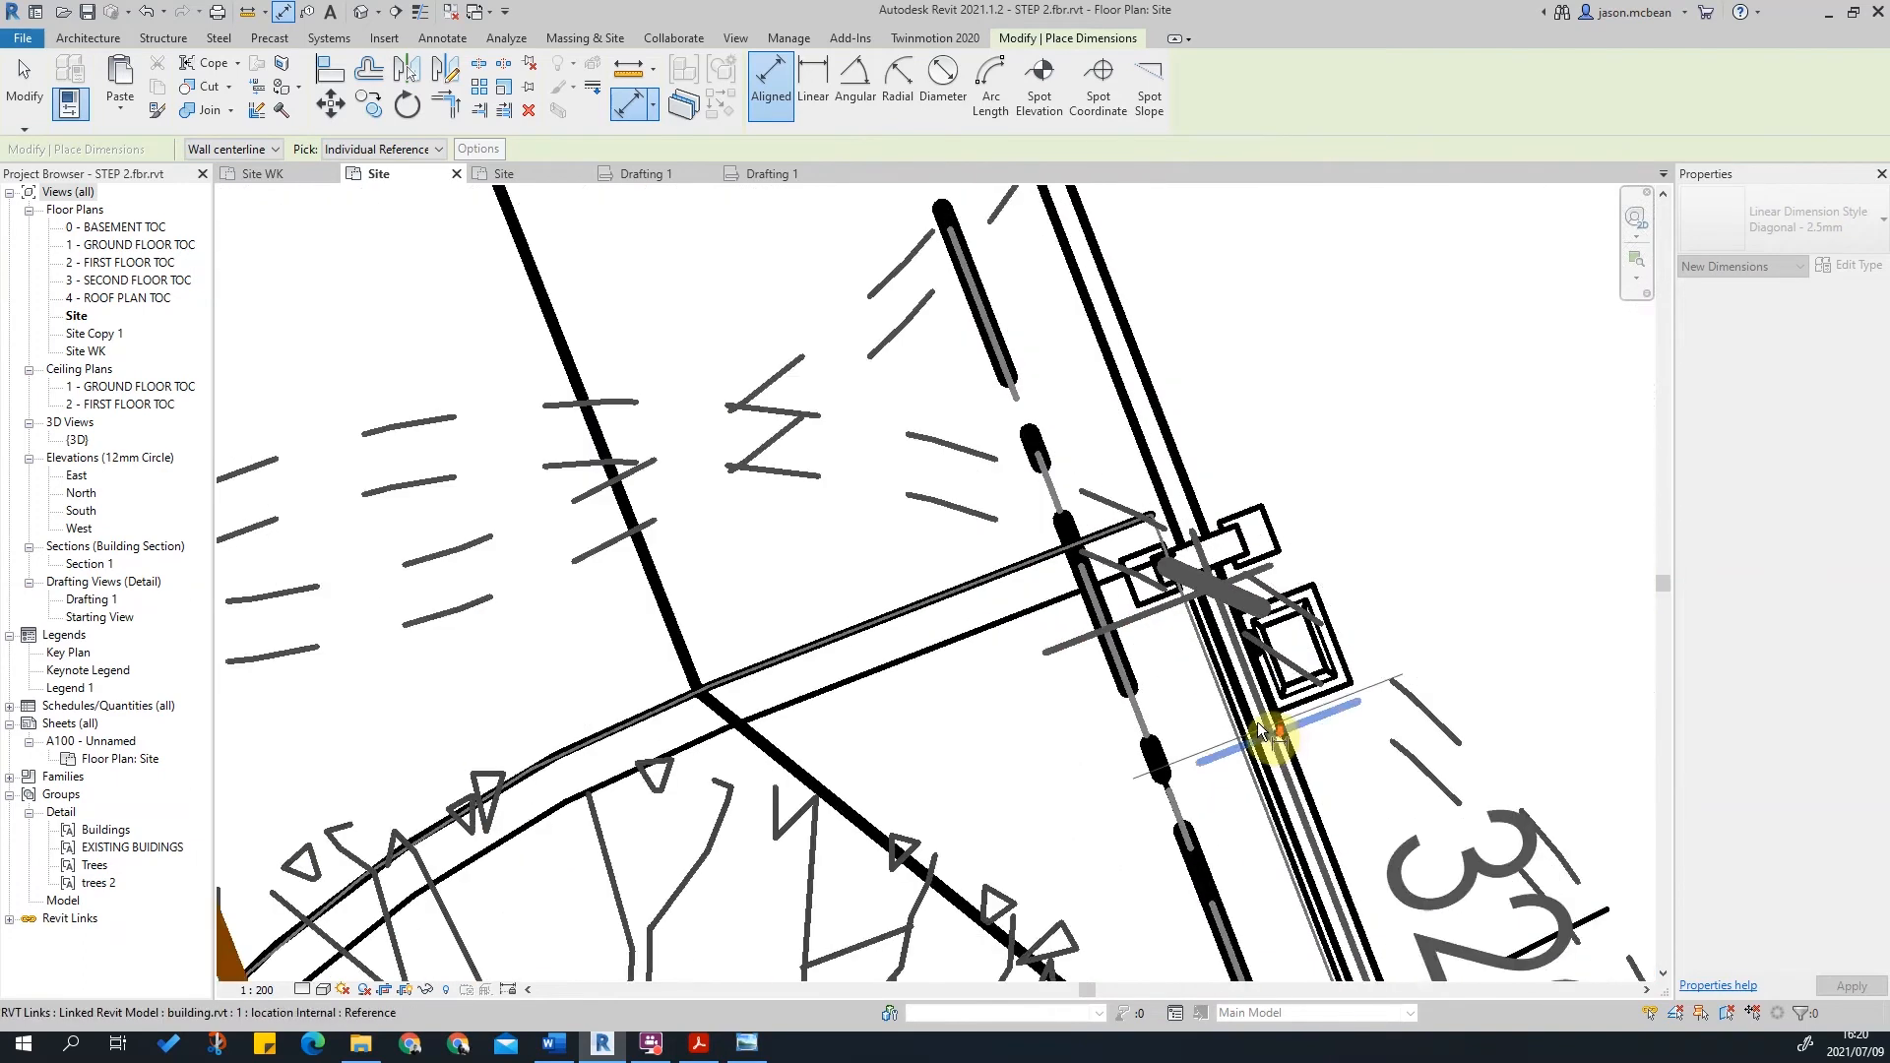
scroll(1195, 595, "up", 6)
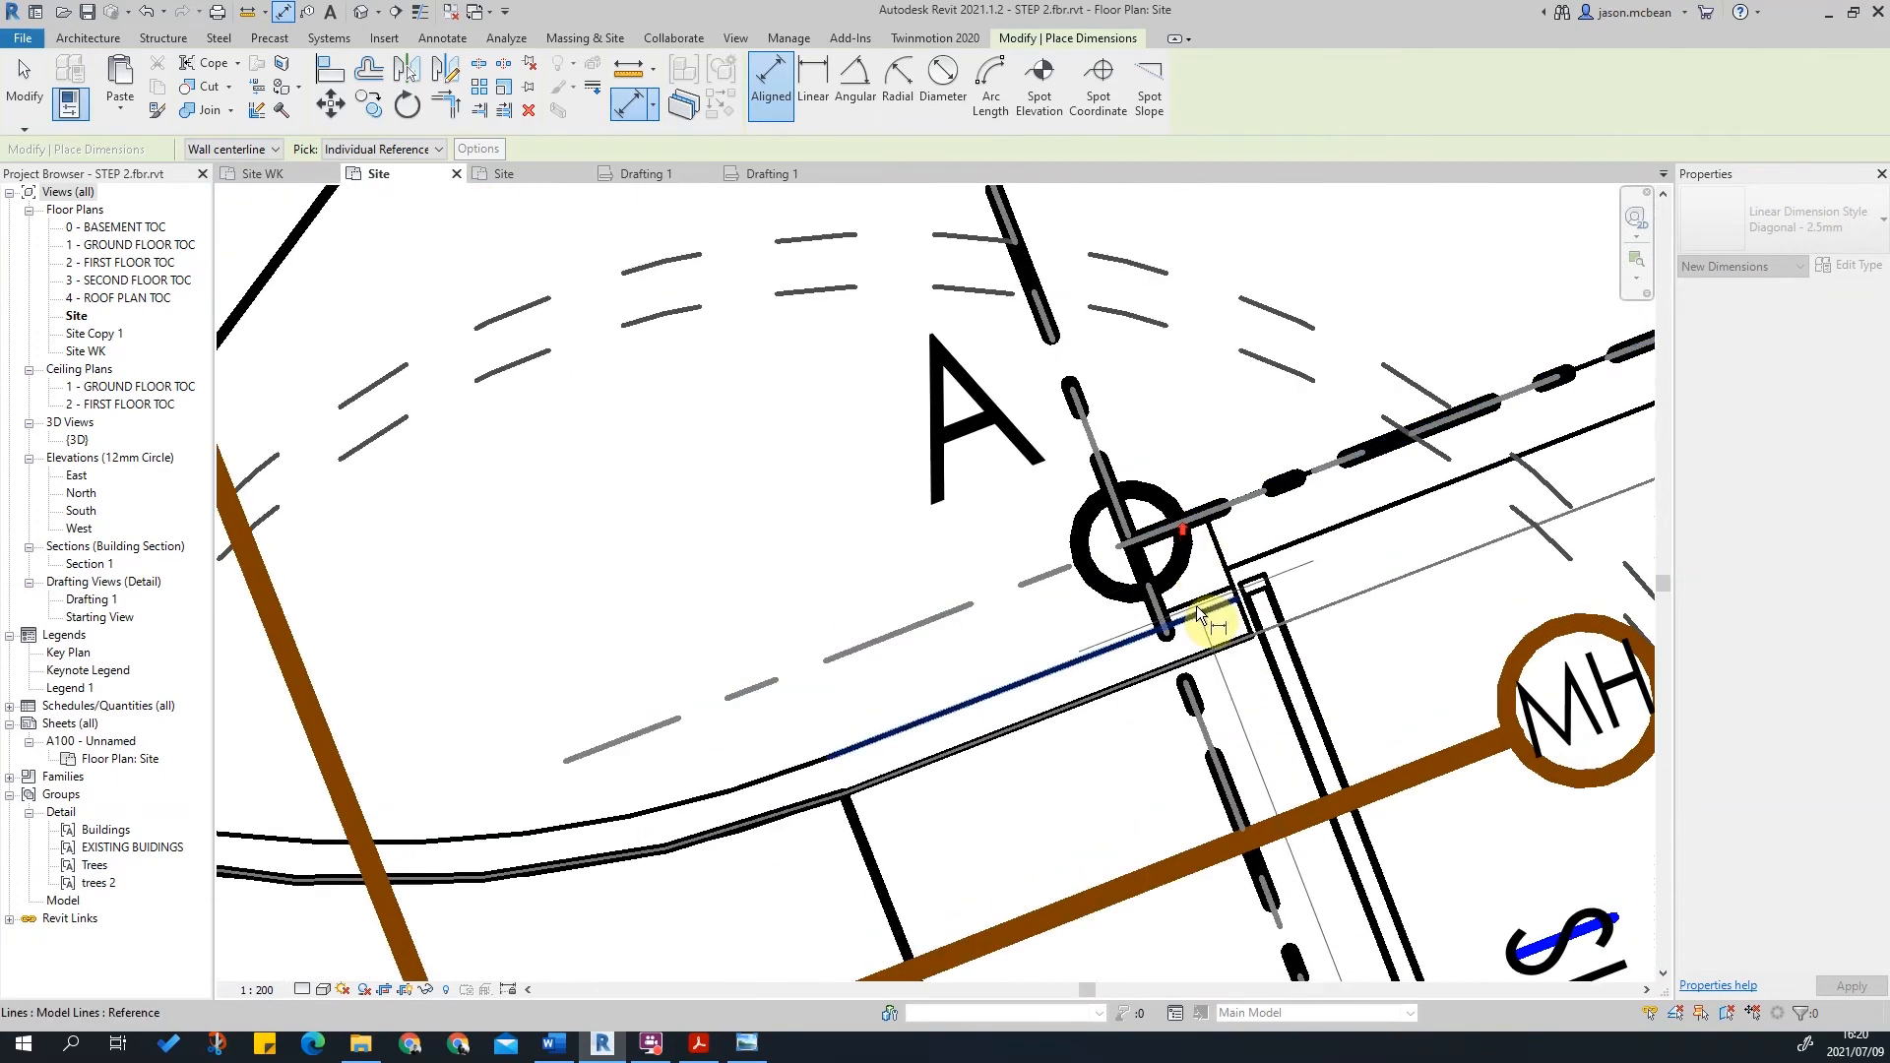
scroll(1196, 591, "down", 5)
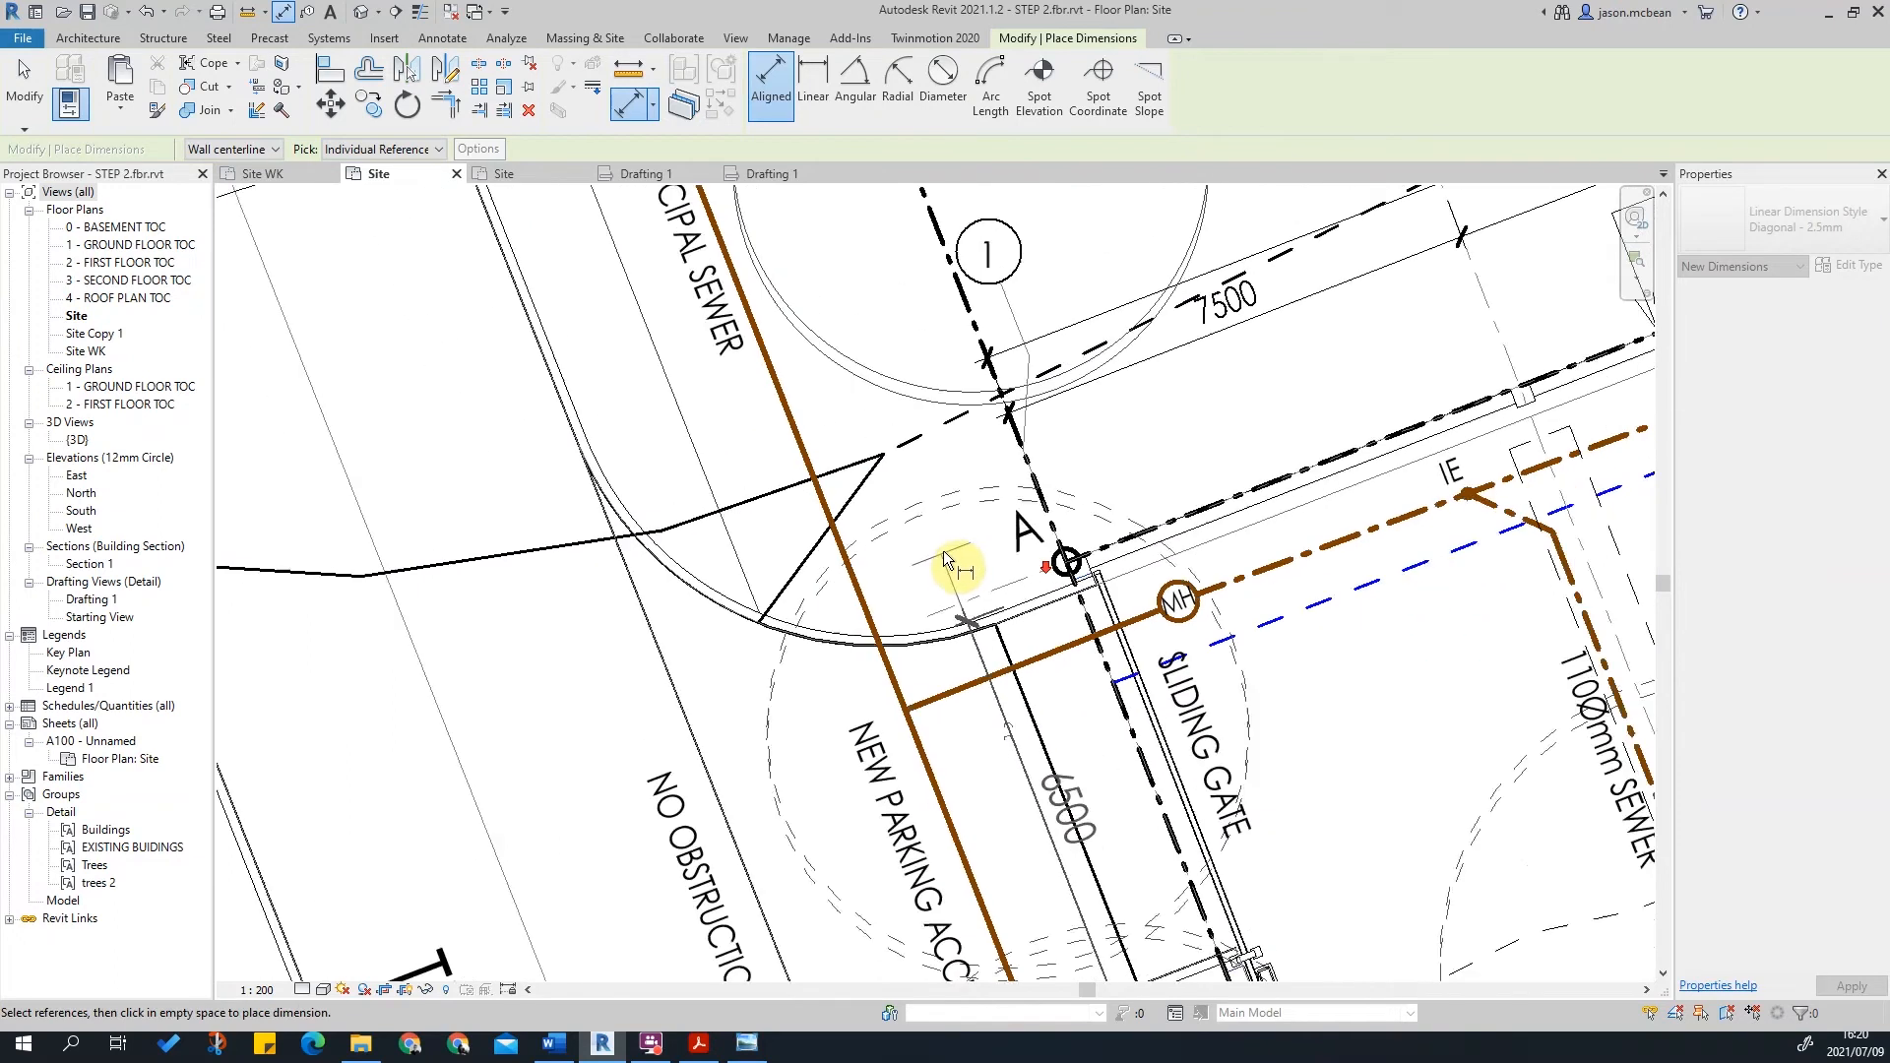
Step: Check the chain's reference points at the parking access, then place the dimension chain over Tram Street
middle_click_drag(1044, 493, 1042, 264)
scroll(1102, 483, "down", 1)
scroll(1104, 474, "up", 3)
scroll(1108, 487, "up", 3)
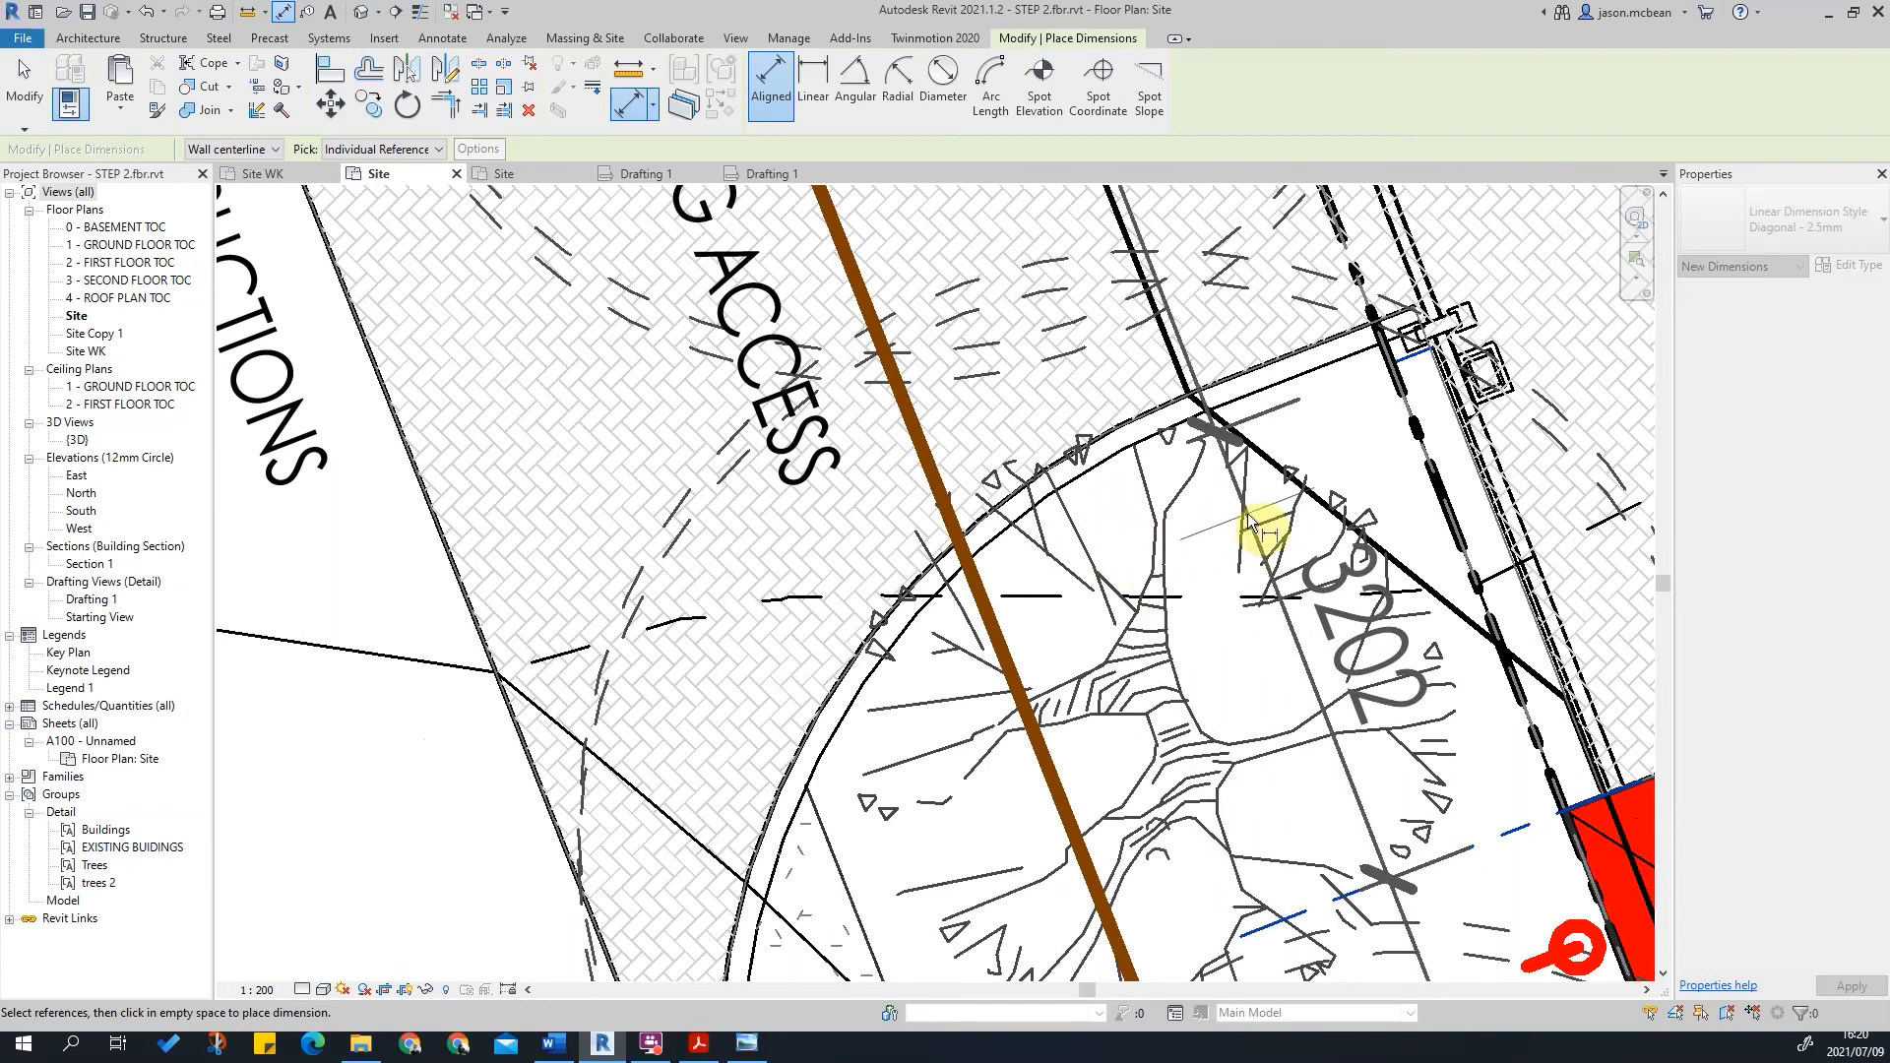
scroll(1408, 334, "up", 2)
scroll(1374, 433, "down", 4)
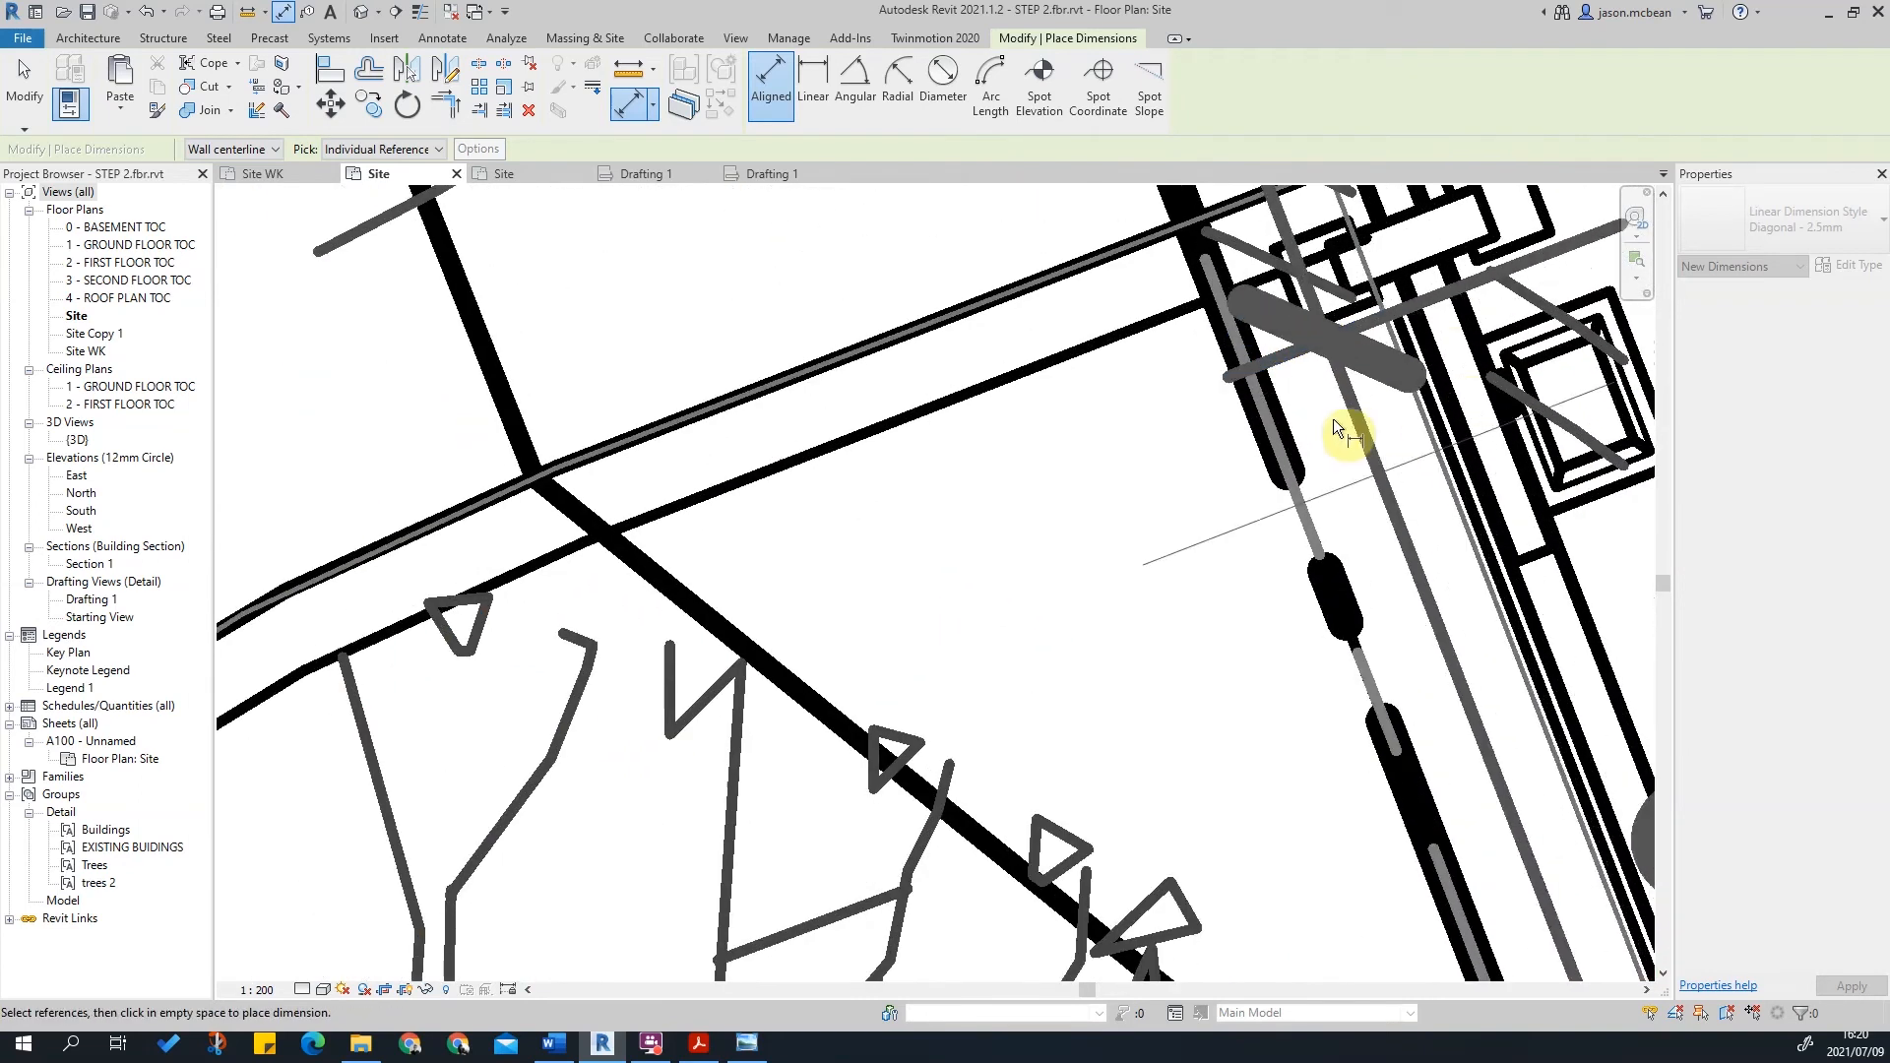
scroll(951, 615, "up", 2)
scroll(955, 635, "down", 2)
scroll(962, 600, "up", 2)
scroll(1034, 571, "down", 2)
scroll(1027, 537, "down", 2)
scroll(1034, 536, "up", 2)
scroll(1038, 571, "down", 2)
scroll(1032, 630, "up", 2)
scroll(1026, 645, "up", 1)
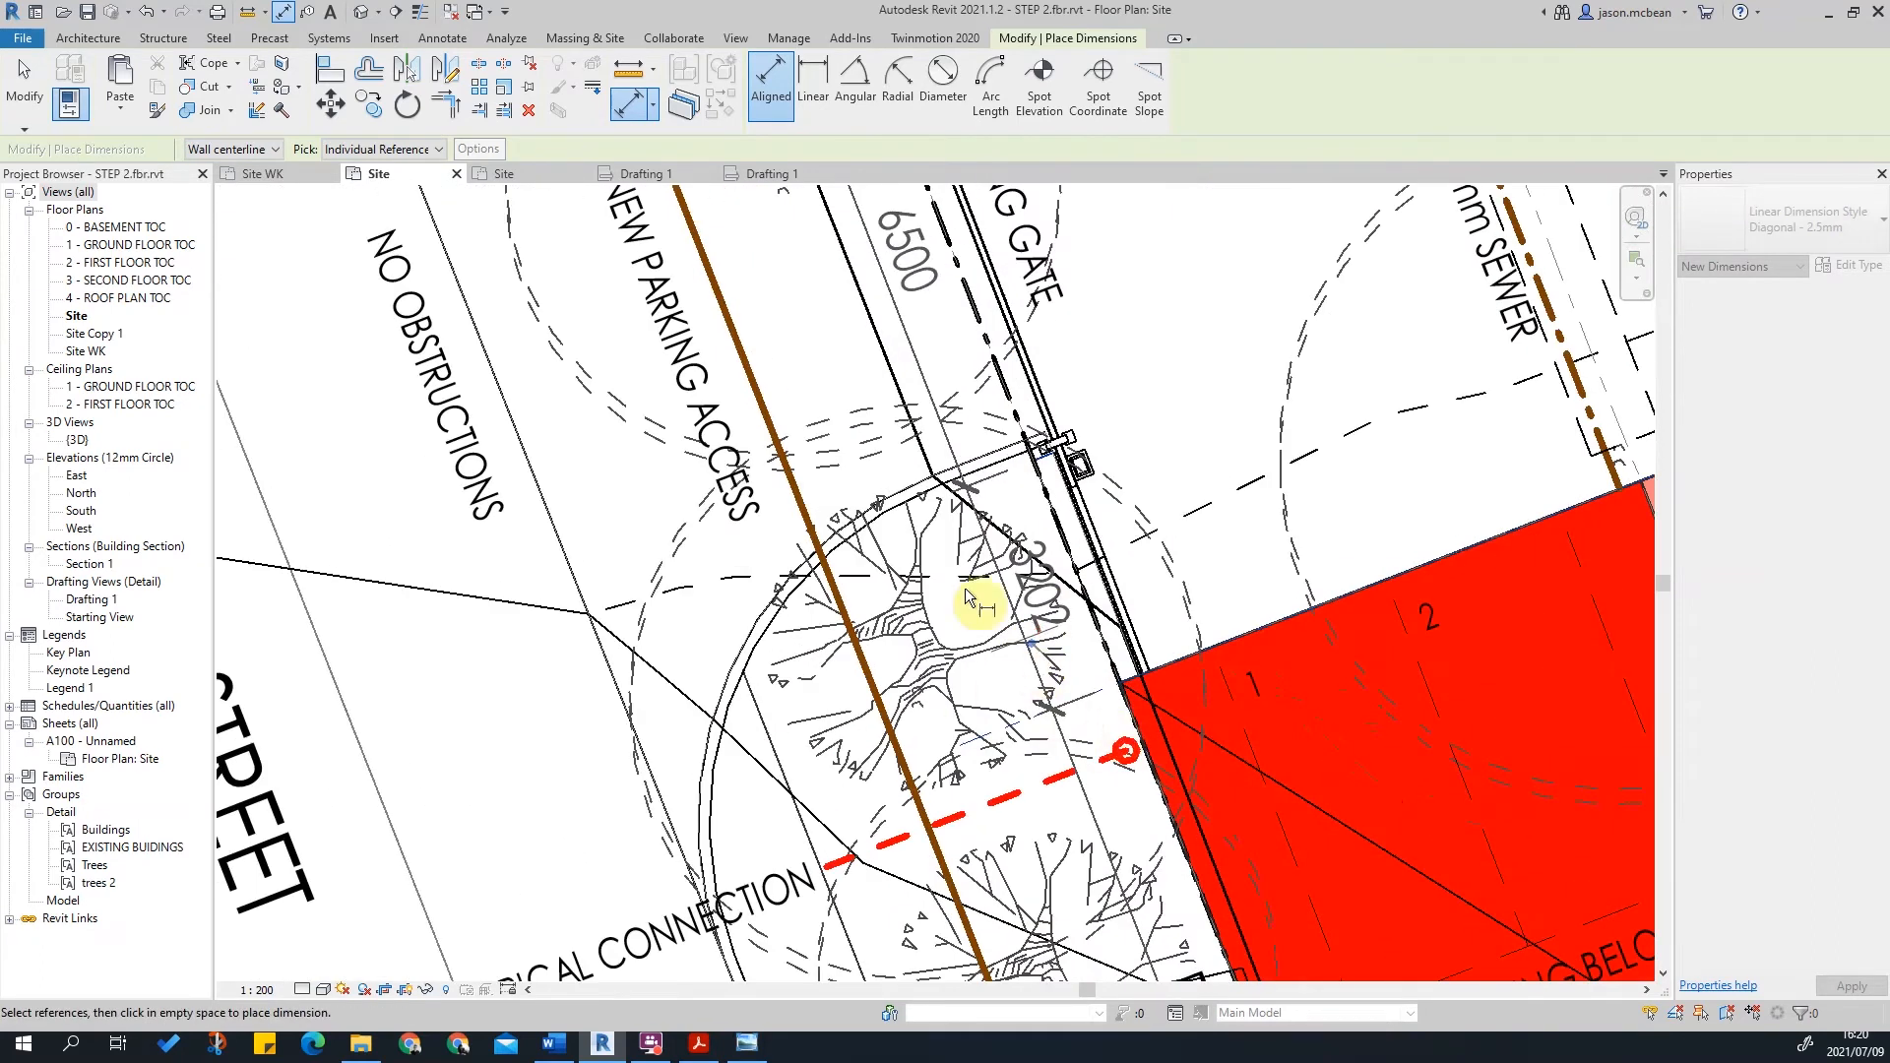
scroll(979, 589, "down", 2)
middle_click_drag(977, 704, 948, 394)
scroll(947, 395, "down", 1)
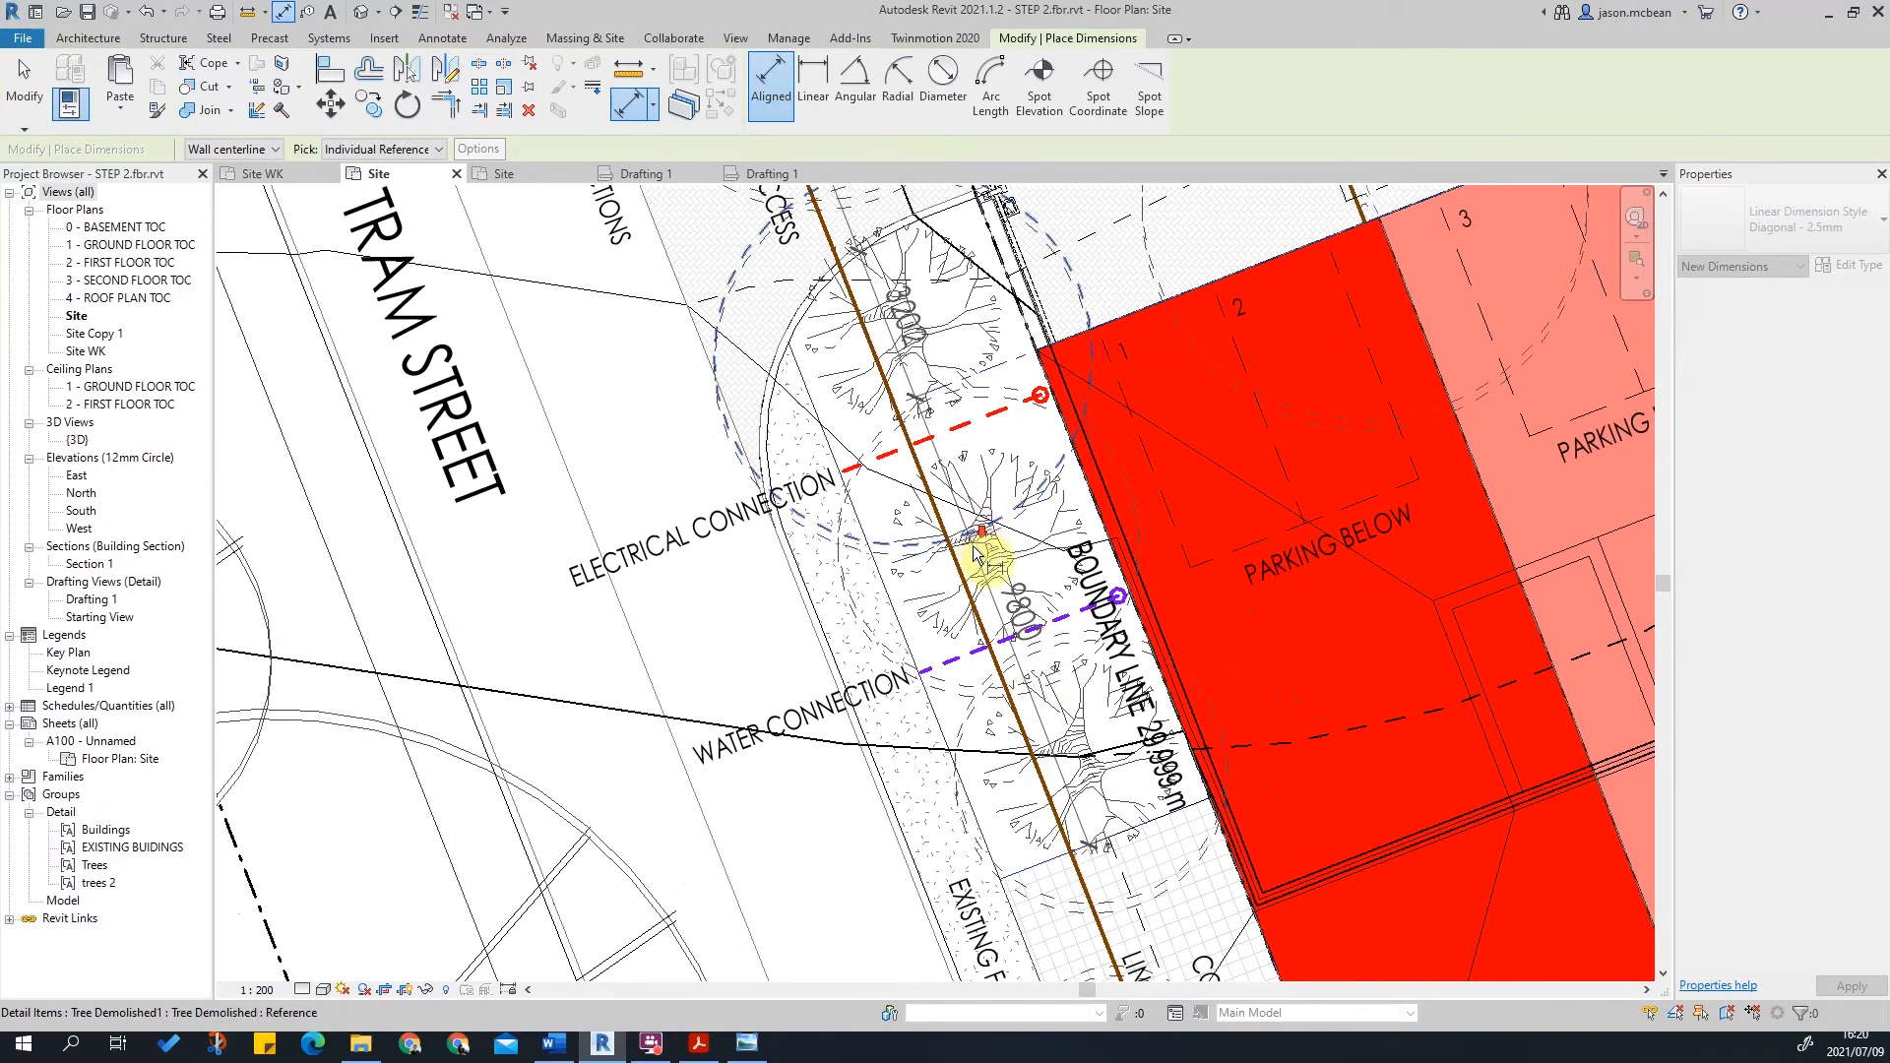
scroll(973, 542, "down", 2)
key("Escape")
key("Escape")
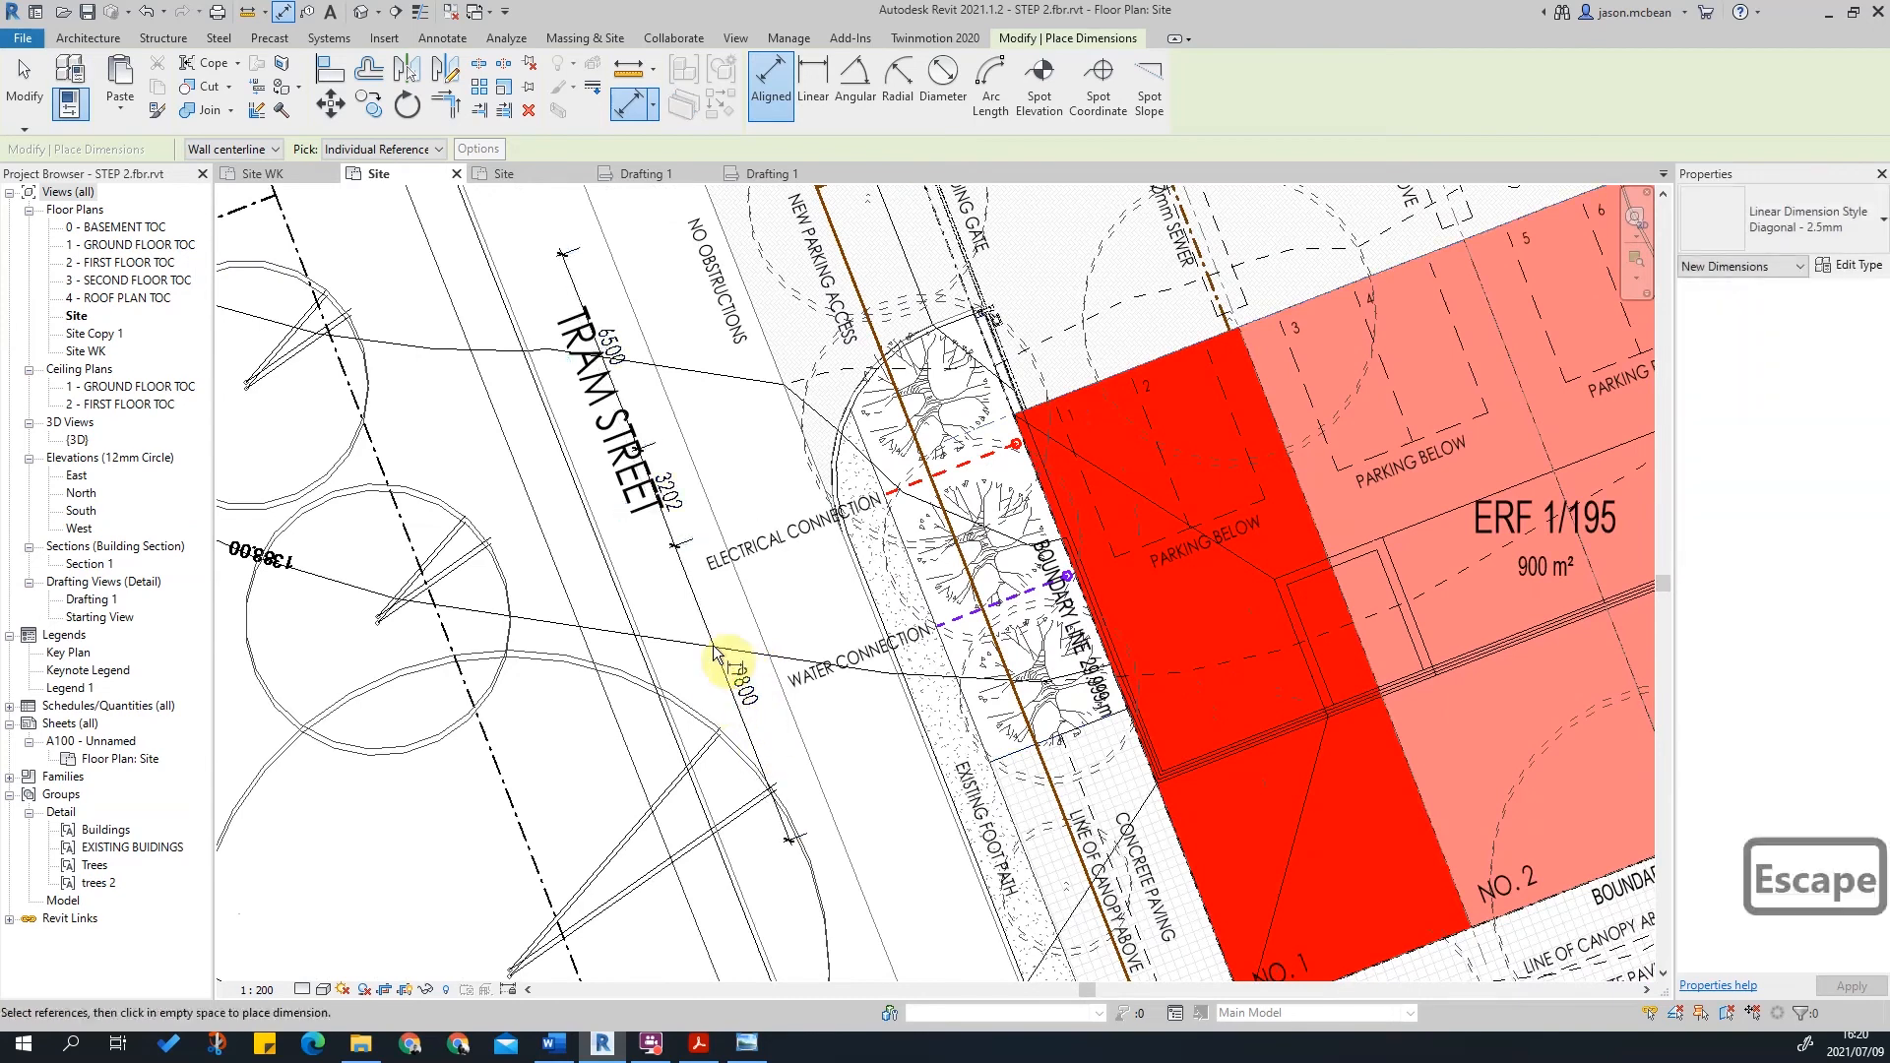
Step: Move the dimension chain from Tram Street to the strip of trees between the municipal sewer and the site boundary
scroll(717, 670, "up", 3)
left_click(724, 772)
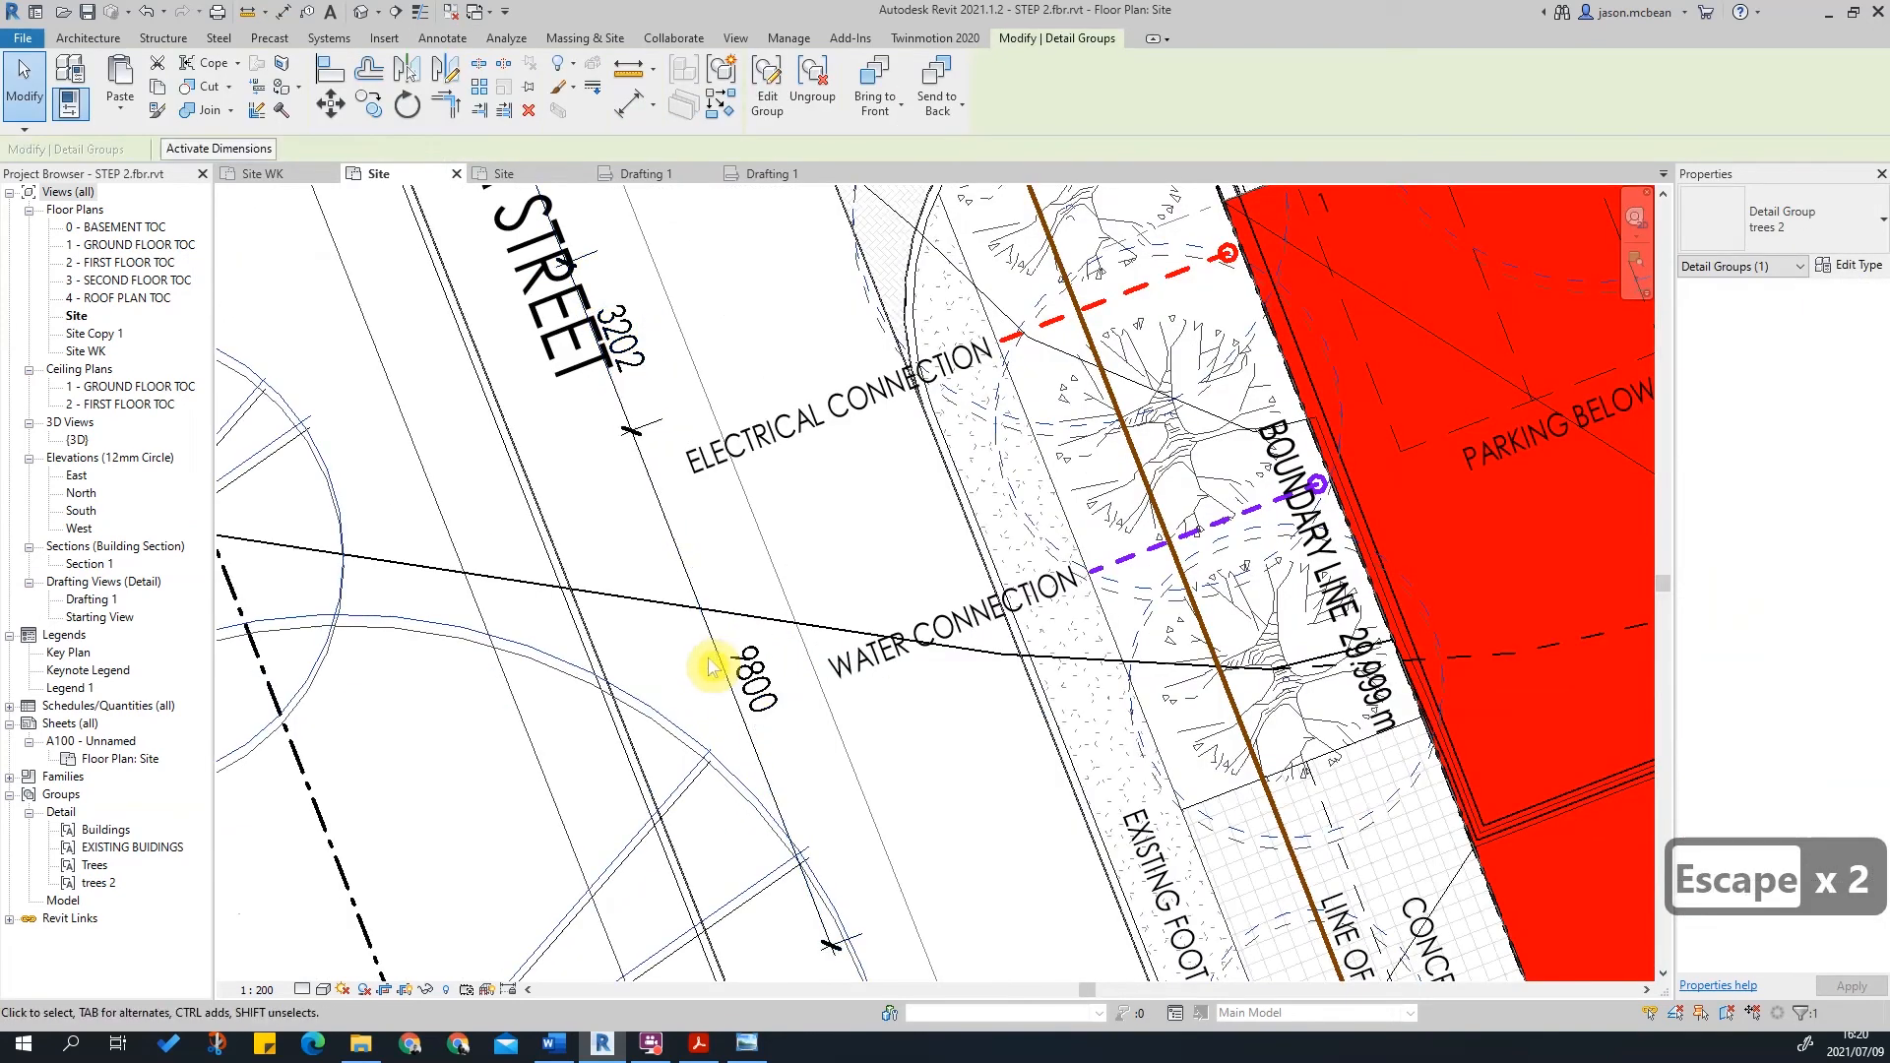
key("Escape")
scroll(840, 794, "down", 3)
key("Escape")
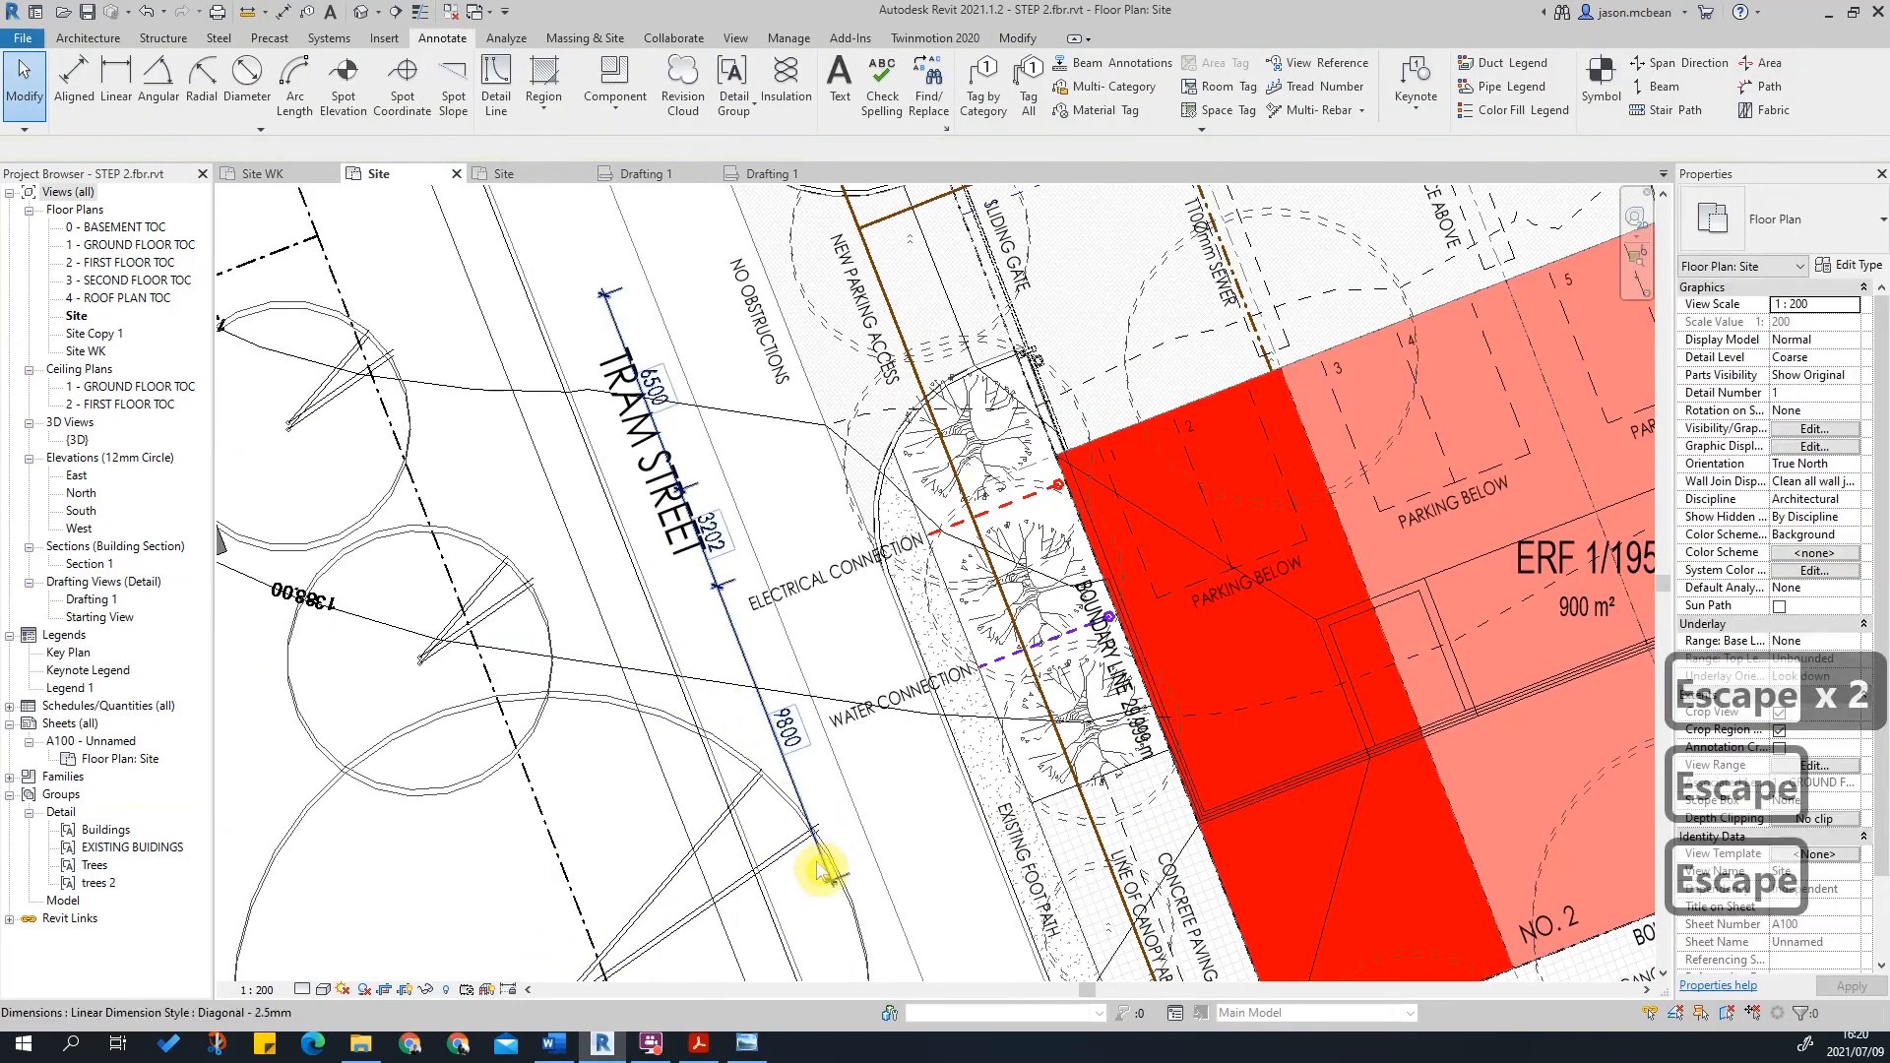
left_click(821, 877)
mouse_move(1084, 783)
left_mouse_down()
mouse_move(1058, 785)
mouse_move(1095, 778)
mouse_move(1089, 793)
left_mouse_up()
Step: Shift the 9800 and 3202 dimension texts to the street side of the dimension line, clear of the boundary line label
scroll(1089, 792, "up", 5)
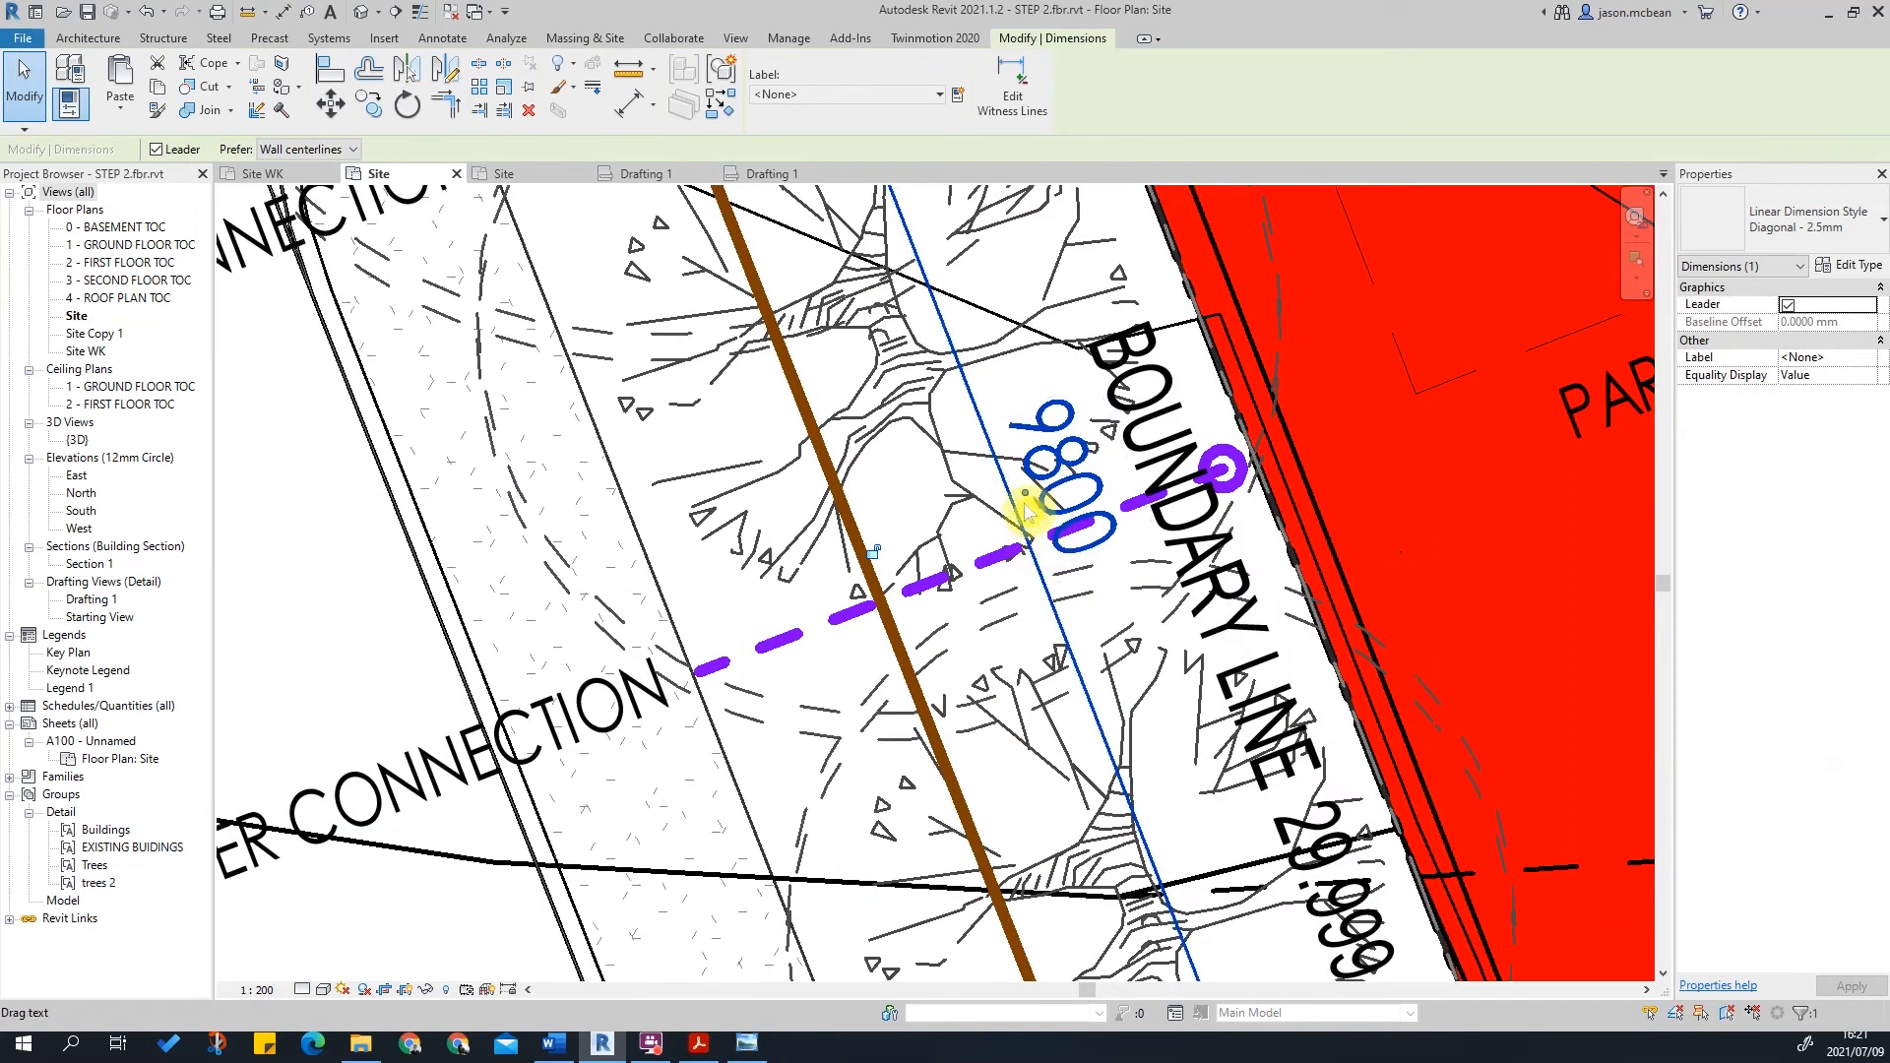
scroll(1117, 654, "down", 4)
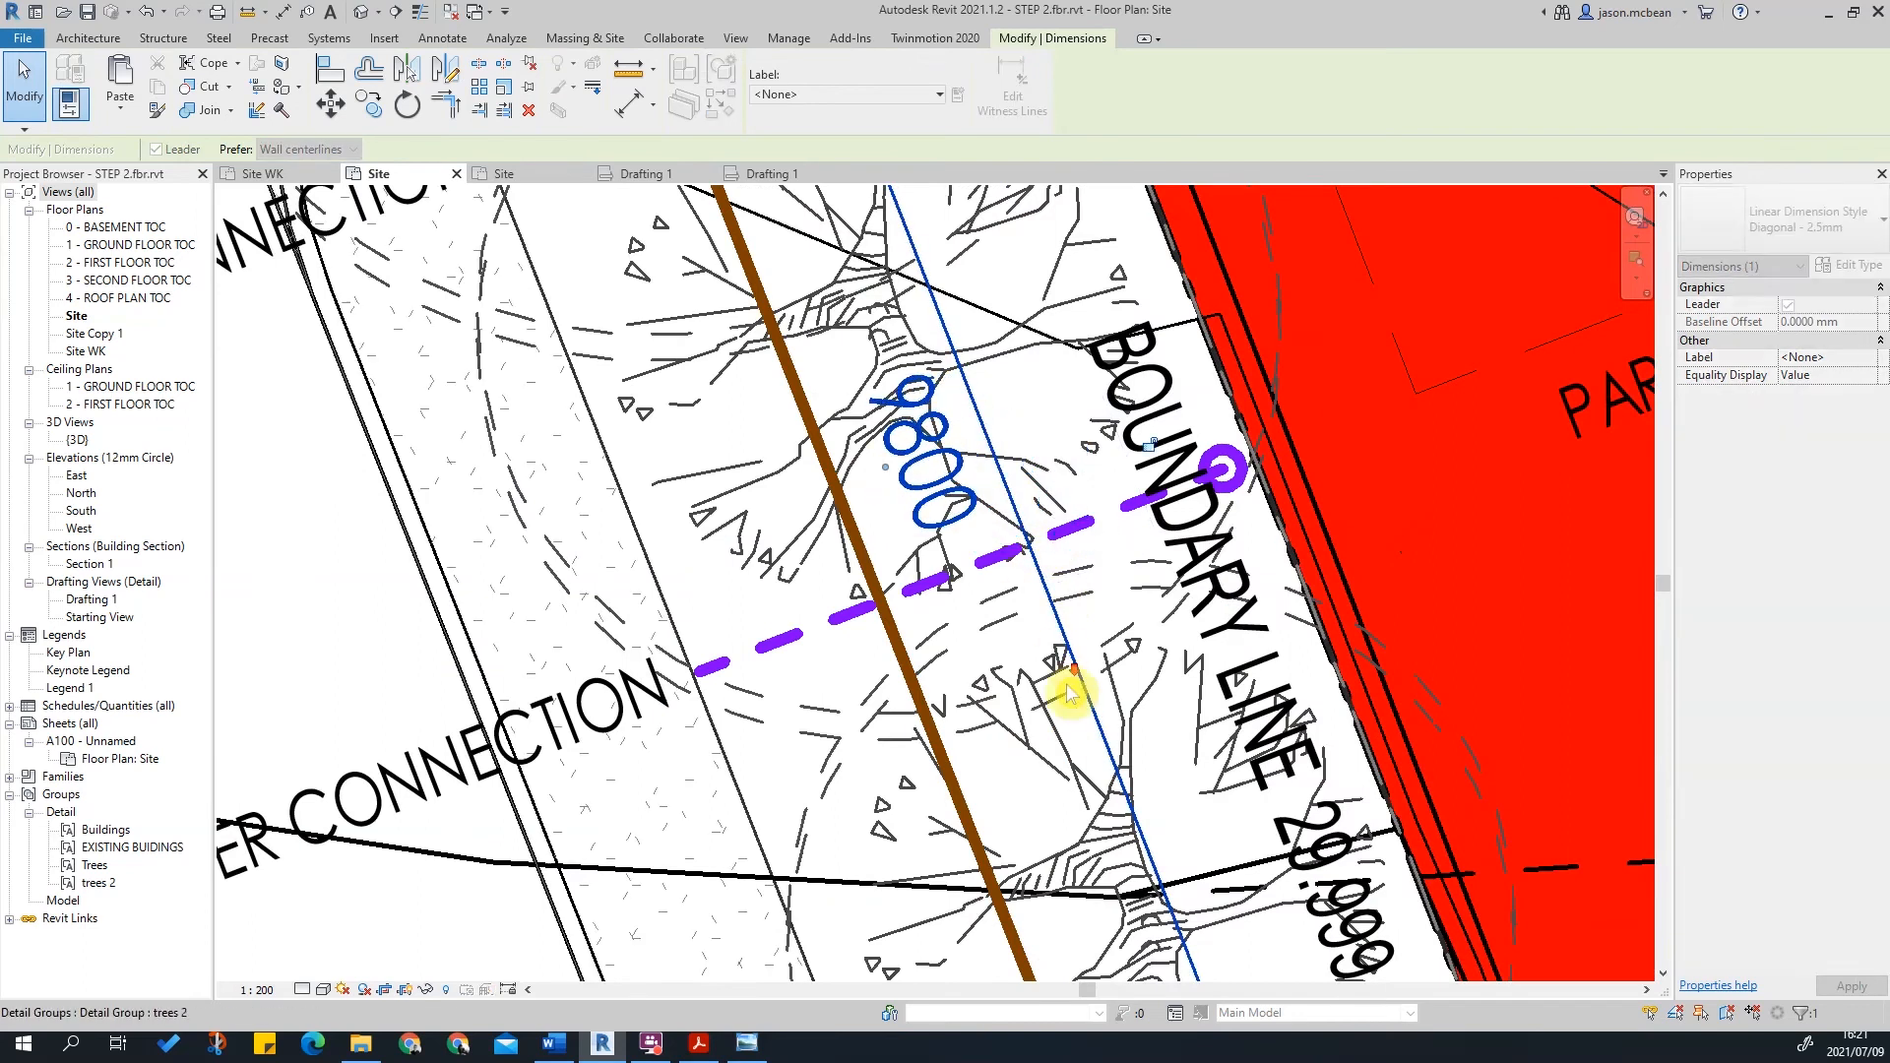
scroll(1097, 675, "up", 3)
left_click_drag(1045, 522, 979, 541)
key("Escape")
scroll(1089, 590, "down", 3)
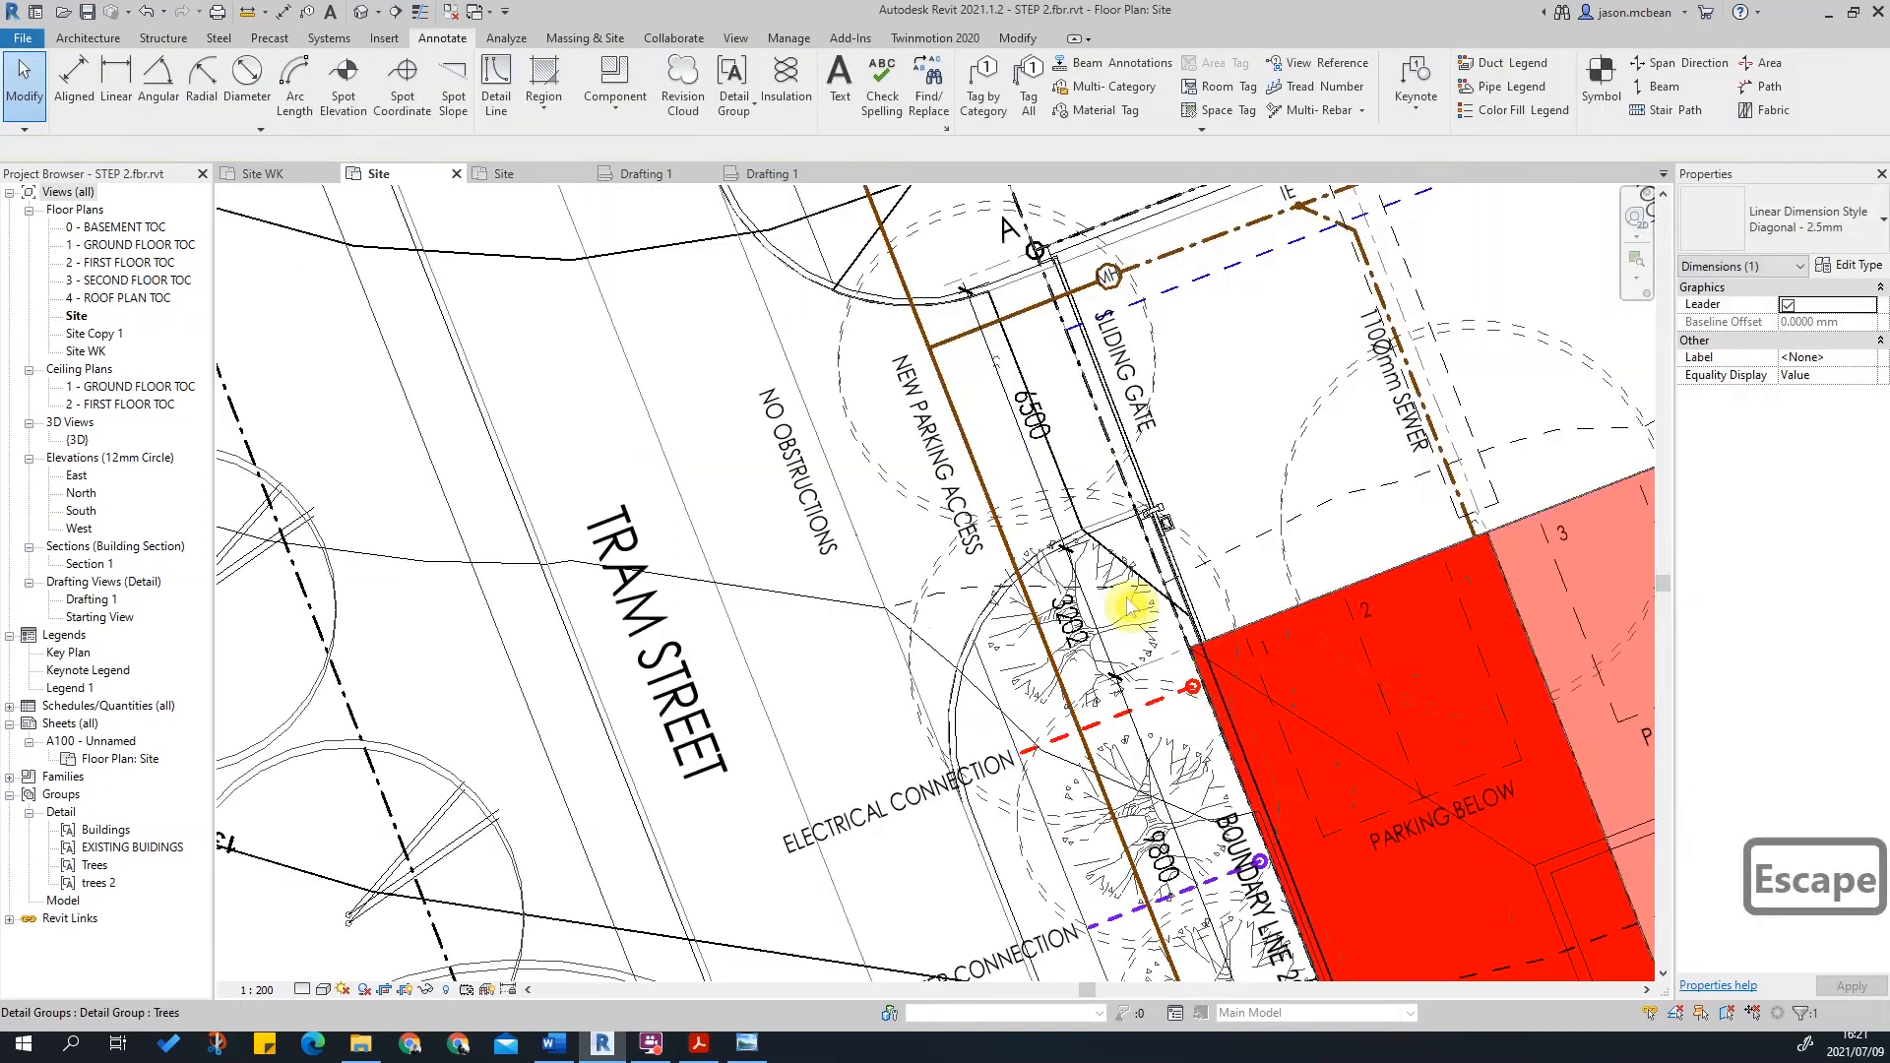
Step: Shift the 6500 dimension text at the parking access to the street side of its dimension line
scroll(973, 576, "up", 4)
scroll(1279, 654, "up", 2)
scroll(1253, 718, "down", 5)
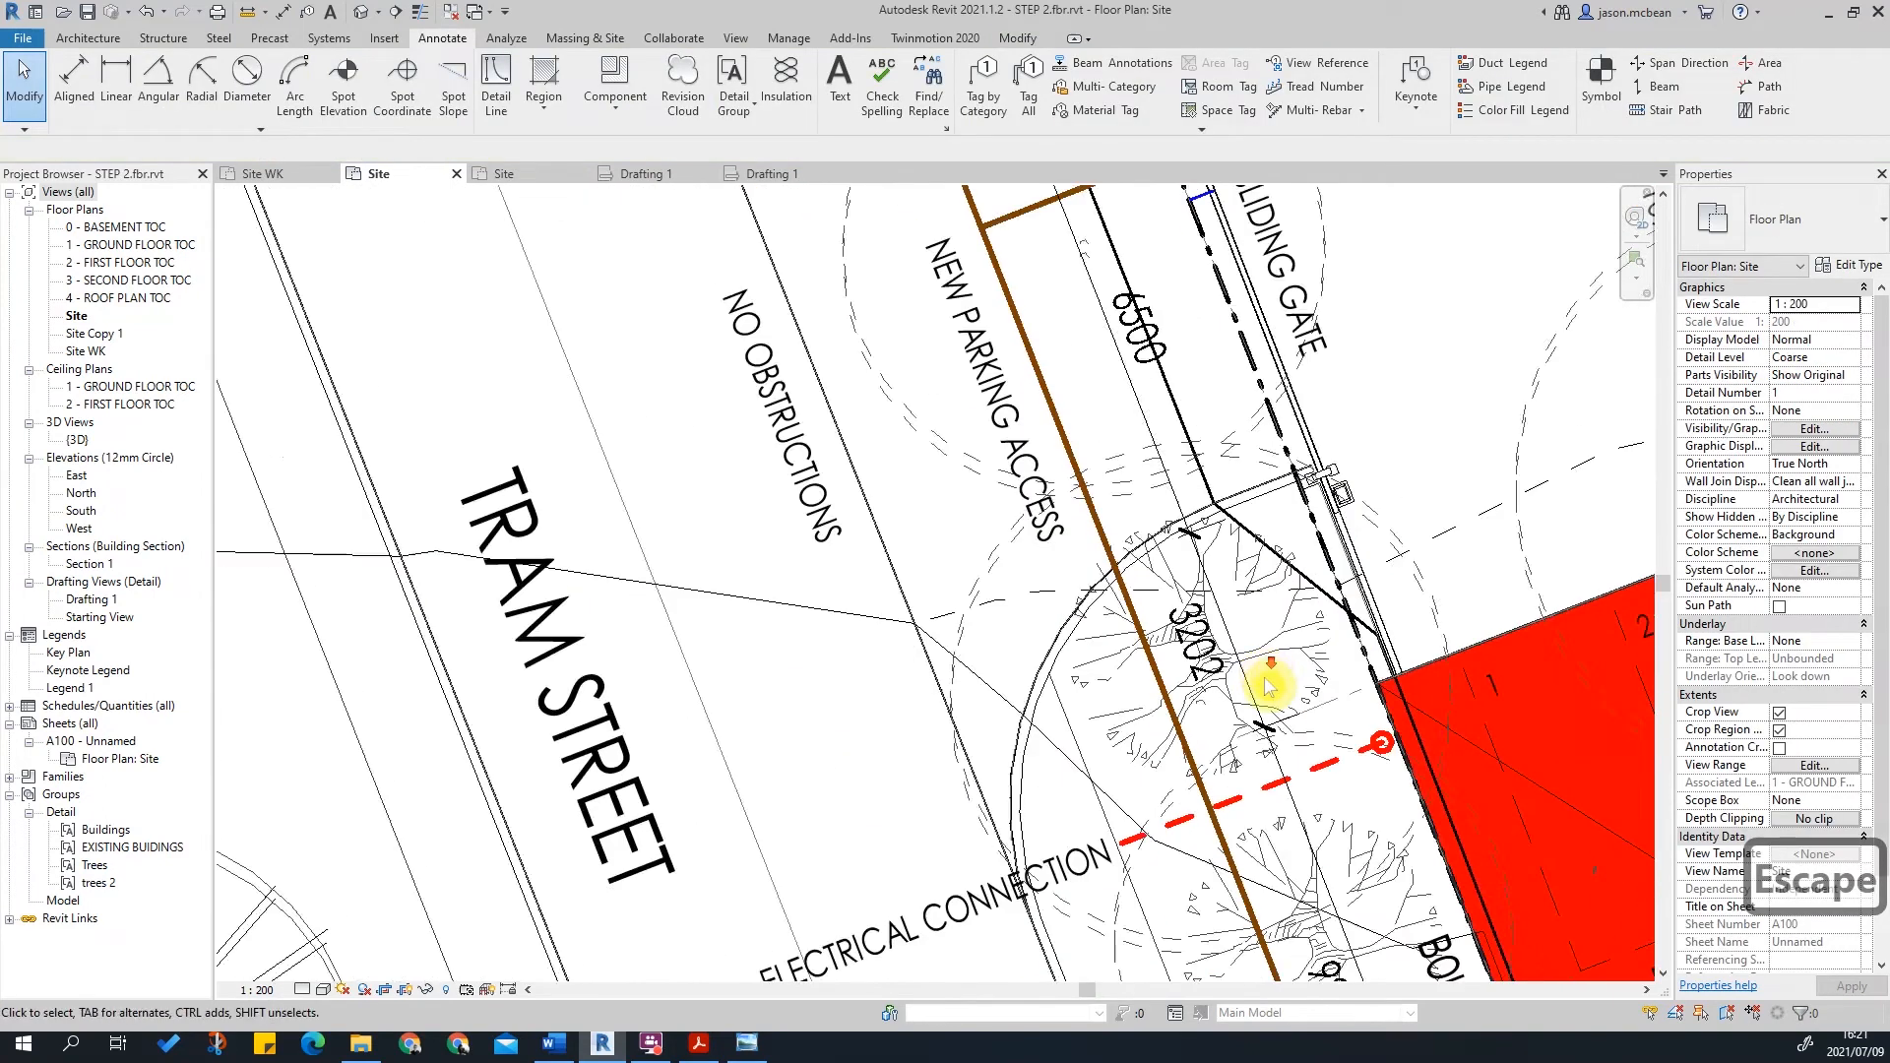
scroll(1273, 533, "up", 3)
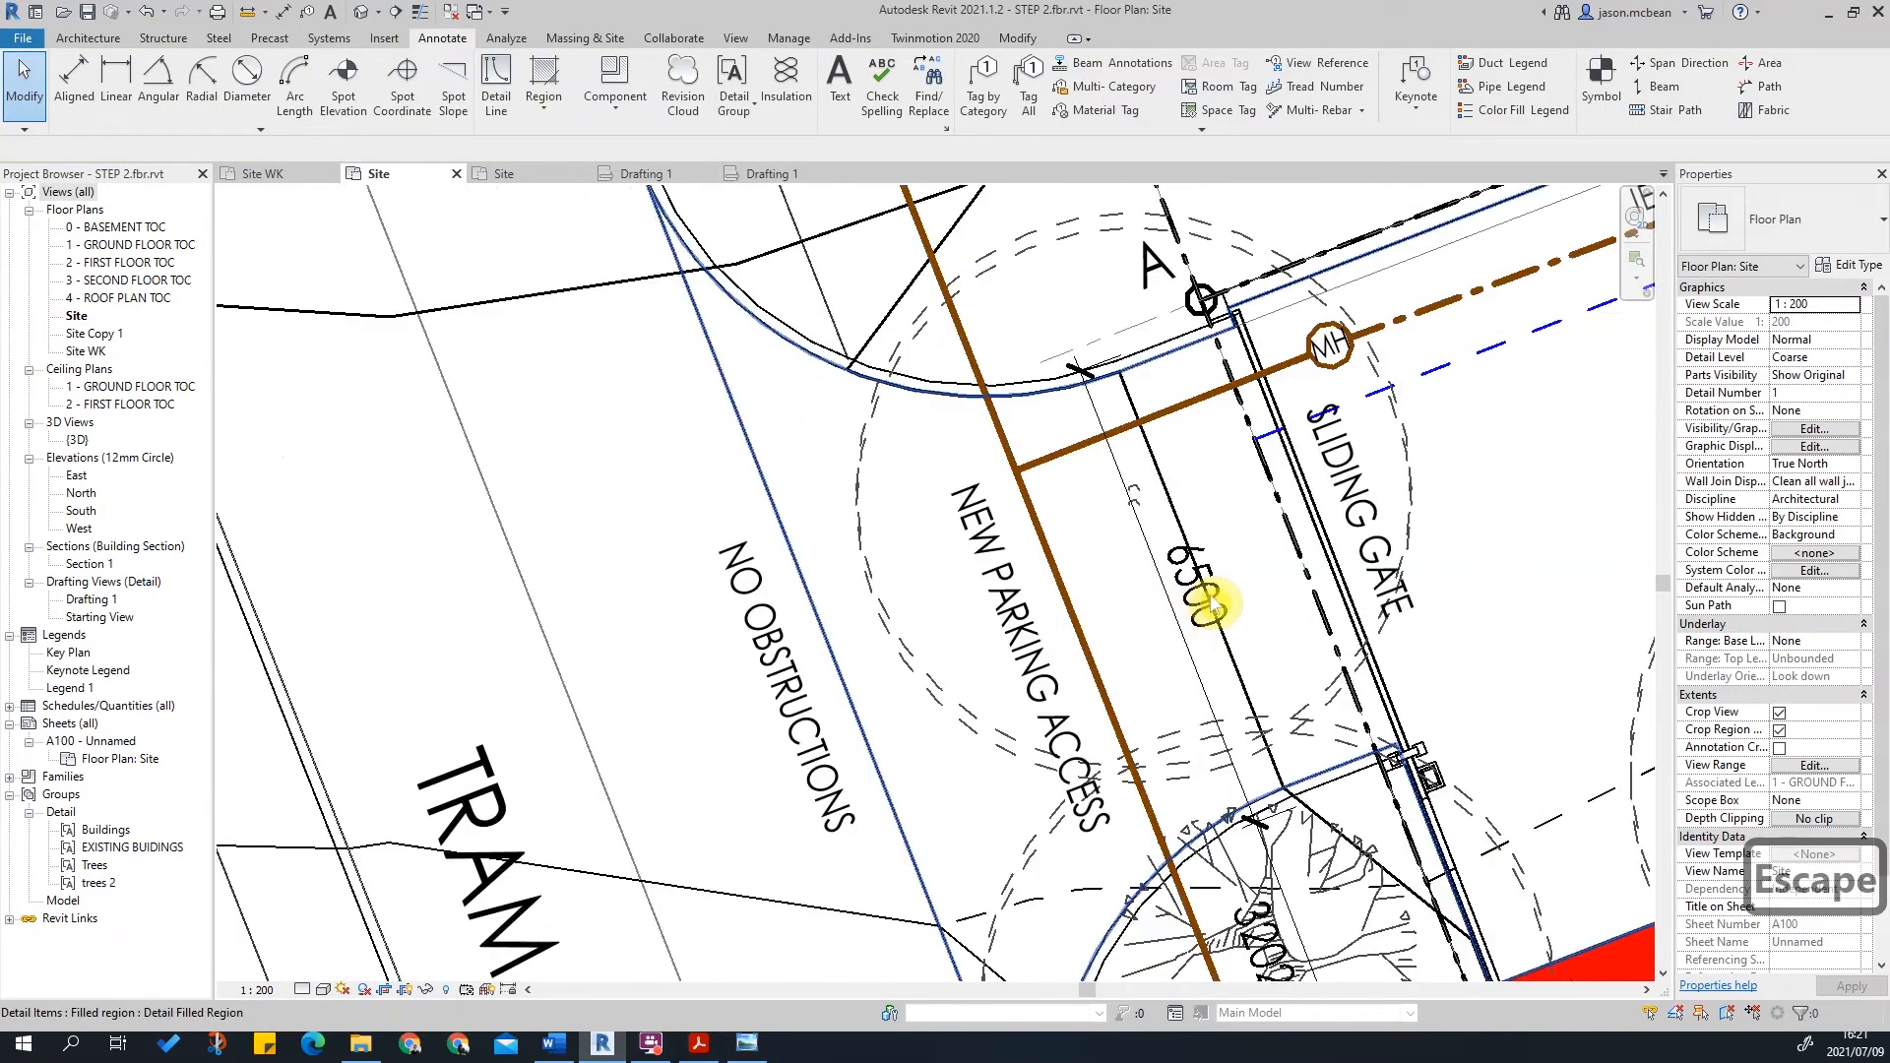
key("Tab")
left_click(1209, 603)
left_click_drag(1194, 603, 1111, 620)
key("Escape")
scroll(1293, 763, "down", 2)
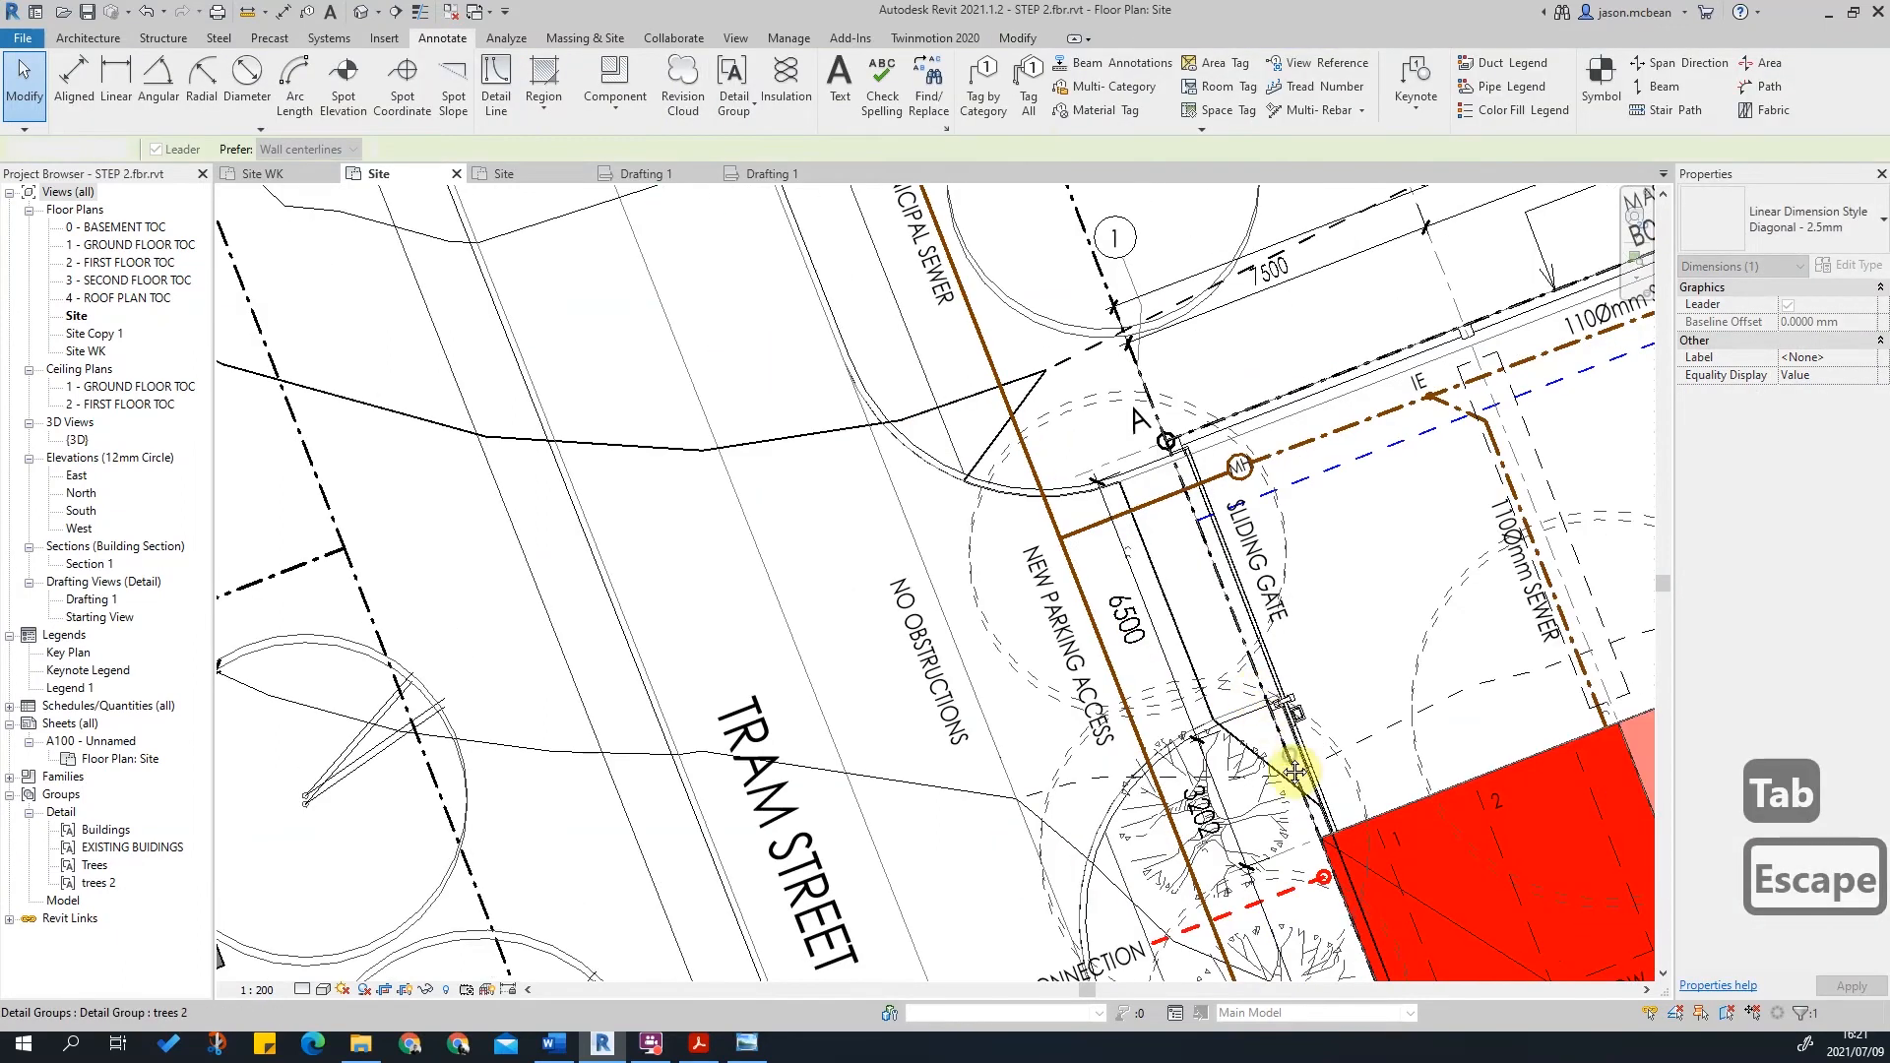
key("Escape")
key("Escape")
Step: Dimension the sliding gate opening between its two side edges with an aligned dimension placed inside the boundary
scroll(1293, 773, "down", 2)
scroll(1139, 472, "up", 5)
key("Escape")
mouse_move(1013, 435)
middle_mouse_down()
mouse_move(993, 386)
mouse_move(996, 410)
middle_mouse_up()
scroll(962, 410, "up", 2)
key("d")
key("i")
scroll(938, 259, "up", 2)
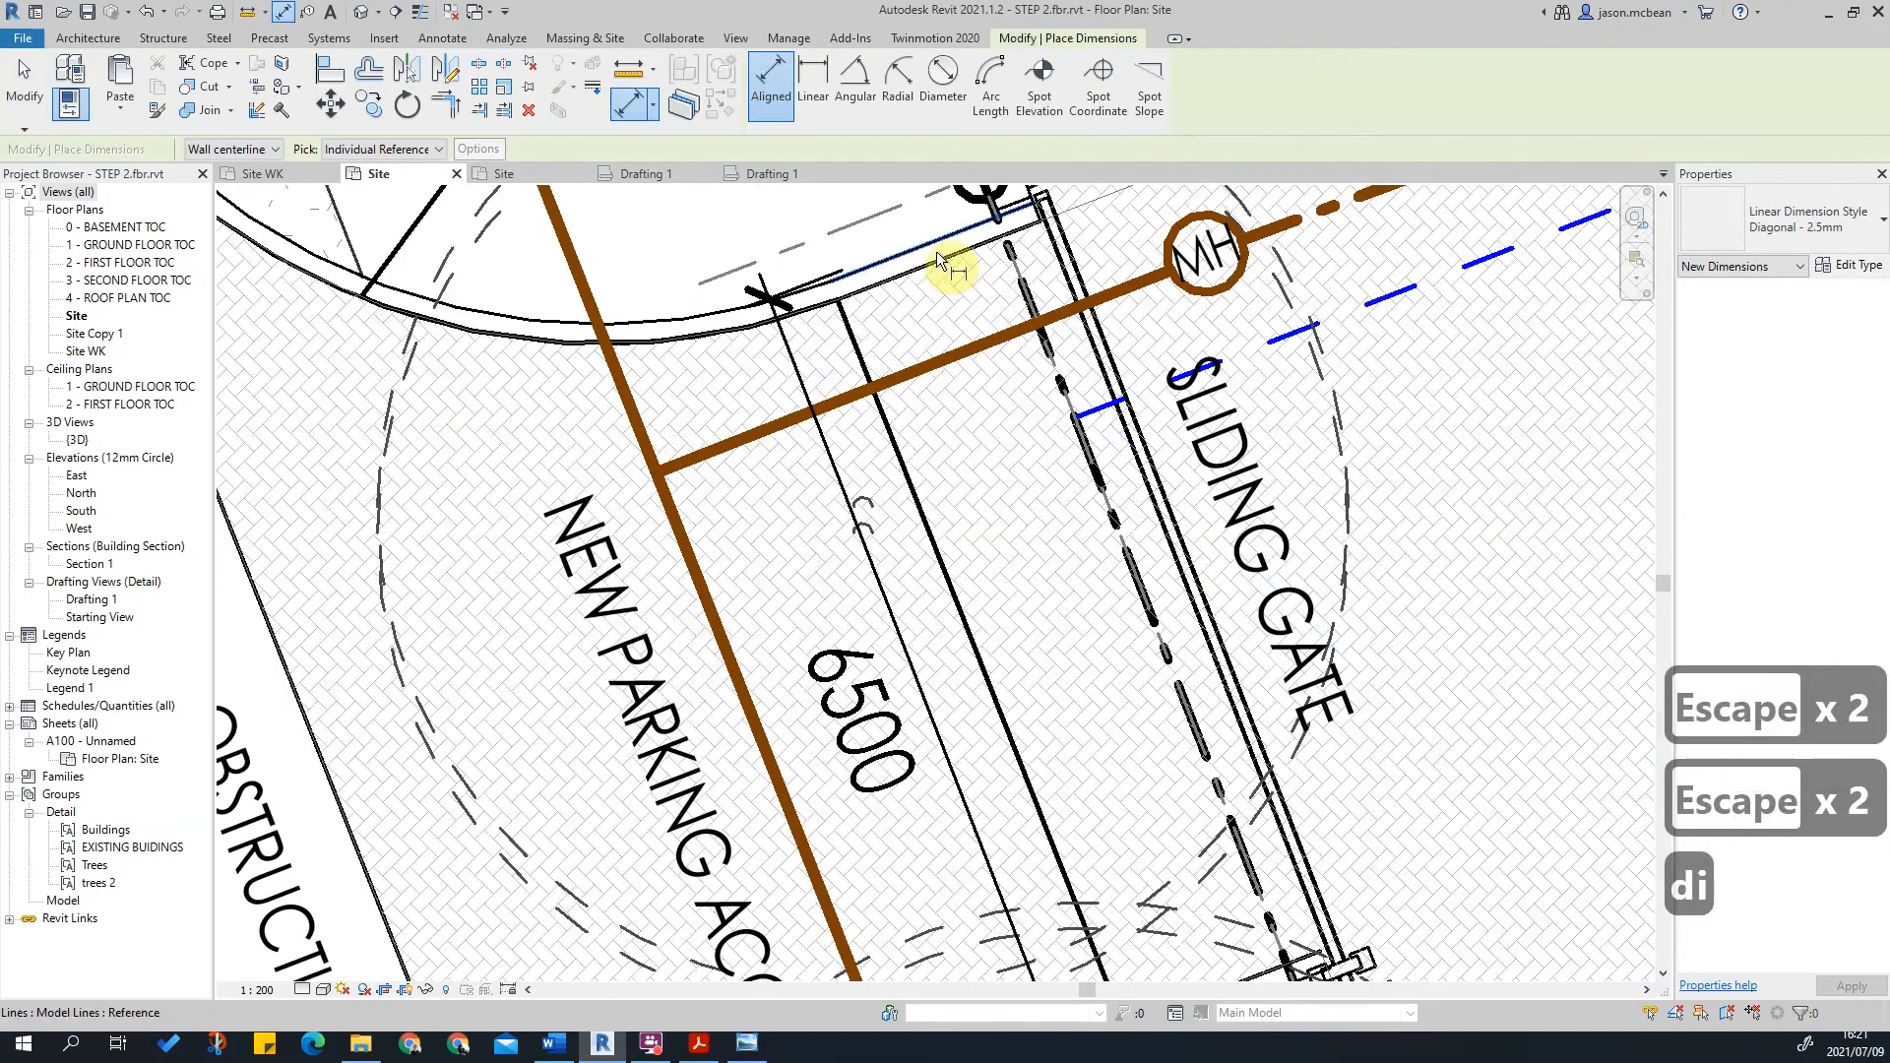
left_click(939, 254)
key("Escape")
left_click(964, 255)
middle_click_drag(1145, 645, 1025, 209)
left_click(1138, 542)
scroll(1136, 553, "down", 2)
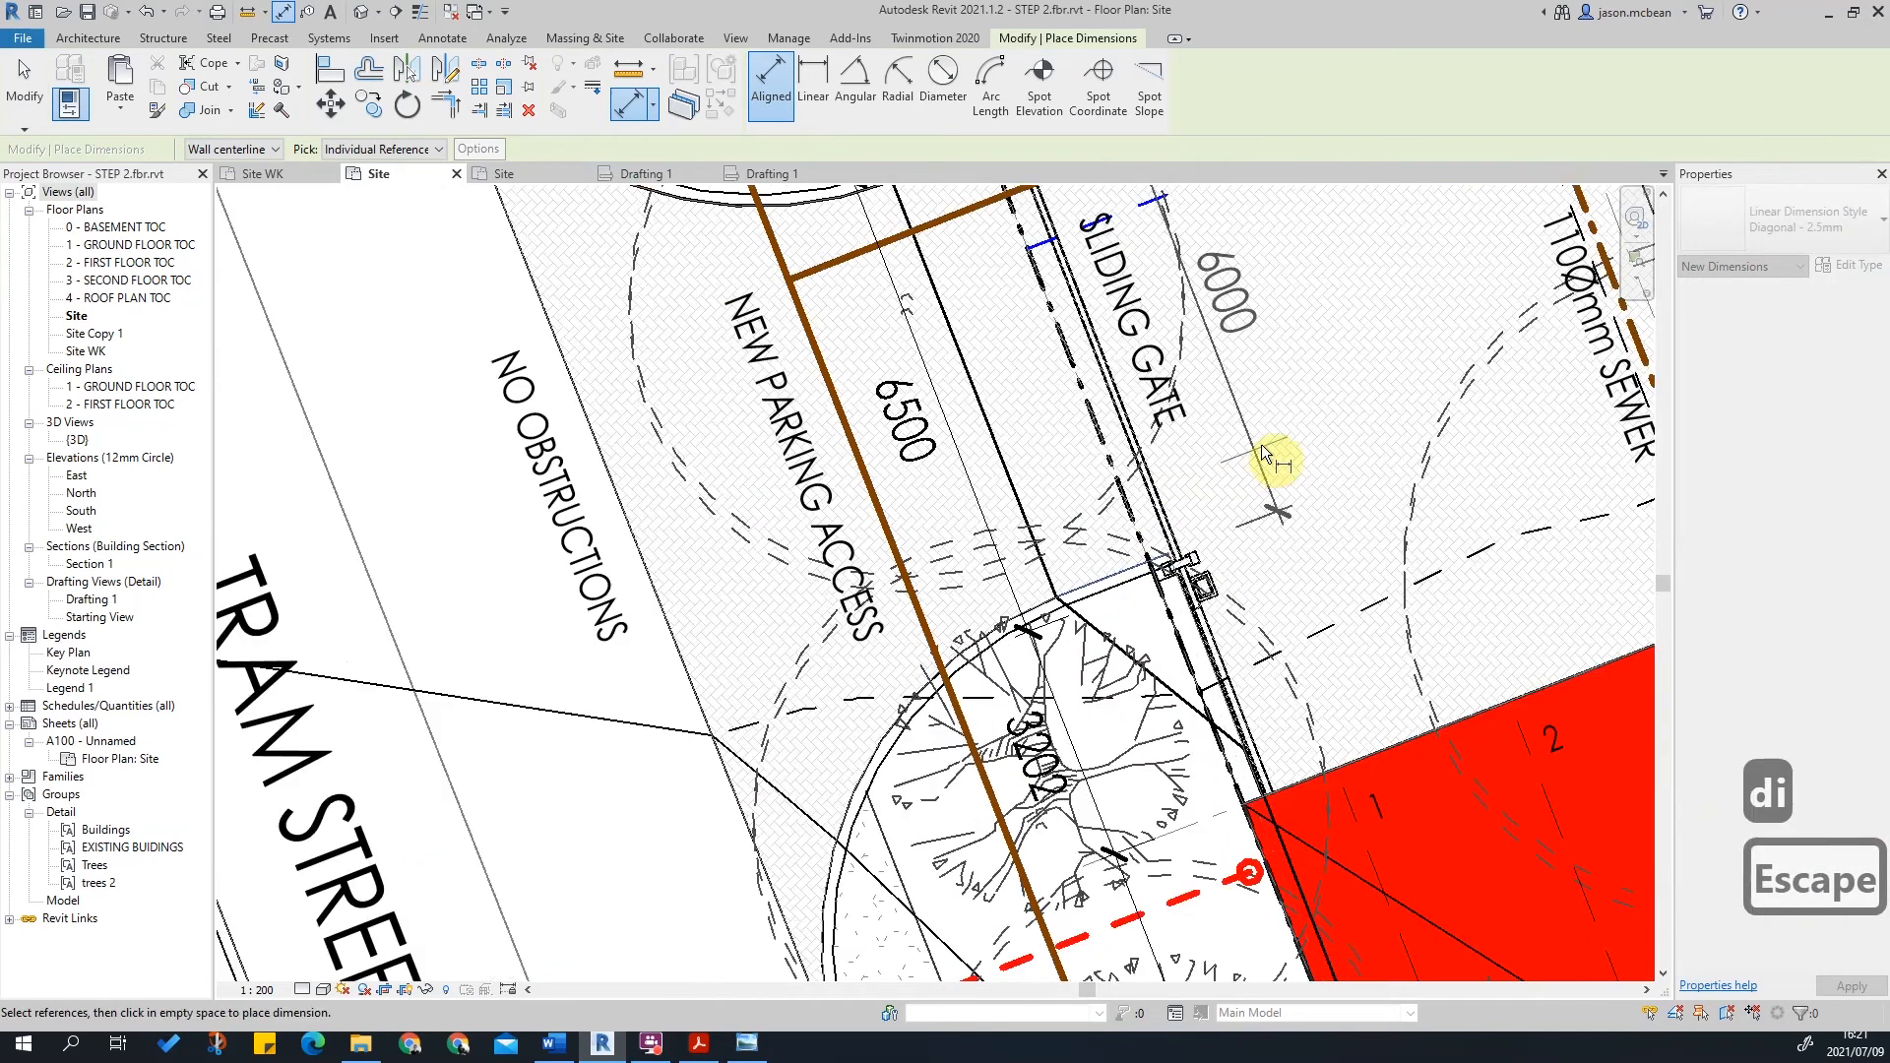
left_click(1270, 464)
scroll(1344, 434, "down", 2)
key("Escape")
key("Escape")
key("Escape")
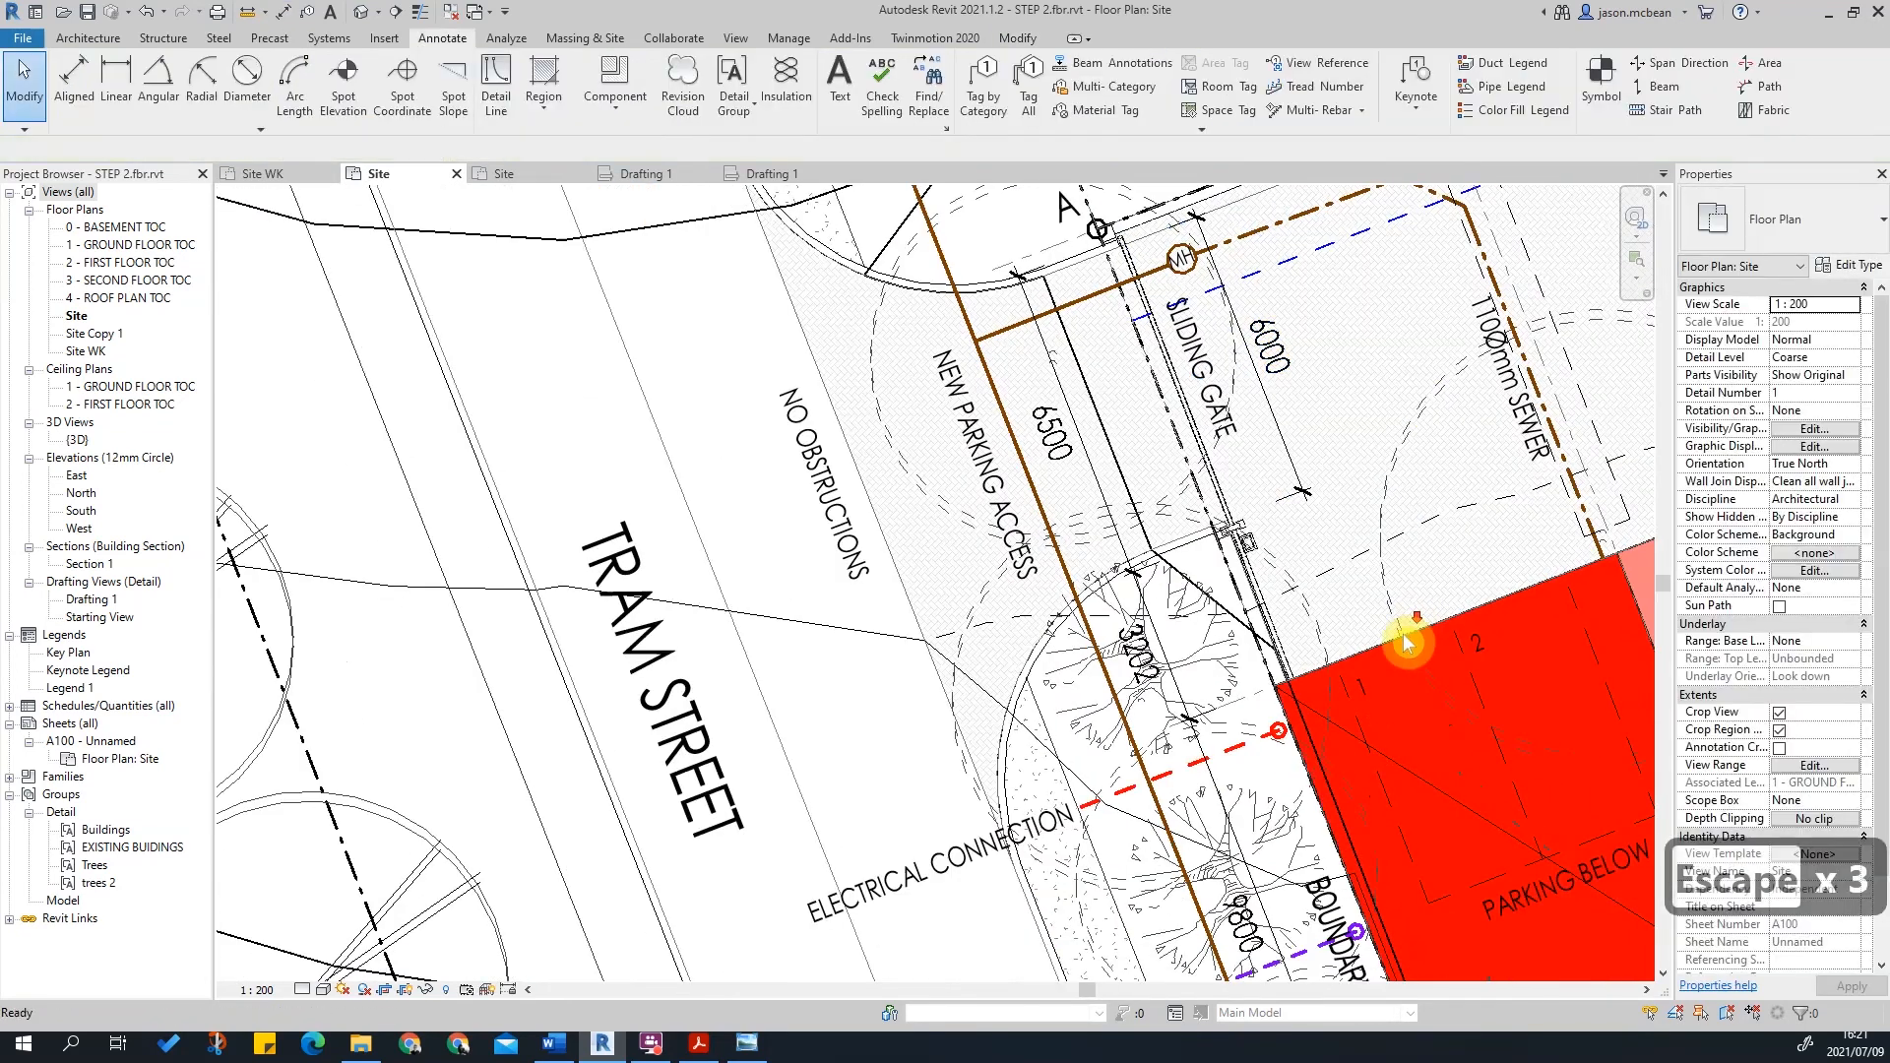
Step: Edit the witness lines of the Tram Street dimension chain to extend it from the concrete paving edge to the boundary at corner D
scroll(1255, 571, "down", 1)
middle_click_drag(1254, 547, 1071, 373)
scroll(998, 381, "down", 4)
scroll(1057, 539, "up", 5)
scroll(1000, 487, "down", 1)
scroll(1113, 655, "down", 3)
scroll(962, 439, "up", 6)
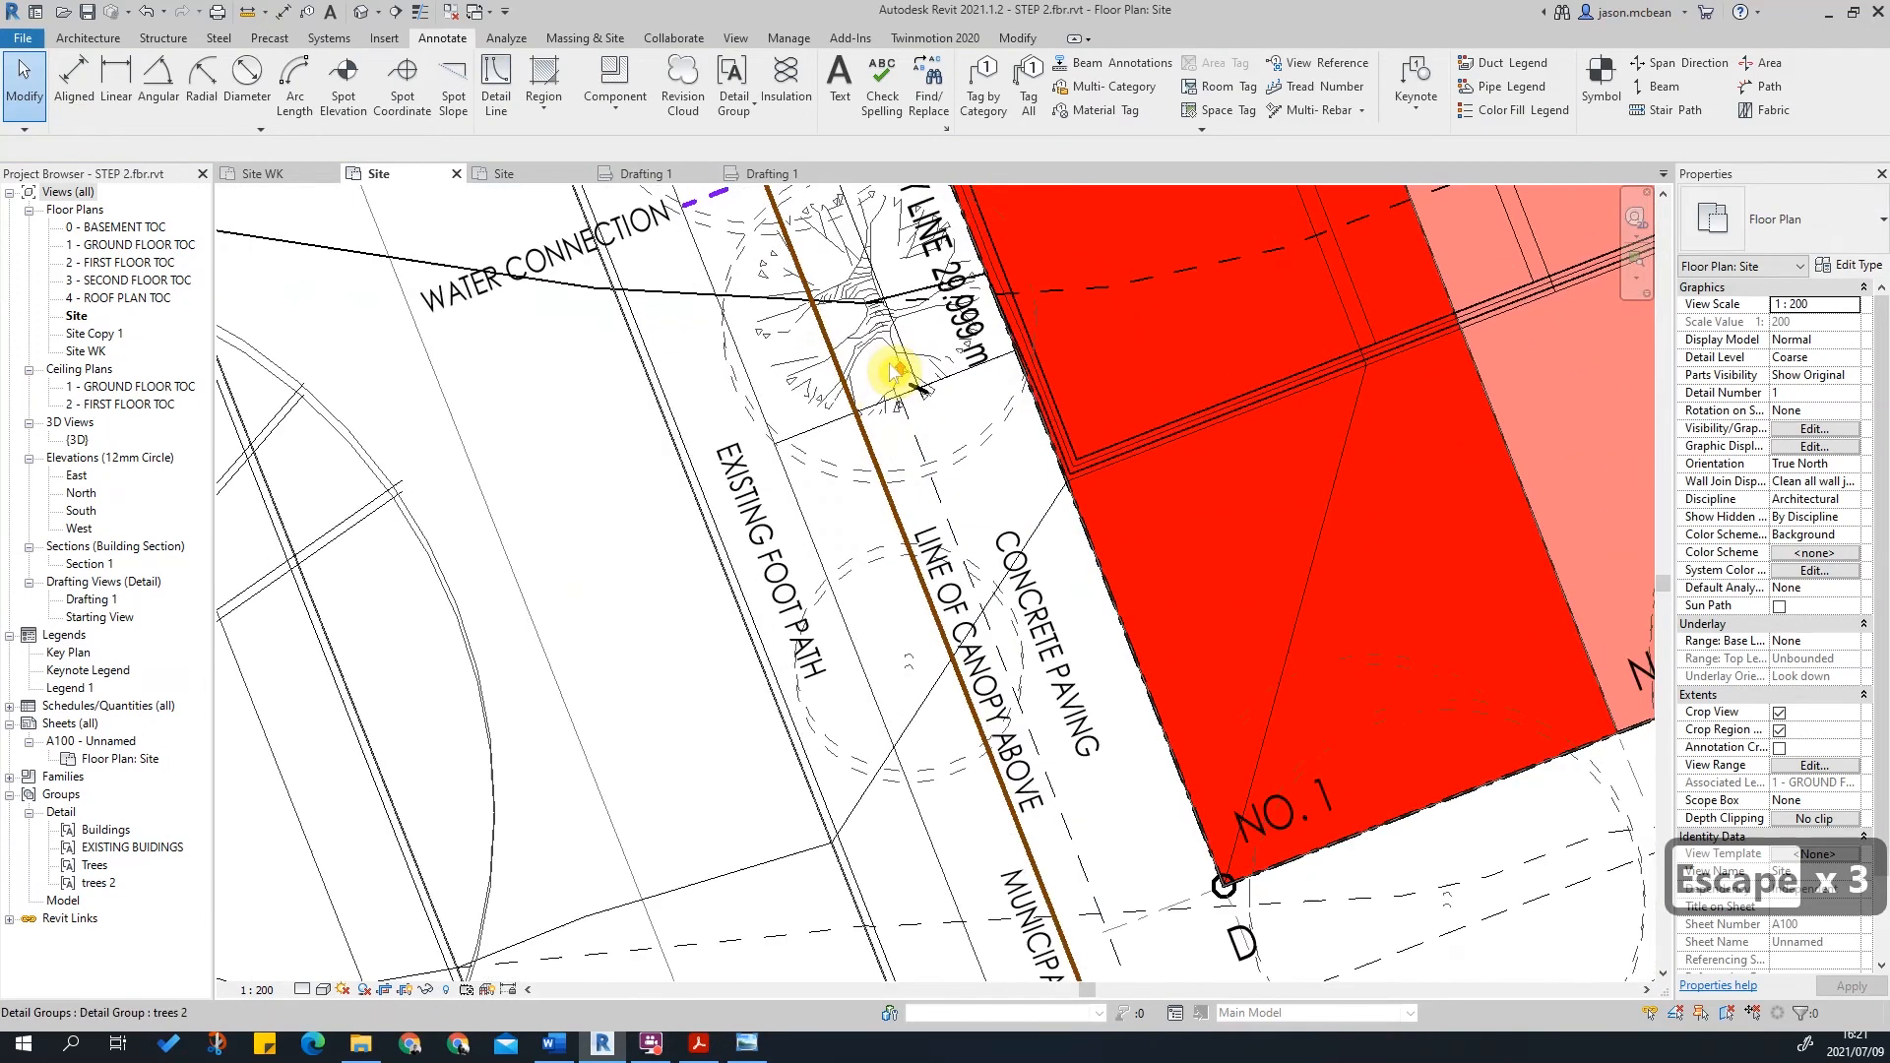
left_click(914, 370)
key("Escape")
key("Tab")
key("Tab")
left_click(909, 360)
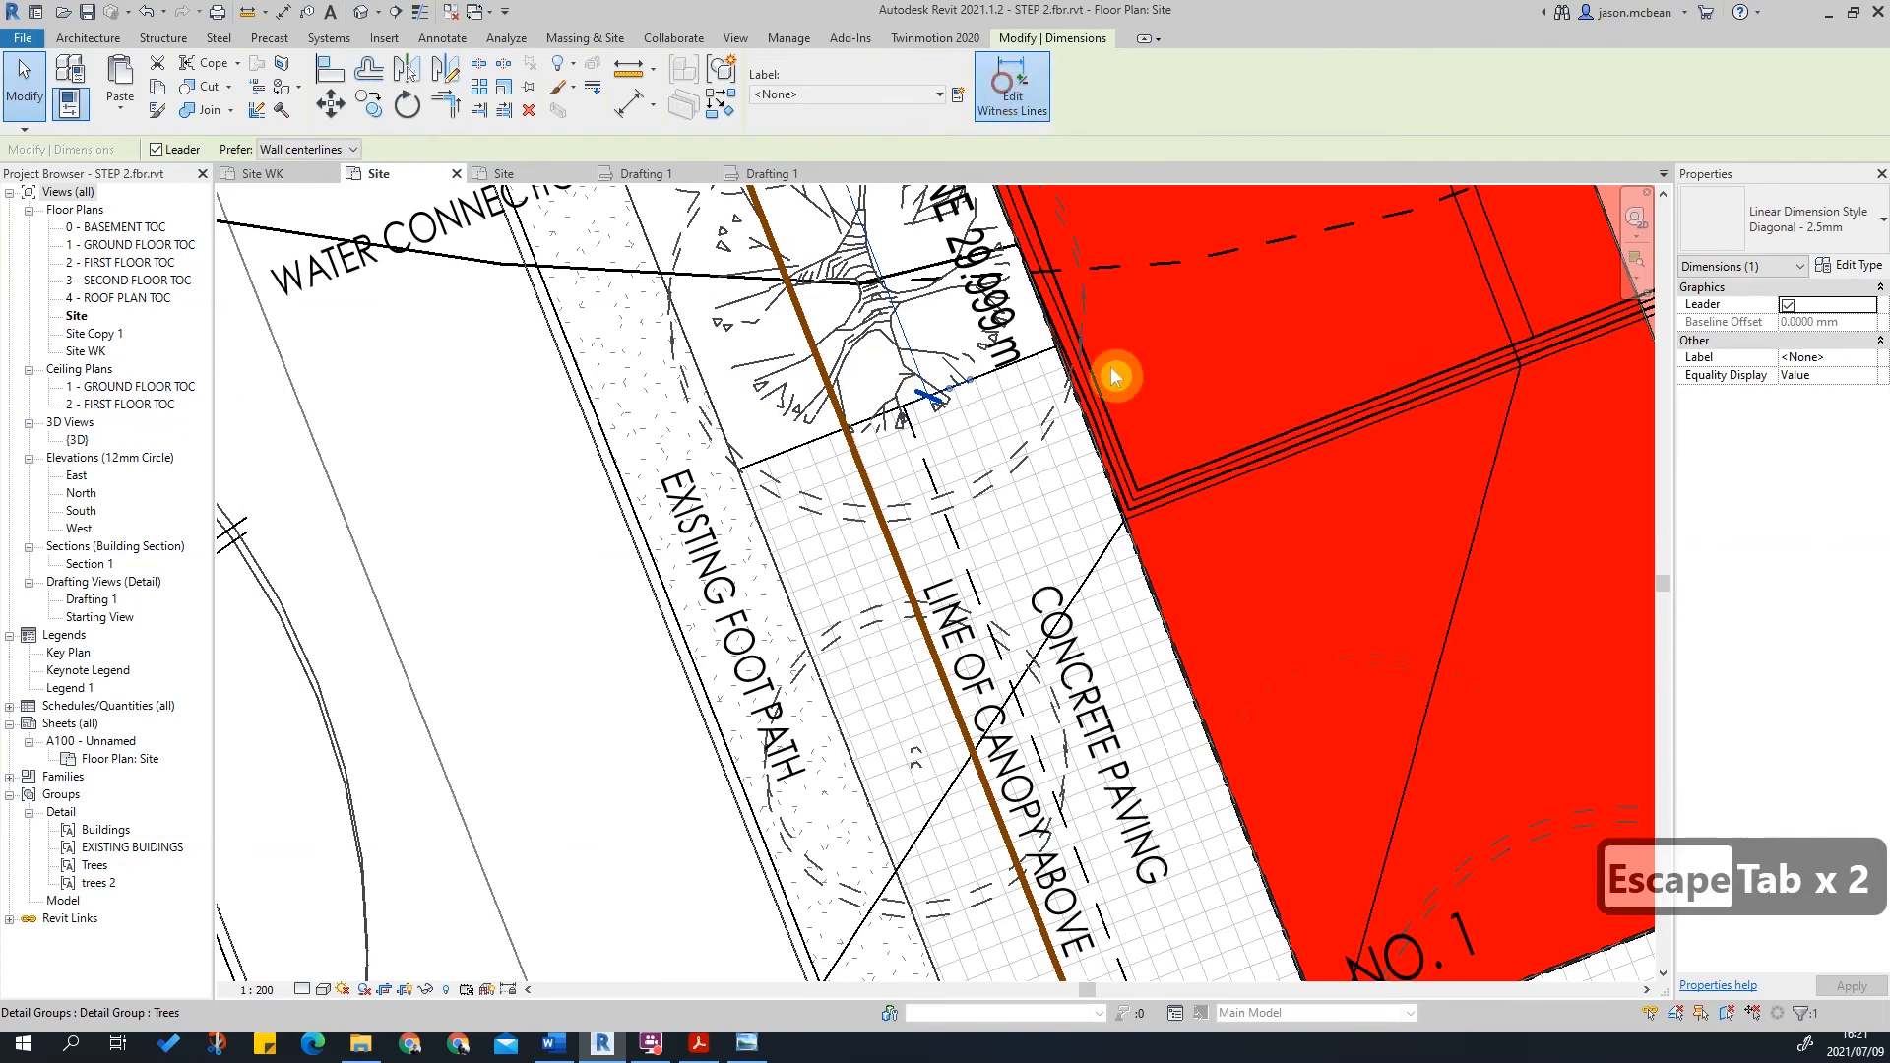
left_click(1005, 88)
scroll(1181, 521, "down", 2)
scroll(1334, 955, "up", 1)
left_click(1322, 910)
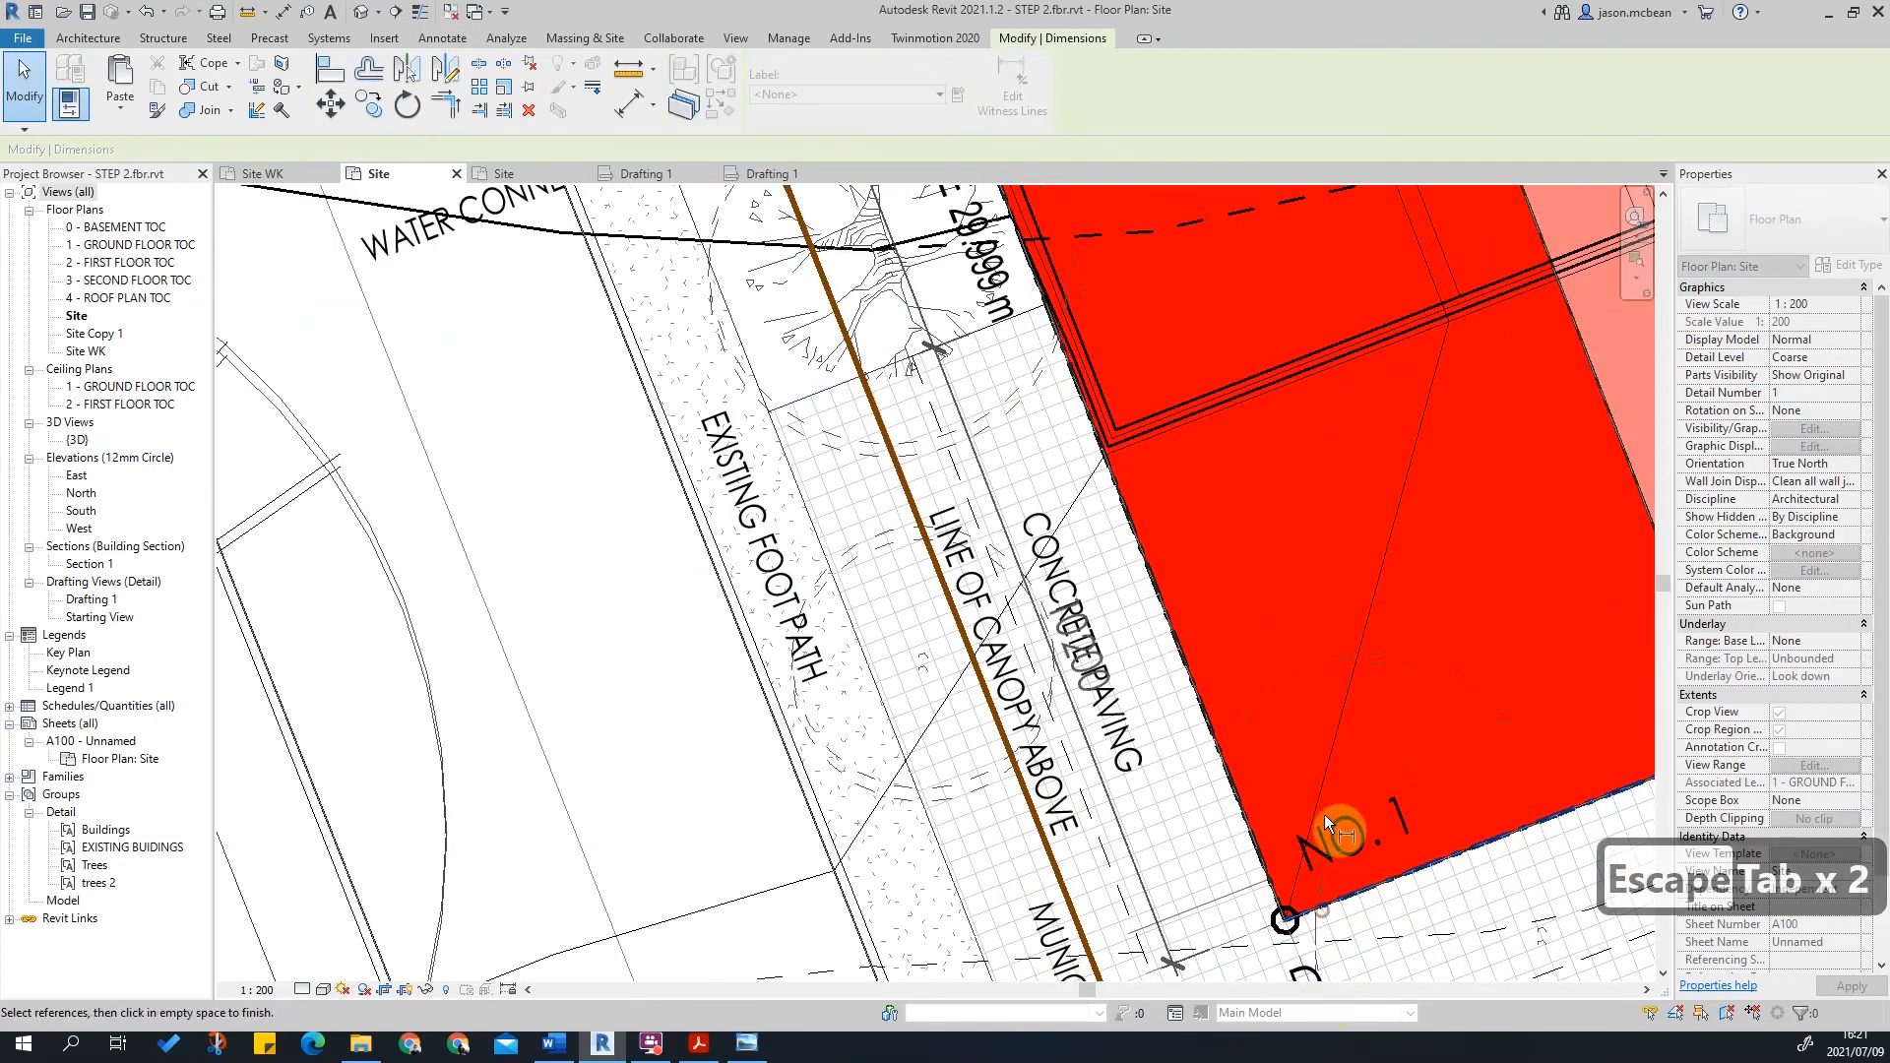
left_click(1067, 661)
Step: Shift the 10200 dimension text off the concrete paving label to the street side of its dimension line
scroll(1053, 664, "up", 3)
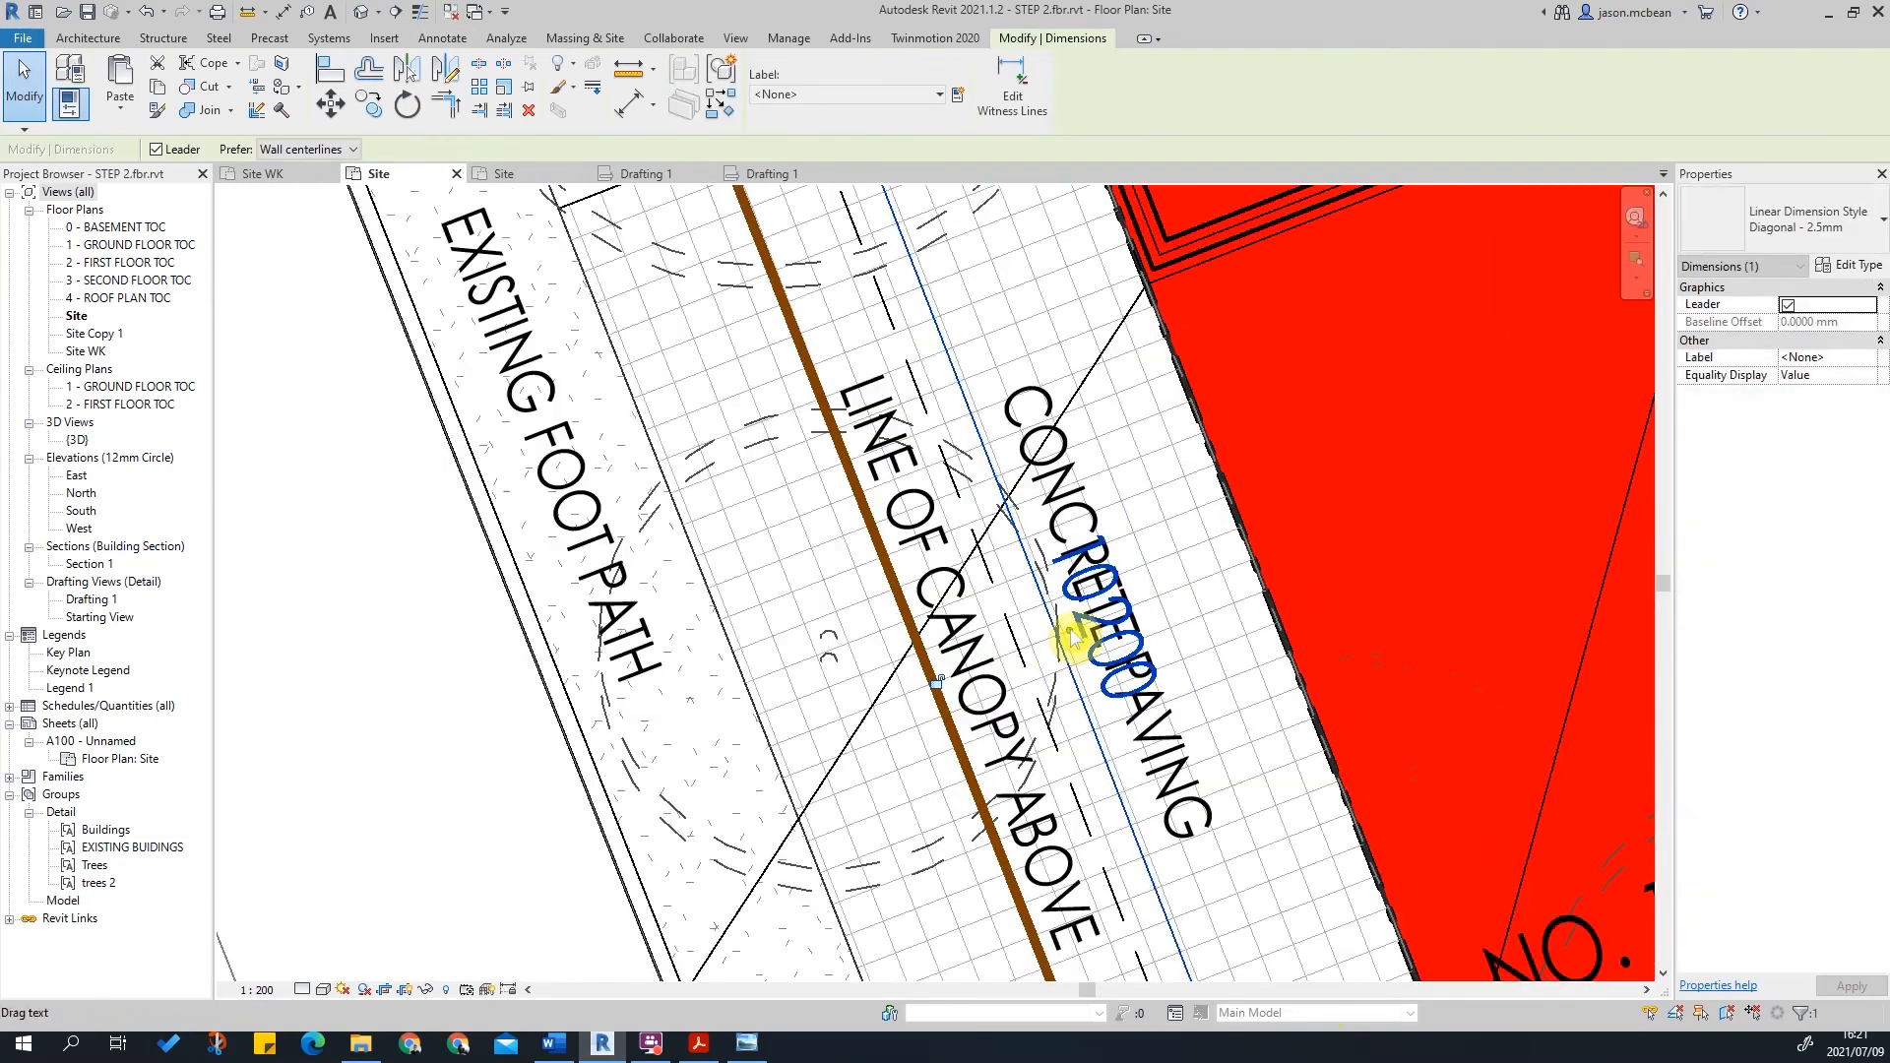
left_click_drag(1006, 674, 1000, 677)
scroll(1008, 675, "down", 3)
scroll(999, 679, "down", 3)
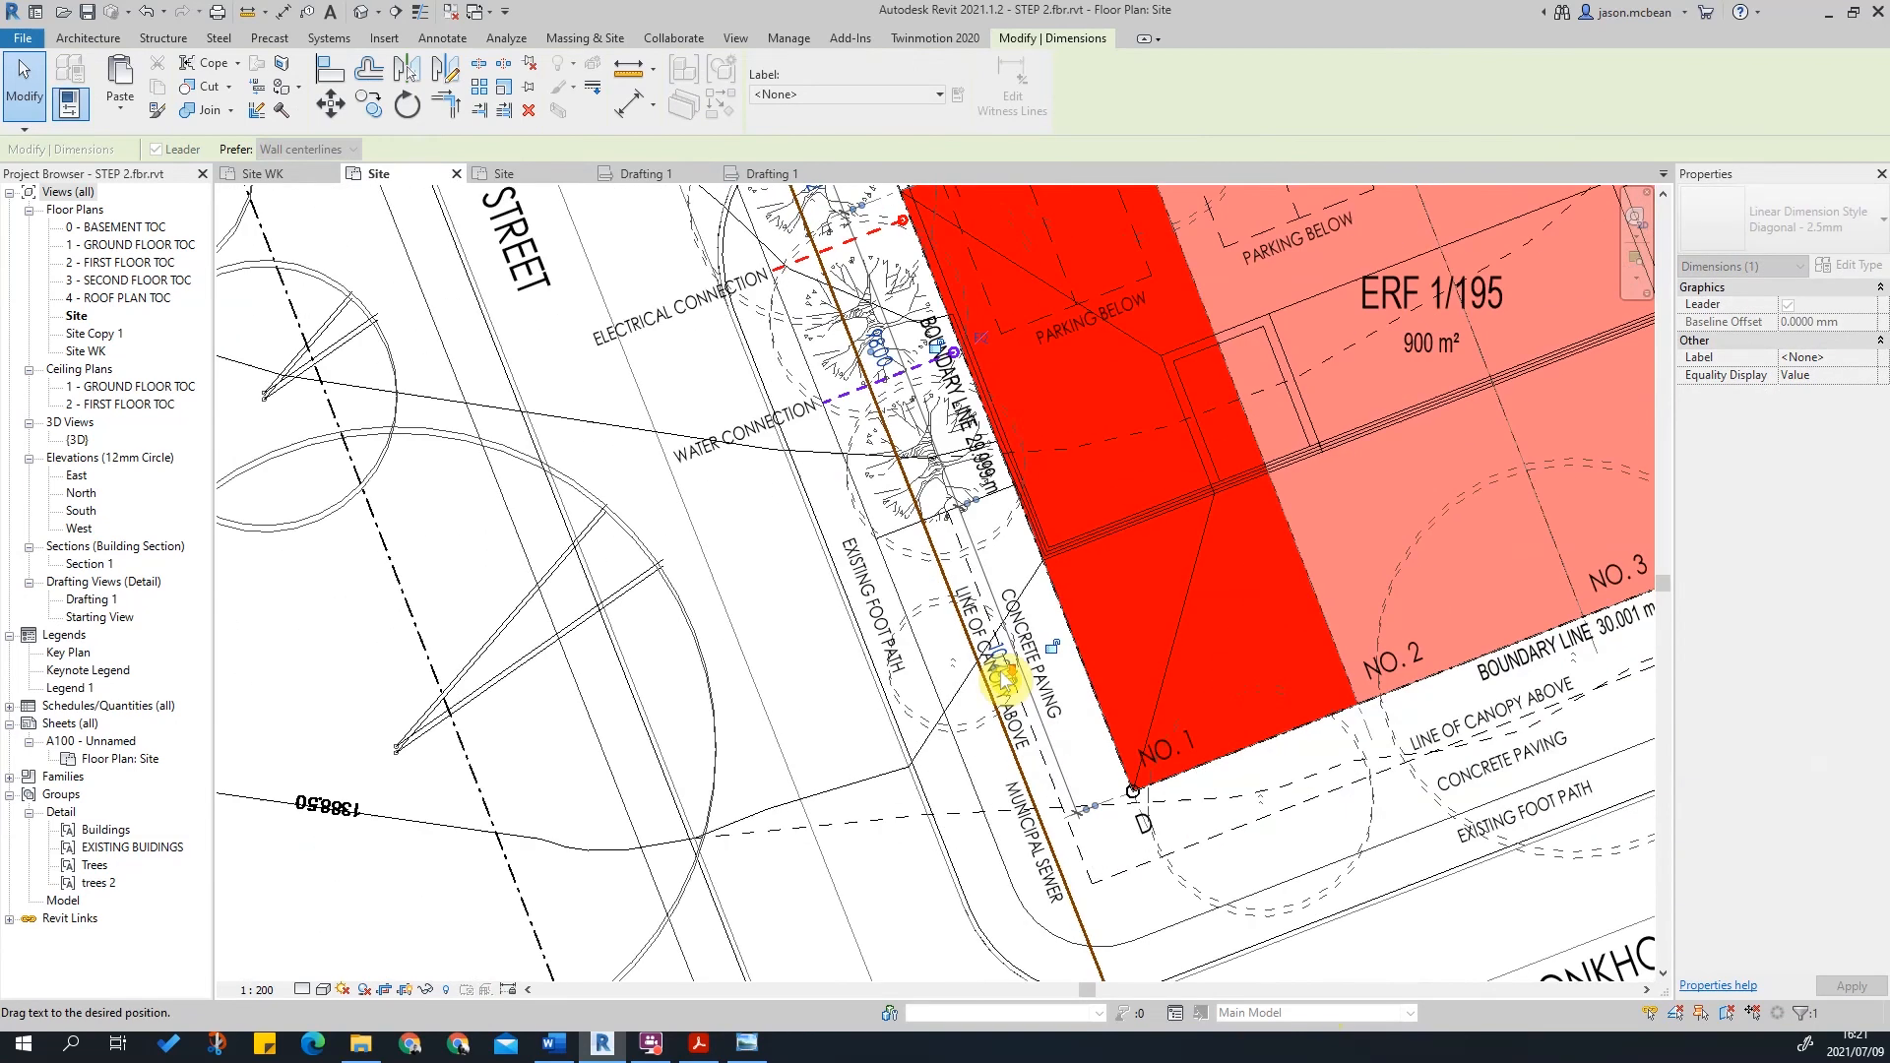
left_click(1000, 681)
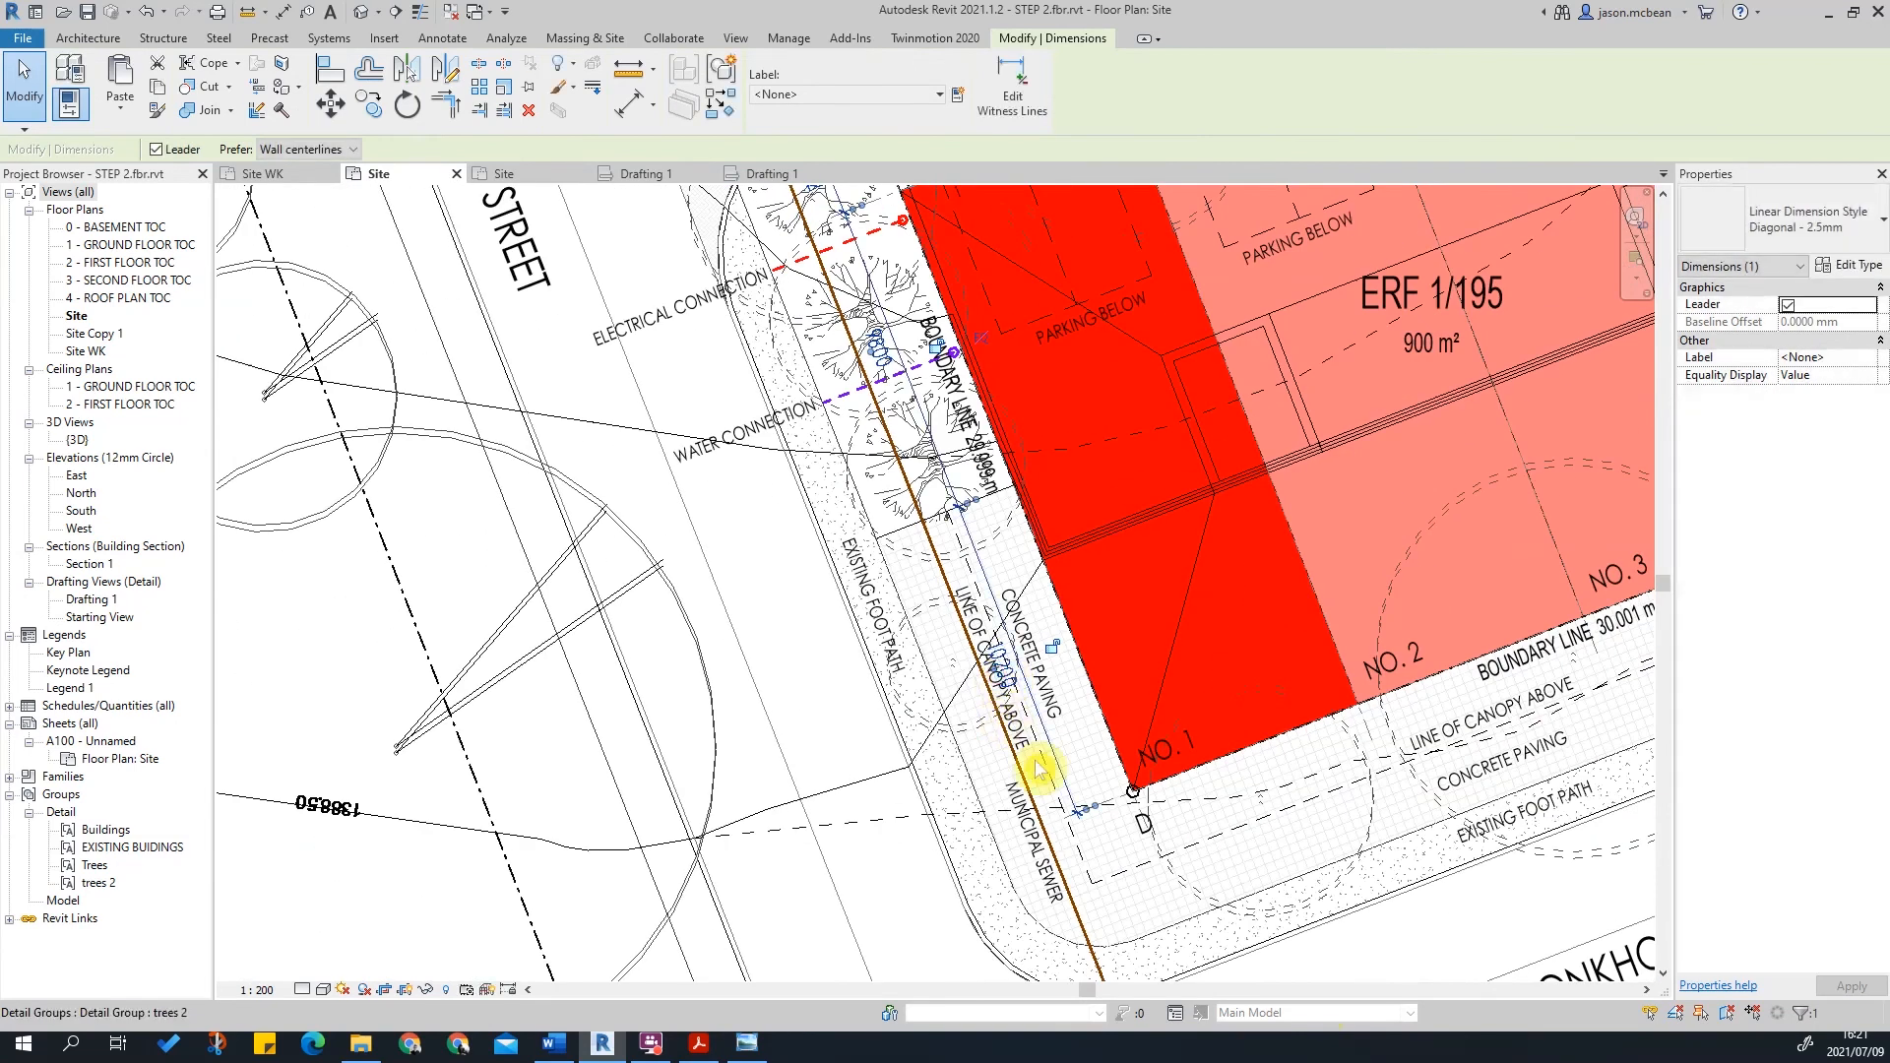
key("Escape")
key("Escape")
scroll(1034, 768, "up", 3)
scroll(1024, 763, "down", 2)
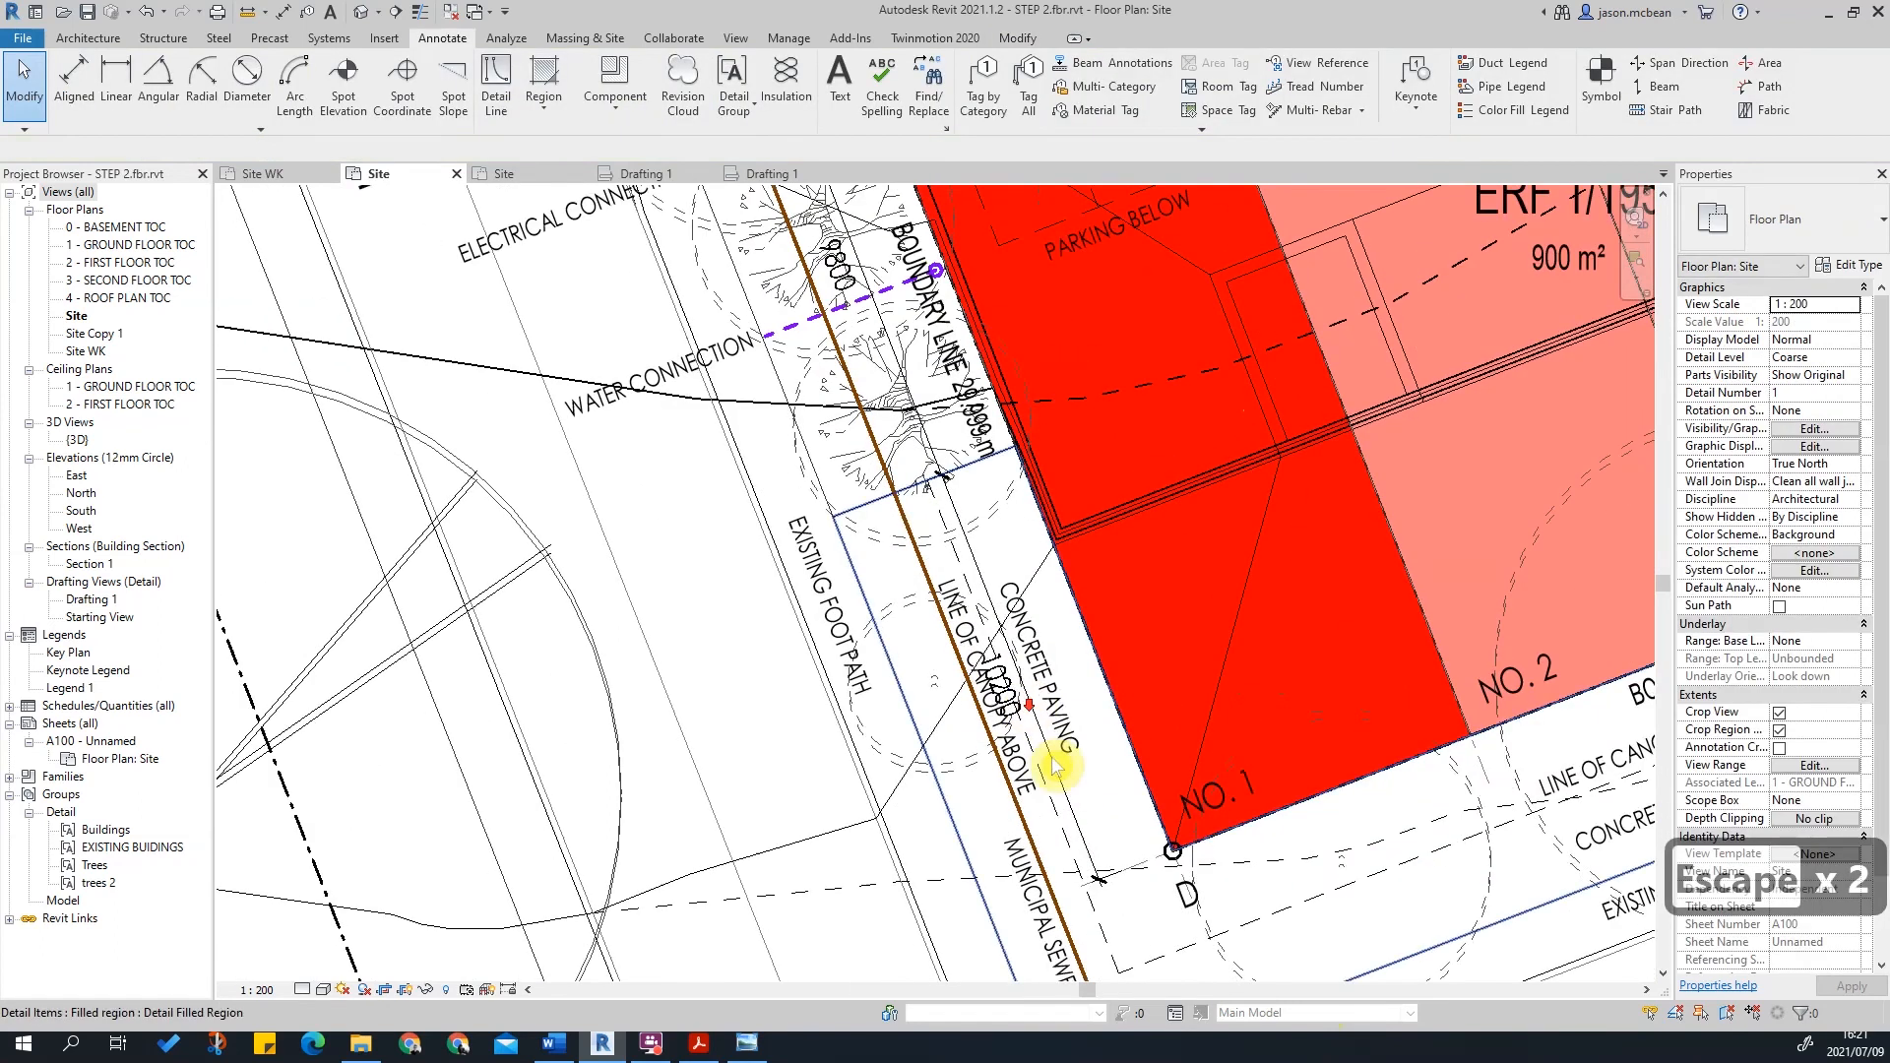
key("Tab")
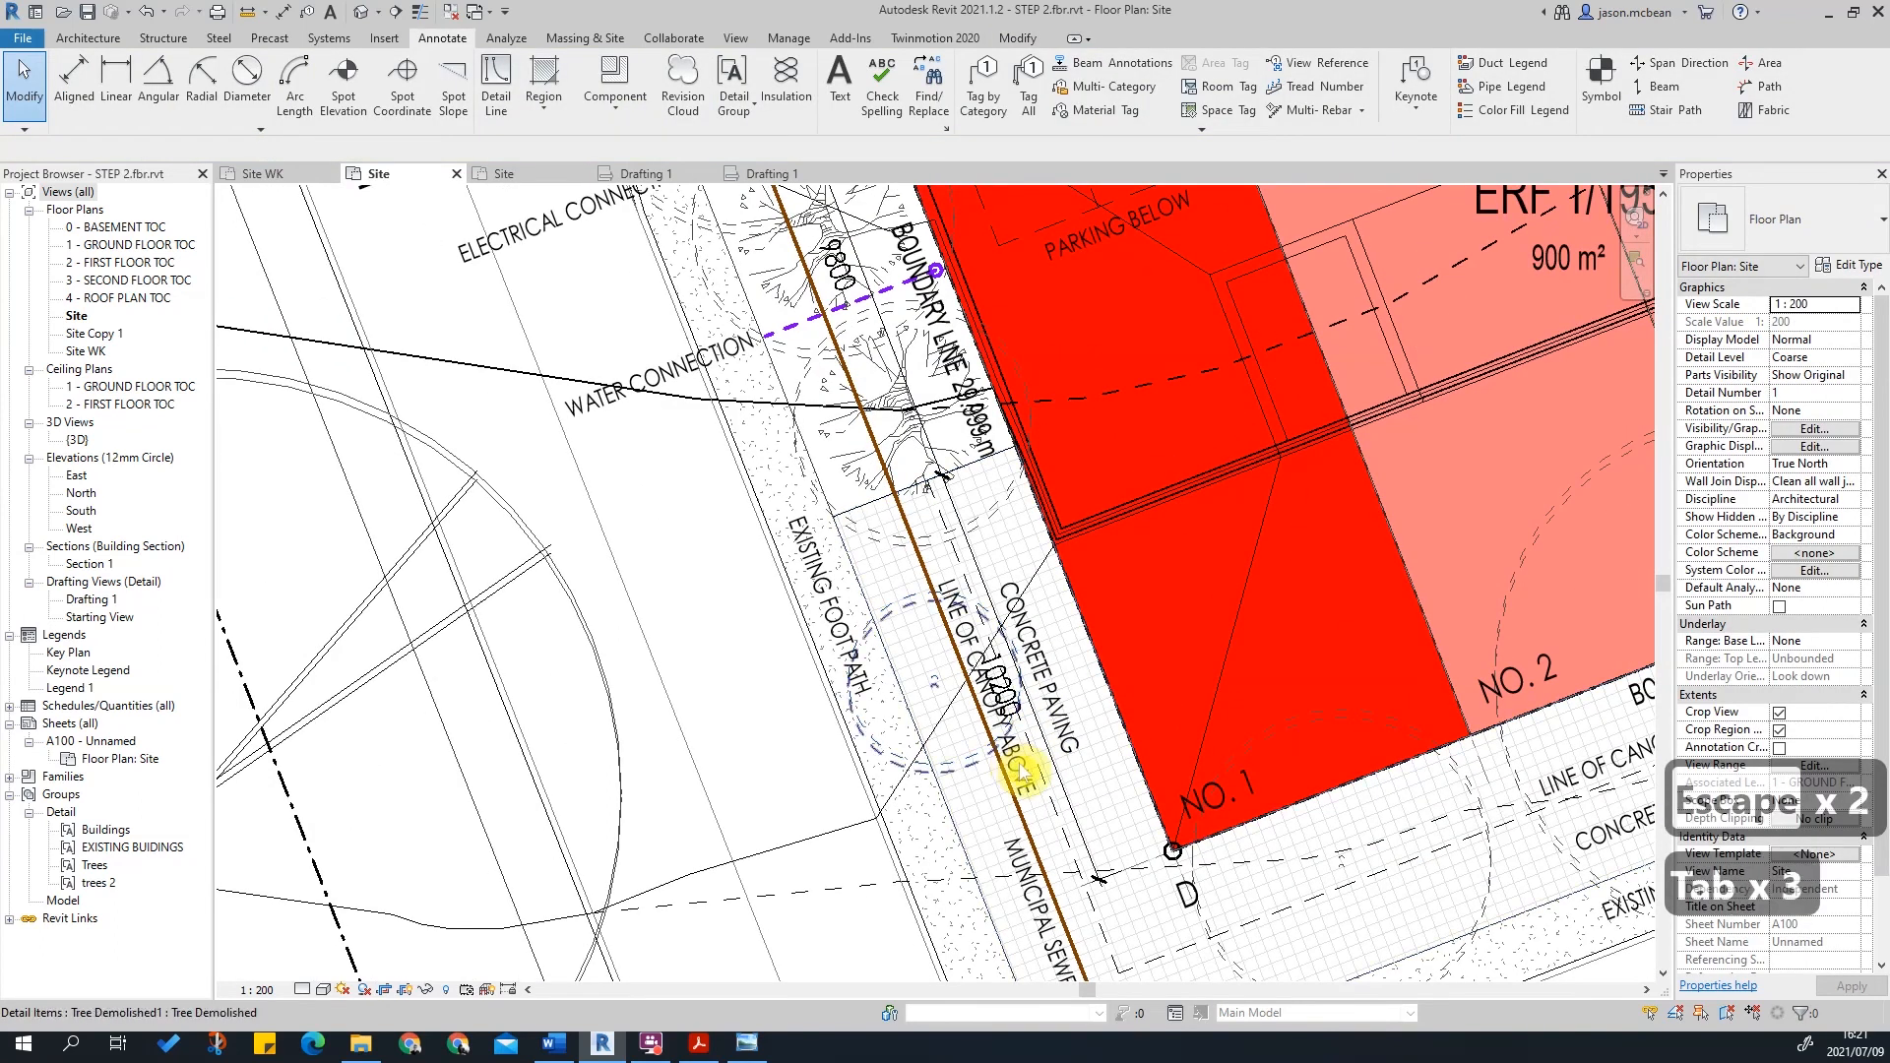
key("Escape")
scroll(1014, 689, "up", 2)
key("Tab")
key("Tab")
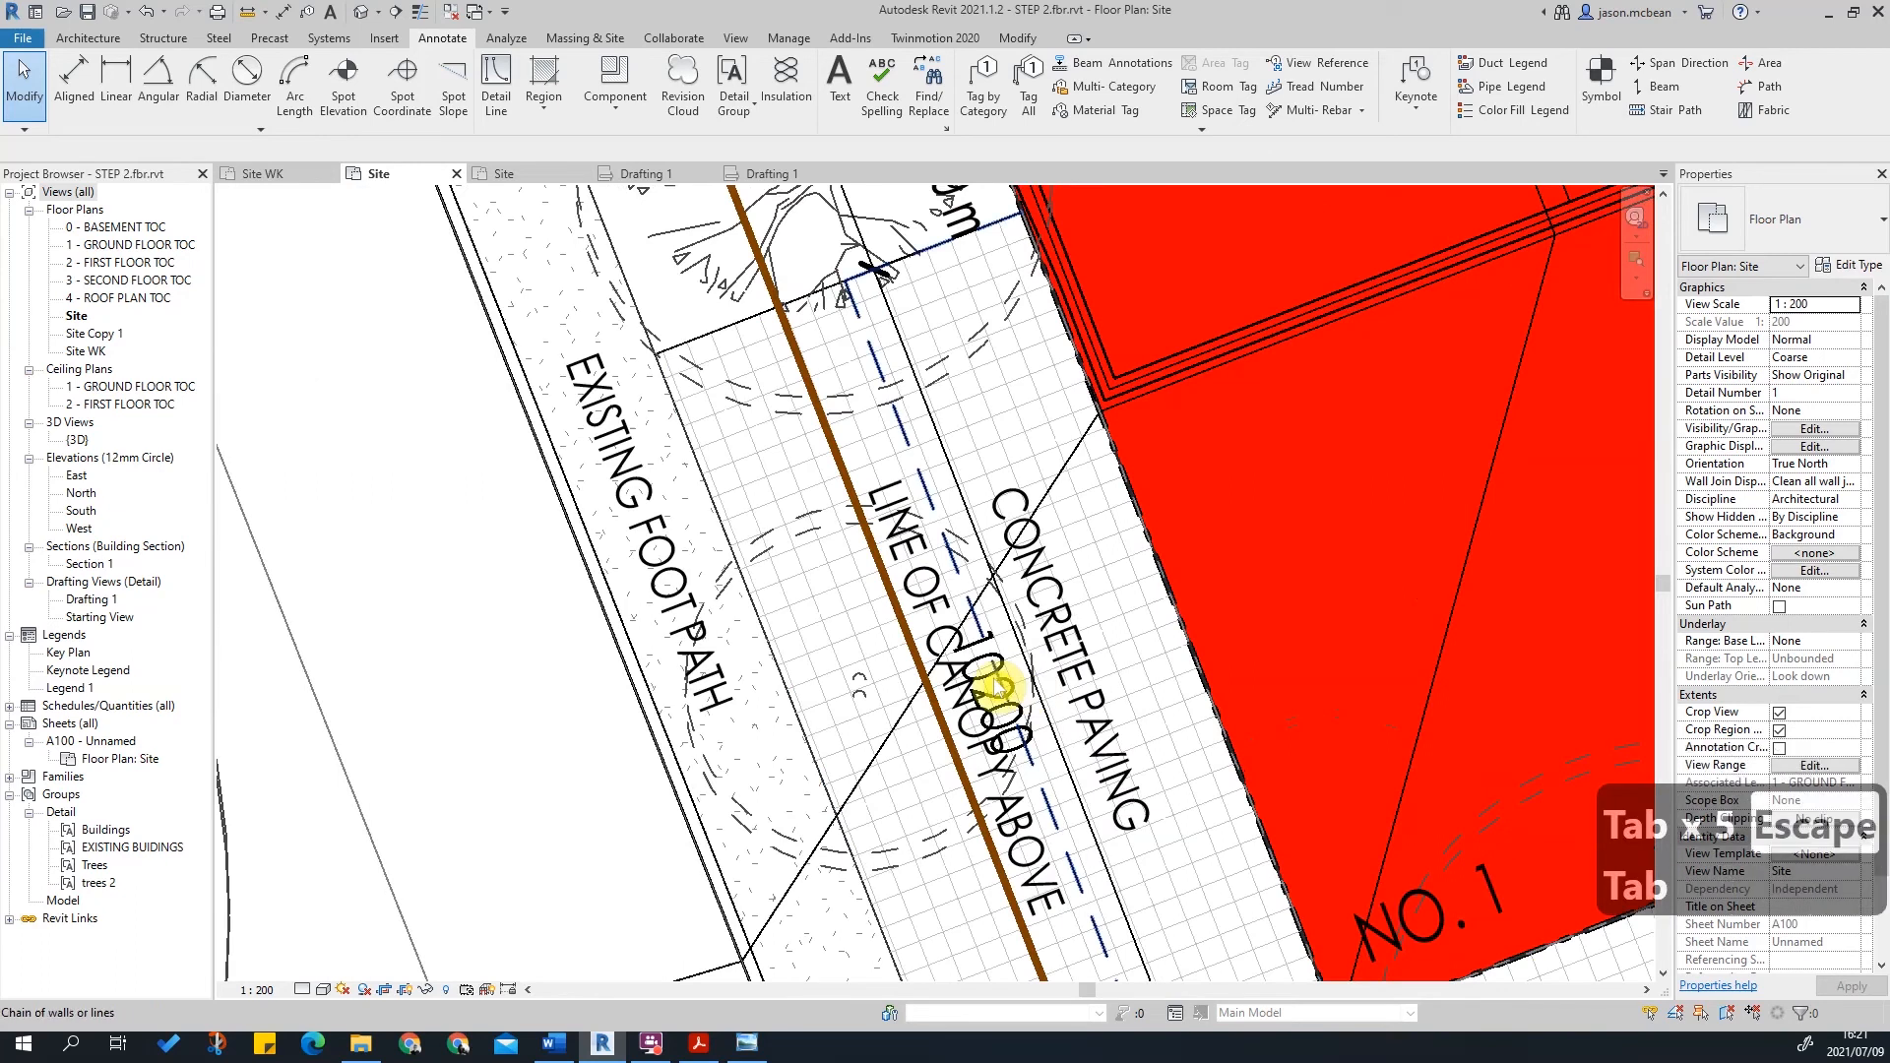
key("Escape")
key("Escape")
Step: Slide the 10200 dimension text along its dimension line toward corner D, clear of the canopy and concrete paving labels
scroll(1044, 709, "down", 4)
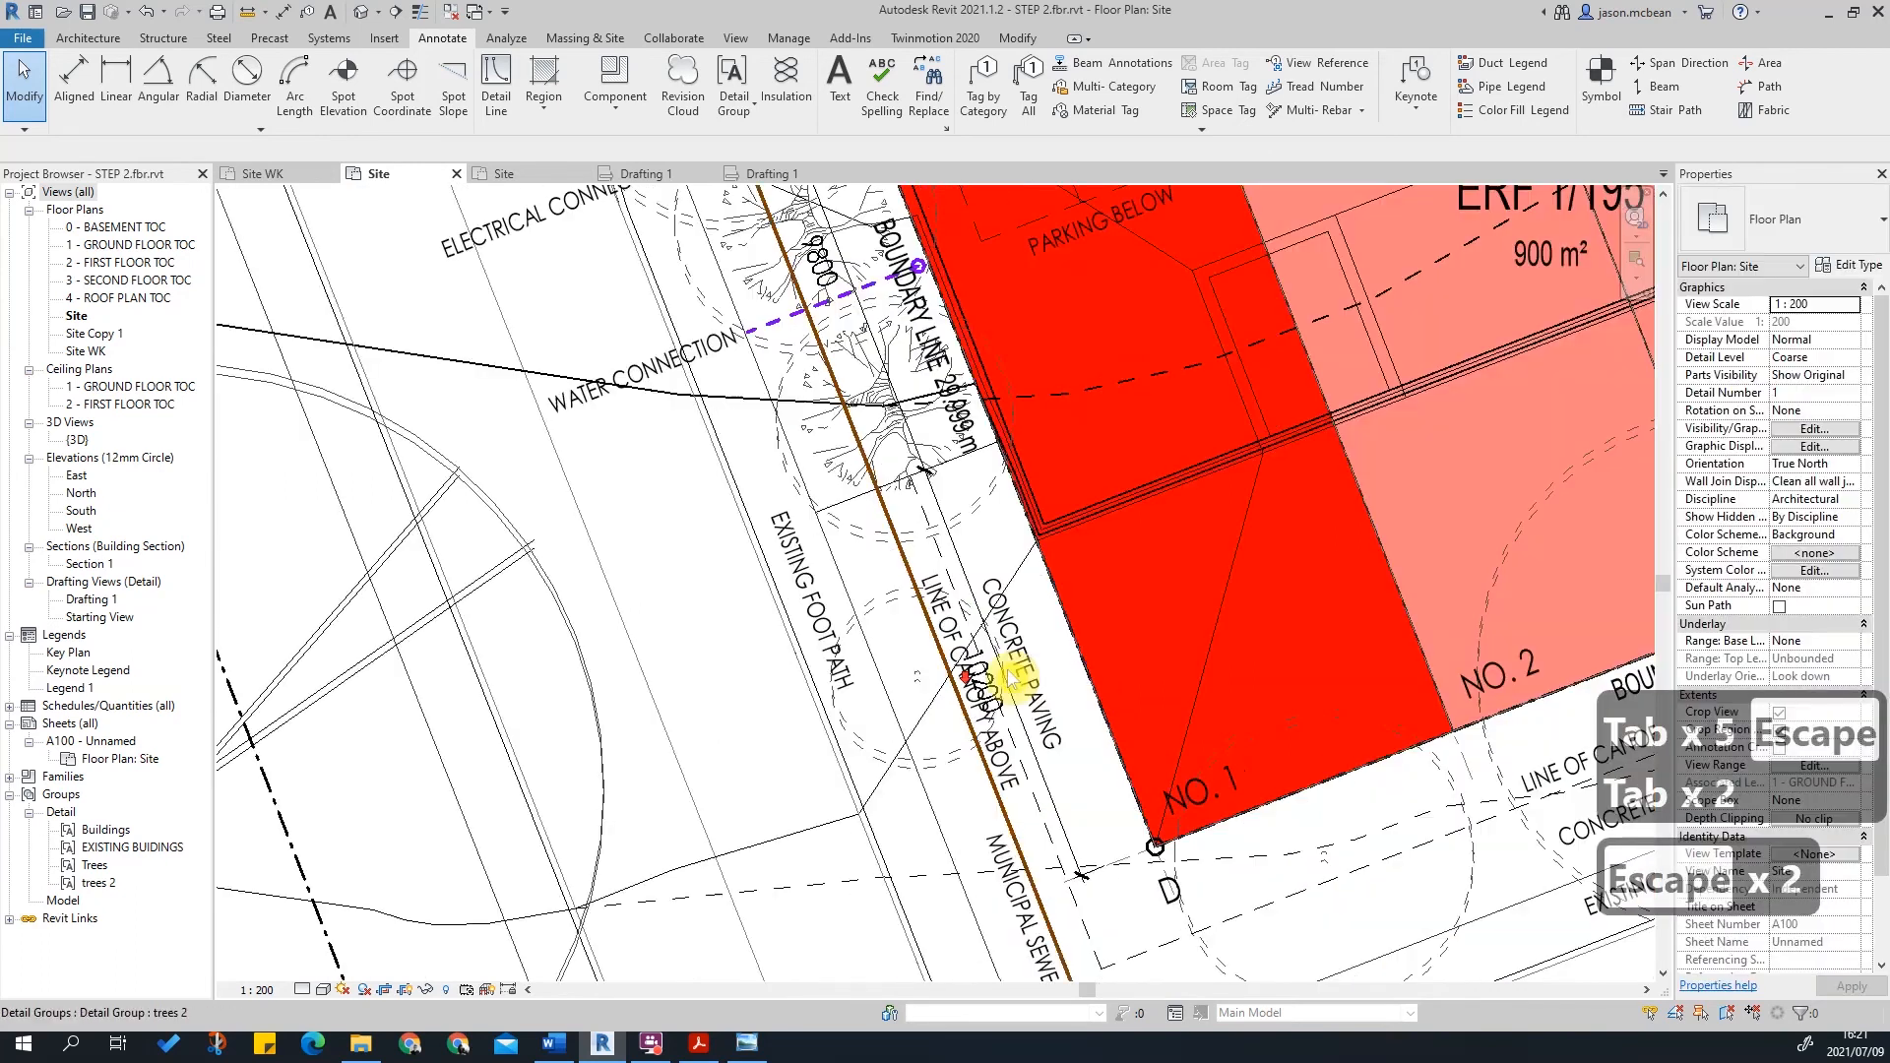
key("Escape")
scroll(935, 689, "up", 4)
key("Escape")
key("Tab")
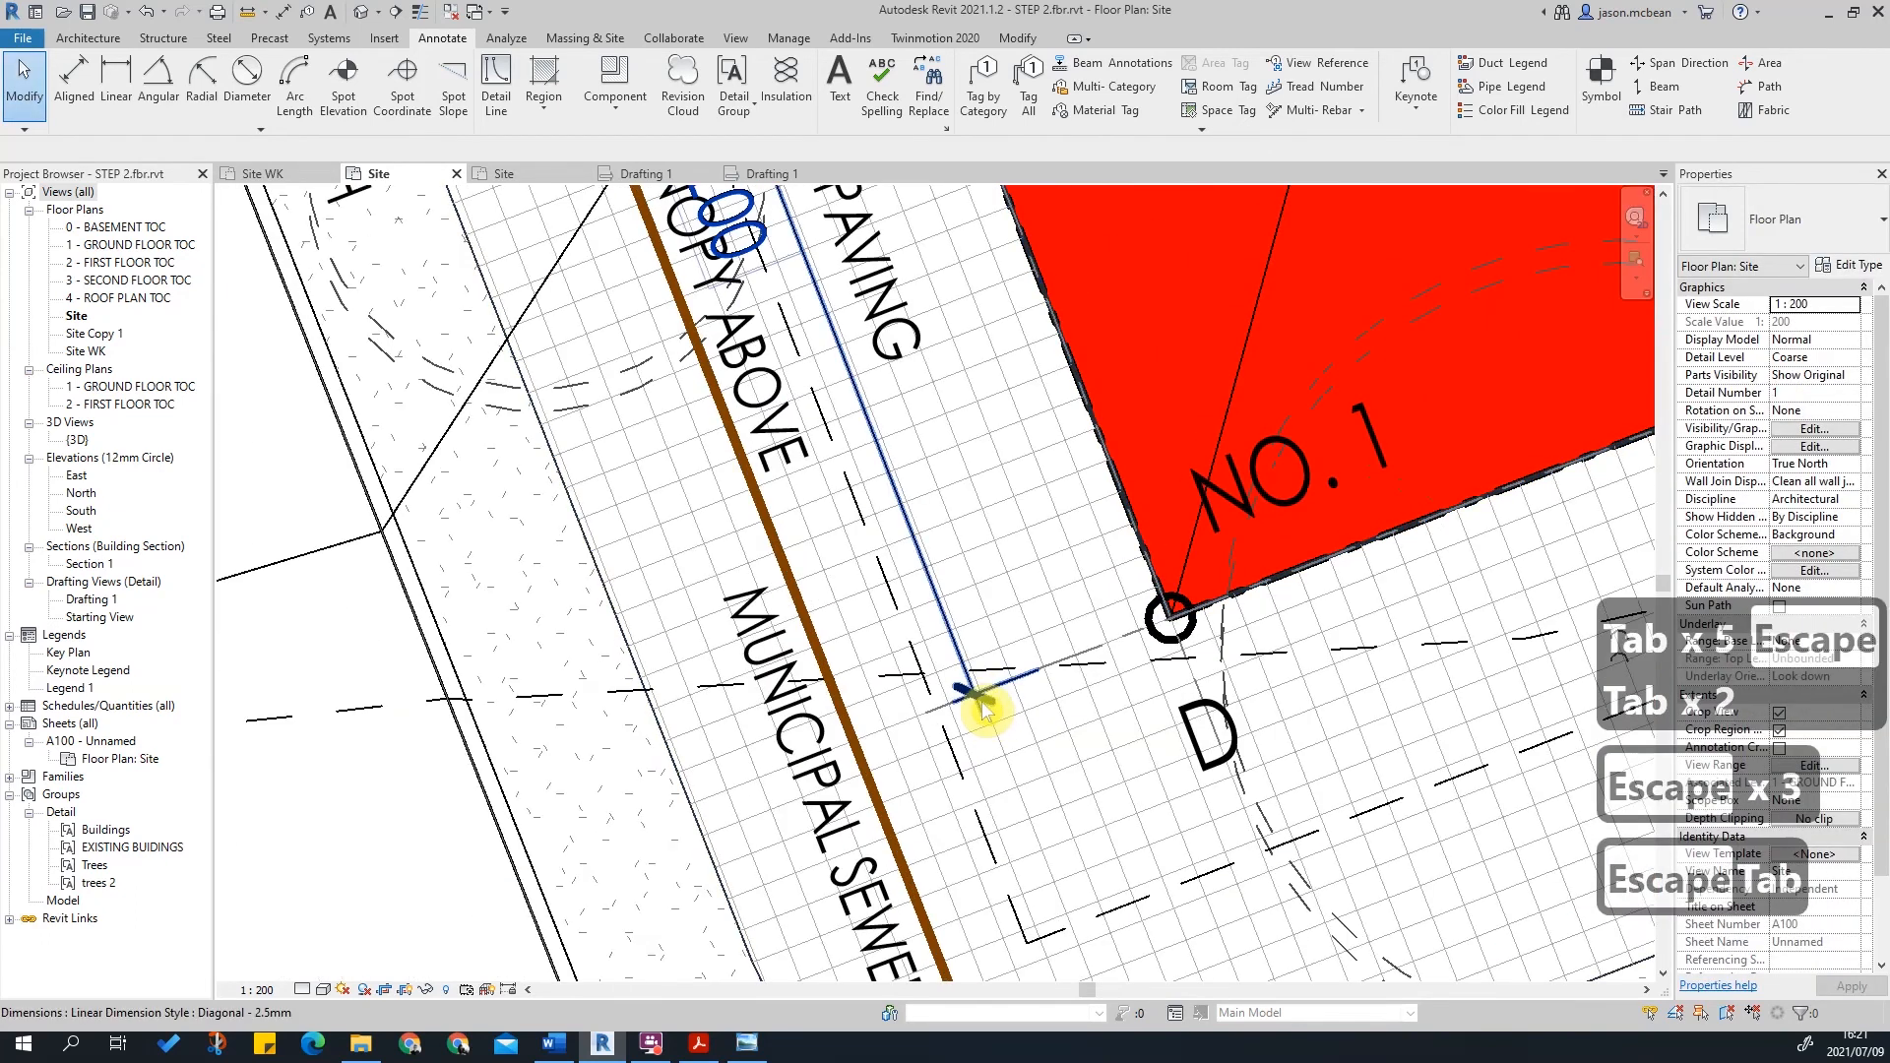
left_click(981, 711)
scroll(1024, 704, "down", 2)
scroll(996, 674, "up", 2)
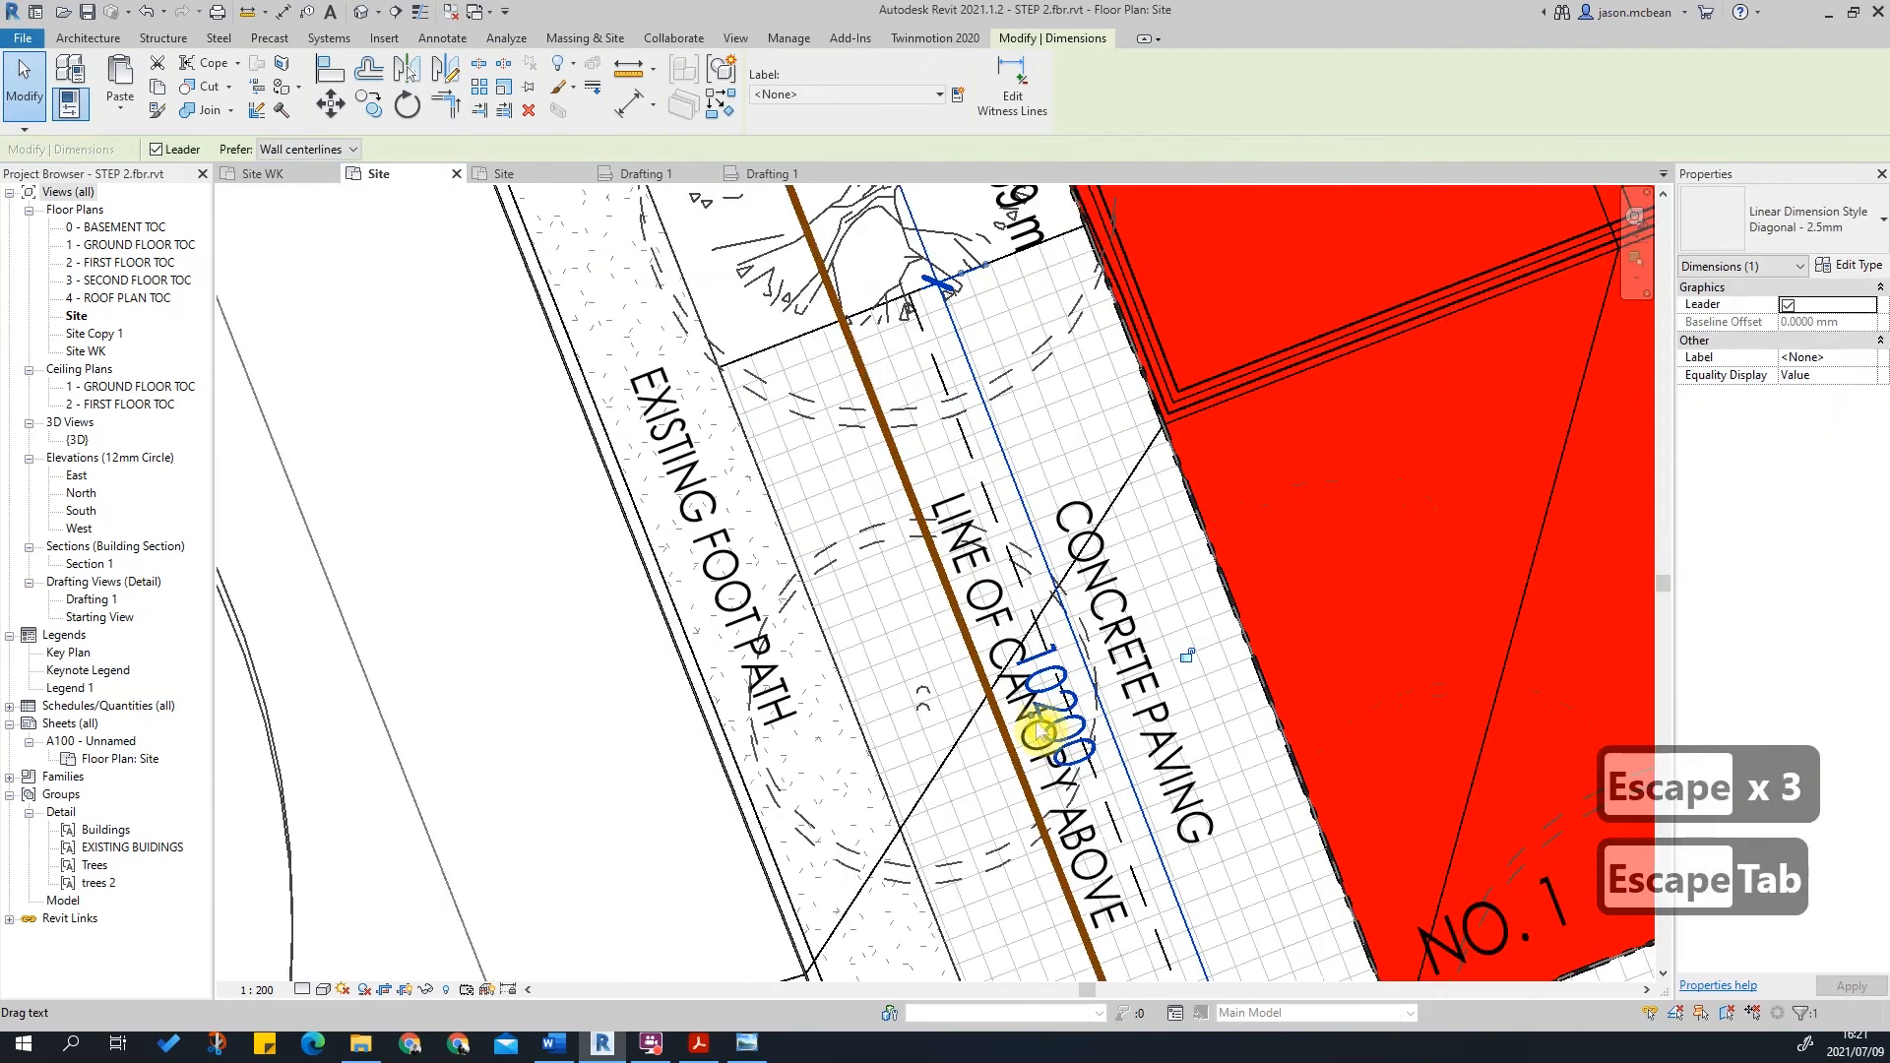
mouse_move(955, 449)
left_mouse_down()
mouse_move(926, 448)
mouse_move(1112, 879)
mouse_move(1102, 572)
mouse_move(1113, 764)
mouse_move(1147, 891)
left_mouse_up()
scroll(1102, 572, "down", 2)
scroll(1113, 764, "up", 2)
scroll(1266, 718, "down", 4)
key("Escape")
key("Escape")
key("Escape")
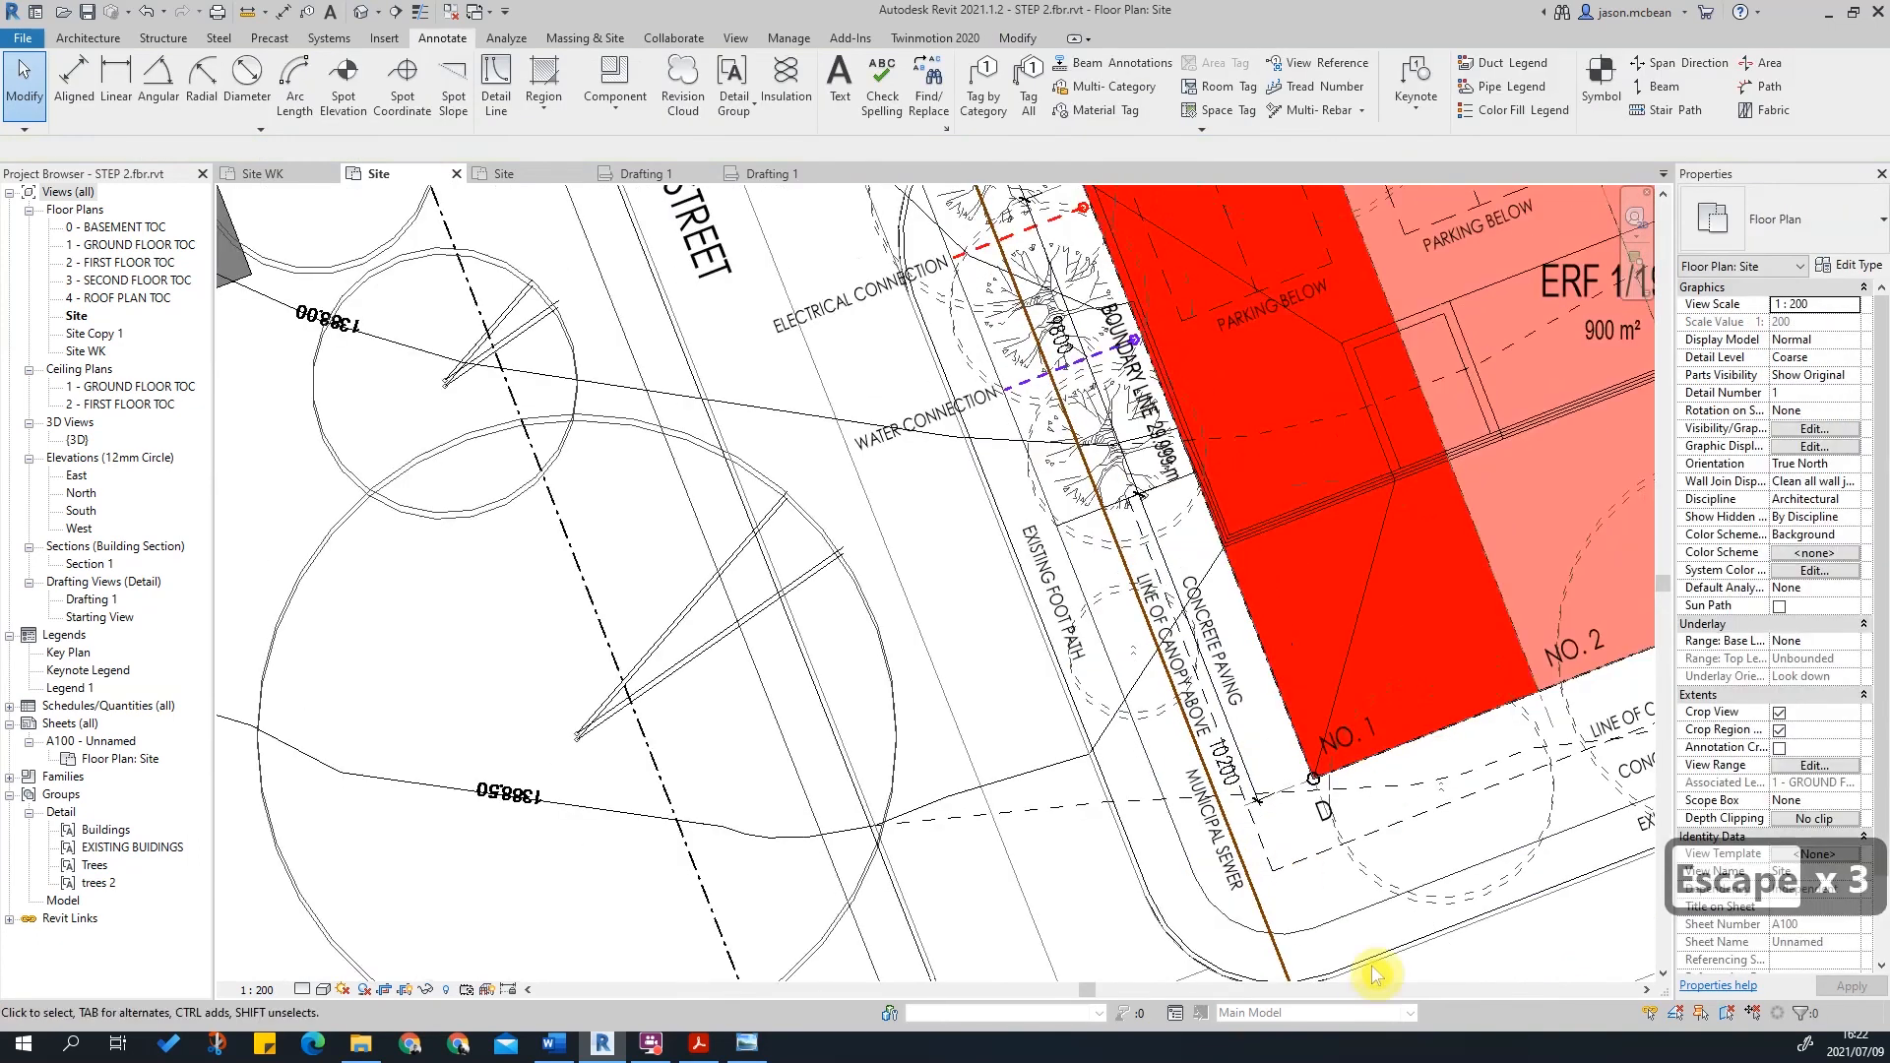
Step: Compare the street-side dimensions and labels along Tram Street with the reference PDF site plan SitePlan_ARC.pdf
scroll(1224, 895, "down", 1)
scroll(1214, 907, "up", 1)
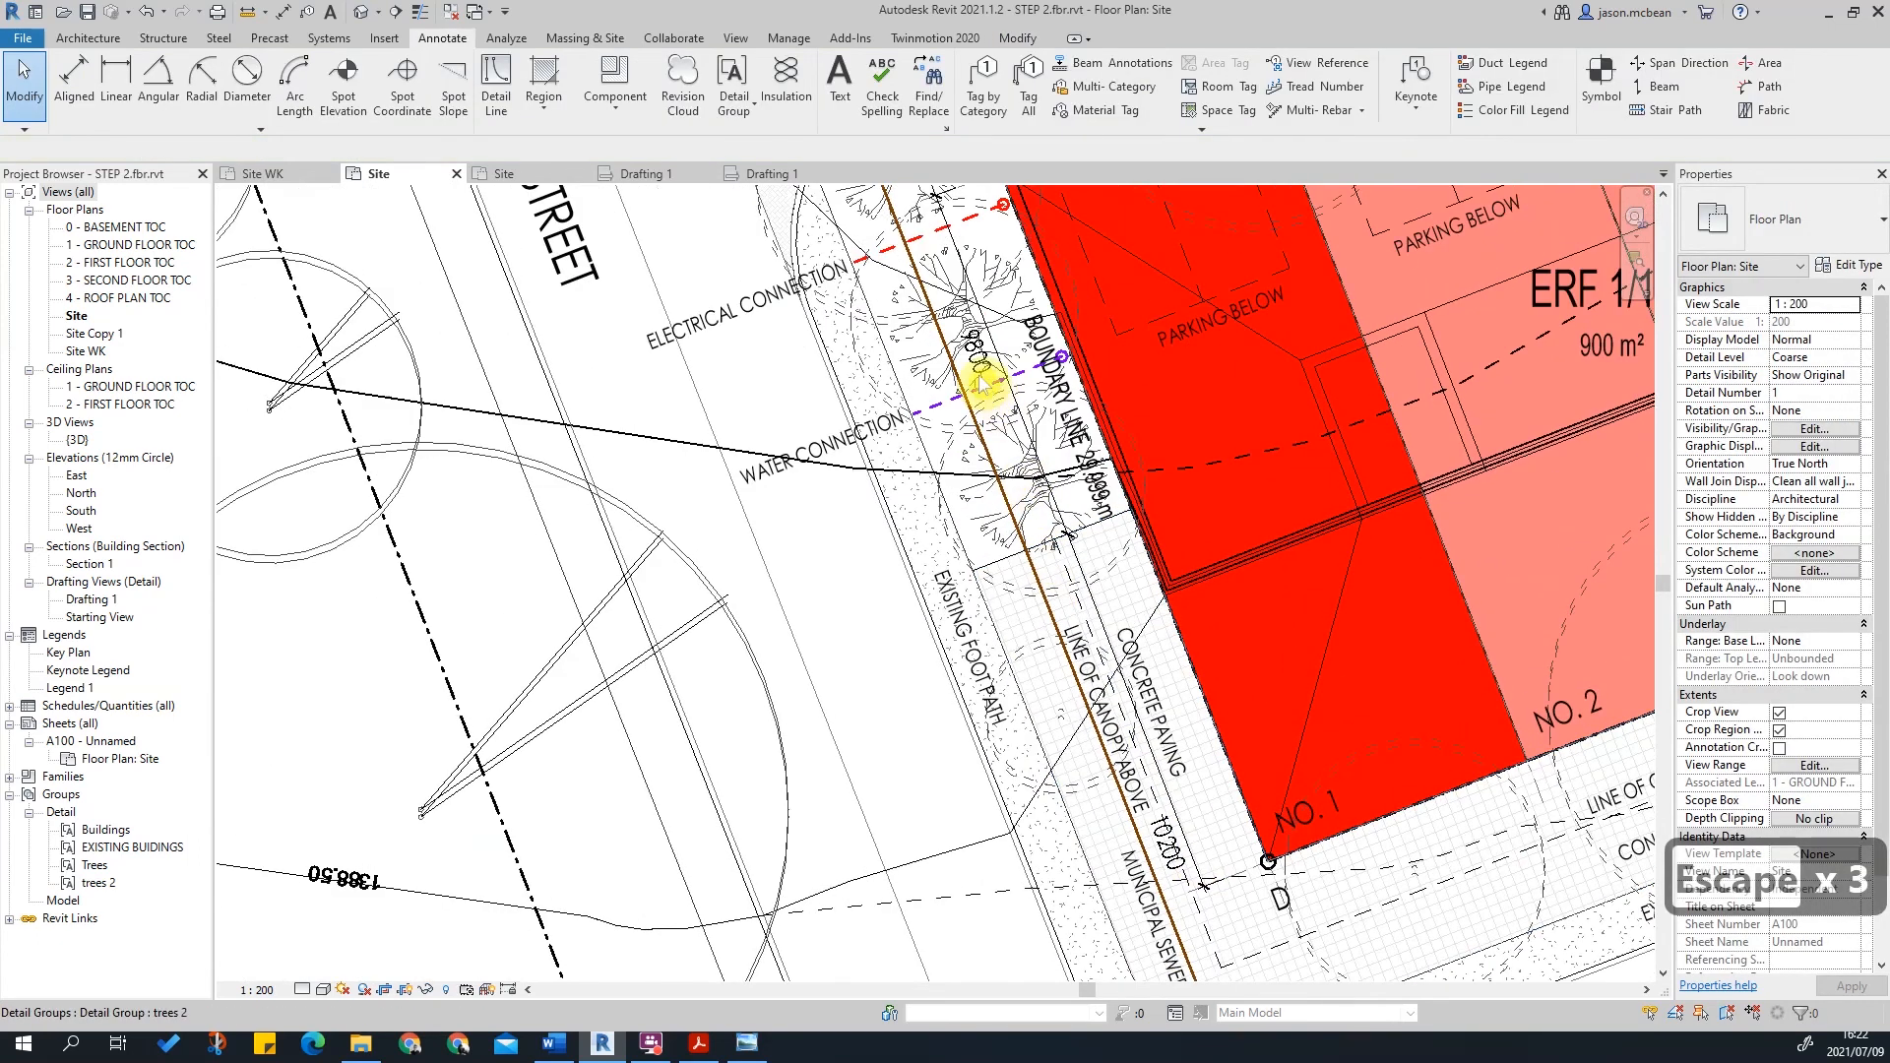
scroll(1004, 483, "down", 1)
scroll(1216, 849, "up", 2)
scroll(970, 766, "down", 2)
middle_click_drag(905, 658, 897, 687)
middle_click_drag(887, 756, 887, 755)
scroll(887, 755, "down", 1)
scroll(807, 463, "down", 1)
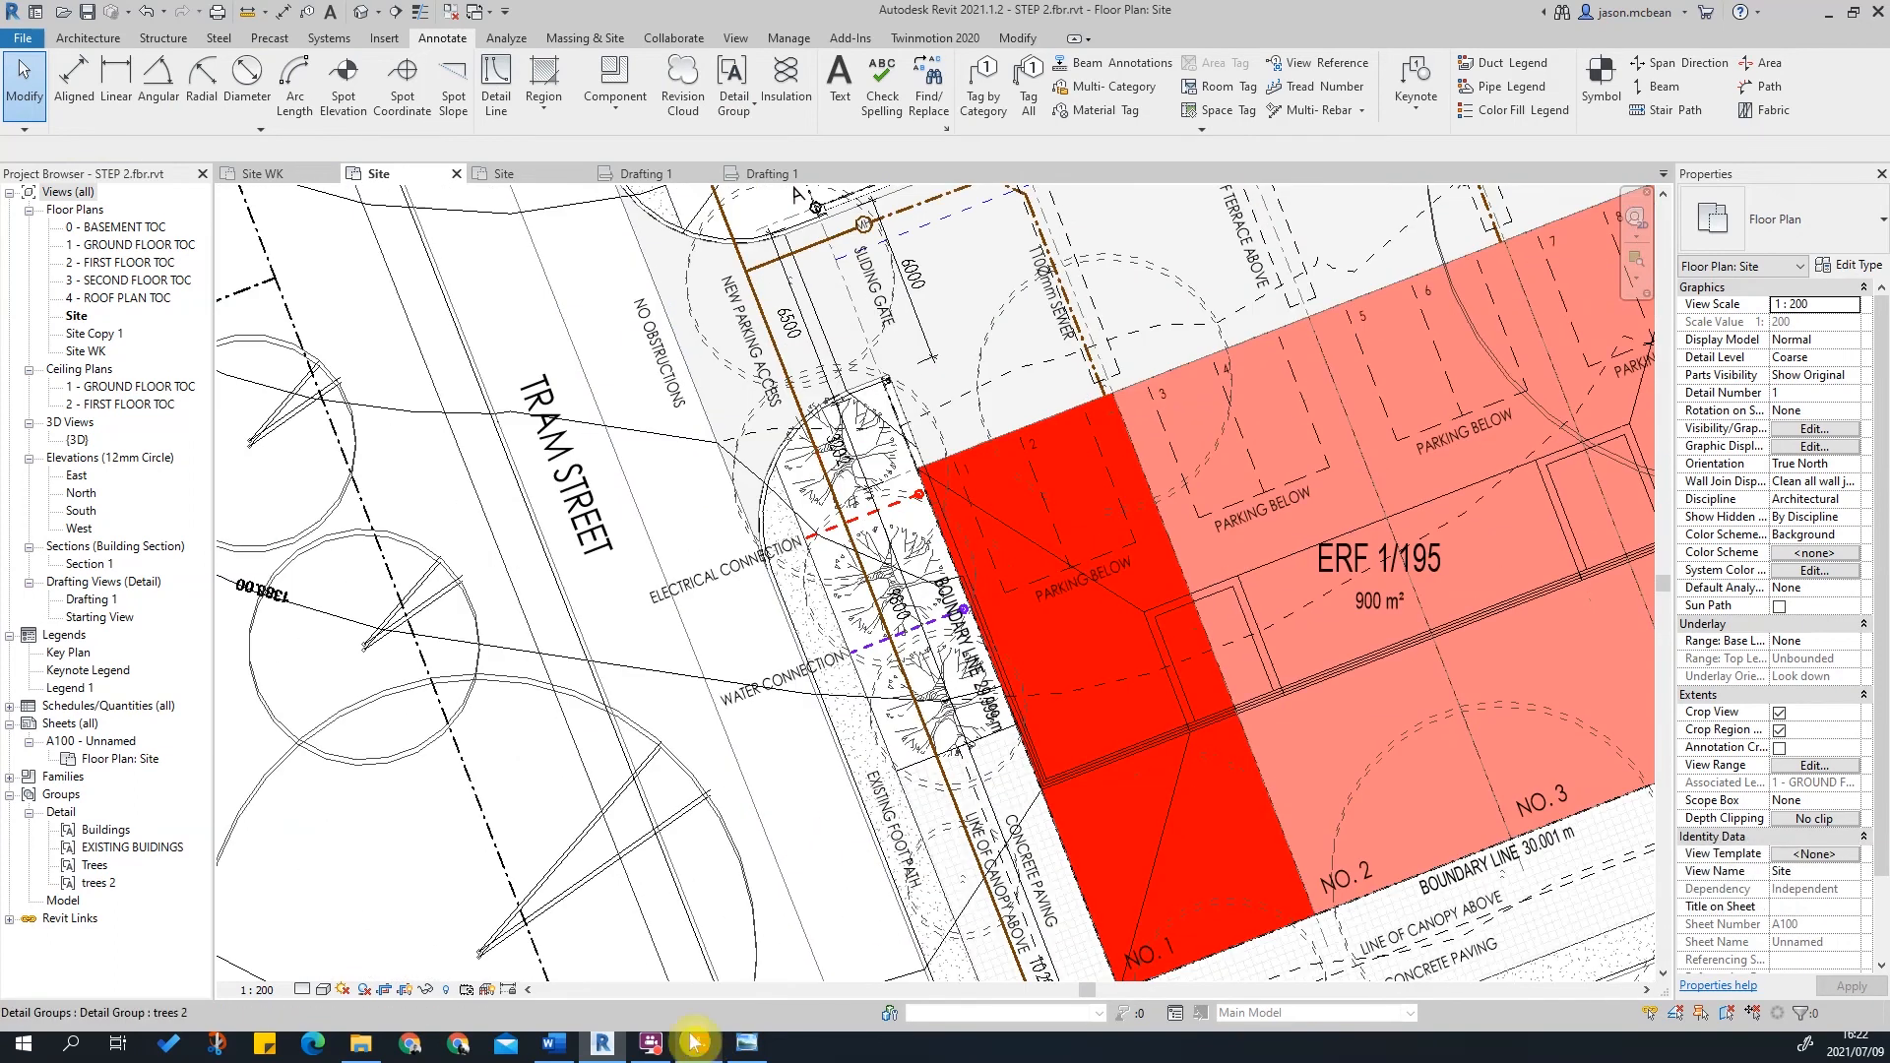
left_click(699, 1044)
scroll(733, 788, "up", 2)
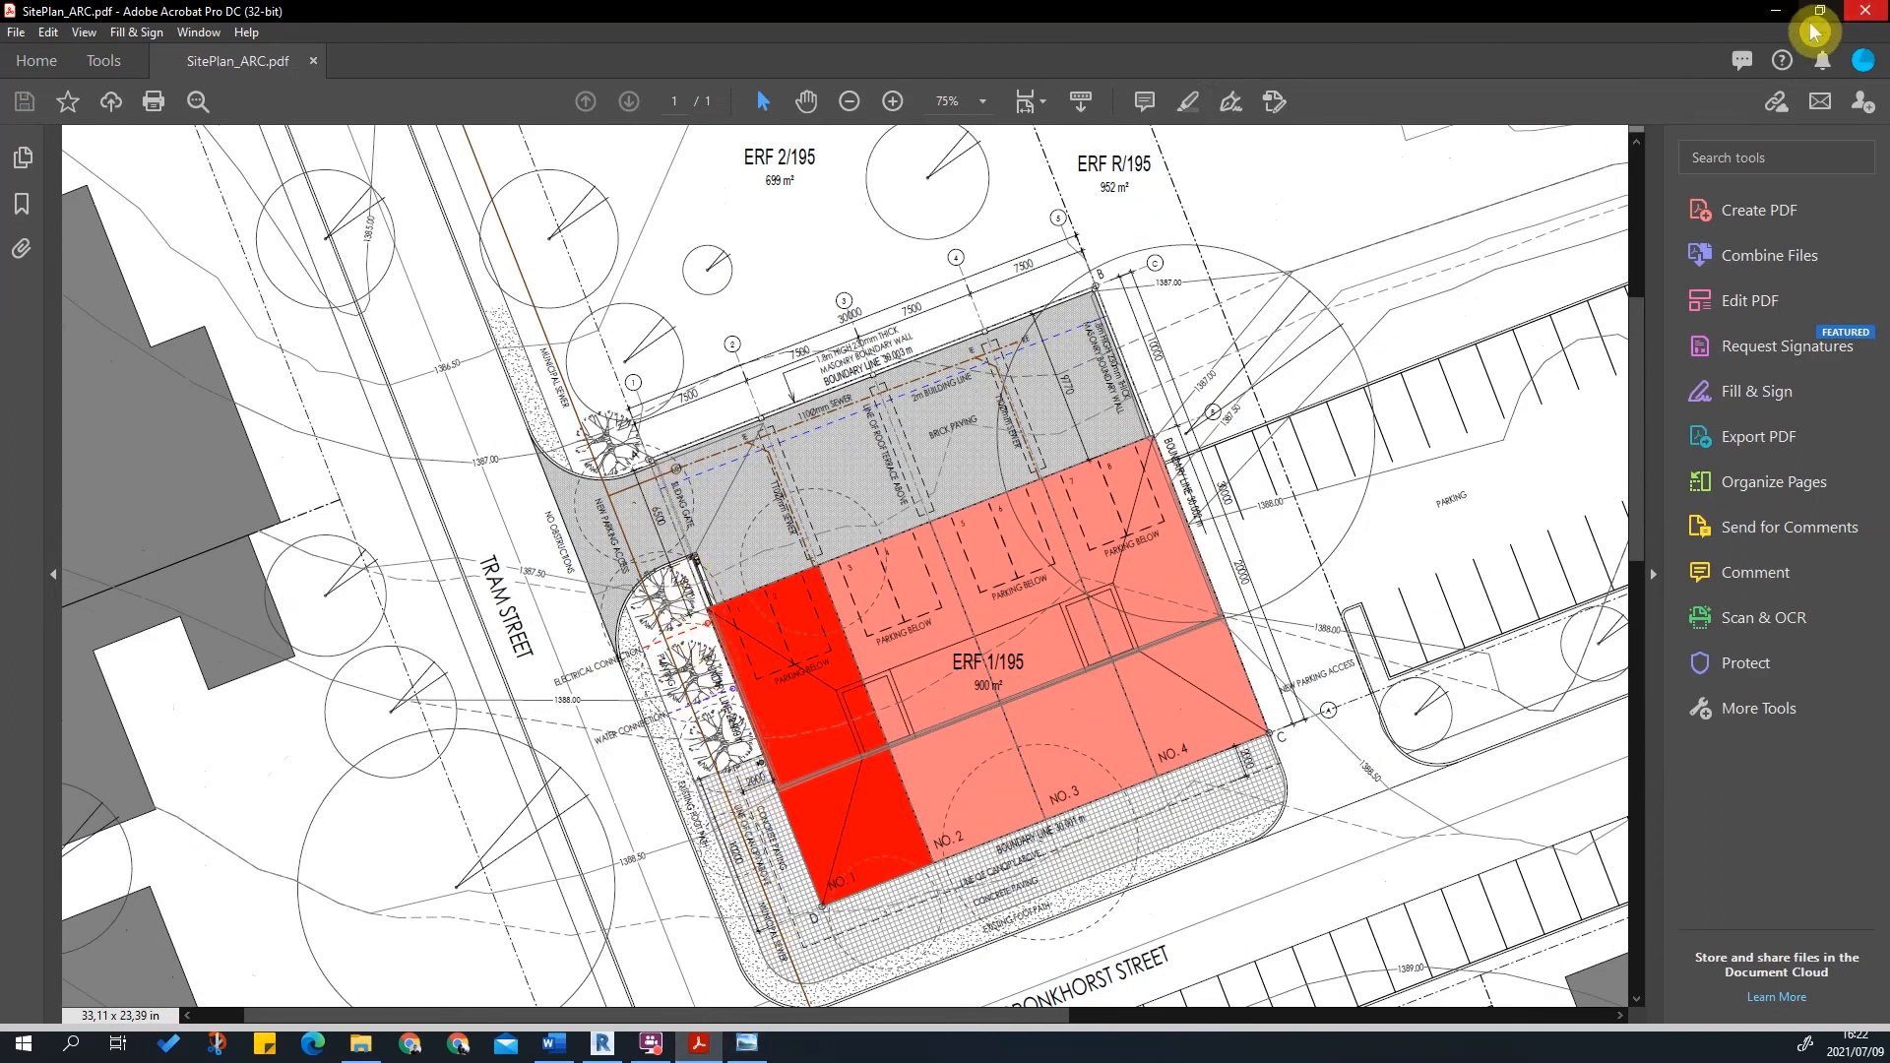
left_click(1776, 11)
Step: Add an aligned dimension between the Bronkhorst Street boundary and the canopy line, placed beside corner C
scroll(974, 502, "down", 2)
scroll(1075, 809, "up", 4)
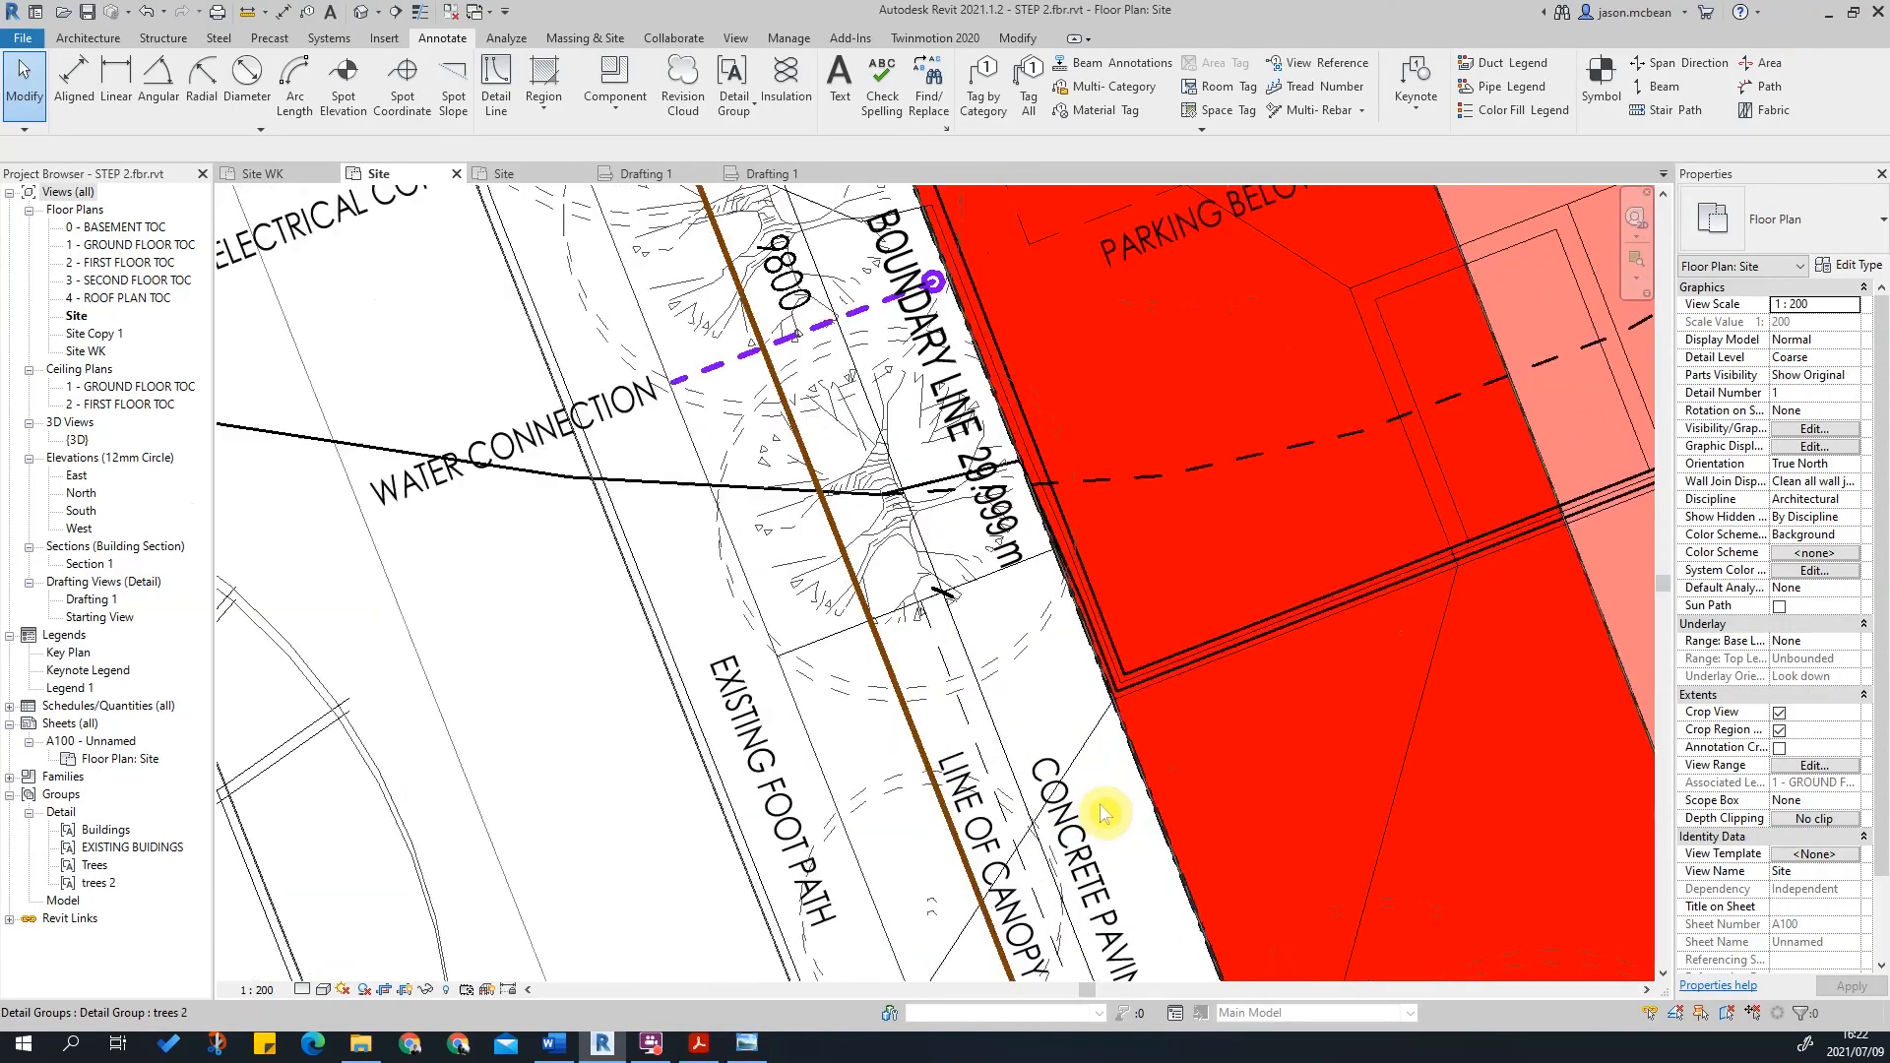
scroll(1074, 809, "up", 2)
key("Escape")
scroll(1039, 571, "down", 3)
scroll(1149, 847, "up", 3)
middle_click_drag(1149, 847, 1133, 638)
key("Escape")
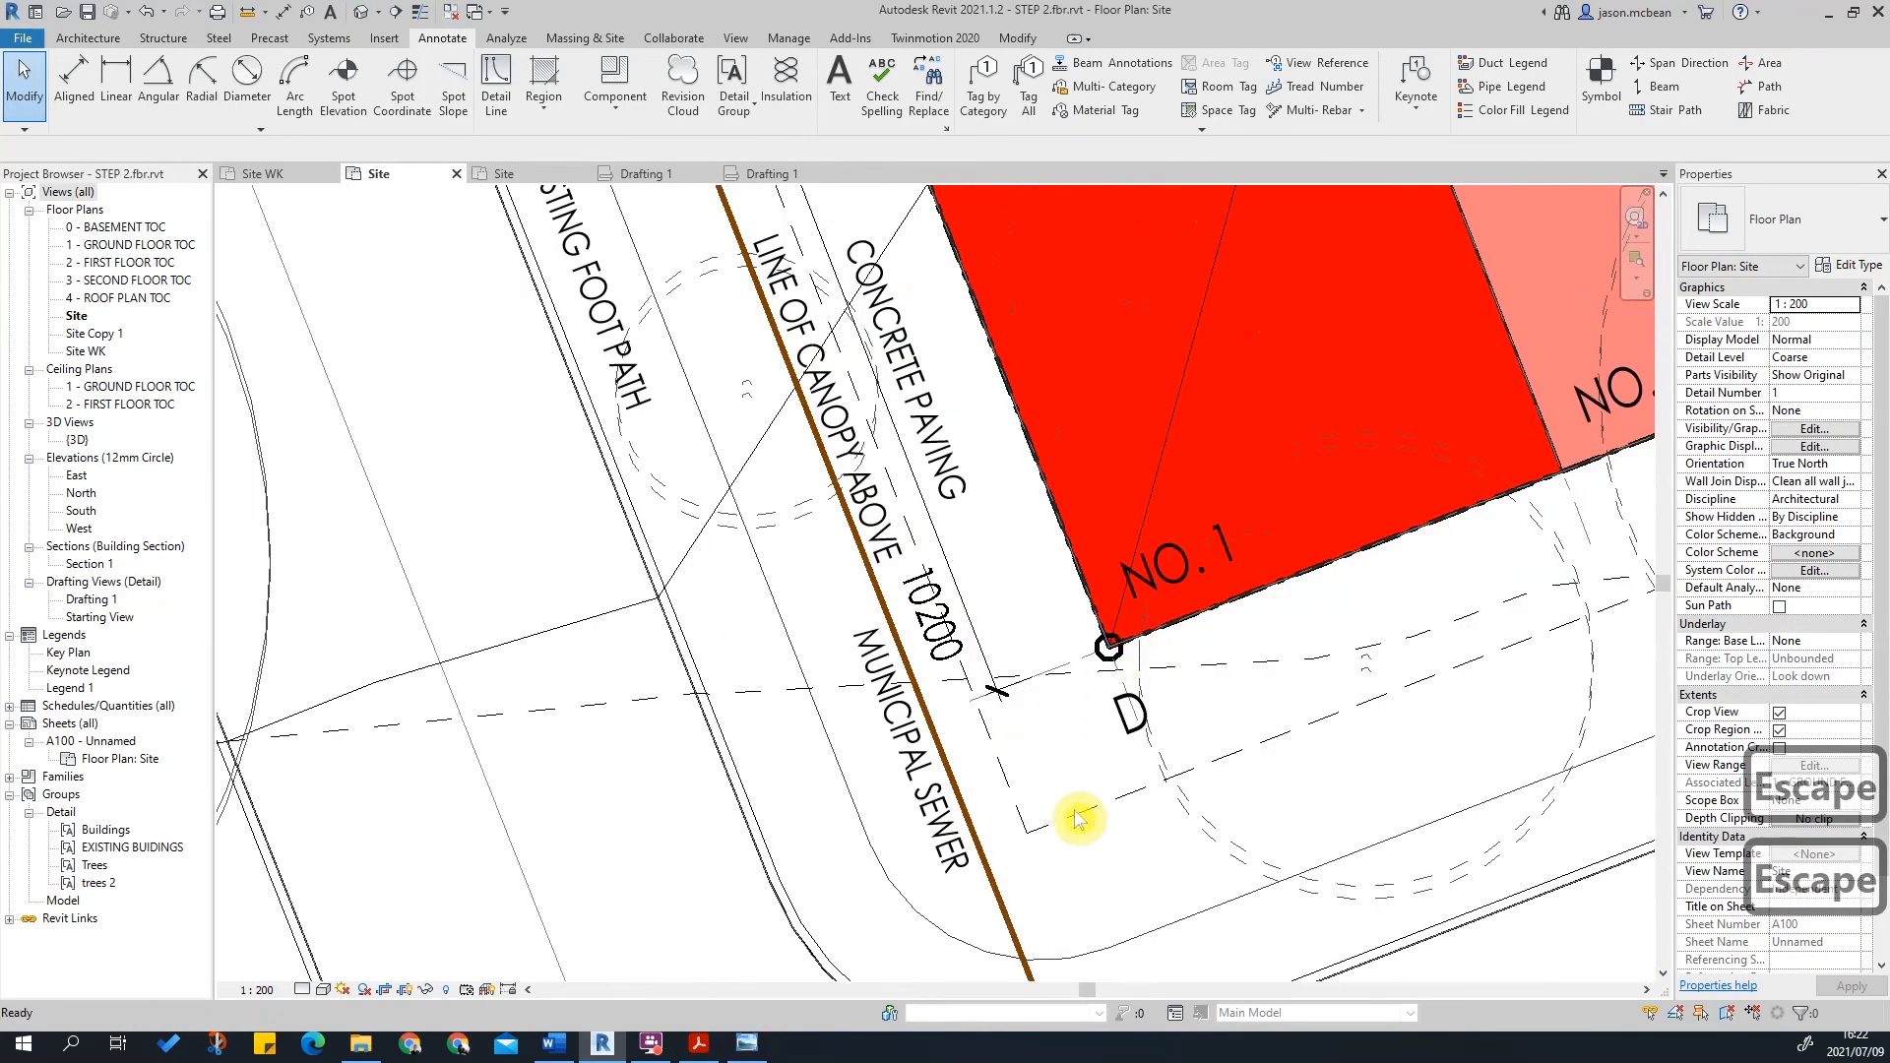
key("d")
key("i")
left_click(1204, 603)
left_click(1238, 734)
scroll(1157, 743, "down", 3)
middle_click_drag(1434, 583, 820, 731)
middle_click_drag(1266, 663, 860, 768)
scroll(1116, 662, "up", 3)
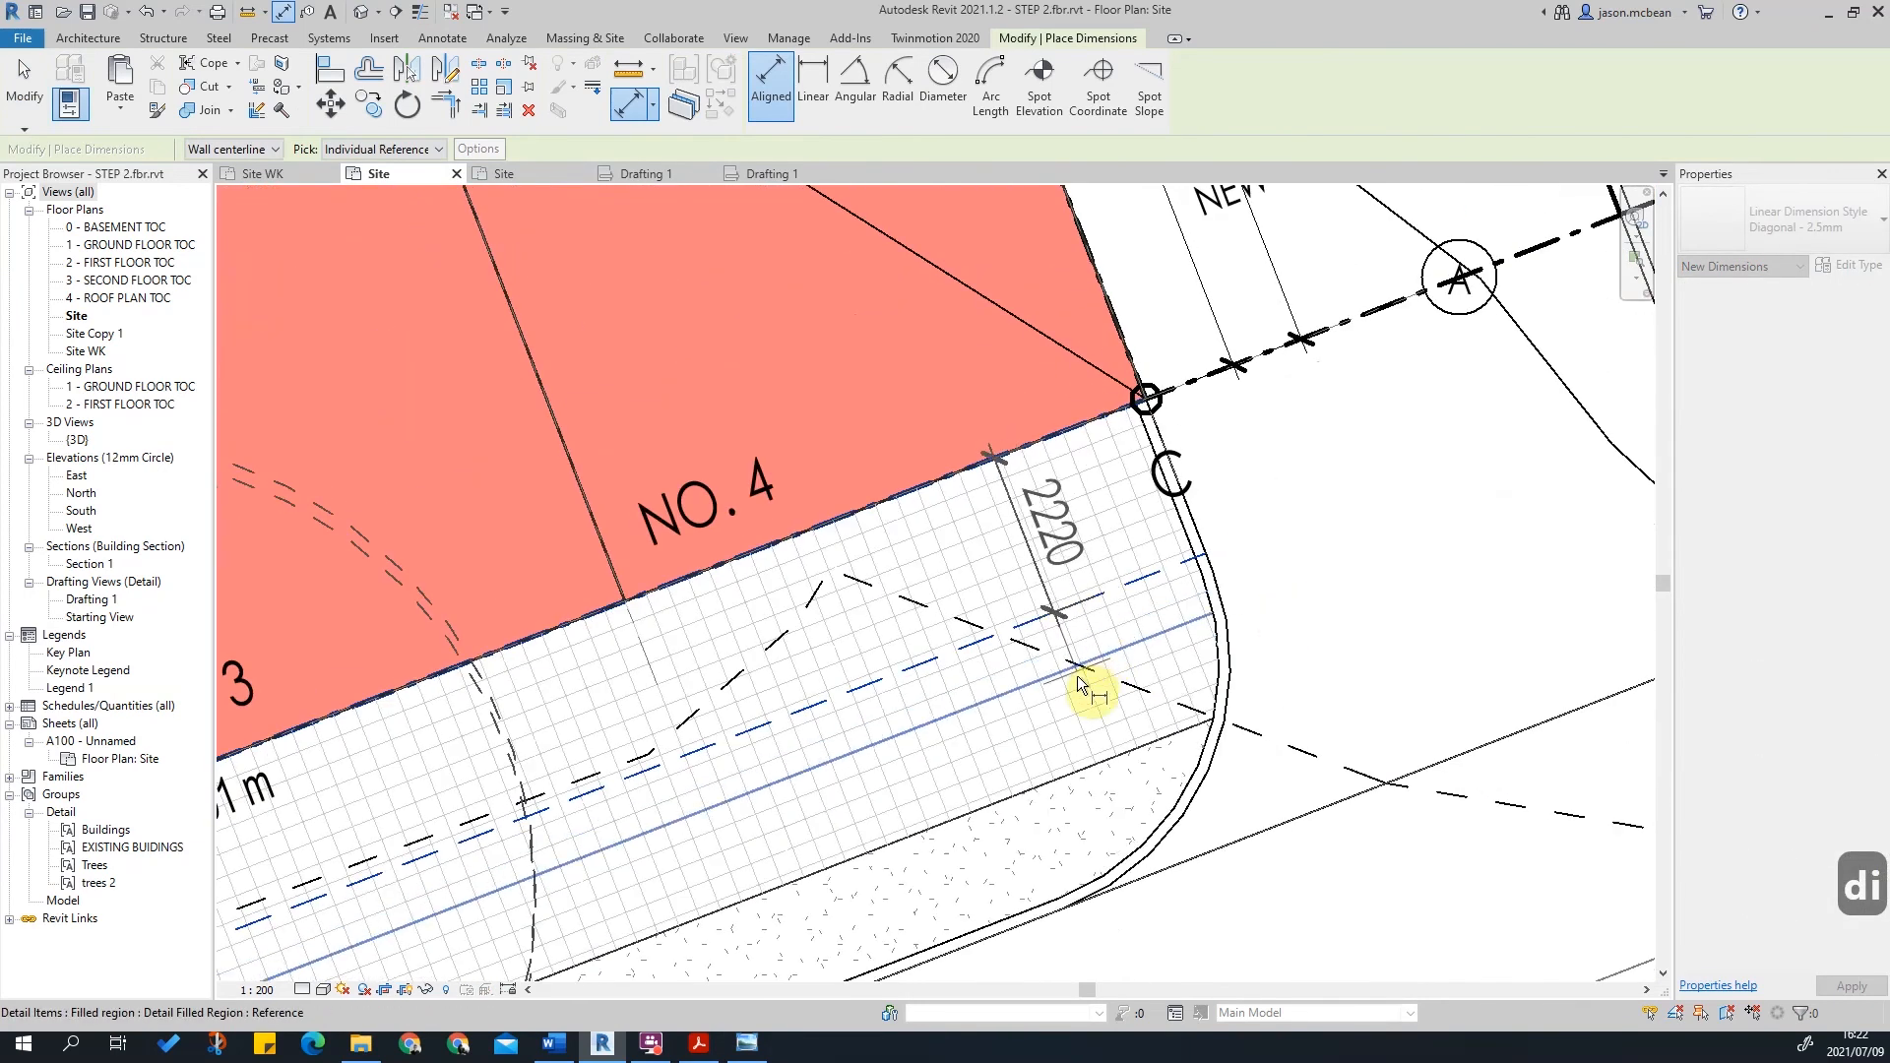
left_click(1194, 928)
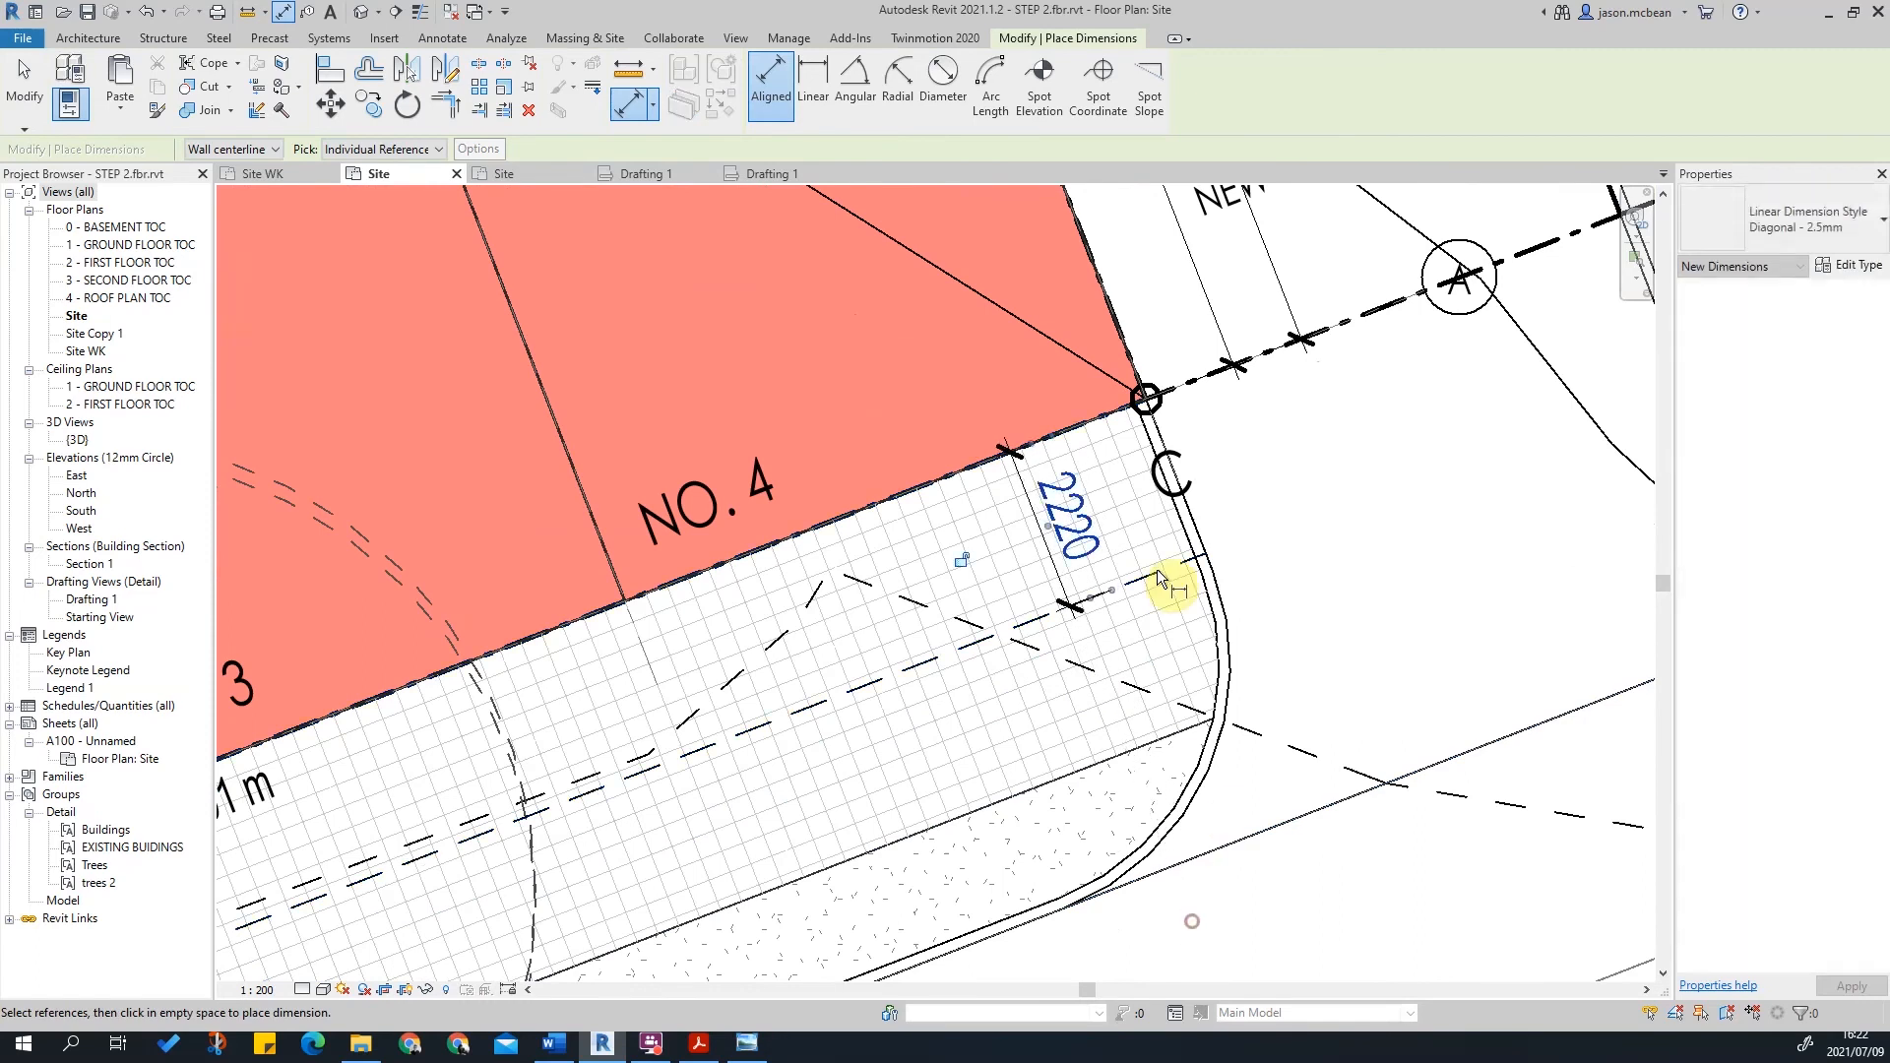
key("Escape")
key("Escape")
Step: Set the Bronkhorst Street canopy line's offset from the boundary to 2000 mm through its dimension
left_click(1057, 640)
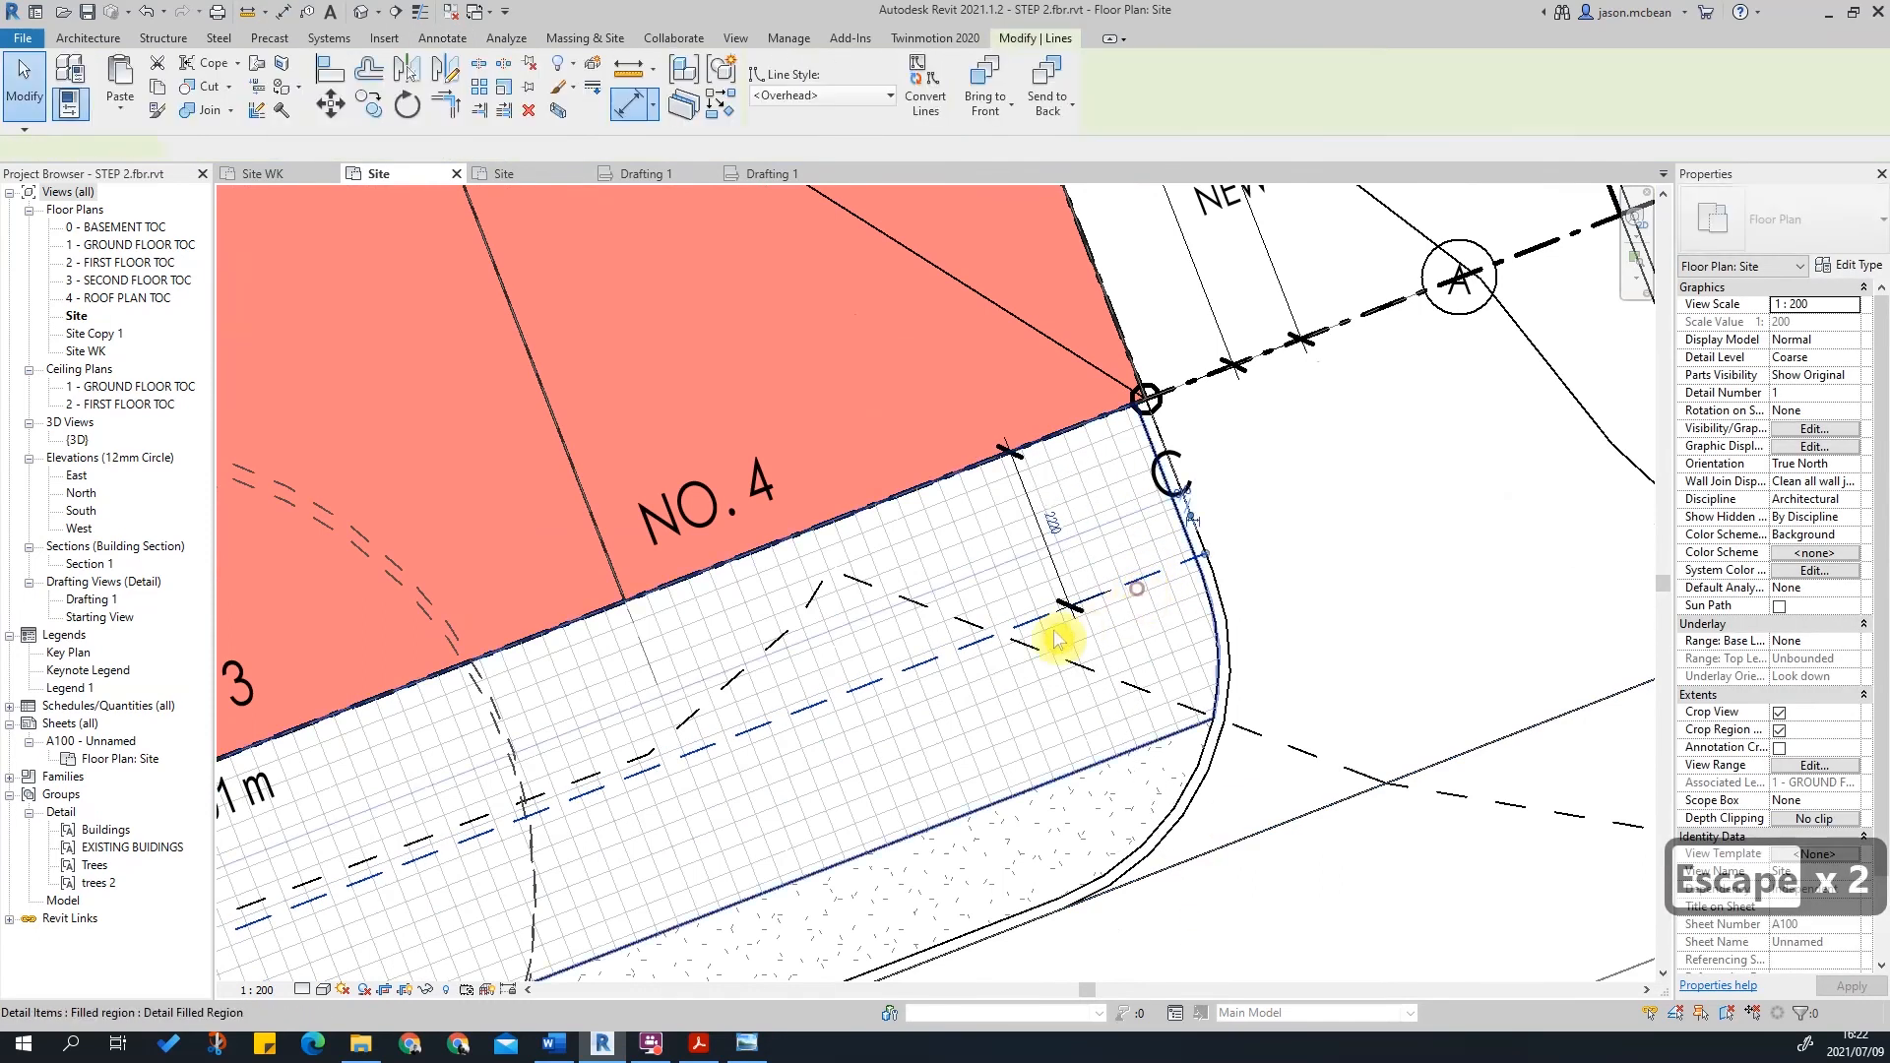
left_click(1055, 532)
type("2000")
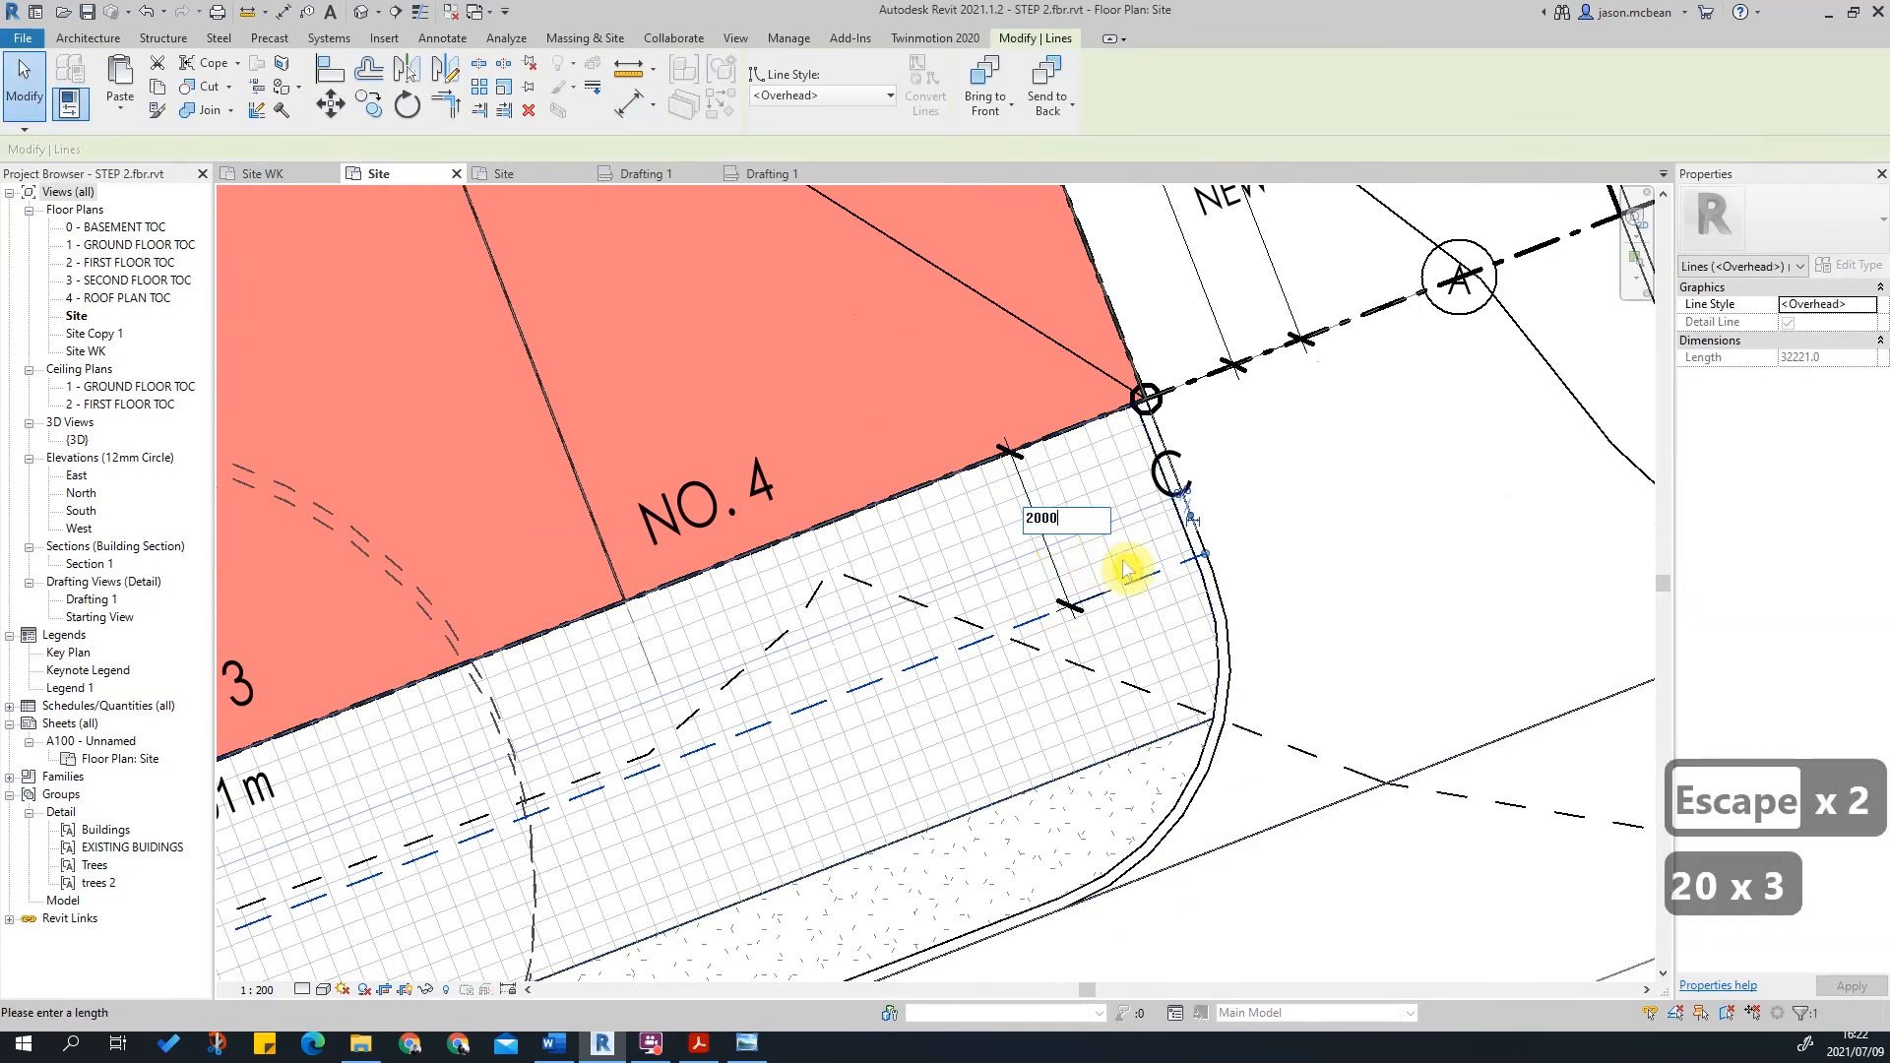
key("Return")
key("Escape")
Step: Add an aligned dimension between the Tram Street canopy line and the boundary, placed over the trees beside the boundary label
scroll(1310, 551, "down", 3)
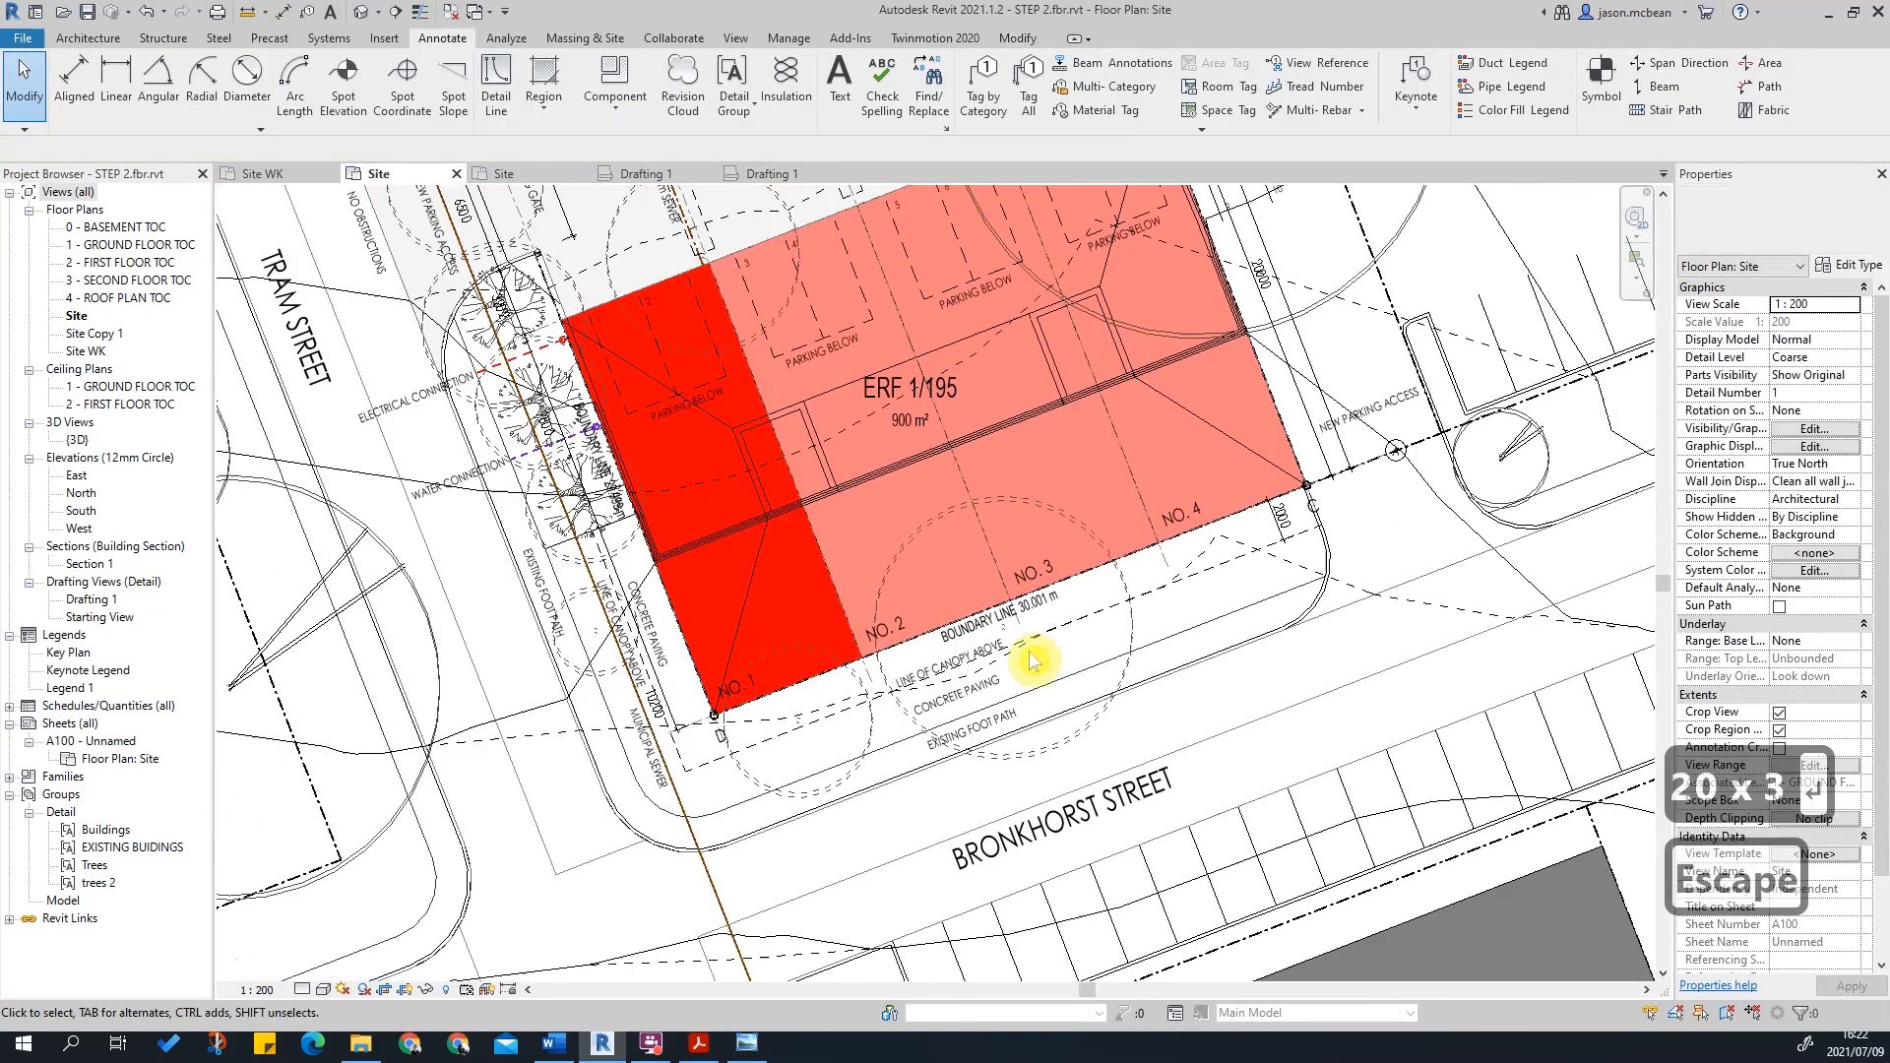
scroll(605, 734, "up", 6)
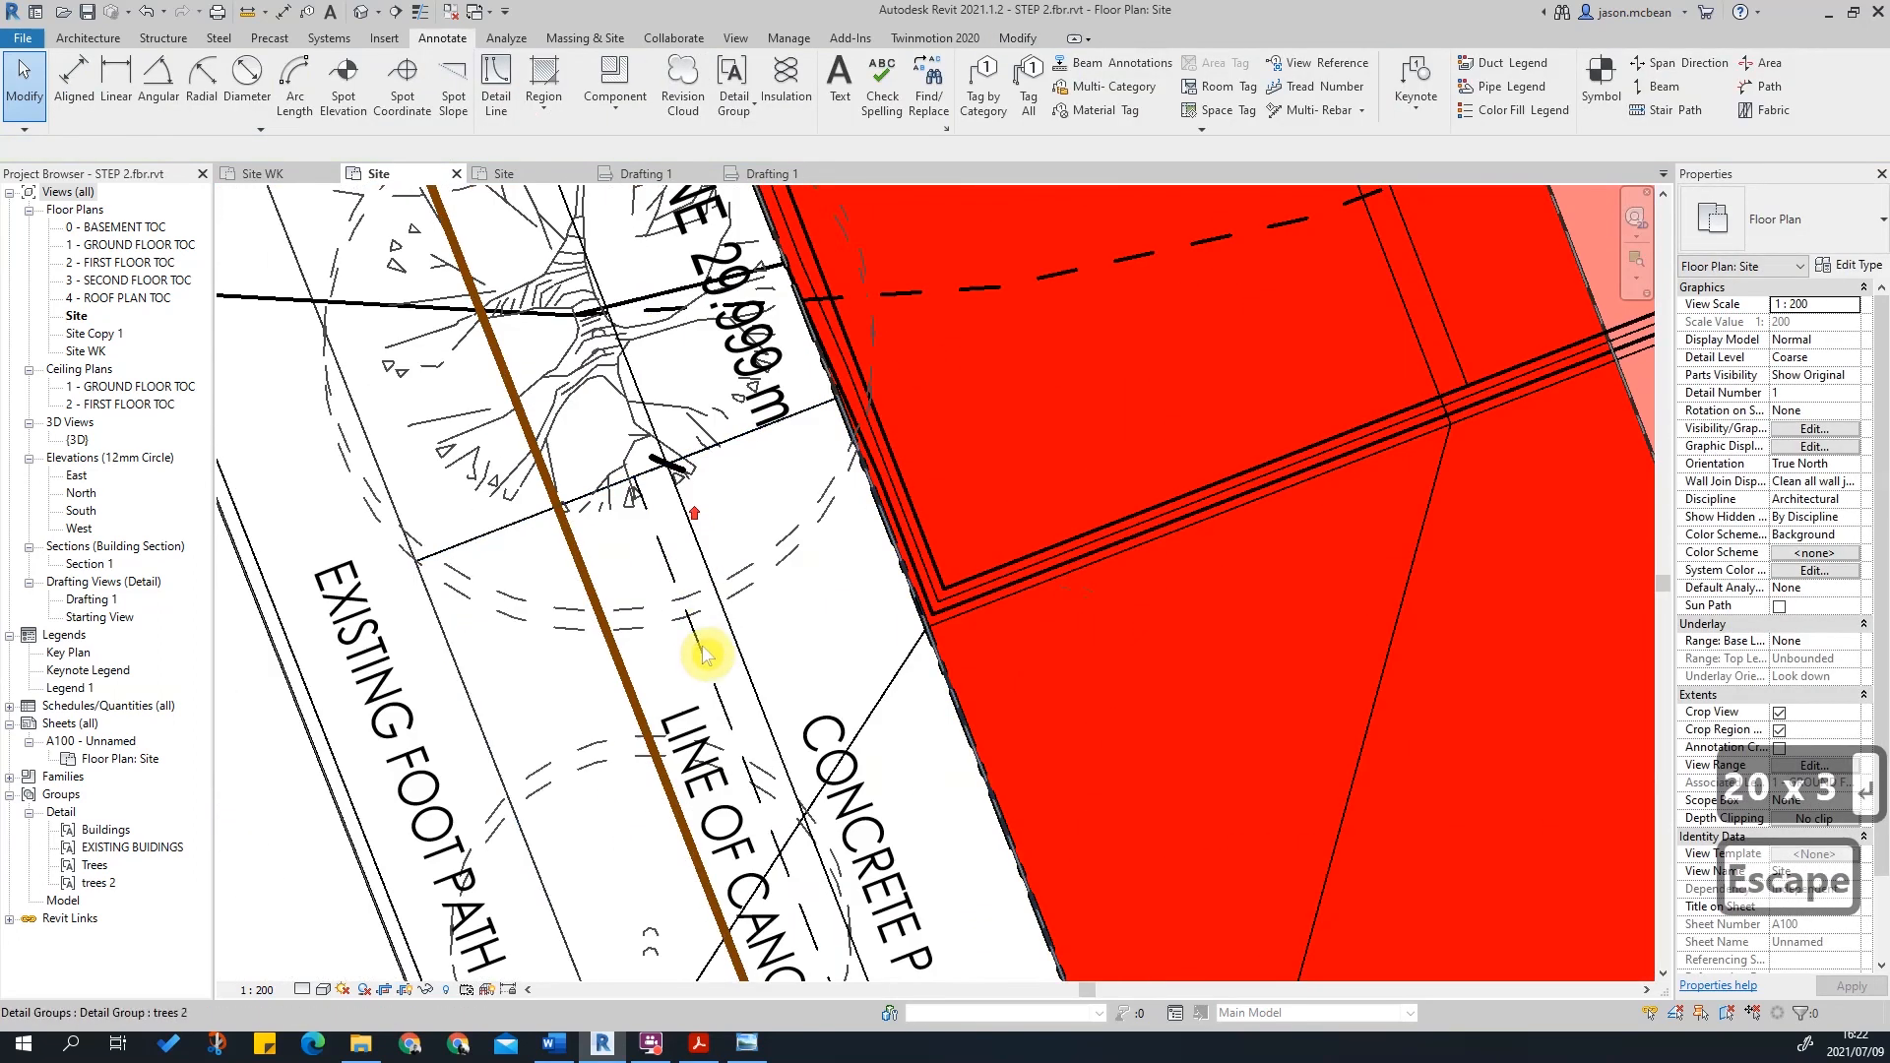
key("d")
key("i")
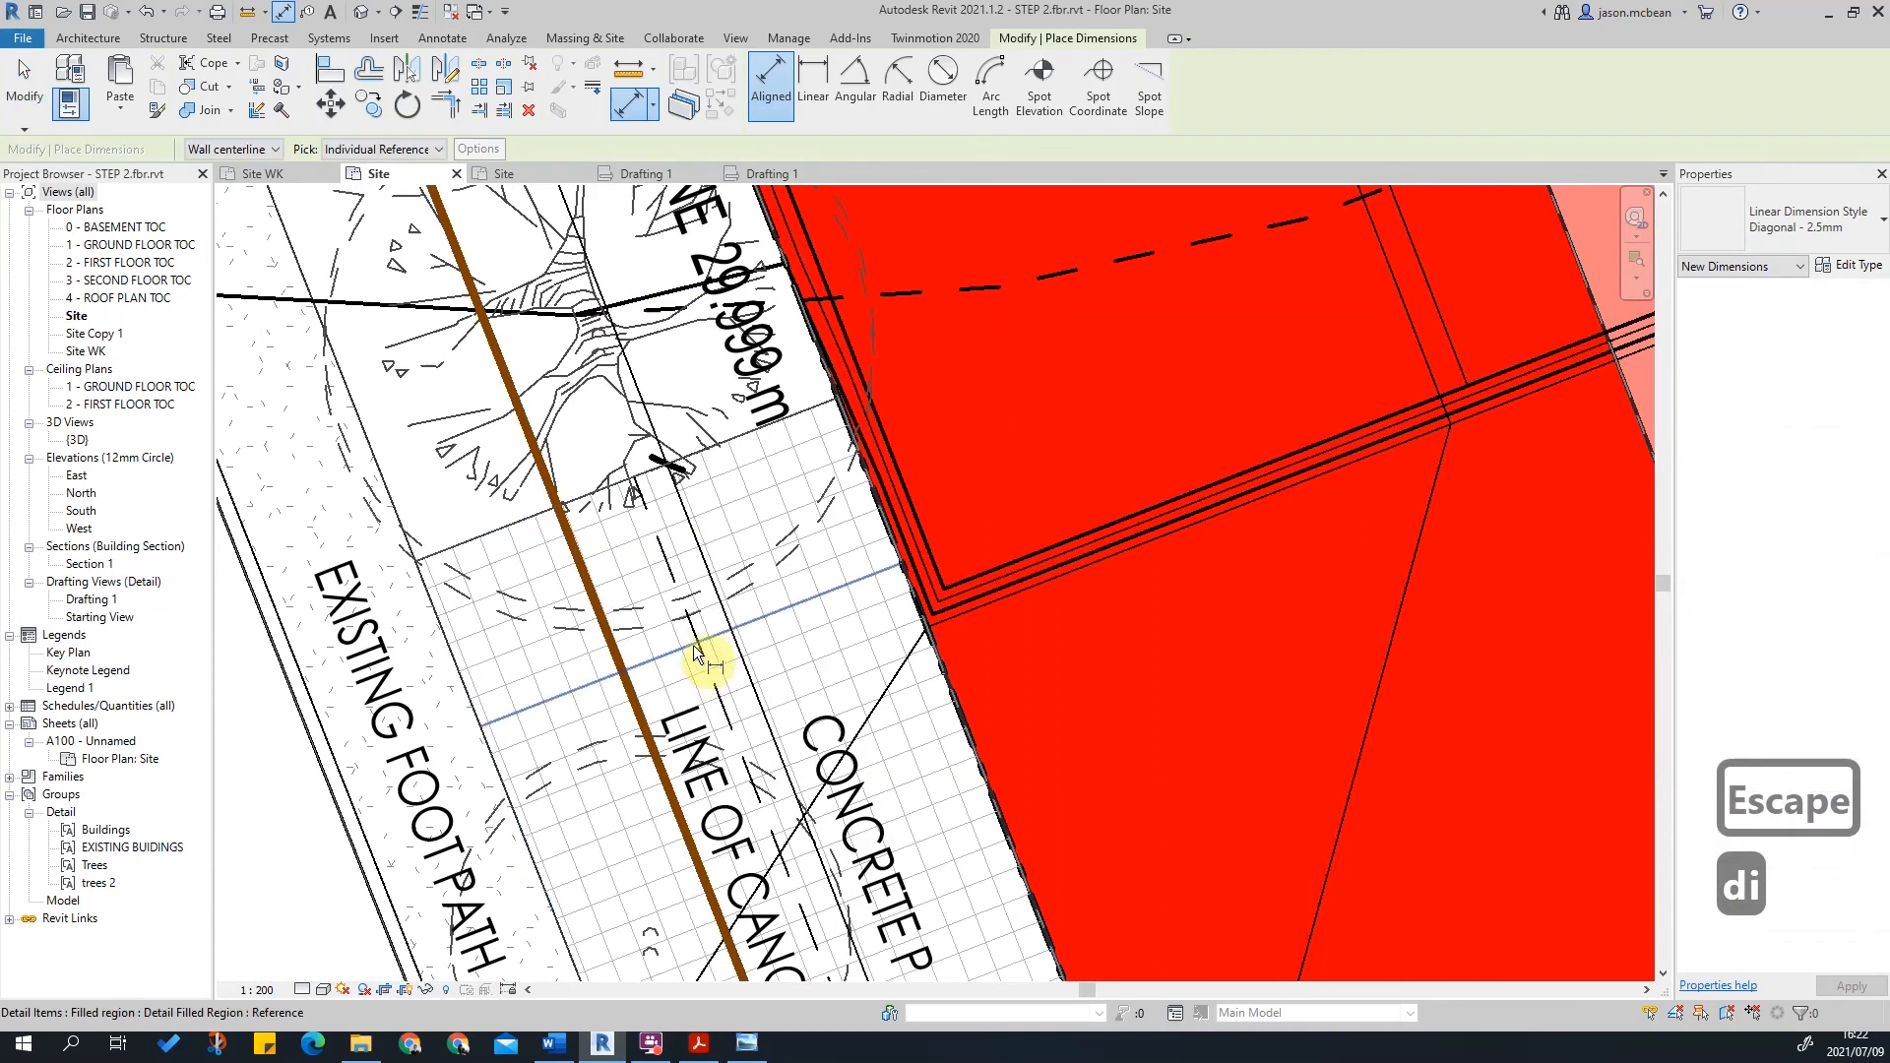
left_click(907, 568)
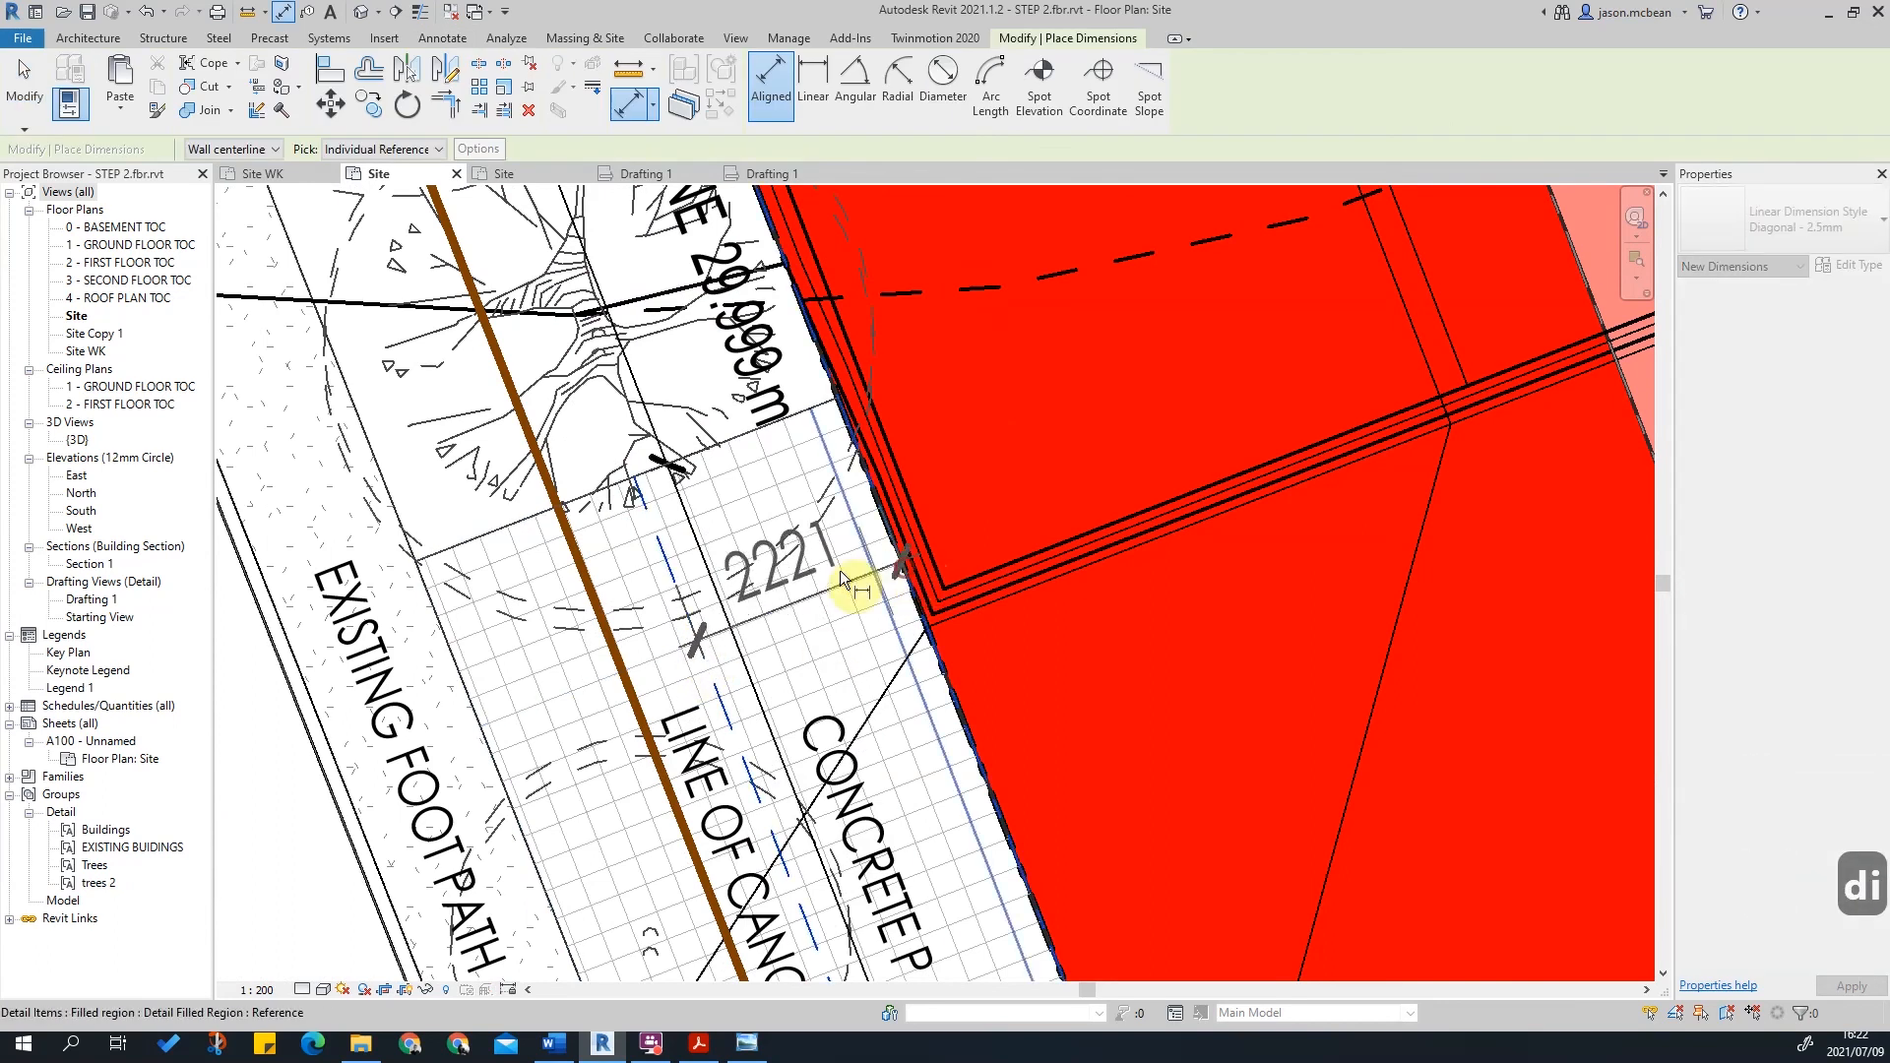
scroll(697, 378, "up", 1)
middle_click_drag(693, 372, 750, 574)
key("Escape")
key("Escape")
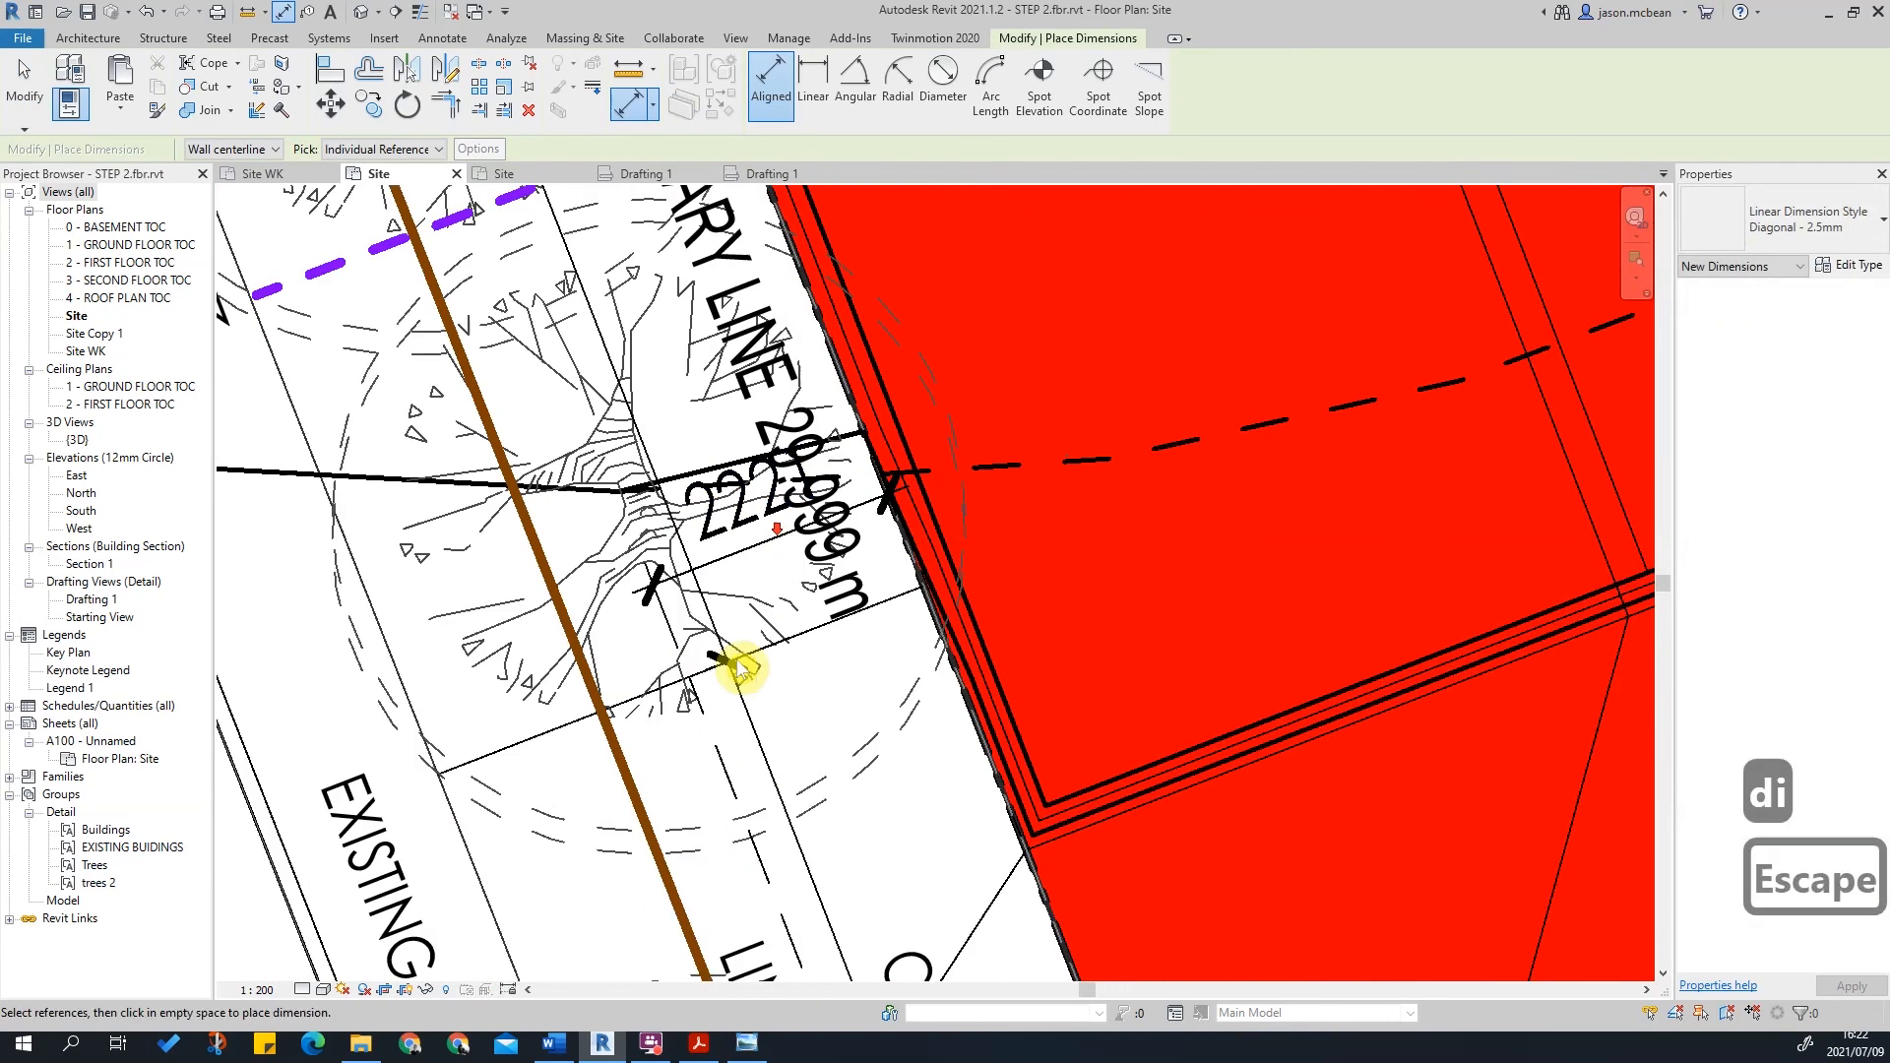
Step: Set the Tram Street canopy line's offset from the boundary to 2000 mm through its dimension
left_click(724, 758)
left_click(761, 537)
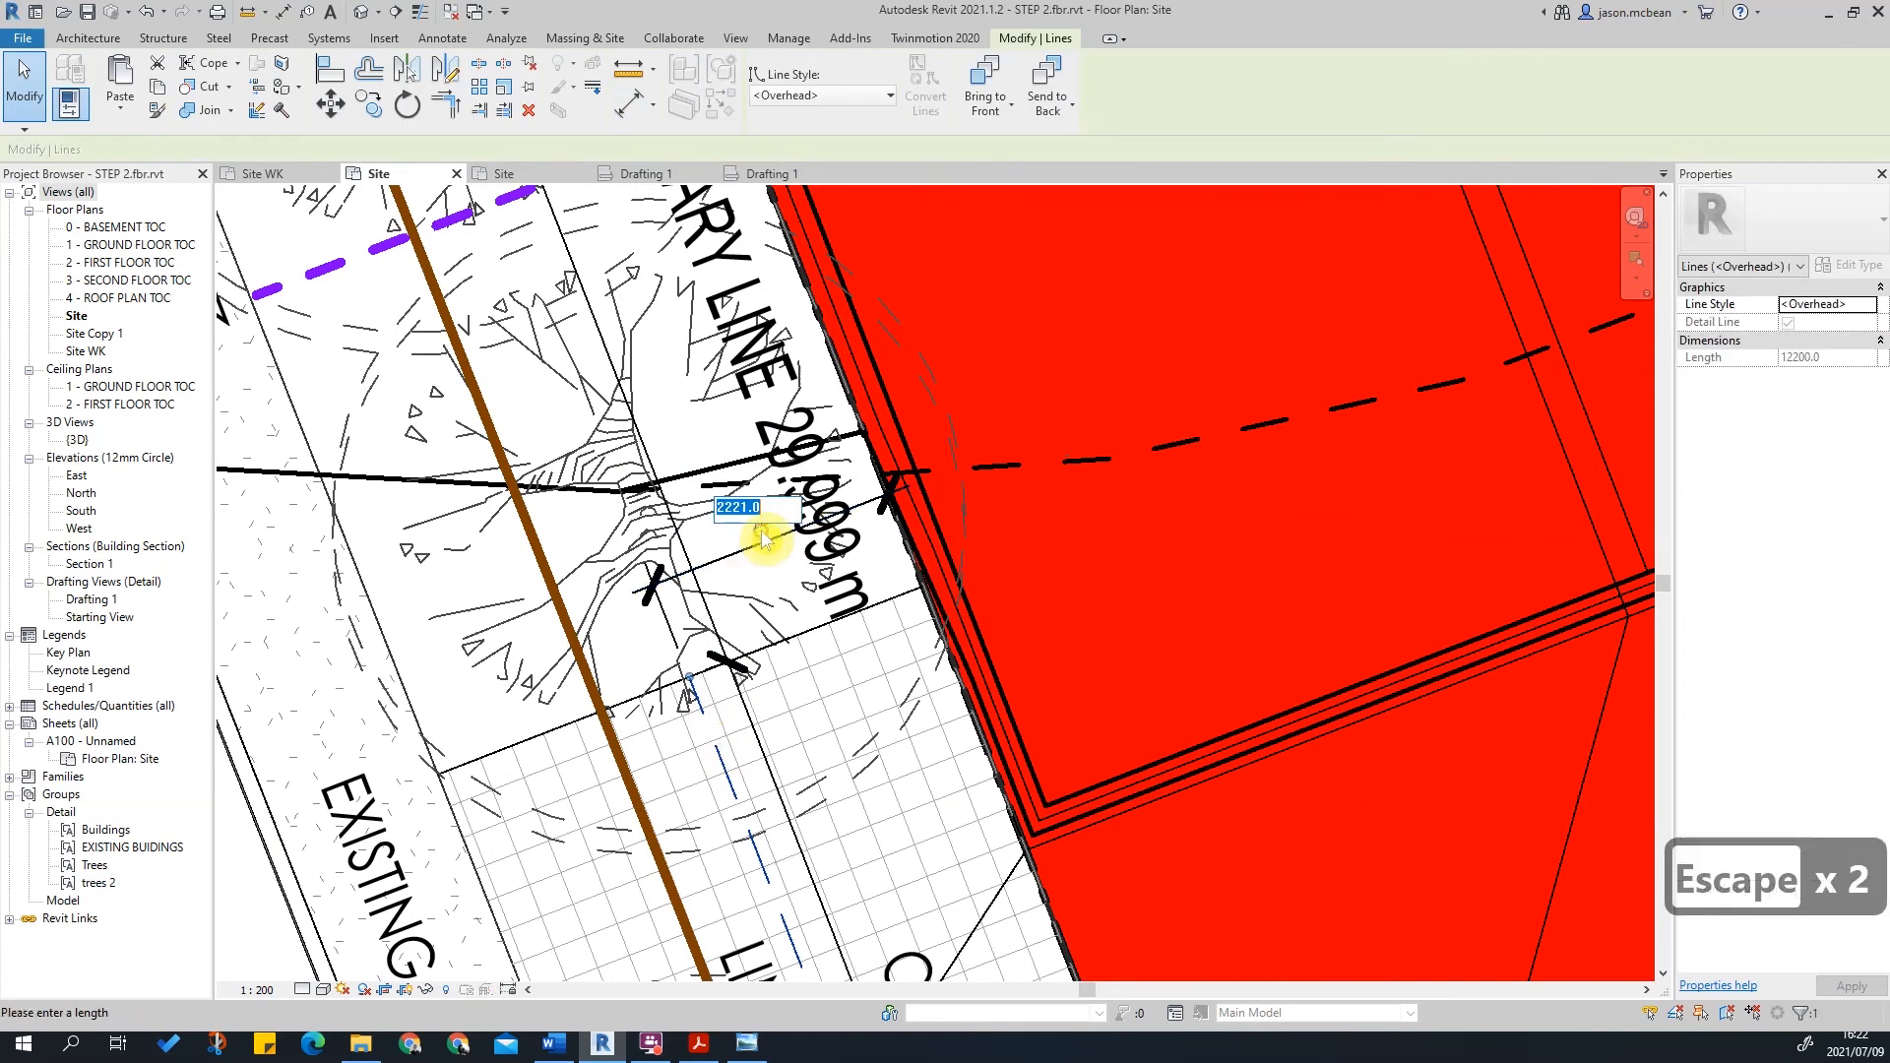
type("2000")
key("Return")
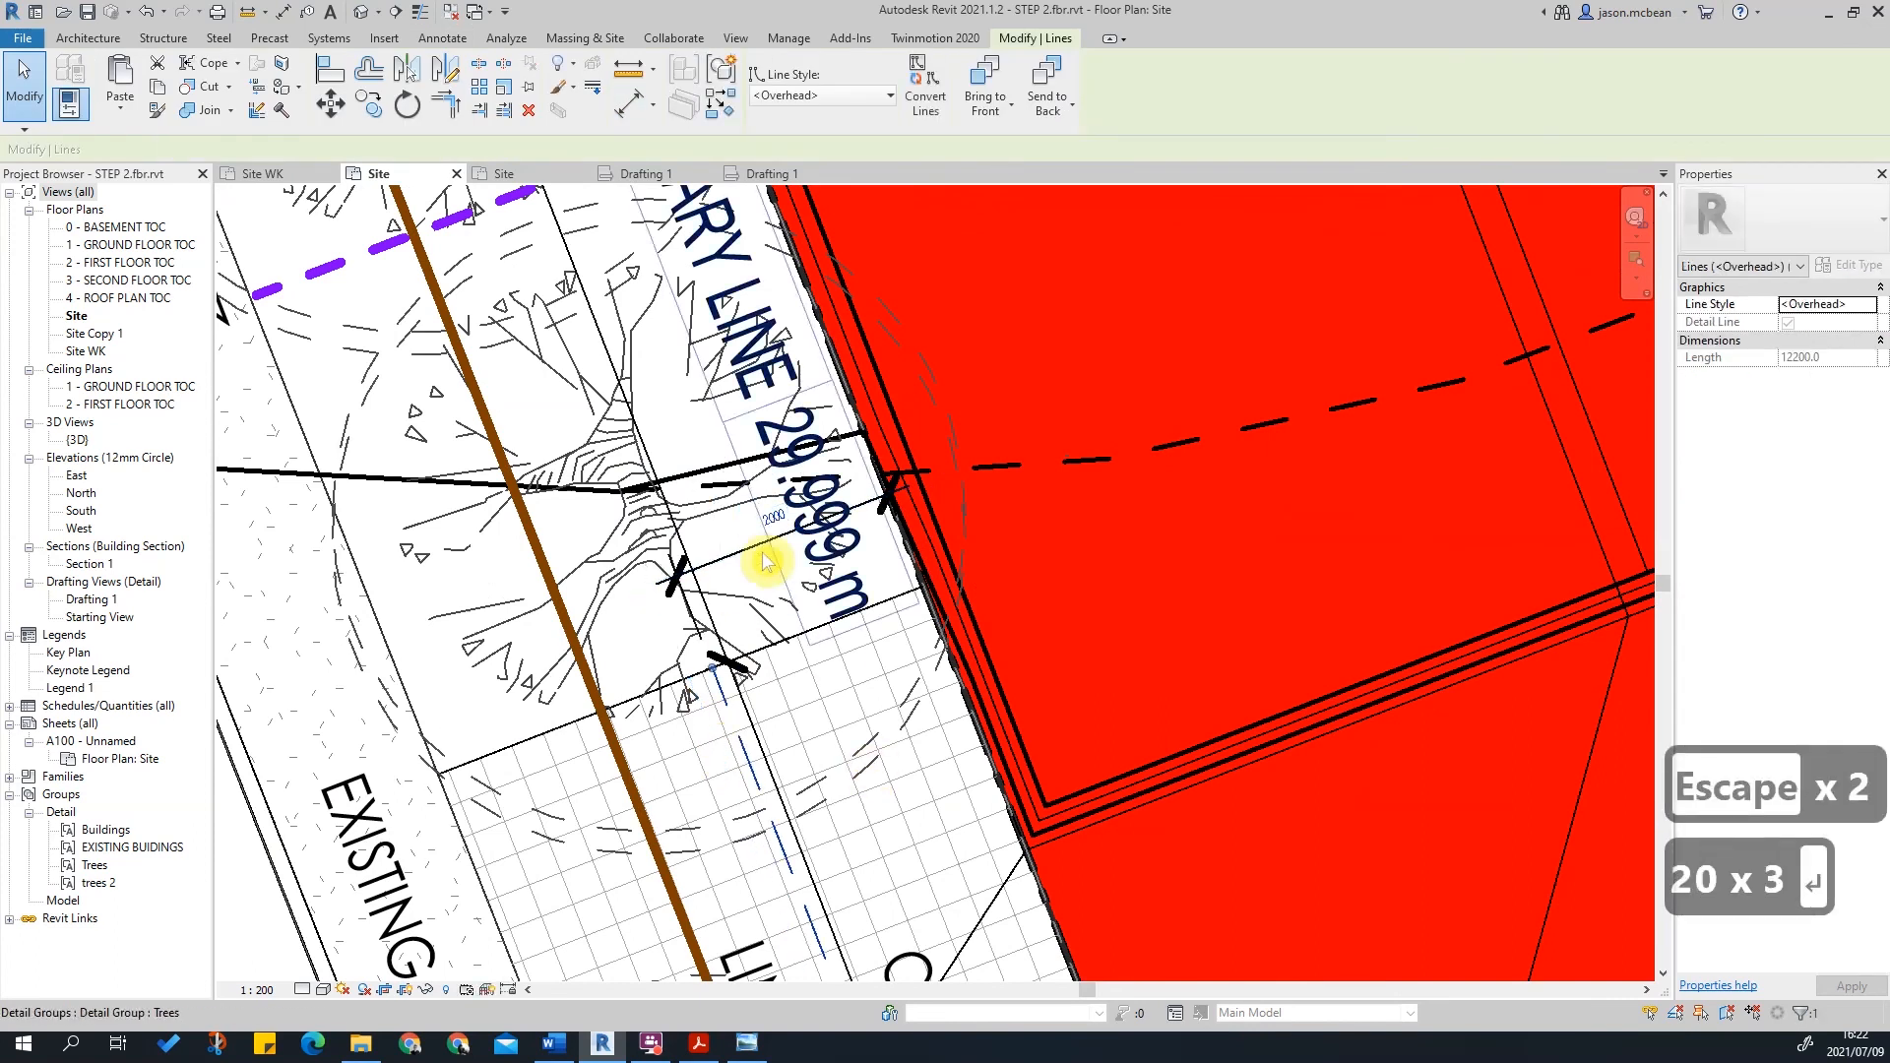
key("Escape")
key("Escape")
Step: Move the Tram Street canopy offset dimension off the boundary line text and down onto the concrete paving
left_click(722, 569)
left_click_drag(718, 570, 772, 801)
scroll(1101, 576, "down", 3)
key("Escape")
Step: Review the dimensions, grids and labels across the whole site plan for completeness and legibility
scroll(831, 718, "down", 5)
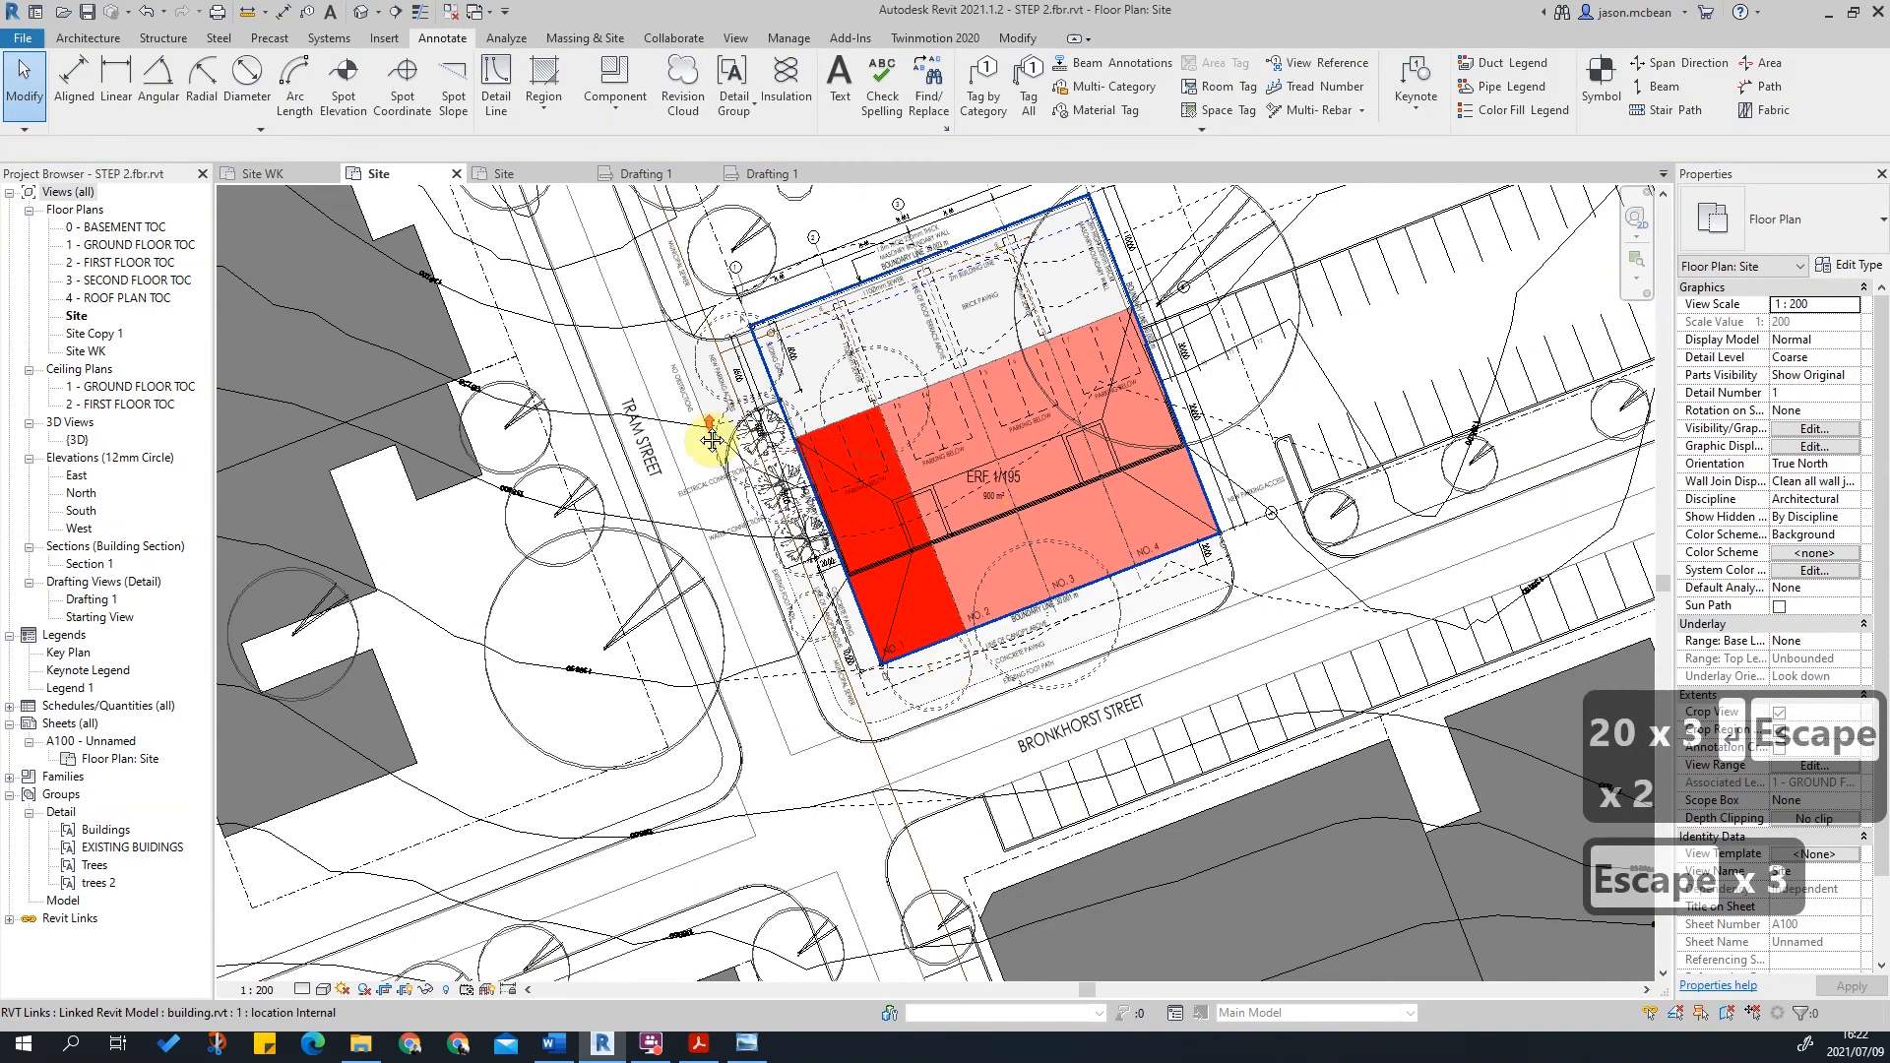
scroll(630, 475, "up", 3)
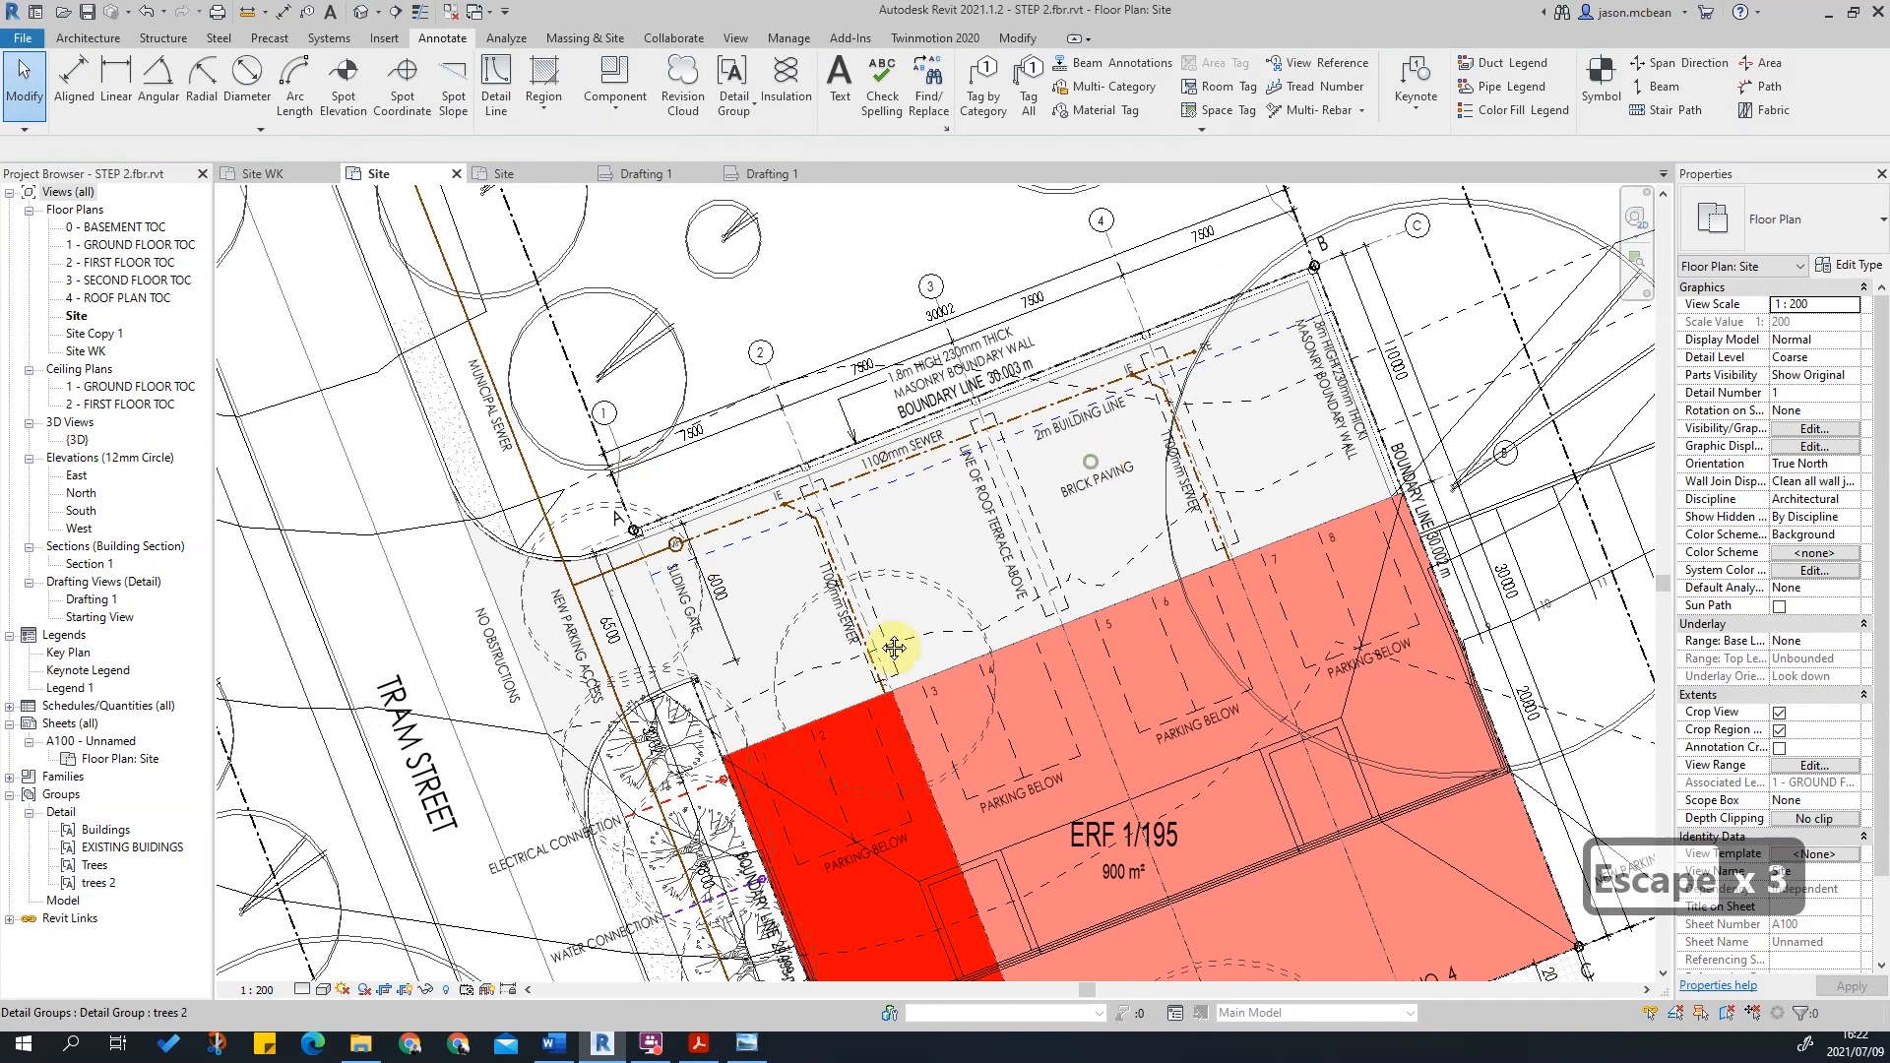
middle_click_drag(810, 700, 625, 911)
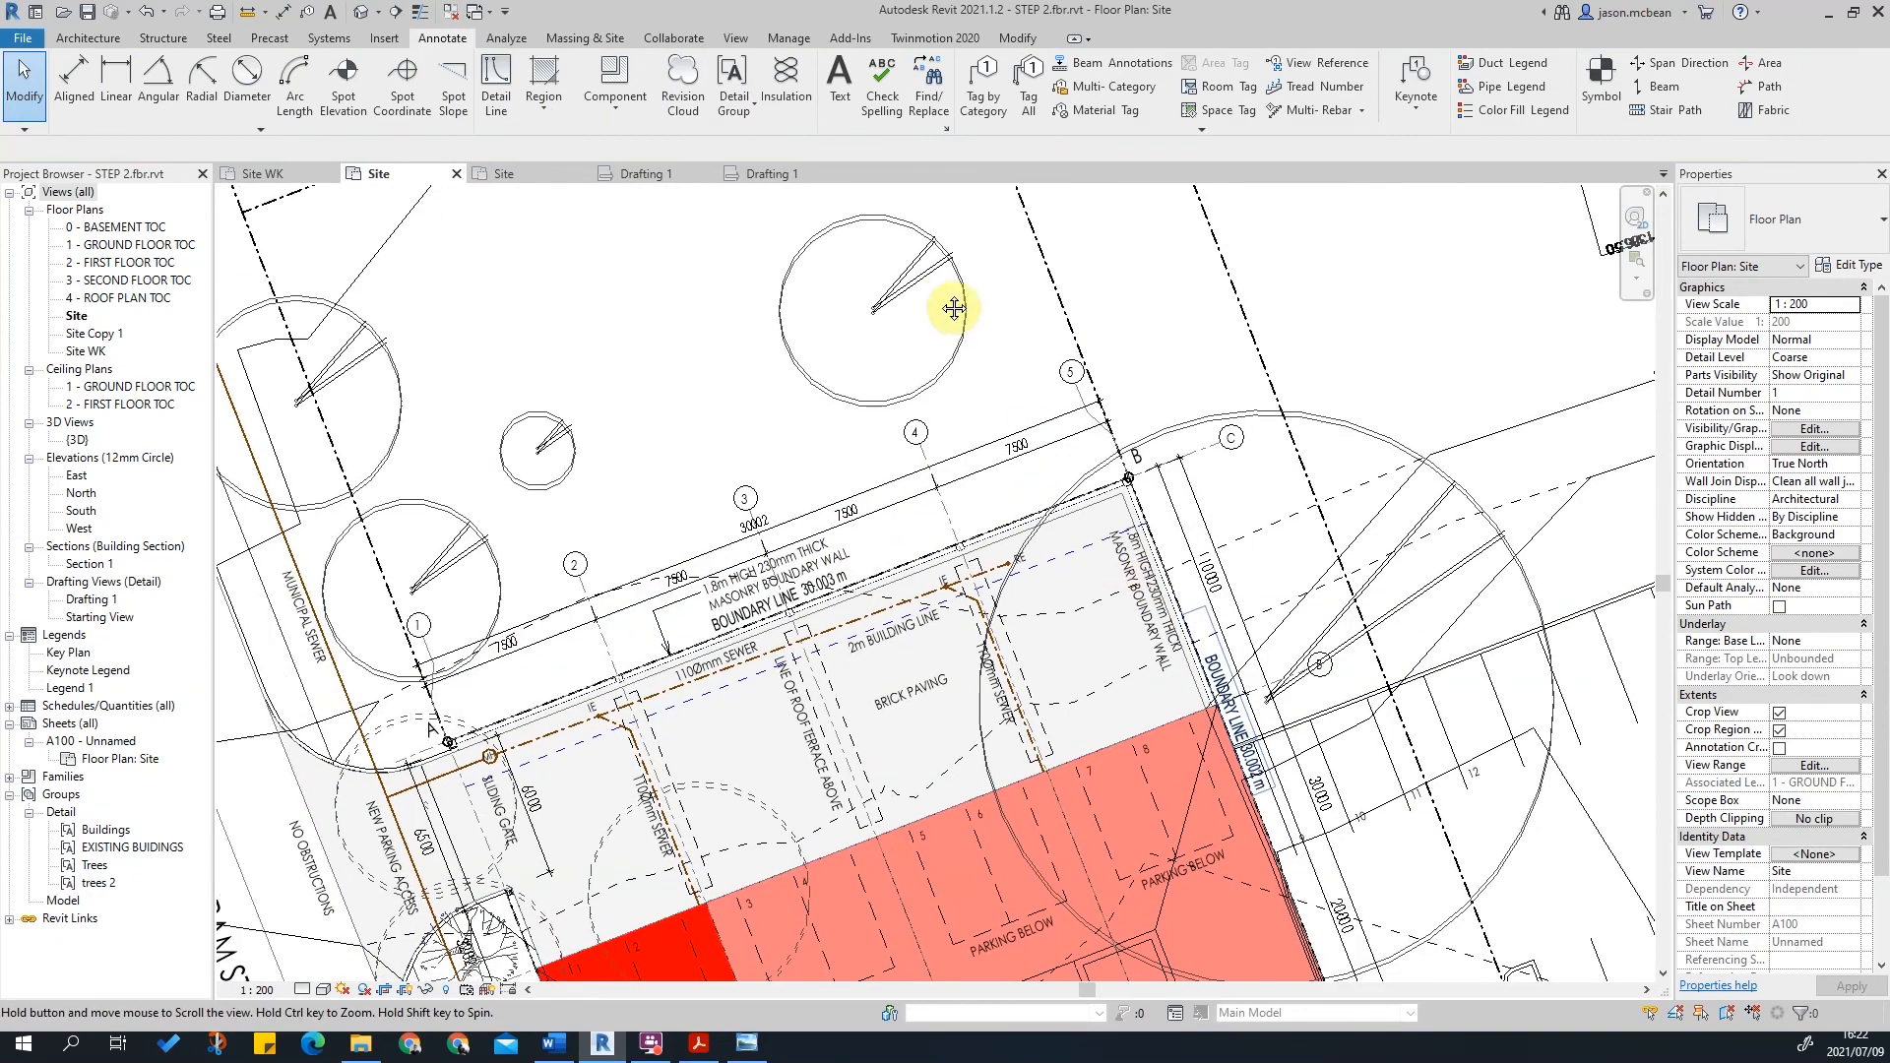
scroll(941, 300, "down", 2)
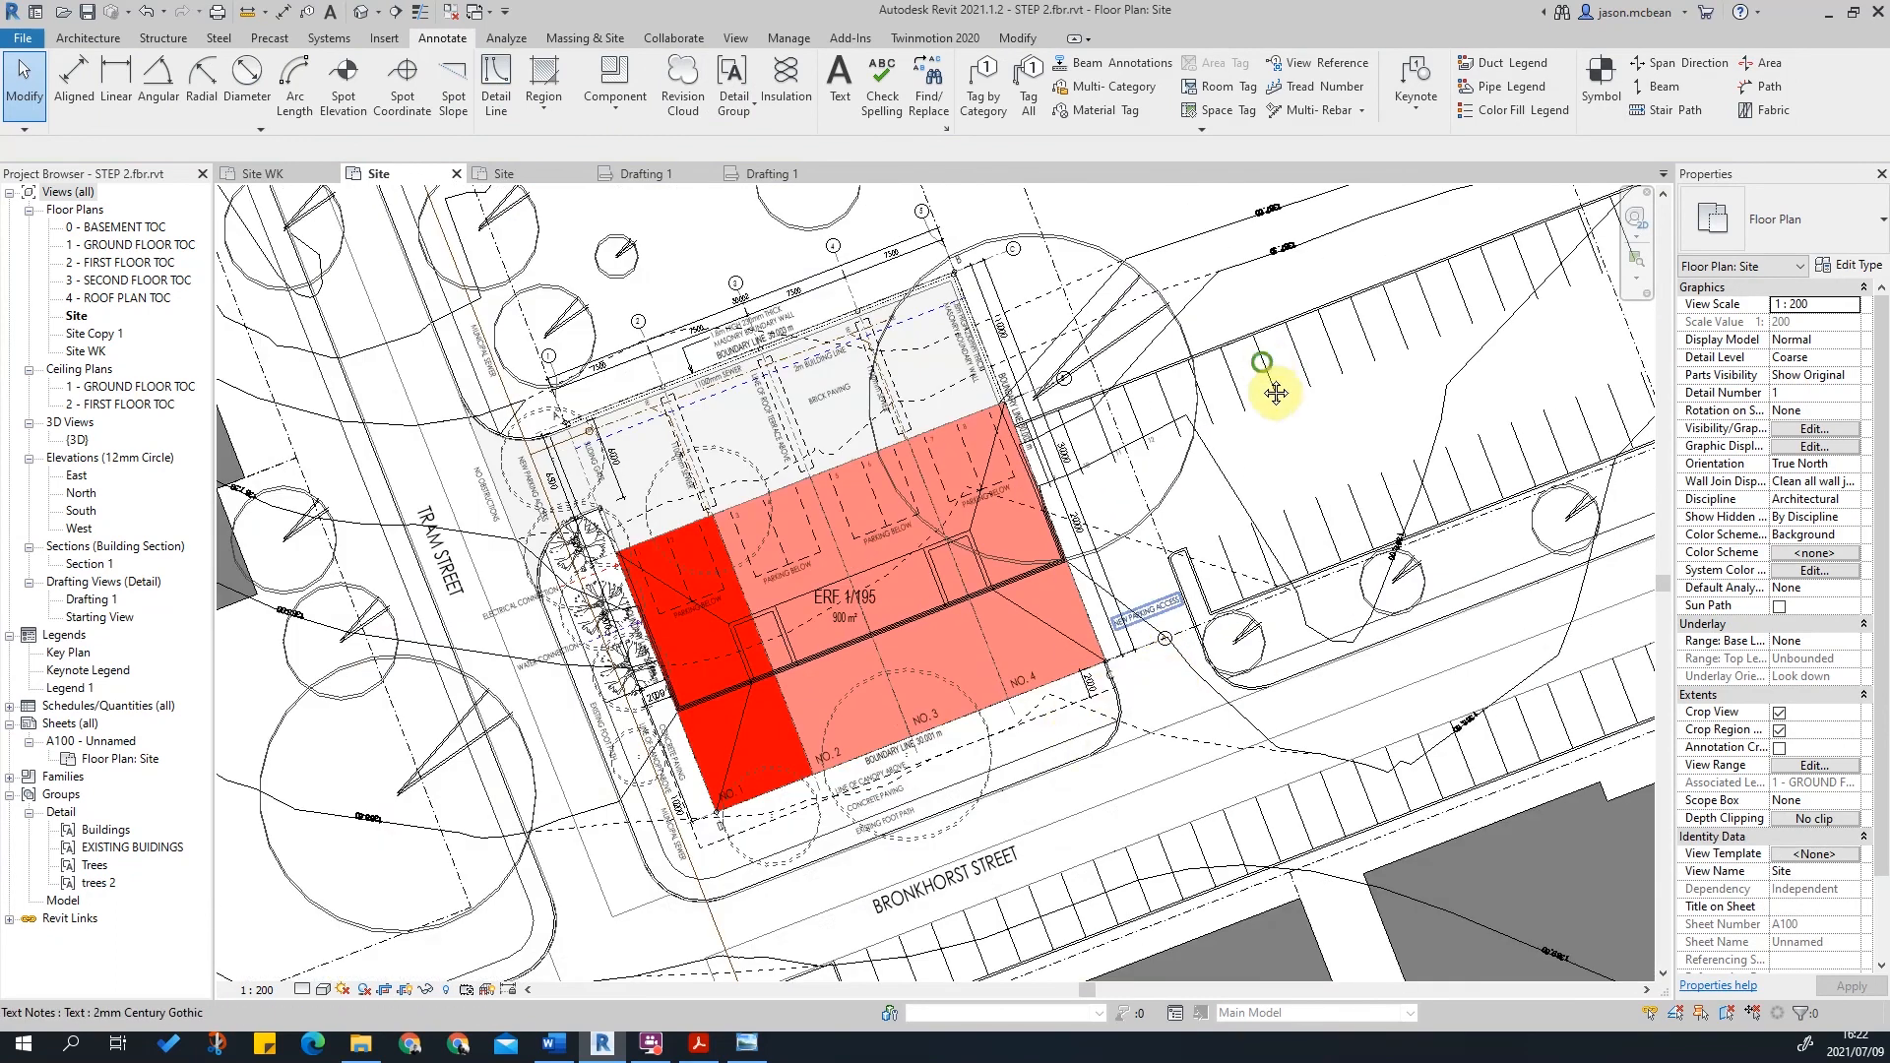
scroll(1003, 349, "up", 3)
scroll(997, 379, "down", 4)
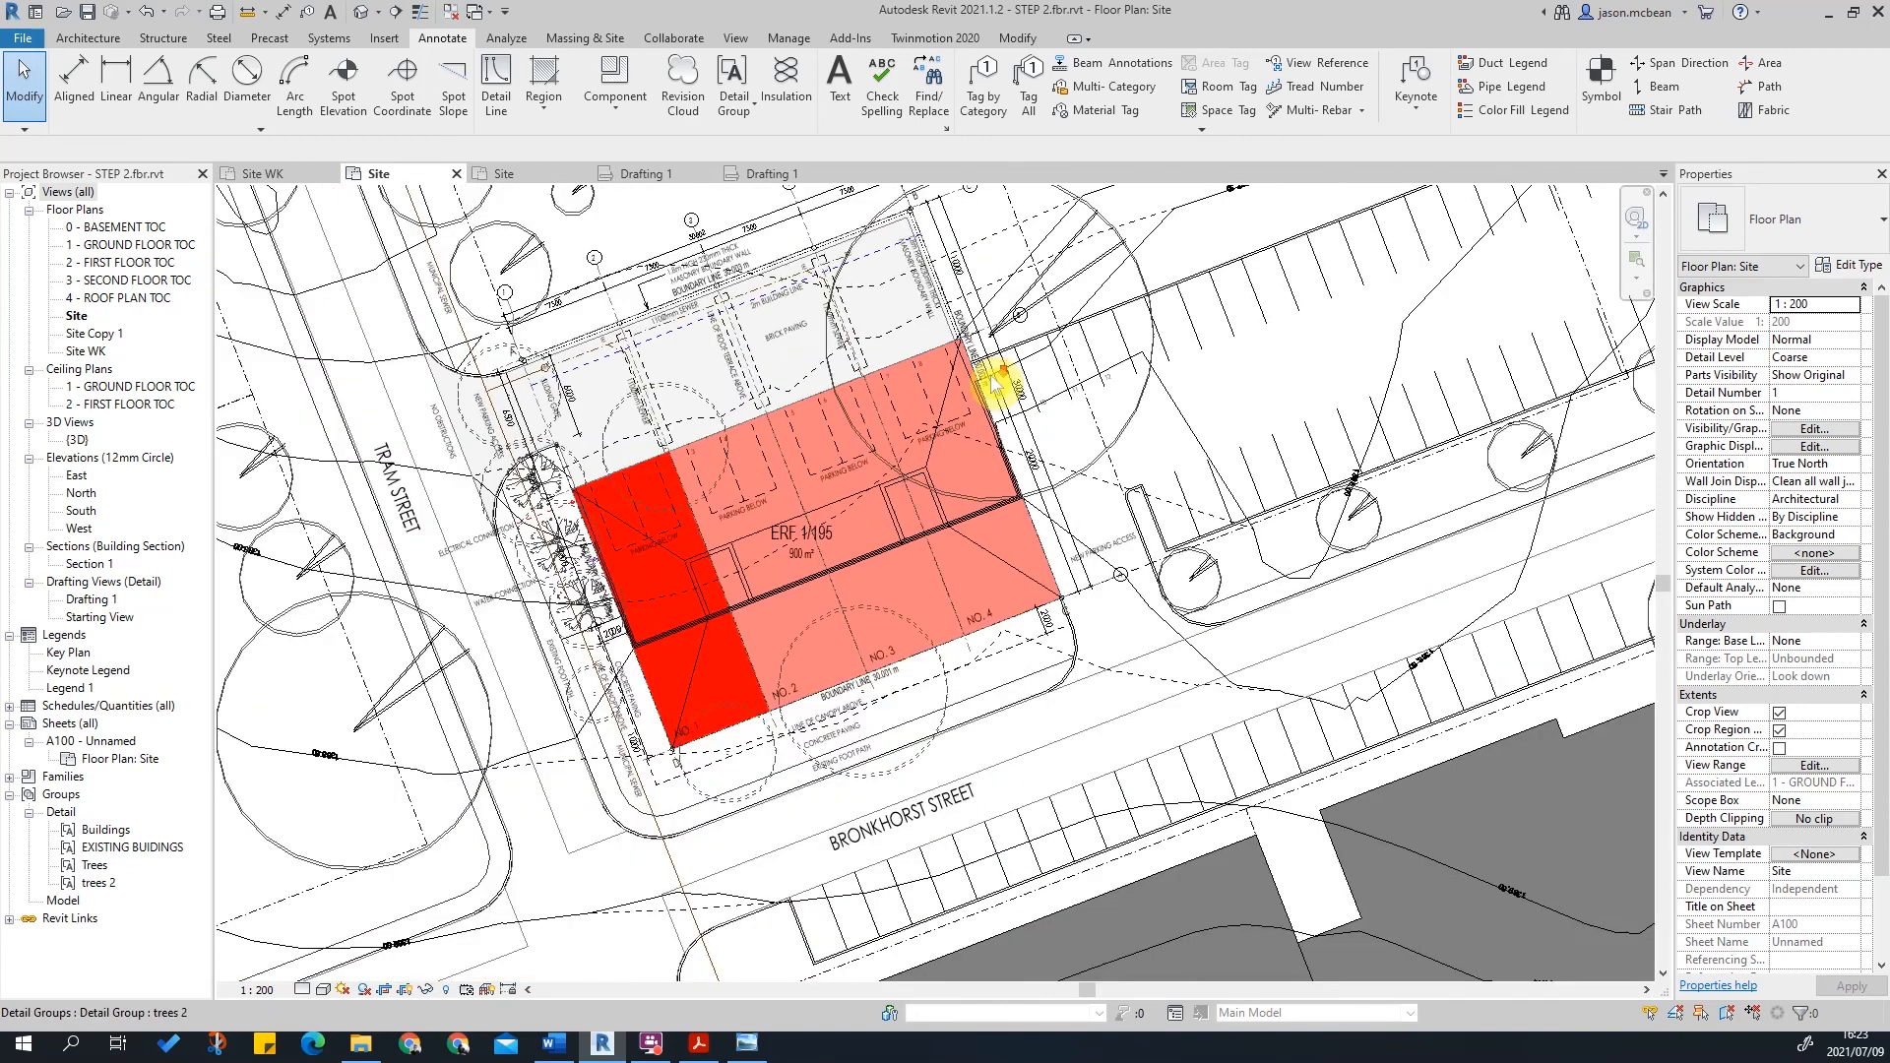
scroll(996, 382, "down", 2)
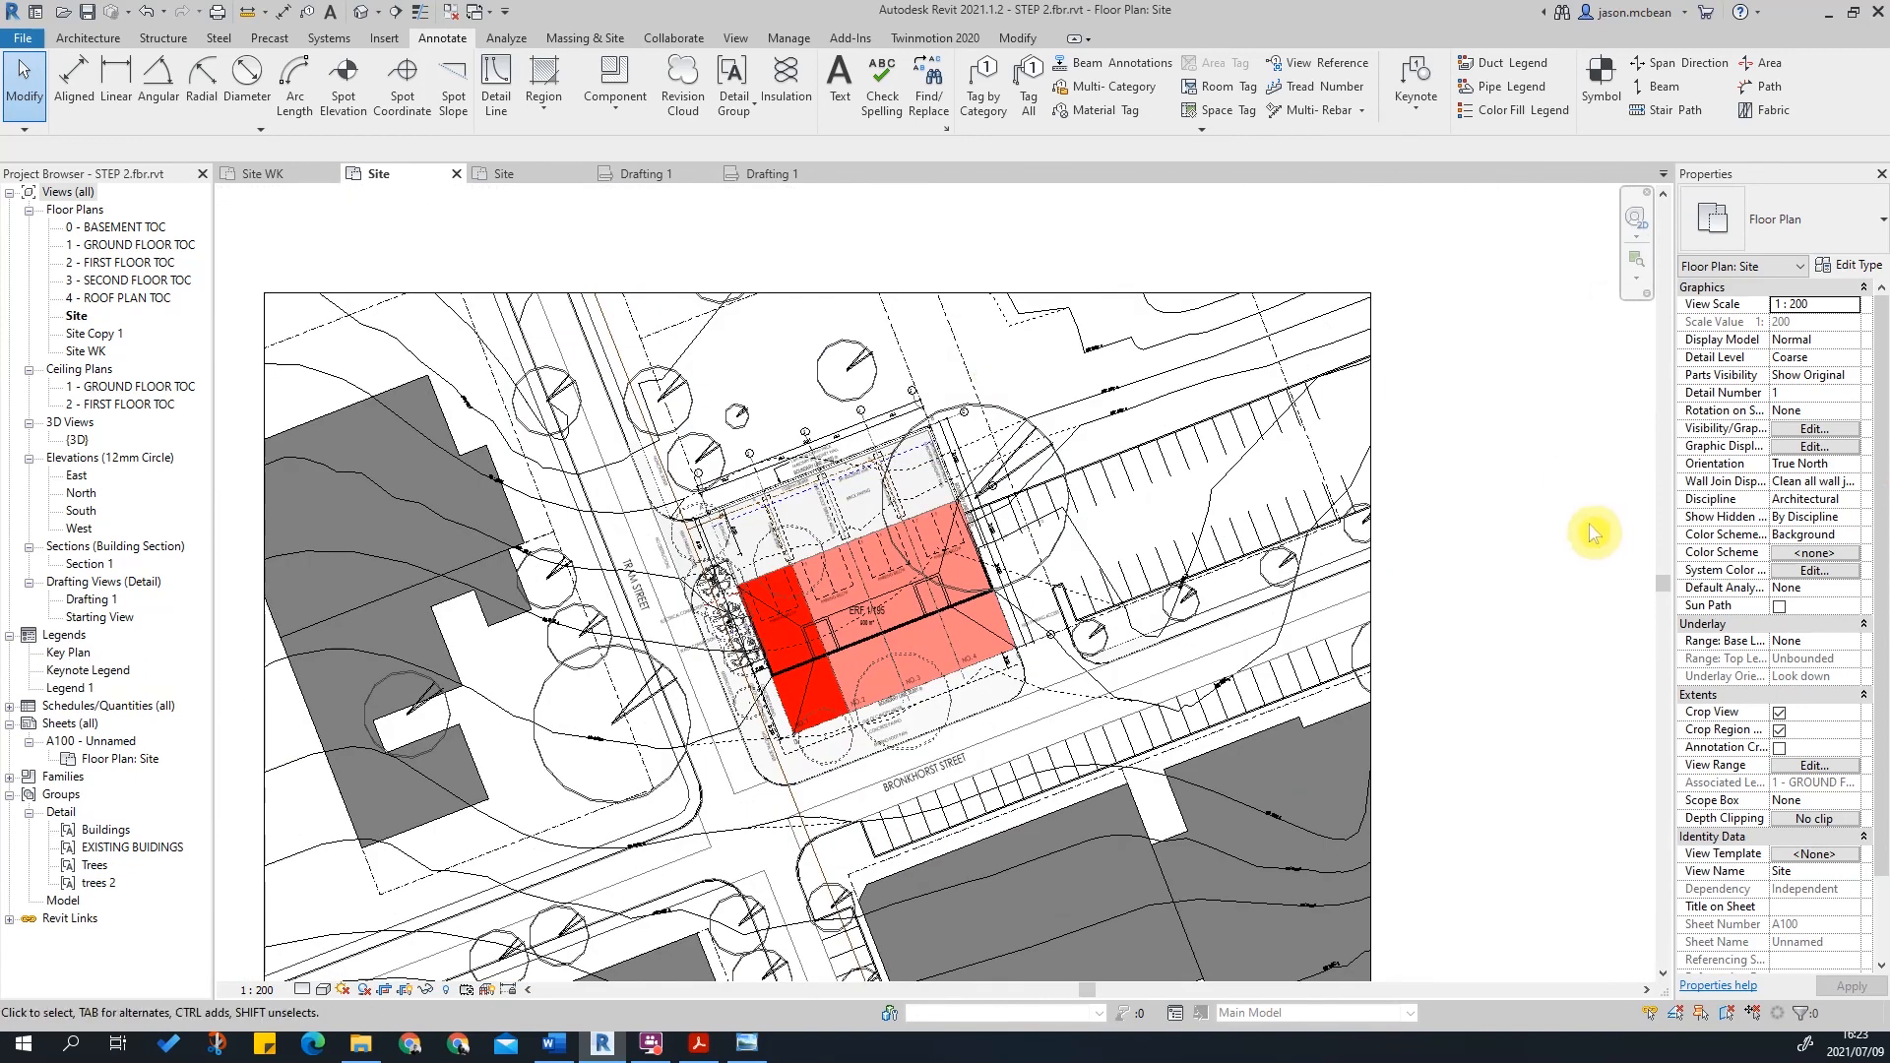
scroll(683, 522, "up", 2)
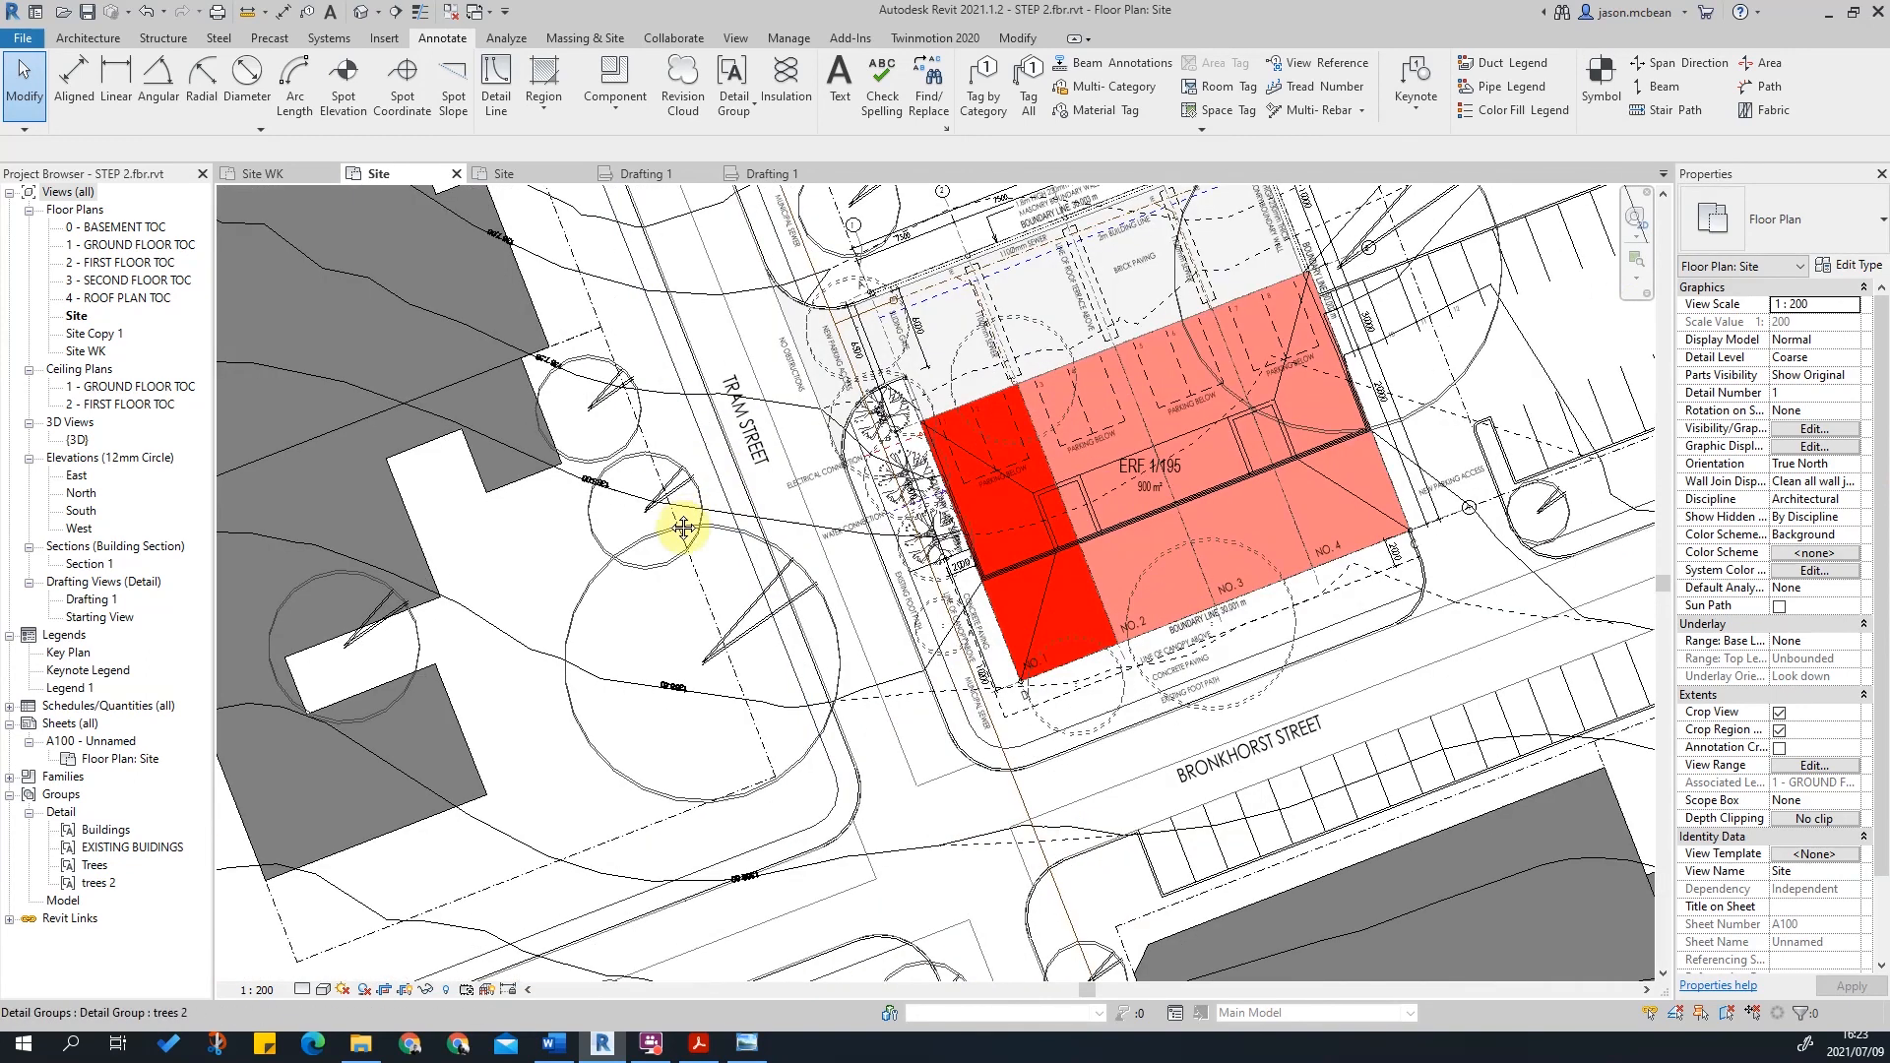
middle_click_drag(1238, 423, 1028, 541)
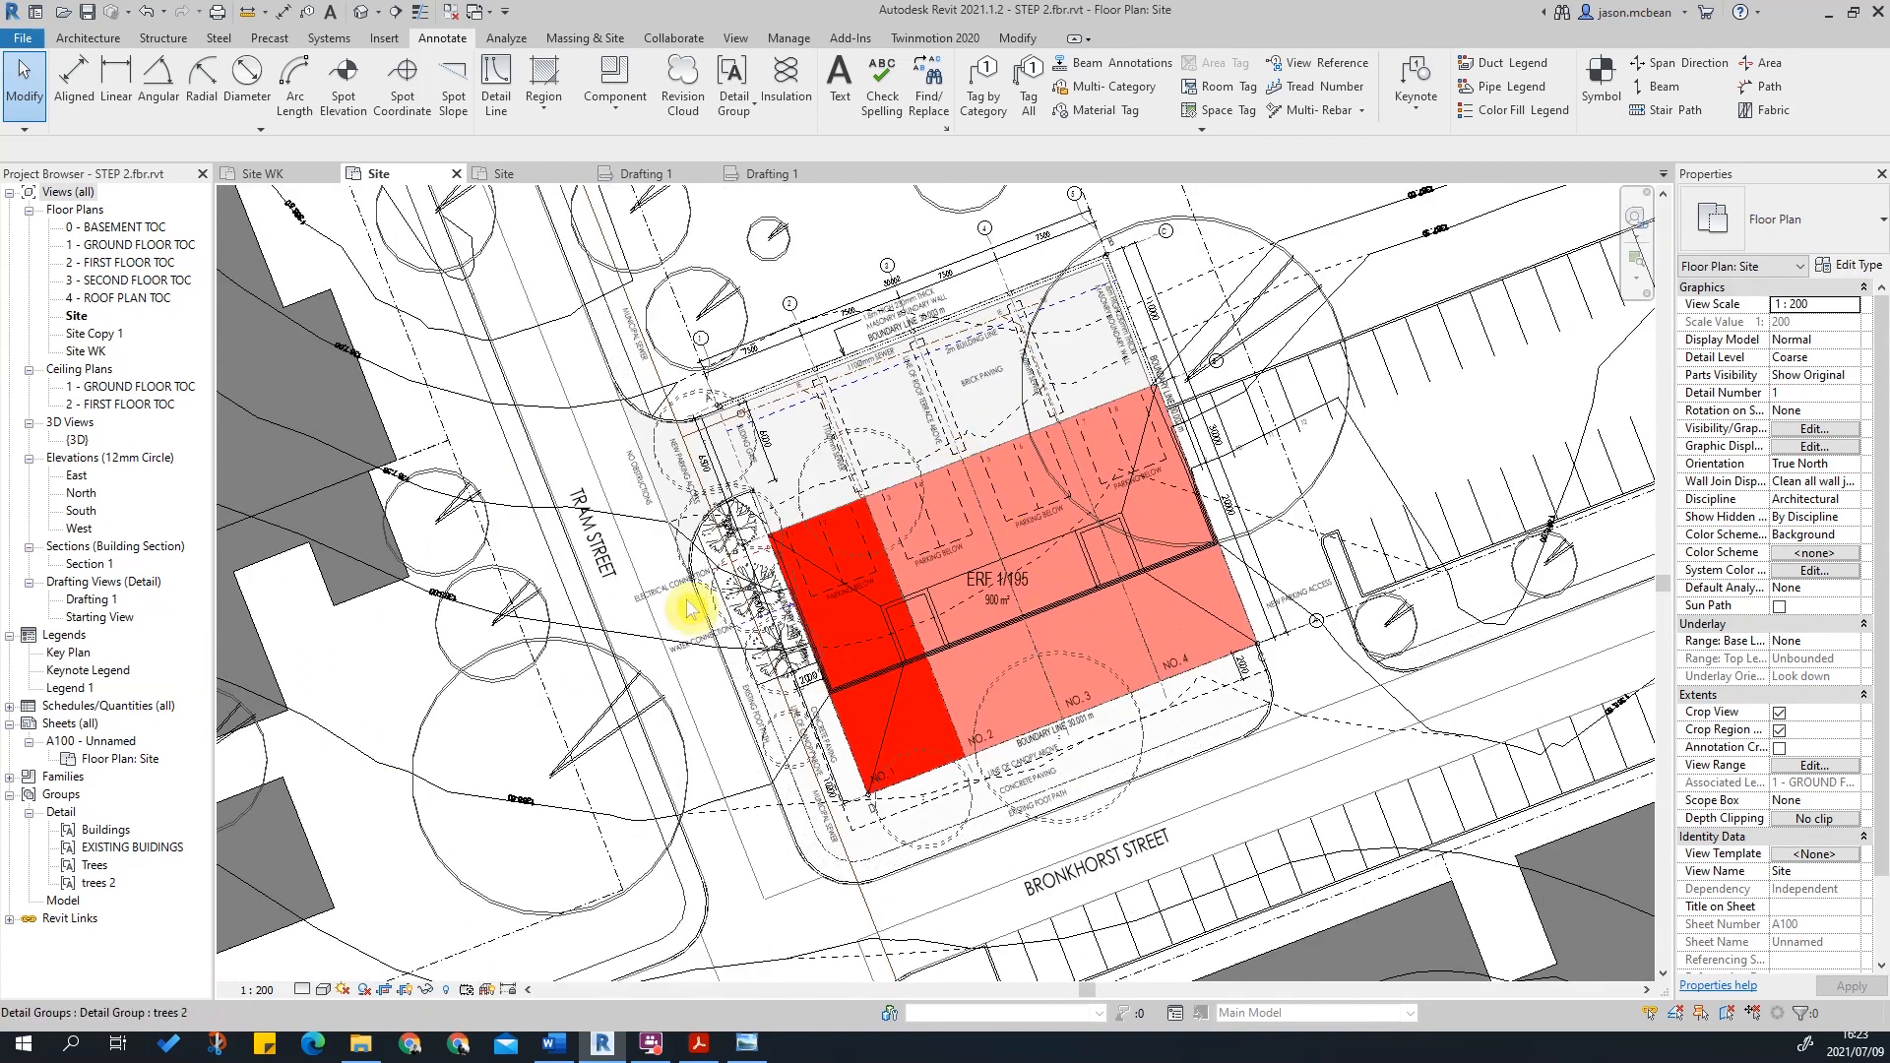
scroll(585, 603, "down", 2)
Step: Open sheet A100 - Unnamed and examine the placed site plan around ERF 1/195 and Bronkhorst Street
double_click(99, 743)
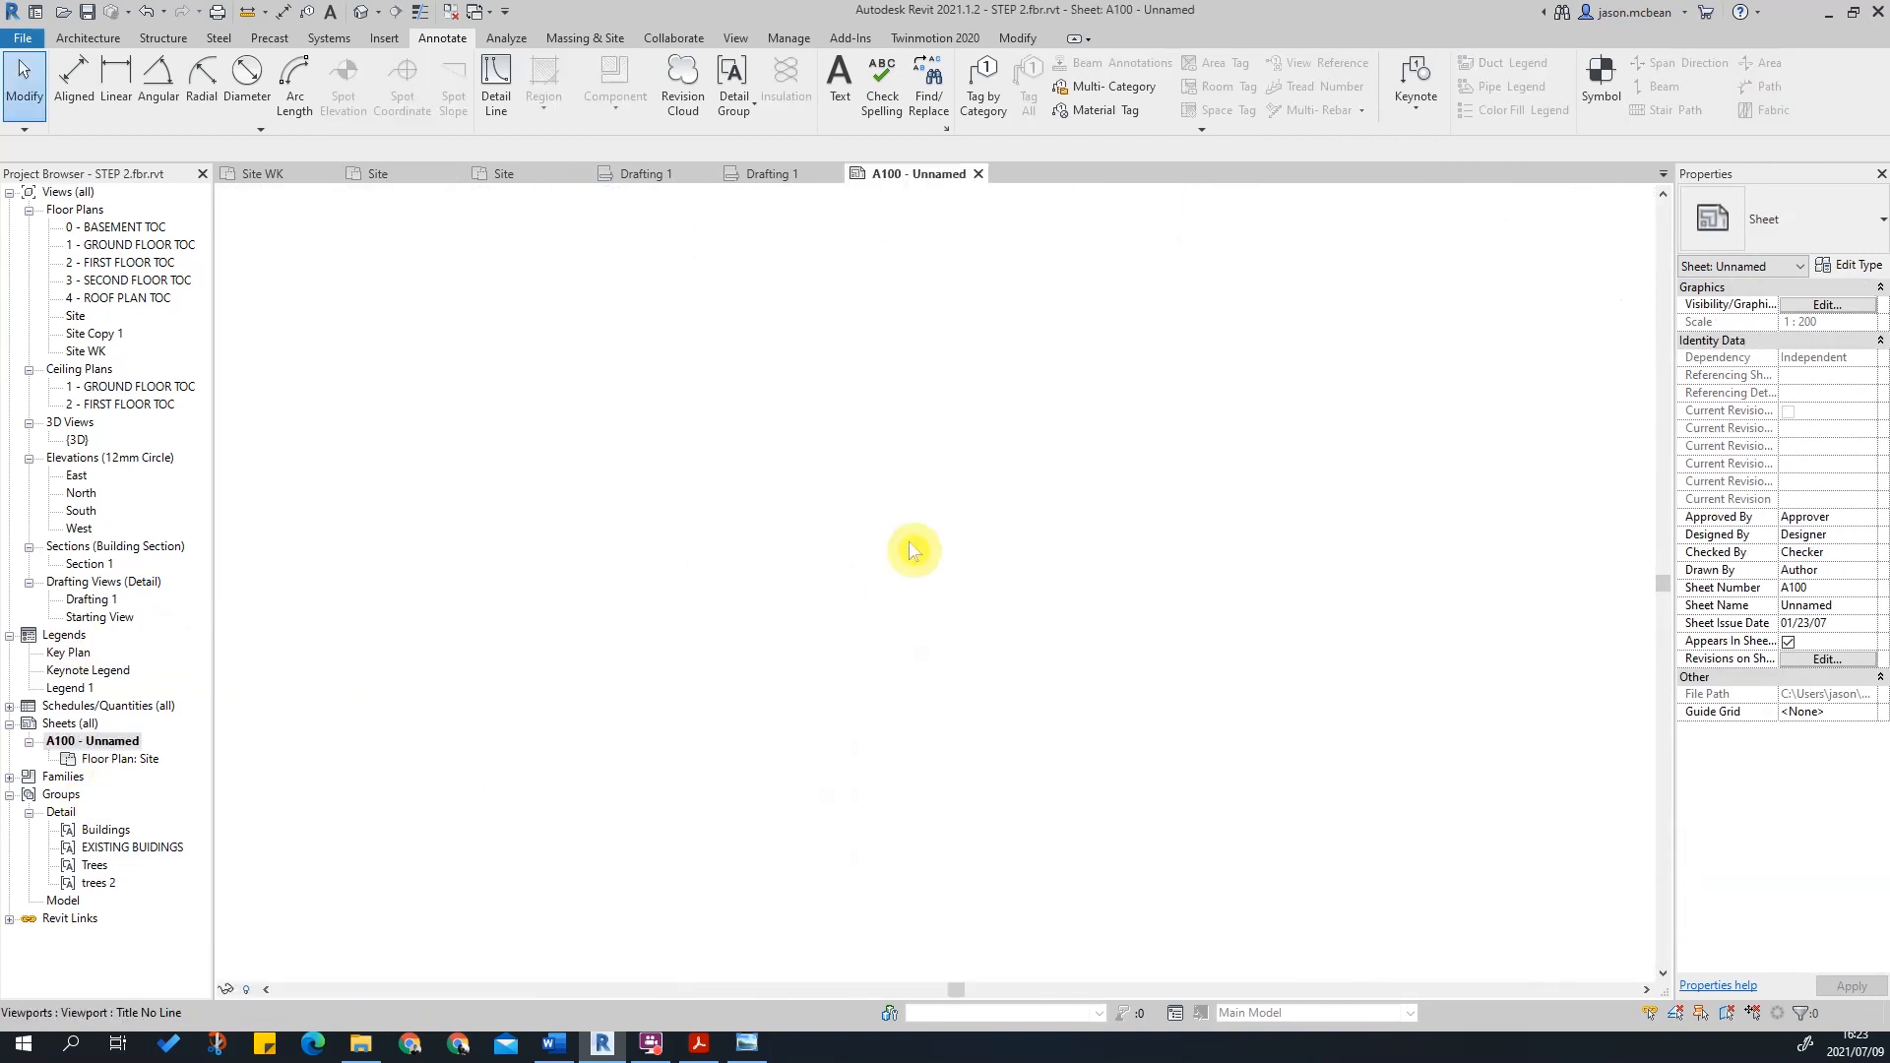
scroll(896, 425, "up", 6)
scroll(896, 428, "down", 2)
middle_click_drag(847, 660, 828, 301)
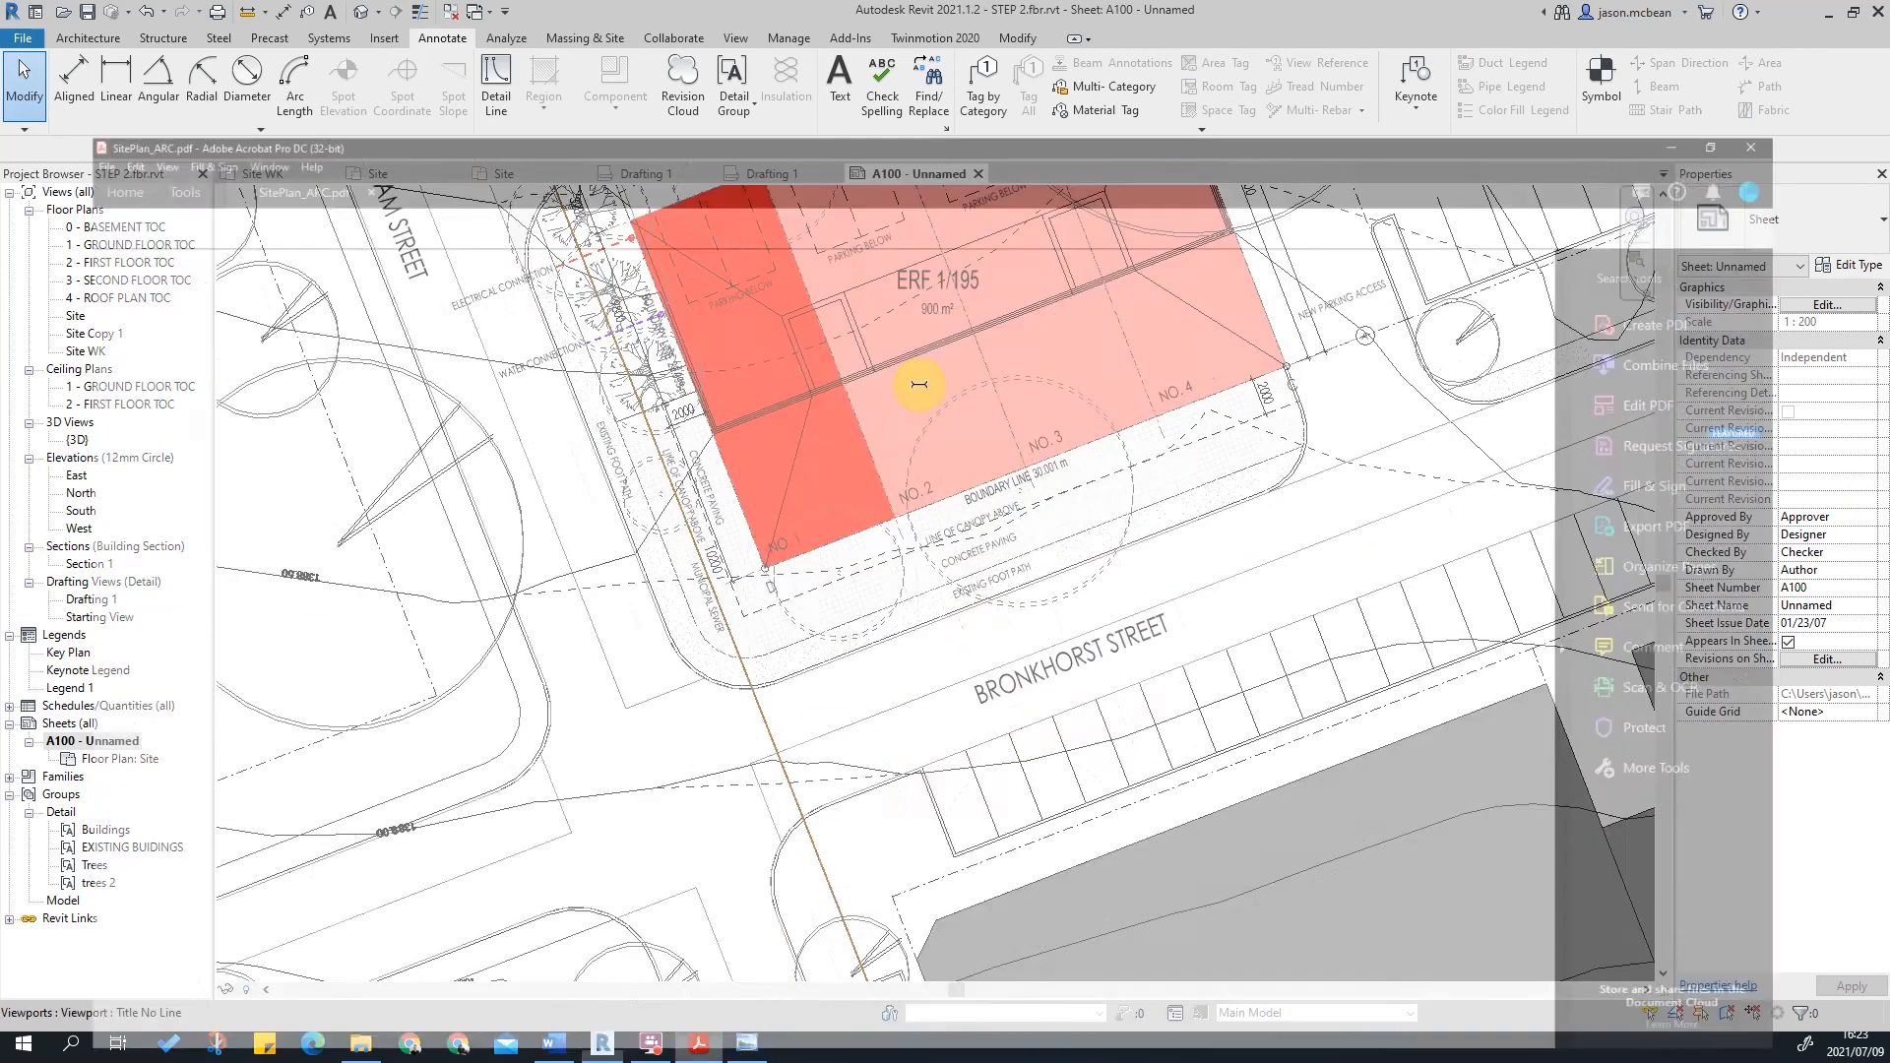